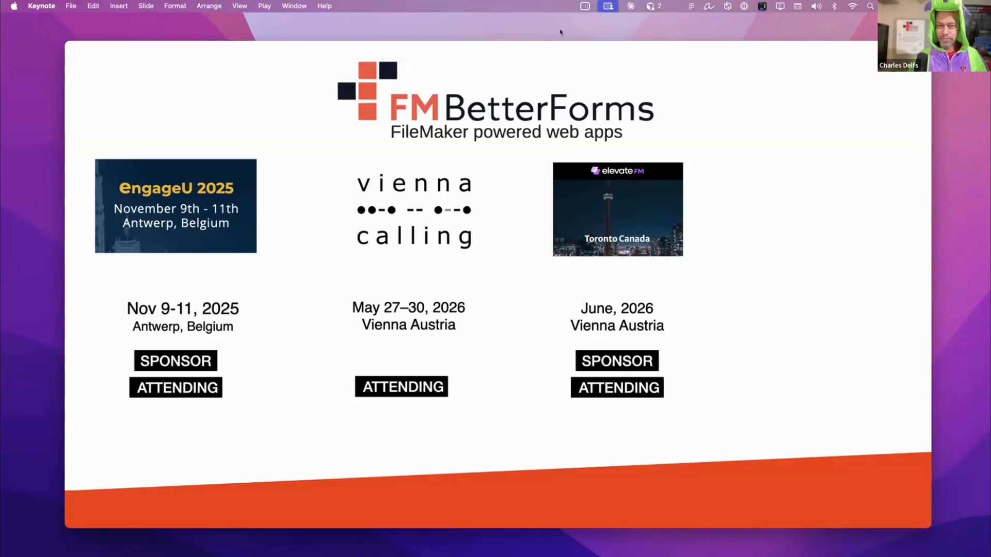
left_click(623, 214)
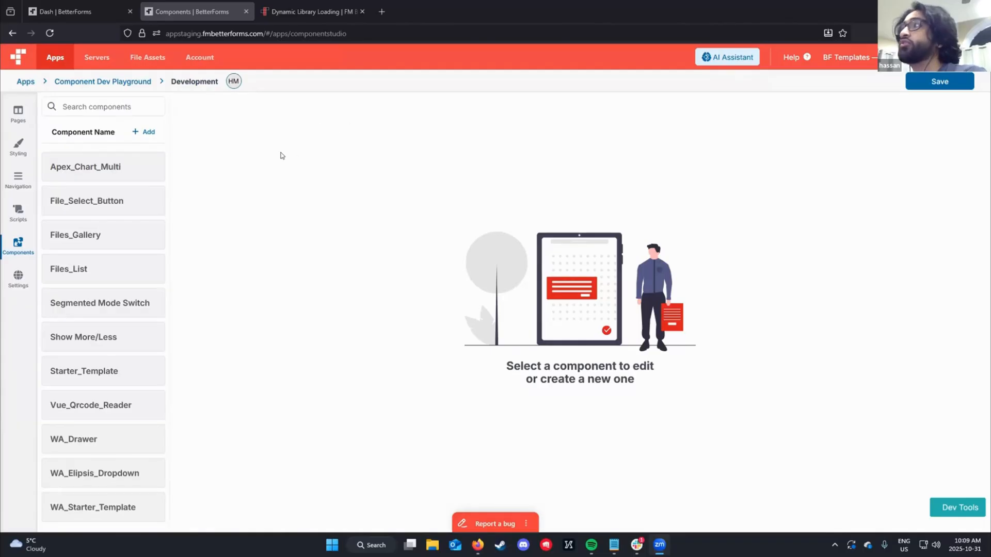
- Open the component gallery and examine the Dynamic Library Loading page in the FM BetterForms docs, including its quick start examples
left_click(148, 133)
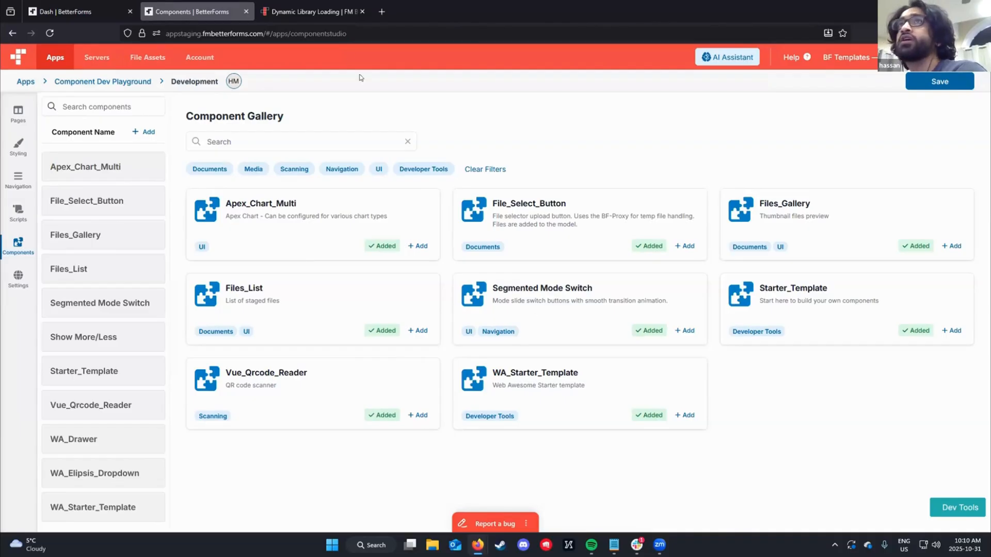
left_click(316, 11)
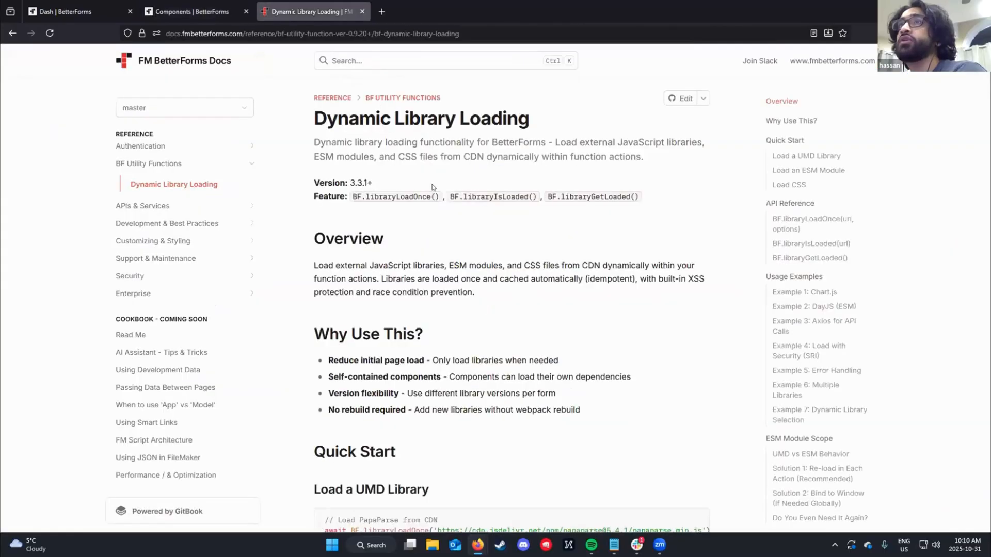
left_click_drag(313, 119, 522, 118)
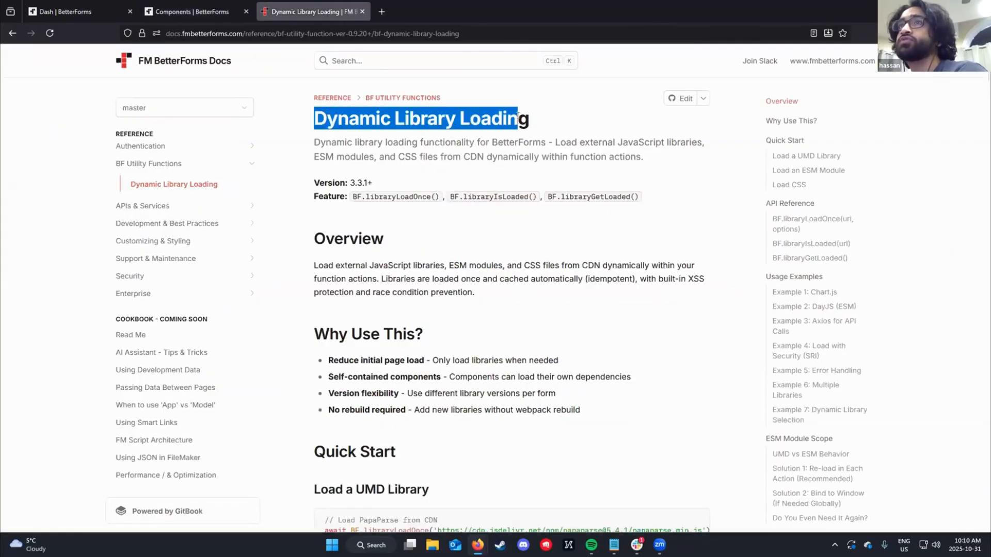
left_click(478, 177)
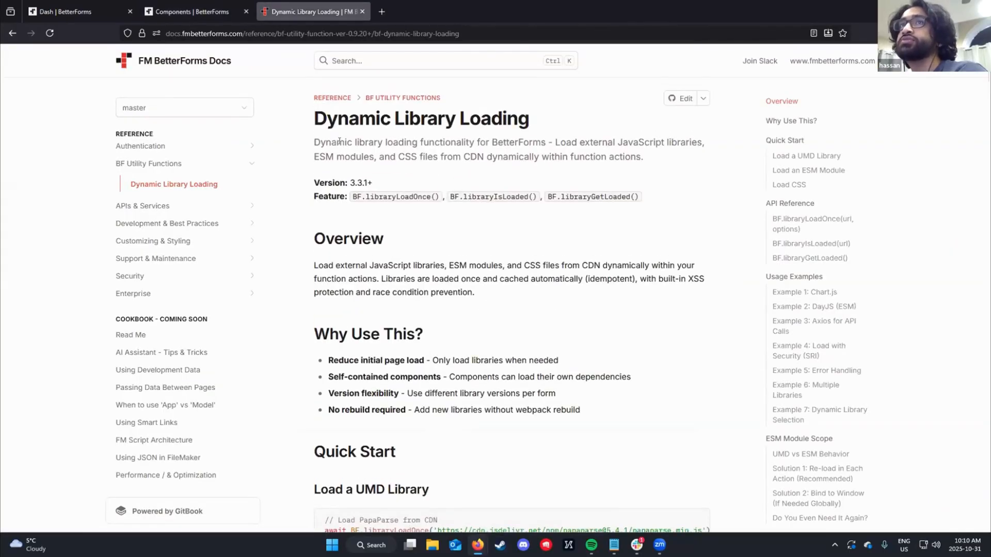
scroll(363, 144, "down", 6)
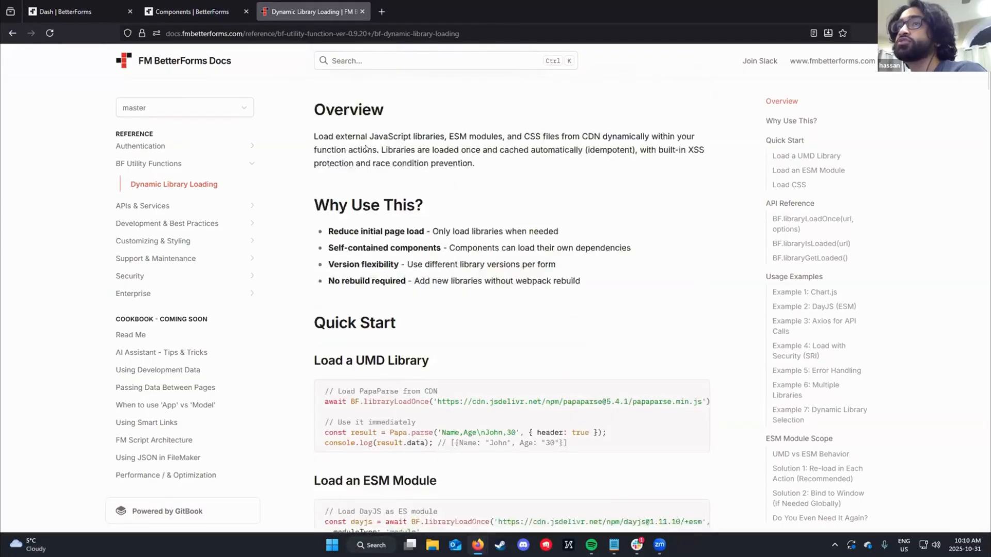
scroll(367, 149, "up", 4)
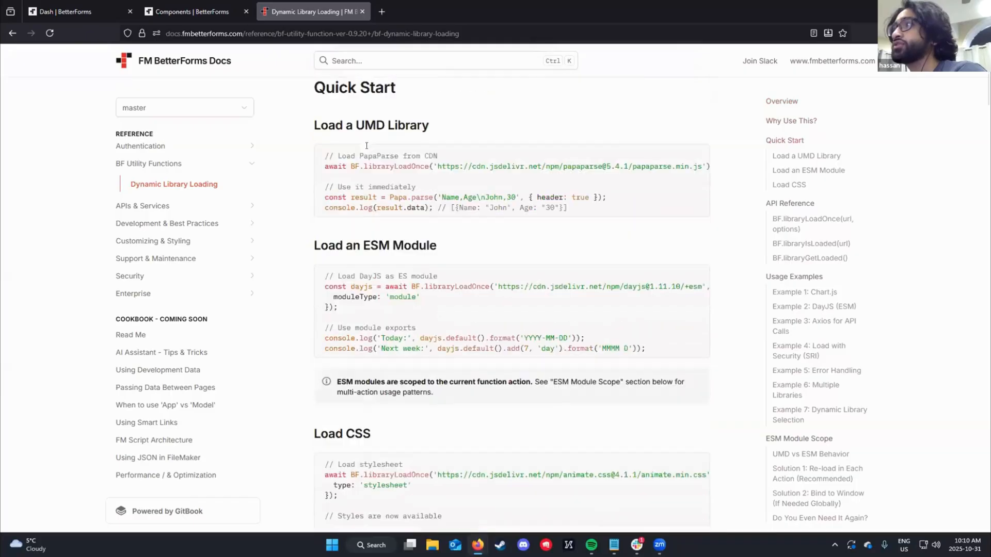
scroll(367, 152, "up", 2)
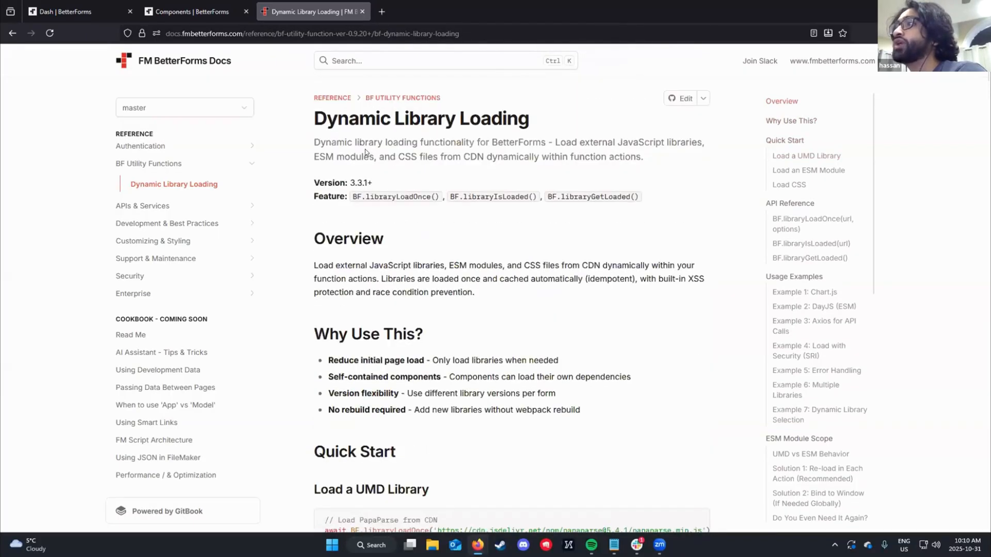
- Return to the Component Dev Playground app and view its site settings and its list of pages
mouse_move(209, 13)
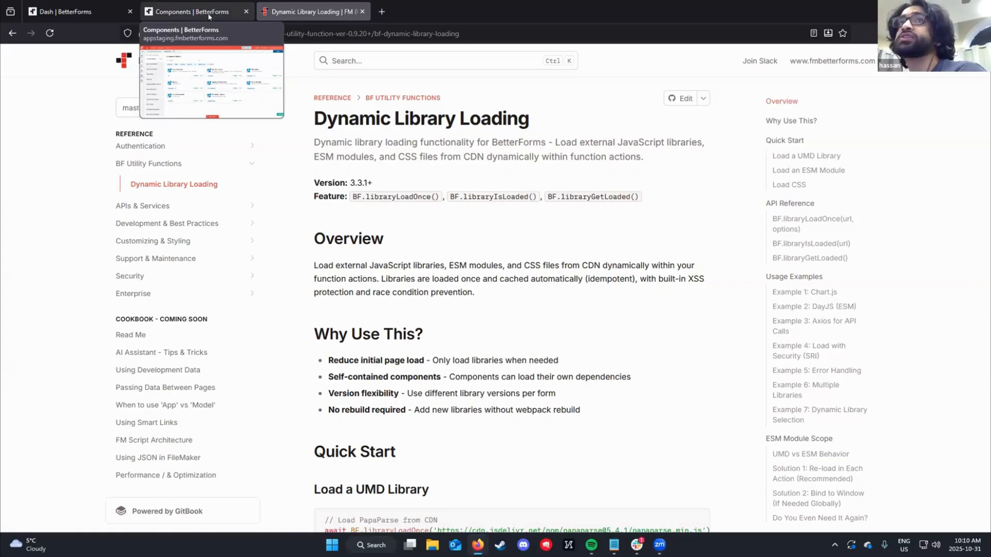
left_click(210, 12)
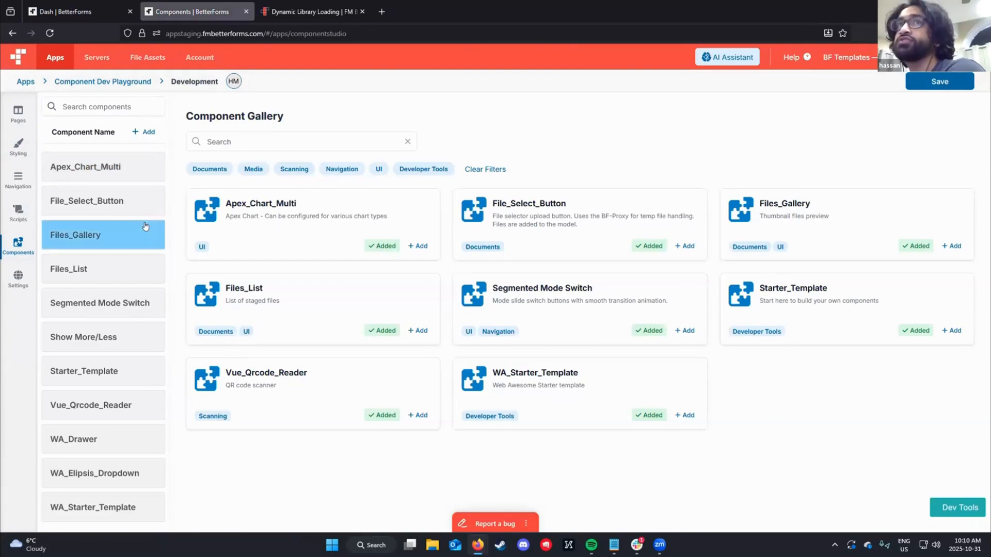
left_click(18, 271)
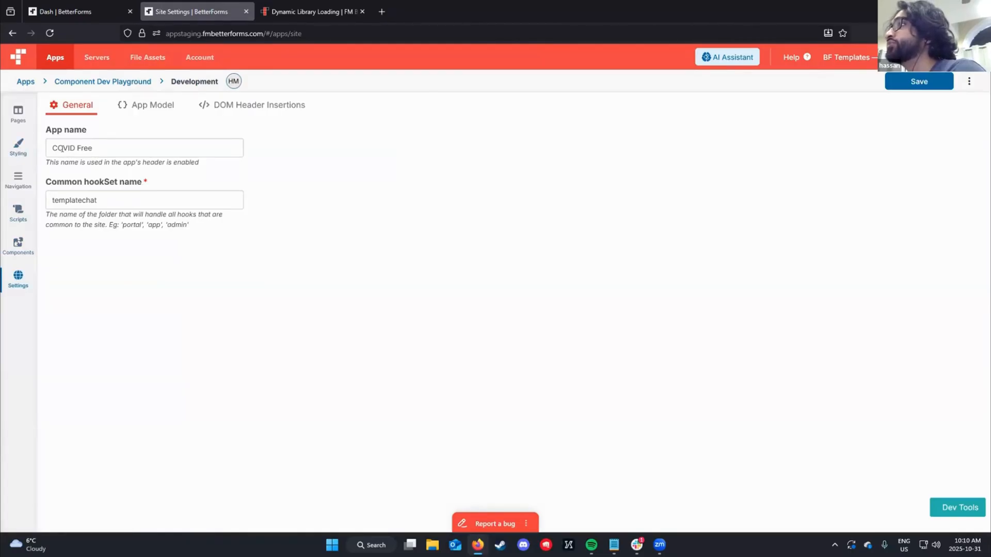
left_click(19, 113)
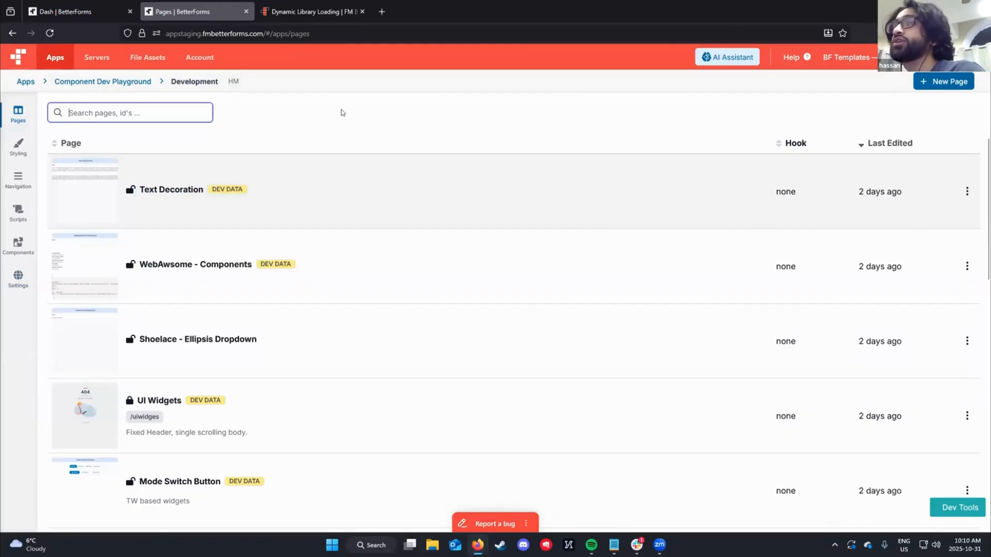
- Glance back at the Dynamic Library Loading docs, and open the Change Log from the BetterForms help references
left_click(307, 5)
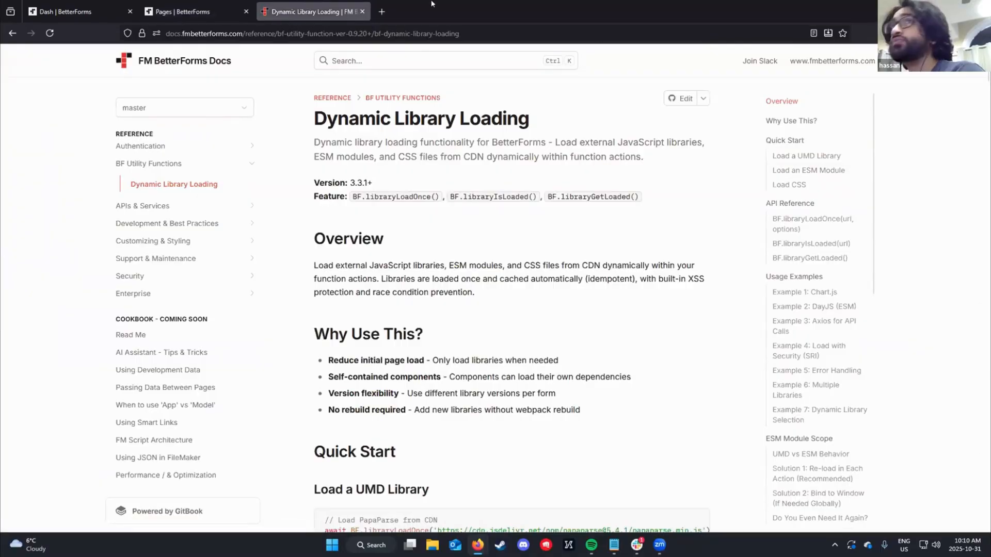
left_click(193, 11)
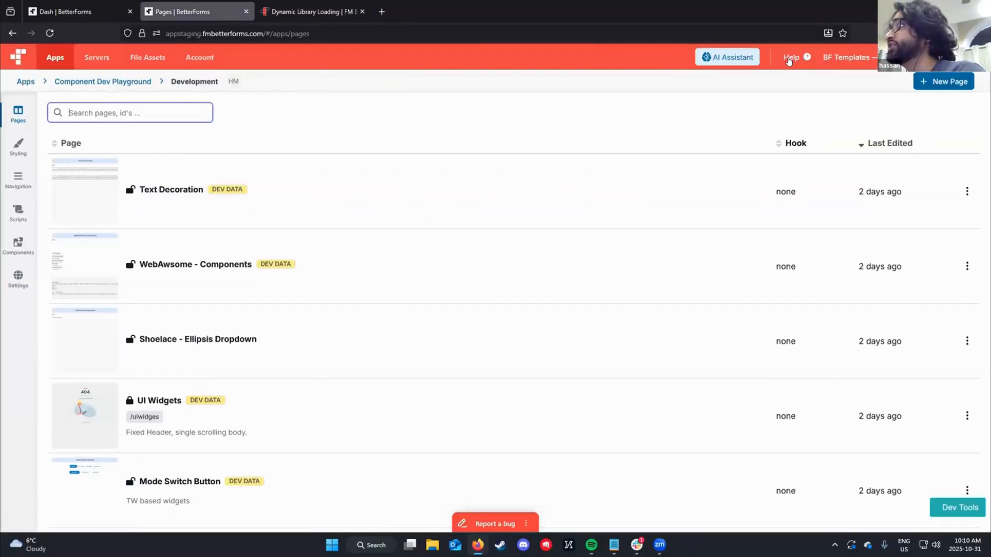
left_click(789, 61)
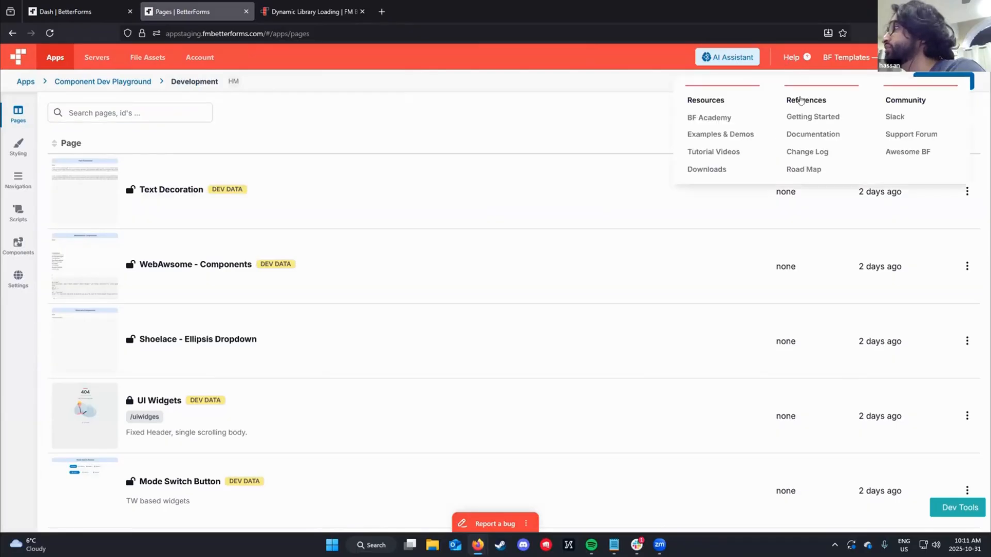
left_click(810, 153)
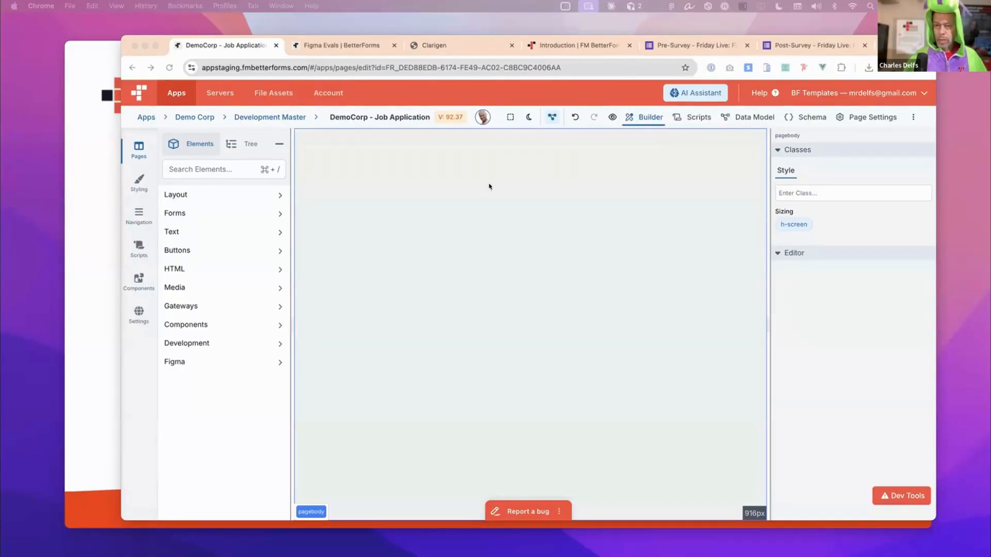
- Add a Group layout element to the empty body of the DemoCorp - Job Application page in the builder
left_click(341, 172)
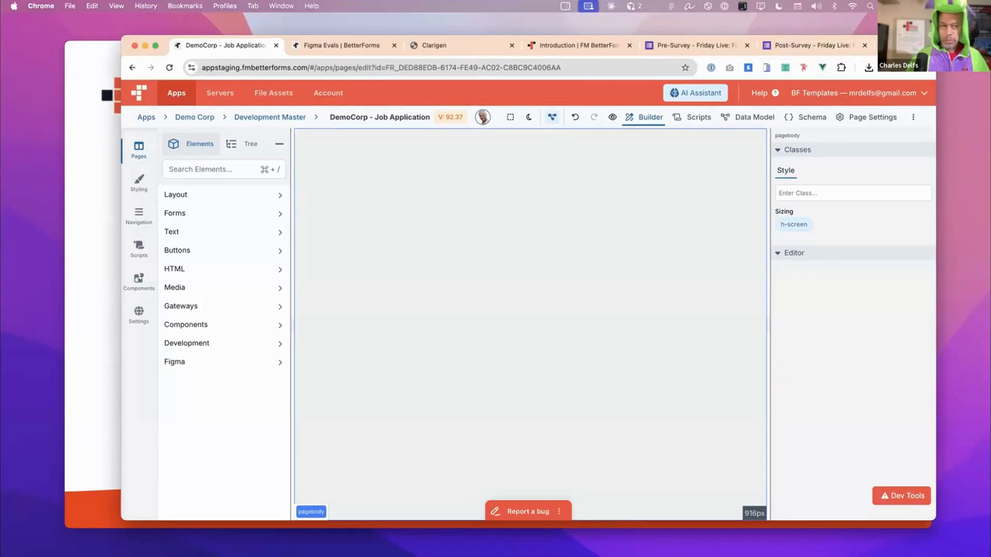
left_click_drag(908, 46, 891, 42)
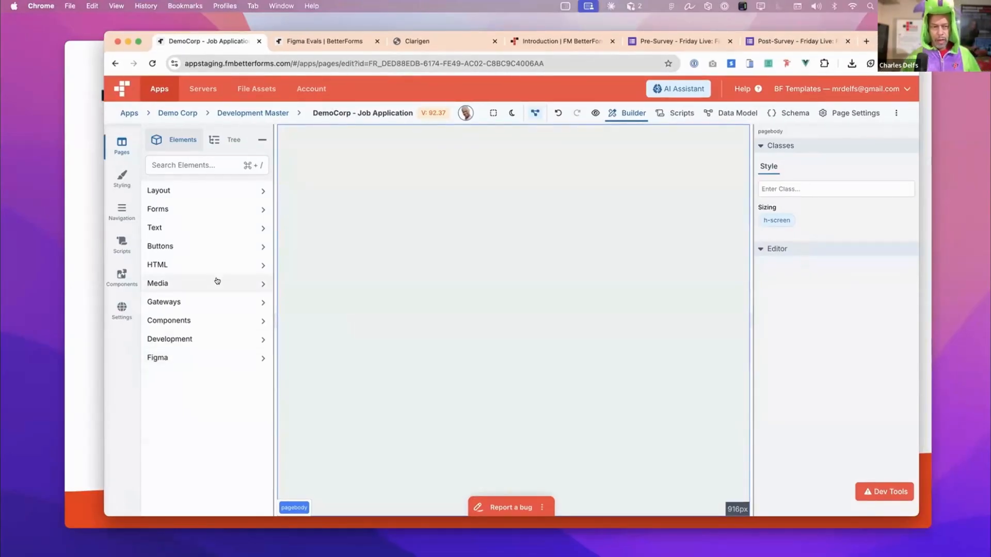
left_click(218, 283)
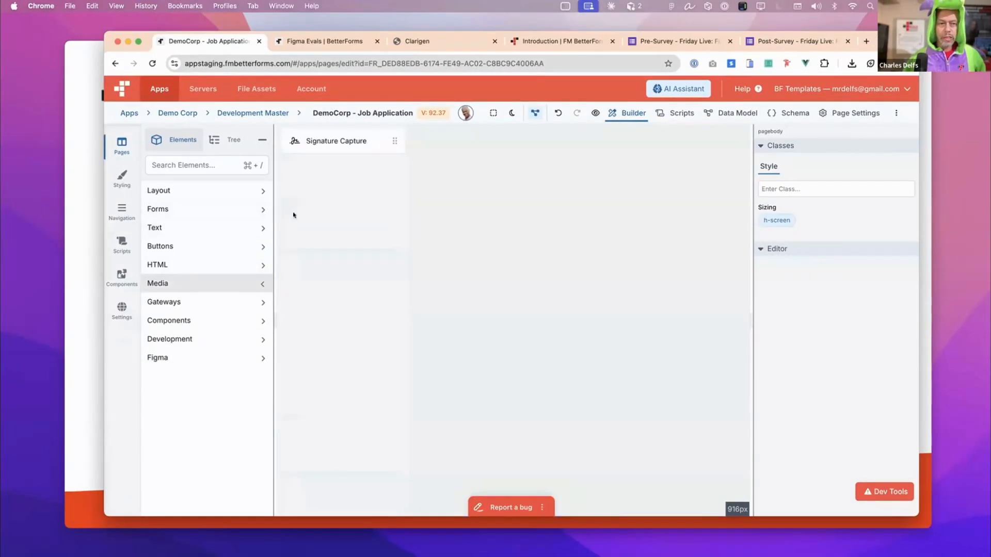
left_click(422, 197)
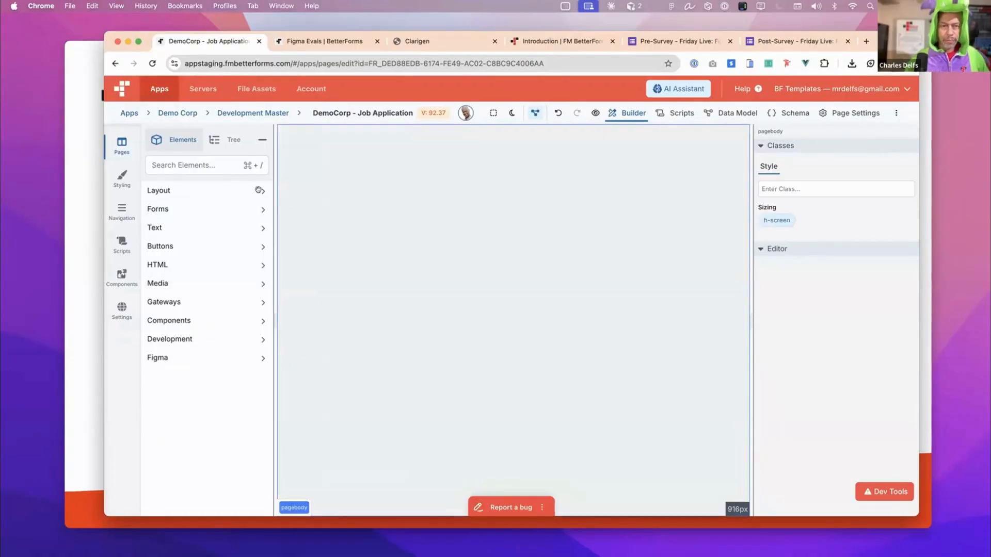
left_click(260, 190)
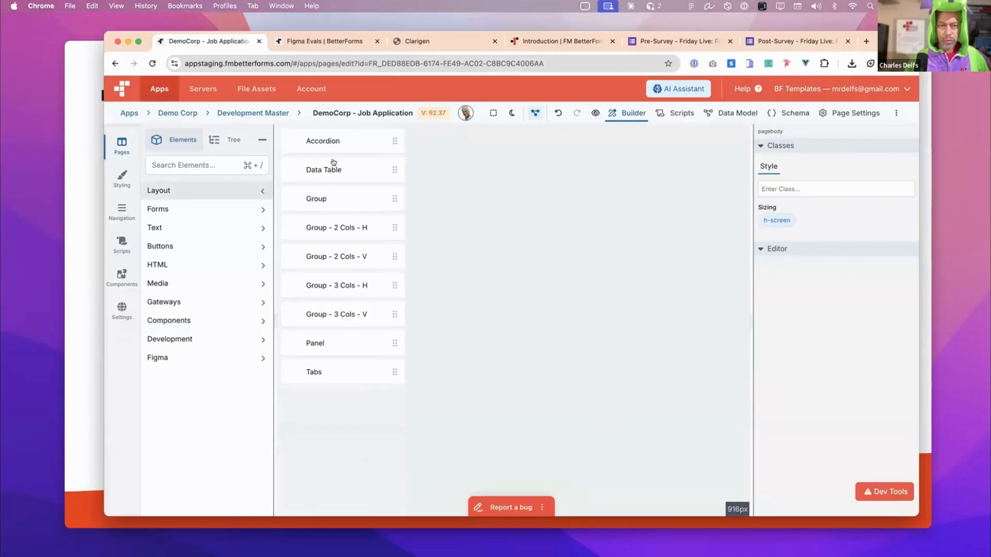
left_click_drag(392, 197, 394, 142)
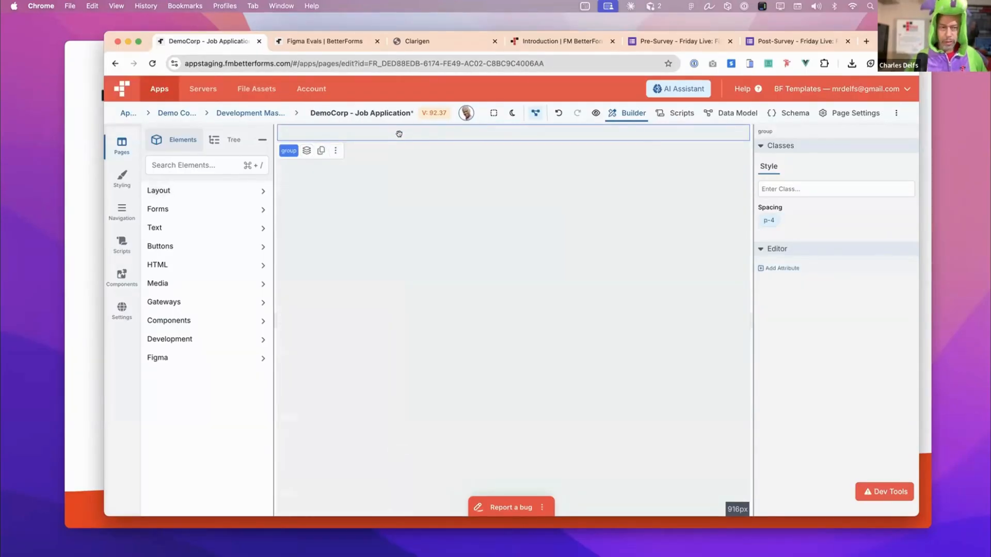
- Place an Input Field form element inside the group and turn on the element outlines on the canvas
left_click(184, 189)
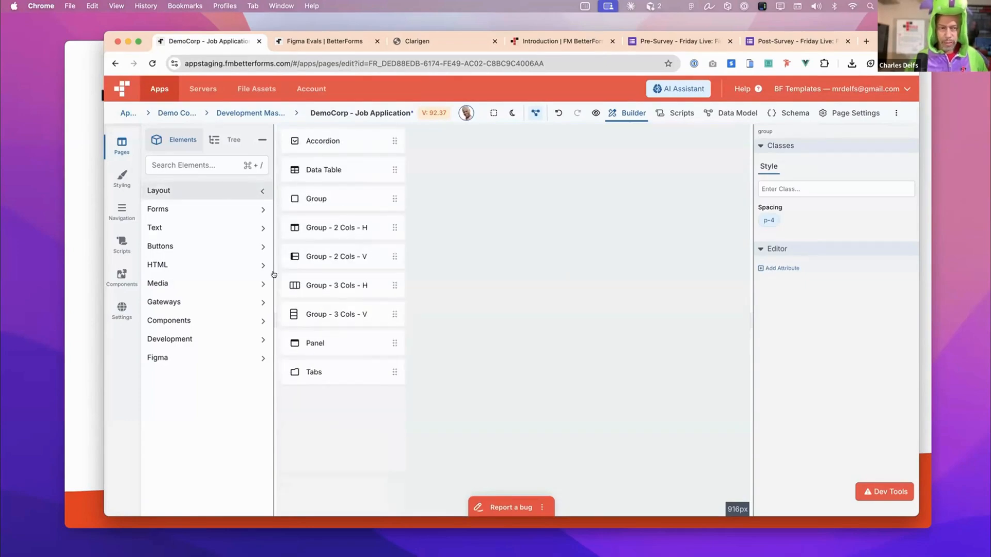
left_click(222, 209)
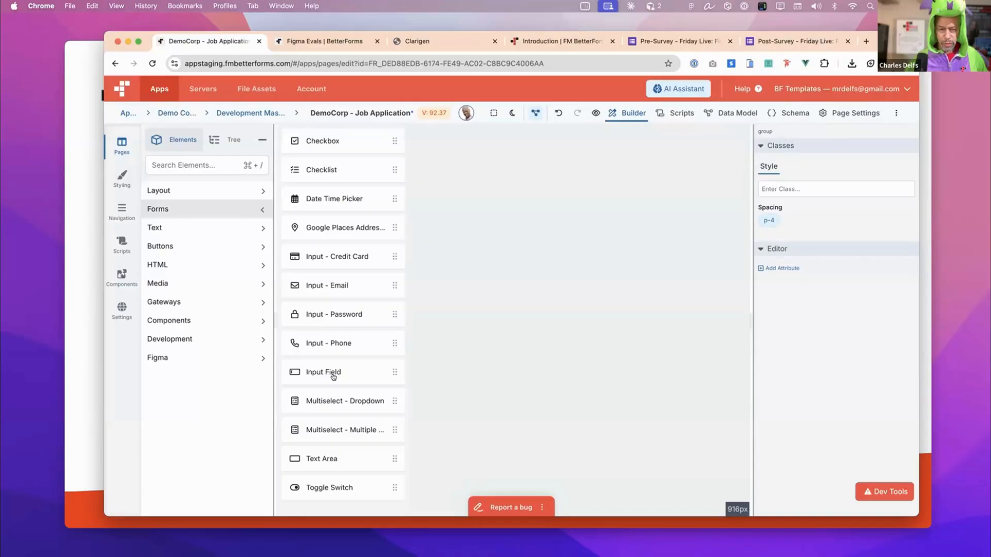
left_click_drag(334, 377, 439, 141)
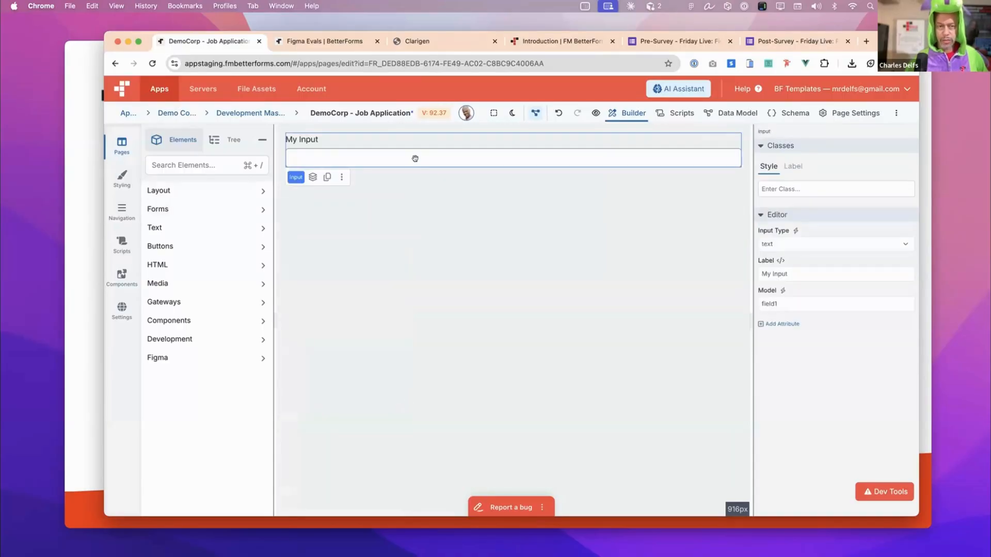
left_click(493, 112)
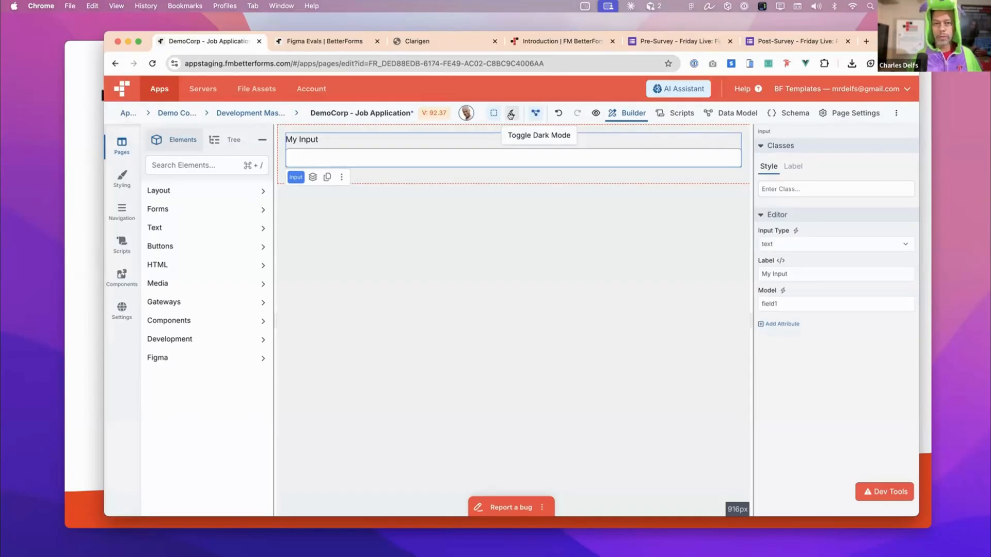
- Give the page body a white background by adding the bg-white class to it
left_click(576, 239)
left_click(813, 188)
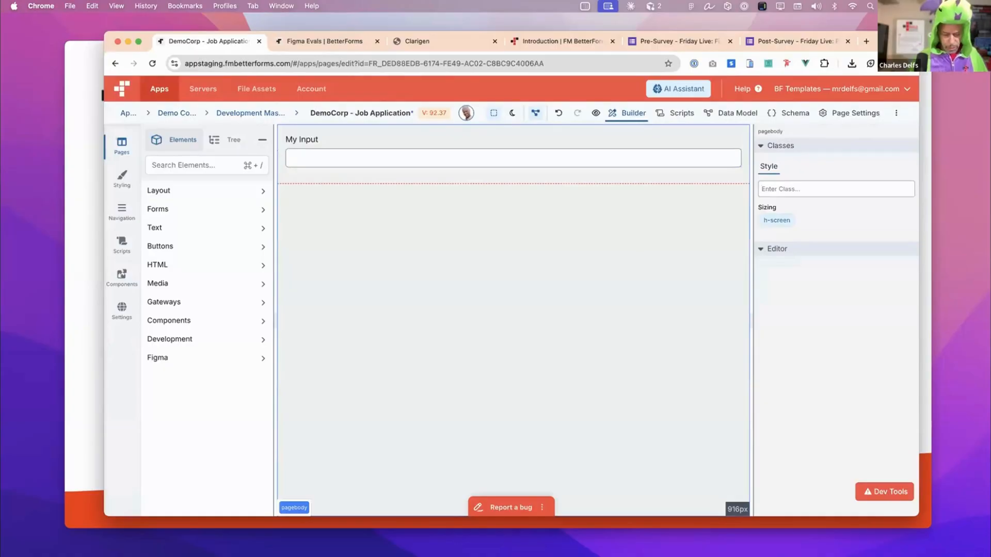
type("bg-w")
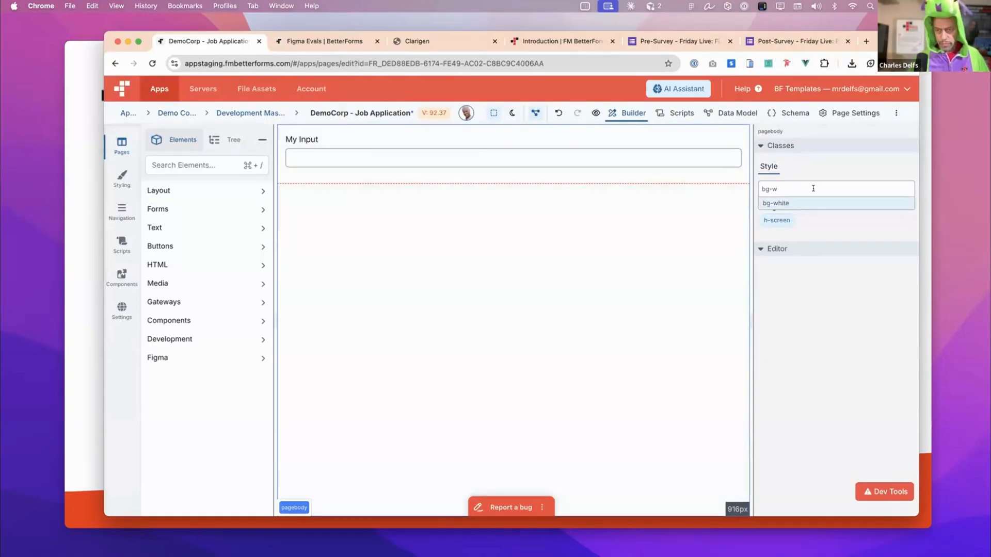
left_click(792, 203)
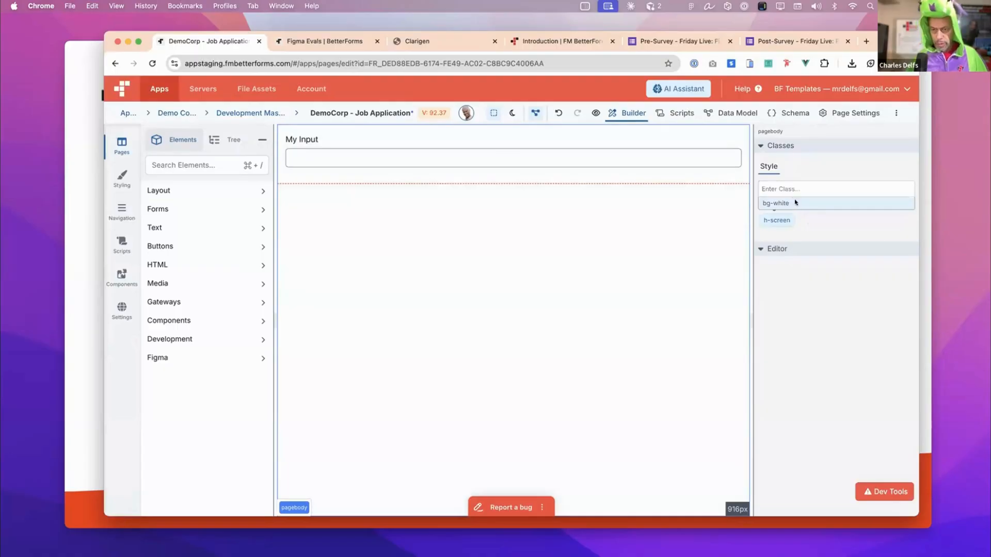
left_click(490, 249)
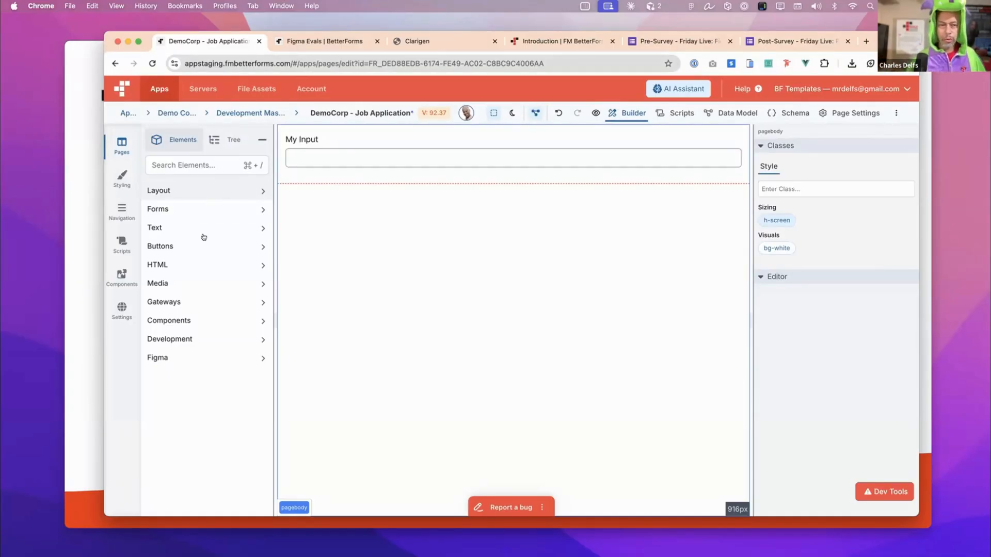
- Leave the page editor, add the Segmented Mode Switch component to the Demo Corp app from the Component Gallery, and return to the page list
left_click(217, 321)
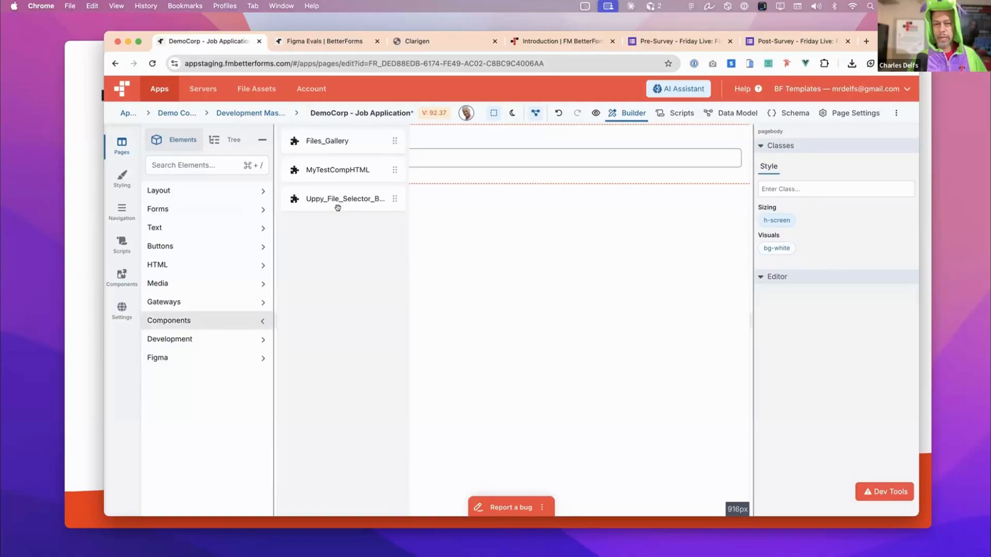
left_click(110, 272)
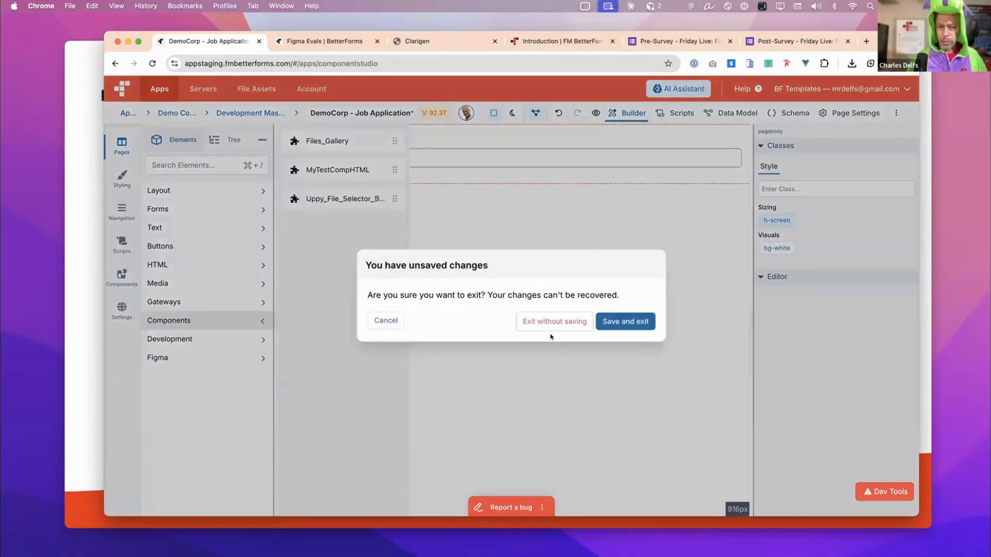
key("Return")
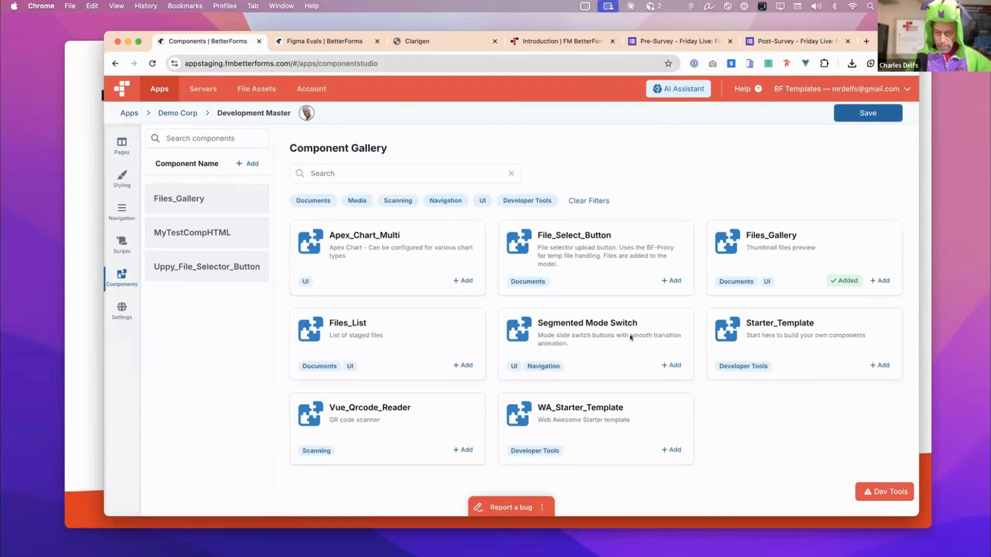
left_click(672, 367)
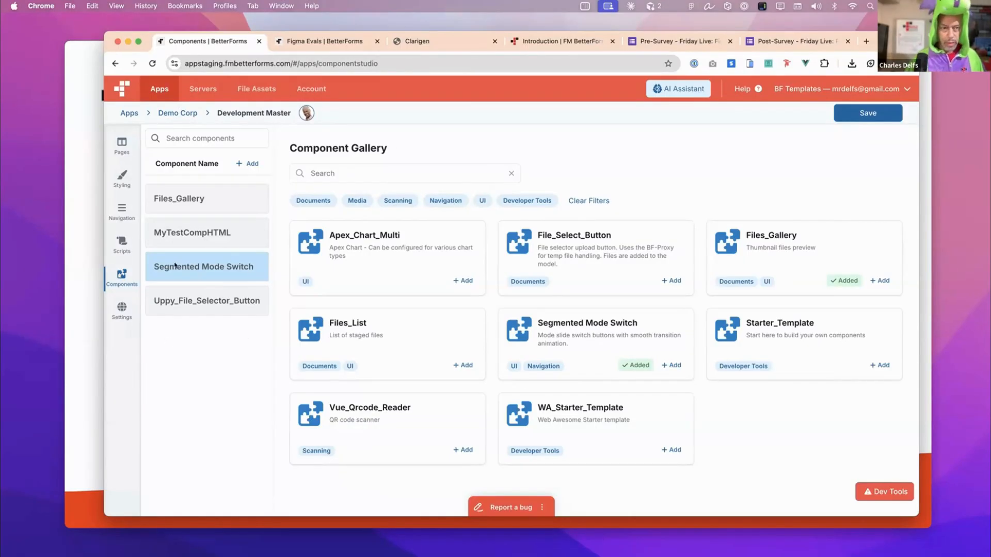
left_click(124, 144)
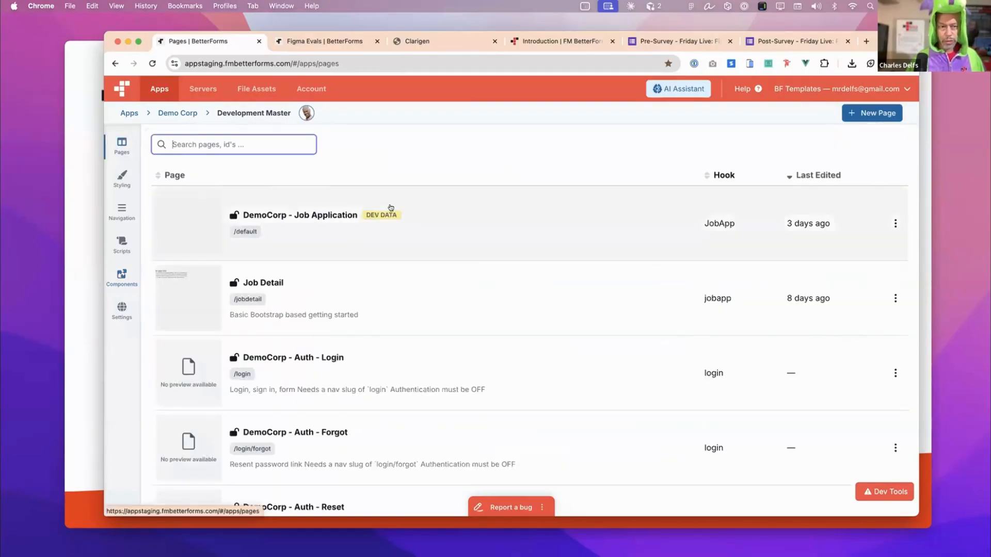
left_click(420, 216)
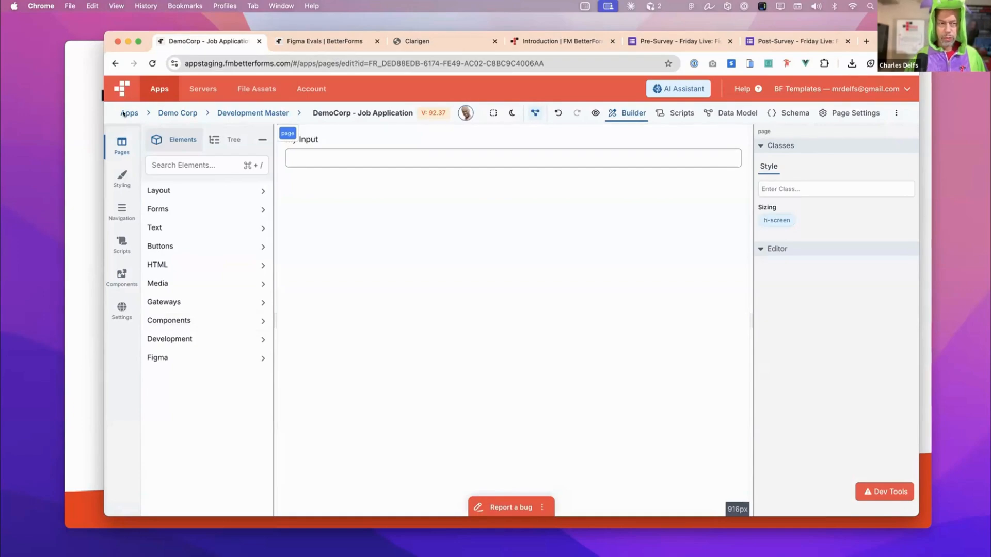
left_click(127, 113)
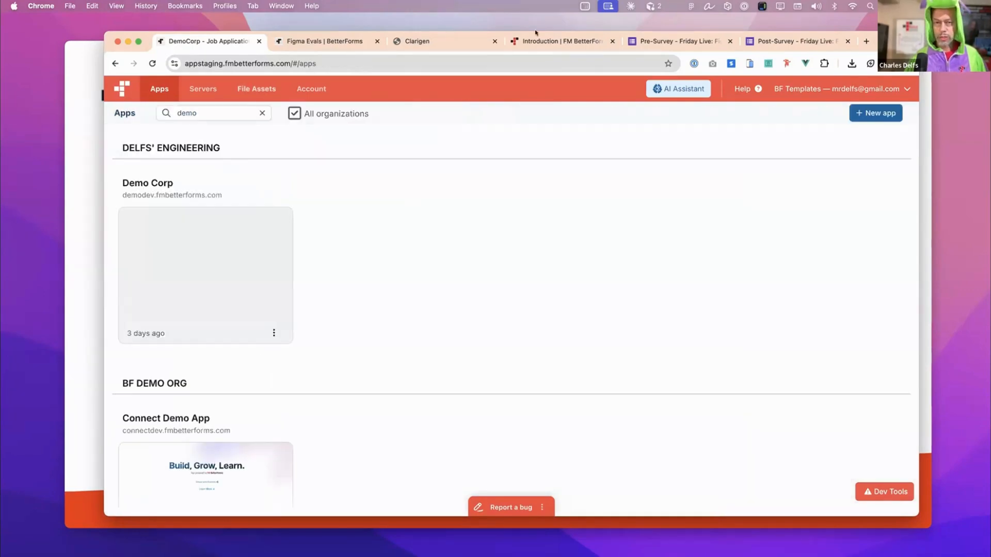
left_click(192, 252)
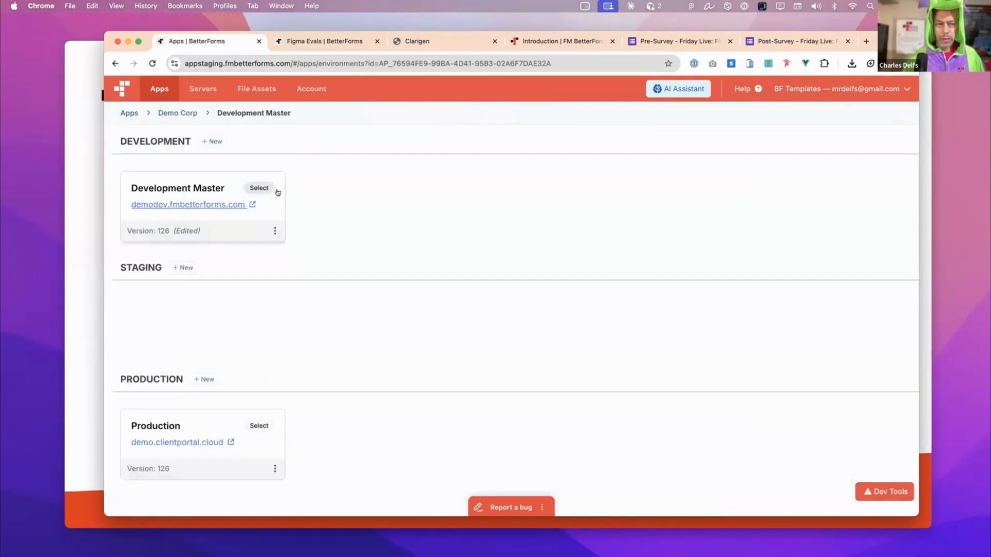
left_click(279, 195)
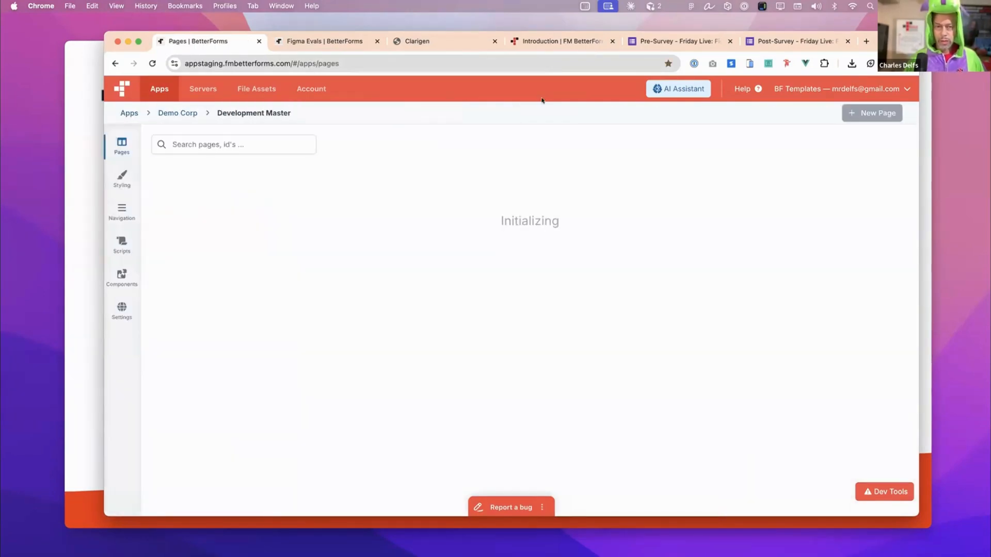
left_click(327, 214)
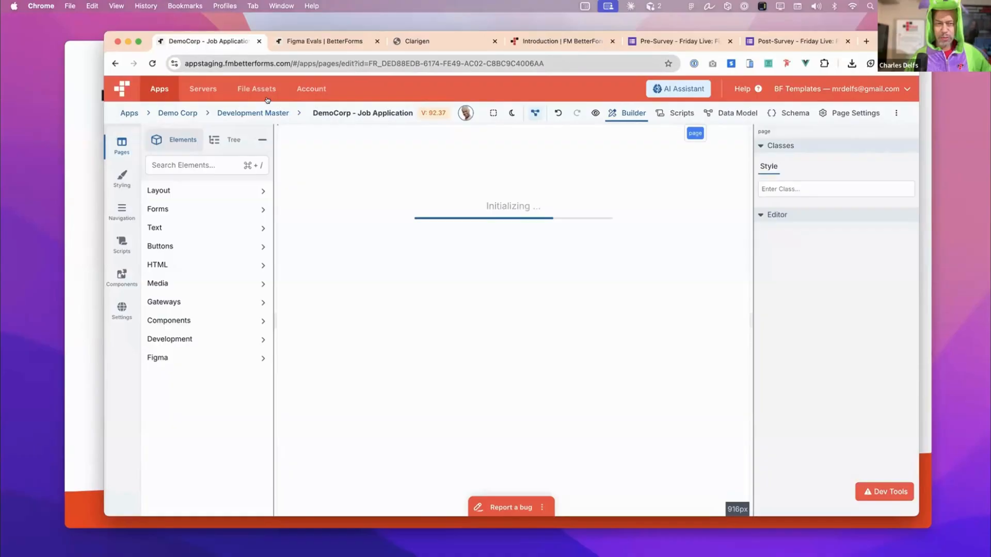
left_click(258, 111)
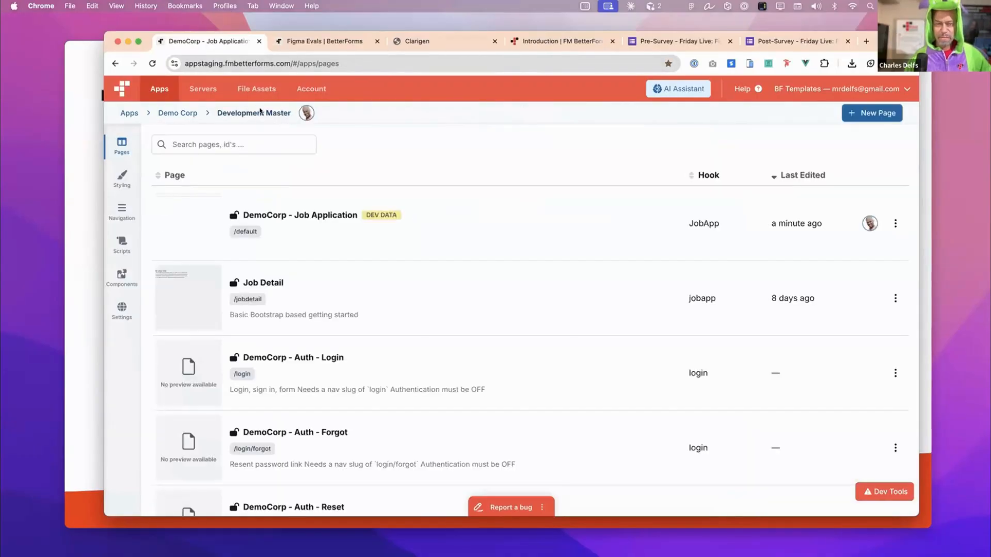
left_click(362, 204)
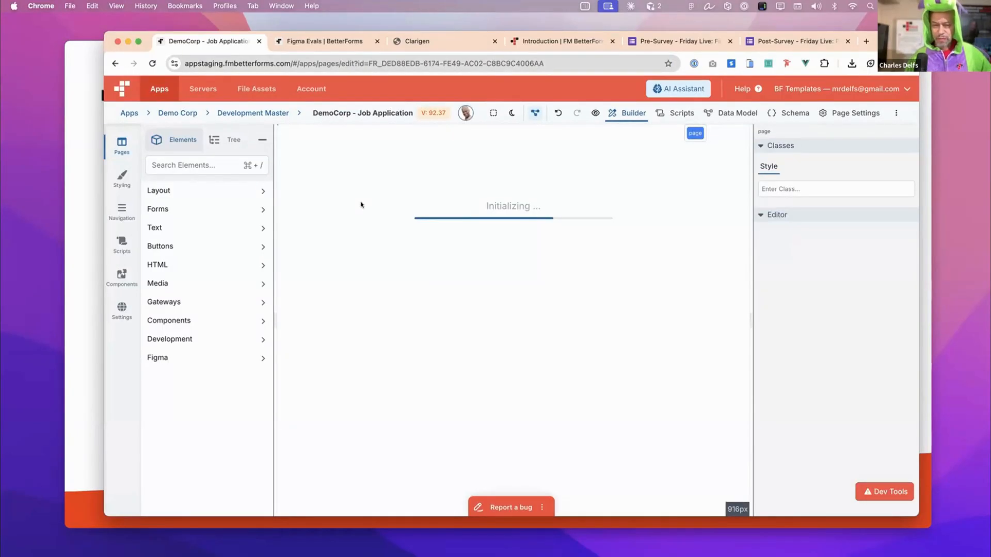
left_click(231, 112)
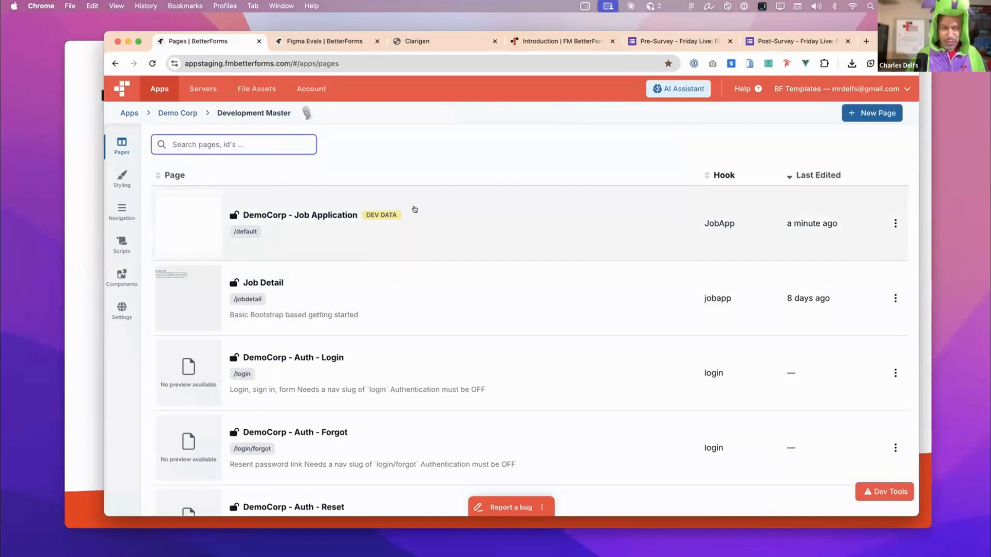
left_click(371, 43)
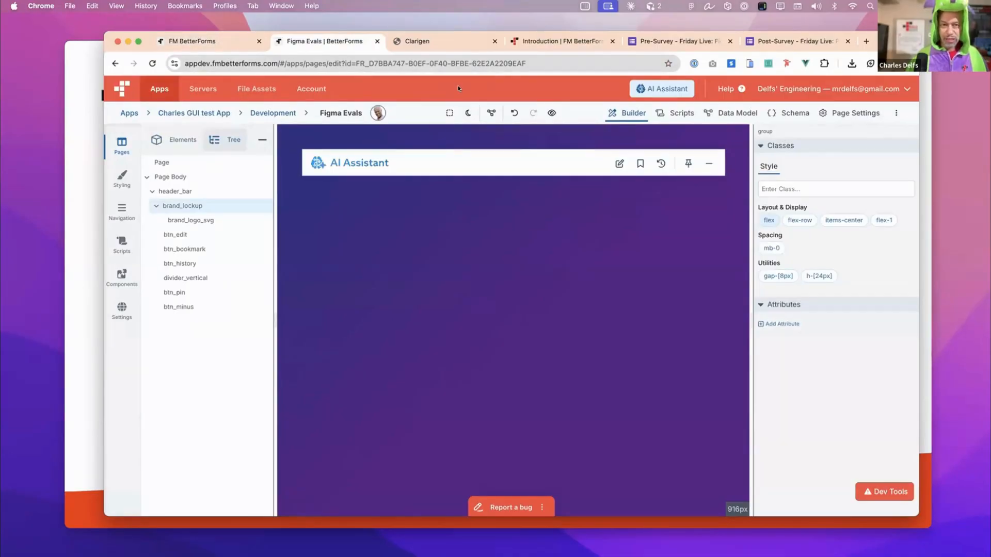
left_click(210, 41)
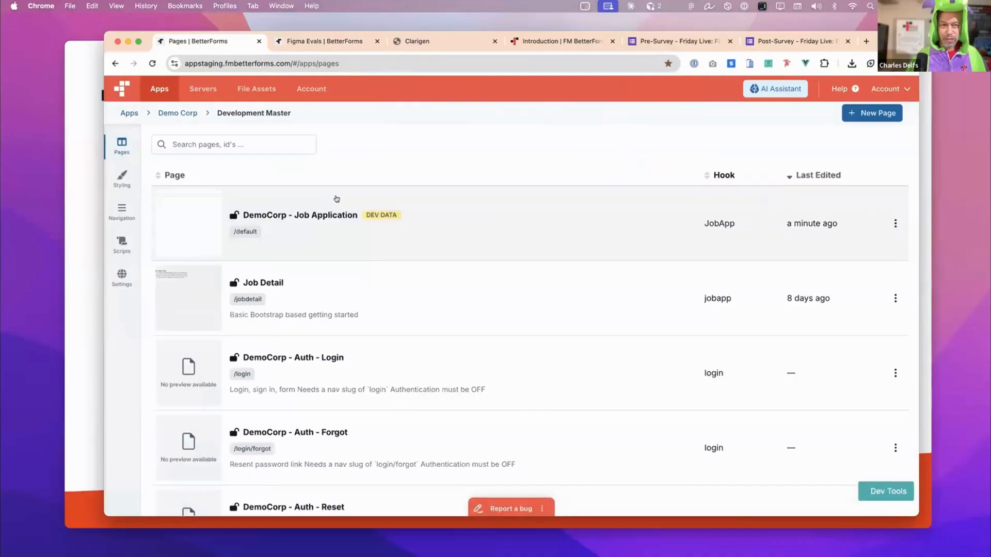
- Open the DemoCorp - Job Application page for editing and place the Segmented Mode Switch component in the page body below the input field
left_click(397, 214)
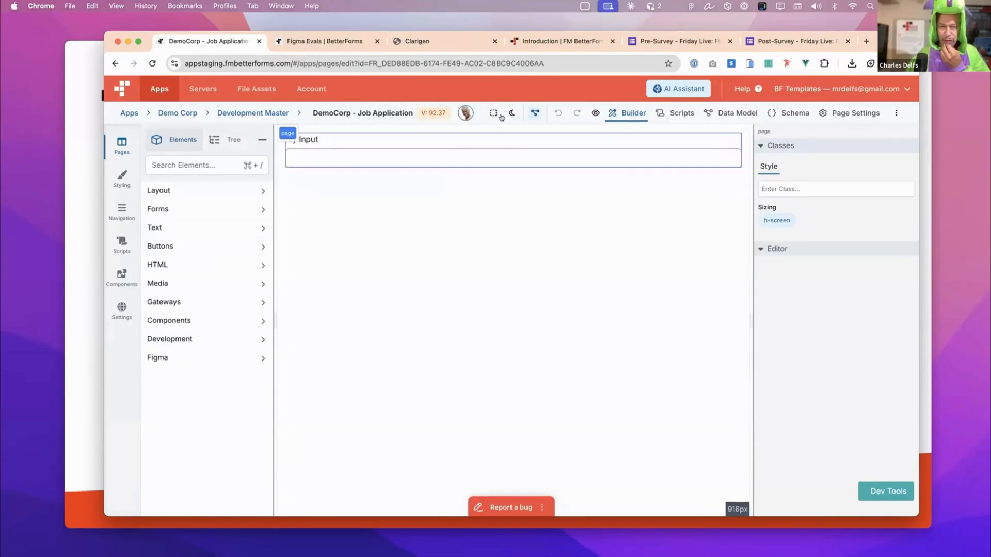
left_click(460, 164)
left_click(288, 328)
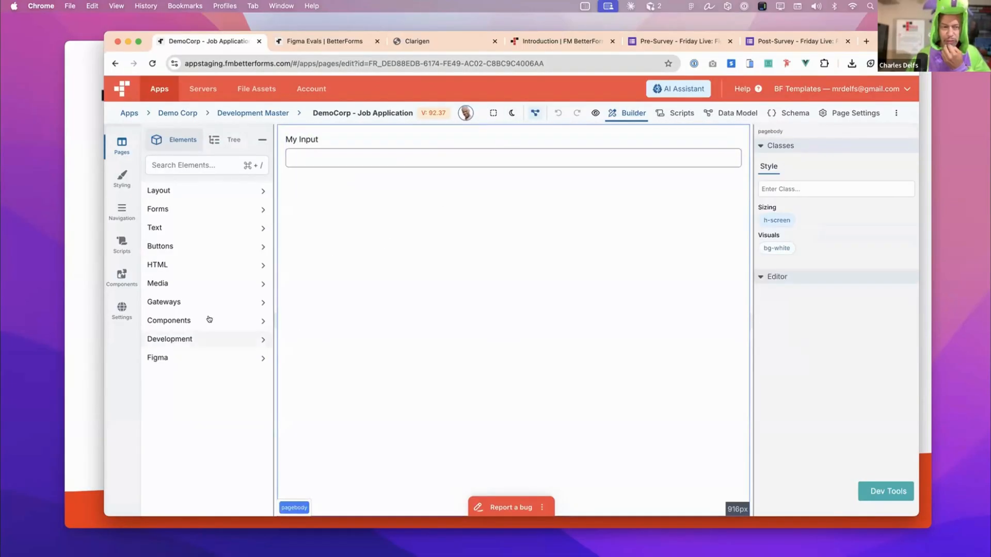
left_click(206, 320)
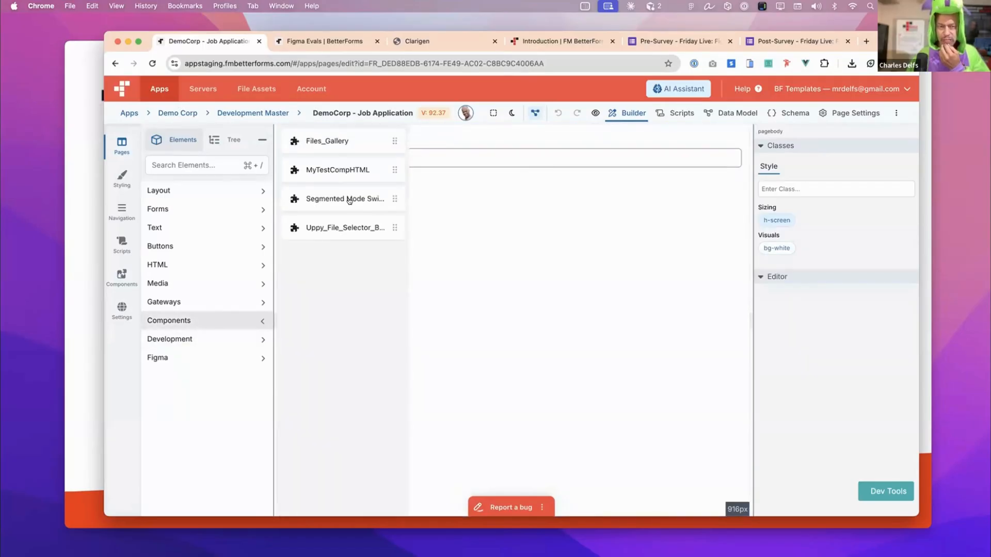
left_click_drag(350, 199, 508, 202)
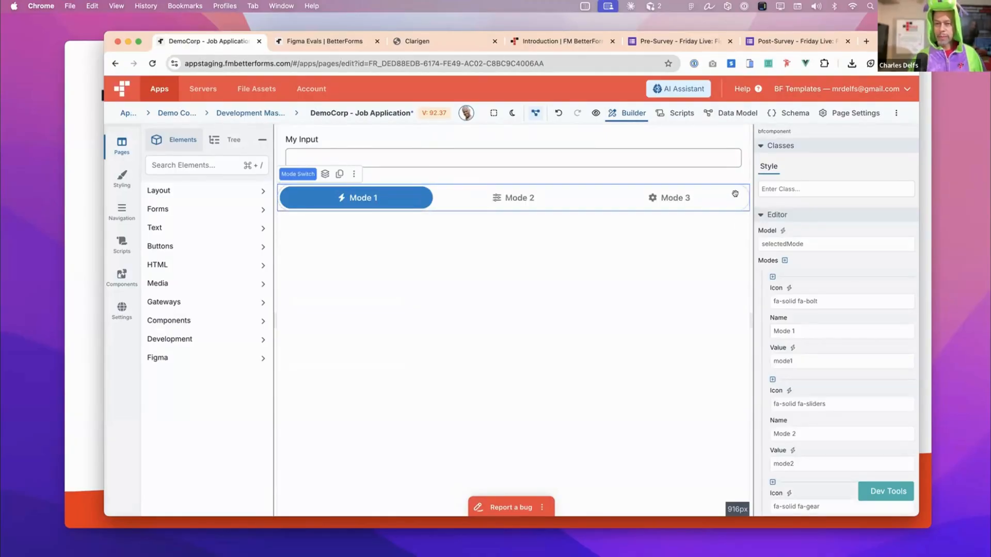
- Limit the width of the mode switch by adding the max-w-2xl class to it
left_click(773, 191)
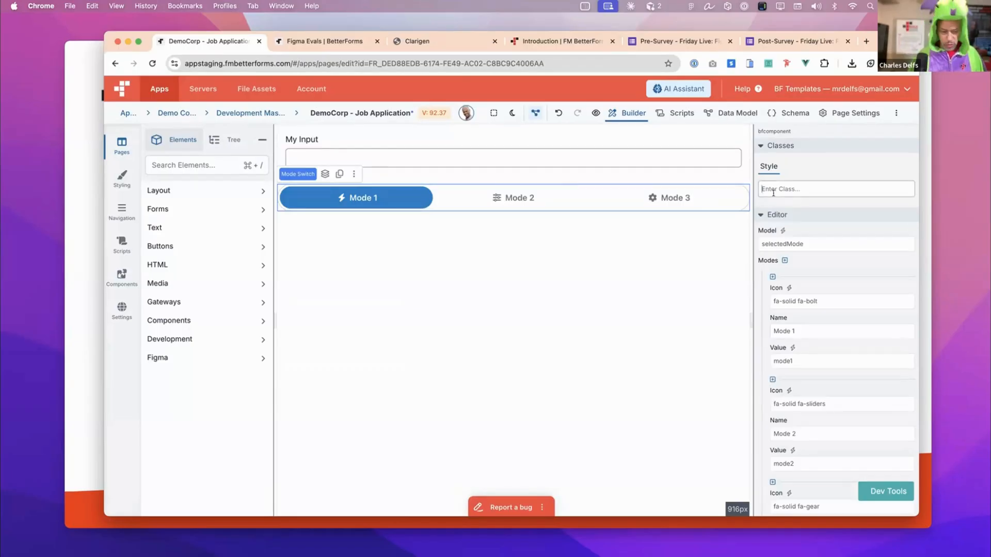
type("ma")
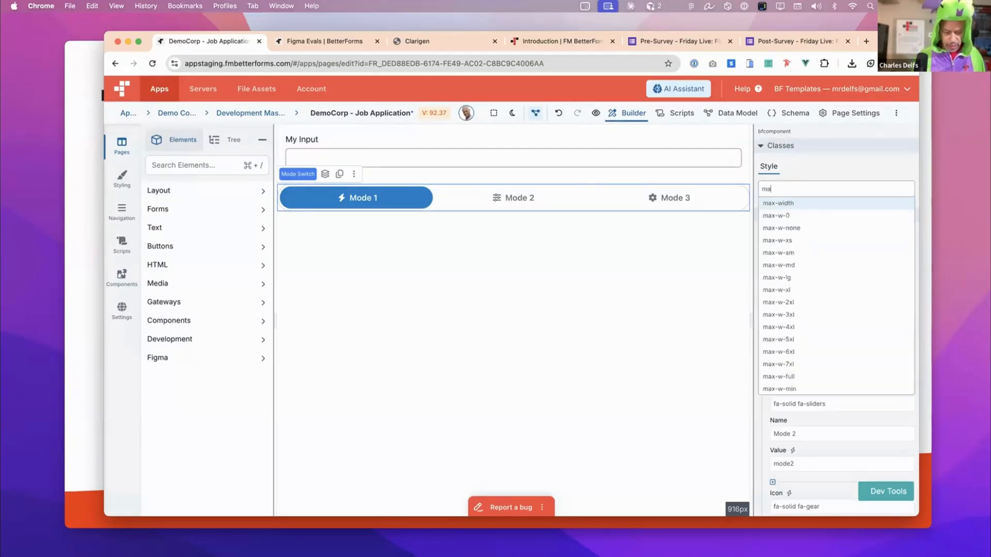
type("x-w-")
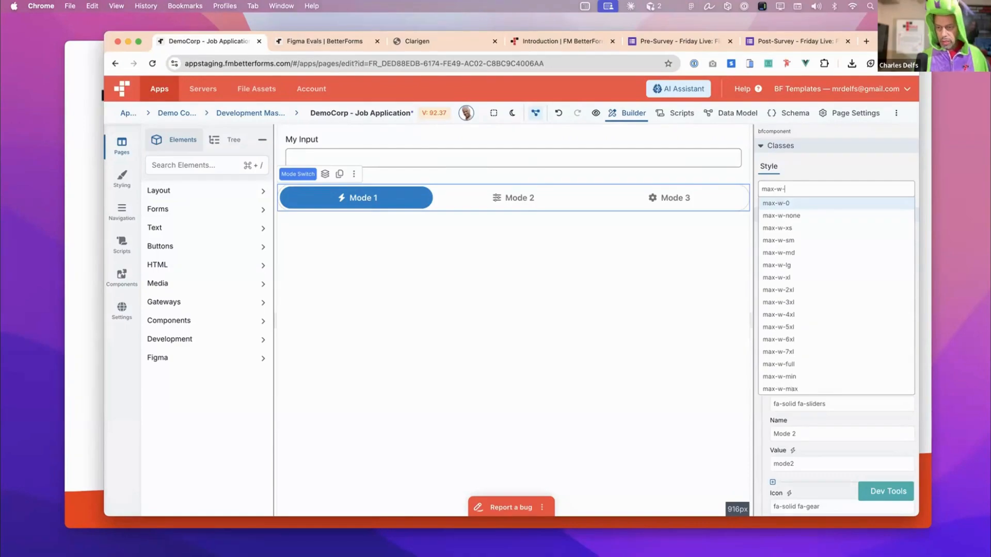
left_click(790, 289)
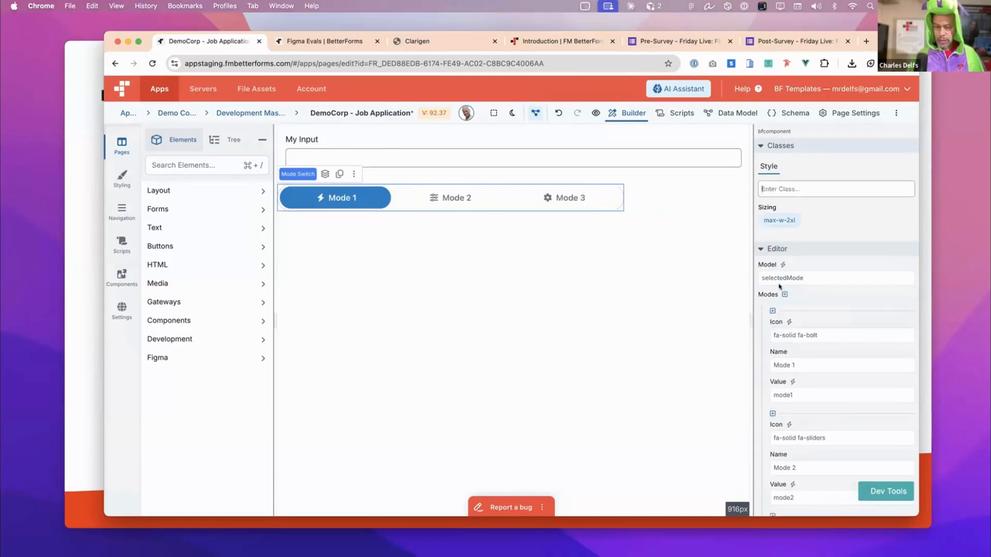
- Try to center the mode switch by adding the mx-auto class to it
type("mx")
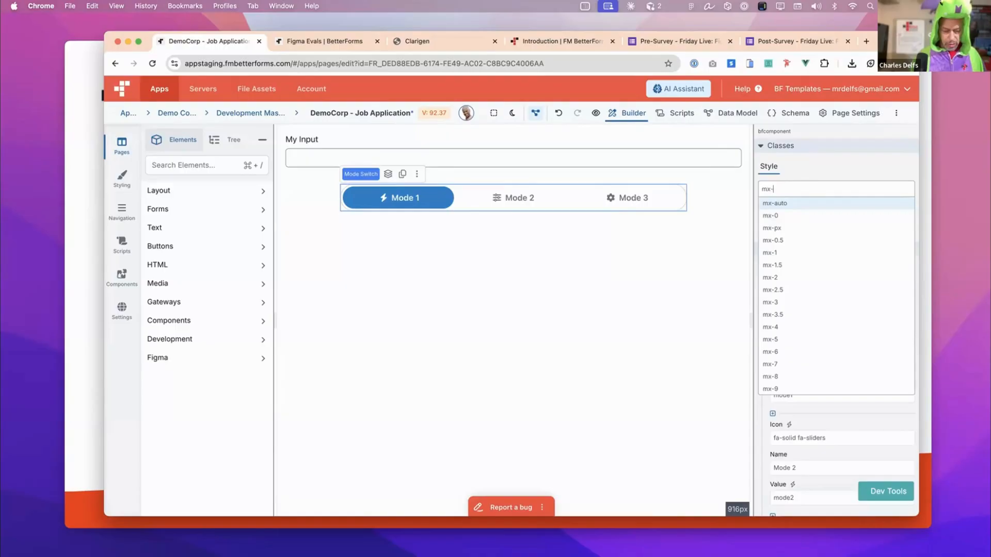
type("-au")
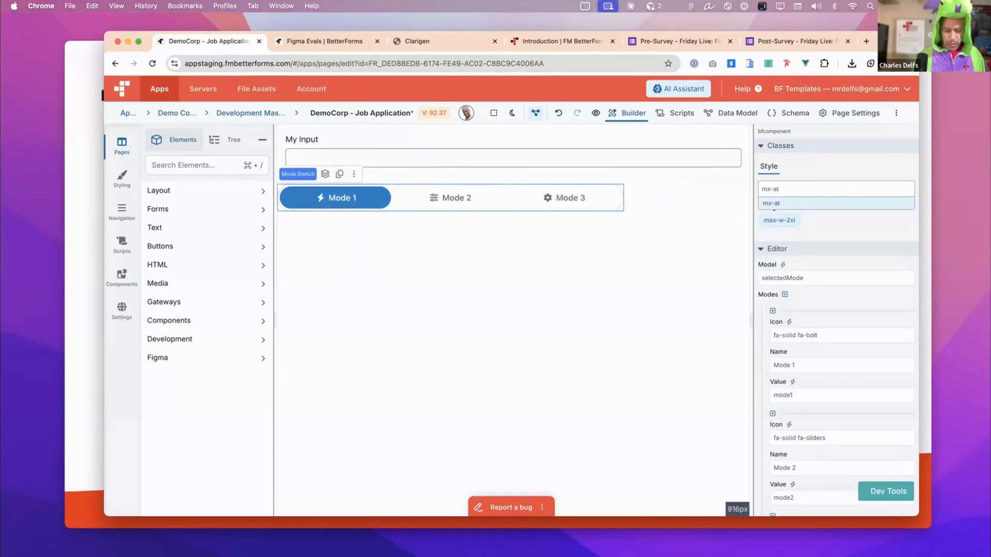
type("to")
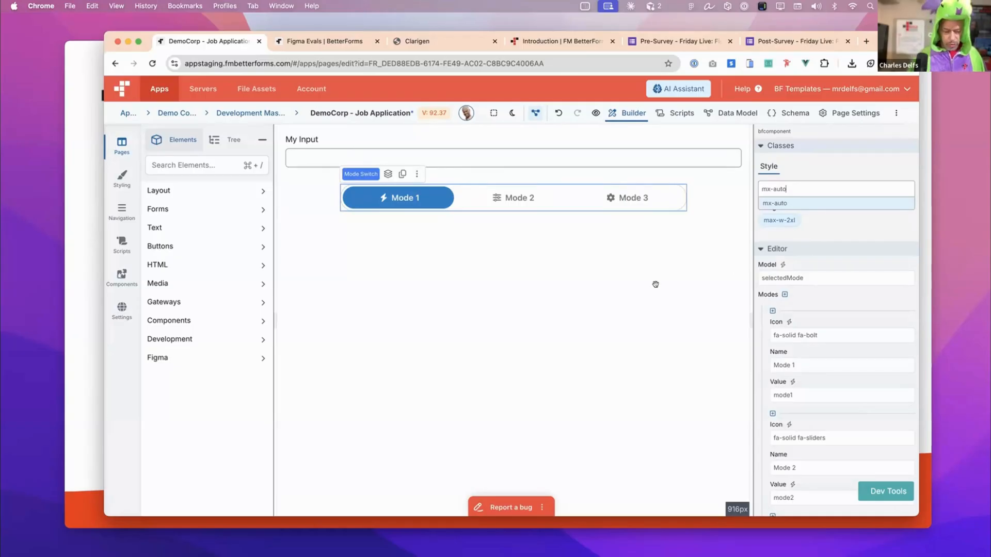
left_click(654, 284)
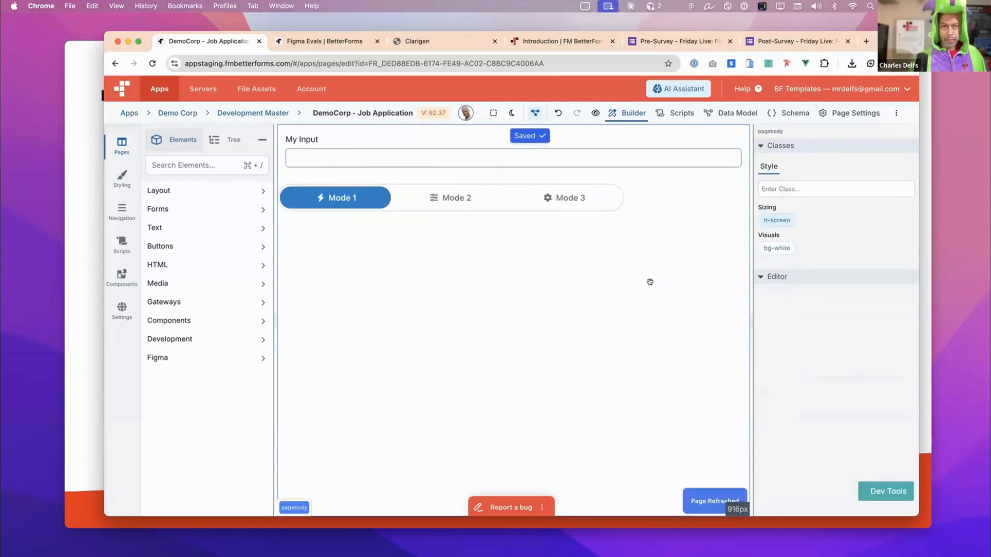
- Add the mx-auto class to the page body
left_click(783, 190)
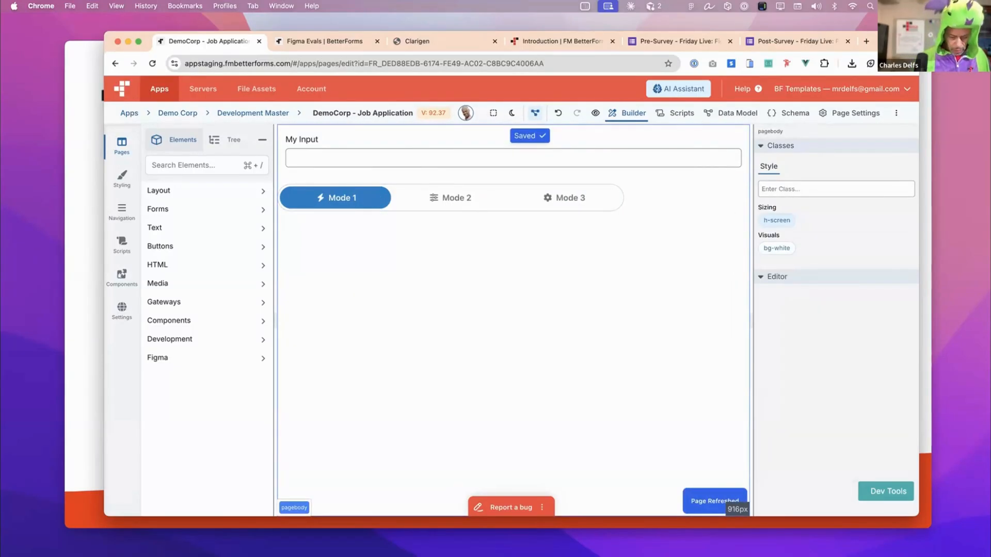
type("mx-a")
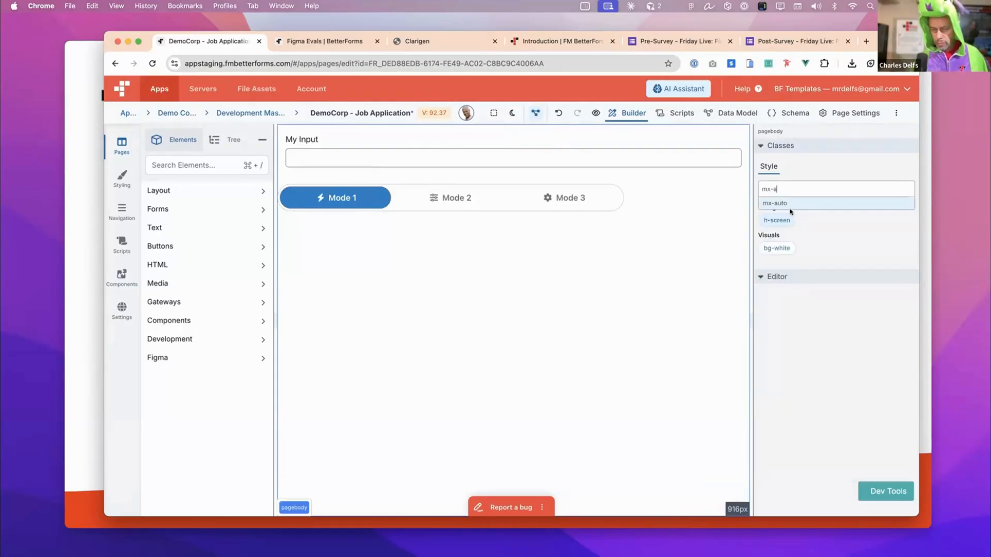
left_click(787, 204)
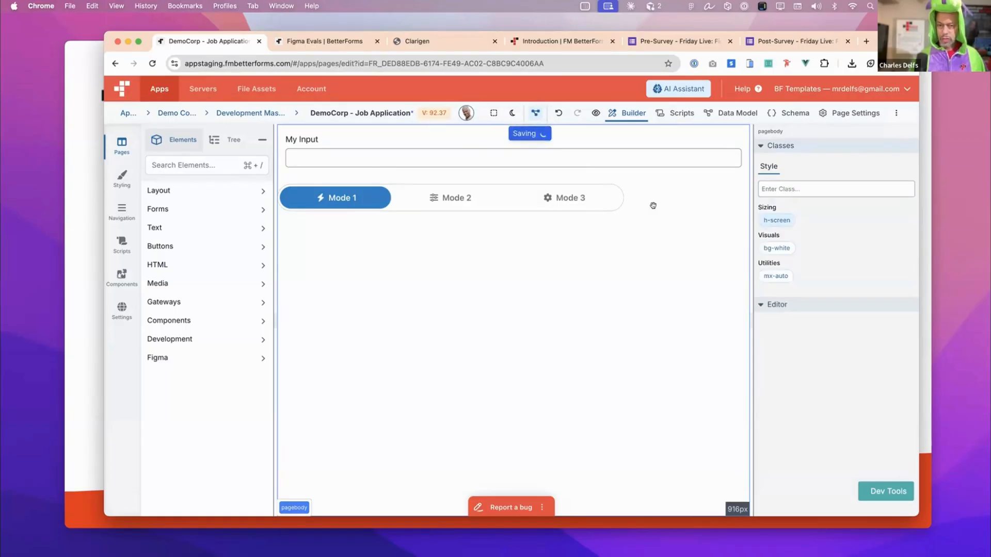
- Center the mode switch by adding the mx-auto class to it, and check it in the live page preview
left_click(608, 197)
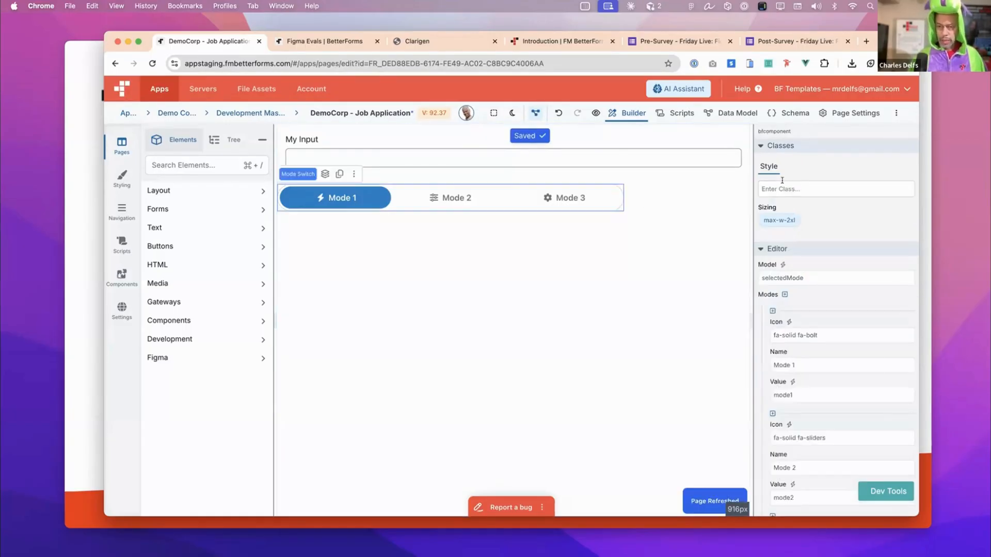
left_click(782, 187)
type("mx-a")
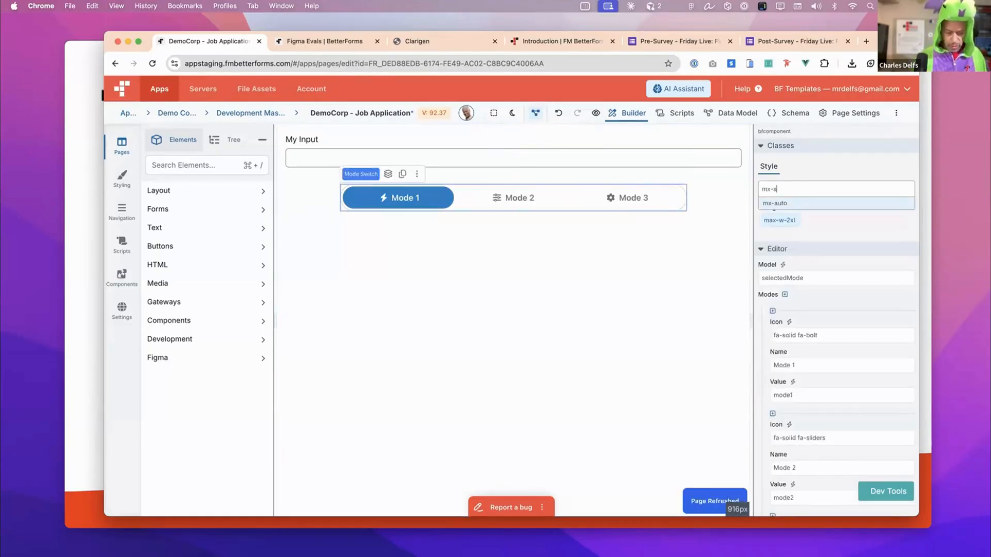
type("uto")
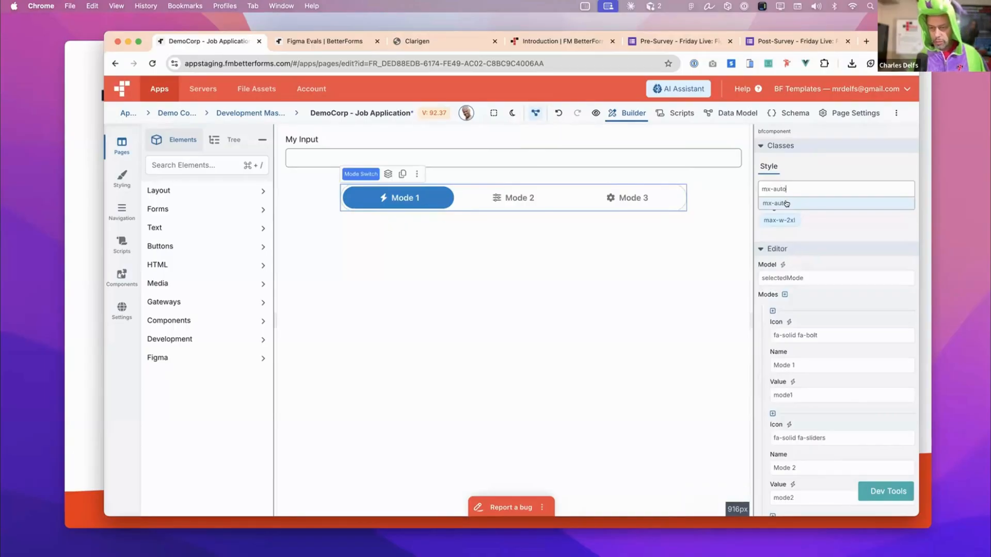
left_click(784, 204)
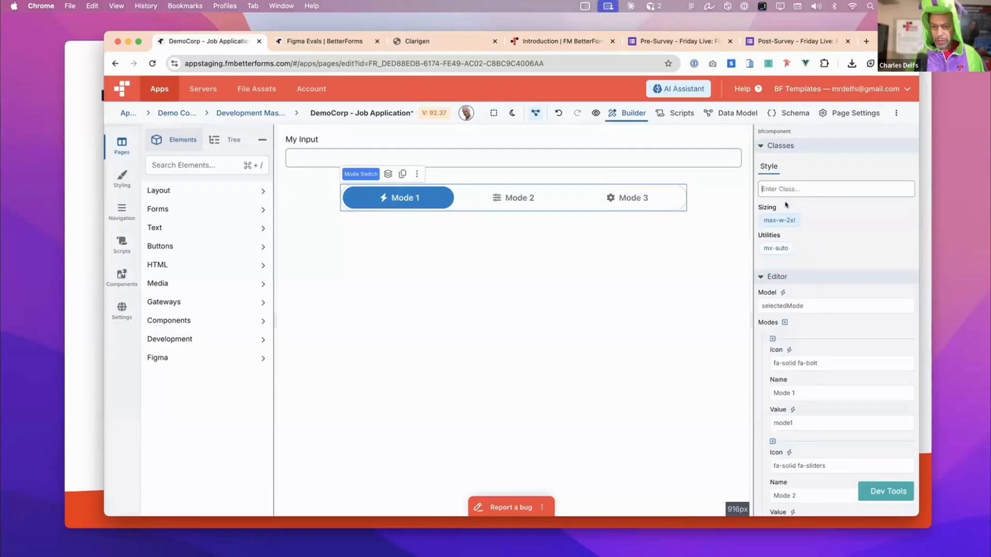
left_click(592, 114)
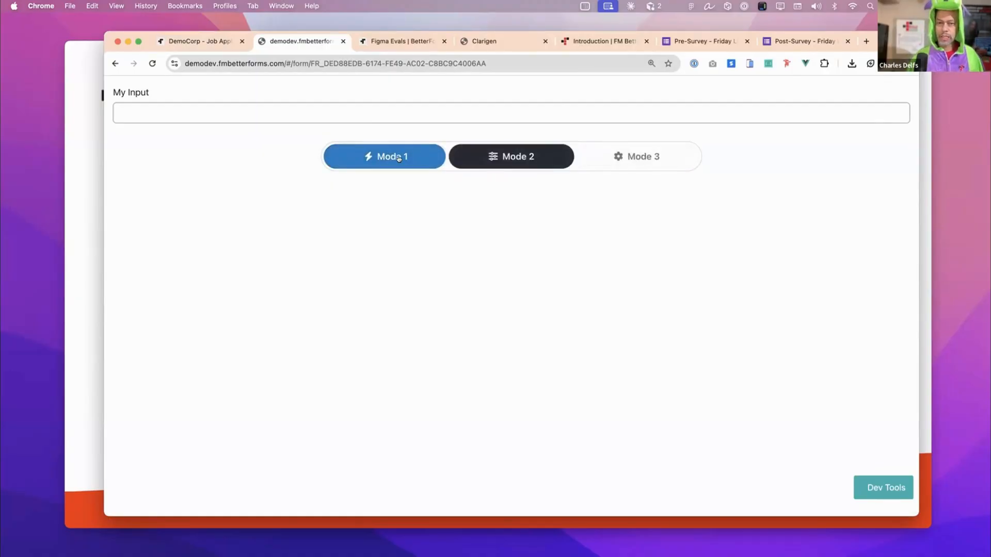
left_click(211, 43)
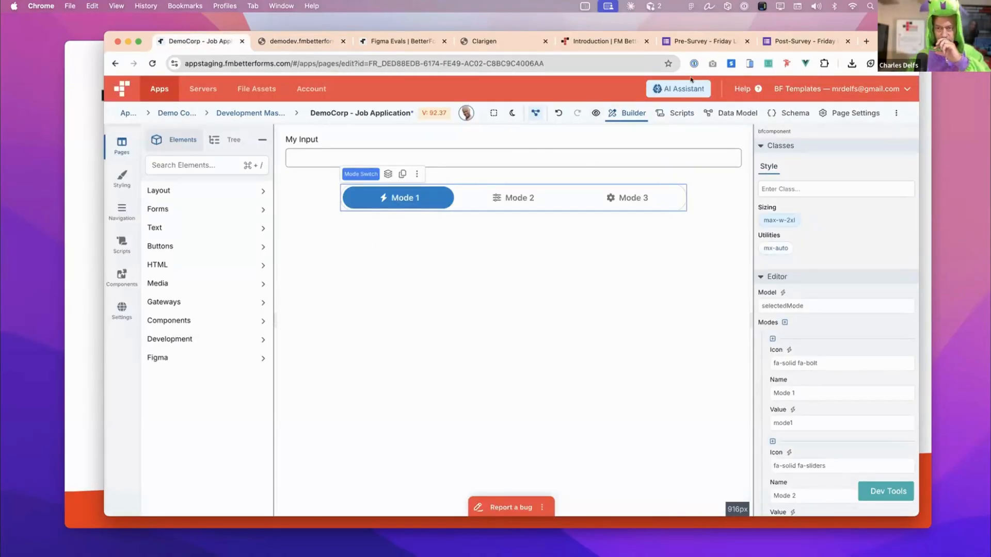
- Open the FM BetterForms Docs site at docs.fmbetterforms.com and search it for "librar"
key("ctrl+shift+Tab")
left_click(582, 68)
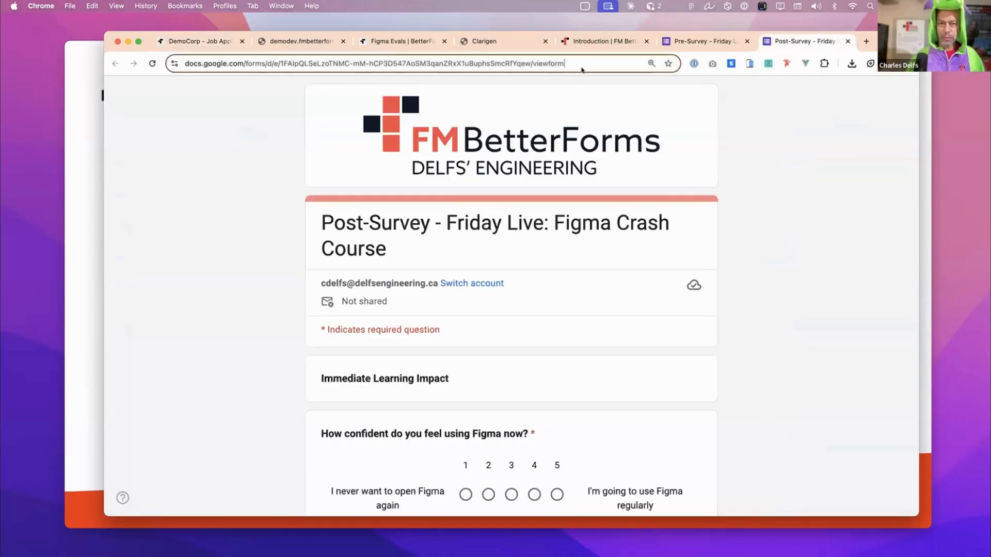
type("docs")
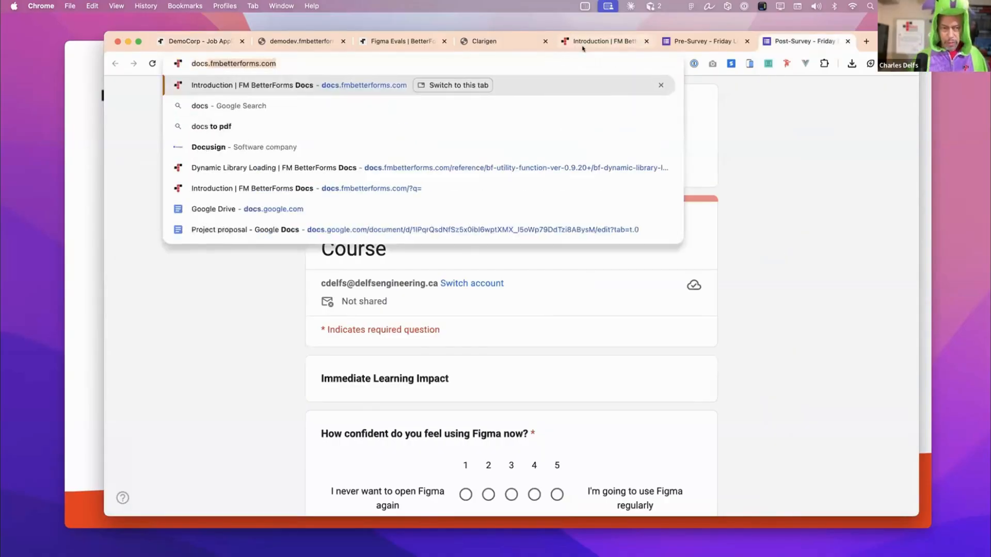
key("Return")
left_click(400, 89)
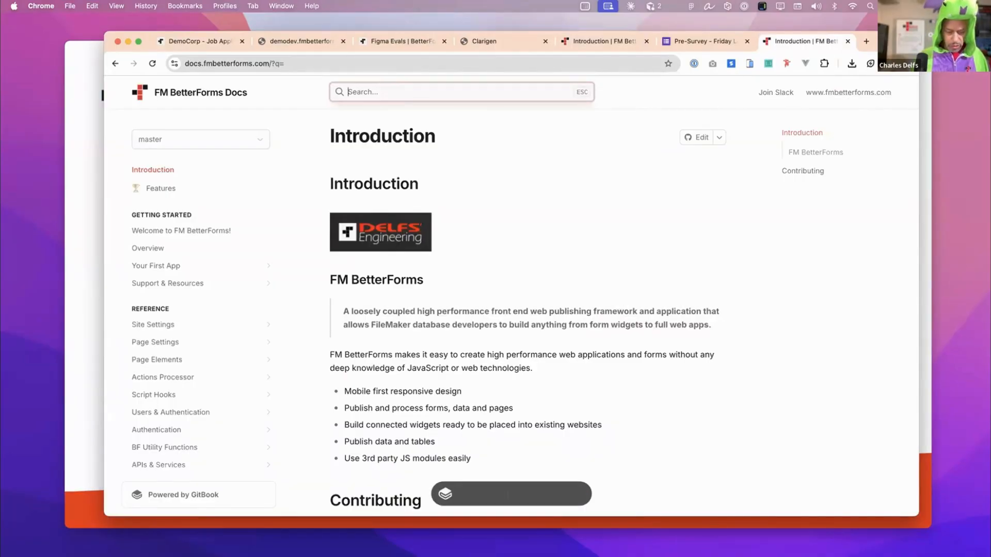
type("librar")
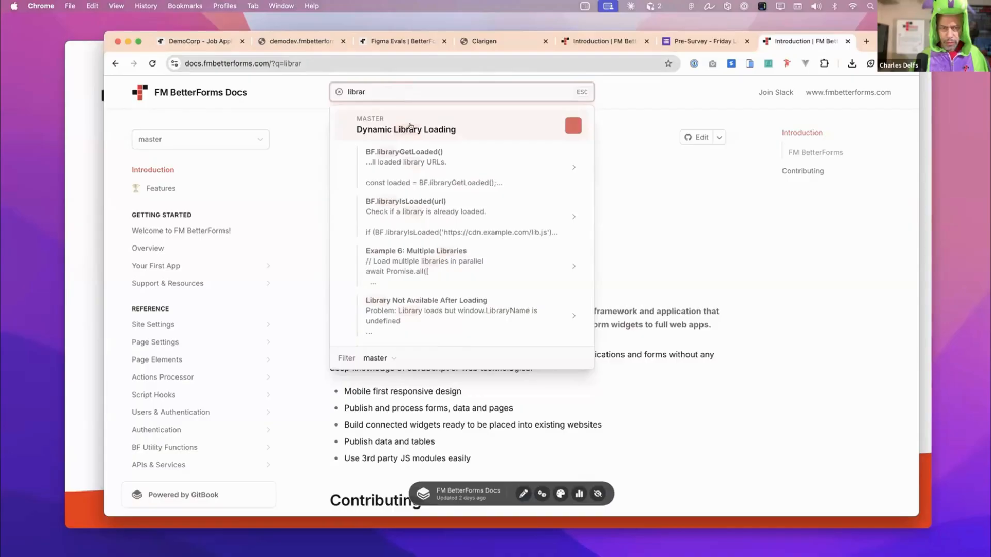
- Open the Dynamic Library Loading documentation page and read through its overview and the UMD library example
left_click(418, 129)
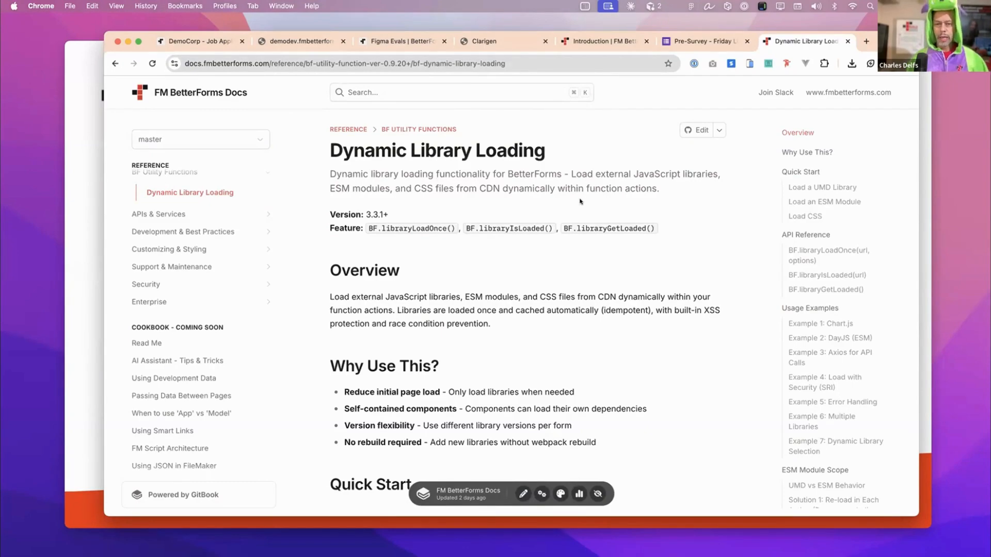
scroll(386, 219, "down", 1)
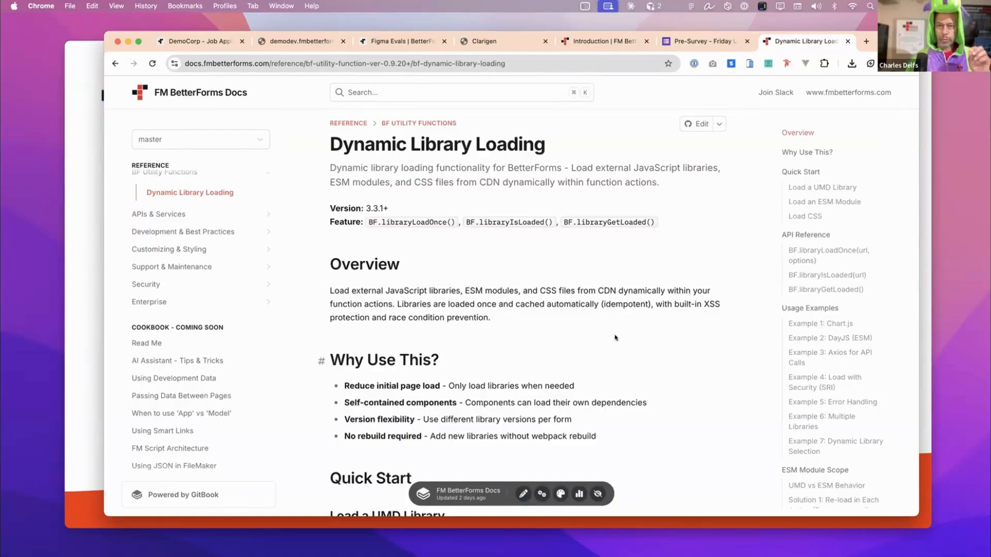
scroll(615, 338, "down", 5)
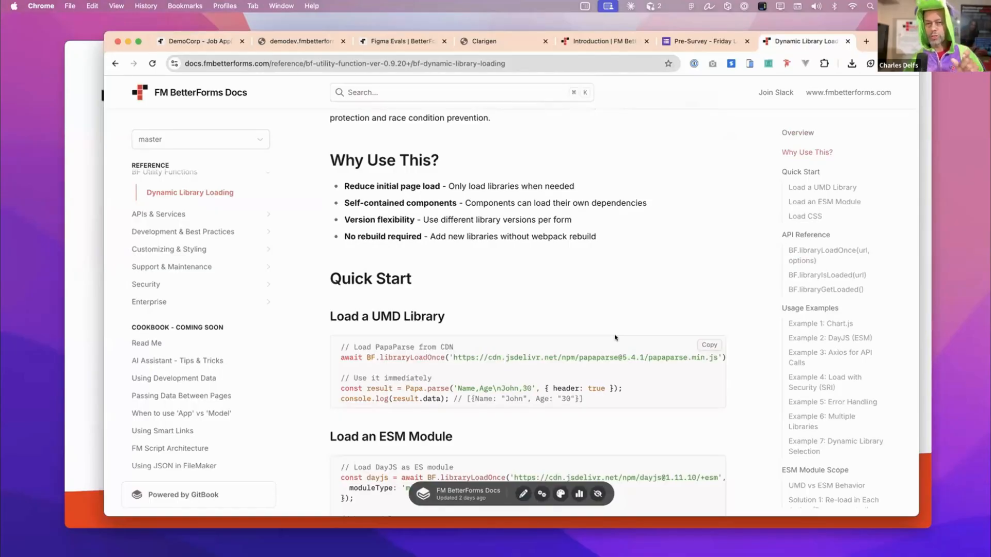
scroll(615, 338, "right", 1)
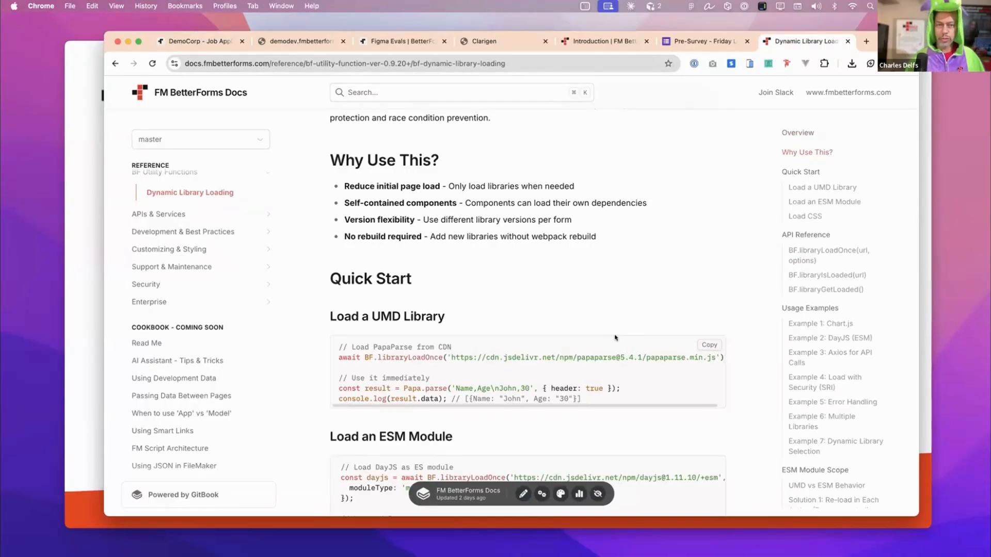
- Return to the BetterForms editor and add the Vue_Qrcode_Reader component from the Component Gallery to the Demo Corp app
left_click(206, 42)
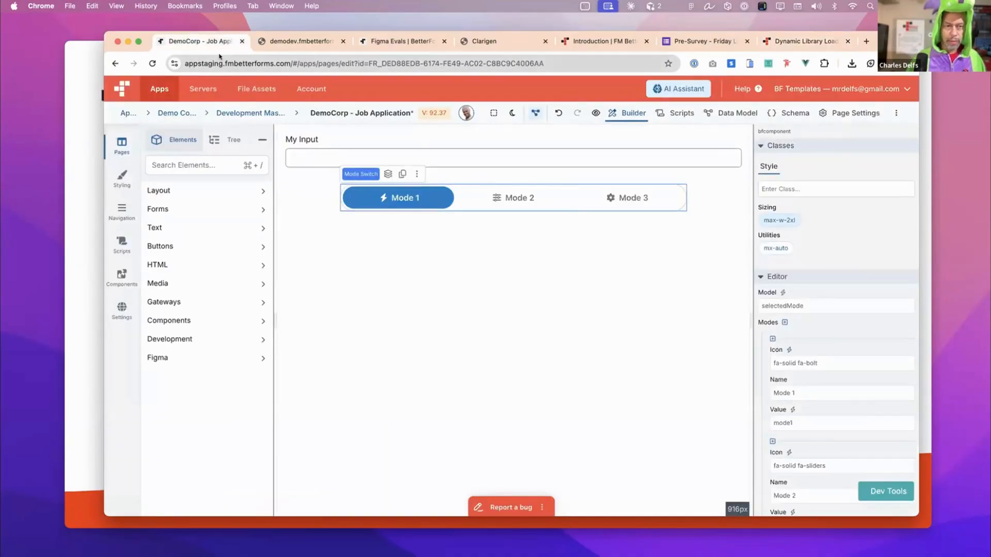
left_click(122, 279)
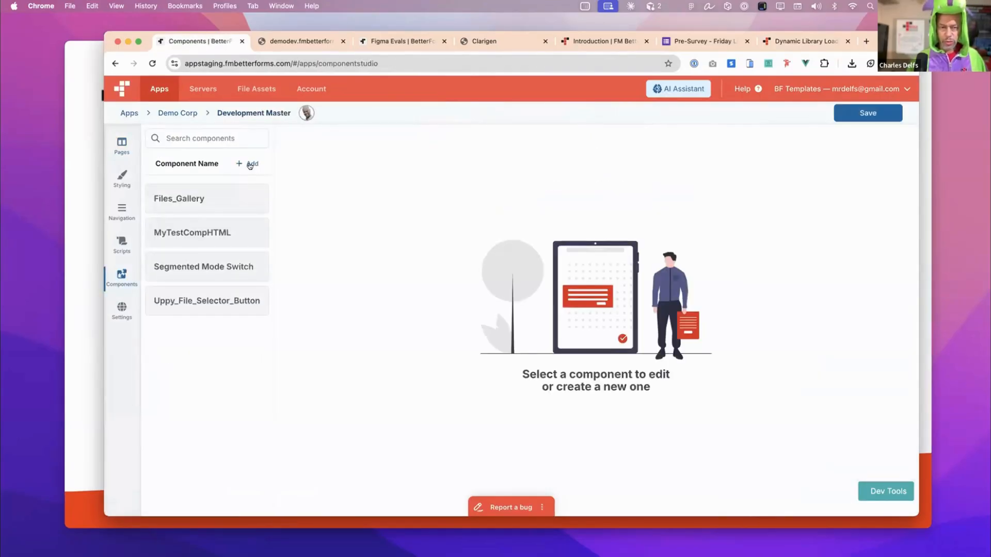
left_click(250, 163)
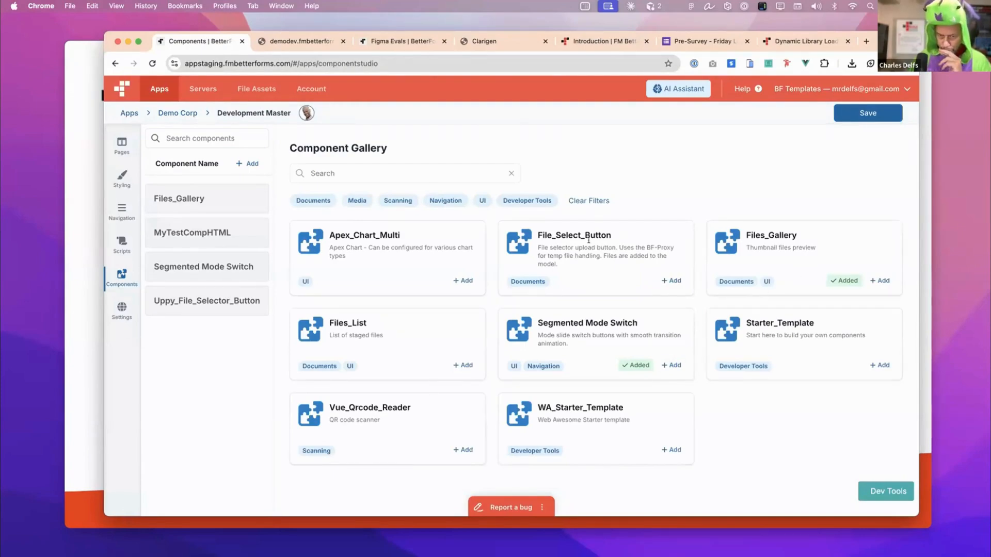
left_click(468, 448)
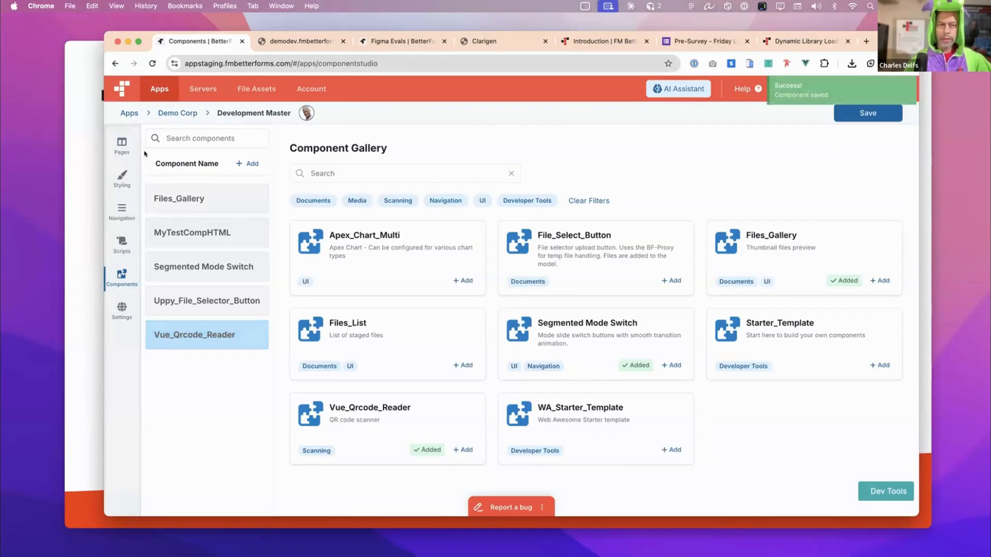
- Go back to the DemoCorp - Job Application page and reload its component list by reopening the page through the Demo Corp app
left_click(122, 144)
left_click(349, 215)
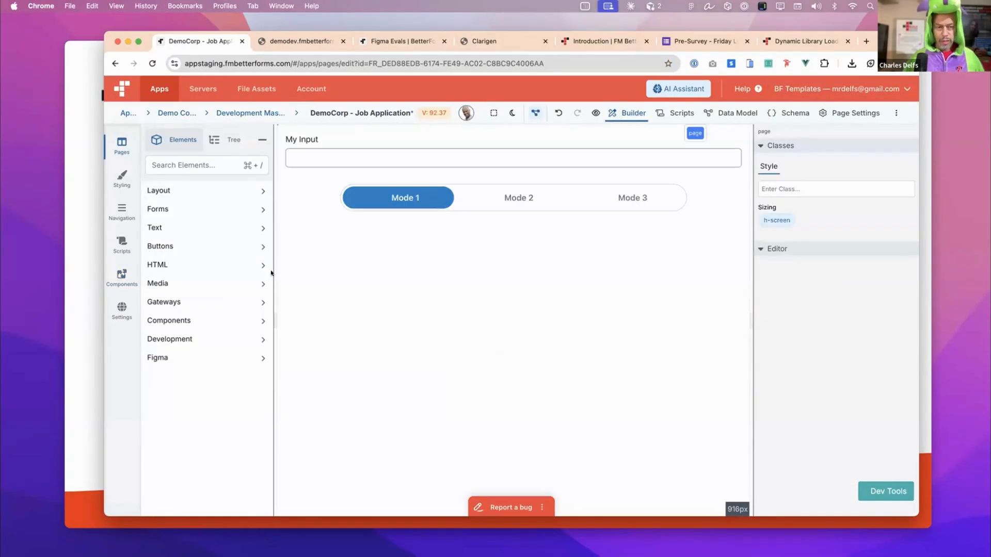
left_click(222, 321)
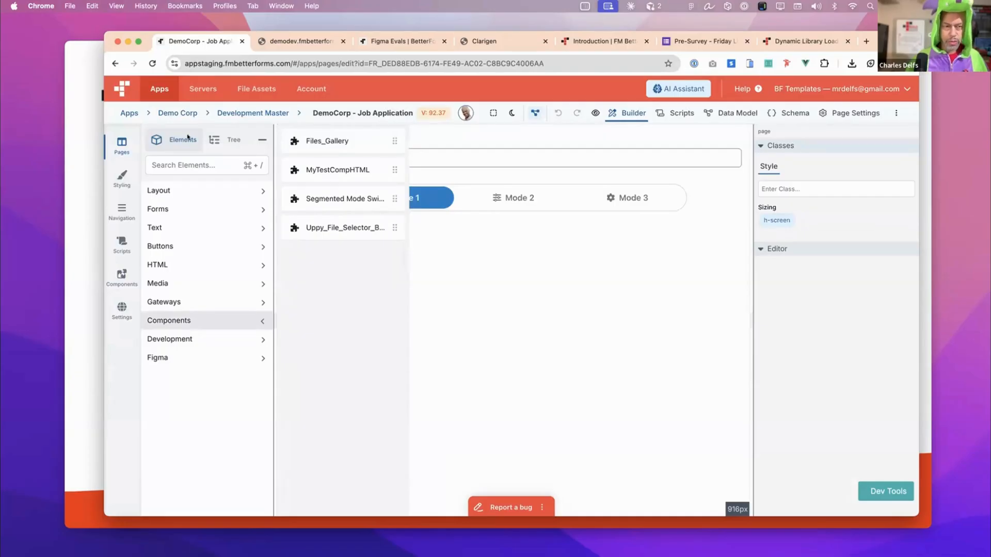
left_click(129, 114)
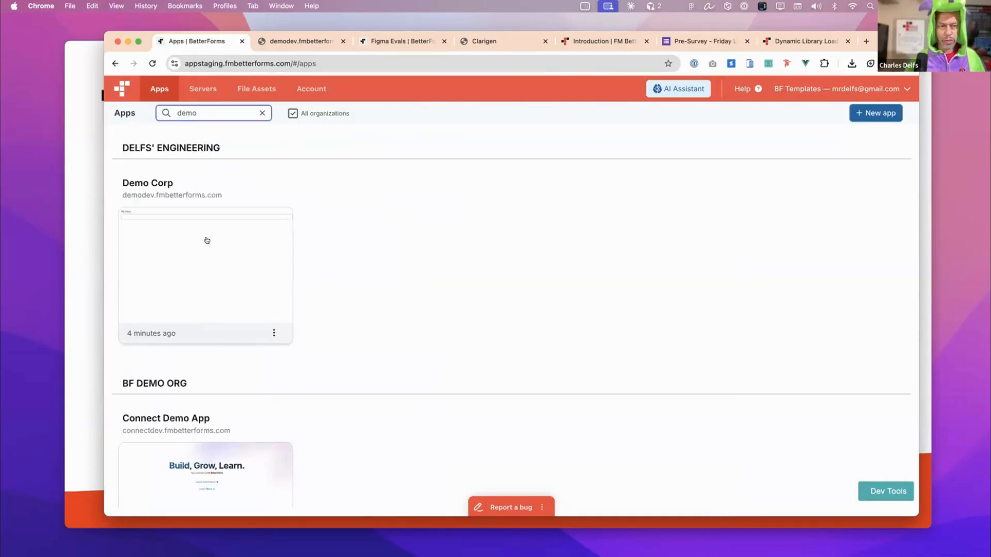
left_click(206, 239)
left_click(264, 184)
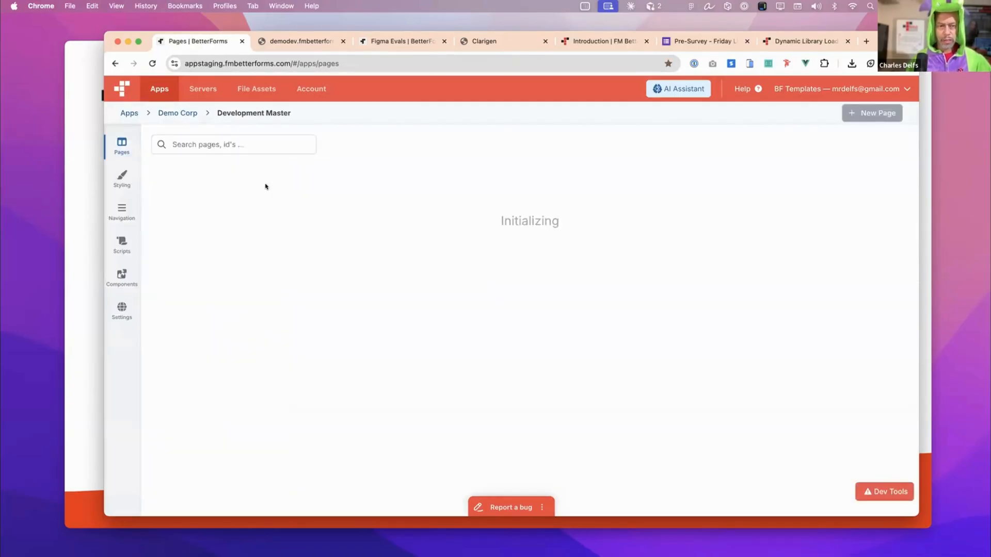
left_click(311, 215)
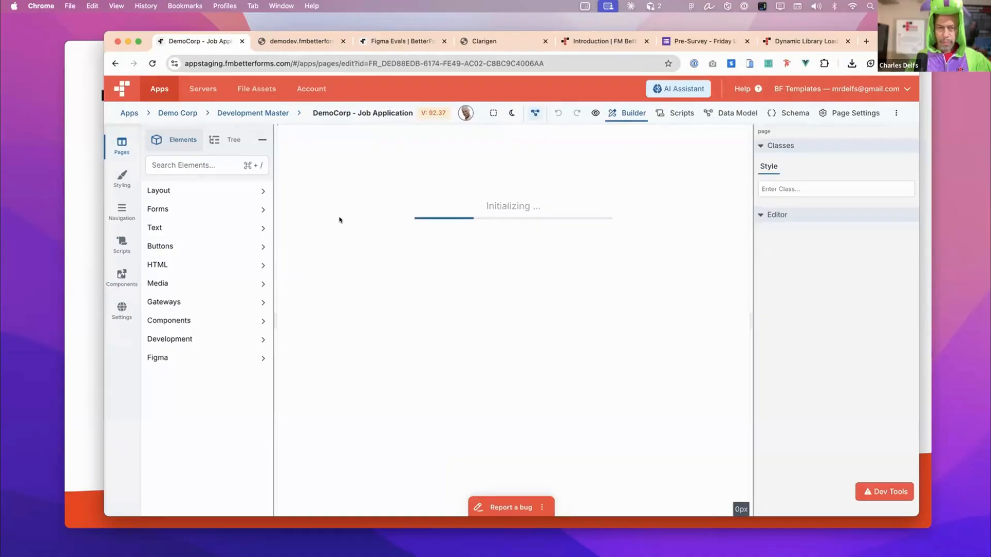
- Place the QR code reader component below the mode switch, save the page, and check it on the live page
left_click(232, 323)
left_click_drag(339, 258, 532, 239)
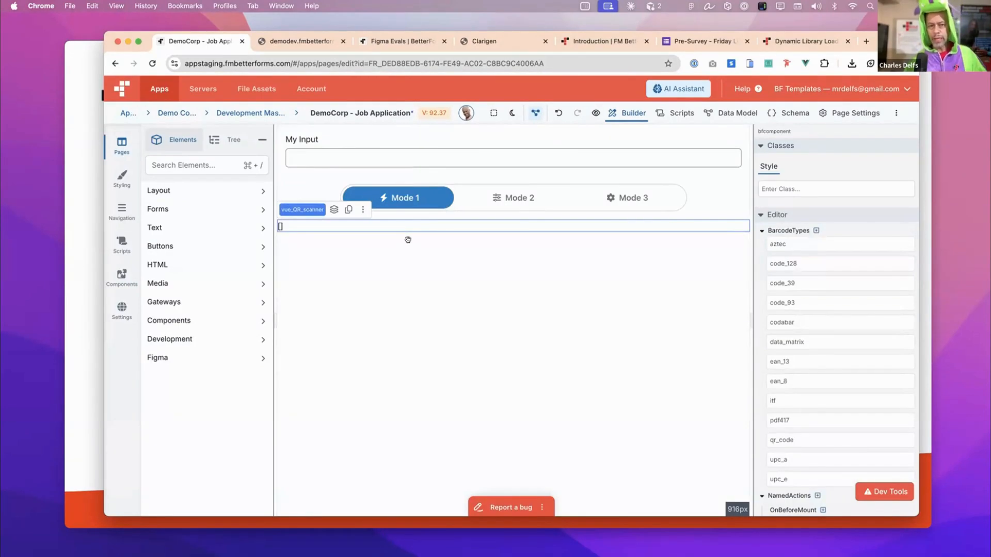
key("super+s")
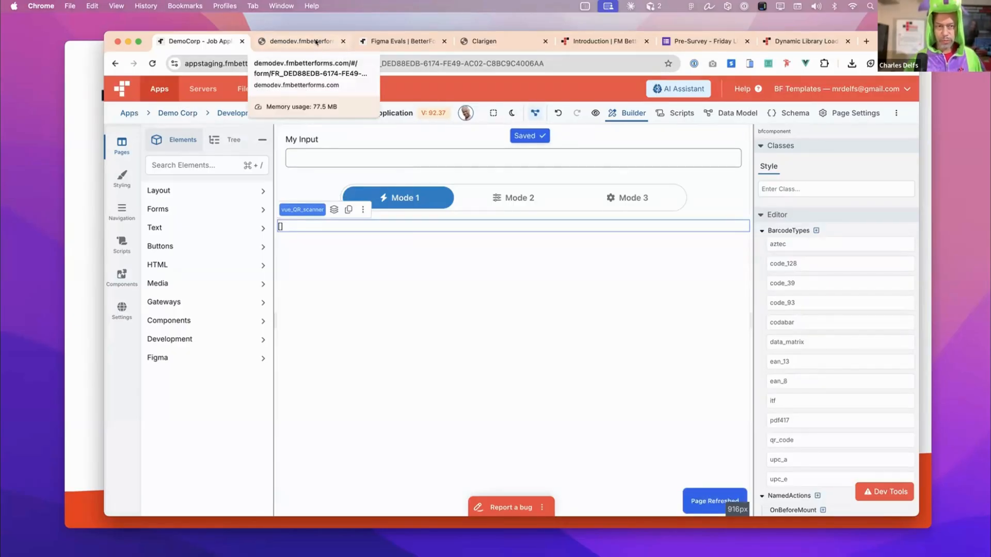
left_click(315, 42)
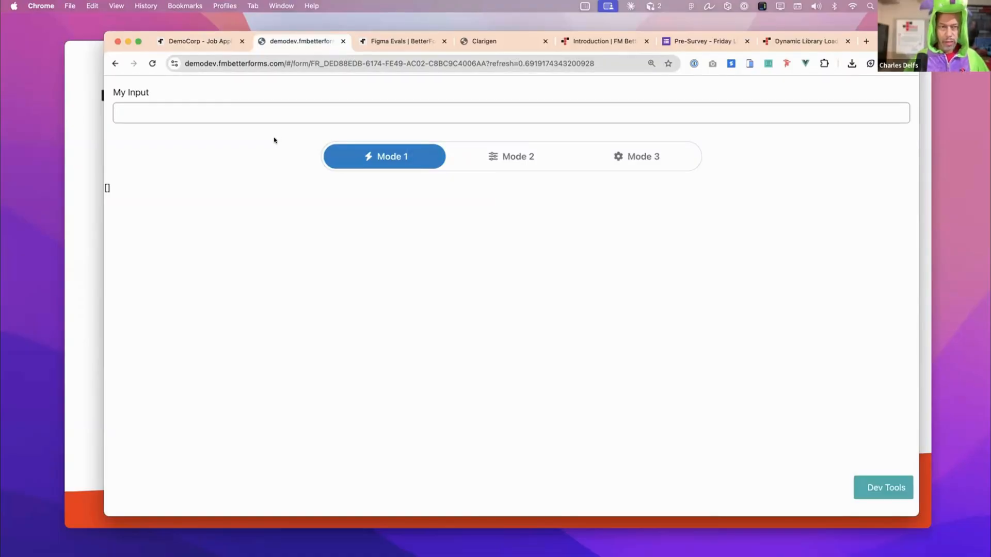
- Delete the QR scanner component from the Job Application page in the builder
left_click(214, 41)
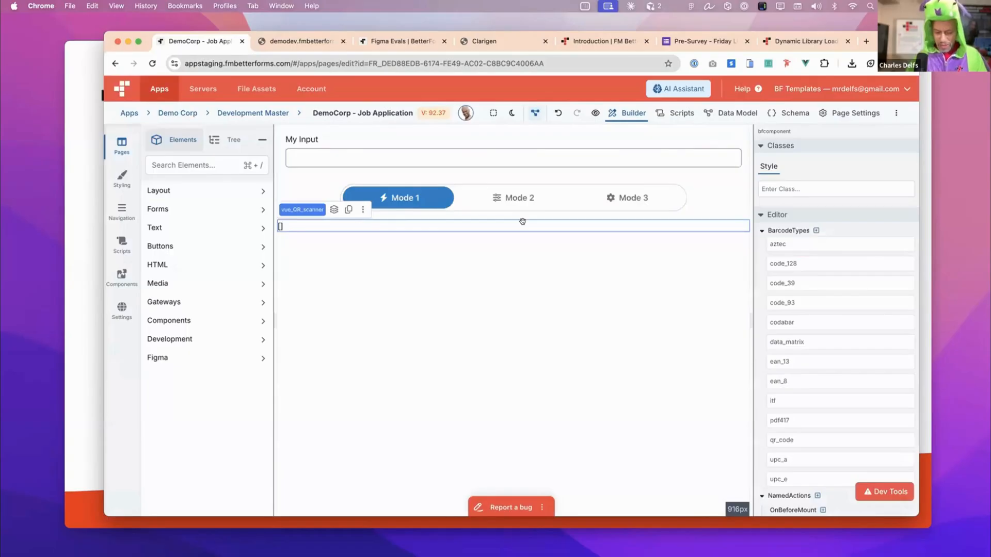
key("Delete")
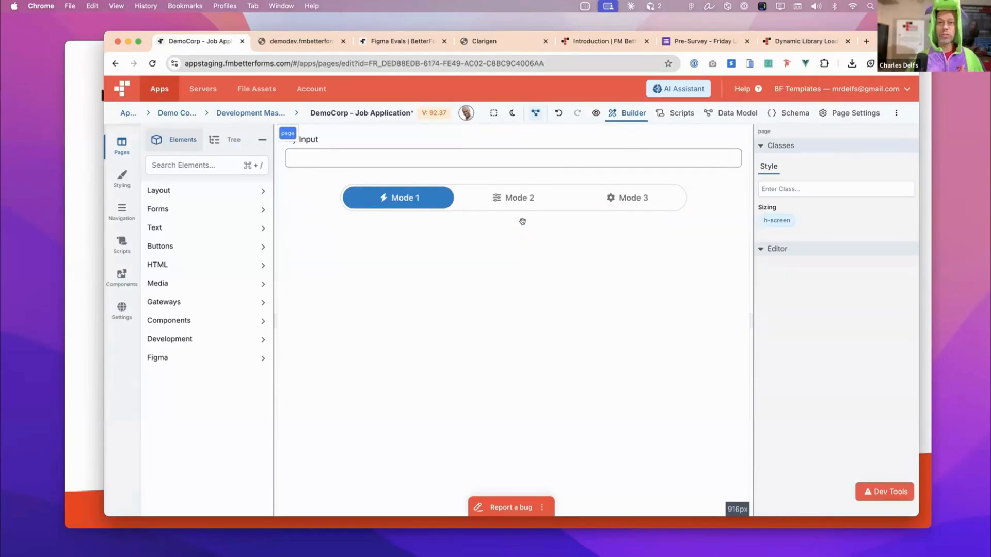
- Return to the Dynamic Library Loading documentation and examine the BF.libraryLoadOnce parameters and the ESM module and CSS loading examples
left_click(799, 42)
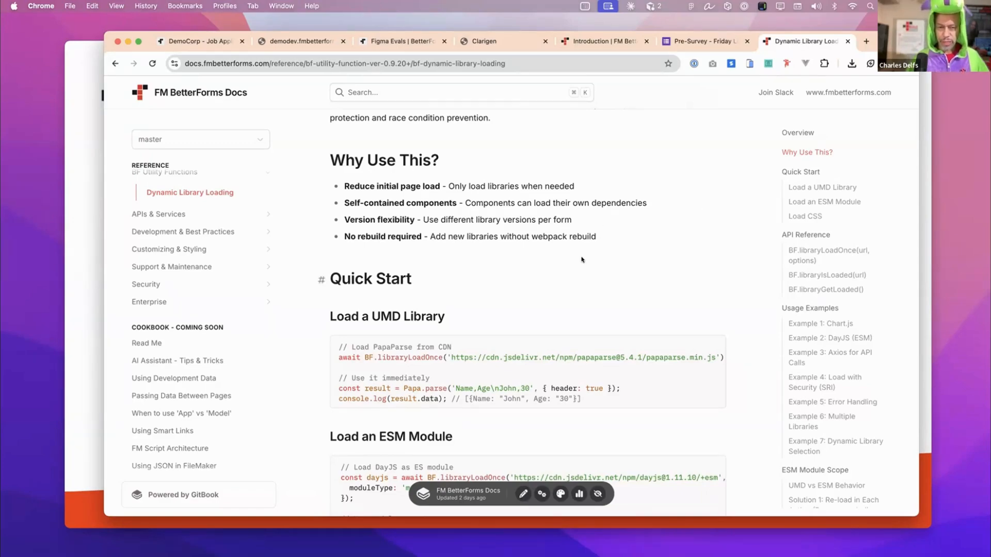
scroll(582, 257, "down", 4)
scroll(581, 255, "down", 9)
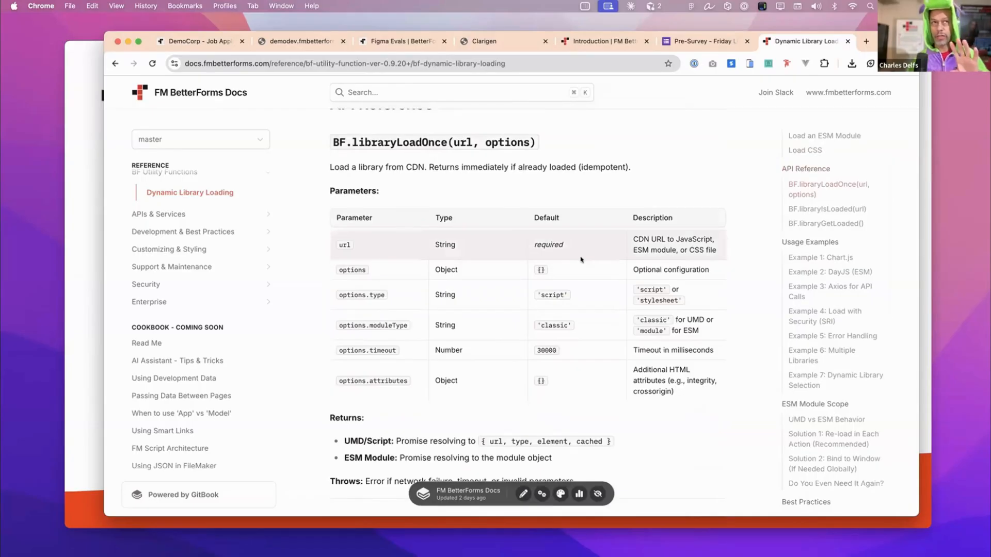
scroll(581, 260, "up", 1)
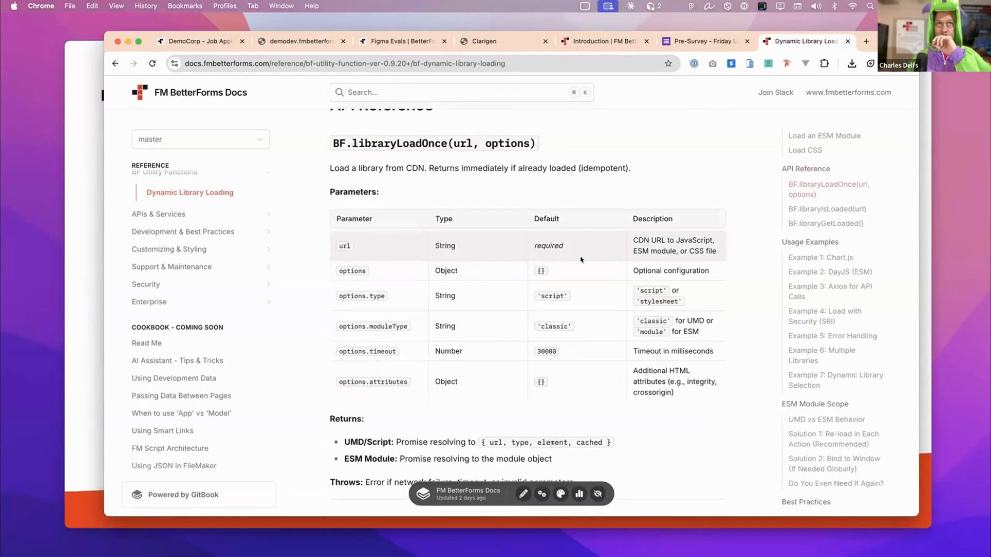
scroll(581, 260, "up", 7)
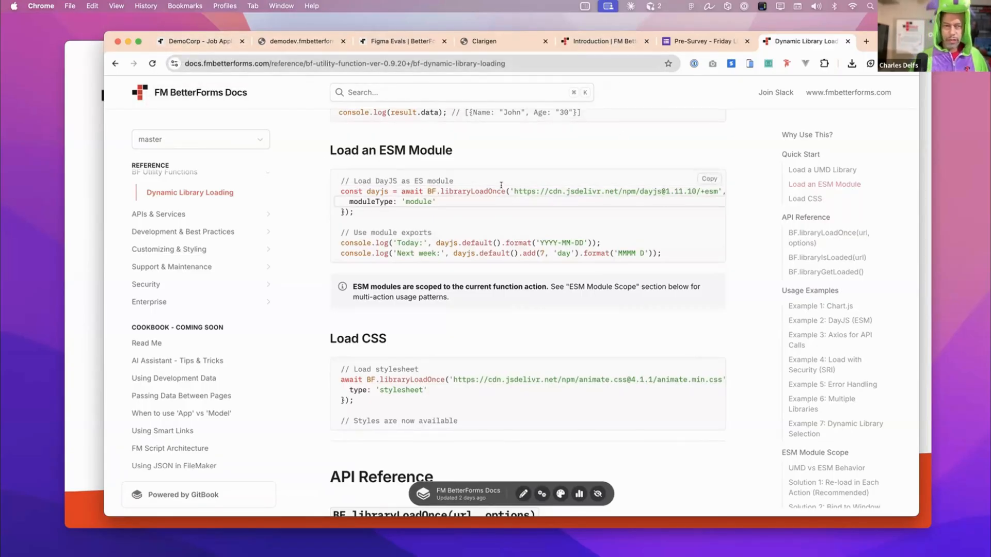
- Close the documentation page, switch to the Keynote presentation, and advance to the Let's Learn Figma slide
key("super+w")
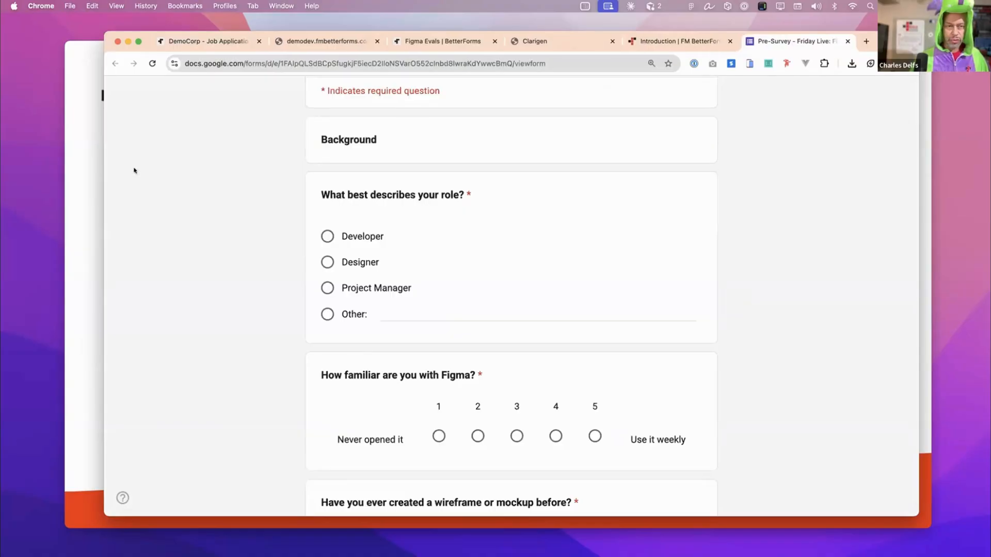
left_click(88, 166)
key("Right")
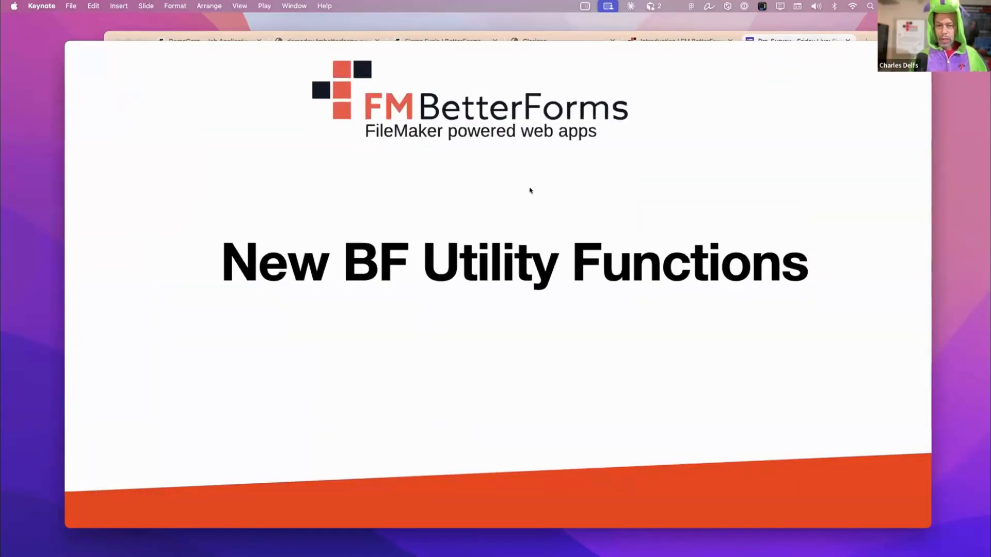
key("Right")
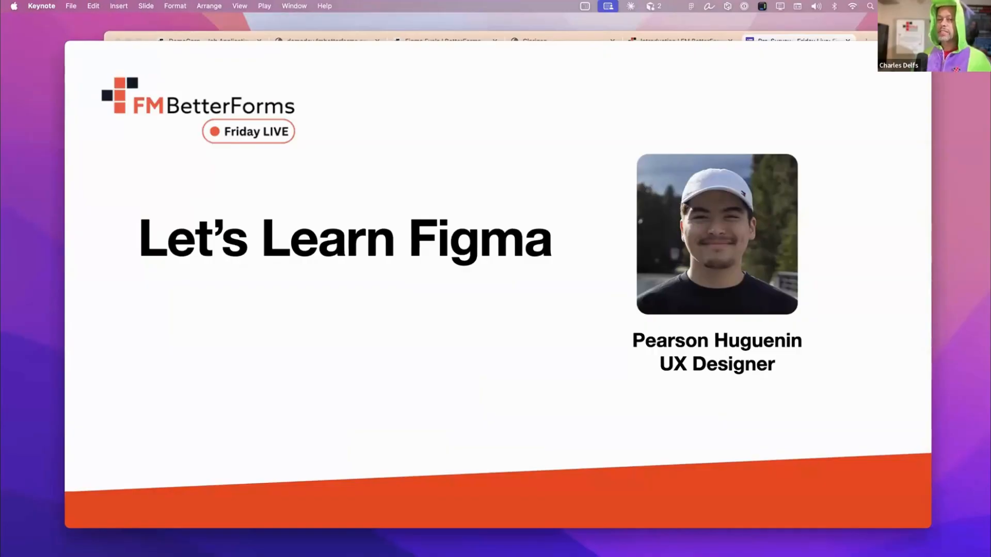
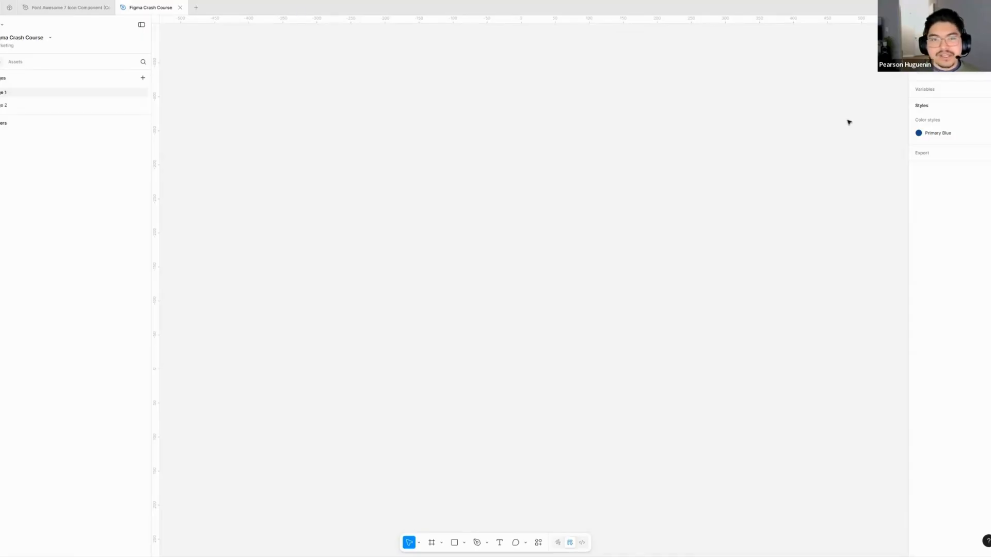
- Create a new blank Figma design file
left_click(196, 7)
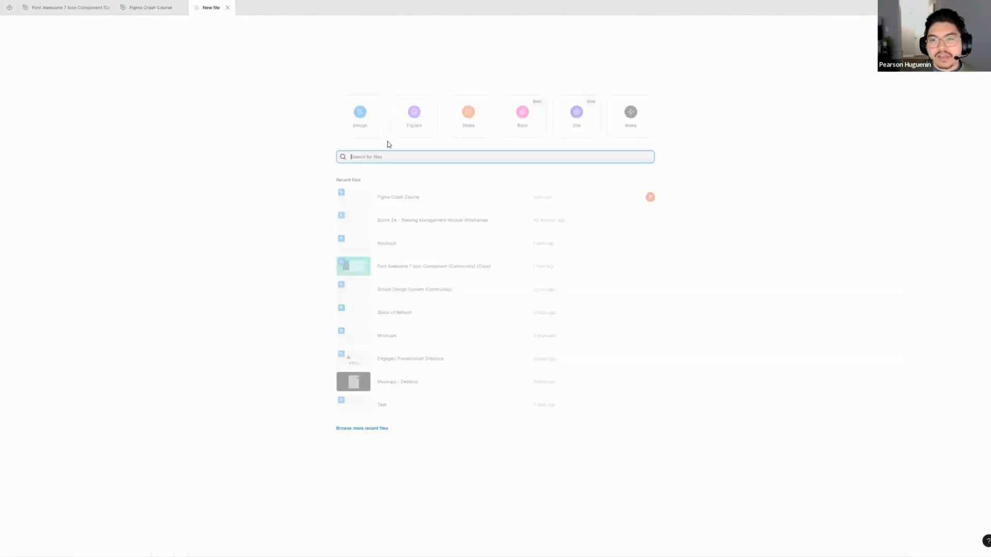
left_click(368, 122)
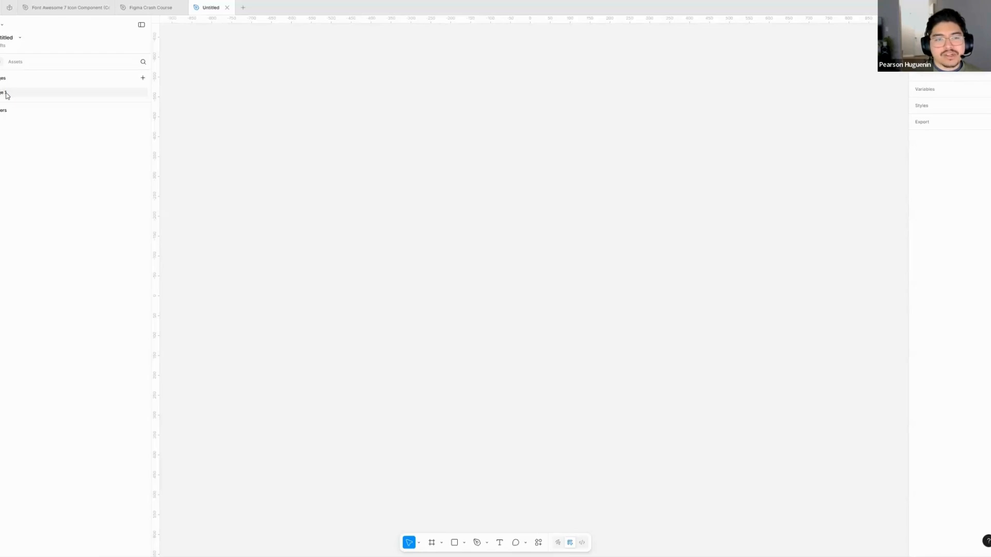
scroll(476, 258, "right", 5)
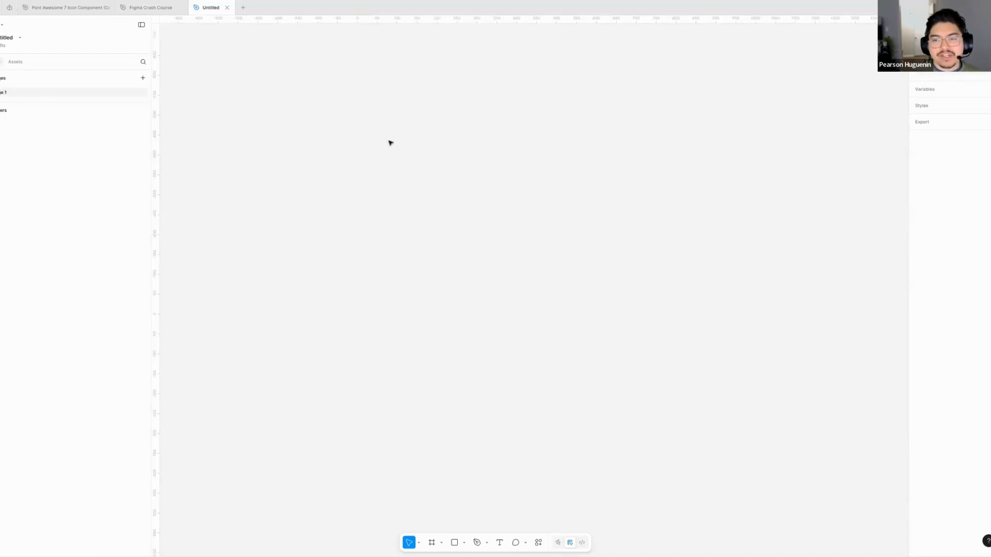
scroll(361, 150, "left", 3)
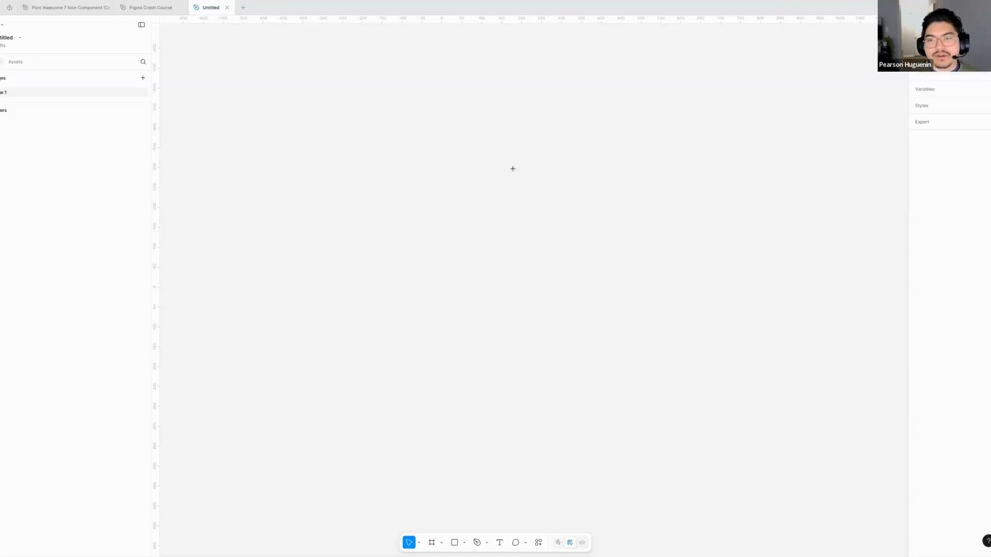
- Draw a frame about 756 × 869 on the empty canvas and select it
key("f")
left_click_drag(441, 243, 618, 438)
left_click(653, 336)
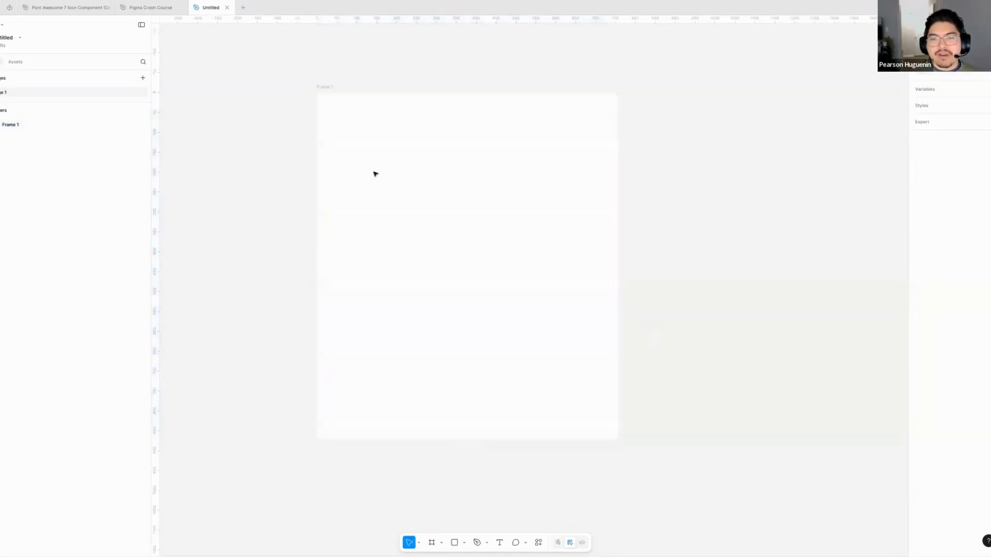
left_click(376, 172)
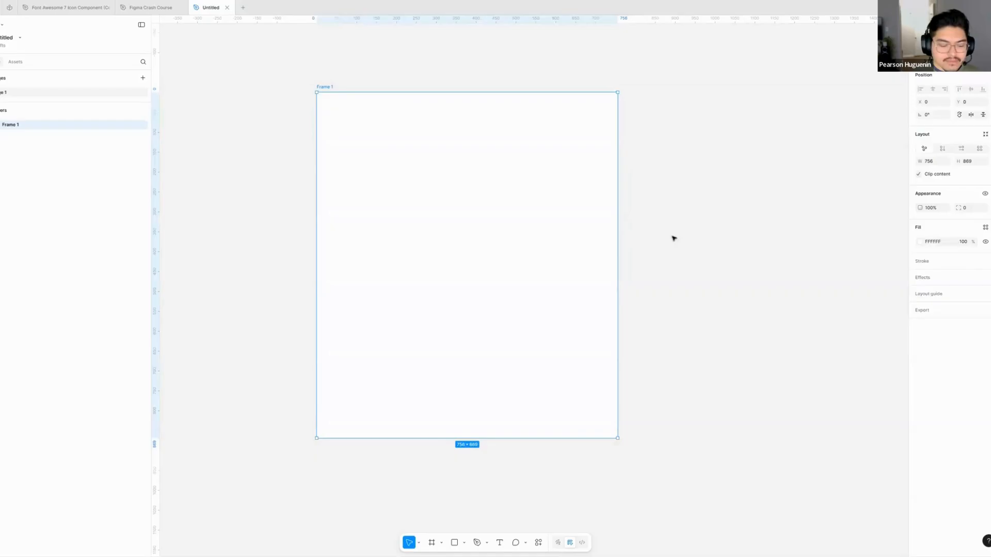
- Examine the frame on the canvas at different zoom levels and from different pan positions
left_click(673, 238)
scroll(645, 235, "right", 1)
scroll(603, 220, "down", 5)
scroll(612, 224, "down", 5)
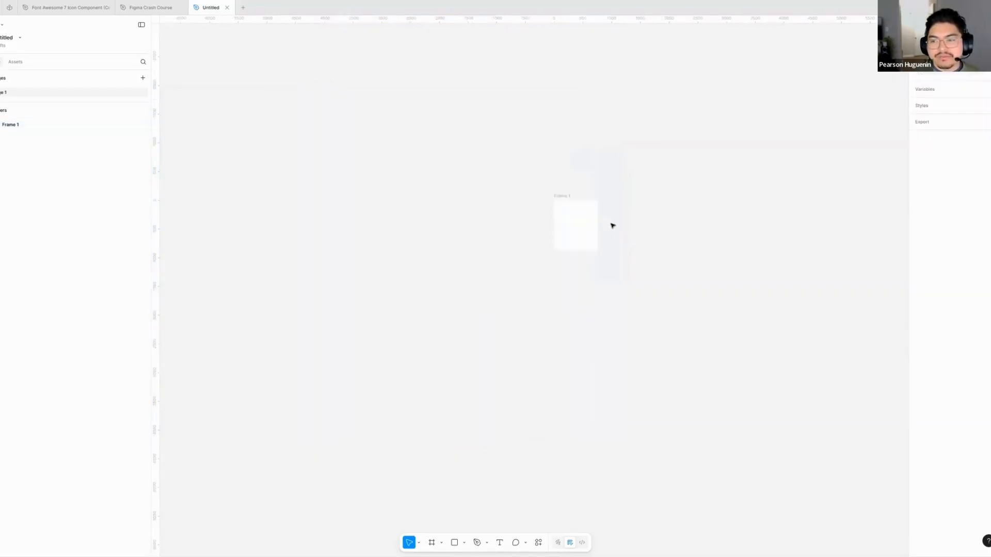
scroll(612, 224, "up", 3)
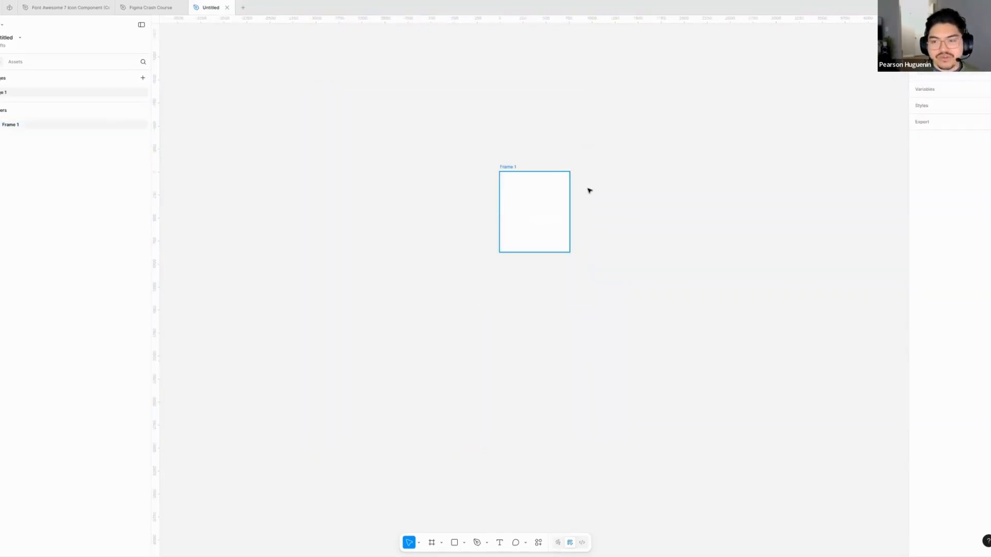
scroll(582, 222, "up", 4)
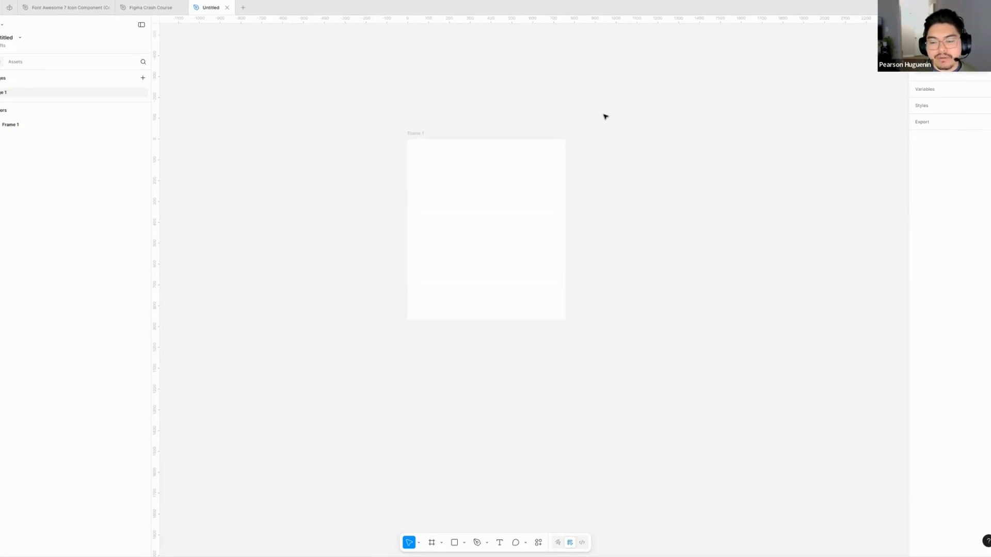
scroll(516, 150, "right", 3)
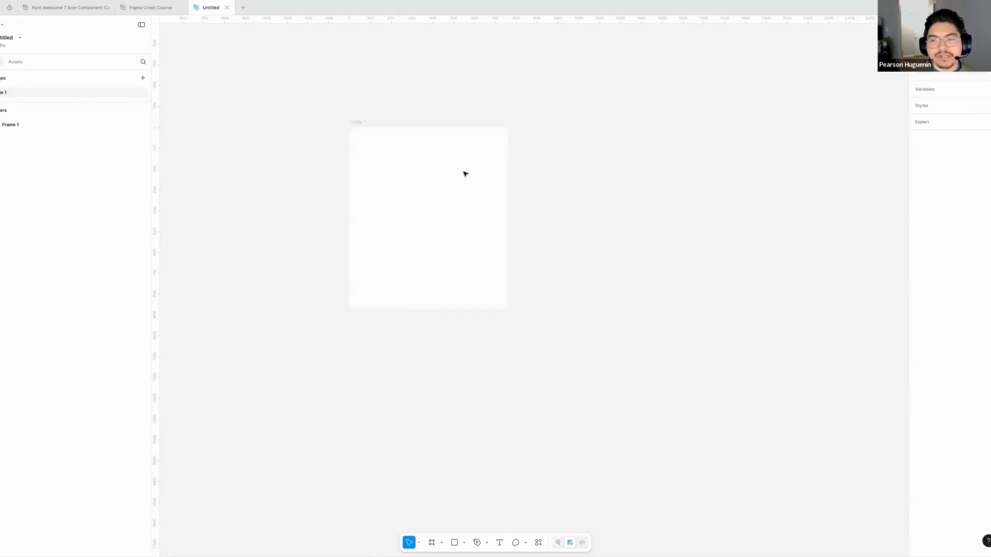
scroll(465, 174, "right", 1)
scroll(317, 154, "up", 4)
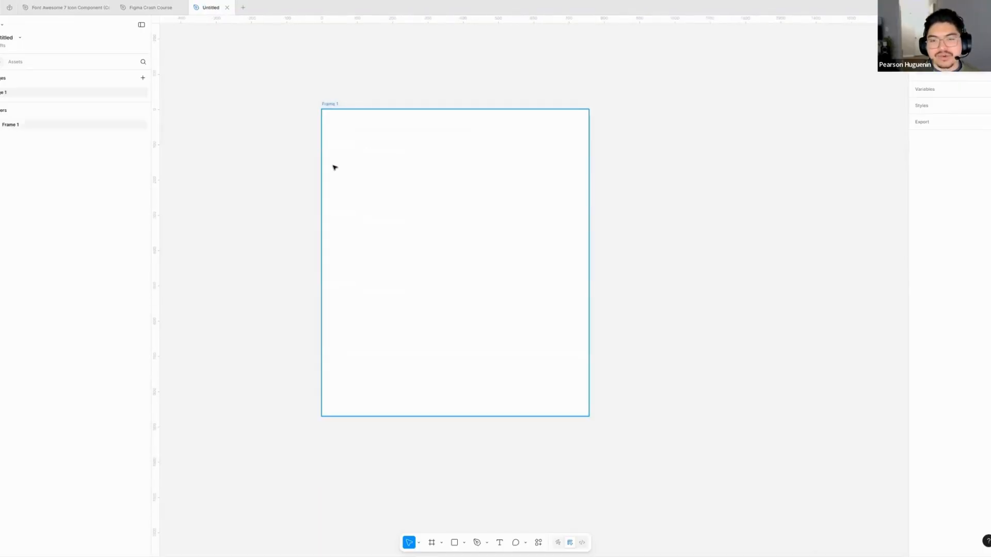
scroll(380, 205, "down", 4)
scroll(380, 207, "up", 1)
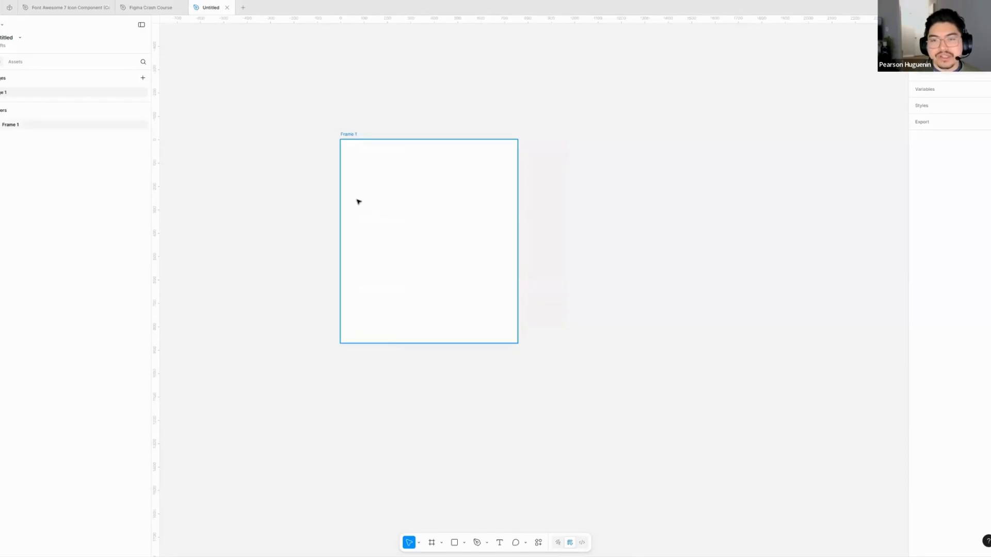
scroll(356, 202, "up", 4)
scroll(355, 203, "down", 6)
scroll(355, 203, "up", 1)
key("space")
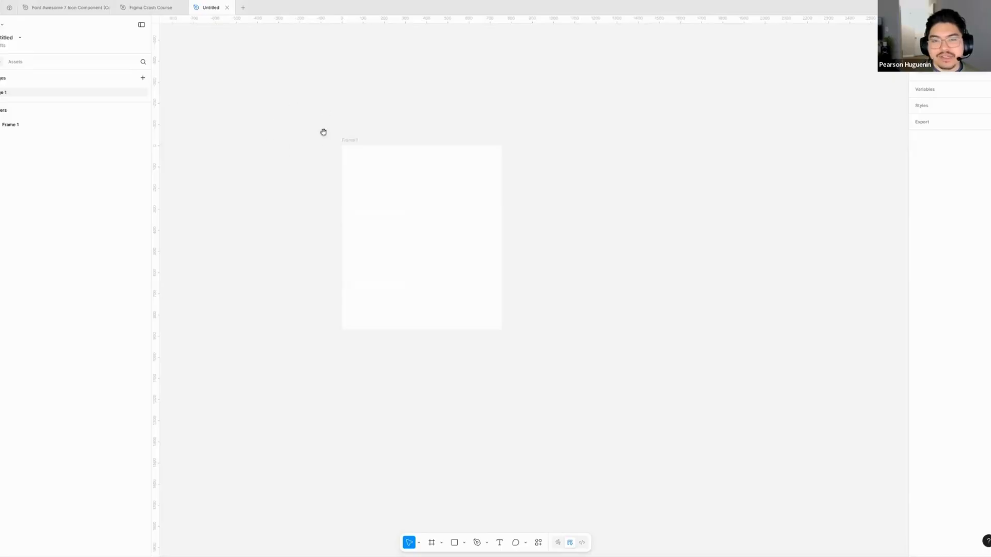
left_click_drag(303, 196, 450, 167)
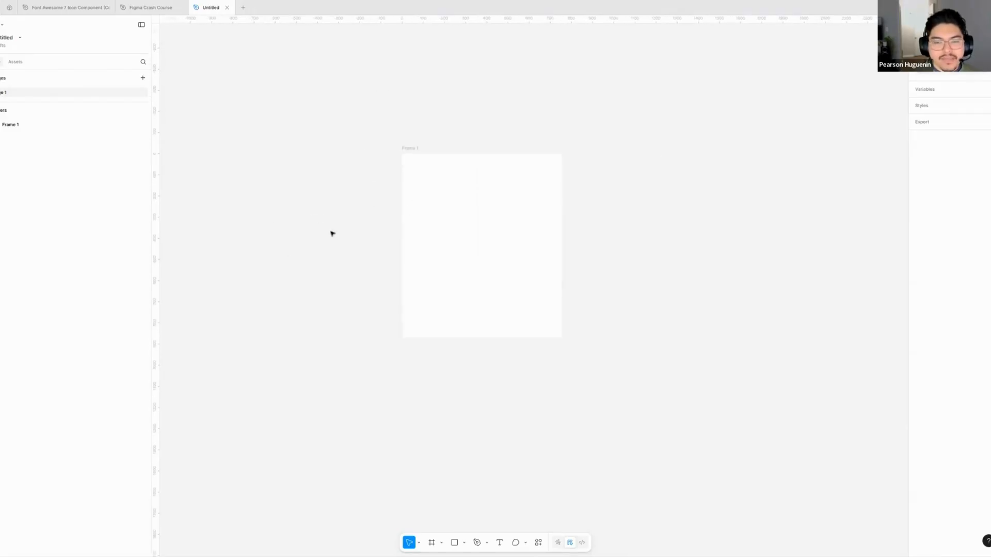
left_click_drag(316, 223, 295, 201)
left_click(416, 215)
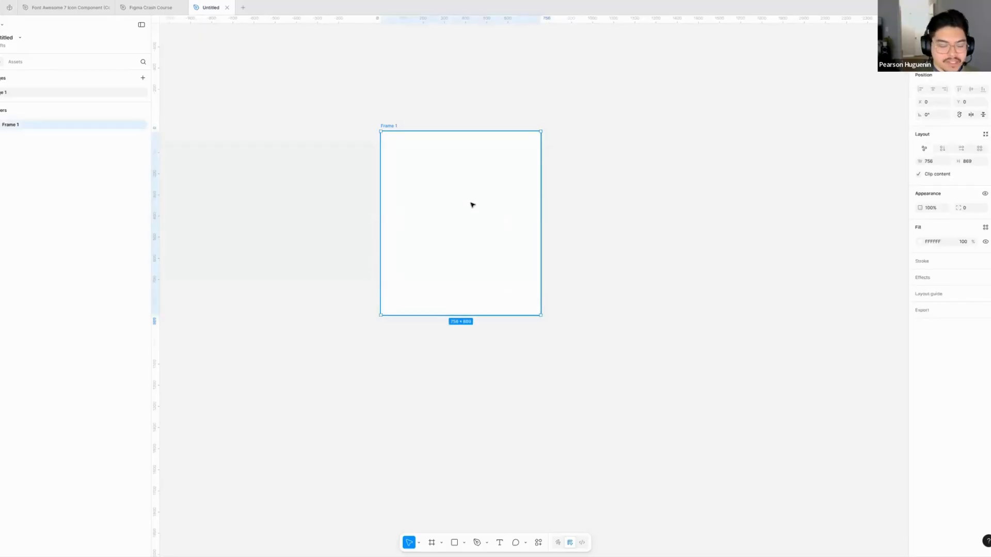
scroll(539, 242, "right", 3)
scroll(538, 242, "up", 1)
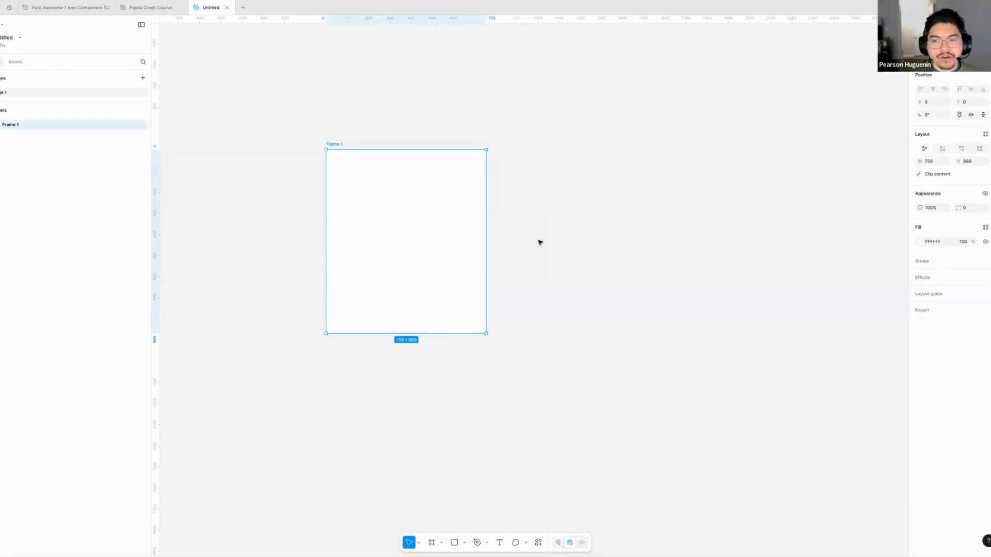
left_click(503, 241)
left_click(398, 202)
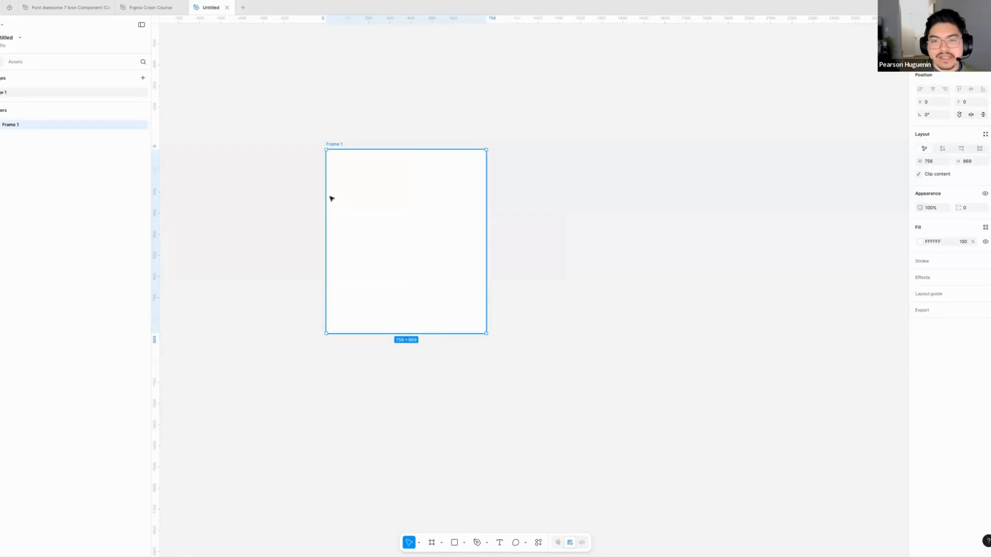
scroll(334, 201, "up", 3)
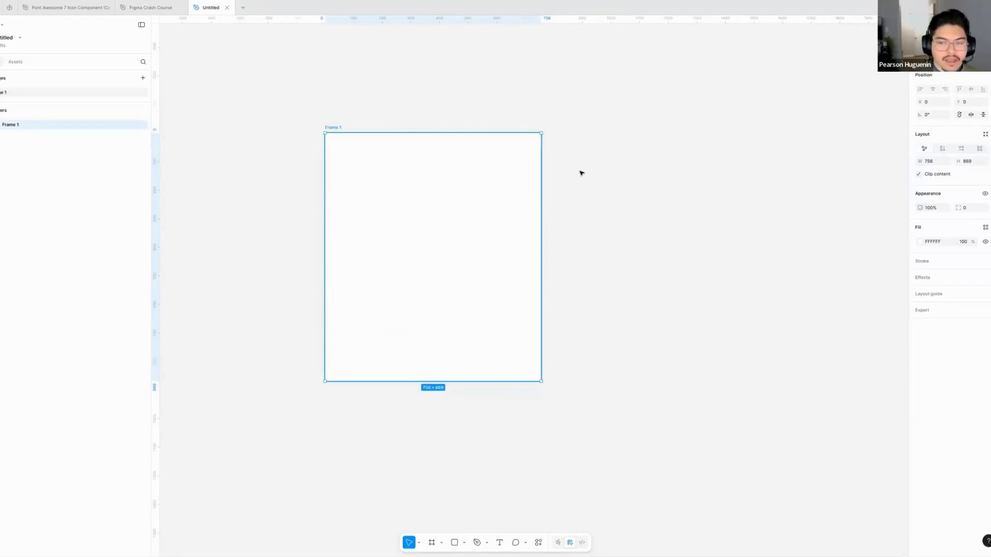
left_click(626, 181)
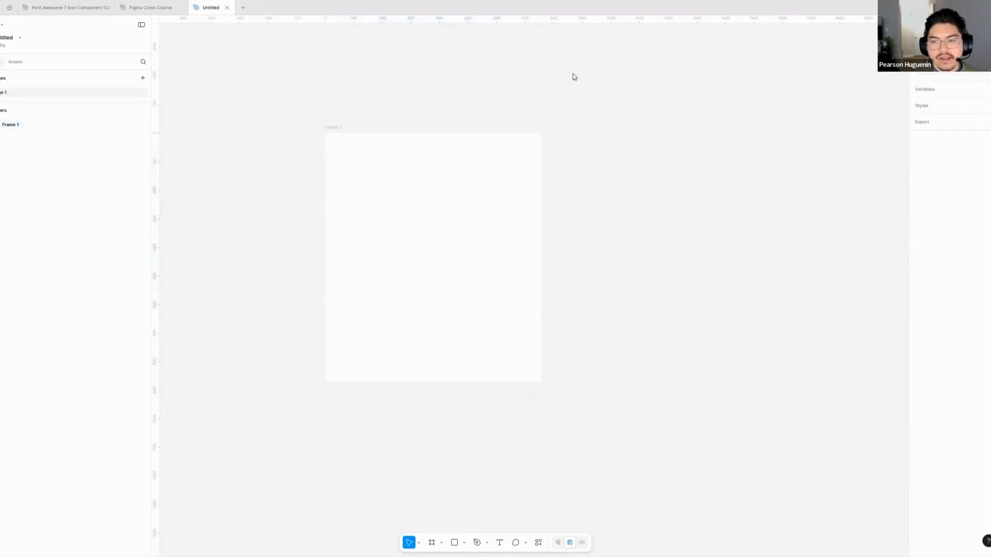
- Draw a rectangle about 435 × 509 beside the frame and move it slightly down
scroll(566, 221, "down", 10)
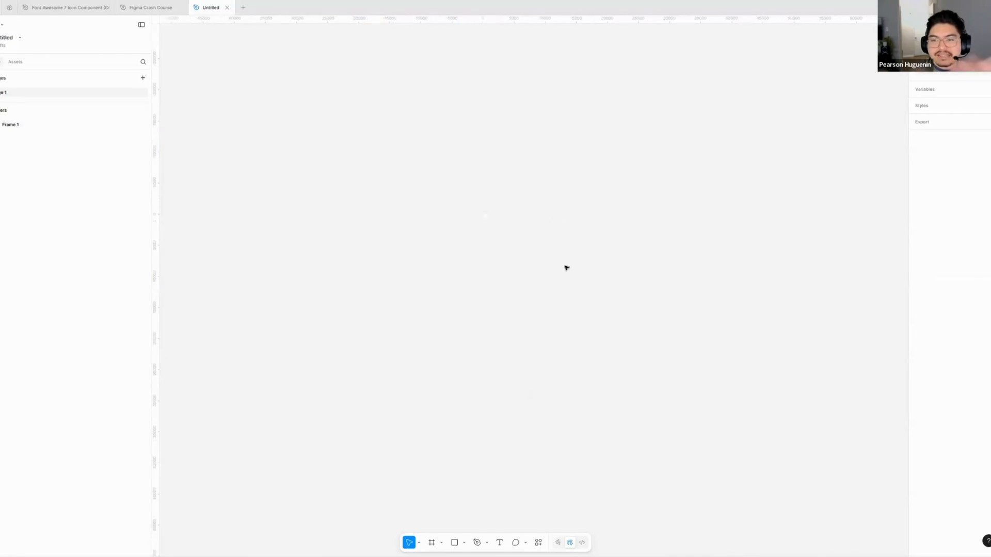
scroll(544, 290, "up", 10)
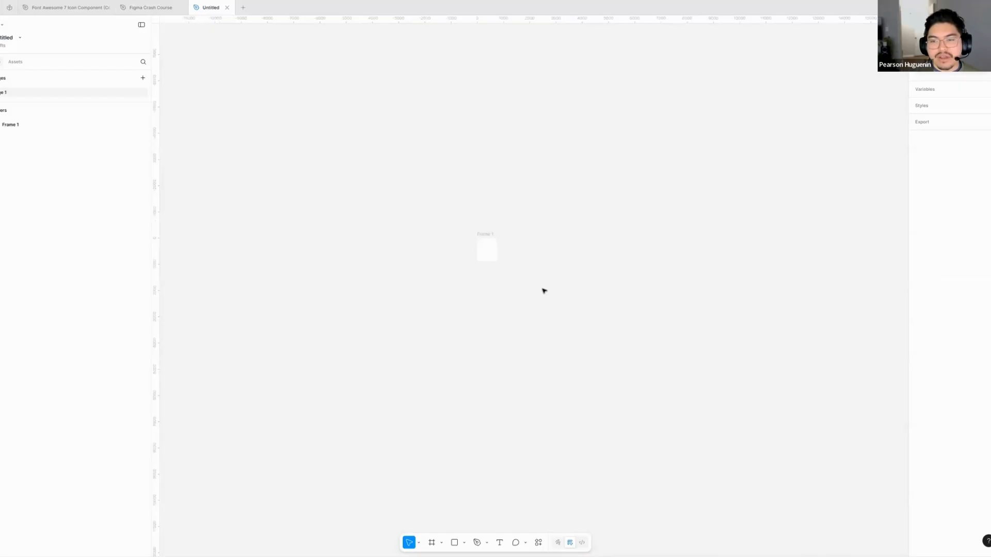
scroll(477, 217, "up", 3)
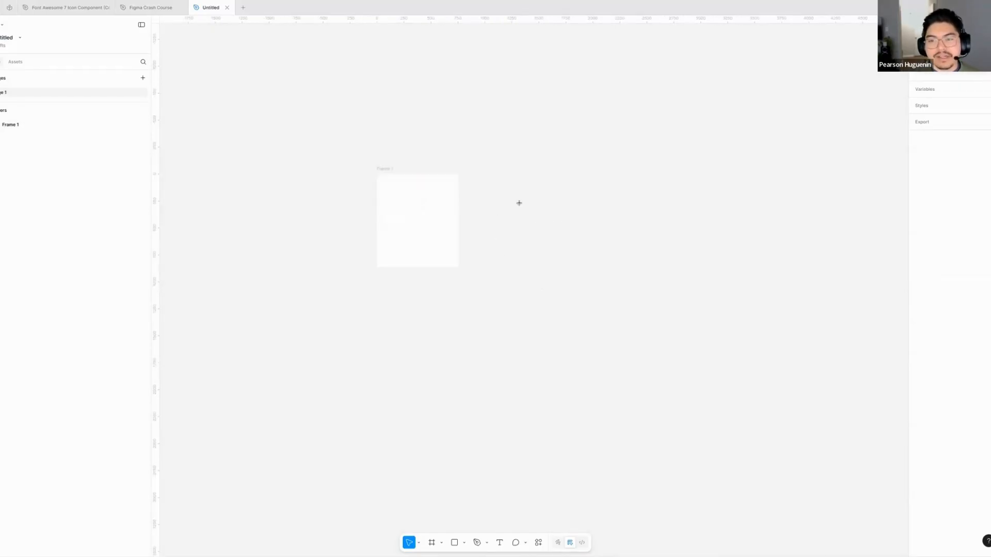
key("r")
left_click_drag(536, 221, 489, 166)
scroll(503, 188, "up", 3)
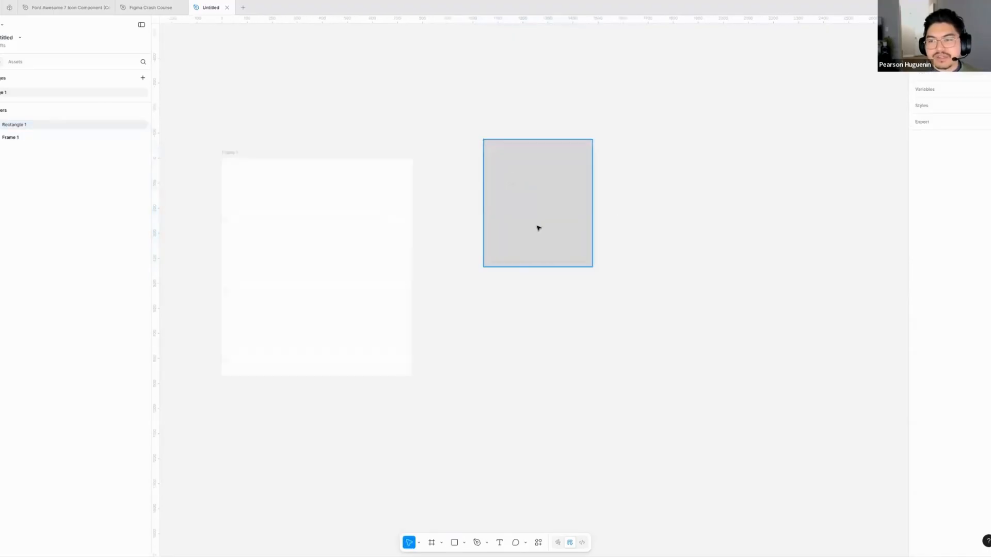
left_click_drag(538, 228, 549, 261)
- Fill the rectangle with the Slate/200 color from the FM BetterForms - Design System library
left_click(985, 202)
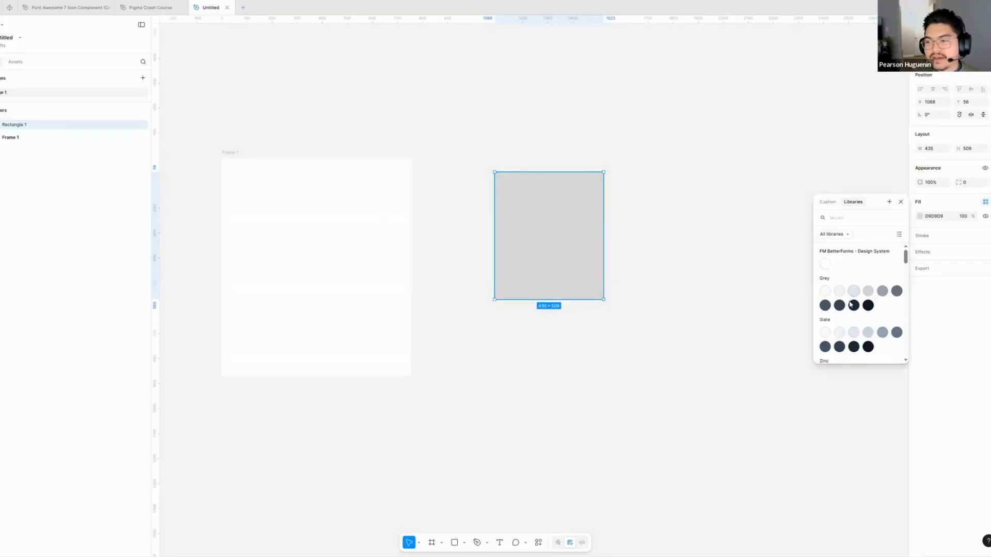
left_click(624, 244)
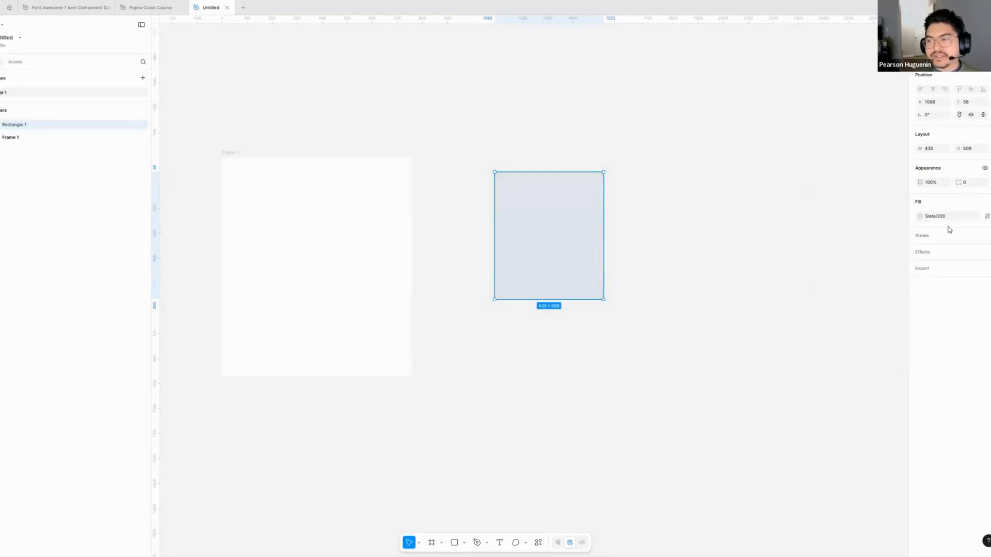
key("Escape")
- Align the Slate/200 rectangle with the frame's top edge and place a duplicate directly below it
scroll(606, 218, "left", 1)
left_click_drag(600, 219, 594, 205)
left_click_drag(621, 208, 625, 348, "alt")
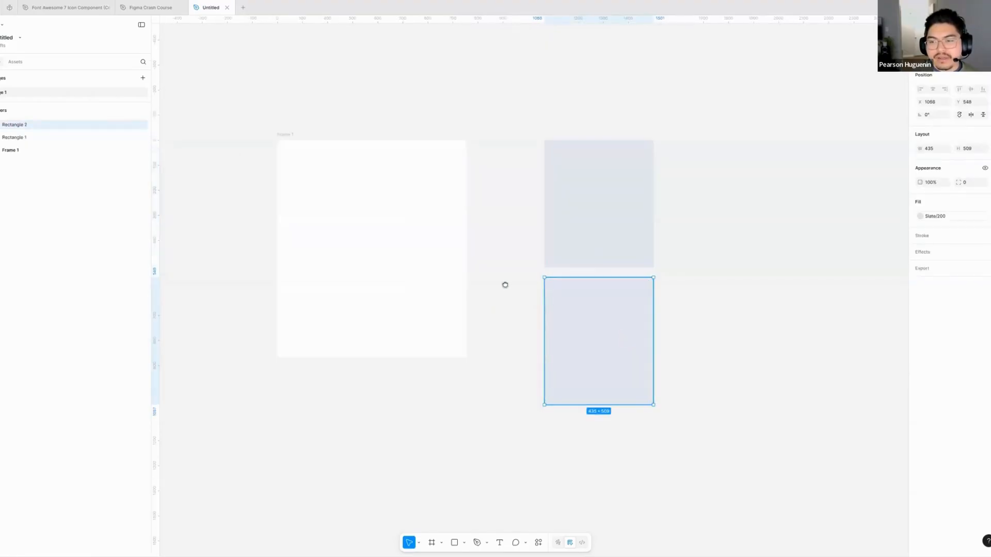
left_click(504, 284)
left_click_drag(505, 284, 553, 285)
- Delete both Slate/200 rectangles, leaving only the frame on the canvas
left_click(377, 254)
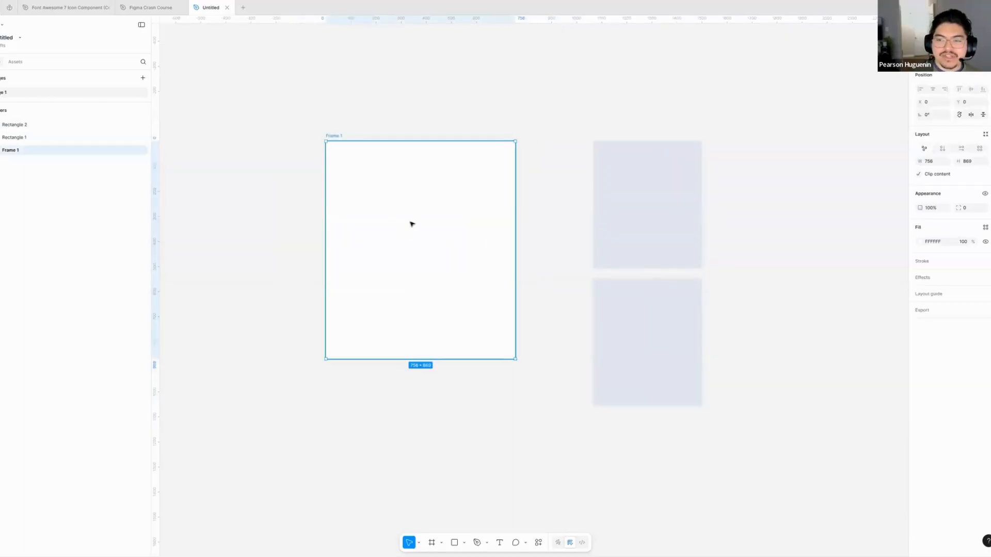
left_click(603, 208)
left_click(621, 343, "shift")
key("Delete")
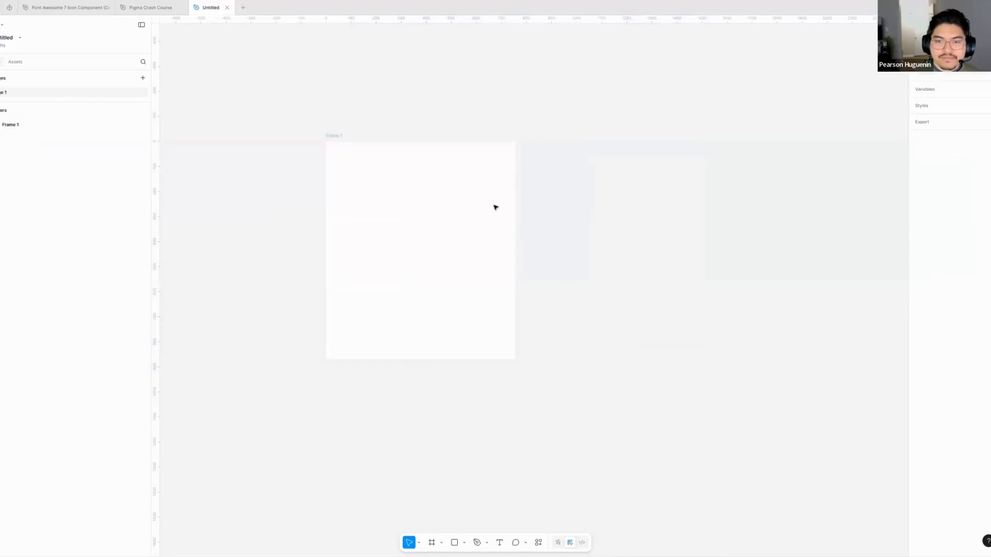
- Resize the frame from its corner, first to about 890 × 850 and finally to about 620 × 694
left_click(367, 190)
scroll(323, 165, "left", 1)
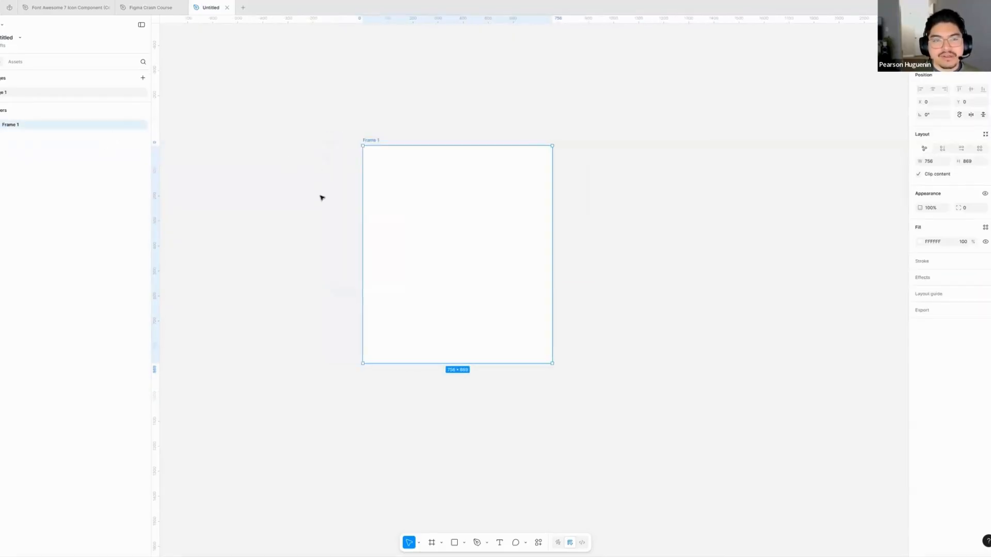
left_click(219, 168)
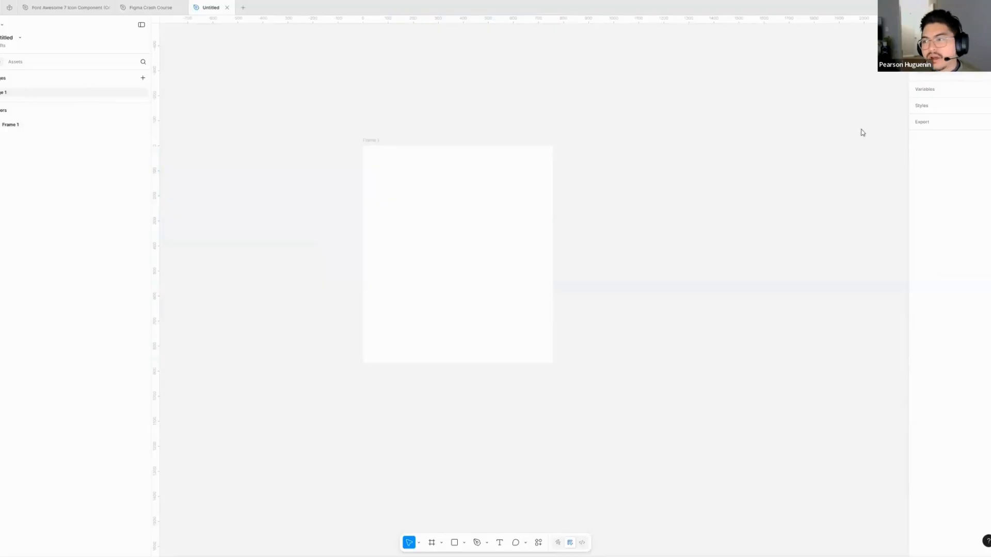
left_click(456, 211)
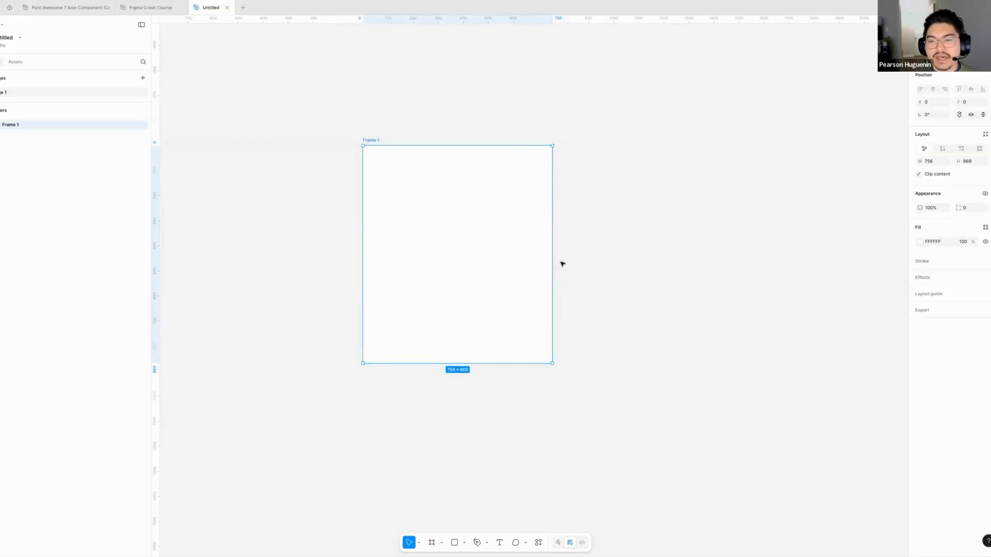
left_click_drag(553, 365, 586, 358)
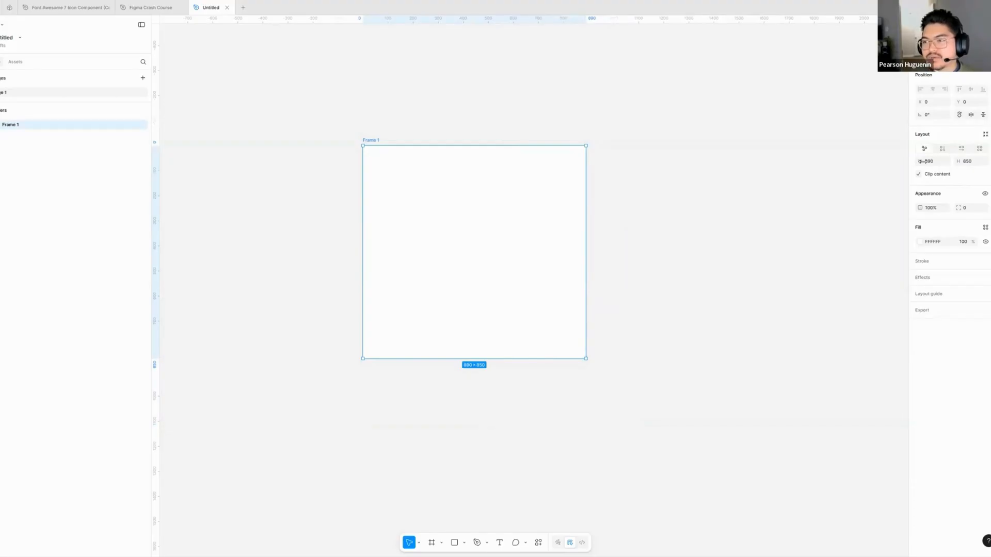
left_click_drag(586, 358, 518, 319)
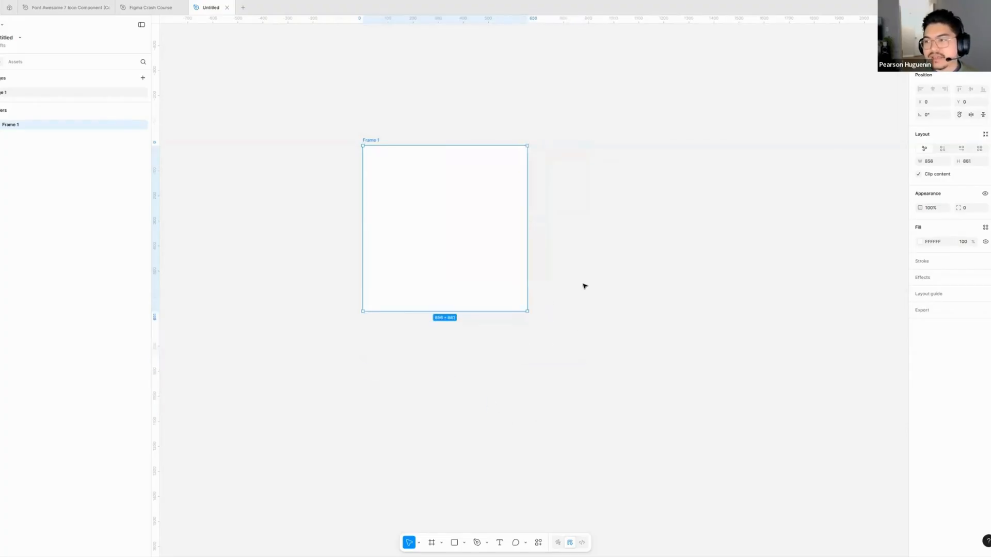
- Set the frame's width to exactly 700
left_click(928, 161)
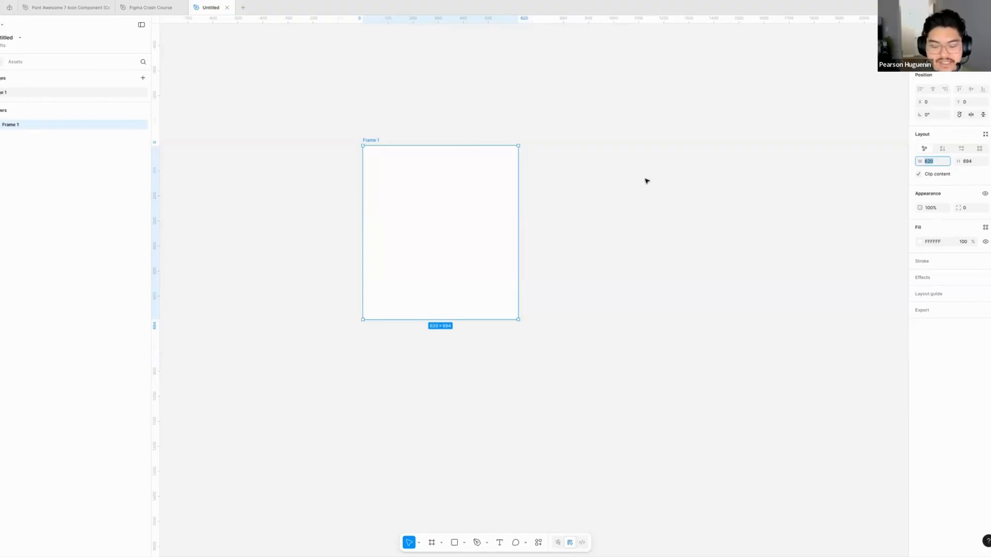
type("700")
key("Return")
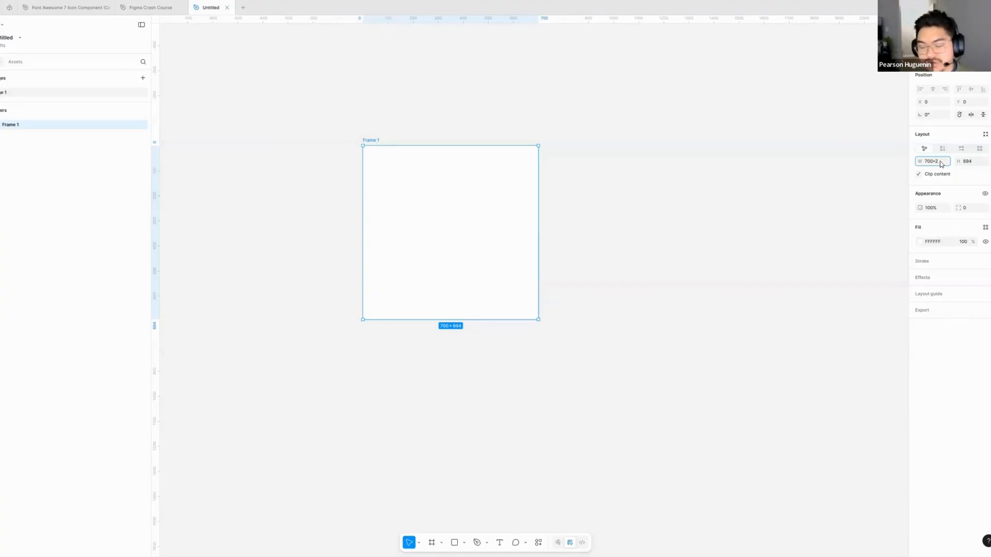
- Double the frame's width by multiplying 700 by 2, making it 1400
key("Return")
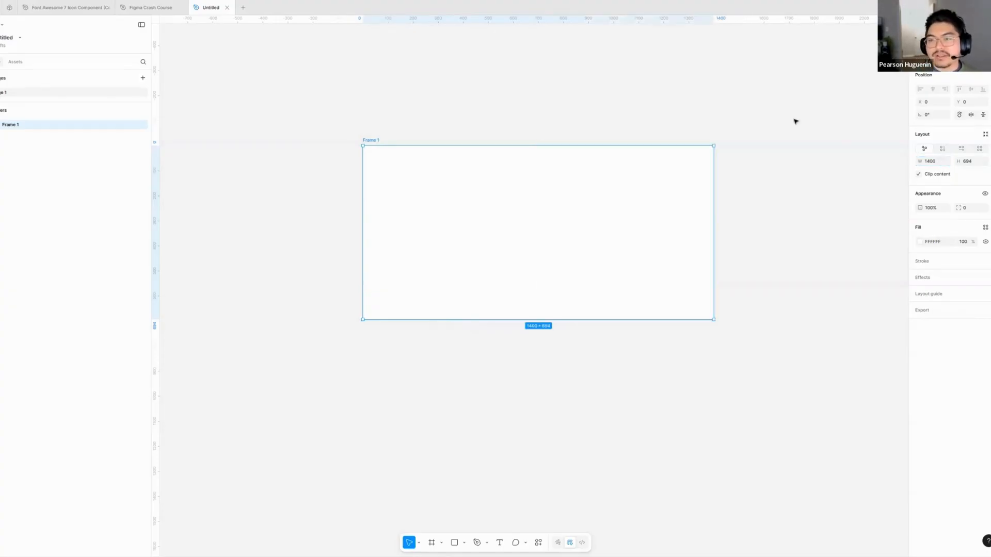
left_click(454, 82)
scroll(414, 126, "right", 3)
left_click(415, 134)
scroll(438, 105, "left", 2)
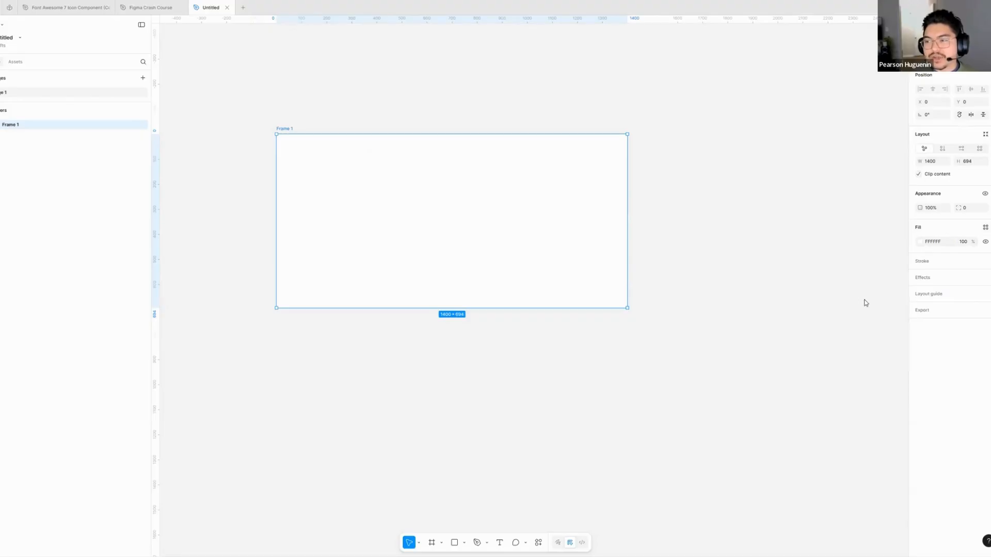
- Try a light pink fill, F0ADAD, on the frame and return the fill to white
left_click(919, 241)
mouse_move(832, 301)
left_mouse_down()
mouse_move(843, 325)
mouse_move(859, 294)
mouse_move(844, 295)
left_mouse_up()
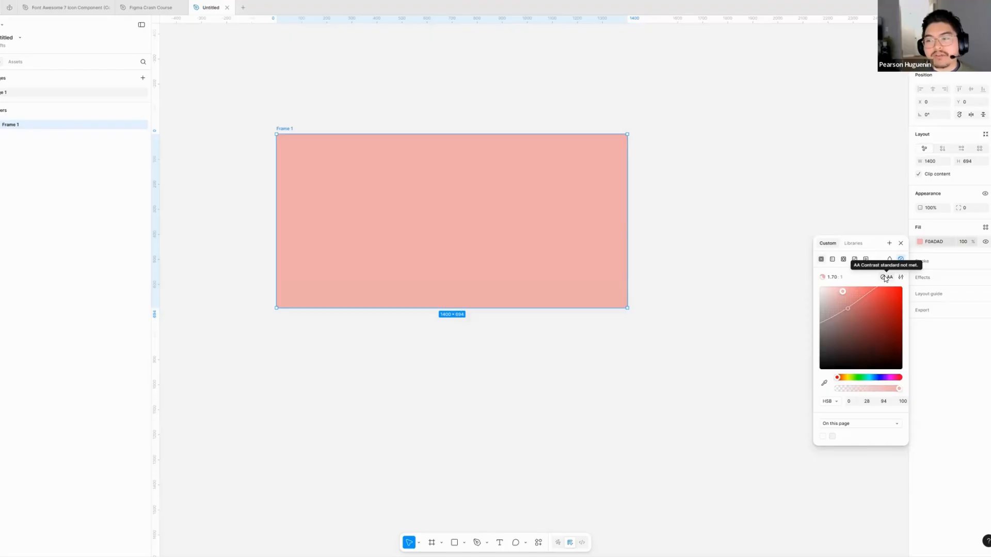
left_click_drag(844, 289, 785, 279)
left_click(485, 344)
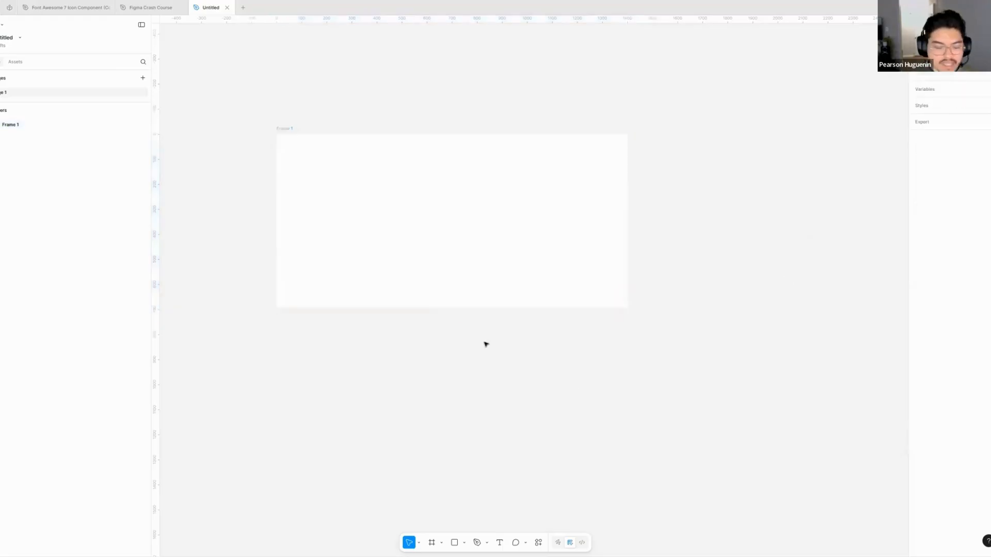
scroll(485, 344, "up", 1)
scroll(486, 344, "left", 1)
key("t")
left_click(379, 196)
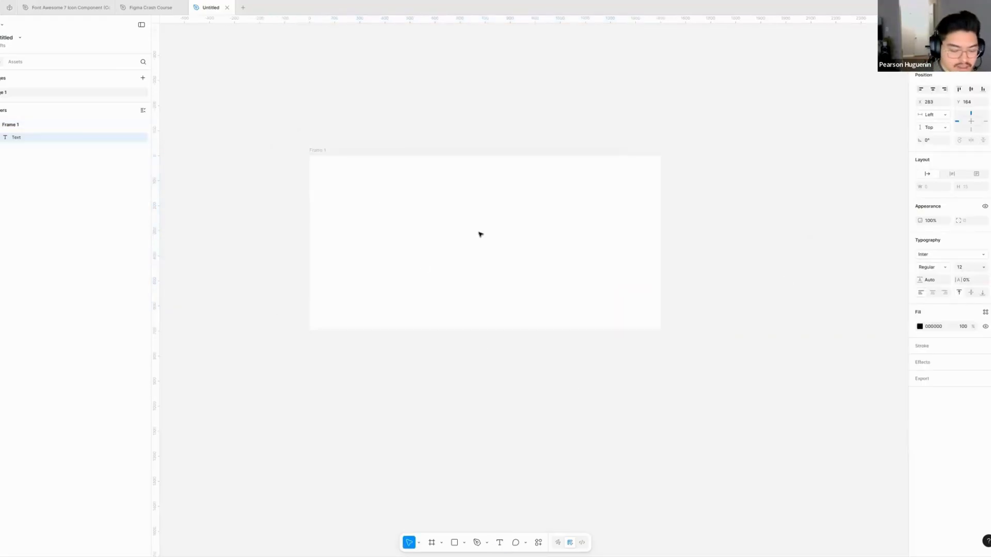
scroll(385, 206, "up", 3)
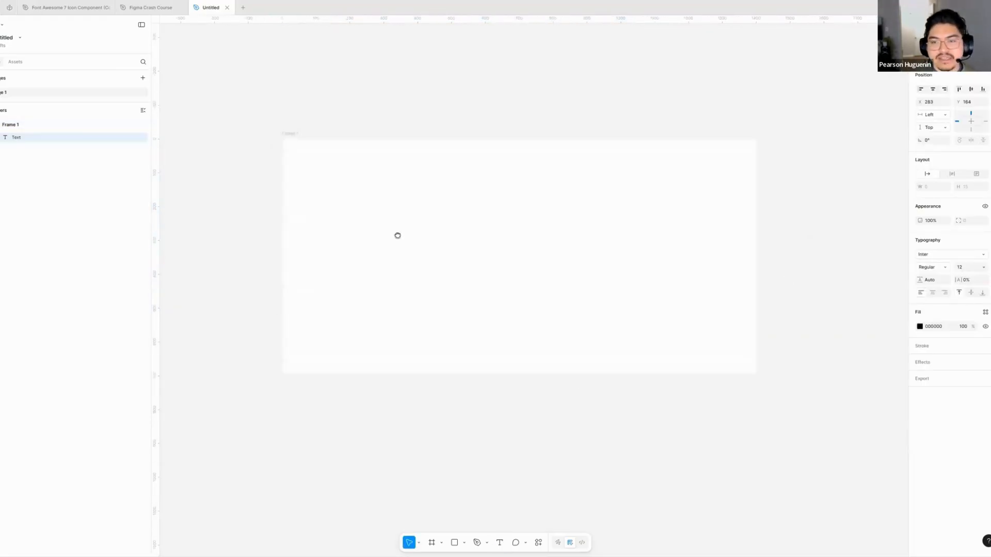
scroll(397, 235, "right", 2)
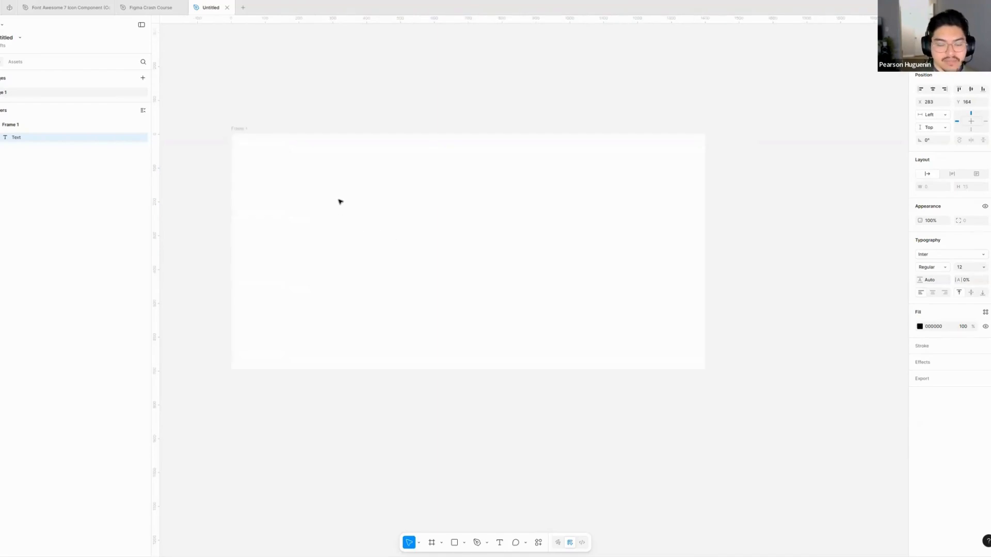
left_click(325, 94)
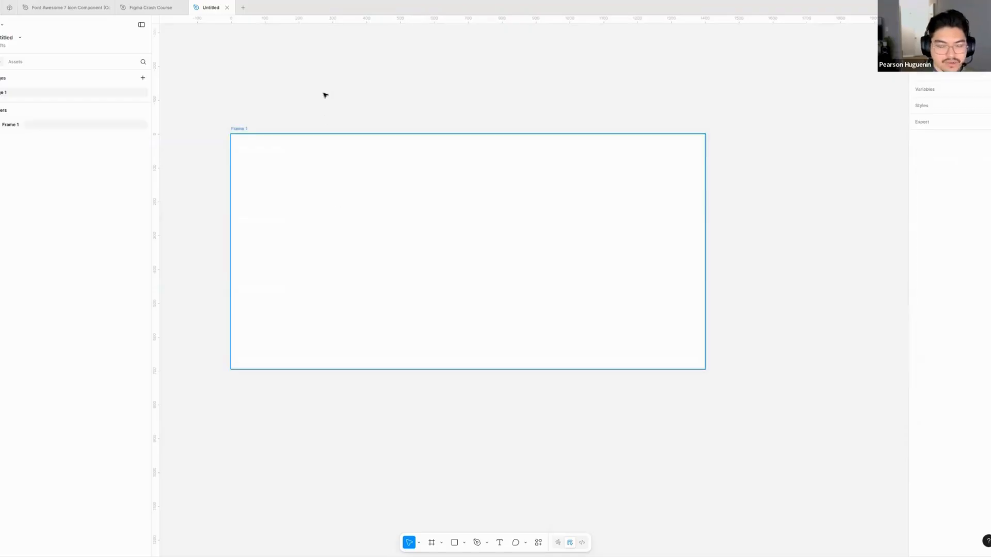
- Draw a fixed-size text box about 715 × 296 inside the frame, enter "wfwfwfw" in it and delete it
key("t")
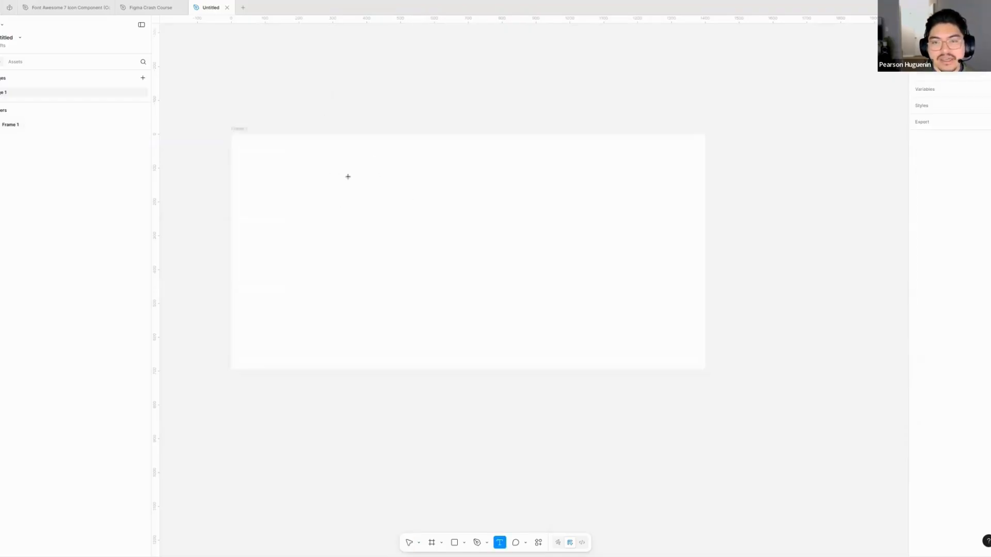
mouse_move(318, 176)
left_mouse_down()
mouse_move(442, 270)
mouse_move(540, 262)
mouse_move(559, 274)
left_mouse_up()
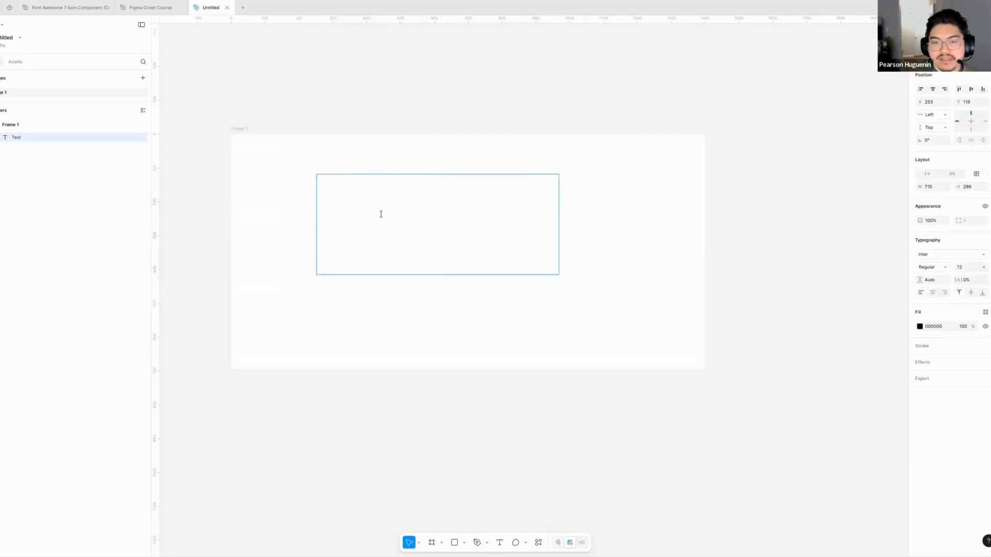
type("wfwfwfw")
key("Escape")
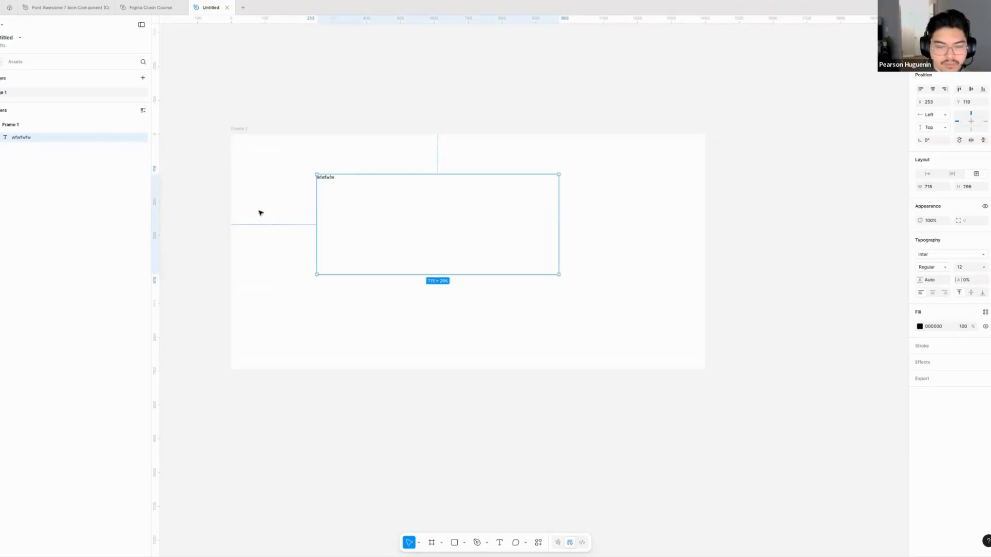
key("Delete")
- Add an auto-width text reading "Friday Live" inside the frame at about X 312, Y 129
key("t")
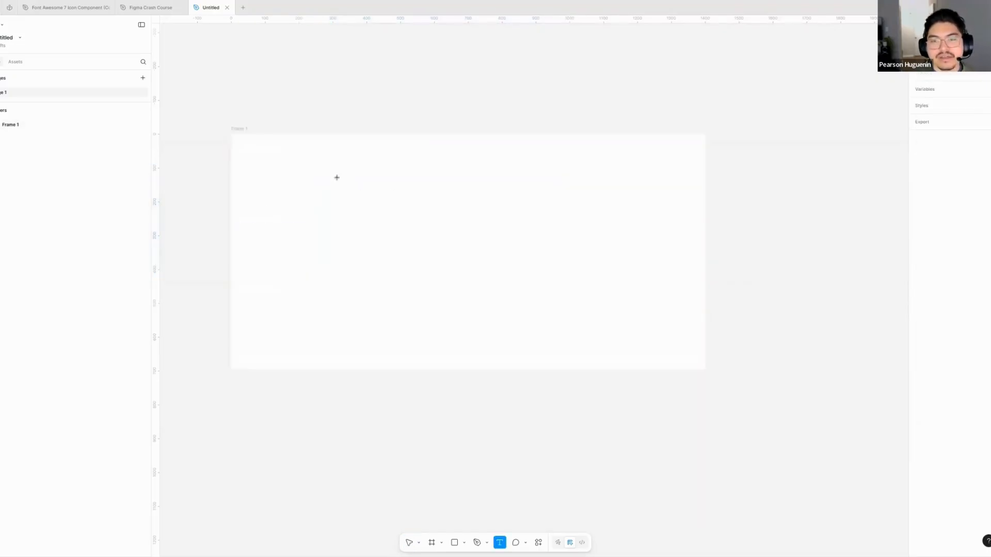
left_click(337, 177)
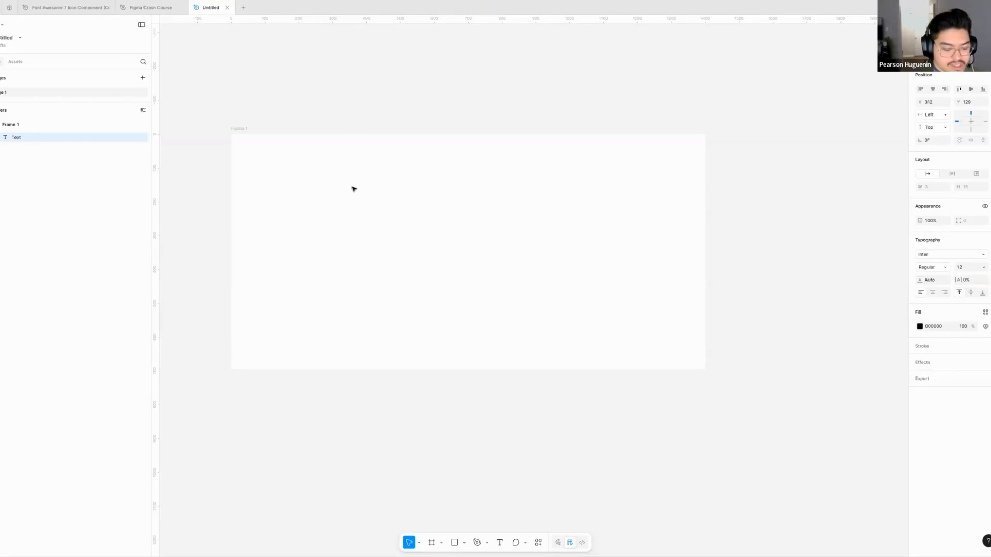
type("Friday Live")
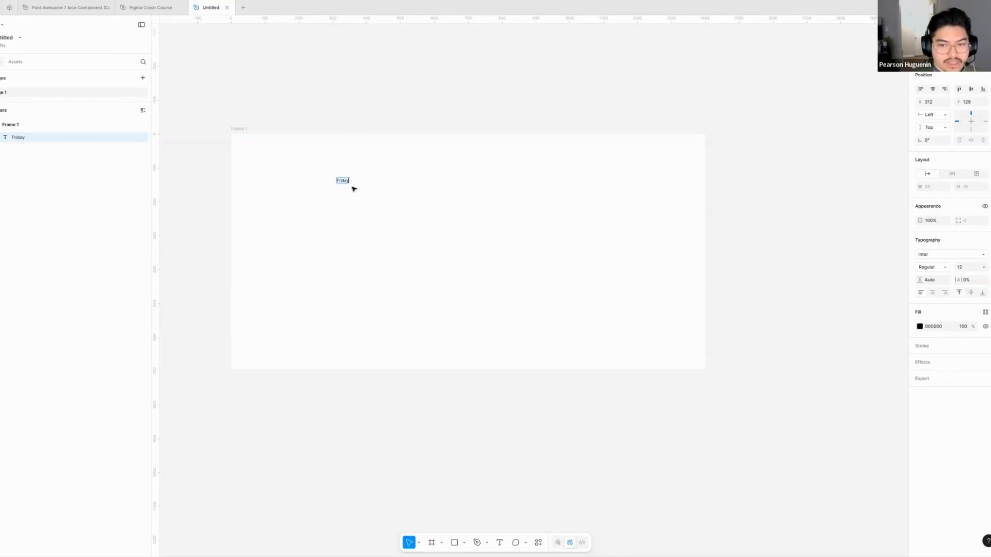
key("Escape")
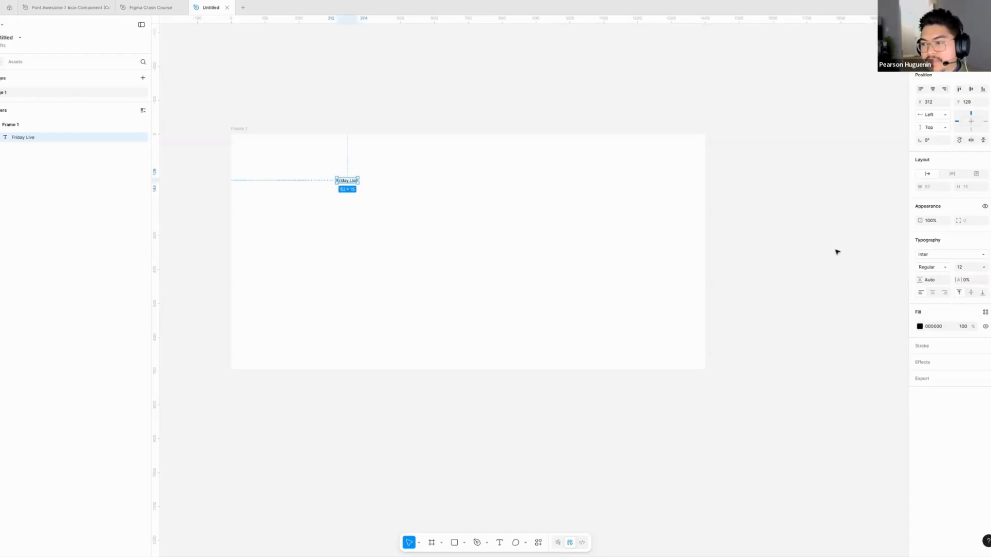
- Examine the popular fonts and the font weights available for the "Friday Live" text, keeping the Inter font
left_click(983, 256)
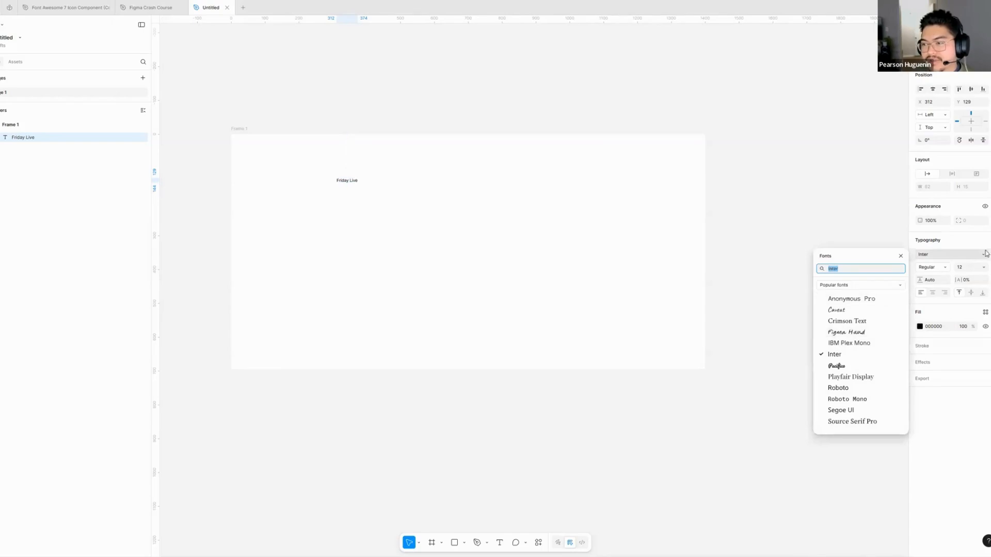
left_click(945, 270)
left_click(945, 268)
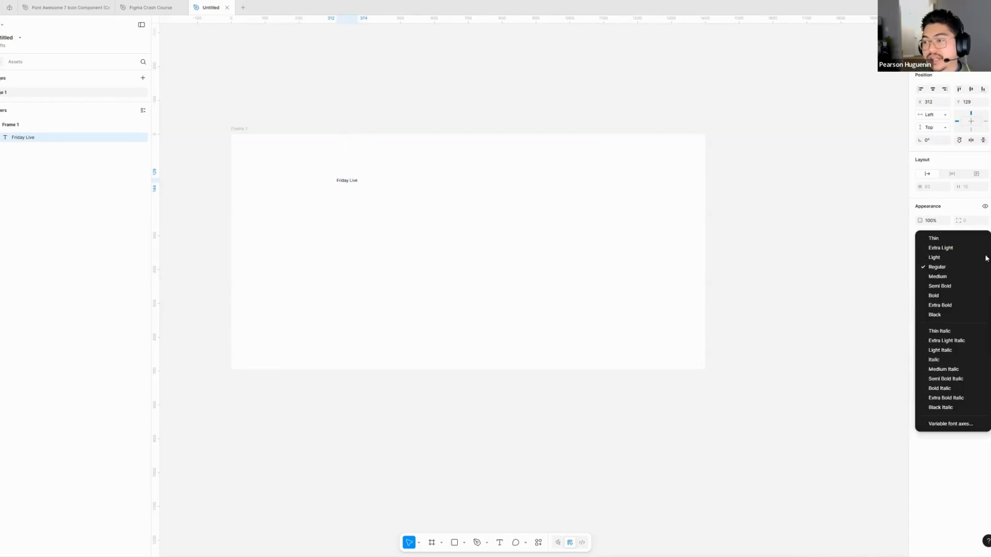
key("Escape")
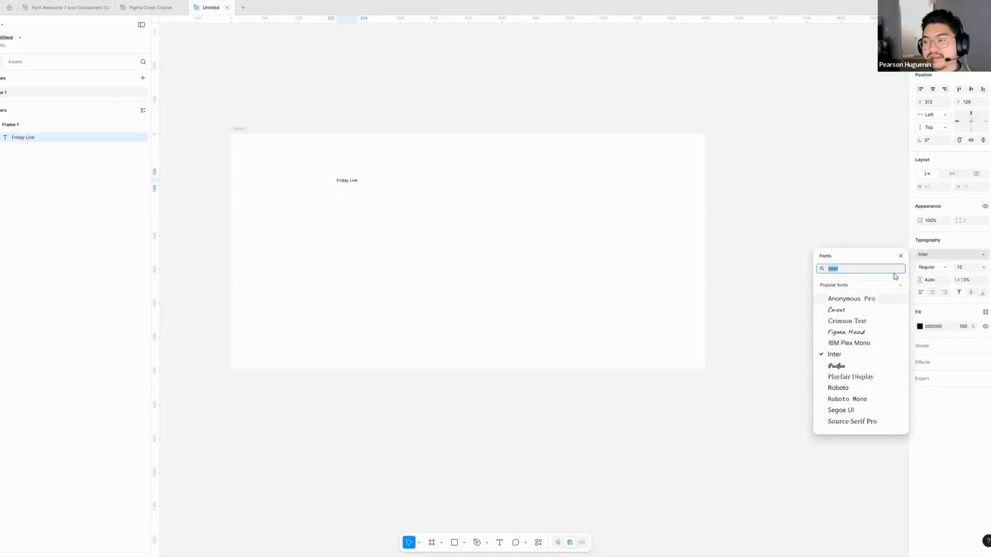
left_click(844, 354)
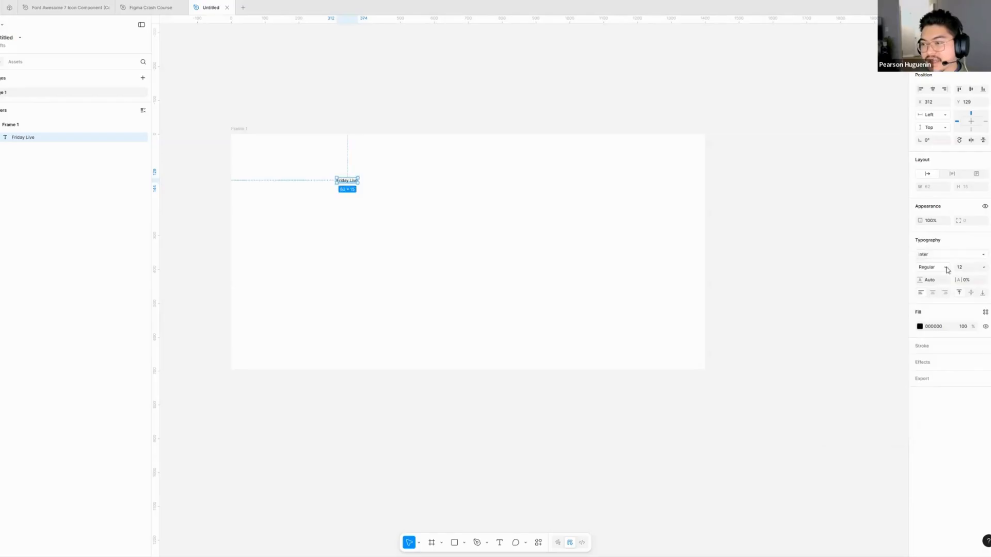
- Set the "Friday Live" text's weight to Bold and its font size to 96
left_click(947, 268)
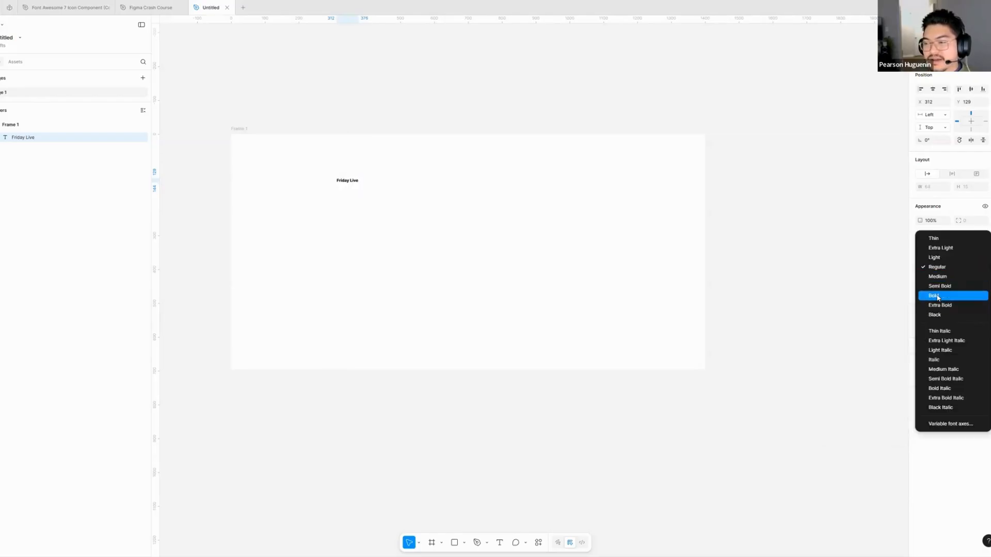
left_click(457, 209)
left_click(330, 180)
left_click(329, 179)
scroll(329, 179, "up", 5)
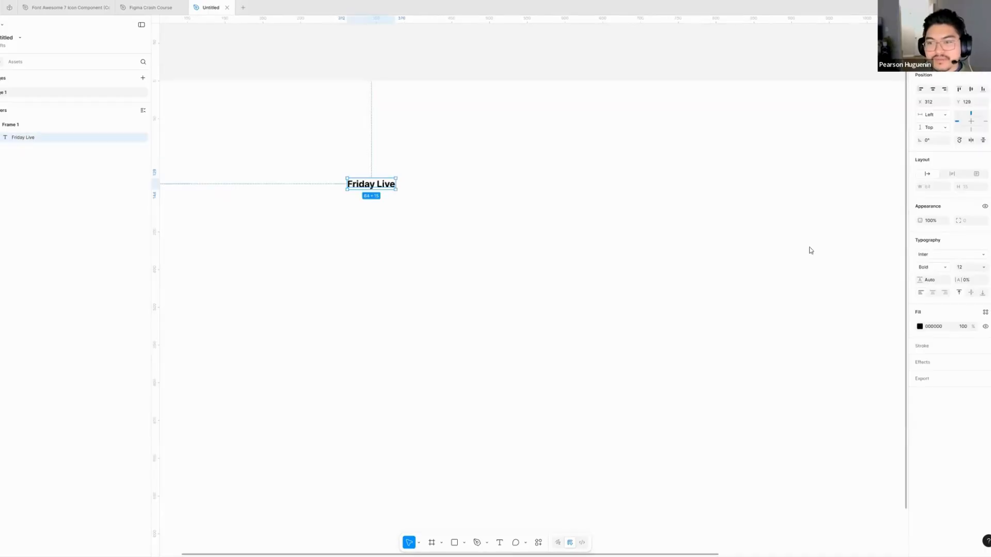
left_click(984, 268)
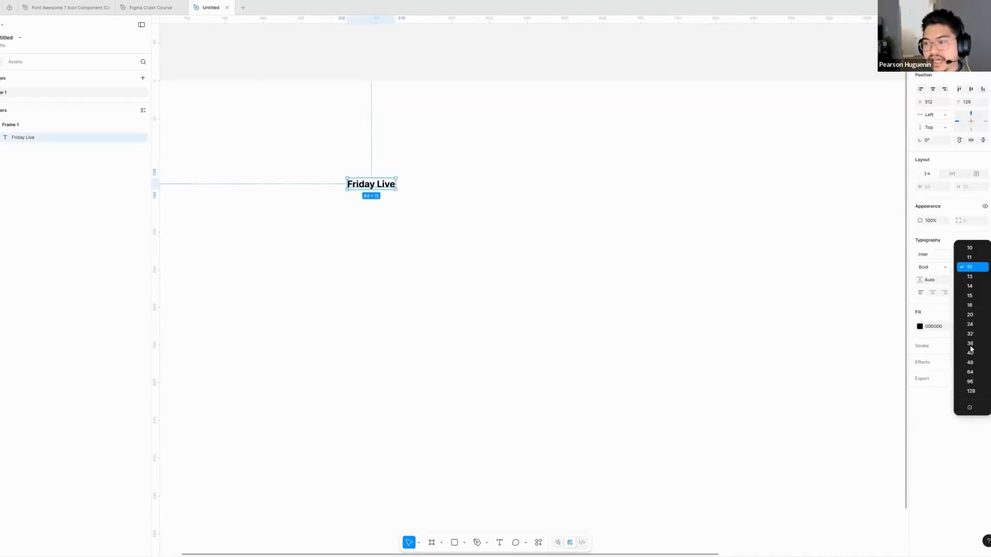
left_click(969, 382)
left_click(558, 331)
- Move the "Friday Live" text to the frame's horizontal centre, at about X 446, Y 254
scroll(558, 331, "down", 5)
left_click_drag(558, 332, 455, 284)
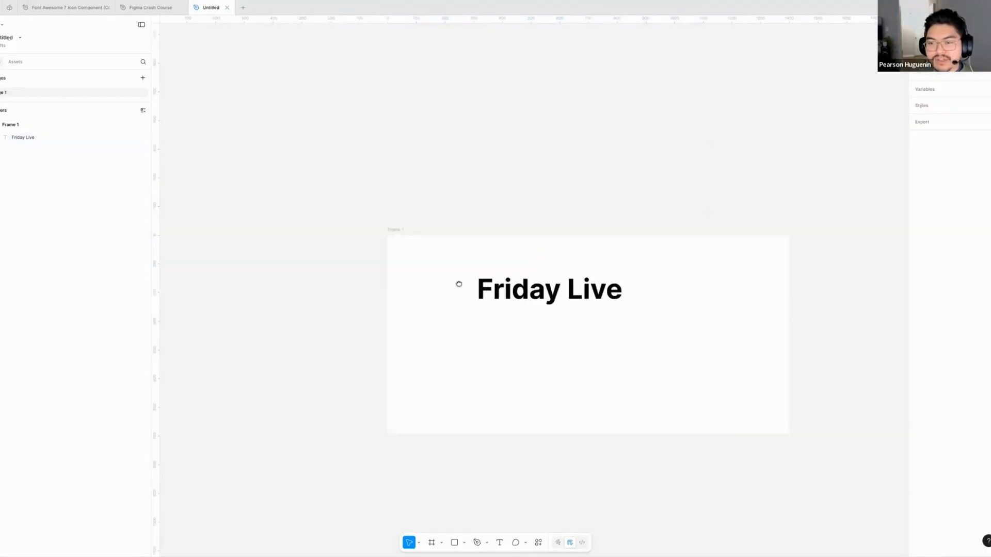
left_click_drag(437, 243, 514, 281)
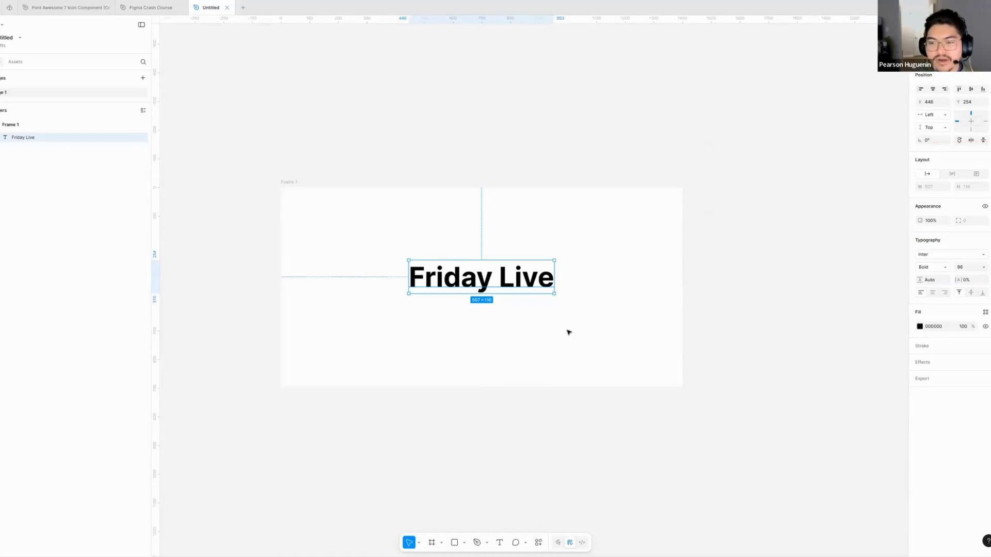
- Test the "Friday Live" text's contrast by lightening its fill to grey 7C7C7C and on to A2A2A2
scroll(568, 332, "up", 5)
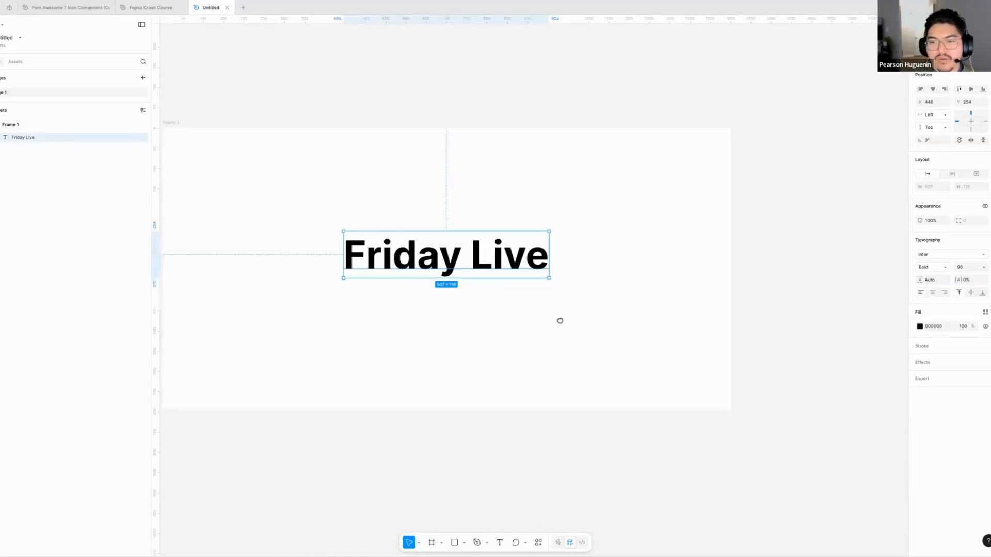
left_click(919, 326)
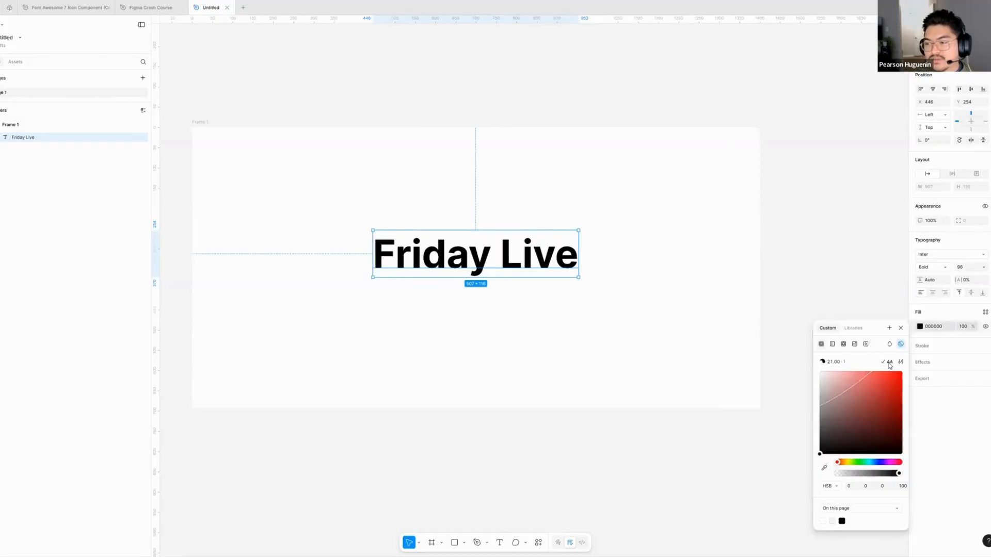
mouse_move(890, 365)
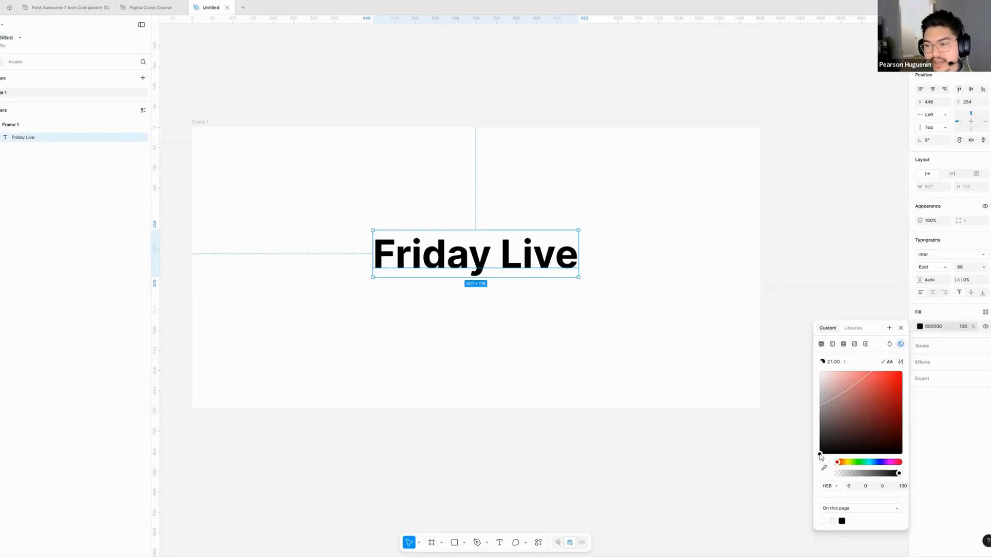
left_click_drag(820, 456, 814, 414)
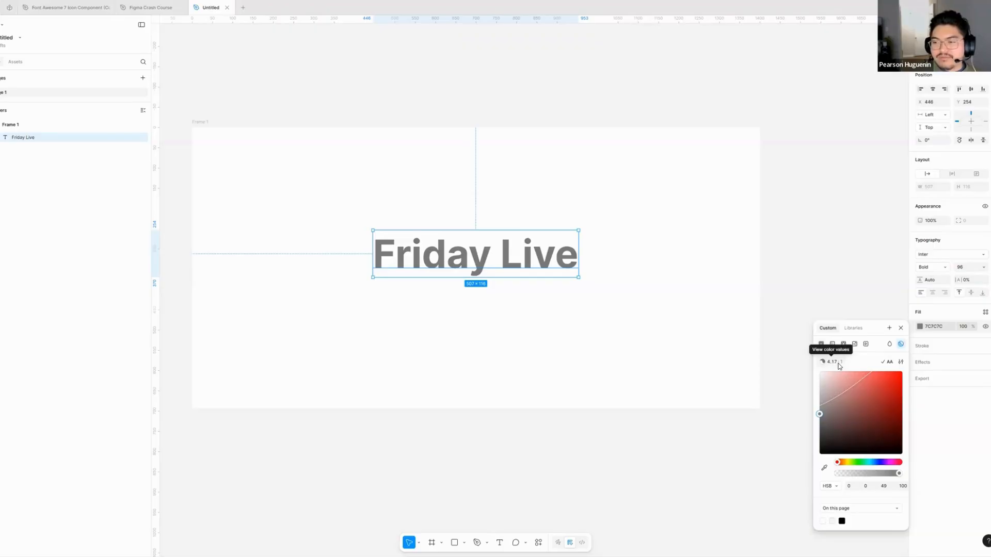
left_click_drag(819, 414, 822, 405)
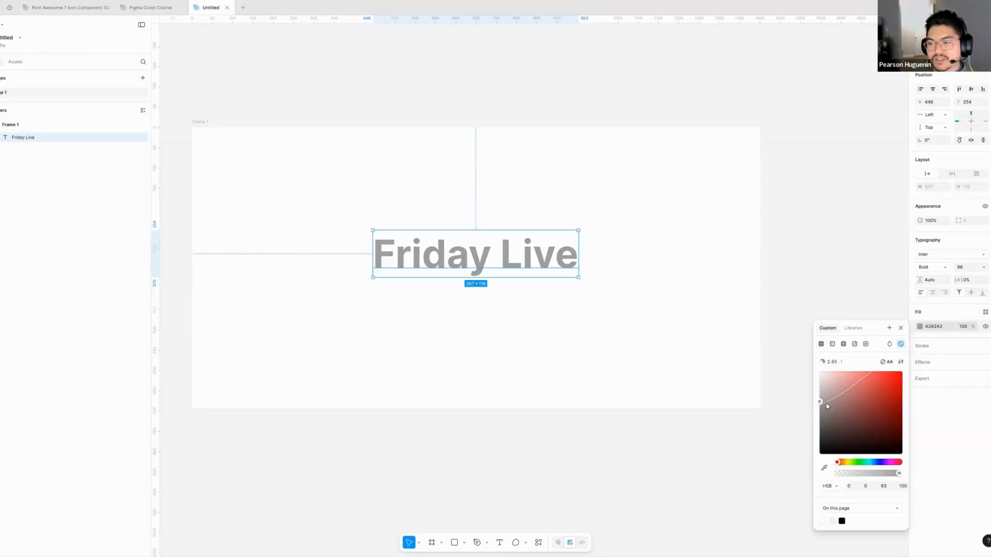
- Shift the "Friday Live" text's fill through muted pinks to a saturated red, FF4545, with the contrast check on
left_click_drag(822, 397, 829, 390)
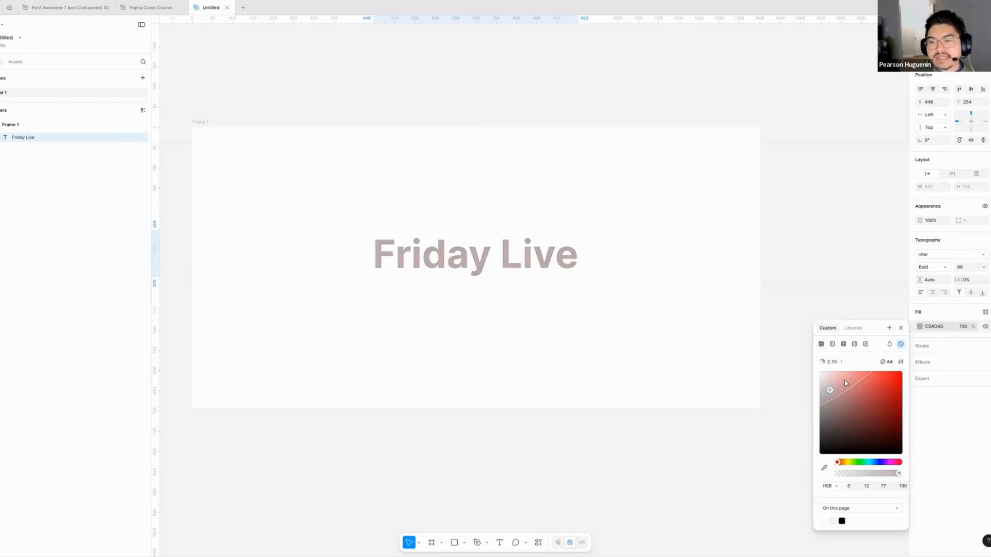
left_click(846, 381)
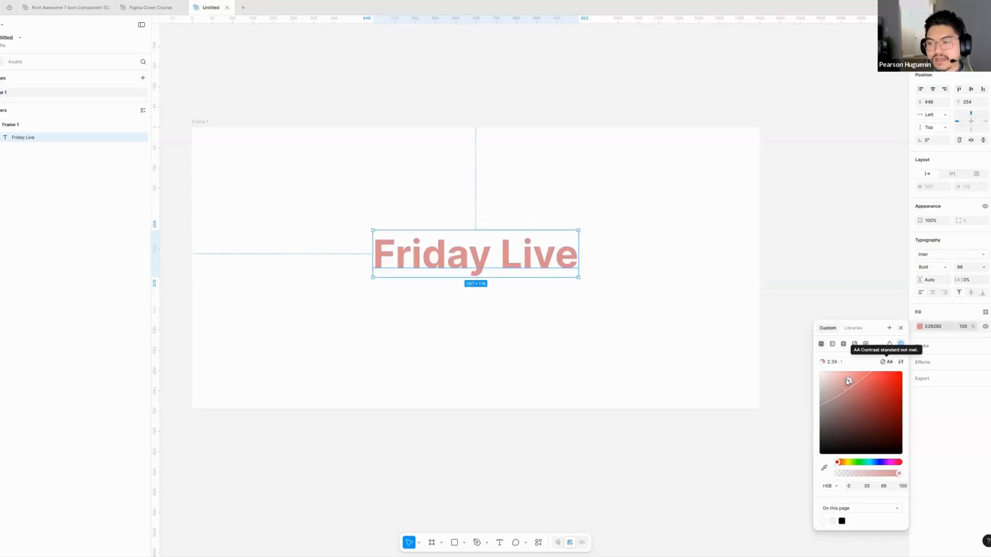
left_click_drag(847, 381, 882, 366)
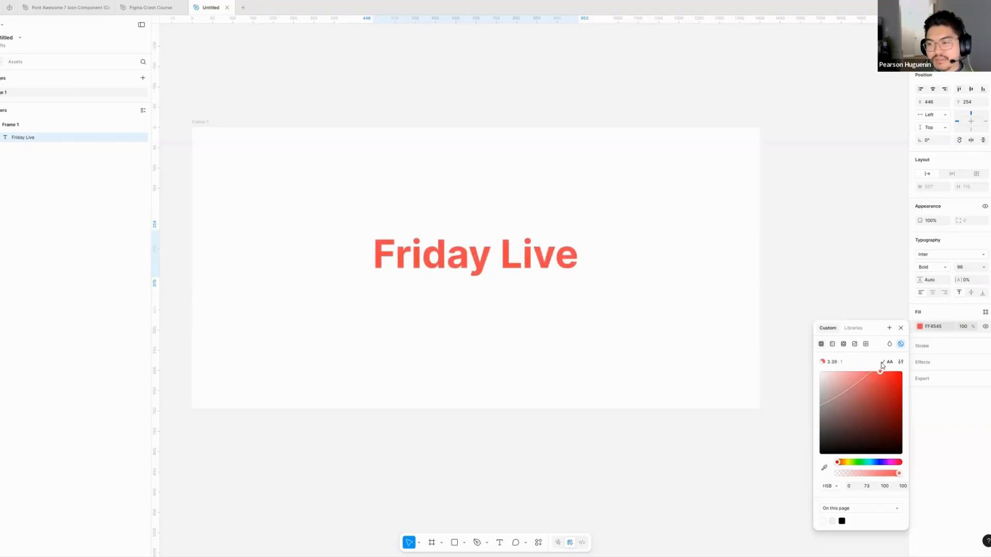
left_click(416, 315)
scroll(415, 315, "down", 3)
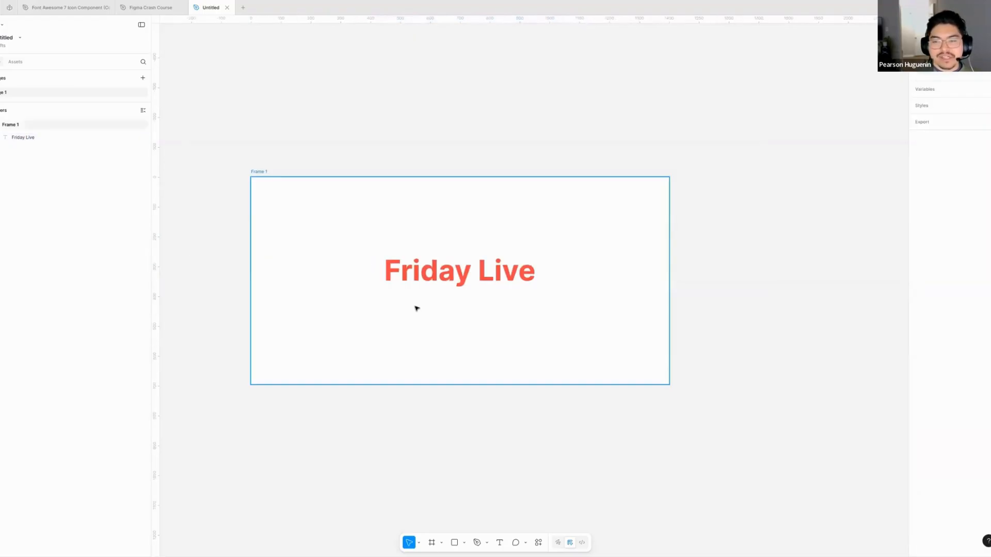
- Reselect the red "Friday Live" text and open its fill colour to review the contrast ratio
left_click(423, 276)
scroll(418, 309, "up", 1)
left_click(490, 425)
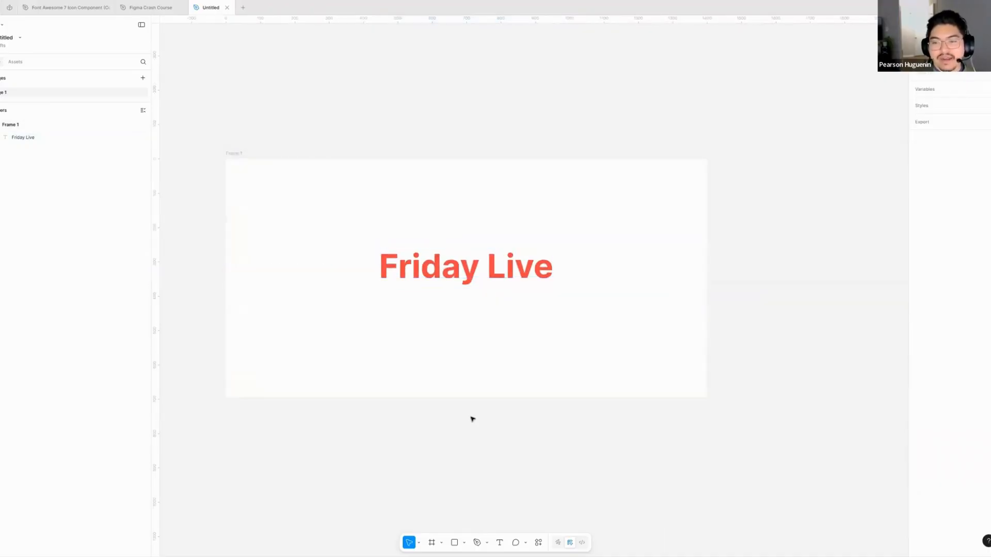
scroll(417, 268, "up", 2)
left_click(417, 270)
left_click(920, 327)
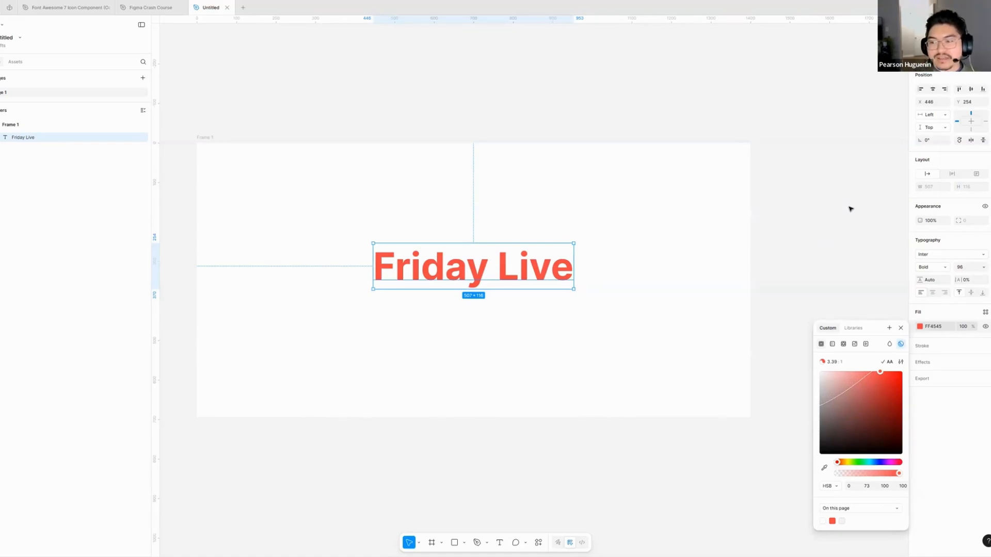
left_click(901, 330)
left_click(534, 326)
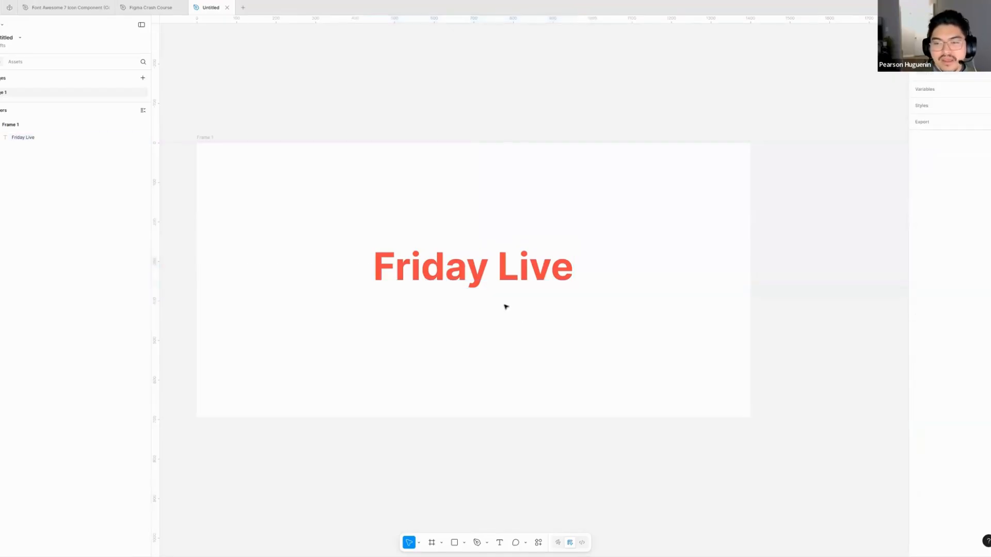
scroll(506, 307, "right", 1)
left_click(511, 276)
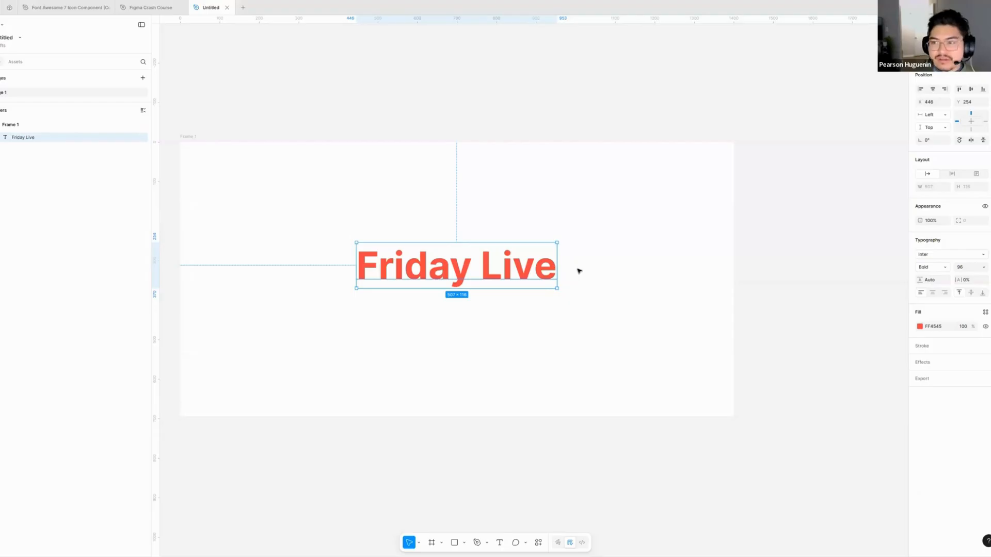
left_click(390, 113)
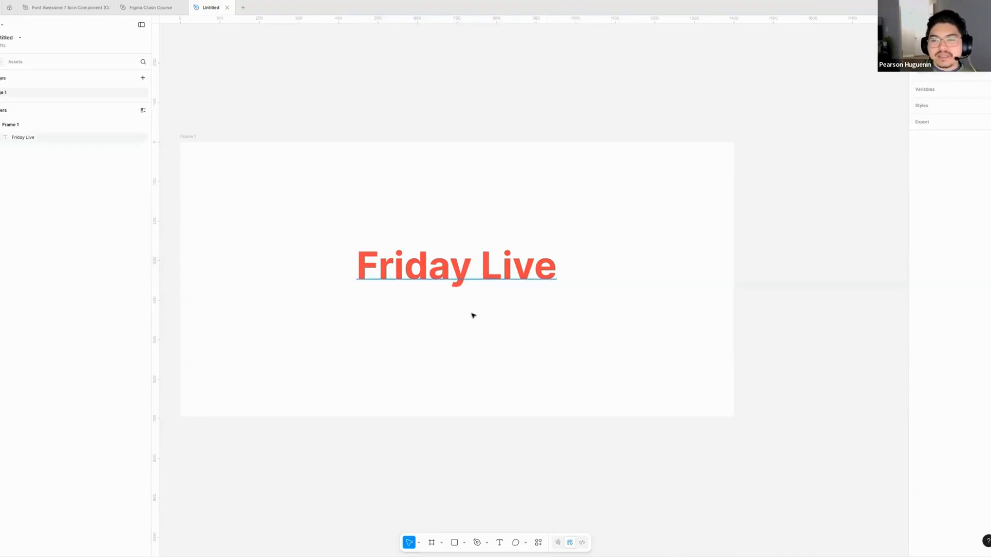
- Raise the contrast check on the "Friday Live" text's fill to the AAA - Highest (4.5:1) level
left_click(467, 283)
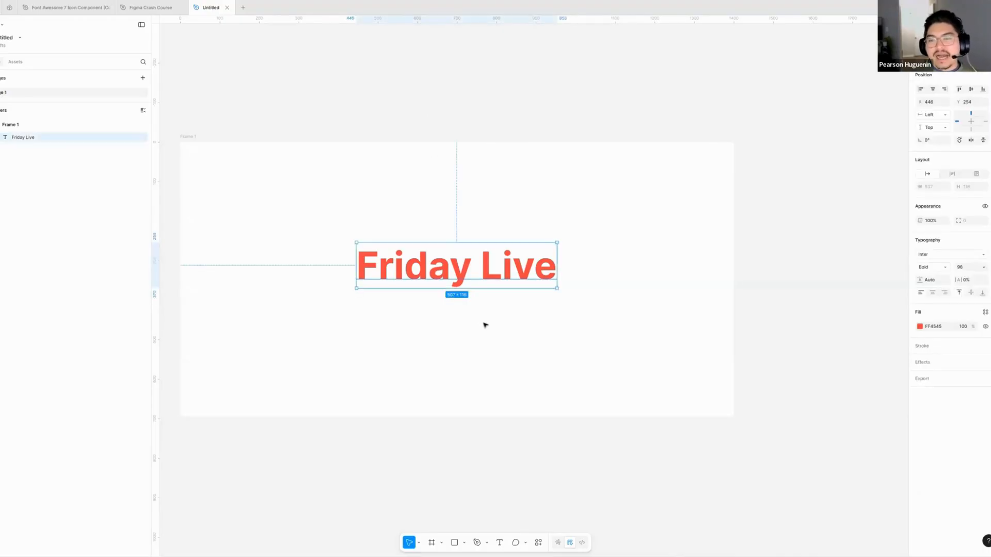
left_click(921, 328)
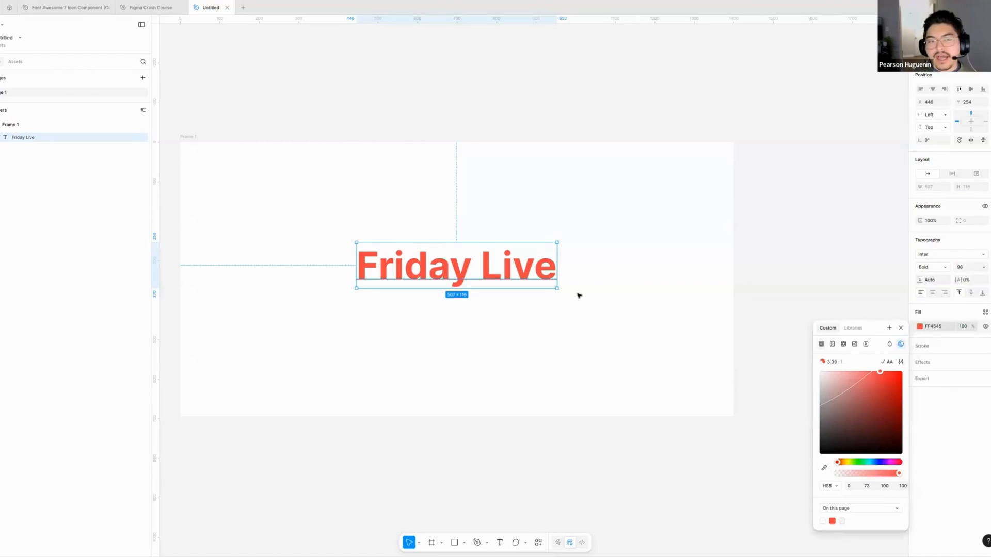
left_click(902, 363)
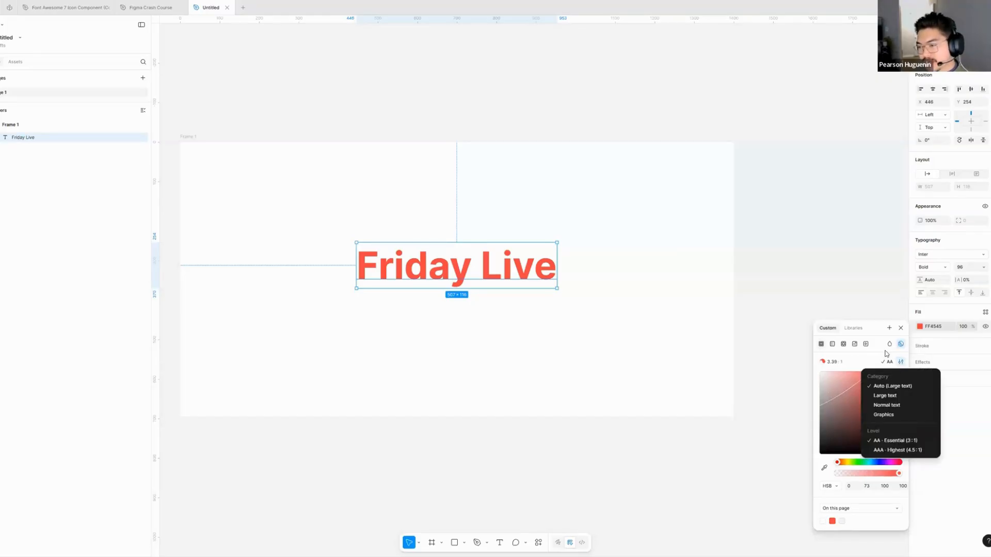
left_click(886, 451)
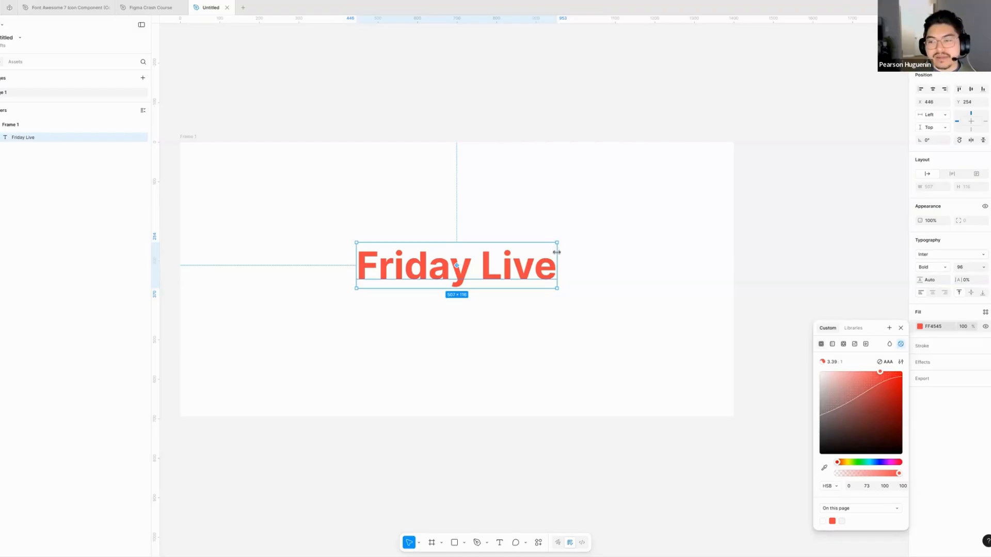
left_click(588, 274)
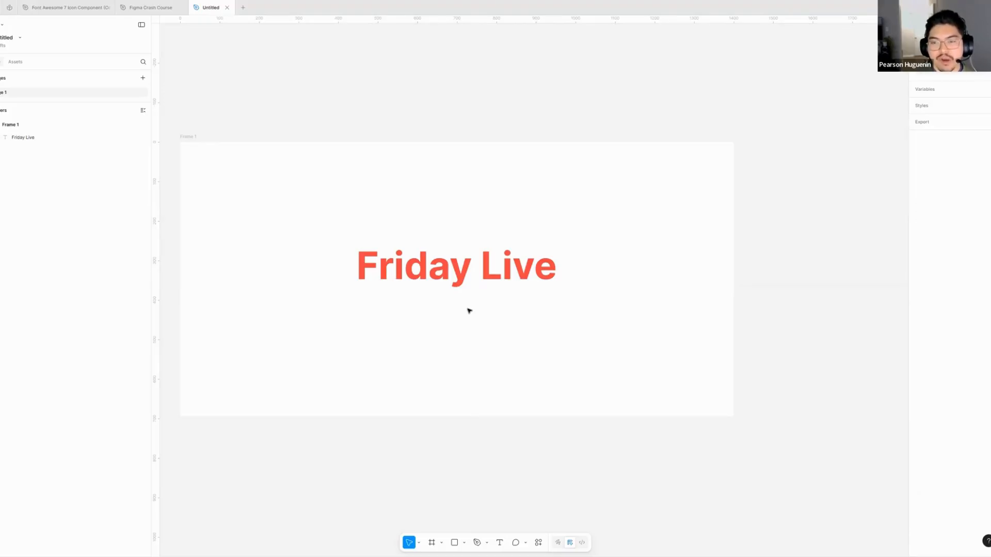
- Replace the "Friday Live" text with "Warning" and shift it slightly towards the frame's horizontal centre
left_click(448, 274)
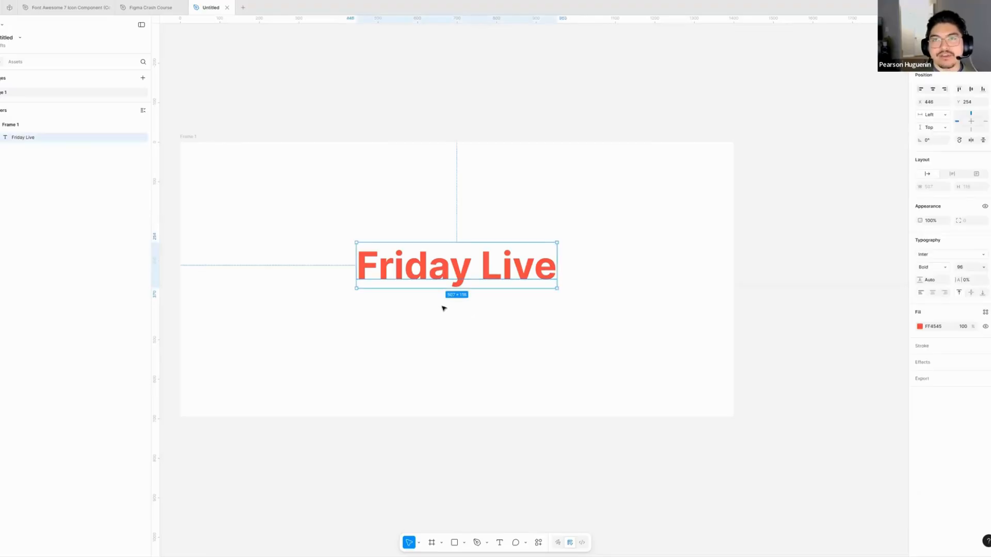
scroll(461, 312, "left", 1)
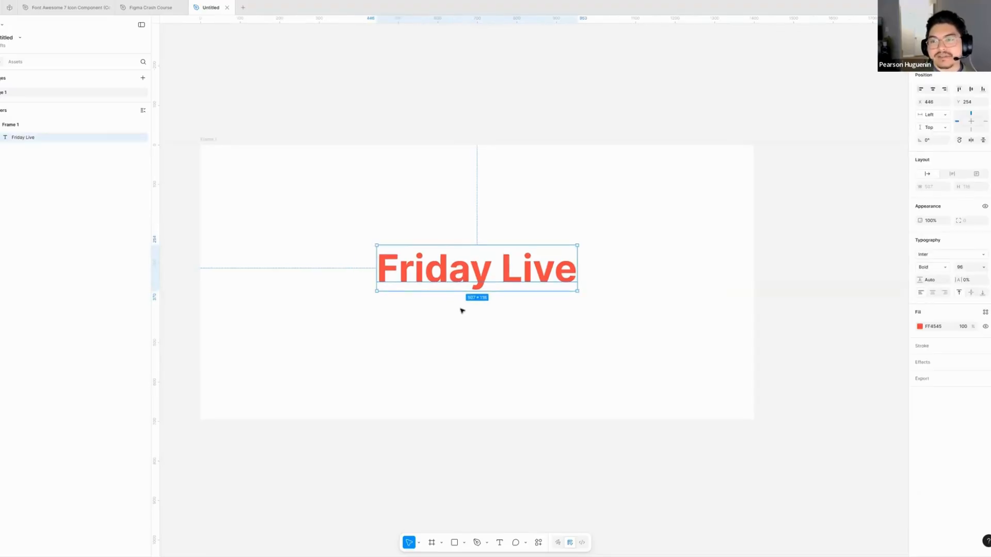
double_click(459, 281)
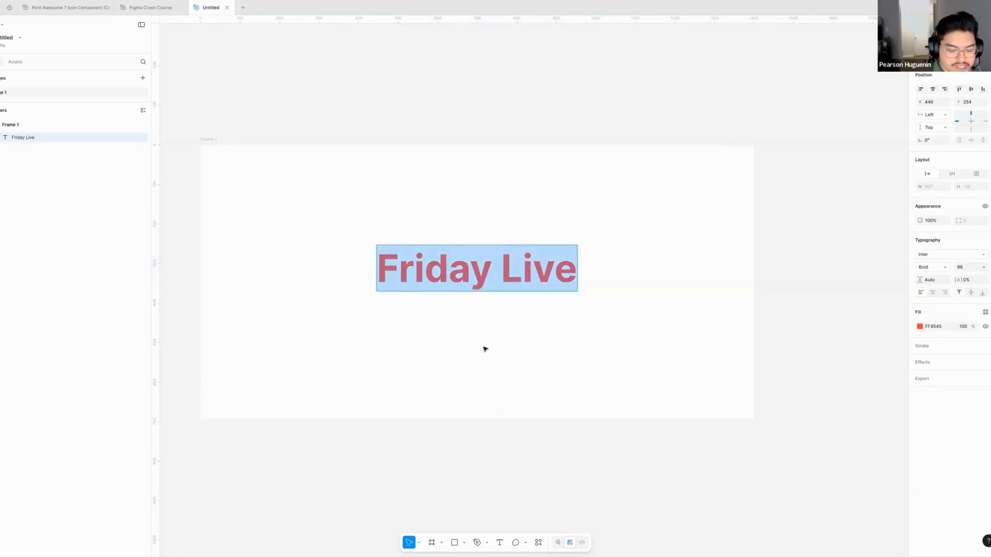
type("Warning")
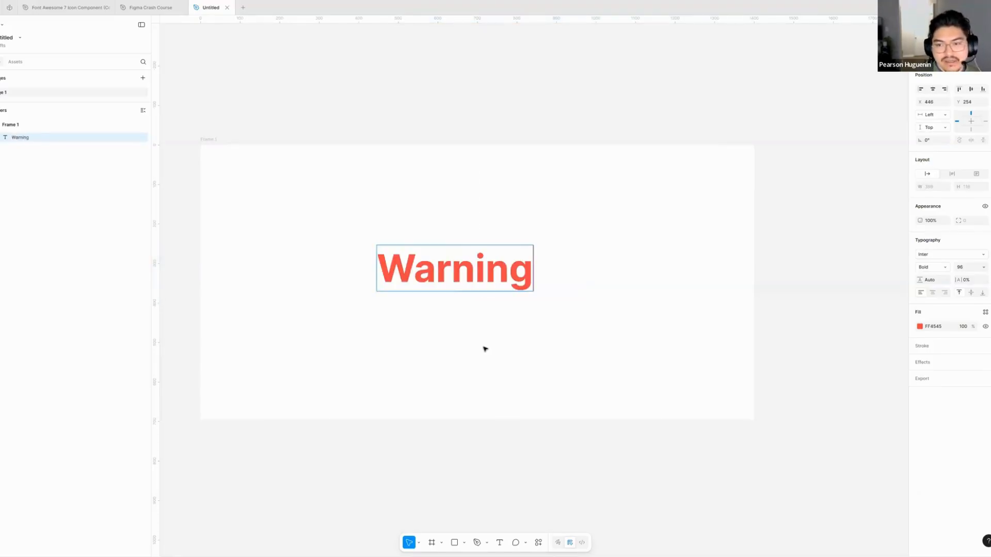
key("Escape")
key("Escape")
left_click_drag(484, 277, 502, 278)
left_click(477, 308)
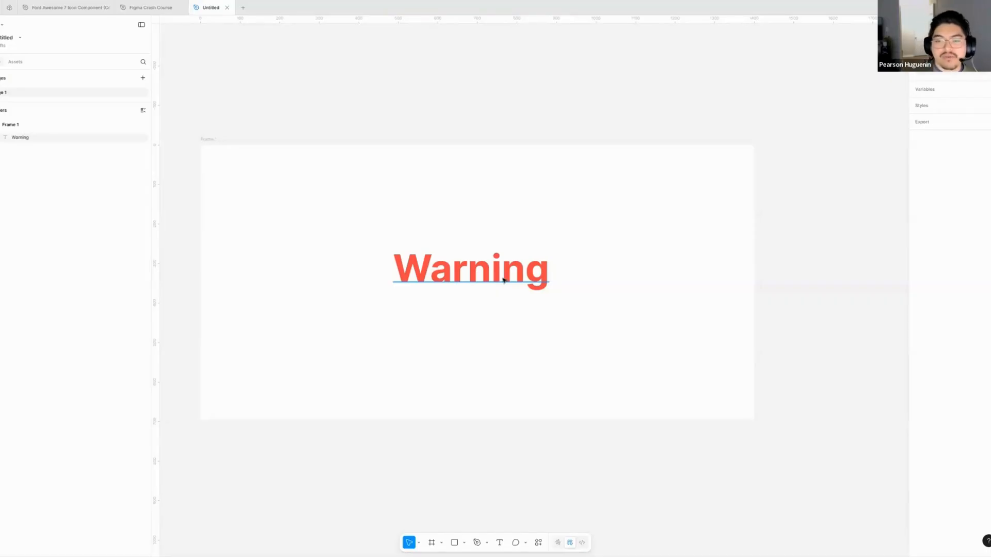
- Move the "Warning" text right to about X 554 and draw a square about 87 × 87 to its left
mouse_move(500, 276)
left_mouse_down()
mouse_move(573, 278)
mouse_move(361, 278)
mouse_move(361, 253)
left_mouse_up()
key("Delete")
key("r")
left_click(687, 248)
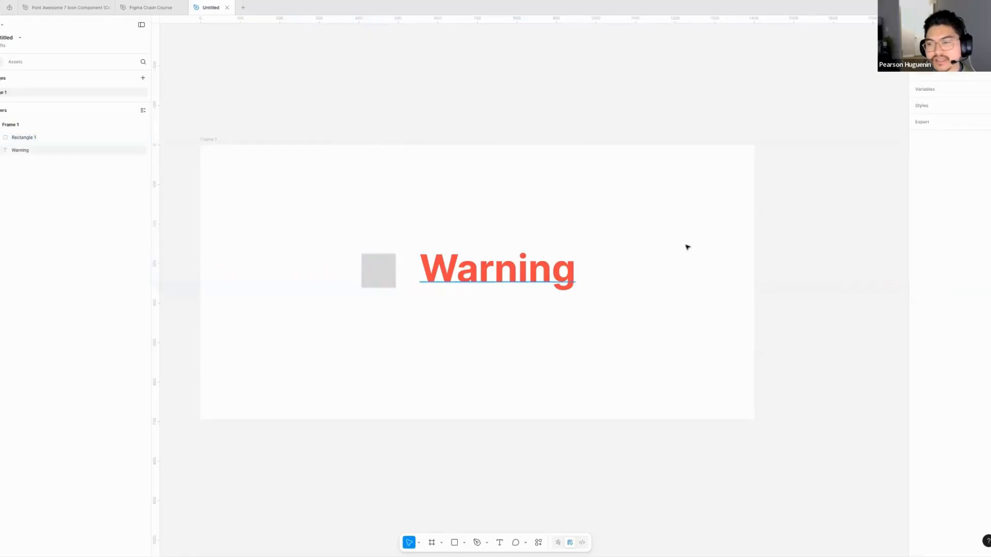
- Apply the Grey/900 library colour to the "Warning" text's fill
left_click(516, 269)
left_click(985, 314)
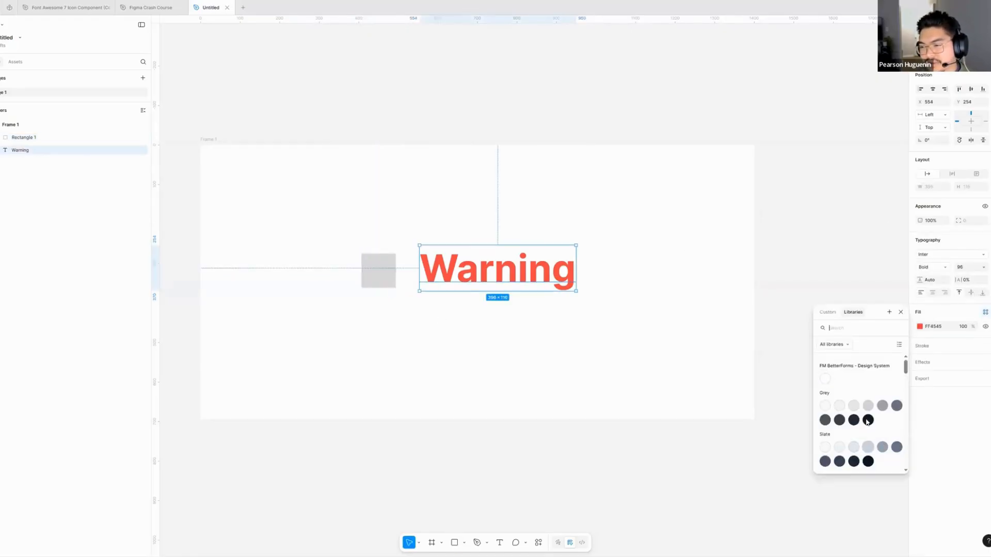
left_click(867, 421)
left_click(470, 348)
- Fill the square with the Red/500 library colour and align it vertically with the "Warning" text at about X 417, Y 268
left_click(380, 270)
left_click(986, 229)
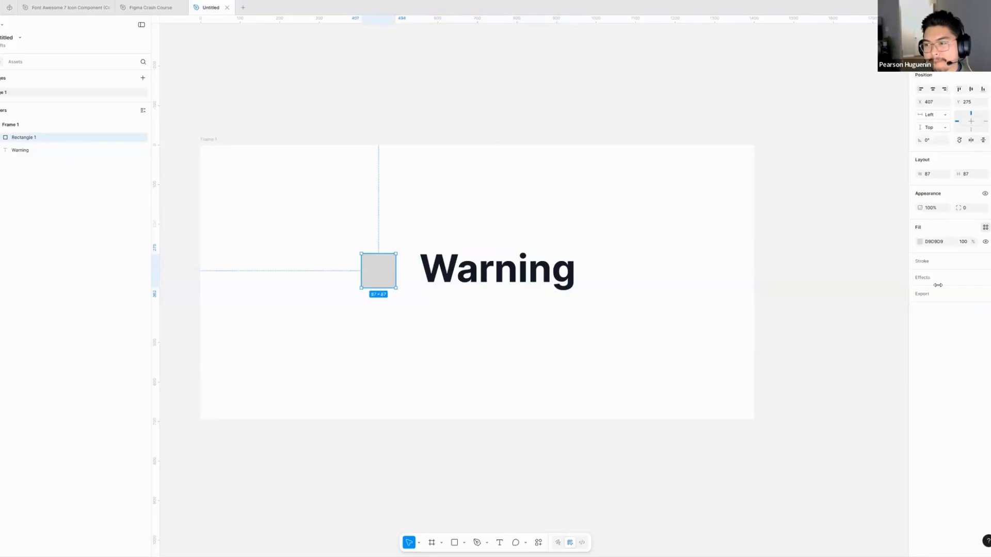
scroll(877, 340, "down", 2)
left_click(896, 330)
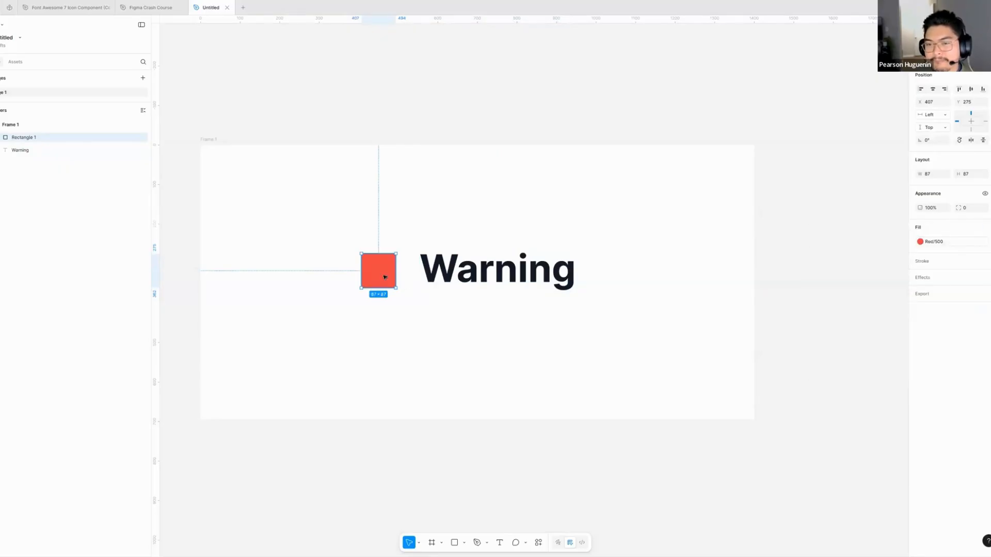
left_click_drag(389, 276, 392, 276)
left_click(519, 355)
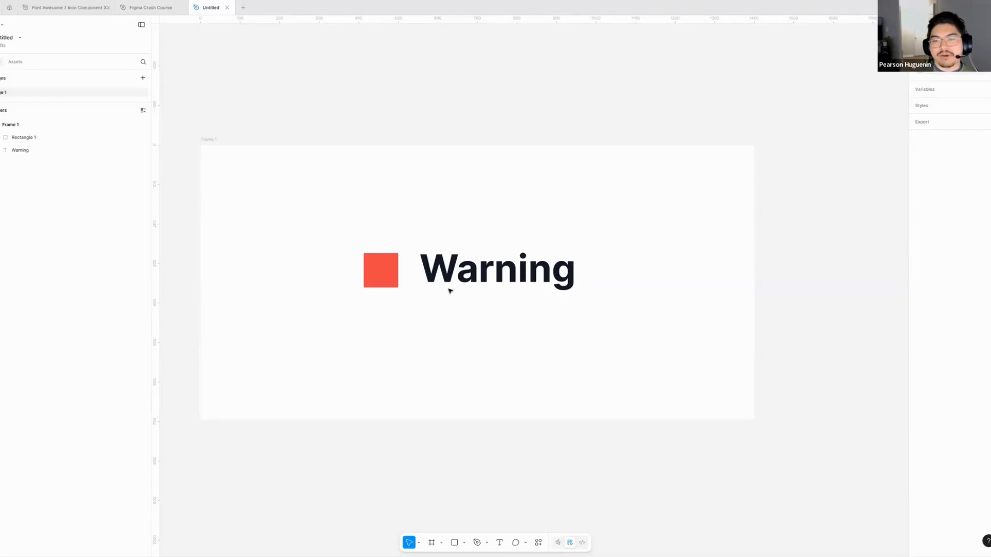
left_click_drag(376, 275, 383, 275)
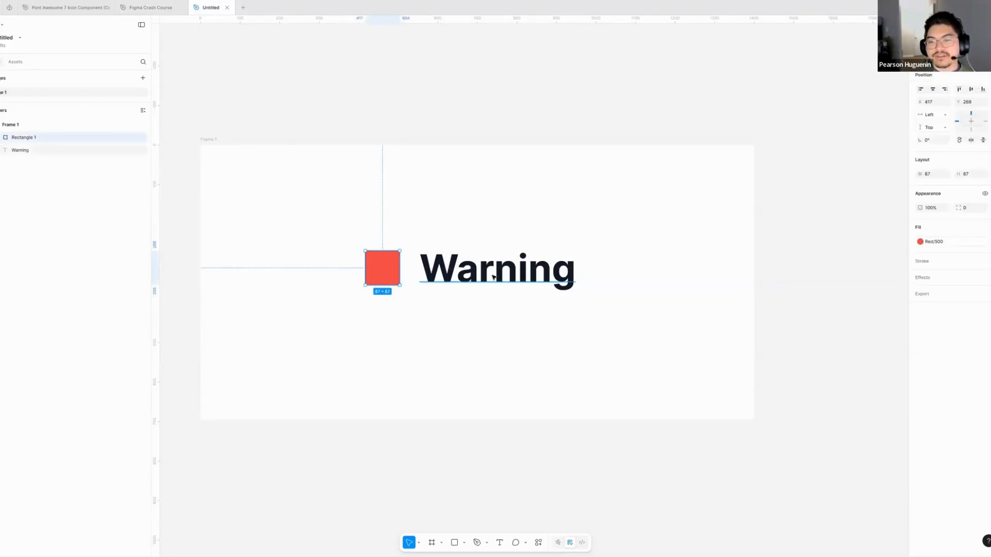
left_click(588, 323)
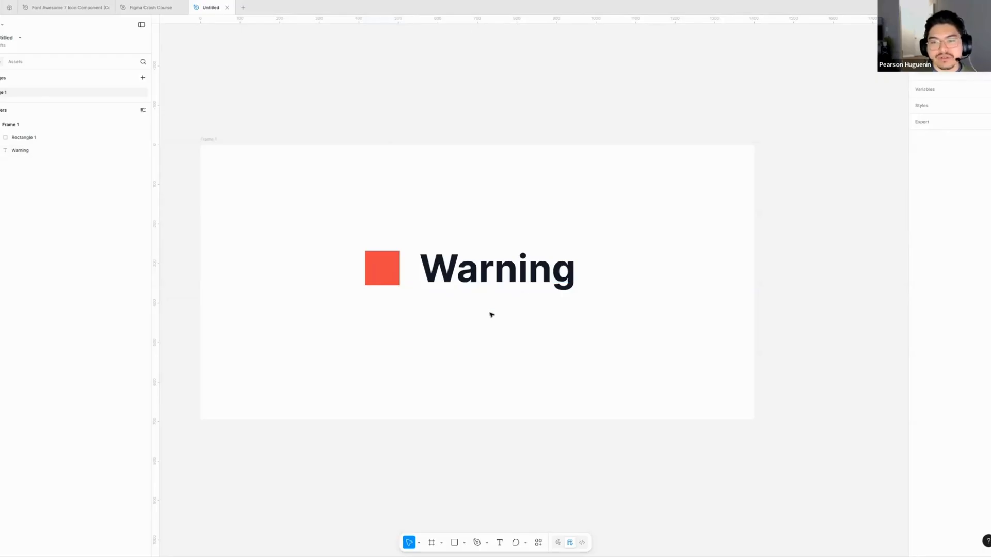
left_click_drag(481, 319, 475, 312)
left_click(451, 263)
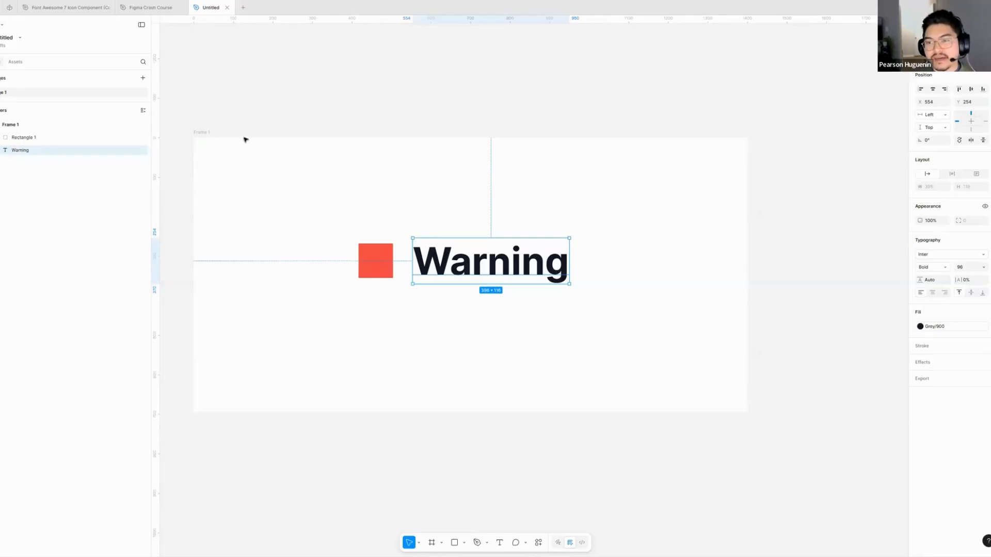
left_click_drag(250, 132, 262, 128)
left_click(335, 190)
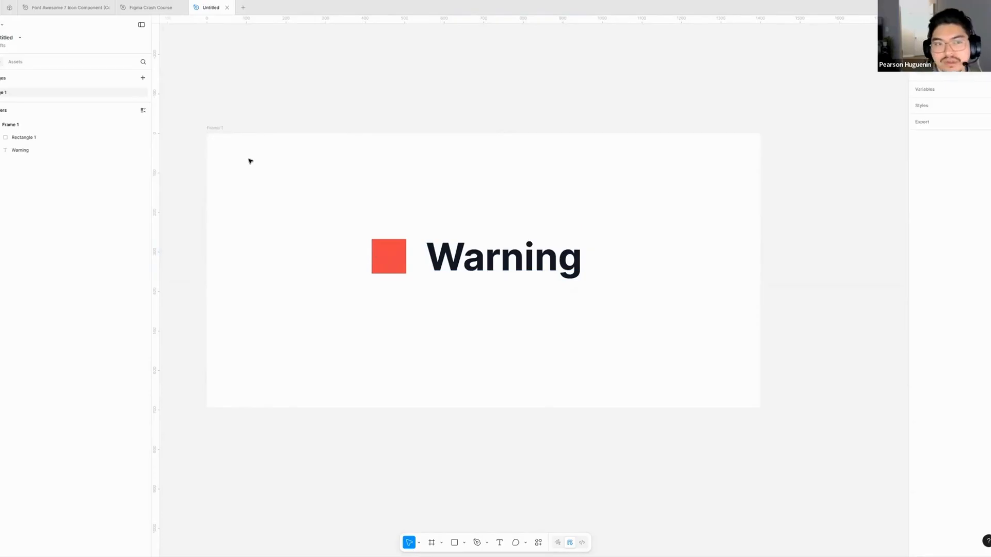
left_click_drag(296, 181, 623, 358)
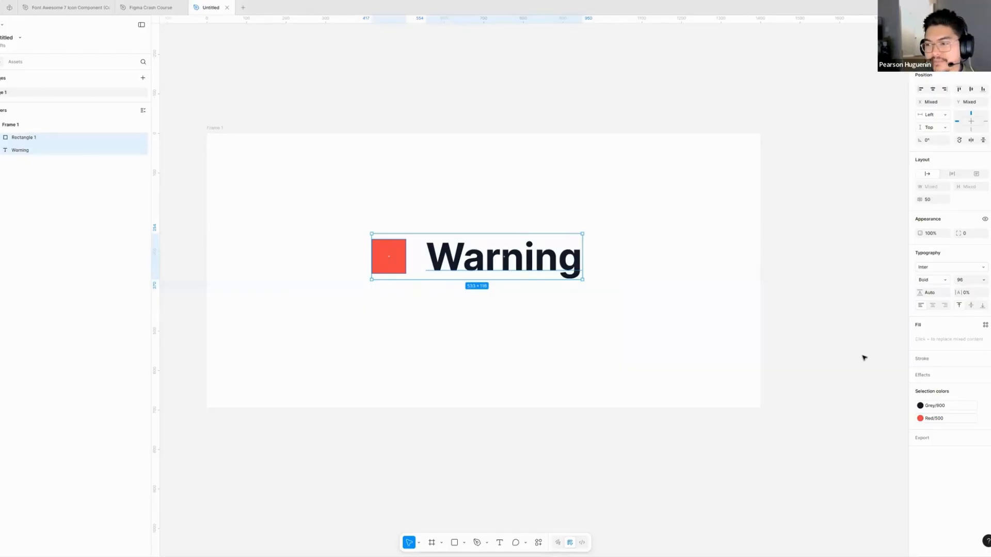
left_click(540, 305)
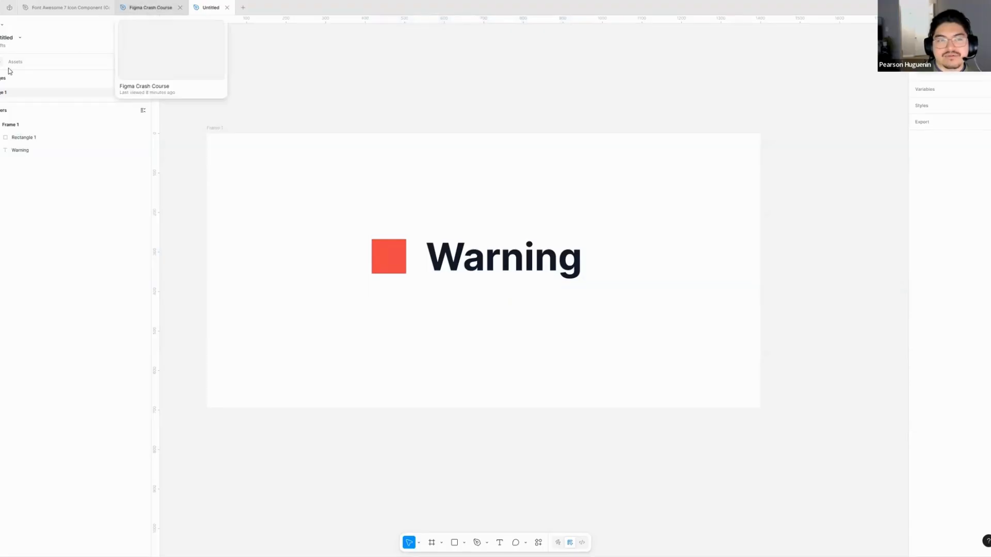
- Delete the red square and "Warning" text, and open the second page of the Figma Crash Course file
left_click_drag(607, 209, 321, 327)
key("Delete")
left_click(139, 6)
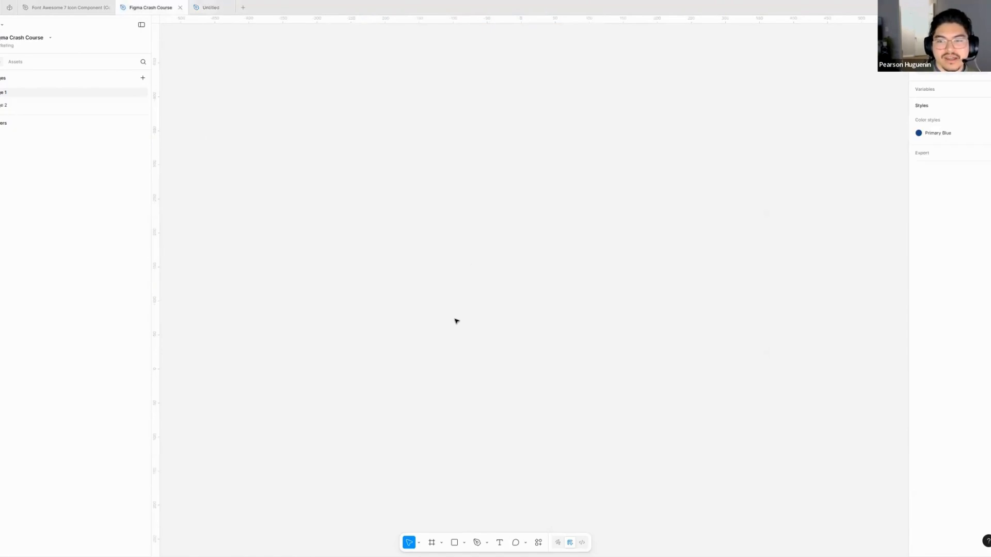
left_click(15, 106)
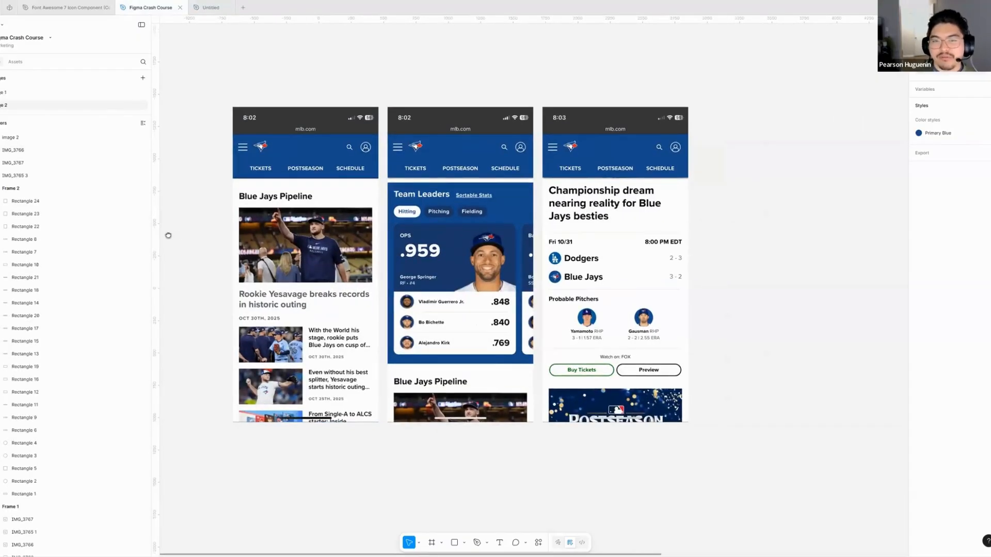
- Examine the three Blue Jays mobile screenshots, comparing their headers, news list, team leaders and game details
scroll(172, 238, "right", 1)
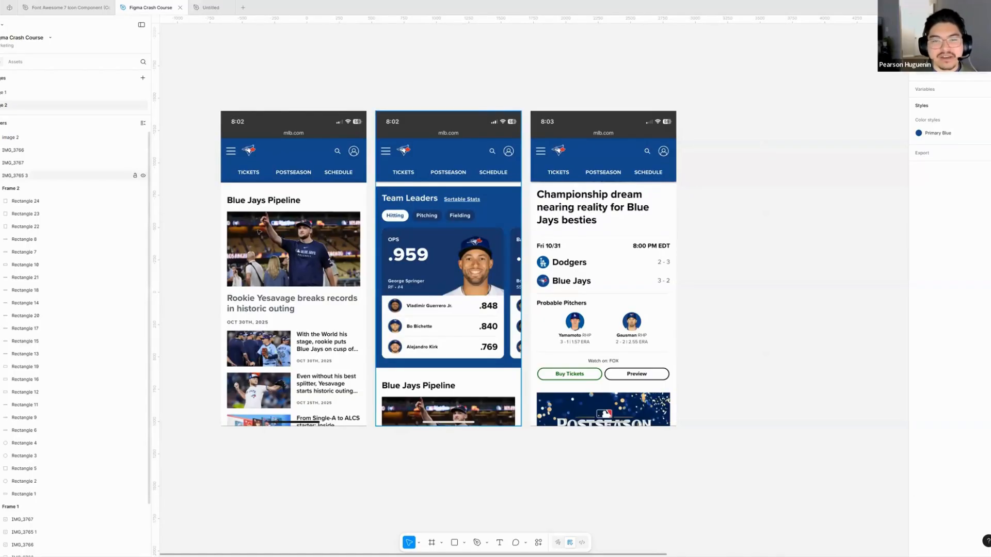
scroll(278, 247, "up", 2)
scroll(344, 273, "right", 3)
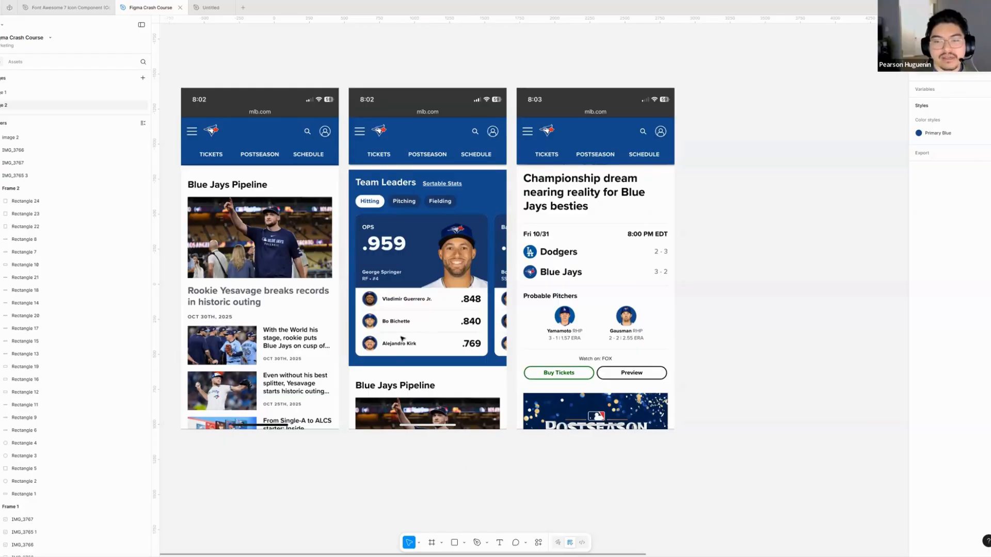
scroll(401, 424, "left", 1)
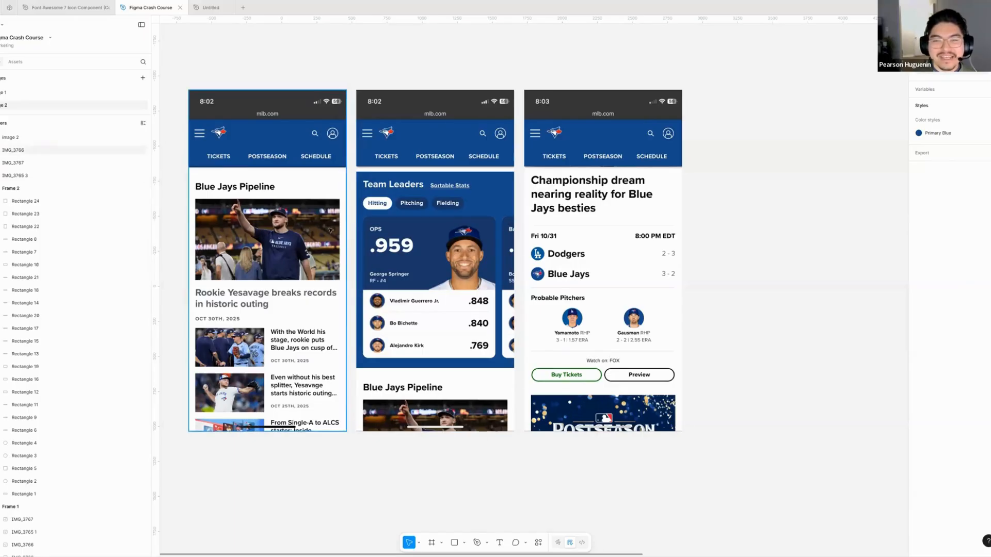
scroll(305, 206, "down", 1)
scroll(305, 206, "left", 1)
scroll(305, 207, "up", 1)
scroll(305, 207, "right", 1)
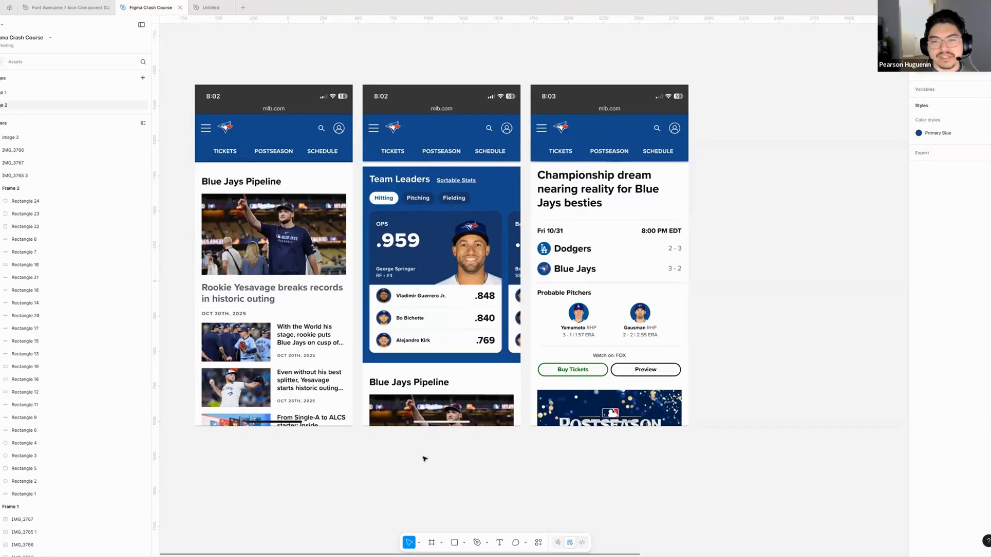
scroll(418, 443, "left", 5)
scroll(418, 442, "up", 3)
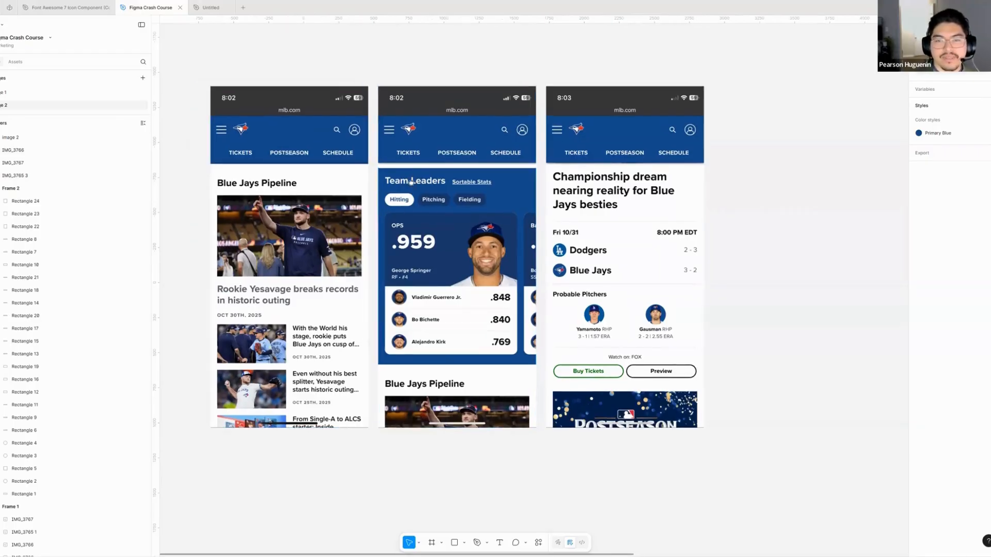
- Draw grey placeholder squares, about 108 × 105, over the menu, logo, search and profile icons in the first screenshot's header
left_click_drag(443, 275, 453, 343)
scroll(419, 340, "up", 3)
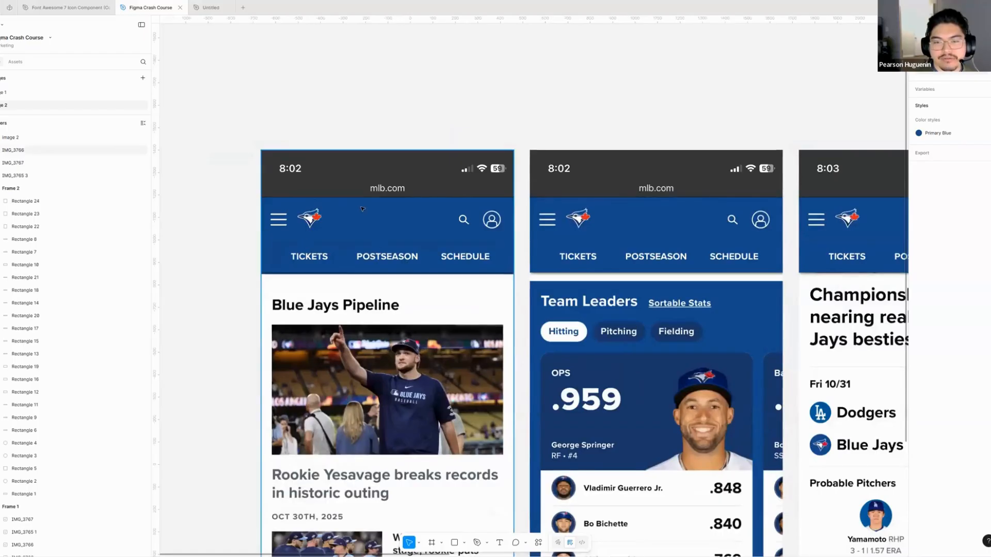
left_click_drag(348, 294, 344, 264)
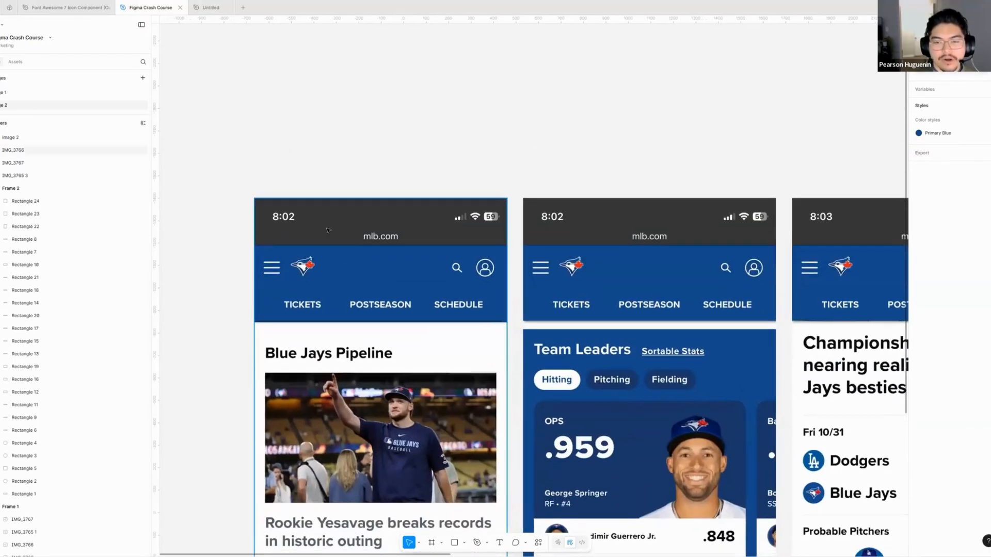
scroll(356, 256, "down", 3)
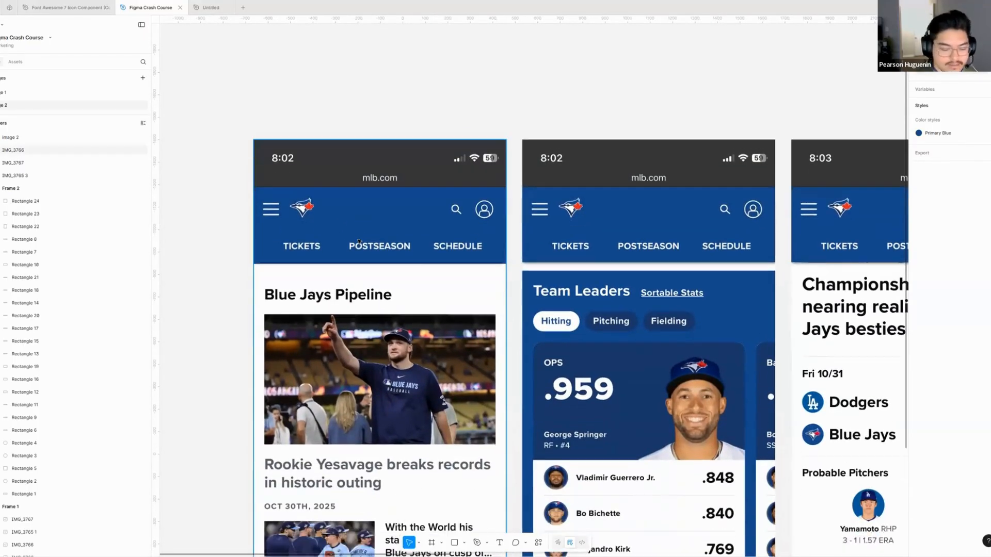
key("r")
mouse_move(262, 198)
left_mouse_down()
mouse_move(286, 222)
mouse_move(307, 211)
mouse_move(488, 213)
left_mouse_up()
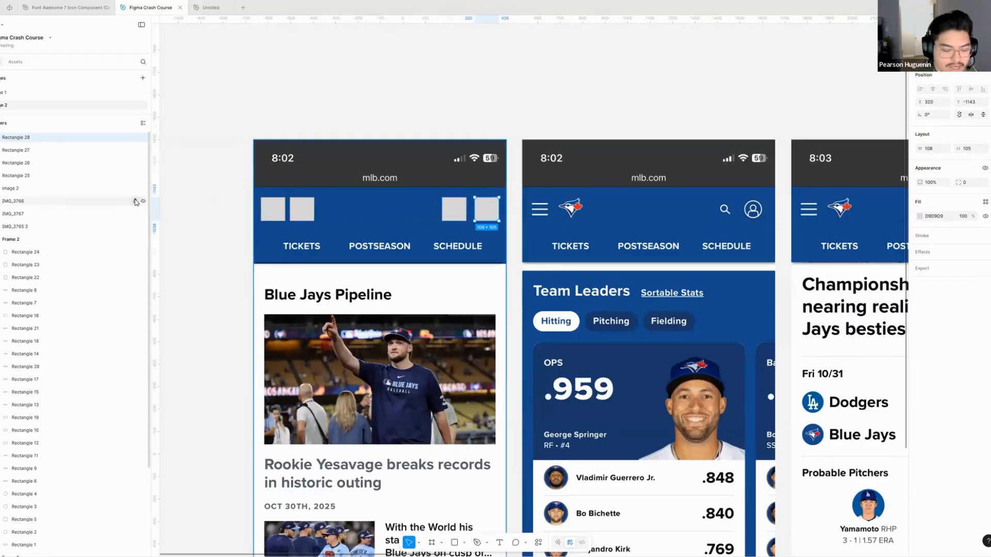
- Draw a rectangle about 1125 × 194 over the first screenshot's header icon row and swap its fill to an outline
key("r")
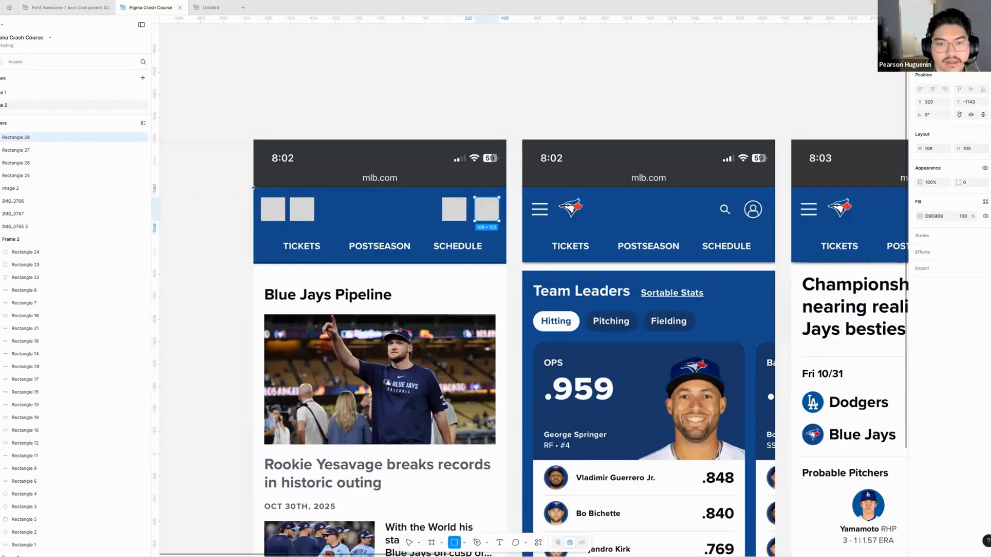
mouse_move(257, 191)
left_mouse_down()
mouse_move(433, 230)
mouse_move(506, 232)
left_mouse_up()
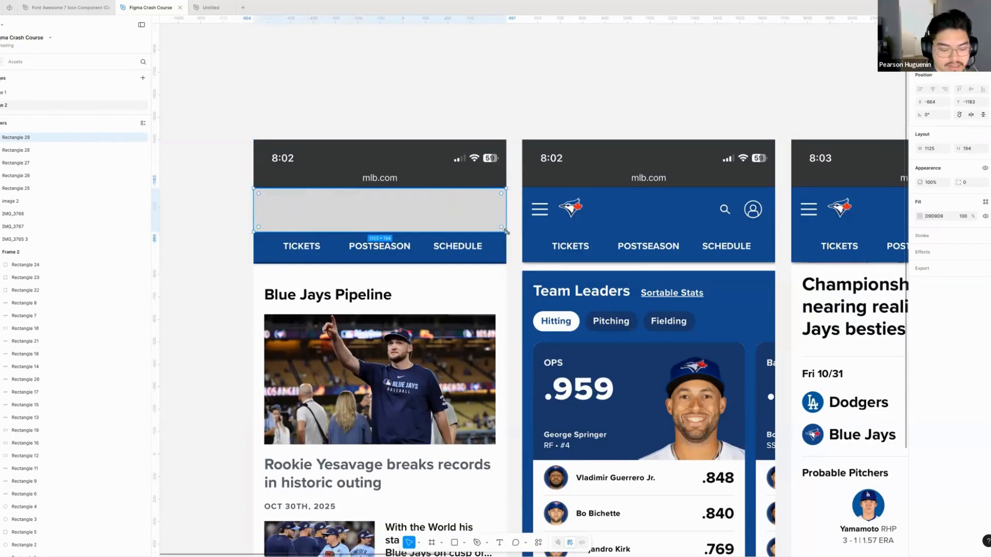
key("shift+x")
left_click(234, 220)
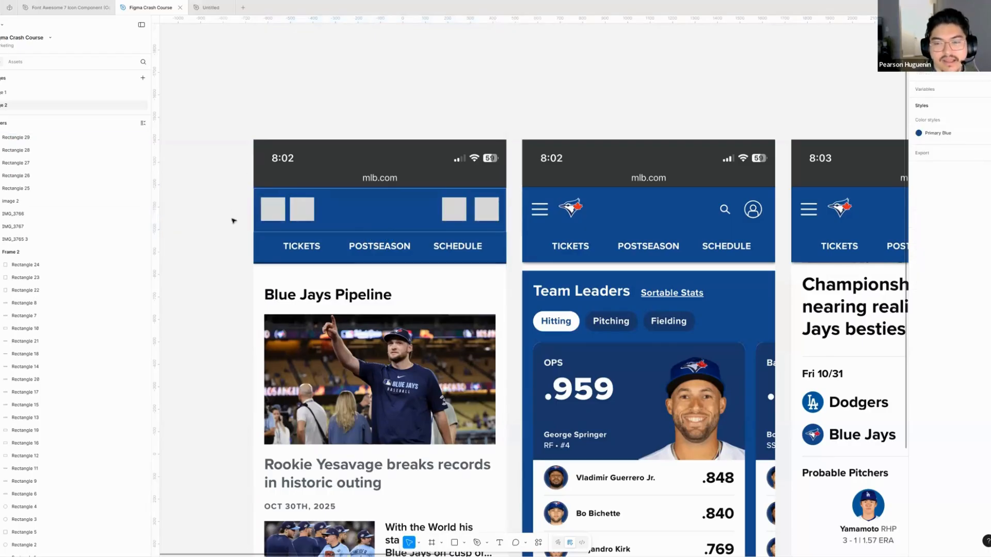
- Give the header row's outline the Red/500 library colour and a stroke weight of 4
left_click(375, 230)
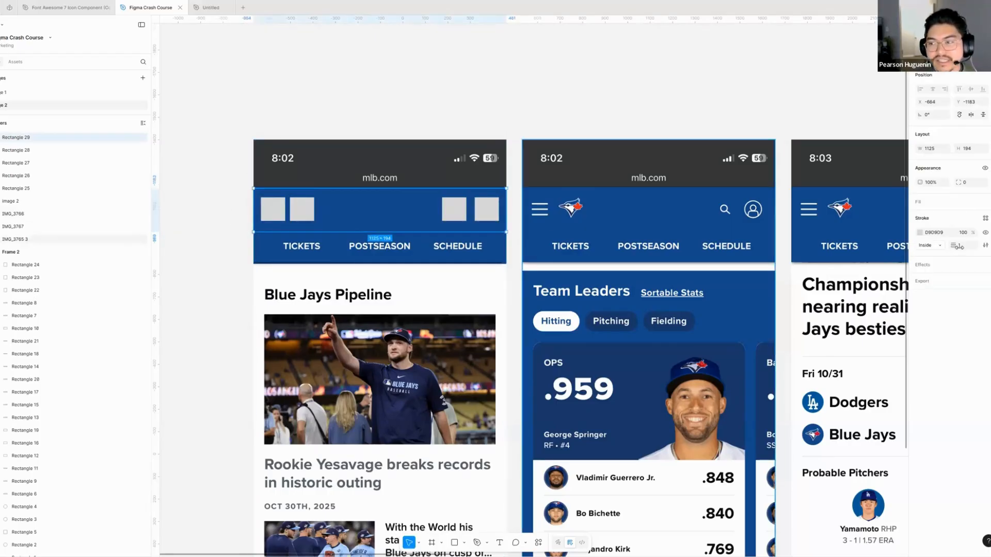
left_click(985, 218)
scroll(877, 340, "down", 3)
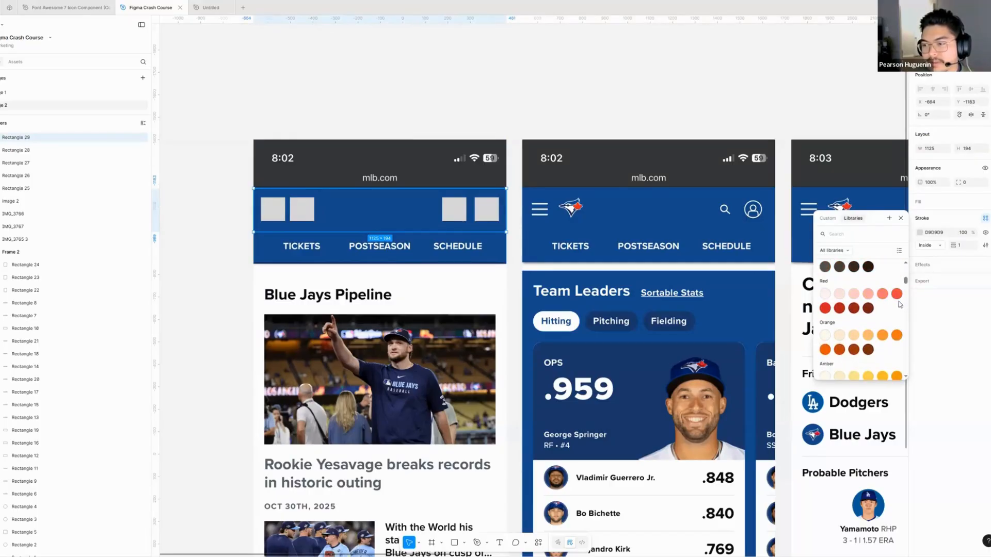
left_click(896, 300)
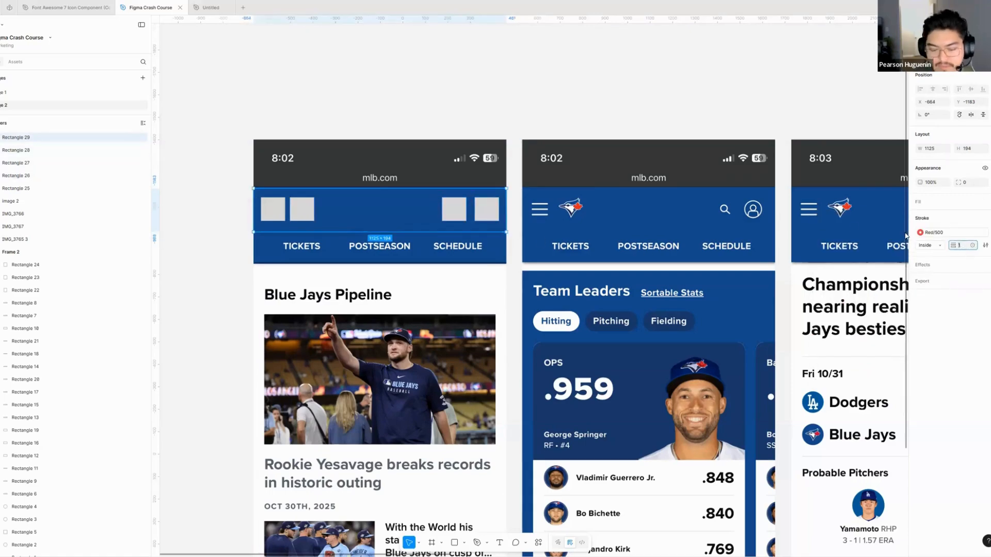
left_click(213, 214)
- Duplicate the red outline below the icon row as three 375 × 137 boxes around TICKETS, POSTSEASON and SCHEDULE
scroll(212, 211, "down", 1)
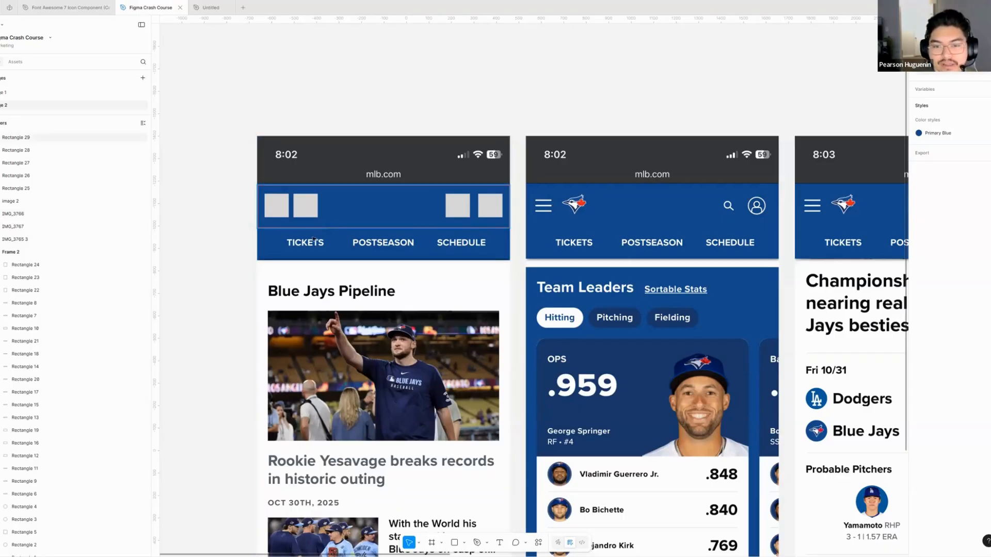
left_click(333, 227)
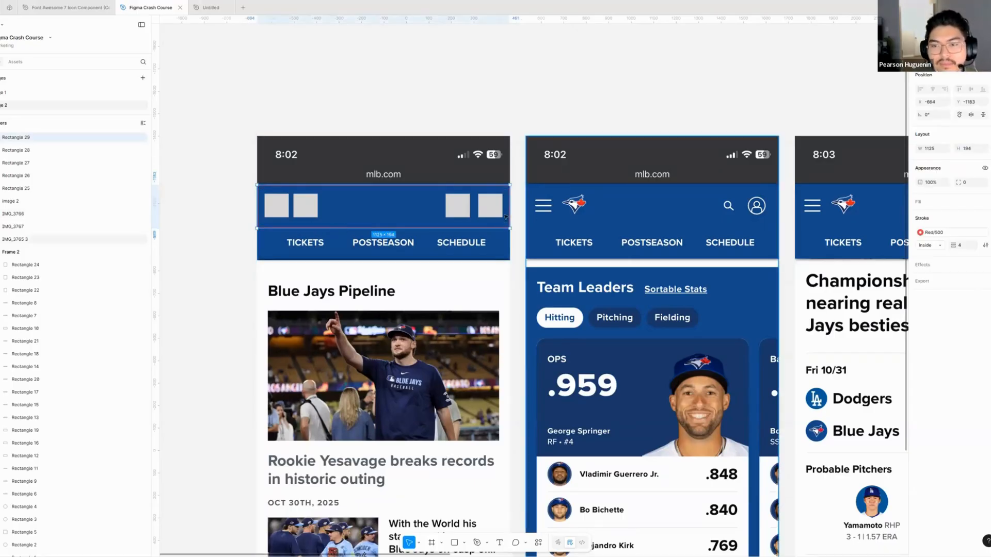
left_click_drag(431, 229, 430, 228)
key("ctrl+z")
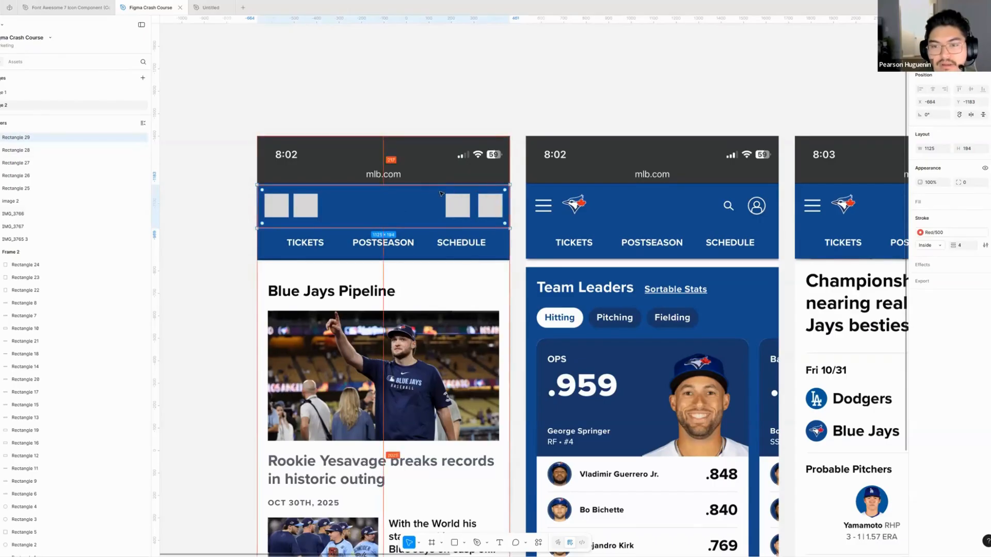
left_click_drag(421, 210, 421, 248, "alt")
left_click_drag(485, 245, 385, 248)
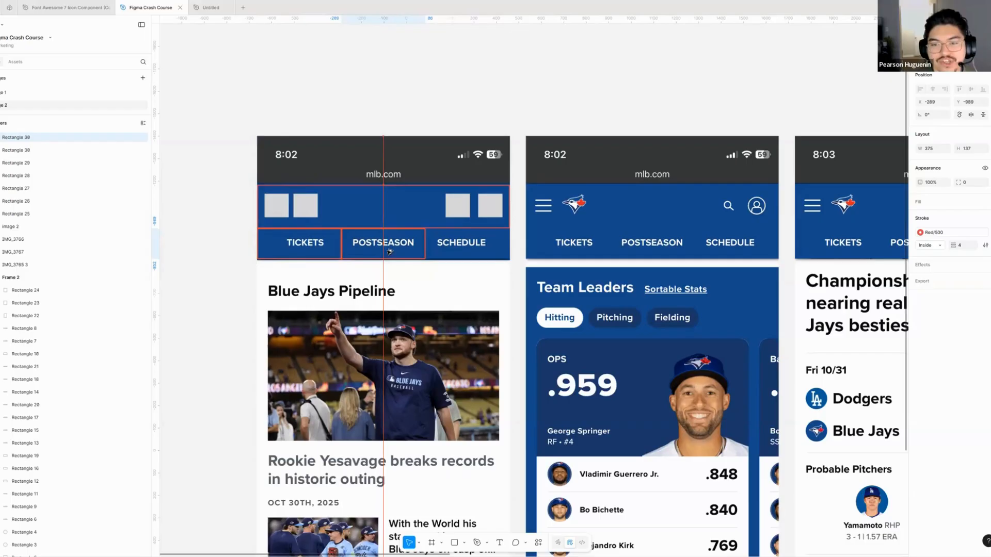
key("ctrl+d")
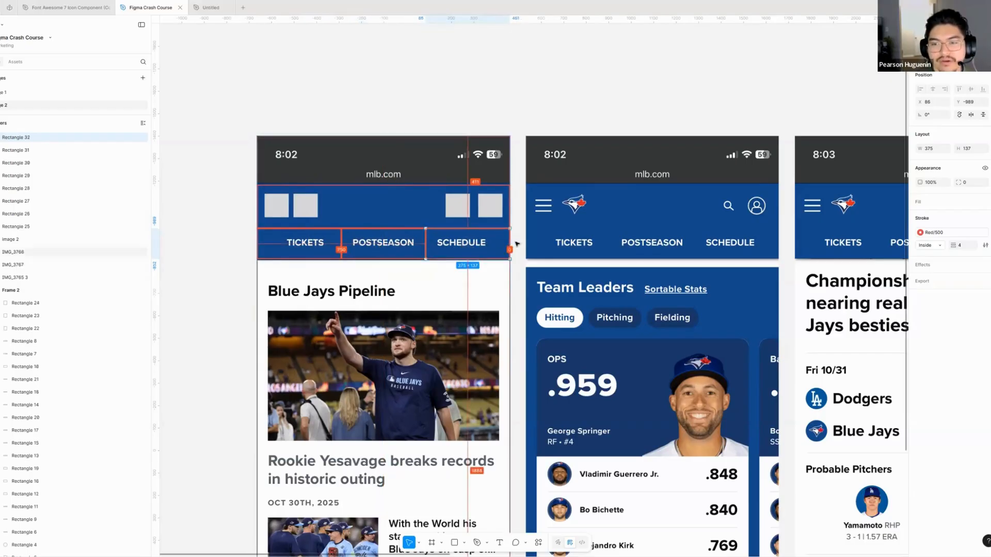
left_click(520, 242)
- Copy a tab outline down onto the "Blue Jays Pipeline" heading and widen it to about 724 × 137
left_click_drag(520, 242, 543, 206)
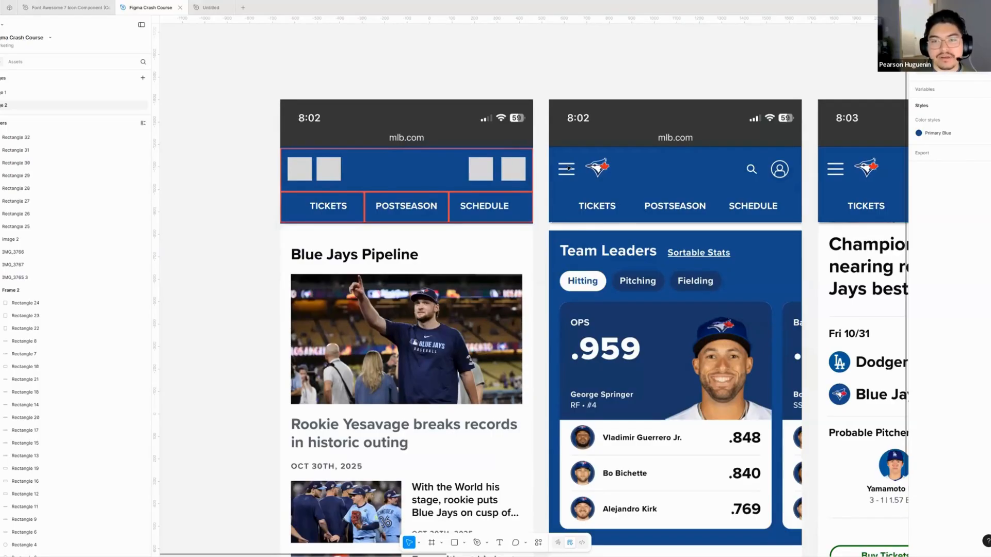
scroll(414, 136, "down", 3)
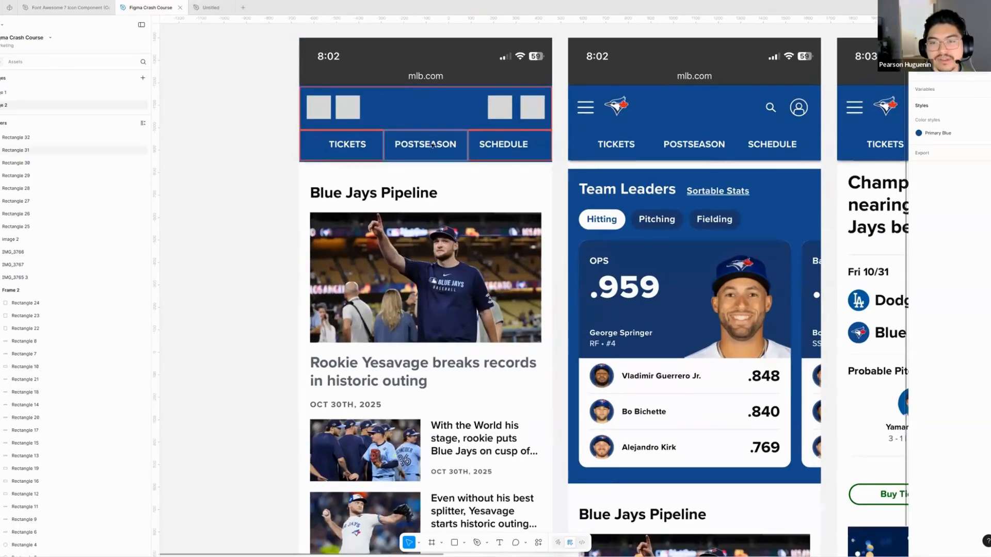
scroll(355, 134, "down", 1)
left_click_drag(355, 135, 355, 178)
left_click_drag(434, 168, 451, 168)
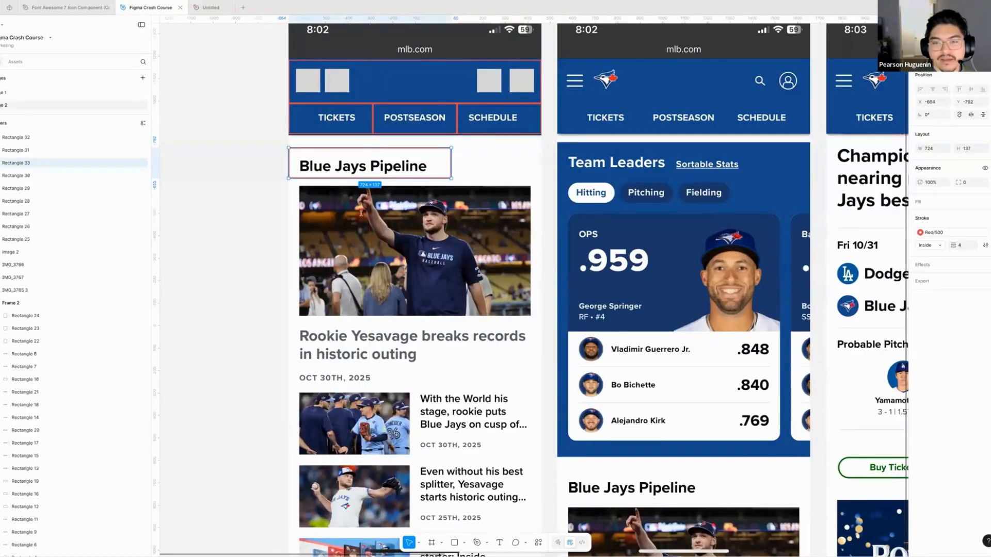
- Copy the heading's red outline down and resize it to frame the main article photo
left_click_drag(350, 178, 360, 214)
key("ctrl+z")
left_click_drag(386, 157, 397, 195)
left_click_drag(462, 212, 530, 317)
- Copy red outlines below the photo, framing the article headline at about 1042 × 198 and the date line beneath it
left_click_drag(462, 283, 458, 352)
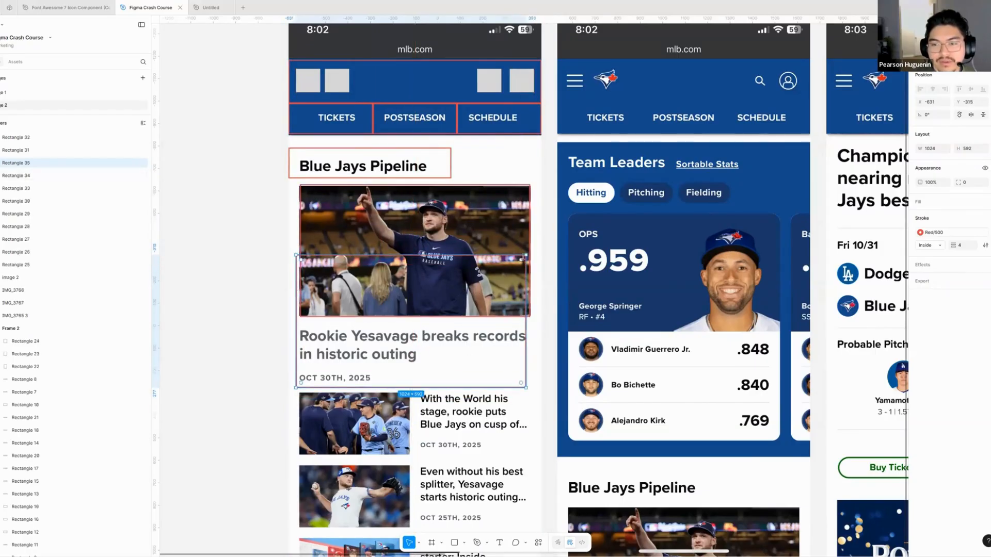
left_click_drag(526, 254, 530, 321)
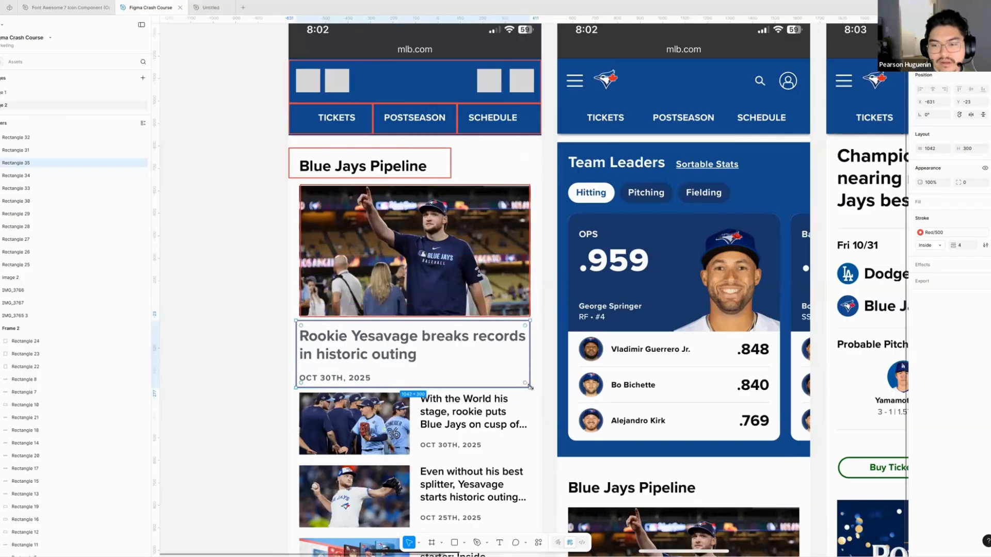
left_click_drag(530, 383, 530, 365)
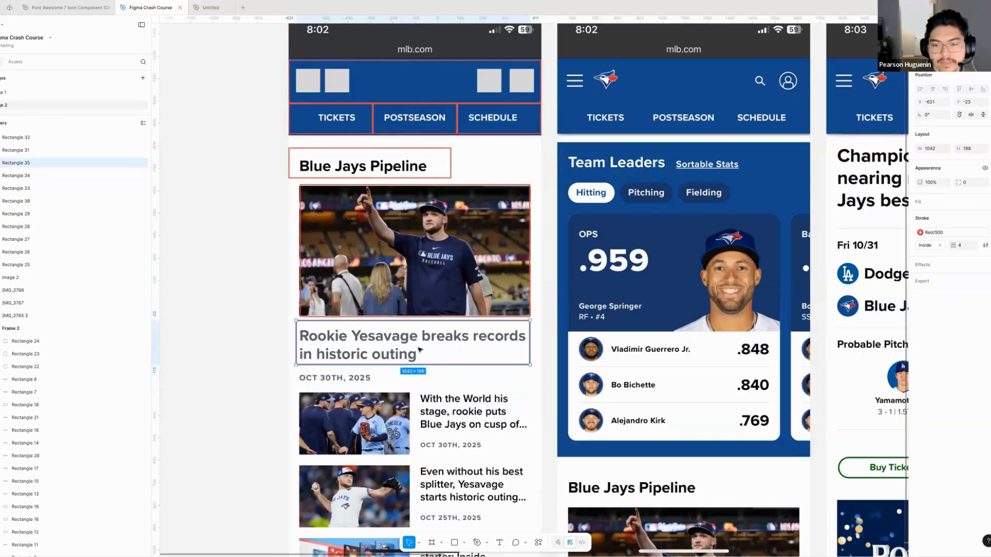
left_click_drag(416, 349, 439, 390)
left_click(261, 237)
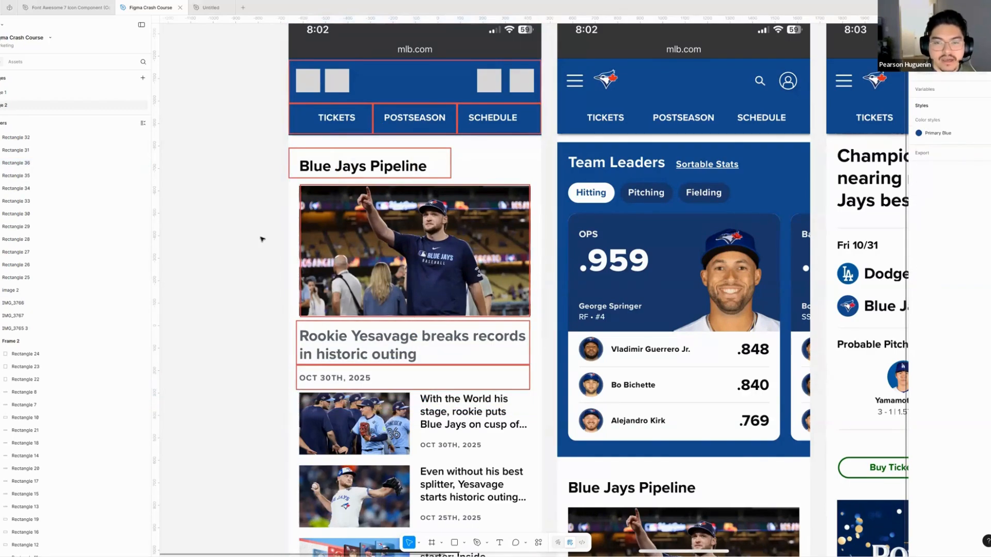
- Outline the whole Blue Jays Pipeline section with an unfilled rectangle about 1125 × 1144 and a Red/500 stroke
scroll(261, 237, "down", 1)
key("r")
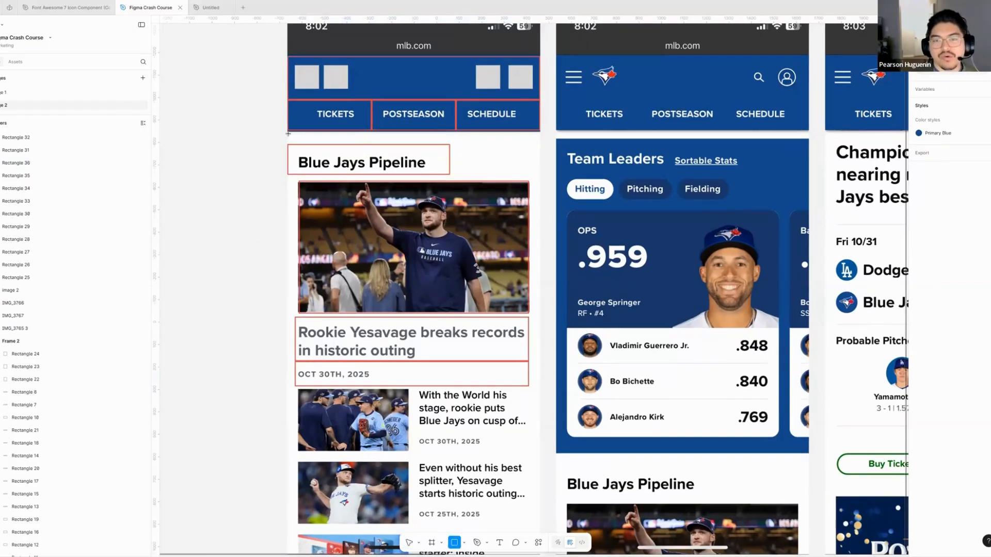
mouse_move(288, 134)
left_mouse_down()
mouse_move(400, 248)
mouse_move(558, 364)
mouse_move(540, 391)
left_mouse_up()
key("shift+x")
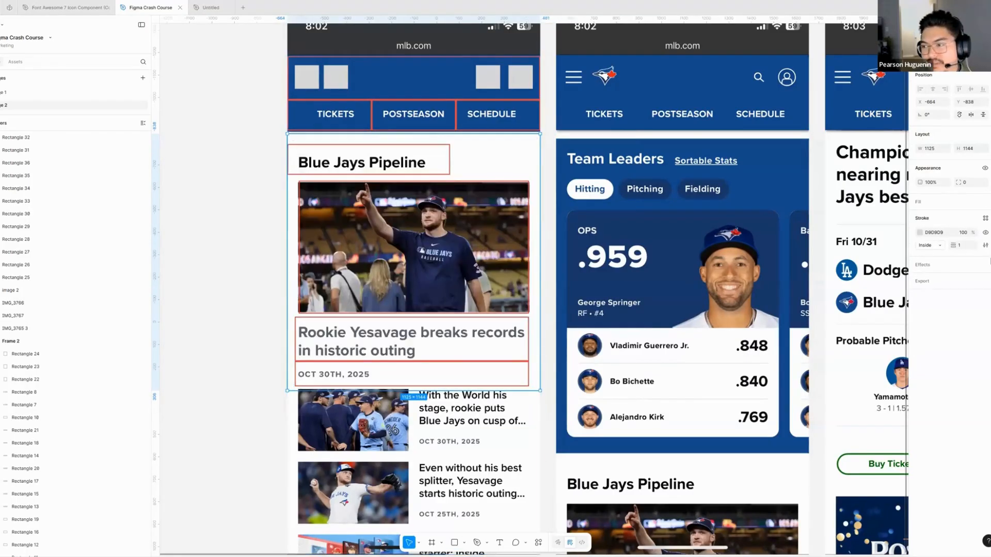
left_click(985, 218)
scroll(877, 320, "down", 2)
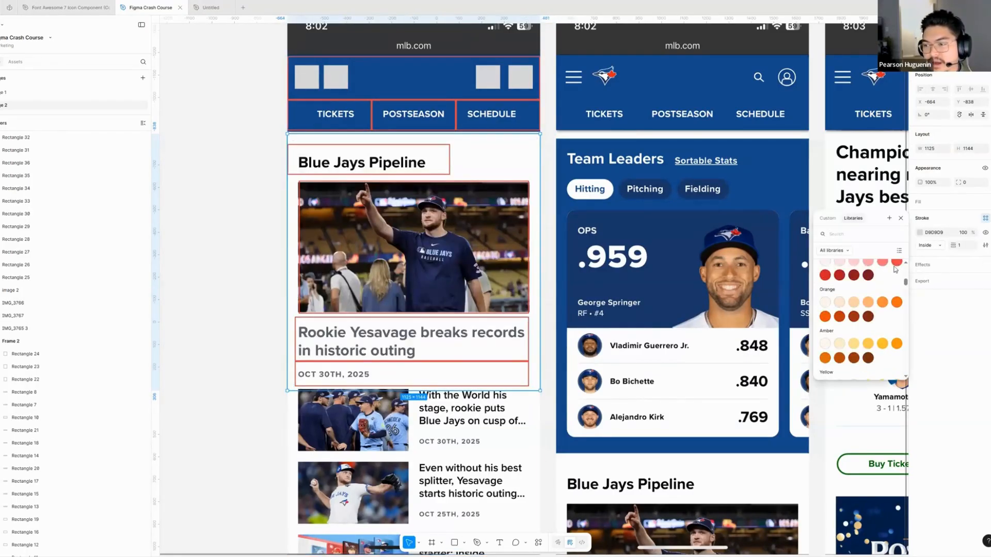
left_click(897, 270)
left_click(219, 208)
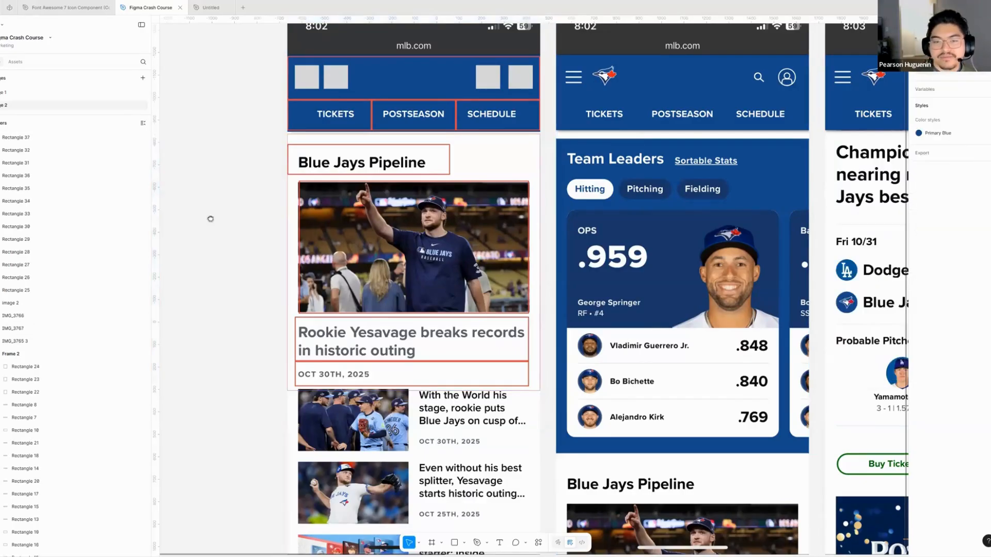
- Delete all the grey squares and red outlines traced over the first screenshot
left_click_drag(270, 219, 258, 246)
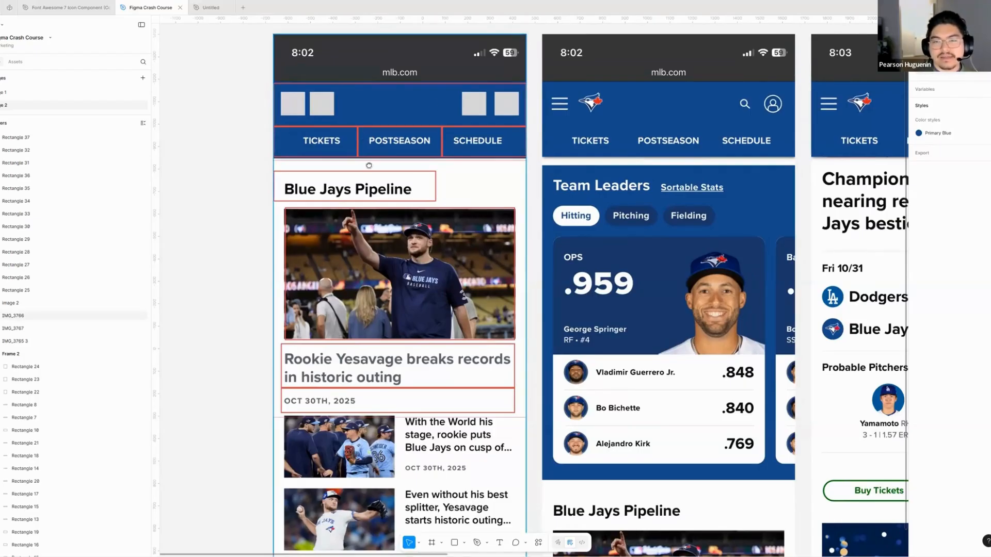
scroll(369, 165, "up", 3)
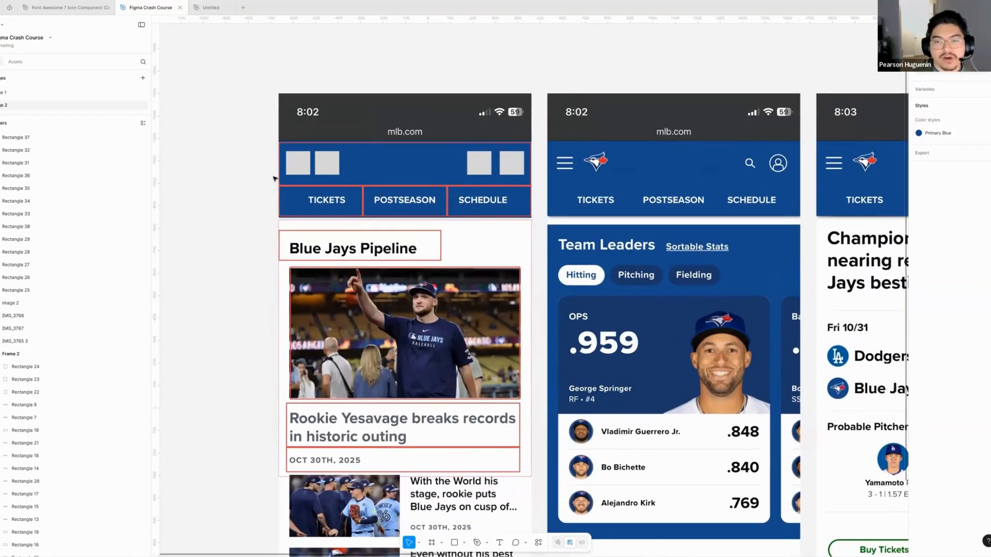
scroll(275, 178, "up", 3)
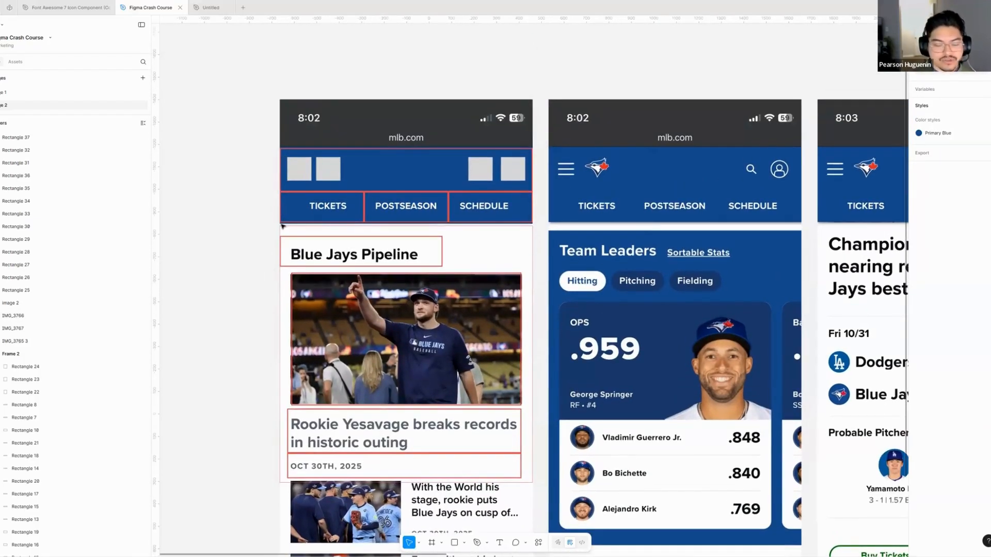
scroll(281, 199, "up", 2)
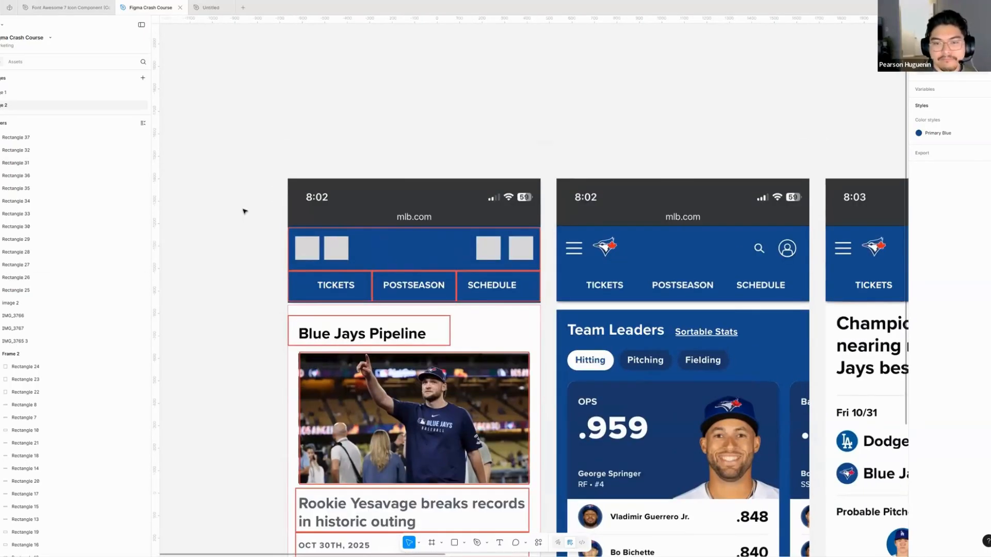
left_click_drag(254, 217, 552, 527)
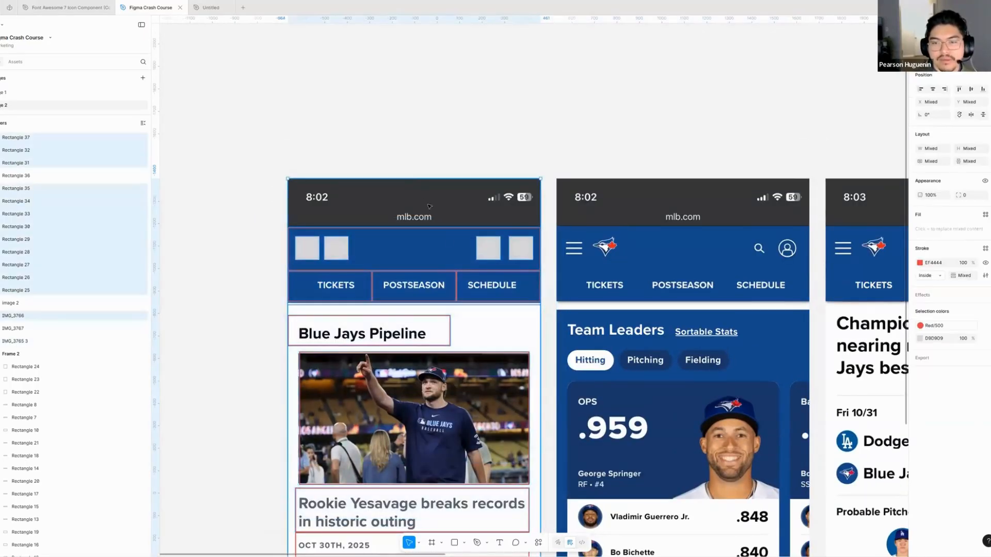
scroll(450, 259, "down", 2)
key("Delete")
scroll(450, 260, "down", 2)
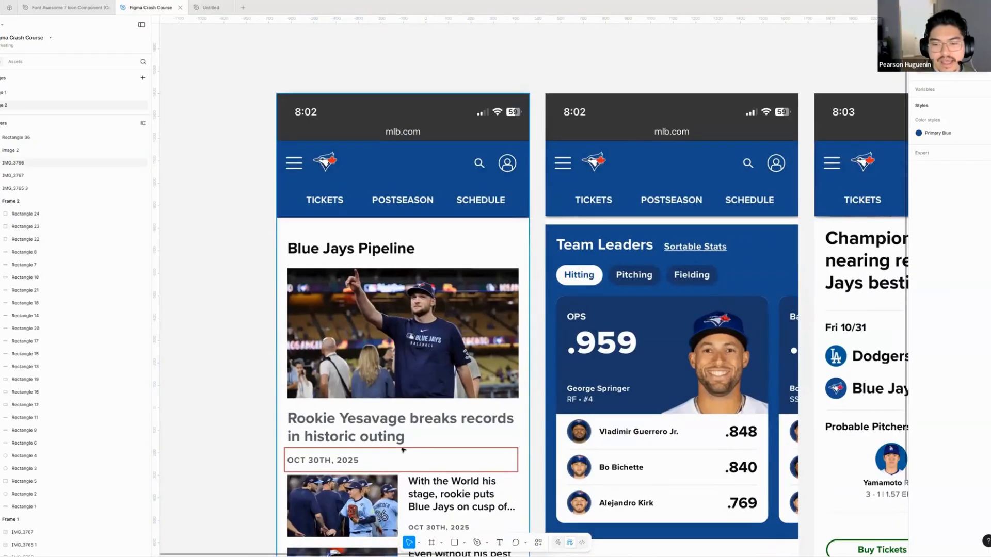
scroll(316, 166, "up", 2)
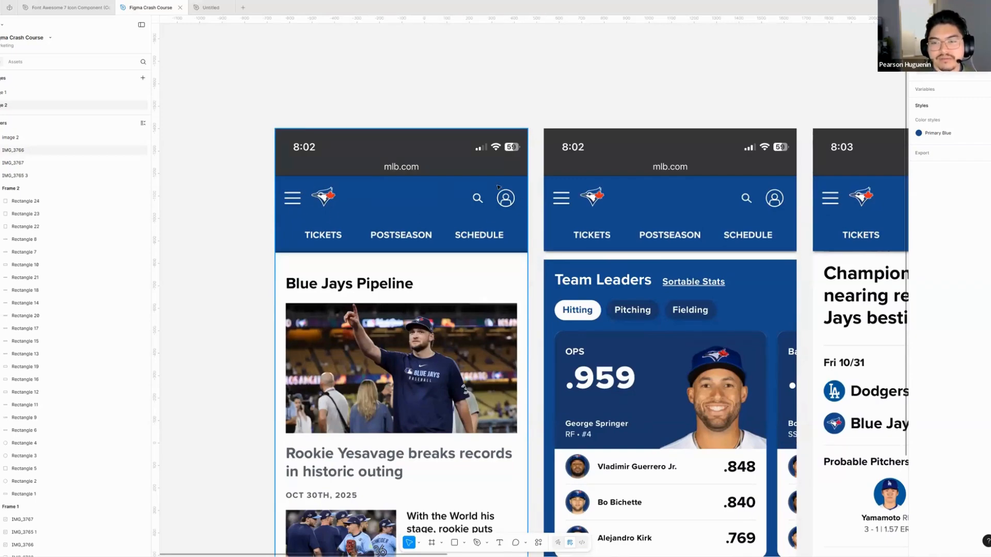
- Examine the component page of the Font Awesome 7 Icon Component file, and return to the Figma Crash Course file
scroll(400, 130, "up", 5)
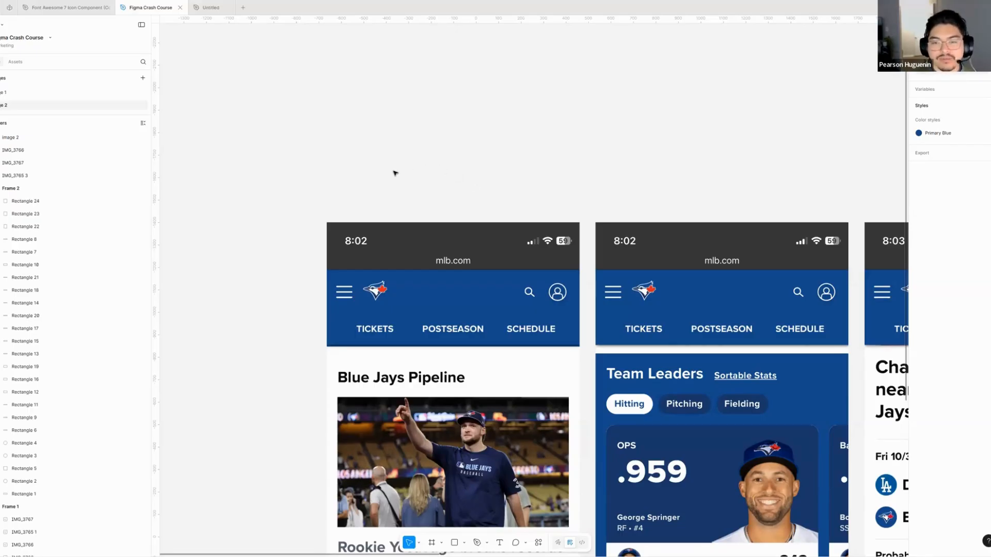
scroll(387, 144, "down", 2)
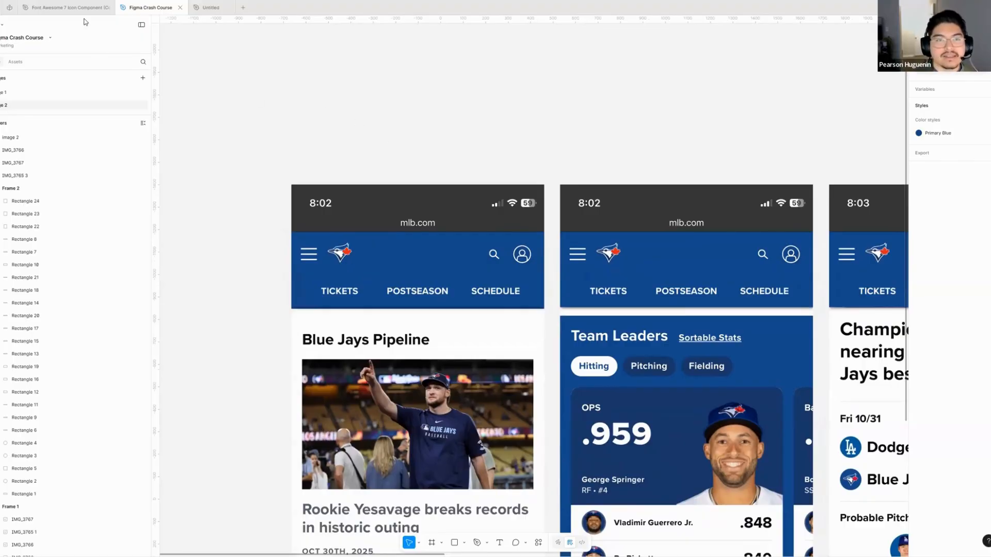
left_click(68, 8)
scroll(483, 269, "right", 3)
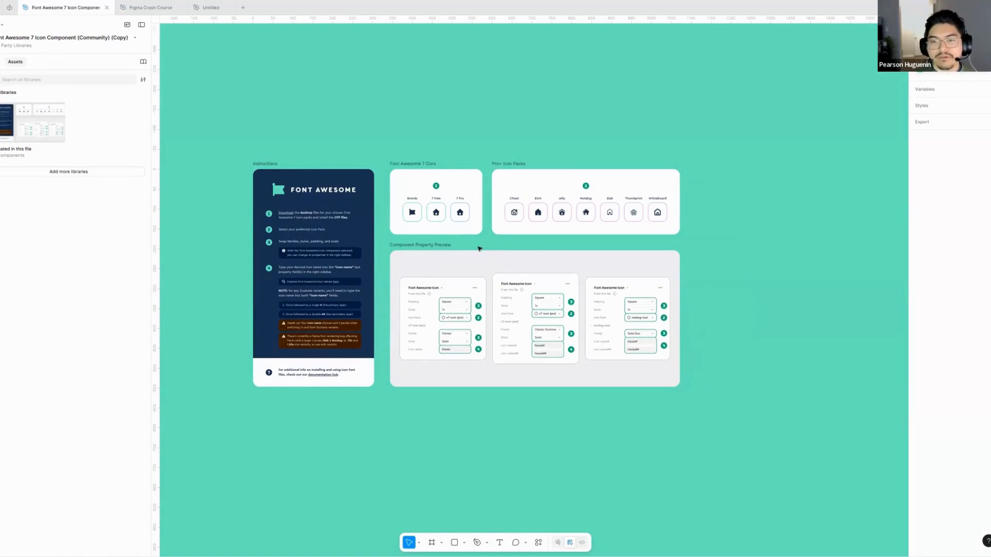
left_click(2, 61)
scroll(454, 256, "up", 2)
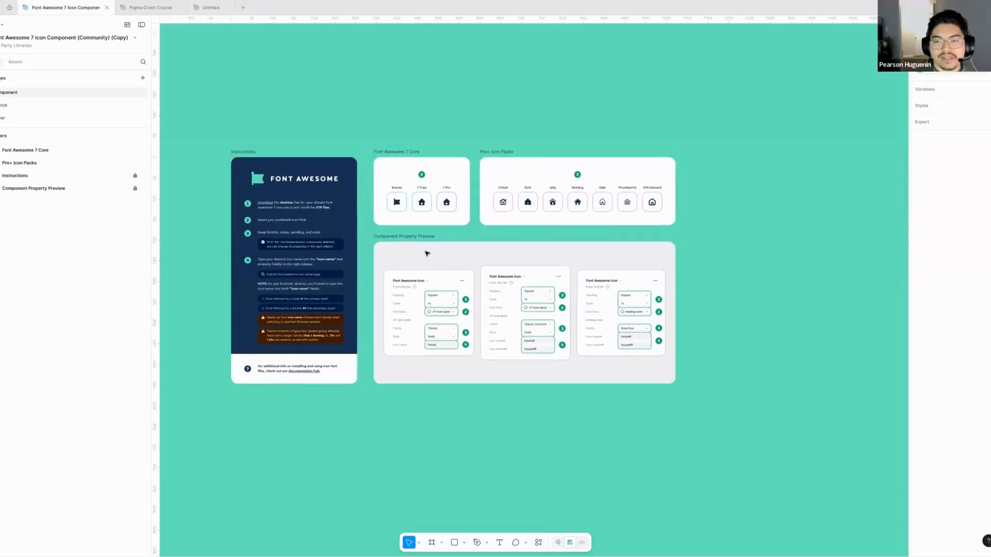
scroll(439, 245, "up", 2)
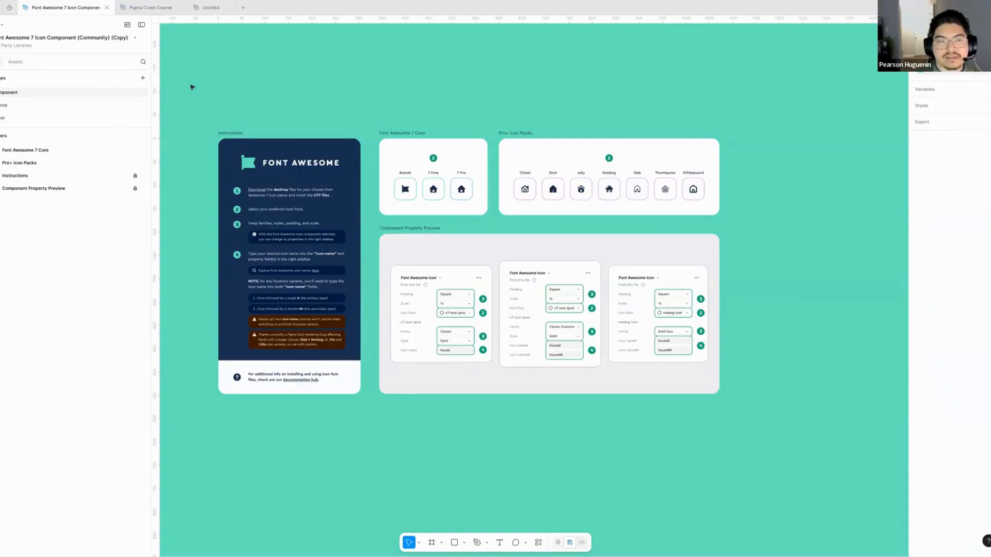
left_click(149, 8)
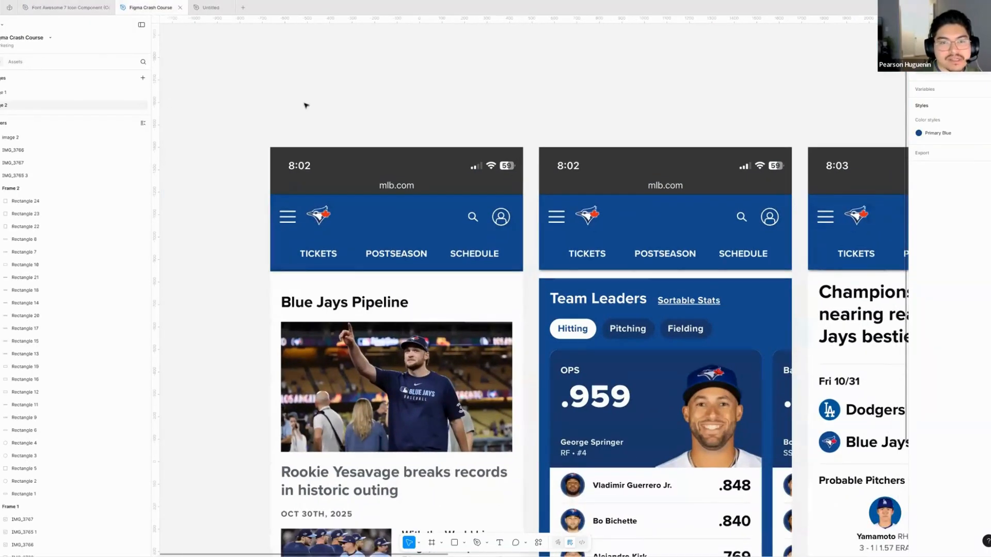
- Try to place a house icon from the FA Core assets above the first screenshot, and undo the placement
left_click_drag(284, 140, 249, 100)
left_click(20, 63)
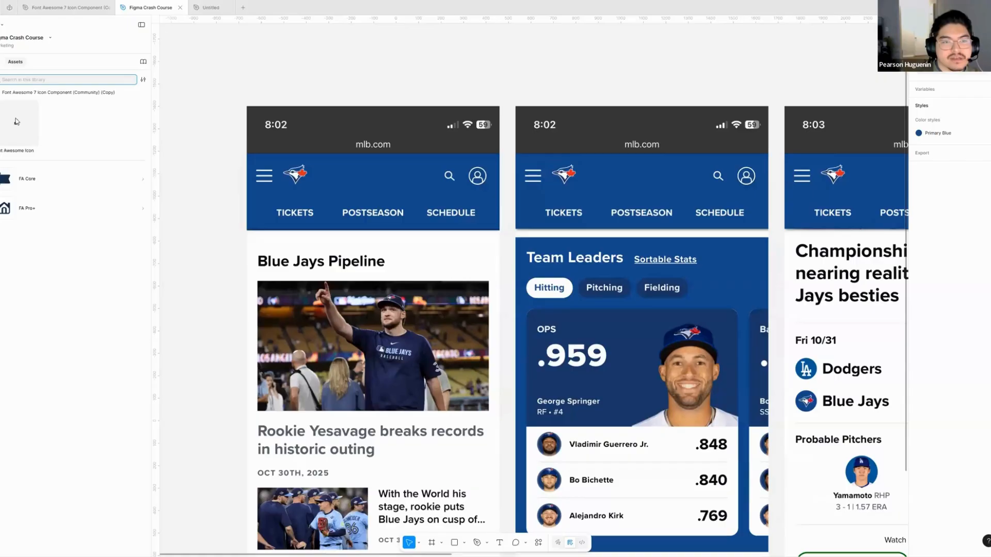
left_click(40, 181)
scroll(118, 123, "right", 3)
left_click_drag(121, 123, 257, 70)
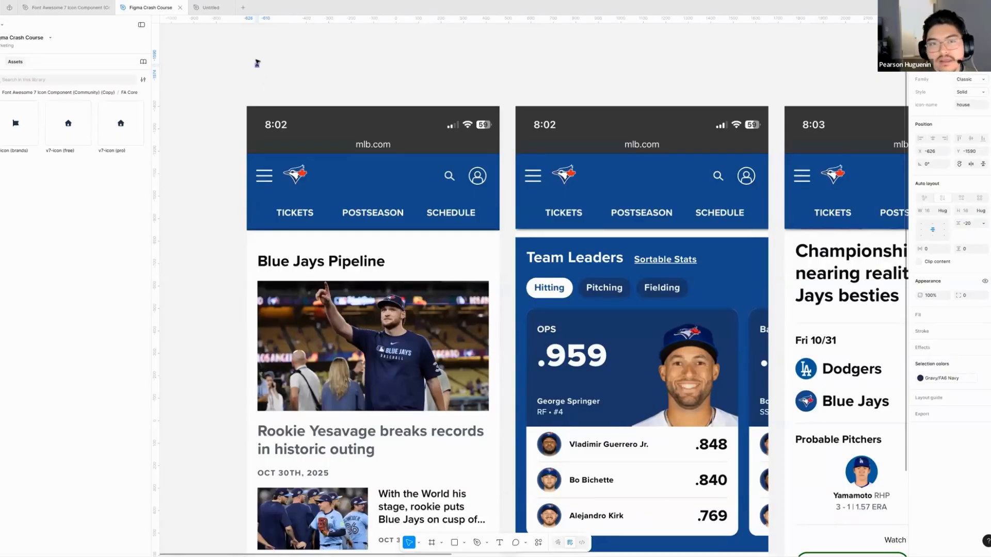
left_click(226, 87)
key("ctrl+z")
key("ctrl+z")
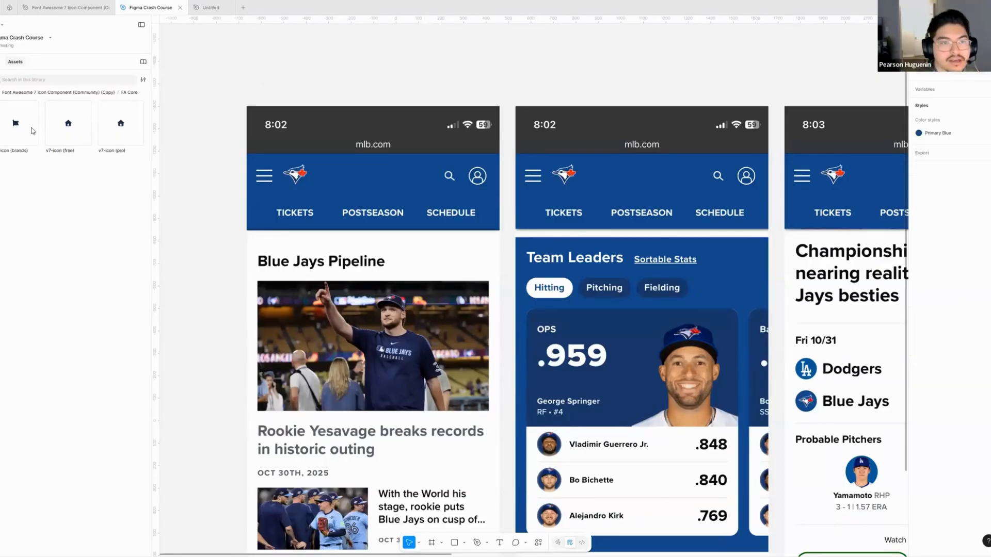
- Place a Font Awesome Icon component from the library assets above the first screenshot and set its scale to 4x
left_click(58, 93)
left_click_drag(23, 124, 265, 71)
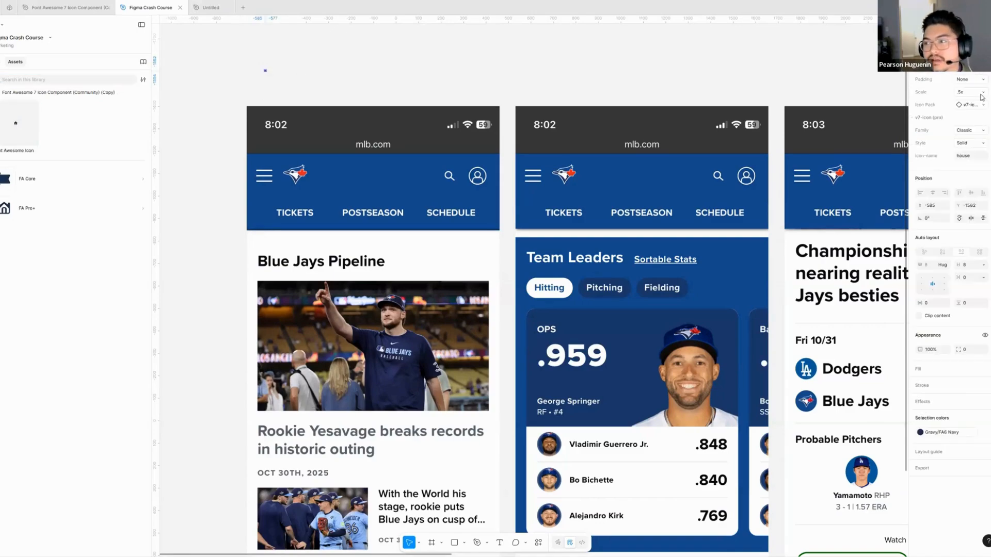
left_click(982, 97)
left_click(977, 164)
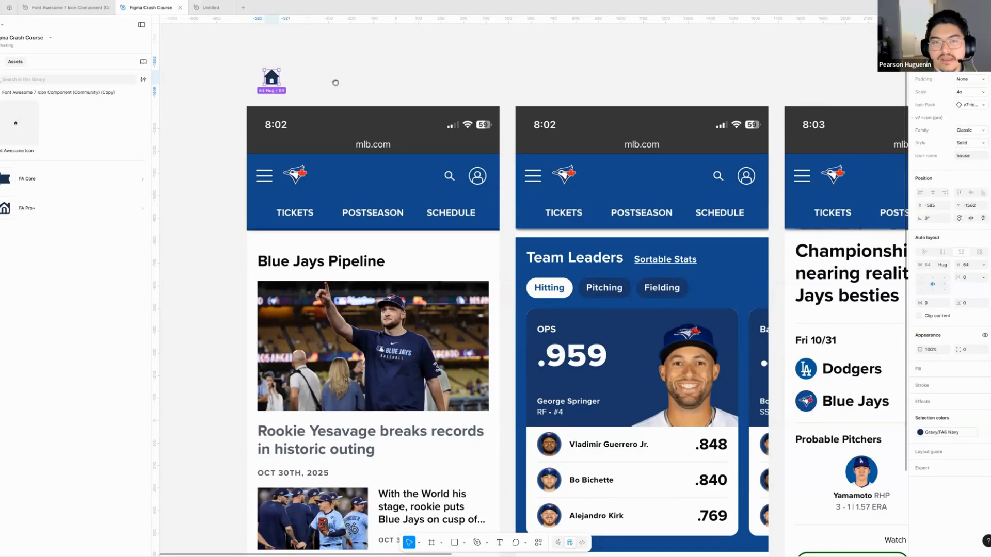
left_click_drag(335, 83, 408, 135)
left_click(404, 133)
left_click_drag(346, 129, 368, 122)
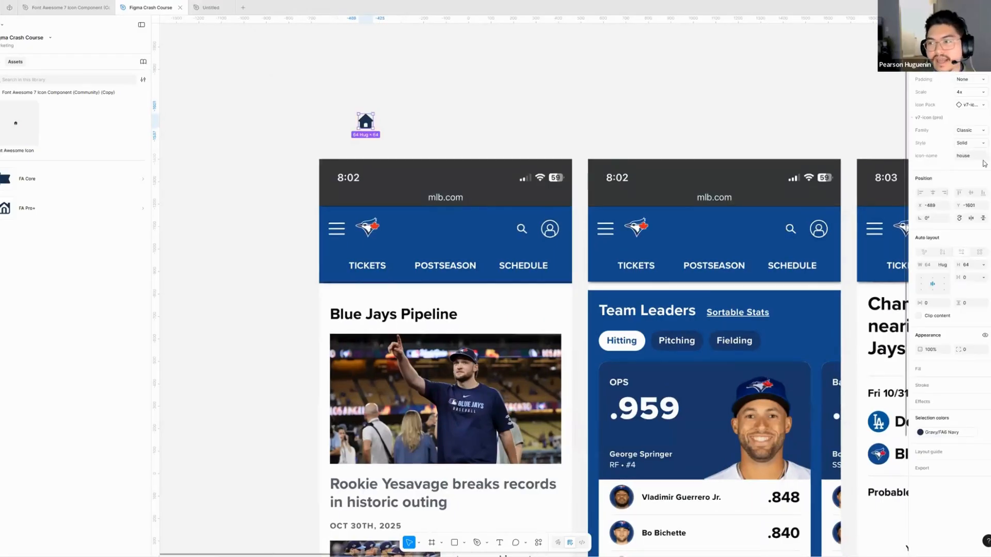
- Set the placed icon's name to magnifying-glass
left_click(980, 156)
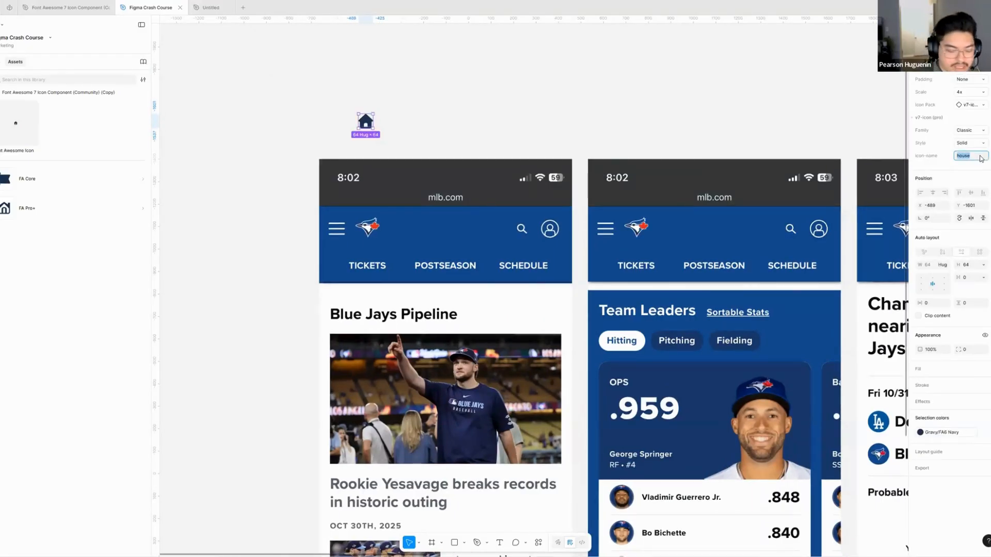
type("magnify")
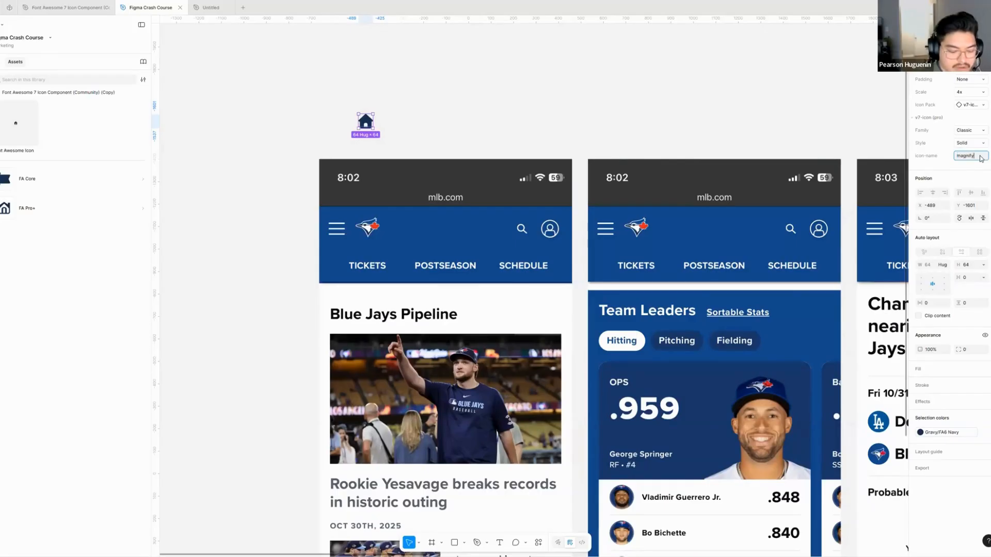
type("ing-glass")
key("Return")
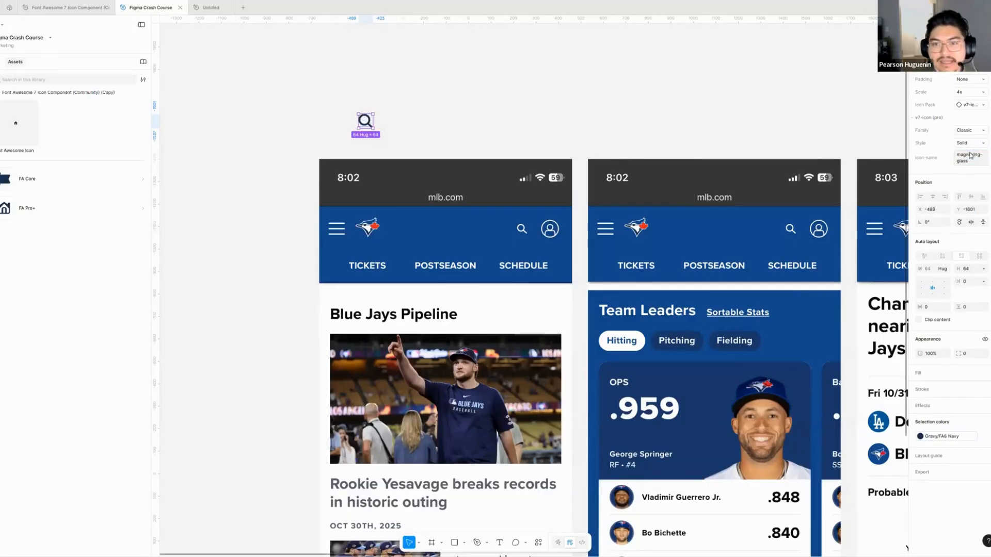
left_click(447, 137)
- Examine the component properties of the magnifying-glass icon, including its icon name, scale, family and style
left_click(367, 122)
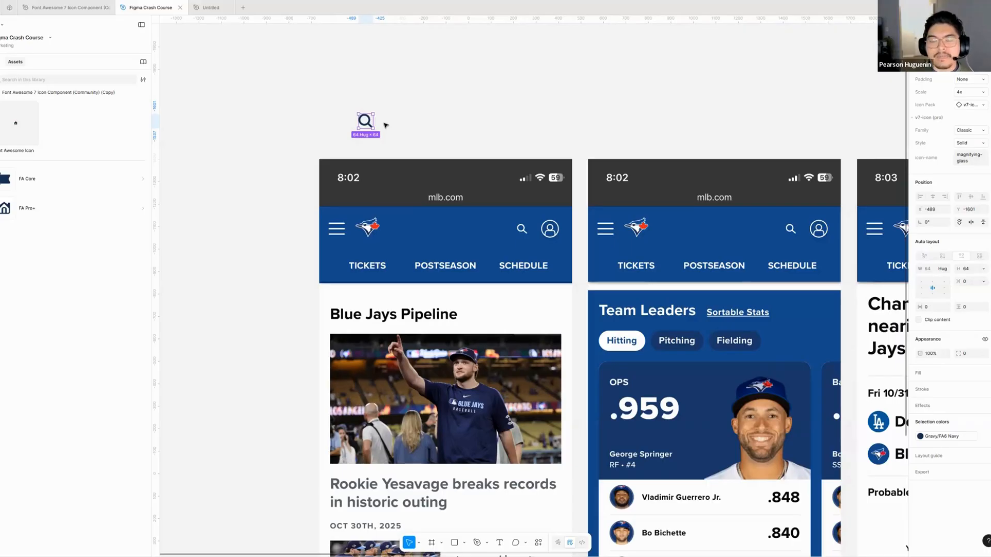
left_click(975, 160)
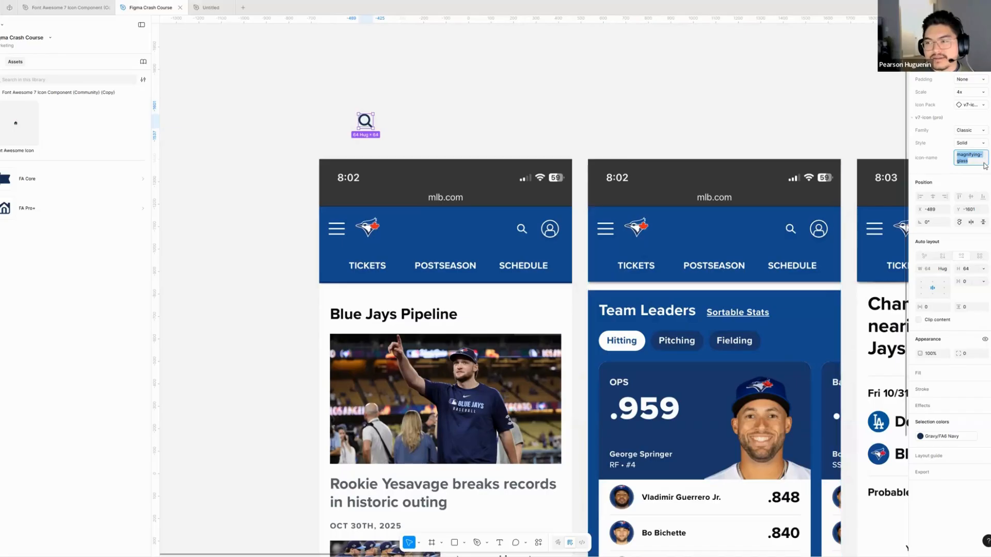
left_click(510, 130)
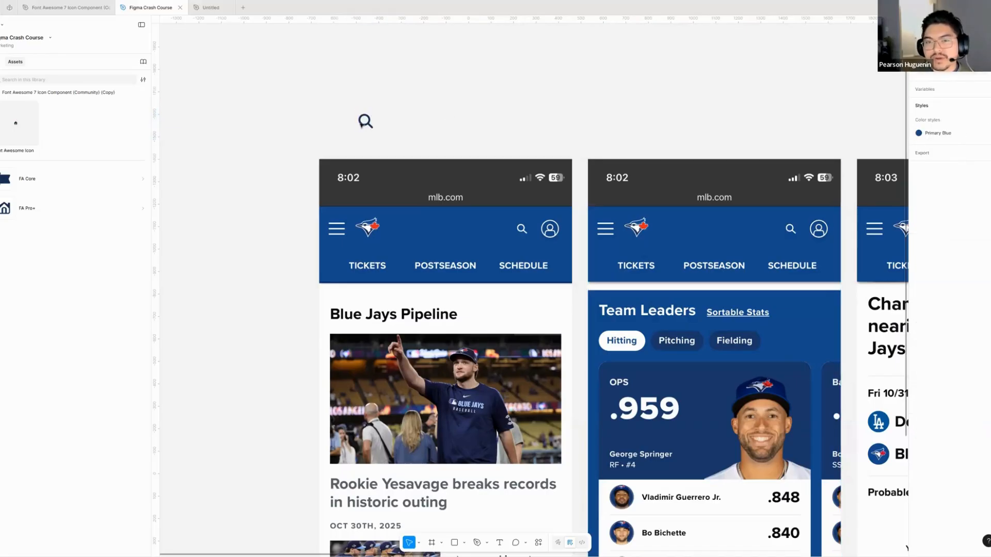
left_click(361, 124)
scroll(444, 92, "right", 2)
scroll(444, 91, "down", 2)
scroll(436, 93, "right", 2)
scroll(436, 93, "down", 1)
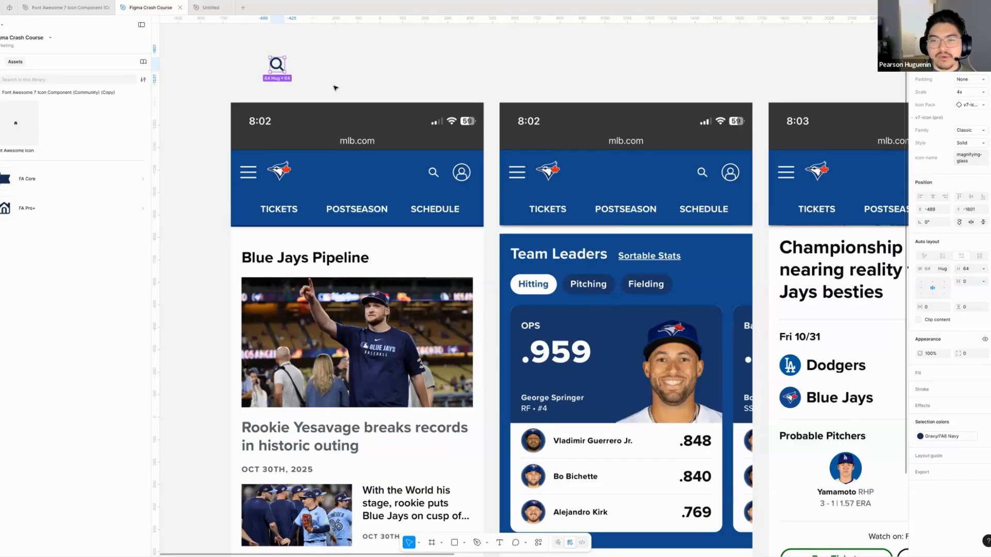
left_click(377, 78)
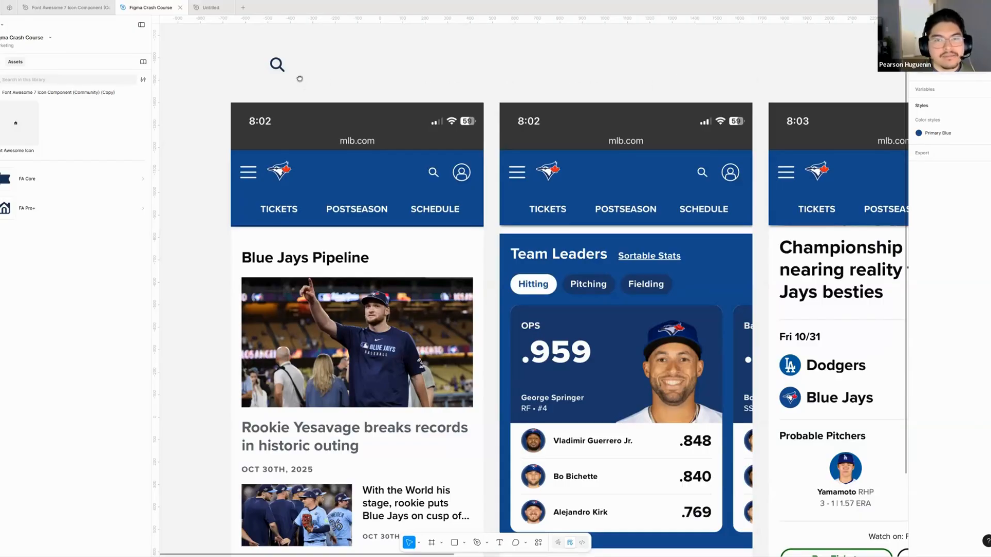
scroll(298, 77, "down", 1)
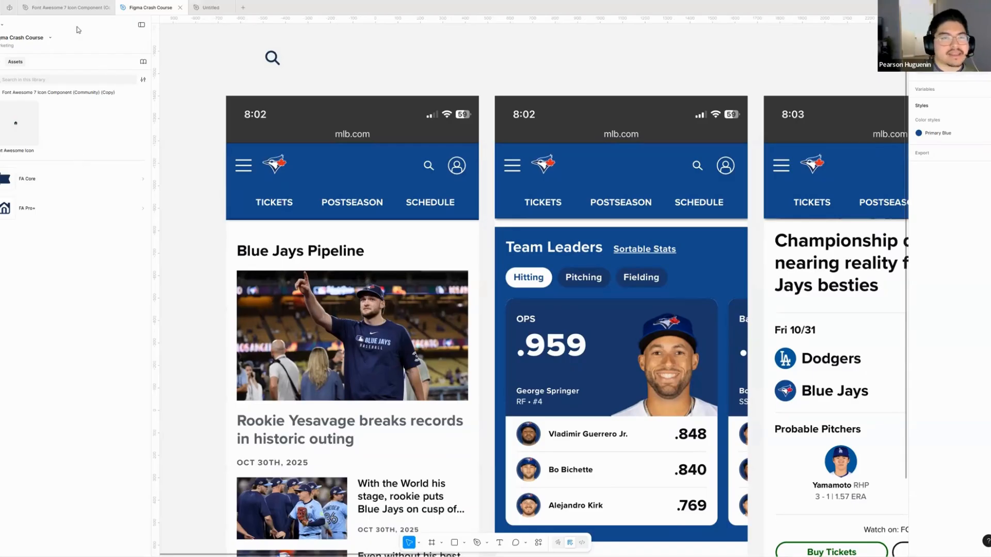
- Switch to the Font Awesome 7 Icon Component file
mouse_move(71, 9)
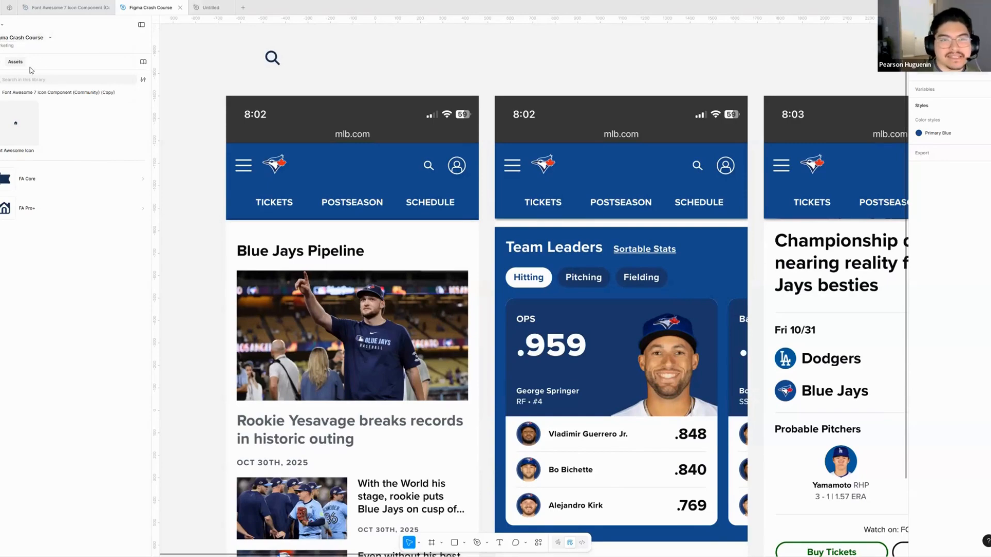
left_click(75, 10)
left_click(145, 12)
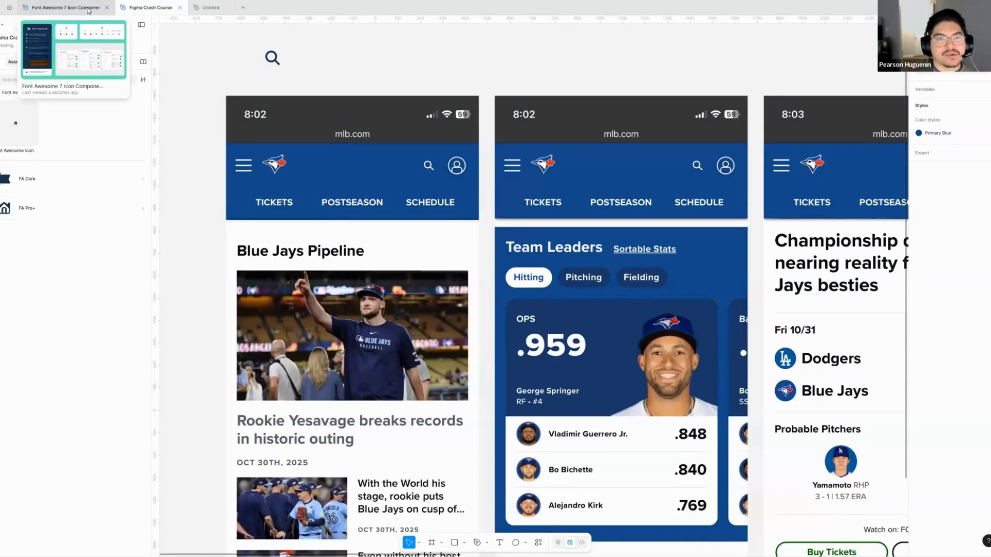
left_click(66, 7)
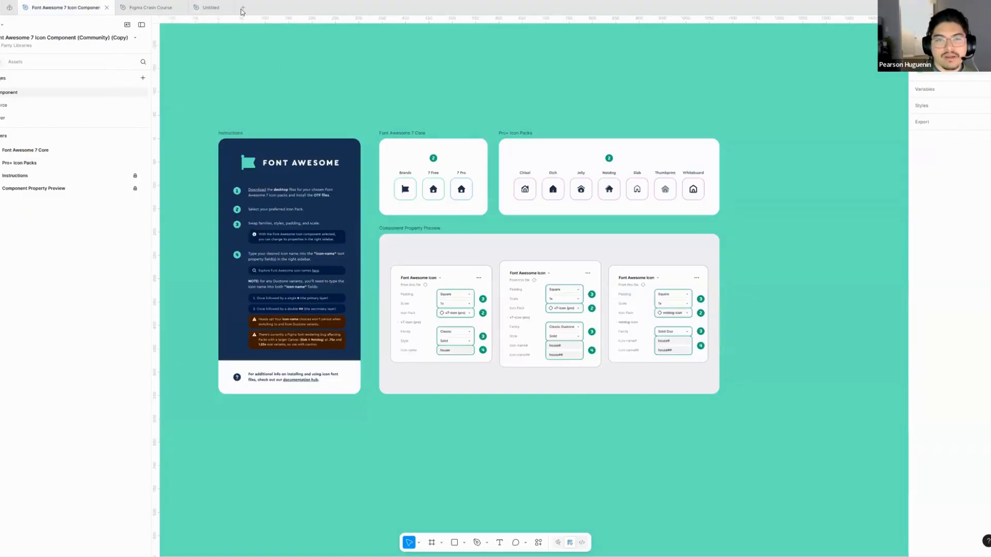
- Search the Figma Community for "font awesome" and look through the icon resources
left_click(243, 9)
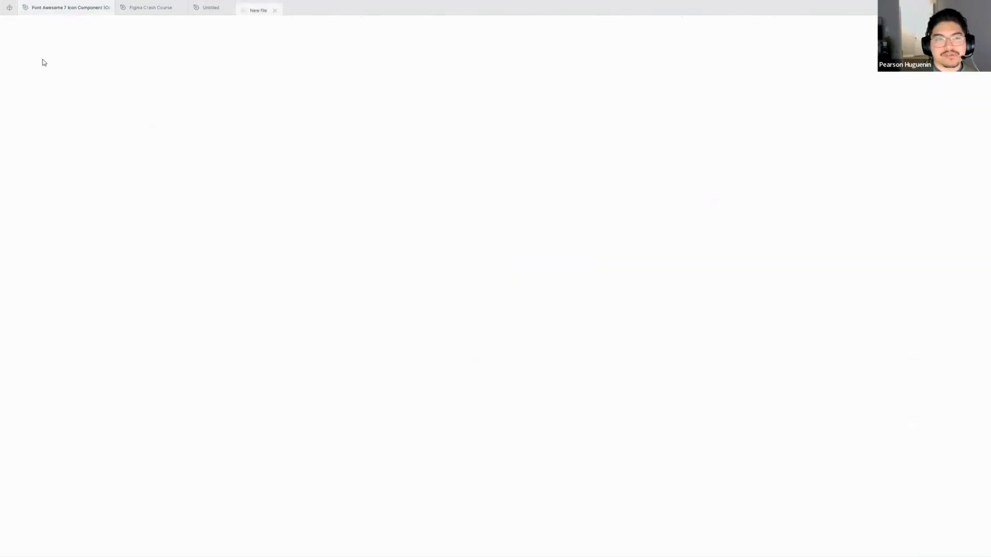
left_click(9, 8)
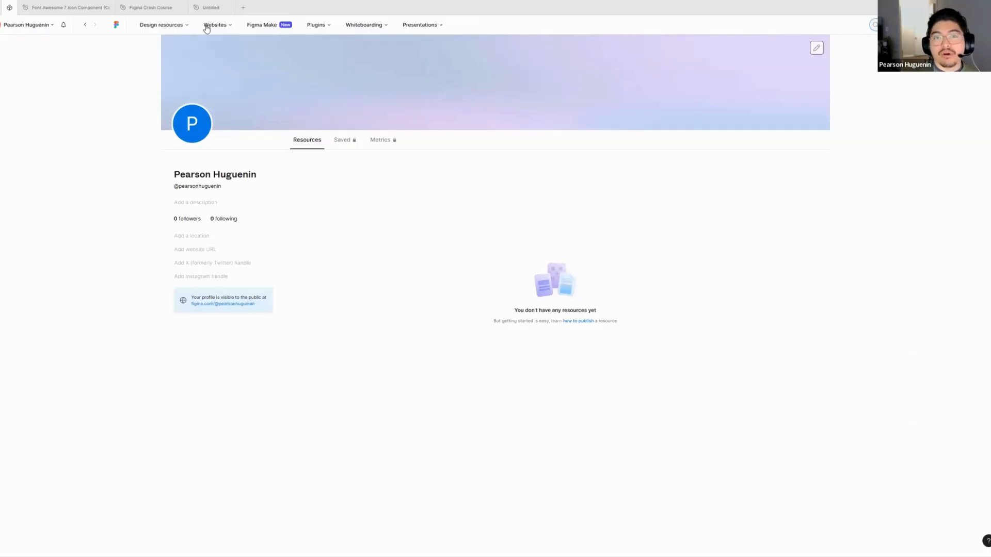
mouse_move(176, 29)
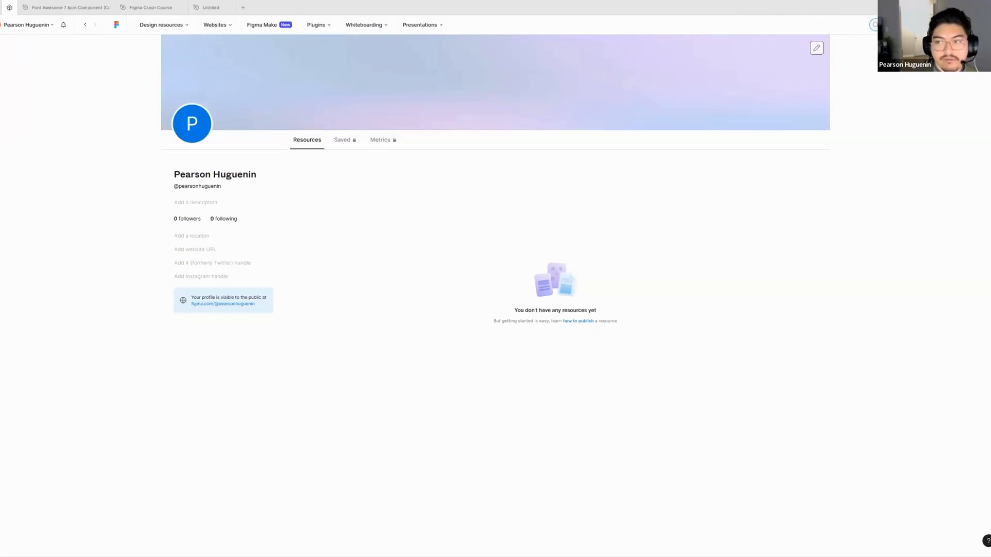
key("Return")
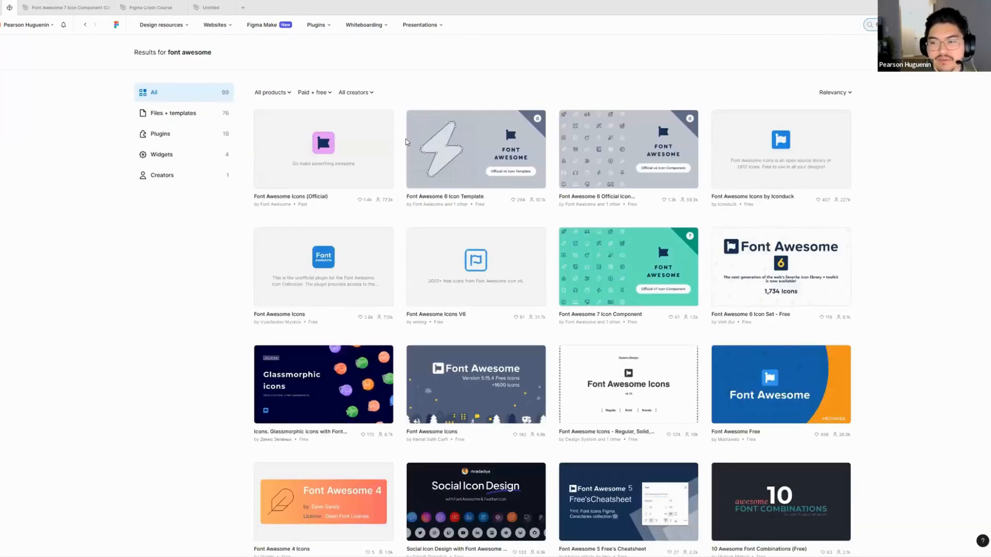
scroll(650, 268, "down", 1)
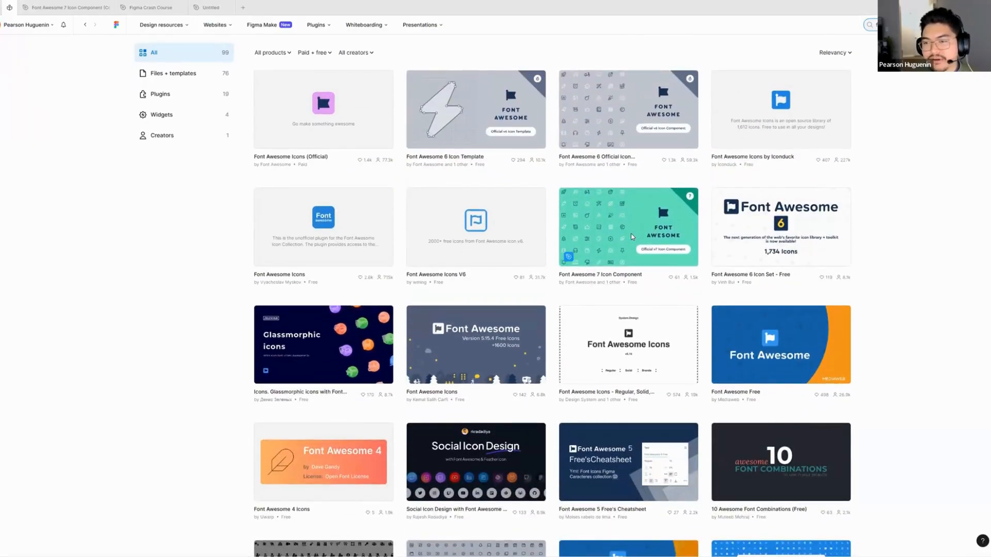
scroll(646, 248, "up", 1)
mouse_move(586, 316)
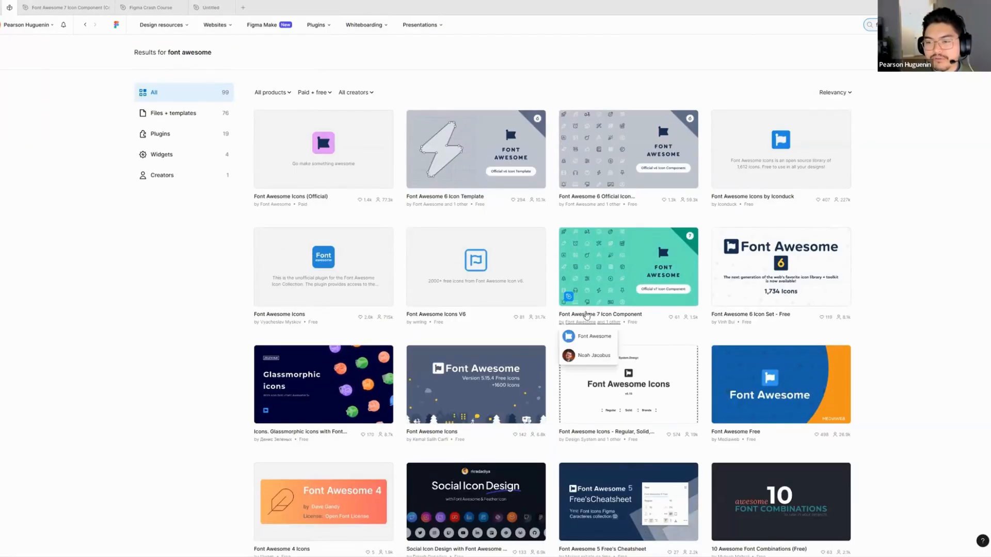
- View the Community page of Font Awesome 7 Icon Component, and return to the Figma Crash Course file
left_click(617, 271)
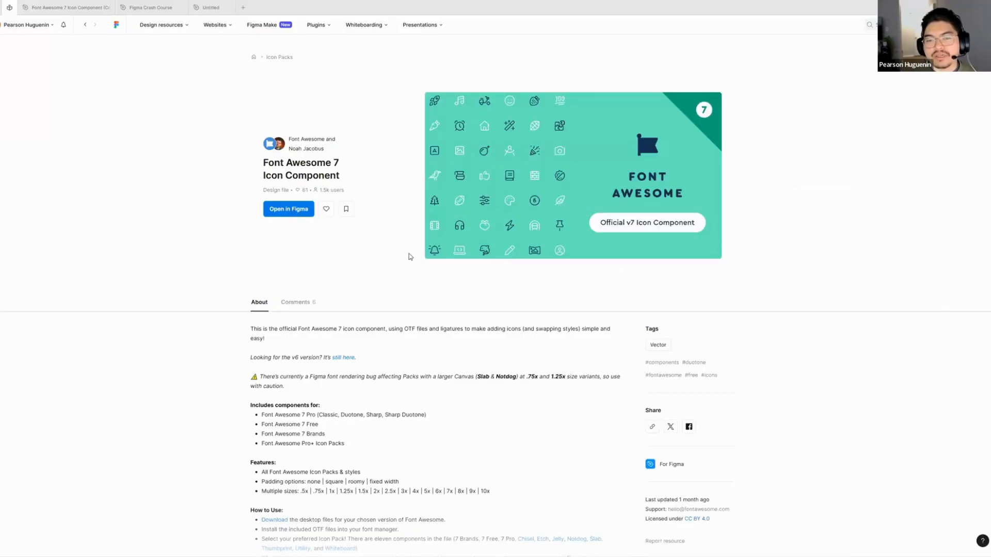
scroll(411, 261, "down", 1)
scroll(404, 259, "up", 1)
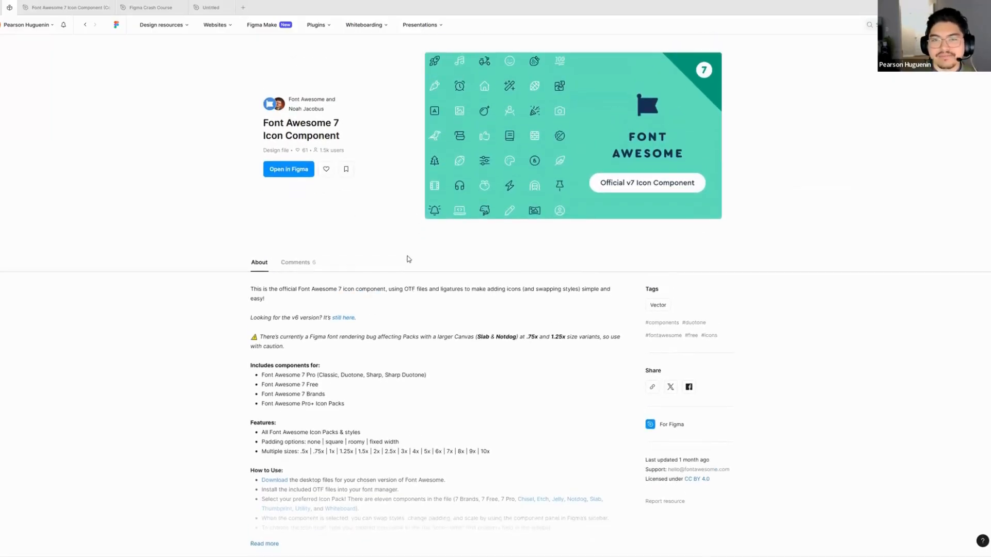
left_click(150, 7)
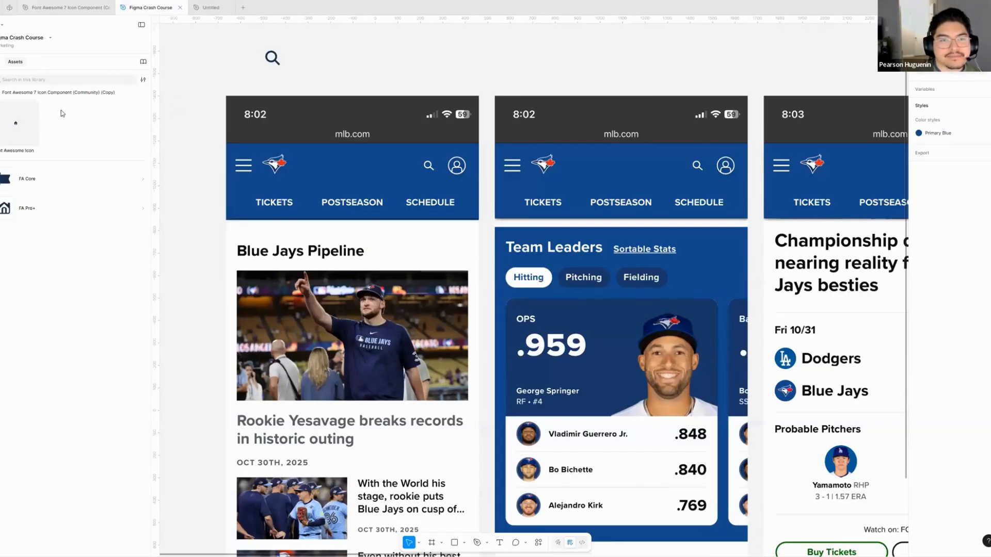
- Delete the magnifying-glass icon placed above the screenshots
scroll(268, 98, "up", 1)
scroll(320, 191, "up", 2)
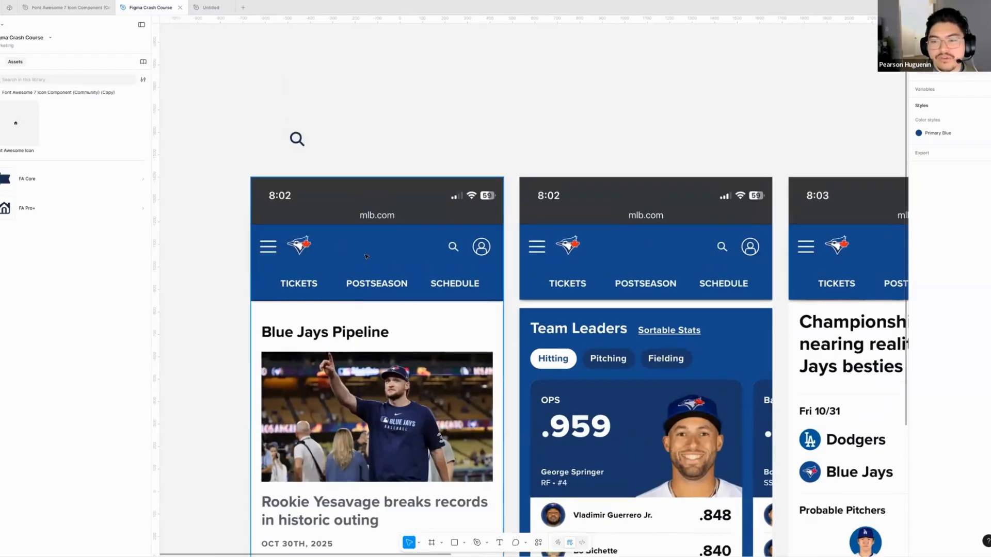
scroll(392, 128, "up", 1)
scroll(392, 128, "left", 2)
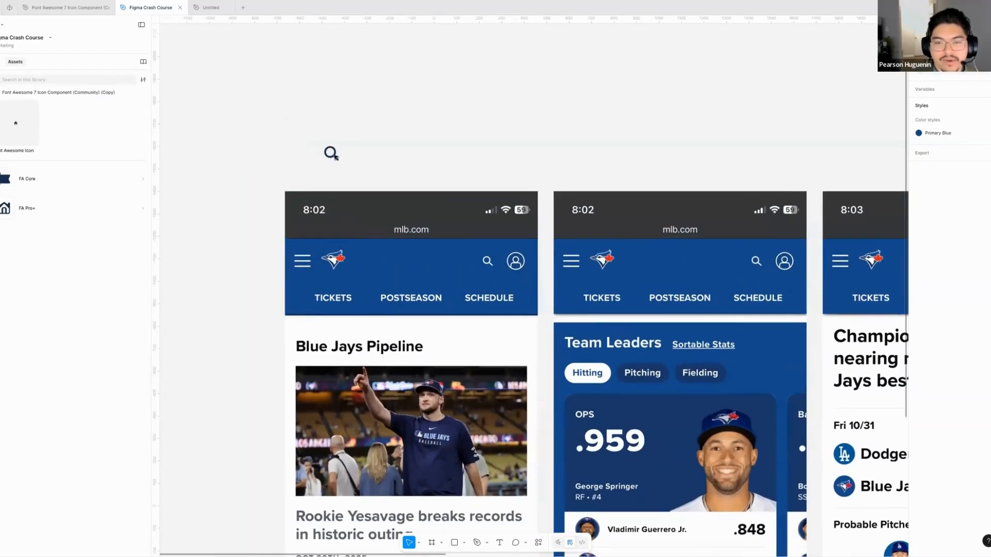
left_click(331, 153)
scroll(370, 152, "down", 2)
scroll(369, 153, "right", 3)
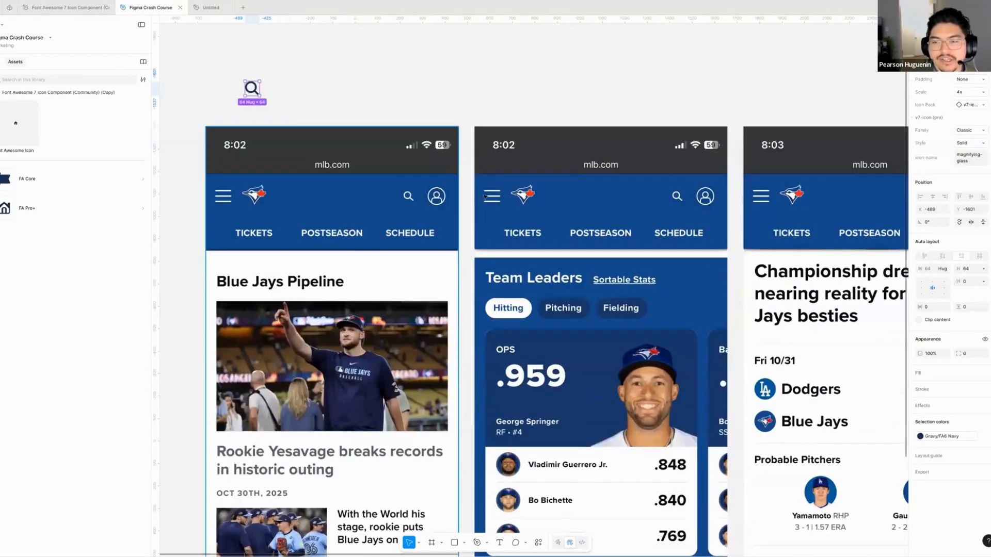
scroll(370, 153, "down", 4)
scroll(408, 159, "right", 3)
left_click_drag(226, 117, 376, 95)
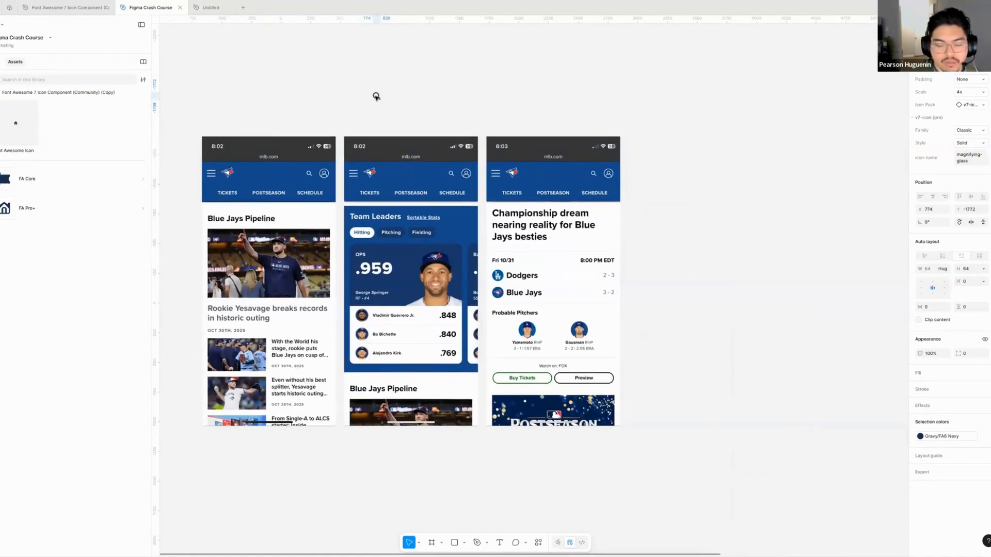
key("Delete")
- Examine the grey wireframe frame and compare it with the full-colour Blue Jays mockup frame beside it
scroll(359, 146, "right", 6)
scroll(358, 146, "right", 2)
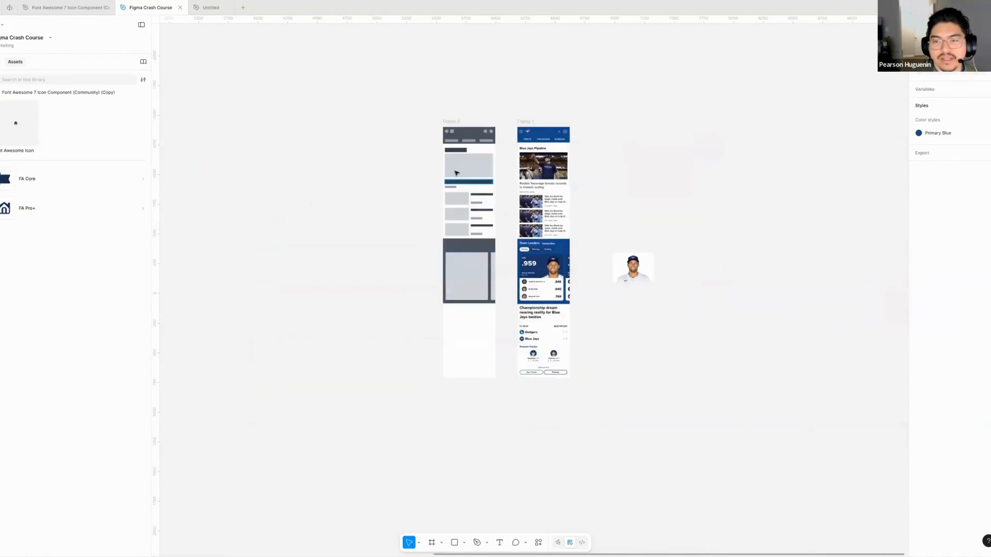
scroll(456, 174, "up", 5)
scroll(439, 175, "up", 1)
scroll(449, 172, "right", 1)
scroll(462, 168, "left", 1)
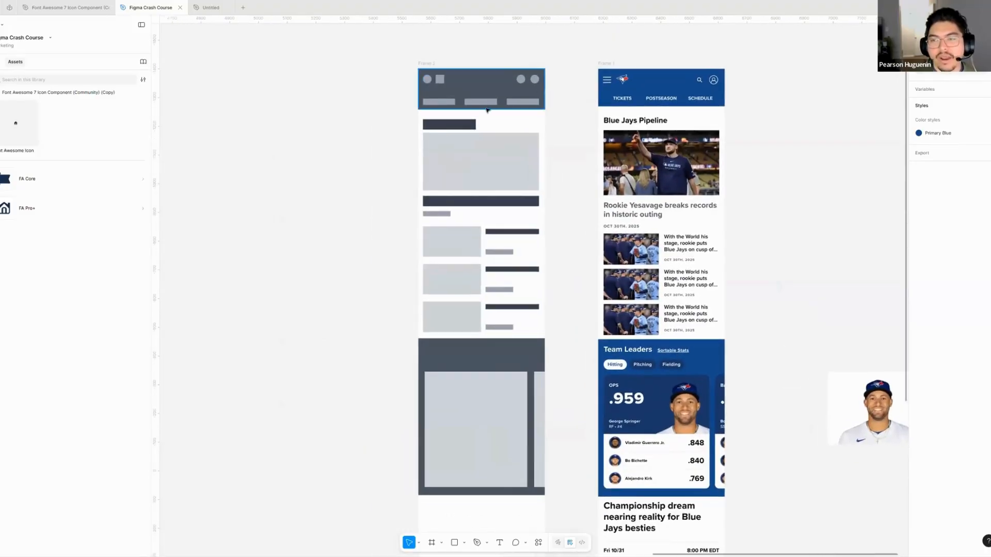
scroll(488, 110, "right", 2)
scroll(487, 110, "up", 1)
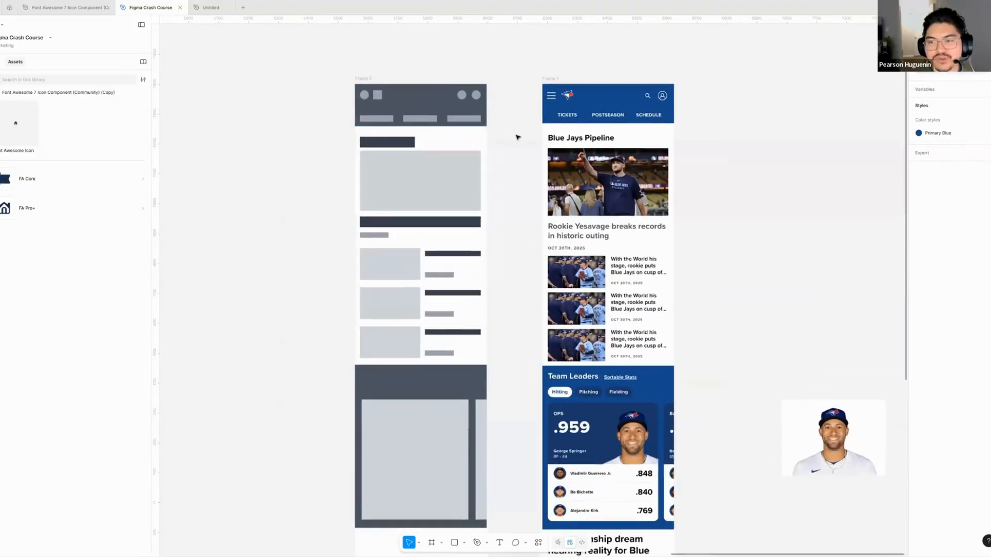
scroll(469, 126, "up", 1)
scroll(454, 124, "right", 1)
mouse_move(458, 130)
left_mouse_down()
mouse_move(520, 150)
mouse_move(470, 139)
left_mouse_up()
scroll(482, 145, "left", 2)
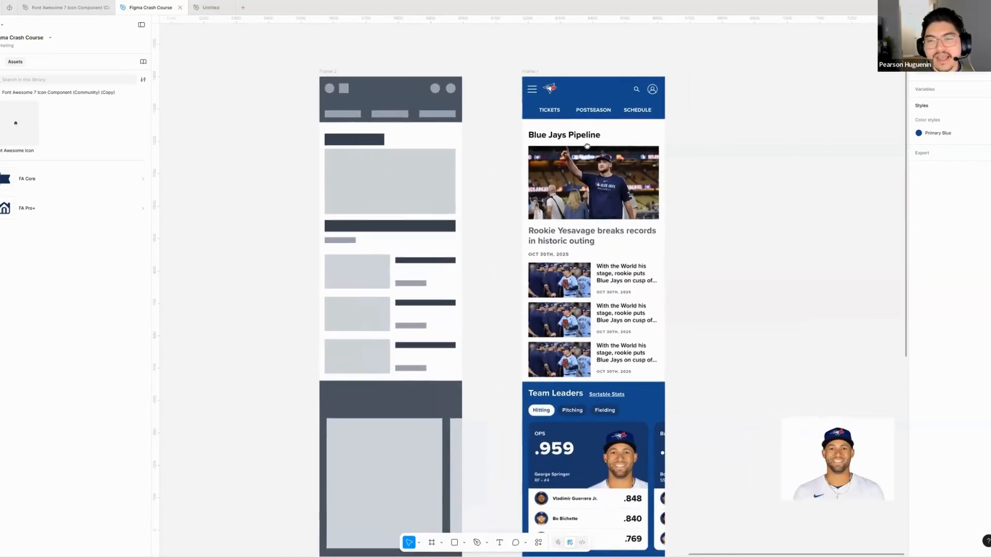
- Move the grey wireframe frame farther away from the Blue Jays mockup, to about X 4894, keeping Y at -1400
left_click_drag(405, 68, 254, 81)
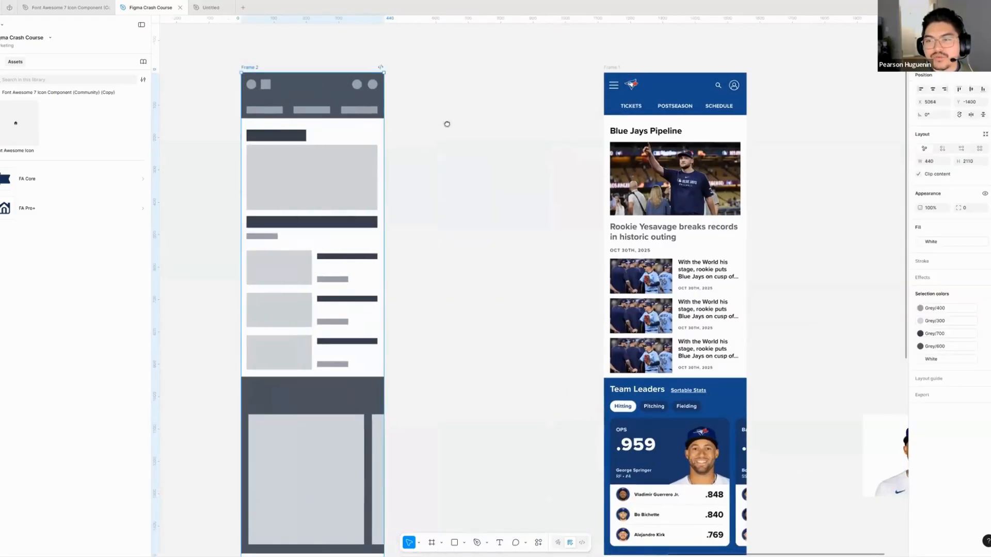
left_click(423, 126)
scroll(402, 127, "right", 2)
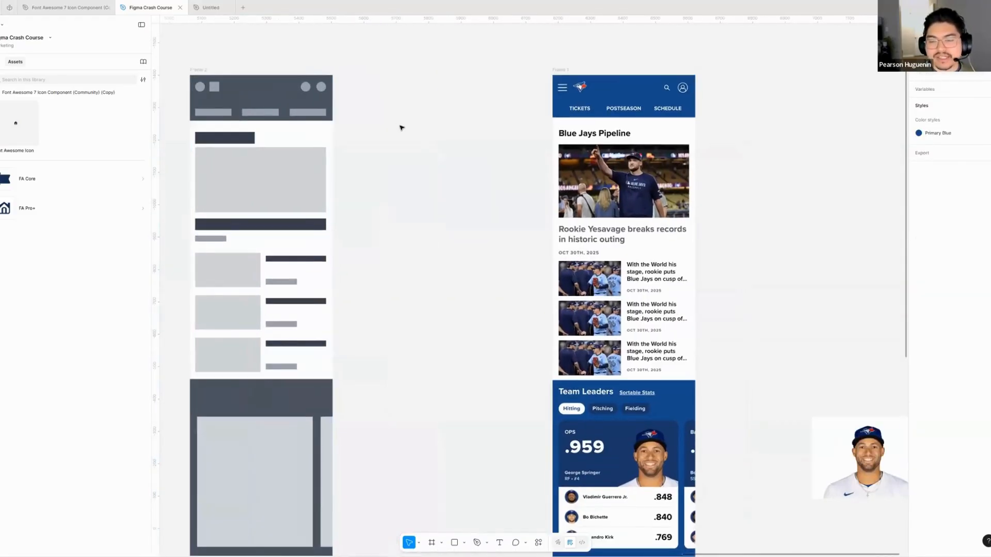
scroll(394, 118, "left", 1)
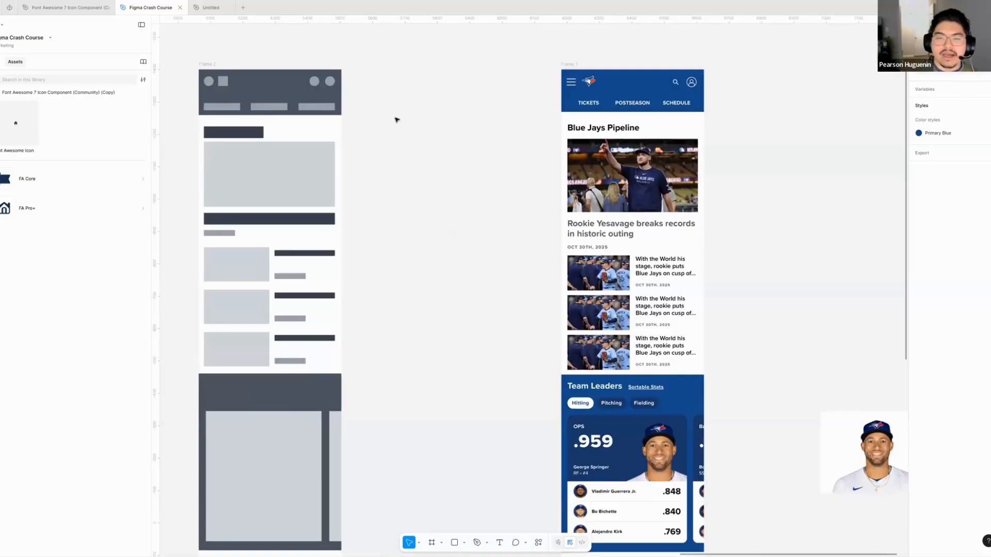
scroll(478, 157, "left", 5)
scroll(478, 157, "up", 2)
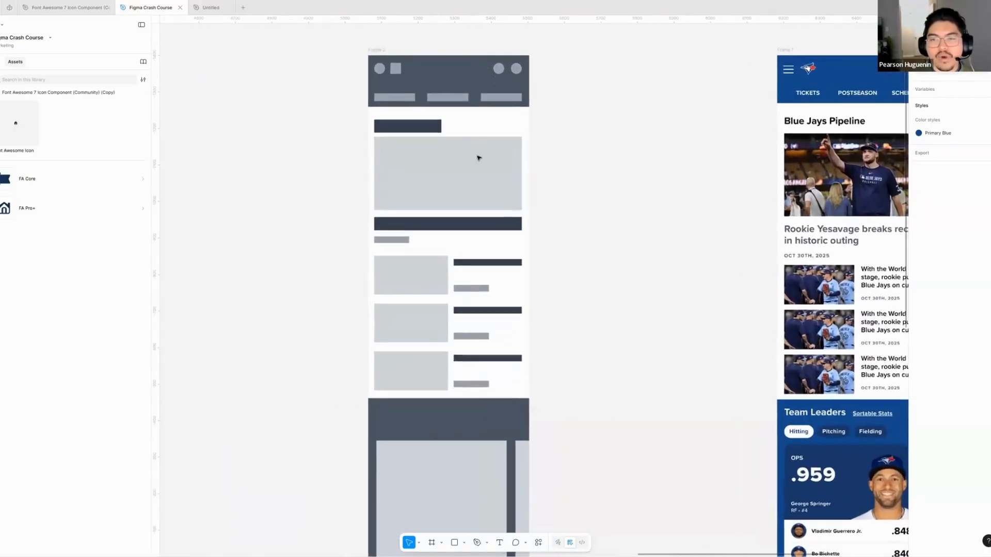
scroll(477, 157, "up", 2)
scroll(473, 173, "left", 2)
left_click_drag(434, 71, 355, 70)
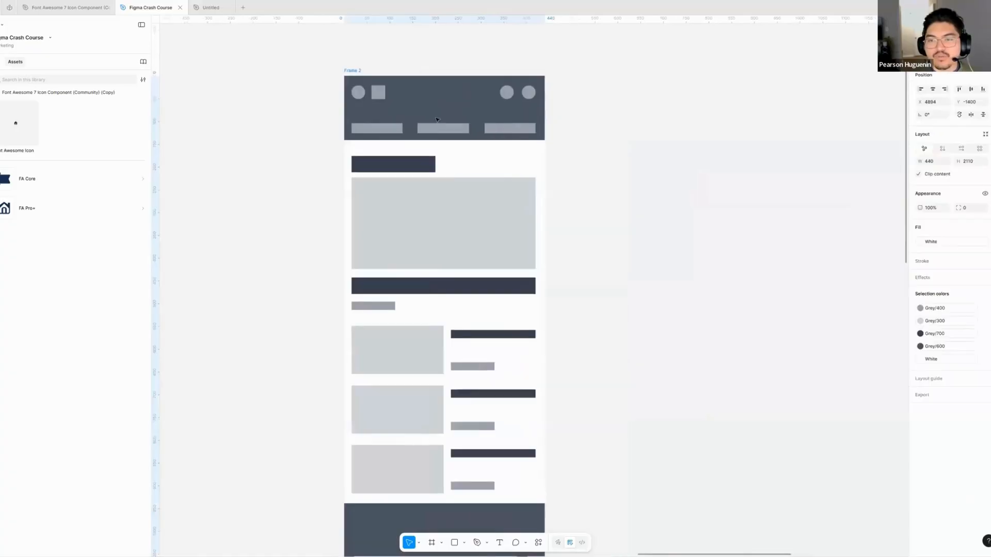
scroll(562, 171, "right", 1)
left_click(563, 169)
- Examine the grey wireframe's header, article blocks and dark card section from top to bottom
scroll(571, 163, "down", 2)
scroll(597, 168, "left", 1)
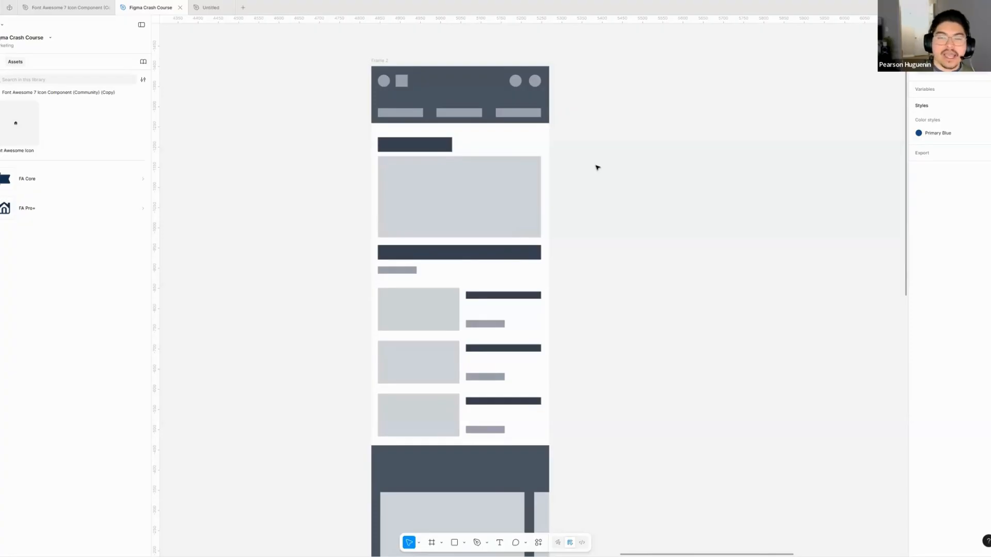
scroll(607, 168, "down", 2)
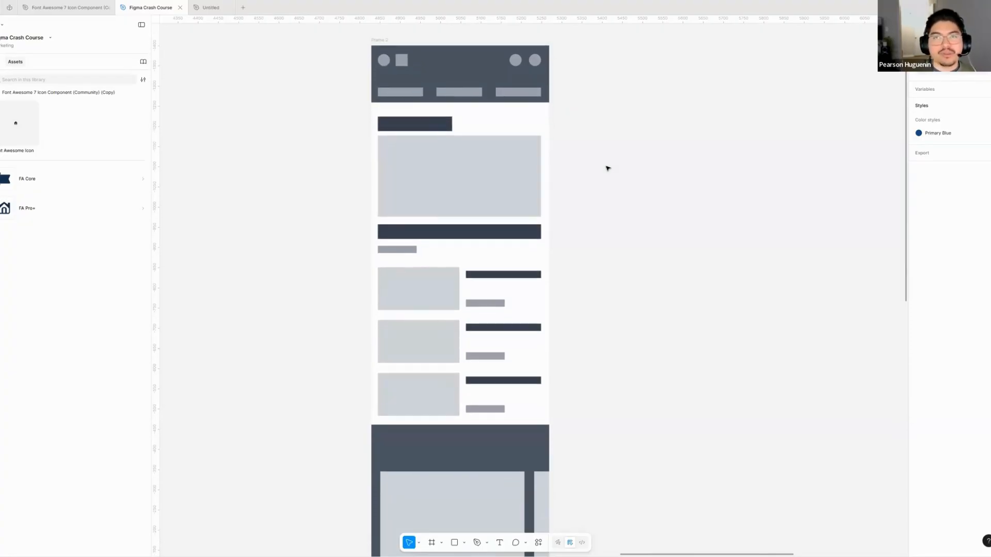
scroll(606, 179, "up", 1)
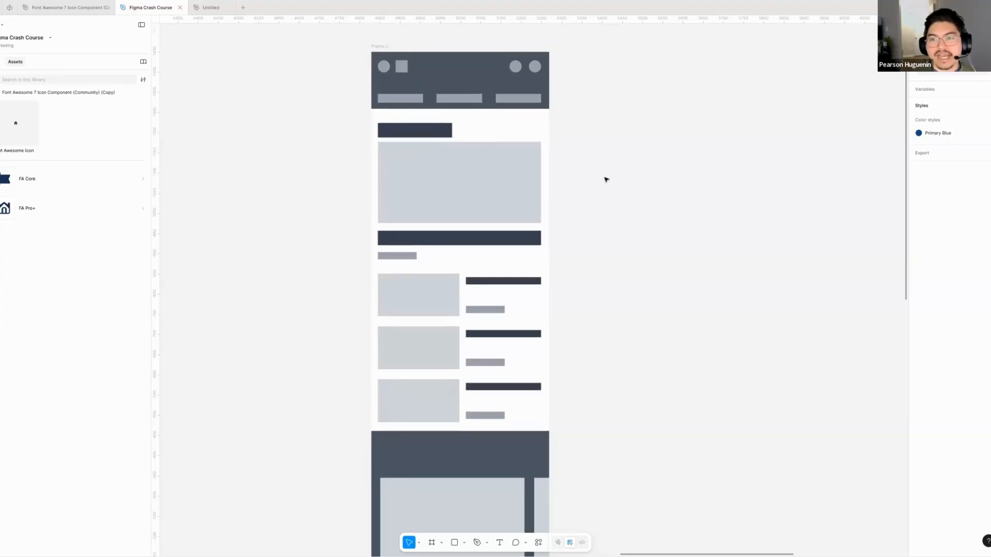
scroll(605, 181, "up", 1)
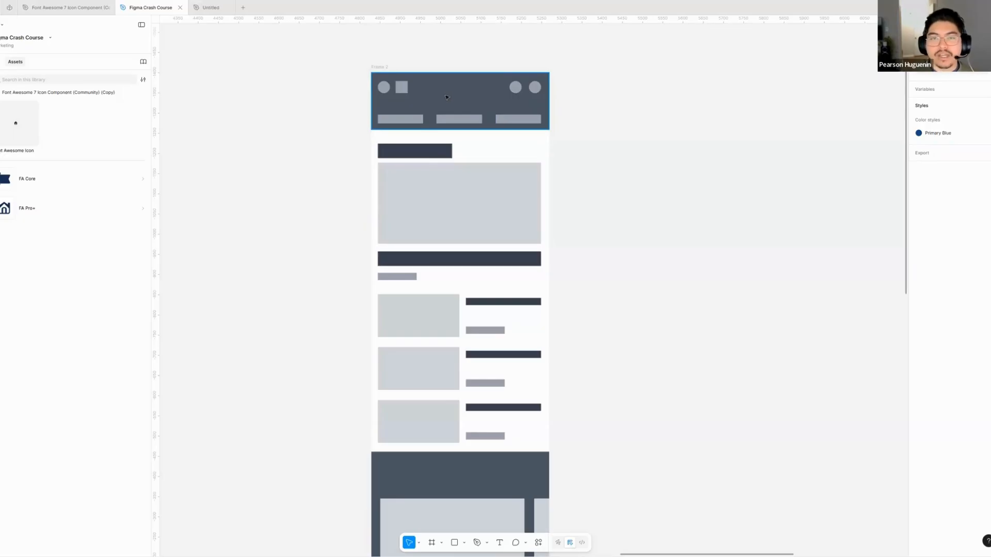
scroll(449, 106, "up", 1)
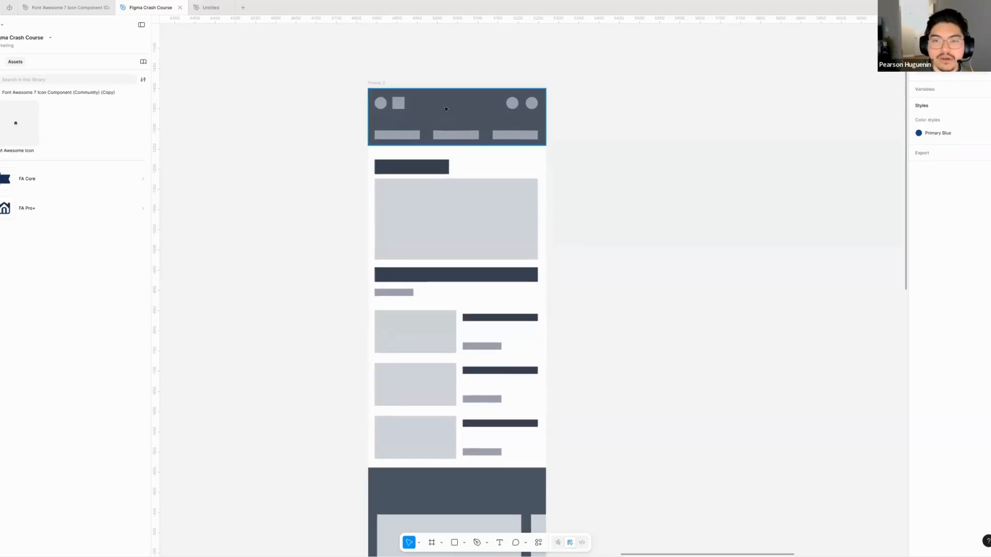
scroll(449, 106, "up", 3)
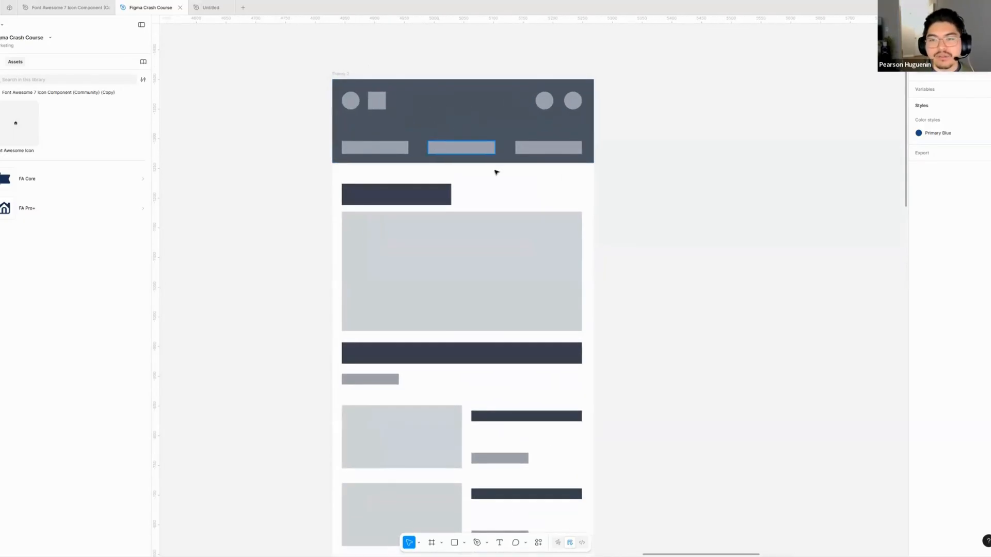
scroll(499, 210, "down", 3)
scroll(487, 128, "down", 1)
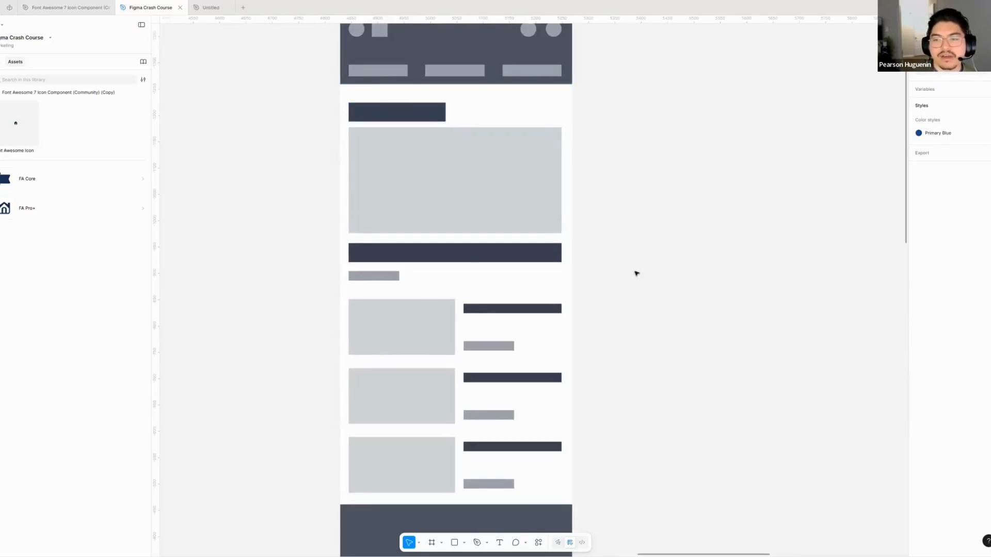
scroll(637, 274, "down", 4)
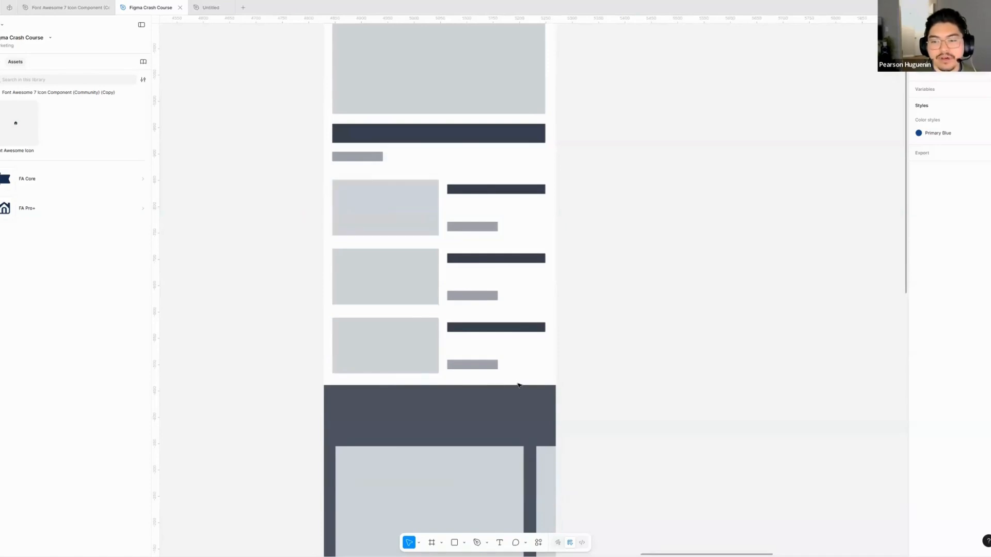
scroll(518, 240, "down", 7)
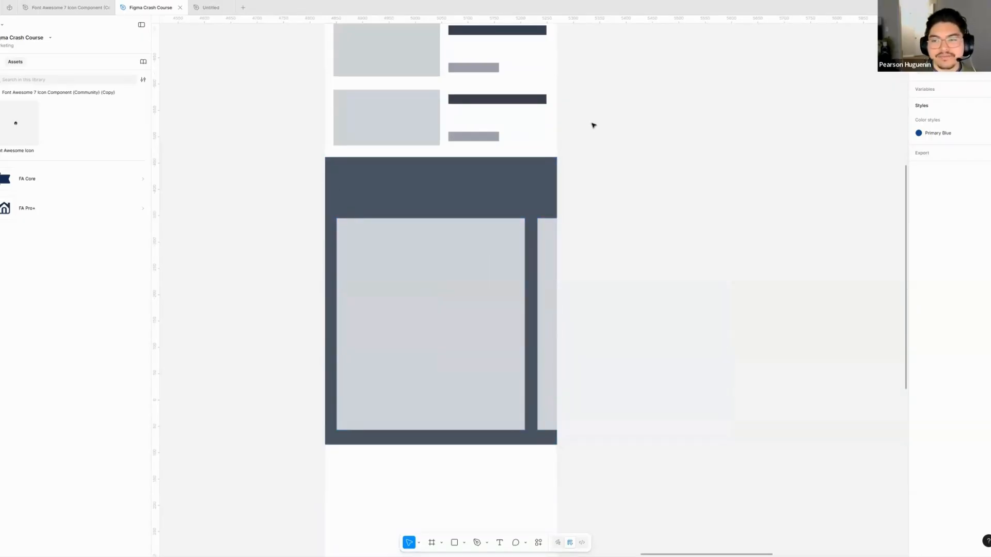
scroll(588, 221, "up", 3)
scroll(580, 221, "down", 3)
scroll(581, 220, "up", 5)
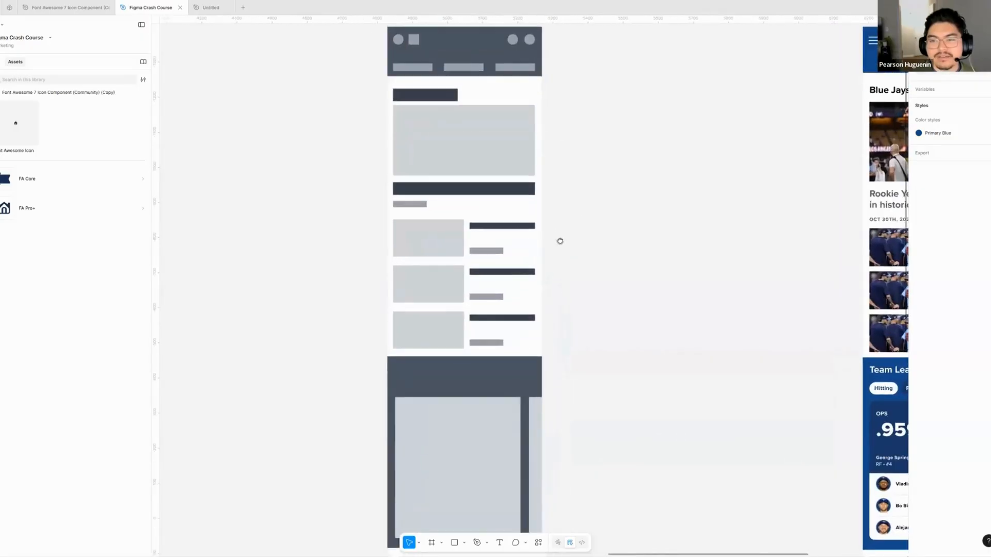
scroll(575, 260, "down", 1)
scroll(576, 259, "right", 1)
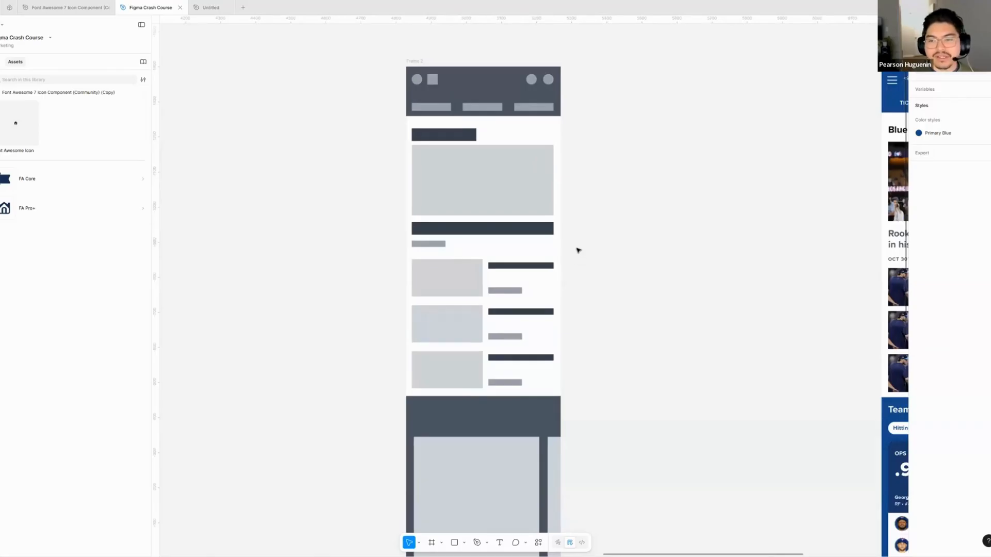
scroll(578, 251, "right", 2)
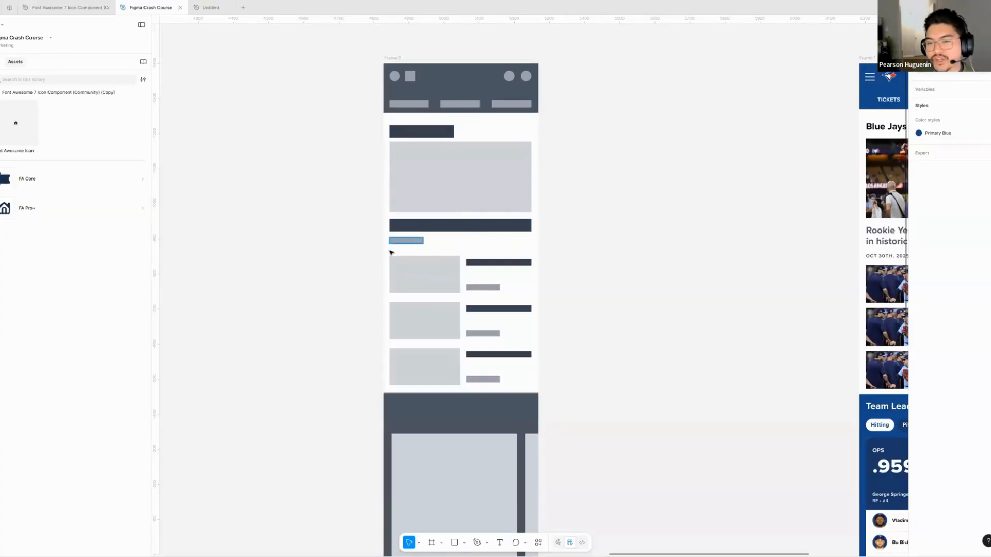
- Delete the three article rows from the wireframe and move the dark card section up into the emptied space
left_click_drag(377, 252, 541, 392)
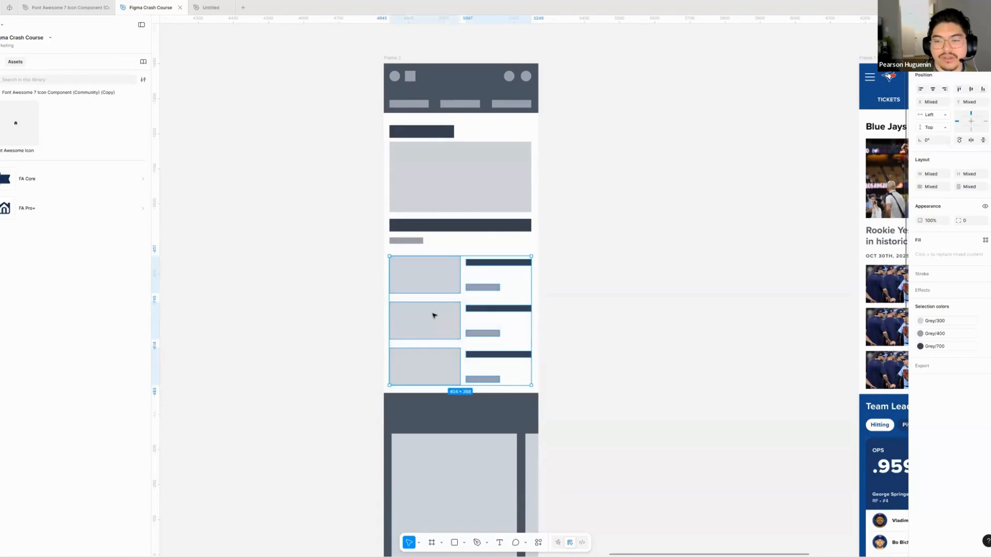
key("Delete")
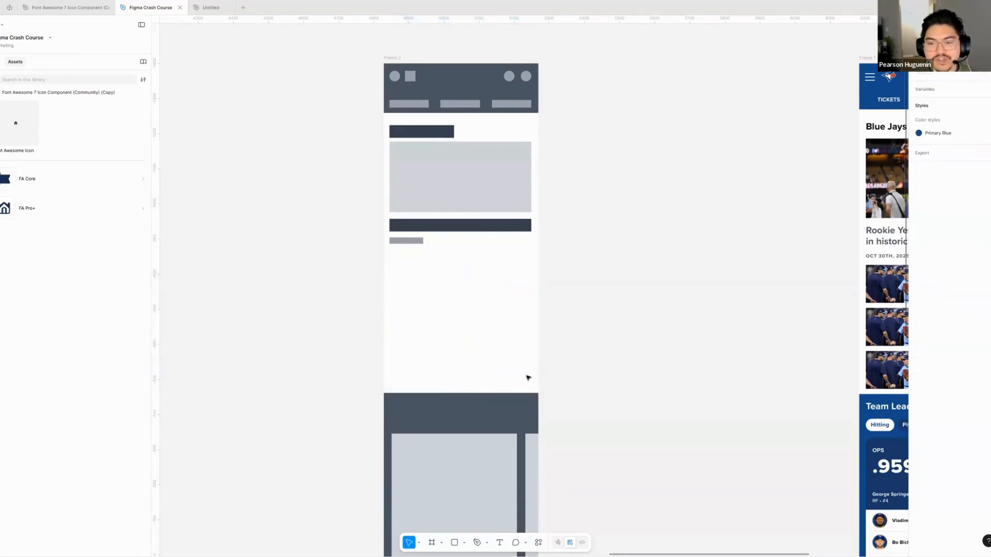
left_click_drag(360, 381, 580, 536)
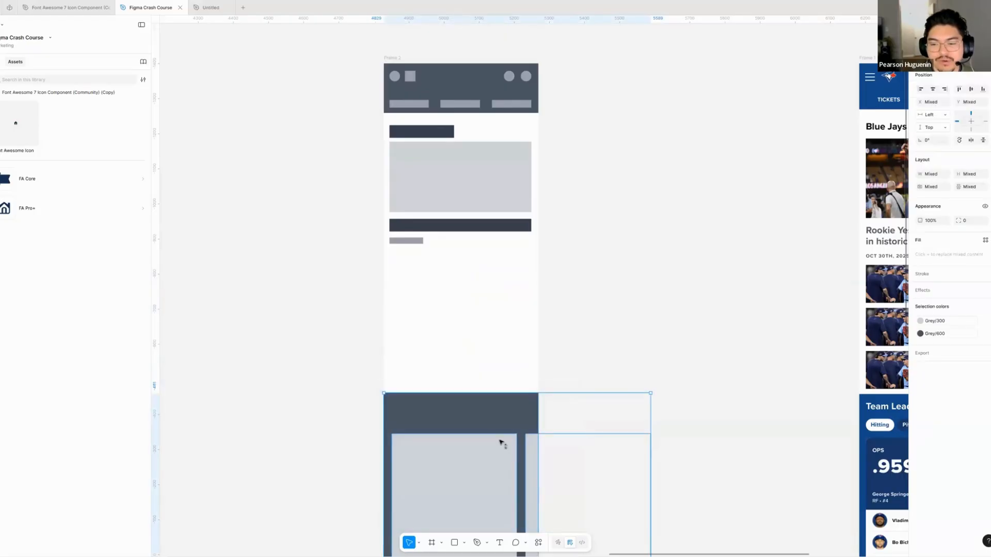
left_click_drag(500, 442, 494, 347)
left_click(608, 243)
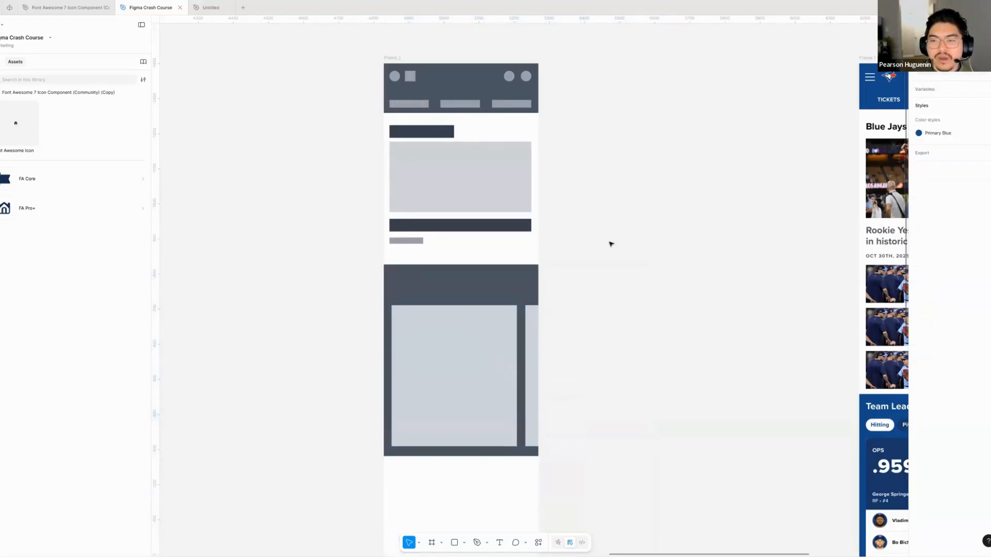
- Try out a duplicate of the dark section background below the wireframe's card section, and delete the copy
scroll(606, 206, "down", 4)
scroll(427, 331, "down", 3)
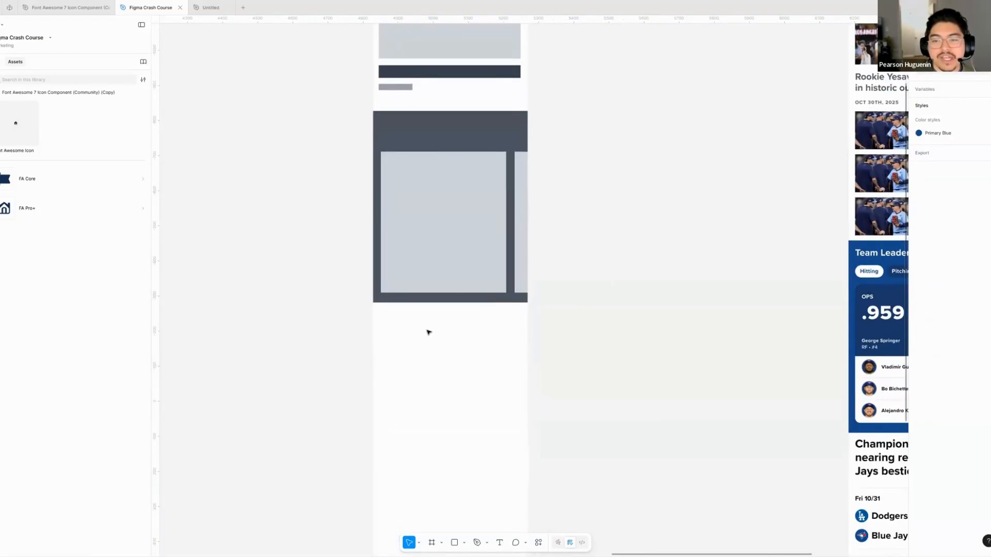
left_click(399, 213)
key("ctrl+d")
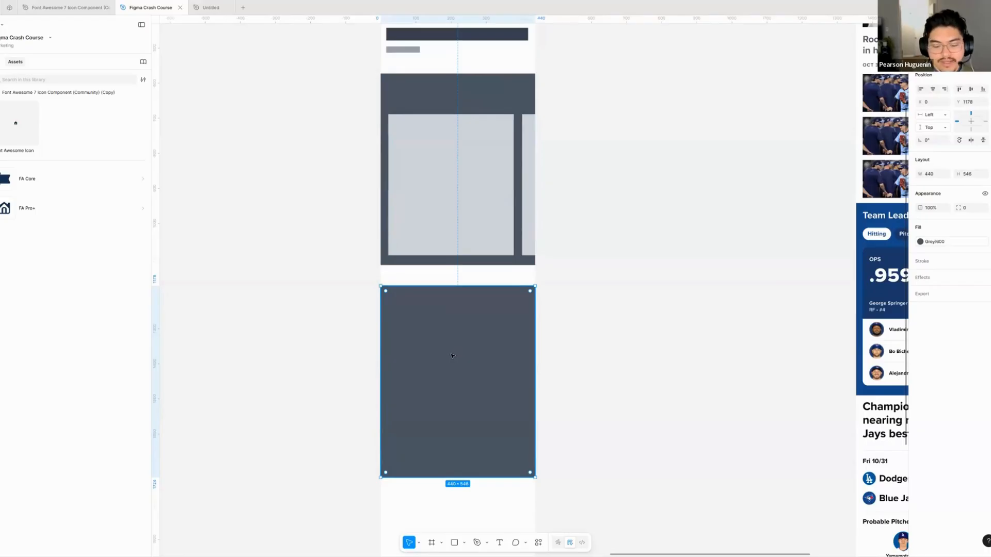
key("Delete")
scroll(578, 451, "up", 8)
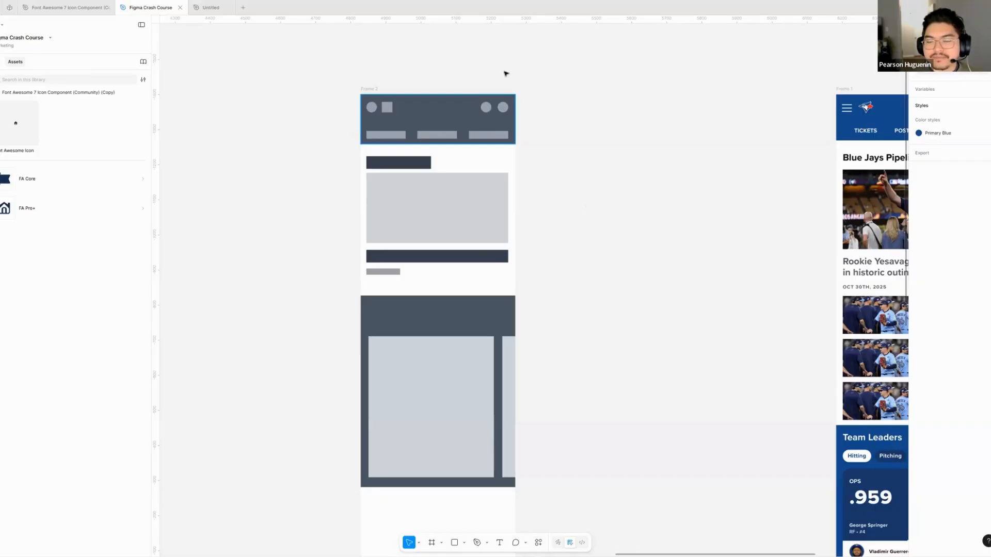
- Place a Font Awesome icon on the canvas above the Blue Jays mockup frame and set its scale to 1x
scroll(422, 238, "right", 2)
scroll(422, 239, "right", 10)
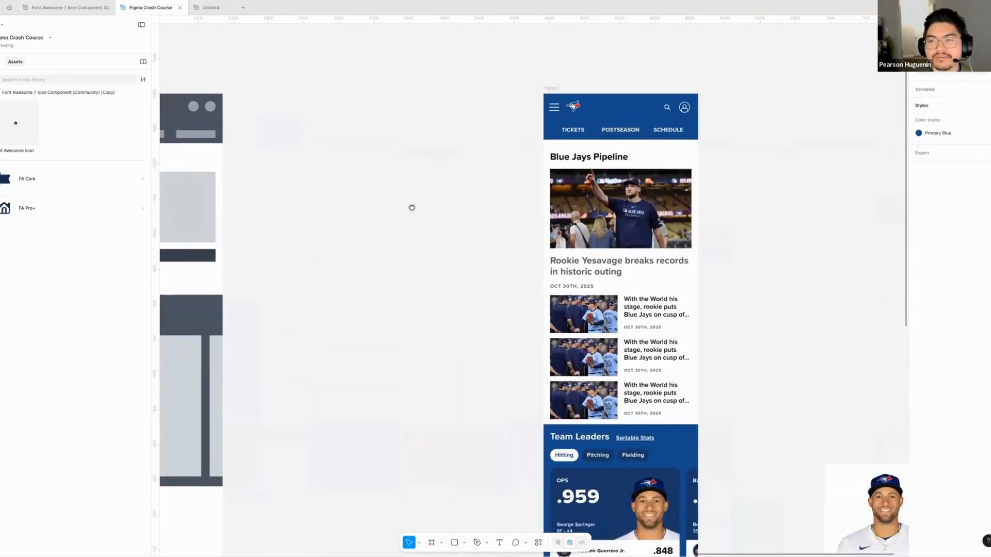
scroll(411, 208, "left", 5)
scroll(512, 226, "right", 10)
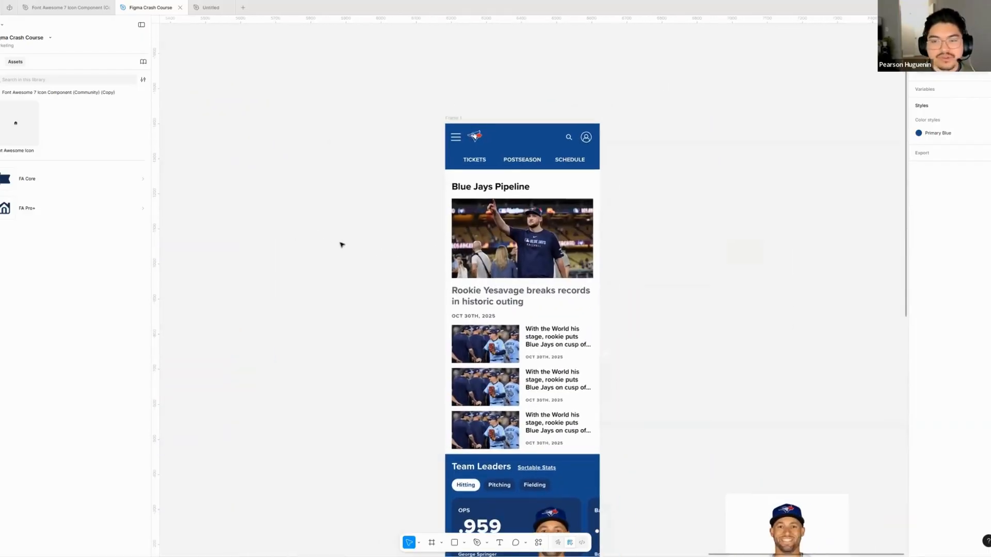
scroll(292, 241, "right", 2)
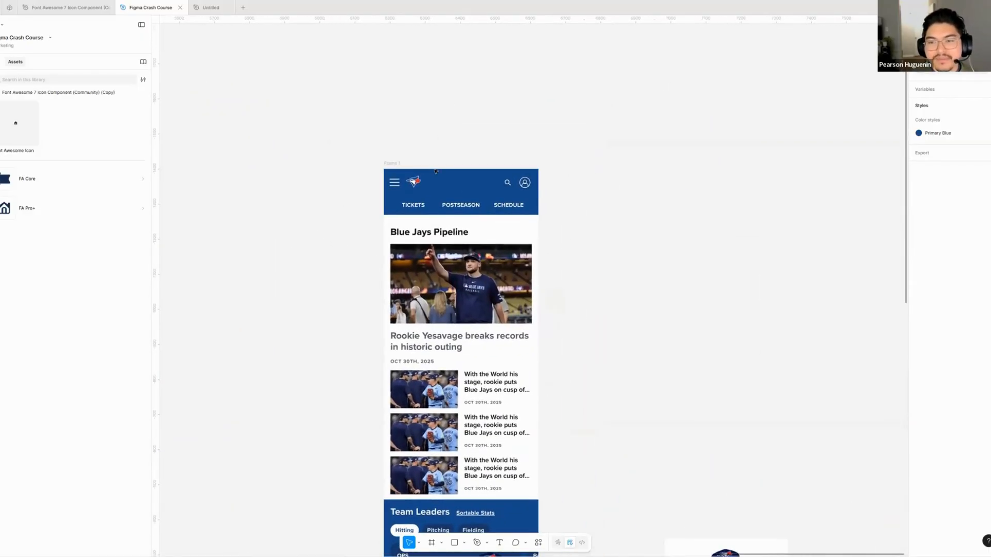
scroll(423, 168, "up", 5)
left_click_drag(28, 130, 356, 110)
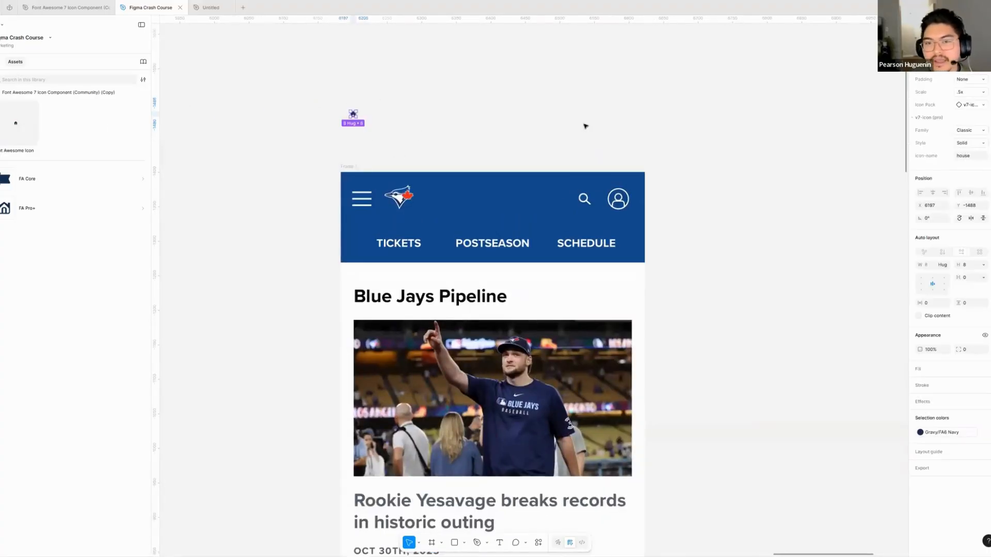
scroll(330, 125, "up", 3)
left_click(970, 92)
left_click(931, 111)
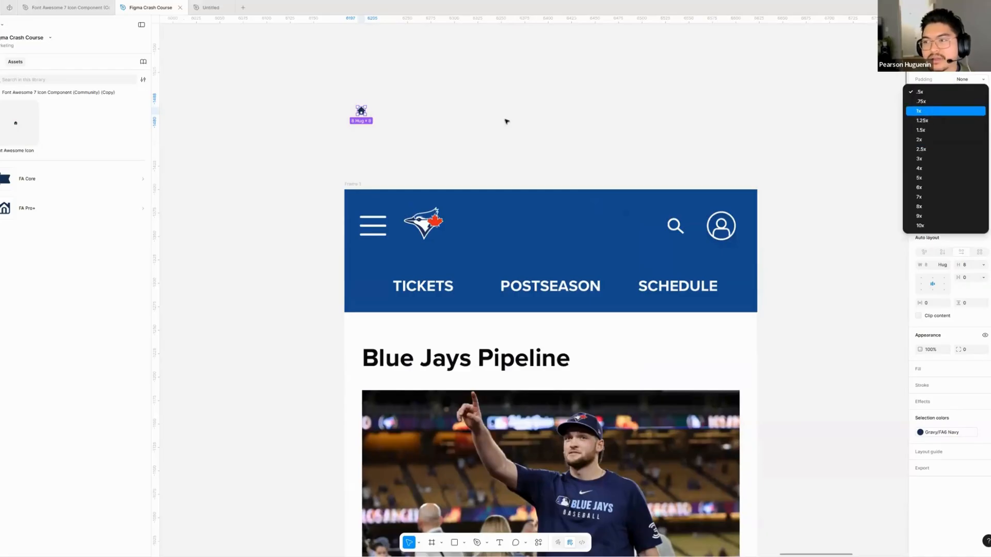
left_click(501, 123)
left_click_drag(451, 133, 406, 152)
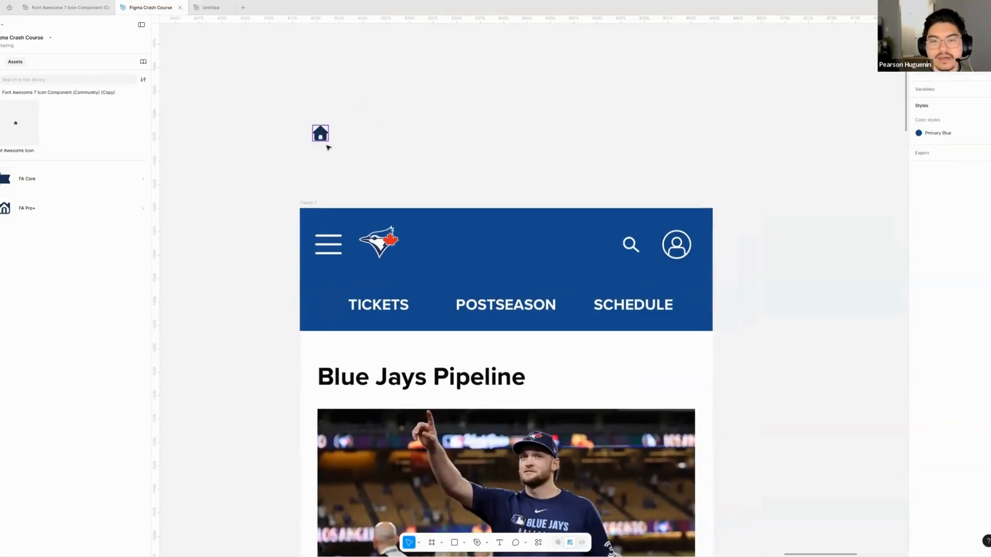
- Duplicate the house icon beside itself above the mockup and set the original icon's family to Sharp
left_click_drag(321, 136, 325, 143)
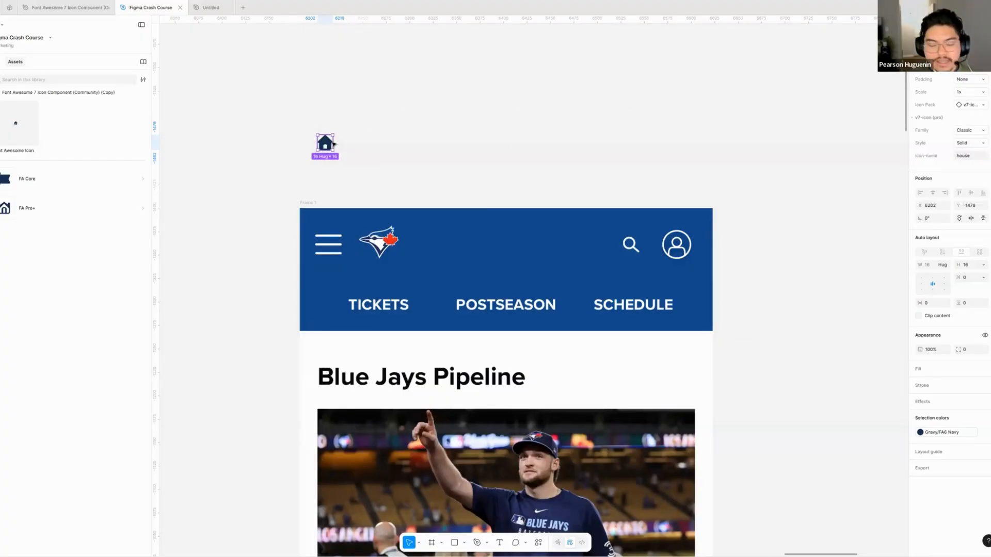
left_click_drag(330, 145, 412, 144)
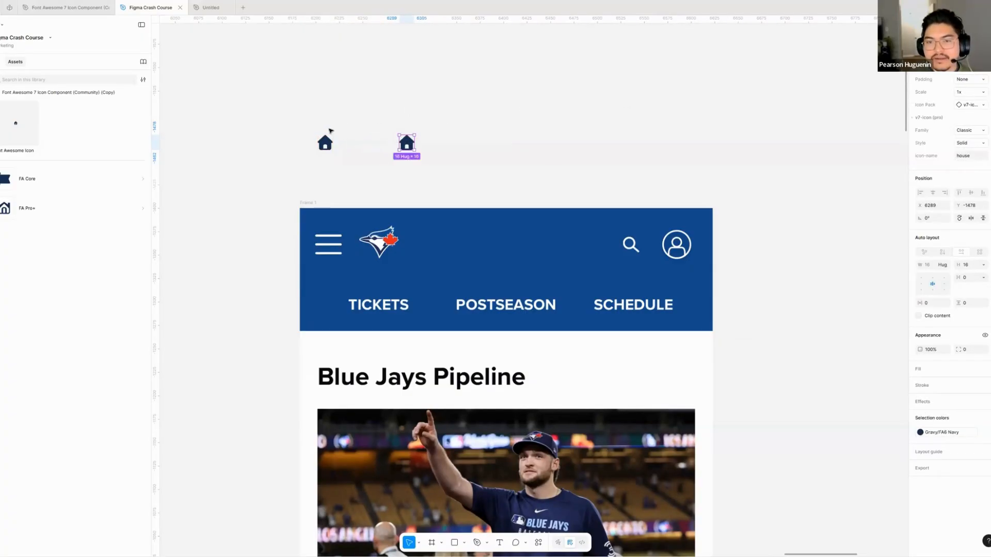
left_click(325, 143)
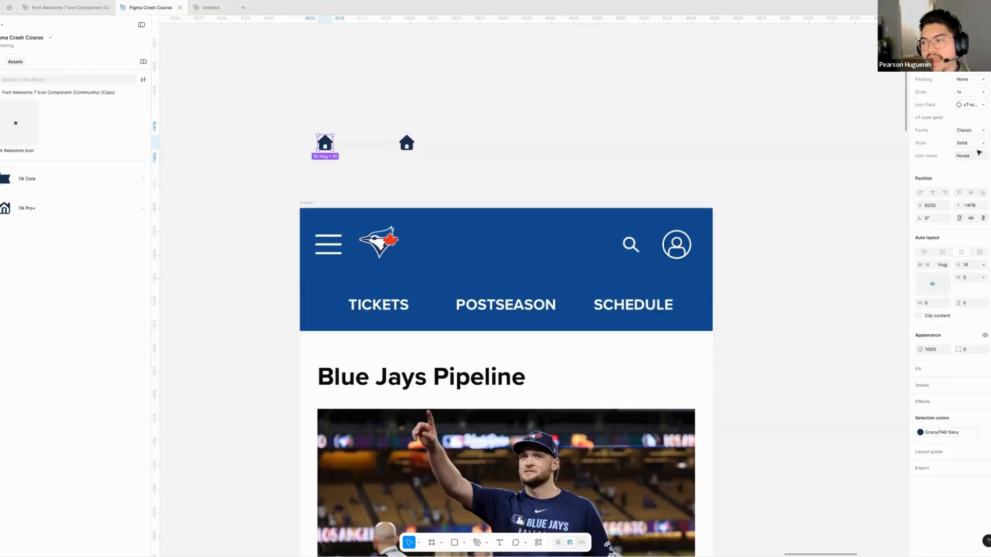
left_click(986, 131)
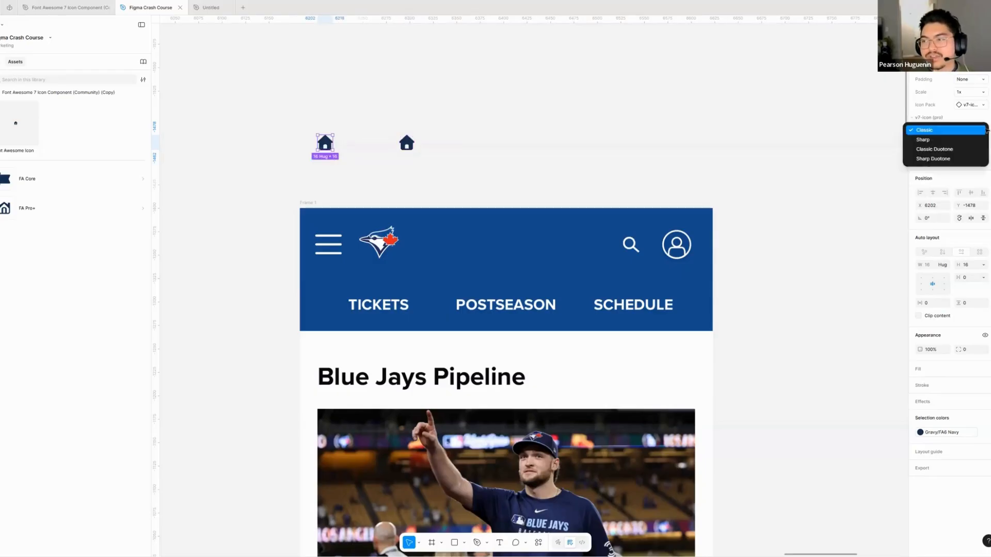
left_click(928, 139)
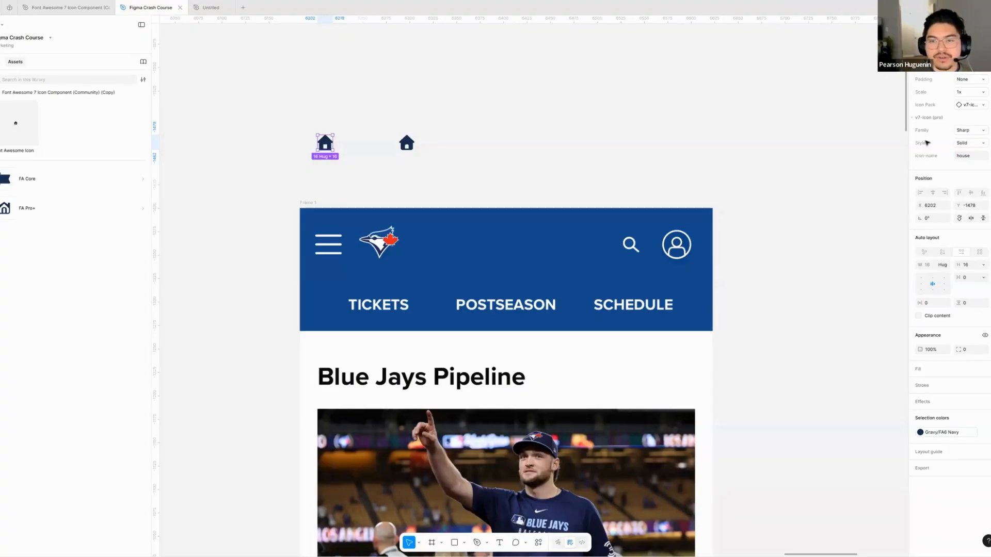
- Delete the Sharp house icon and change the remaining house icon's name to bars
key("Delete")
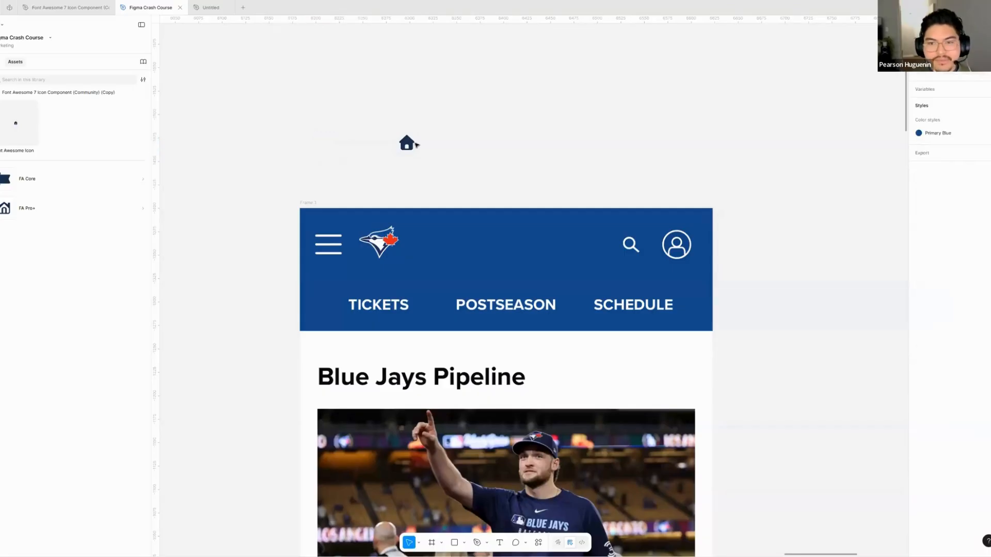
left_click(415, 145)
left_click(972, 157)
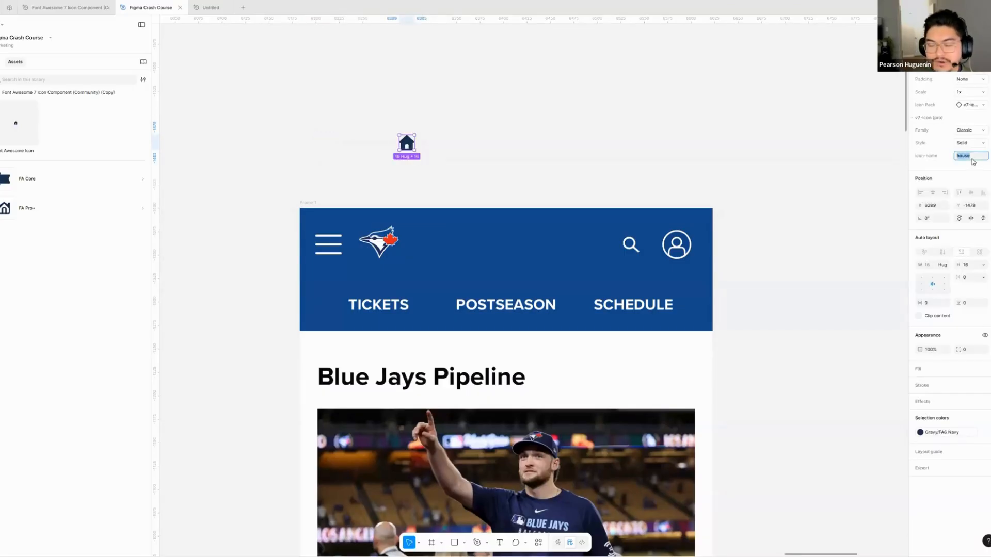
type("bar")
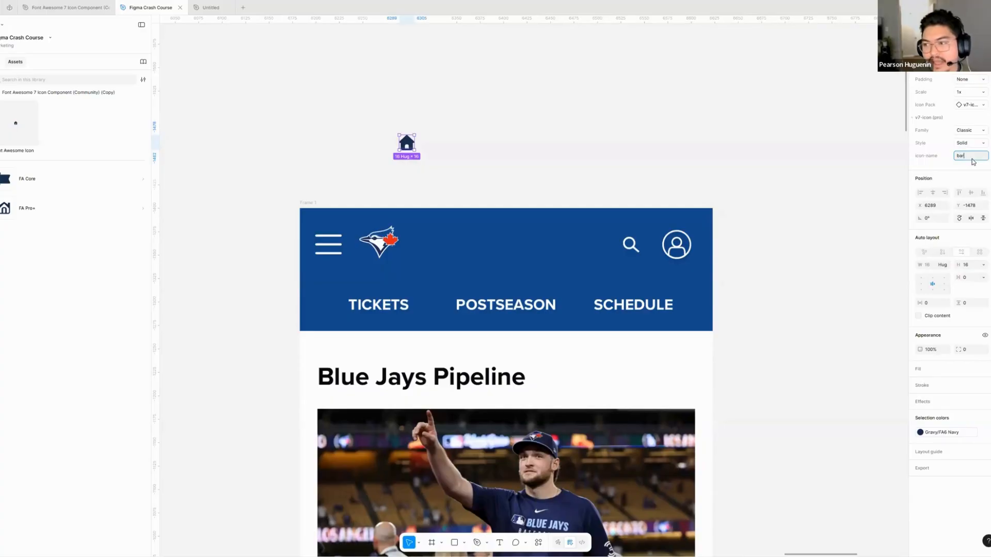
type("s")
key("Return")
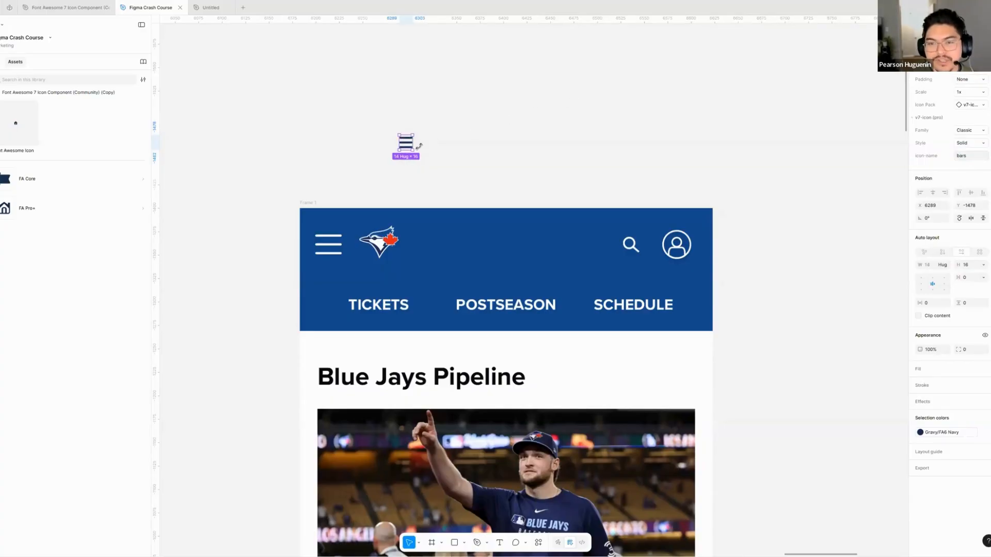
- Move the bars icon above the mockup's menu icon and set its padding to Roomy
left_click_drag(406, 144, 364, 139)
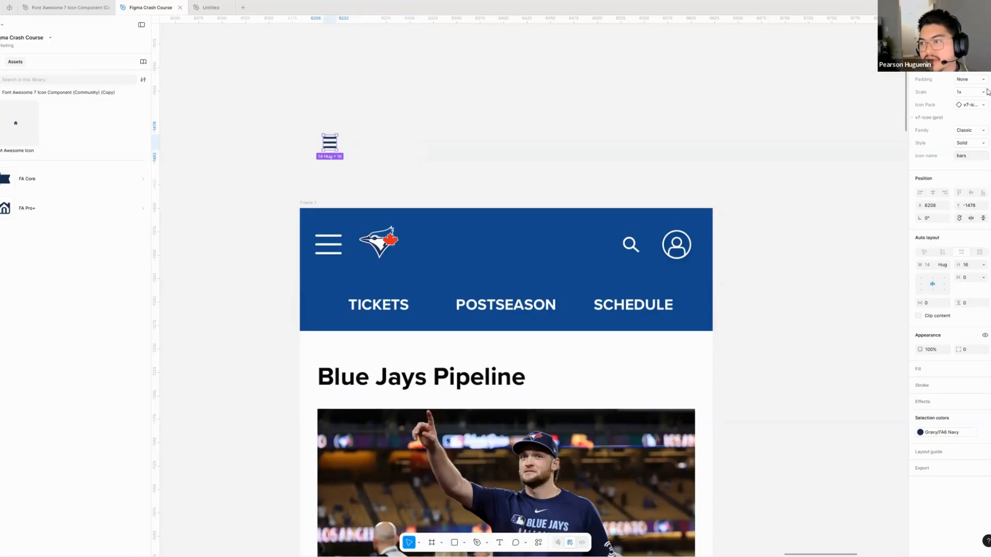
left_click(982, 81)
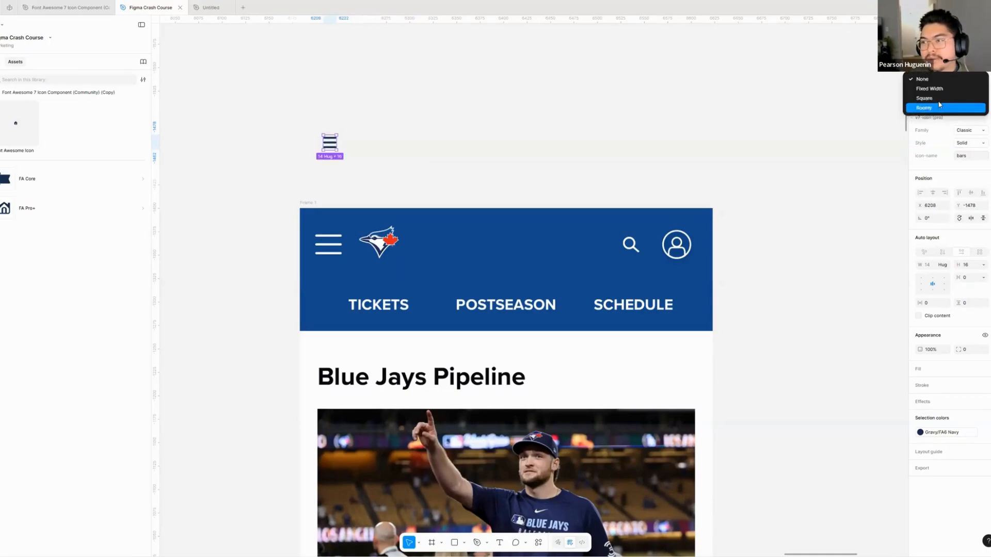
left_click(960, 106)
left_click(347, 153)
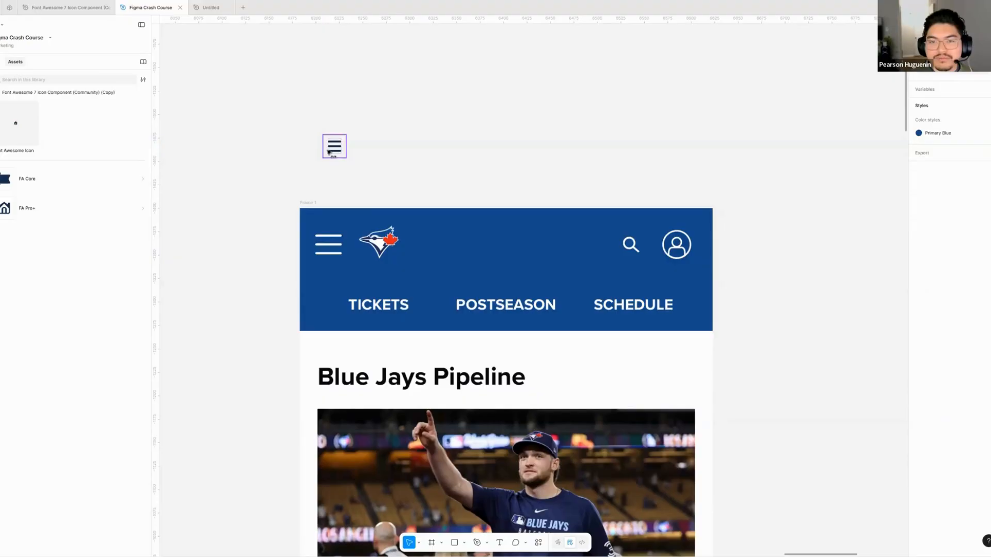
left_click(332, 146)
- Duplicate the bars icon above the mockup's search icon and set the copy's icon name to Magnifying-glass
left_click_drag(355, 149, 666, 150)
left_click(969, 155)
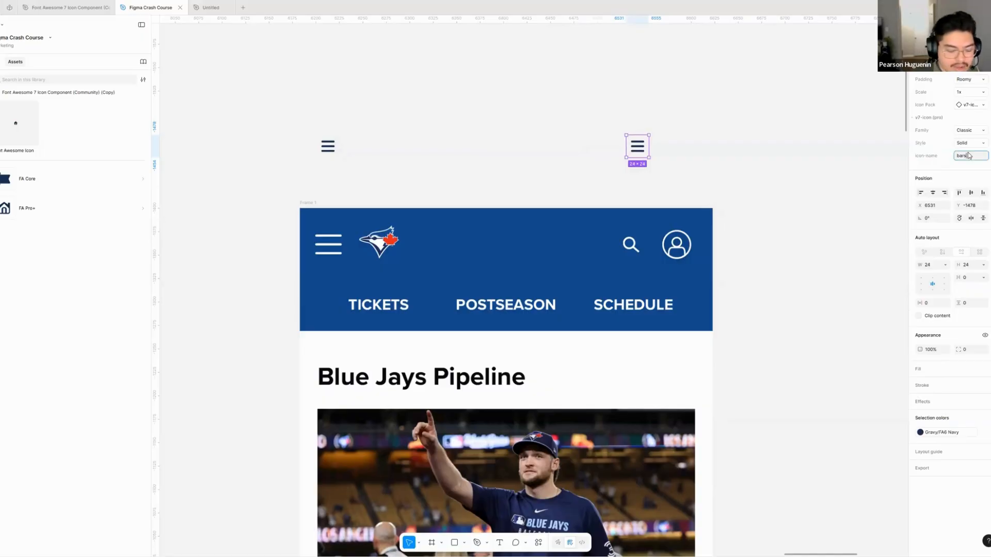
type("Magnifying-")
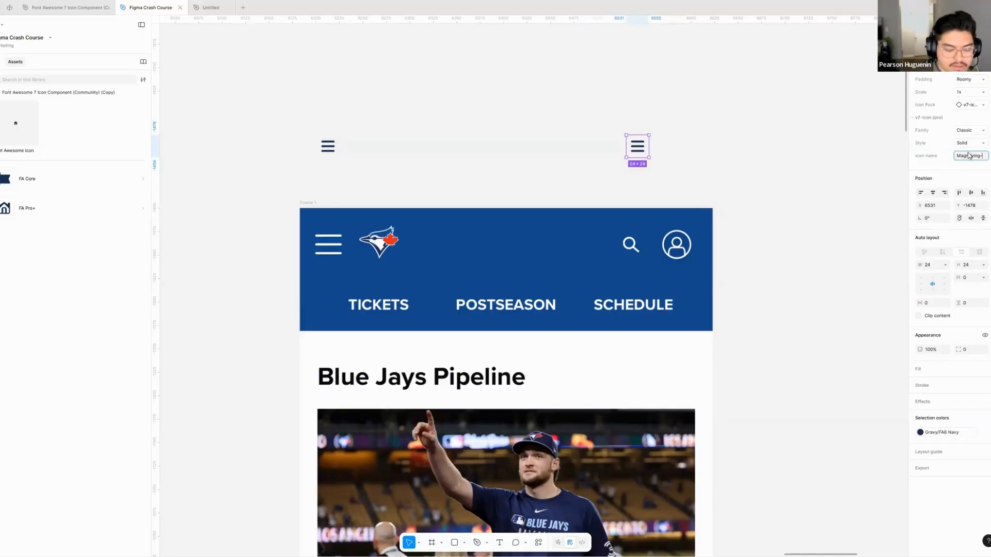
type("glass")
key("Return")
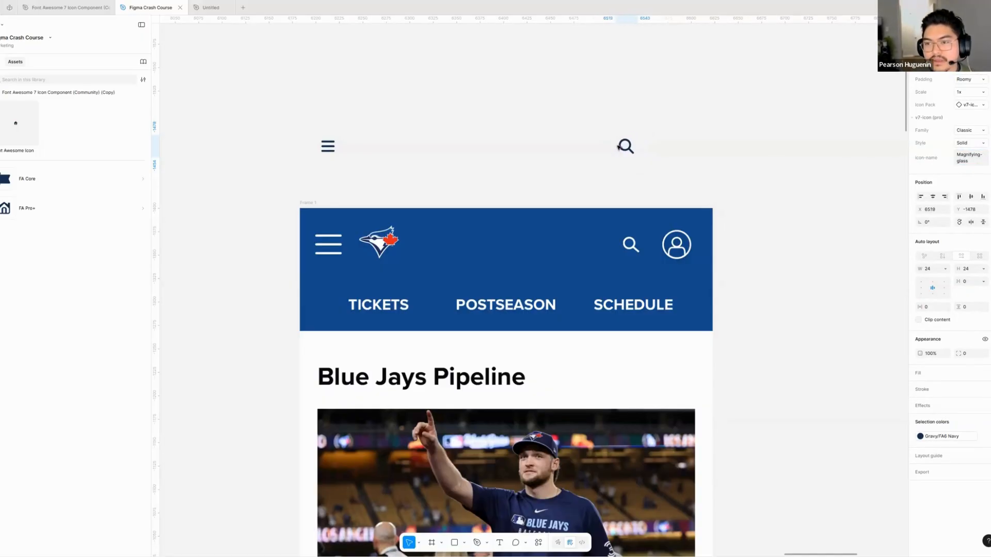
- Duplicate the magnifying glass above the mockup's profile icon and set the copy's icon name to user-circle
left_click_drag(619, 147, 620, 148)
left_click_drag(621, 147, 677, 146)
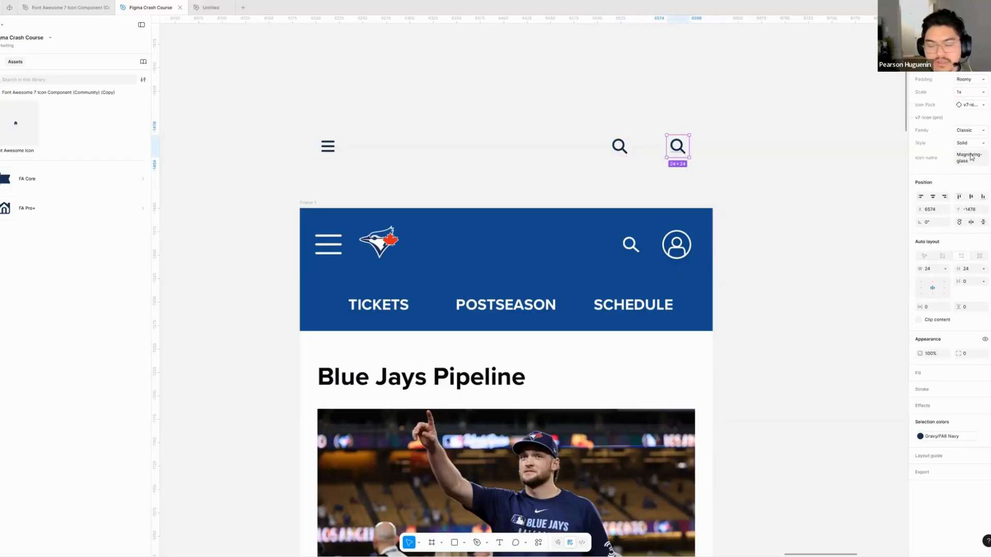
left_click(972, 157)
type("user-circle")
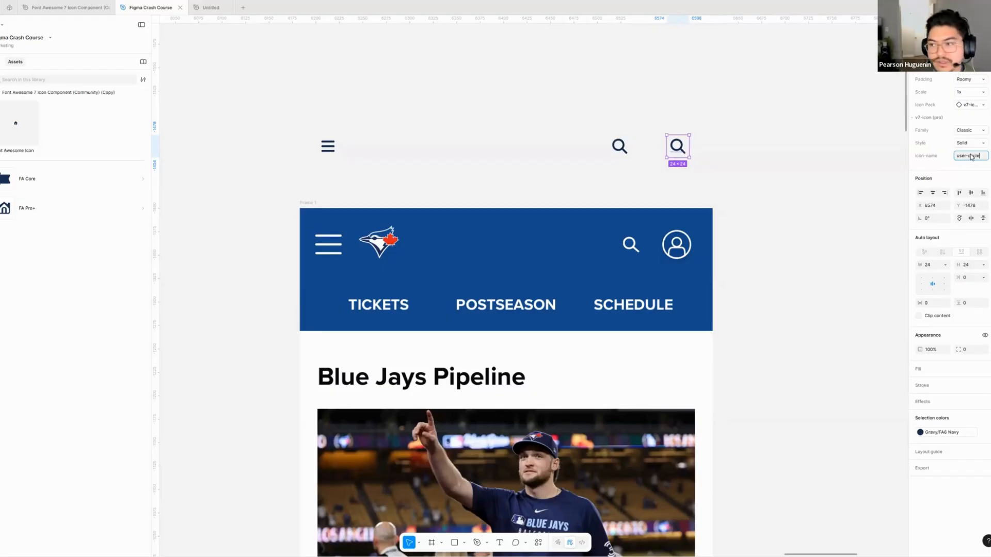
key("Return")
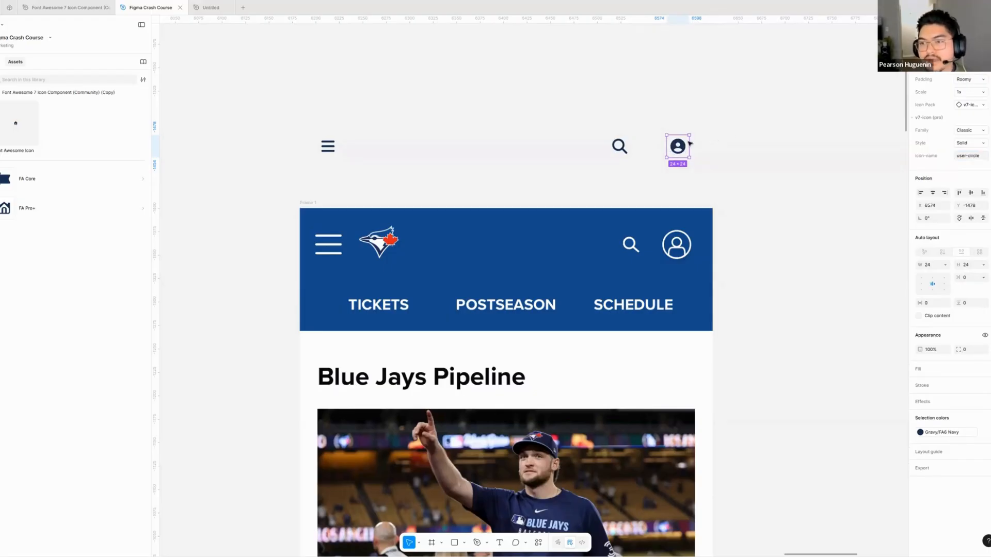
key("Escape")
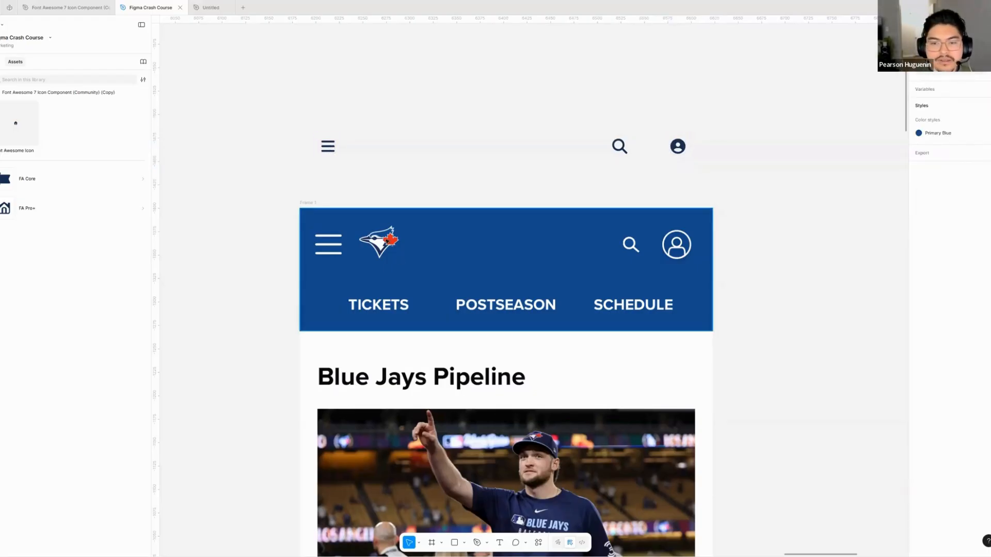
- Crop the header screenshot copy above the icons down to just the Blue Jays logo, about 53 × 53
left_click_drag(455, 255, 396, 259)
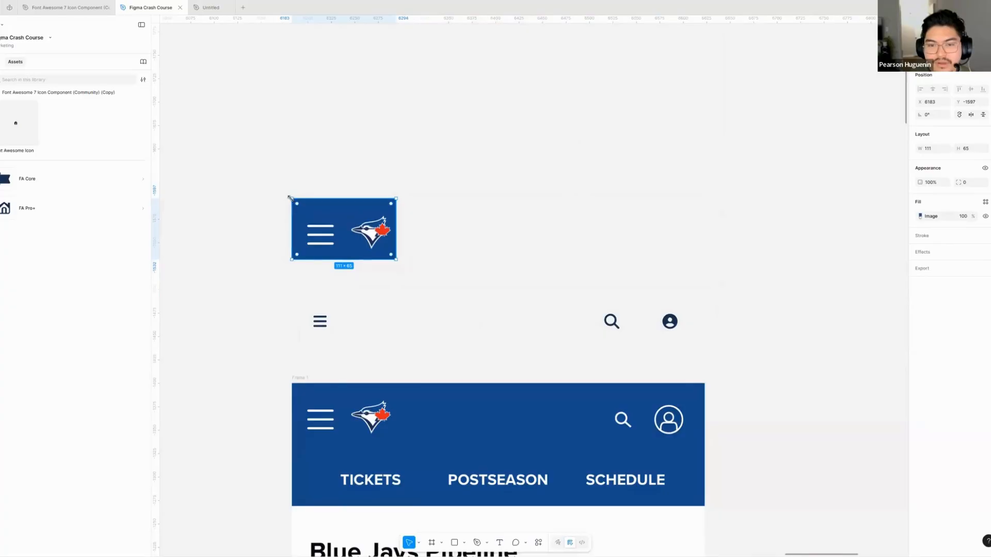
left_click_drag(347, 218, 343, 209)
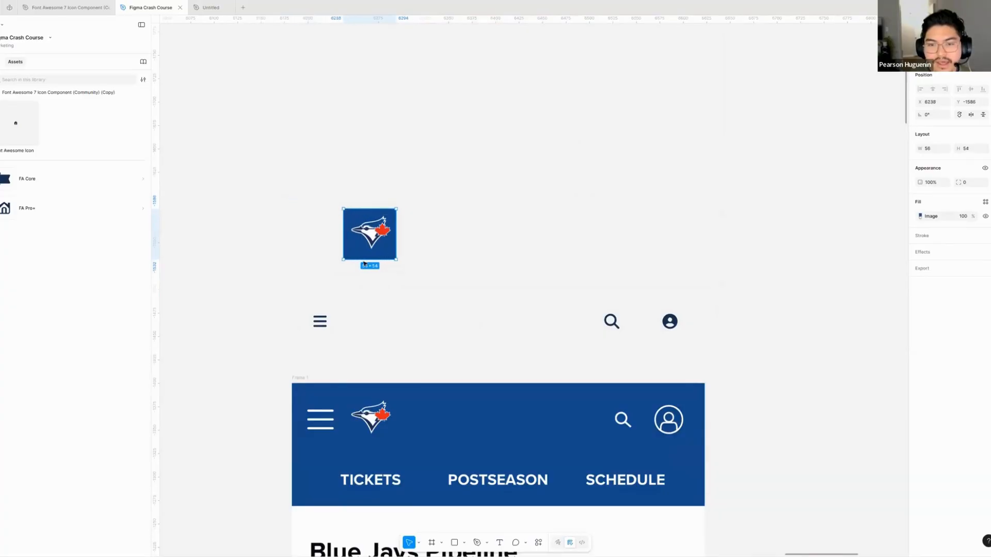
scroll(365, 276, "up", 3)
left_click(387, 296)
left_click_drag(387, 296, 423, 270)
left_click(417, 165)
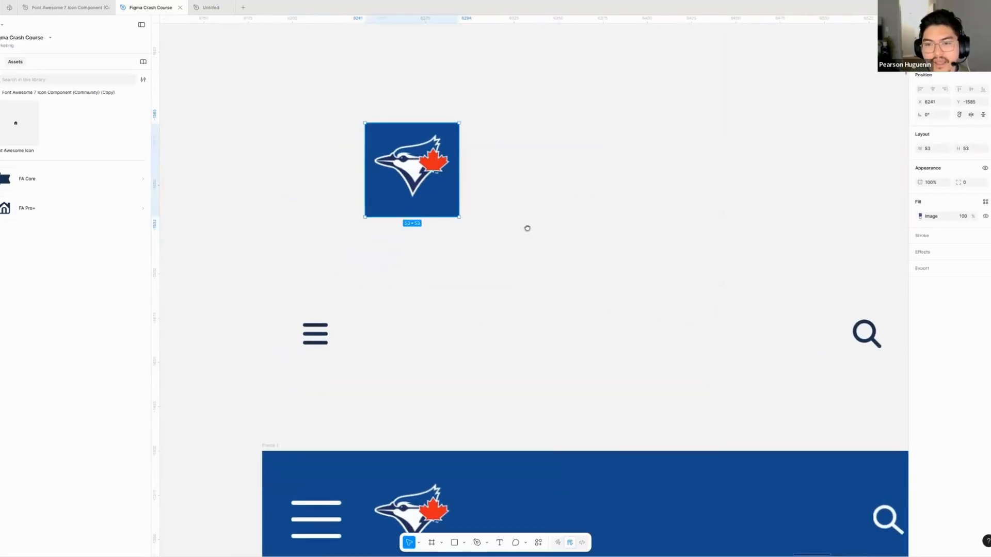
left_click_drag(527, 228, 555, 248)
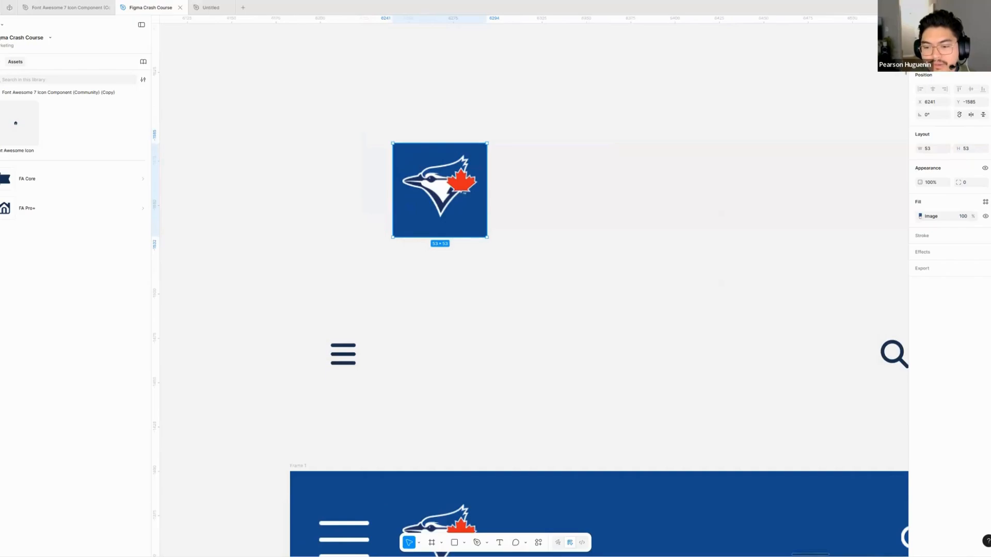
- Try removing the background from the cropped Blue Jays logo image, and undo it
key("ctrl+k")
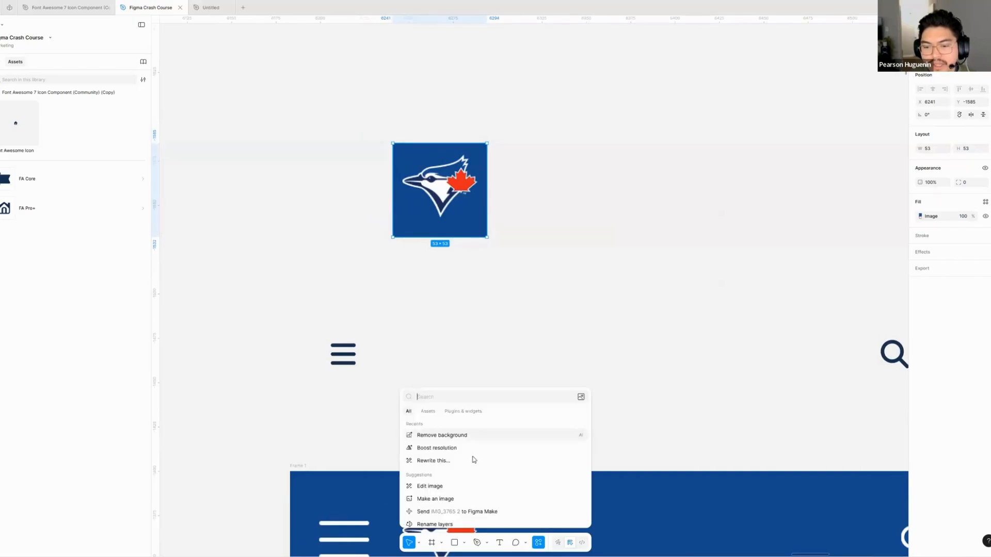
left_click(457, 435)
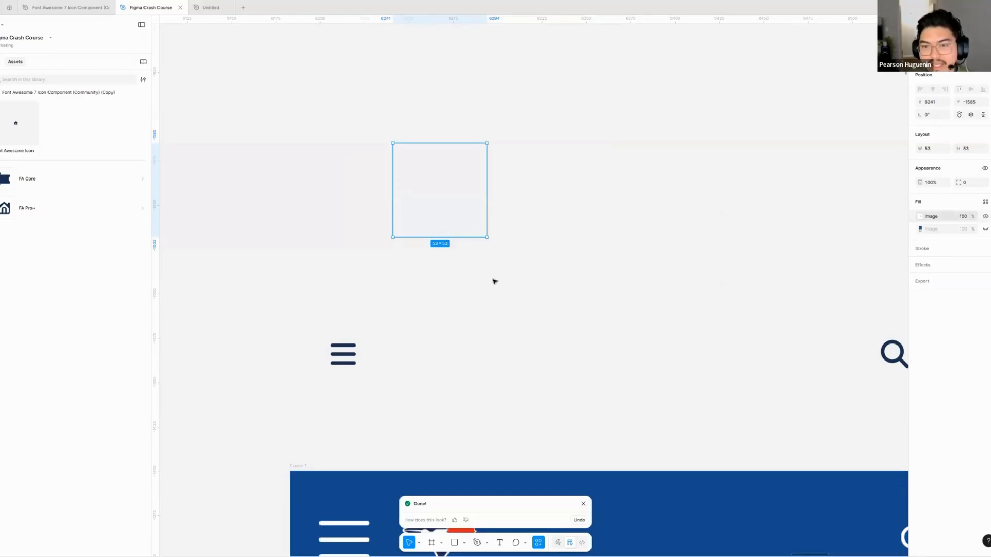
key("ctrl+z")
- Try the cropped logo image beside the bars icon, and delete it
left_click(462, 303)
left_click_drag(457, 233, 464, 381)
left_click_drag(533, 381, 457, 324)
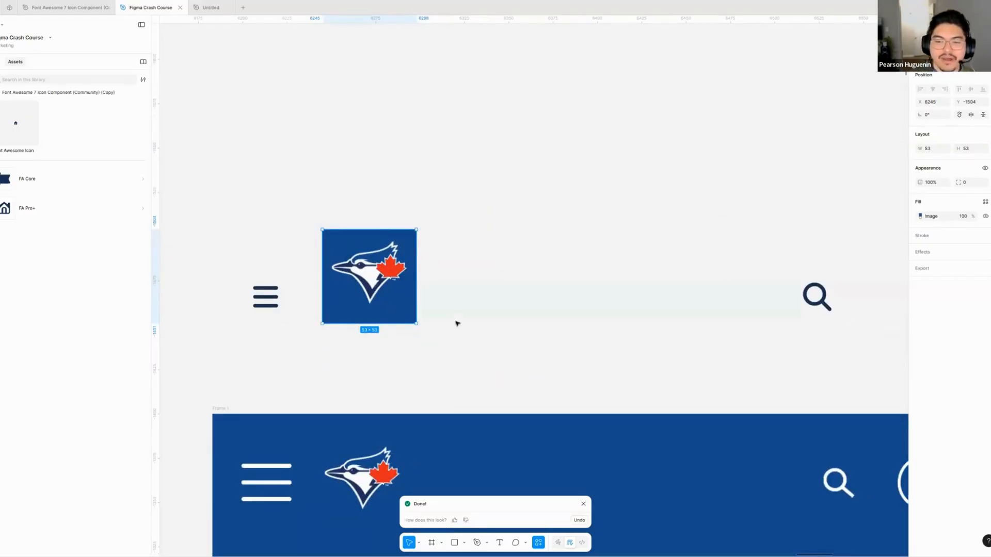
key("Delete")
- Draw a small grey square beside the bars icon as a logo placeholder
key("r")
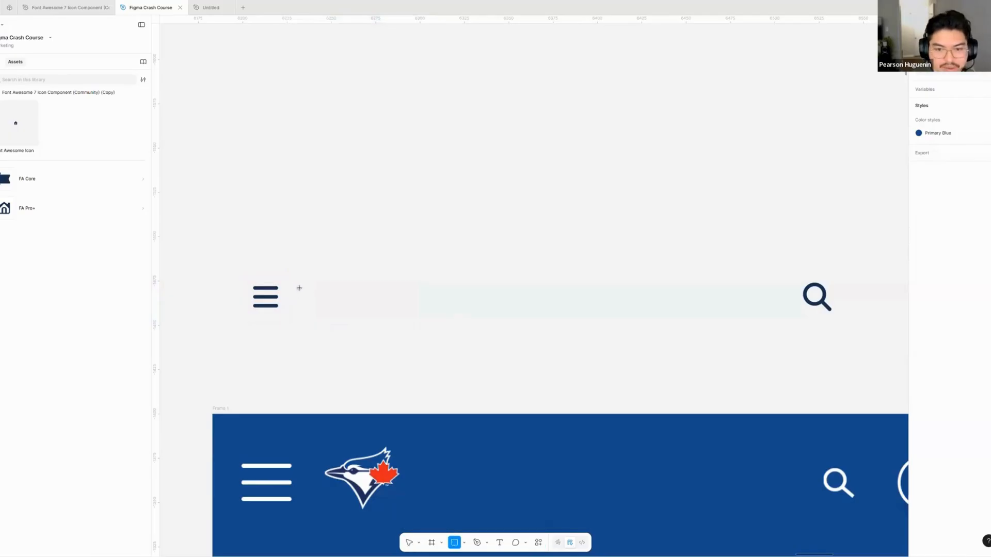
mouse_move(309, 284)
left_mouse_down()
mouse_move(355, 321)
mouse_move(353, 306)
left_mouse_up()
left_click(481, 253)
scroll(481, 254, "down", 5)
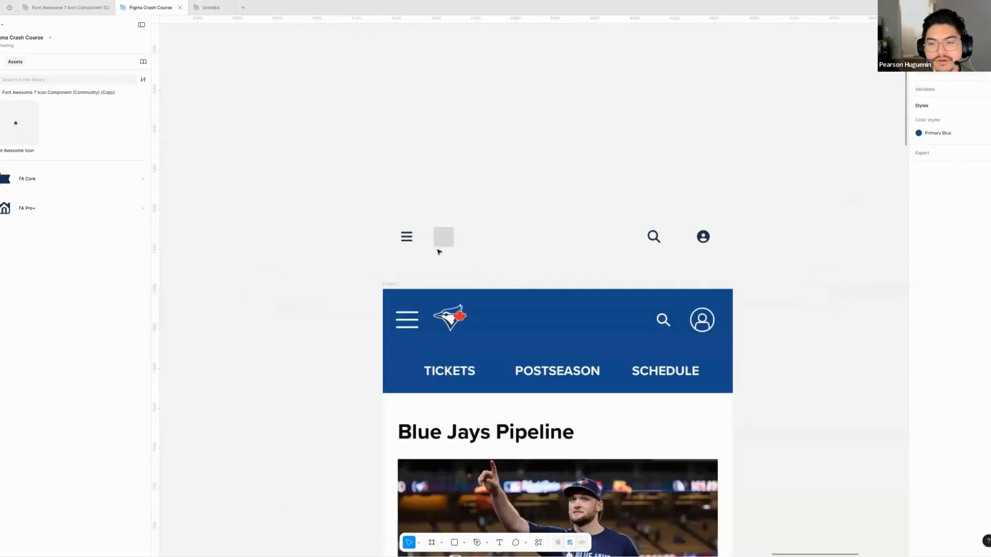
- Draw a 440 × 67 rectangle over the icon row and fill it with the mockup header's blue, 134A8E
left_click_drag(492, 240, 372, 189)
left_click_drag(680, 162, 290, 224)
left_click(290, 229)
scroll(289, 206, "up", 1)
key("r")
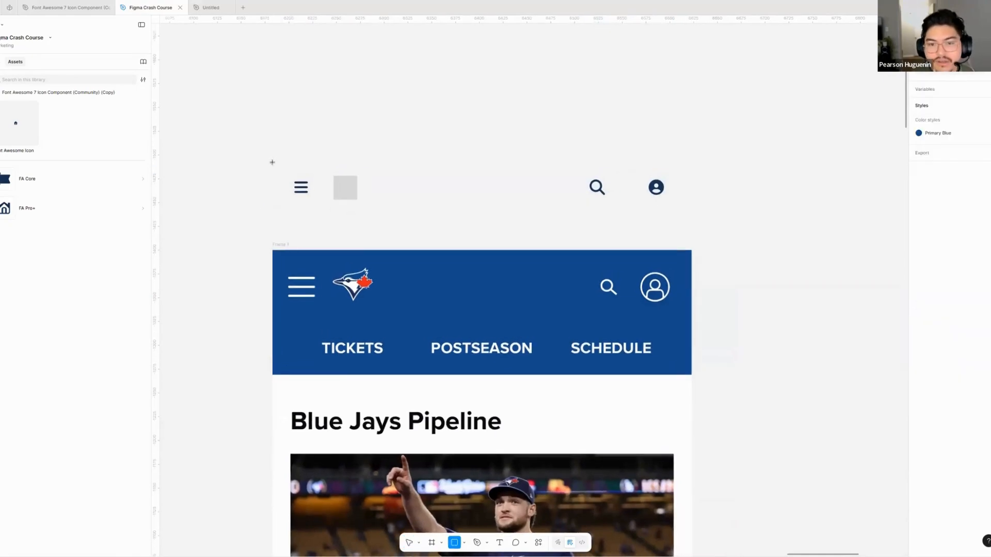
left_click_drag(272, 161, 692, 225)
key("i")
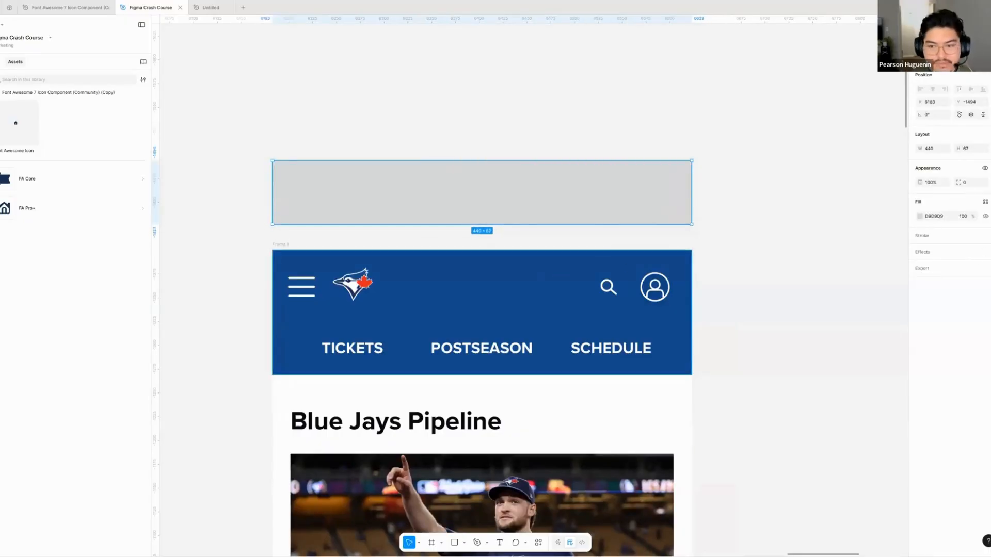
left_click(512, 275)
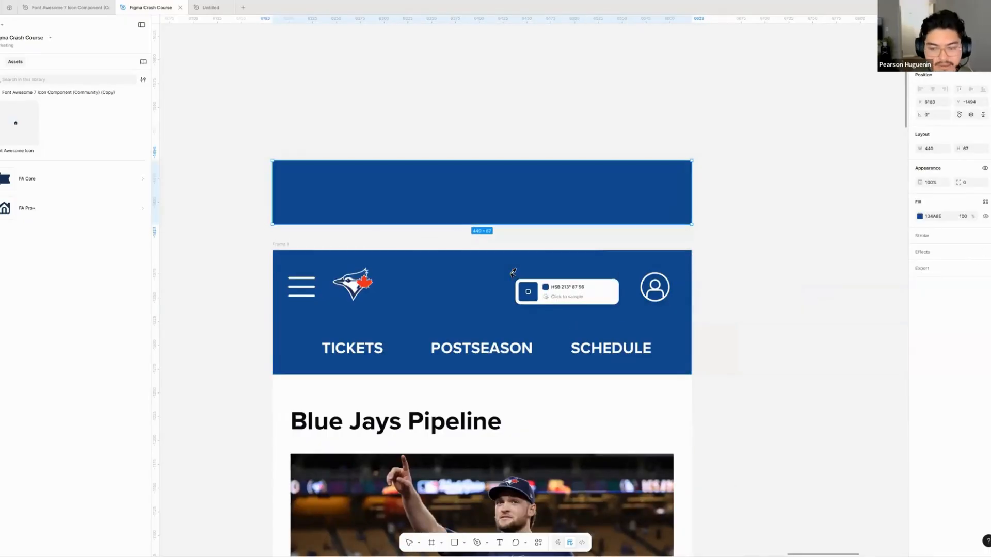
- Send the blue rectangle behind the icons and the logo placeholder
right_click(500, 163)
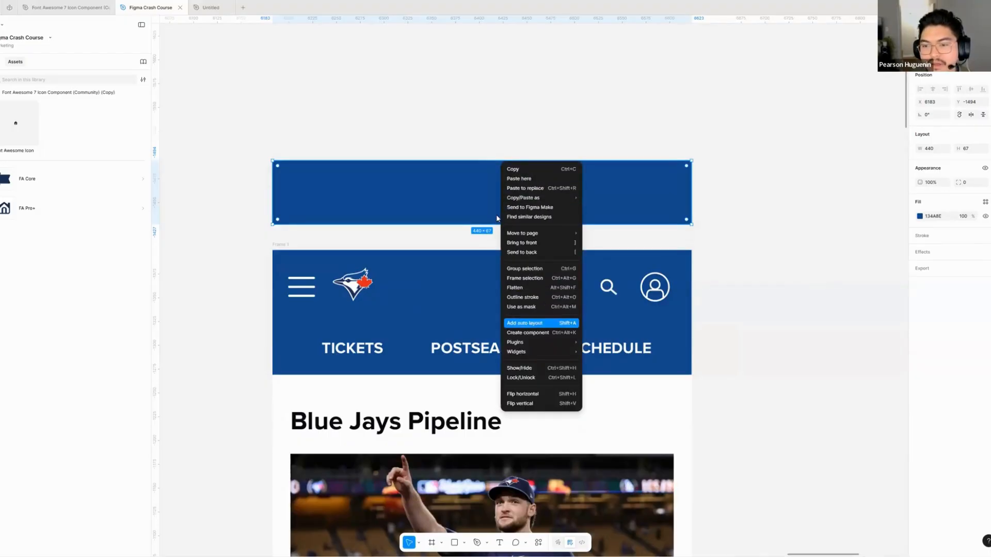
left_click(464, 192)
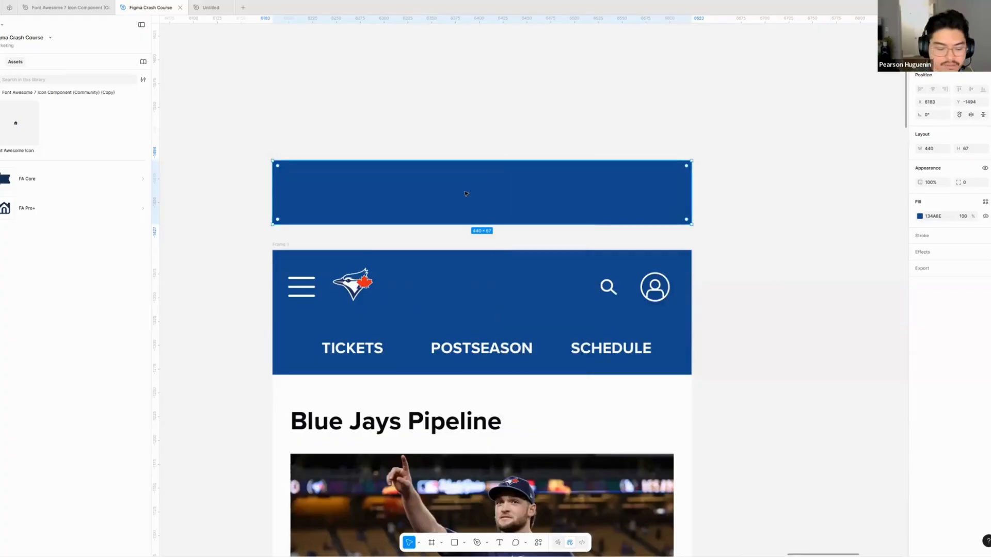
key("ctrl+v")
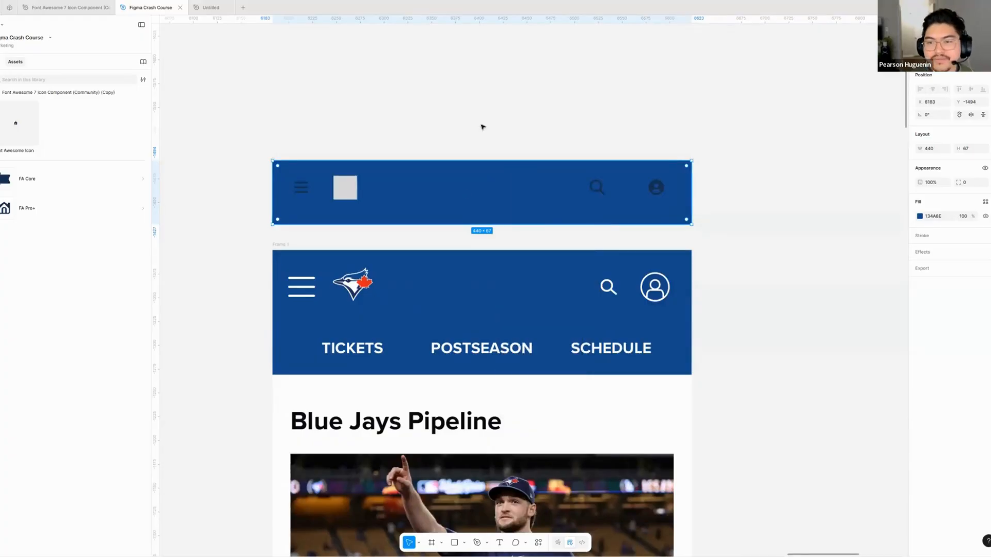
- Recolour the bars, magnifying glass and user icons White, and shift the blue background up slightly to centre them vertically
left_click(300, 187)
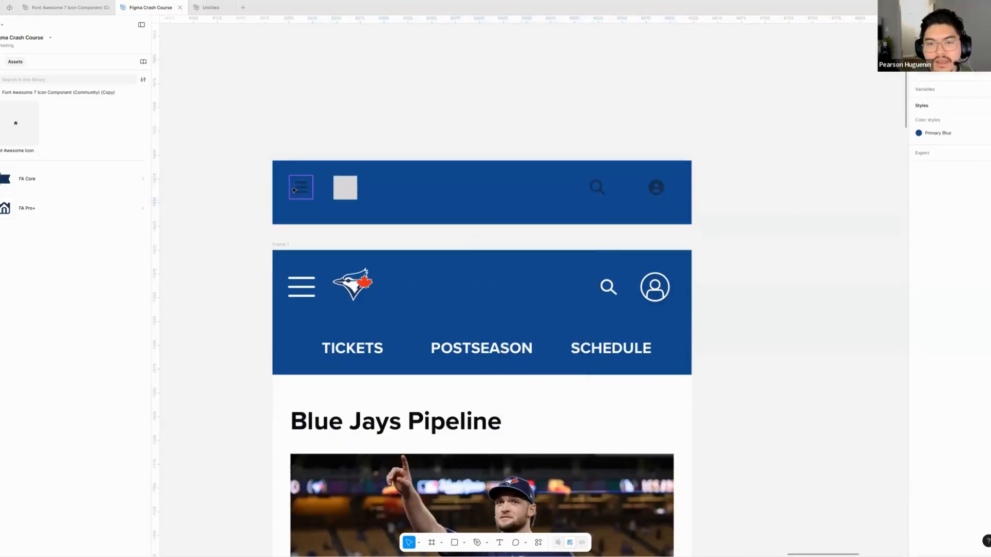
left_click(664, 190, "shift")
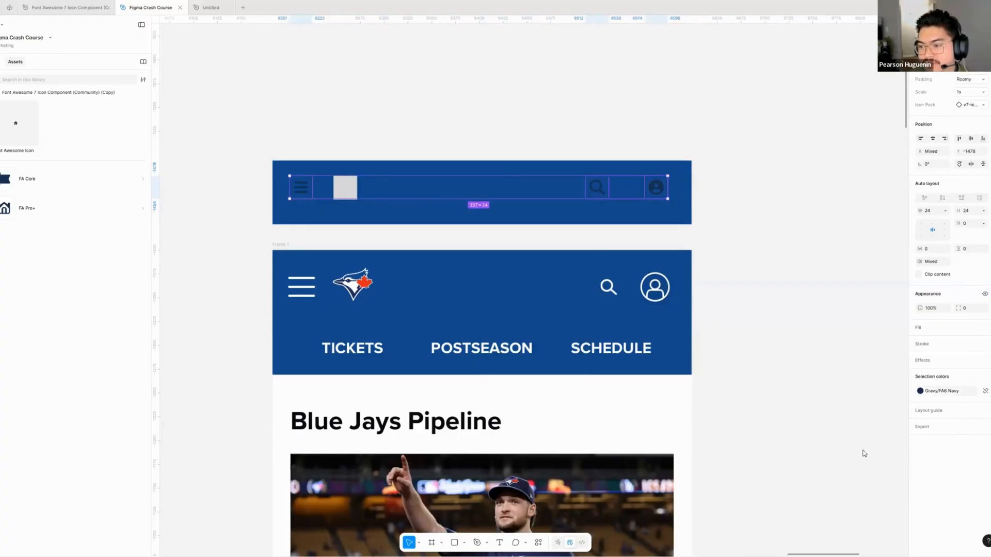
left_click(920, 391)
left_click(828, 480)
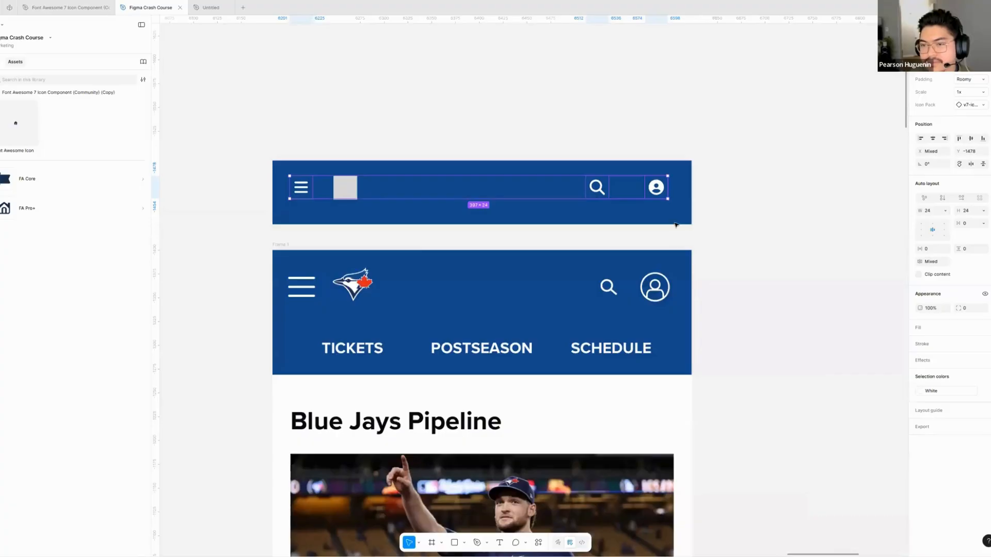
left_click(710, 190)
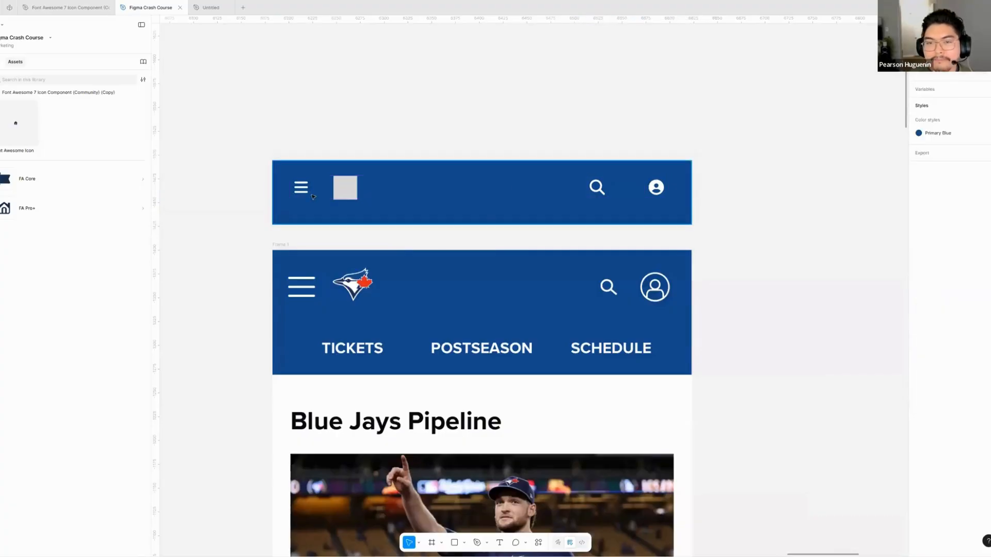
left_click(603, 193)
left_click_drag(499, 195, 499, 191)
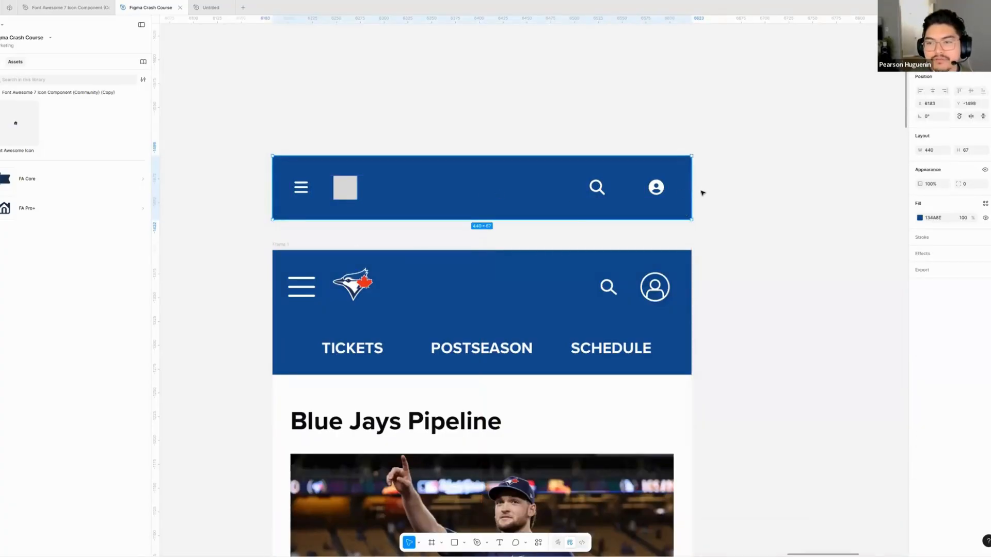
- Try stretching the blue header background wider on both sides, and undo both resizes
left_click_drag(691, 187, 759, 187)
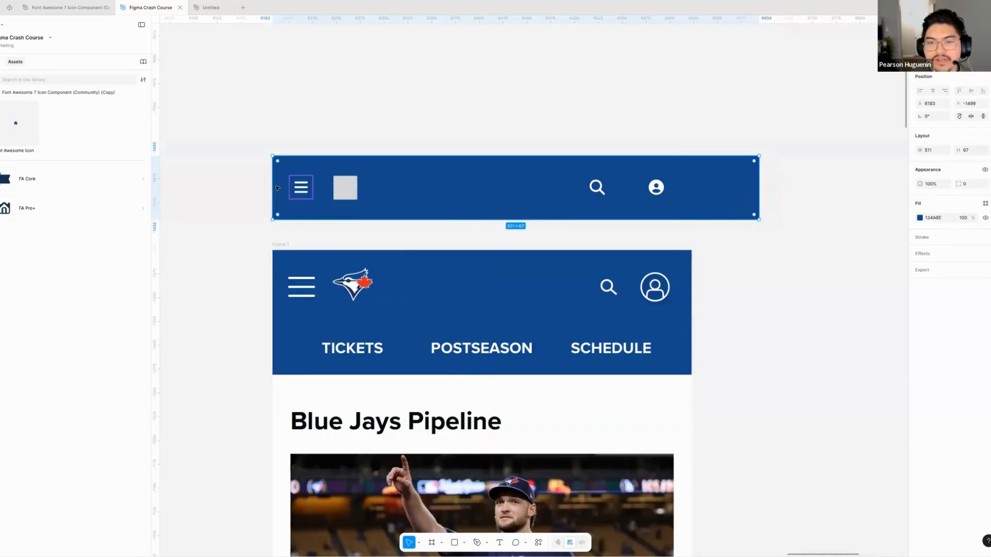
left_click_drag(273, 186, 212, 196)
key("ctrl+z")
key("ctrl+z")
left_click_drag(748, 252, 760, 256)
left_click(760, 256)
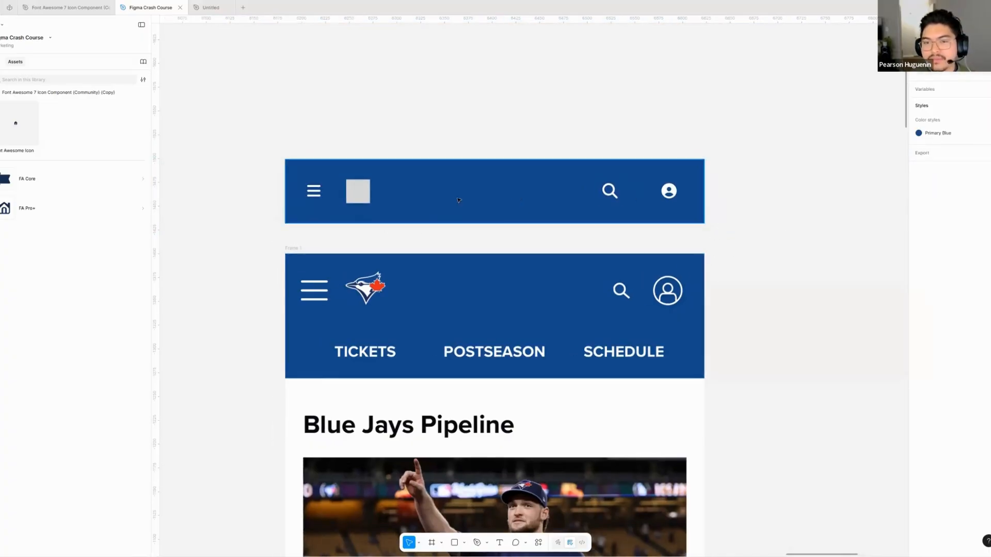
- Select the blue header background rectangle above the mockup
left_click(475, 193)
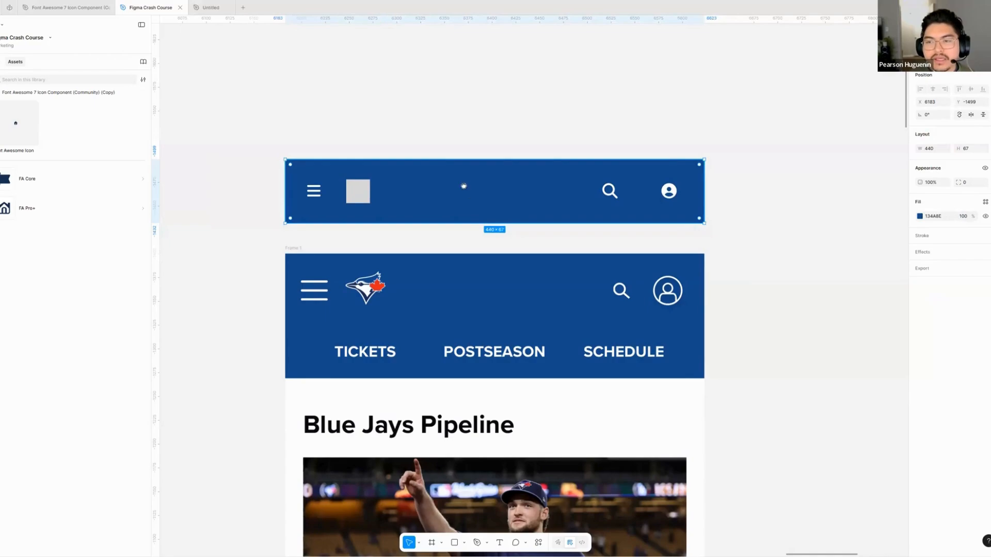
scroll(464, 186, "down", 2)
scroll(463, 186, "right", 1)
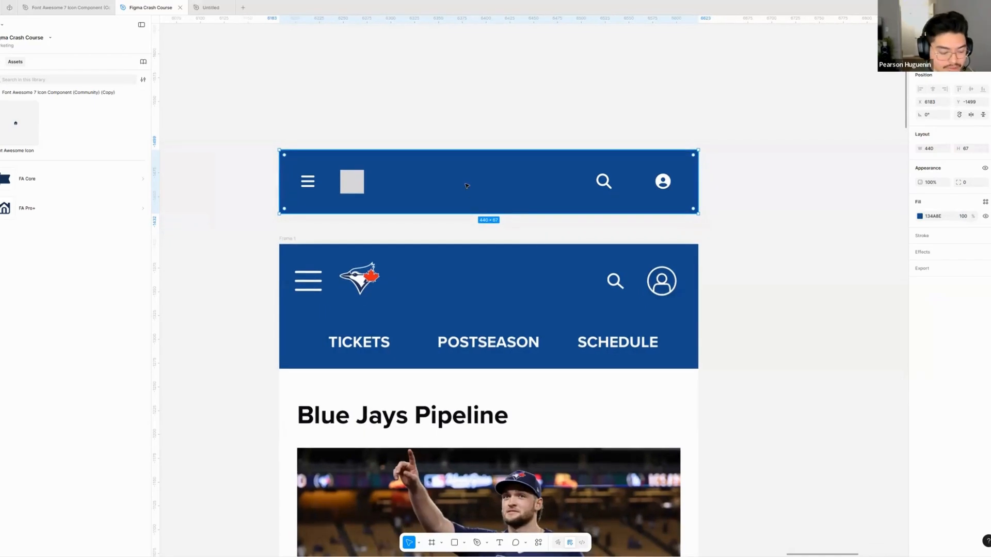
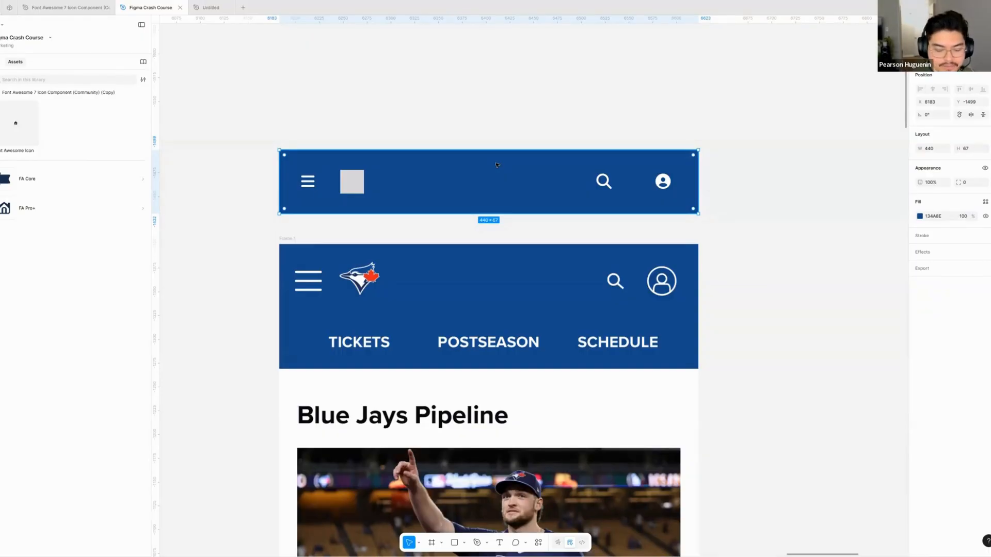
- Bring the blue header rectangle in front of the bars and magnifying glass icons, and show its stacking in the layer list
key("ctrl+z")
key("ctrl+z")
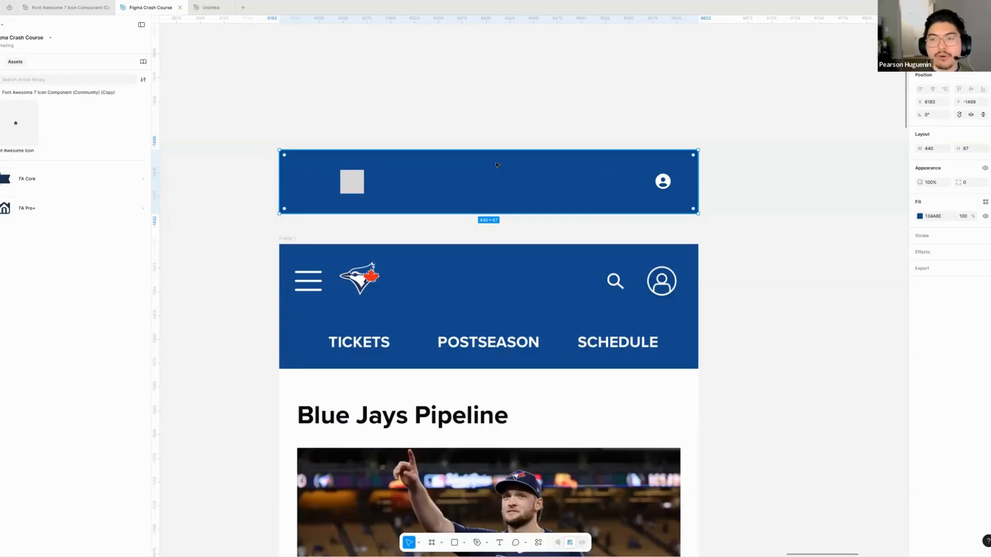
left_click(2, 62)
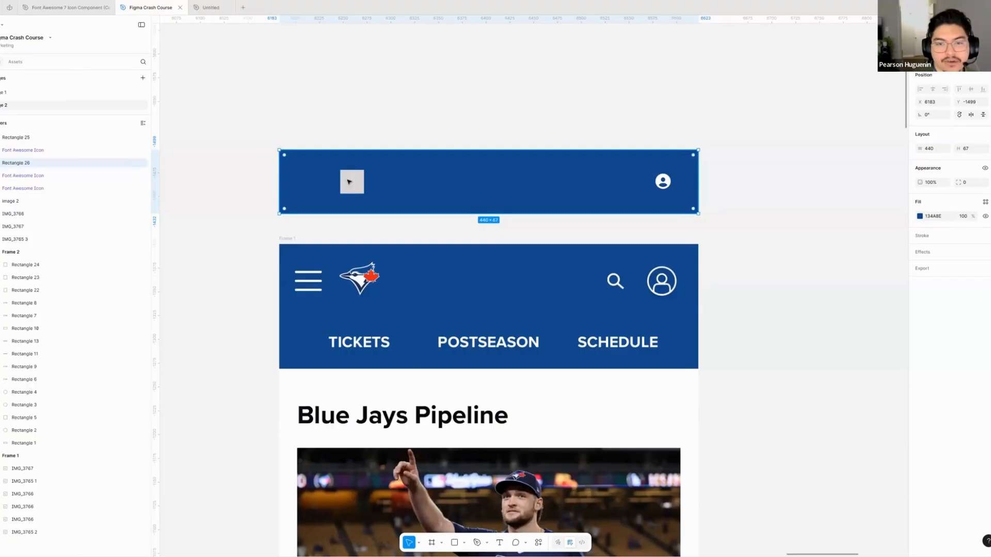
left_click(23, 151)
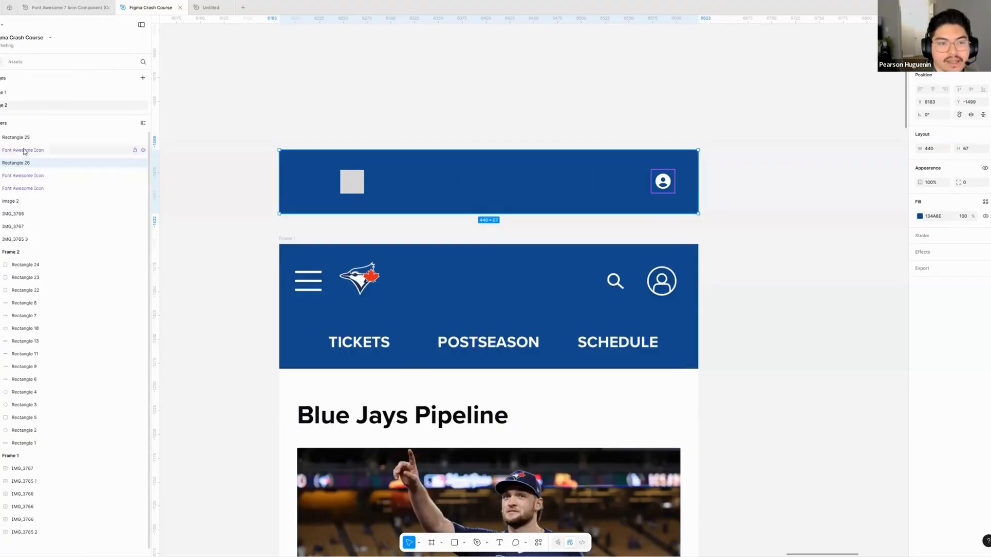
left_click(37, 189)
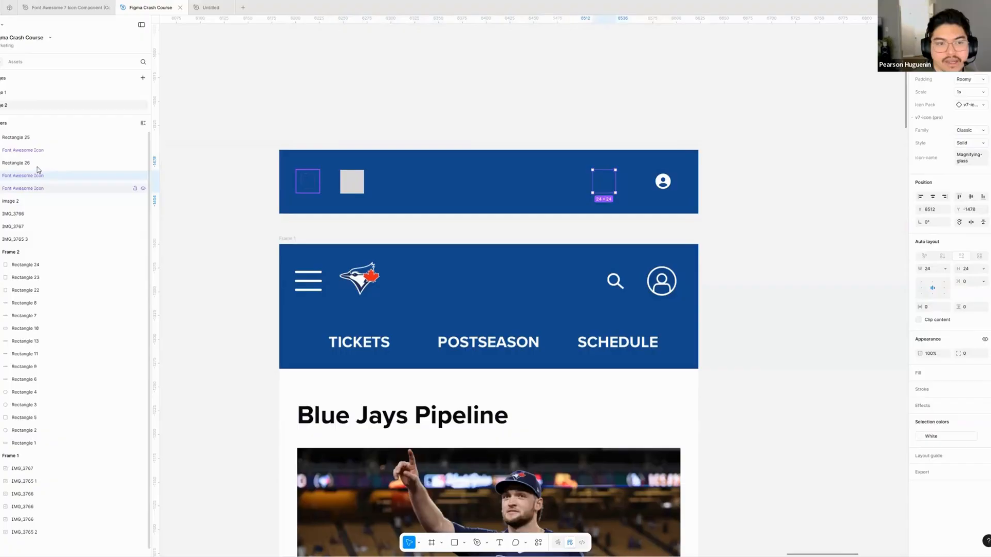
left_click(33, 164)
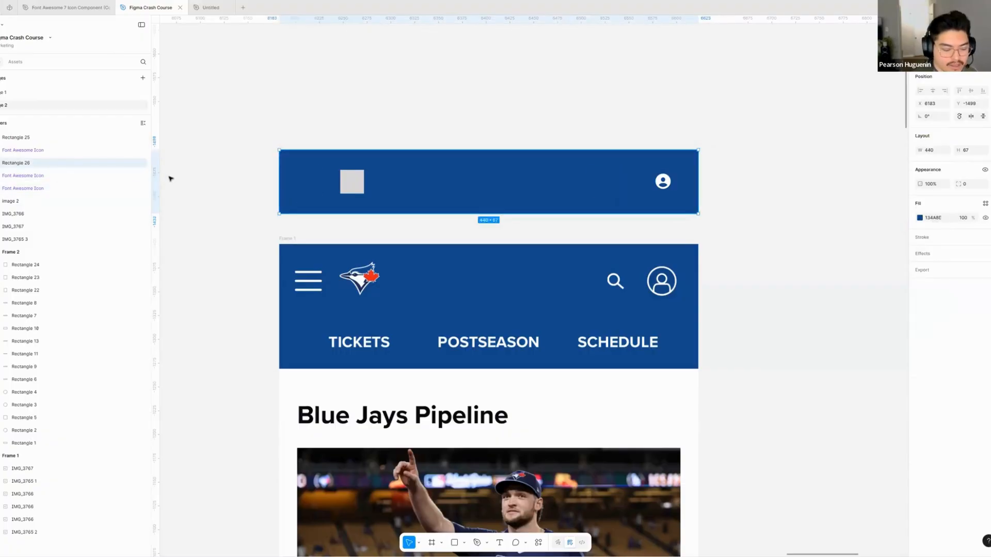
- Demonstrate restacking the blue header rectangle one layer at a time, and leave it behind all three icons
key("ctrl+bracketleft")
key("ctrl+bracketleft")
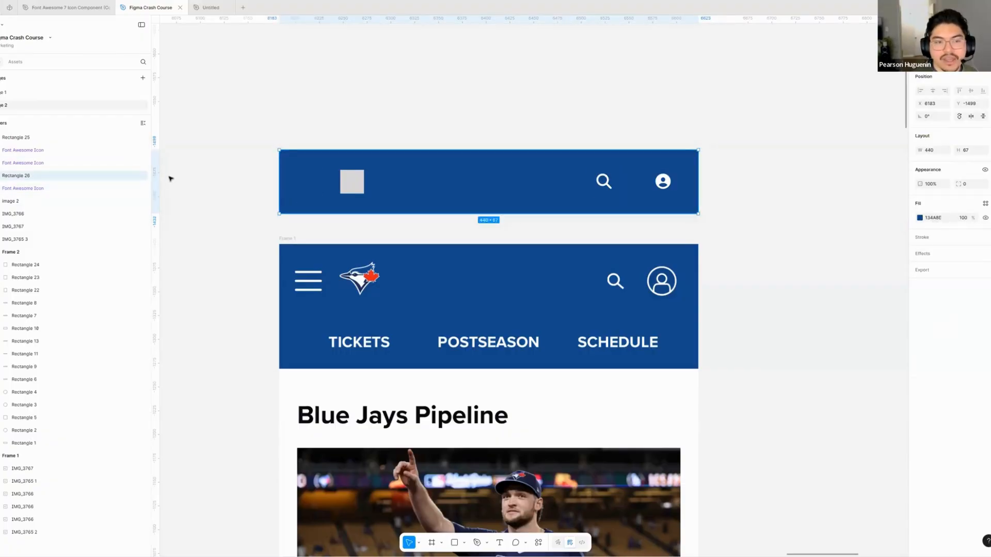
key("ctrl+bracketright")
key("ctrl+bracketright")
key("ctrl+bracketright")
key("ctrl+bracketleft")
key("ctrl+bracketleft")
key("ctrl+bracketleft")
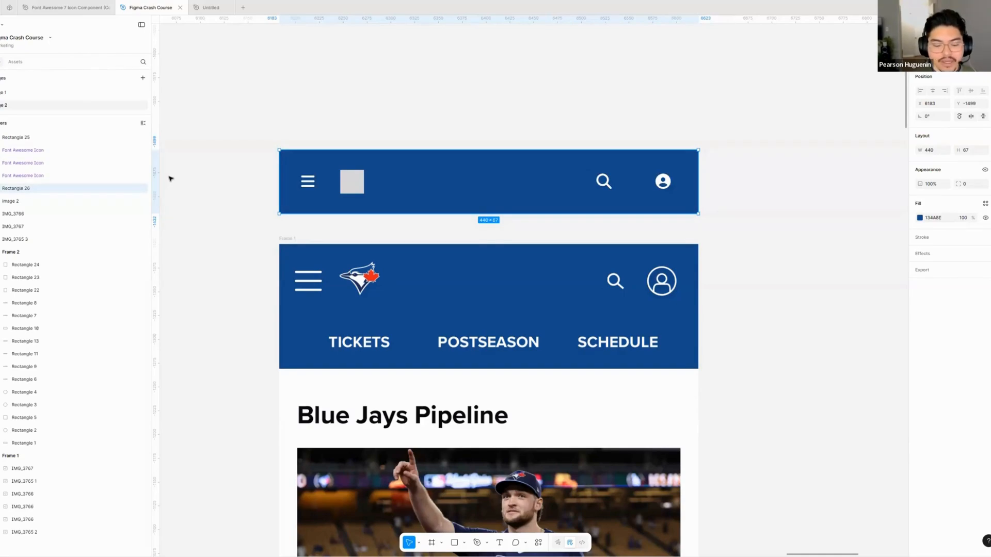
- Bring the blue header rectangle in front of all three icons, send it behind them again, and clear the selection
key("ctrl+bracketright")
key("ctrl+bracketright")
key("ctrl+bracketright")
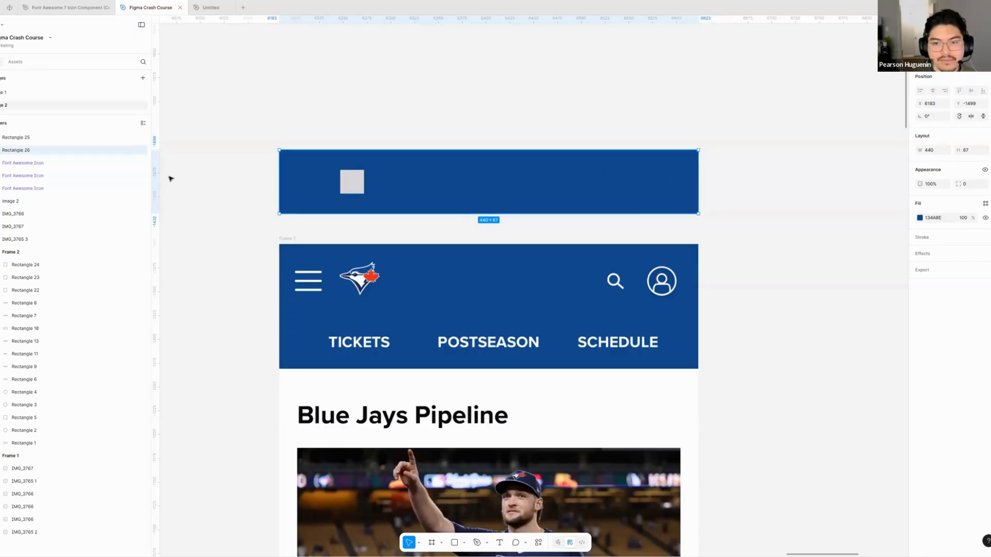
key("ctrl+bracketright")
key("ctrl+bracketleft")
key("ctrl+bracketleft")
key("ctrl+bracketleft")
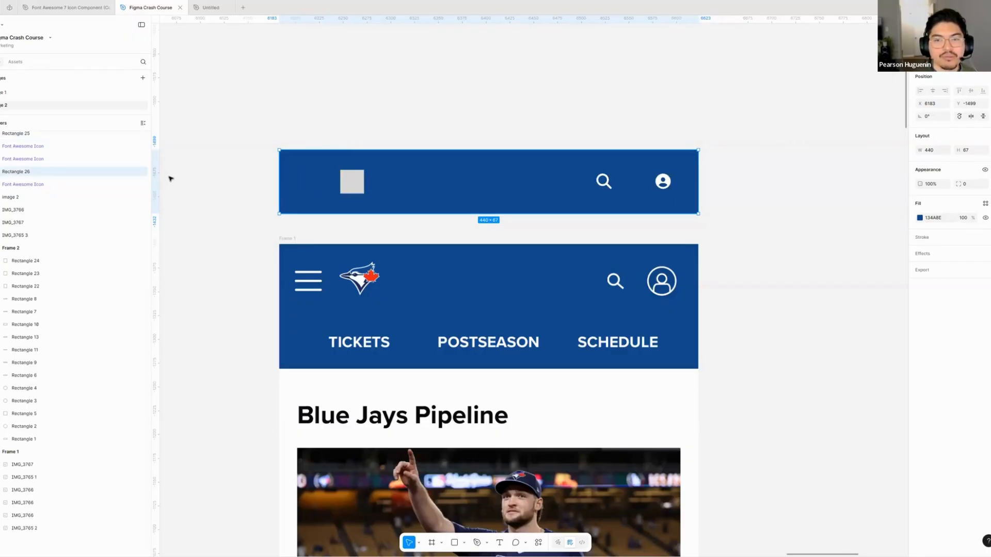
key("ctrl+bracketleft")
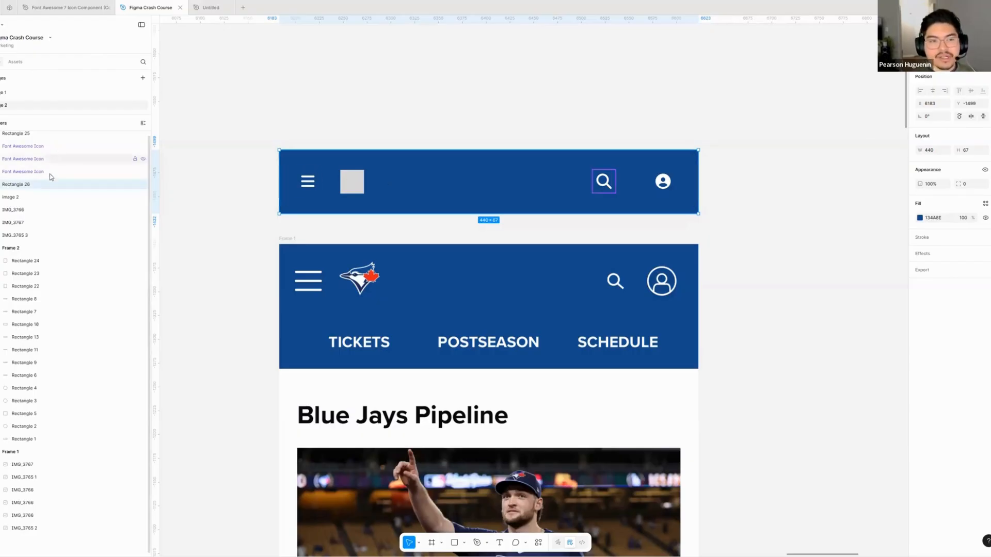
left_click(41, 146)
left_click(405, 129)
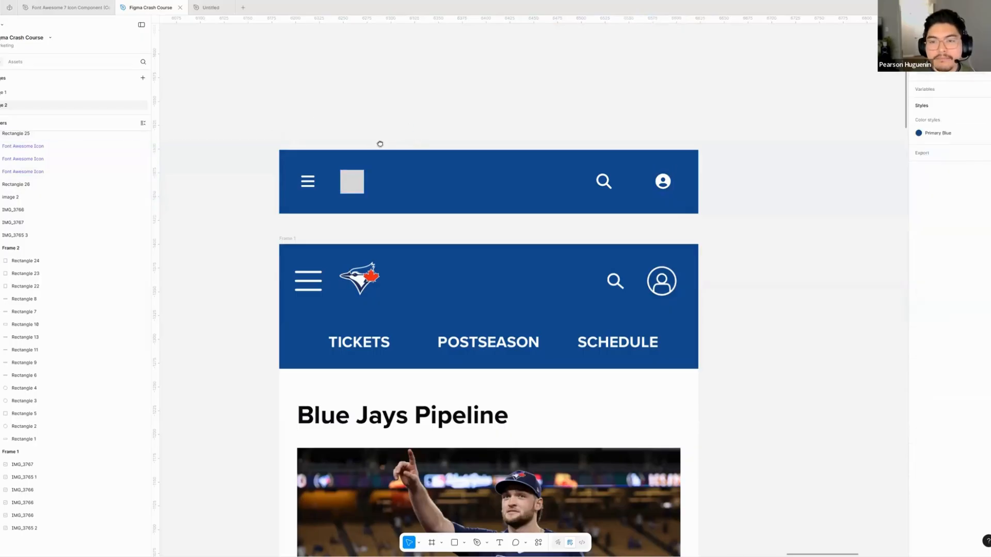
- Try widening the blue header rectangle to 443, restore its width, and shift the rectangle slightly down
scroll(443, 205, "up", 2)
scroll(443, 205, "right", 2)
left_click(443, 205)
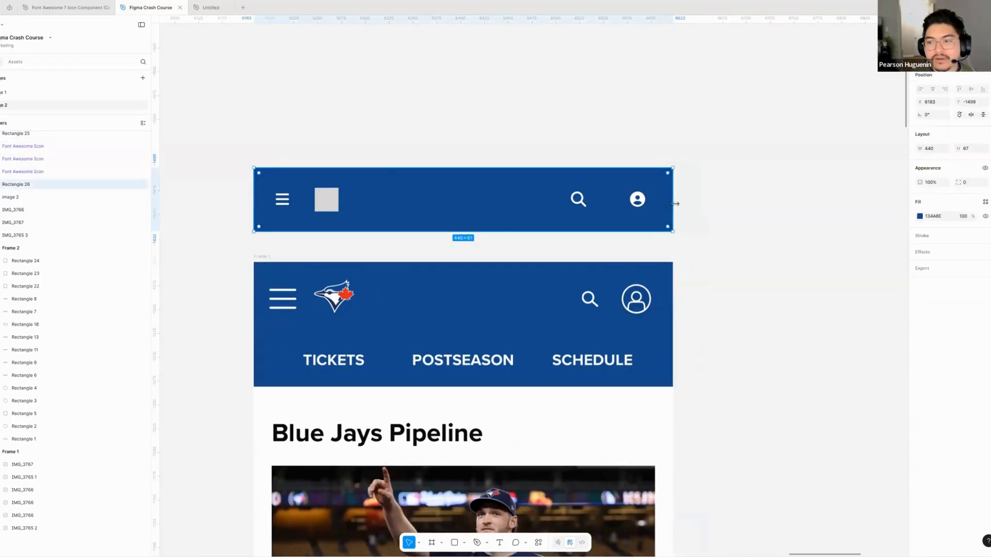
mouse_move(673, 204)
left_mouse_down()
mouse_move(762, 205)
mouse_move(675, 205)
left_mouse_up()
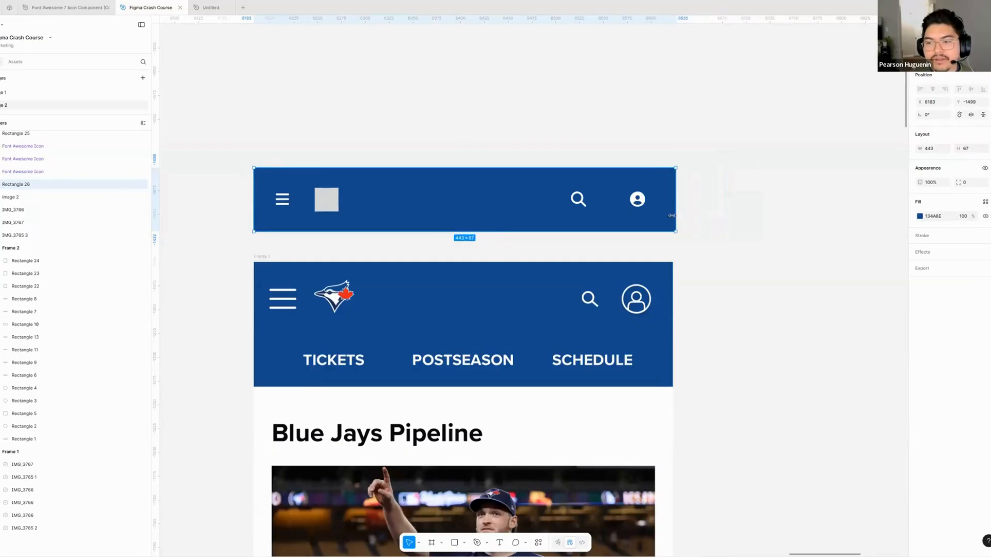
mouse_move(479, 213)
left_mouse_down()
mouse_move(500, 217)
mouse_move(489, 215)
left_mouse_up()
left_click(679, 250)
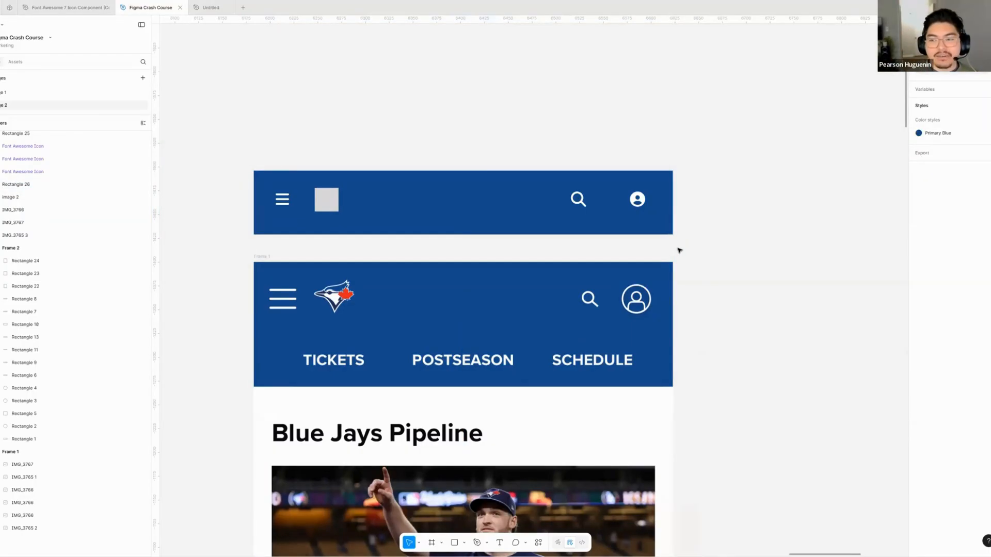
- Compare the rebuilt header with the mockup's header and the Blue Jays Pipeline article section below
scroll(499, 249, "down", 5)
scroll(499, 248, "down", 3, "ctrl")
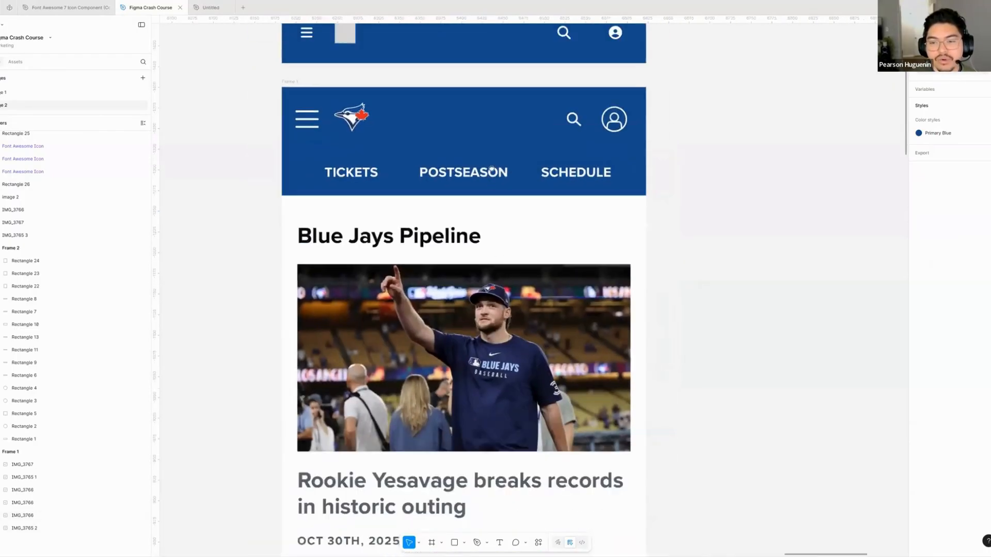
scroll(499, 249, "up", 5)
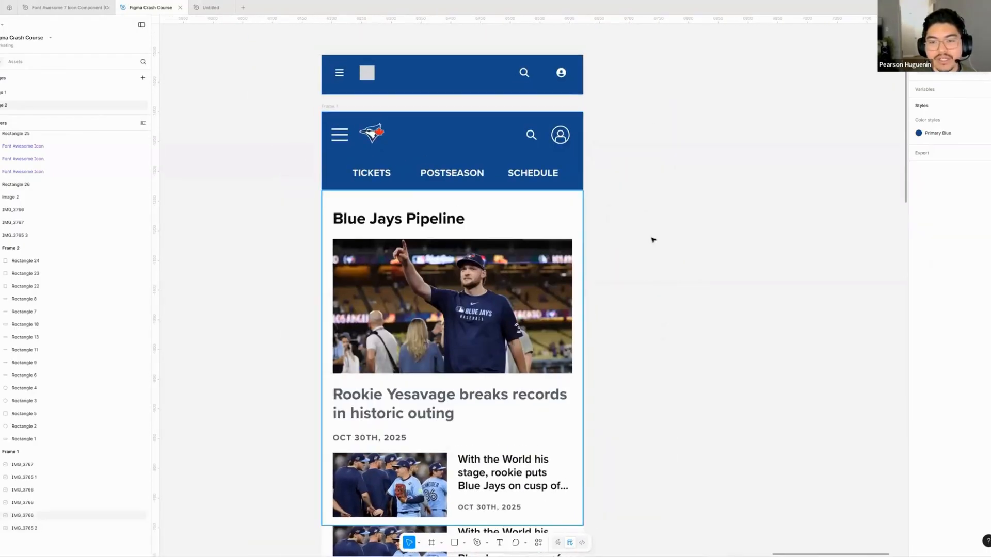
scroll(645, 283, "up", 1)
scroll(420, 190, "up", 5, "ctrl")
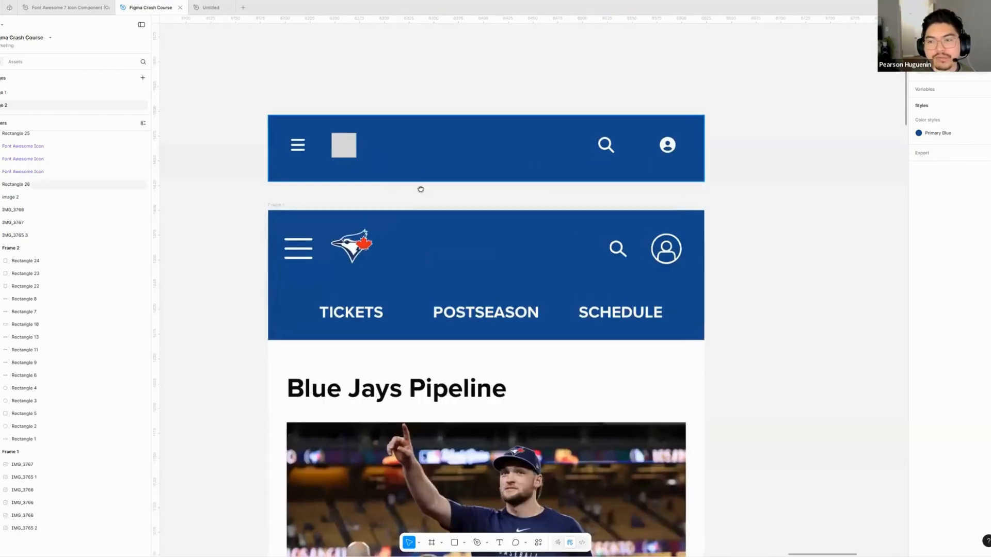
scroll(395, 229, "up", 1)
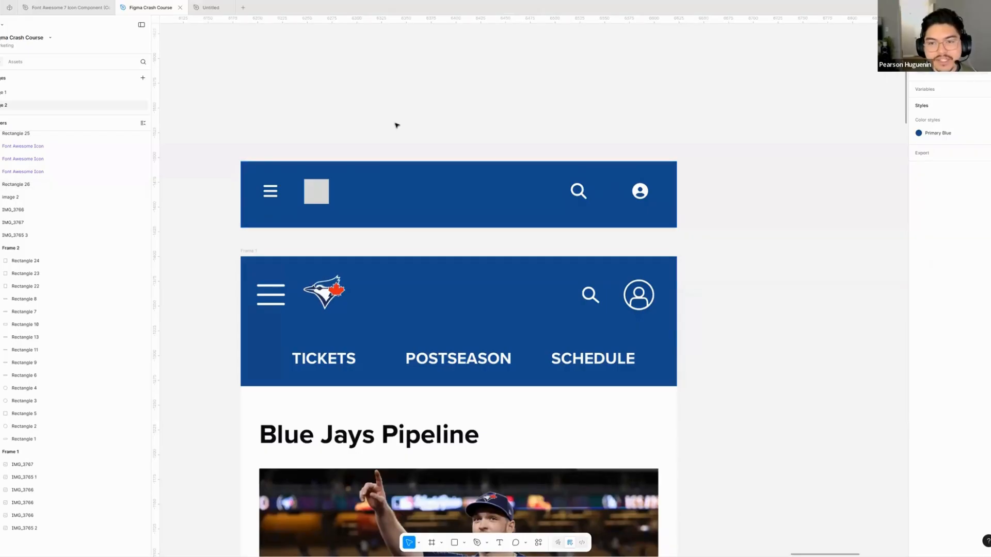
scroll(371, 124, "down", 1)
scroll(373, 161, "up", 3)
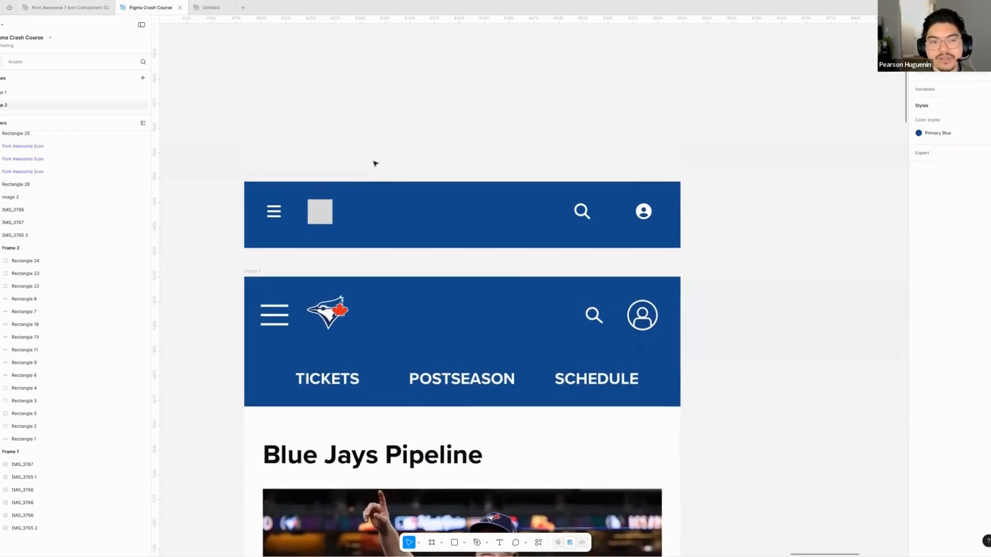
scroll(373, 178, "up", 4)
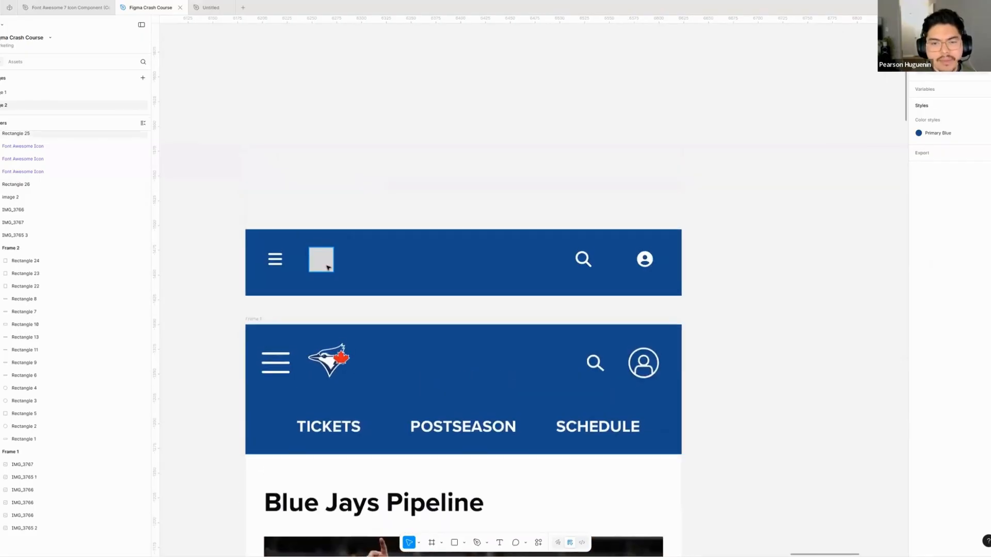
- Wrap the bars icon and the grey logo placeholder in the header together in an auto layout frame
left_click(327, 268)
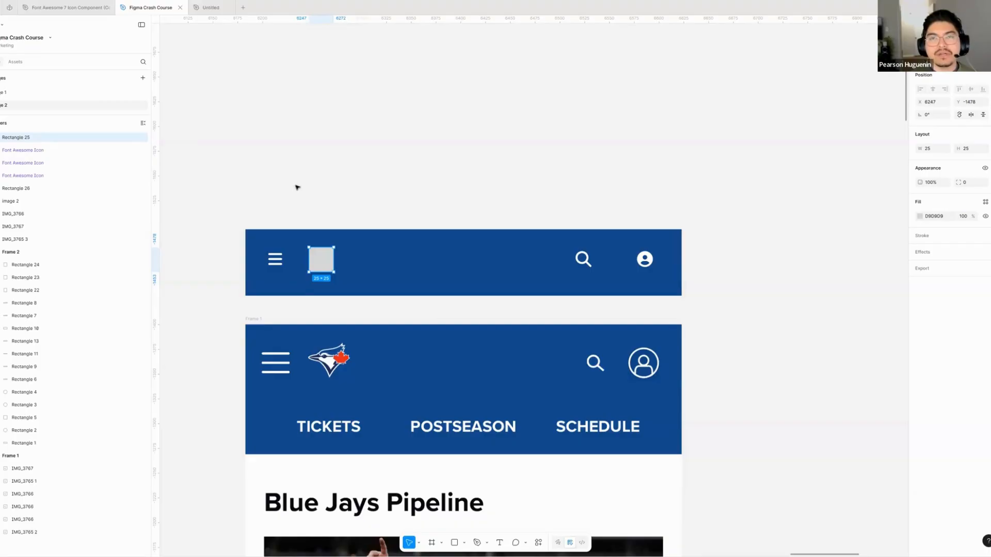
scroll(301, 184, "down", 1)
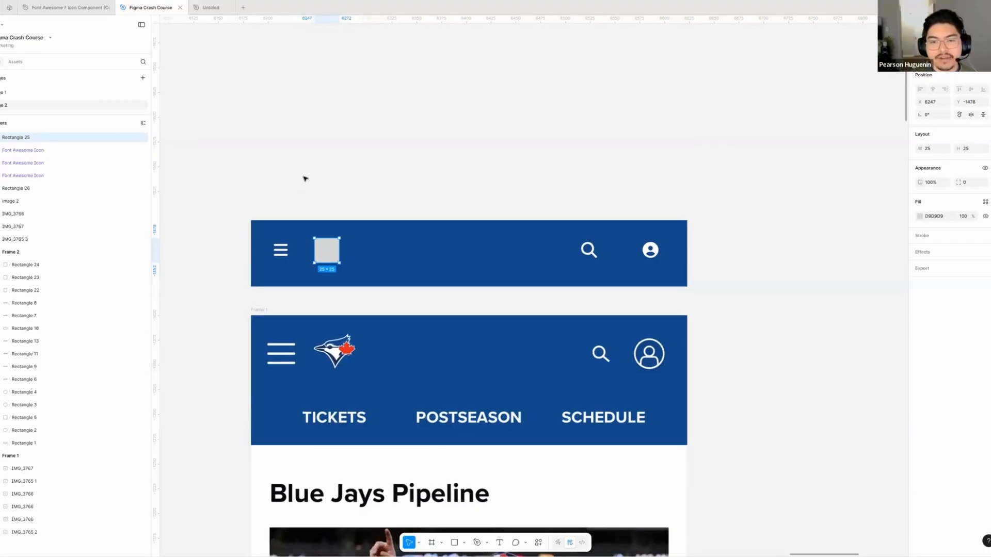
left_click_drag(371, 147, 406, 109)
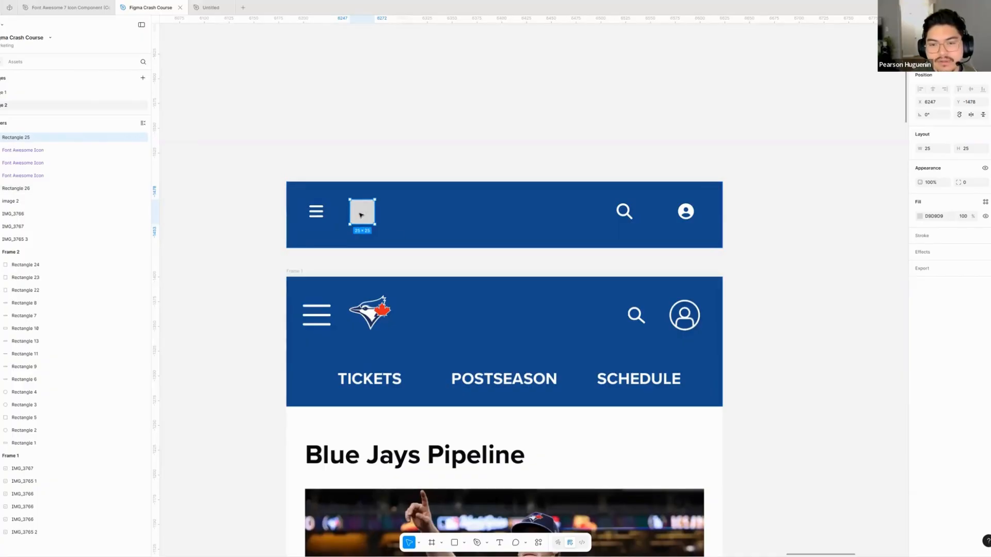
left_click(315, 212, "shift")
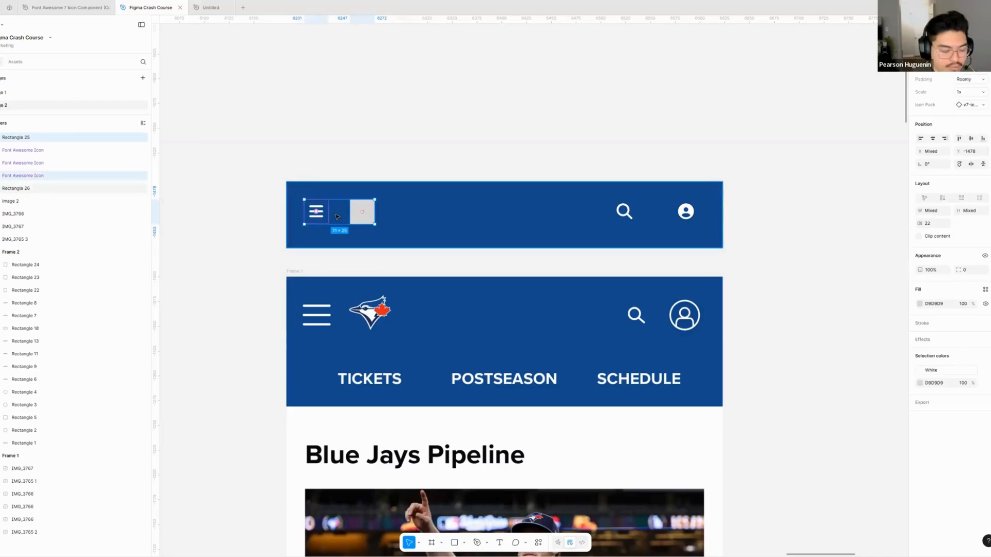
key("shift+a")
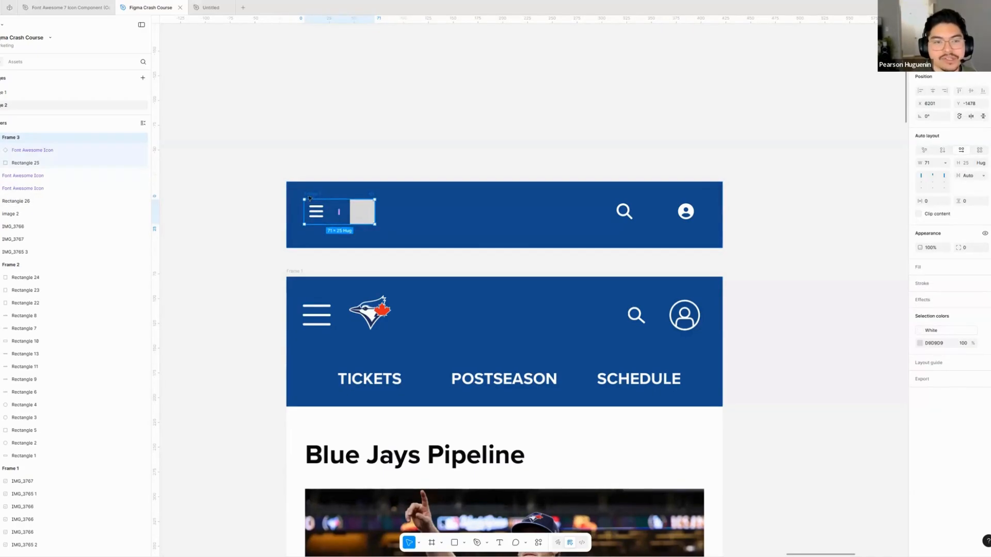
scroll(314, 201, "up", 3)
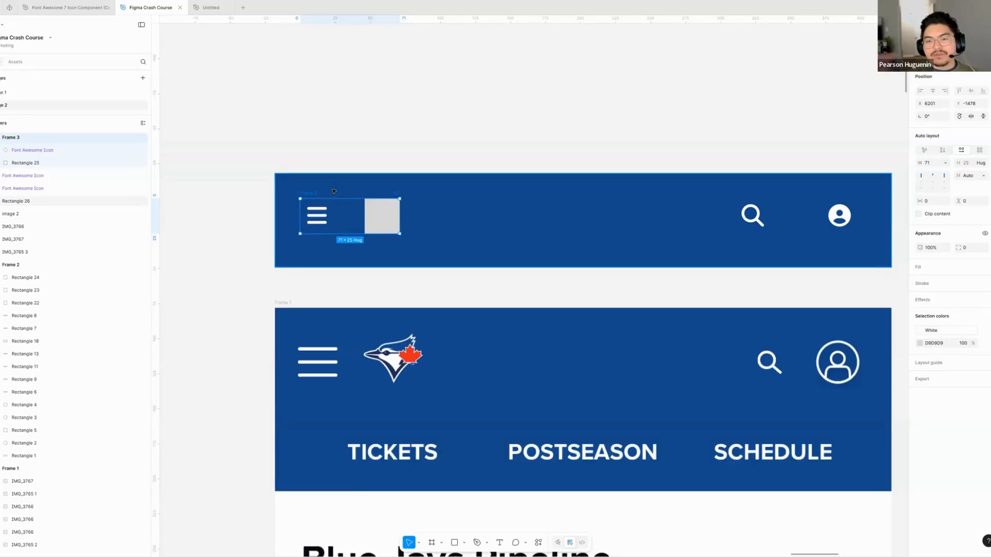
- Duplicate the bars icon three times inside the new auto layout frame
left_click(317, 221)
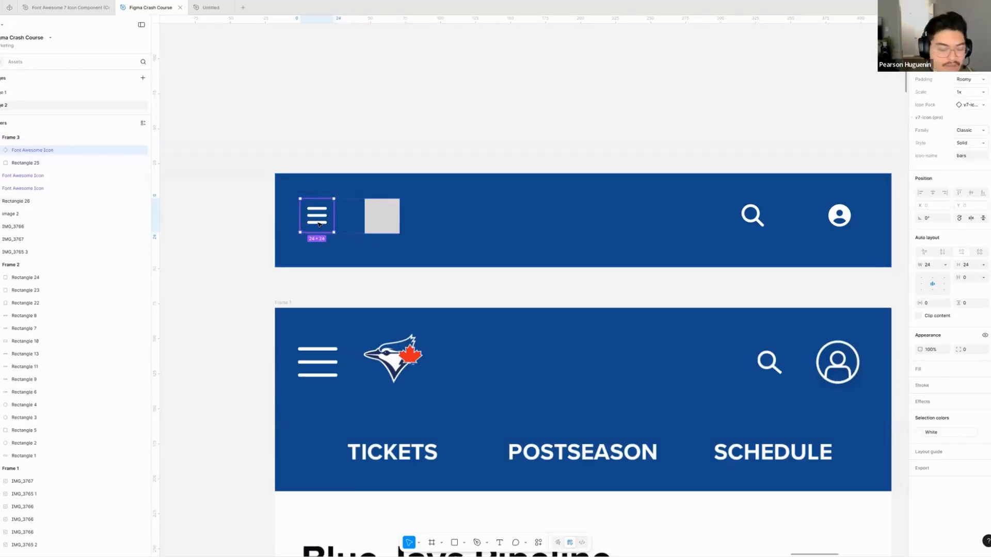
key("ctrl+d")
key("ctrl+d")
key("ctrl+d")
left_click(376, 150)
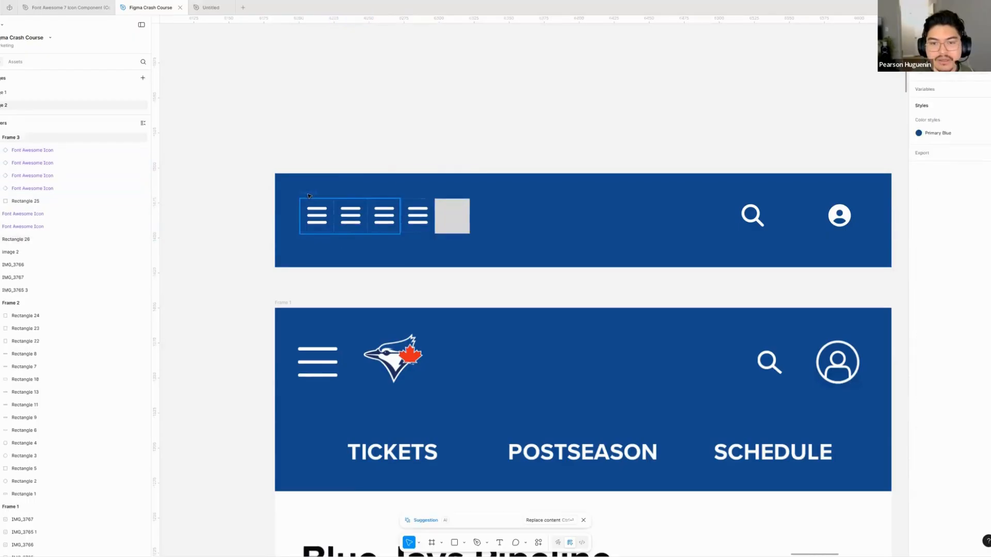
- Move the auto layout frame above the blue header and set its width to hug its contents
left_click_drag(316, 193, 316, 69)
scroll(511, 213, "up", 1)
scroll(511, 213, "up", 2)
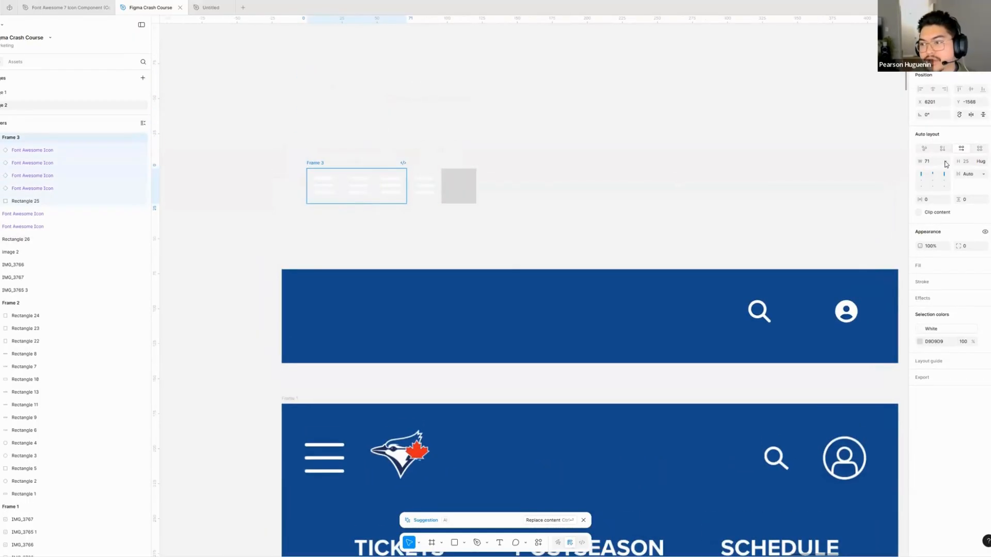
left_click(945, 161)
left_click(940, 170)
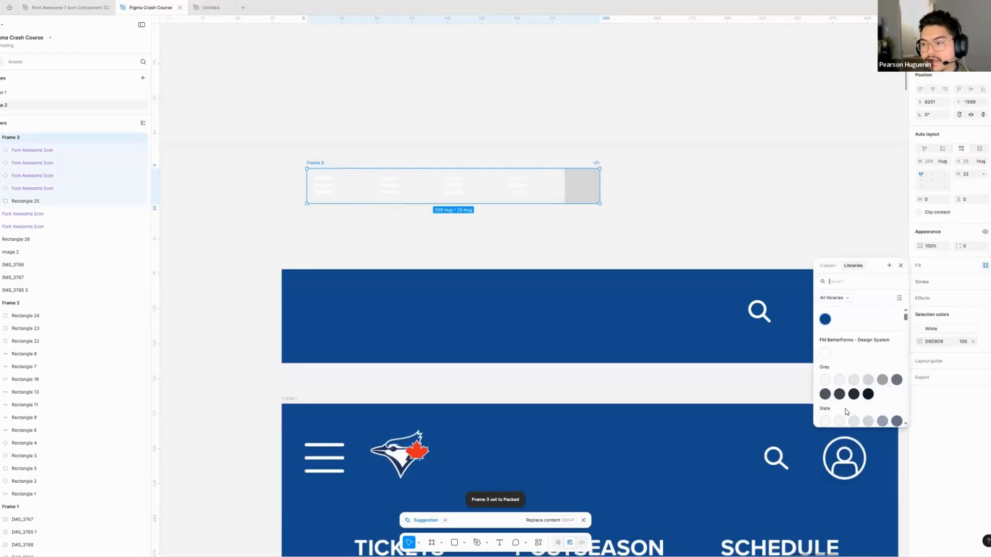
- Fill the auto layout frame with the Primary Blue colour style, and detach that style from the fill
left_click(985, 265)
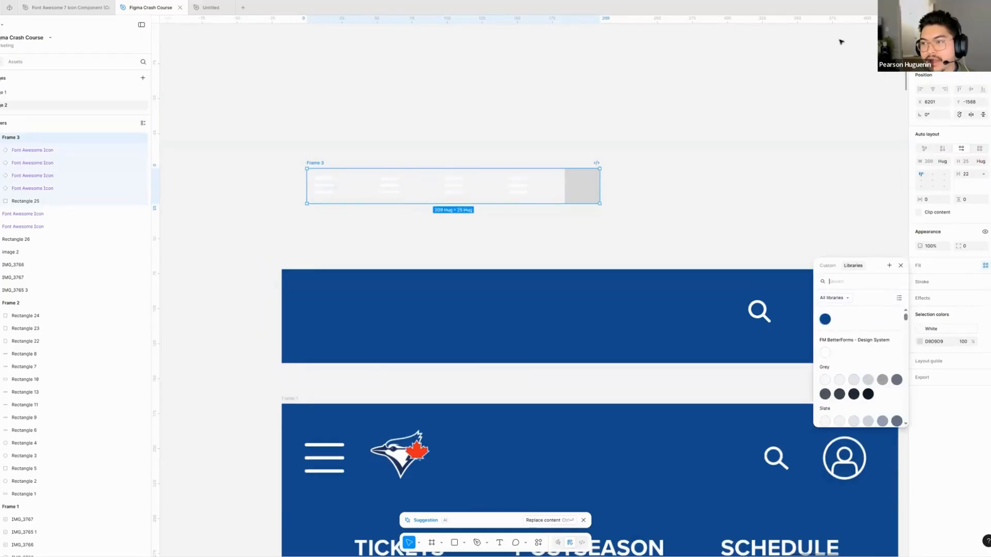
key("Escape")
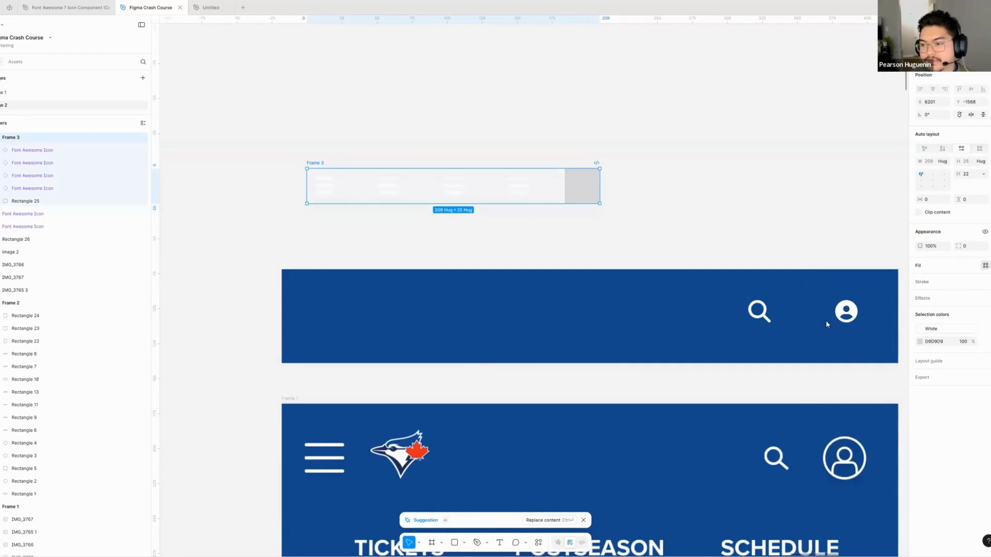
left_click(544, 247)
mouse_move(560, 217)
left_mouse_down()
mouse_move(524, 241)
mouse_move(546, 217)
left_mouse_up()
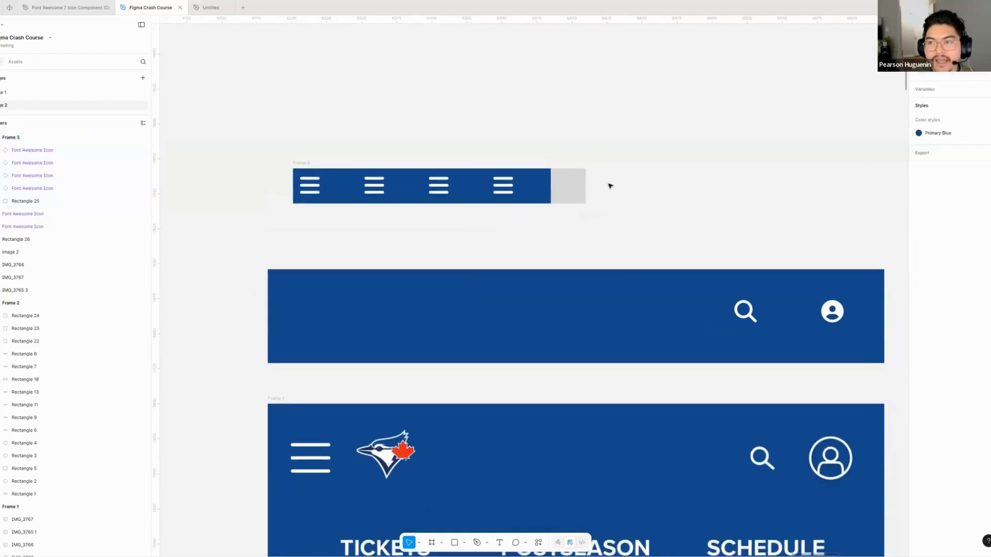
left_click(297, 168)
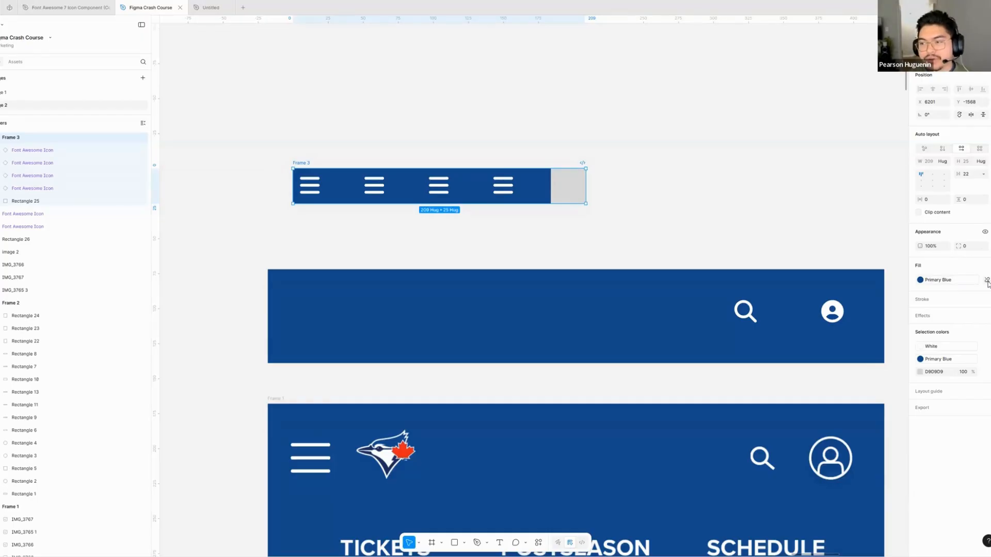
left_click(987, 281)
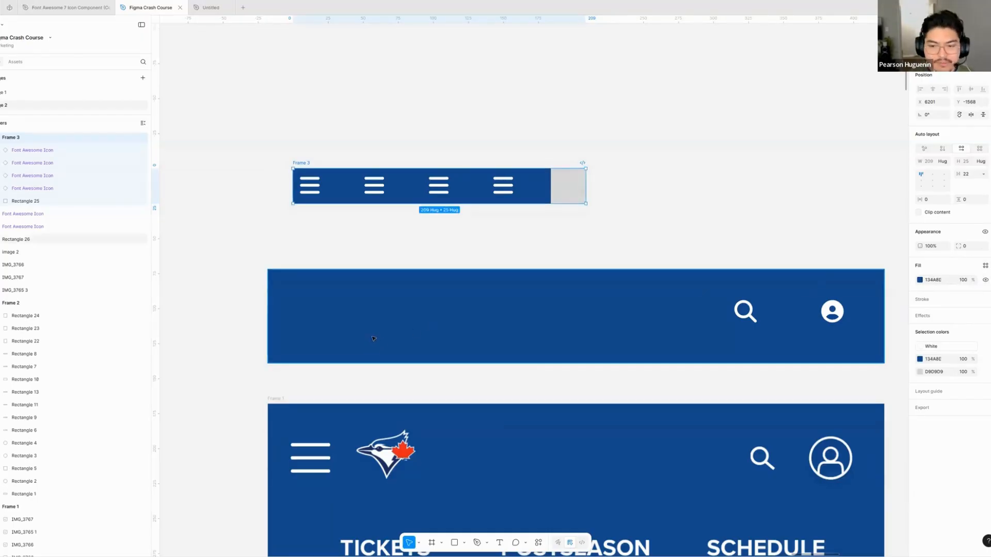
scroll(373, 338, "down", 3)
key("i")
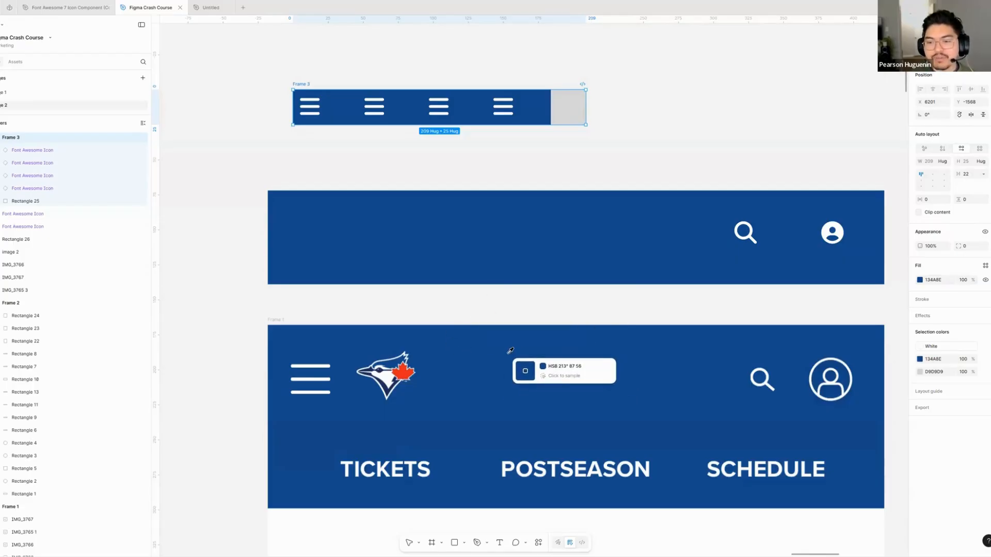
key("Escape")
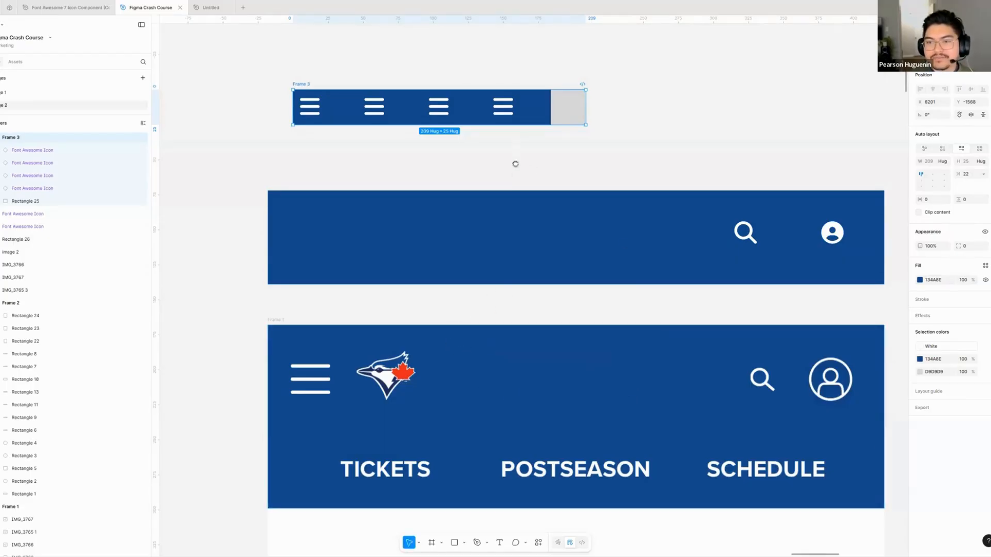
scroll(515, 163, "up", 3)
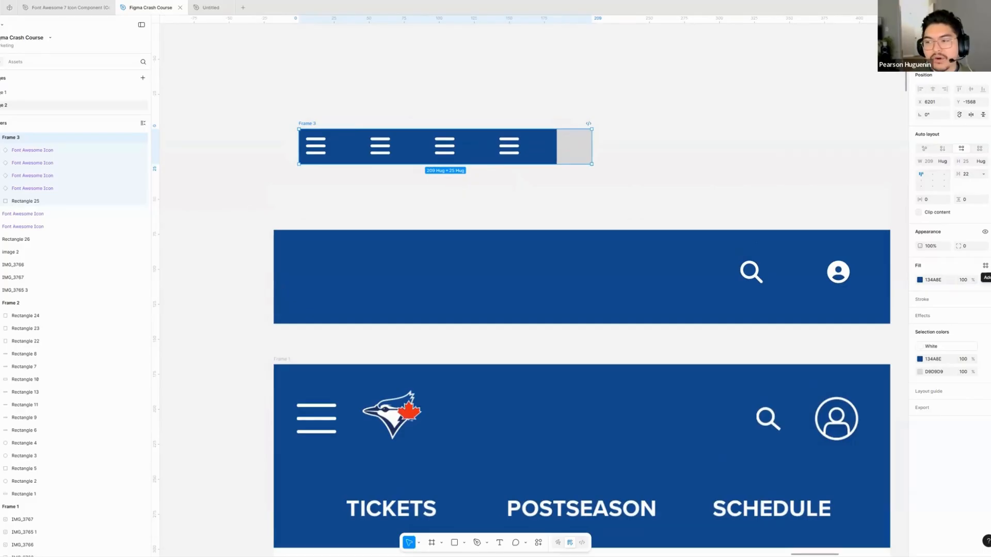
left_click(986, 265)
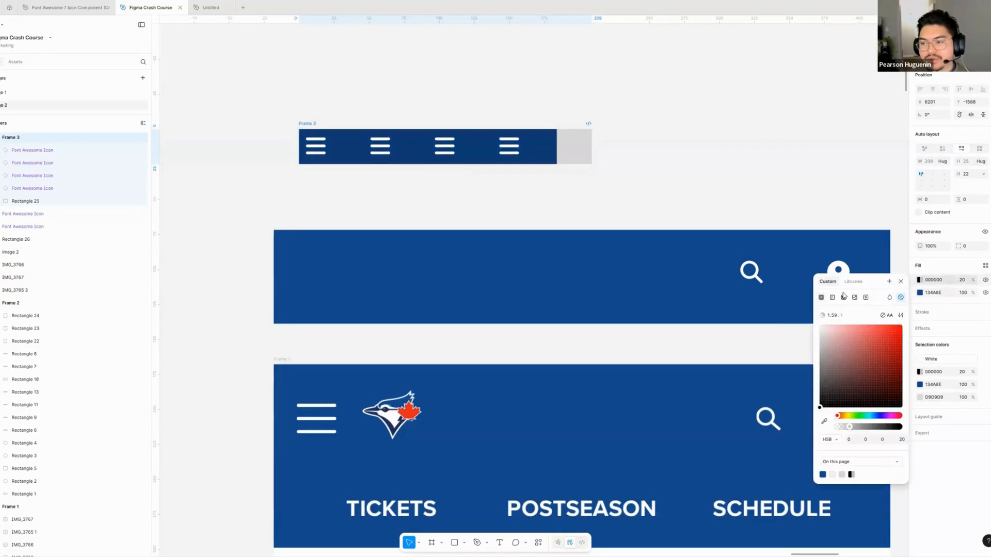
left_click(919, 282)
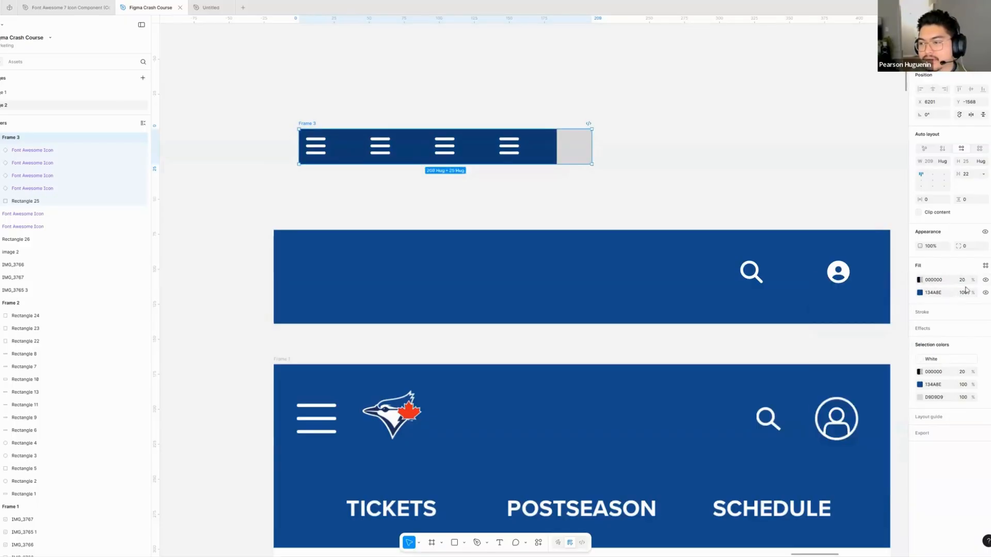
left_click(921, 282)
key("ctrl+z")
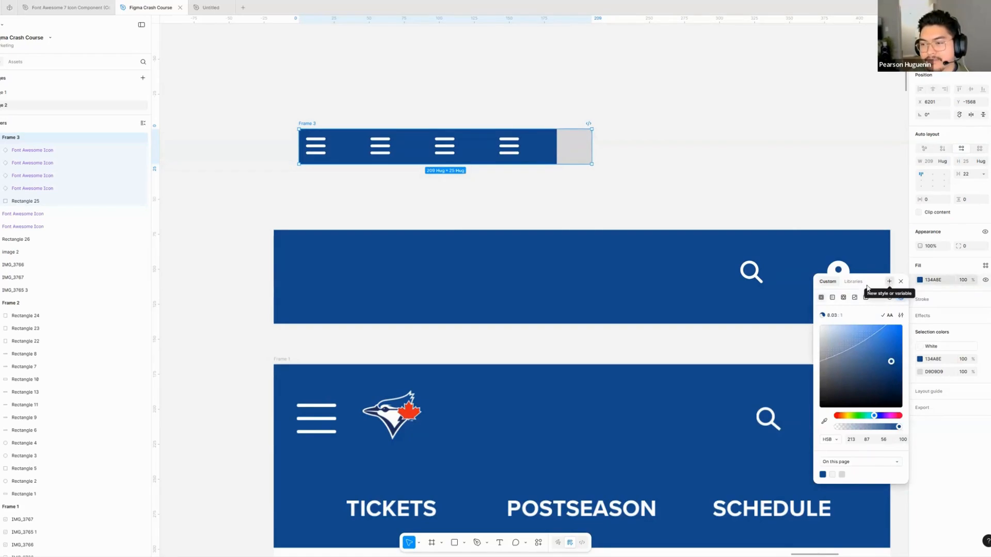
- Create a colour style named Primary Blue from the auto layout frame's 134A8E fill
left_click(889, 282)
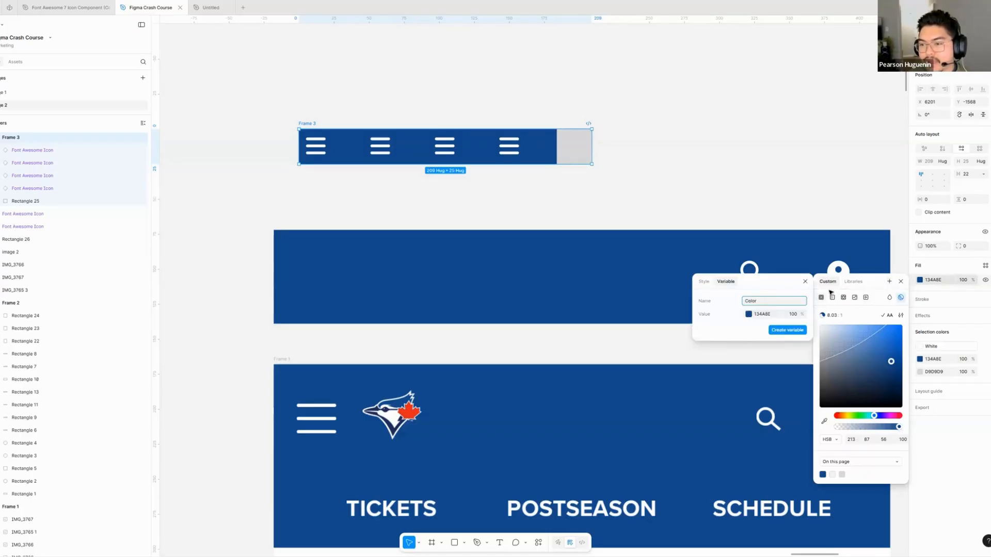
left_click(706, 283)
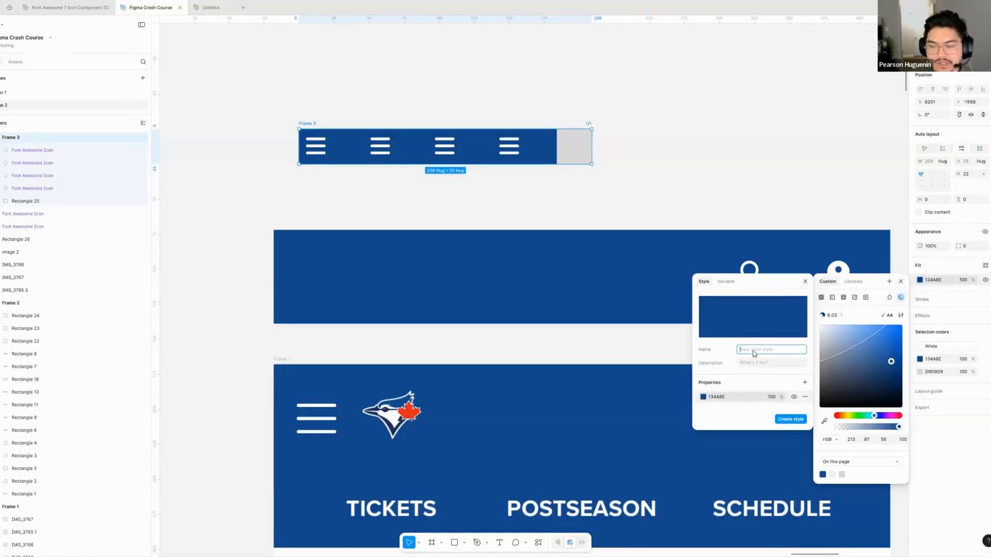
type("Primary Blue")
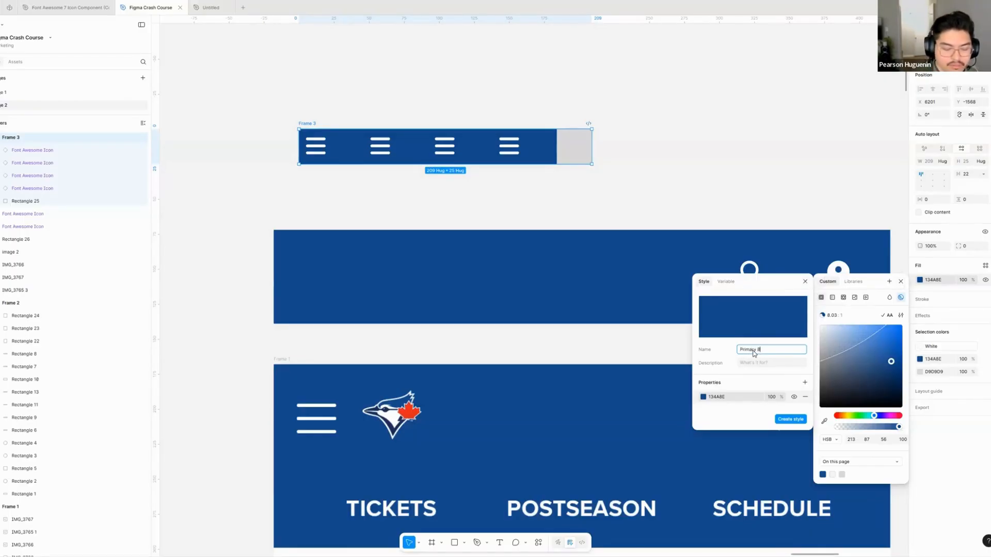
left_click(792, 420)
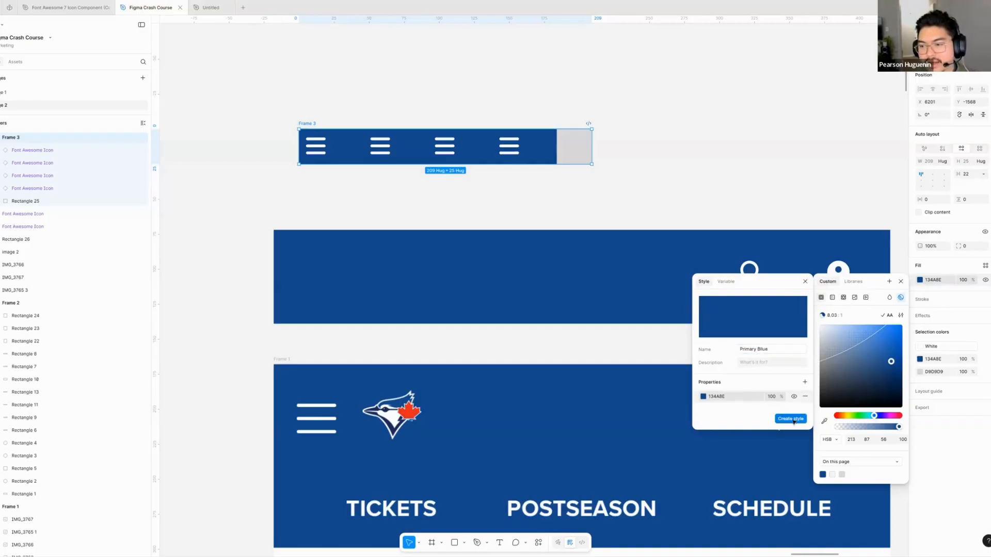
left_click(794, 152)
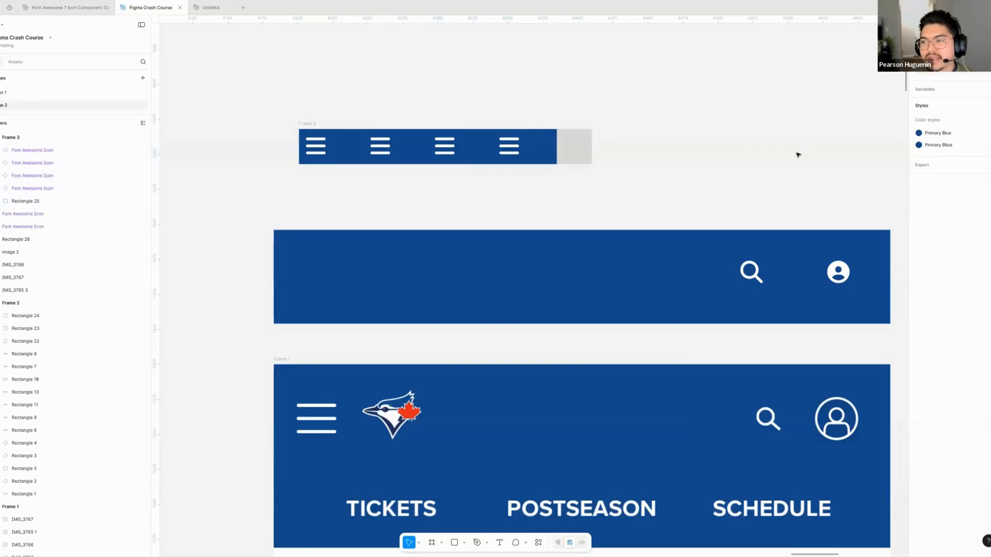
- Delete the second Primary Blue entry from the file's colour styles
scroll(877, 150, "up", 1)
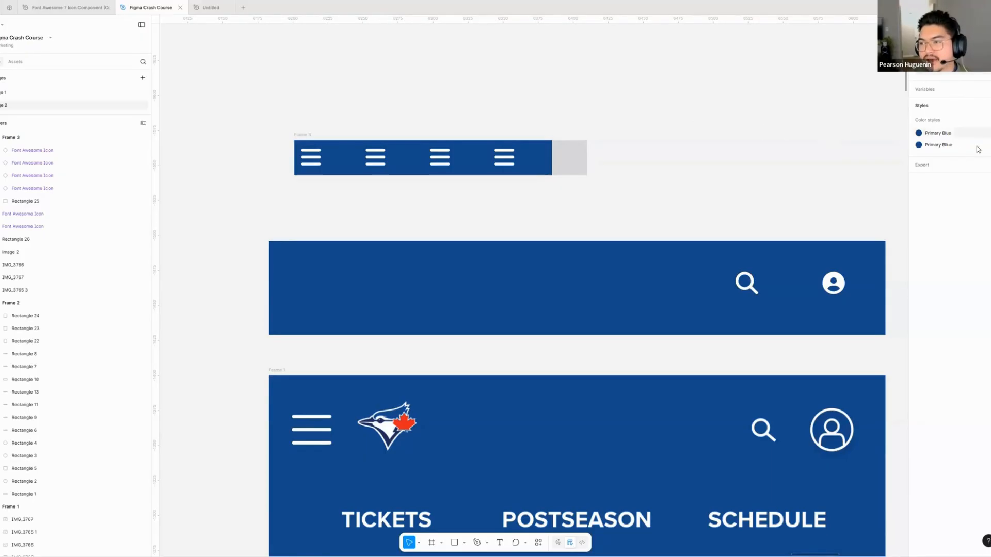
left_click(953, 147)
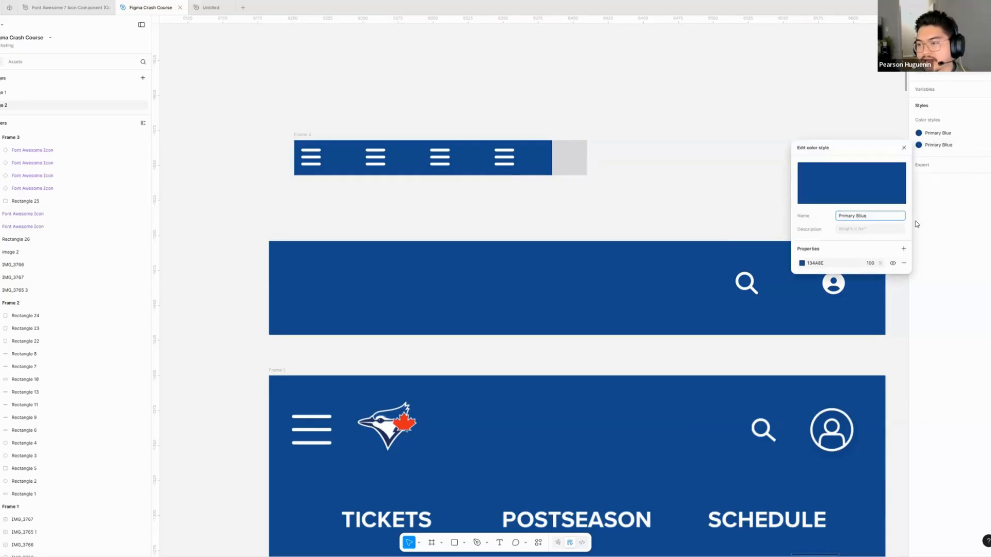
key("Escape")
right_click(955, 147)
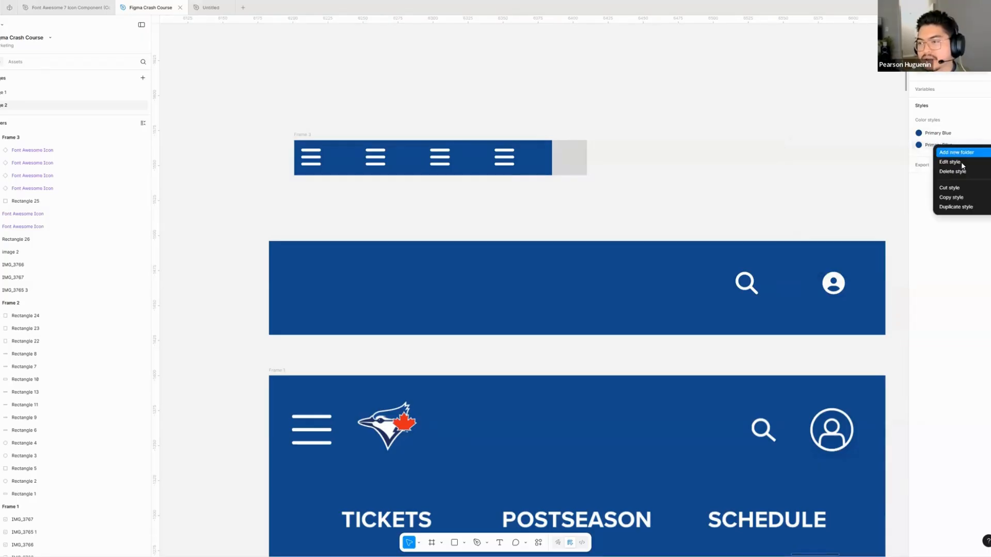
left_click(960, 168)
- Draw a rectangle about 55 × 54 above the blue header and fill it with red sampled from the logo's maple leaf
scroll(757, 151, "right", 2)
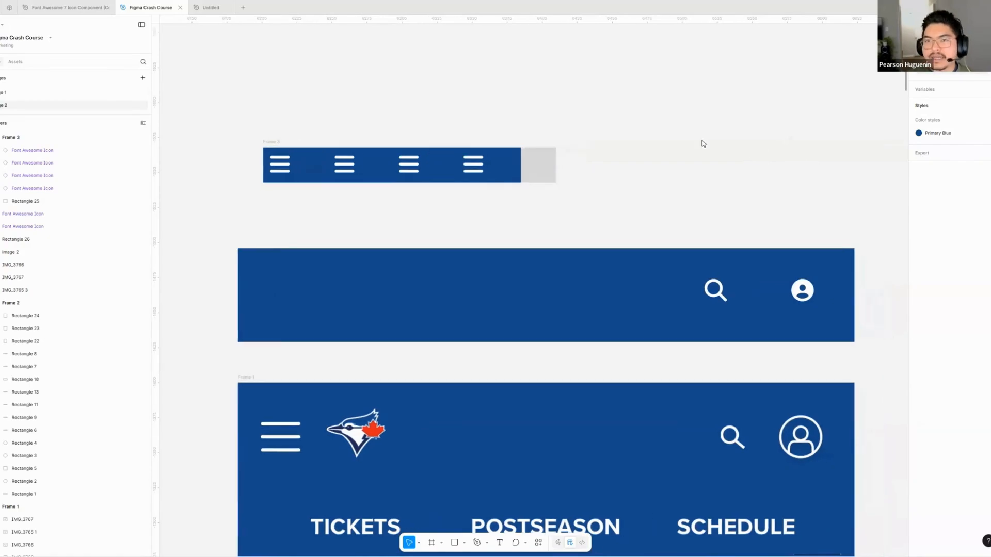
scroll(750, 156, "right", 4)
scroll(749, 155, "down", 2)
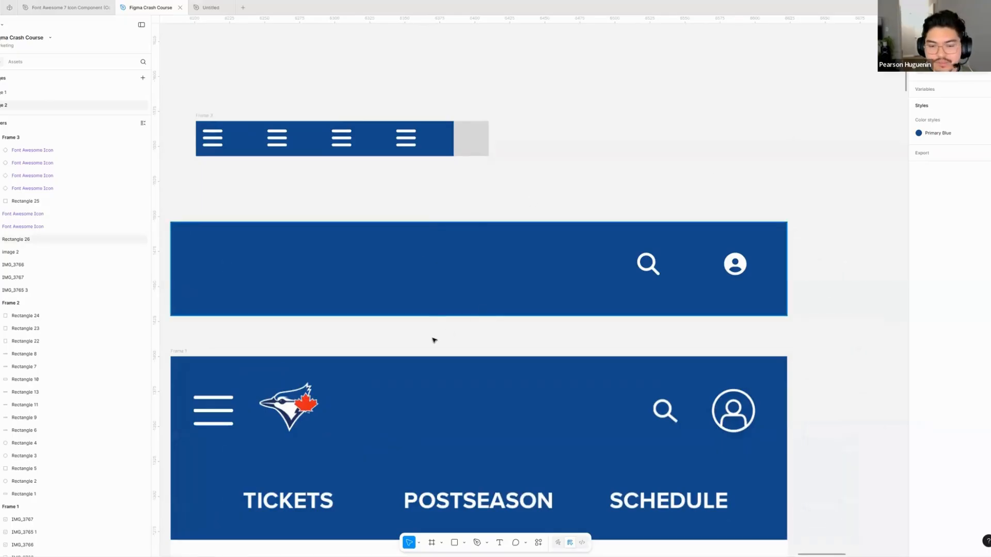
scroll(425, 280, "left", 2)
scroll(425, 281, "up", 1)
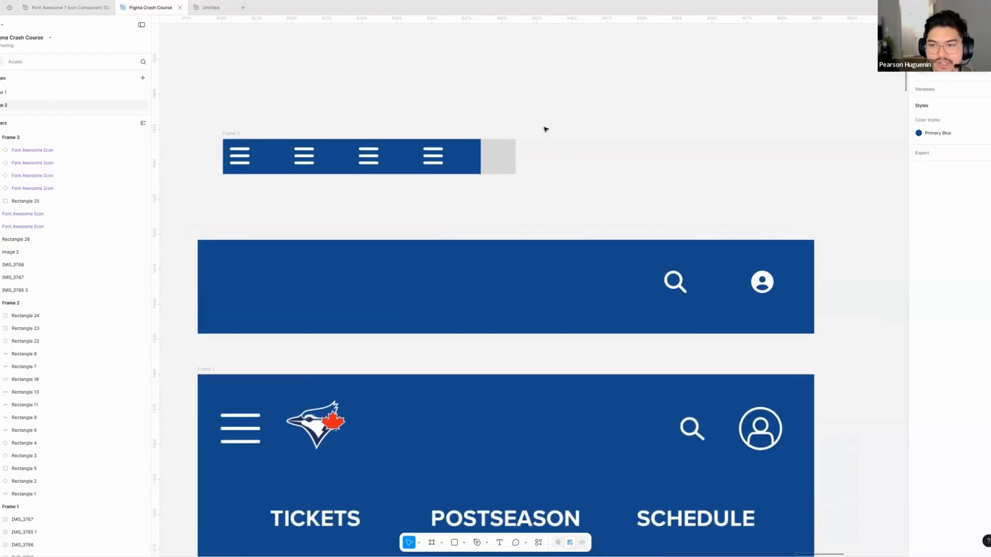
key("r")
left_click_drag(711, 98, 789, 174)
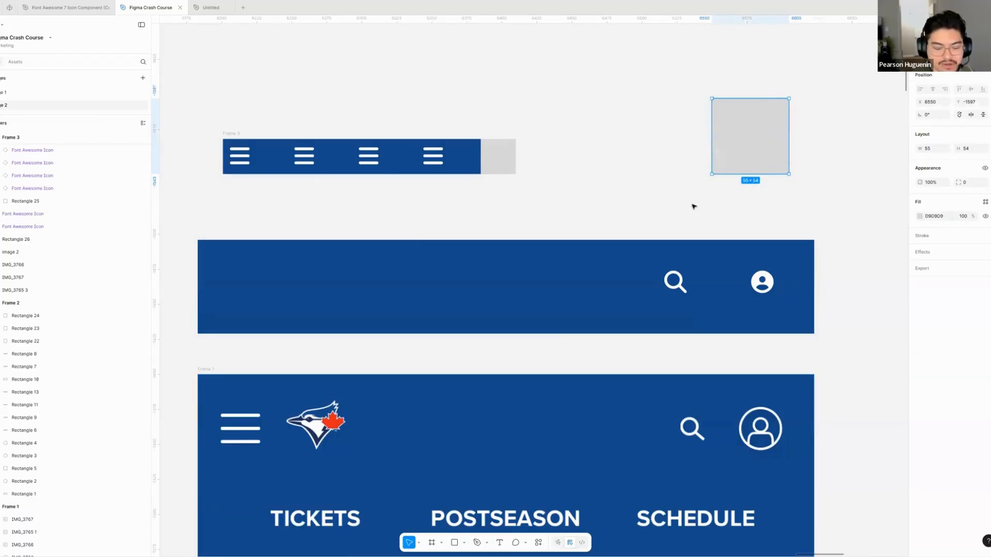
key("i")
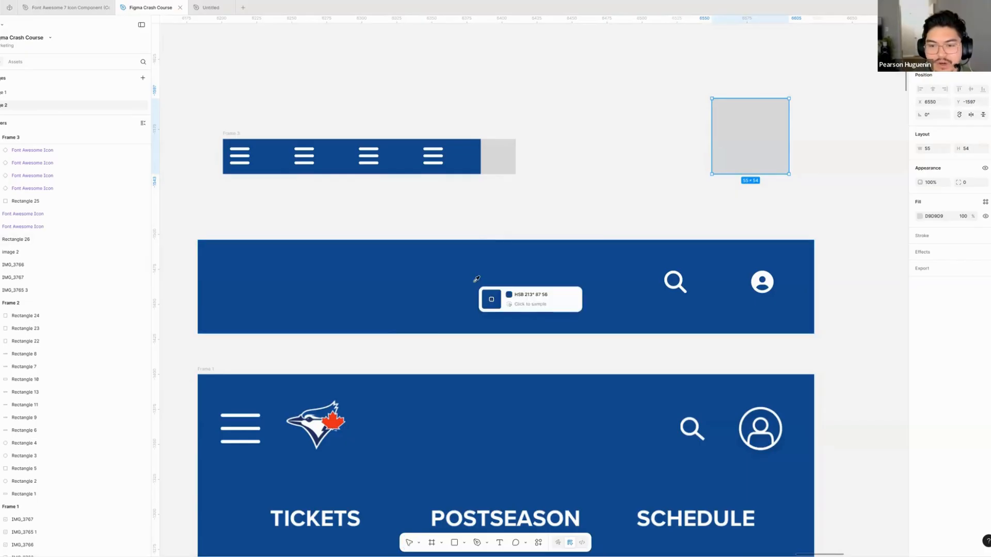
left_click(336, 416)
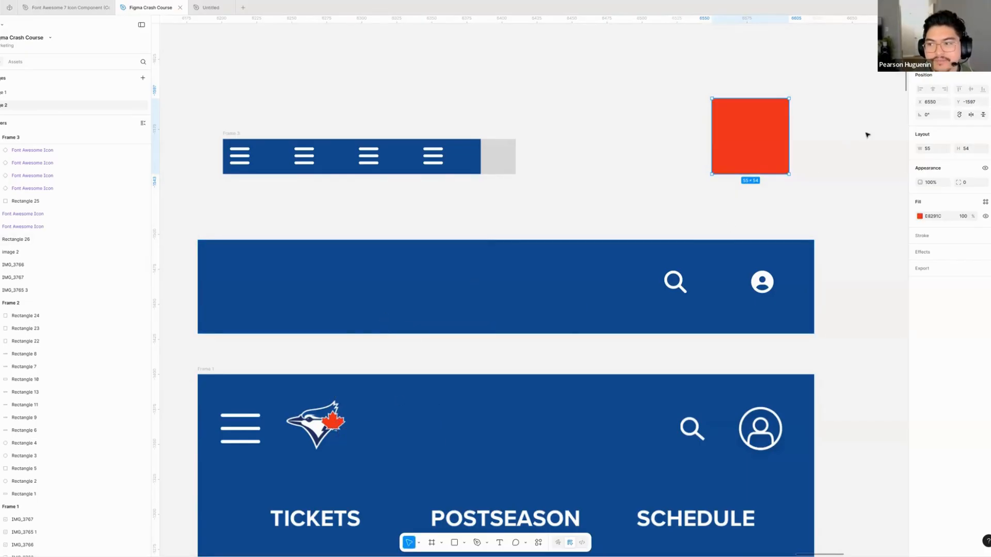
left_click(919, 216)
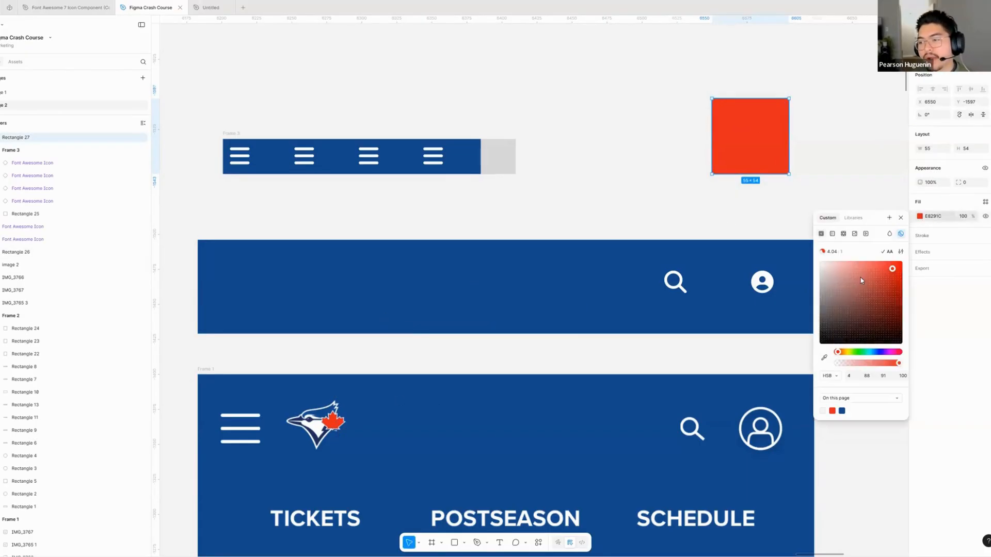
mouse_move(859, 293)
left_mouse_down()
mouse_move(884, 285)
mouse_move(869, 284)
left_mouse_up()
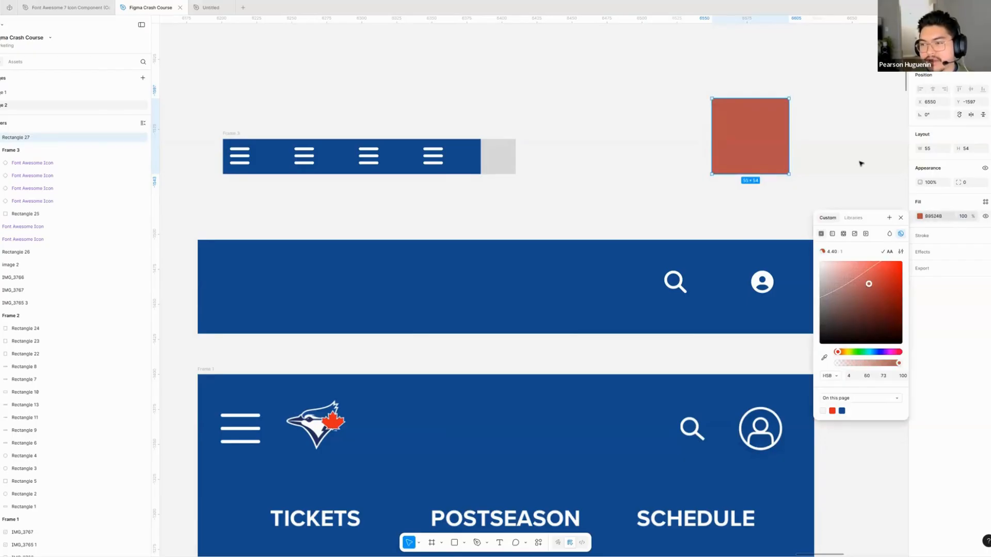
key("ctrl+z")
- Create a colour style named Red Accent from the red square's fill
left_click(920, 216)
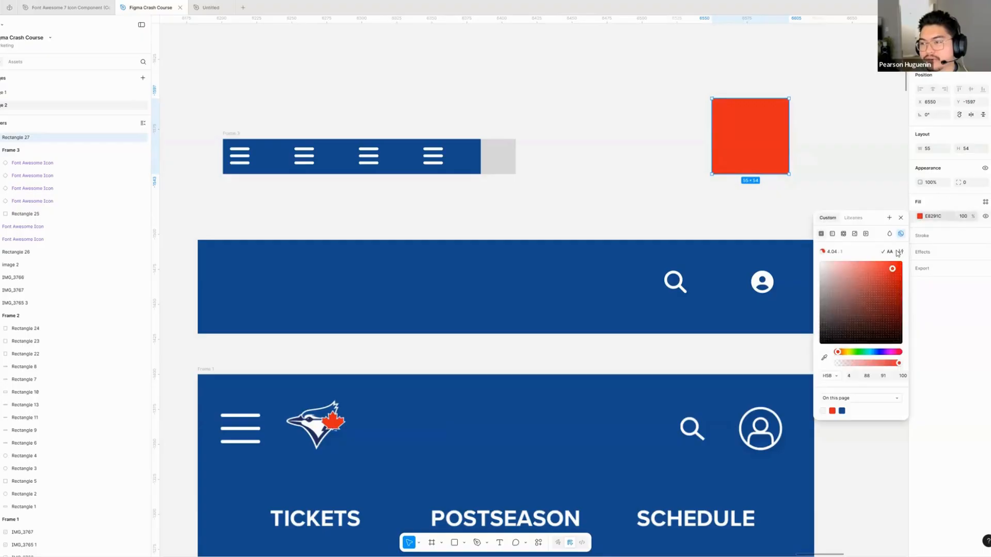
left_click(889, 218)
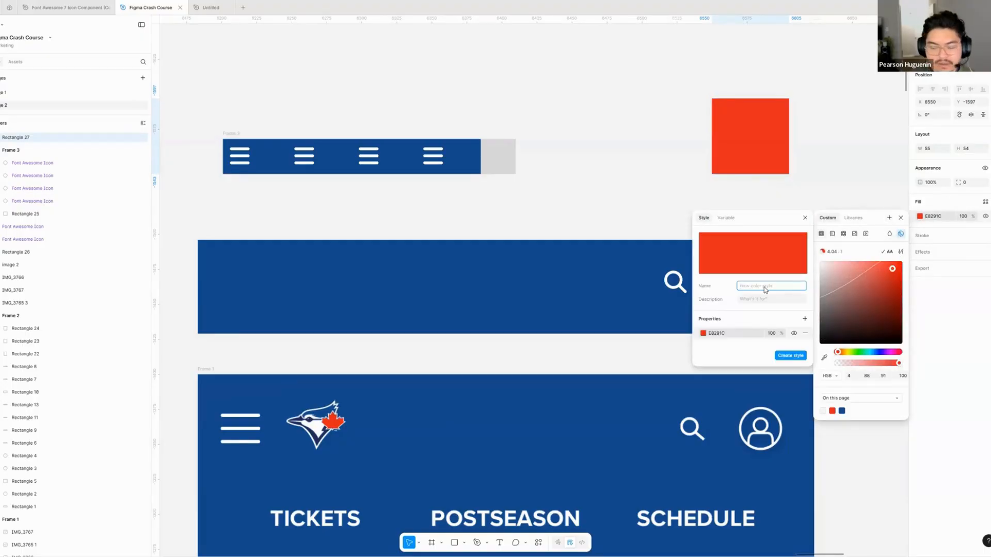
type("Red Accent")
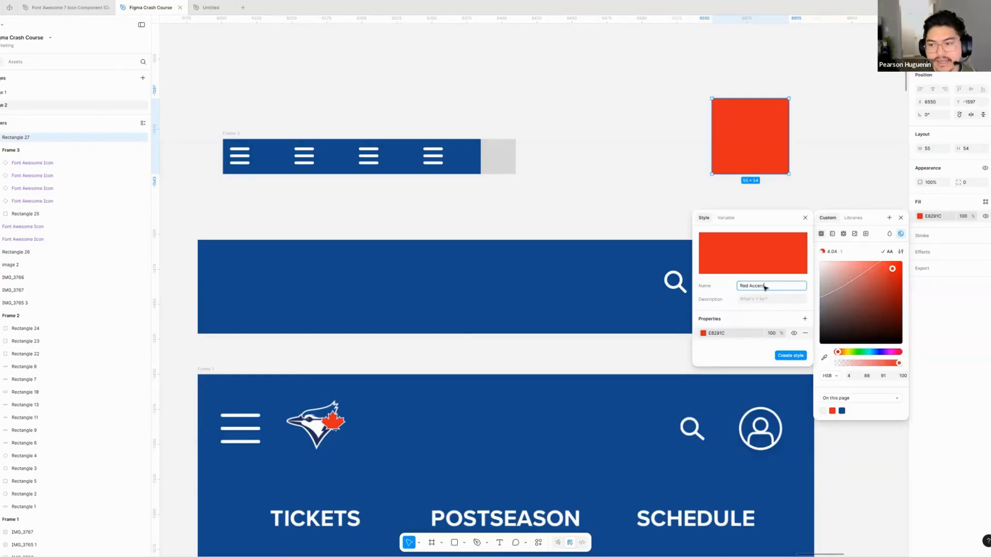
key("Return")
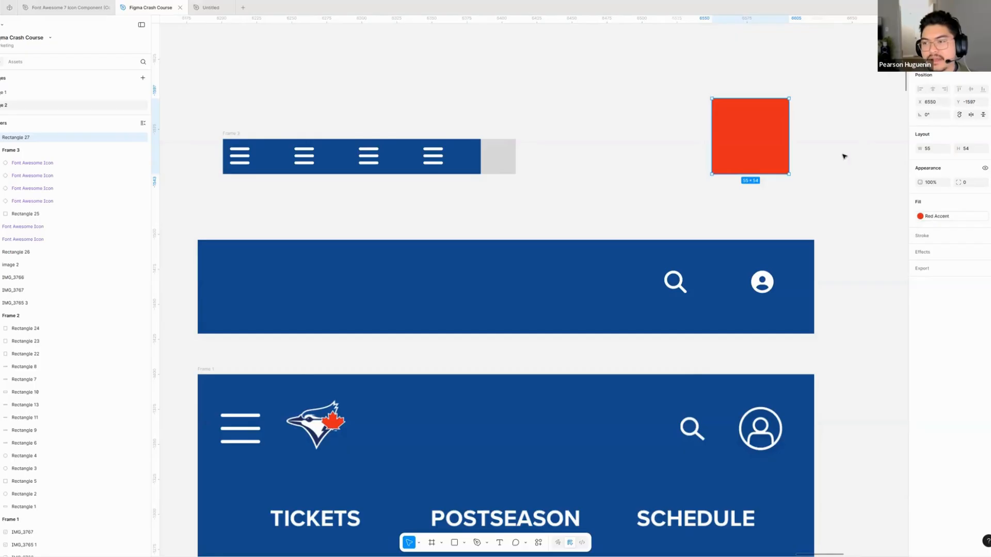
left_click(845, 156)
scroll(841, 156, "right", 1)
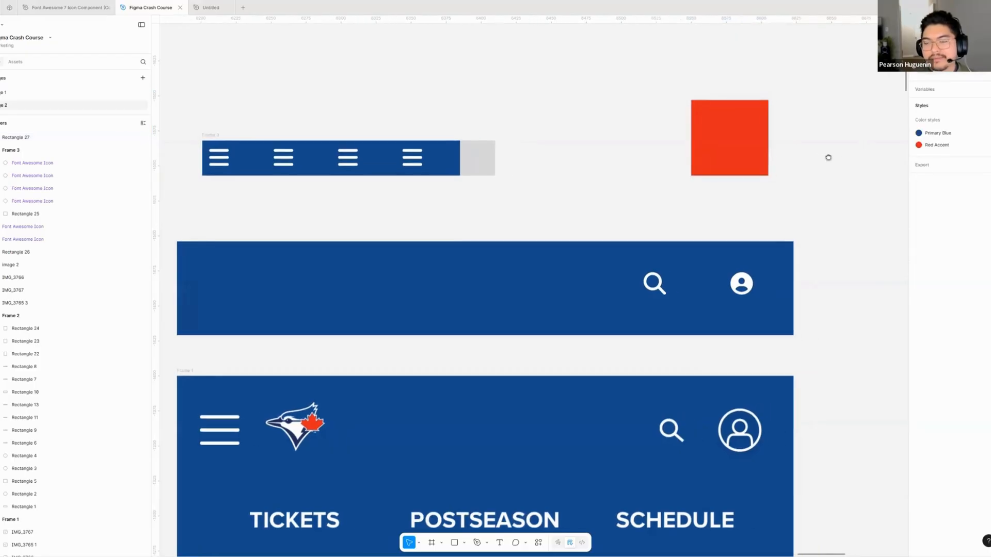
left_click(753, 154)
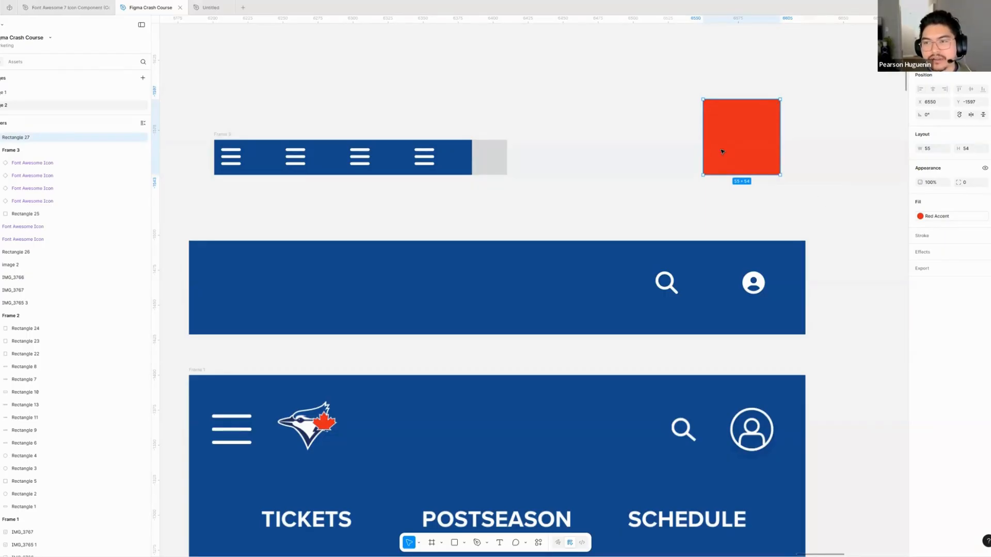
left_click(699, 133)
- Duplicate the red square beyond the blue header's right end and detach the Red Accent style from the copy's fill
scroll(794, 184, "right", 3)
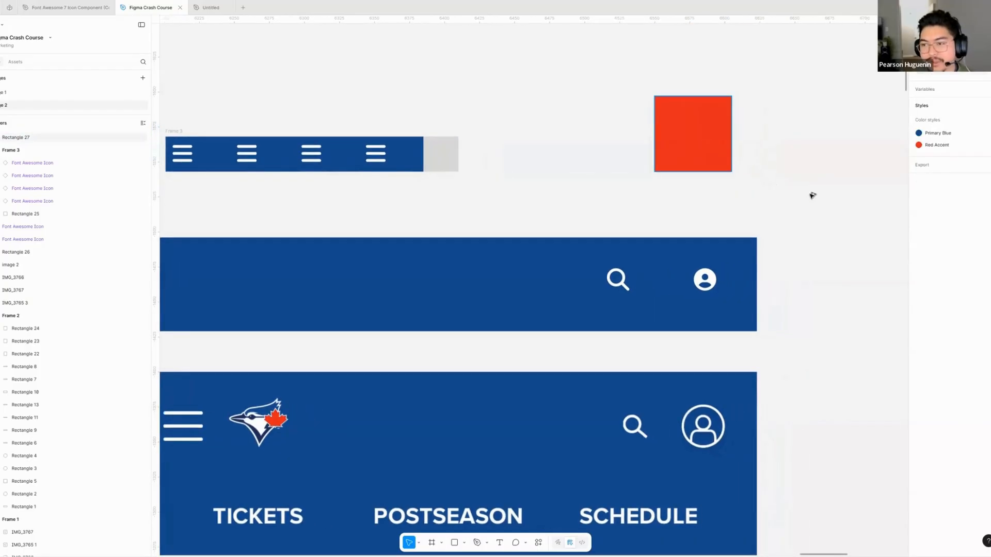
left_click_drag(696, 128, 809, 212)
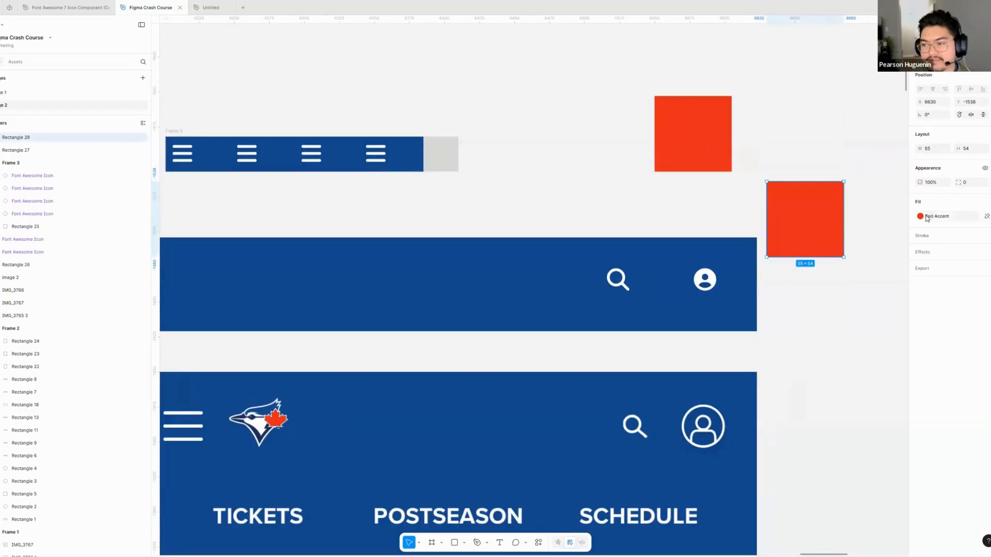
left_click(986, 218)
- Show the new colour style form for the duplicate square's fill and close it without creating a style
left_click(920, 216)
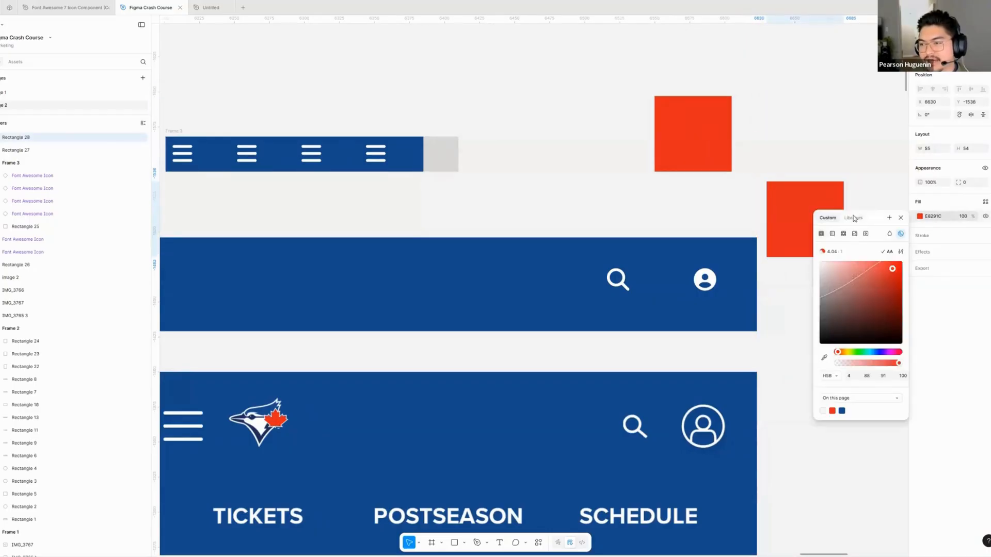
left_click(853, 218)
left_click(889, 218)
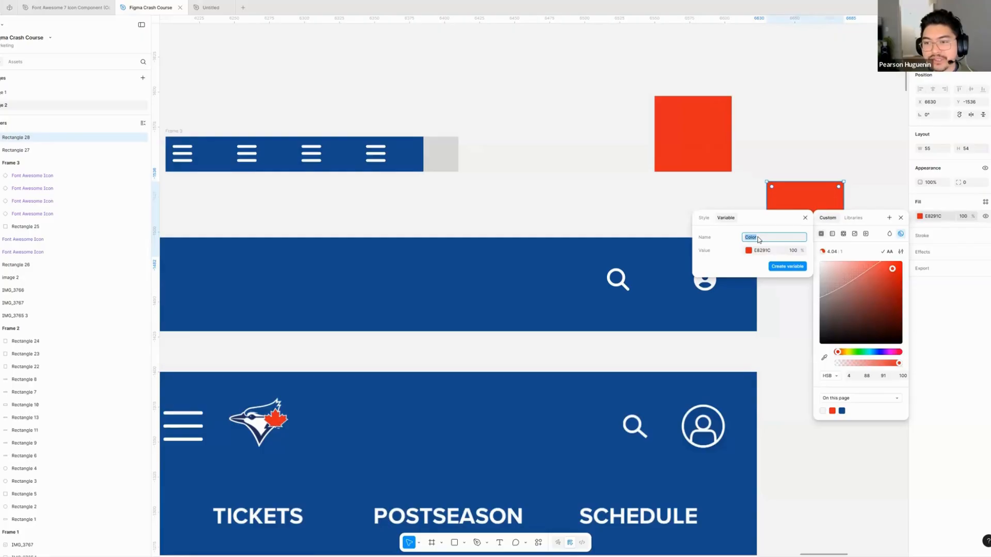
left_click(704, 218)
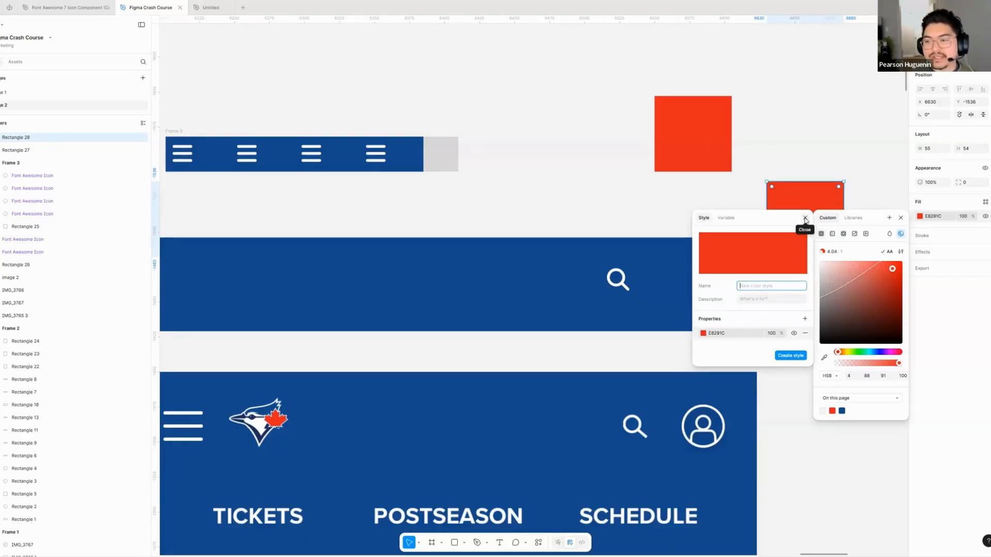
left_click(805, 218)
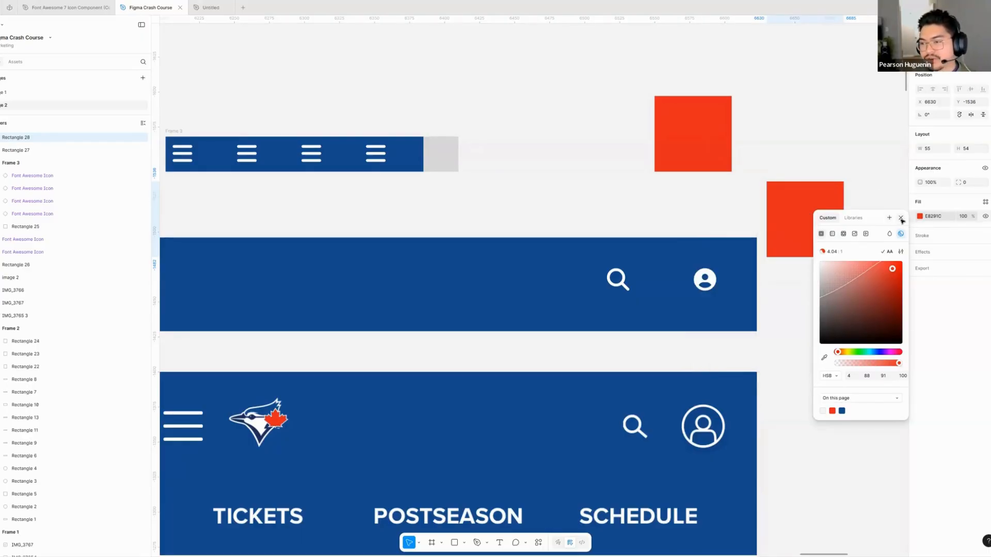
left_click(900, 217)
key("Escape")
left_click(825, 203)
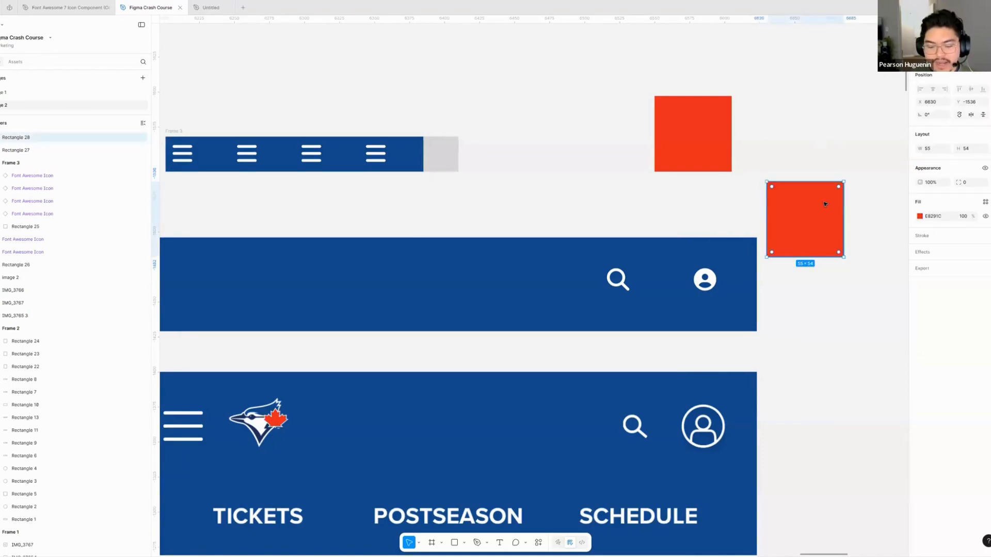
- Delete the duplicate red square beyond the blue header's right end
key("Delete")
scroll(737, 132, "left", 1)
left_click(736, 131)
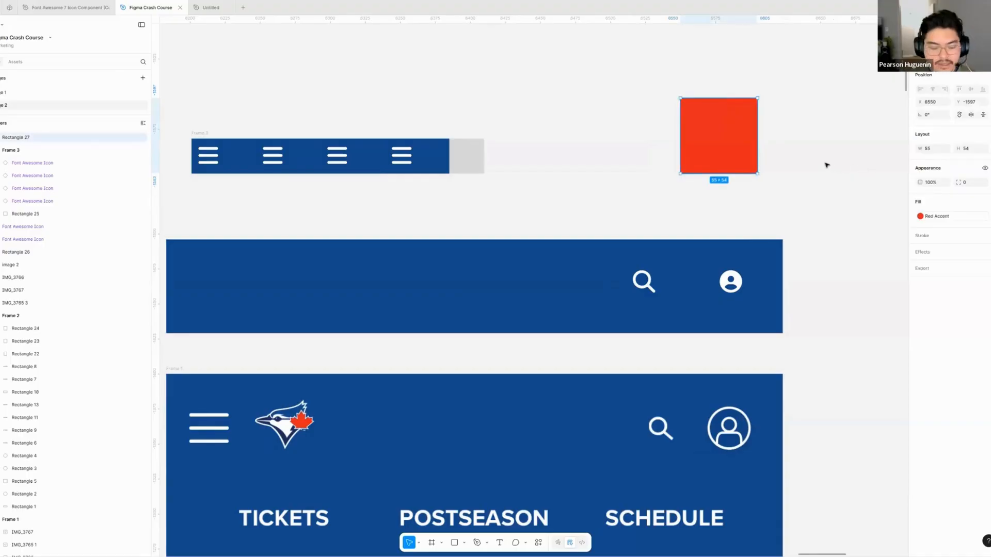
- Draw a rectangle about 63 × 58 to the right of the red square and browse the library colours available for its fill
scroll(820, 160, "right", 2)
key("r")
left_click_drag(870, 217, 781, 137)
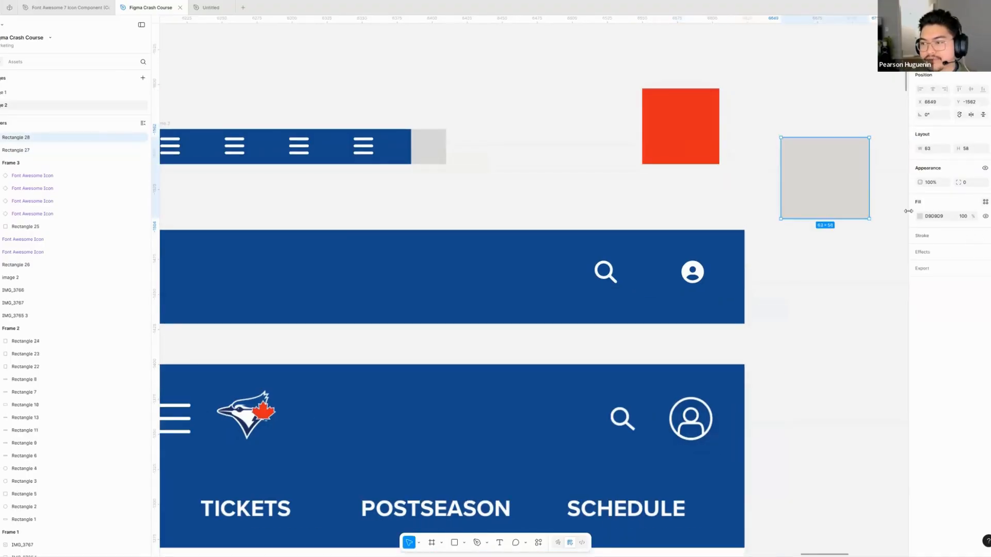
left_click(985, 202)
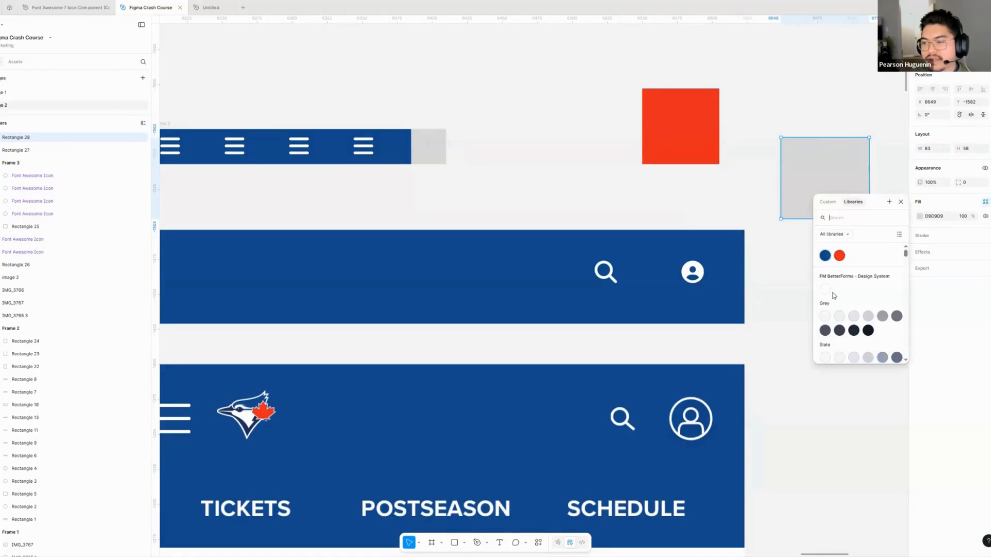
scroll(844, 303, "down", 2)
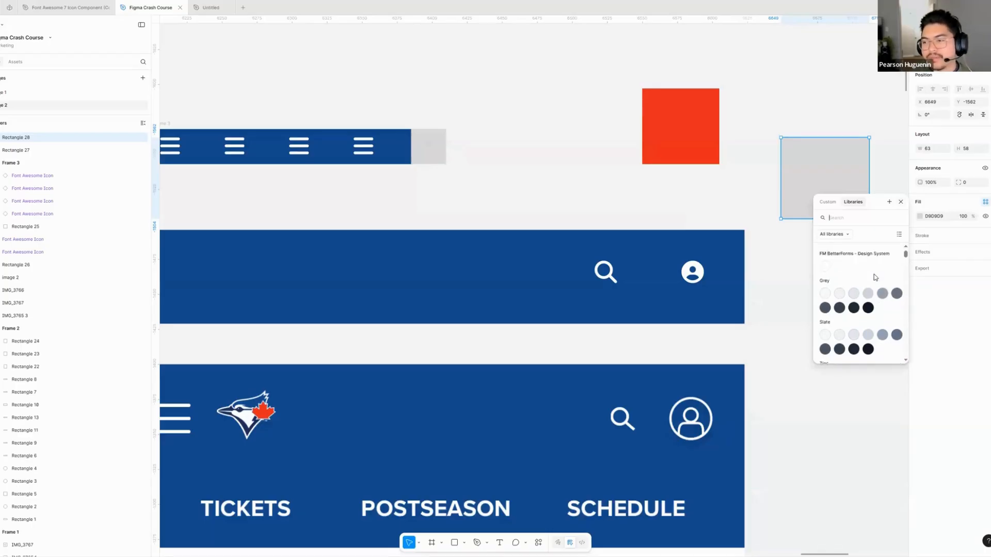
scroll(877, 268, "up", 2)
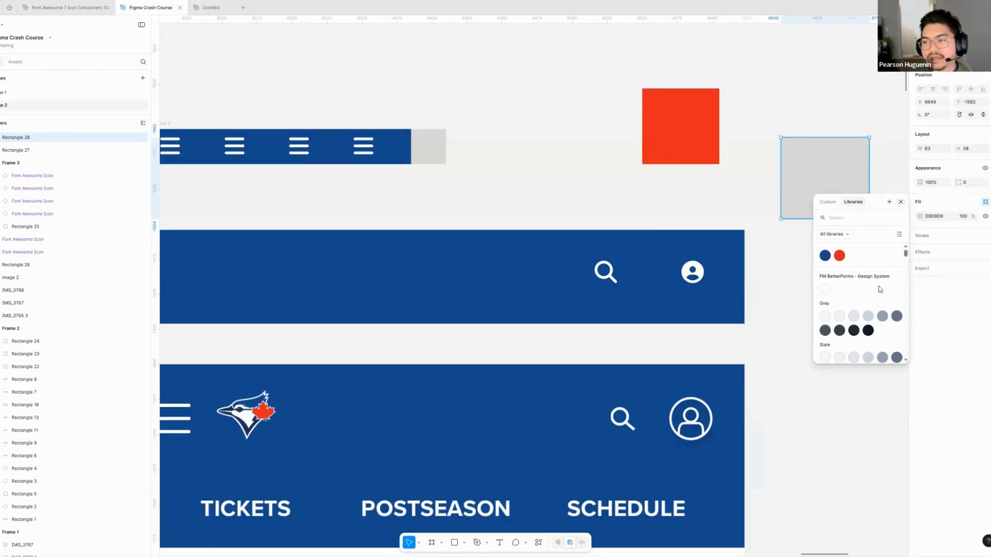
scroll(876, 303, "down", 1)
scroll(874, 303, "up", 1)
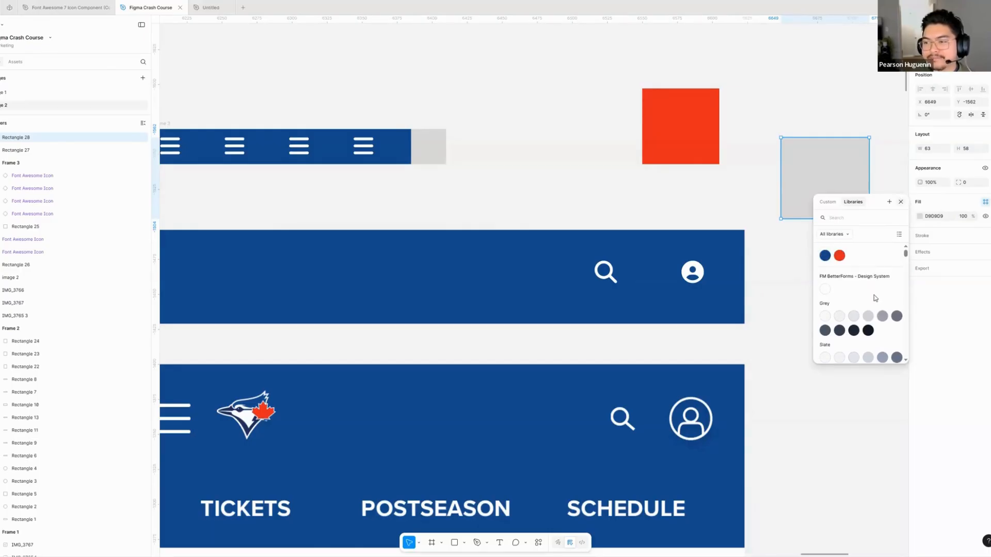
left_click(830, 160)
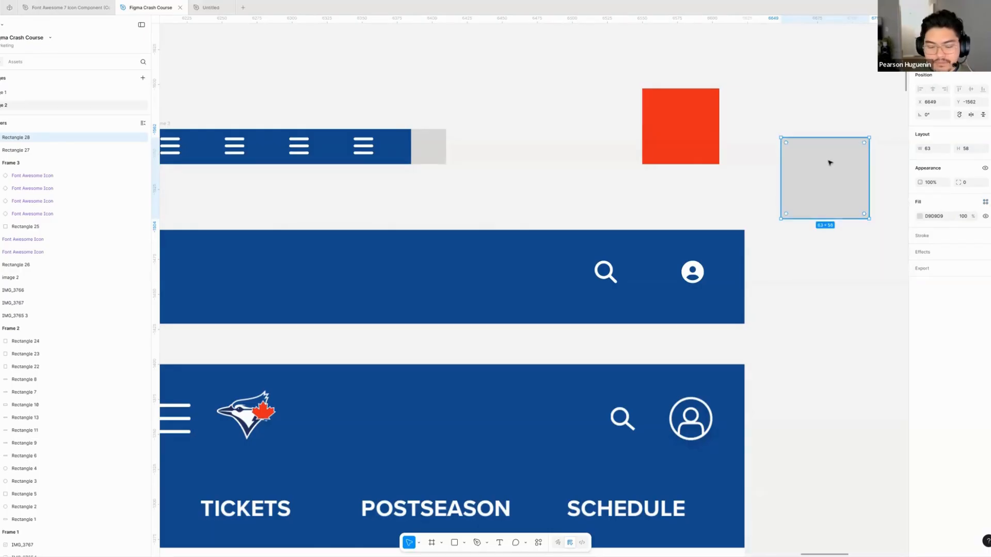
- Delete both the grey rectangle and the red square from the canvas
key("Delete")
left_click(717, 132)
key("Delete")
scroll(454, 134, "left", 5)
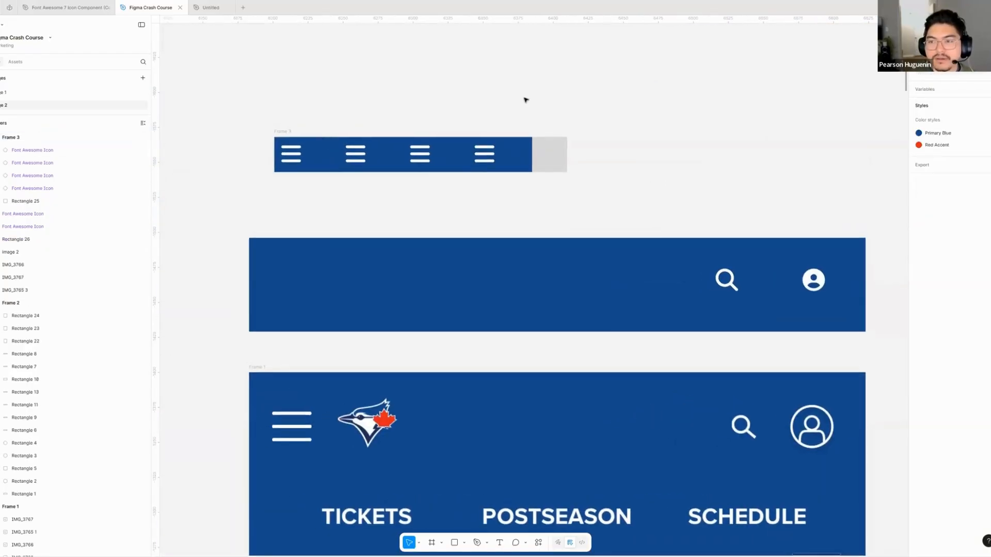
- Set the horizontal padding of the auto layout frame with the four menu icons to 16
left_click(522, 164)
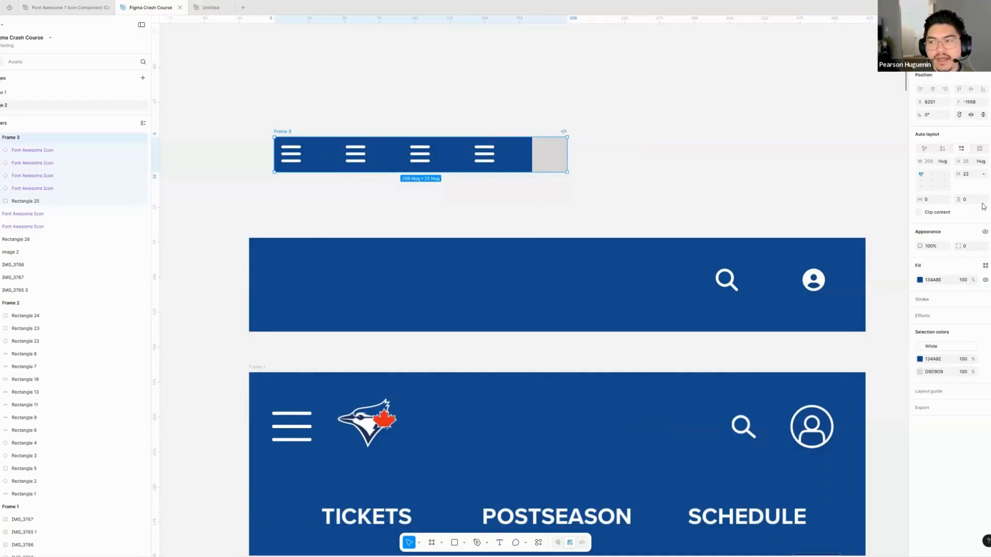
left_click(936, 201)
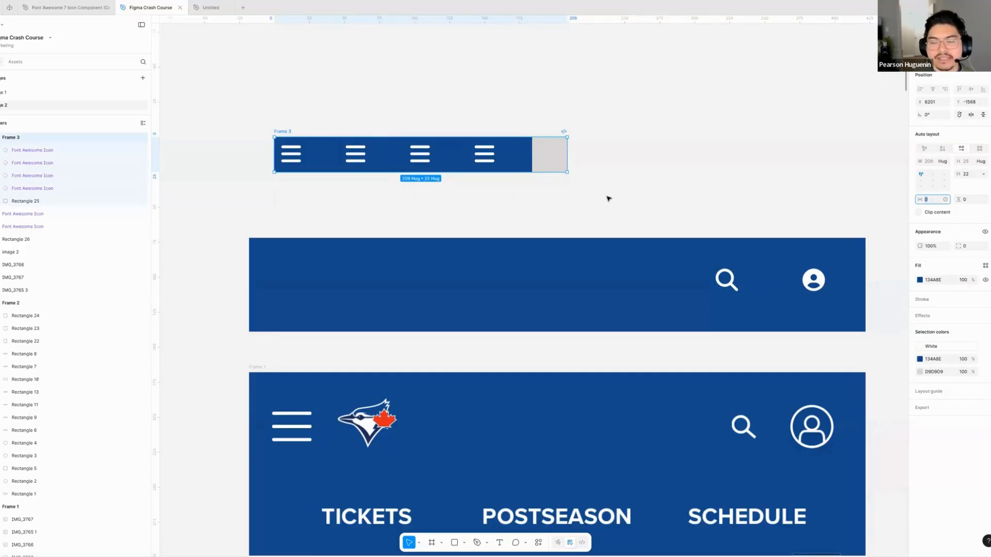
scroll(420, 150, "down", 2)
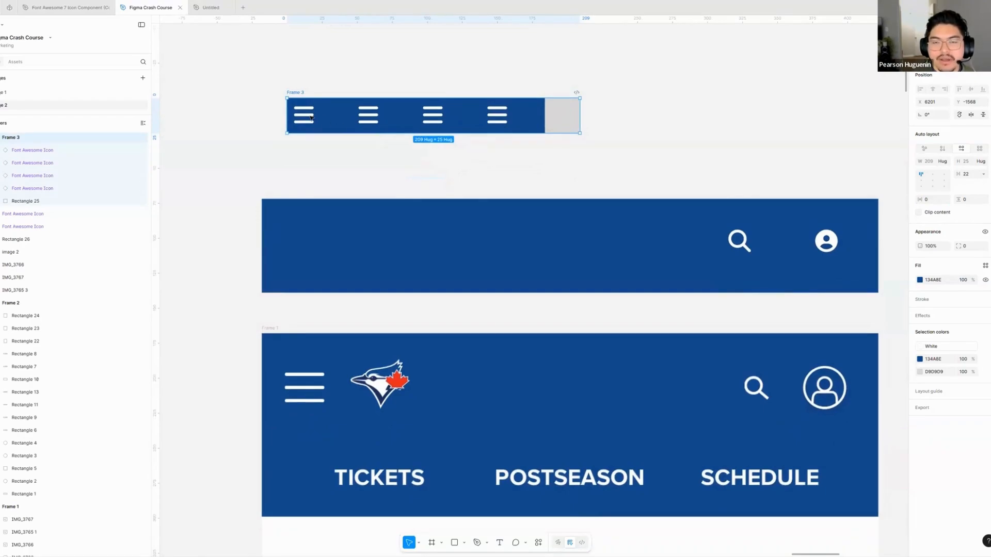
scroll(331, 114, "up", 1)
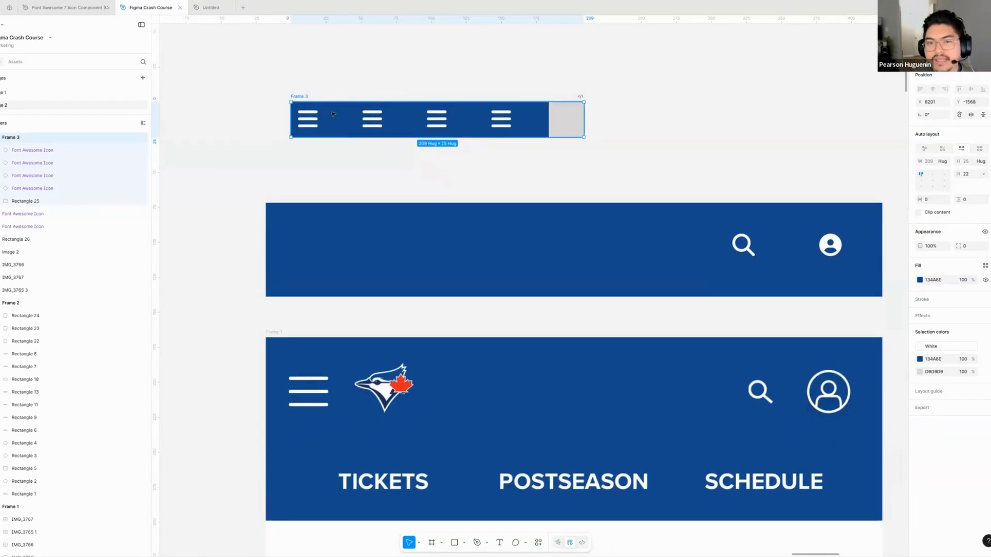
left_click(942, 201)
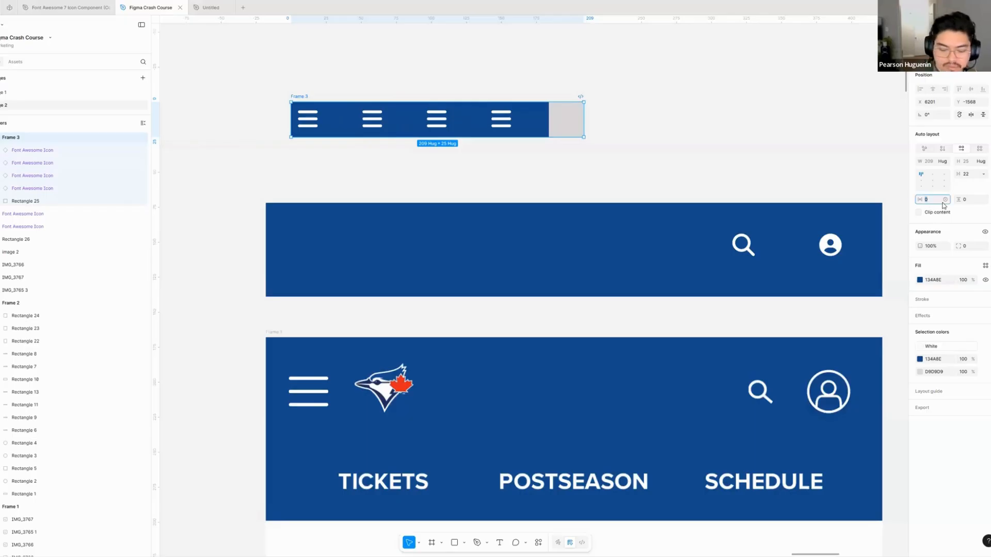
key("Return")
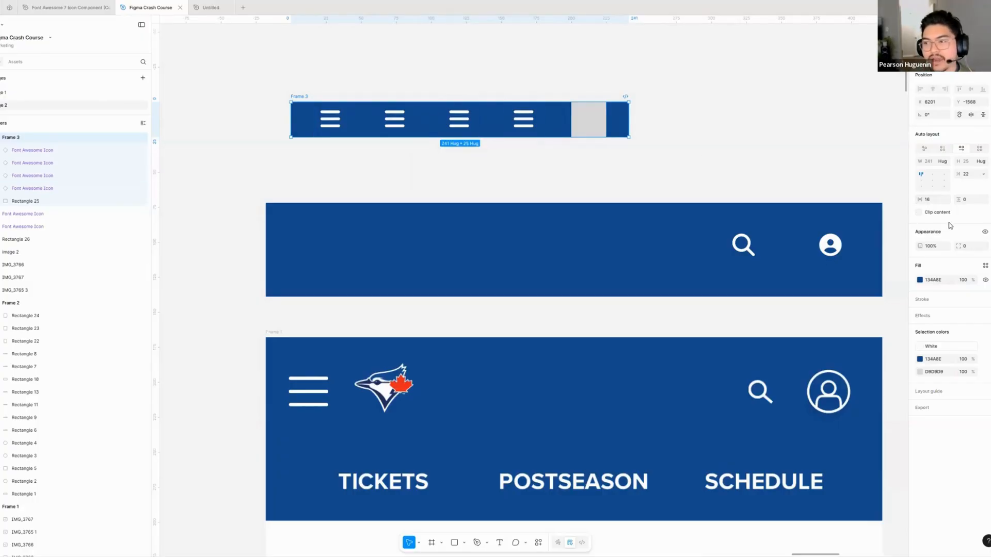
left_click(928, 200)
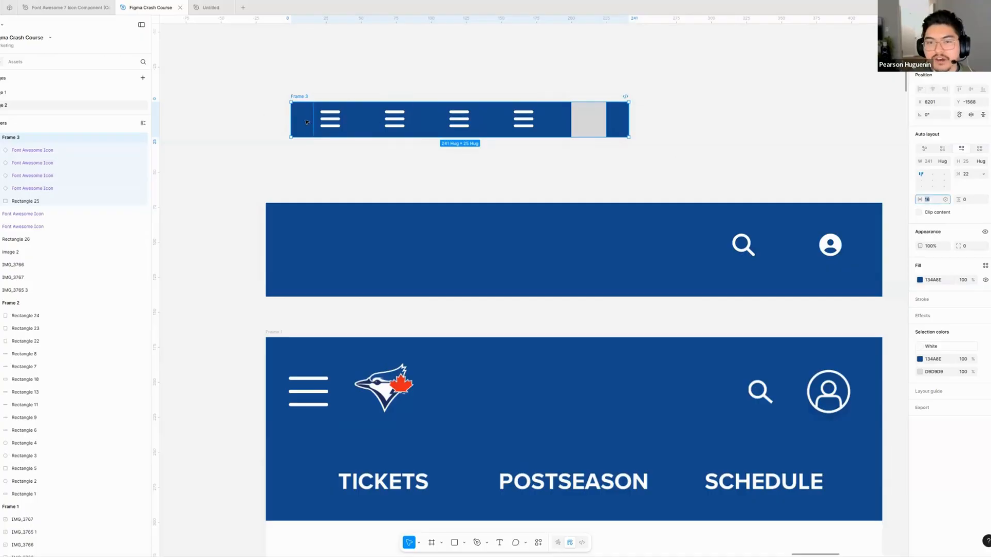
left_click(307, 95)
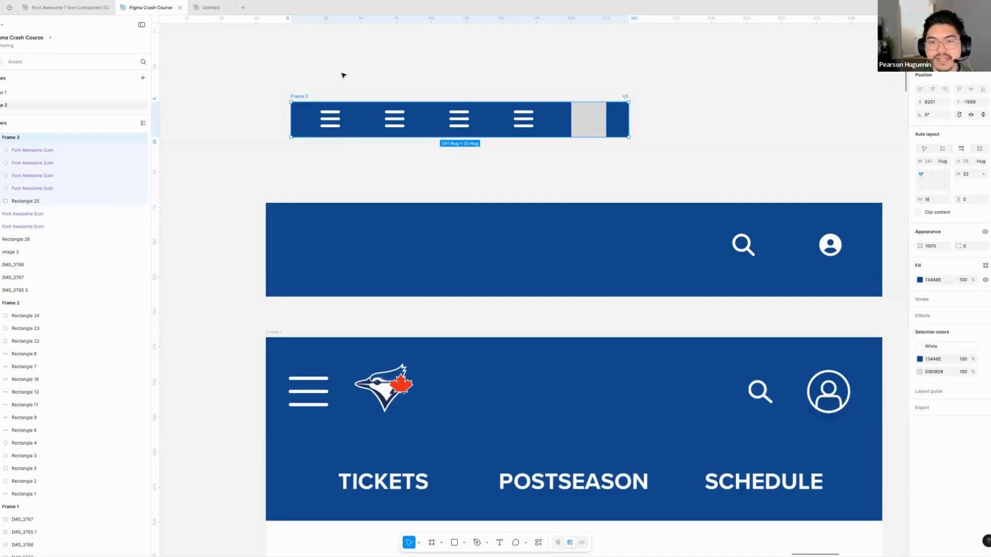
- Measure the spacing from the first menu icon to its frame's edges, and from that frame to the blue header rectangle below
scroll(345, 155, "up", 1)
left_click(331, 154)
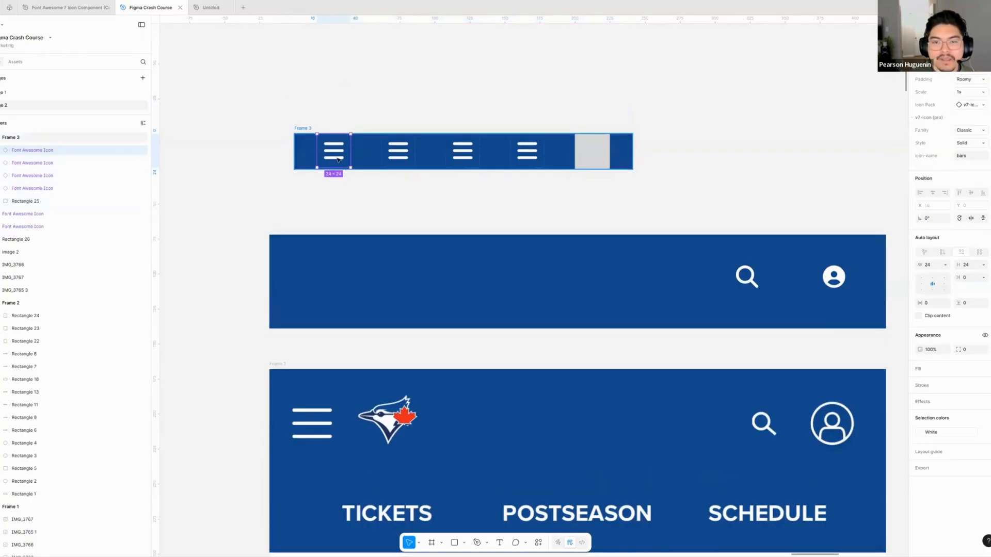
key("alt")
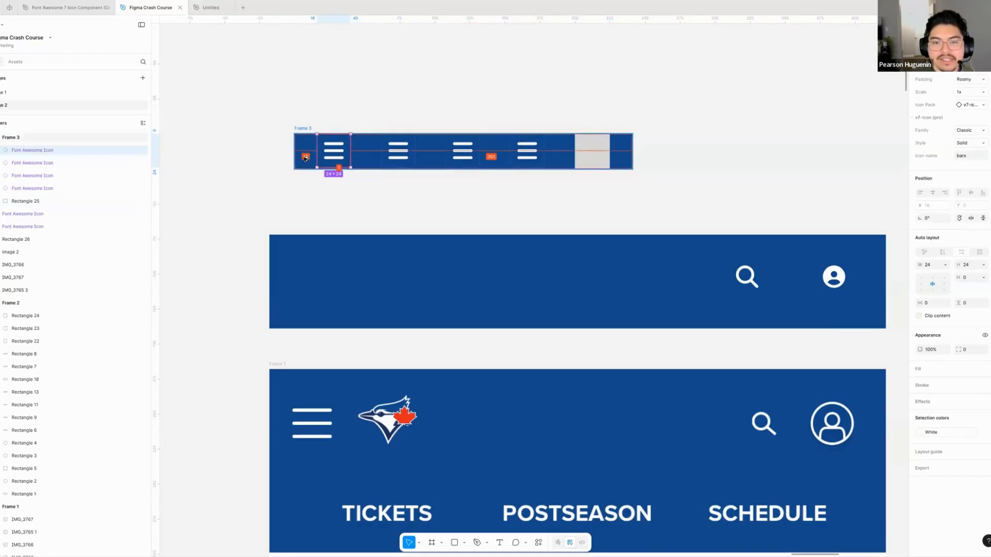
scroll(296, 150, "up", 3, "ctrl")
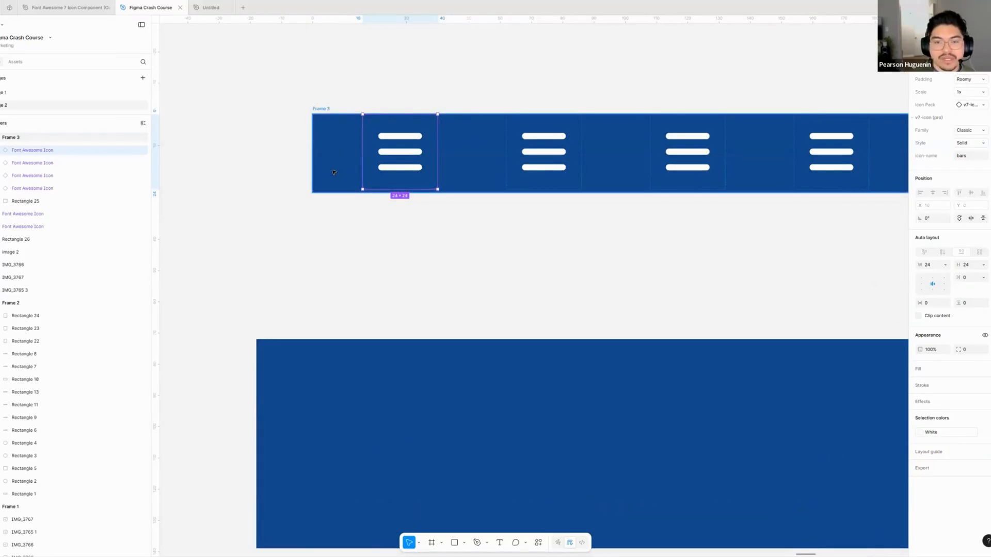
key("alt")
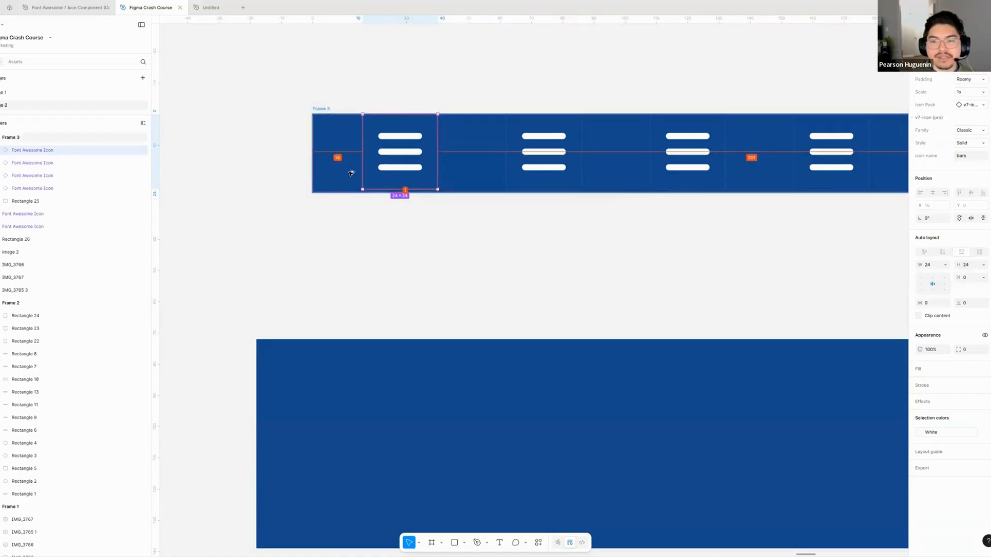
left_click(320, 110)
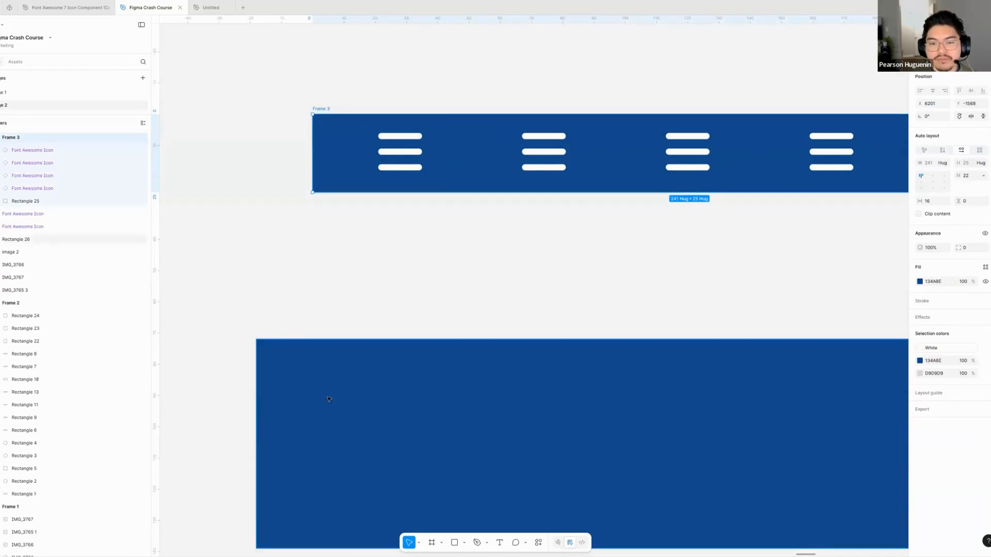
key("alt")
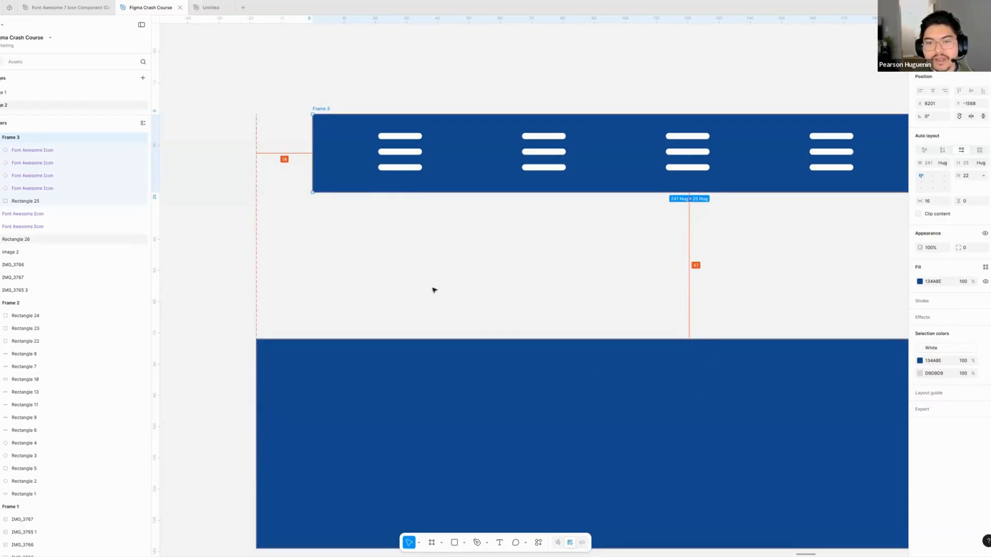
- Delete three of the four menu icons from the auto layout frame, keeping the first icon and the grey rectangle
scroll(394, 235, "down", 5)
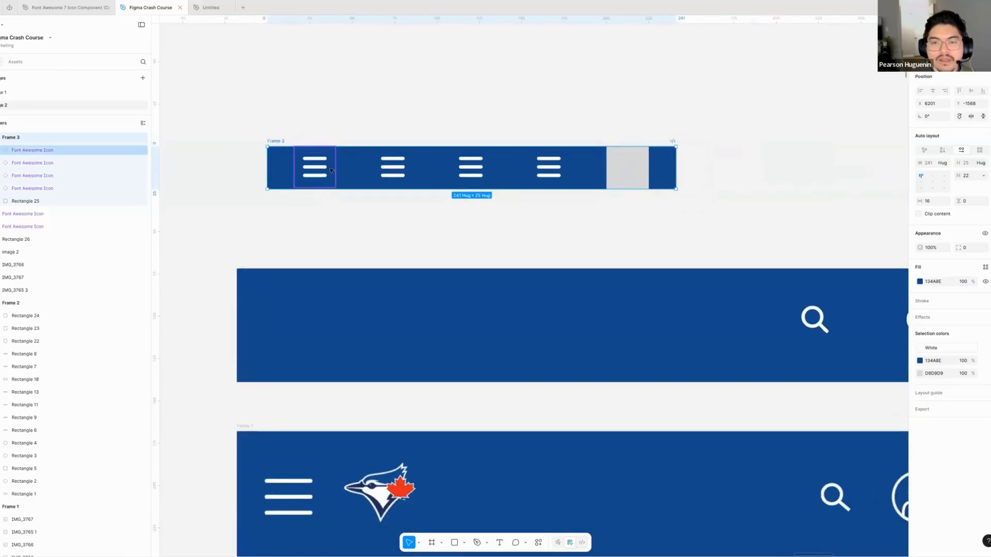
scroll(391, 210, "down", 6)
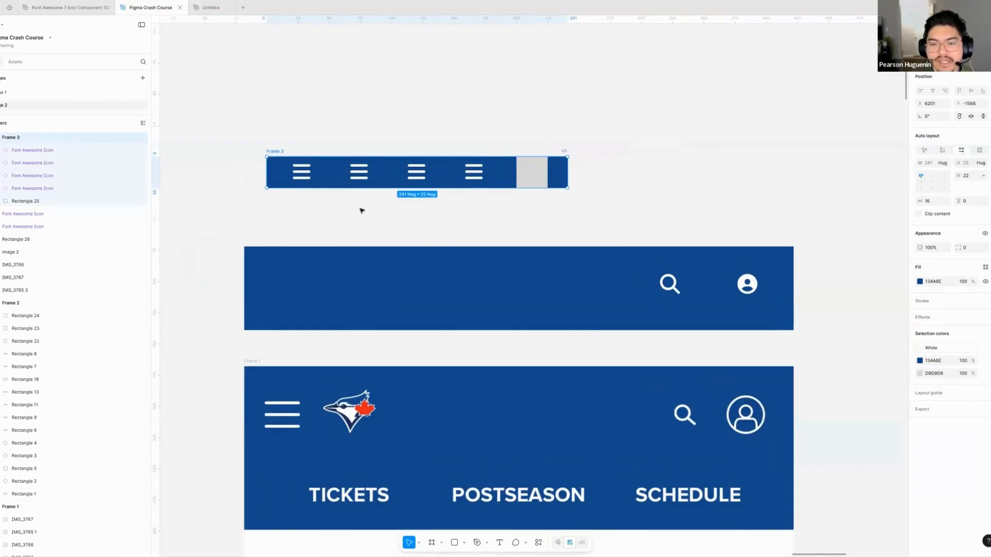
left_click(305, 166)
left_click_drag(483, 176, 404, 181)
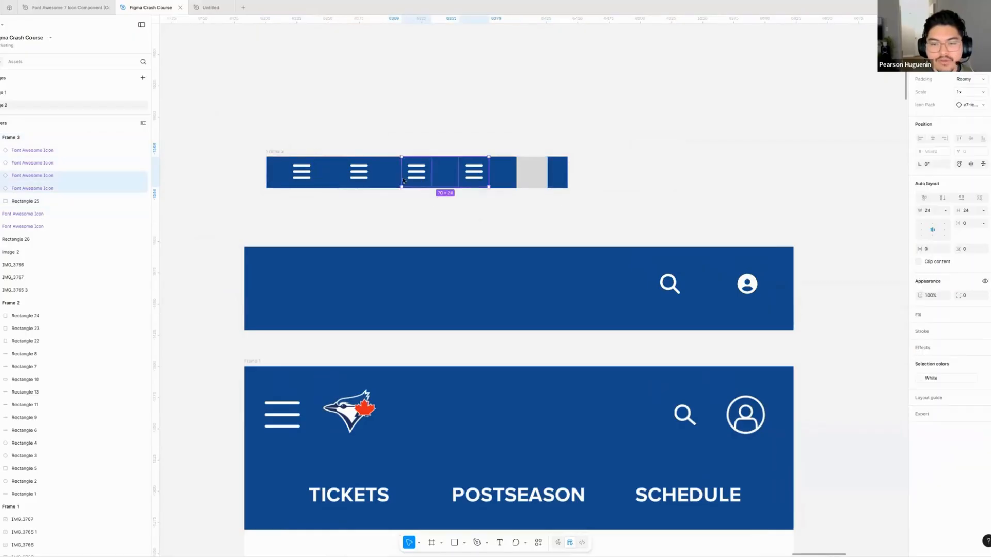
left_click(361, 177, "shift")
key("Delete")
left_click_drag(334, 222, 351, 196)
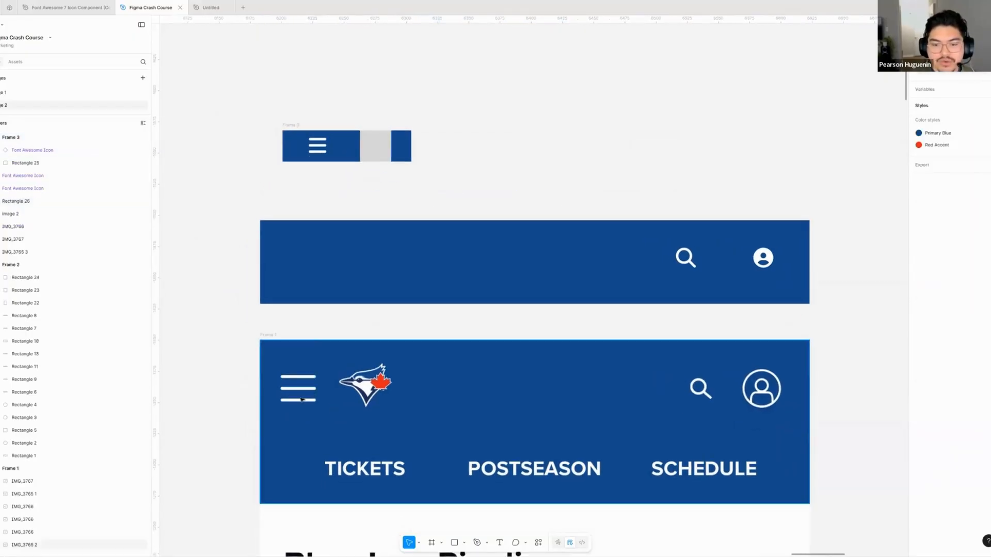
- Remove the auto layout frame's blue fill and set its horizontal padding to 0
left_click(293, 126)
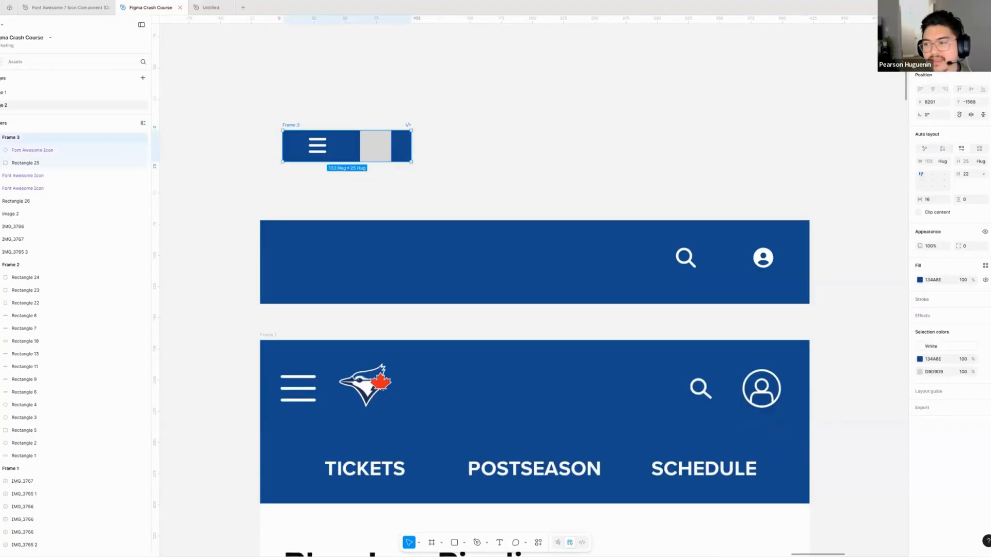
left_click(990, 279)
left_click(931, 202)
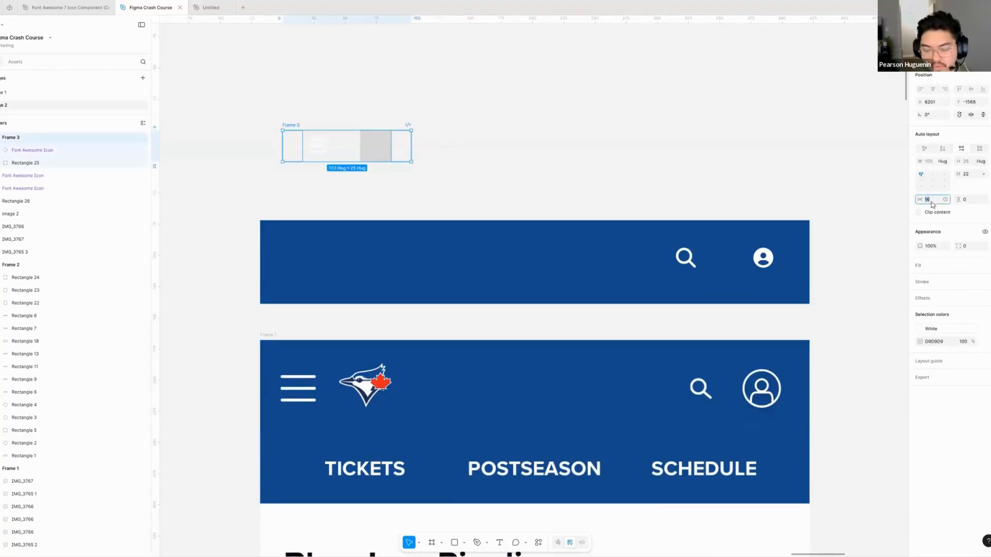
type("0")
key("Return")
left_click(391, 159)
- Place a copy of the auto layout frame in the same row, about 210 px to the right of the original
scroll(391, 159, "right", 1)
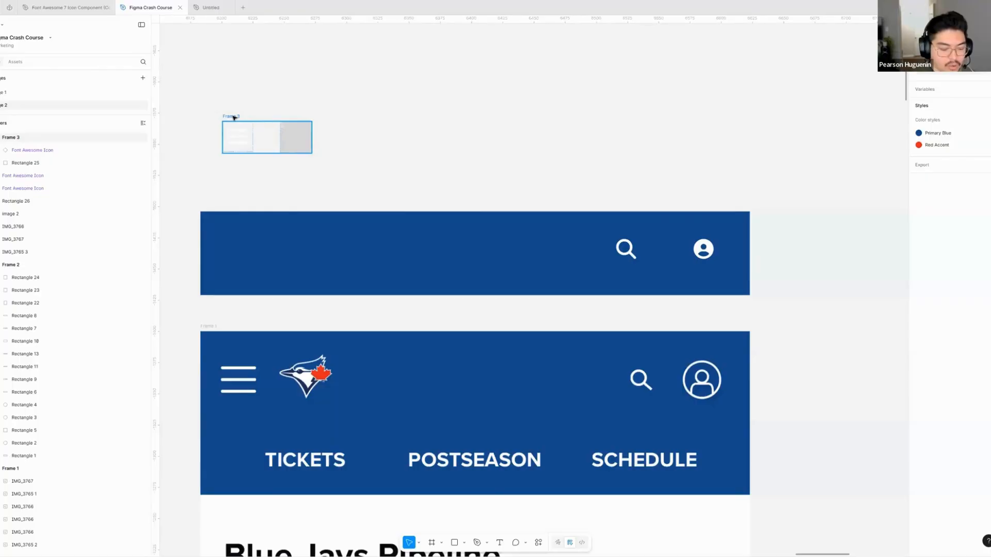
left_click_drag(234, 117, 496, 128)
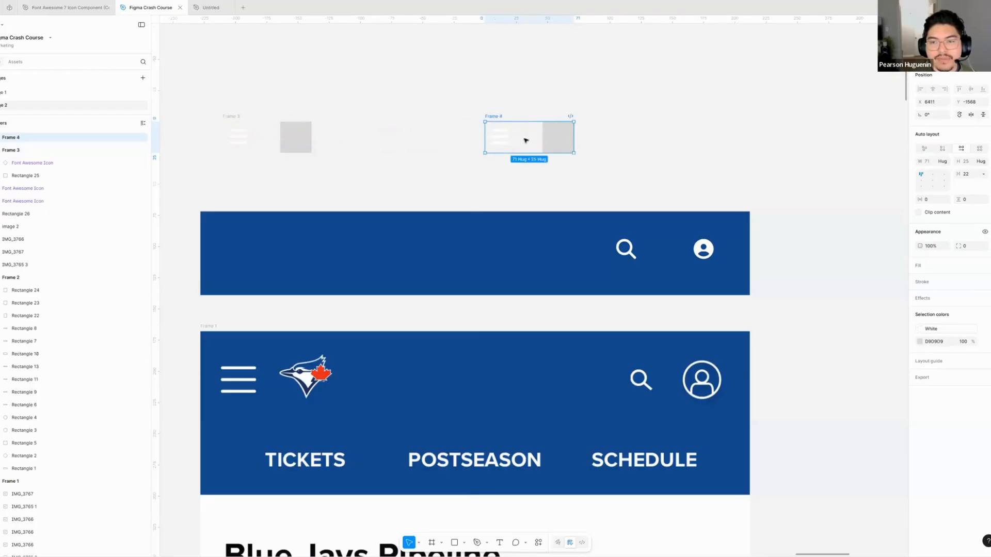
left_click(436, 156)
- Duplicate the menu icon inside the copied frame and delete that frame's grey rectangle
left_click(509, 150)
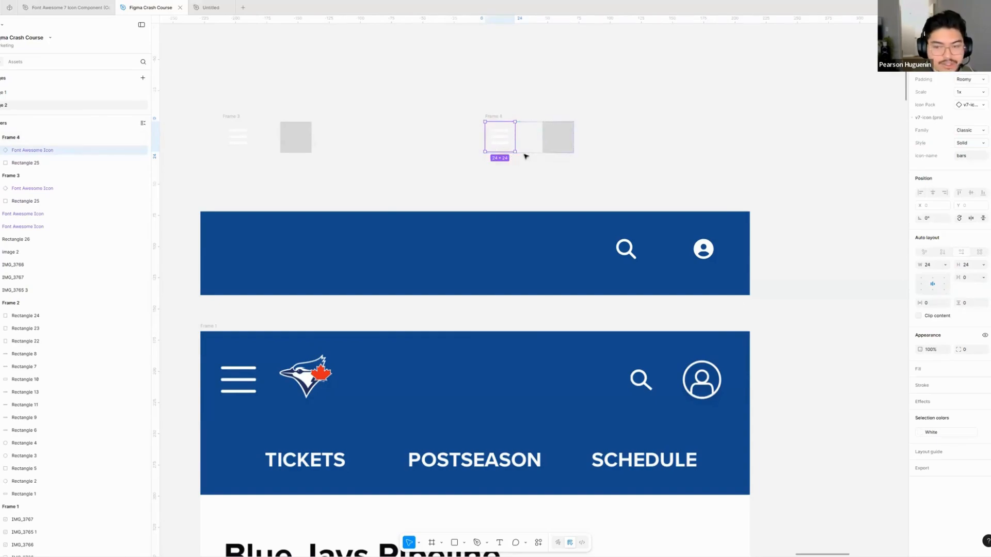
key("ctrl+d")
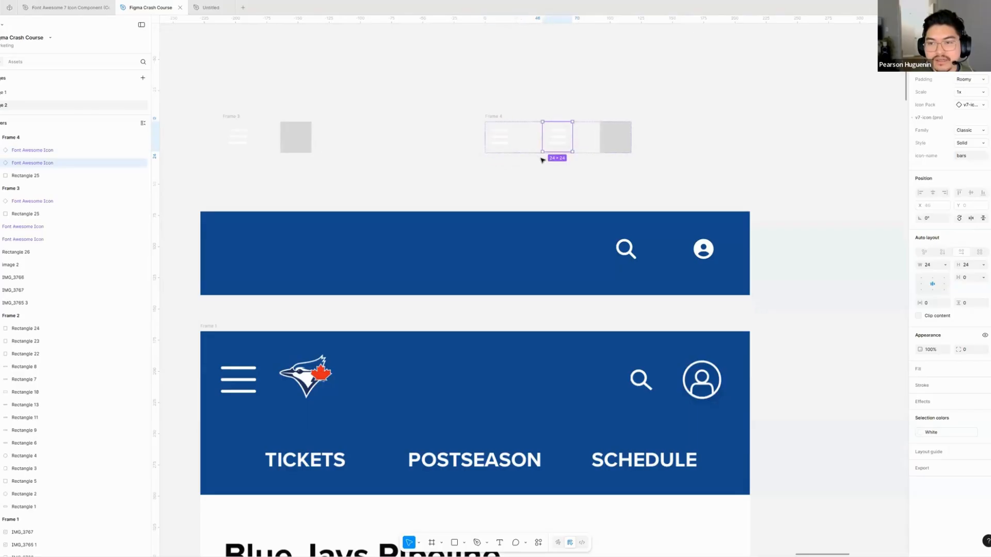
left_click(610, 145)
key("Delete")
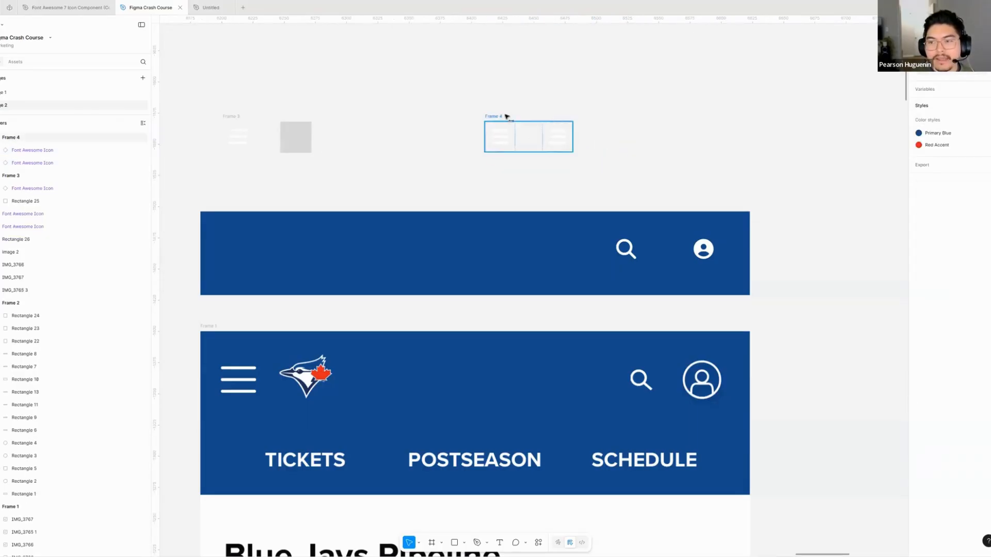
- Move the two-icon frame along its row to sit above the header's search and account icons, then select the original frame
left_click_drag(504, 116, 625, 123)
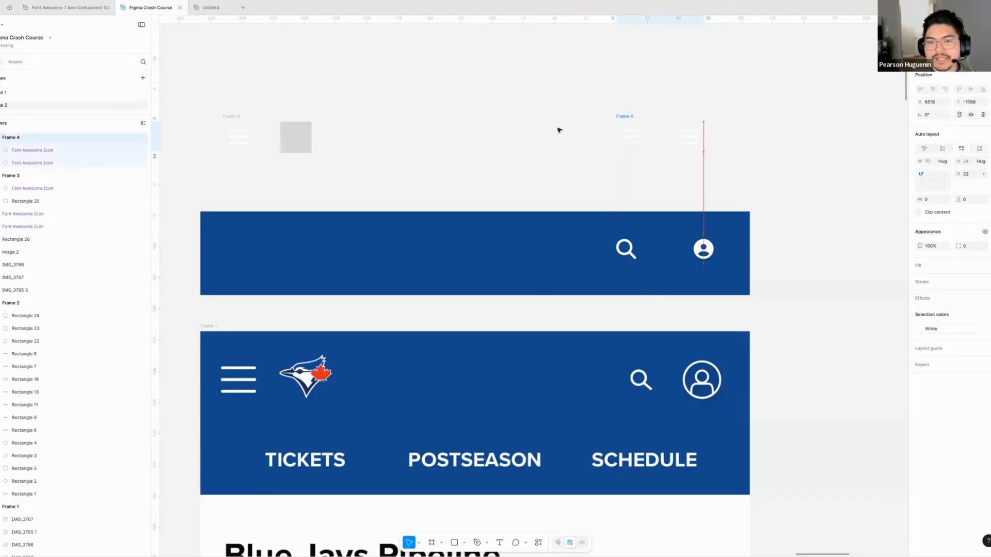
left_click(230, 116)
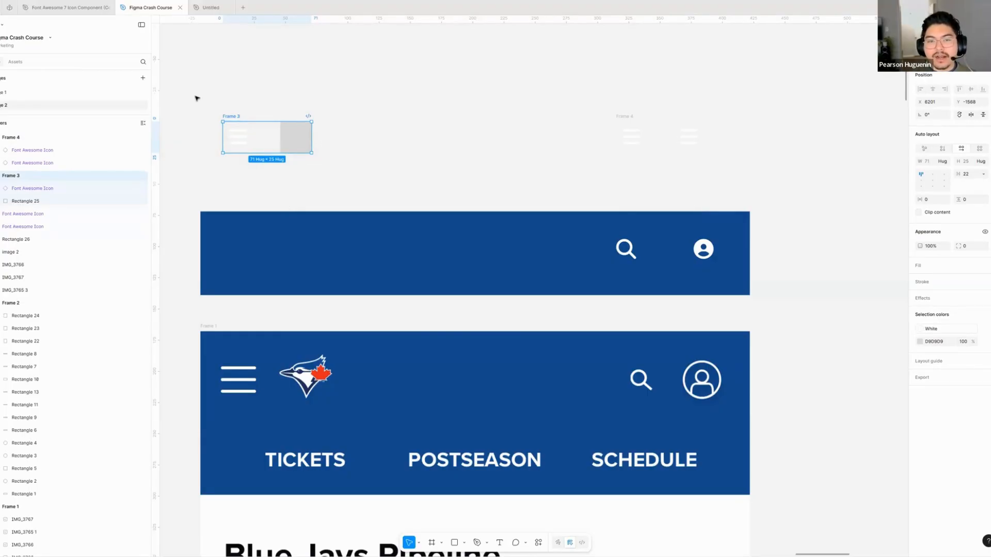
- Select the menu-icon frame together with the two-icon frame and wrap both in a new horizontal auto layout frame
left_click_drag(196, 94, 746, 191)
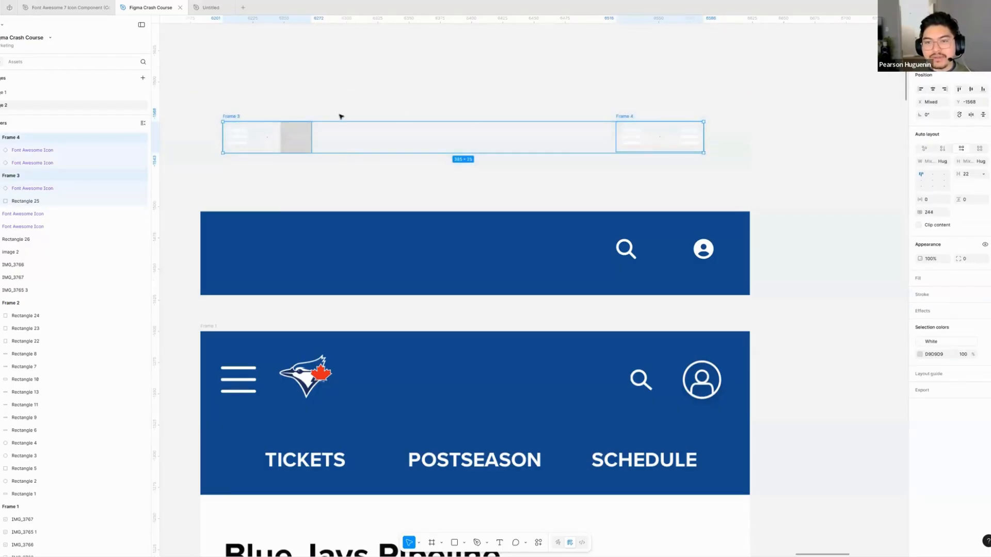
left_click(246, 120)
left_click(233, 115)
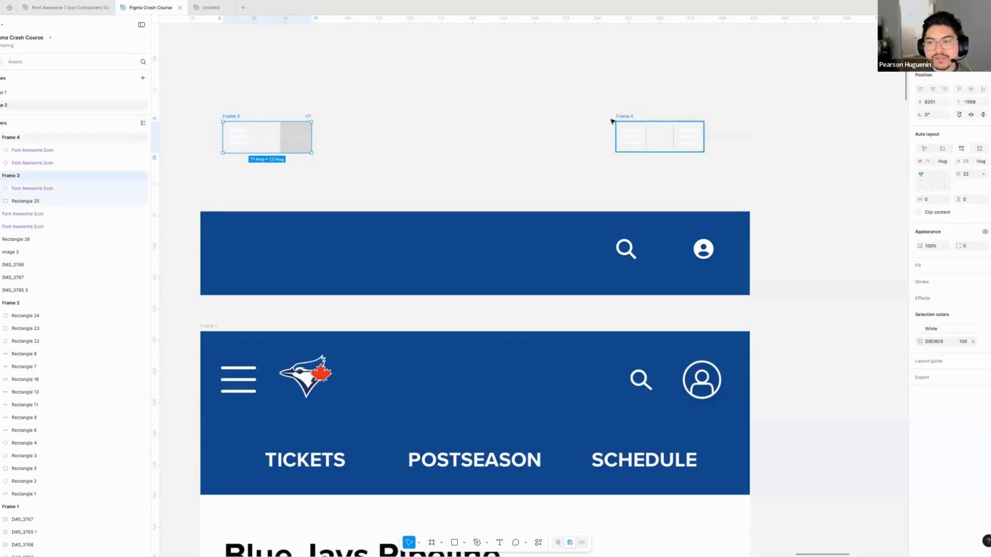
left_click(615, 122, "shift")
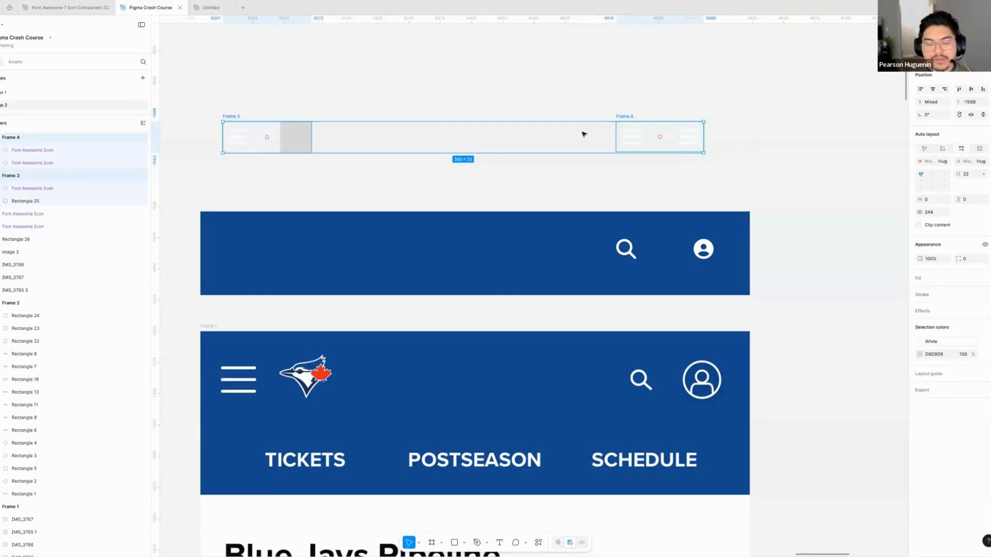
key("shift+a")
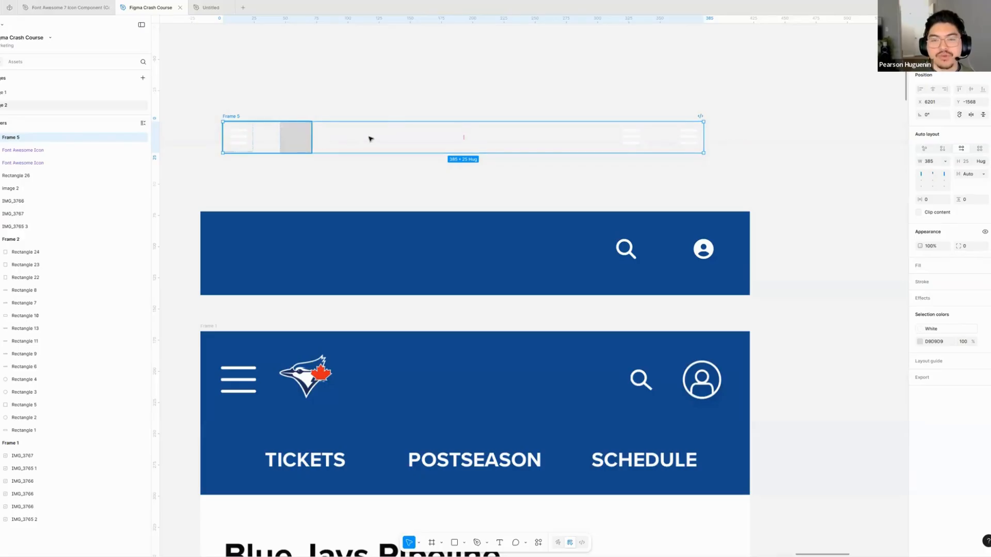
- Select the new outer auto layout frame and give it a fill using the Primary Blue colour style
left_click(265, 136)
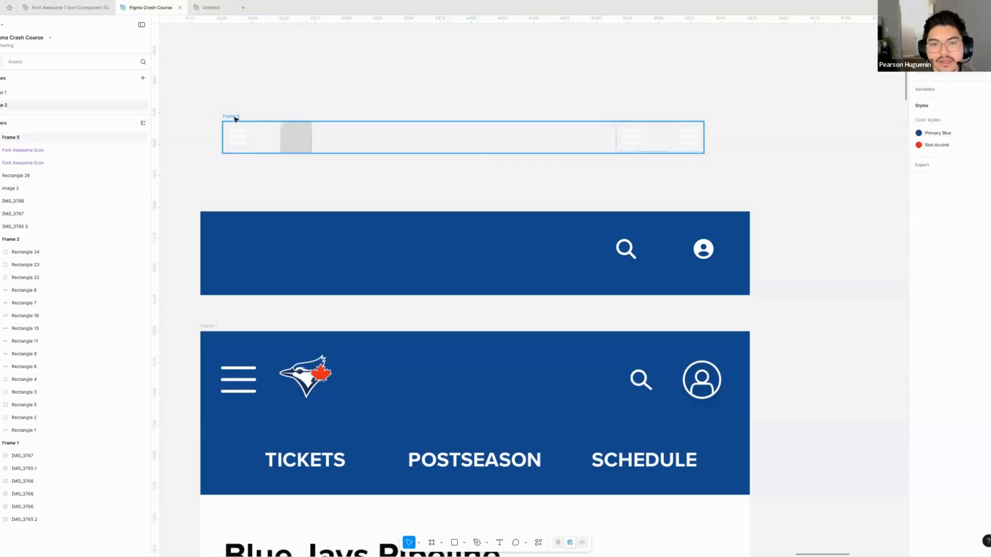
left_click(234, 117)
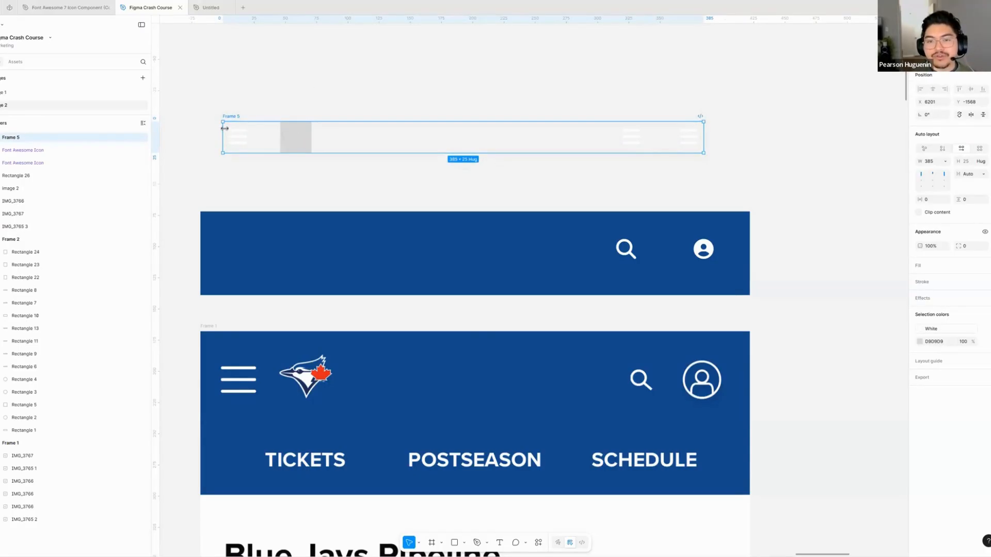
left_click(643, 145)
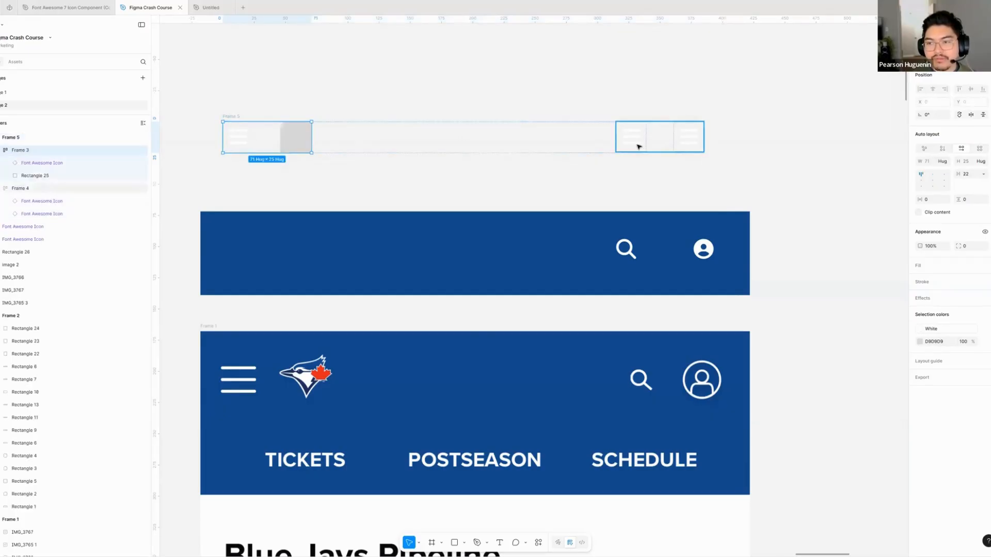
left_click(232, 117)
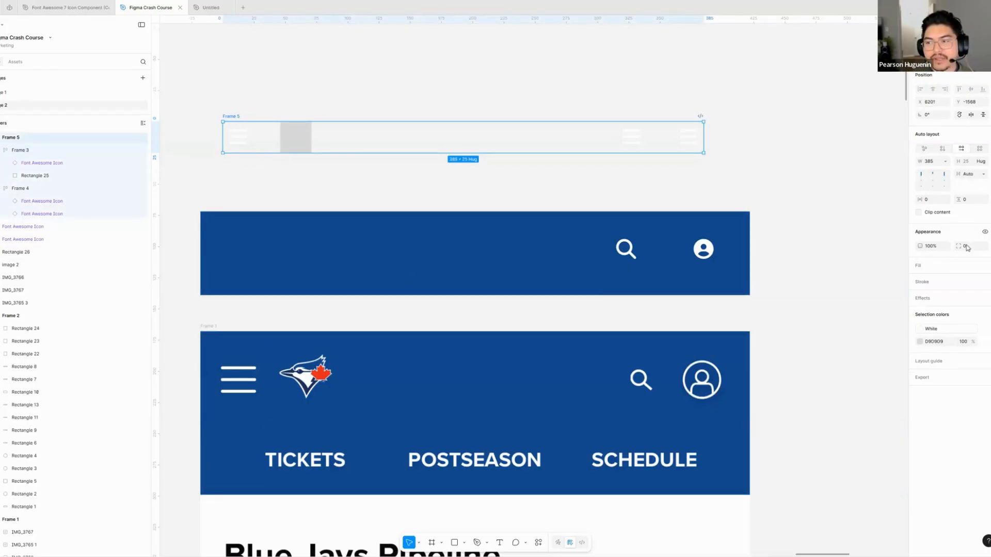
left_click(934, 202)
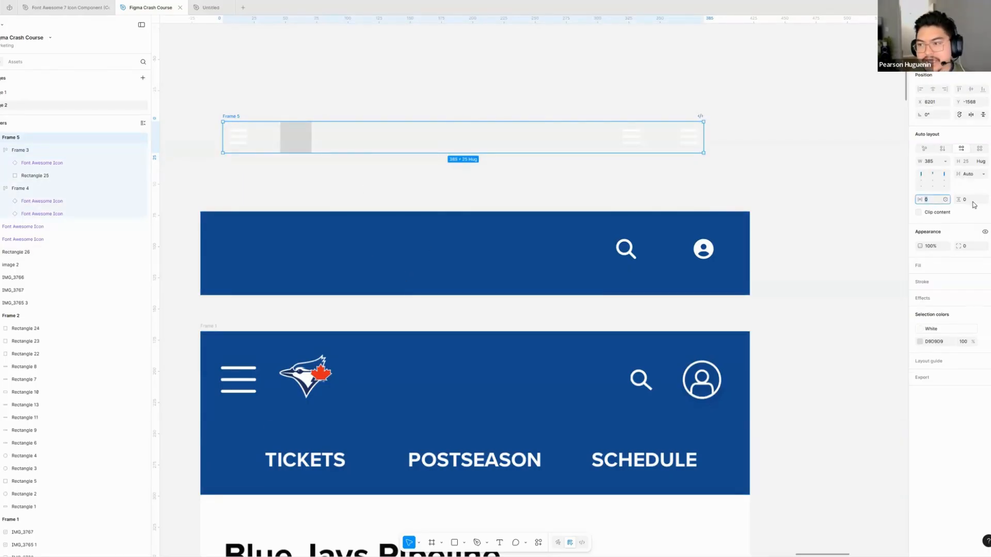
type("16")
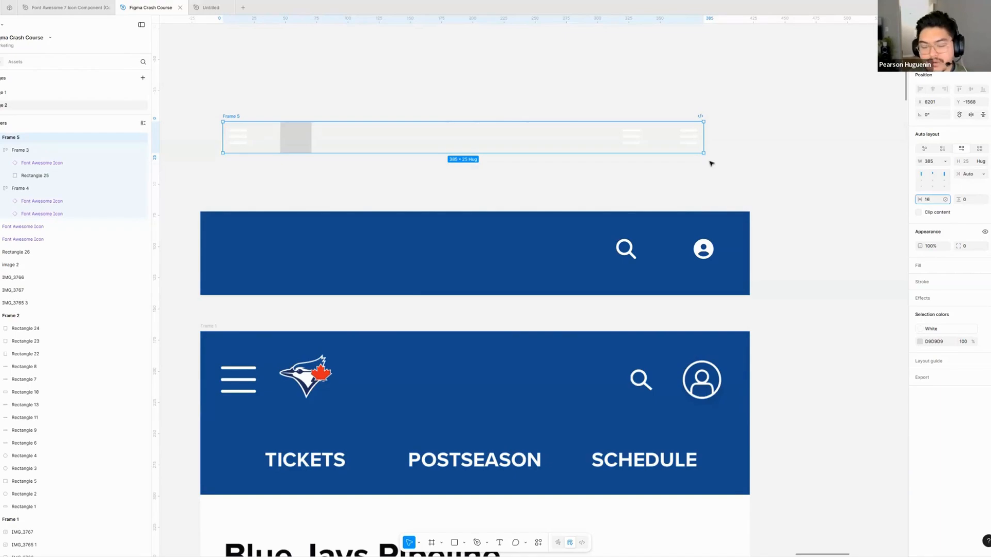
left_click(983, 265)
left_click(985, 267)
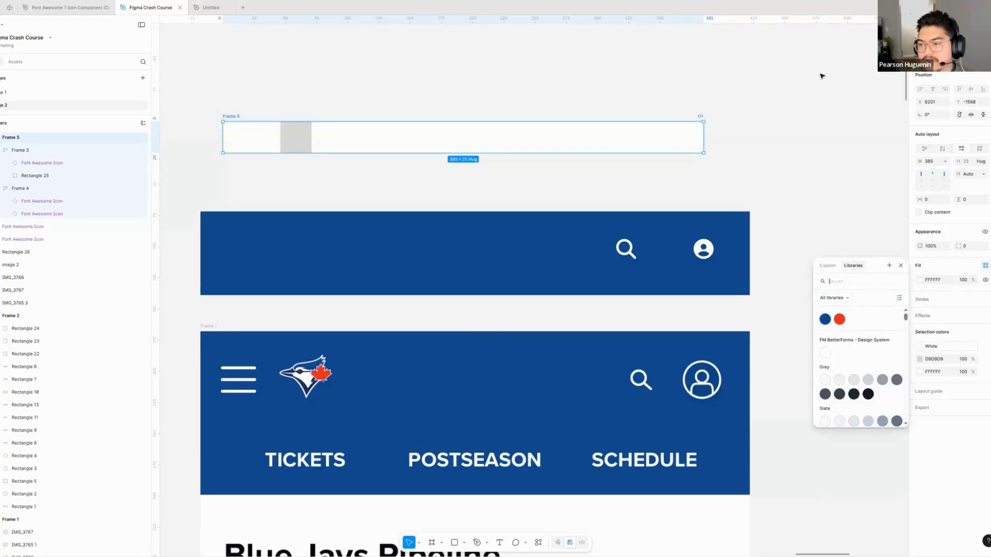
left_click(824, 320)
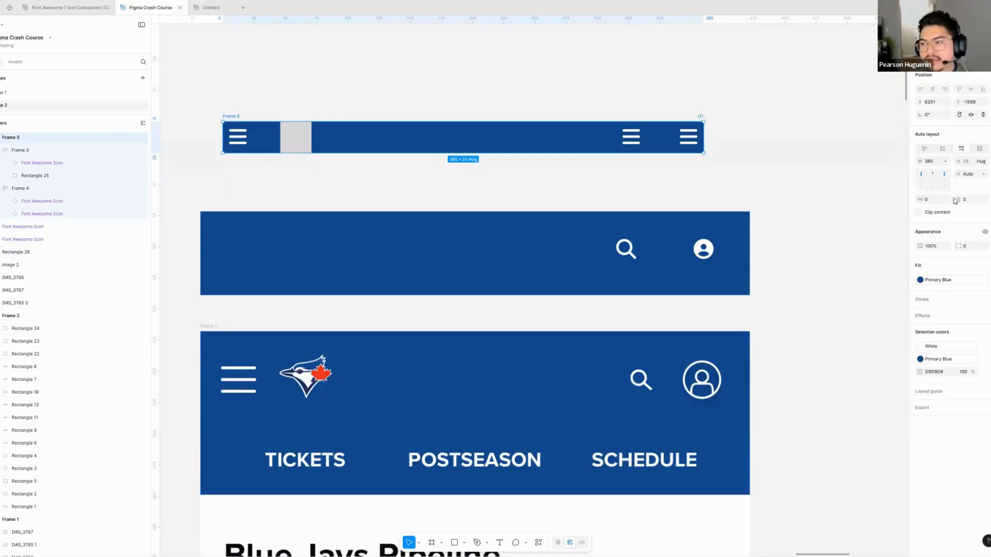
- Set both the horizontal and vertical padding of the outer auto layout frame to 16
left_click(936, 202)
type("16")
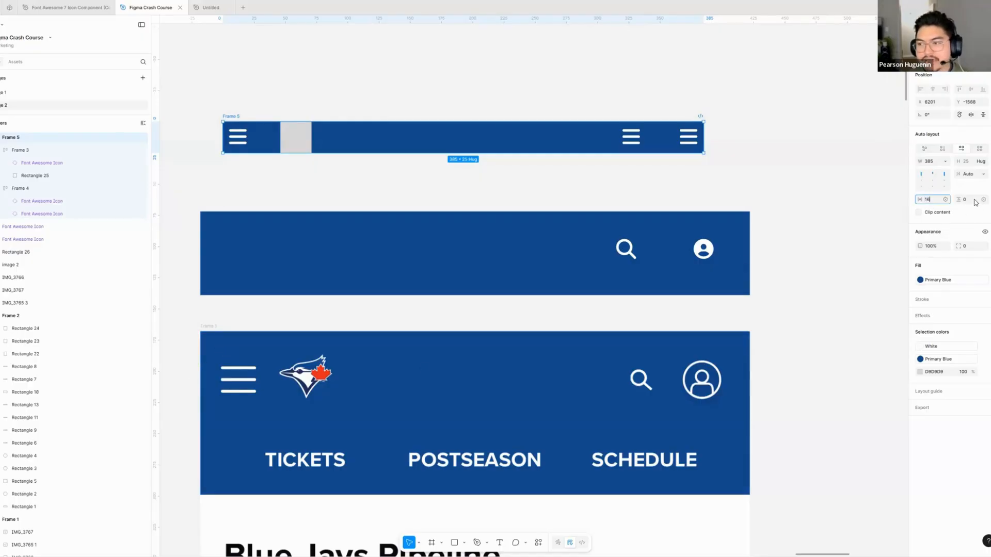
left_click(974, 199)
type("16")
key("Return")
- Move the outer frame up to Y -1587 and widen it to 422 px, reaching the right edge of the blue rectangle below
left_click(232, 98)
scroll(232, 95, "down", 2)
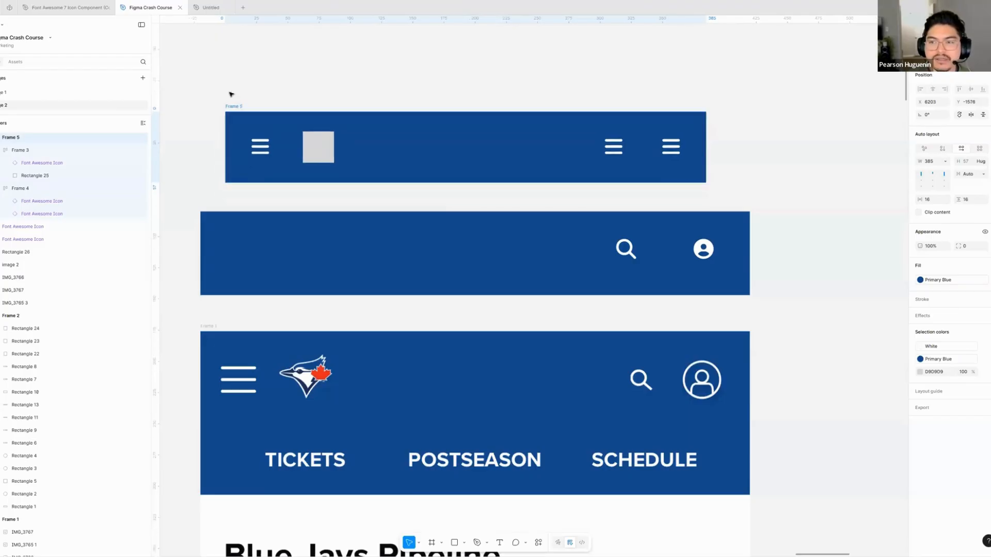
scroll(279, 94, "left", 2)
left_click(270, 102)
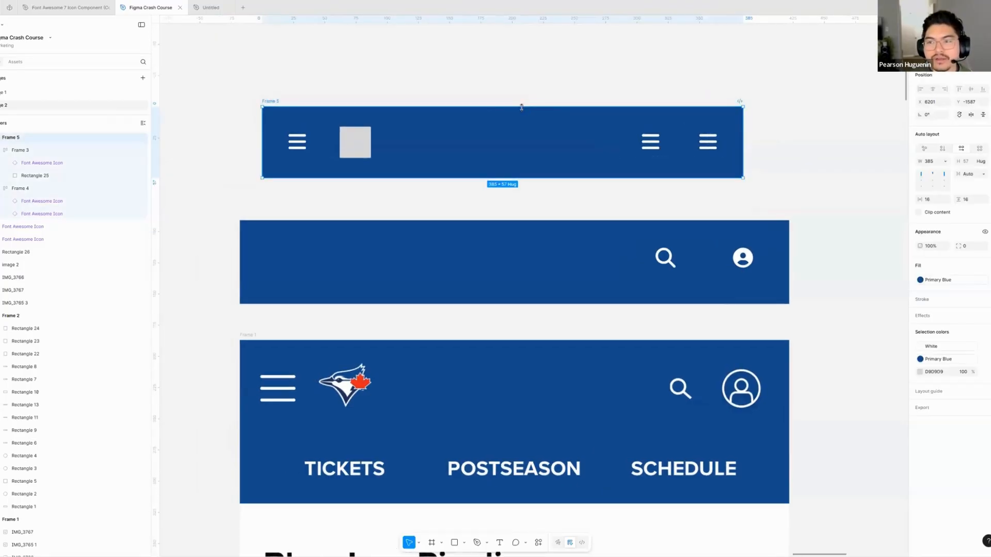
scroll(515, 146, "right", 2)
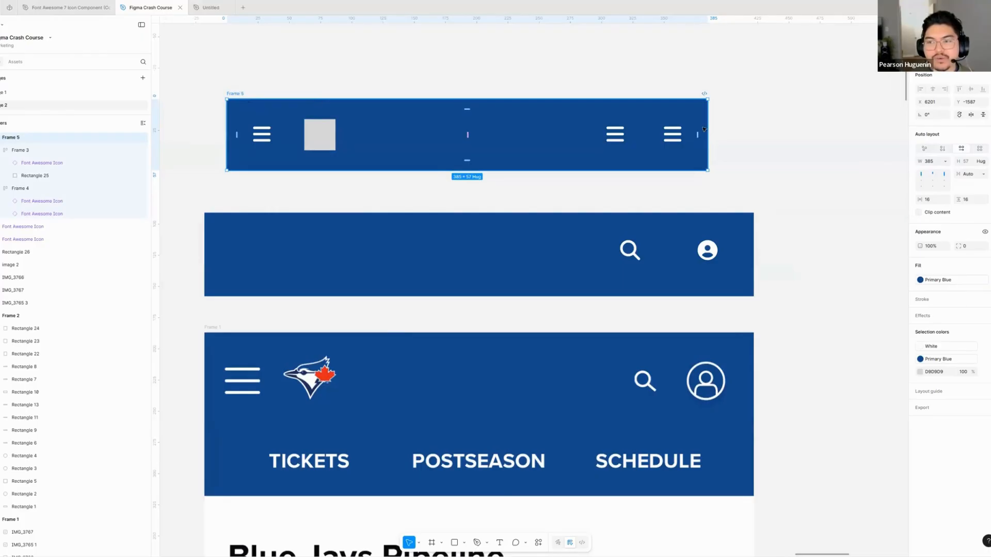
left_click_drag(655, 129, 730, 137)
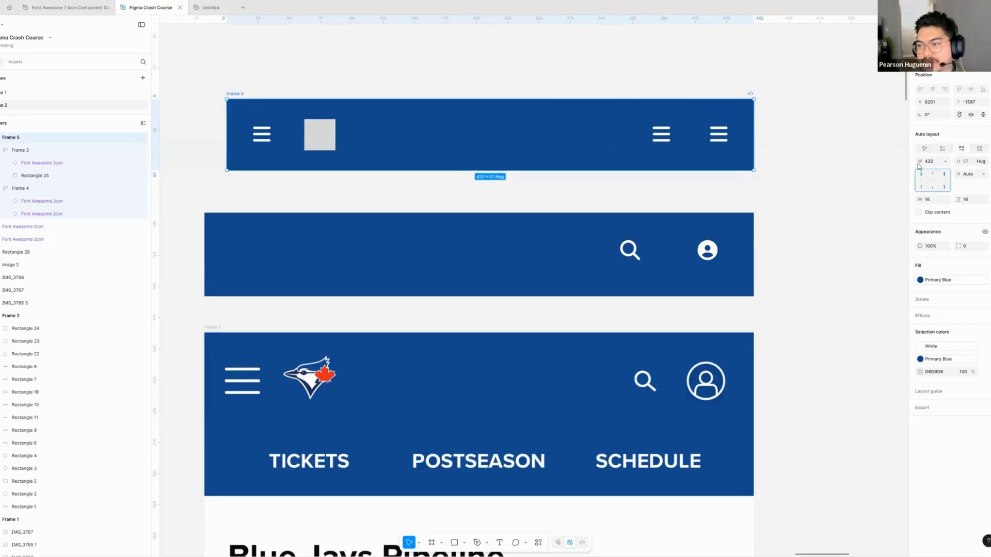
- Collapse the two nested frames in the layer list and rename the outer auto layout frame Header
left_click(5, 149)
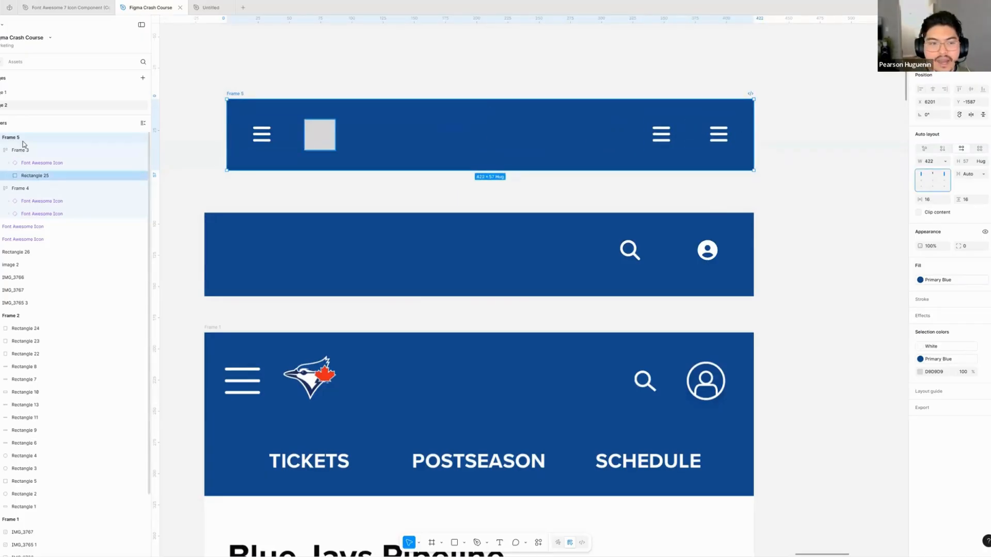
left_click(3, 162)
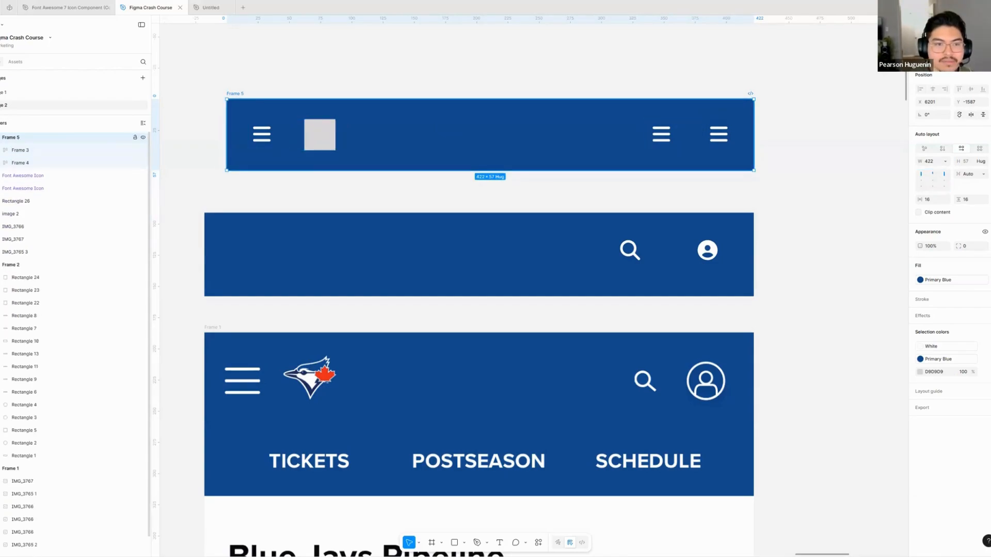
double_click(12, 139)
type("H")
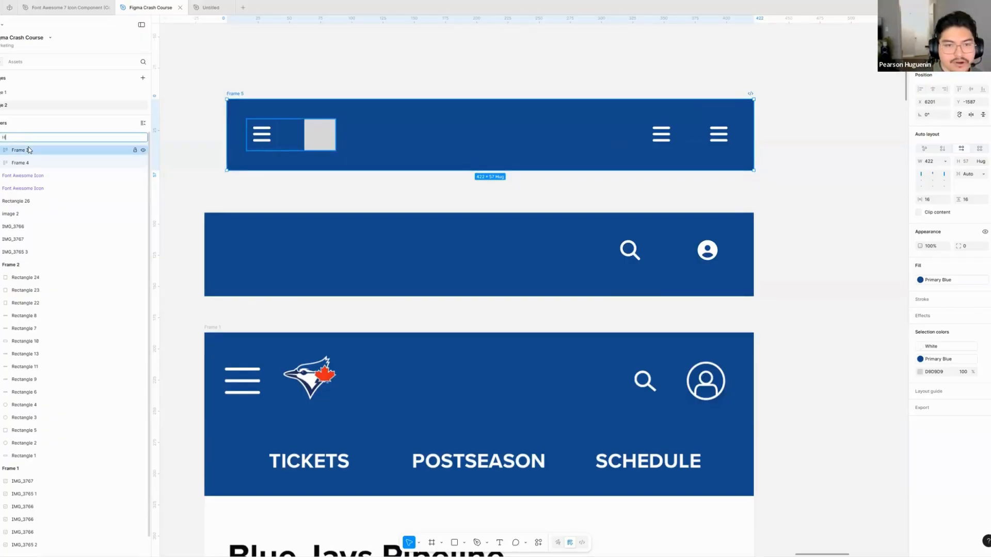
type("eader")
key("Return")
- Rename the nested frame with the menu icon and grey square Left, and the two-icon frame Right
left_click(25, 152)
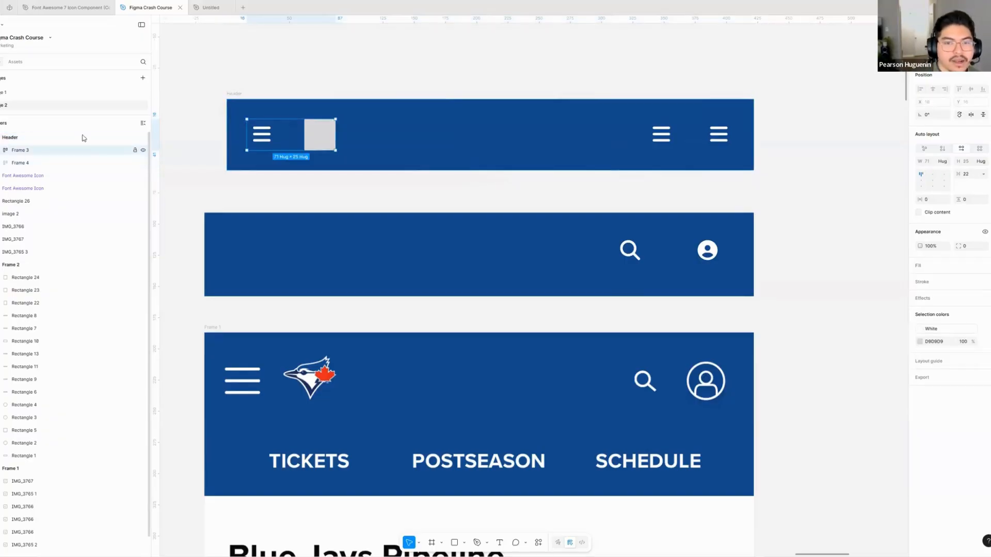
double_click(19, 150)
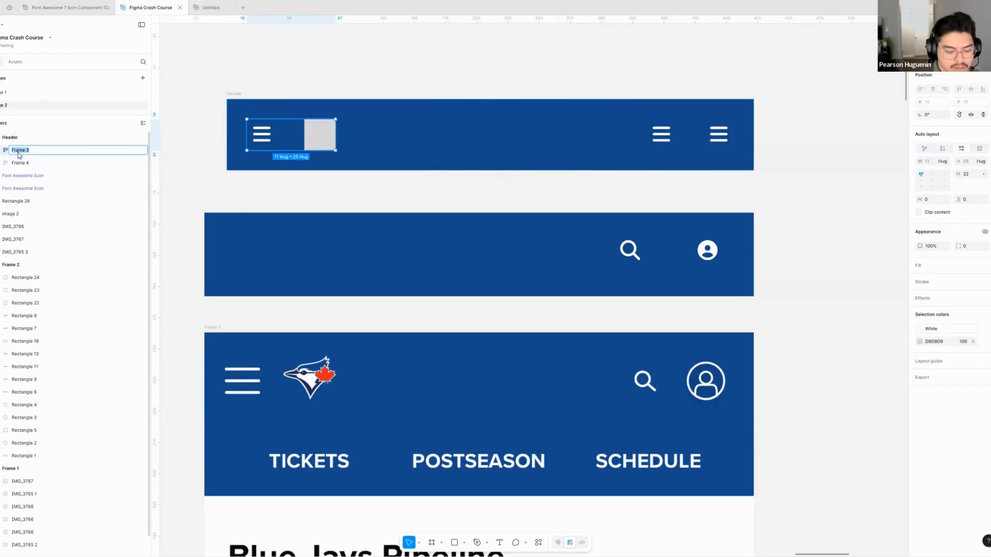
type("Left")
key("Return")
left_click(19, 163)
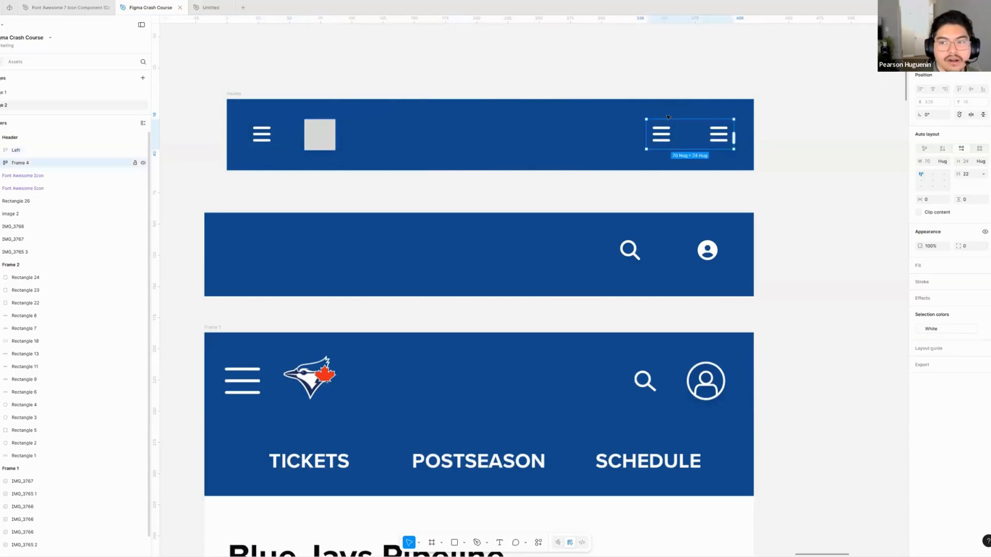
double_click(32, 164)
type("Right")
key("Return")
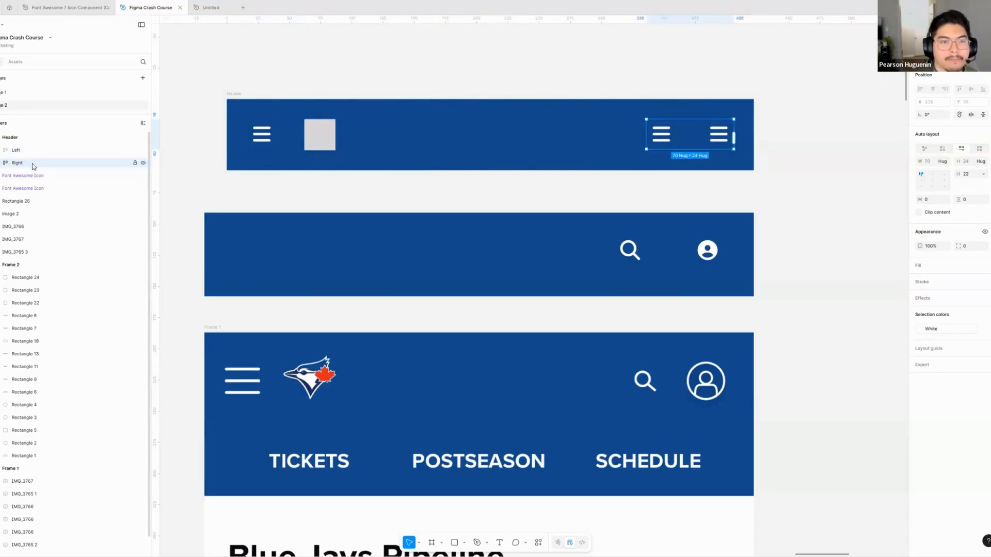
- Examine the nested frames inside Header and the distances between the Left frame and the Header's edges
left_click(39, 137)
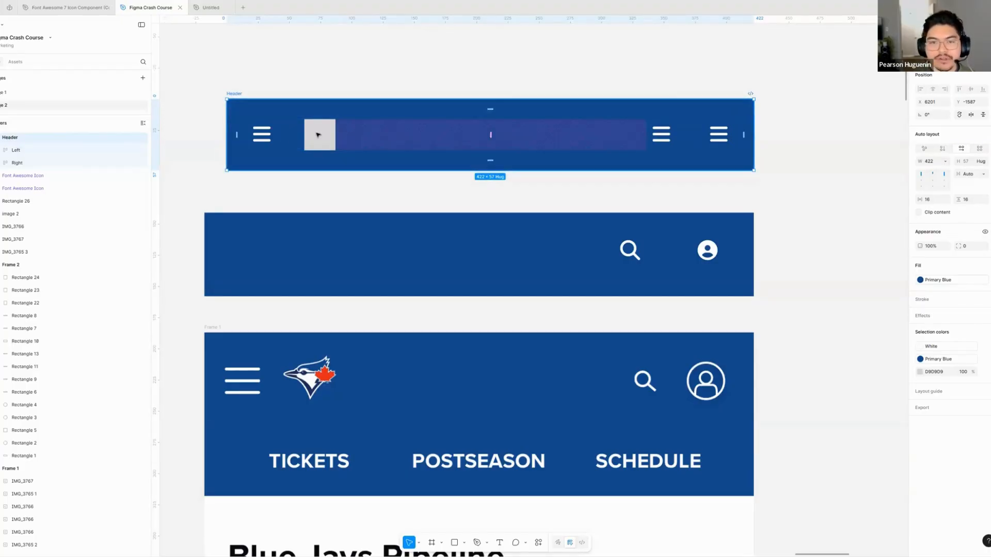
left_click(291, 141)
left_click(293, 144)
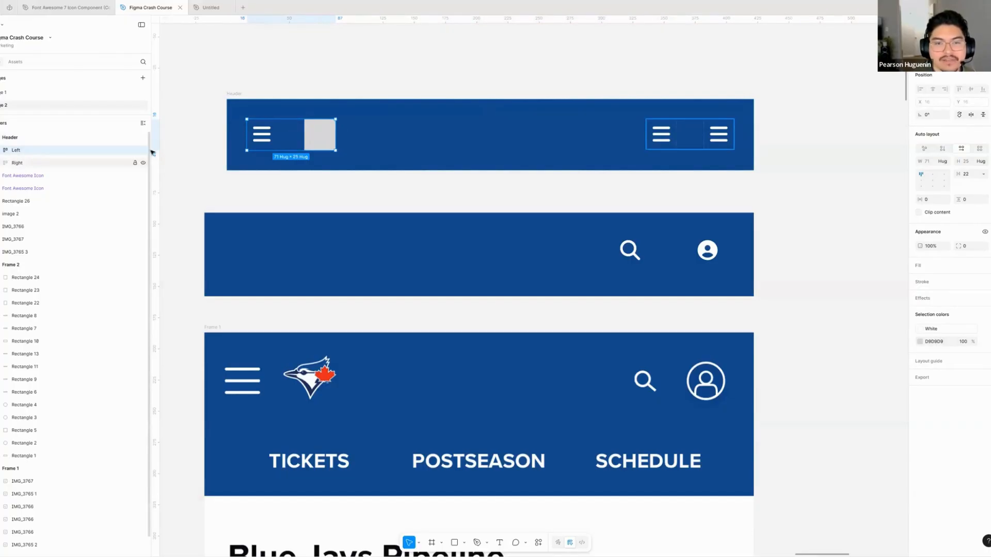
key("alt")
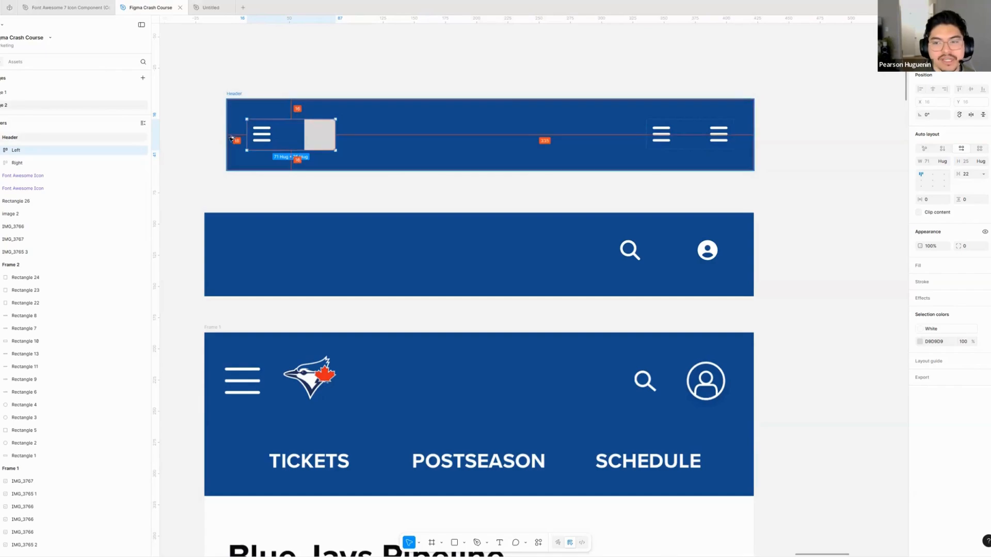
left_click(546, 155)
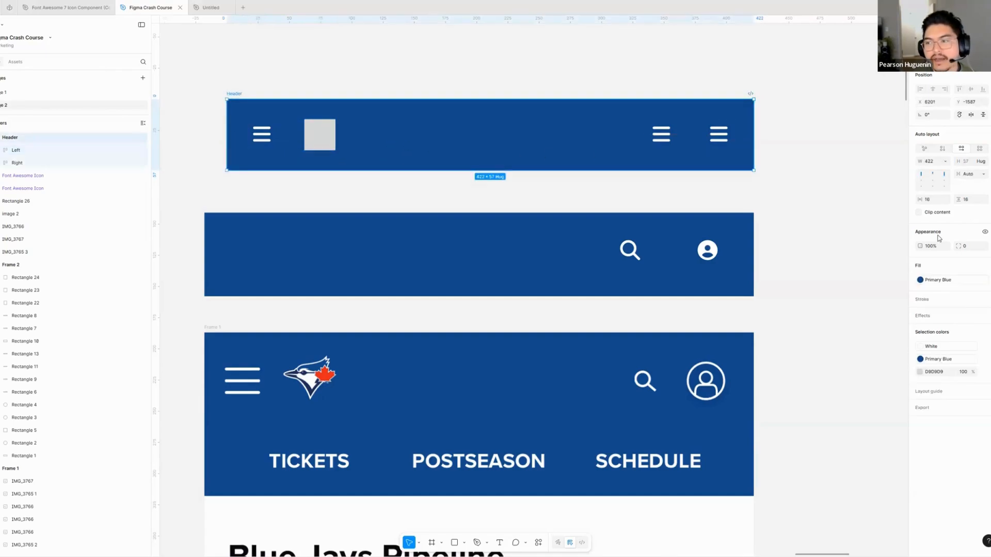
left_click(293, 136)
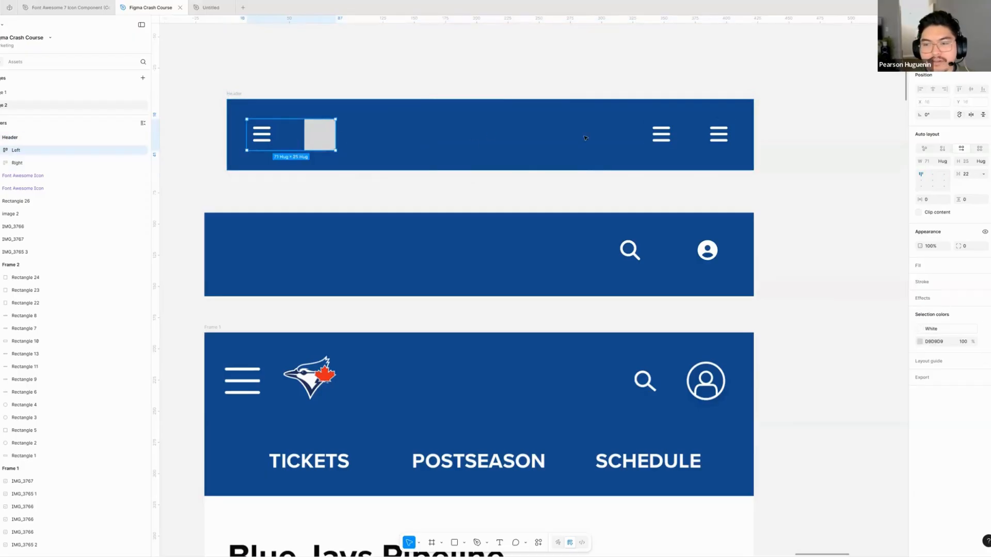
left_click(741, 146)
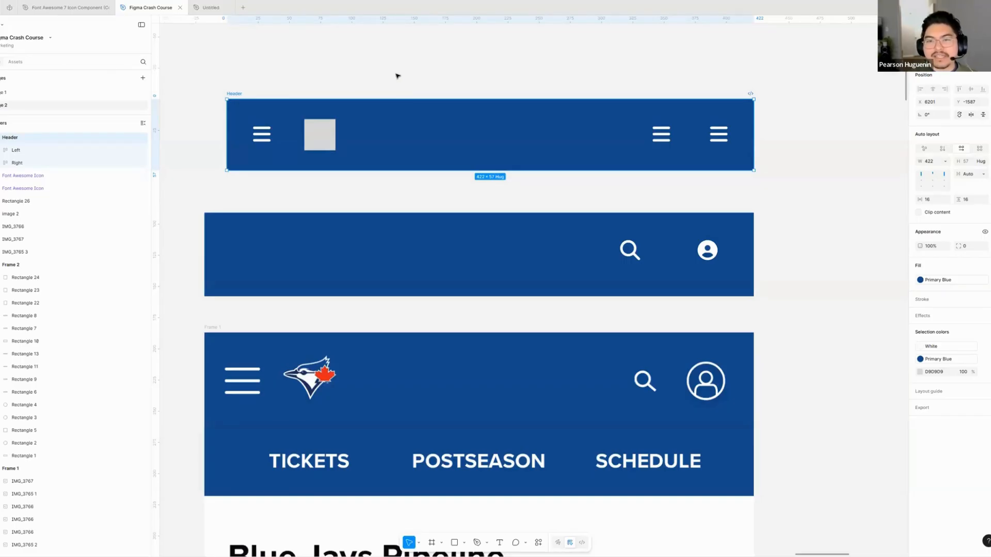
double_click(308, 145)
left_click(260, 101)
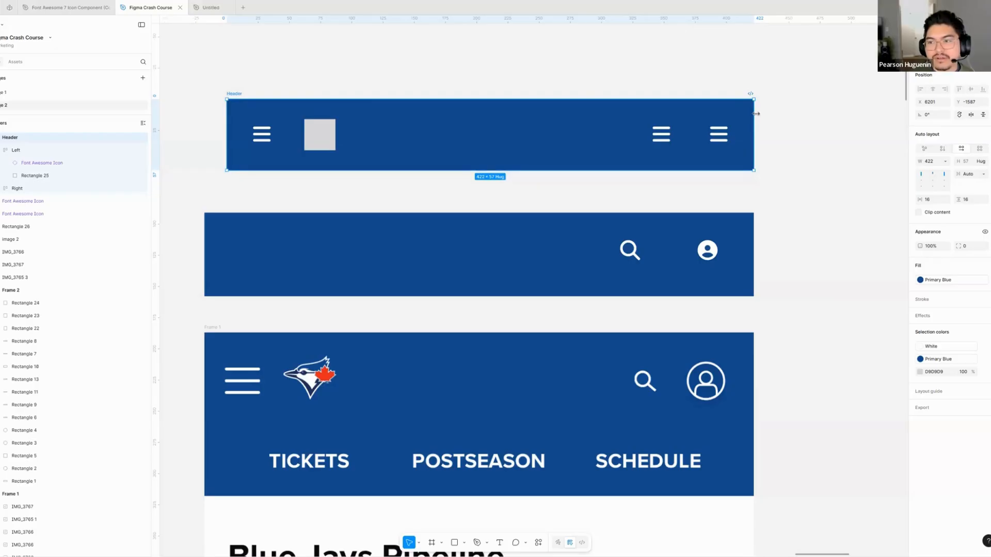
- Resize the Header frame to 440 px wide by extending its left edge to match the blue rectangle below
left_click_drag(652, 129, 747, 133)
left_click(608, 189)
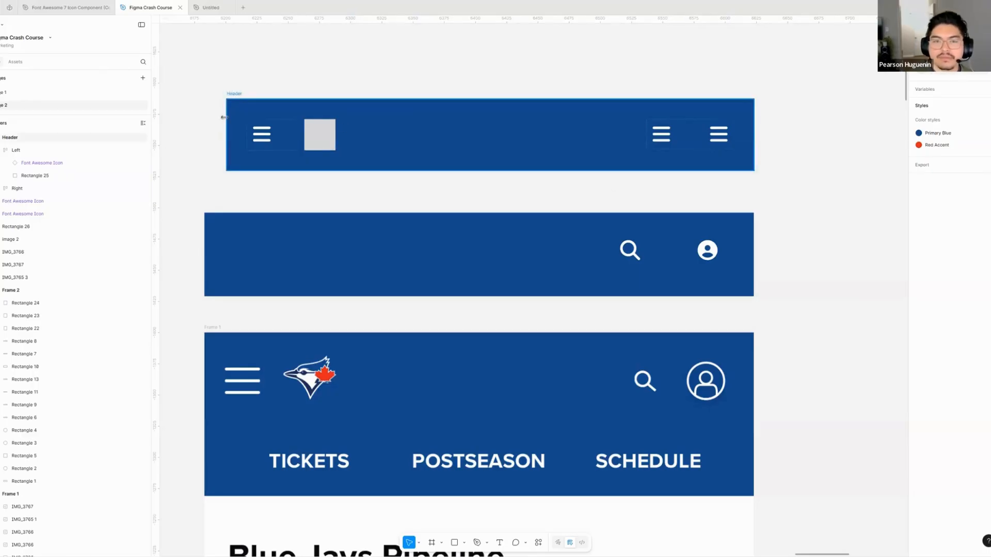
left_click_drag(223, 117, 205, 121)
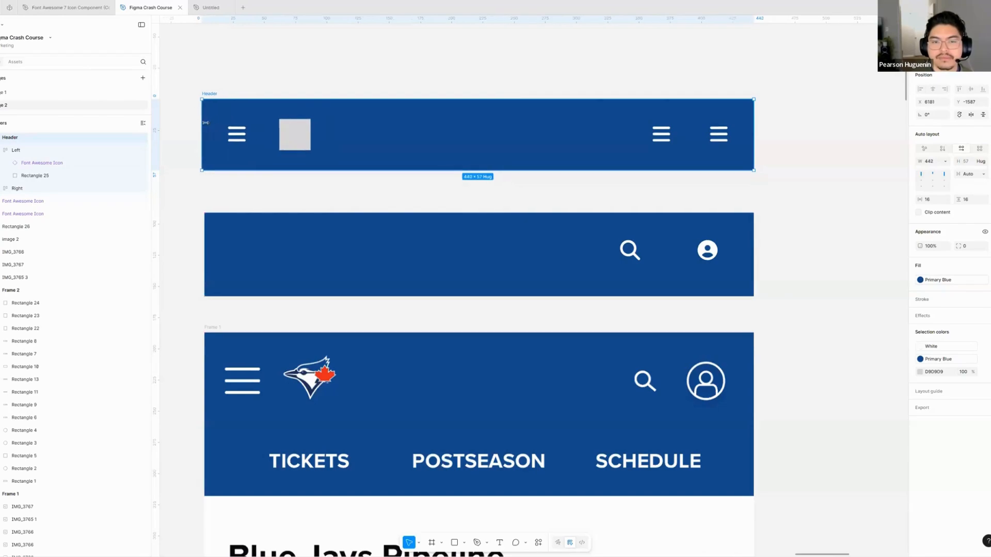
left_click(288, 192)
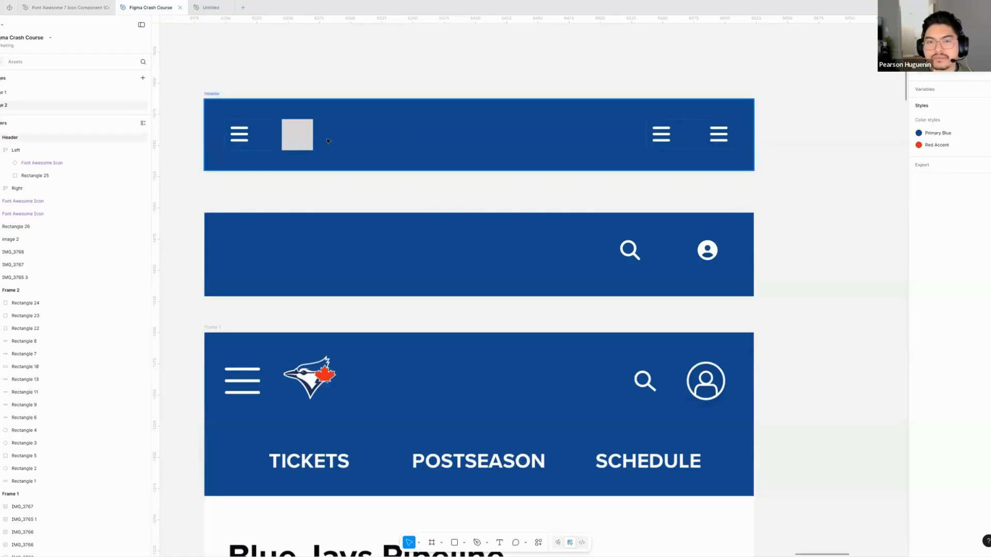
left_click(613, 164)
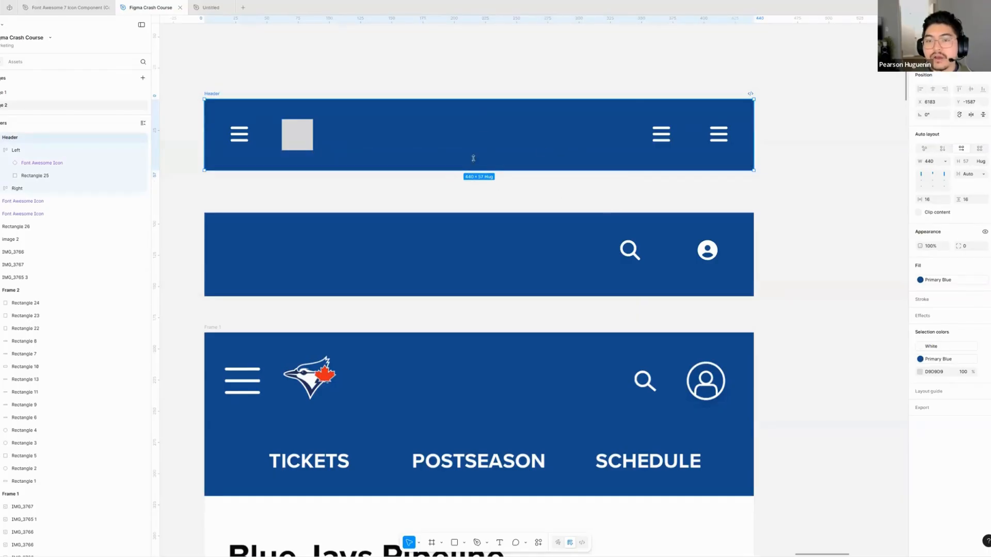
- Switch the Header frame's automatic horizontal gap to a fixed one by aligning its contents to the top left
left_click(923, 179)
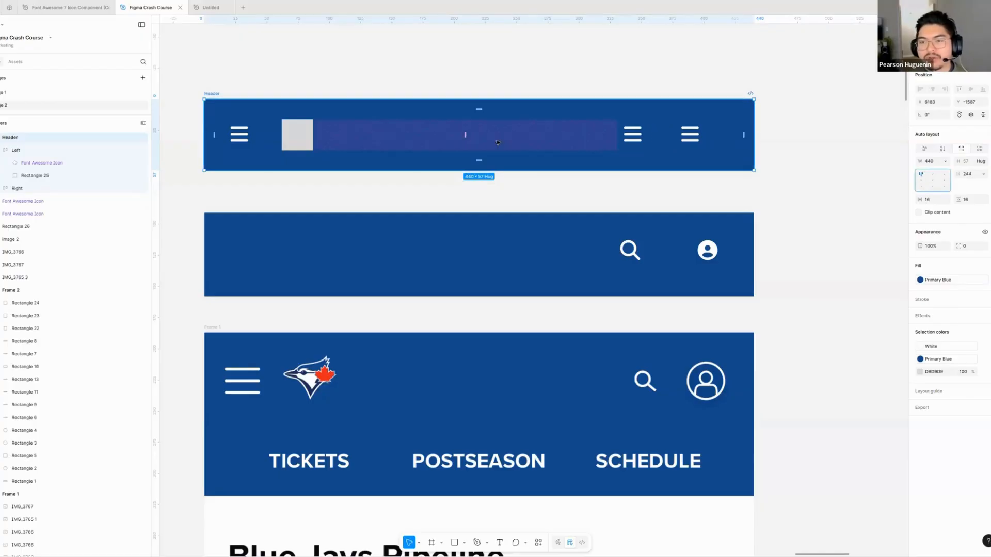
left_click(296, 129)
left_click(698, 147)
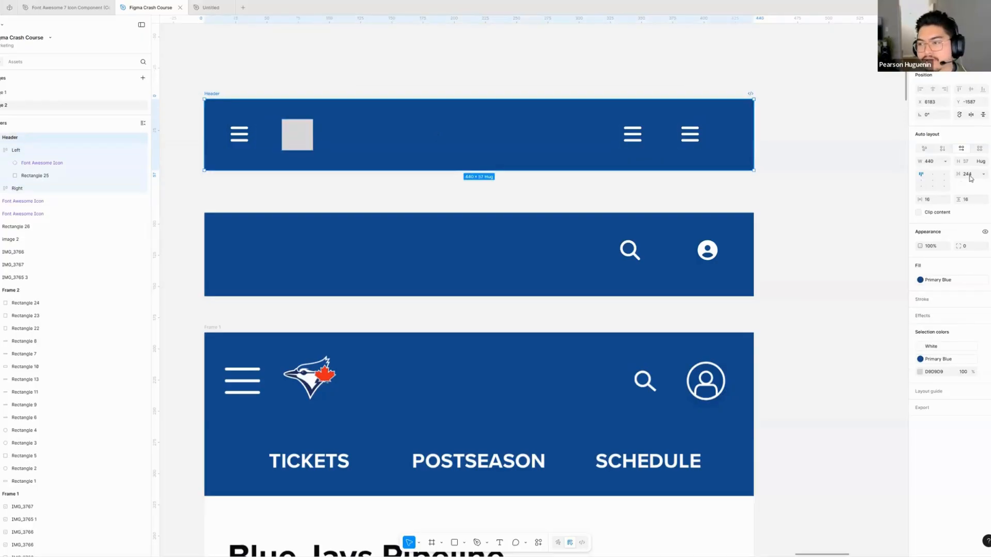
left_click(970, 177)
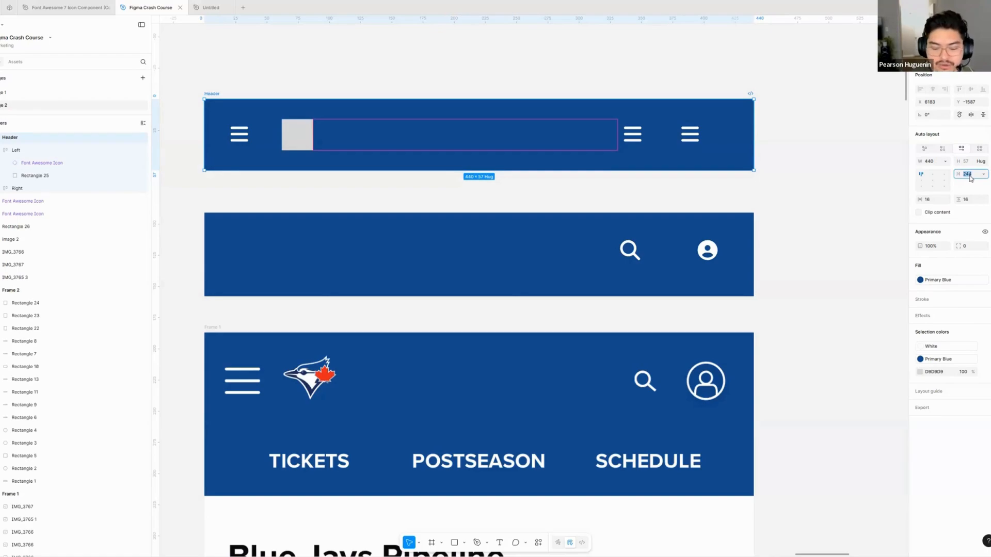
left_click(294, 84)
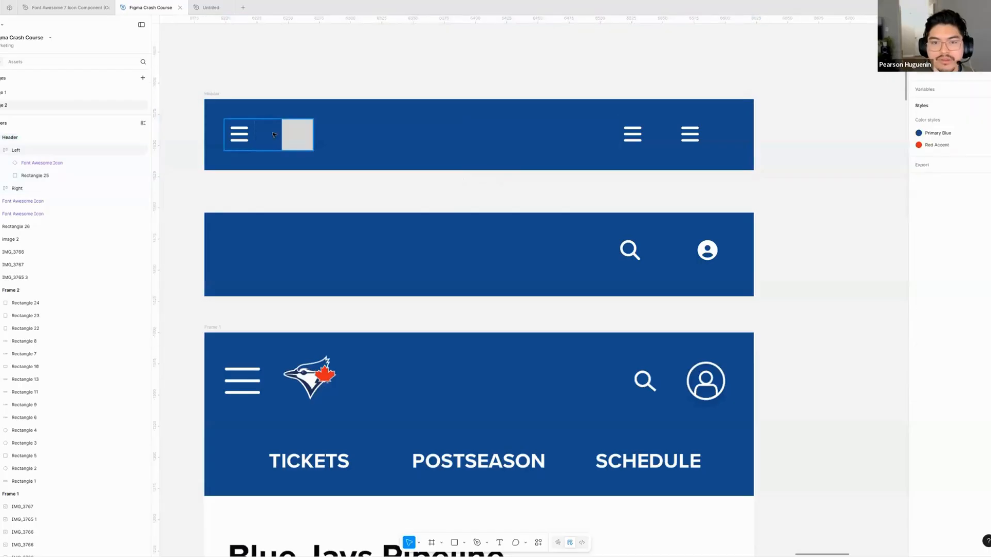
- Change the first menu icon in the Right frame to magnifying-glass
left_click(274, 135)
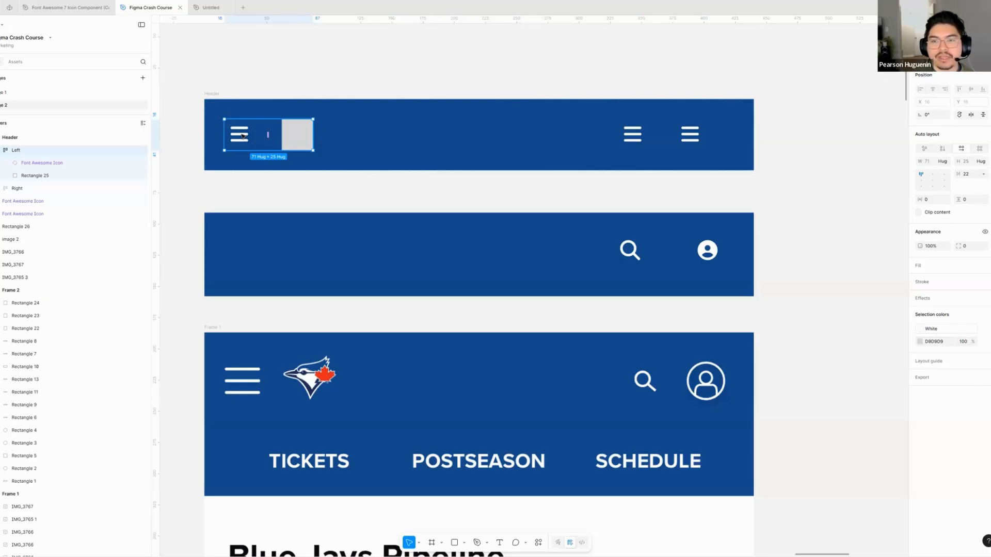
scroll(279, 168, "down", 1)
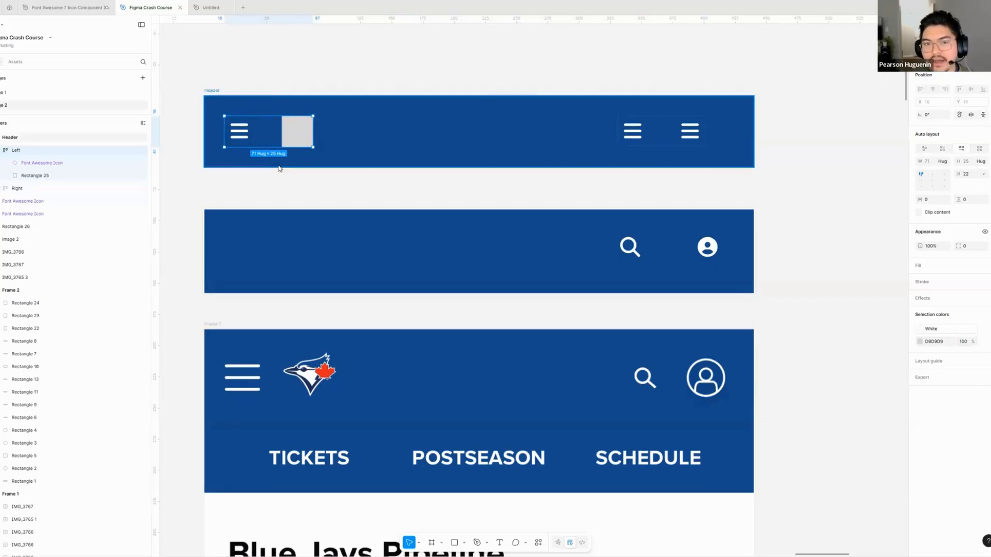
double_click(632, 134, "super")
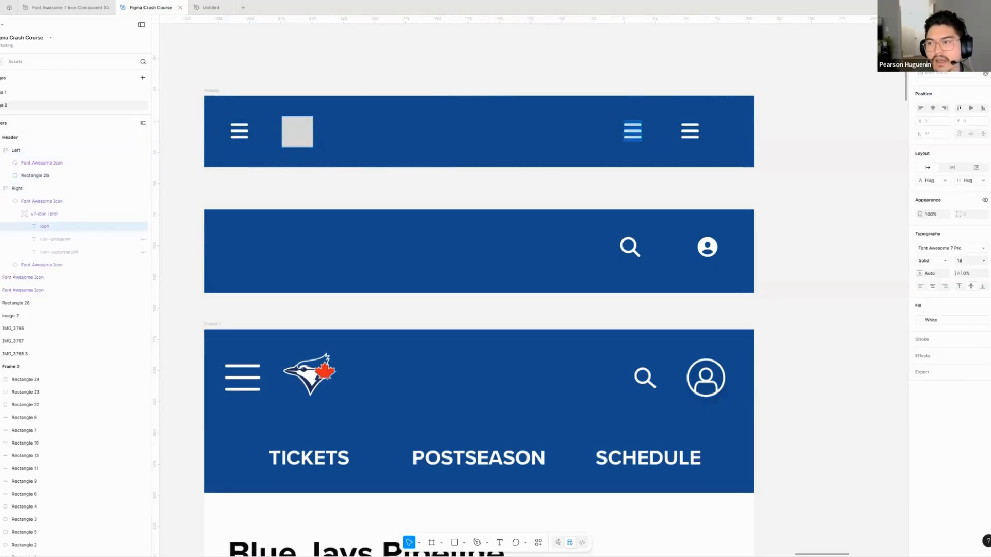
type("magnigy")
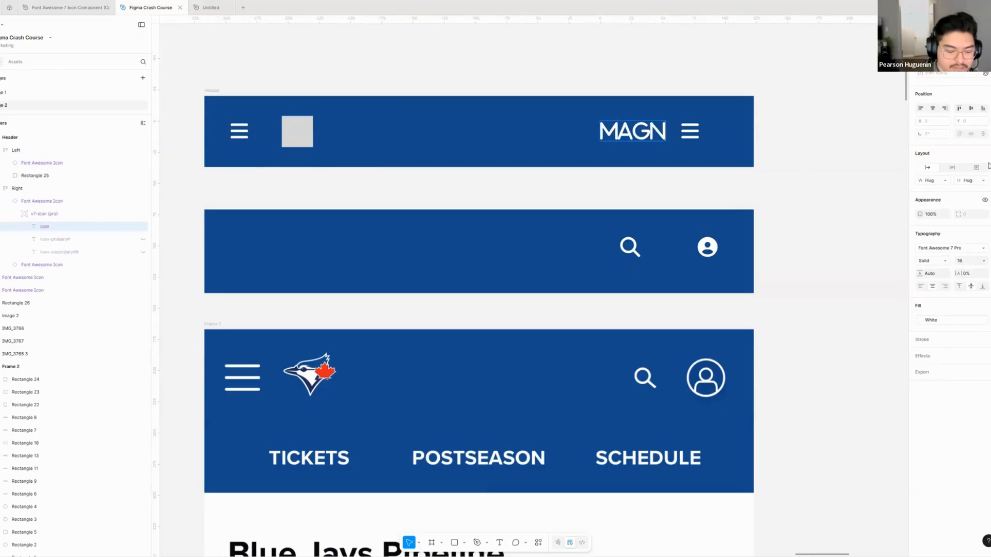
key("BackSpace")
key("BackSpace")
type("fying-glass")
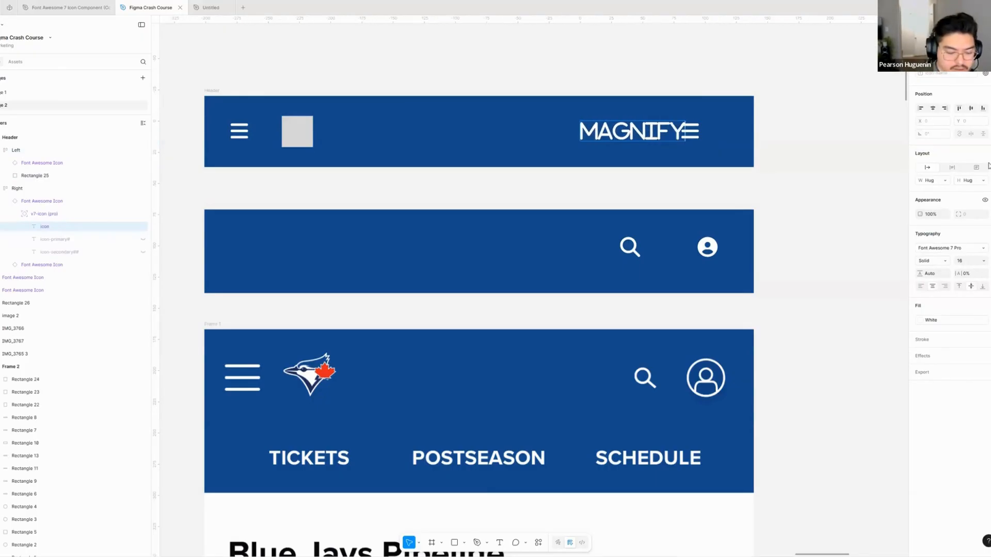
- Set the icon name of the second icon in the Right frame to user-circle
left_click(690, 131, "super")
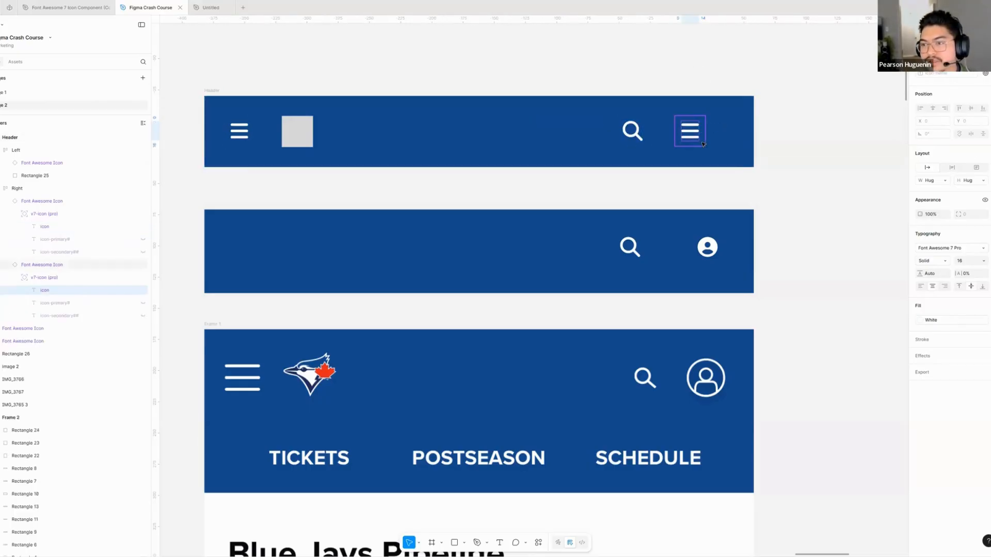
left_click(985, 73)
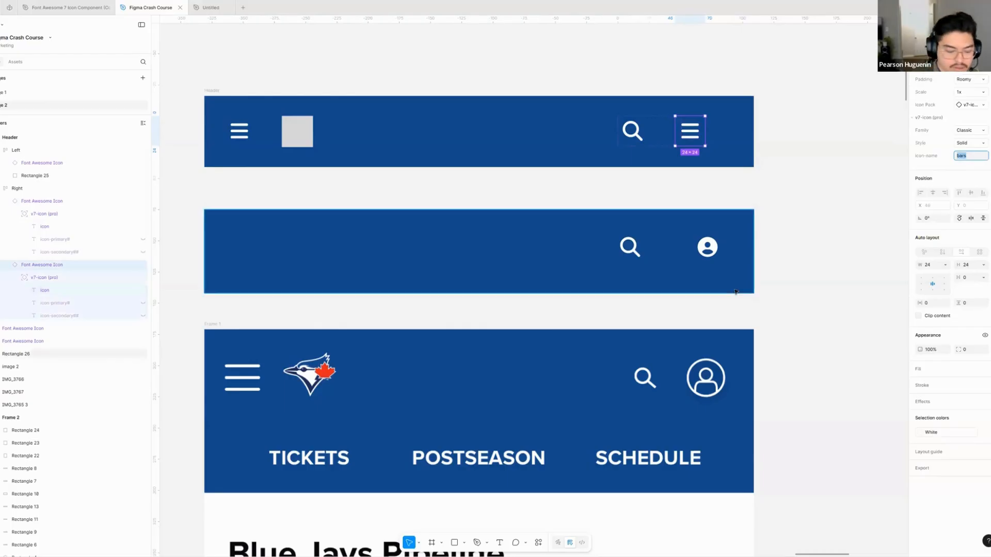
type("user-circle")
key("Return")
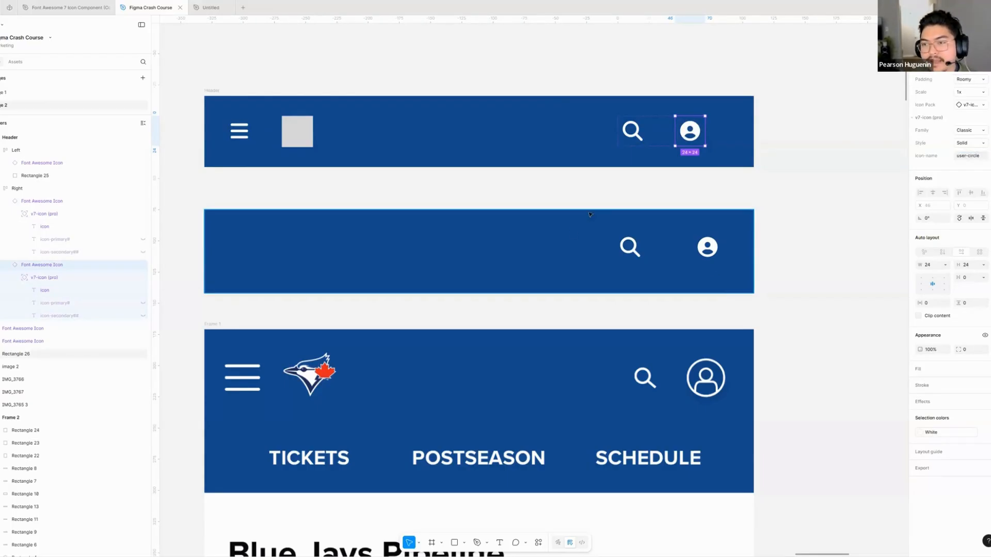
left_click(548, 85)
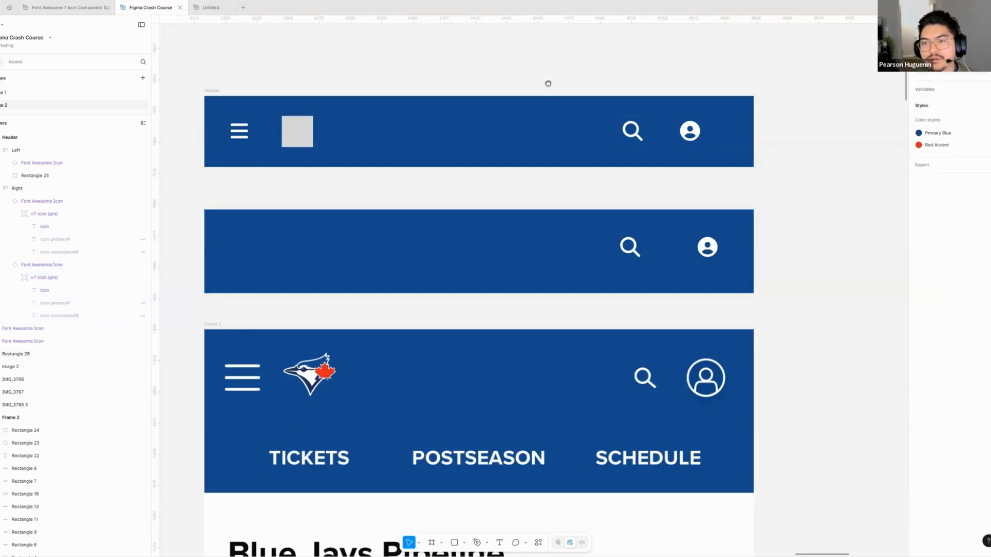
- Try deleting letters from the magnifying-glass icon's text in the Right frame, leaving its original icon name in place
left_click(633, 133)
key("BackSpace")
key("BackSpace")
key("BackSpace")
key("BackSpace")
key("BackSpace")
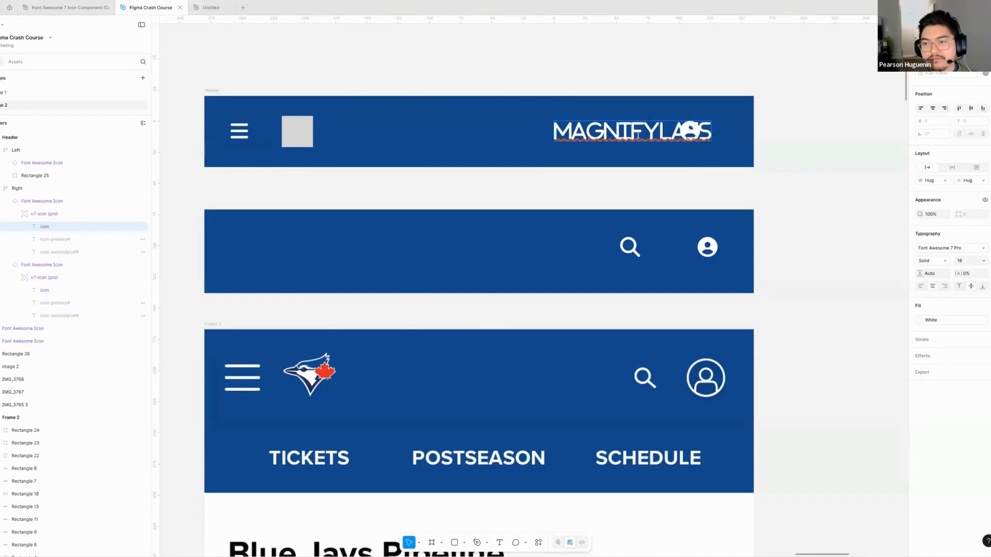
key("Escape")
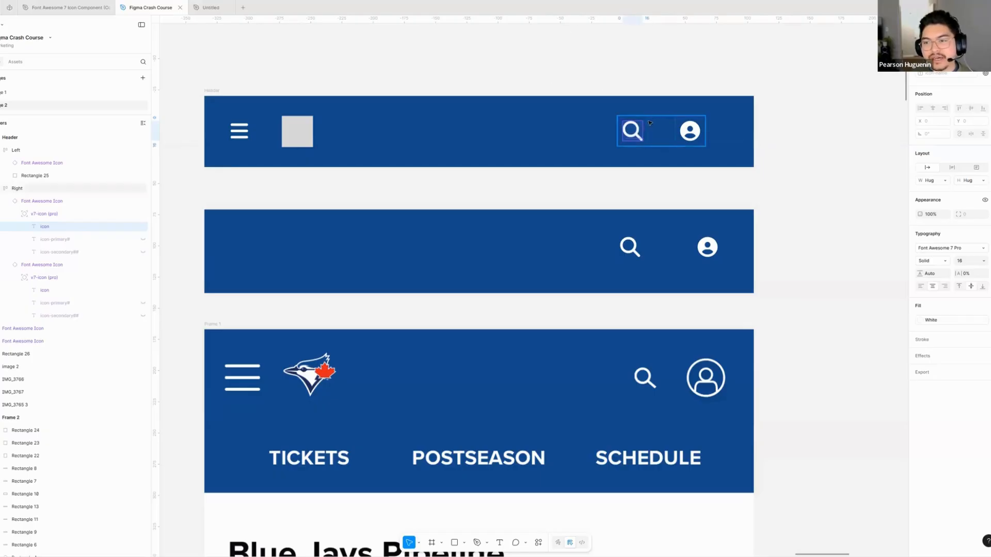
left_click(632, 131)
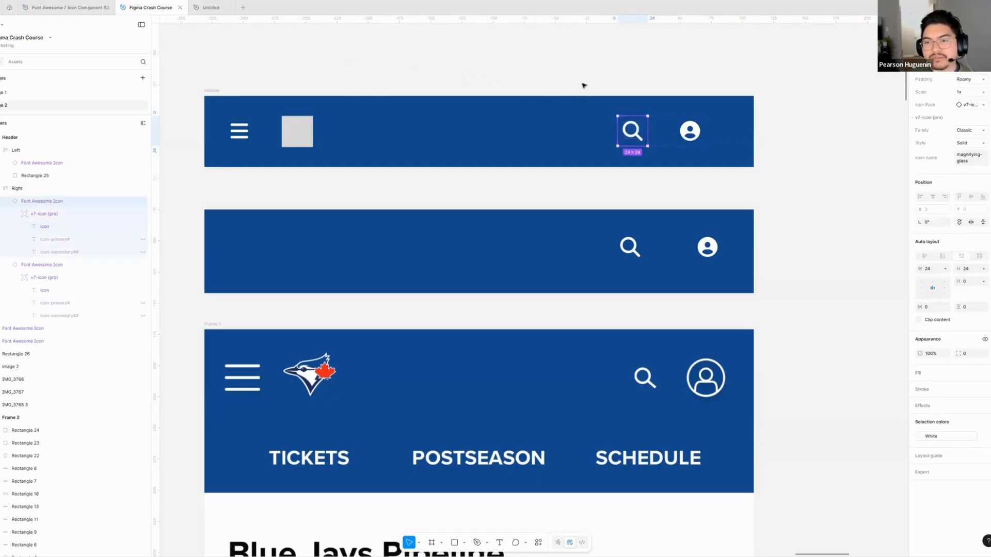
- Set the horizontal gap between the menu icon and grey square in the Left frame to 12
scroll(554, 89, "up", 1)
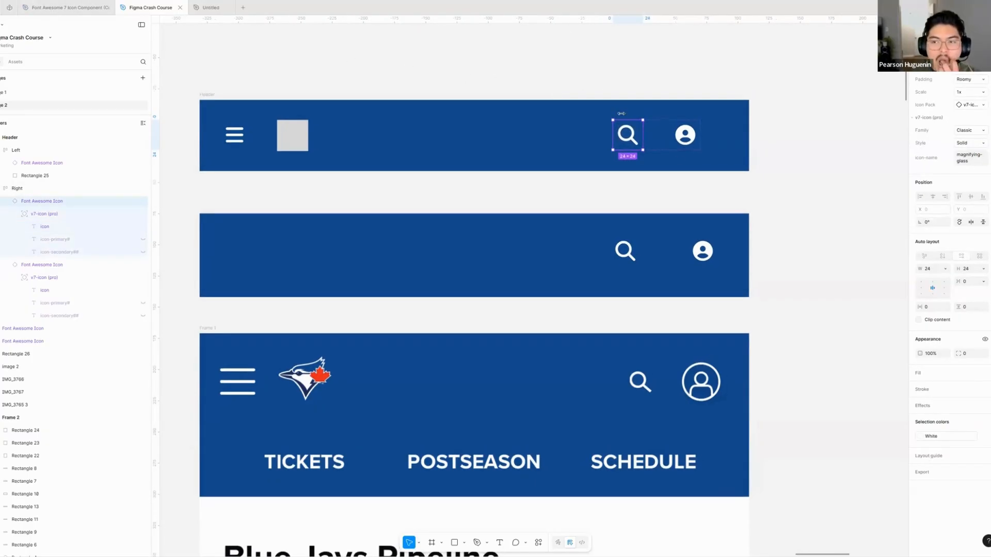
scroll(727, 146, "left", 1)
left_click(557, 135)
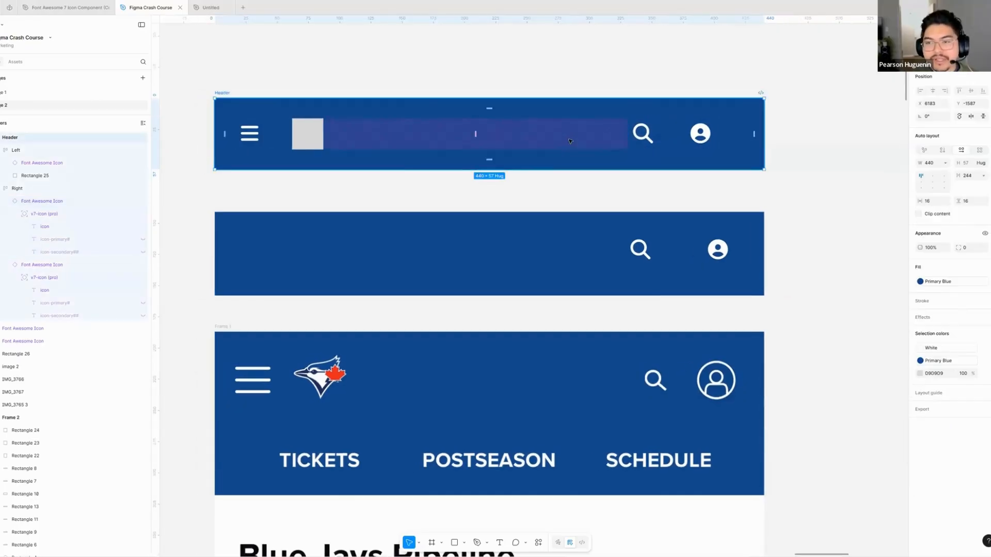
left_click(275, 145)
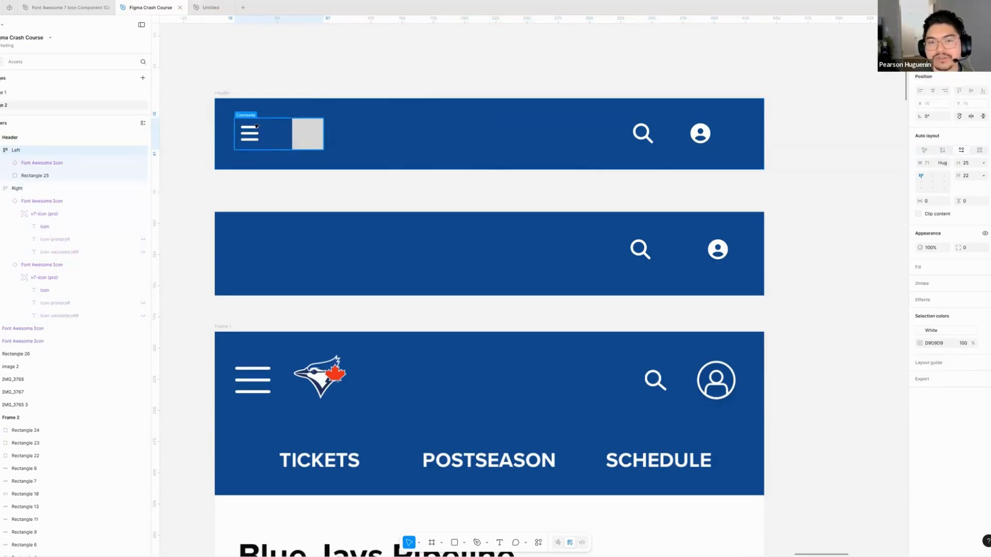
scroll(262, 126, "left", 1)
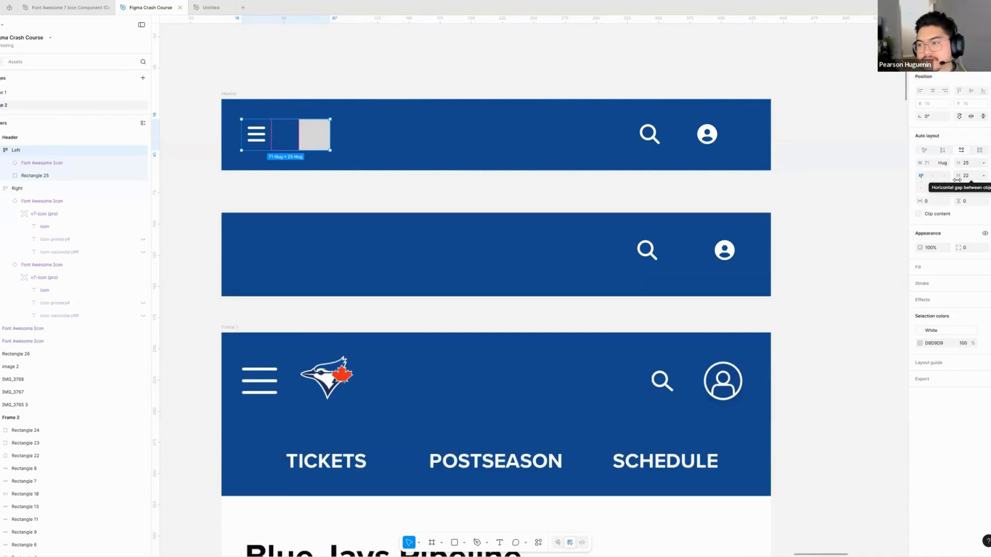
left_click(971, 176)
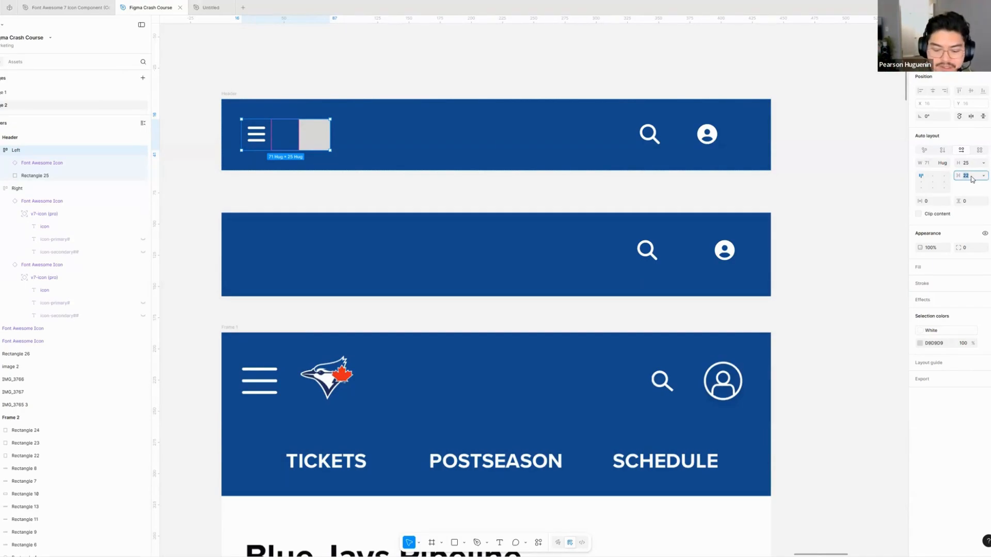
type("12")
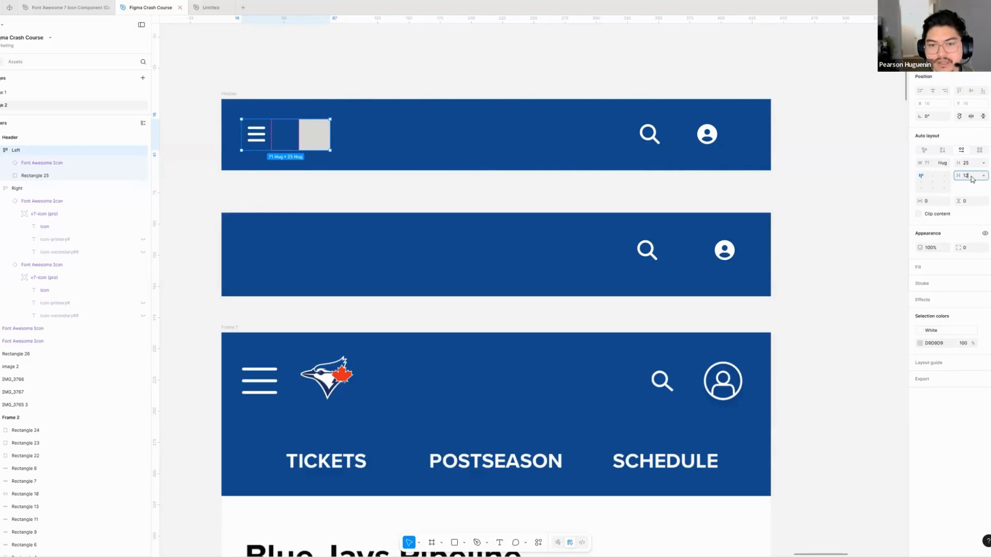
key("Return")
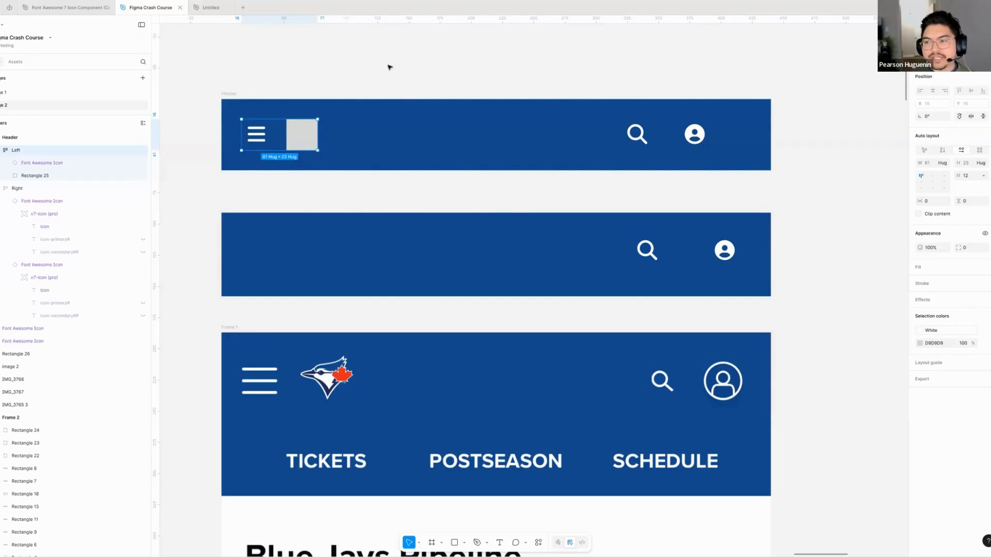
- Re-enter 12 as the Left frame's horizontal gap
left_click(974, 177)
type("13")
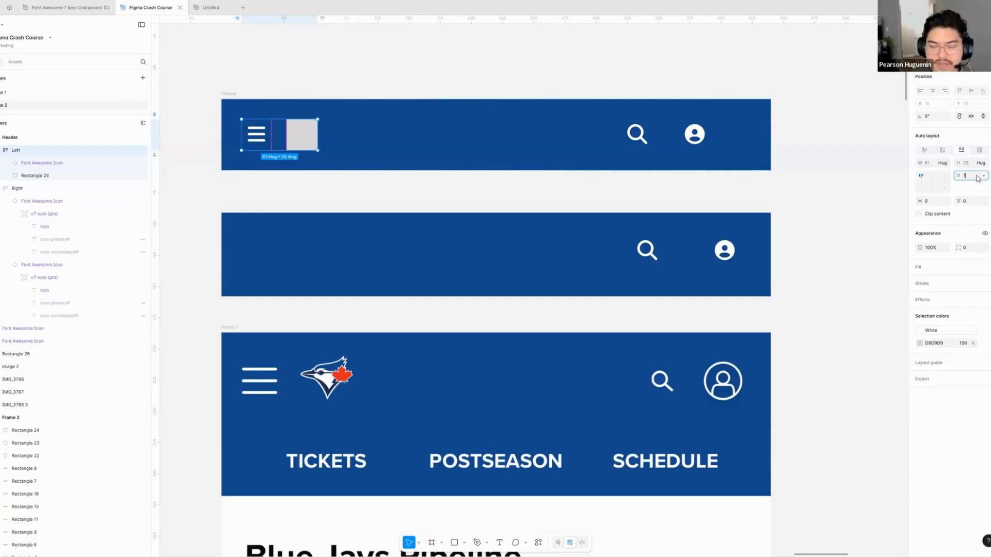
key("BackSpace")
key("BackSpace")
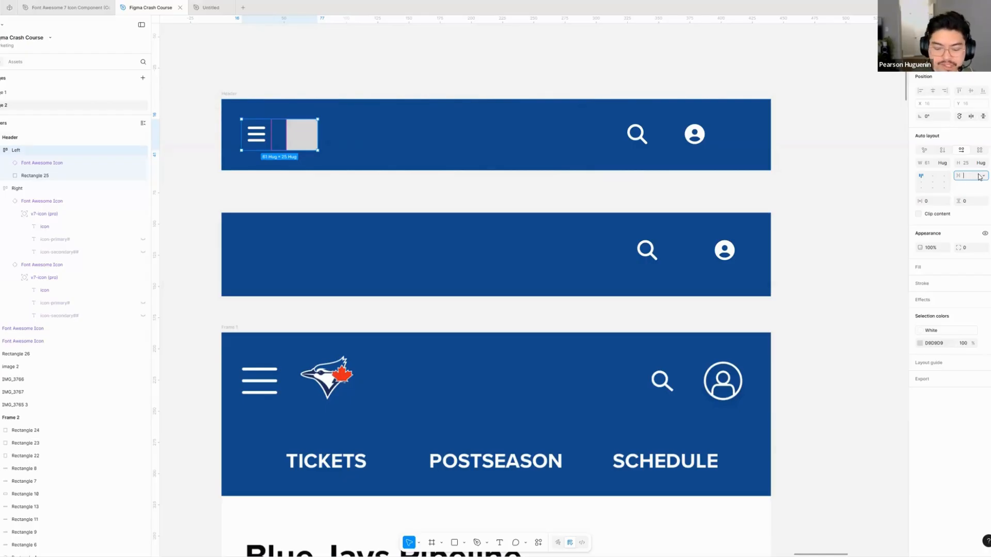
type("12")
key("Return")
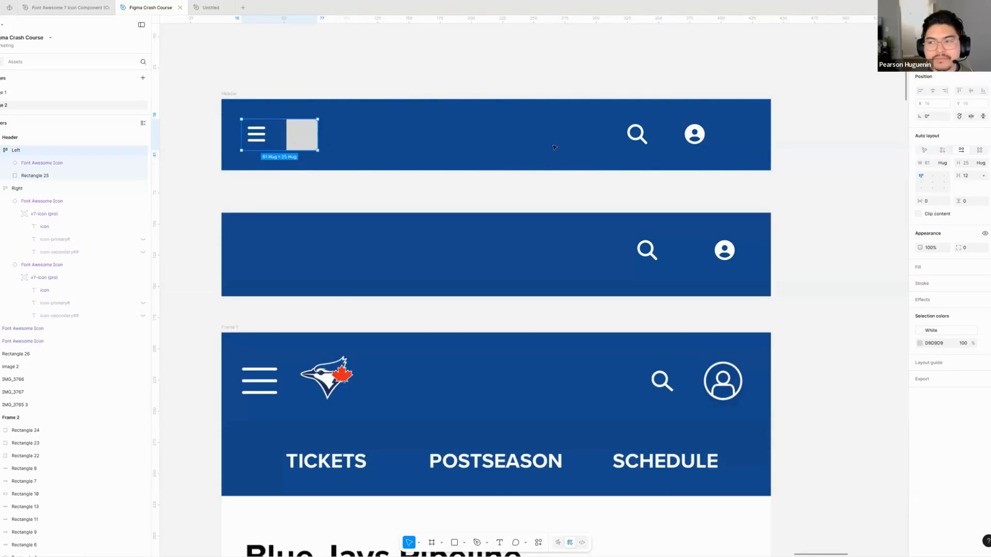
- Align the Left frame's contents to the left and vertically centred, and check the spacing around the menu icon
left_click(921, 182)
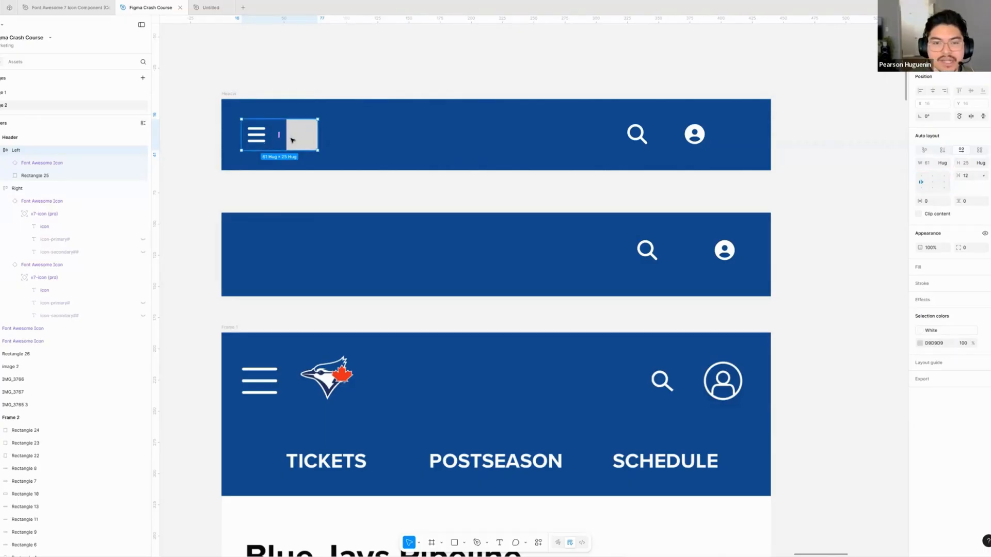
double_click(259, 136)
key("alt")
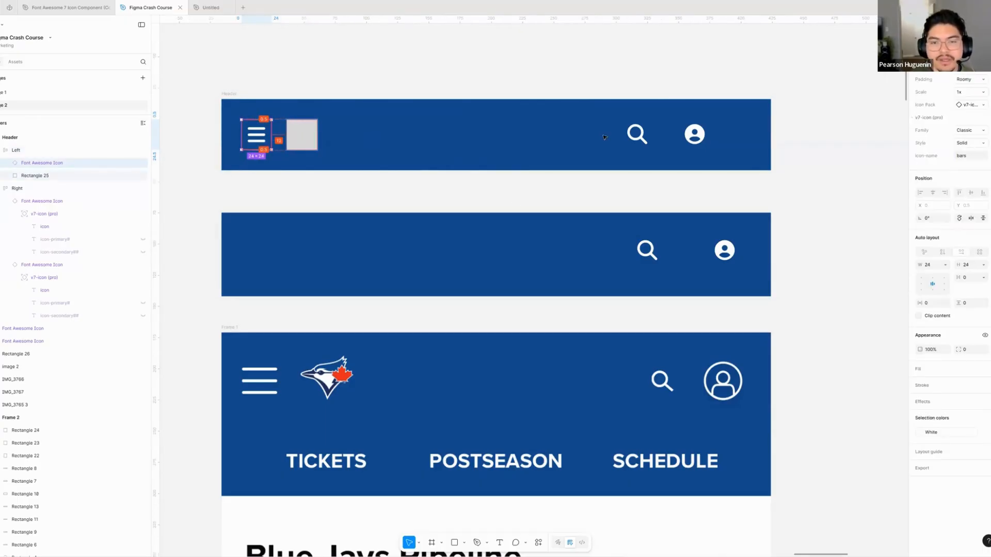
- Set the horizontal gap between the search and user icons in the Right frame to 12
left_click(666, 134)
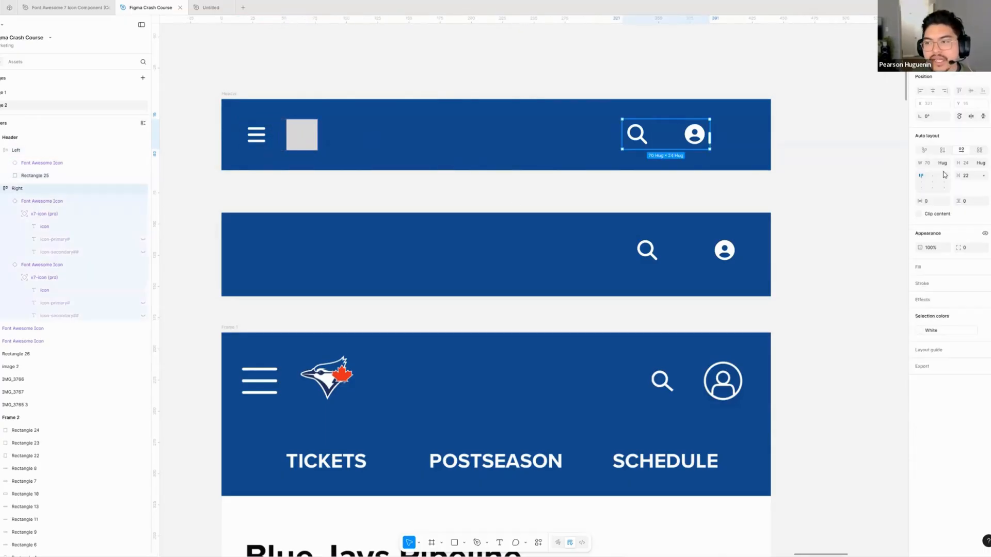
left_click(979, 177)
type("12")
key("Return")
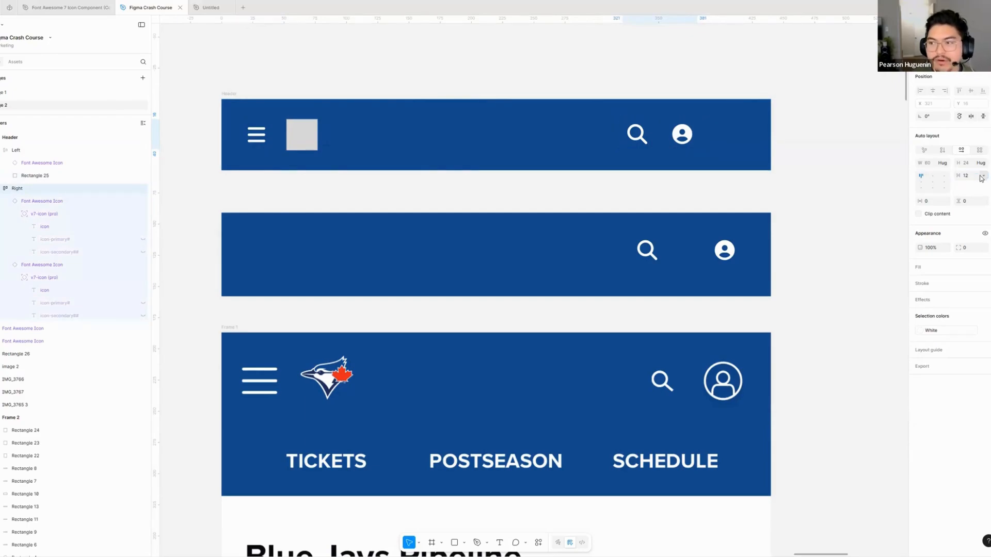
- Set the Header frame's horizontal gap to 24 and check the distance between the Left and Right frames
left_click(492, 140)
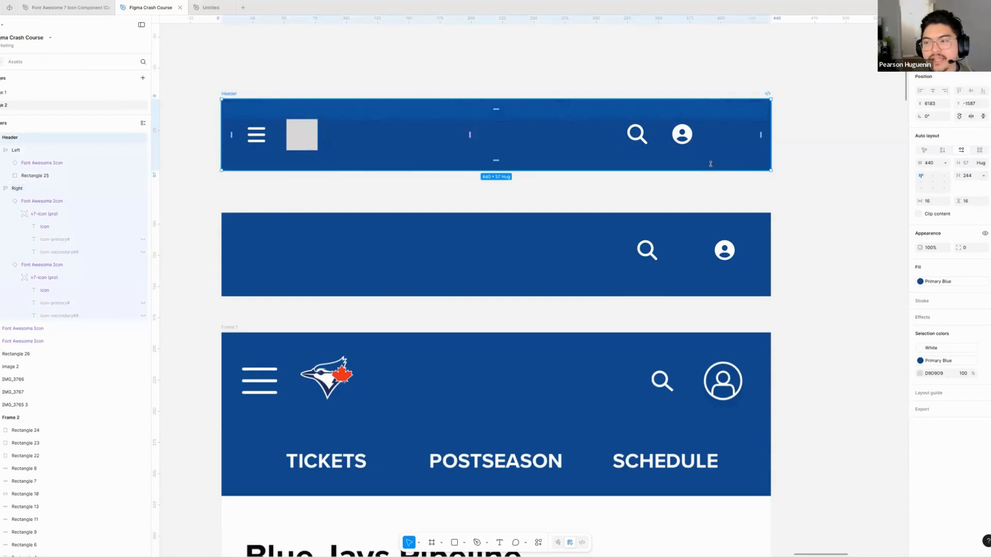
left_click(972, 177)
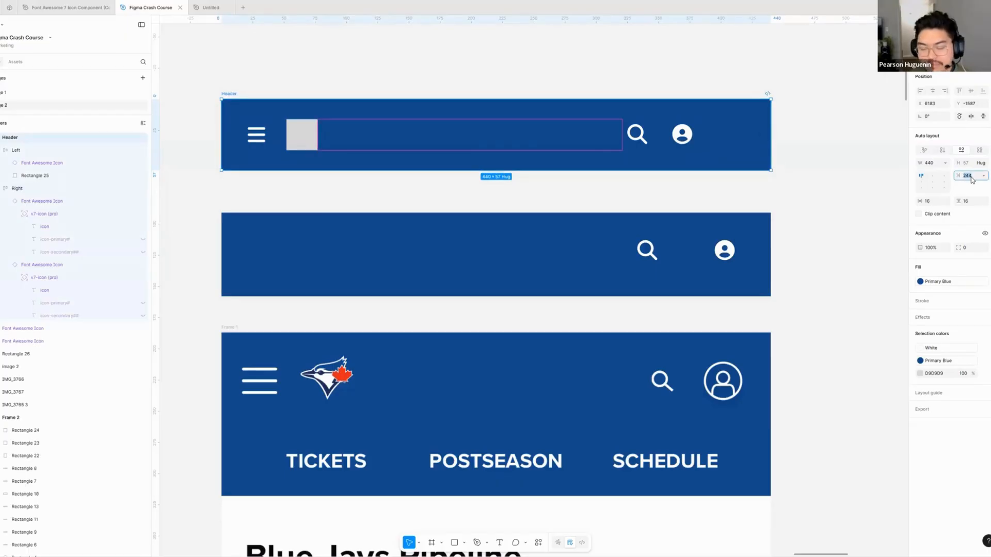
type("24")
key("Return")
left_click(384, 135)
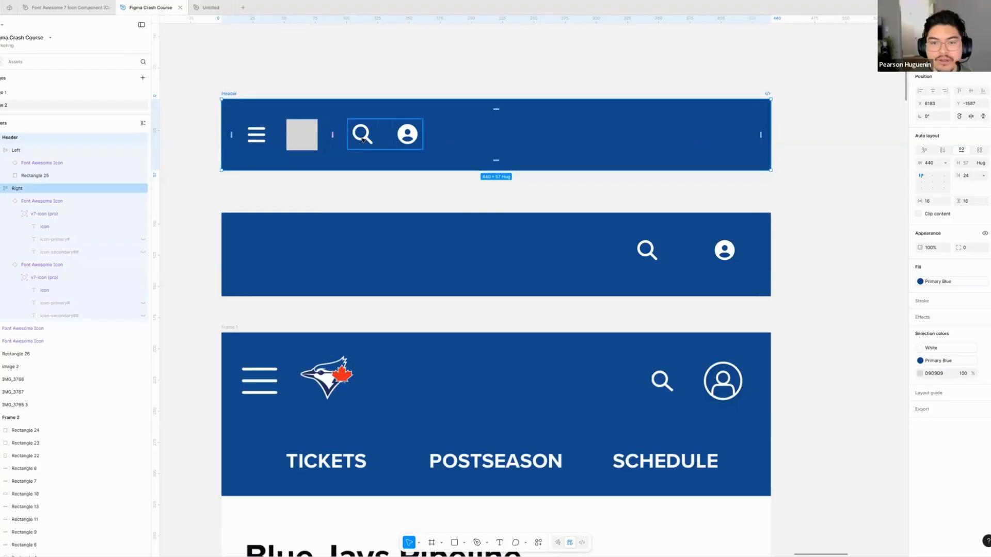
left_click(298, 141, "shift")
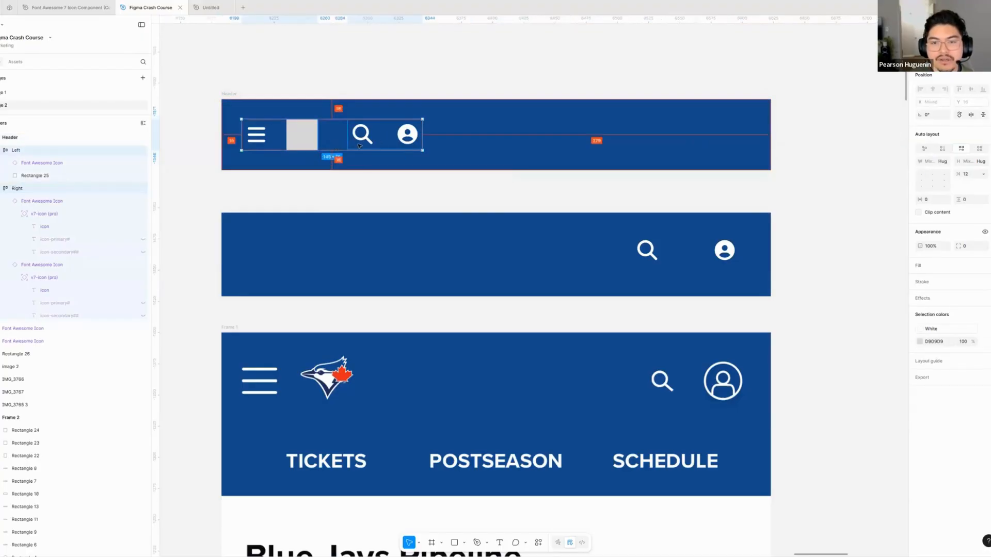
left_click(309, 139, "shift")
left_click(325, 136)
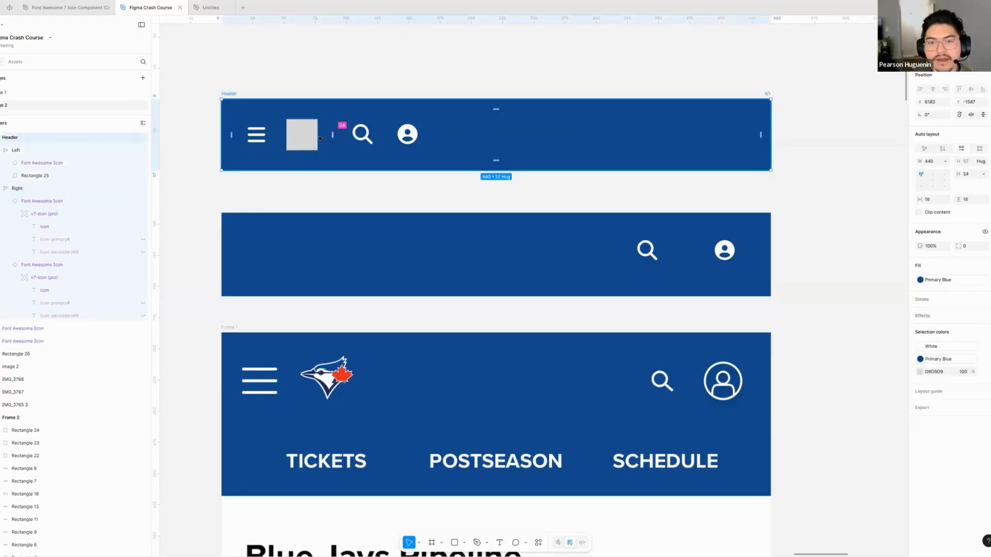
- Set the Header frame's horizontal gap to Auto so the Left and Right frames spread to opposite ends
scroll(521, 171, "right", 2)
scroll(541, 174, "up", 1)
scroll(544, 175, "left", 1)
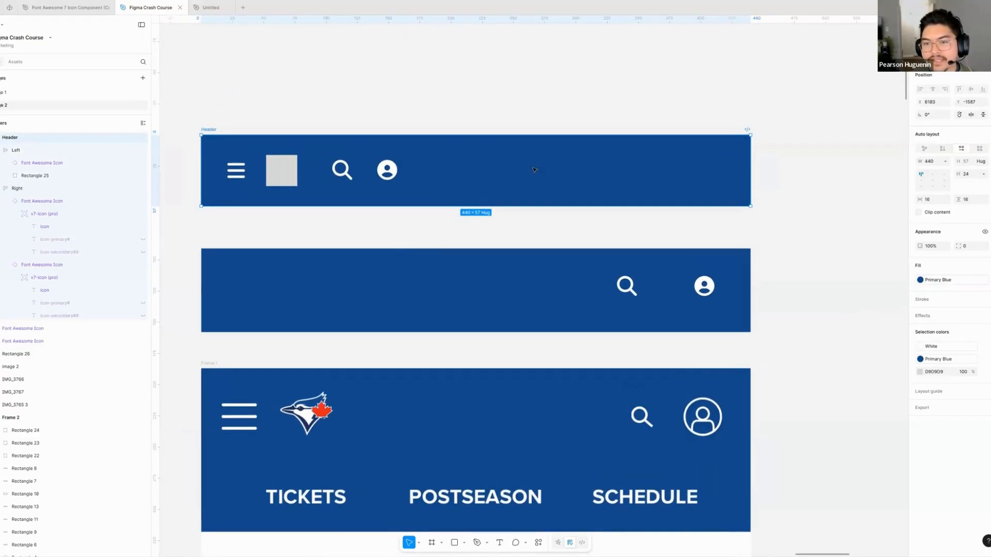
left_click(983, 174)
left_click(959, 183)
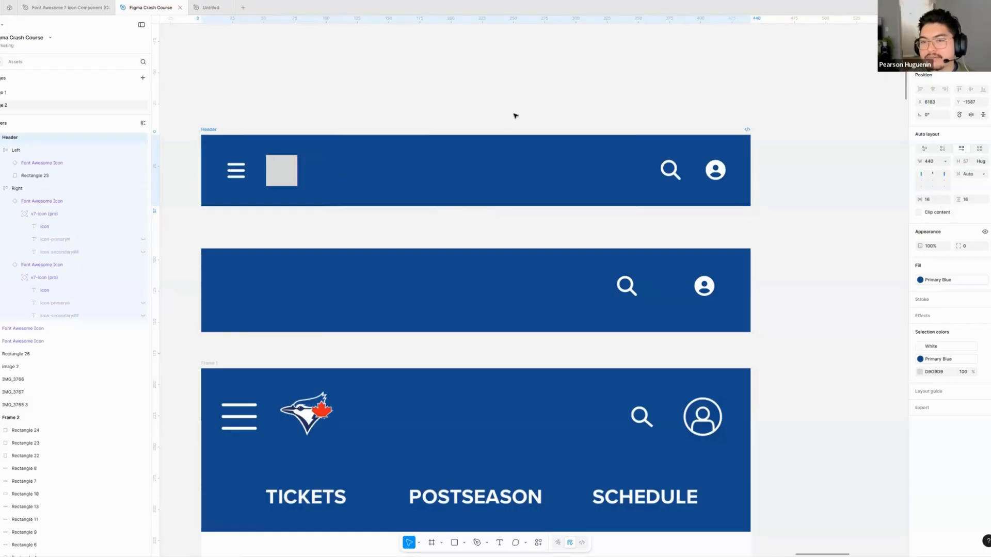
left_click(983, 174)
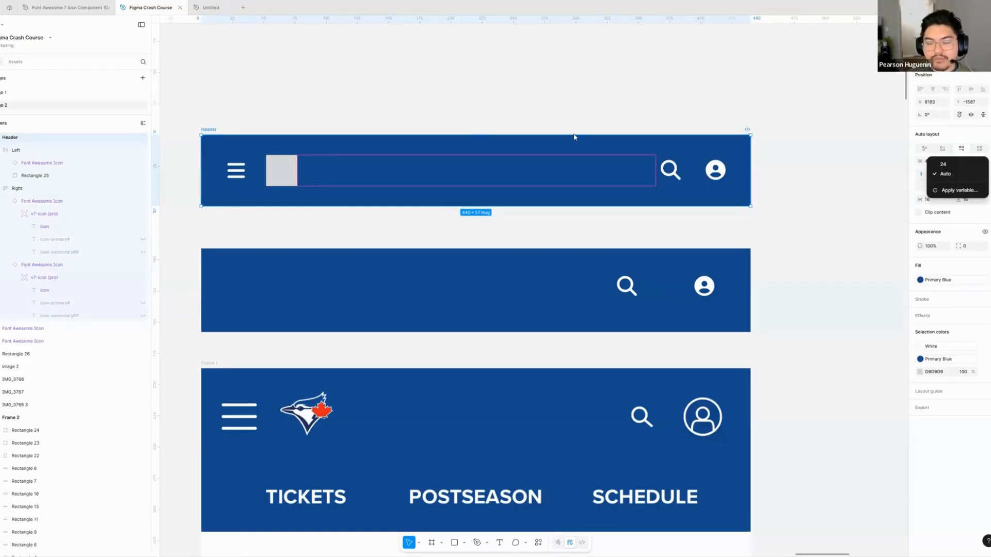
left_click(495, 178)
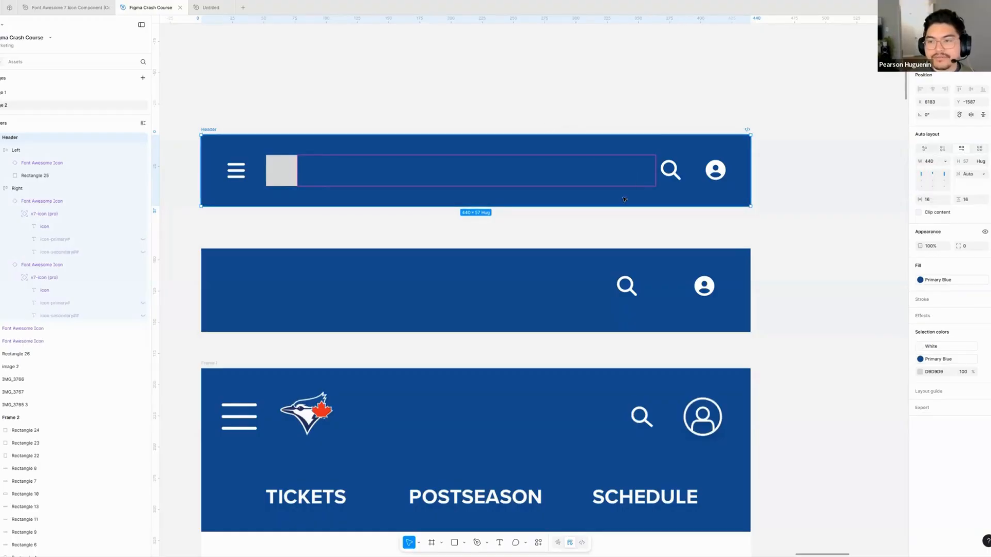
- Stretch the Header frame upward to a fixed height of 119 and check how its contents sit inside
left_click(476, 195)
left_click(212, 119)
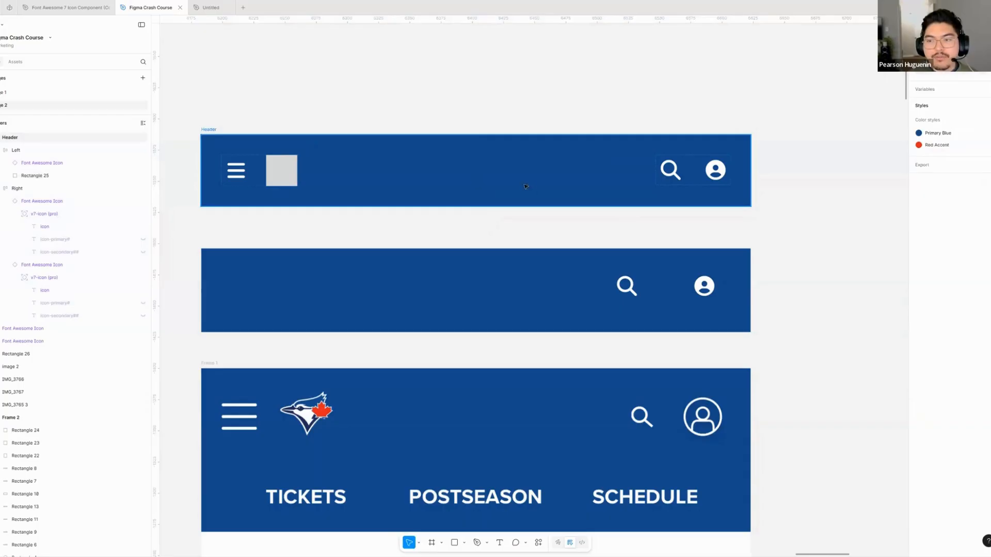
left_click(212, 130)
scroll(758, 174, "up", 1)
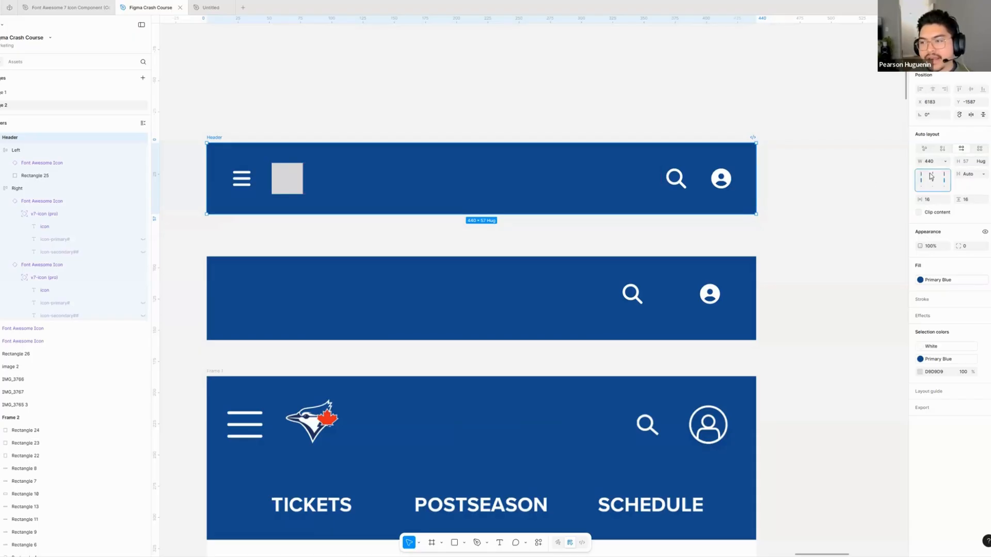
left_click_drag(277, 143, 292, 66)
left_click(195, 118)
scroll(196, 118, "up", 1)
scroll(196, 117, "left", 1)
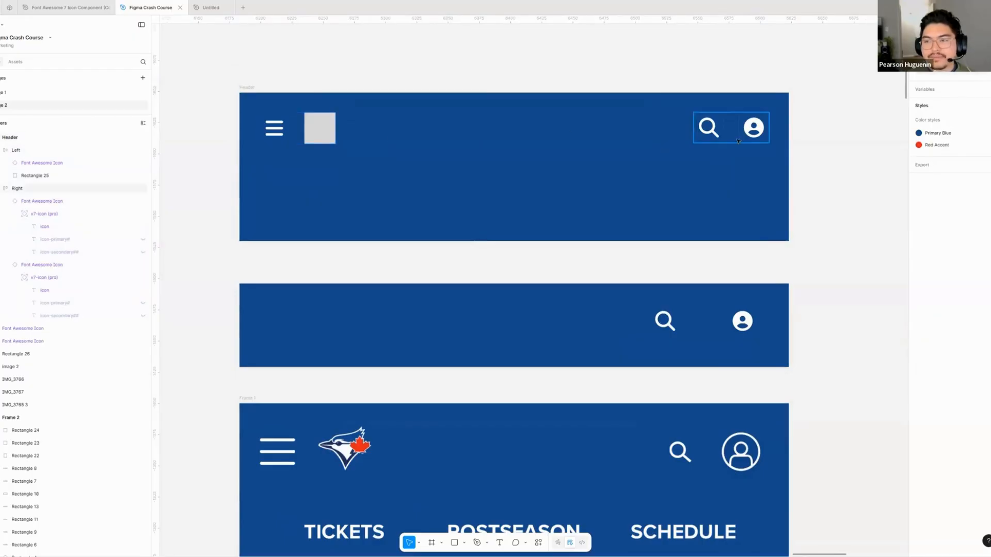
left_click(741, 174)
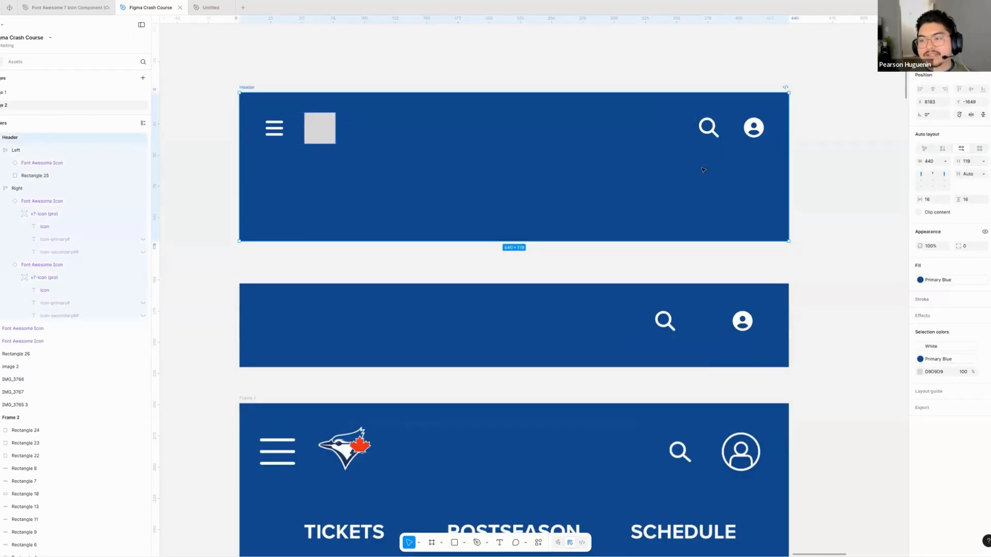
- With the gap on Auto, try the Header frame's middle and bottom alignments, and return its contents to the top
scroll(702, 170, "right", 2)
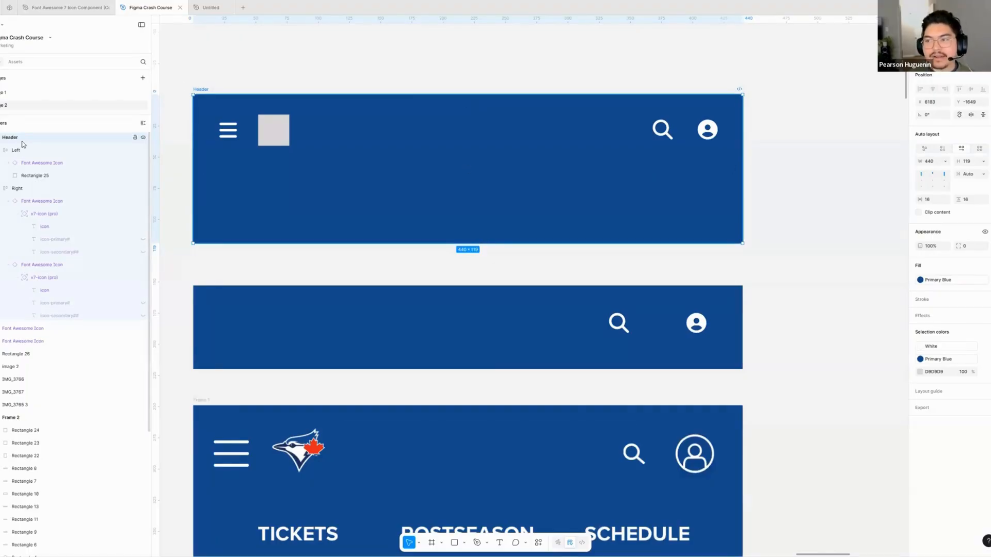
left_click(922, 180)
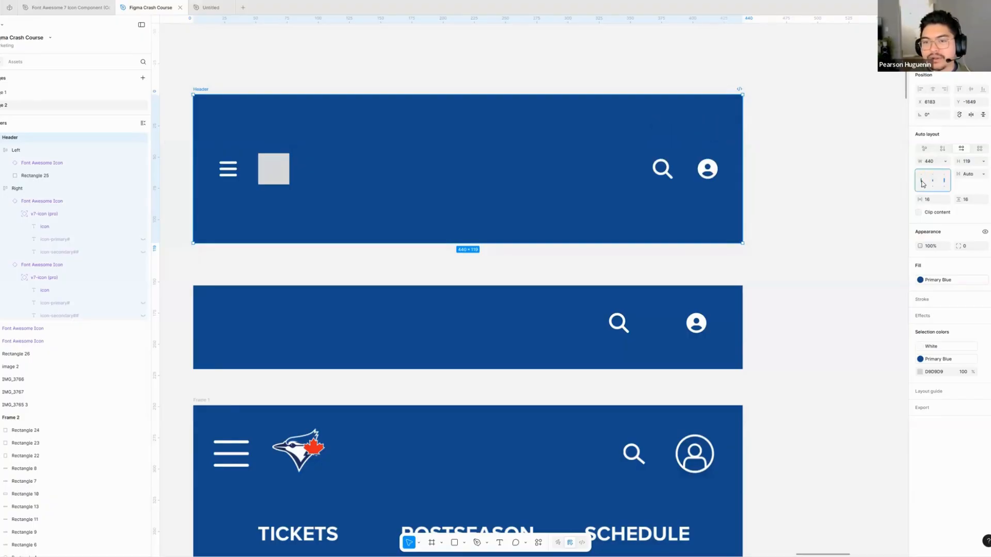
left_click(922, 189)
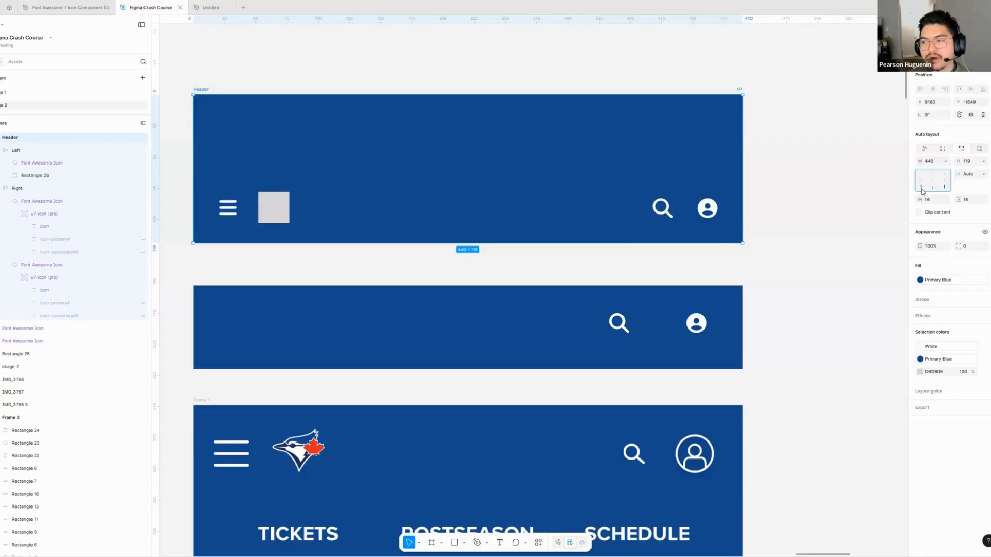
left_click(921, 176)
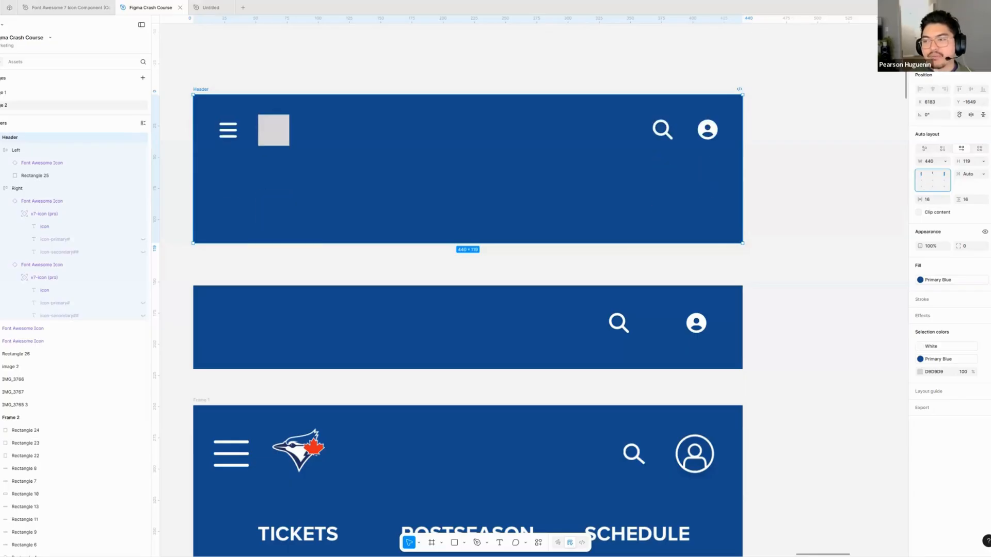
- Set the Header frame's horizontal gap to 24 and try alignments across the top, middle and bottom rows
left_click(984, 176)
left_click(972, 170)
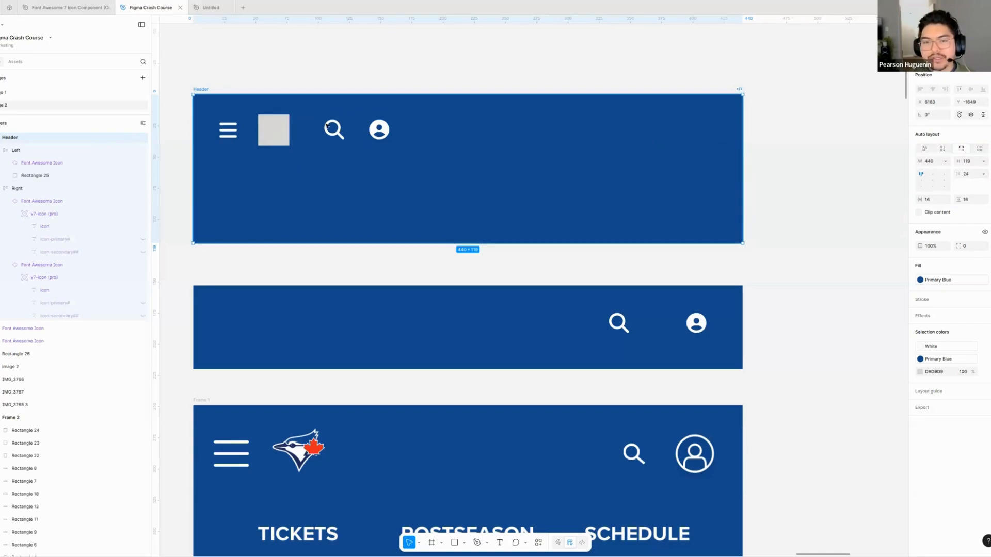
left_click(932, 175)
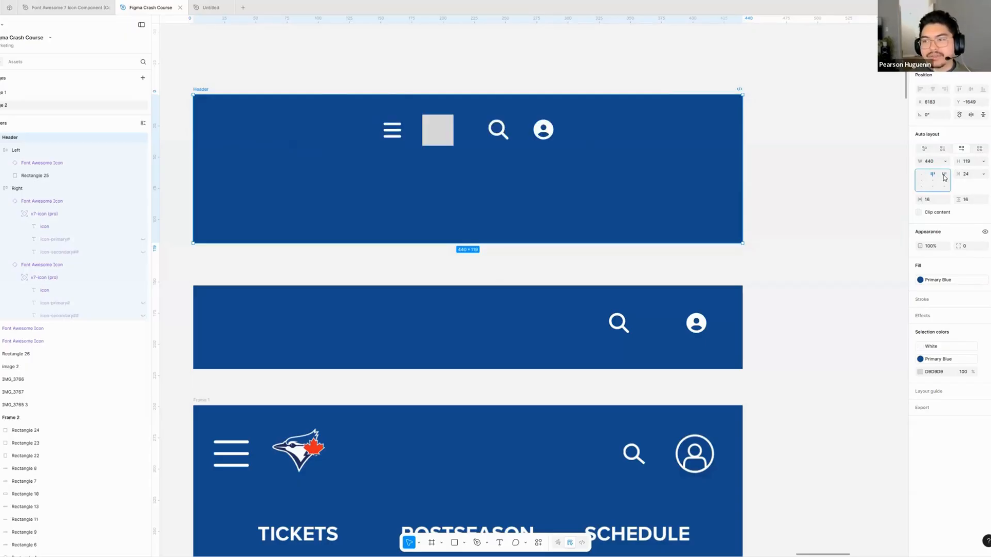
left_click(944, 175)
left_click(944, 180)
left_click(933, 181)
left_click(921, 180)
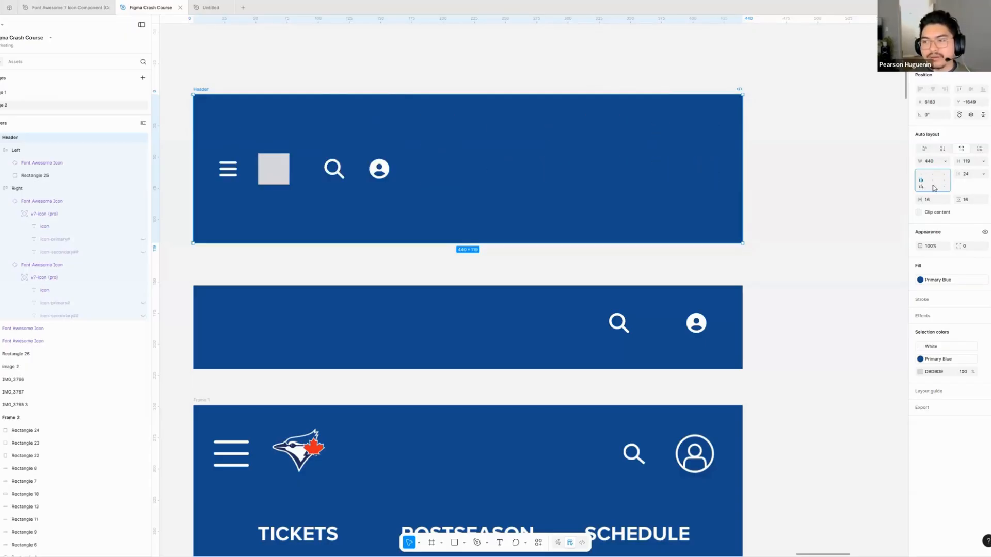
left_click(921, 186)
left_click(932, 186)
left_click(944, 187)
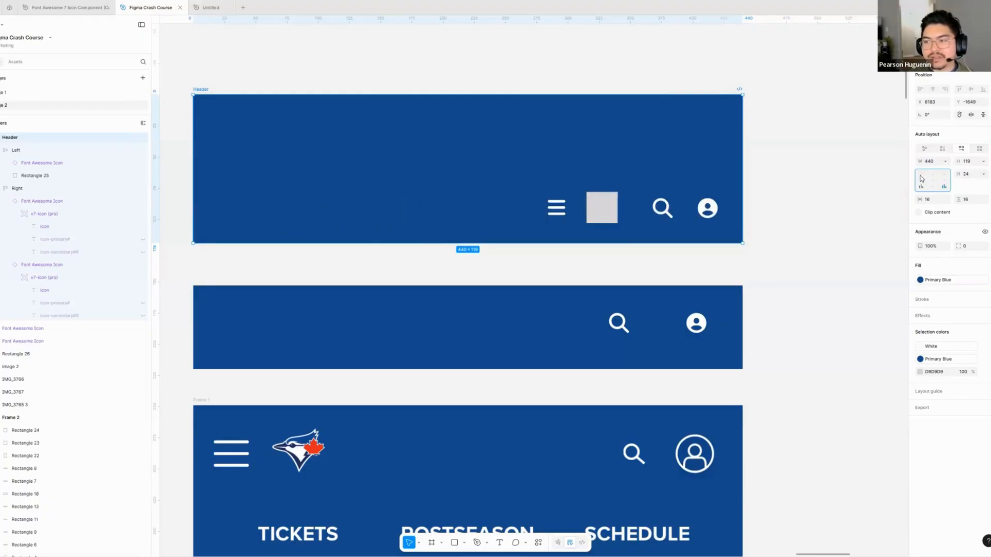
- Cycle the Header frame through its alignment positions again and finish with the contents at the top left
left_click(921, 186)
left_click(933, 180)
left_click(943, 179)
left_click(933, 174)
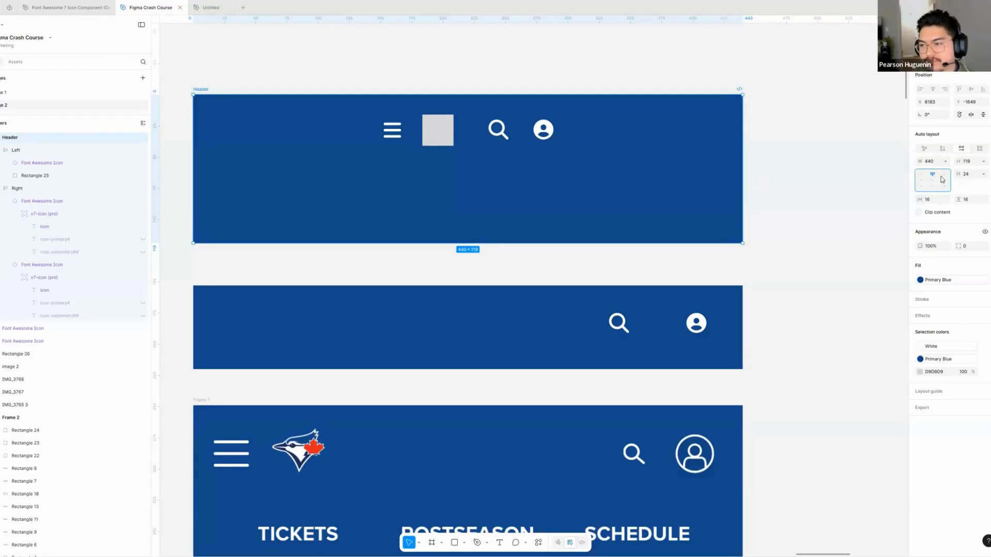
left_click(921, 175)
left_click(921, 180)
left_click(932, 181)
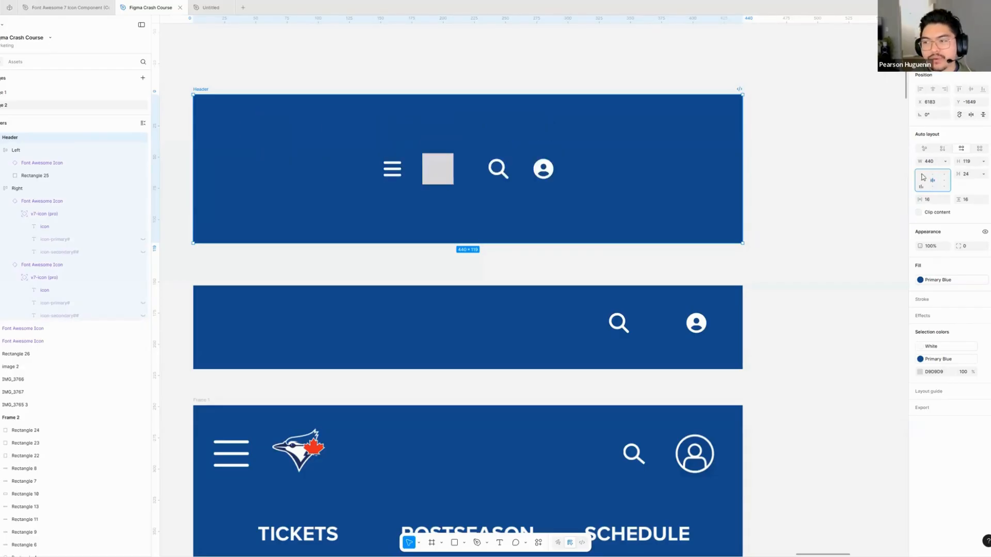
left_click(921, 186)
left_click(921, 174)
- Set the Header frame's horizontal gap back to Auto with top alignment, and look at its height sizing options
left_click_drag(959, 174, 975, 175)
left_click(934, 176)
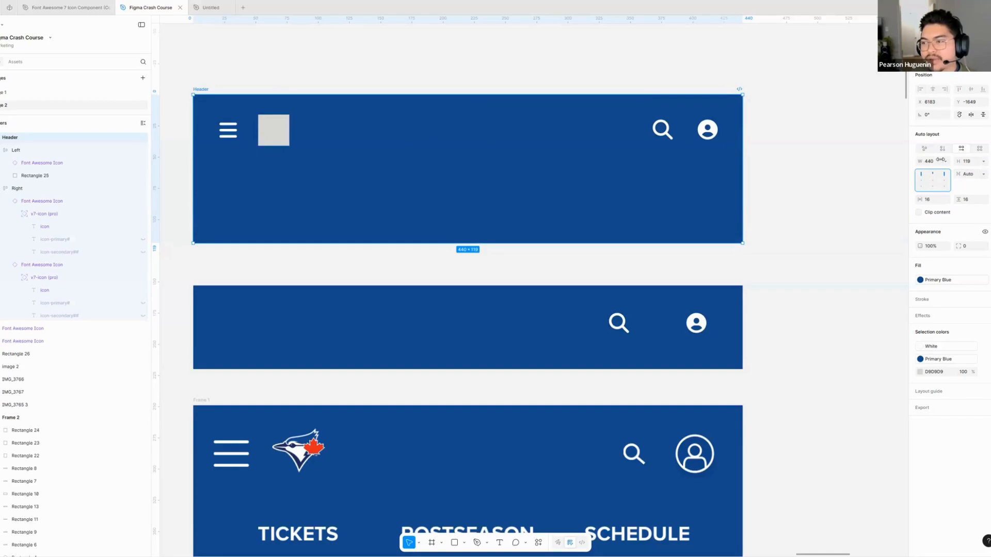
left_click(984, 162)
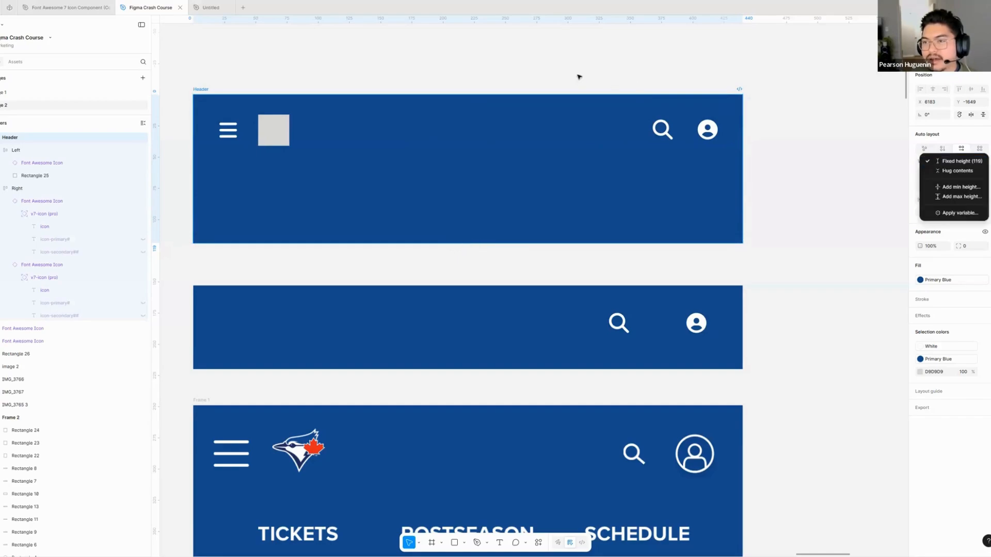
key("Escape")
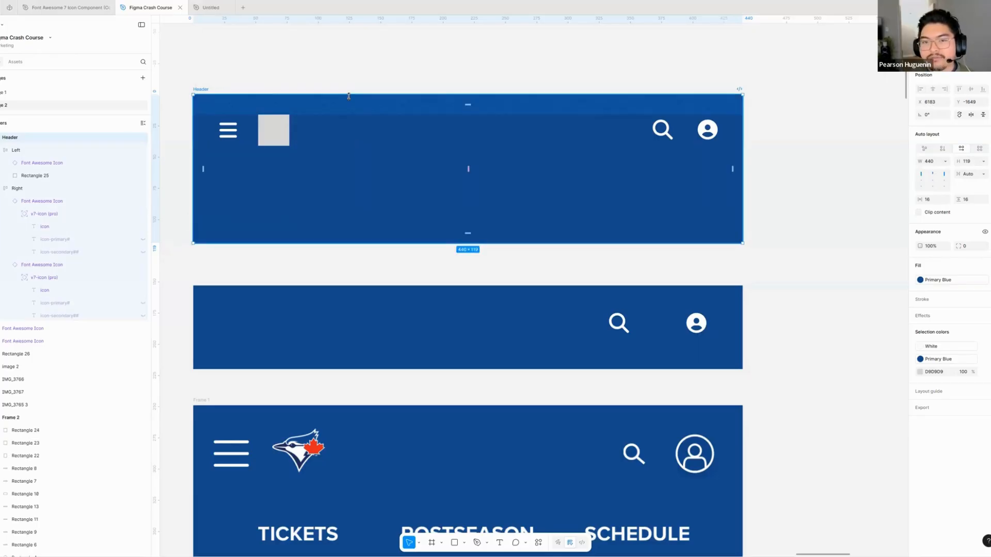
- Reduce the Header frame's height to 84, and set its height to hug the contents
left_click_drag(348, 95, 378, 200)
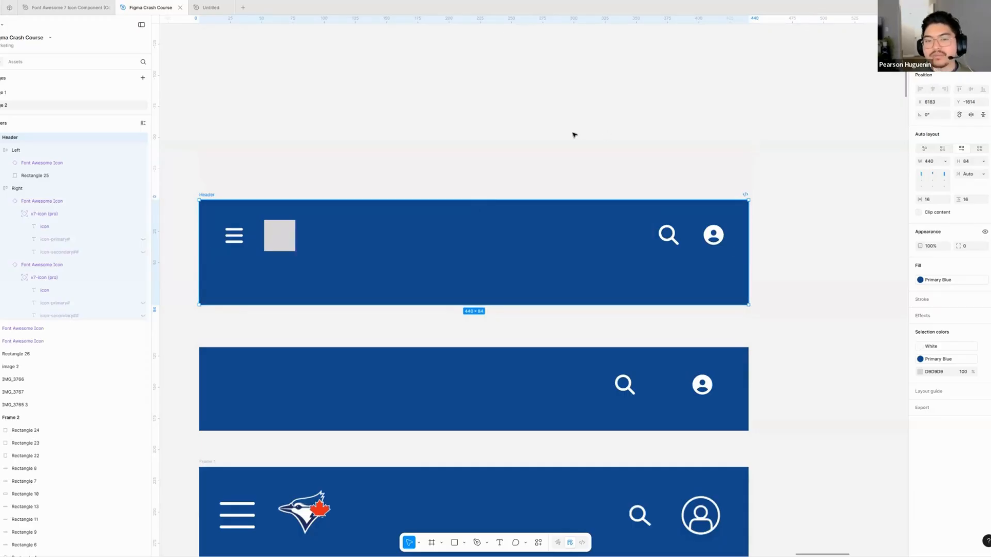
left_click(983, 162)
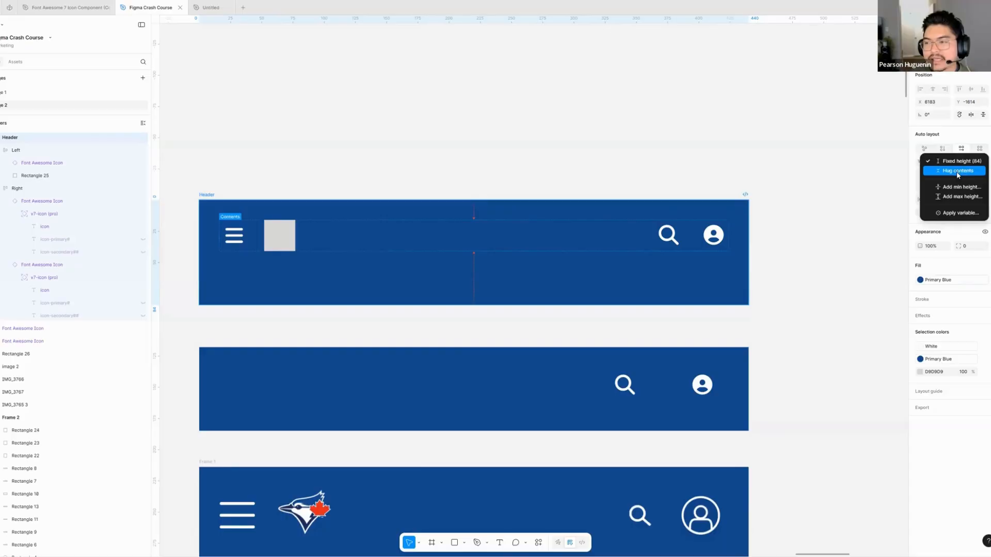
left_click(958, 171)
left_click(321, 170)
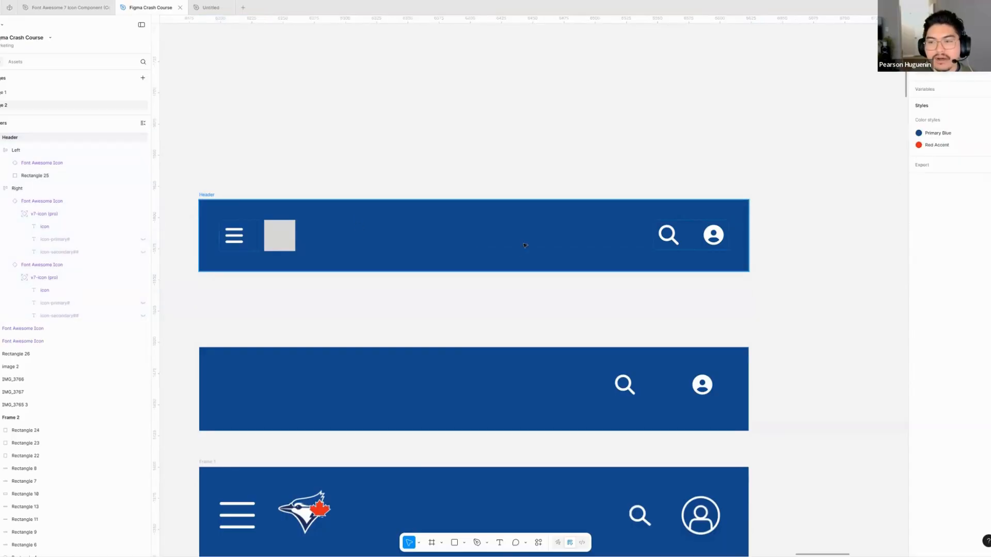
- Enlarge the grey rectangle in the Left frame to 99 × 57 to see how the hugging Header frame adapts
left_click(283, 246)
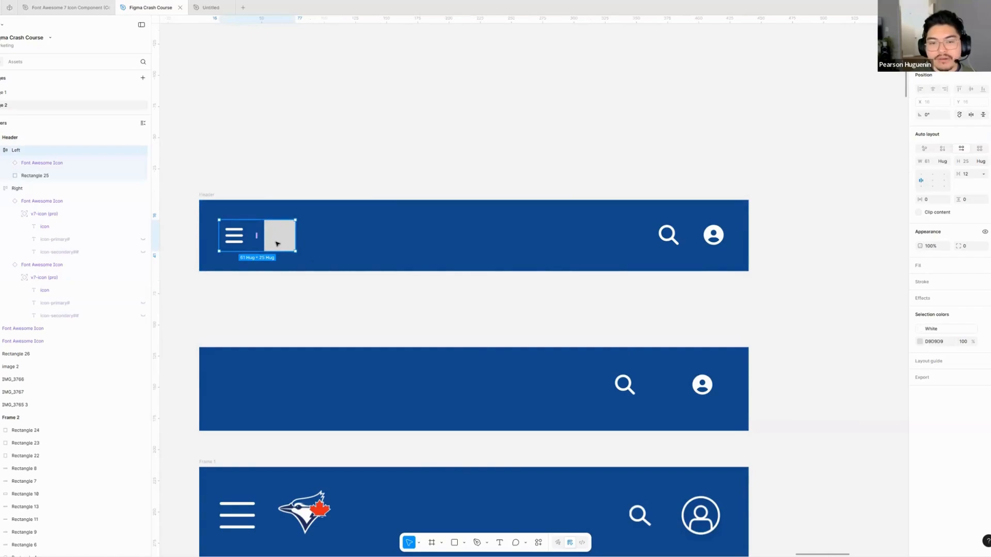
left_click(234, 236)
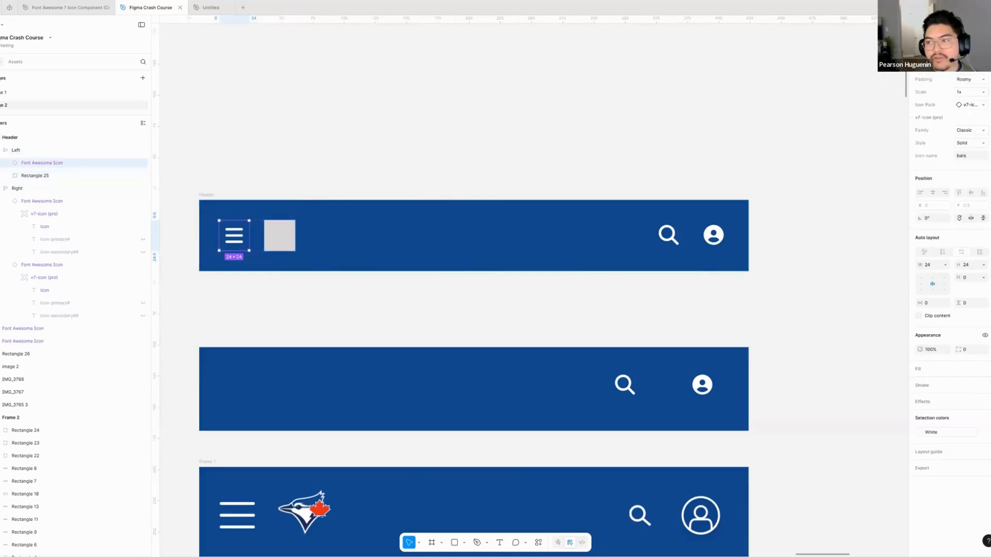
double_click(281, 234)
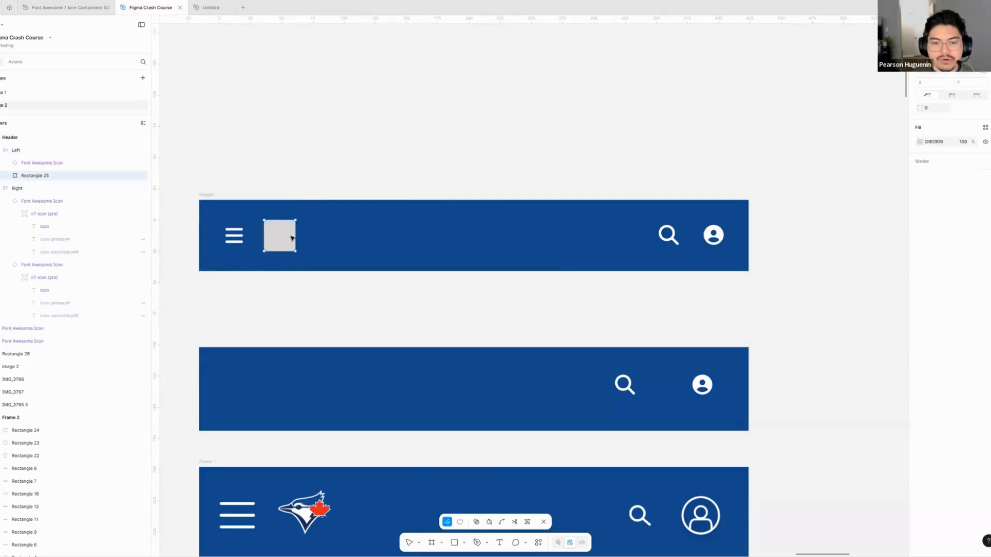
key("Escape")
left_click_drag(296, 251, 387, 290)
left_click_drag(242, 211, 248, 129)
left_click(443, 274)
scroll(438, 271, "left", 1)
left_click(381, 209, "super")
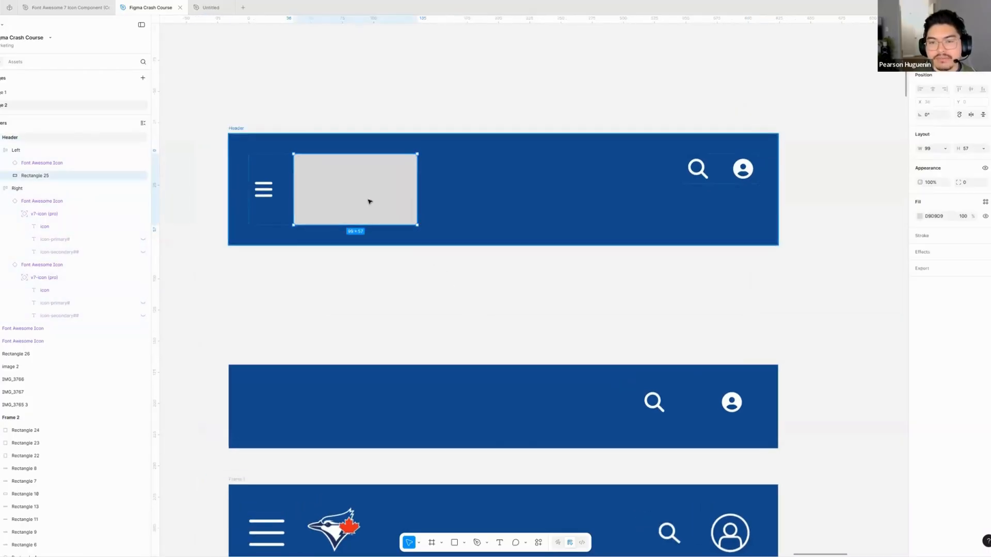
- Try vertically centring the Header frame's contents, and align them to the top again
scroll(369, 201, "right", 2)
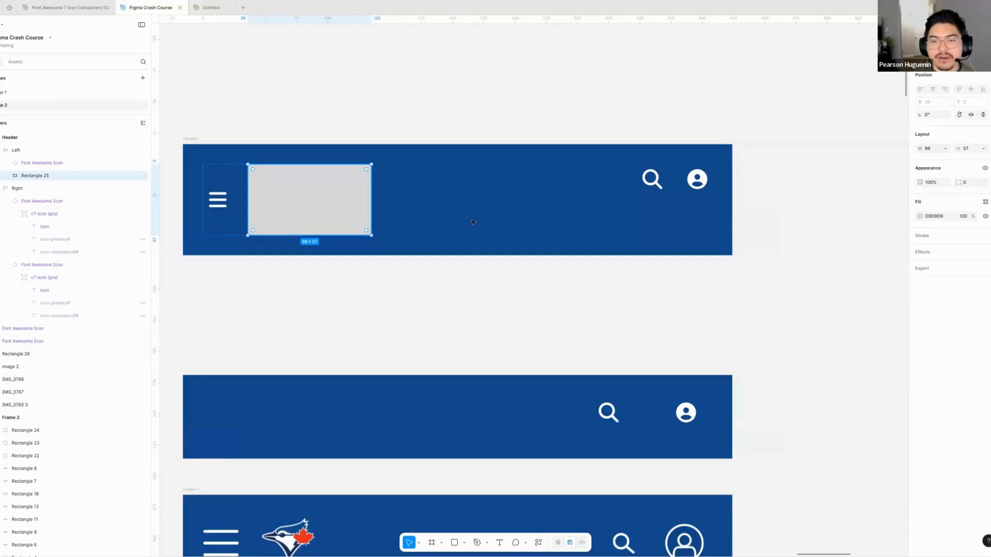
left_click(504, 199)
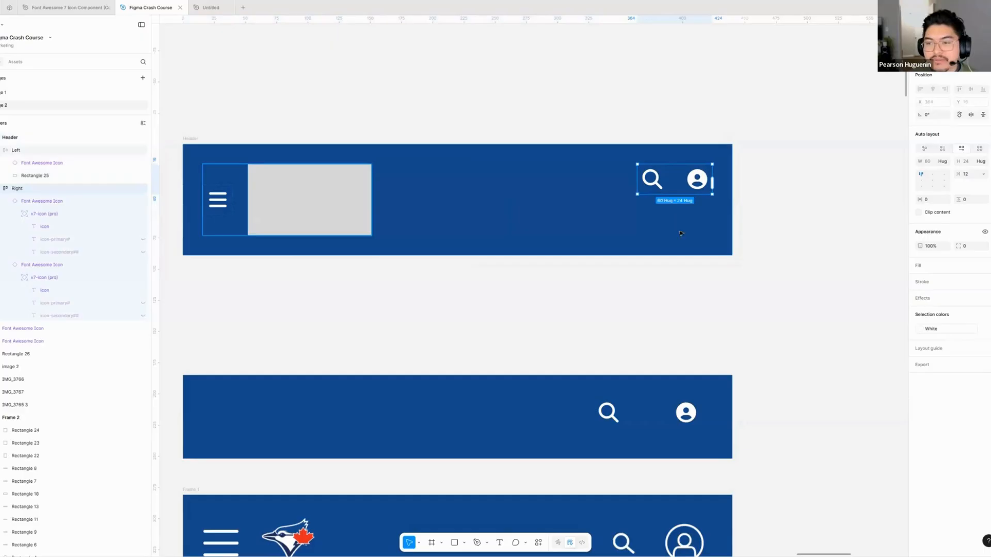
left_click(934, 181)
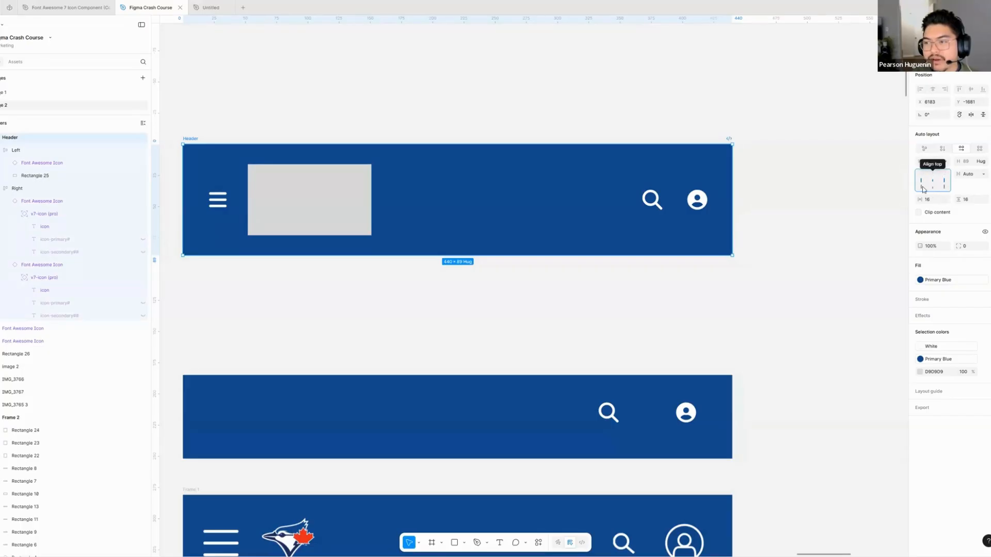
left_click(933, 175)
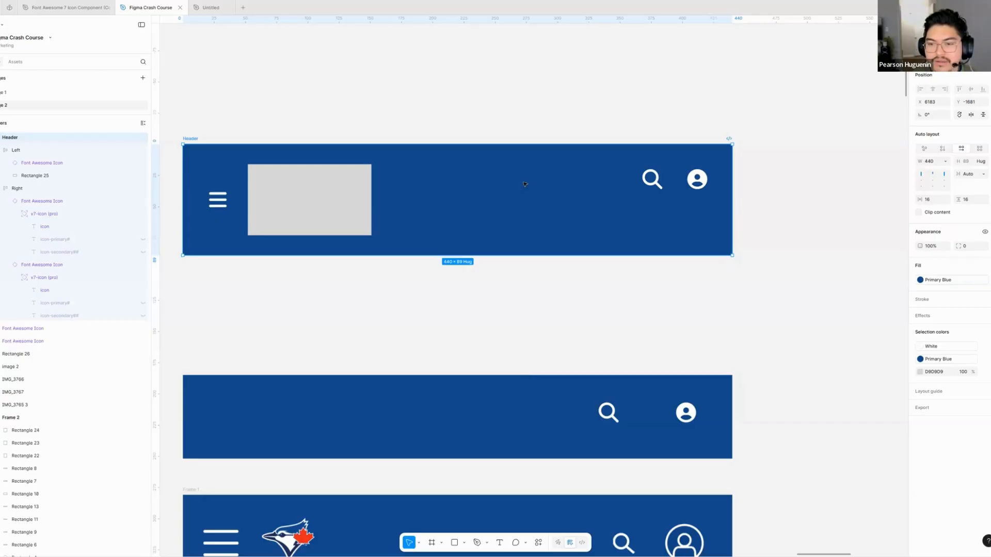
left_click(396, 105)
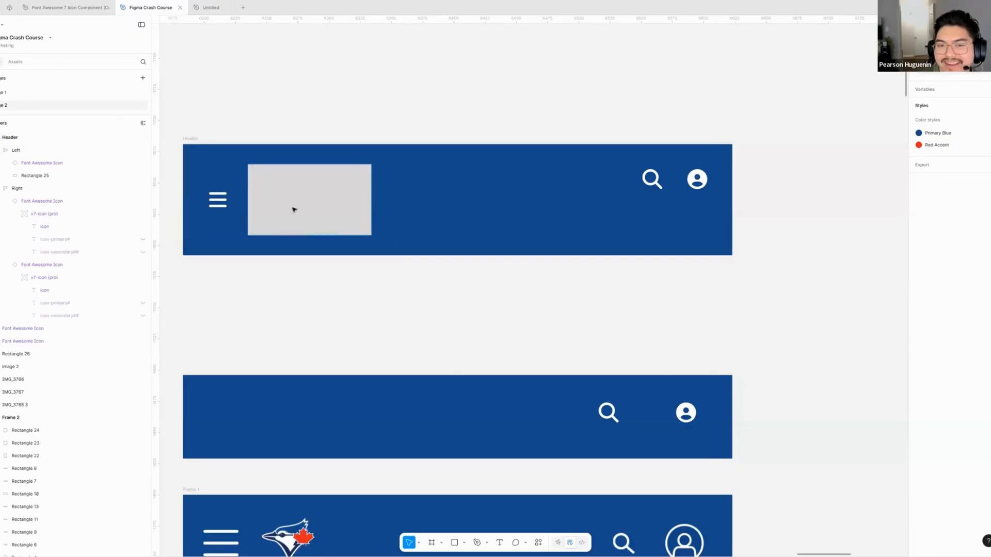
- Shrink the grey rectangle in the Left frame to a small square about the menu icon frame's size, and select the Header frame
double_click(371, 232)
left_click_drag(372, 233, 278, 195)
left_click(356, 243)
scroll(358, 243, "down", 1)
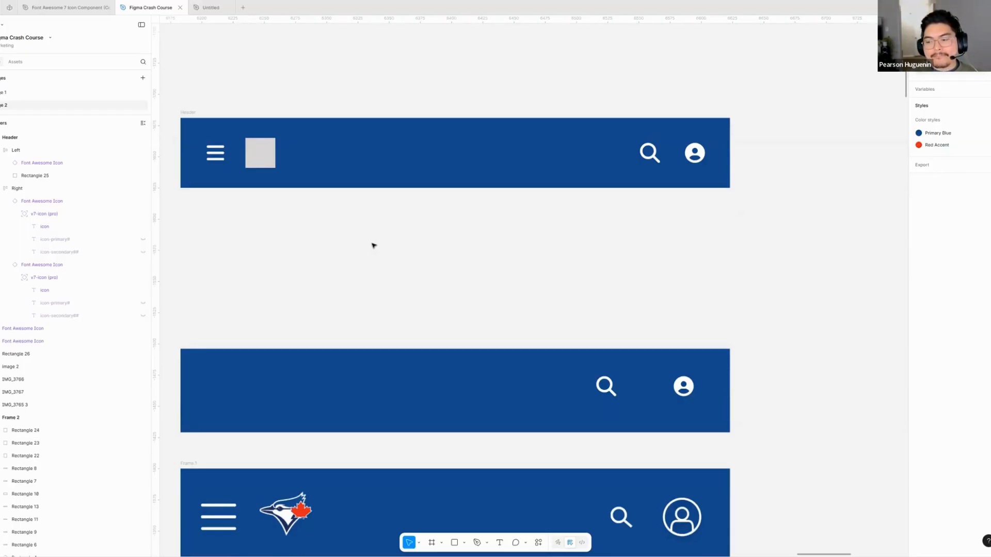
left_click(390, 150)
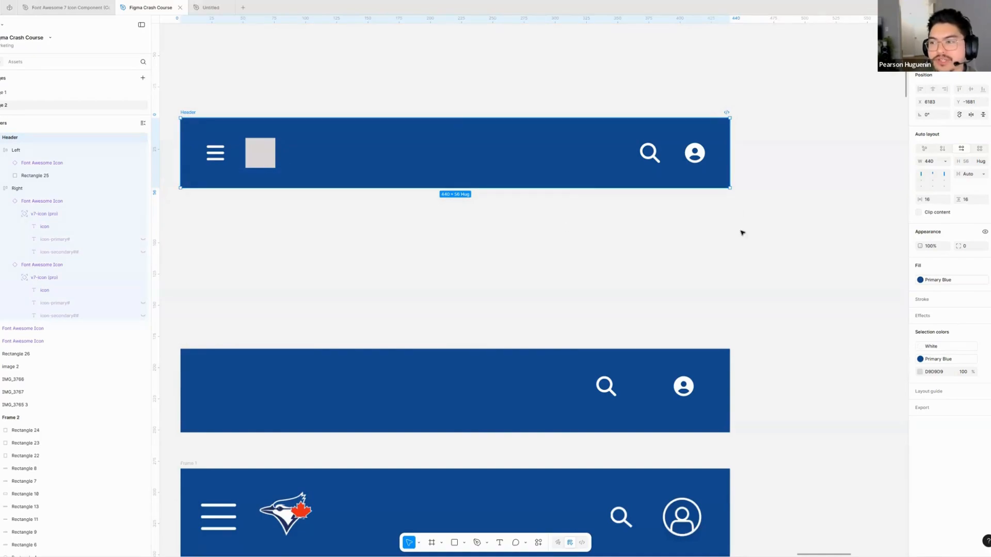
- Examine the Header frame's vertical padding and the Right frame's spacing, and compare the rebuilt header with the page mockup in Frame 1
left_click(965, 201)
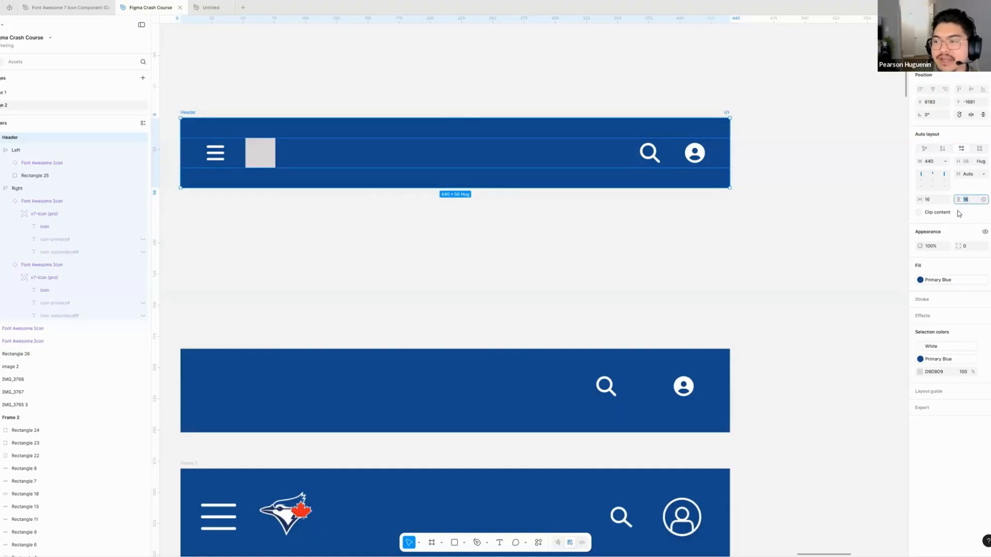
left_click(651, 164)
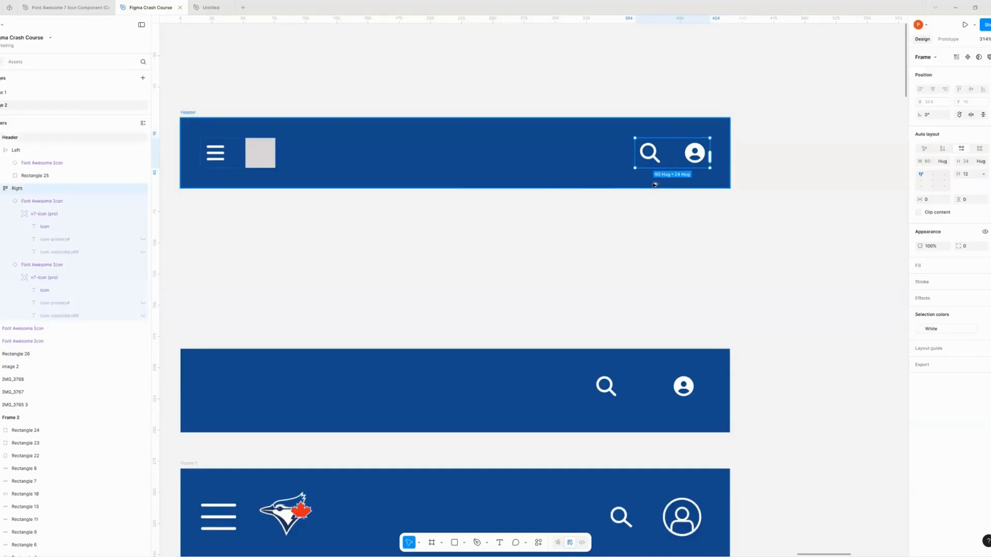
key("alt")
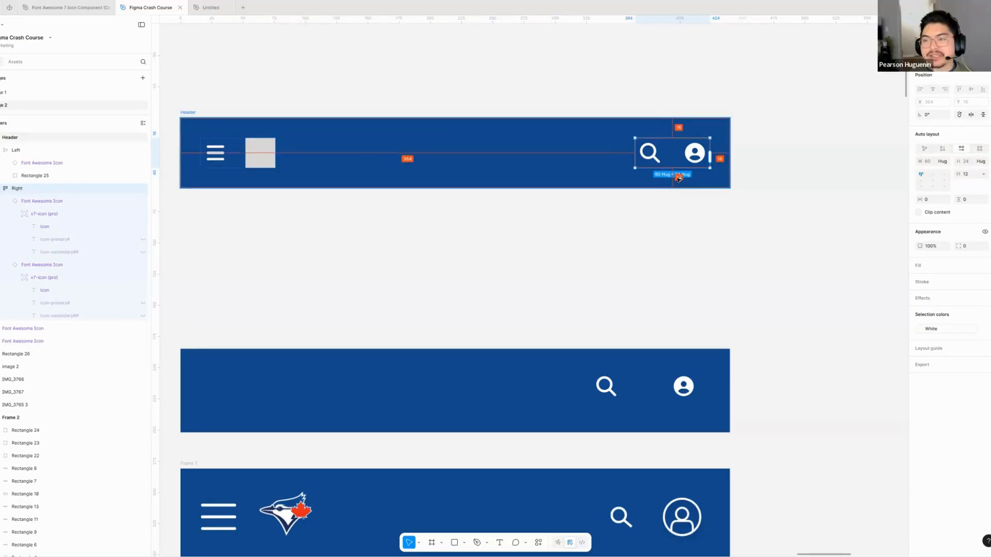
left_click(580, 220)
scroll(599, 211, "down", 2)
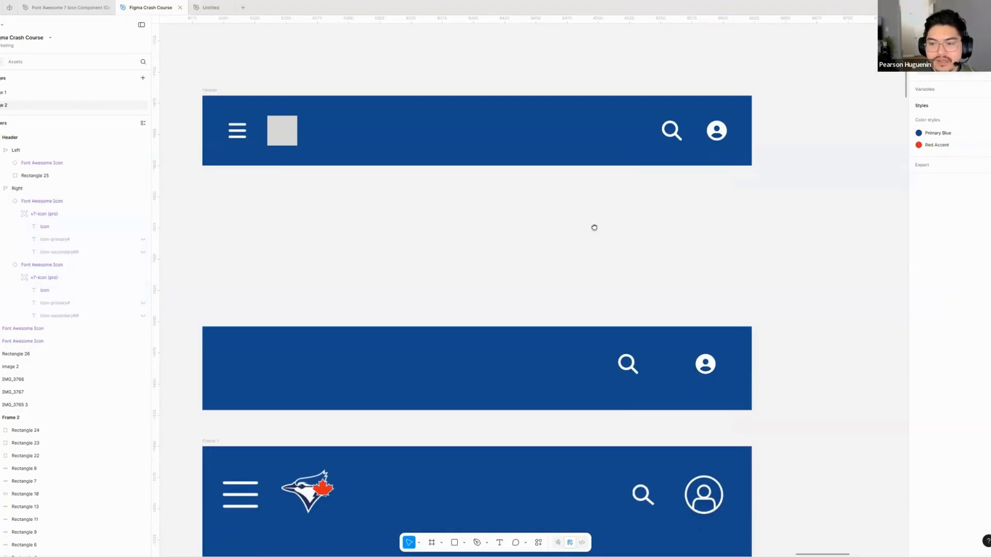
left_click_drag(594, 227, 581, 204)
scroll(574, 201, "down", 3)
left_click(472, 138)
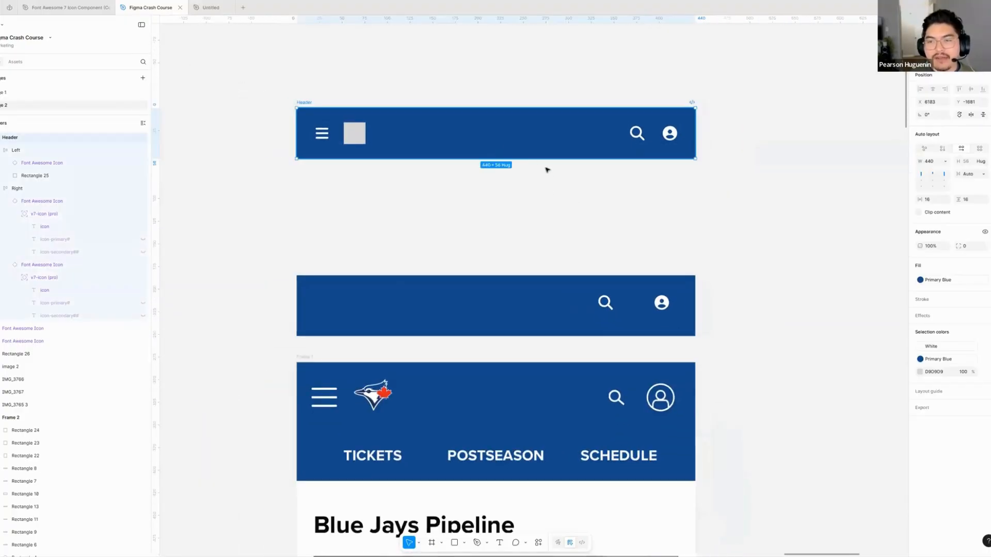
scroll(541, 155, "down", 5)
scroll(423, 185, "right", 3)
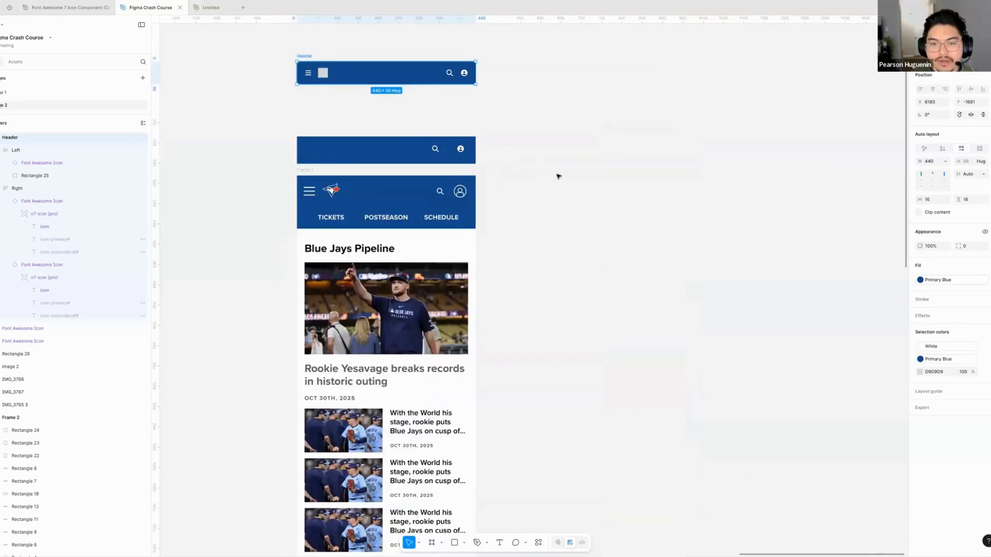
scroll(559, 176, "right", 3)
scroll(558, 176, "up", 1)
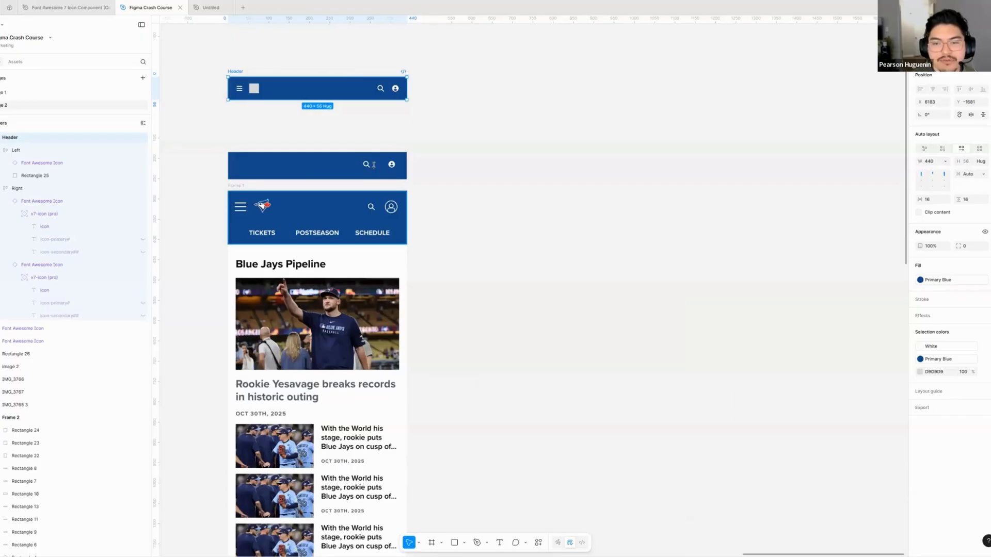
scroll(373, 164, "down", 2)
scroll(374, 164, "left", 1)
- Try moving the middle small news story image out of Frame 1 onto the empty canvas, and undo the move
left_click(357, 201)
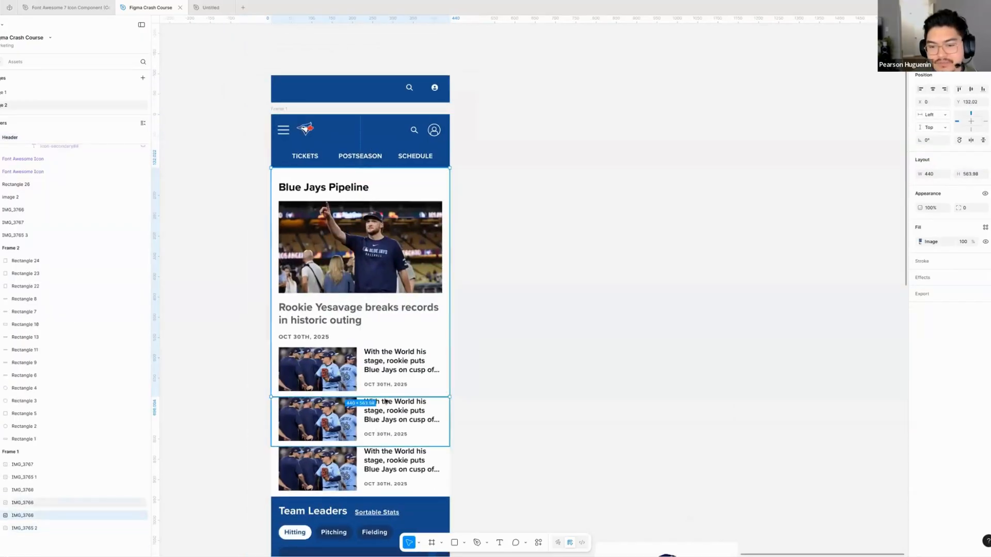
left_click_drag(385, 401, 614, 273)
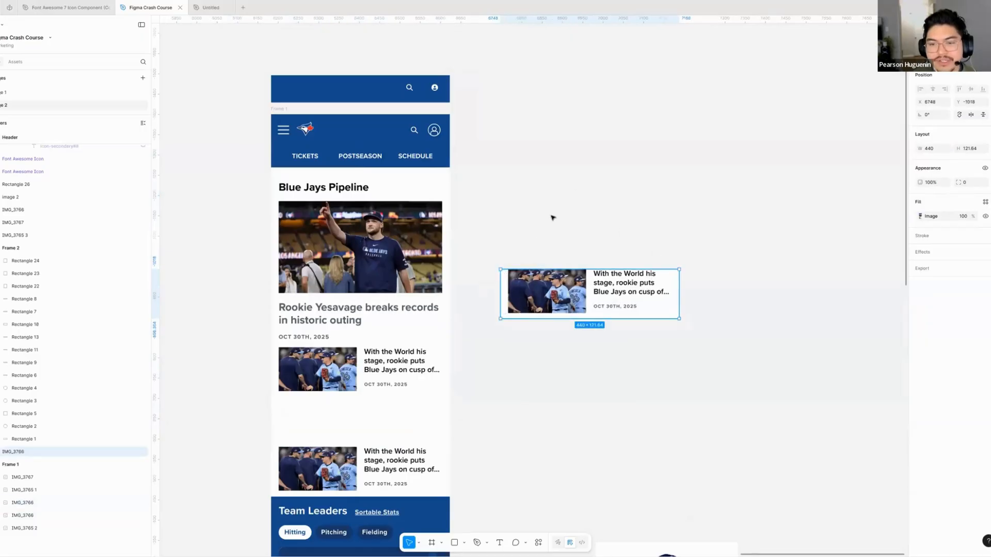
key("ctrl+z")
left_click(500, 250)
- Move the Header frame slightly right and down in the space above the page mockup, and deselect it
scroll(500, 250, "up", 2)
scroll(500, 249, "right", 1)
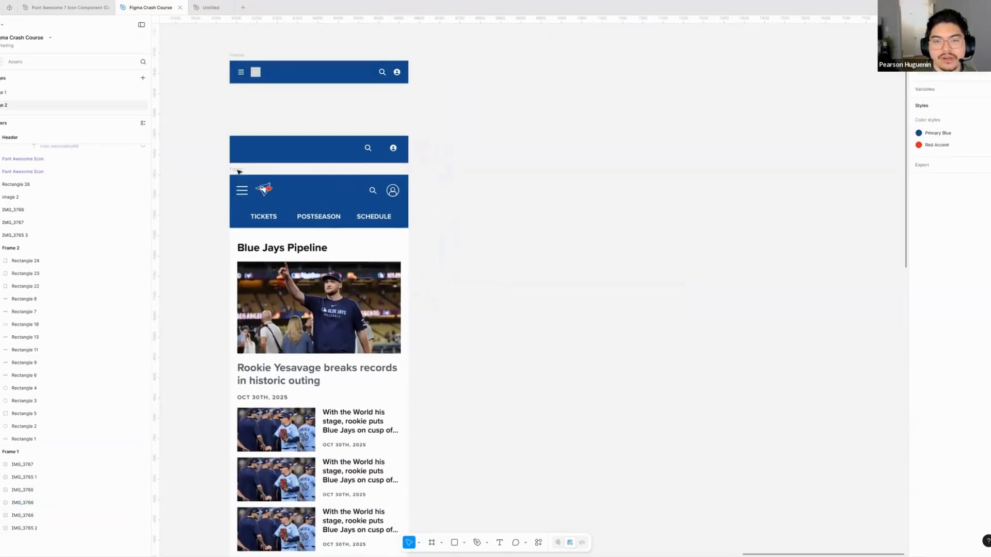
scroll(473, 179, "right", 2)
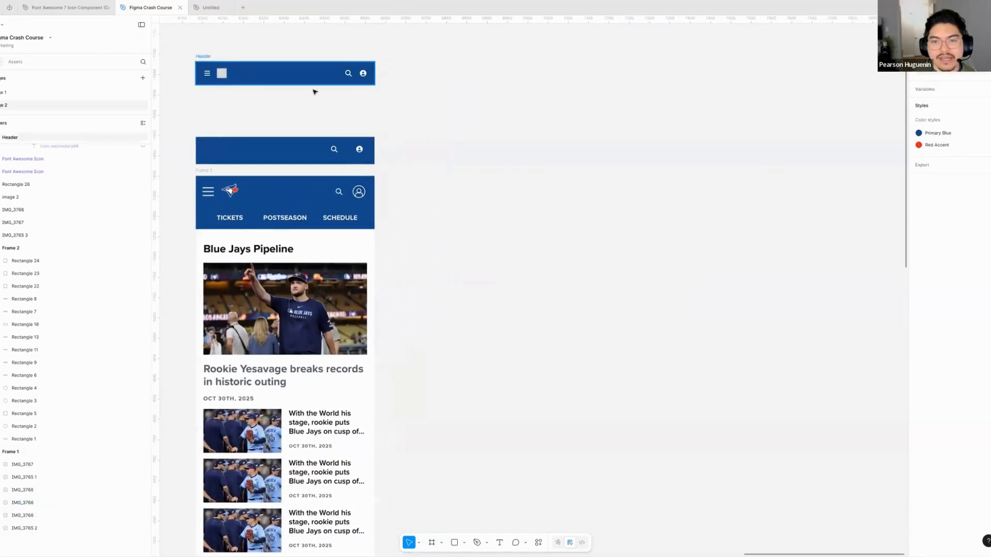
left_click_drag(313, 80, 357, 94)
left_click(441, 195)
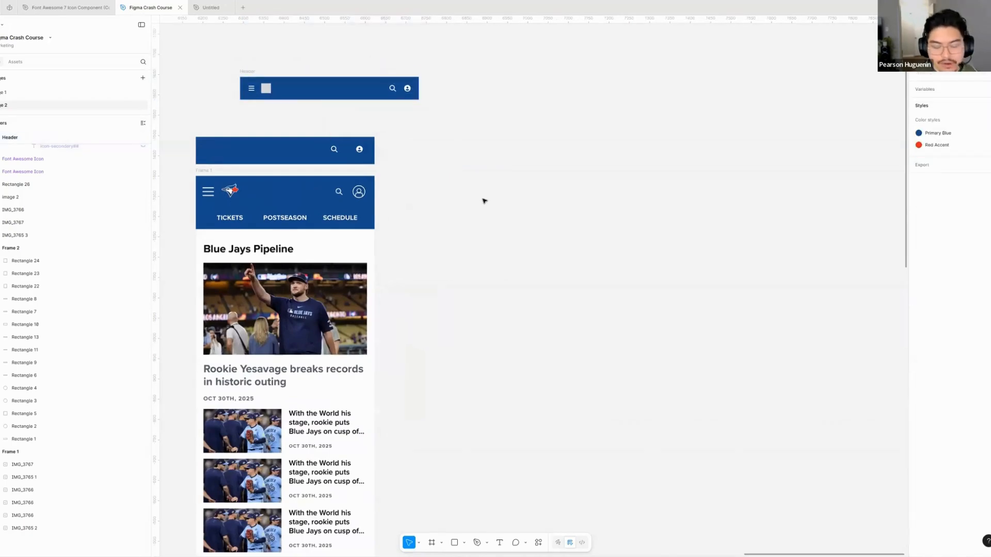
- Draw a frame about 670 × 862 on the empty canvas beside the page mockup, and delete it
key("f")
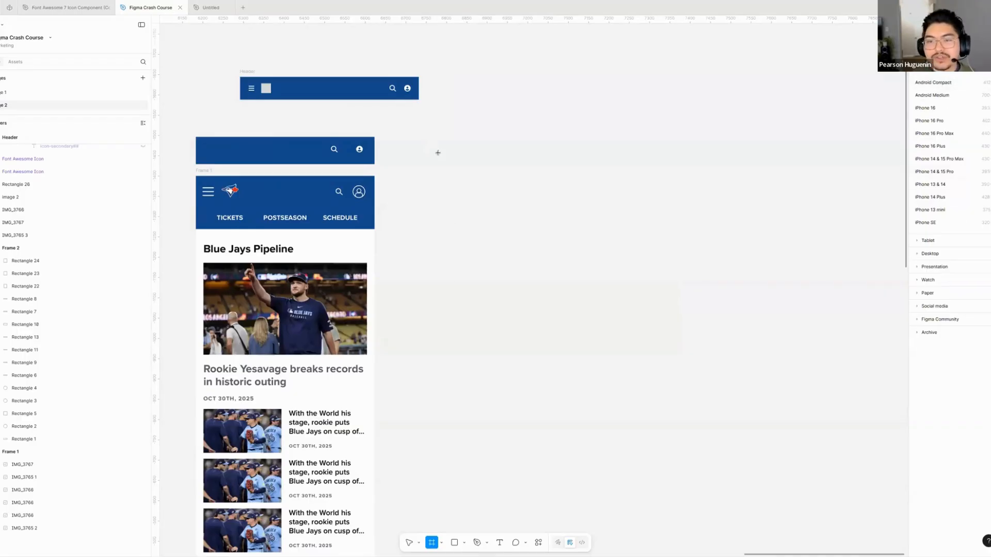
mouse_move(422, 136)
left_mouse_down()
mouse_move(699, 468)
mouse_move(695, 487)
left_mouse_up()
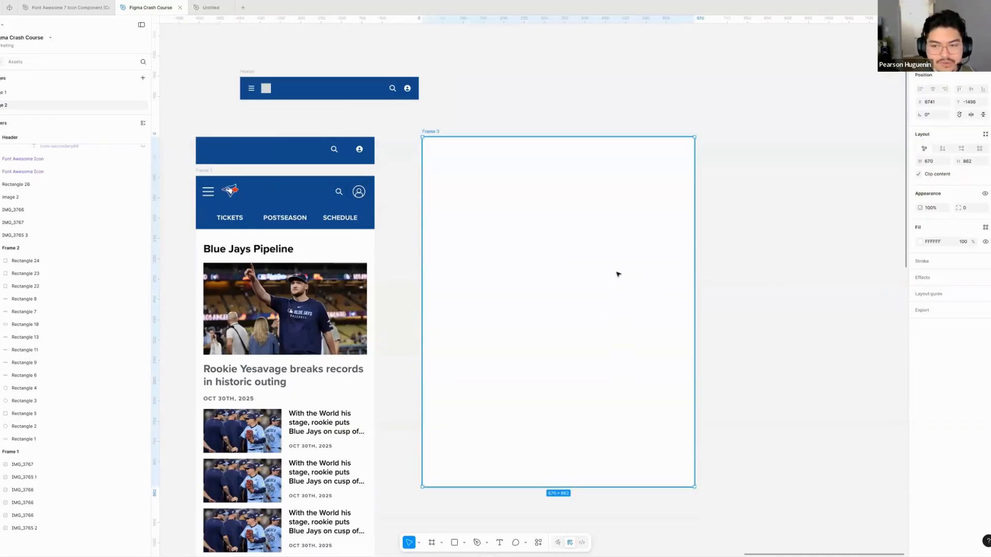
key("Delete")
- Browse the tablet and desktop frame presets, and create an iPhone 16 Pro preset frame beside the page mockup
key("f")
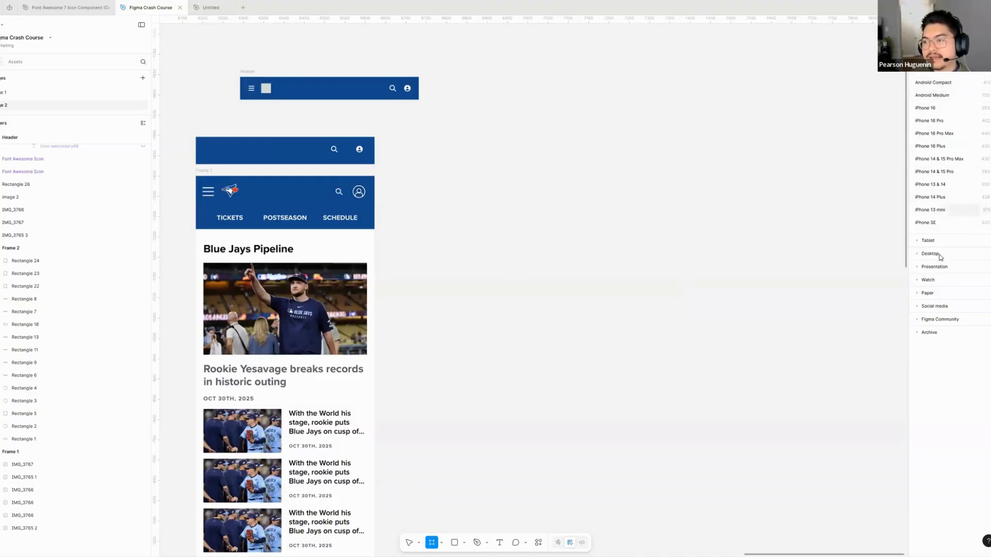
left_click(923, 241)
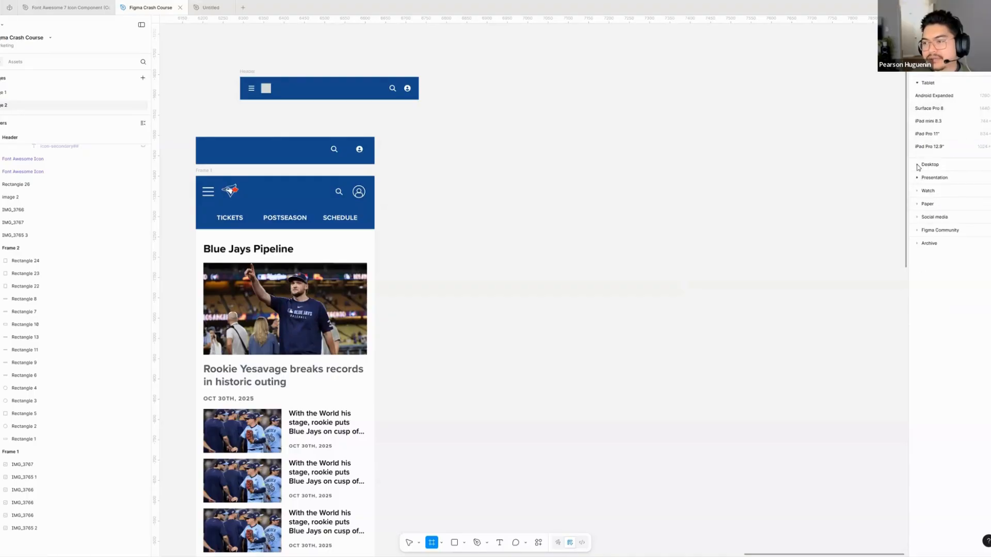
left_click(926, 165)
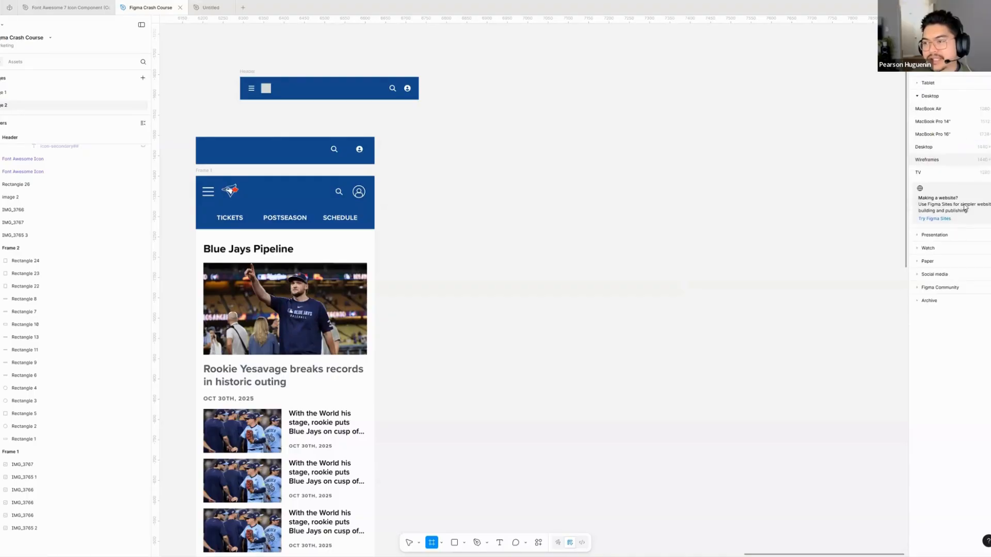
left_click(920, 71)
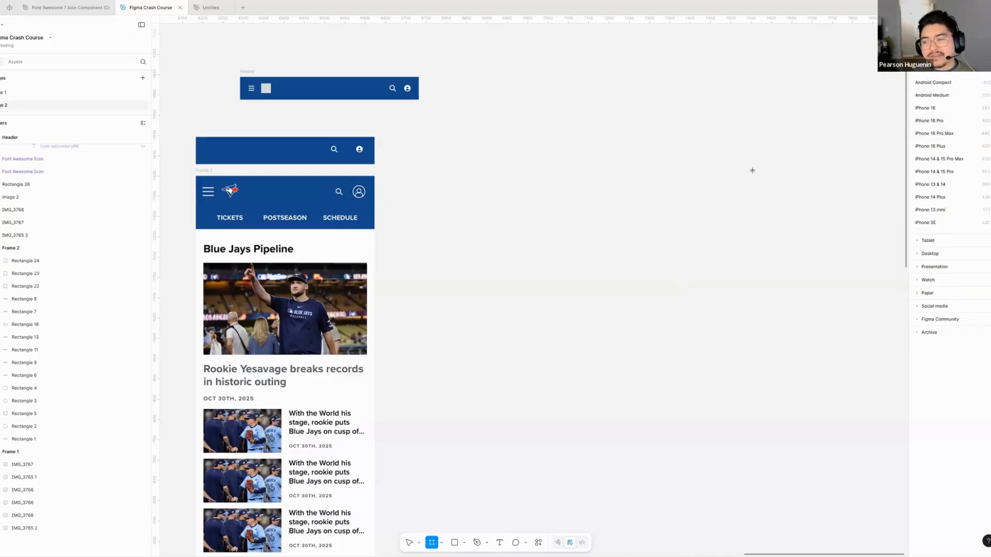
left_click(935, 121)
left_click(712, 204)
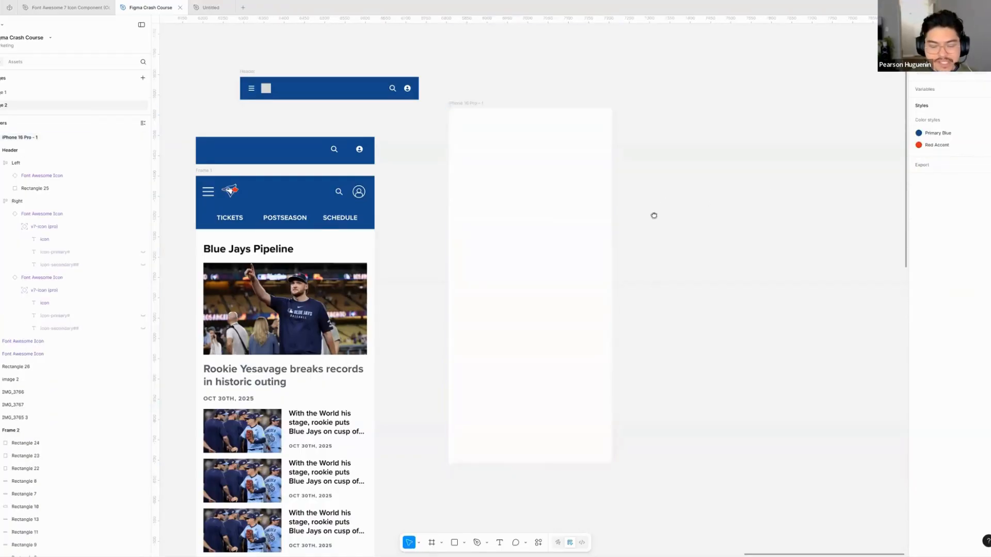
- Move the iPhone 16 Pro frame down until its top lines up with the blue rectangle above the mockup, and select the frame
left_click_drag(632, 213, 671, 215)
left_click_drag(547, 185, 555, 211)
left_click(718, 220)
left_click_drag(697, 212, 639, 194)
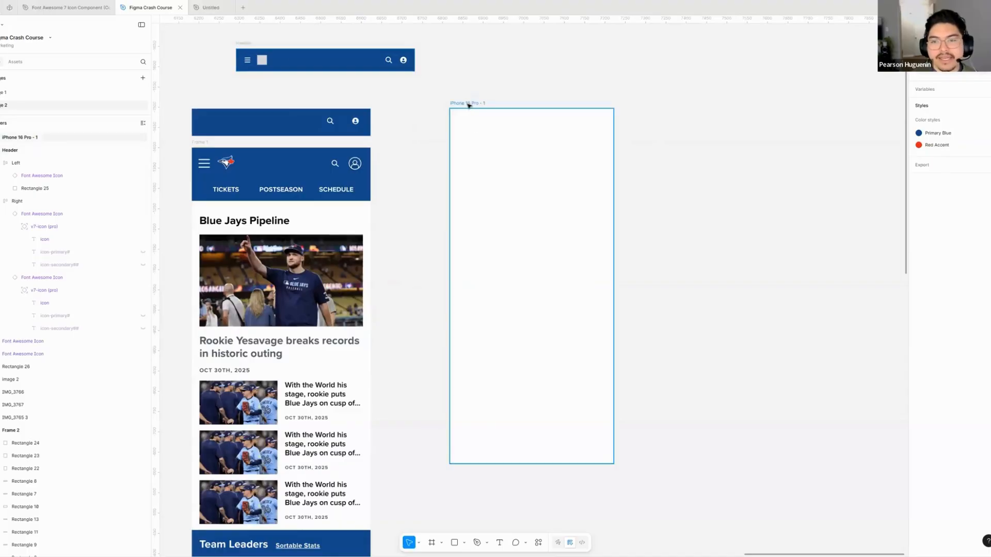
left_click(468, 103)
scroll(454, 139, "up", 1)
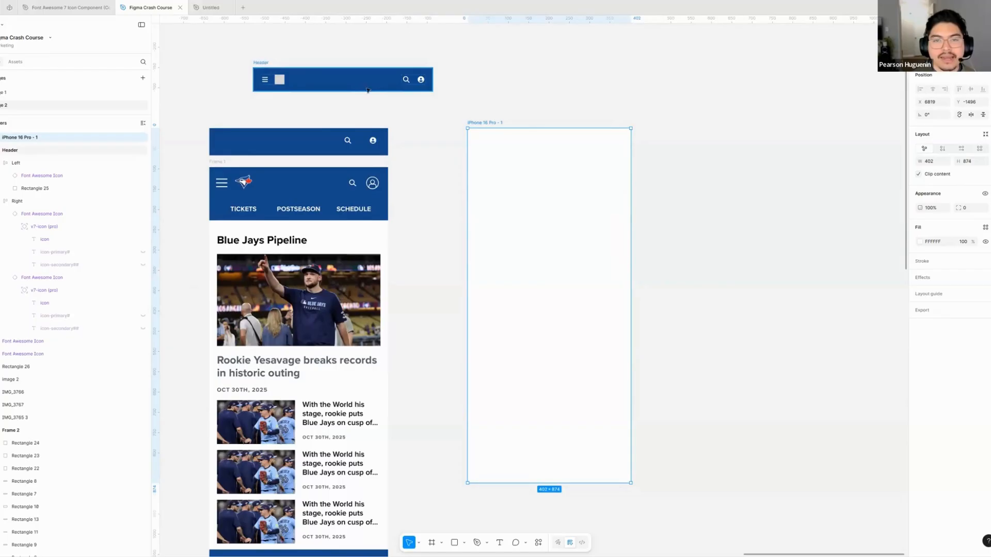
- Move the Header frame into the iPhone 16 Pro frame and align it to that frame's left and top edges
left_click(254, 62)
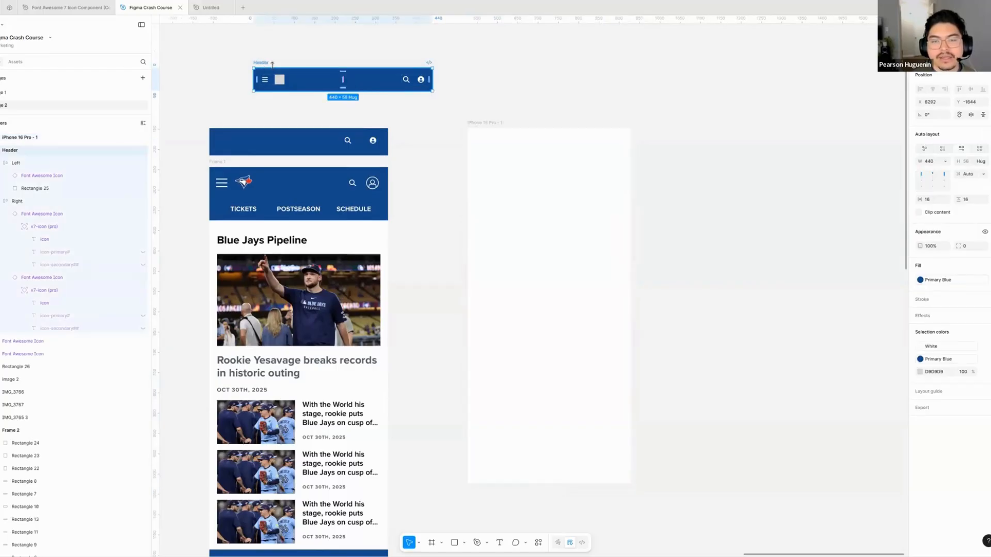
left_click_drag(261, 64, 498, 148)
scroll(537, 196, "right", 2)
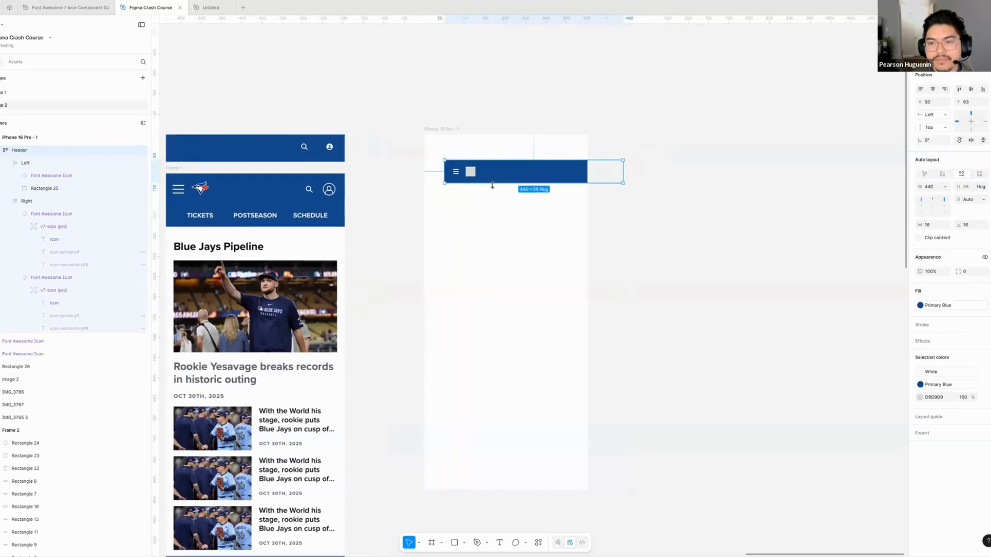
scroll(493, 186, "up", 3)
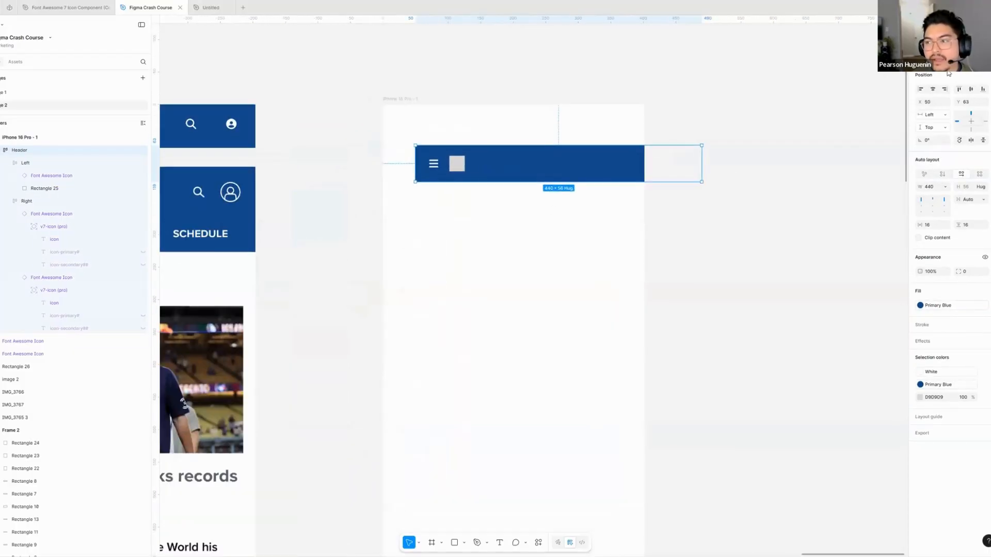
left_click(921, 90)
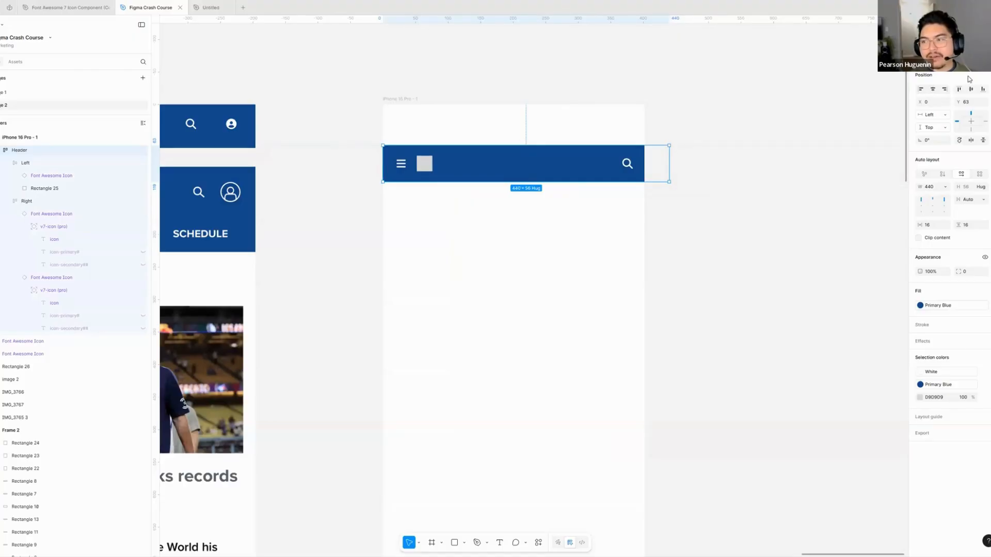
left_click(960, 91)
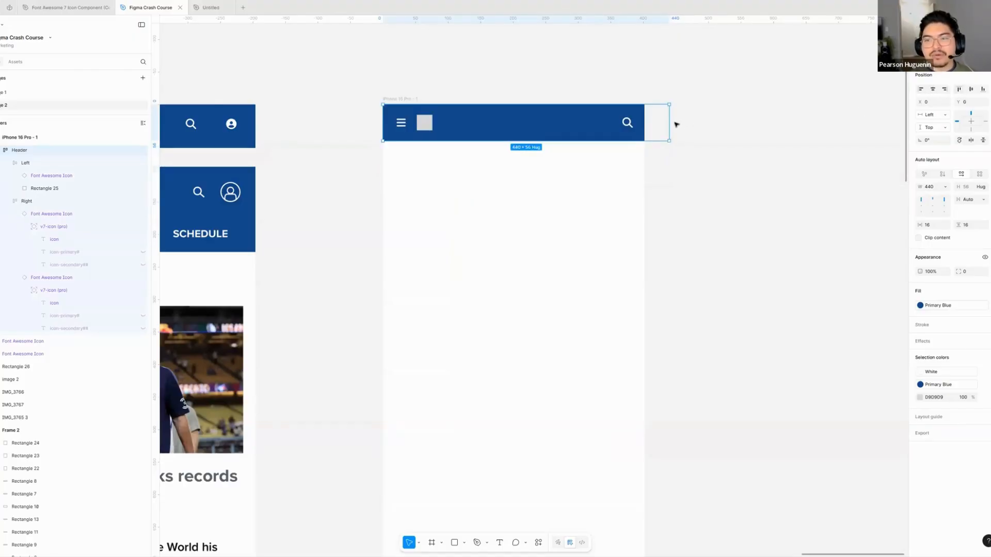
- Narrow the Header frame to 402 so it spans the iPhone 16 Pro frame's width
left_click_drag(665, 116, 644, 114)
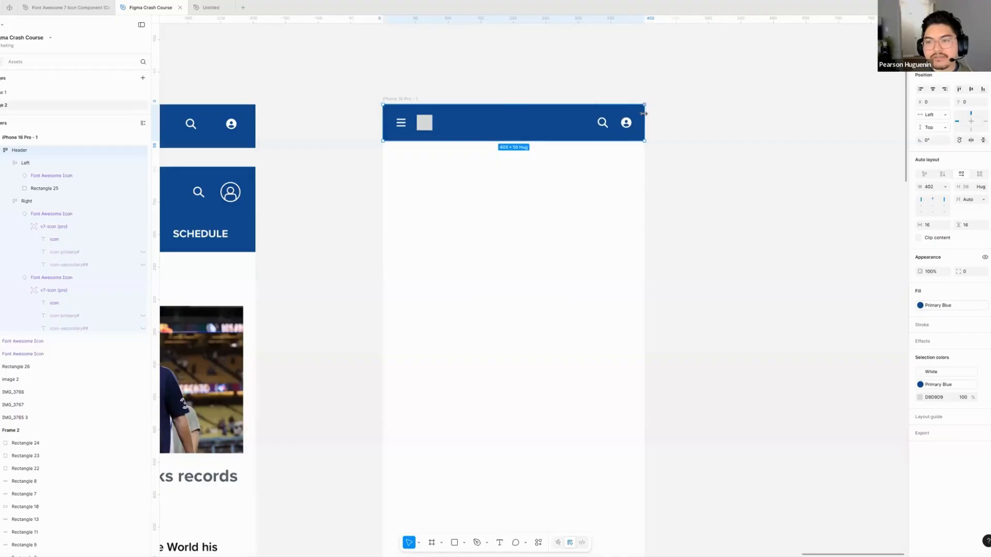
left_click(679, 176)
left_click(535, 217)
left_click(676, 168)
- Try narrowing the Header frame to 400 inside the iPhone 16 Pro frame, and restore its full width
left_click(513, 111)
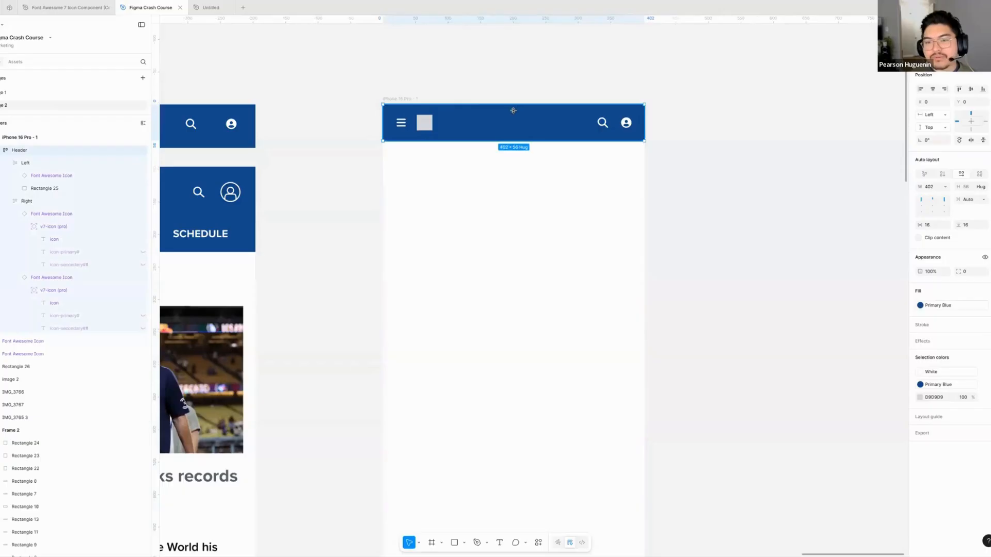
scroll(513, 110, "up", 3)
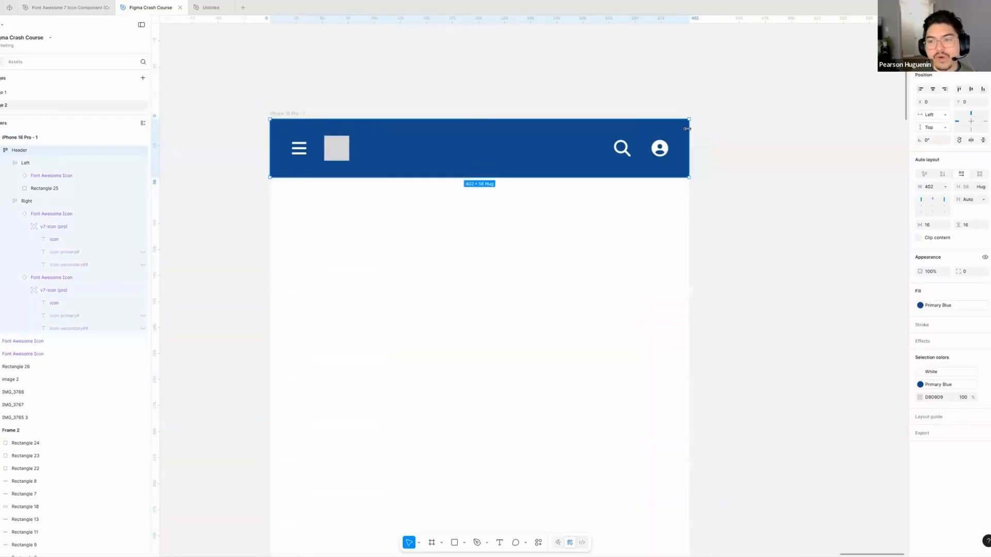
mouse_move(689, 131)
left_mouse_down()
mouse_move(514, 136)
mouse_move(689, 144)
left_mouse_up()
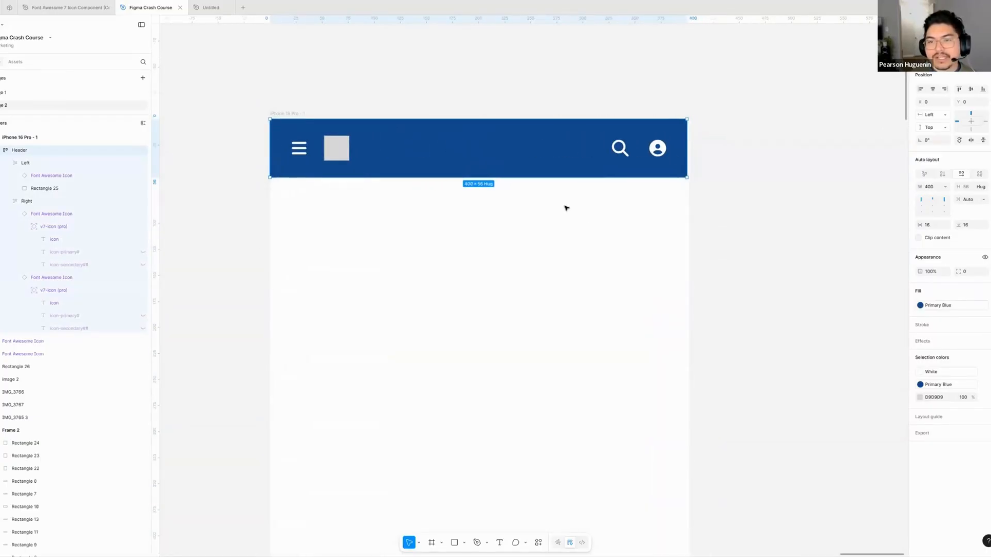
scroll(564, 206, "down", 3)
left_click(524, 197)
scroll(488, 118, "down", 3)
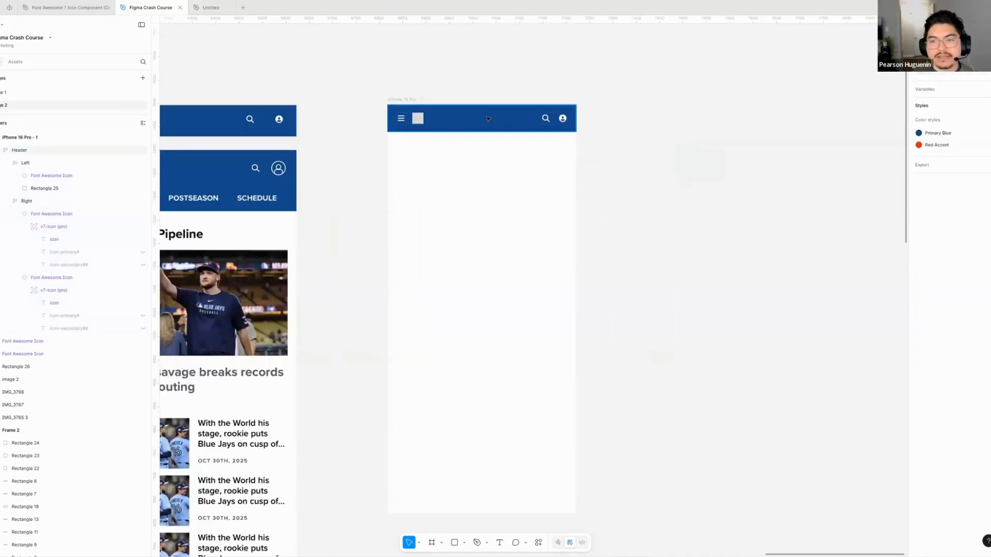
scroll(469, 153, "left", 3)
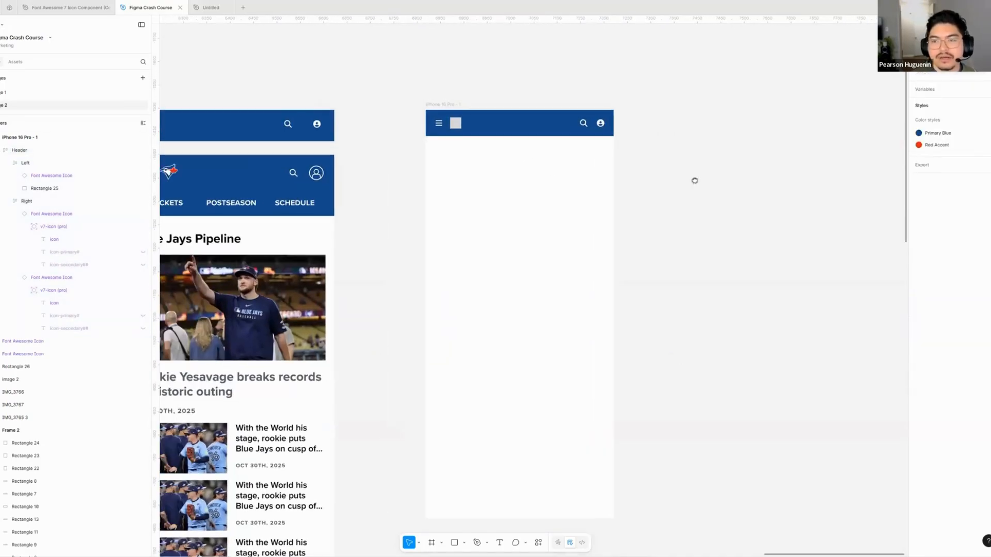
scroll(715, 189, "right", 2)
- Compare the layout settings of the Header frame and its iPhone 16 Pro parent frame, leaving the Header selected
left_click(537, 126)
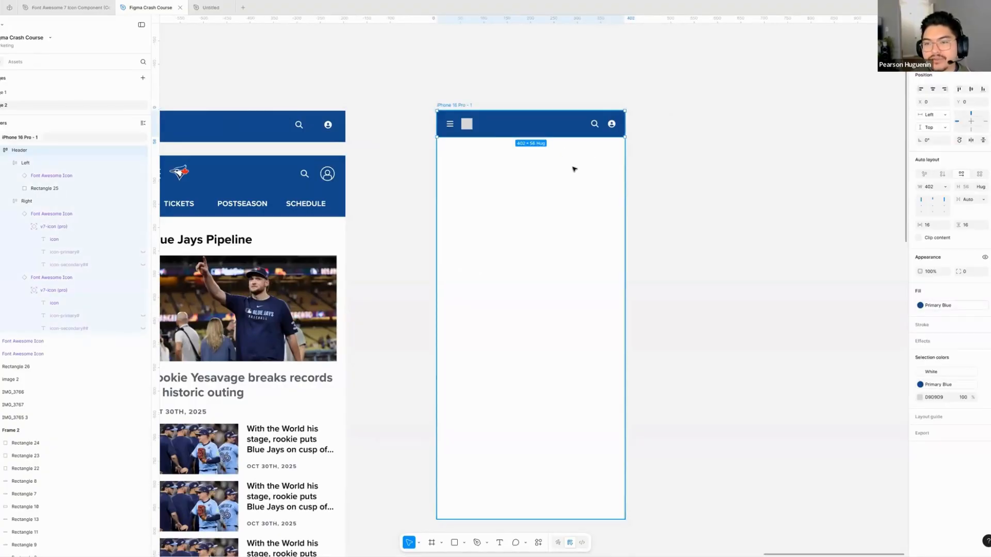
left_click(524, 187)
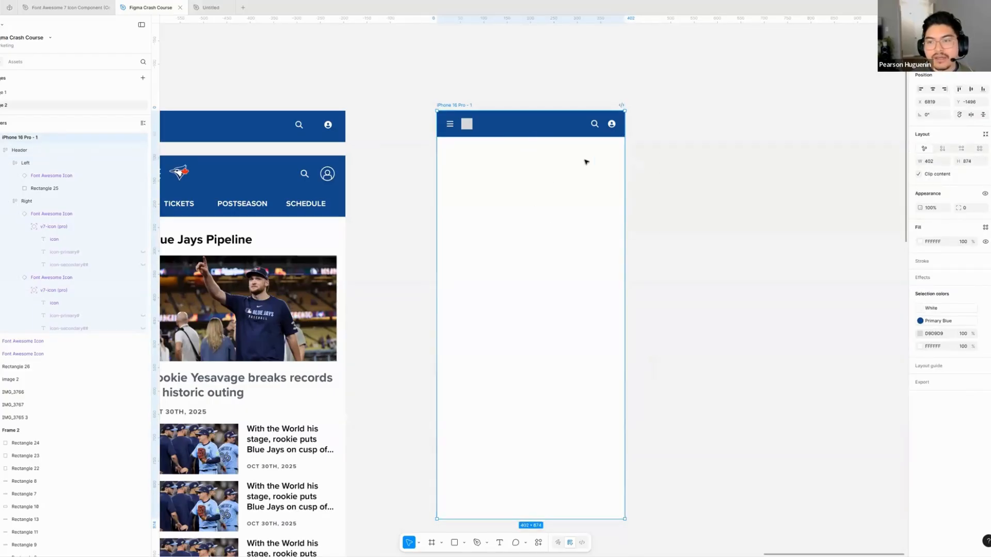
left_click_drag(641, 199, 527, 177)
left_click(364, 114)
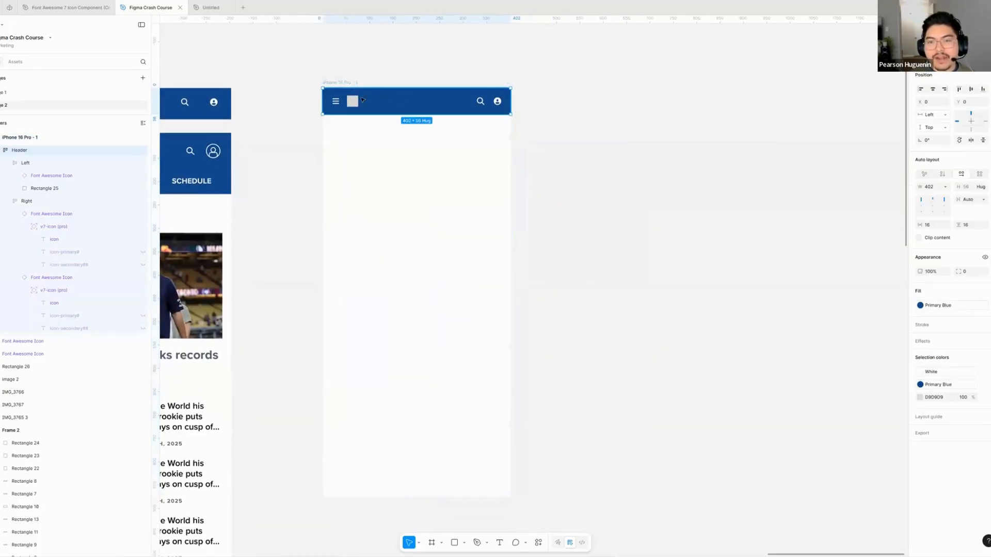
- Widen the iPhone 16 Pro frame to 890, then try moving the Header inside it and return the Header to the top-left corner
left_click(453, 159)
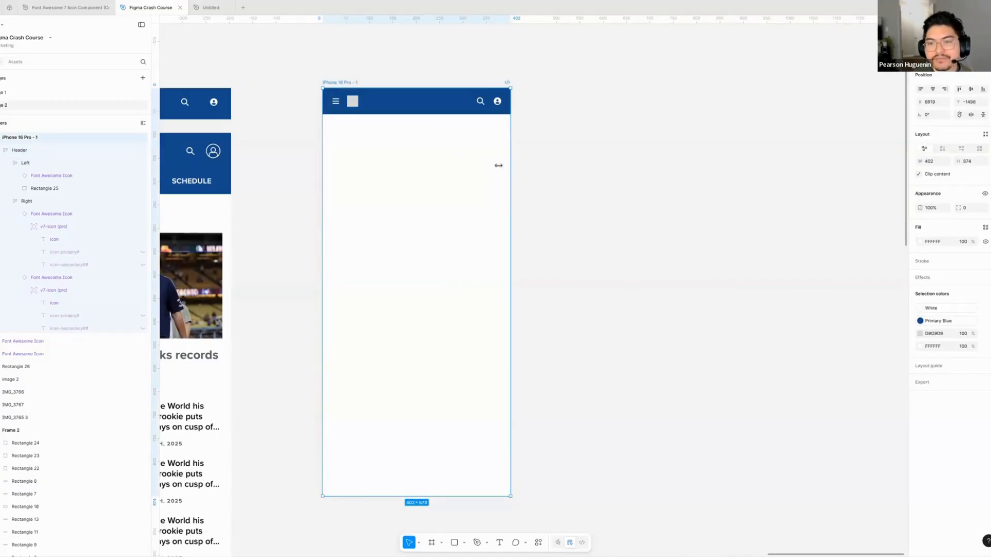
left_click_drag(498, 166, 738, 165)
left_click(471, 69)
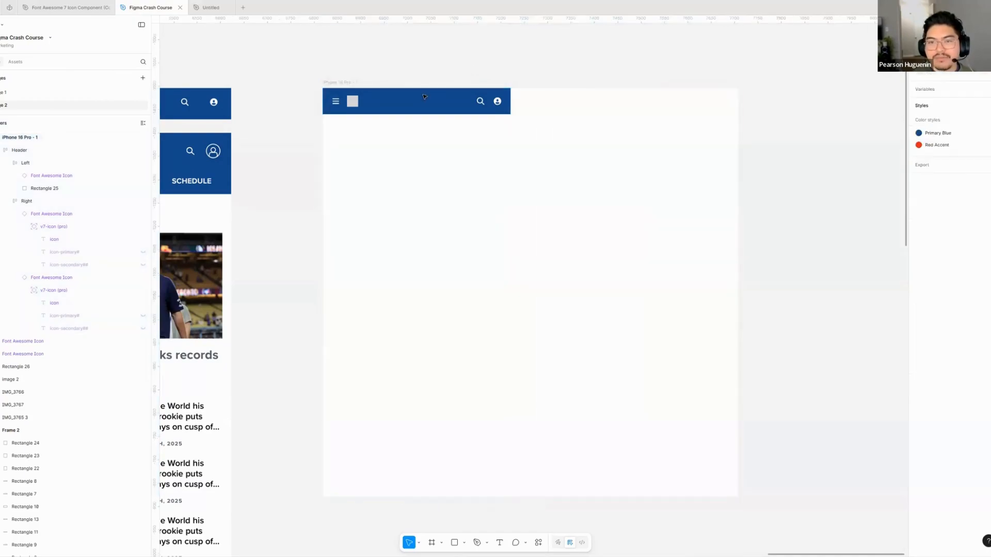
left_click_drag(423, 97, 498, 162)
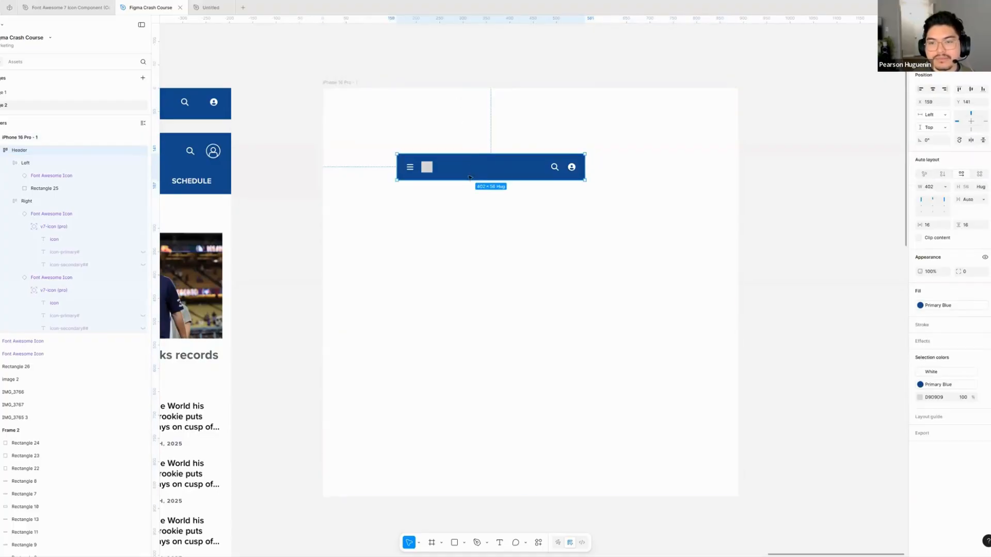
left_click_drag(470, 178, 393, 101)
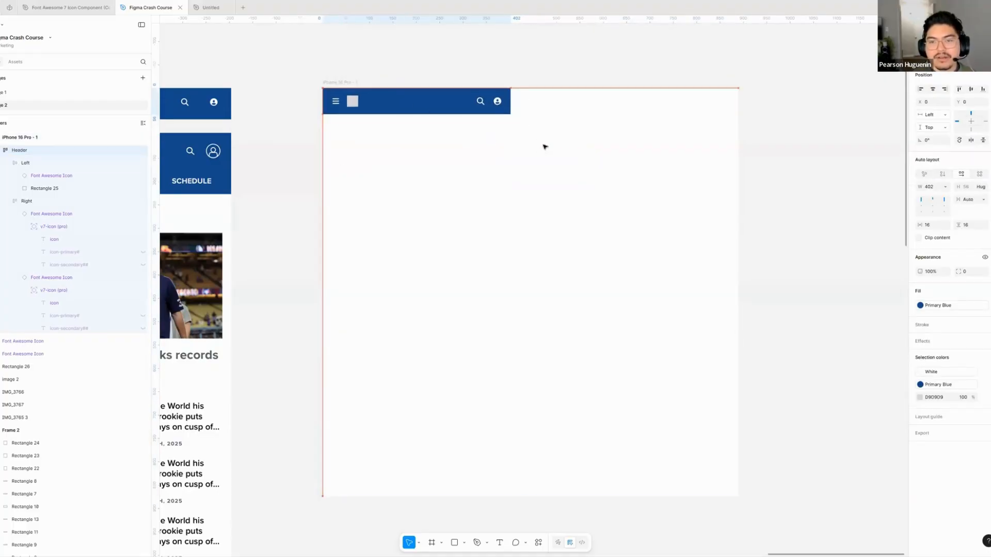
- Narrow the iPhone 16 Pro frame back to the Header's width of 402 and deselect it
left_click(654, 178)
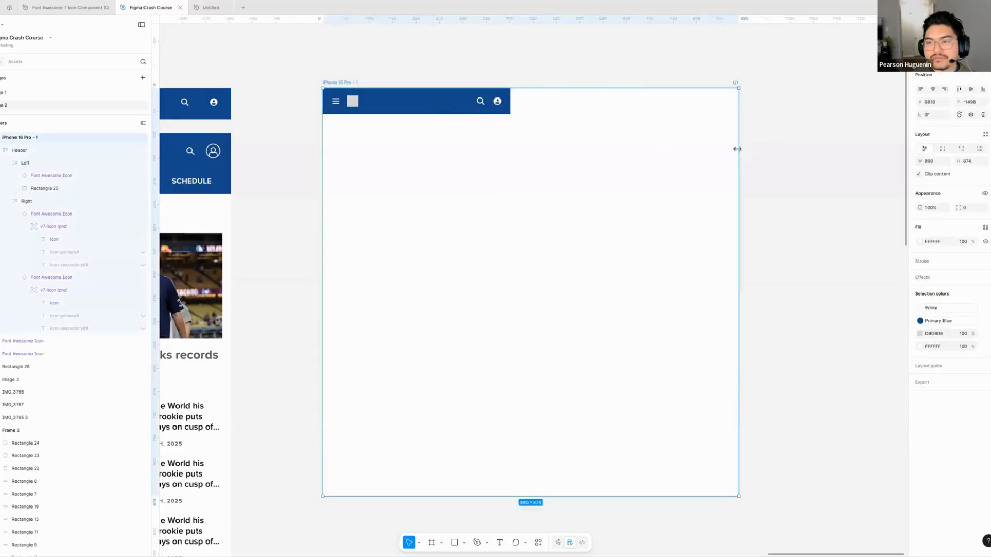
left_click_drag(738, 149, 510, 132)
left_click(430, 130)
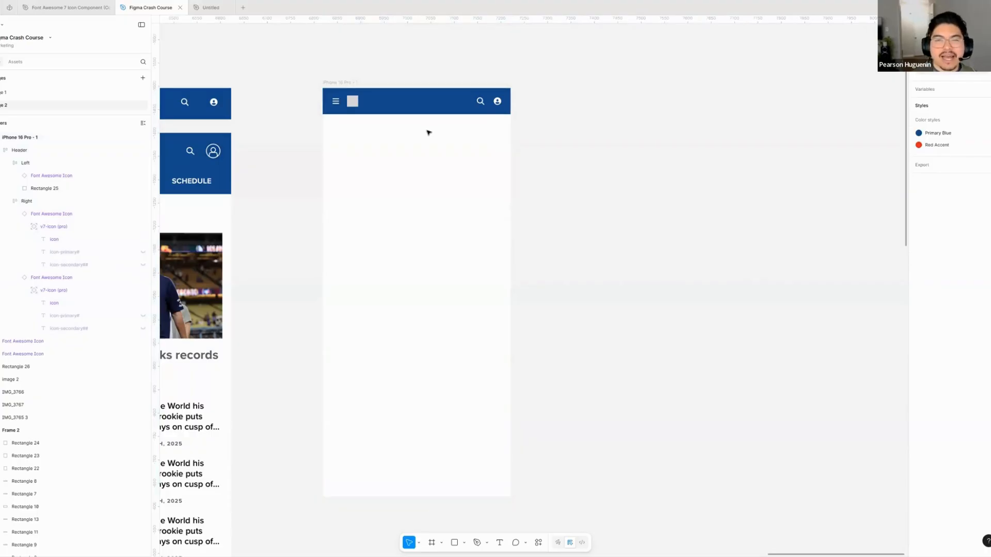
- Try toggling the right and left constraints of the Header, leaving its horizontal constraint at Left
scroll(429, 133, "down", 1)
left_click(438, 133)
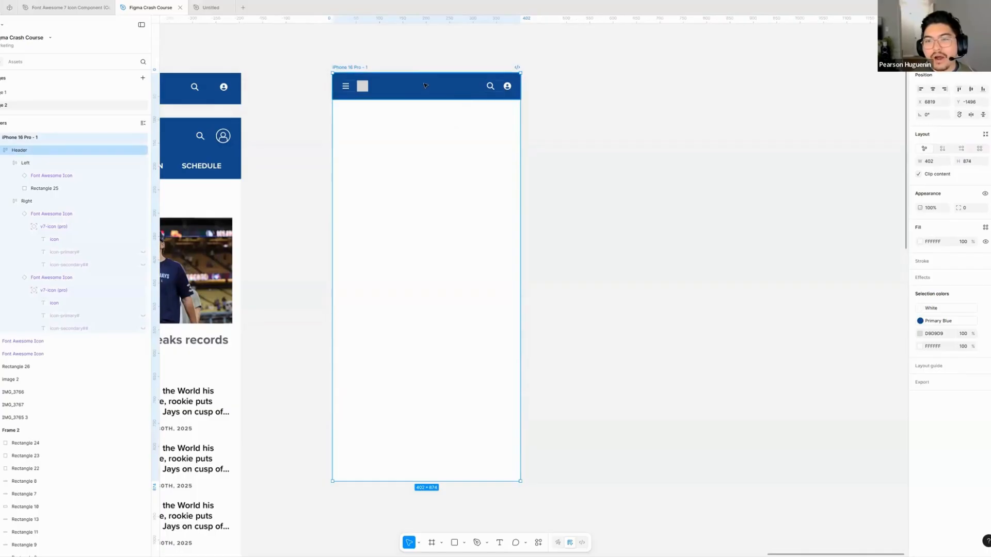
left_click(432, 97)
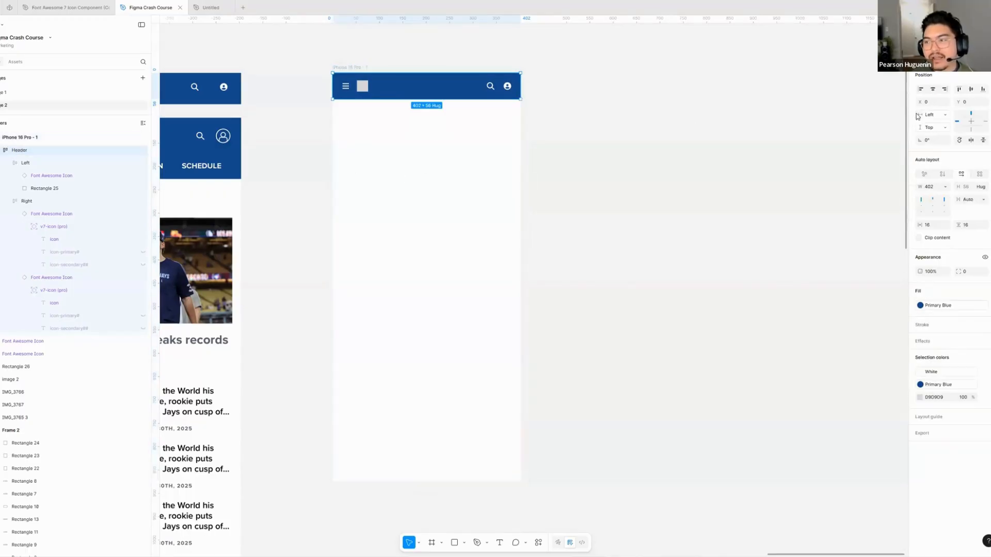
left_click(985, 122)
left_click(956, 122)
scroll(619, 140, "right", 2)
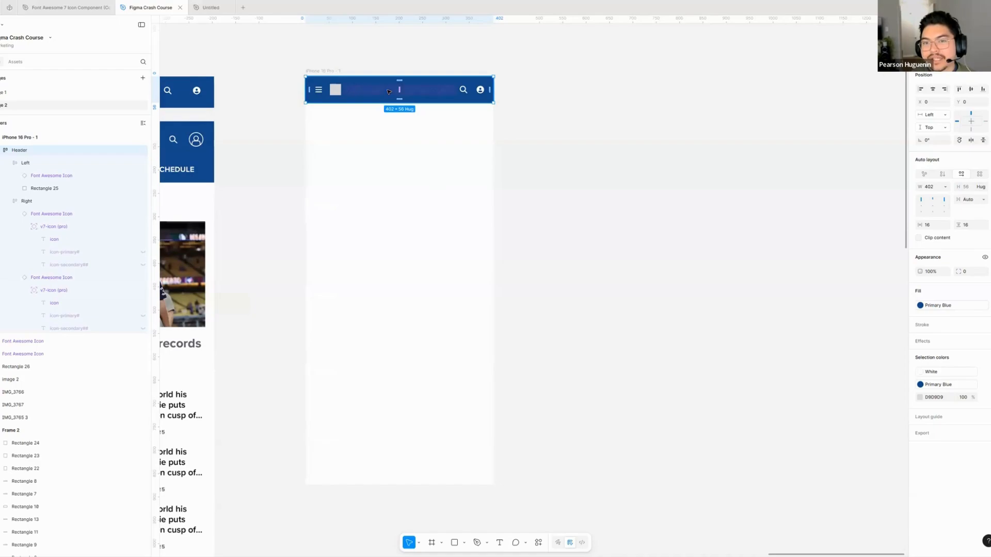
- Widen the iPhone 16 Pro frame to 645 from its right edge and to 694 from its left edge, then select the Header
left_click(410, 164)
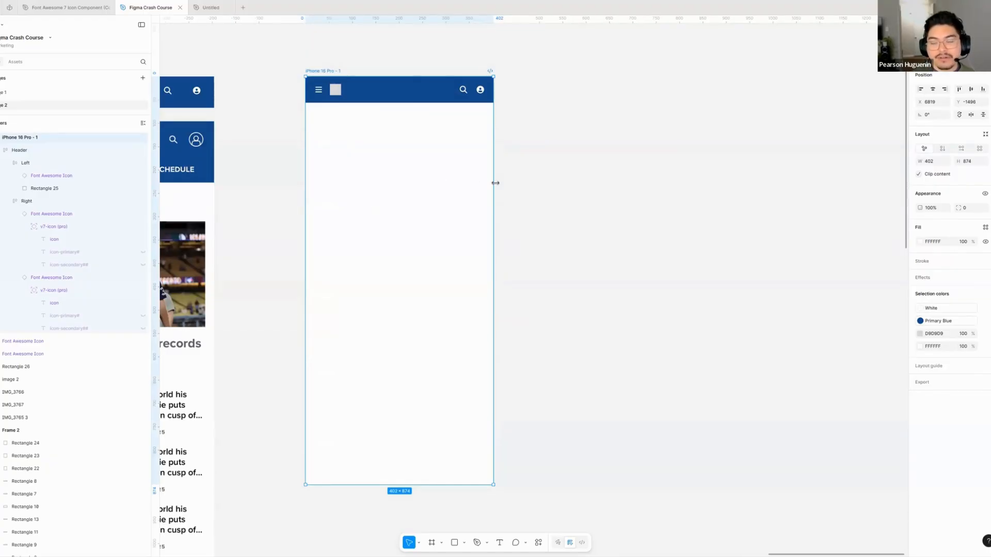
scroll(368, 146, "left", 3)
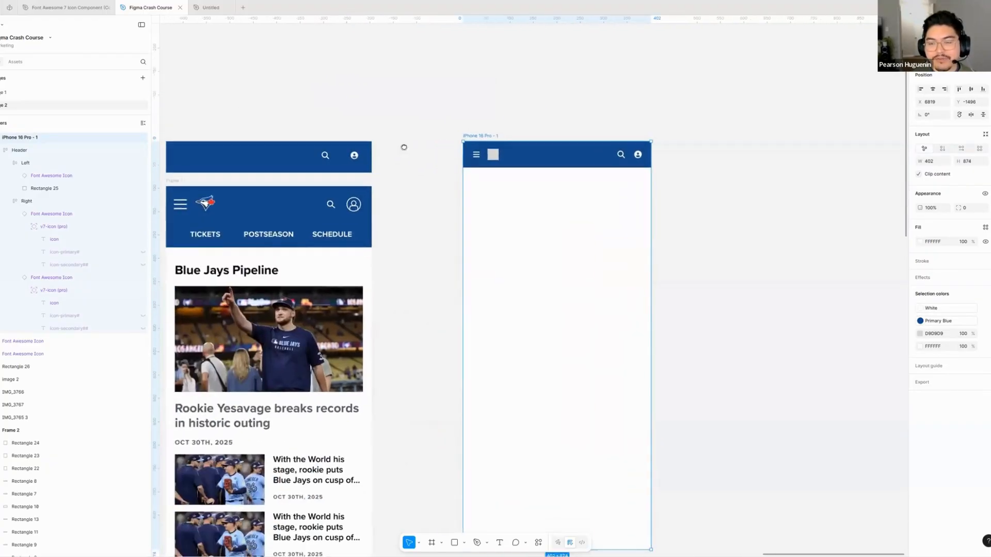
scroll(404, 147, "right", 2)
left_click_drag(531, 197, 644, 196)
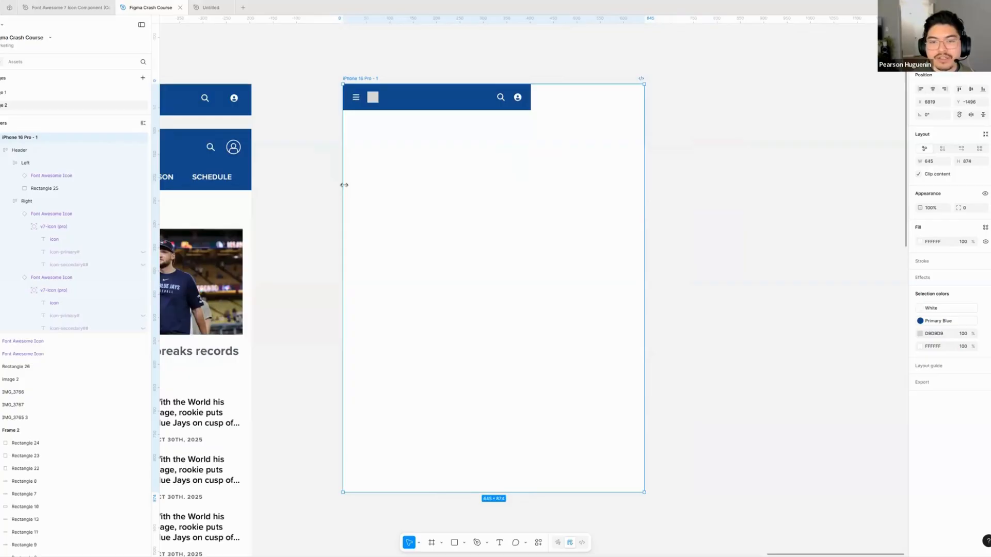
left_click_drag(344, 185, 320, 181)
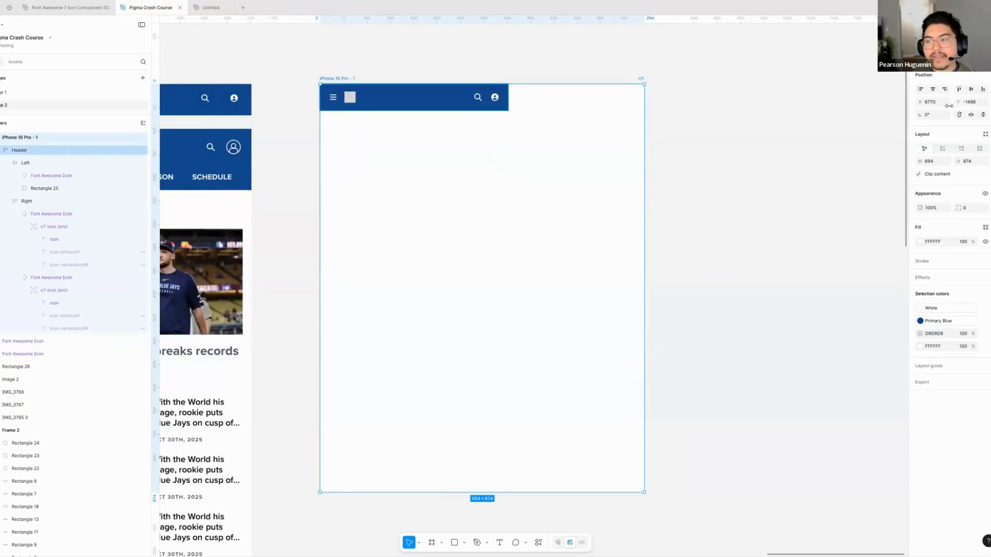
left_click(431, 97)
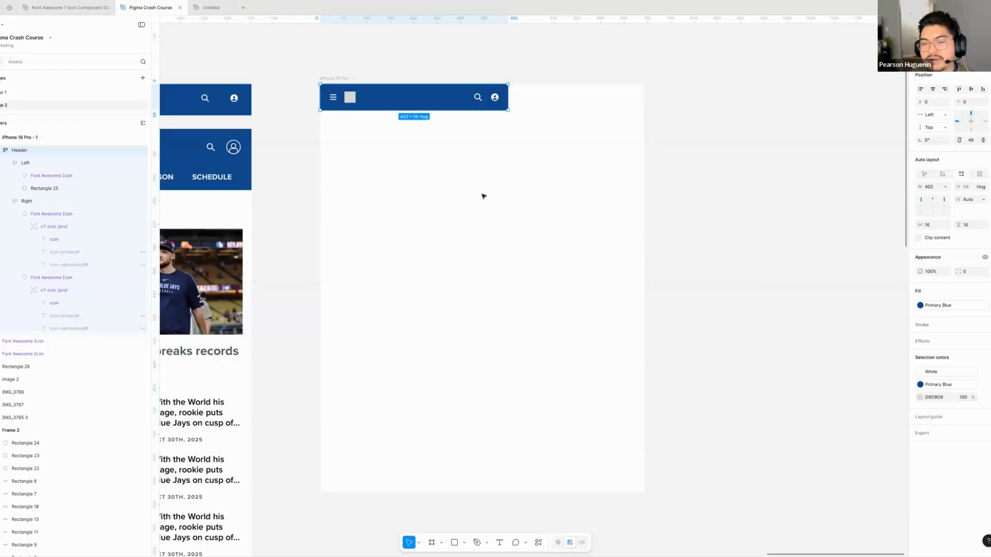
- Extend the iPhone 16 Pro frame upward, adjust its lower edge to a height of 1026, and select the Header inside it
scroll(504, 179, "left", 1)
scroll(508, 188, "down", 5)
scroll(524, 199, "up", 1)
left_click_drag(537, 151, 528, 107)
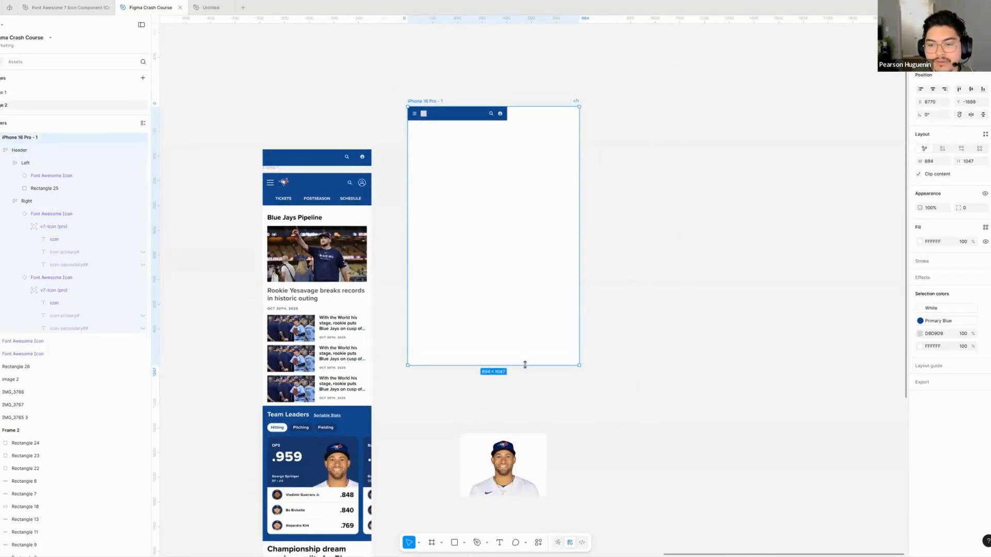
mouse_move(517, 349)
left_mouse_down()
mouse_move(508, 338)
mouse_move(515, 352)
left_mouse_up()
key("Return")
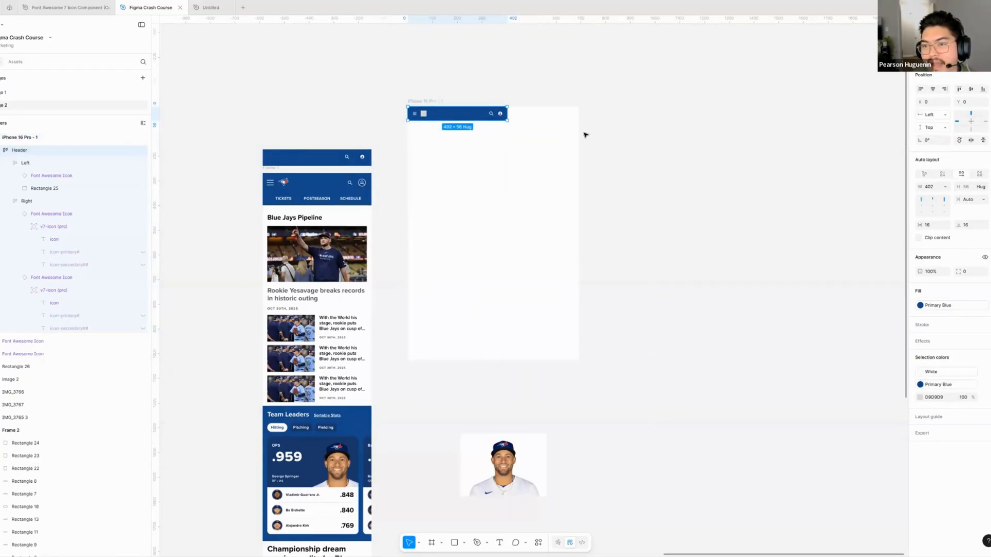
- Narrow the iPhone 16 Pro frame to 402 so its right edge meets the Header's right edge
left_click(579, 149)
left_click_drag(579, 148, 505, 143)
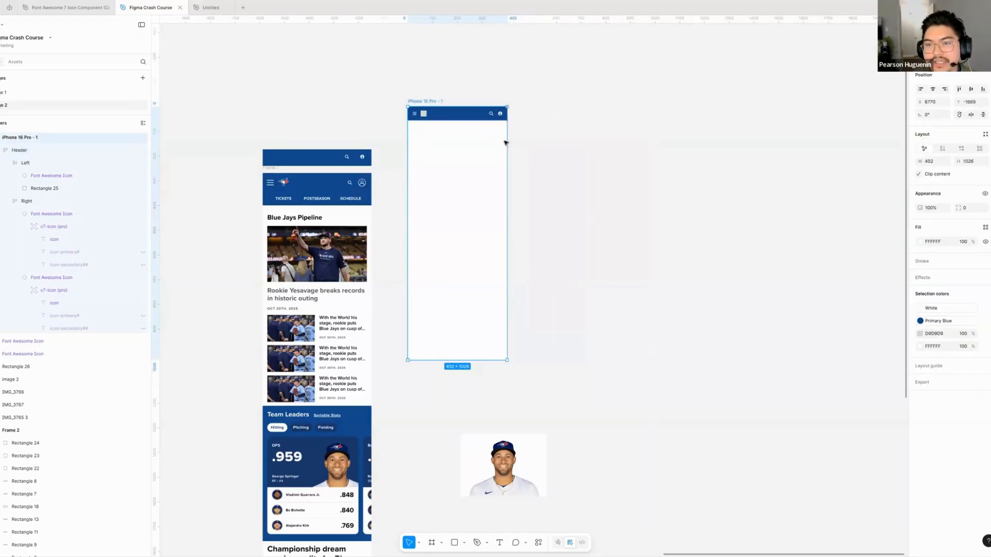
- Set the Header's horizontal constraint to both Left and Right within the iPhone 16 Pro frame
key("Return")
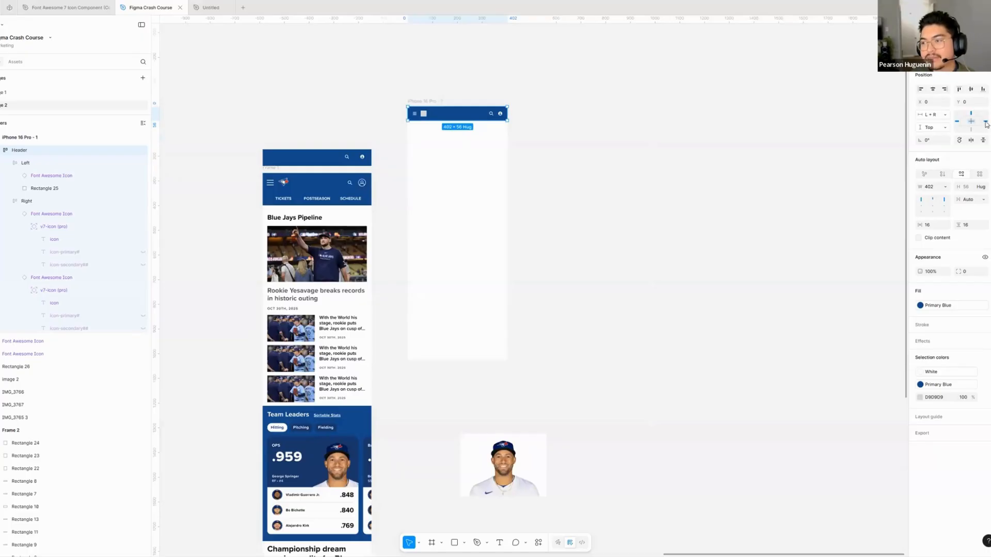
left_click(985, 122)
left_click(985, 122)
left_click(985, 122)
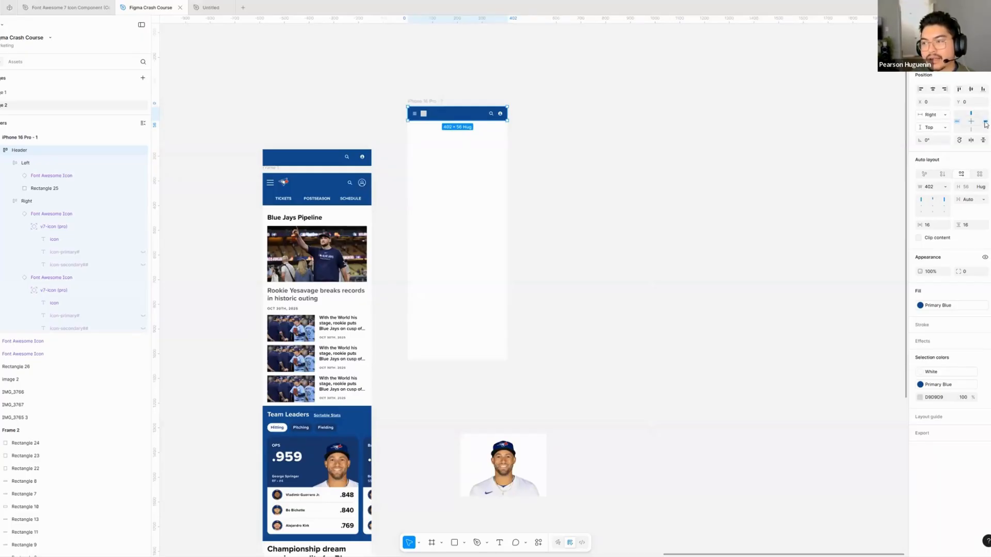
left_click(985, 122)
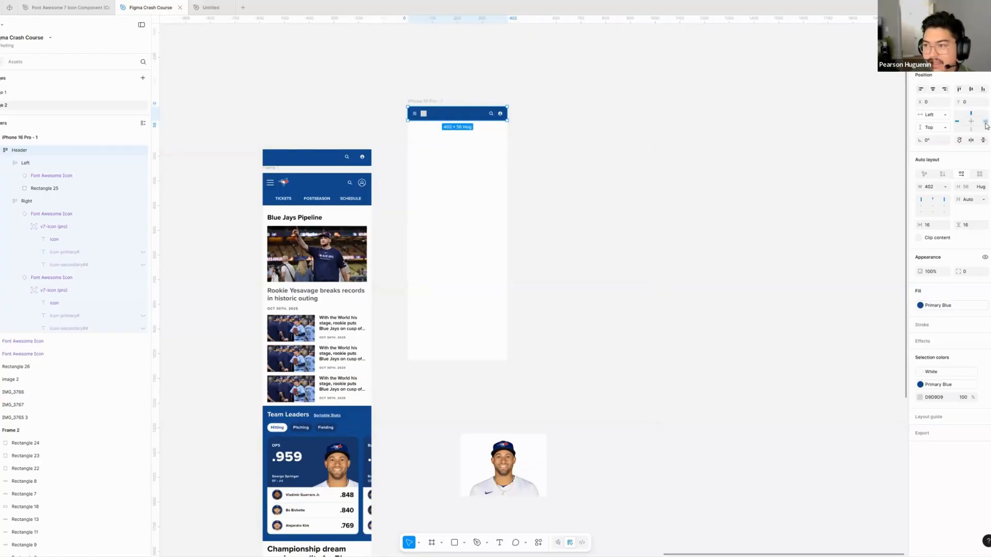
left_click(985, 123, "shift")
- Test the Header's constraints by widening the iPhone 16 Pro frame to 585 and narrowing it to 368
left_click(475, 199)
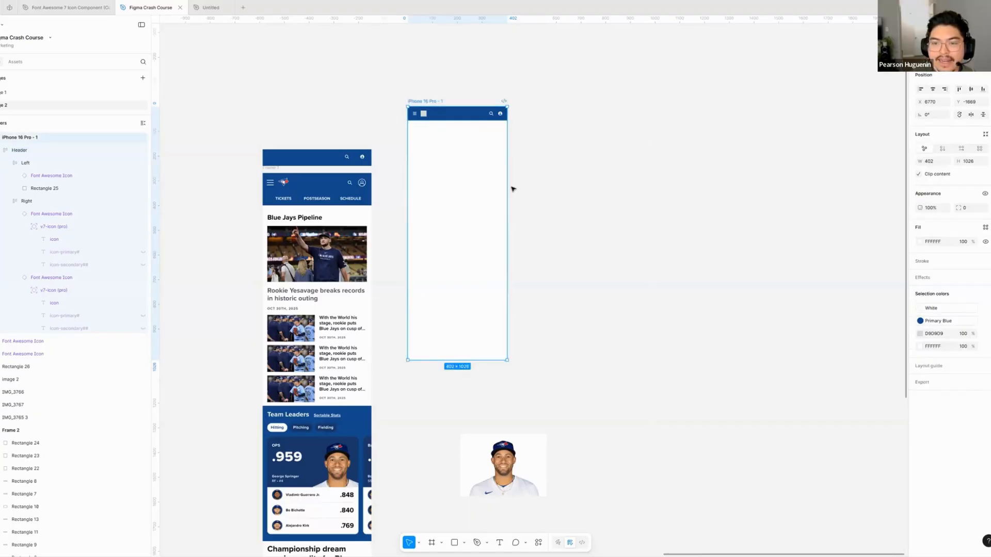
mouse_move(547, 185)
left_mouse_down()
mouse_move(583, 181)
mouse_move(552, 181)
mouse_move(563, 181)
left_mouse_up()
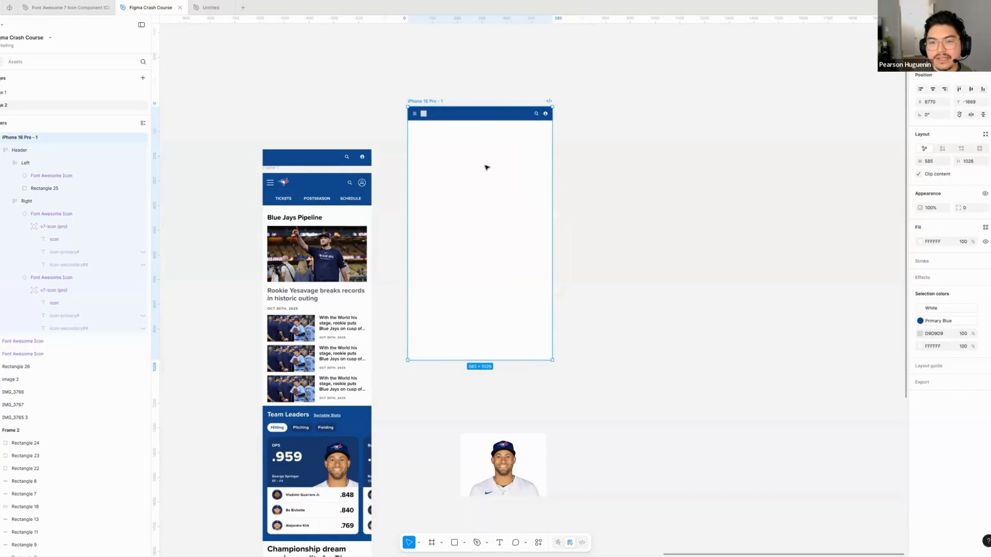
left_click(469, 120)
left_click(489, 170)
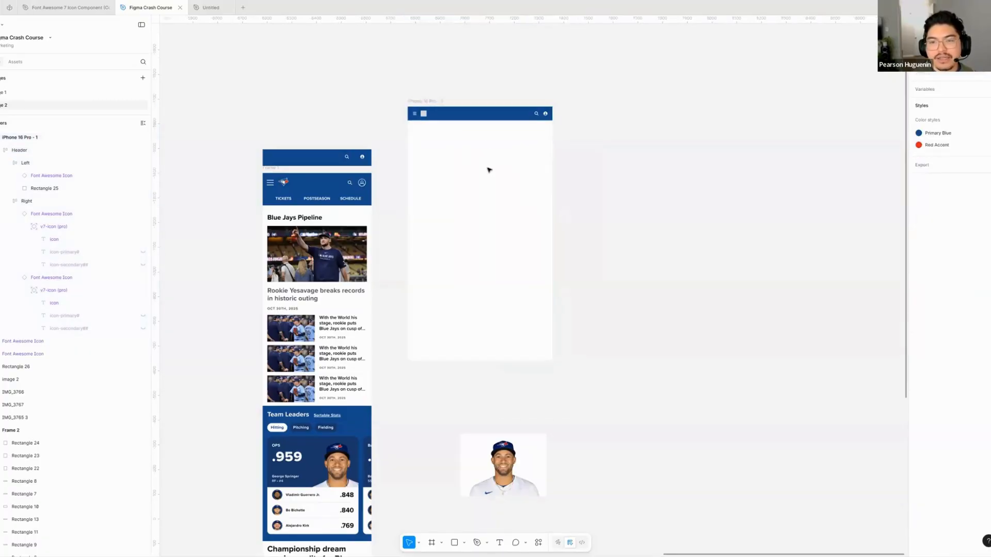
left_click_drag(518, 178, 498, 181)
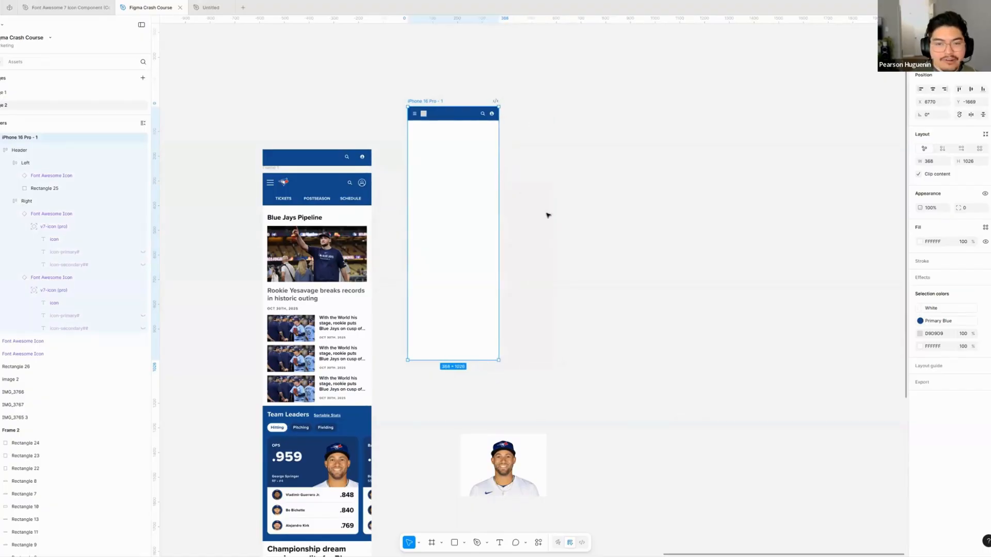
- Match the iPhone 16 Pro frame's width to the Blue Jays mockup and align its top with the blue bar above that mockup
scroll(567, 183, "down", 2)
scroll(572, 180, "down", 4)
left_click_drag(573, 181, 482, 328)
left_click(549, 332)
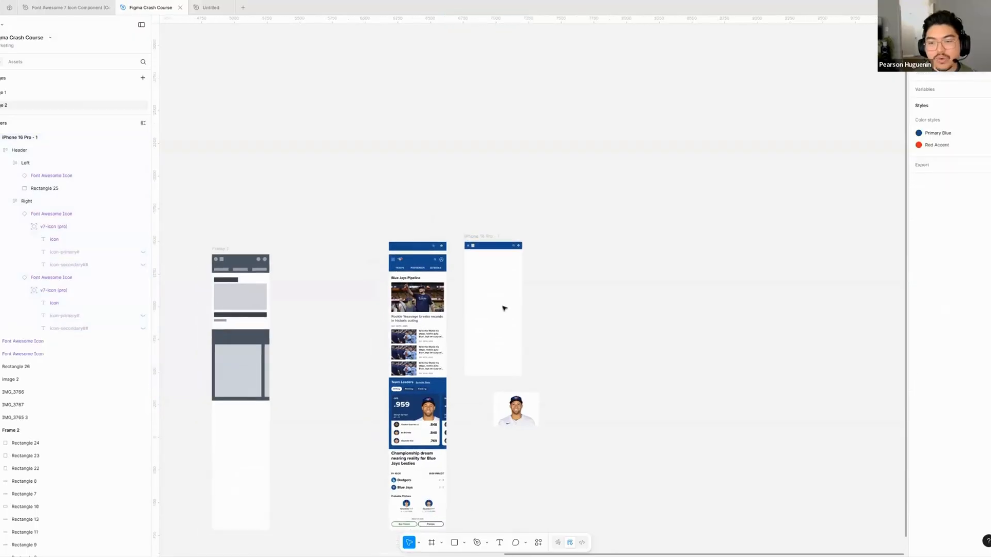
scroll(504, 307, "up", 10)
scroll(593, 278, "left", 2)
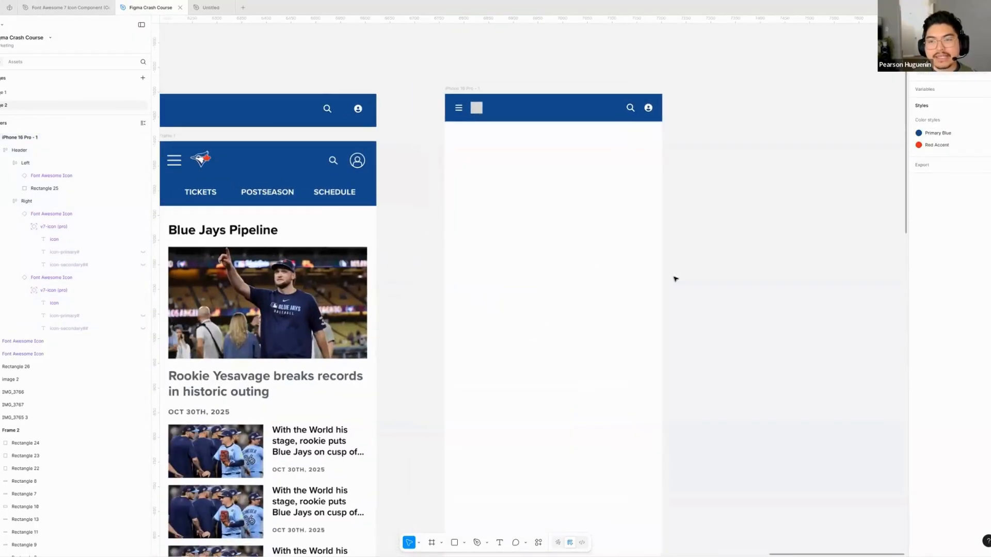
scroll(700, 274, "left", 2)
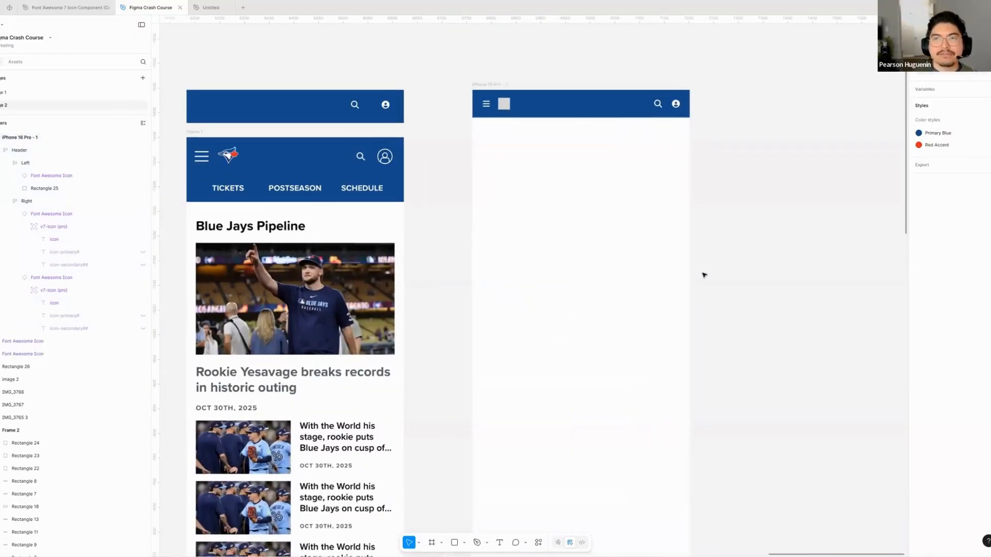
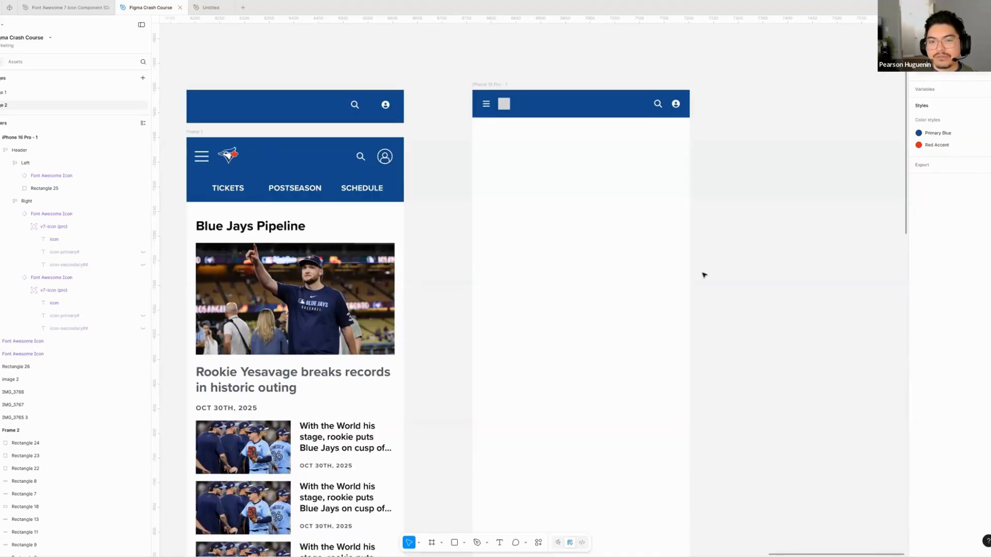
- Compare the rebuilt header with the Blue Jays mockup's header and look over the mockup sections below it
scroll(671, 206, "right", 3)
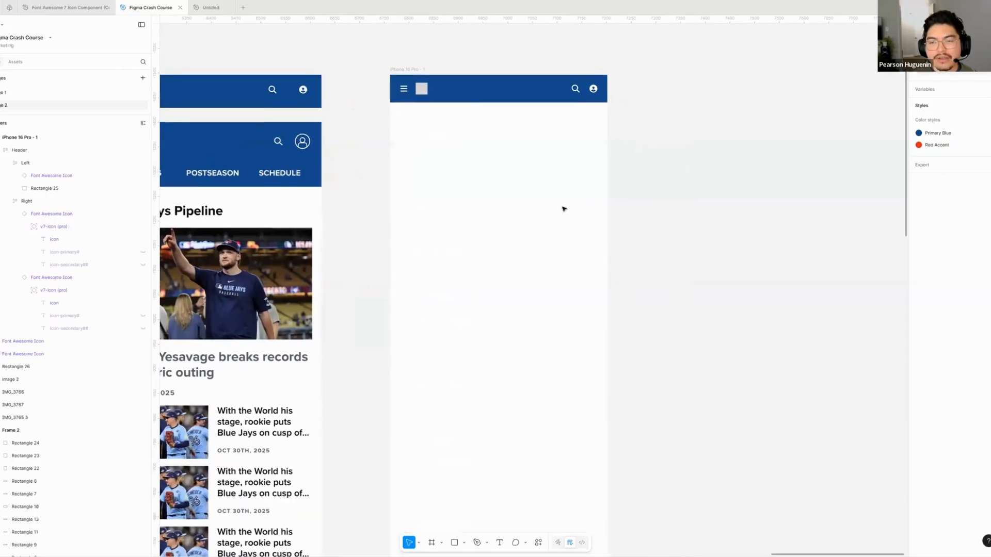
scroll(490, 207, "left", 2)
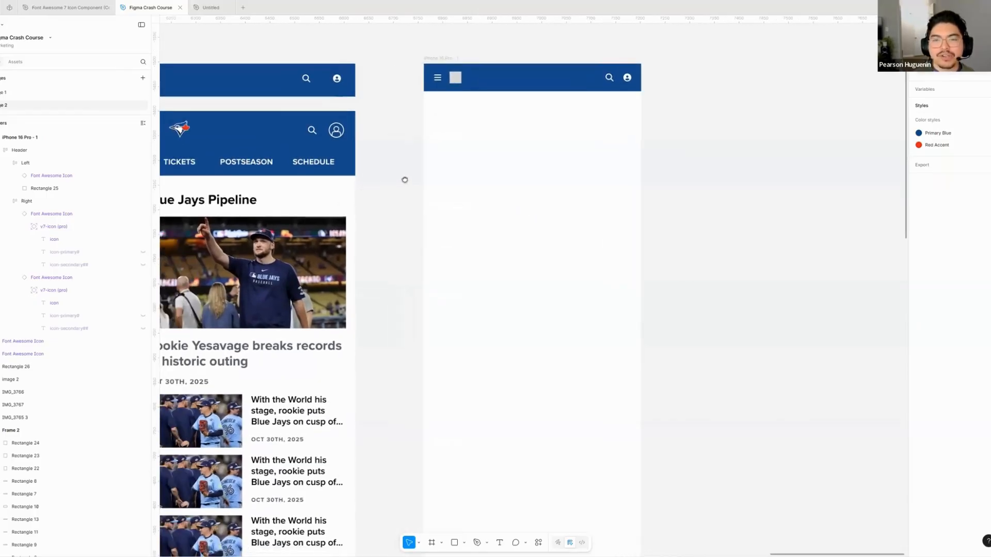
scroll(413, 191, "left", 3)
scroll(541, 248, "right", 1)
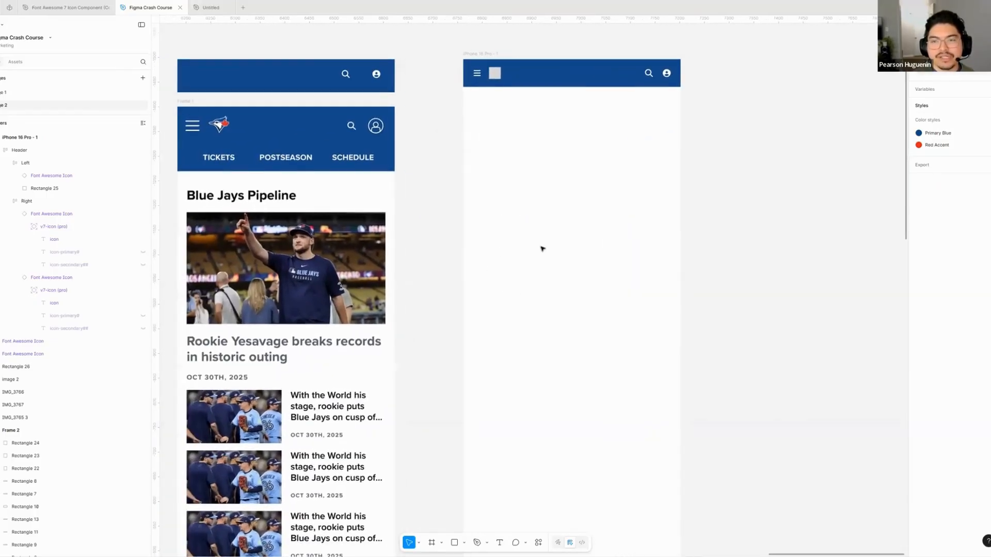
scroll(485, 296, "down", 5)
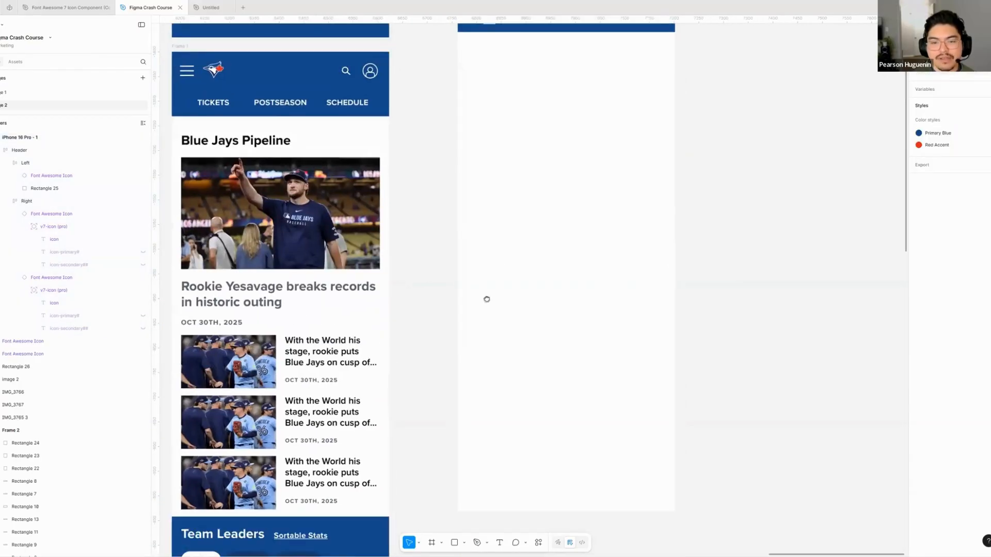
scroll(528, 314, "left", 1)
scroll(528, 299, "down", 5)
scroll(531, 248, "left", 1)
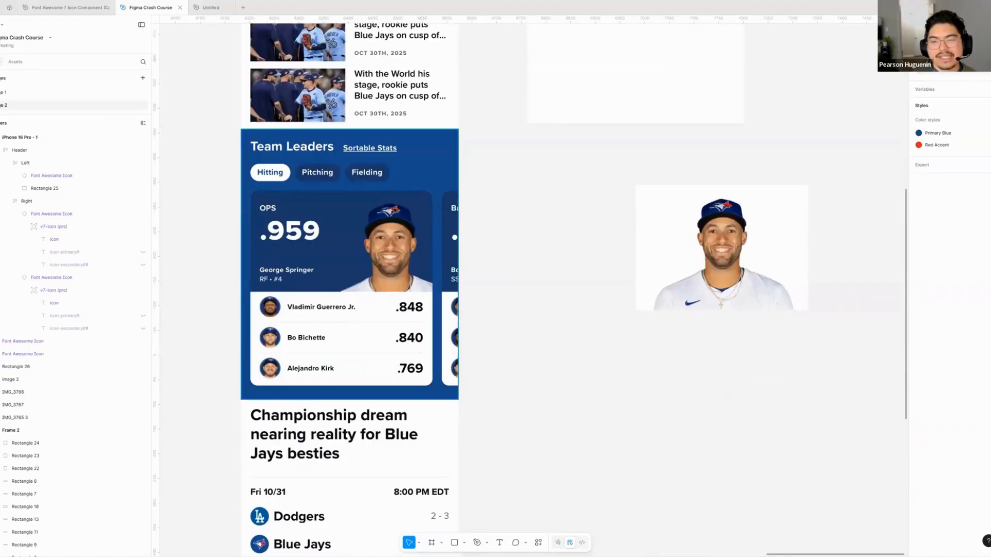
left_click(457, 198)
scroll(541, 196, "up", 12)
scroll(541, 197, "left", 2)
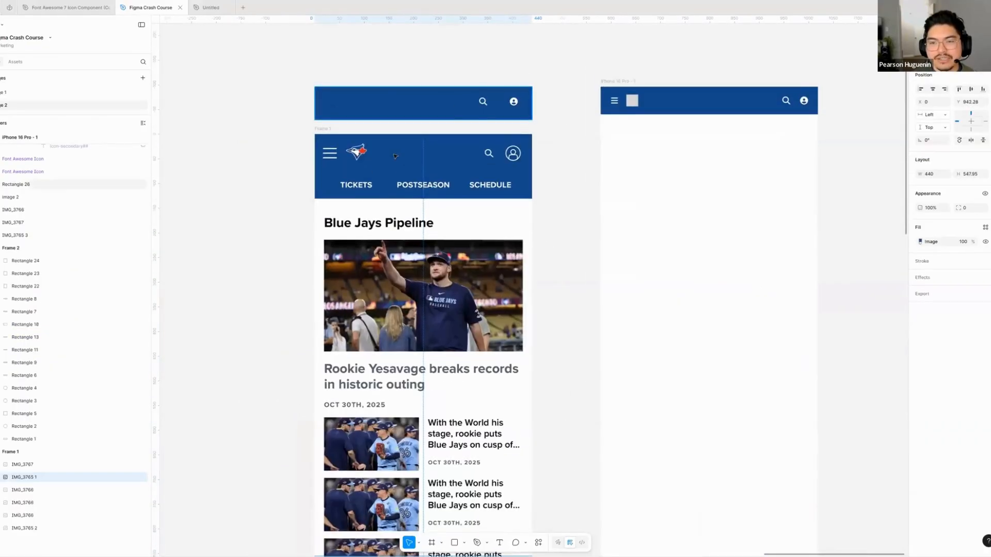
- Examine the Team Leaders section of the mockup and the standalone player photo beside it
scroll(608, 340, "down", 10)
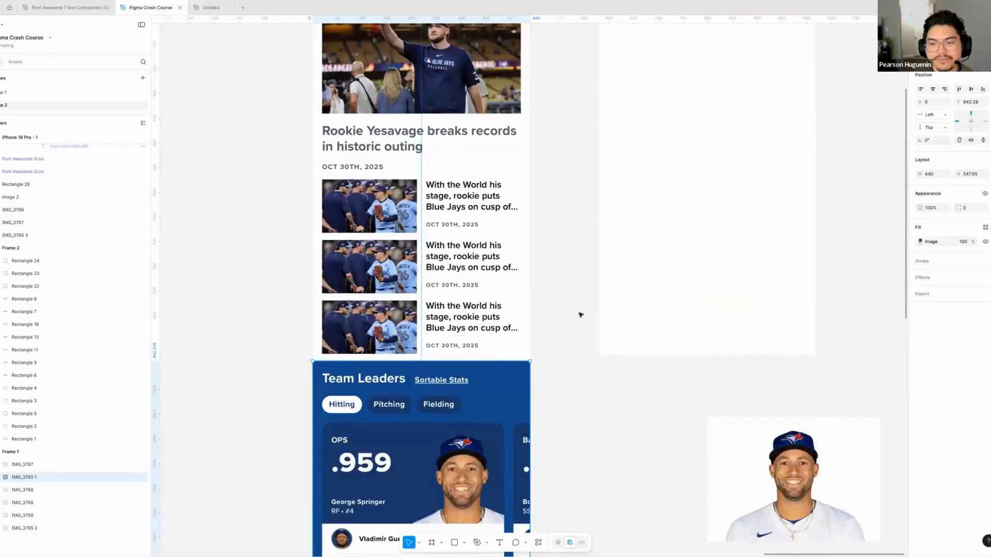
scroll(602, 267, "left", 2)
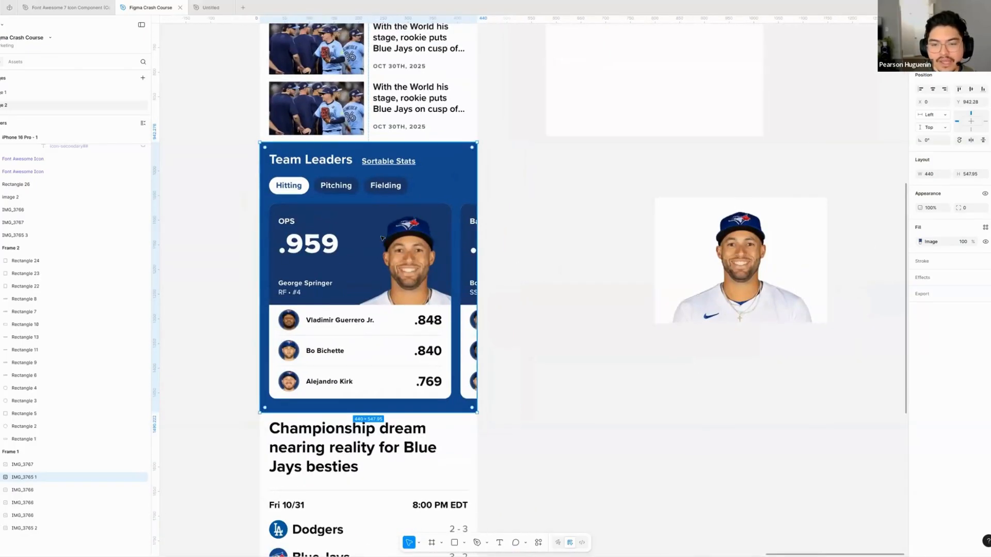
scroll(531, 309, "left", 1)
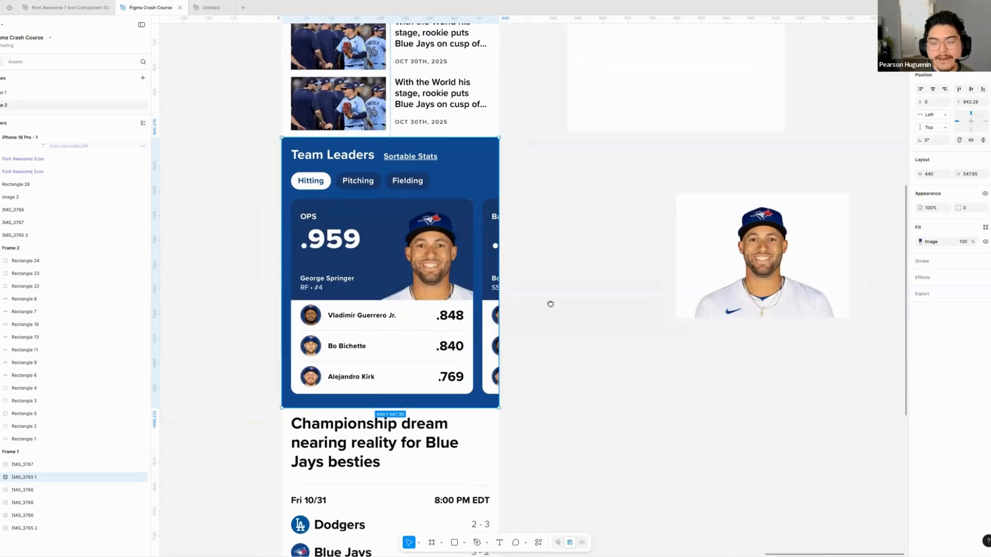
scroll(516, 305, "right", 5)
scroll(516, 304, "down", 1)
scroll(507, 288, "left", 2)
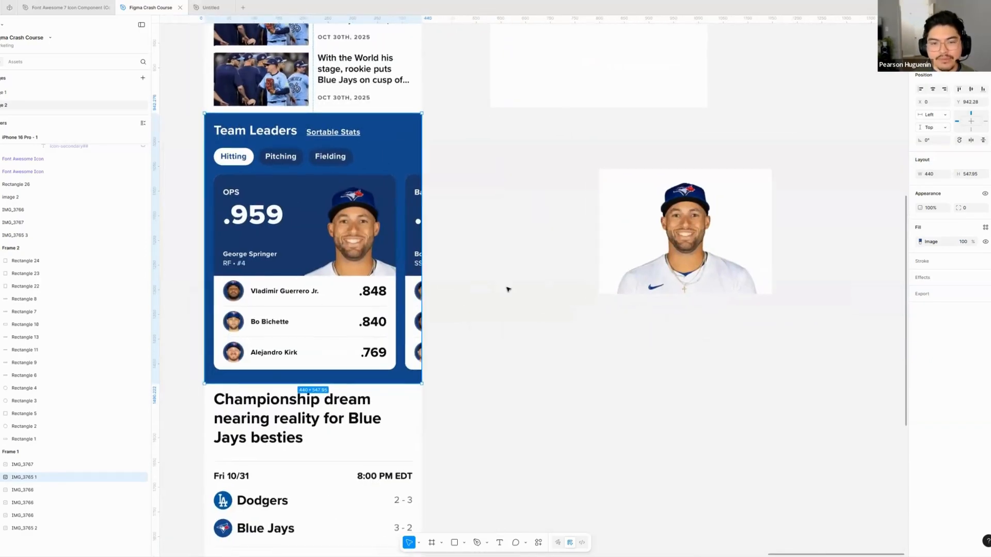
scroll(527, 284, "left", 1)
scroll(527, 283, "down", 1)
scroll(522, 286, "right", 1)
scroll(521, 287, "up", 1)
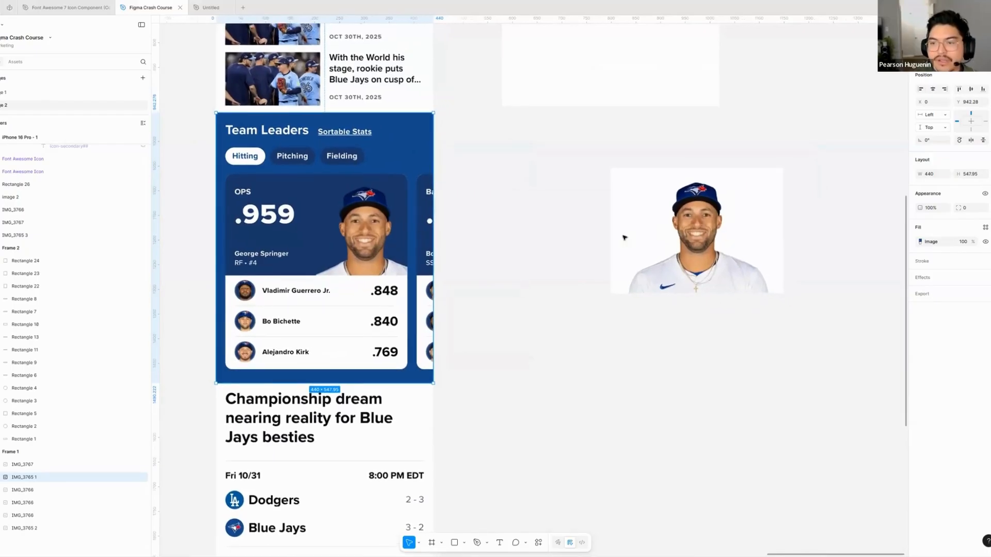
scroll(629, 192, "right", 3)
scroll(629, 192, "down", 1)
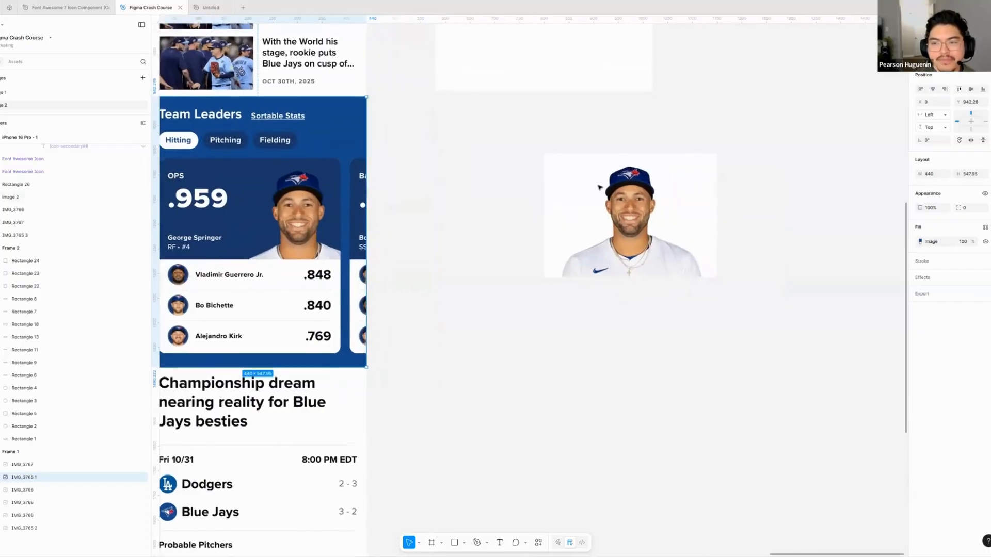
scroll(594, 197, "left", 1)
scroll(595, 196, "up", 1)
- Move the standalone player photo slightly closer to the Team Leaders section and compare it with the portrait in the OPS card
left_click_drag(592, 207, 560, 193)
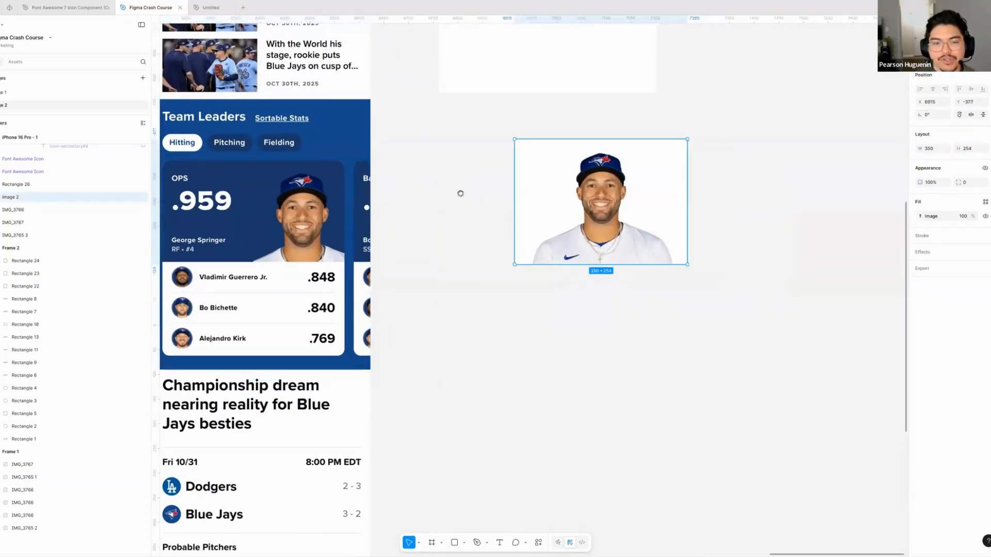
scroll(581, 213, "left", 3)
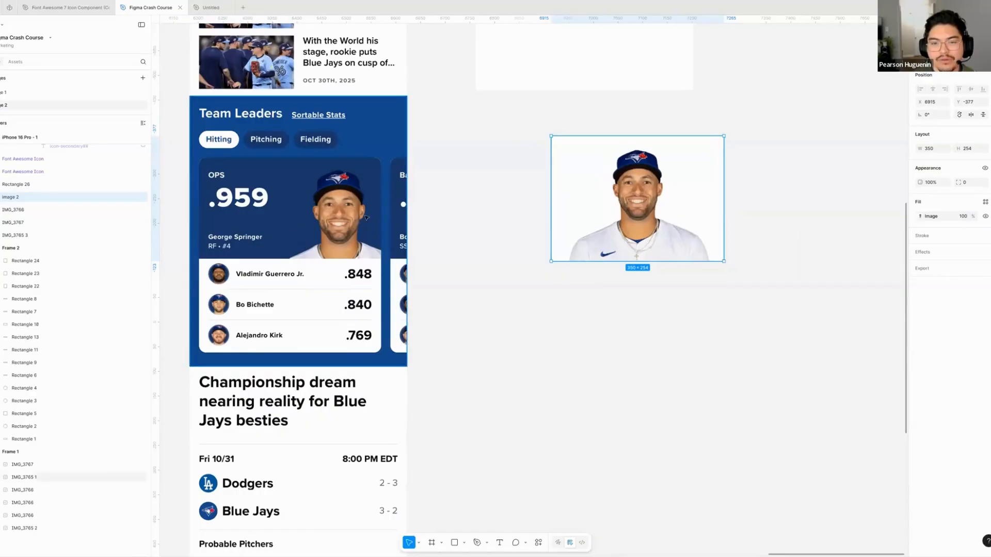
left_click(524, 197)
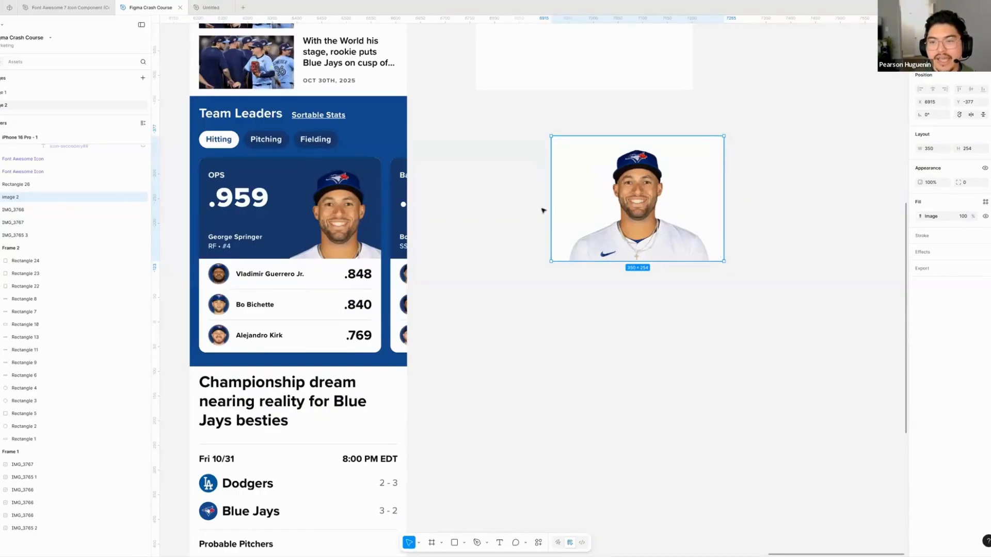
scroll(542, 209, "right", 3)
scroll(542, 209, "up", 1)
left_click(581, 214)
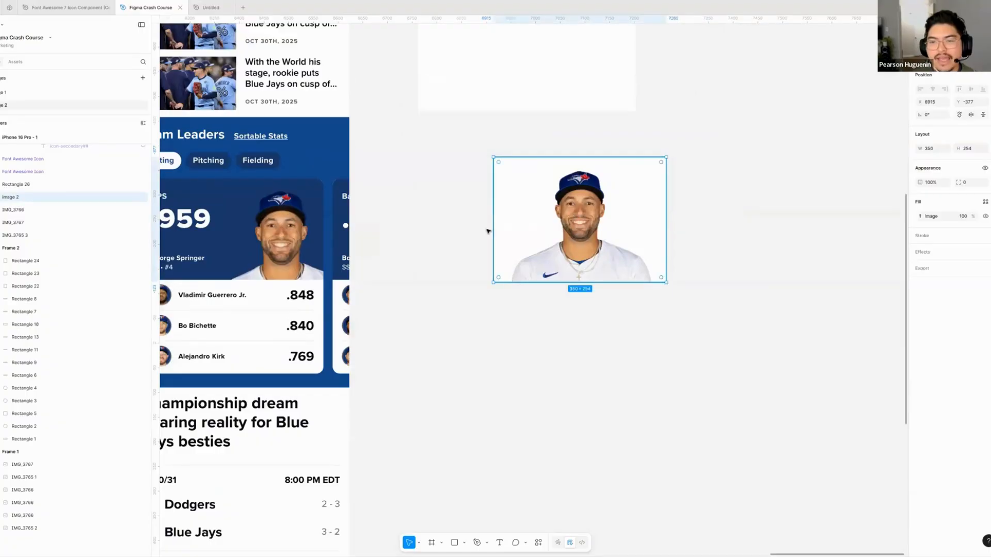
scroll(464, 242, "left", 3)
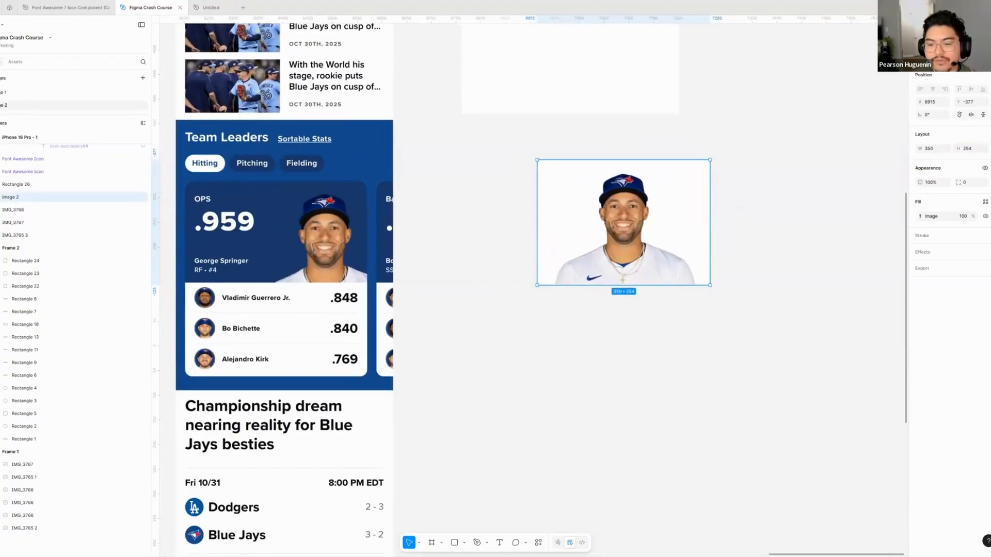
key("Escape")
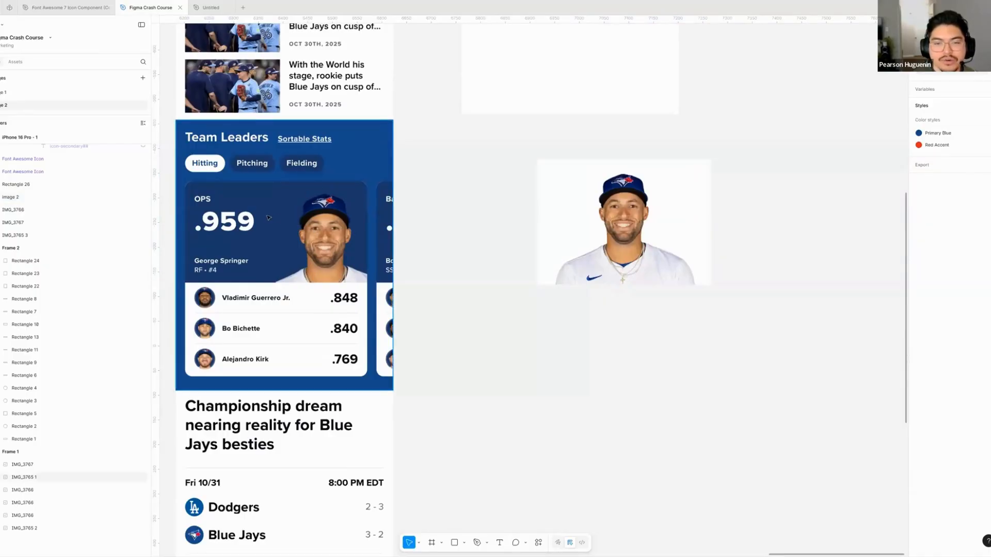
- Nudge the standalone player photo to about X 6878, Y -345 and remove its background
left_click(571, 209)
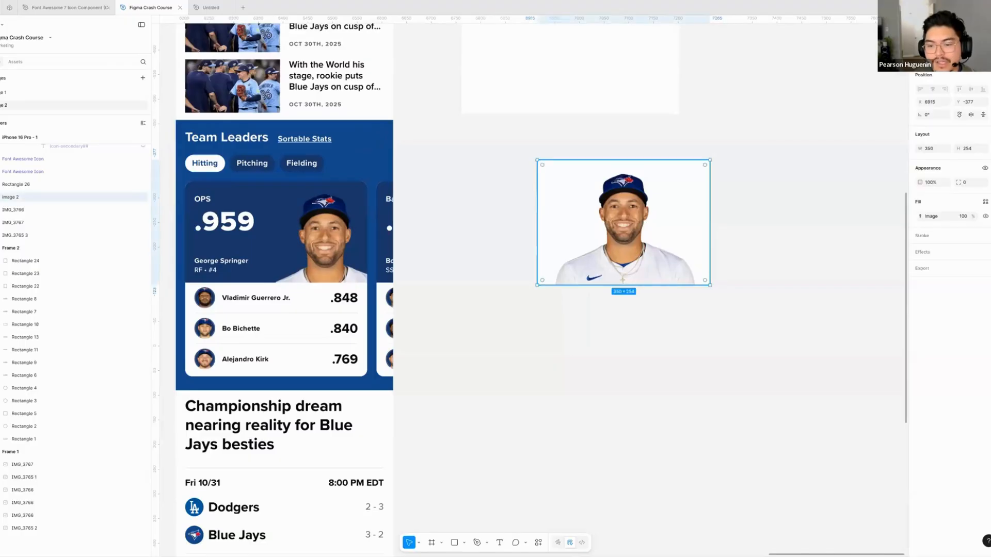
left_click_drag(624, 223, 605, 239)
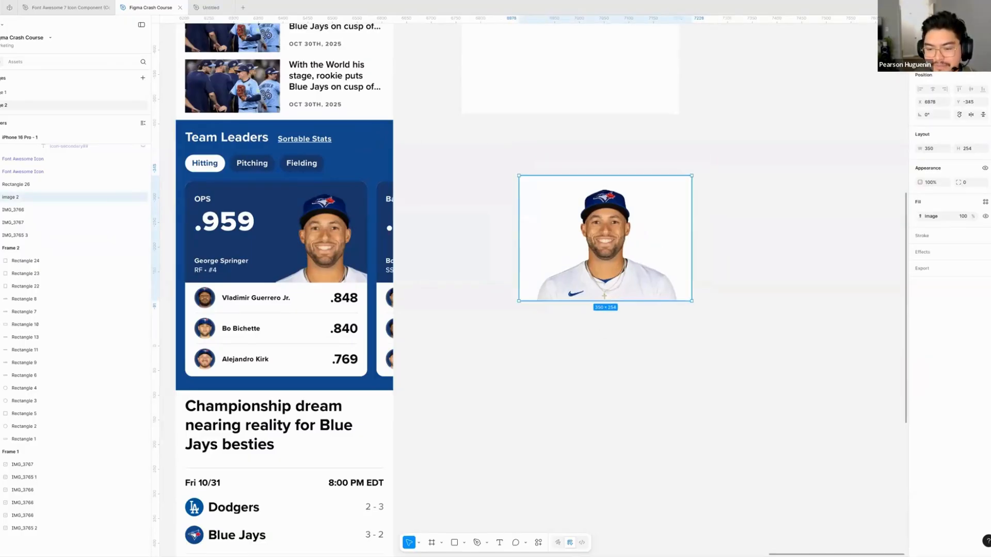
key("ctrl+k")
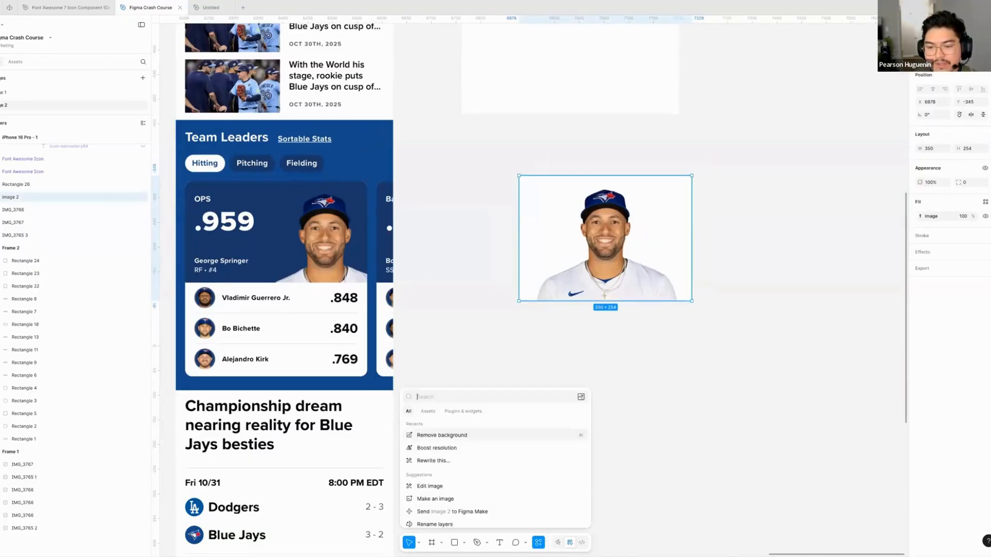
left_click(439, 436)
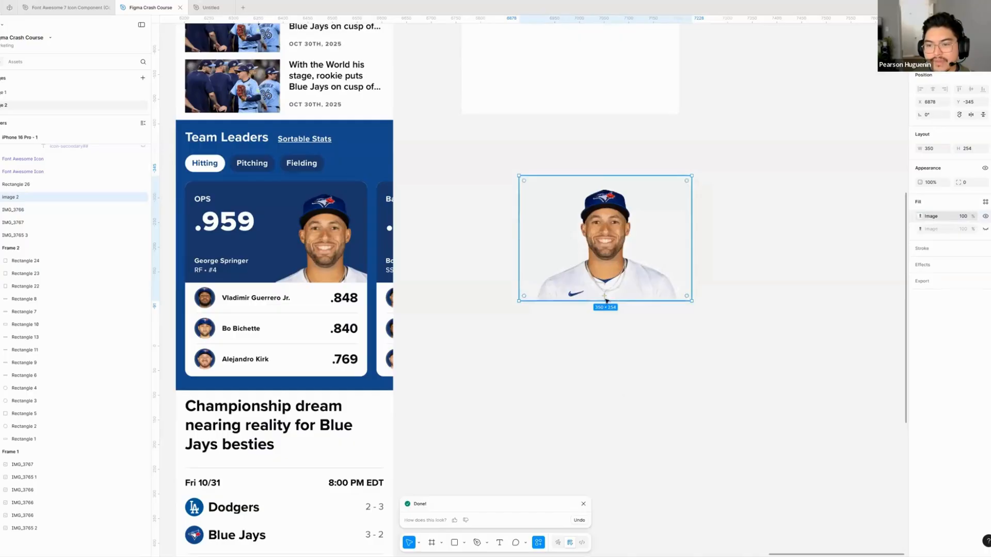
- Crop the empty space from both sides and the top of the player photo, bringing it to about 291 × 226
scroll(685, 256, "right", 2)
scroll(435, 234, "up", 5)
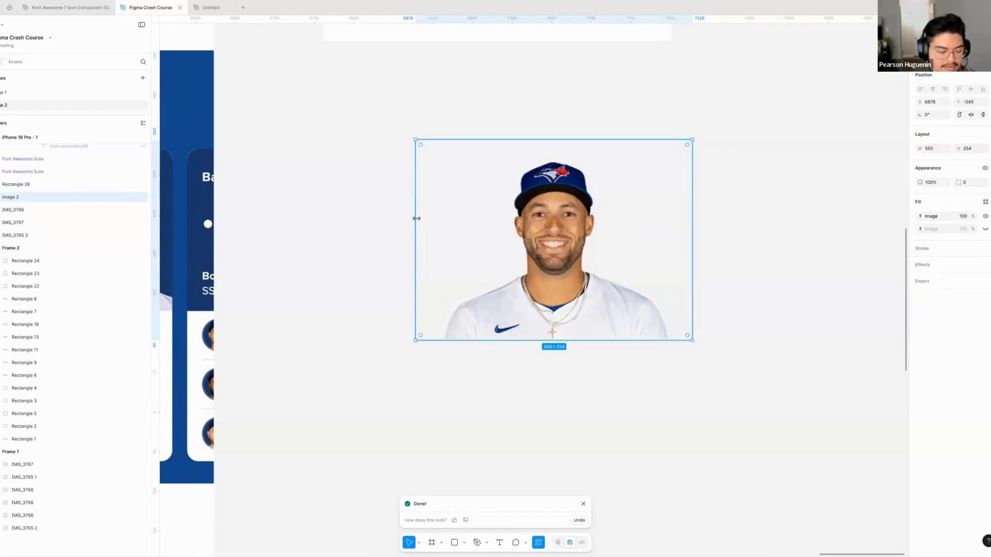
left_click_drag(418, 216, 441, 216)
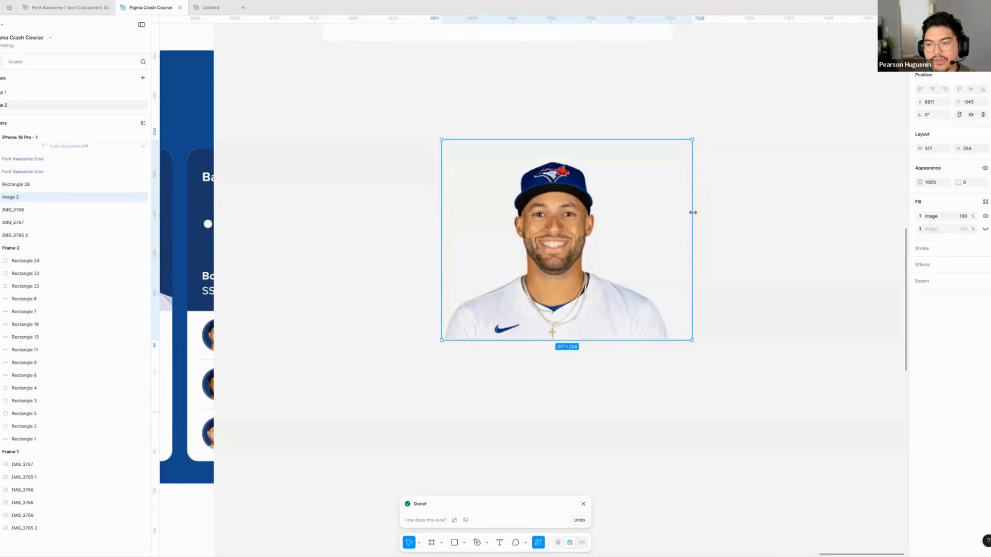
left_click_drag(692, 213, 615, 234)
left_click(693, 228)
left_click(593, 242)
scroll(583, 235, "down", 2)
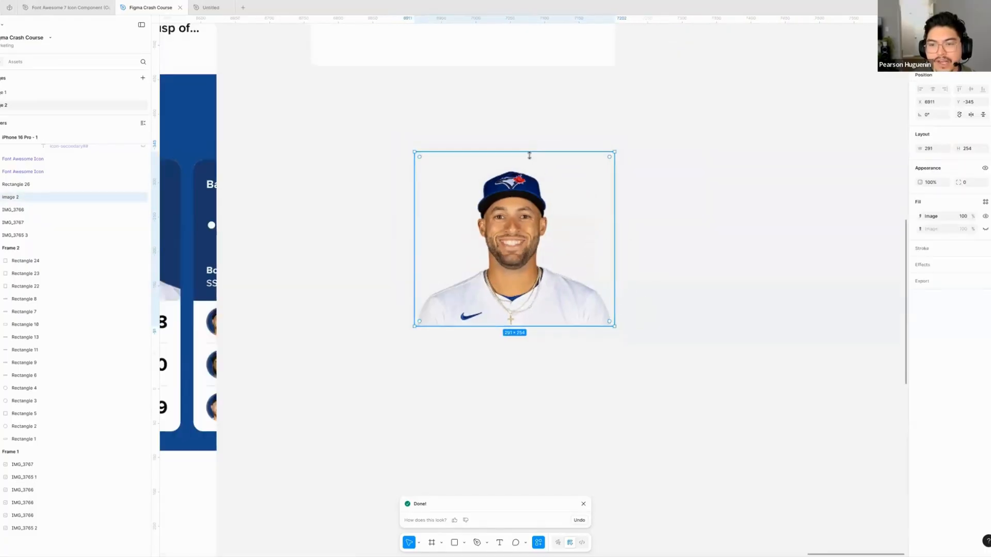
left_click_drag(529, 152, 527, 170)
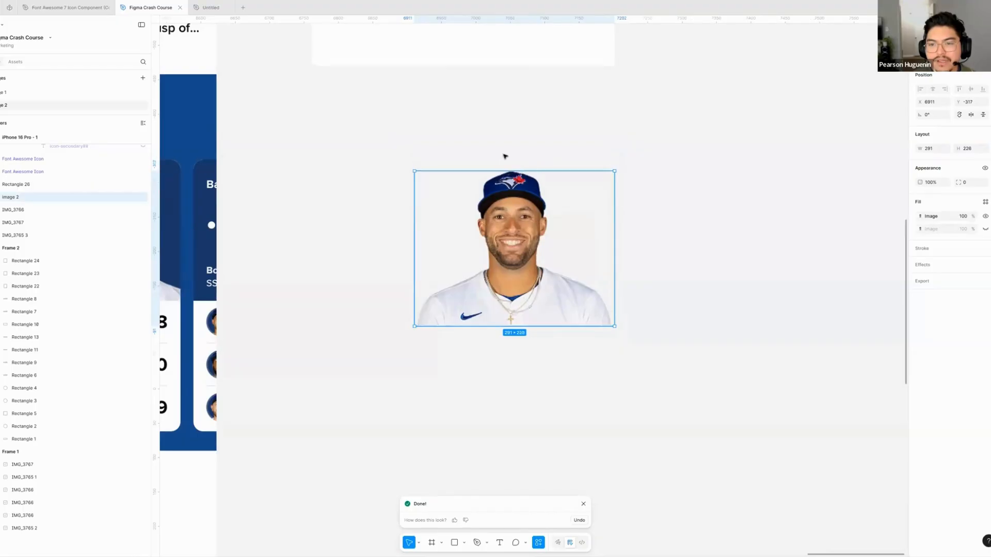
left_click(504, 155)
- Inspect the cropped player photo and move it farther away from the Team Leaders mockup, to about X 7096
scroll(503, 155, "up", 5)
scroll(420, 161, "down", 2)
scroll(402, 186, "down", 4)
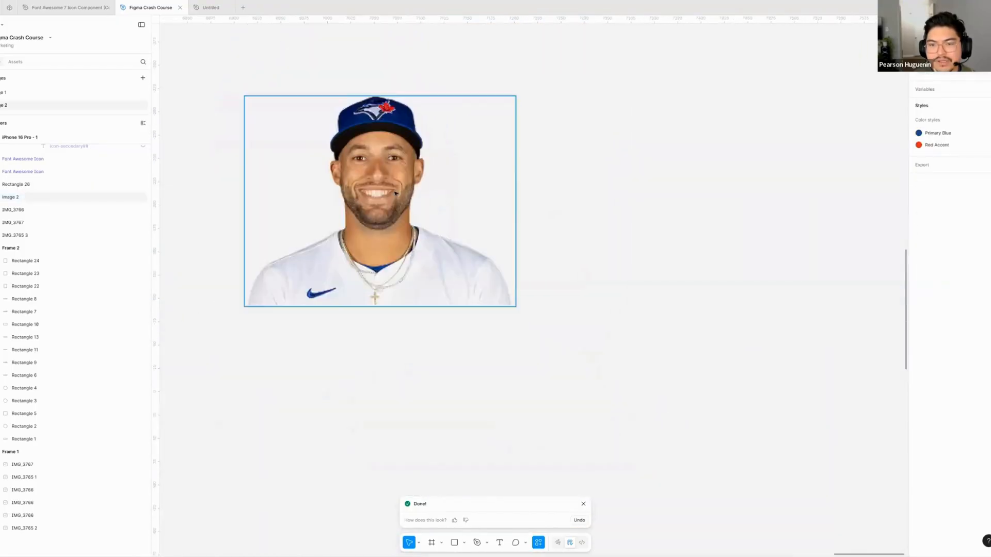
scroll(408, 197, "down", 4)
scroll(548, 230, "left", 4)
left_click_drag(614, 253, 716, 252)
scroll(222, 222, "left", 2)
scroll(218, 213, "right", 3)
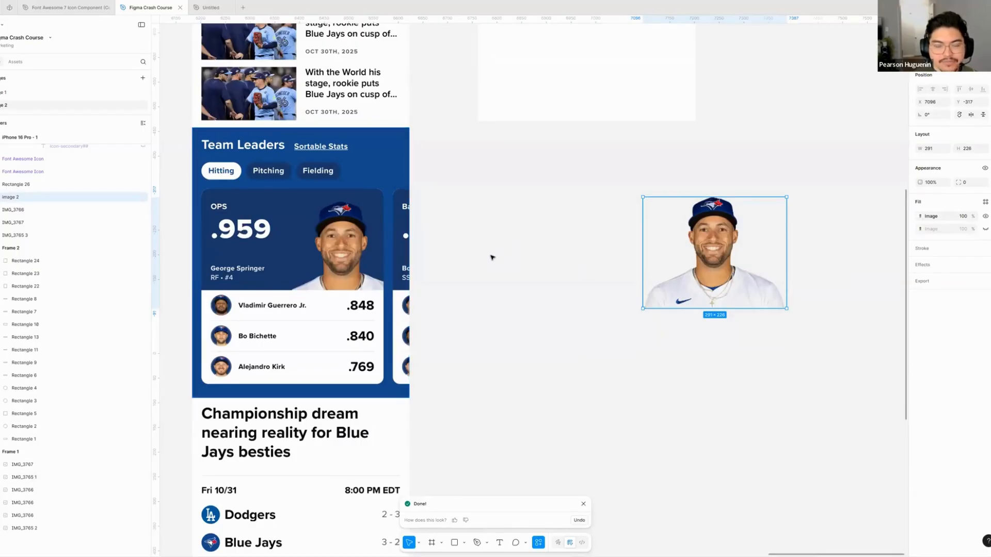
- Add the text "OPS" on the empty canvas between the Team Leaders mockup and the player photo
scroll(505, 237, "right", 2)
key("t")
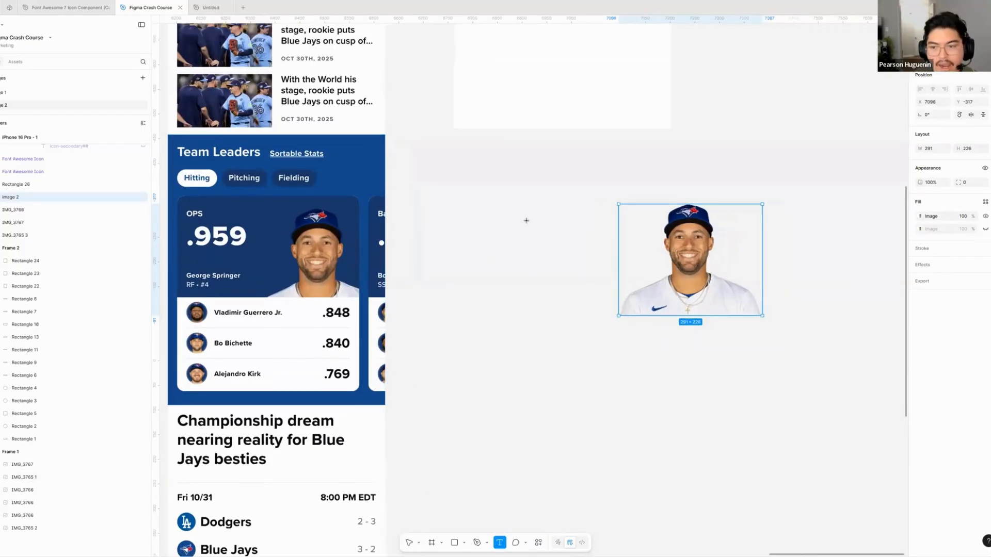
left_click(482, 211)
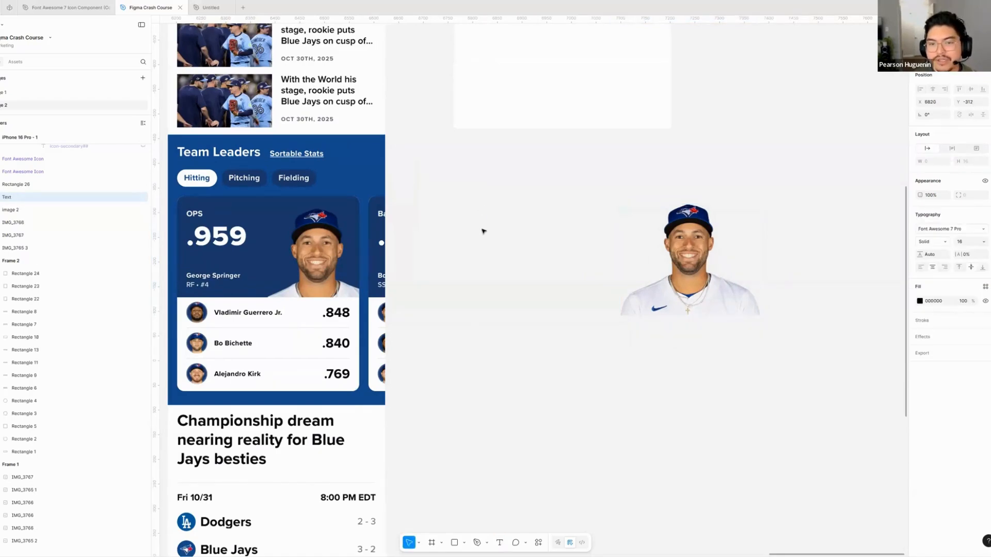
type("OPS")
key("Escape")
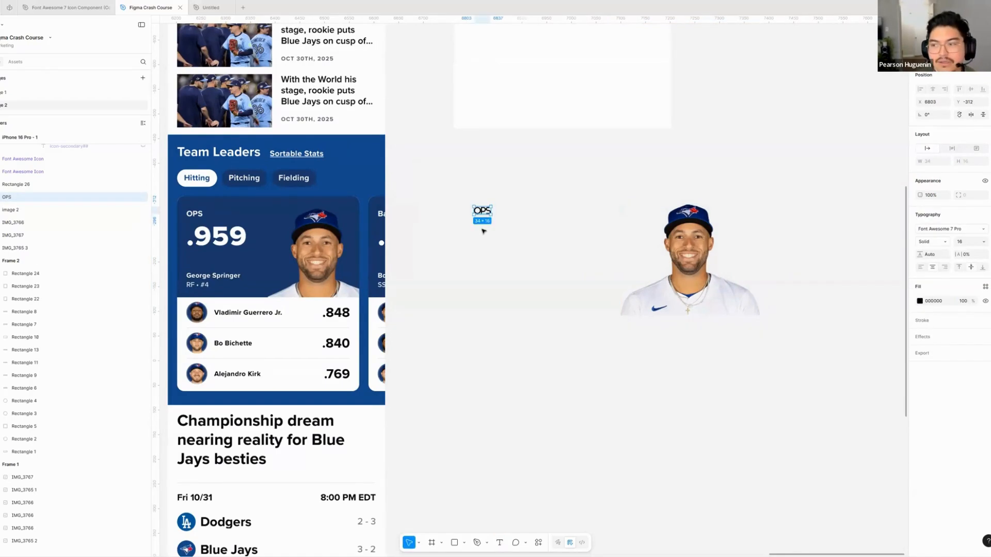
- Change the OPS text's font to Inter
left_click(944, 229)
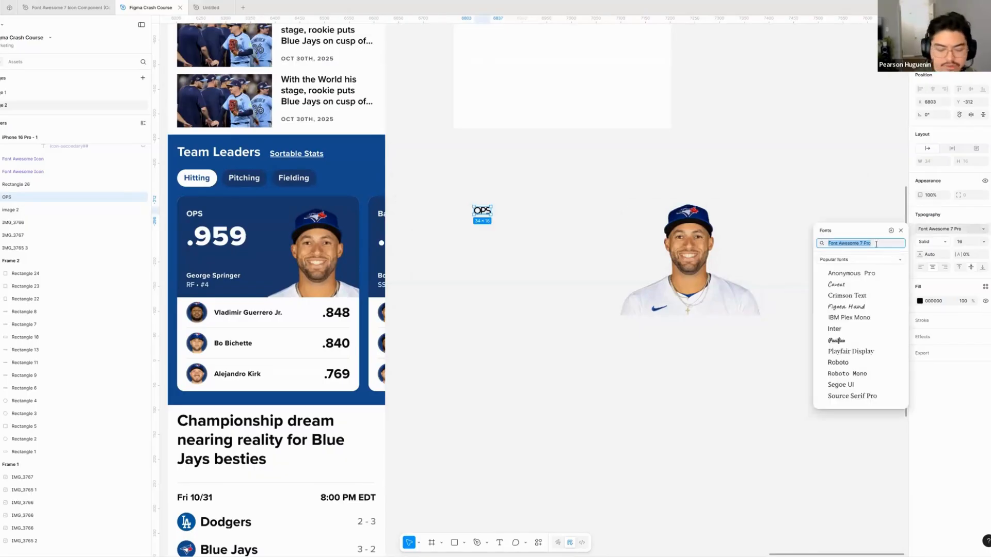
type("Inter")
key("Return")
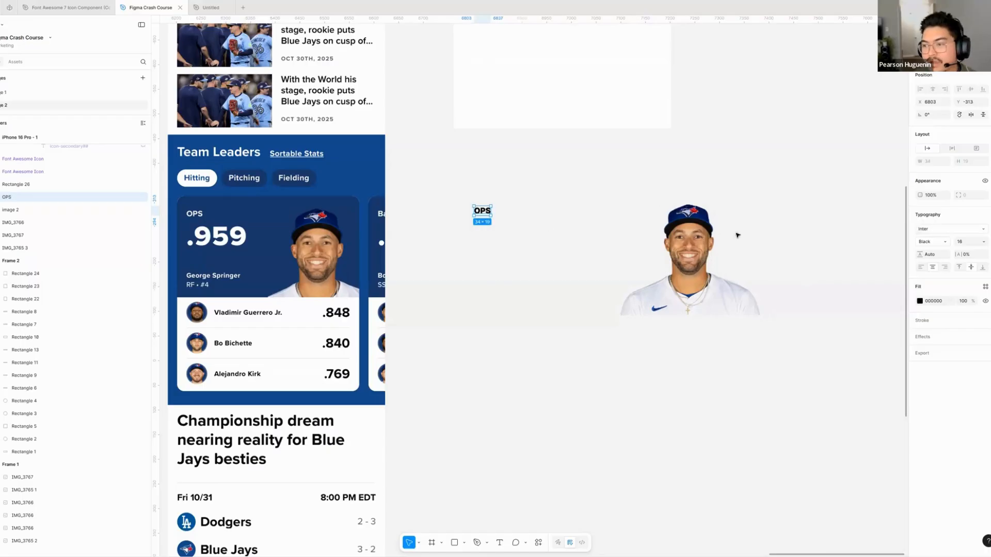
- Shift the OPS text slightly toward the player photo, to about X 6822, and set its weight to Bold
left_click_drag(484, 212, 493, 214)
left_click(537, 218)
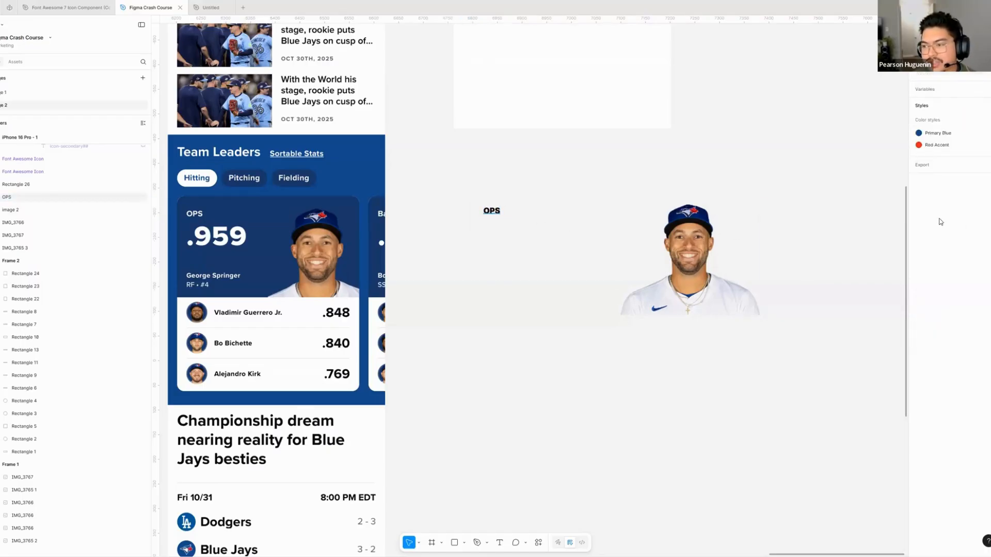
left_click(493, 212)
left_click(520, 217)
left_click(490, 211)
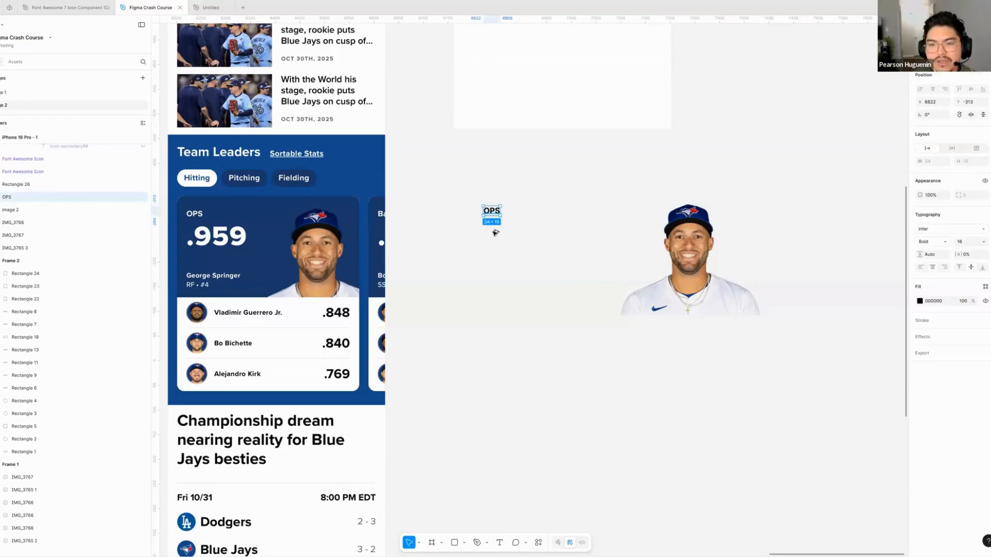
left_click_drag(496, 232, 496, 232)
left_click(520, 231)
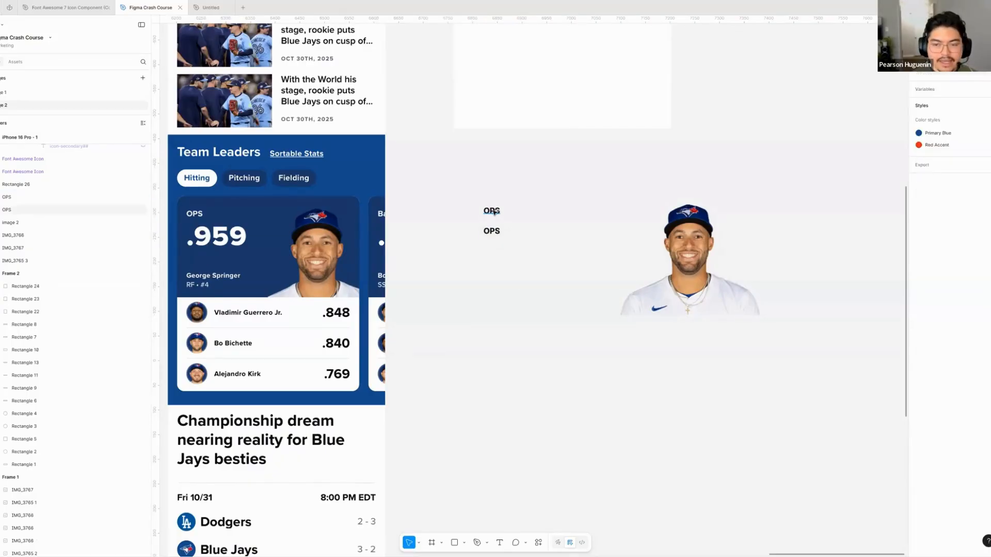
left_click_drag(494, 212, 556, 178)
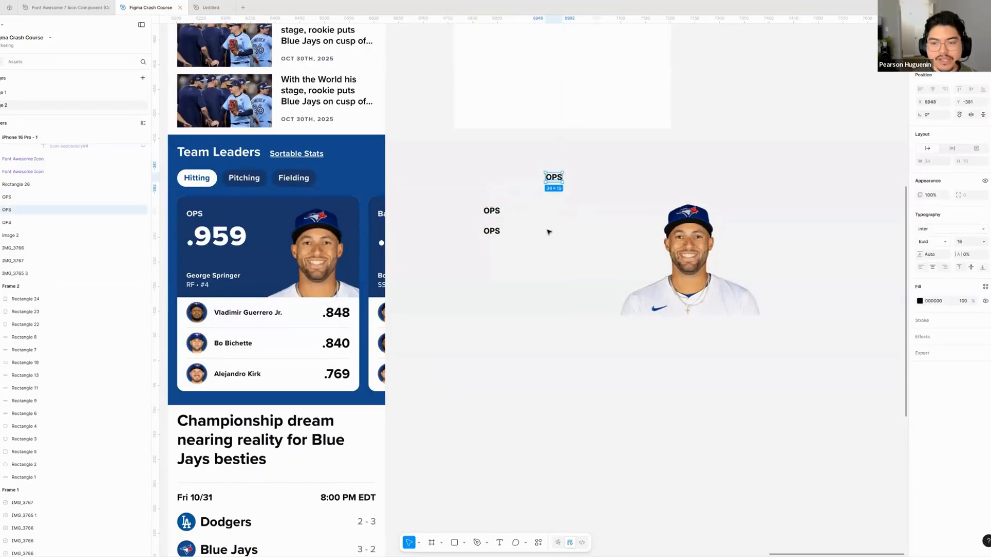
key("Delete")
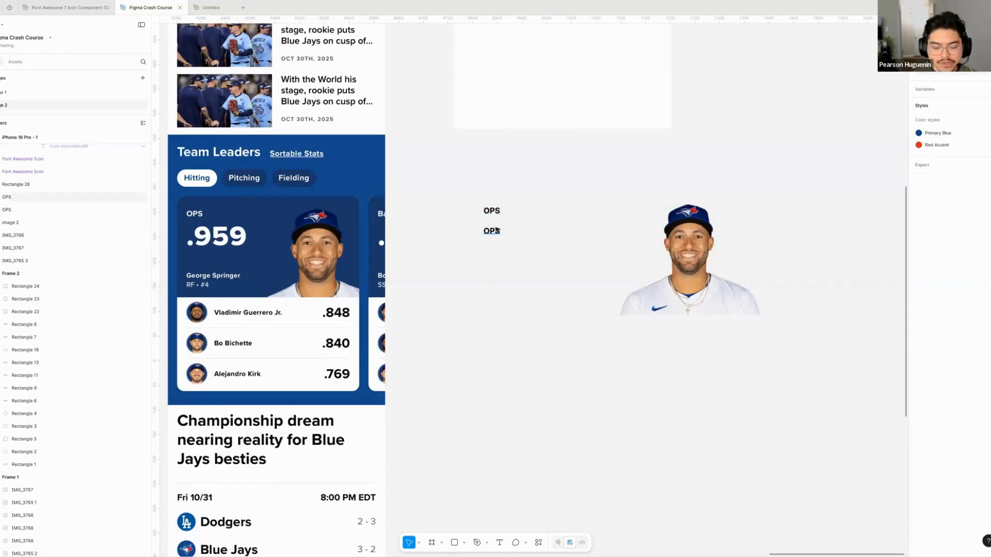
- Duplicate the OPS text directly below the original, at about Y -284, and change the copy to ".959"
left_click(491, 213)
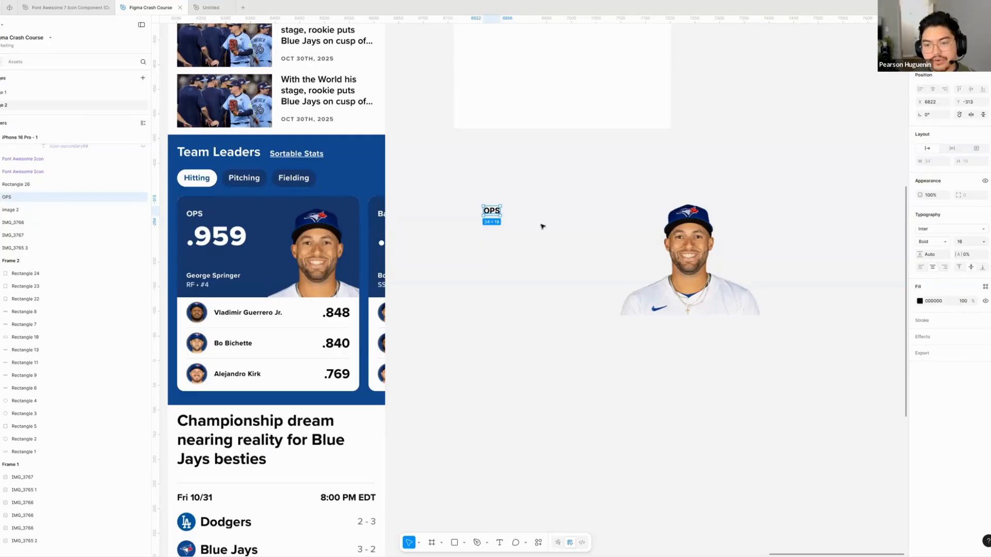
mouse_move(488, 213)
left_mouse_down()
mouse_move(517, 243)
mouse_move(537, 219)
mouse_move(488, 227)
left_mouse_up()
double_click(488, 226)
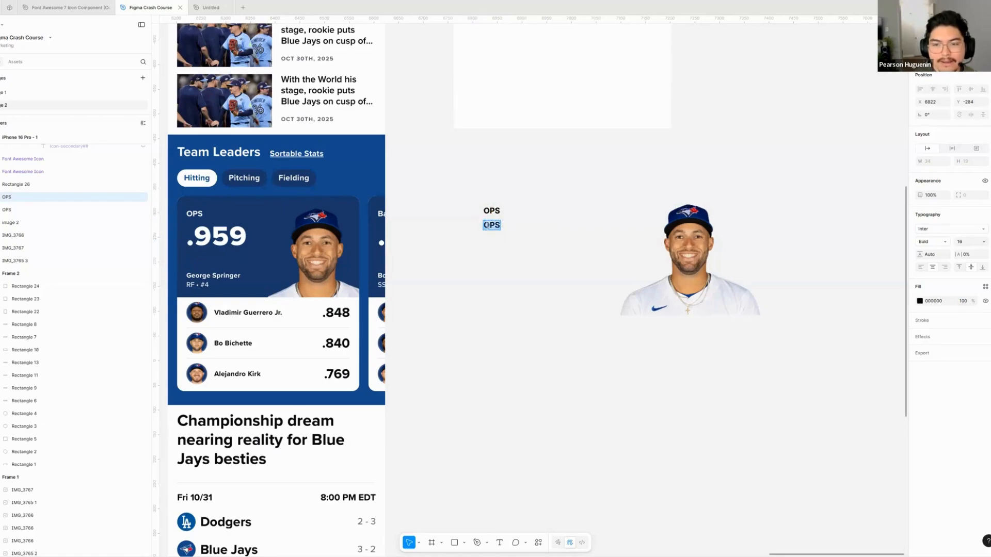
type(".959")
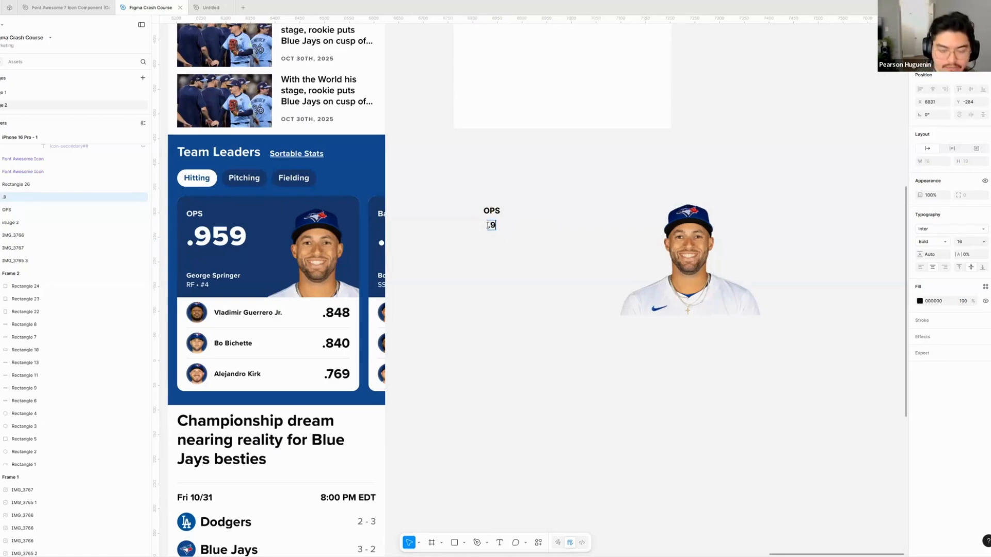
key("Escape")
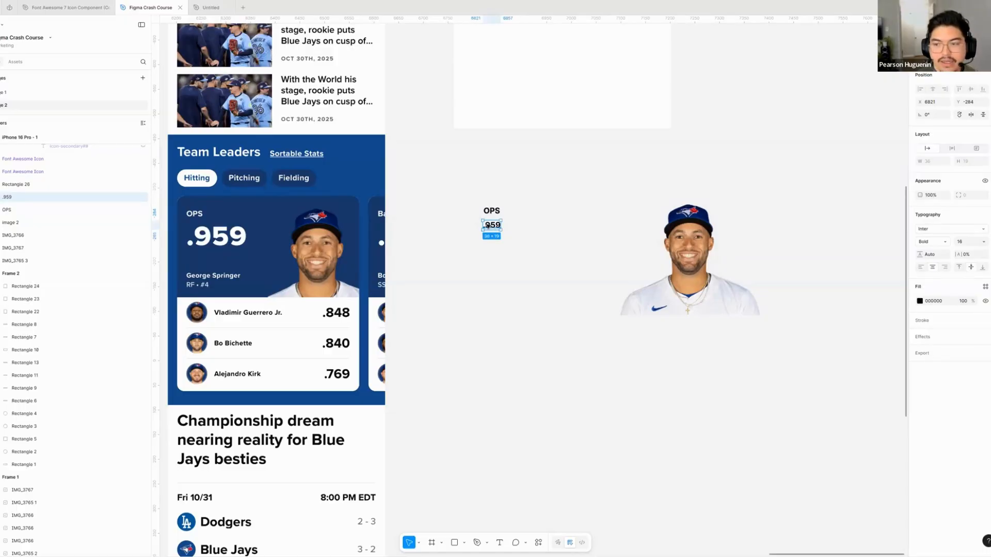
- Set the .959 text to font size 48 and Black weight
left_click(983, 242)
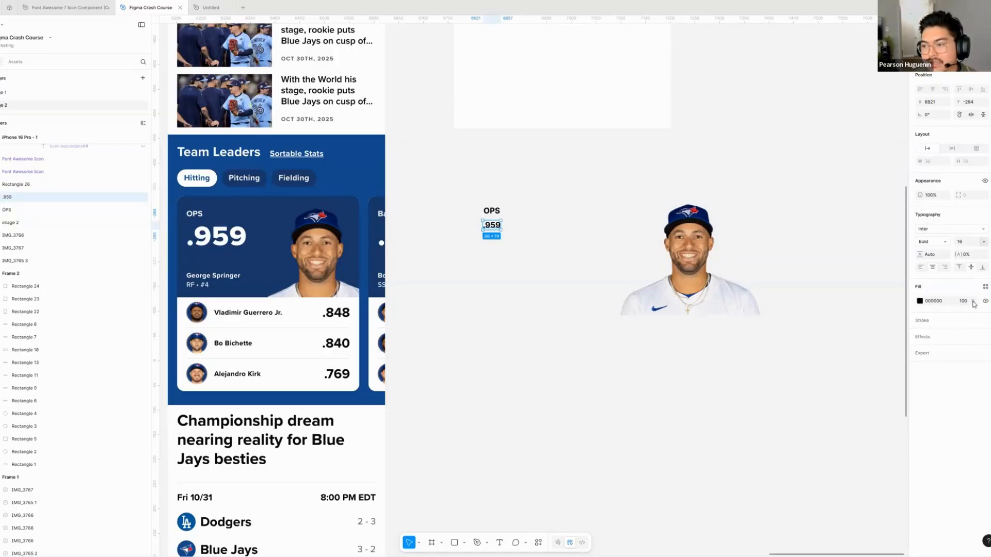
left_click(934, 242)
key("Return")
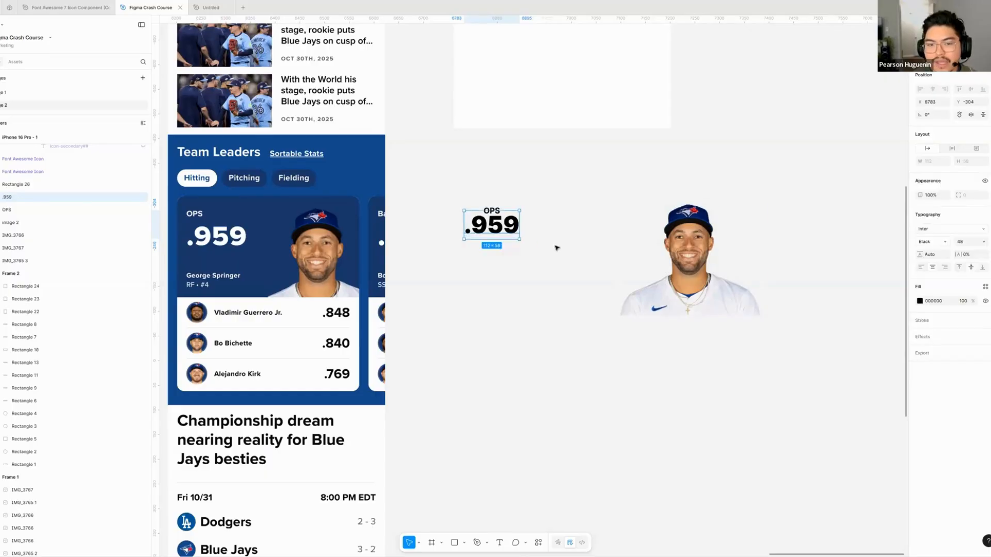
- Line up .959 beneath OPS by their left edges, and place a copy of it lower down reading "George Springer"
left_click_drag(499, 231, 511, 294)
left_click(494, 261)
double_click(511, 292)
type("geo")
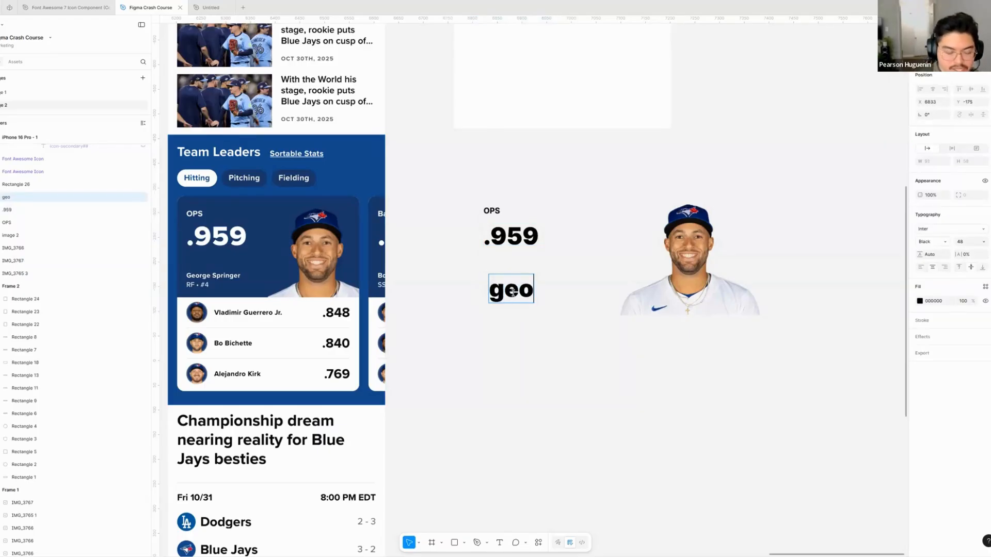
key("BackSpace")
key("BackSpace")
key("BackSpace")
type("George S")
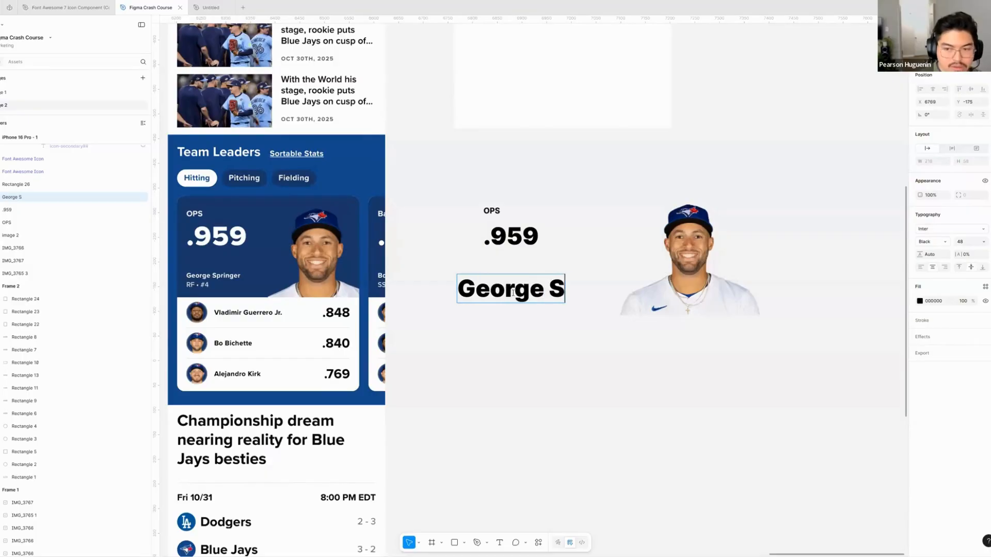
type("pringe")
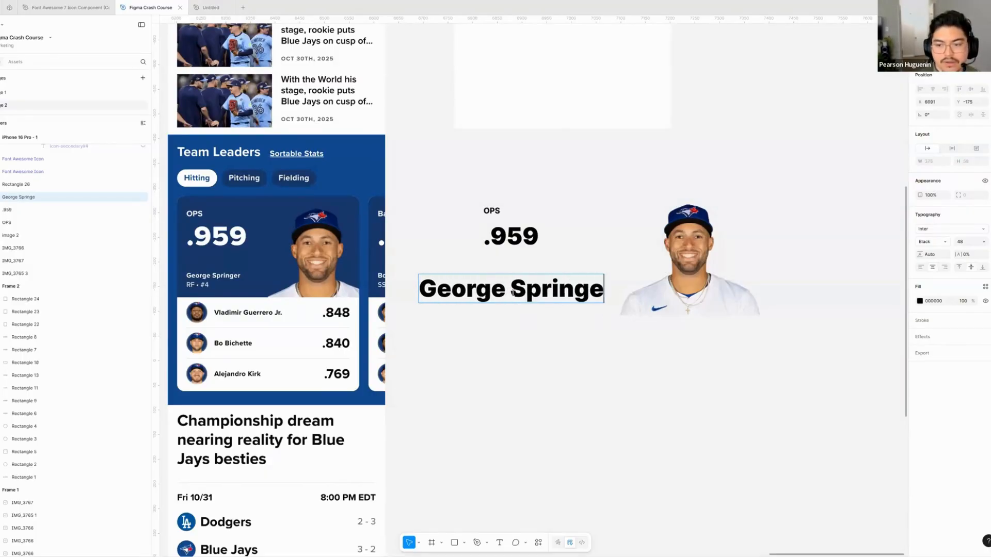
type("r")
key("Escape")
- Duplicate the George Springer text just below itself and change the copy to "RF - #4"
left_click_drag(481, 294, 462, 325, "alt")
double_click(463, 325)
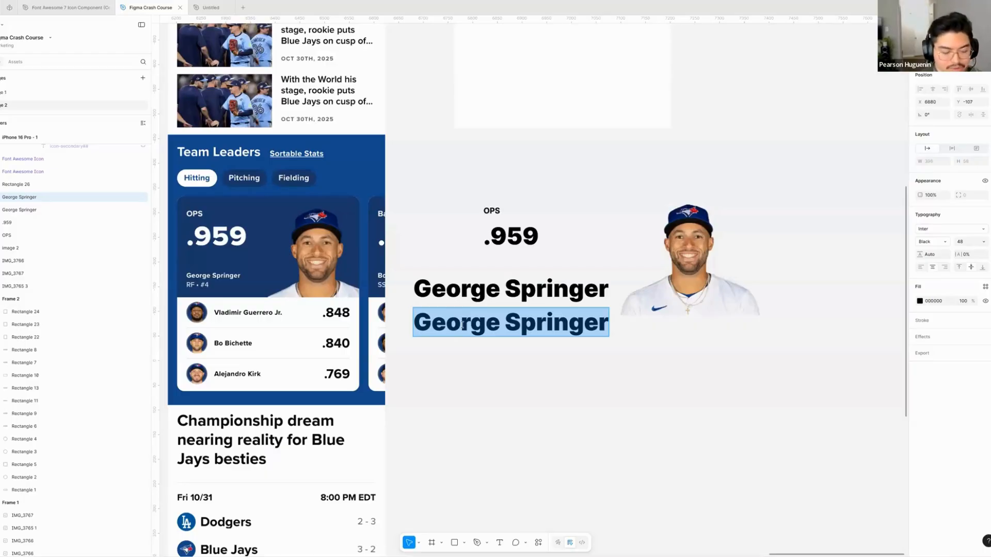
type("Rf")
key("BackSpace")
type("F")
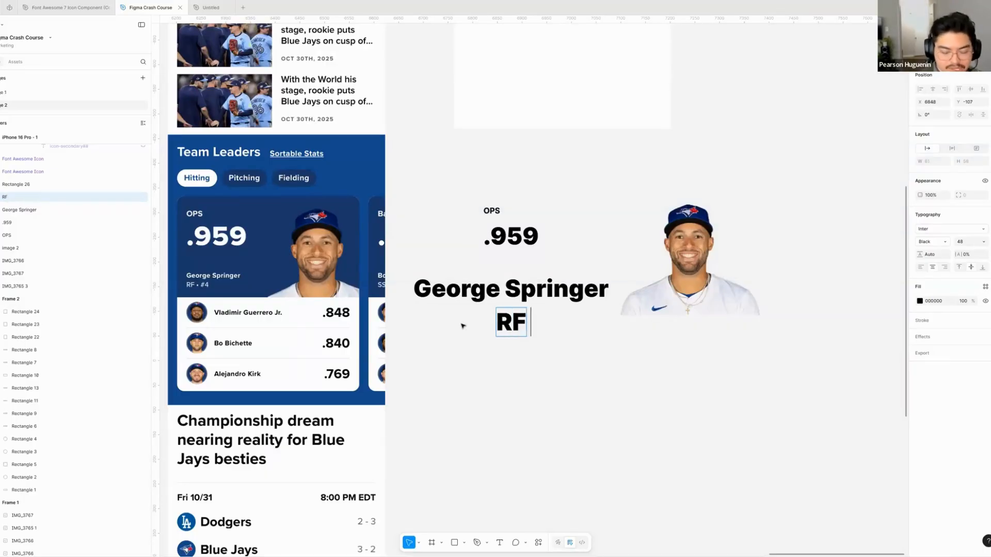
type(" - ")
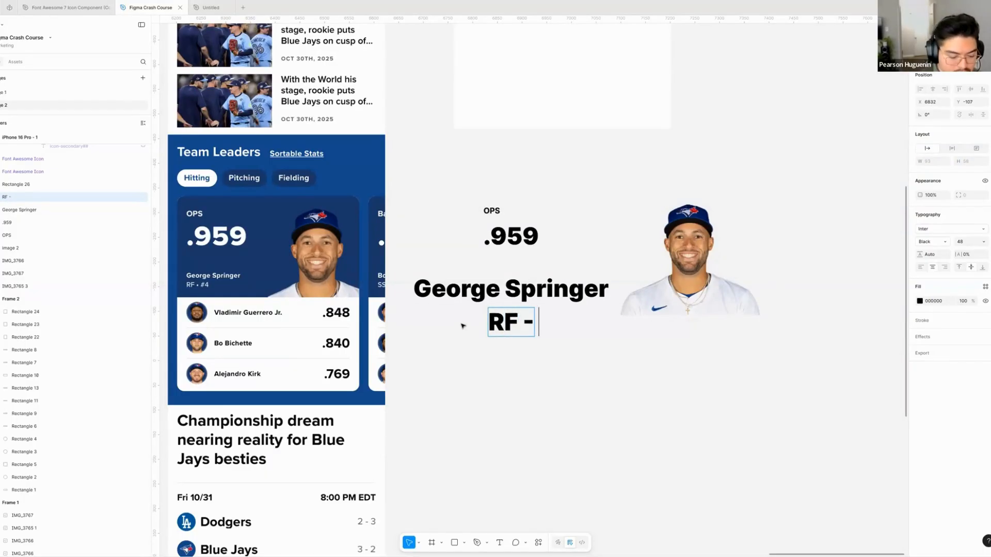
type("#4")
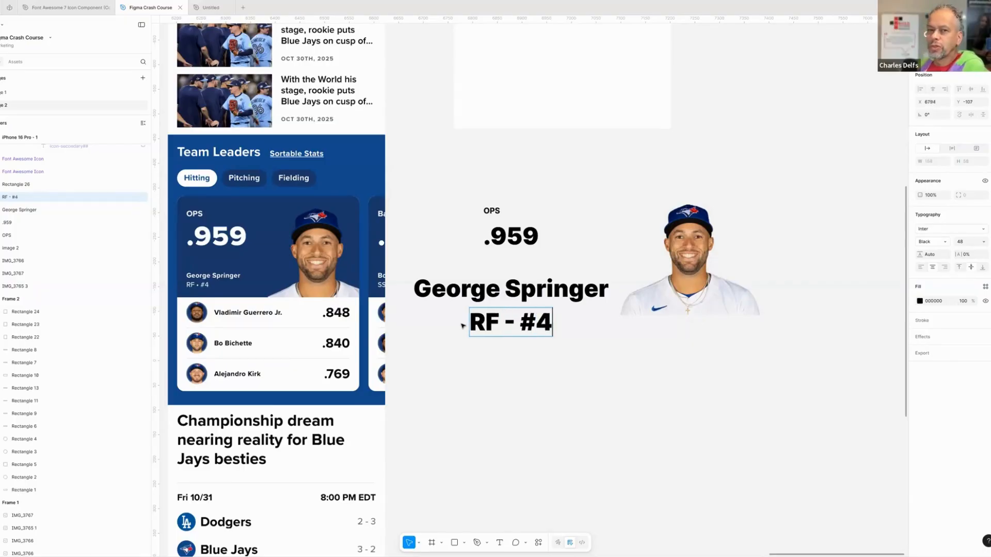
key("Escape")
- Align the George Springer text's left edge with RF - #4 at X 6794, and move the player photo clear of the text
left_click_drag(489, 297, 544, 299)
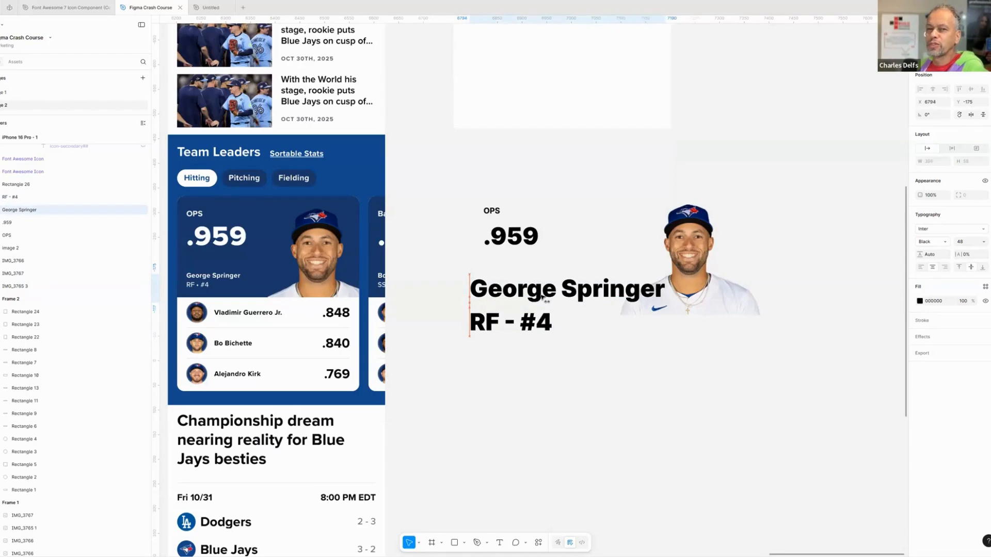
left_click(594, 236)
scroll(593, 235, "right", 1)
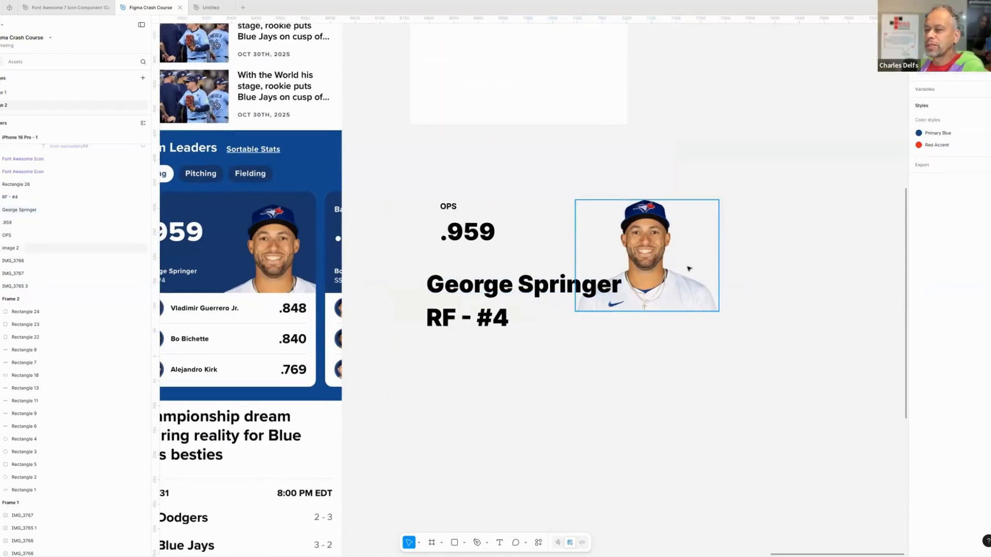
left_click_drag(689, 269, 745, 286)
left_click(524, 226)
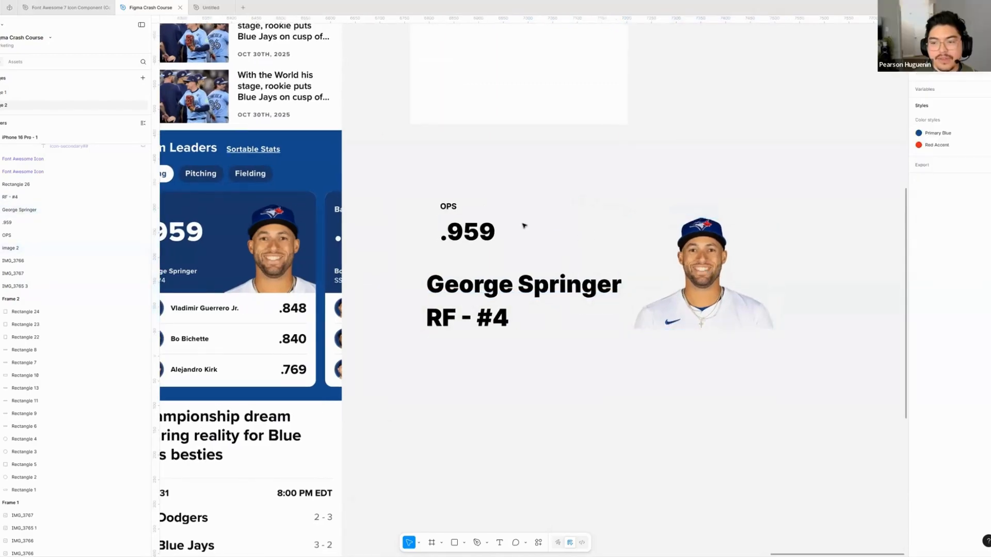
- Set the George Springer text's font size to 14
scroll(522, 223, "right", 1)
scroll(537, 223, "down", 3)
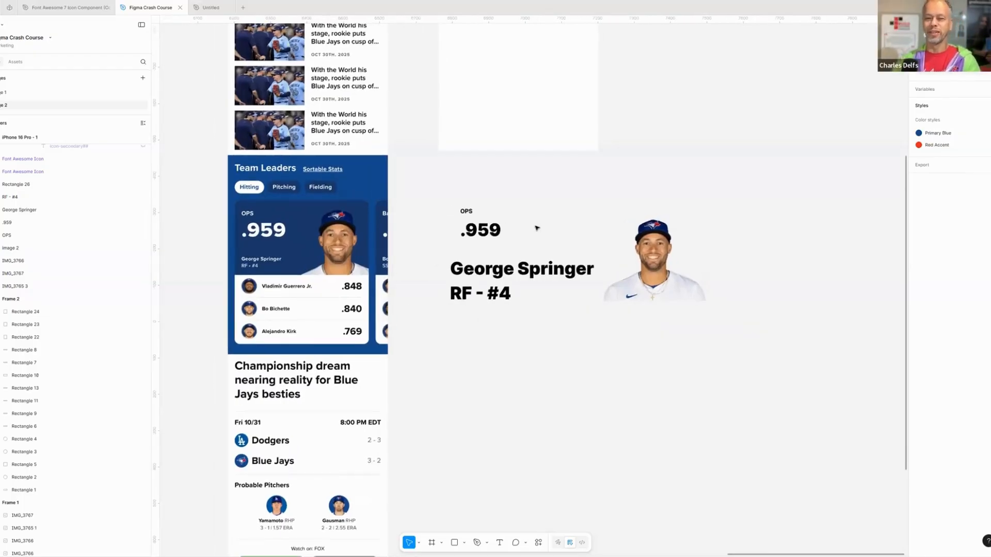
scroll(566, 241, "up", 2)
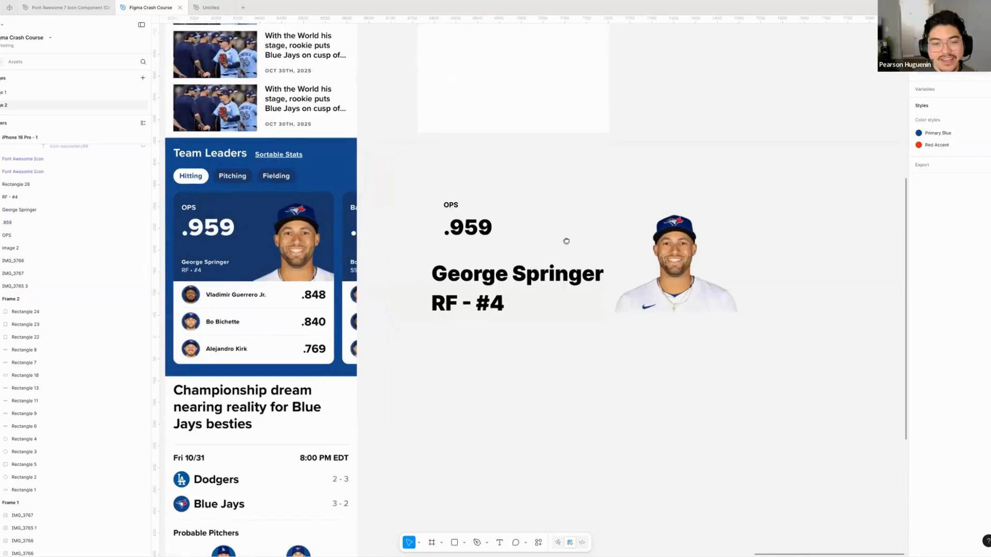
scroll(566, 241, "left", 1)
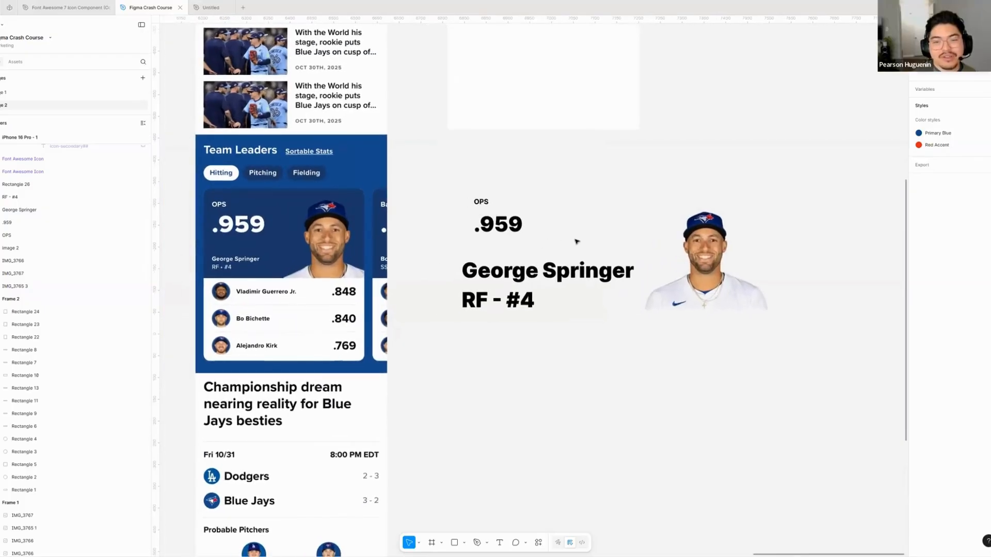
left_click(504, 277)
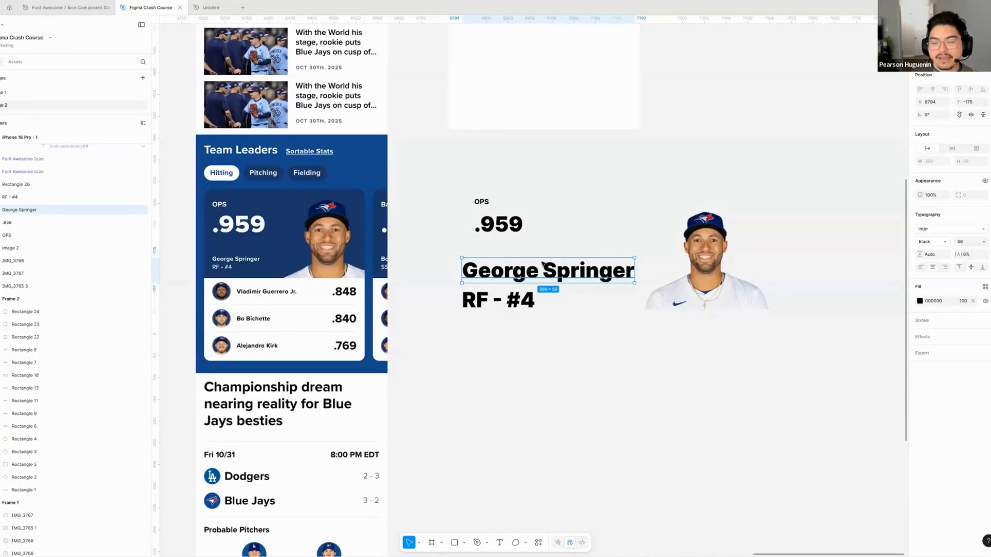
left_click(984, 241)
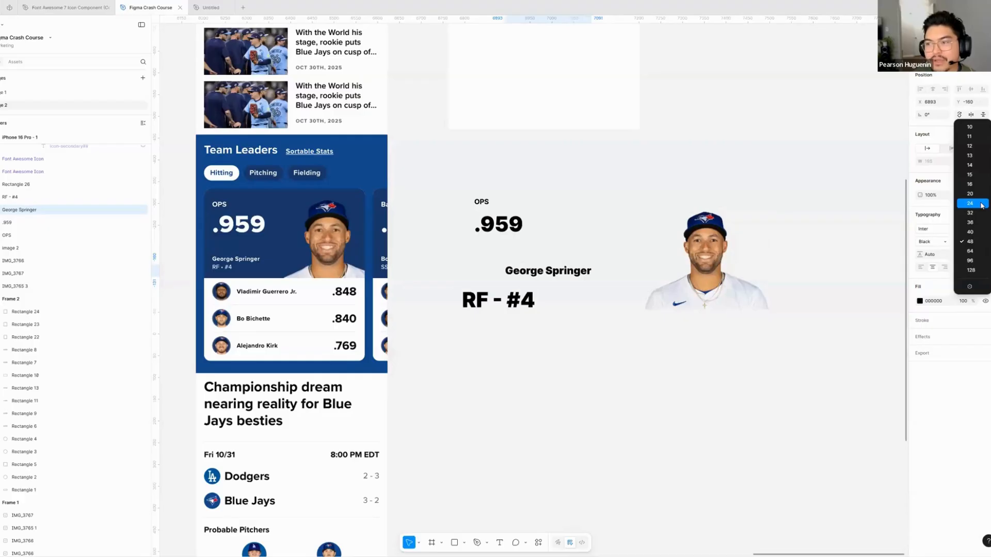
left_click(976, 165)
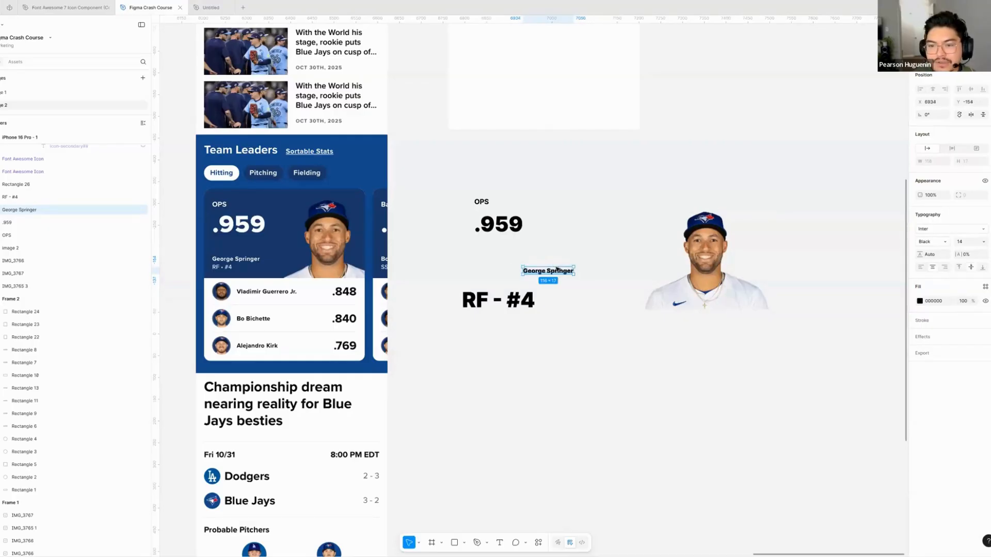
- Set the George Springer text's weight to Medium and align its left edge with OPS and .959, at about X 6822
left_click(937, 242)
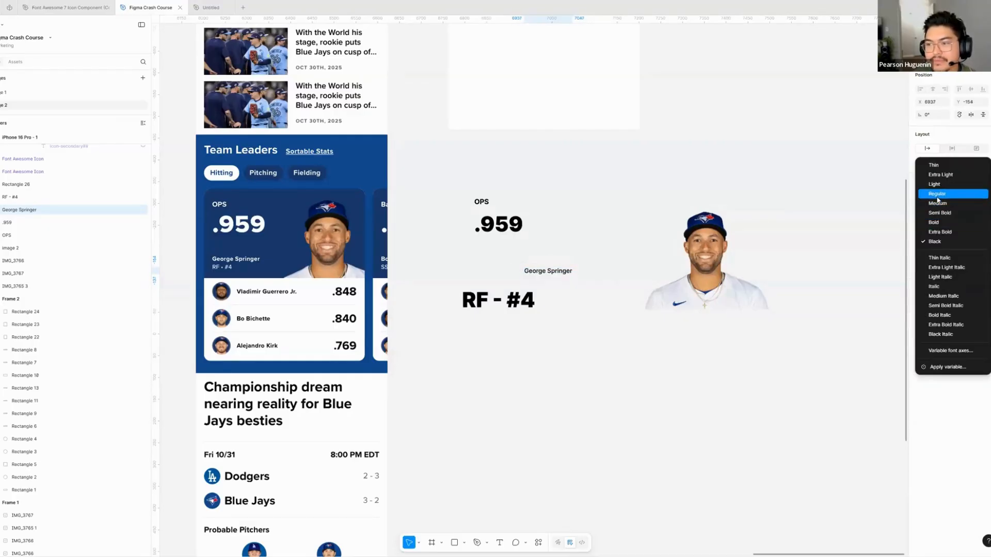
left_click(937, 194)
left_click_drag(565, 273, 515, 276)
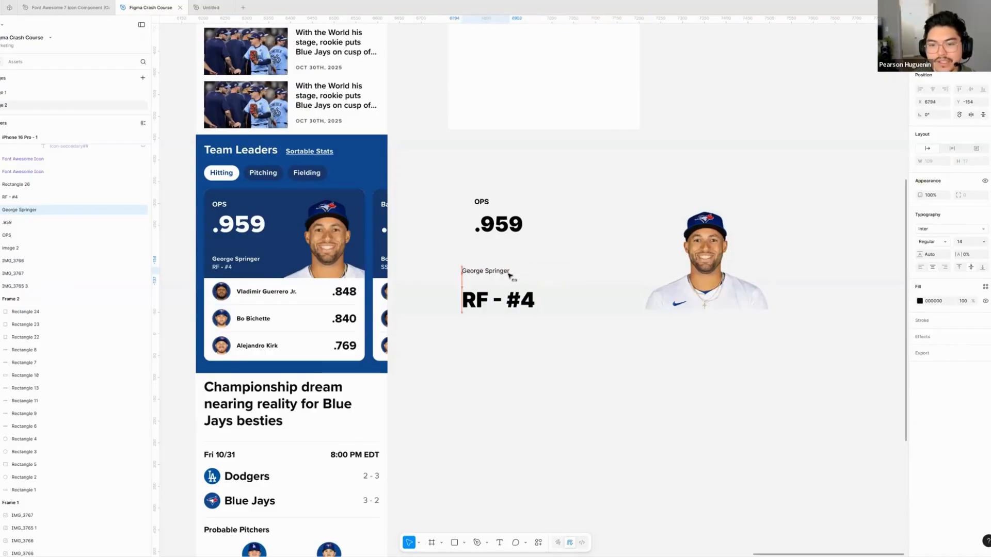
left_click(938, 243)
left_click(940, 256)
scroll(403, 270, "up", 3)
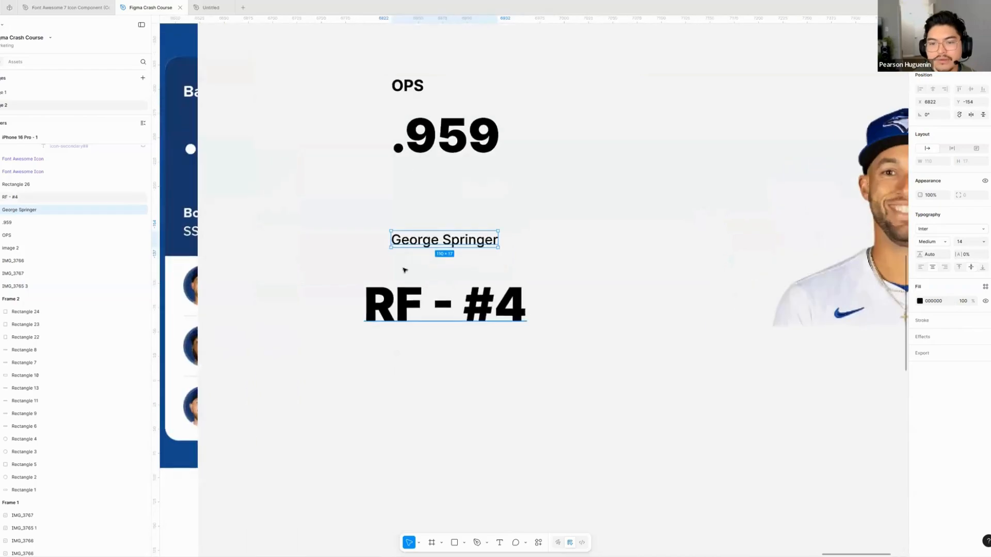
- Copy the wording of the large RF - #4 text and delete that text object
scroll(504, 284, "down", 1)
scroll(504, 284, "left", 3)
left_click(605, 307)
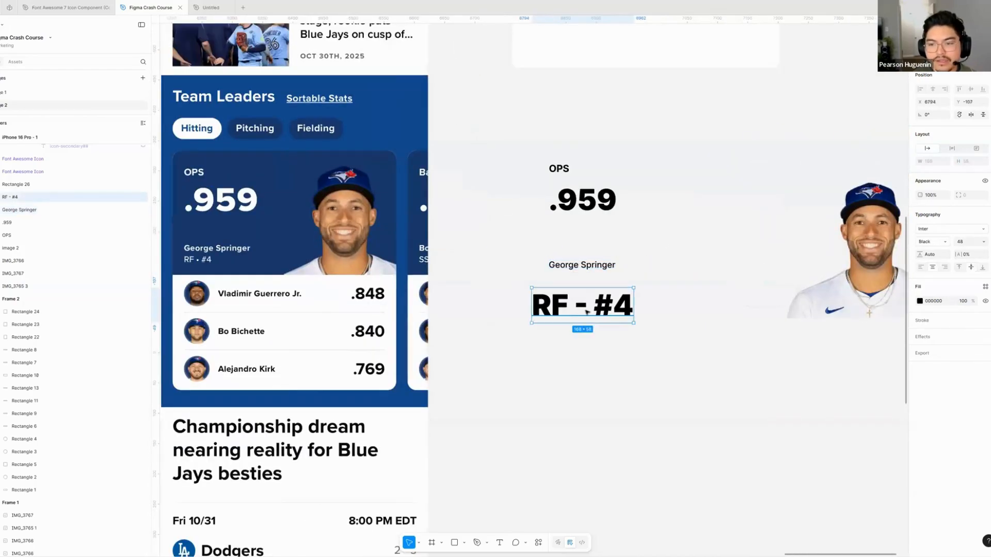
double_click(586, 312)
key("ctrl+c")
key("Escape")
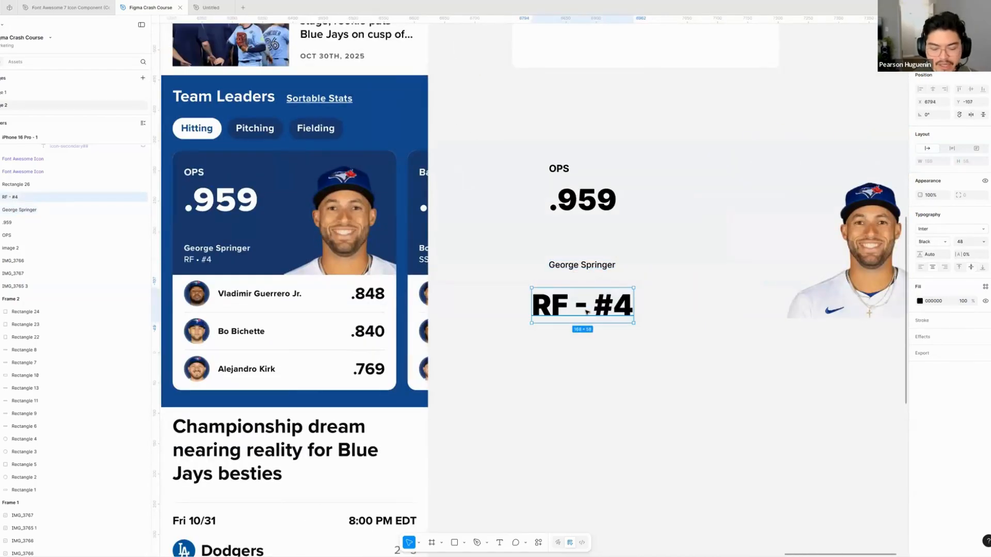
key("Delete")
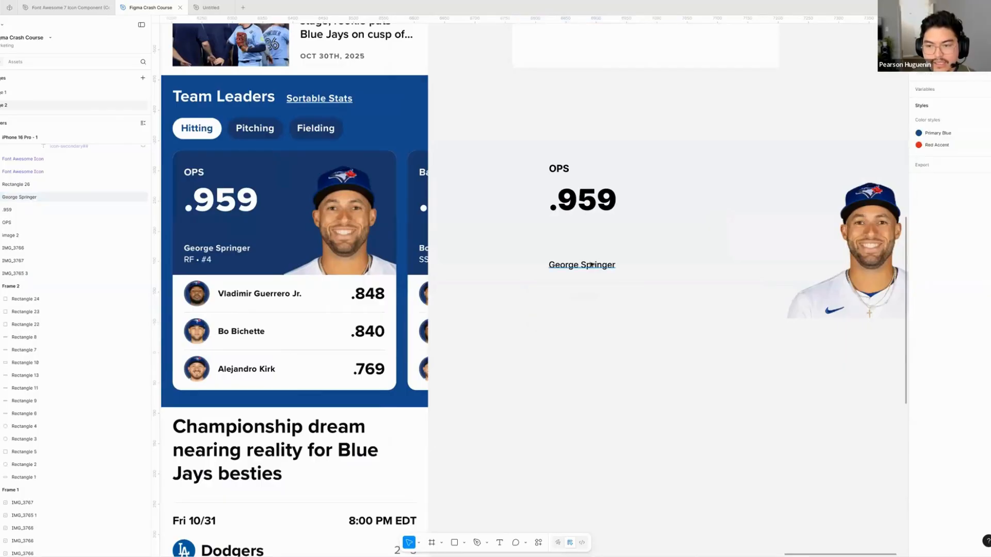
- Duplicate the George Springer text below itself and replace the copy's wording with "RF - #4", keeping the 14-point Medium style
left_click_drag(574, 264, 574, 286, "alt")
double_click(575, 286)
key("ctrl+v")
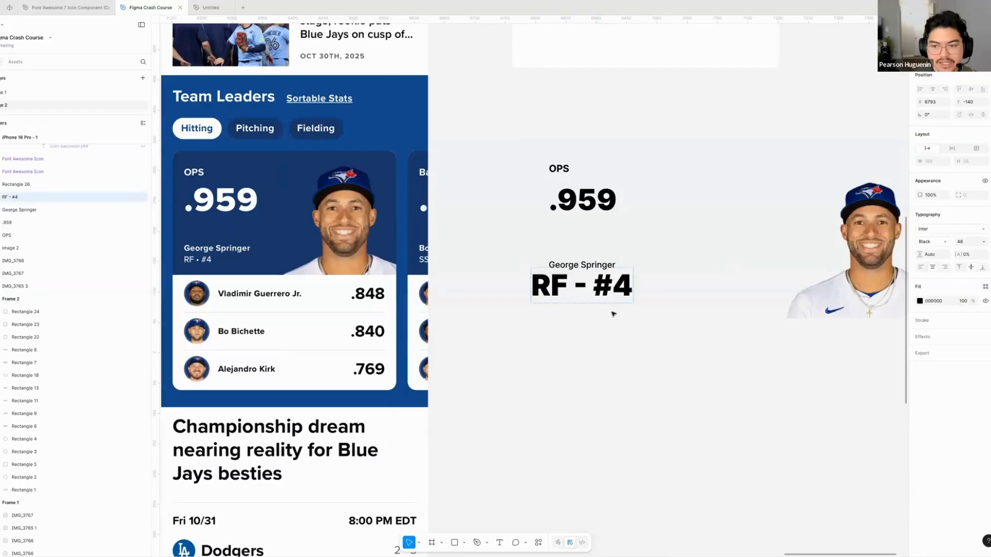
key("ctrl+z")
key("ctrl+shift+v")
key("Escape")
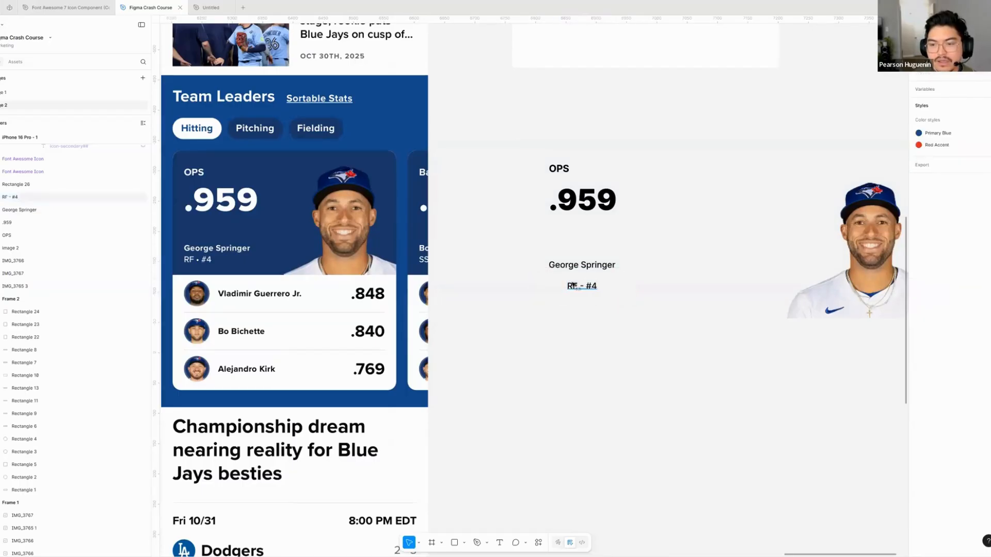
- Align the RF - #4 text's left edge with George Springer and nudge it slightly closer to the name
key("shift+Left")
key("shift+Left")
key("shift+Left")
left_click(595, 314)
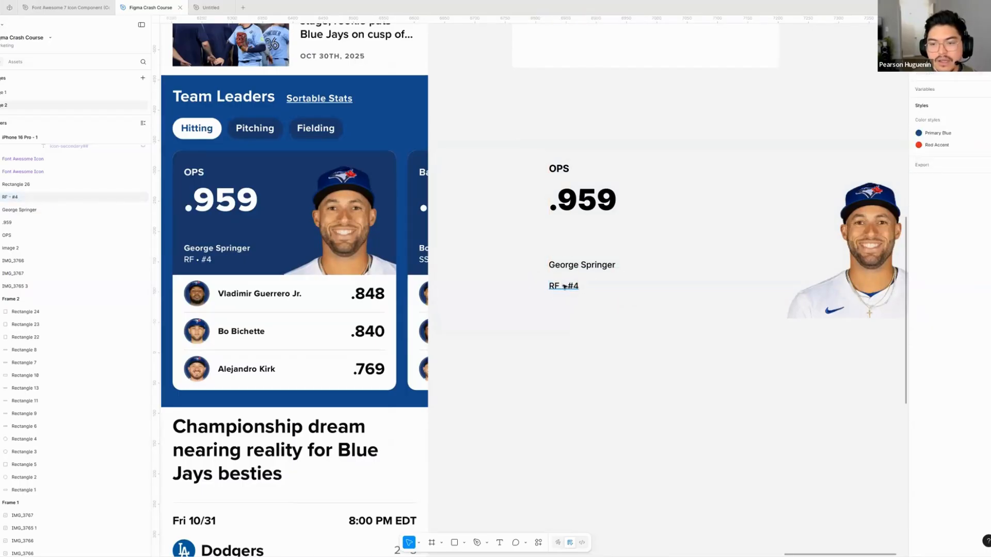
left_click(567, 287)
key("Up")
key("Up")
key("Up")
key("Up")
key("Up")
- Make the George Springer text one weight heavier and nudge it down closer to the RF - #4 text
left_click(597, 263)
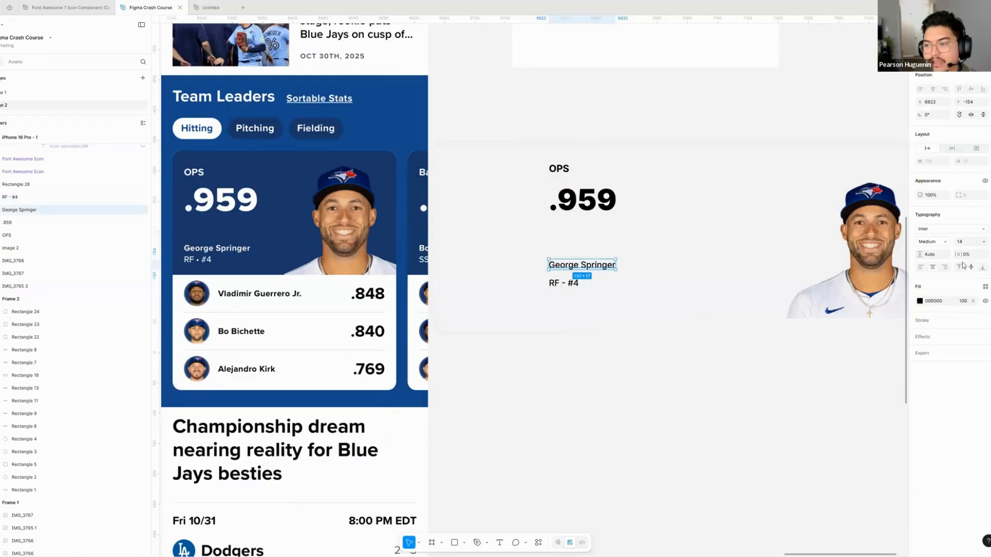
key("super+alt+period")
left_click(608, 301)
scroll(562, 279, "right", 1)
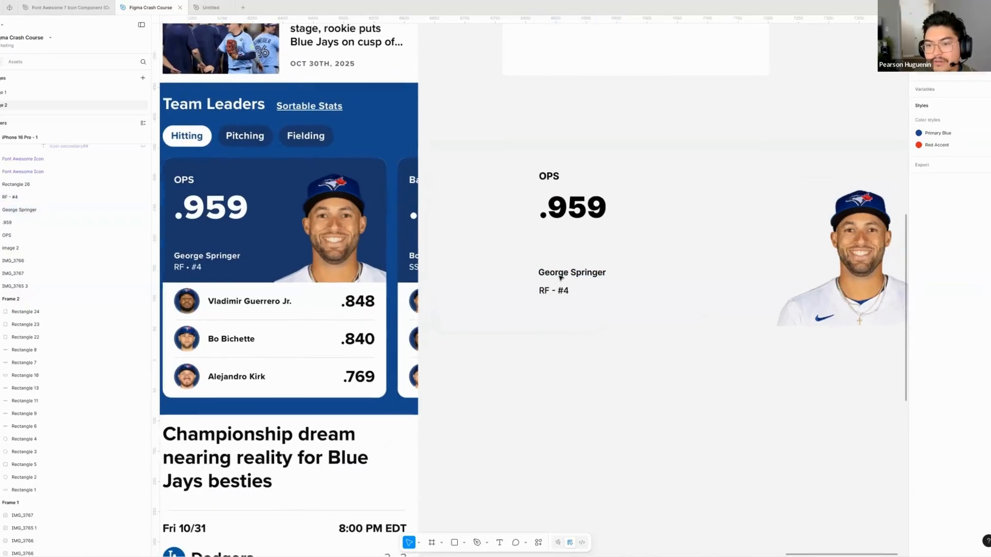
left_click(559, 279)
key("Down")
key("Down")
key("Down")
key("Down")
key("Down")
key("Down")
scroll(576, 320, "left", 3)
scroll(576, 319, "right", 4)
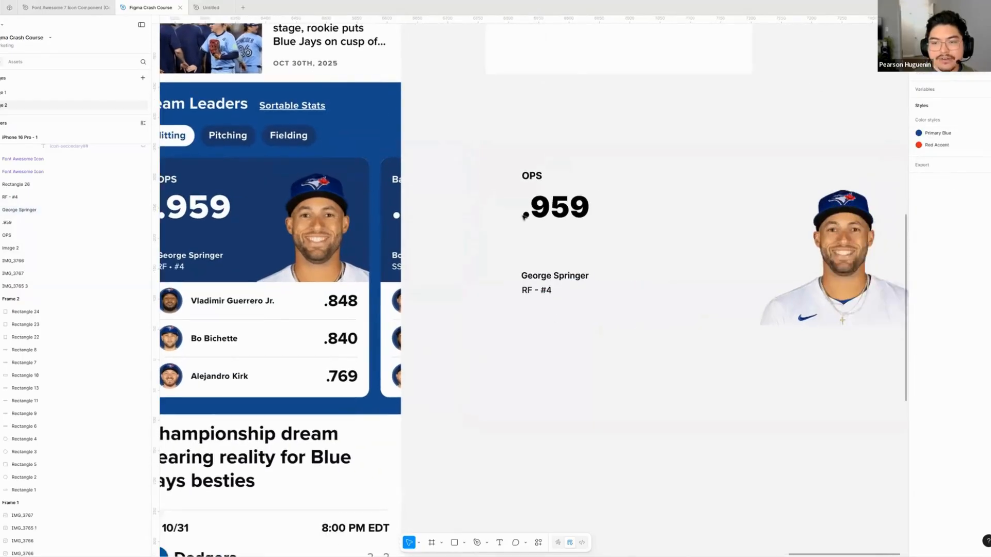
- Select the OPS, .959, George Springer and RF - #4 texts one by one to examine them as separate objects
left_click(62, 235)
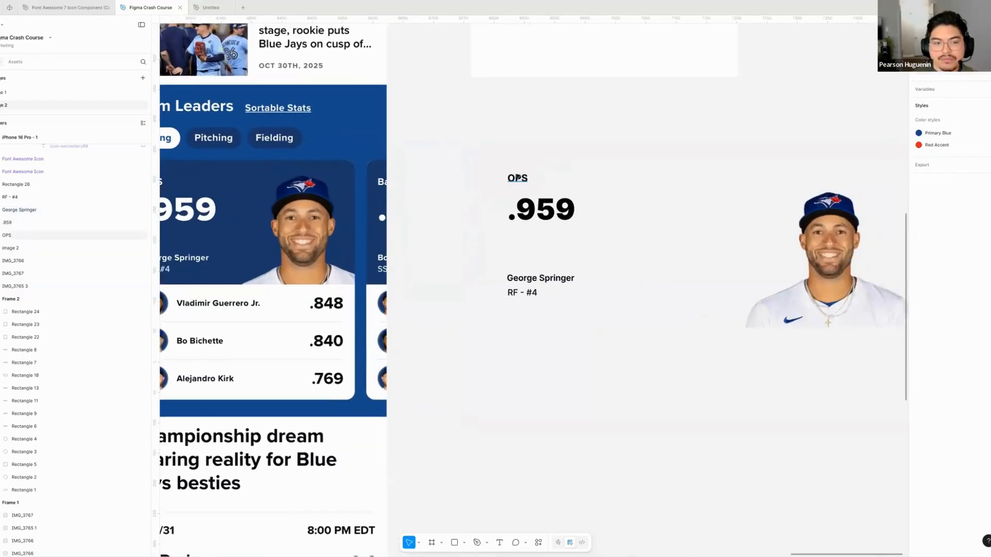
left_click(14, 222)
left_click(15, 235)
left_click(537, 210)
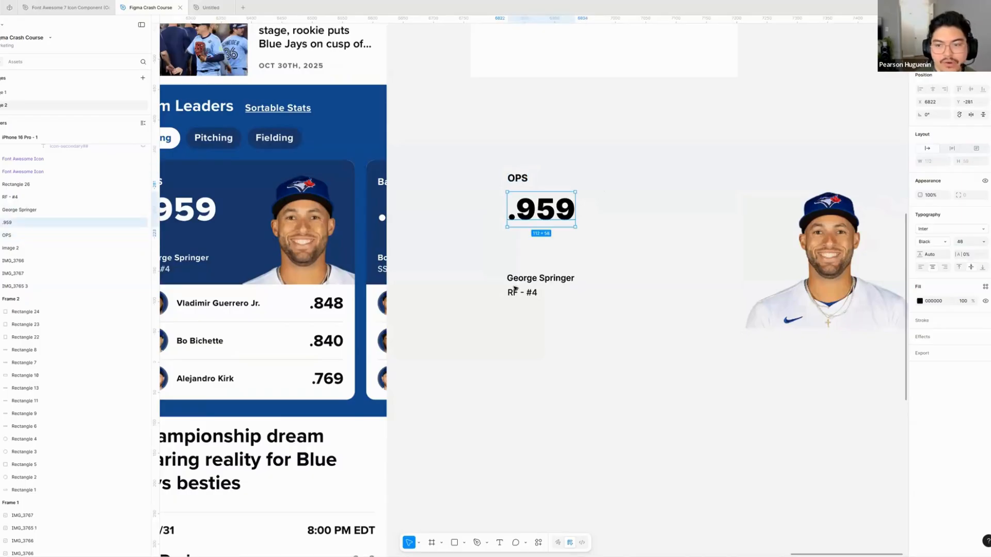
left_click(527, 279)
left_click(525, 293)
left_click(604, 346)
scroll(604, 346, "left", 3)
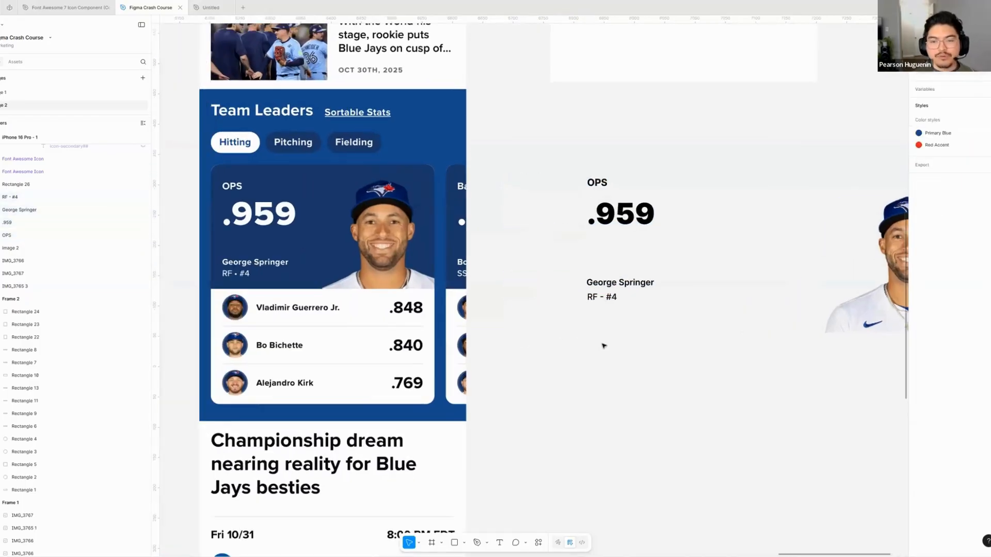
- Select the four card texts together and move them slightly down and toward the player photo
scroll(537, 339, "right", 2)
scroll(481, 264, "down", 2)
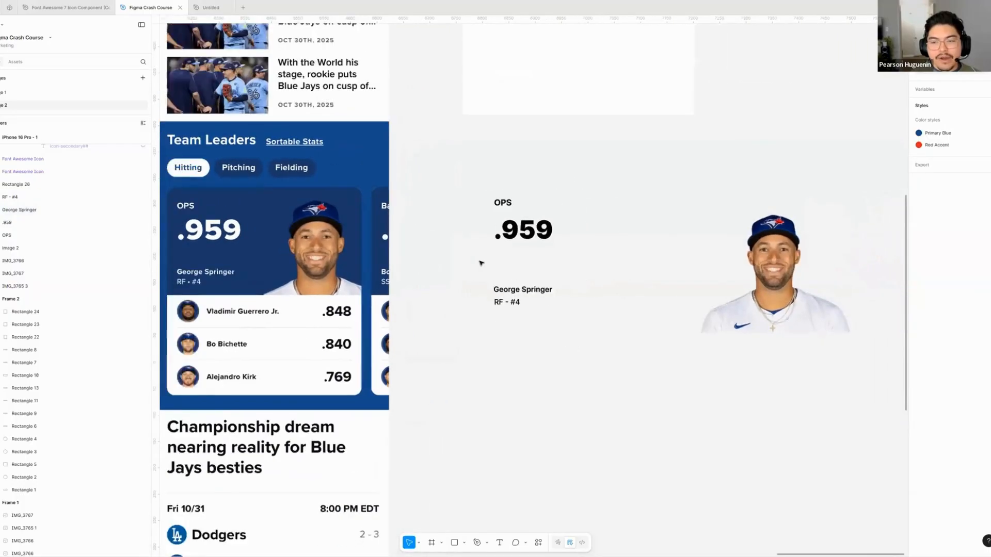
scroll(481, 263, "down", 2)
left_click_drag(551, 327, 477, 208)
left_click_drag(531, 304, 562, 326)
left_click(573, 361)
scroll(567, 360, "right", 1)
scroll(285, 238, "left", 3)
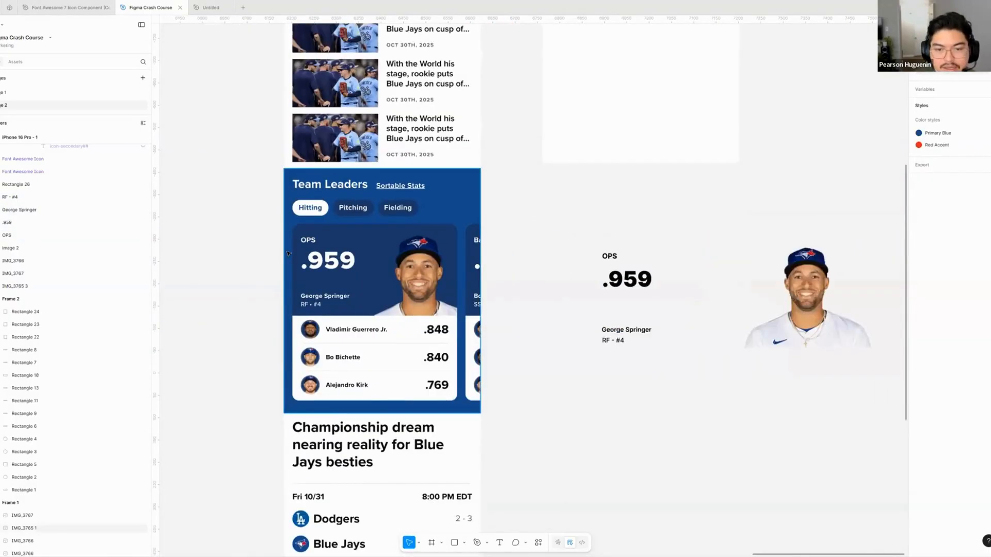
- Draw a rectangle about 99 × 64 px beside the mobile page and swap its fill for a Red/500 stroke
scroll(288, 253, "up", 2)
key("r")
left_click_drag(184, 211, 236, 246)
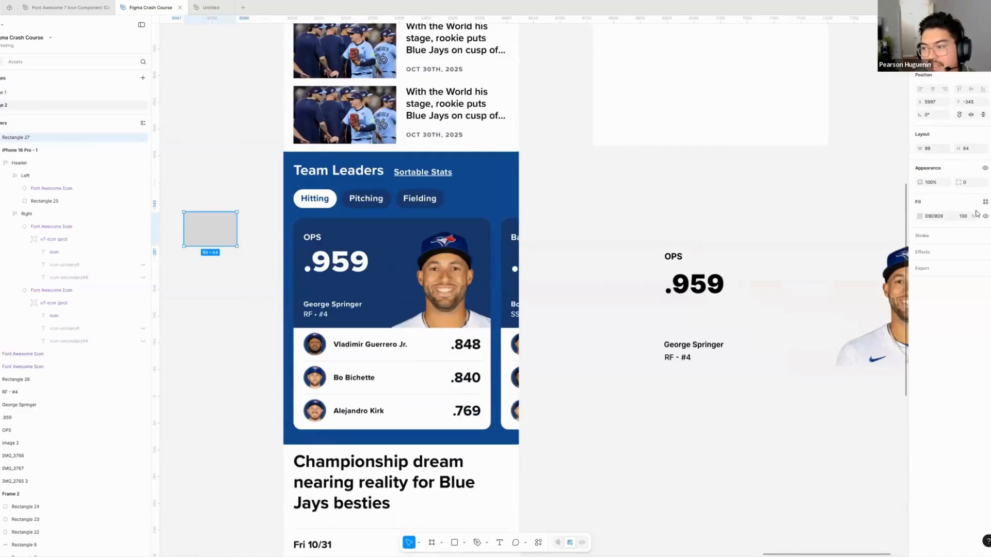
key("shift+x")
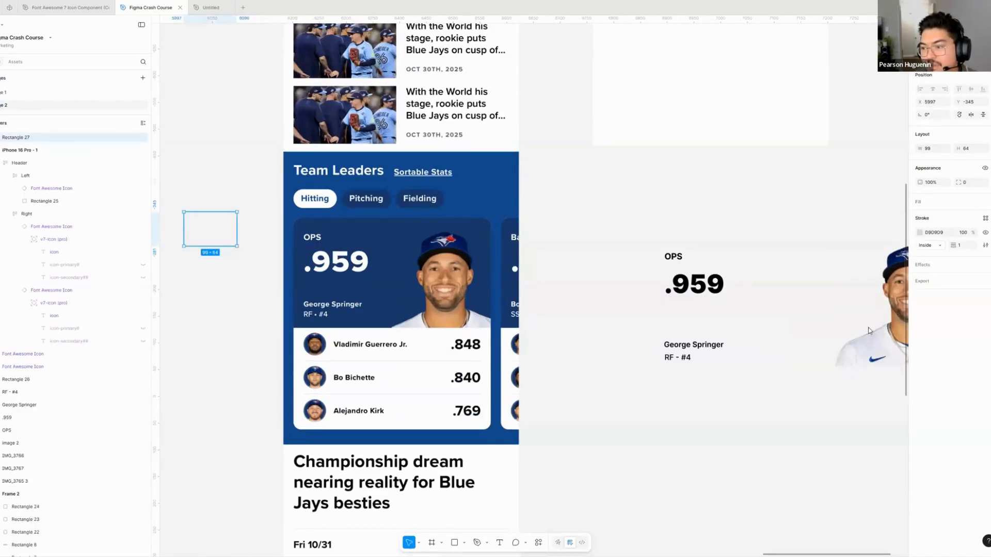
left_click(986, 218)
left_click(897, 343)
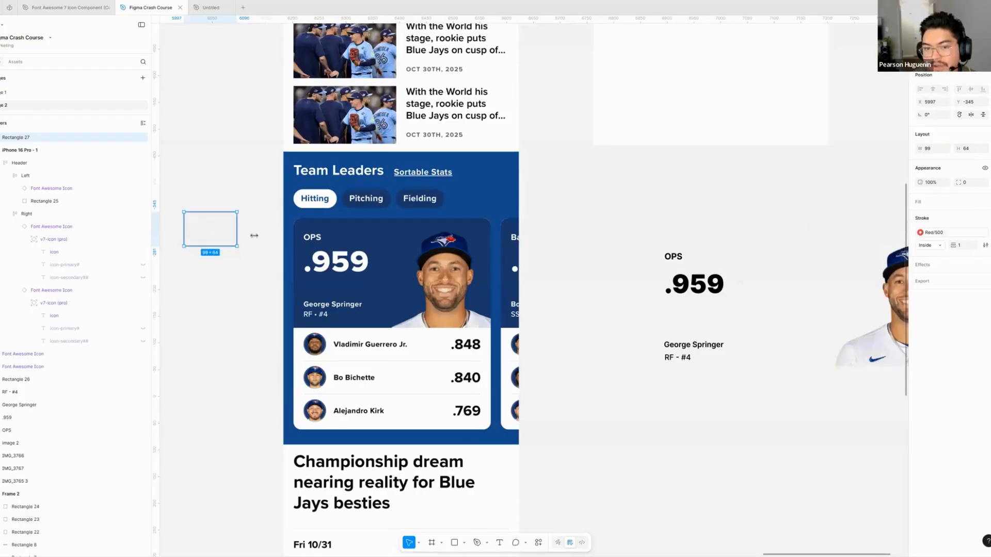
left_click(231, 228)
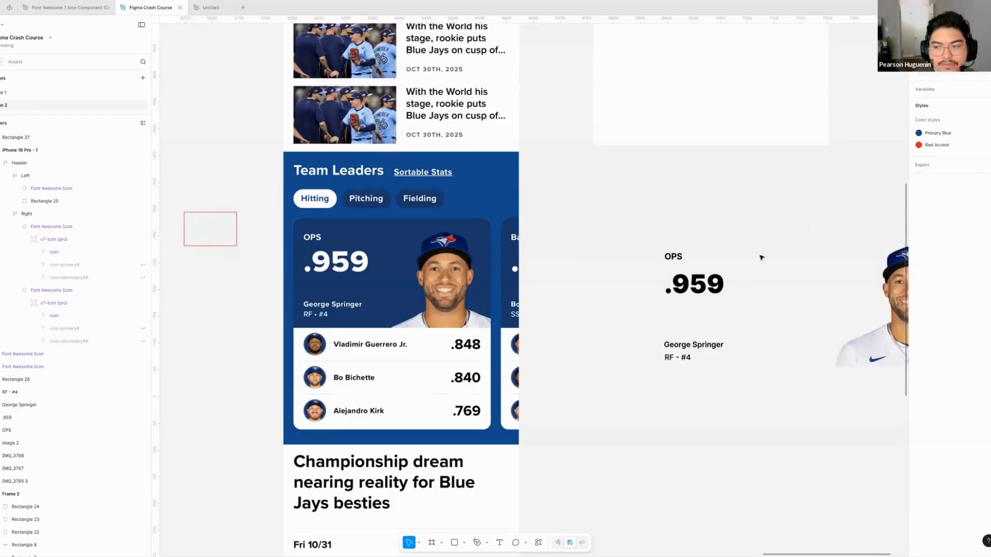
- Set the red rectangle's stroke weight to 3
left_click(199, 214)
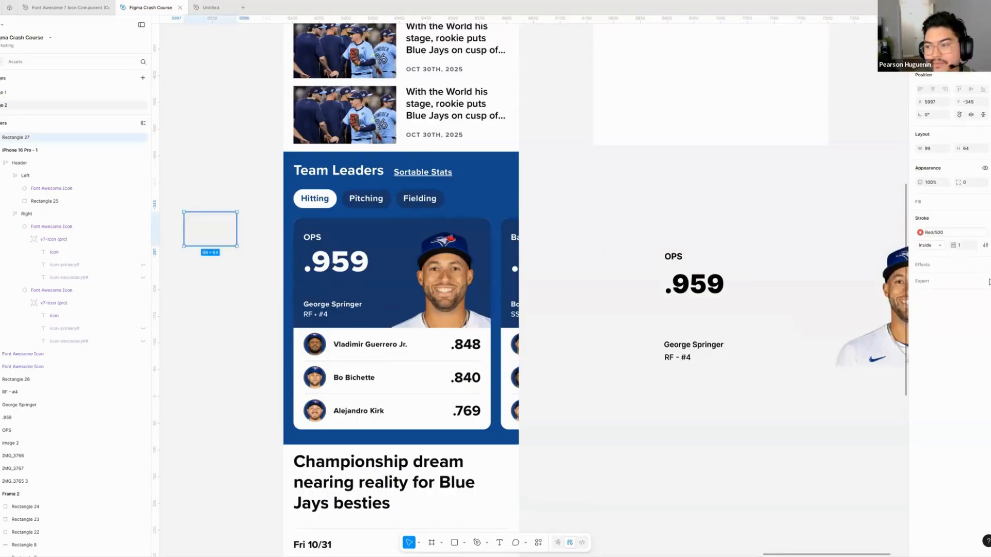
left_click(961, 245)
type("3")
key("Return")
left_click(205, 179)
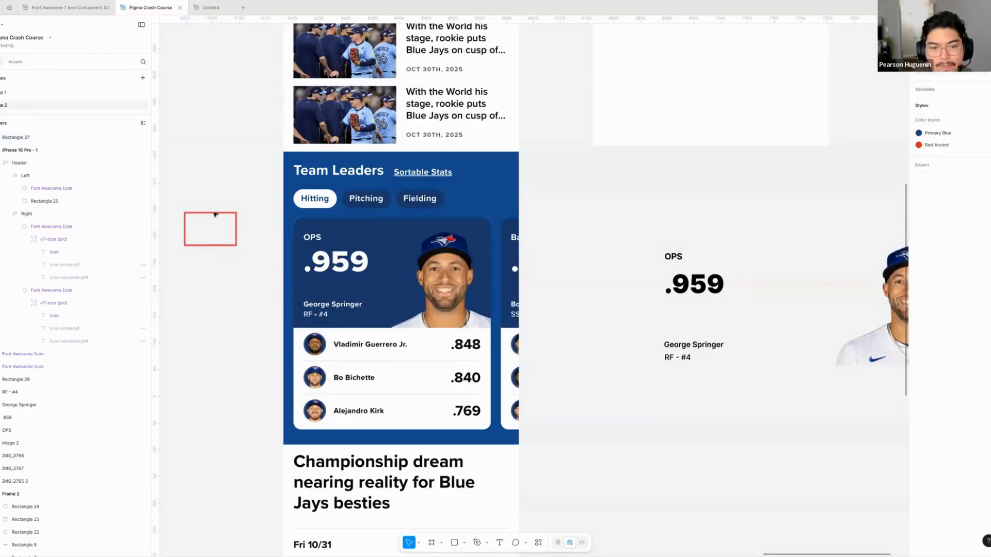
- Frame the reference card's OPS and .959 with the red outline, and fit copies around the name with position and around the player photo
mouse_move(214, 213)
left_mouse_down()
mouse_move(322, 226)
mouse_move(301, 225)
left_mouse_up()
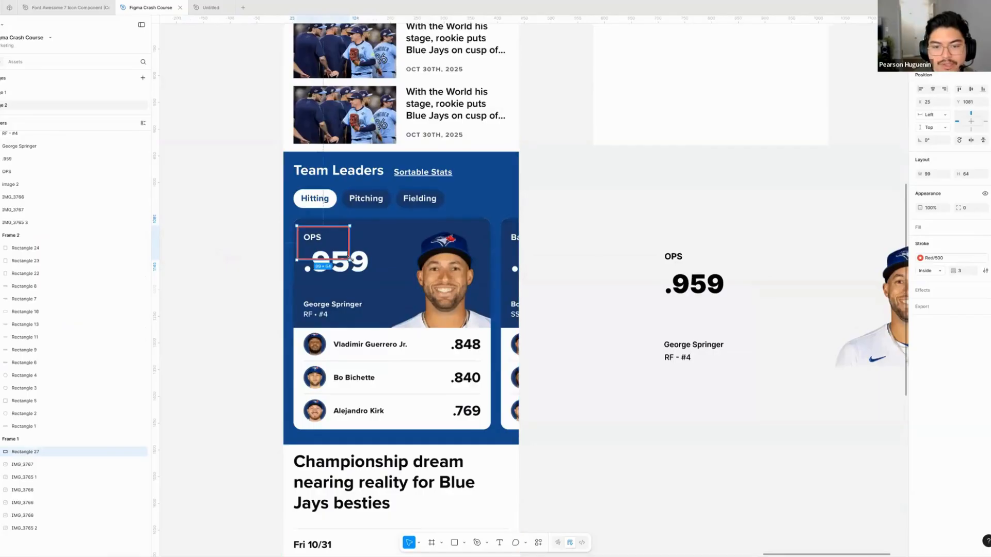
left_click_drag(378, 281, 372, 325)
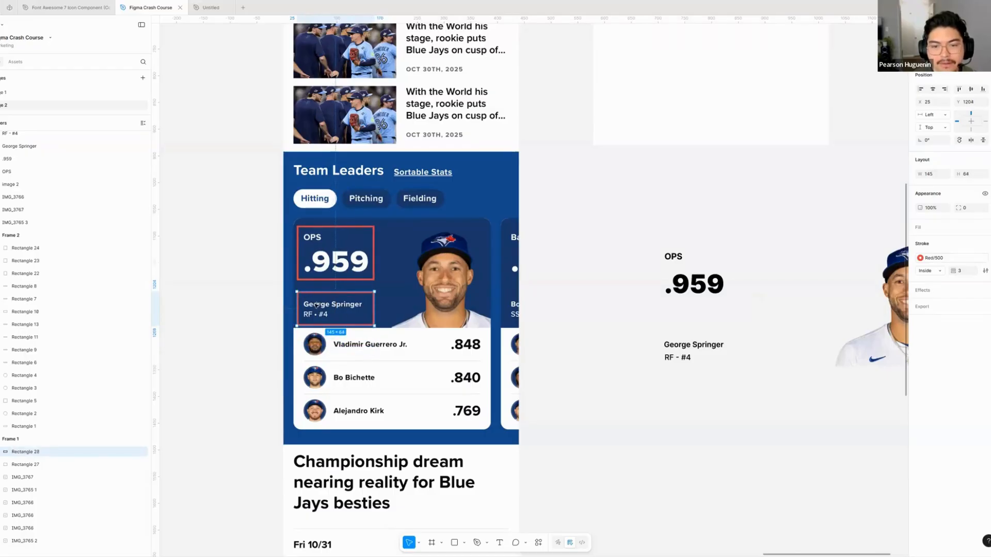
left_click_drag(316, 305, 408, 308)
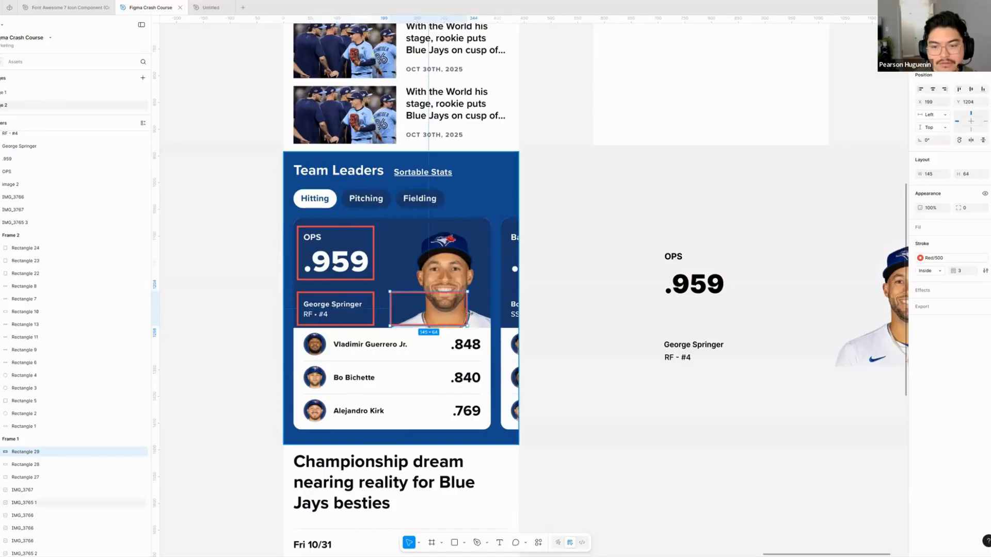
left_click_drag(468, 313, 449, 226)
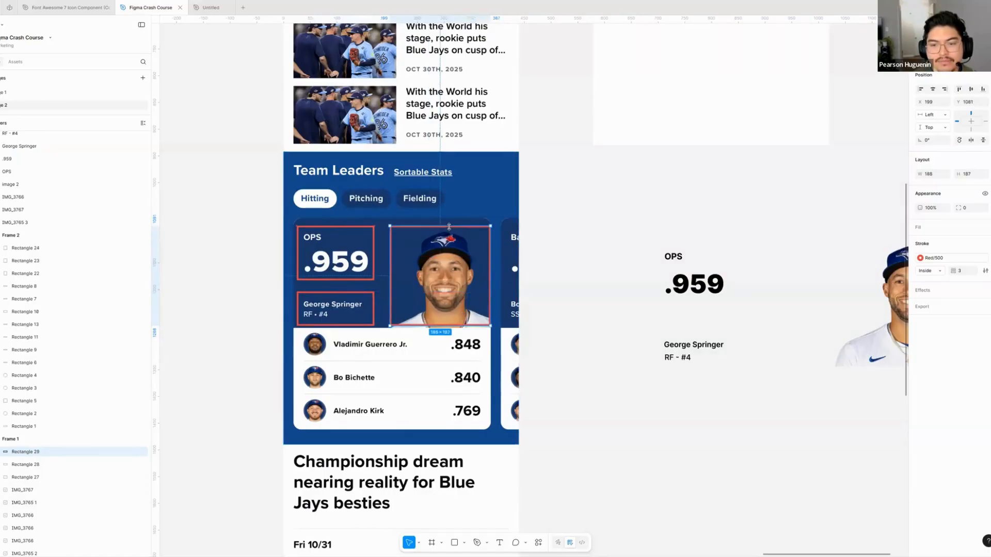
key("Escape")
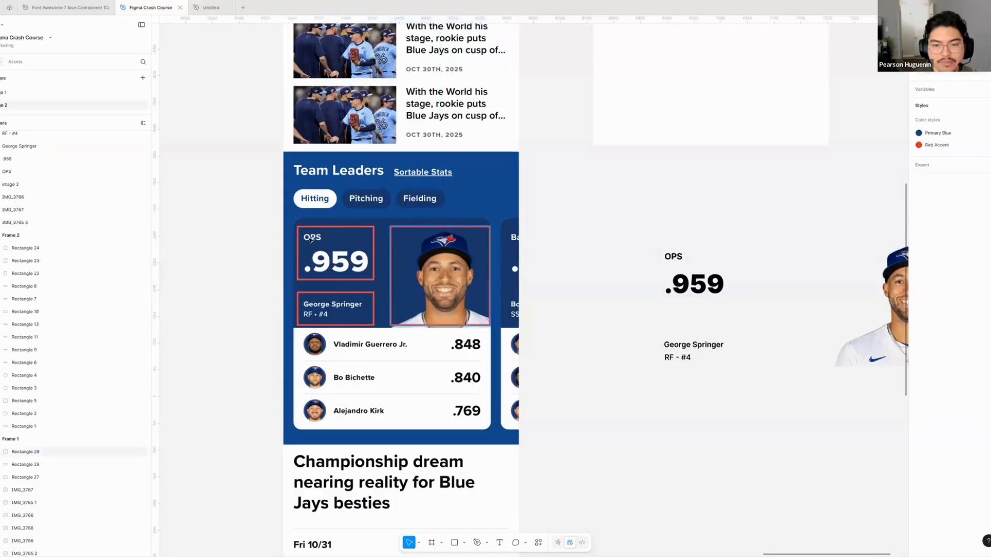
- Duplicate the photo's red outline and stretch the copy to about 370 px wide around the card's whole dark blue area
mouse_move(391, 243)
left_mouse_down()
mouse_move(294, 241)
mouse_move(394, 226)
left_mouse_up()
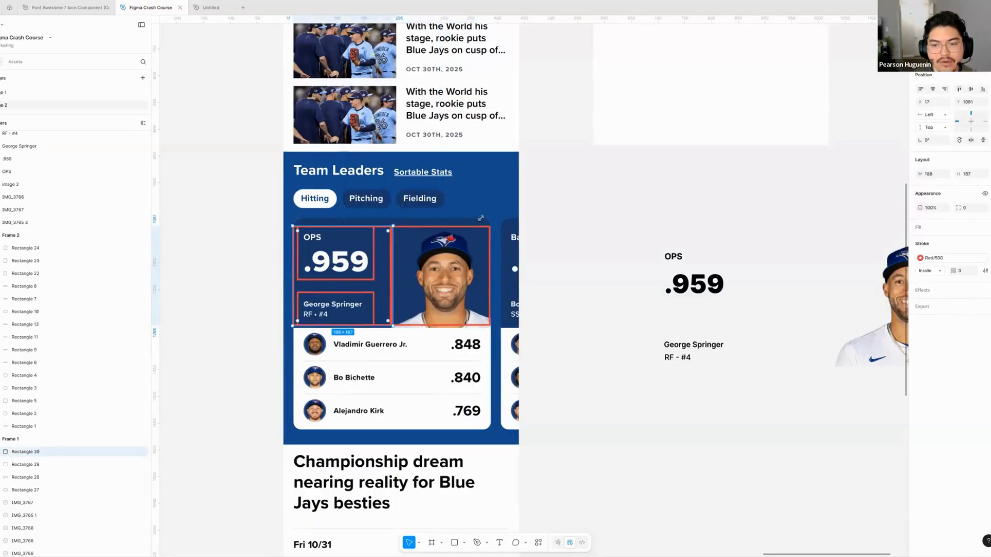
left_click_drag(481, 218, 490, 219)
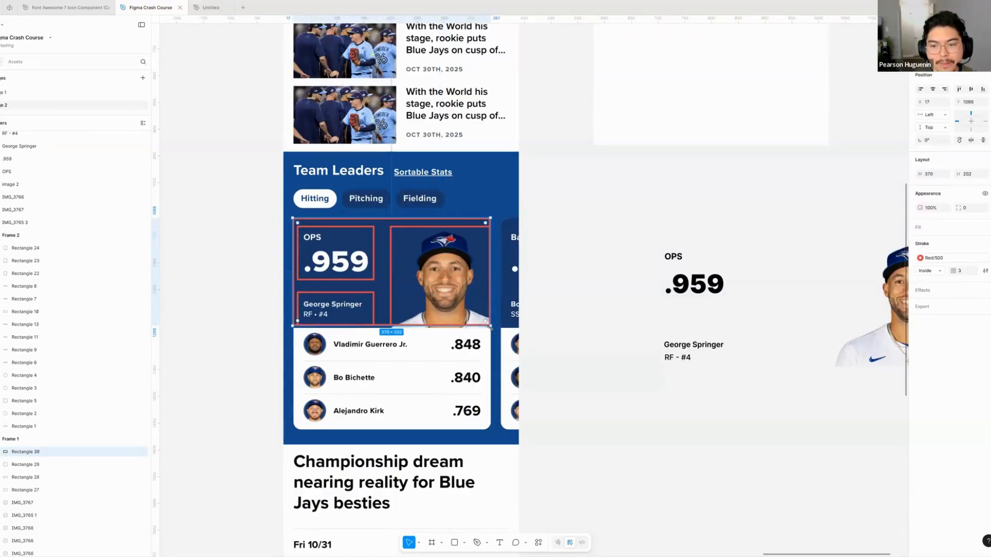
left_click(581, 320)
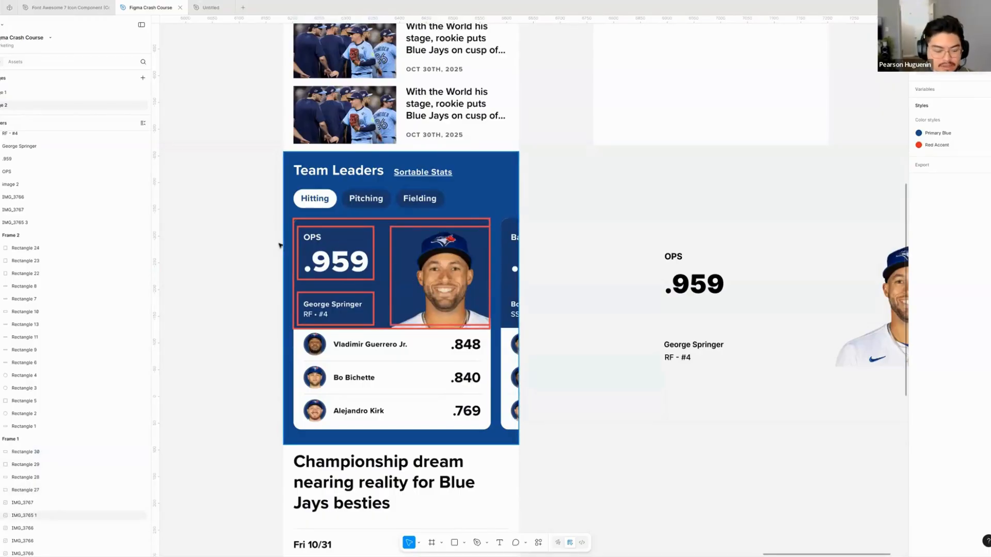
- Draw a rectangle about 160 × 195 px around both text groups of the reference card and give it a Red/500 stroke instead of a fill
key("r")
left_click_drag(295, 222, 380, 326)
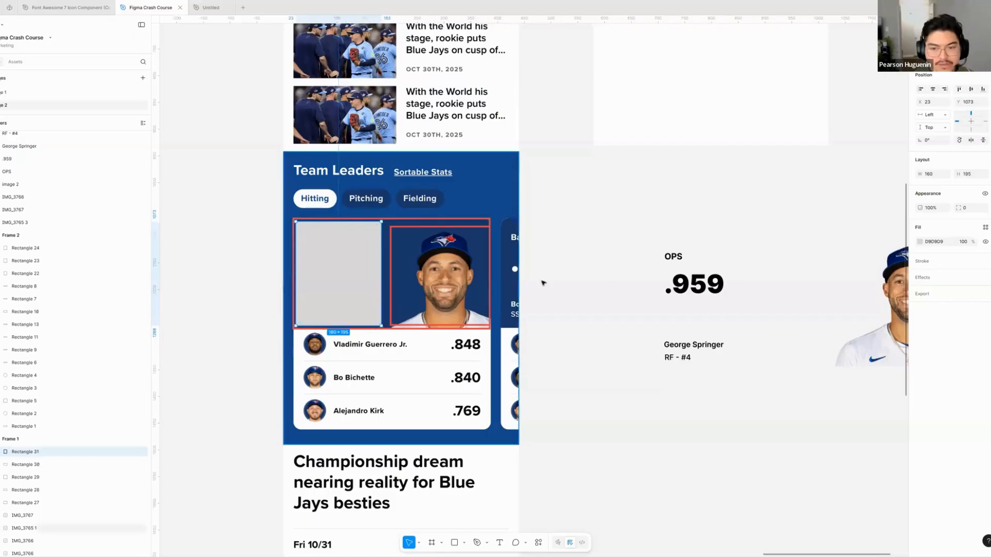
key("shift+x")
left_click(985, 244)
scroll(893, 345, "down", 4)
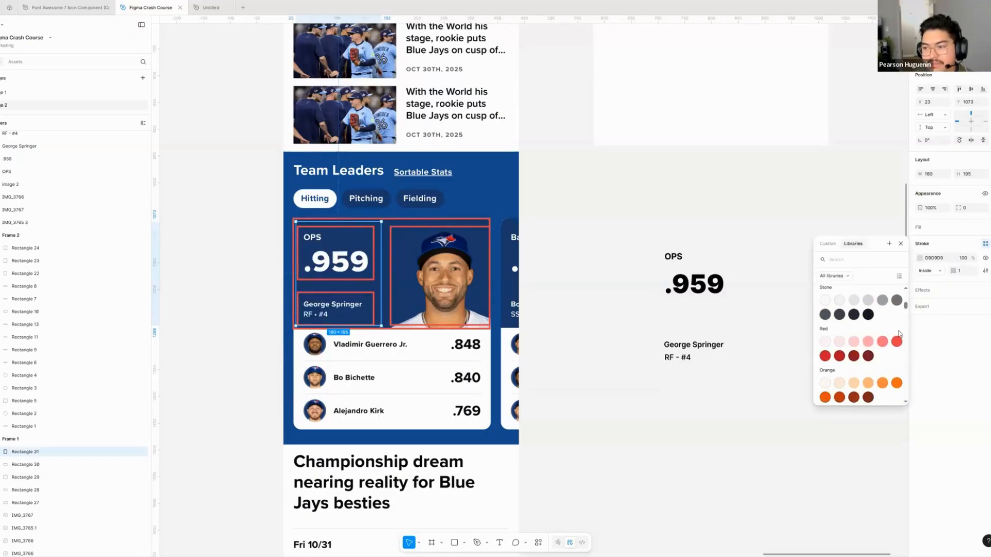
left_click(554, 236)
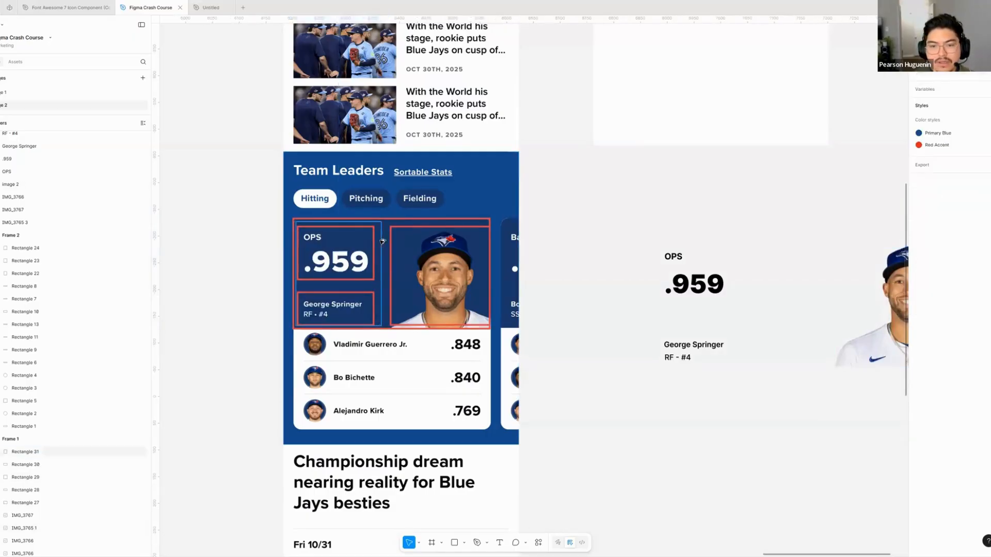
left_click_drag(480, 248, 476, 248)
key("ctrl+z")
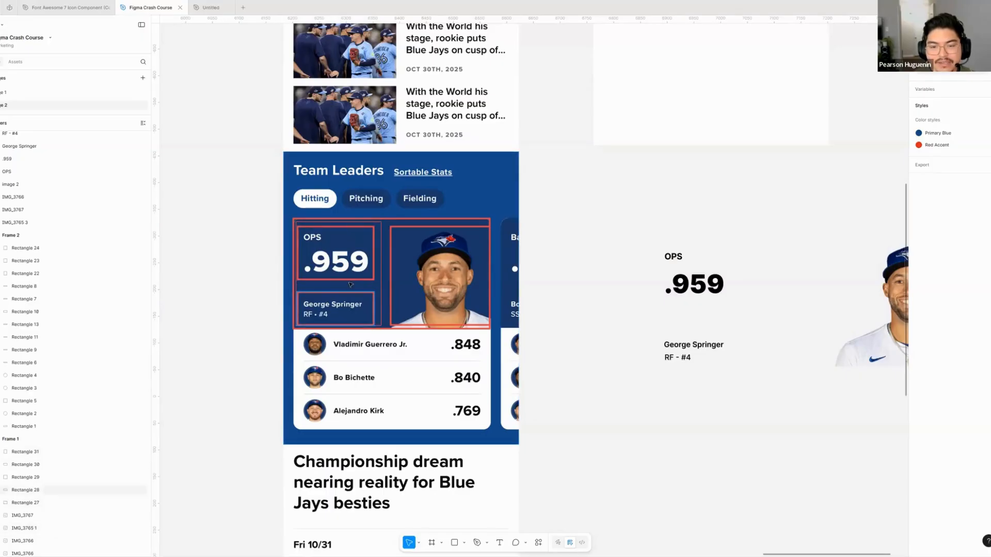
- Review the outlined text groups on the reference card and delete all the red outlines
left_click(301, 275)
scroll(301, 271, "up", 5)
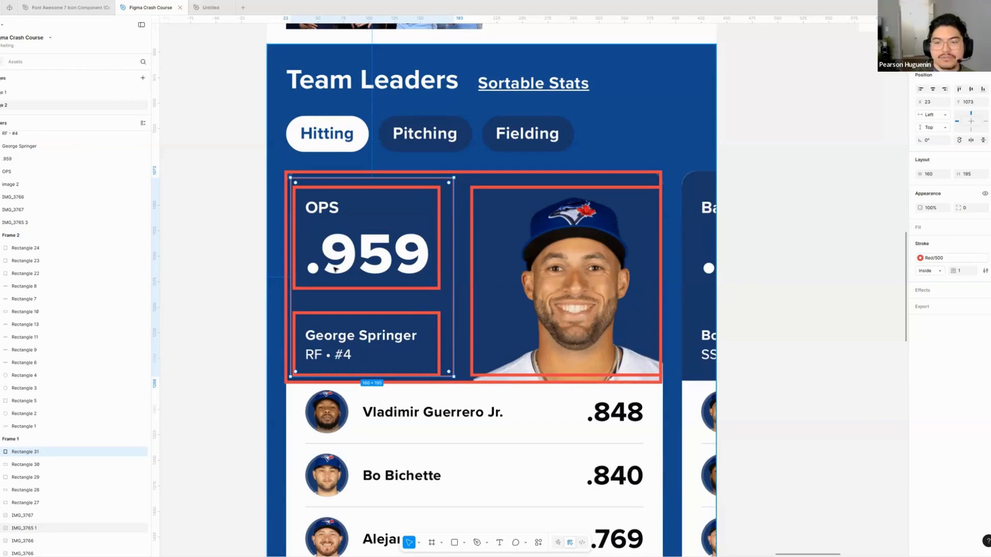
scroll(424, 215, "down", 5)
left_click(579, 255)
left_click_drag(580, 254, 496, 249)
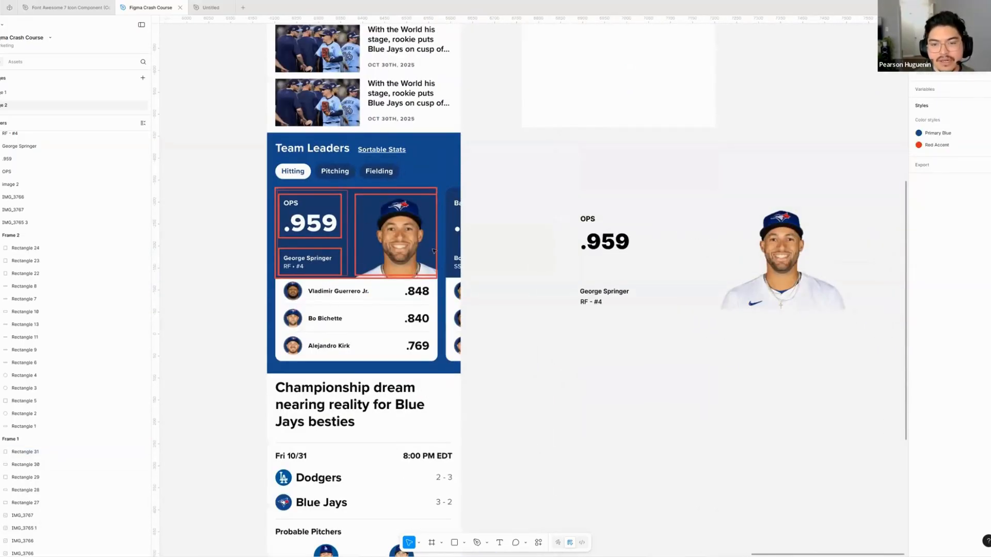
left_click_drag(467, 188, 312, 264)
left_click(459, 195, "shift")
key("Delete")
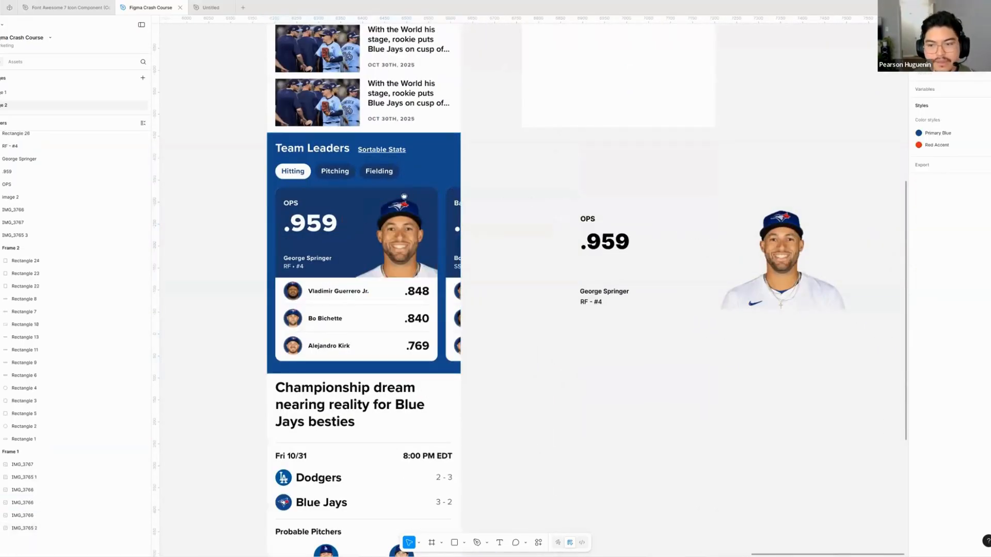
- Select the OPS and .959 texts and wrap them in a vertical auto layout frame
left_click_drag(548, 219, 404, 216)
scroll(485, 223, "up", 2)
scroll(485, 223, "left", 3)
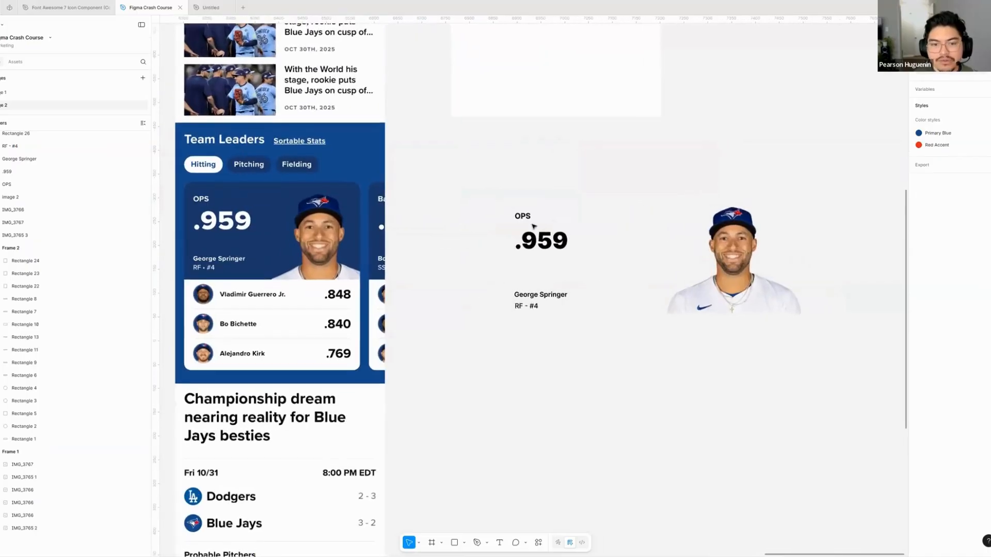
key("shift+a")
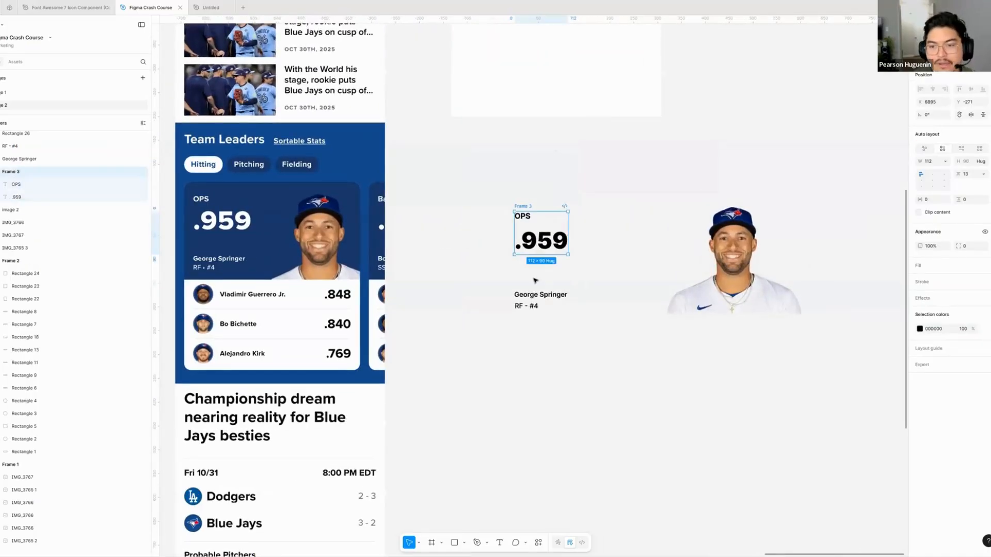
- Wrap the George Springer and RF - #4 texts in their own auto layout frame
mouse_move(505, 274)
left_mouse_down()
mouse_move(598, 345)
mouse_move(598, 324)
left_mouse_up()
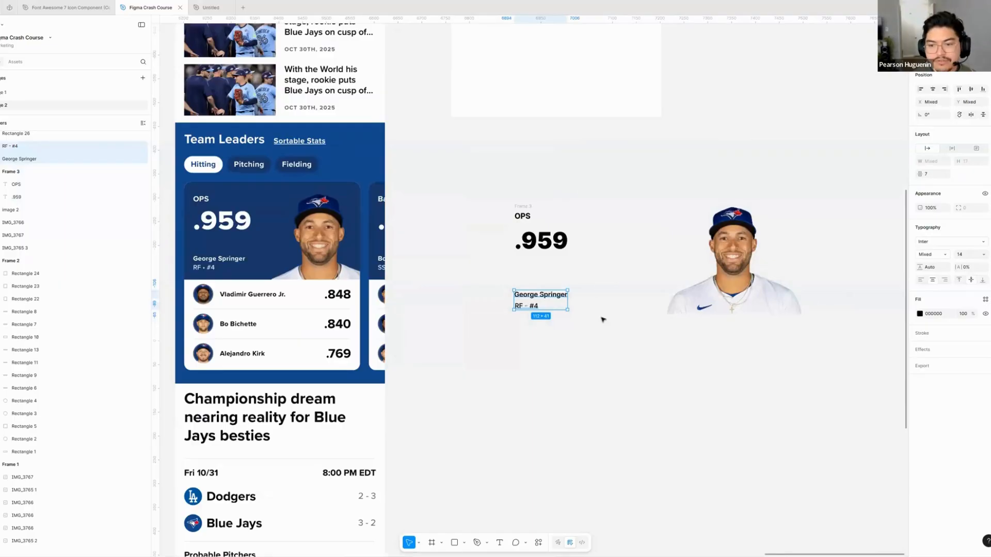
key("shift+a")
left_click(498, 190)
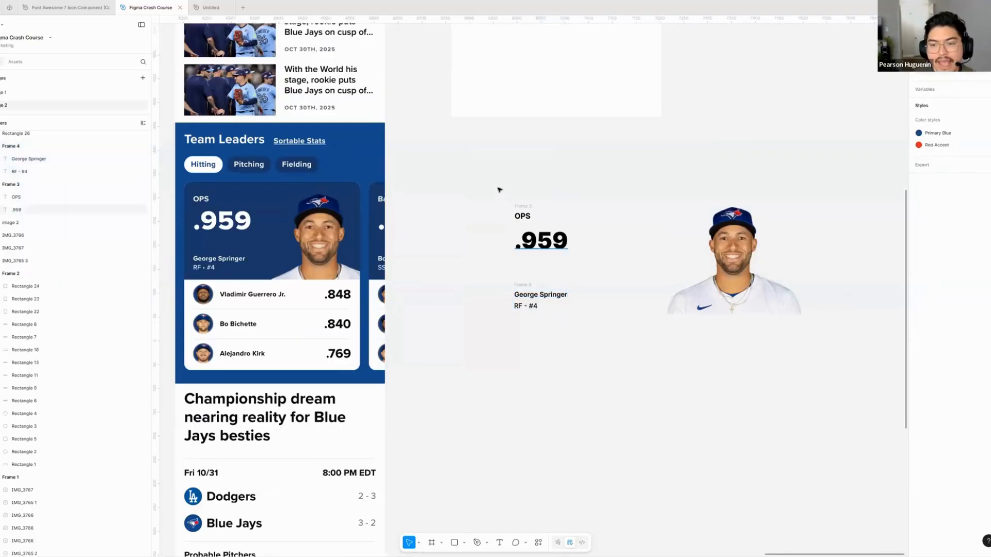
- Select the stat frame and the player name frame and nest both in a parent vertical auto layout frame
left_click(523, 206)
left_click(525, 284, "shift")
left_click_drag(491, 180, 591, 347)
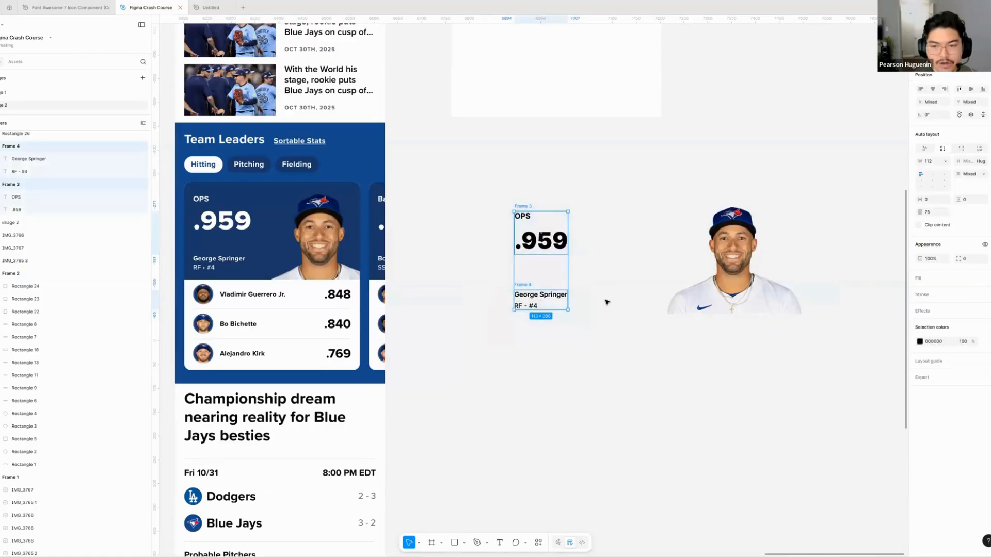
key("shift+a")
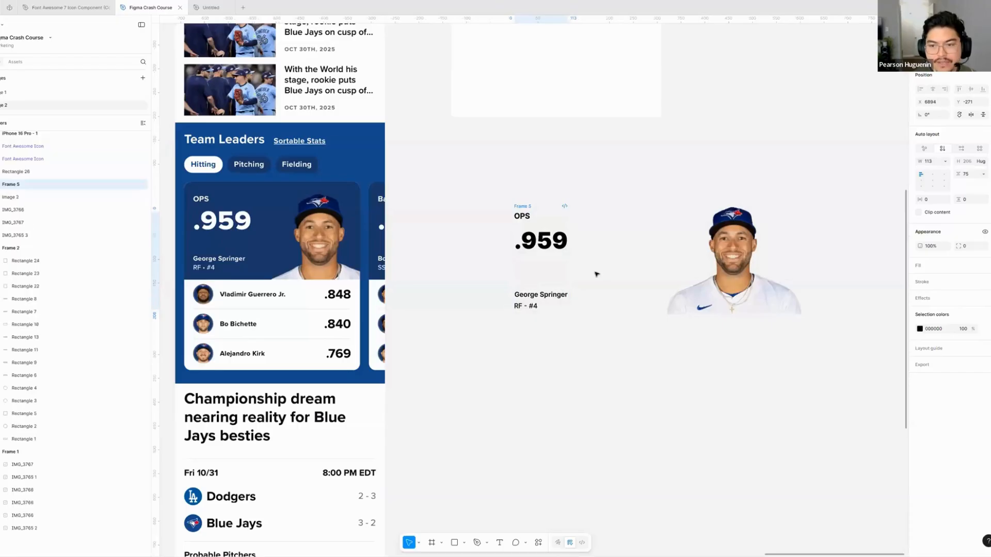
- Wrap the player text frame and the player photo in a horizontal auto layout frame and move it to about X 6851, Y -336
scroll(613, 223, "right", 3)
left_click_drag(610, 239, 551, 239)
left_click(452, 195)
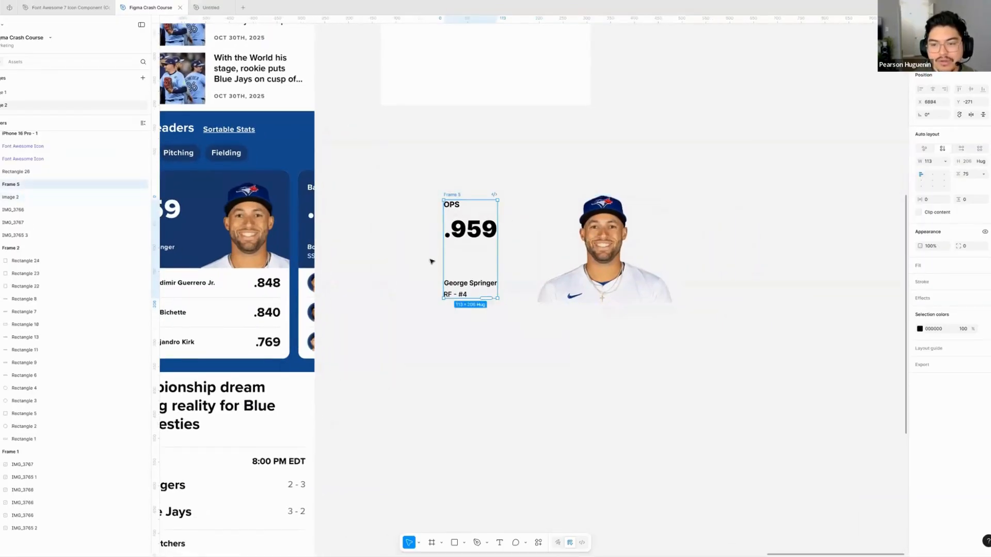
left_click(541, 283, "shift")
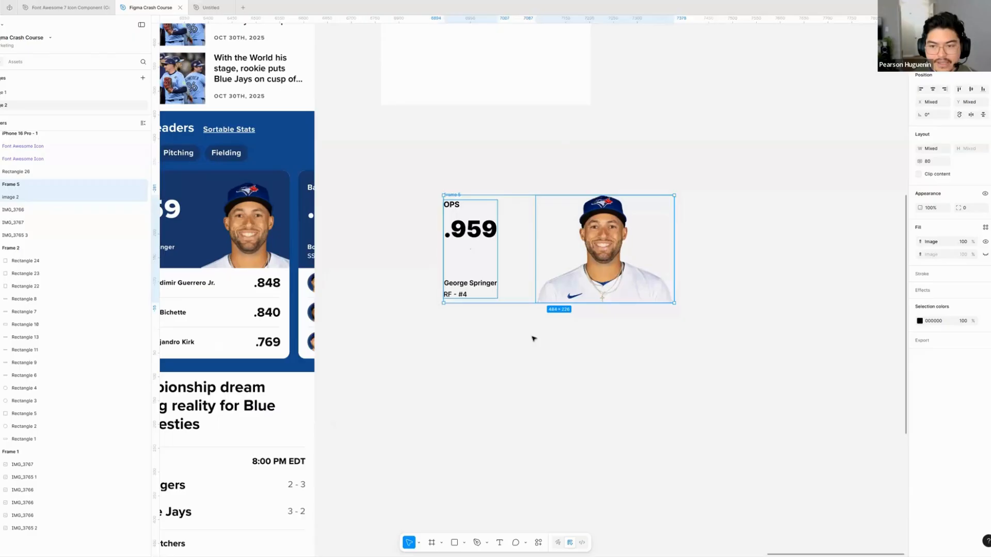
key("shift+a")
scroll(575, 350, "left", 3)
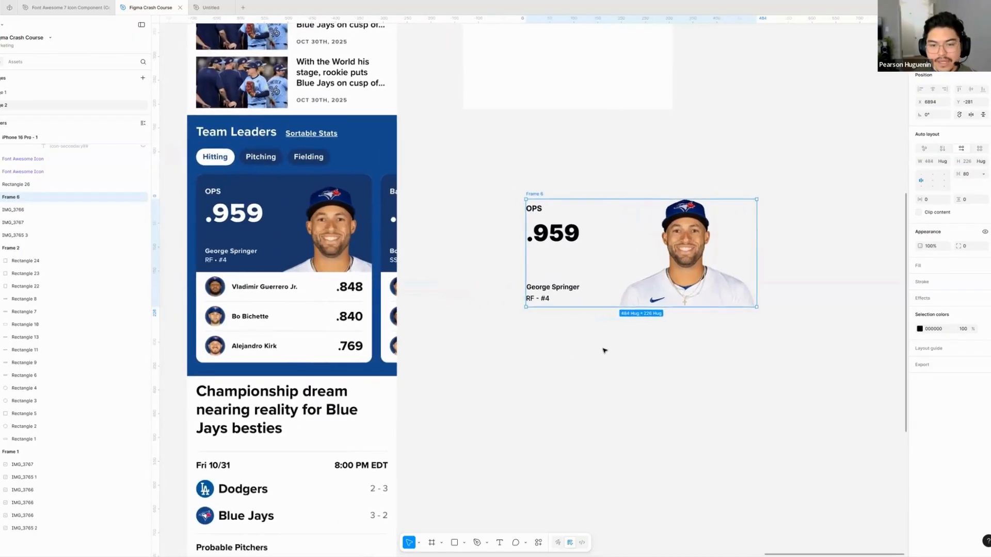
left_click_drag(600, 346, 591, 337)
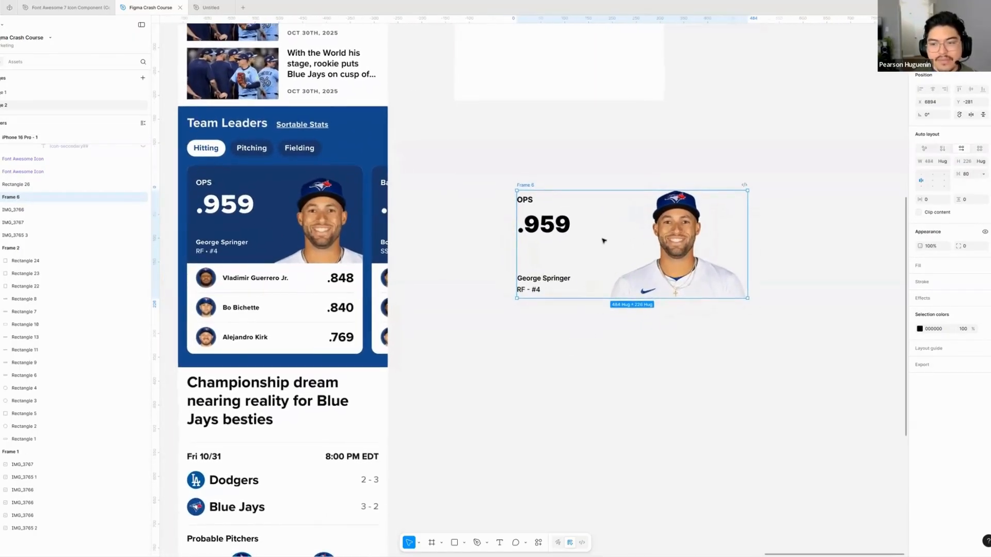
left_click(593, 374)
mouse_move(594, 227)
left_mouse_down()
mouse_move(515, 234)
mouse_move(537, 206)
mouse_move(572, 202)
left_mouse_up()
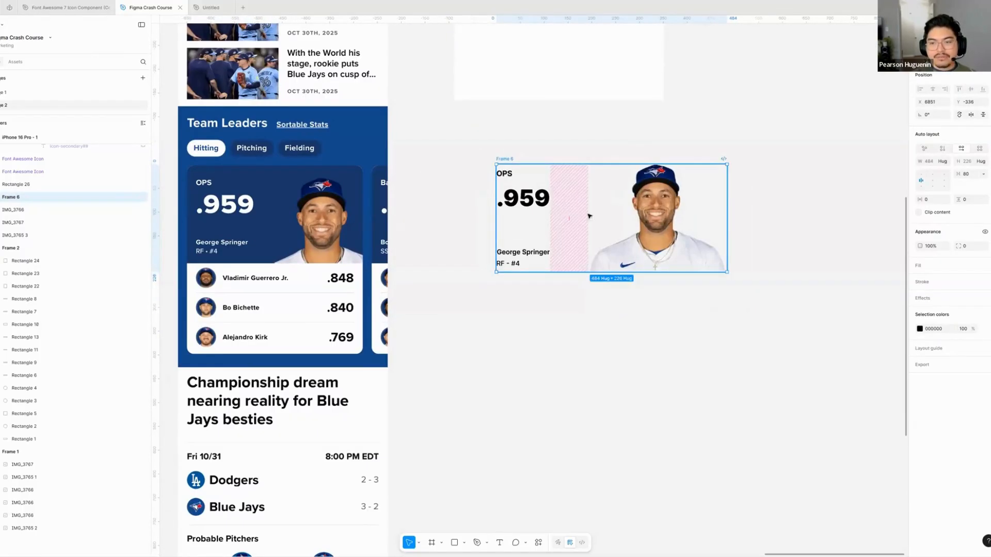
- Set the vertical gap between the OPS and .959 texts in the stat frame to 8
left_click(670, 217)
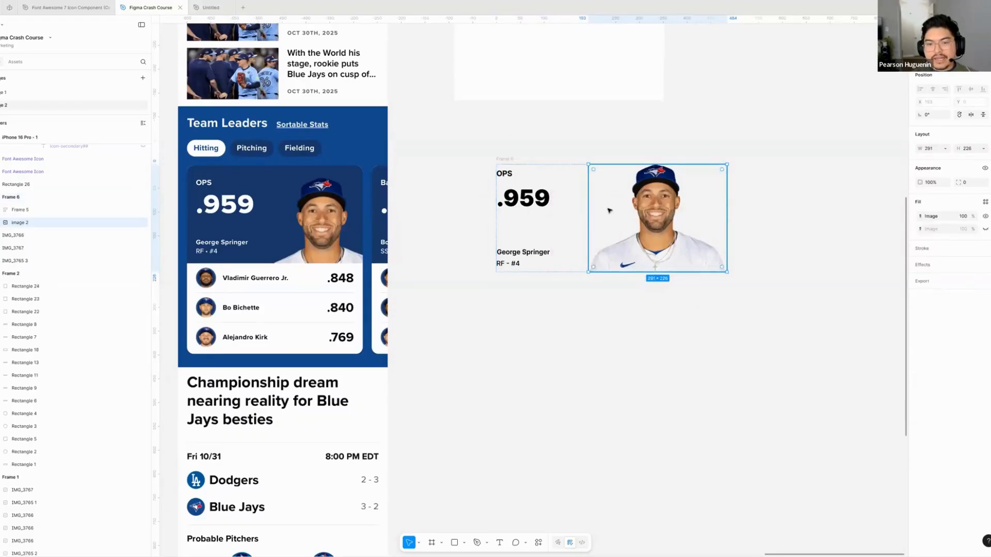
left_click(542, 211)
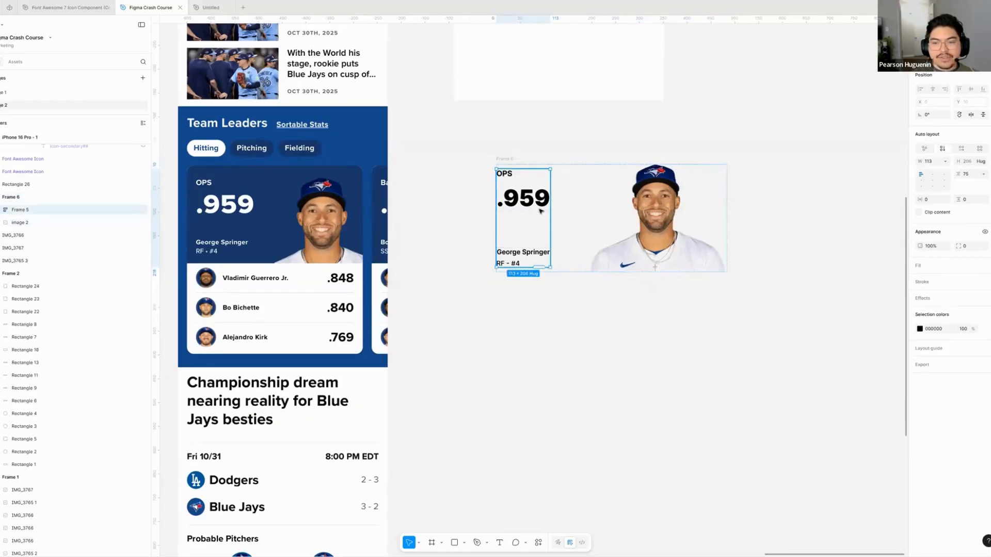
double_click(524, 198)
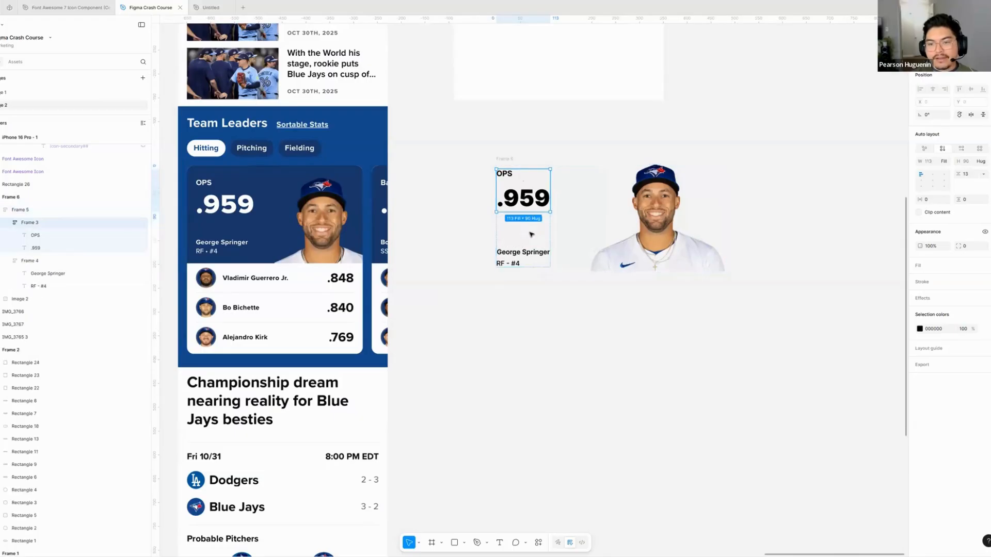
scroll(504, 189, "up", 3)
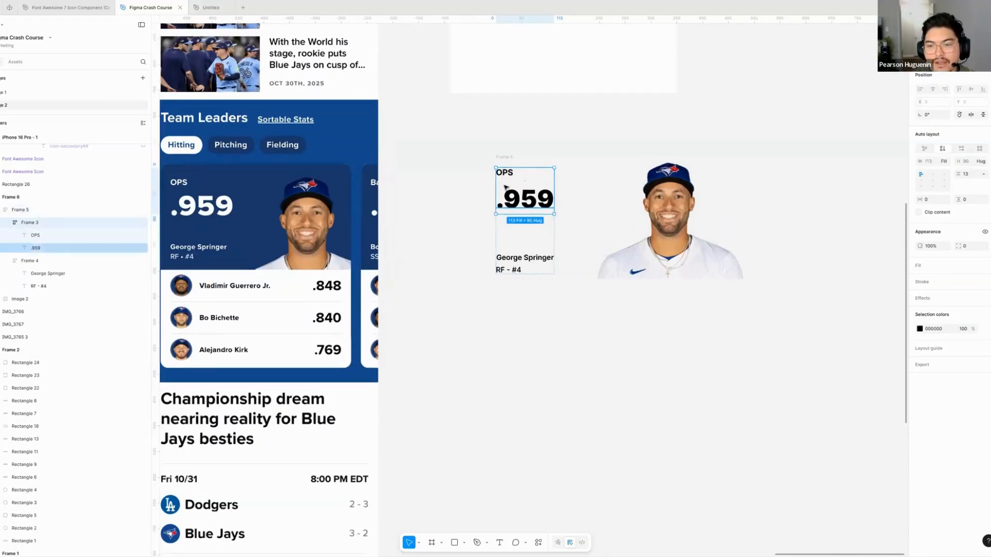
scroll(494, 197, "left", 2)
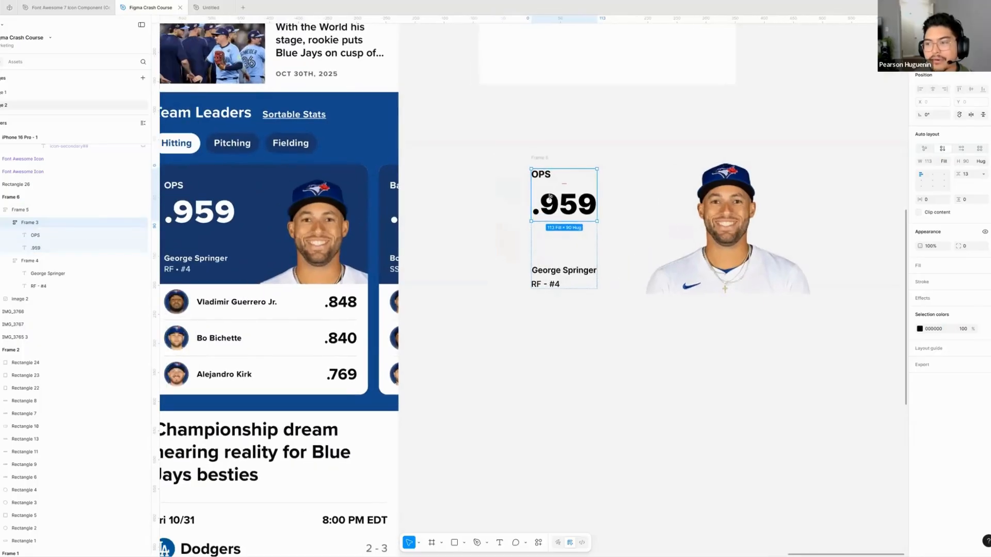
left_click(968, 177)
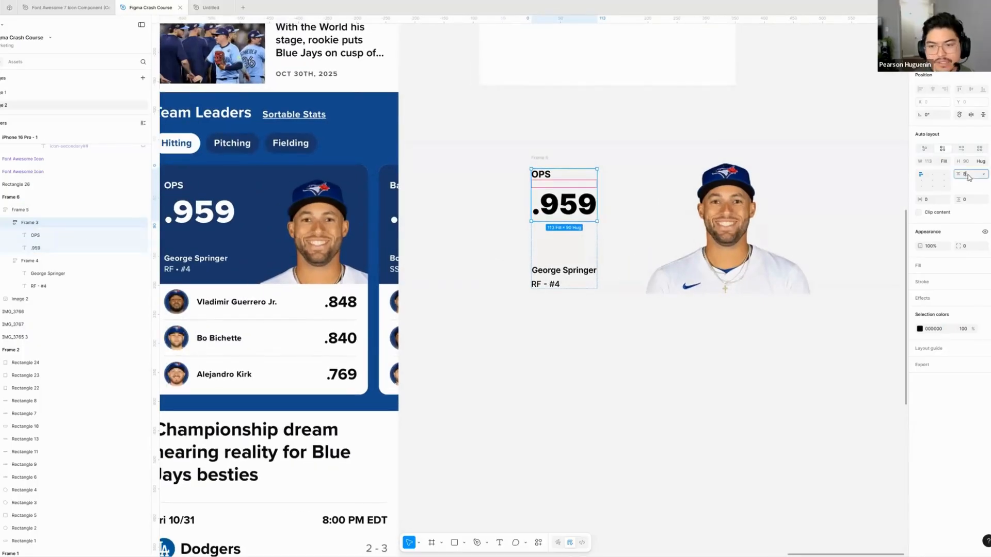
type("8")
key("Return")
- Examine how the name frame, the parent text frame and the player photo are nested in the card, comparing with the reference
left_click(565, 276)
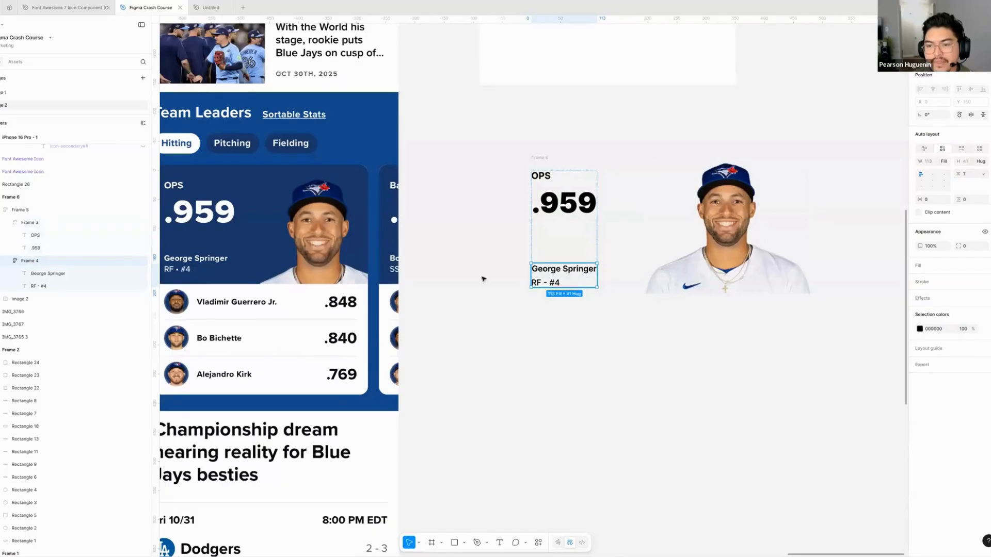
scroll(457, 265, "left", 3)
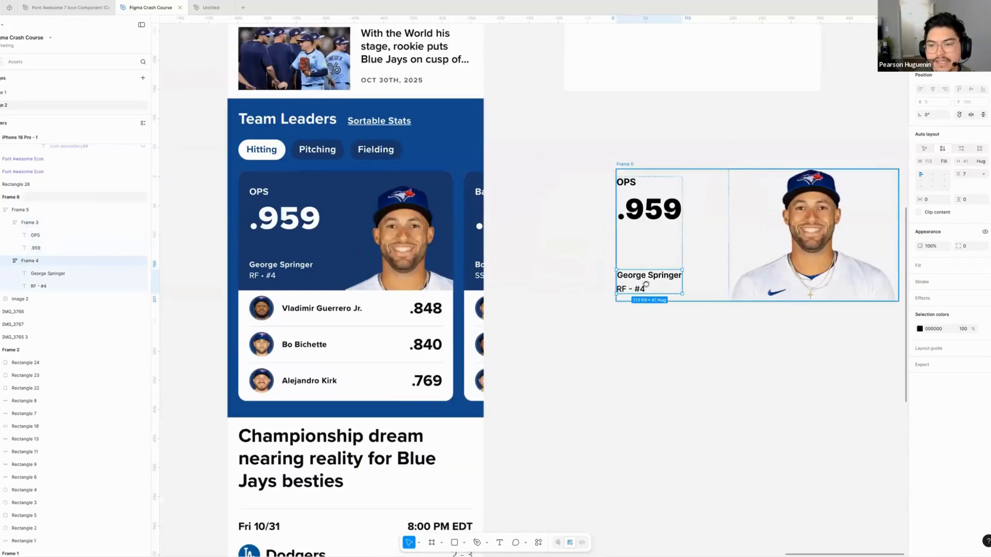
scroll(646, 284, "right", 3)
left_click(579, 242)
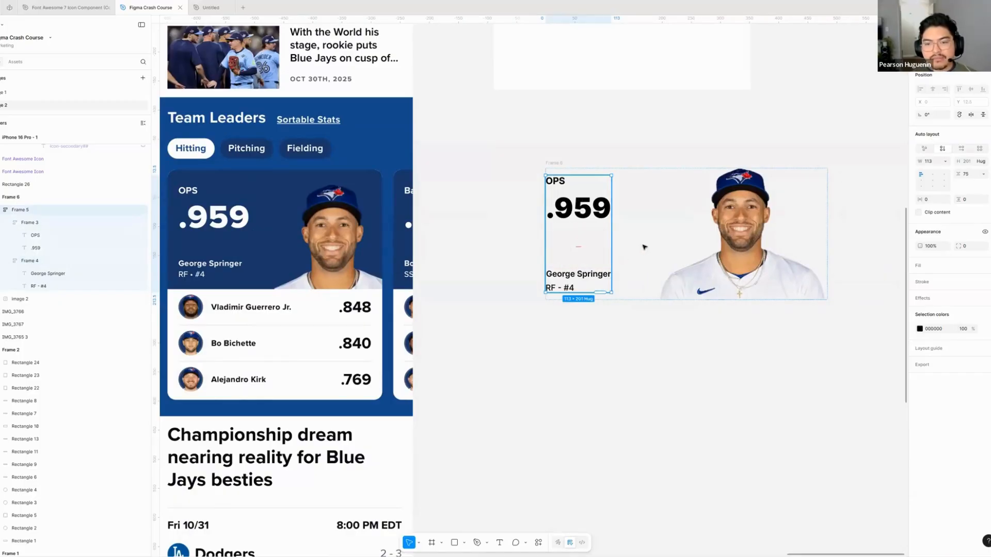
left_click(709, 235)
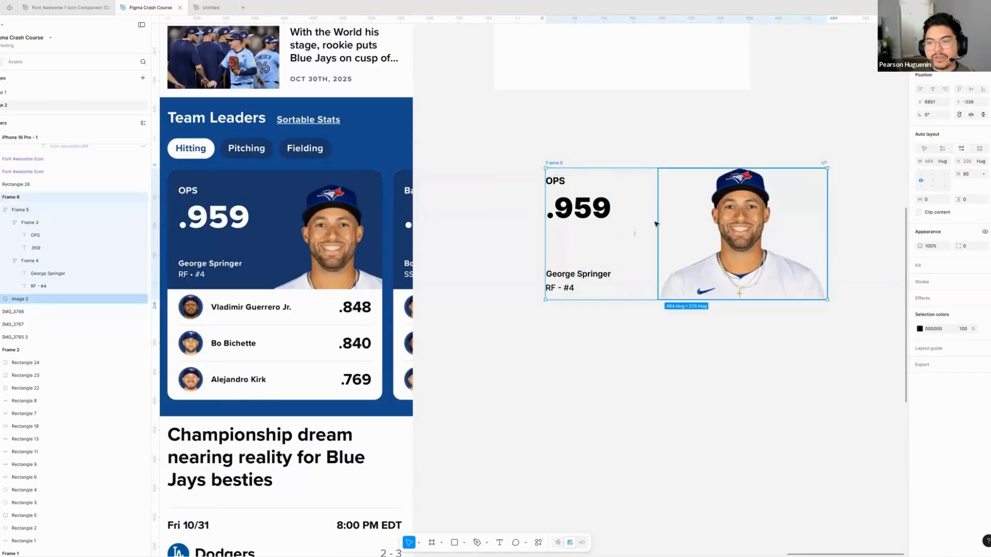
left_click(593, 235)
- Narrow the player photo to about 189 px wide, cropping the empty space at both sides
scroll(642, 245, "right", 3)
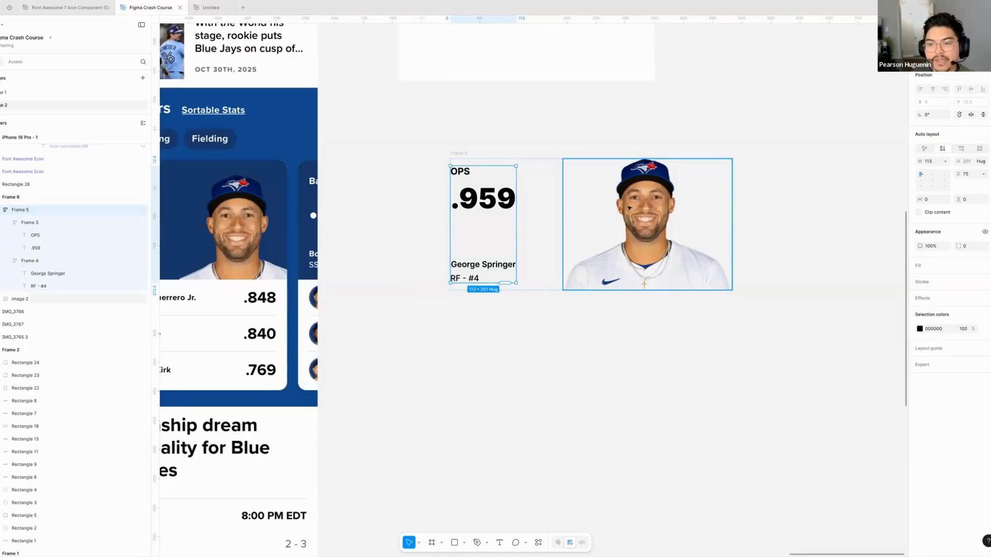
left_click(567, 234)
left_click_drag(562, 235, 592, 226)
key("ctrl+z")
left_click(594, 229)
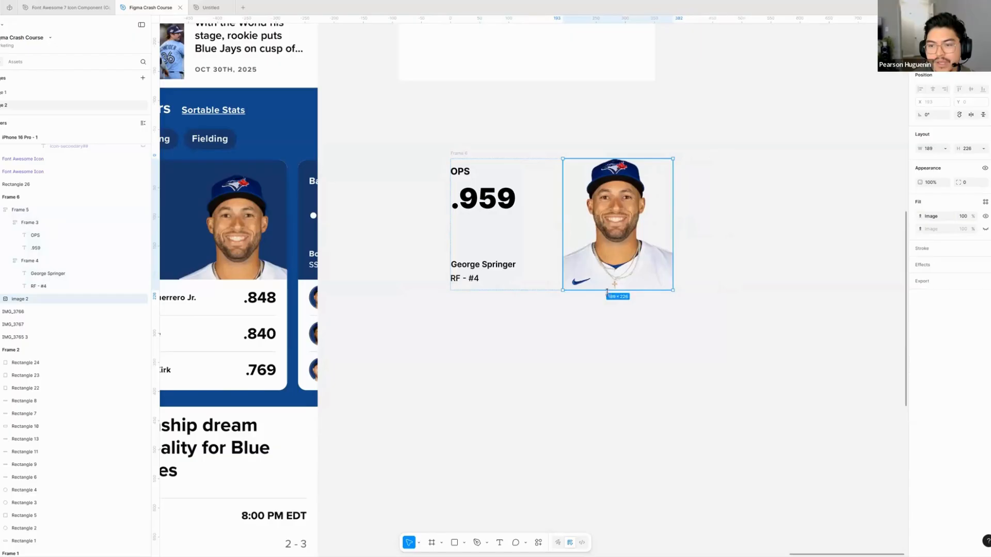
left_click(641, 343)
scroll(645, 330, "left", 1)
left_click(666, 209)
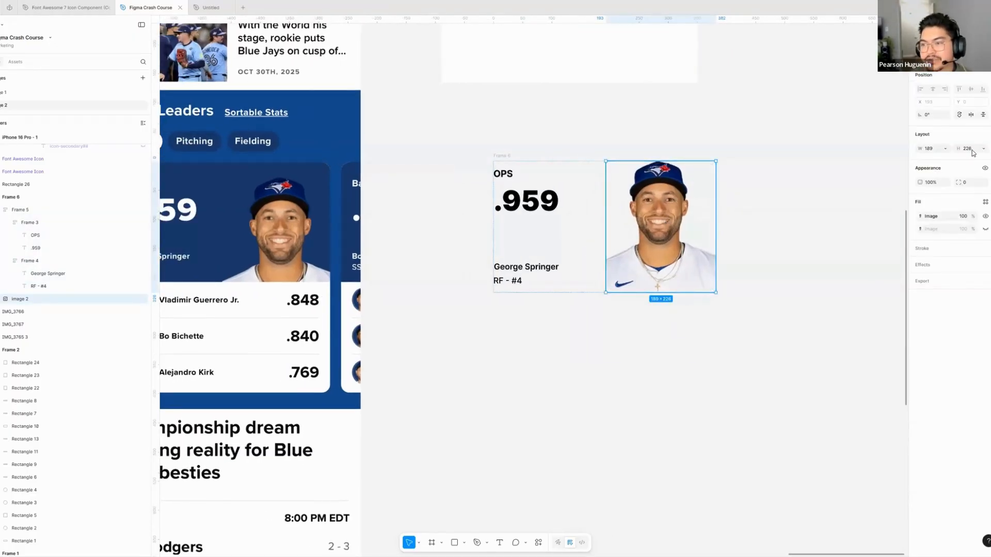
- Set the height of the parent text frame beside the photo to Fill container
left_click(545, 235)
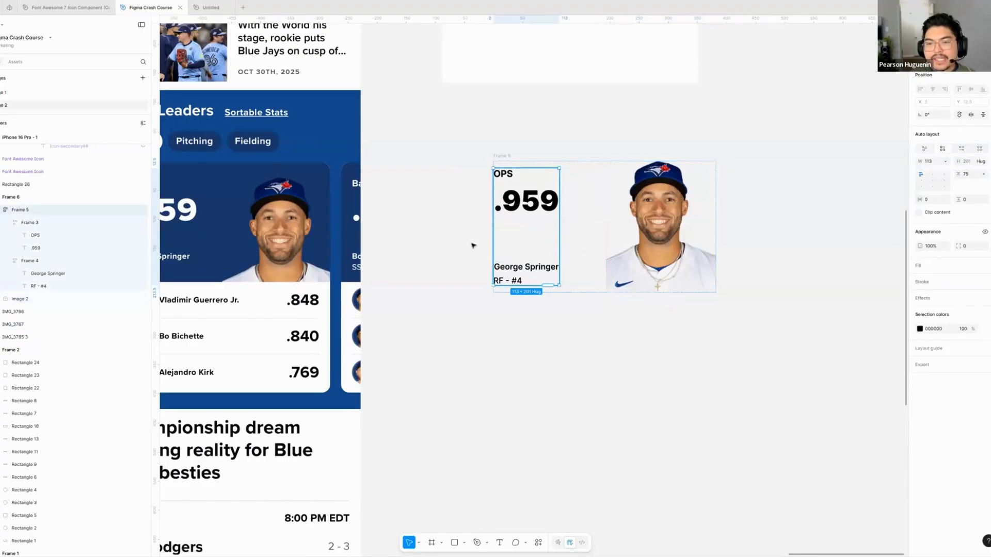
scroll(568, 238, "left", 4)
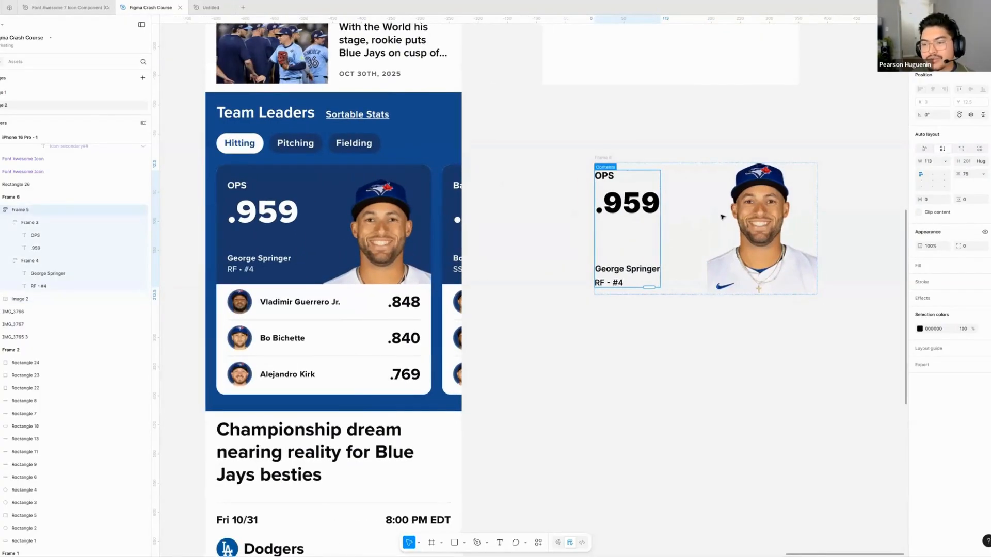
scroll(597, 153, "right", 3)
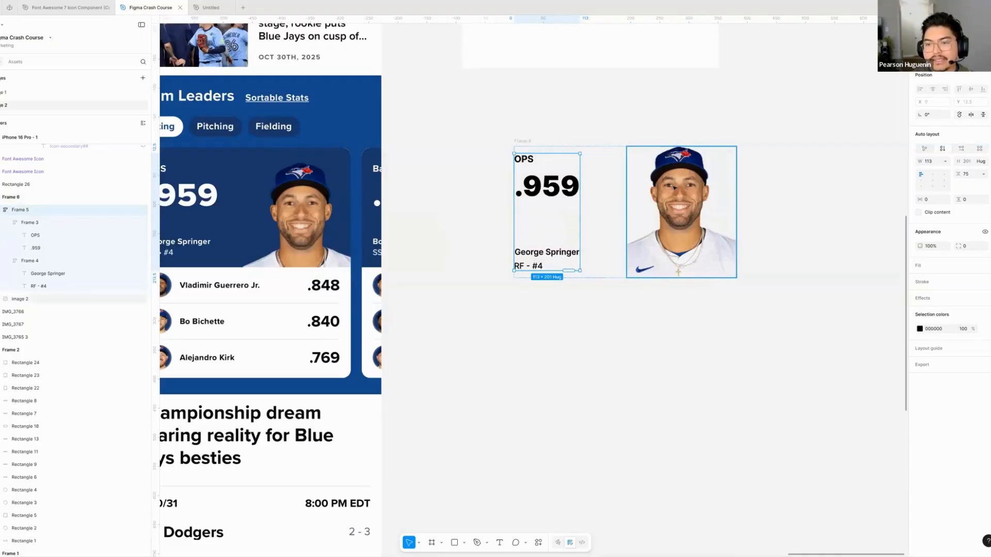
left_click(658, 194)
left_click(558, 195)
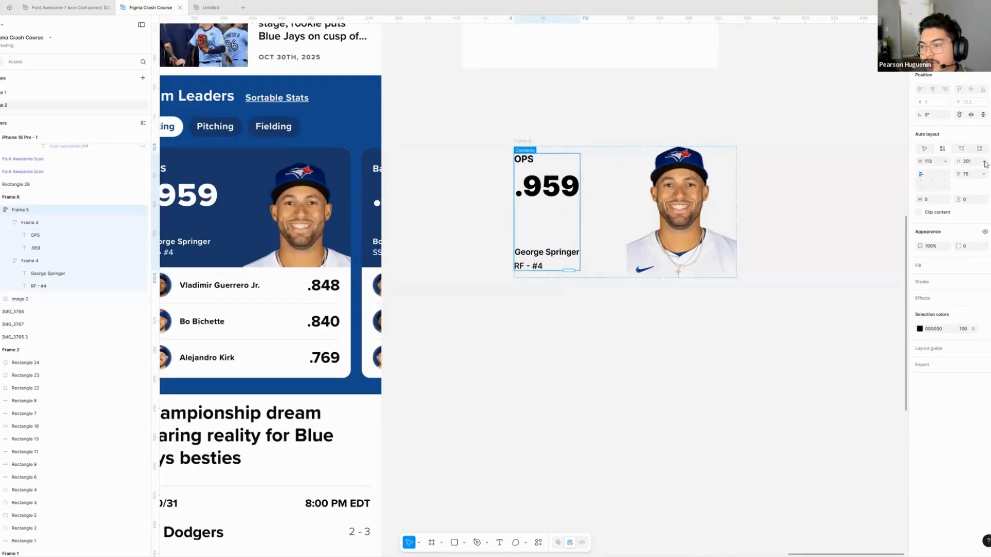
left_click(984, 162)
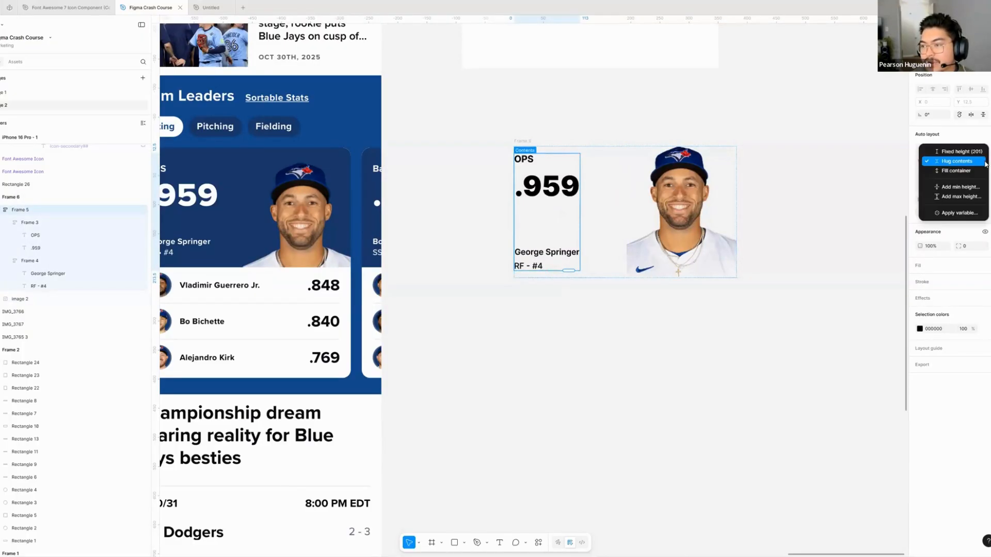
left_click(954, 172)
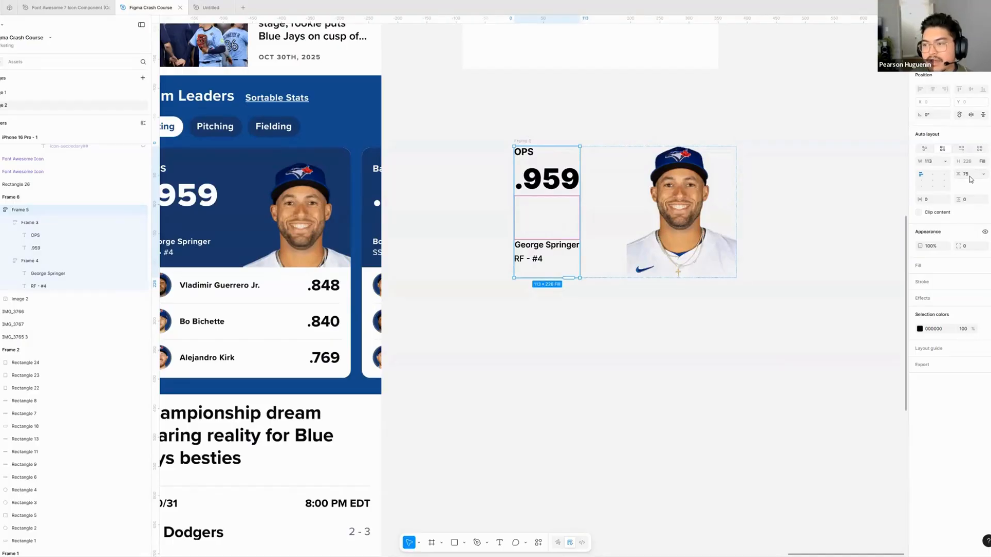
- Measure the spacing between the stat and name frames and from the name frame to the parent frame's edges
double_click(553, 165)
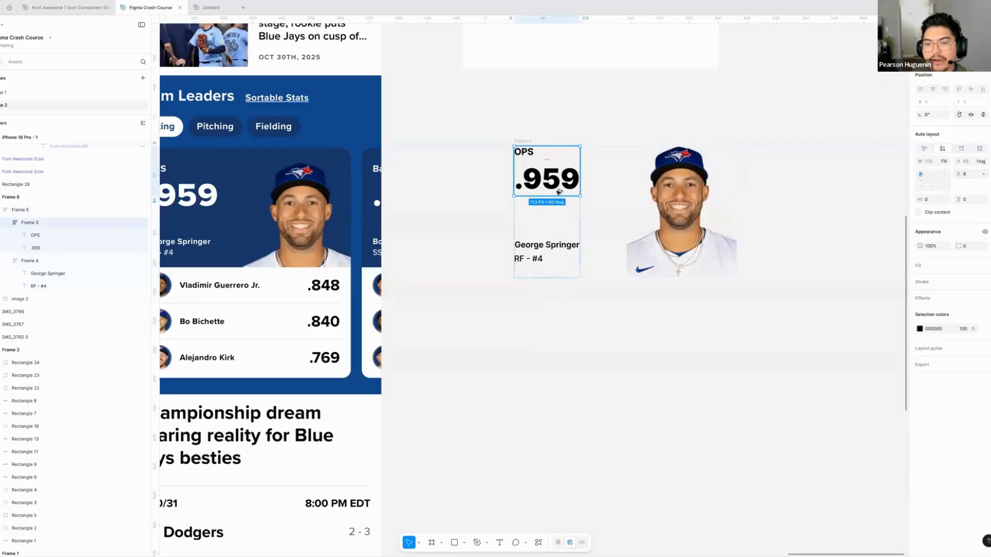
key("alt")
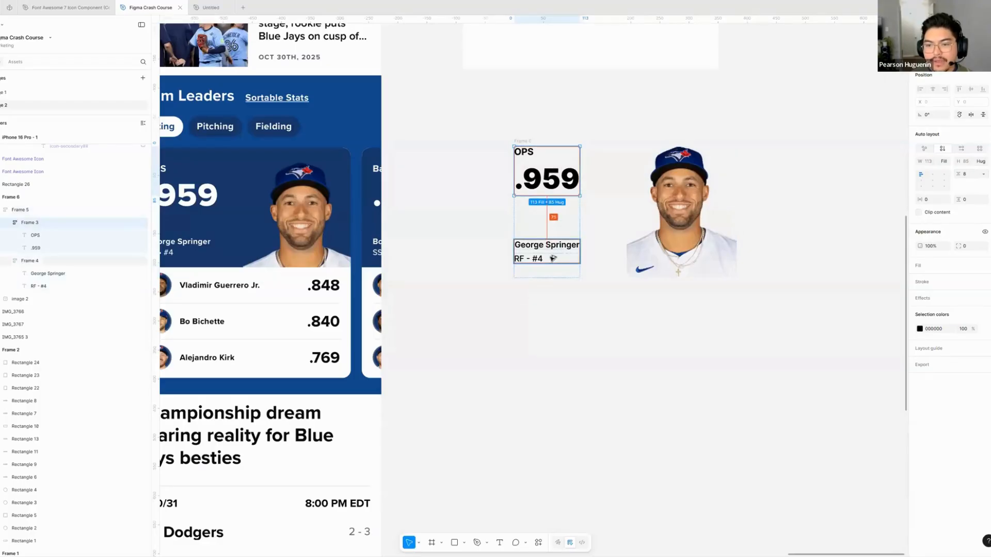
key("Escape")
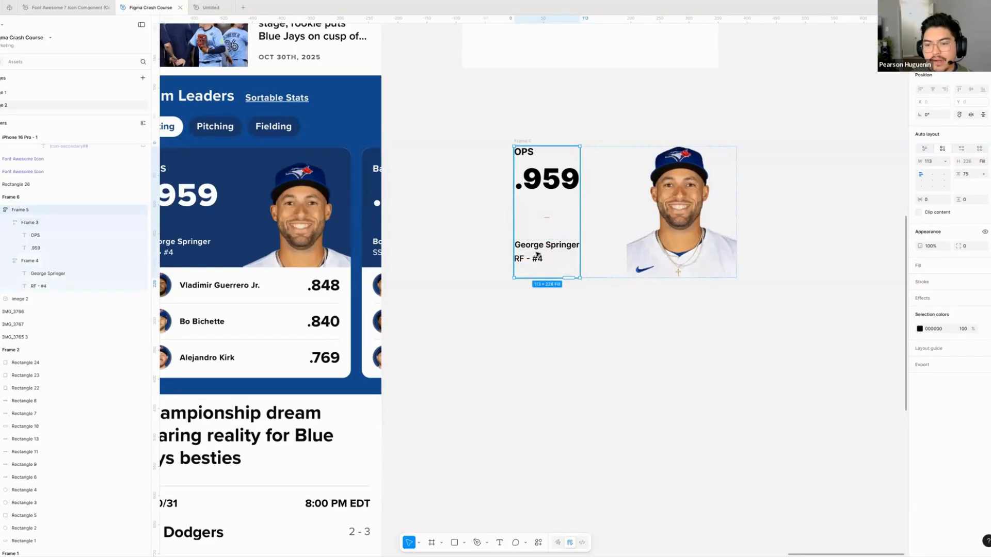
left_click(537, 255)
key("alt")
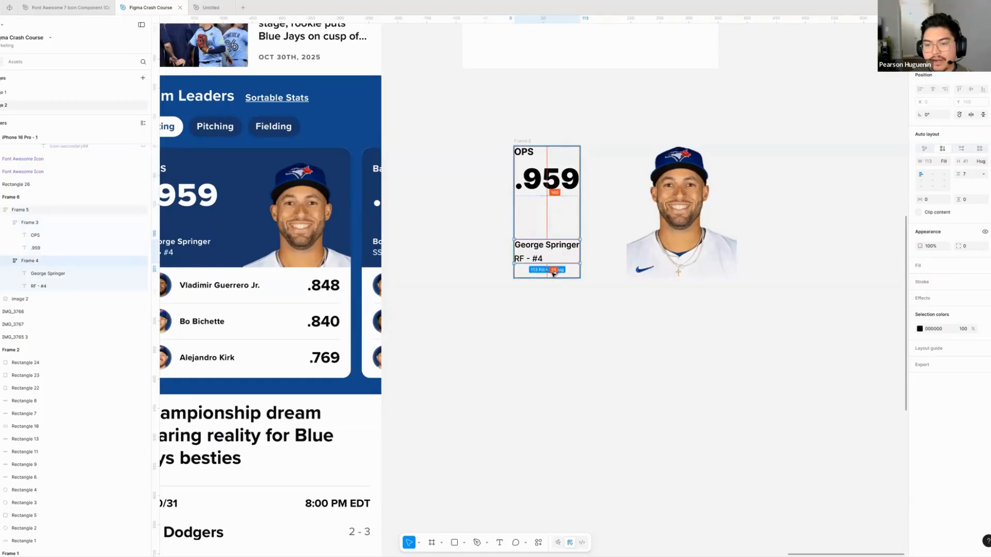
key("Escape")
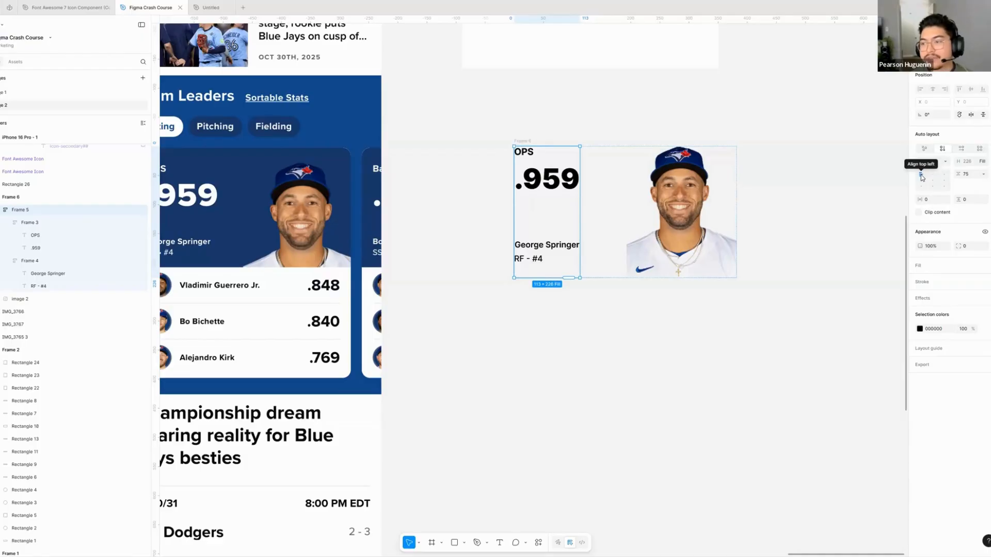
- Set the parent text frame's vertical gap to Auto so the stat and name frames spread to opposite ends
left_click(983, 174)
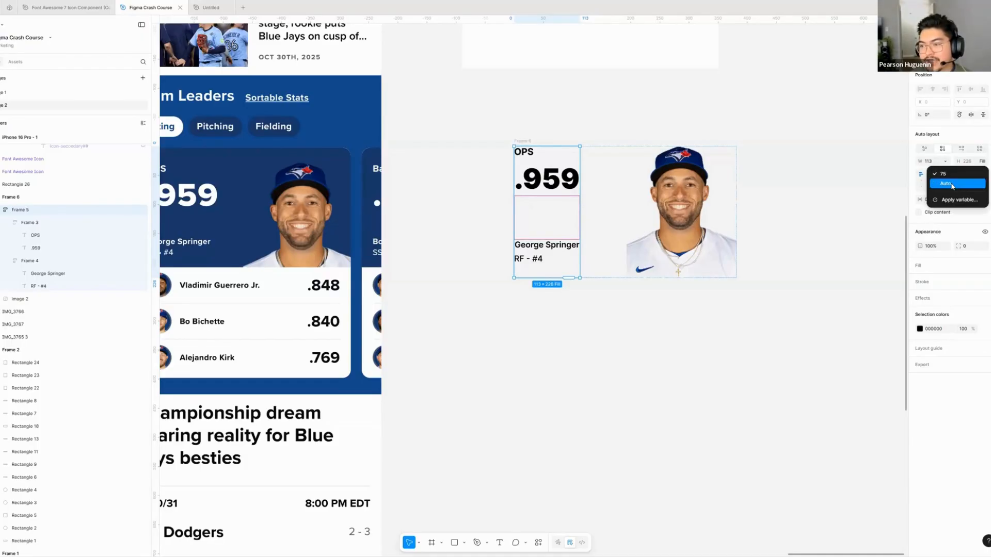
left_click(922, 177)
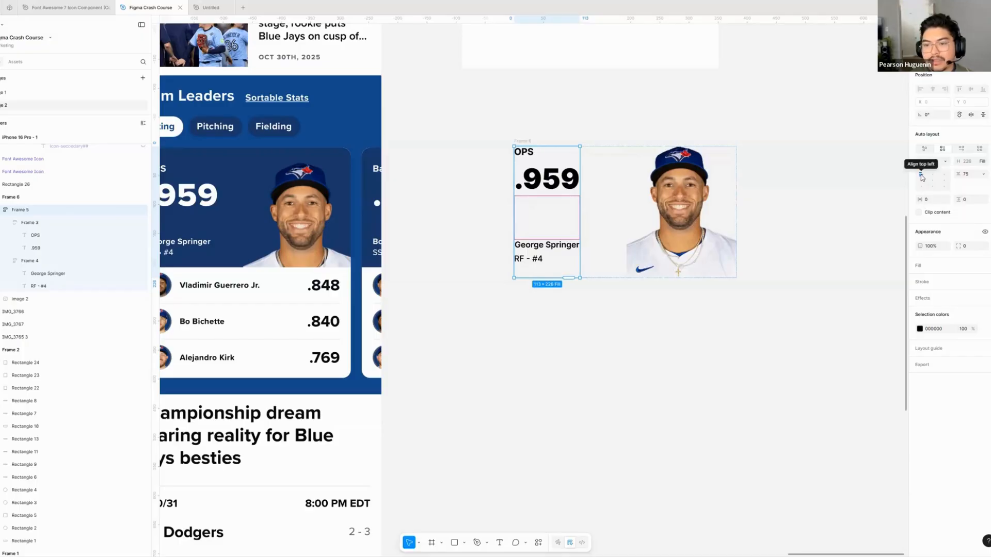
double_click(922, 178)
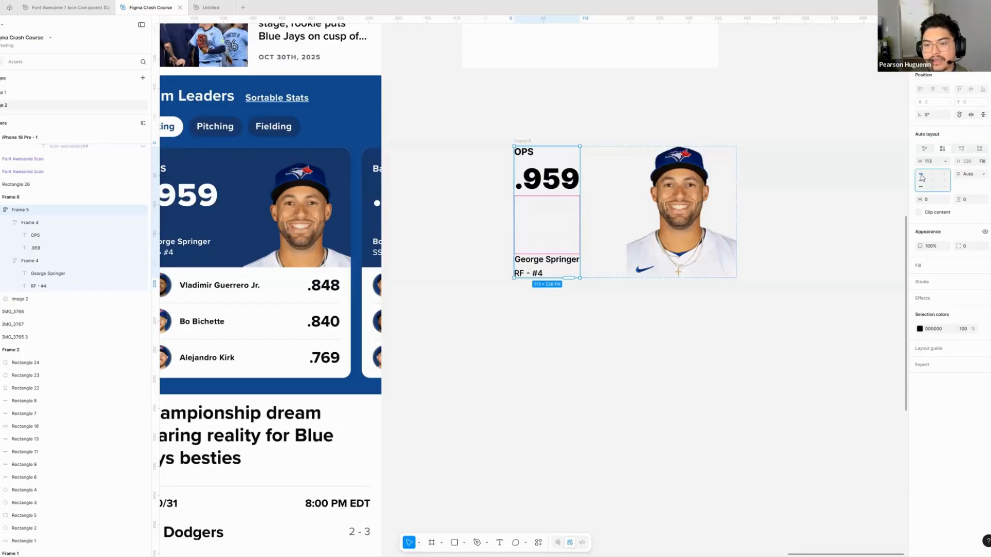
left_click(542, 273)
left_click(542, 189)
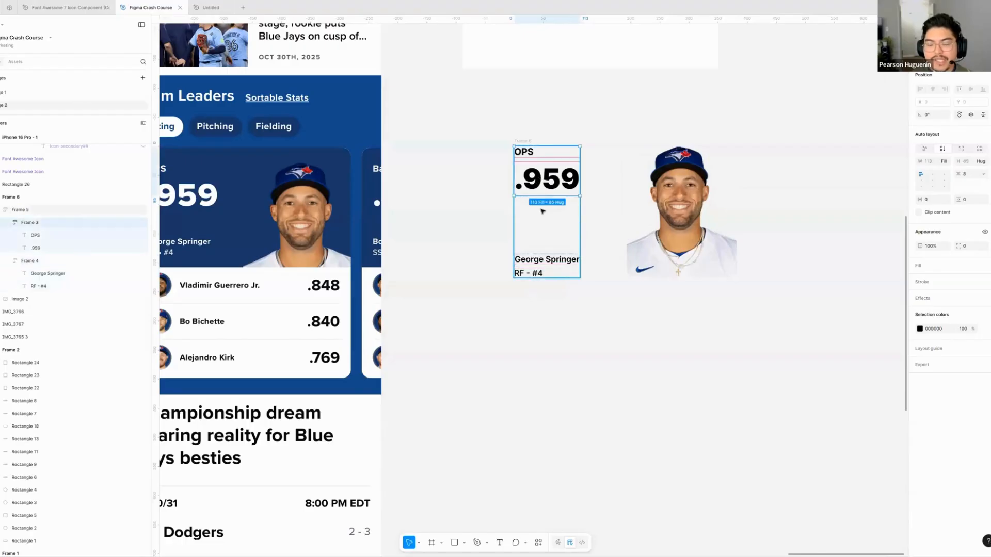
- Try shortening the player photo from its lower edge, and undo the resize
left_click(671, 238)
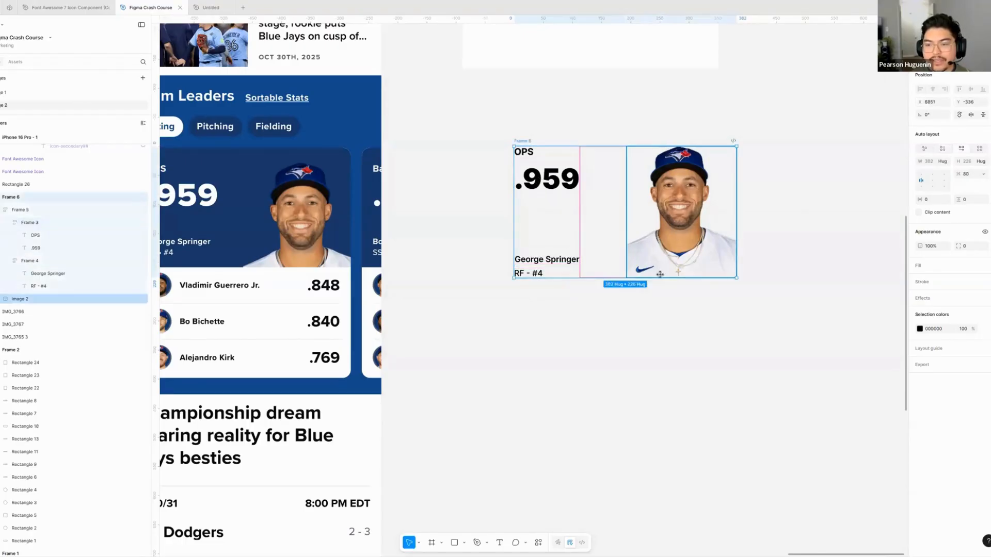
double_click(647, 271)
left_click(677, 294)
left_click(654, 275)
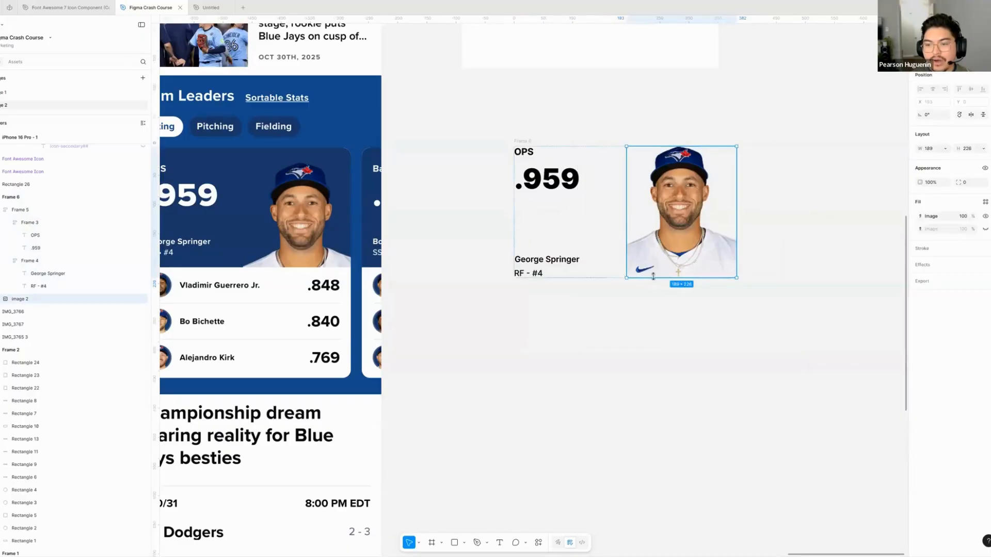
left_click_drag(652, 277, 647, 220)
key("ctrl+z")
left_click(632, 334)
scroll(632, 333, "right", 1)
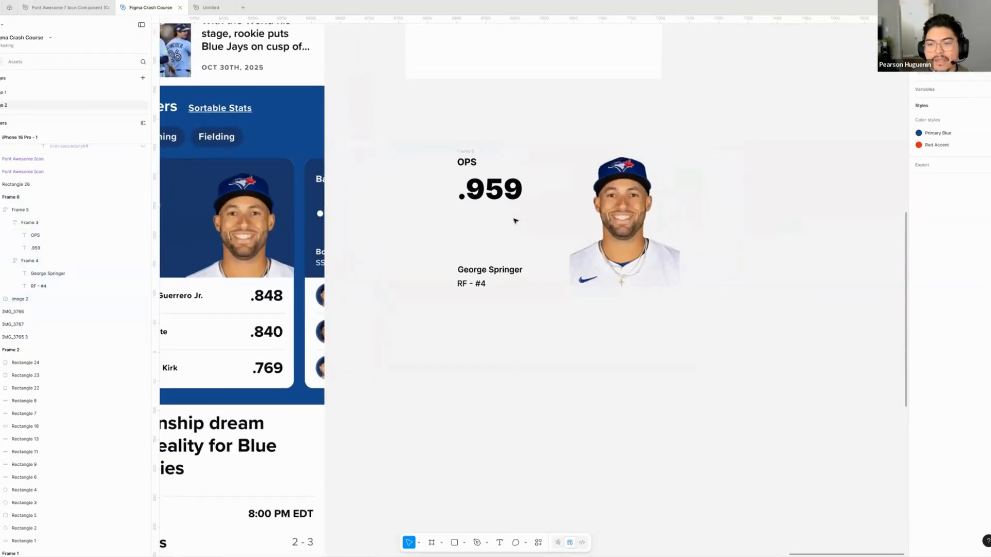
- Move the combined player frame closer to the Team Leaders section of the mobile page
left_click(487, 226)
scroll(406, 227, "left", 2)
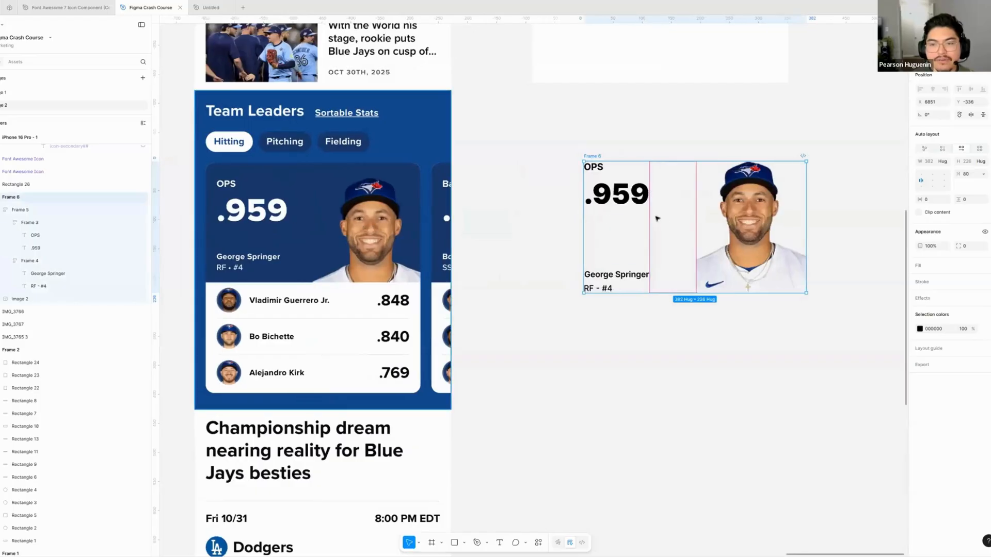
left_click_drag(617, 233, 561, 242)
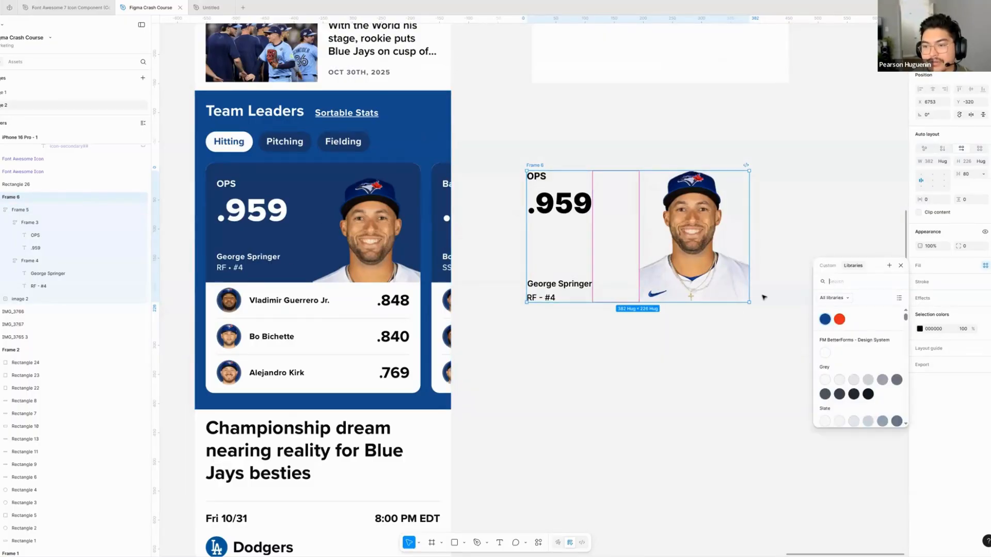
- Fill the player frame with the Primary Blue style and detach the style so the colour can be edited directly
left_click(825, 319)
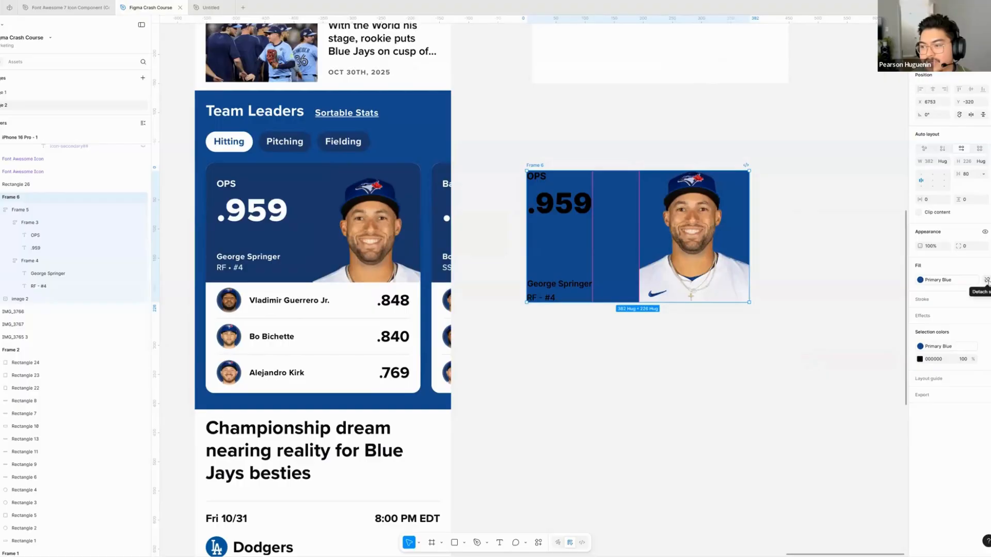
left_click(921, 283)
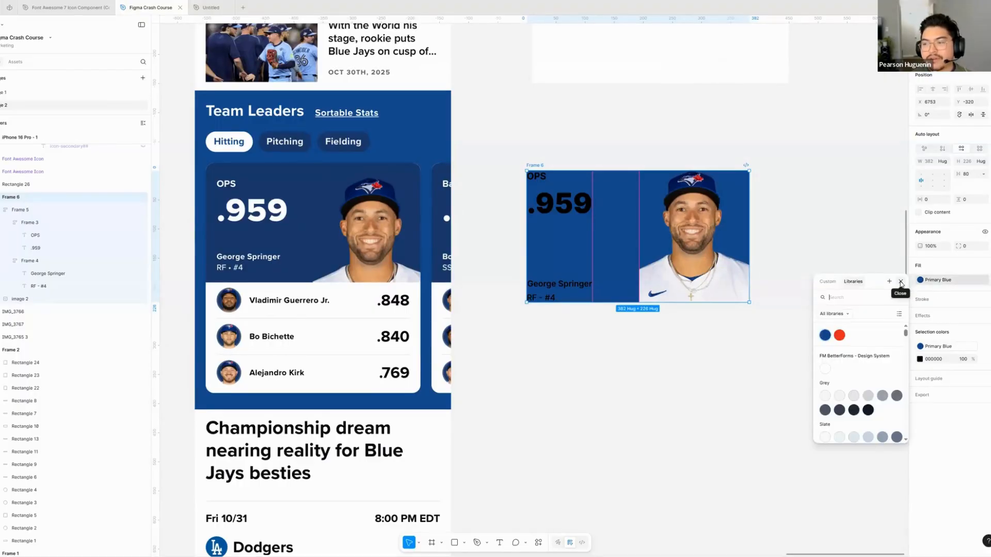
left_click(901, 282)
left_click(987, 282)
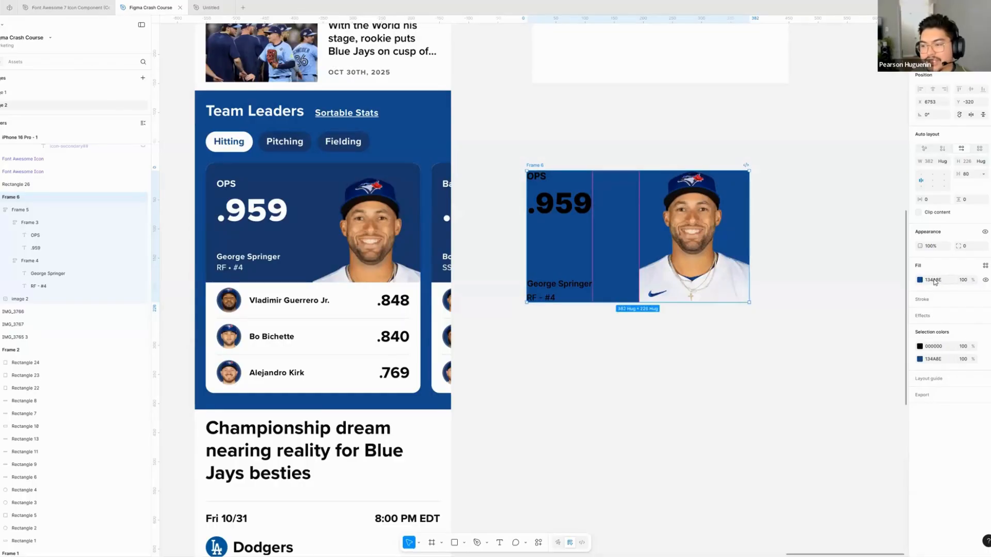
left_click(934, 281)
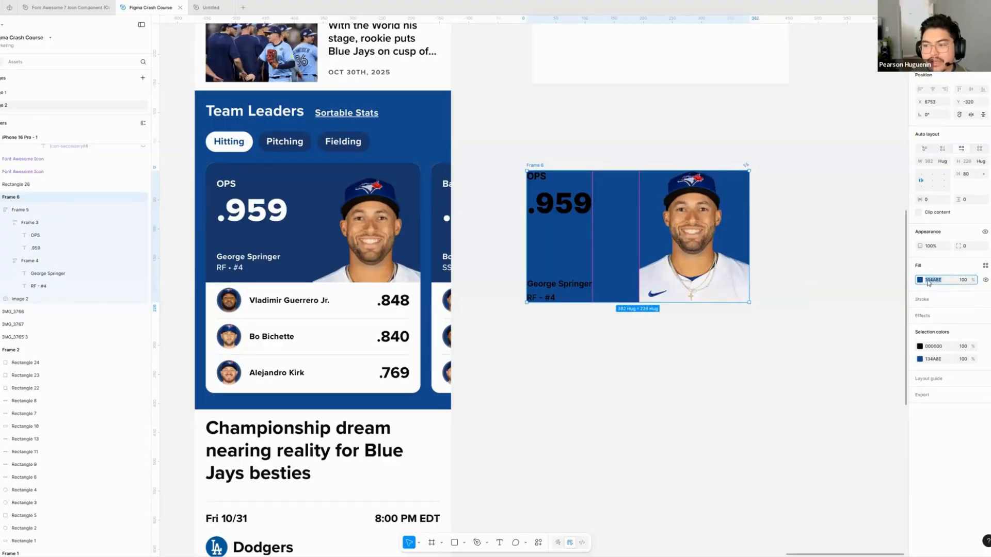
- Match the player frame's fill to the reference card by sampling its dark blue background, 183869
left_click(920, 281)
left_click_drag(893, 367, 897, 369)
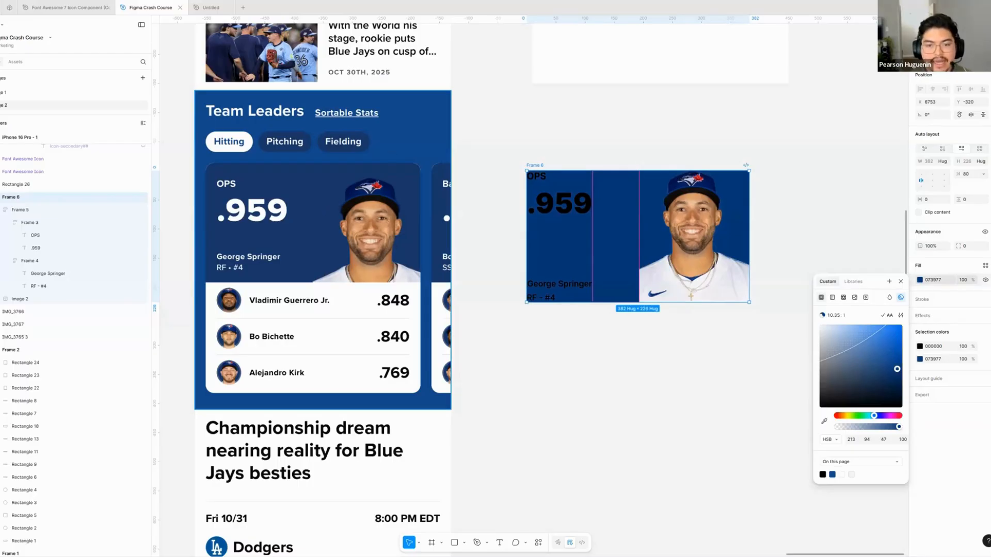
key("i")
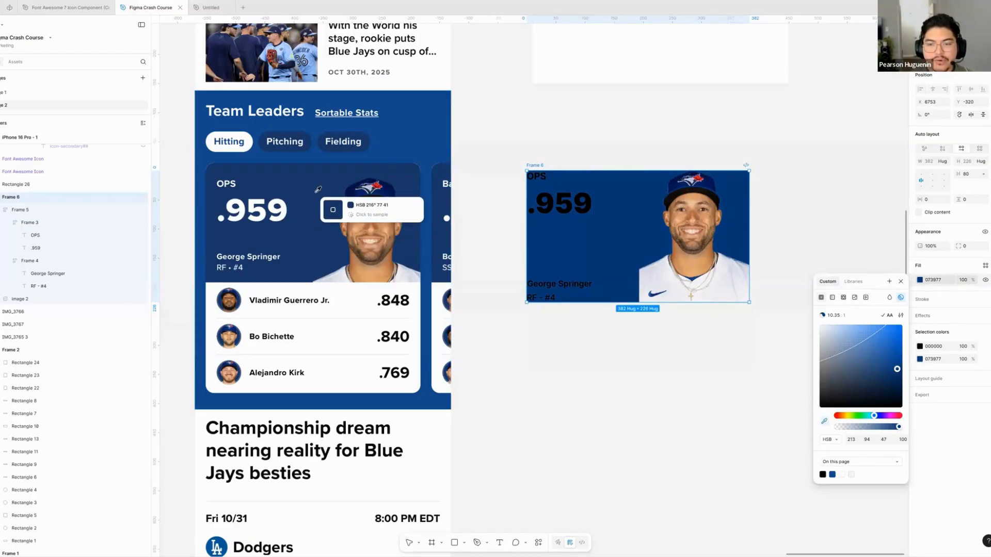
left_click(317, 194)
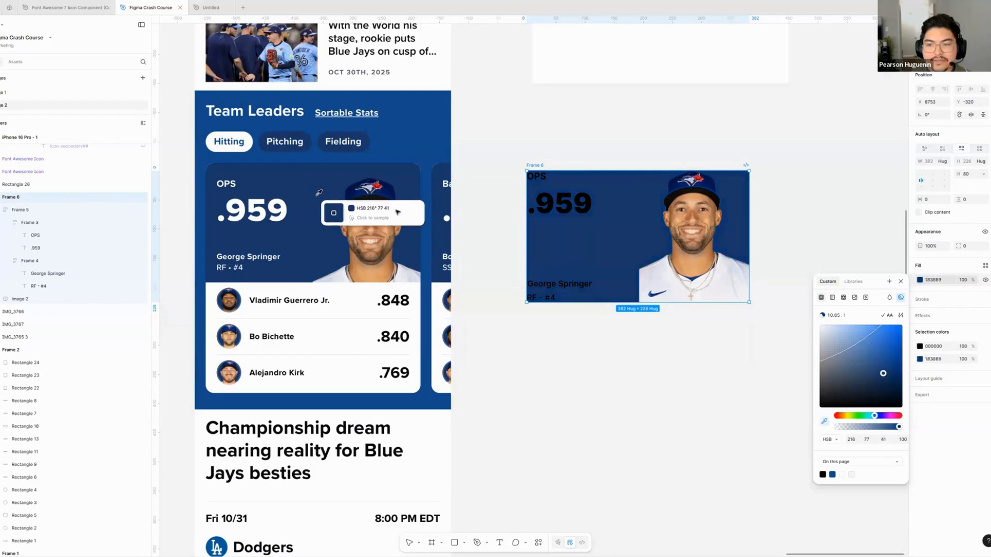
left_click(614, 343)
- Inspect the selection colors of the text frame inside the player frame
left_click(561, 217)
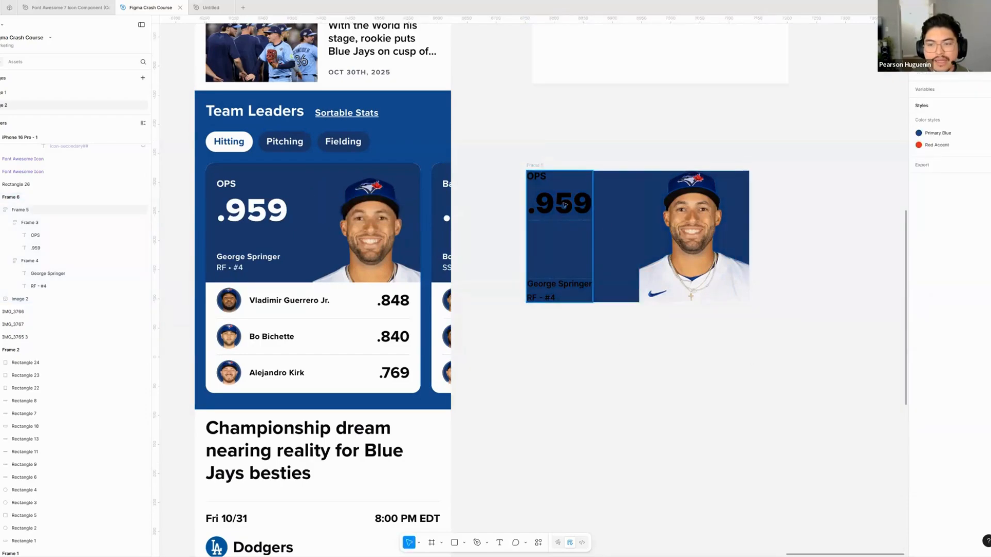
left_click(568, 209)
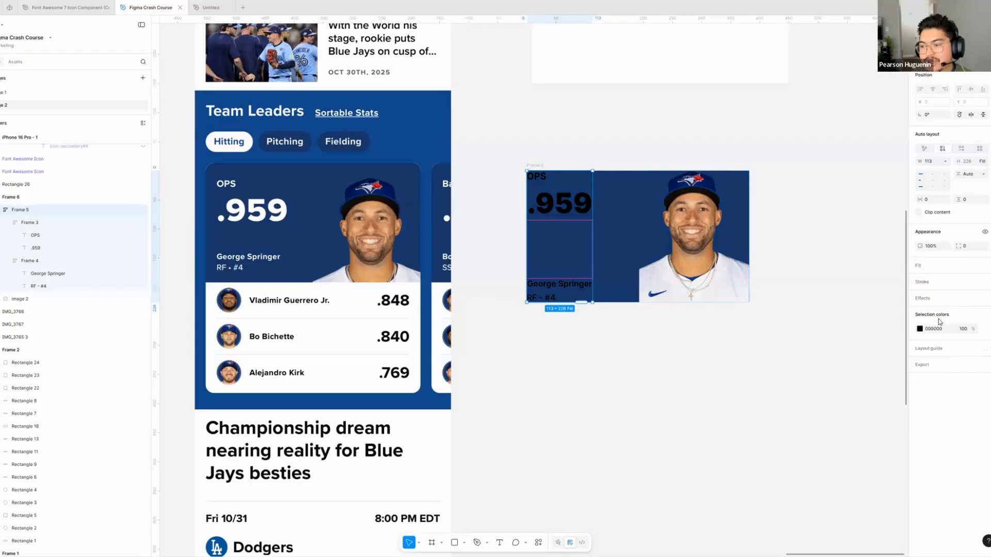
left_click(622, 335)
- Draw a 95 × 65 rectangle below the player frame and duplicate it twice to form a row of three
scroll(522, 320, "right", 2)
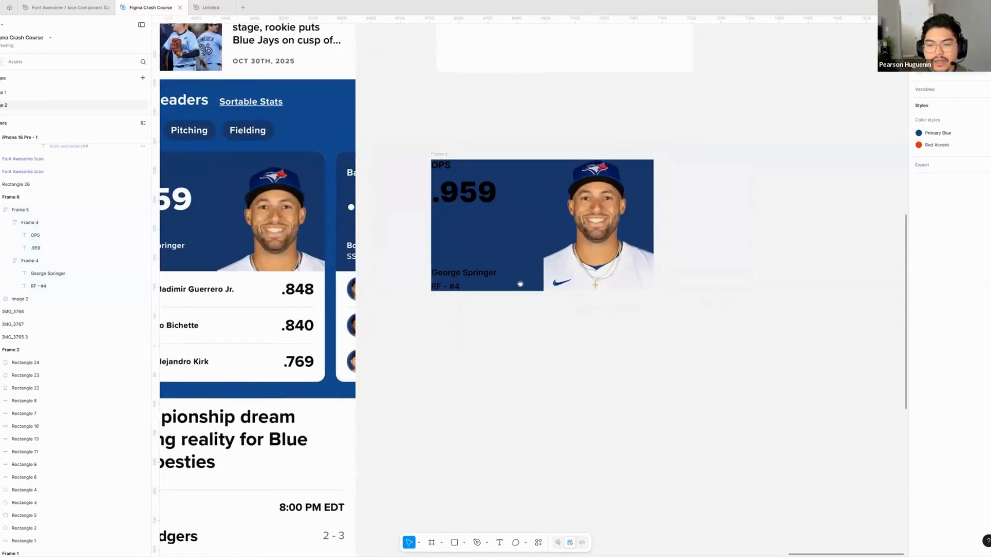
scroll(519, 283, "down", 2)
key("r")
mouse_move(469, 282)
left_mouse_down()
mouse_move(524, 320)
mouse_move(571, 309)
left_mouse_up()
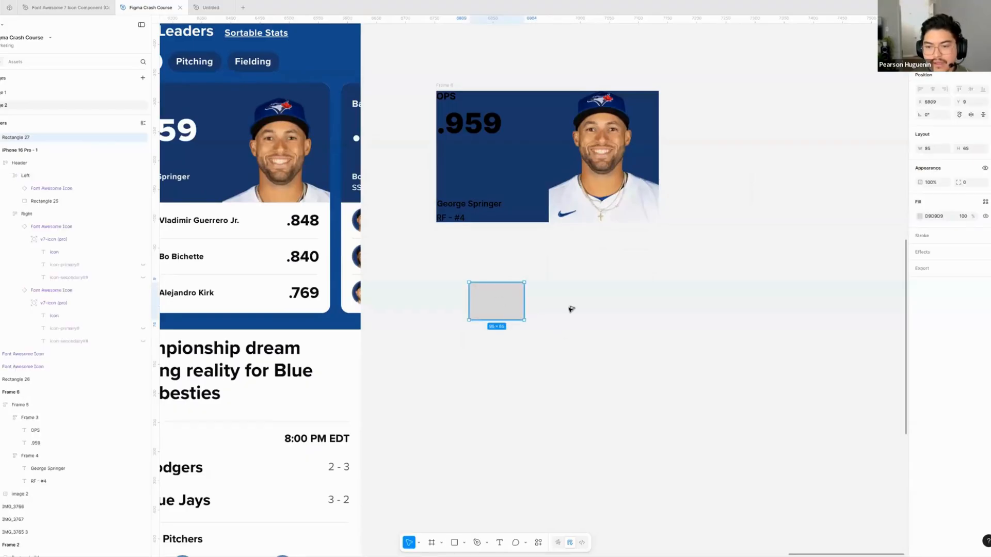
key("ctrl+d")
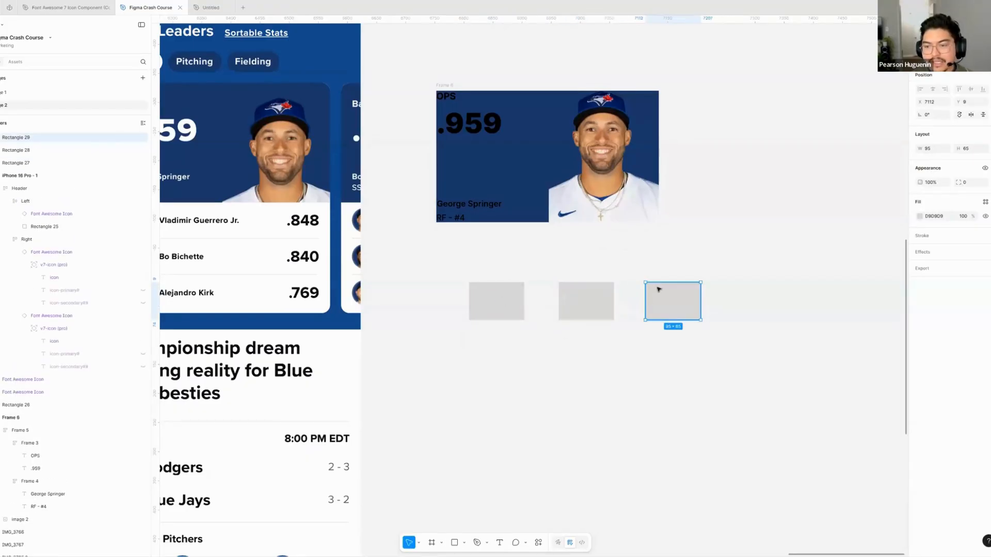
- Fill the third rectangle with the Grey/900 library style and the middle one with Amber/700
left_click(985, 202)
left_click(868, 331)
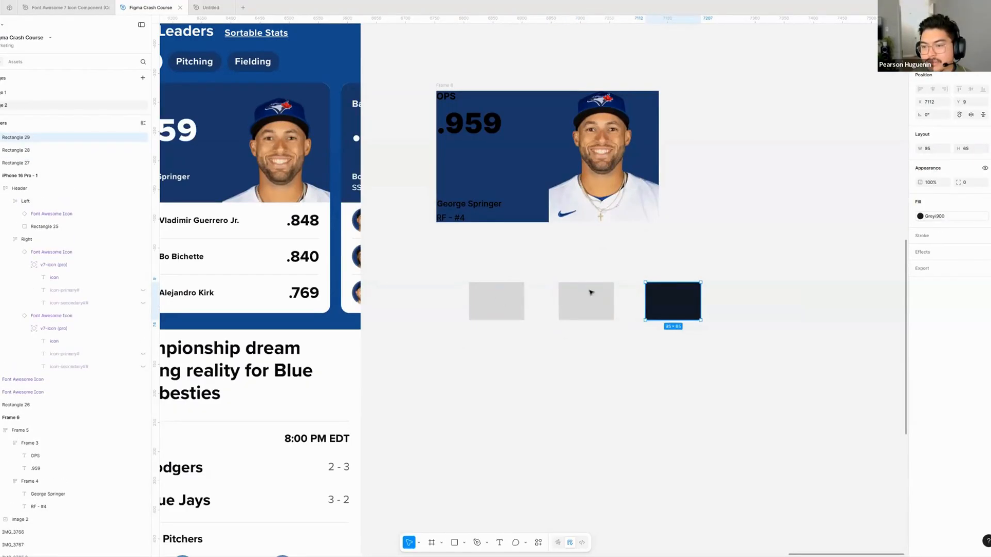
left_click(593, 289)
left_click(985, 202)
scroll(841, 308, "down", 3)
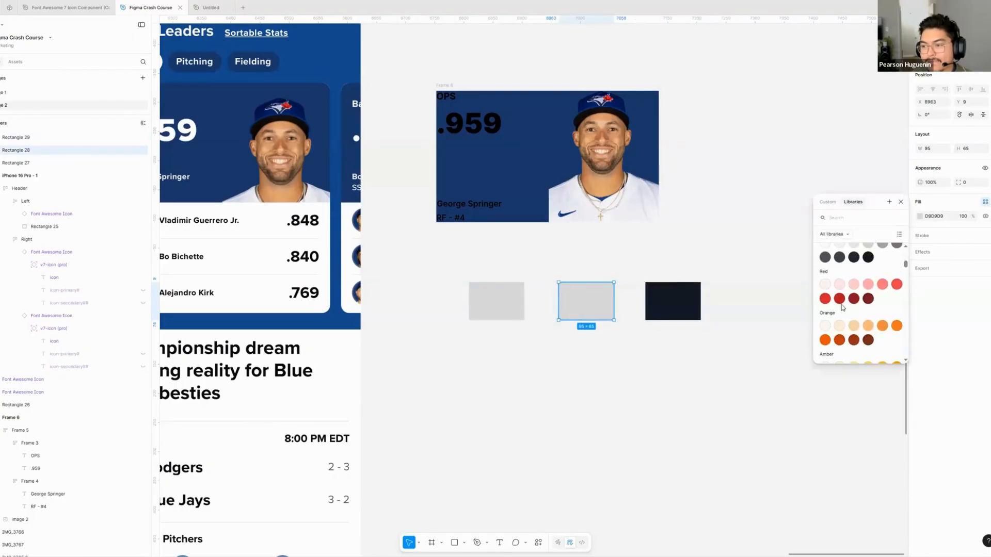
left_click(613, 358)
left_click(585, 297)
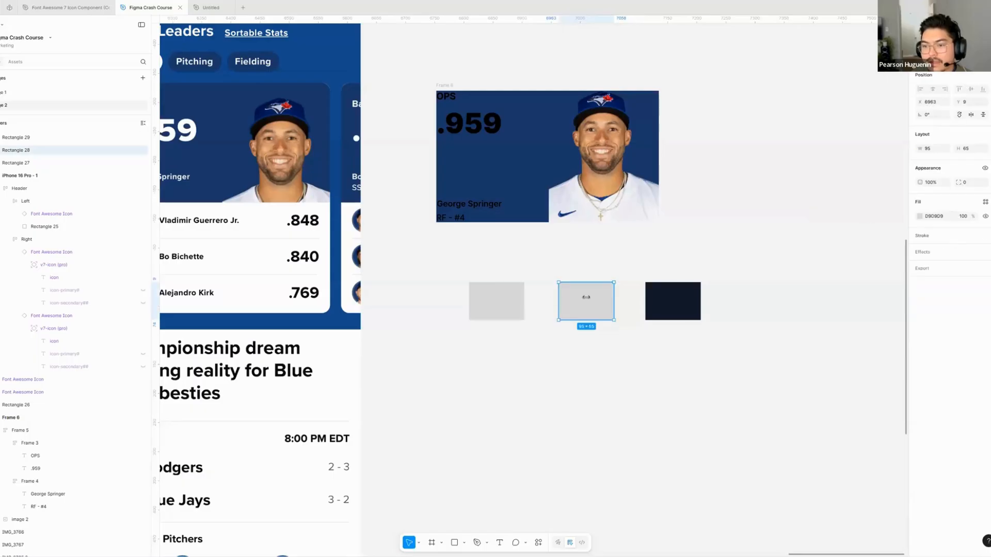
left_click(985, 201)
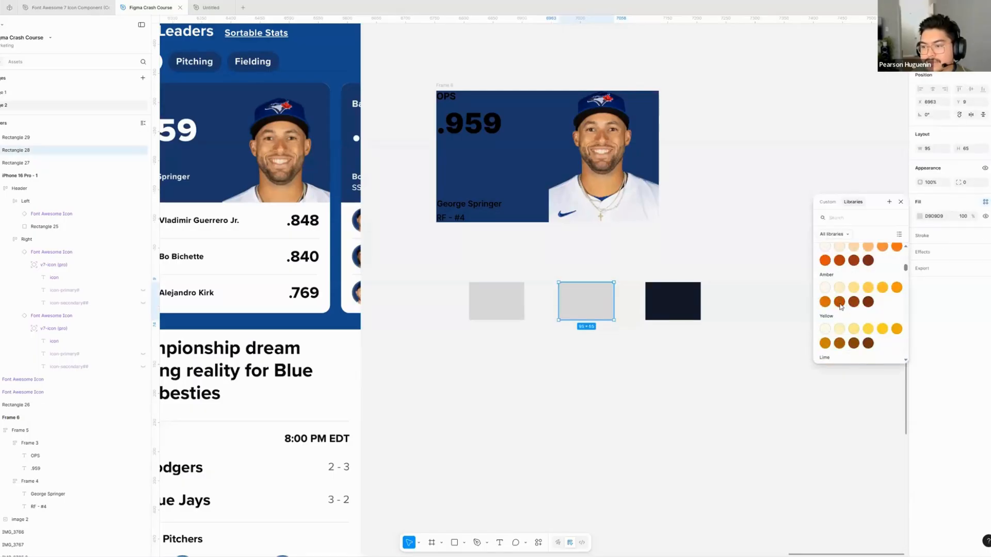
left_click(621, 344)
left_click(620, 344)
left_click_drag(677, 300, 617, 291)
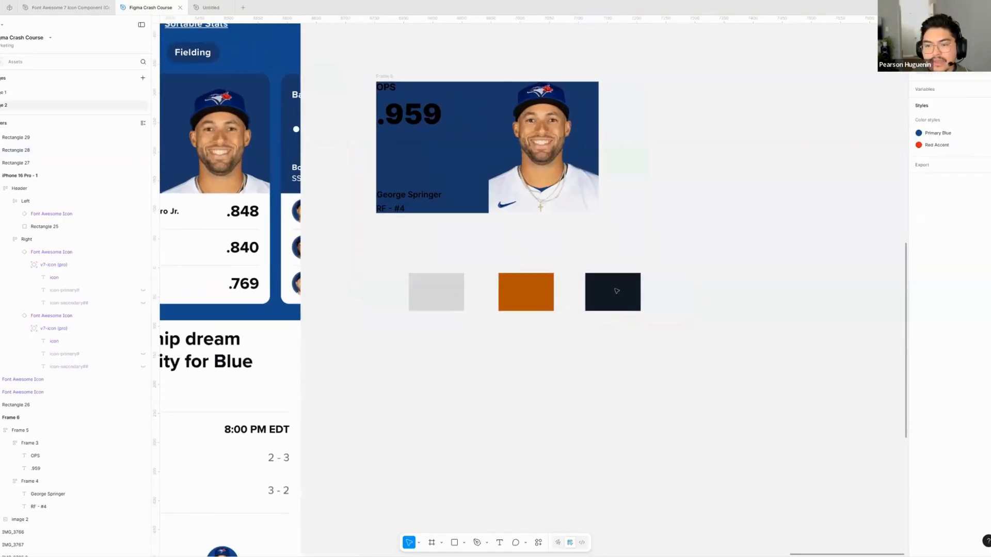
- Compare the fills of the three rectangles one by one and examine the colour options for all of them together
left_click(438, 290)
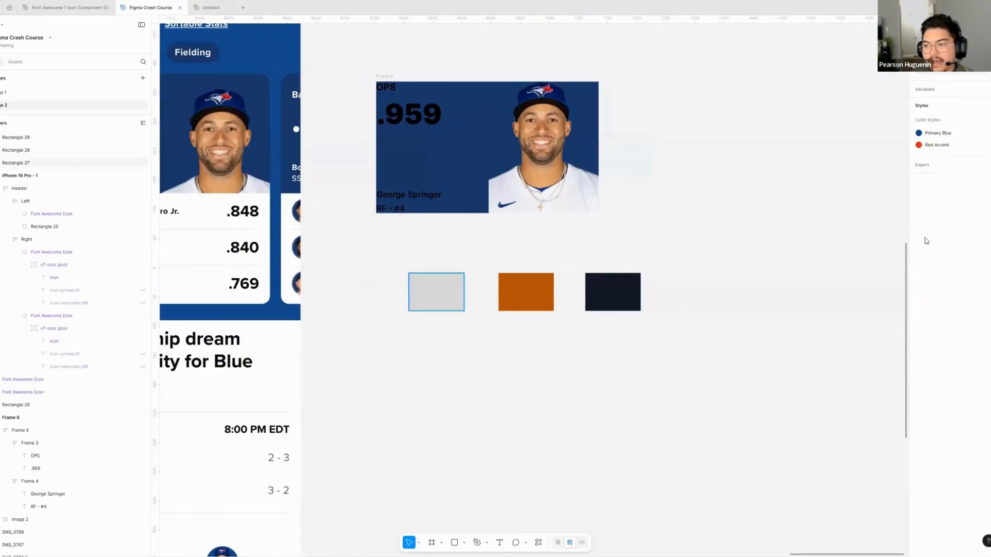
left_click(524, 288)
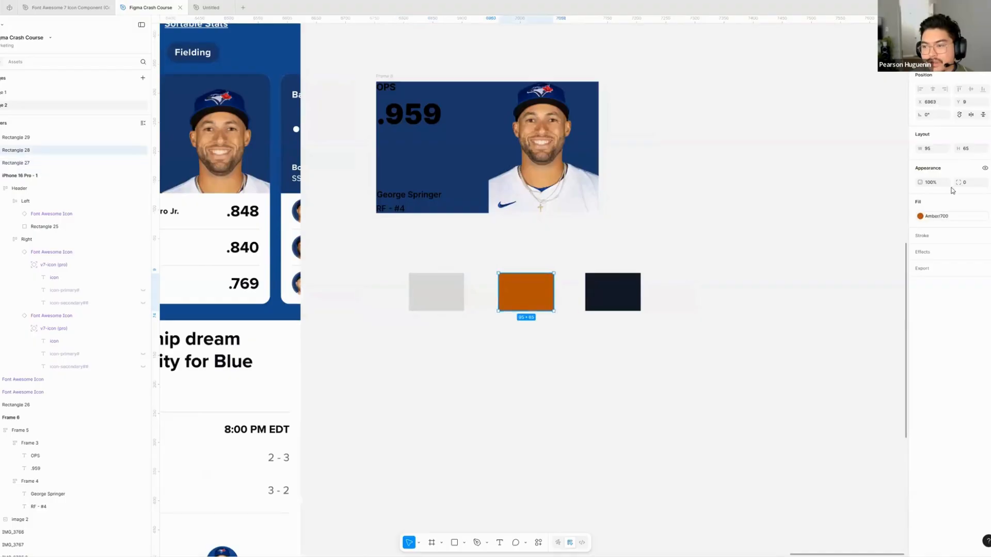
left_click(616, 292)
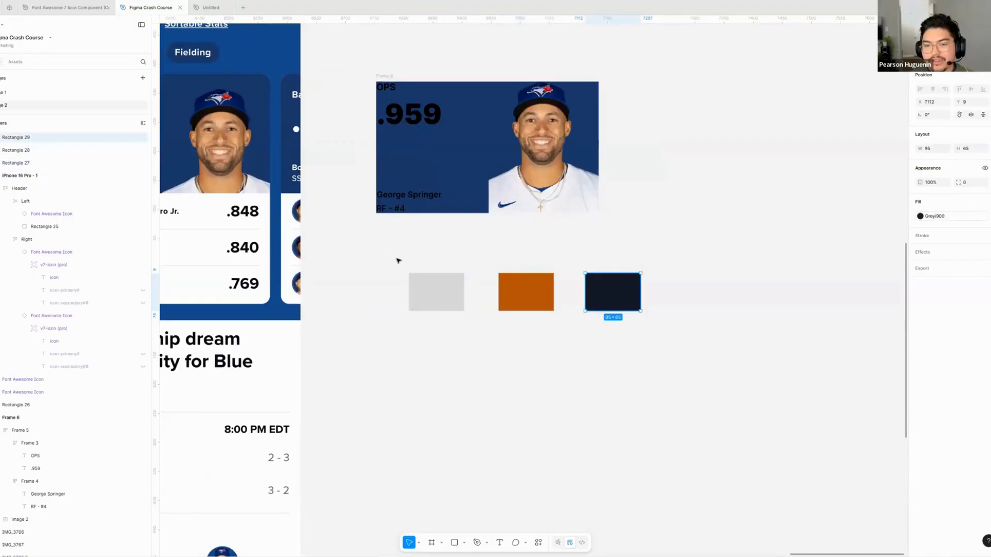
left_click_drag(402, 259, 670, 334)
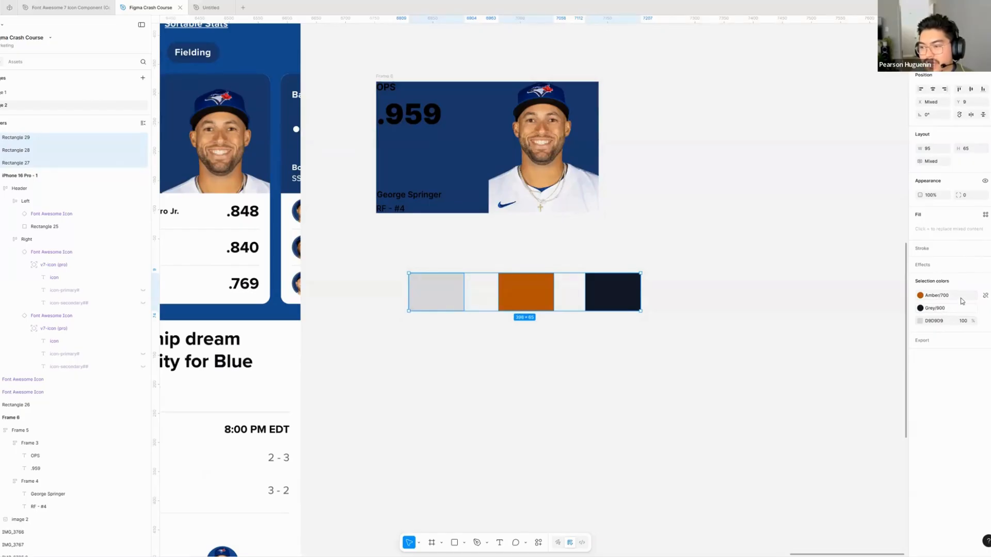
left_click(986, 215)
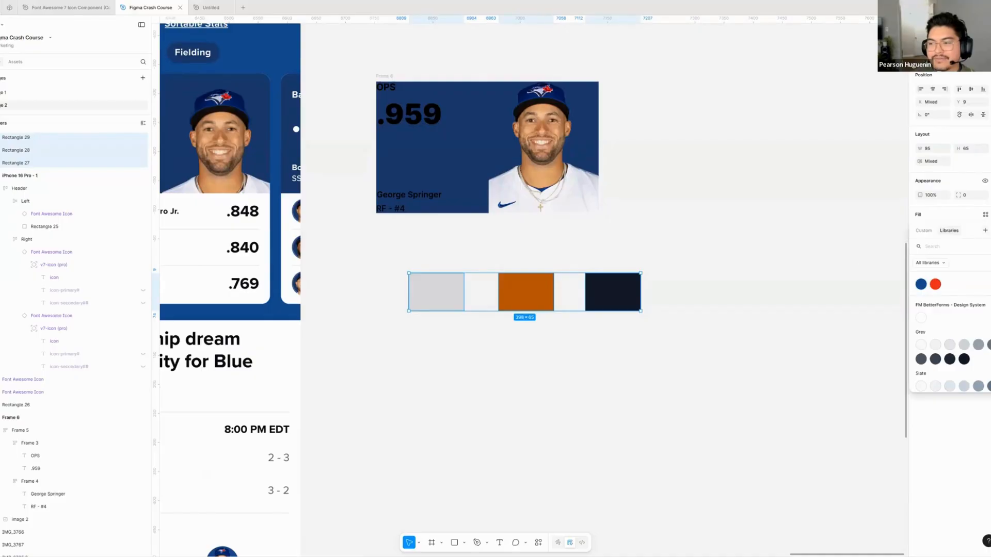
left_click(890, 254)
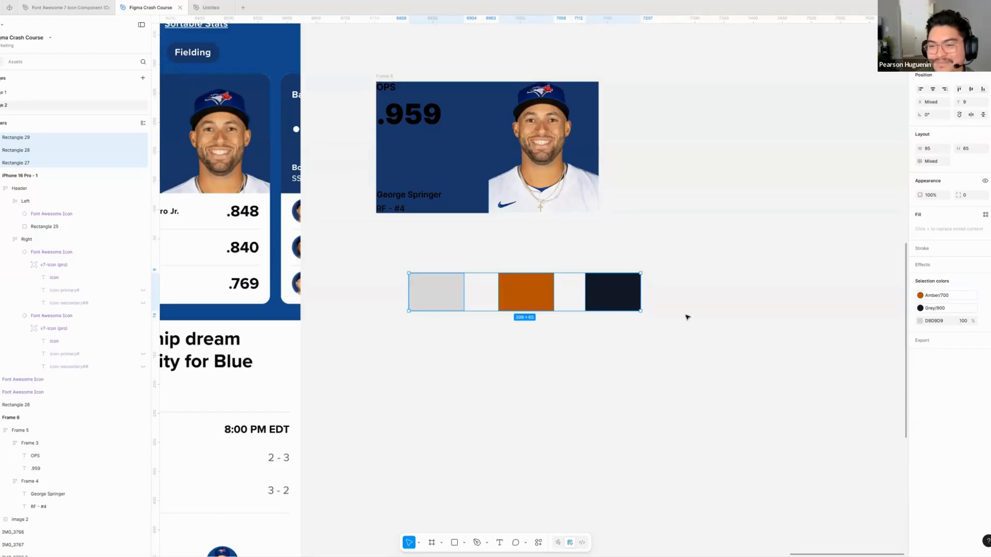
- Try replacing Grey/900 with Red/500 in the selection colors of the three rectangles
left_click(614, 316)
left_click_drag(410, 324, 660, 253)
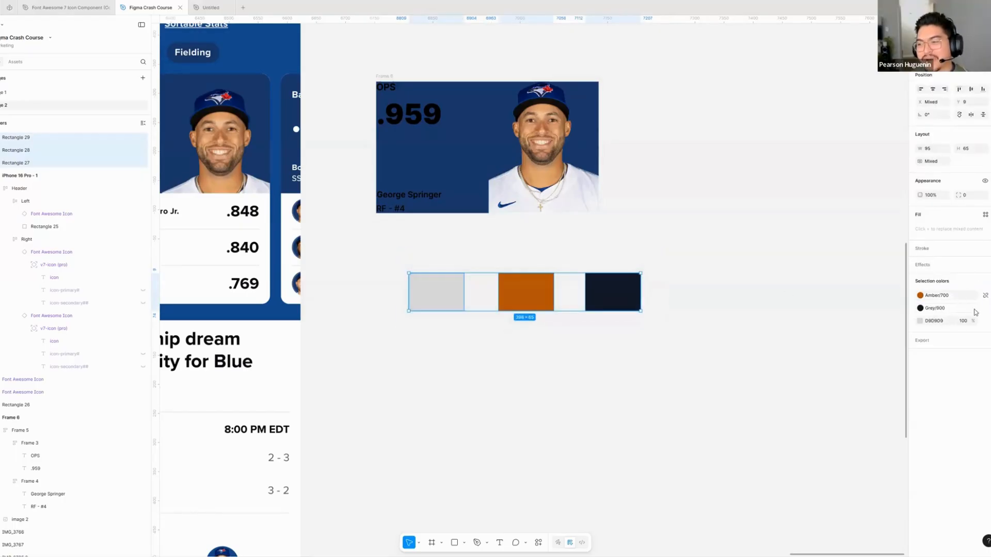
left_click(943, 308)
scroll(892, 438, "down", 5)
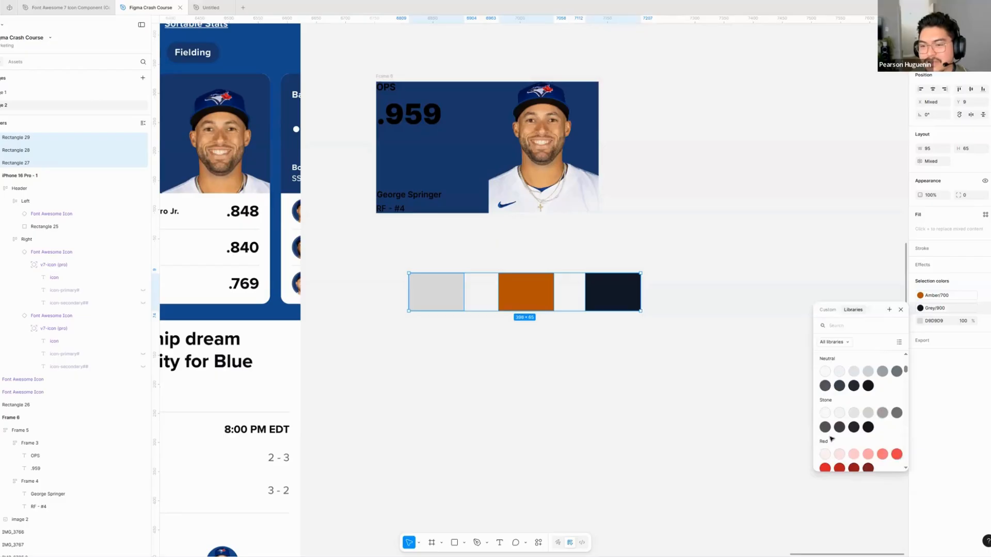
left_click(896, 454)
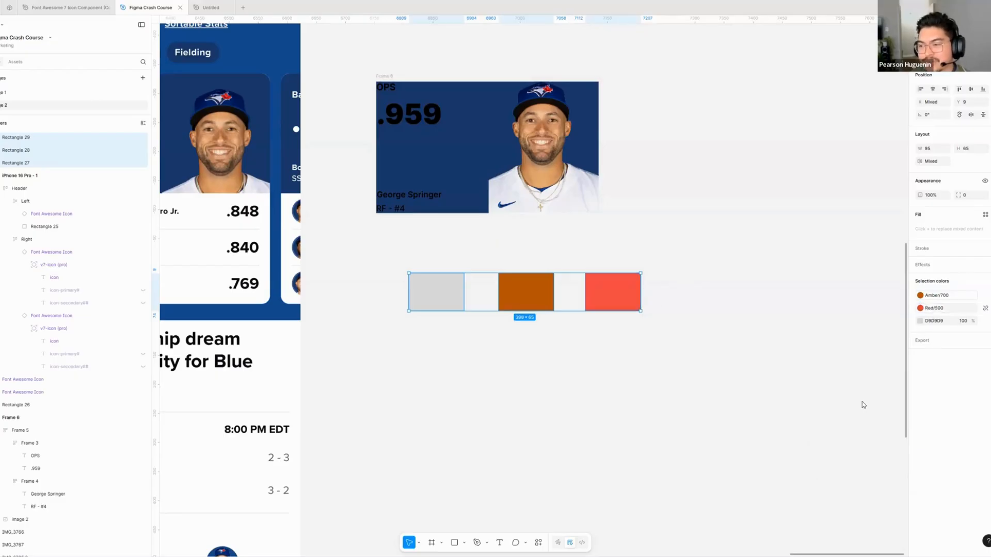
left_click(577, 375)
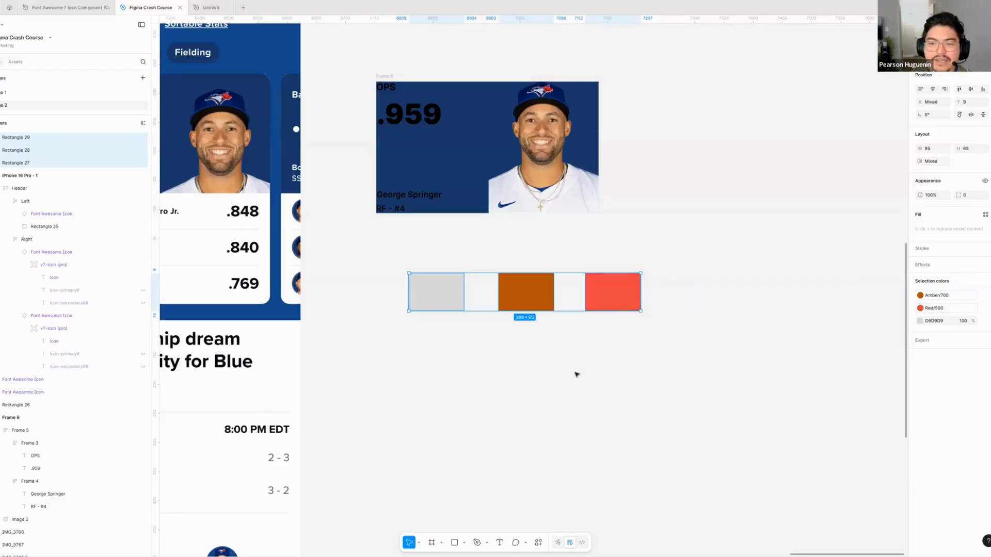
key("ctrl+z")
- Delete the three sample rectangles below the player frame
left_click(519, 249)
left_click_drag(520, 250, 566, 263)
left_click_drag(414, 264, 687, 350)
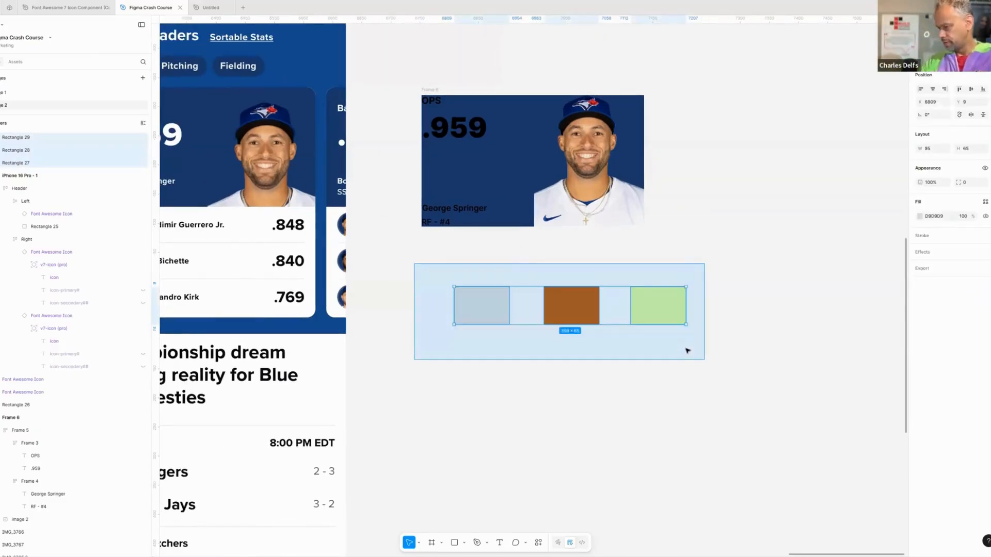
key("Delete")
- Select the outer player frame that holds the texts and the photo
scroll(521, 323, "up", 2)
scroll(522, 323, "left", 2)
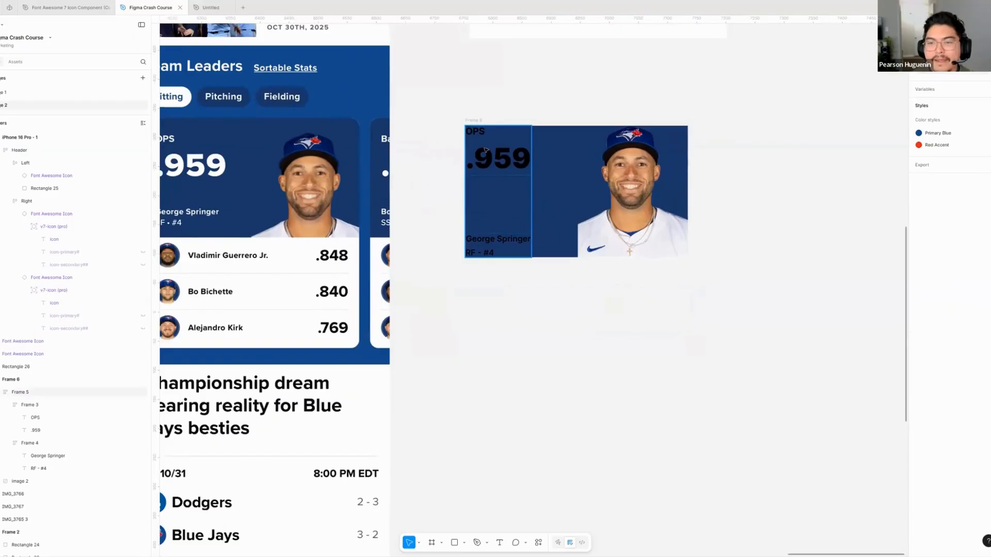
left_click(474, 120)
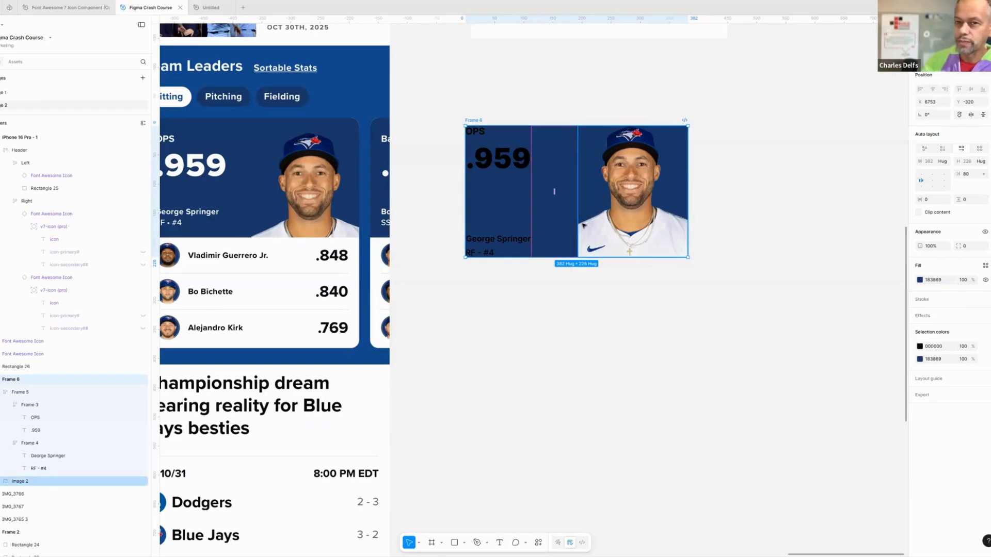
- Change the selection color of the inner frame holding the four player texts to the library style White
left_click(597, 311)
scroll(597, 312, "down", 5)
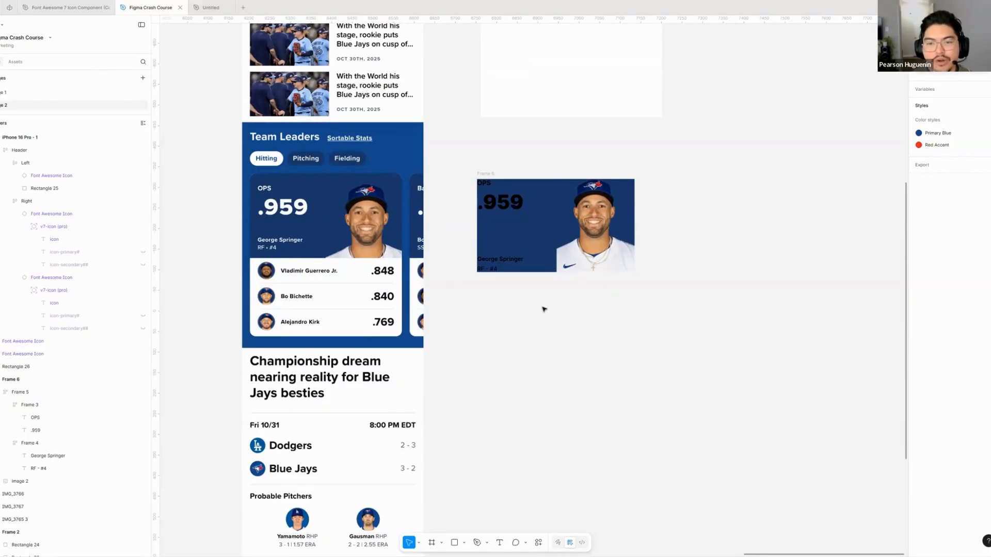
scroll(542, 310, "up", 4)
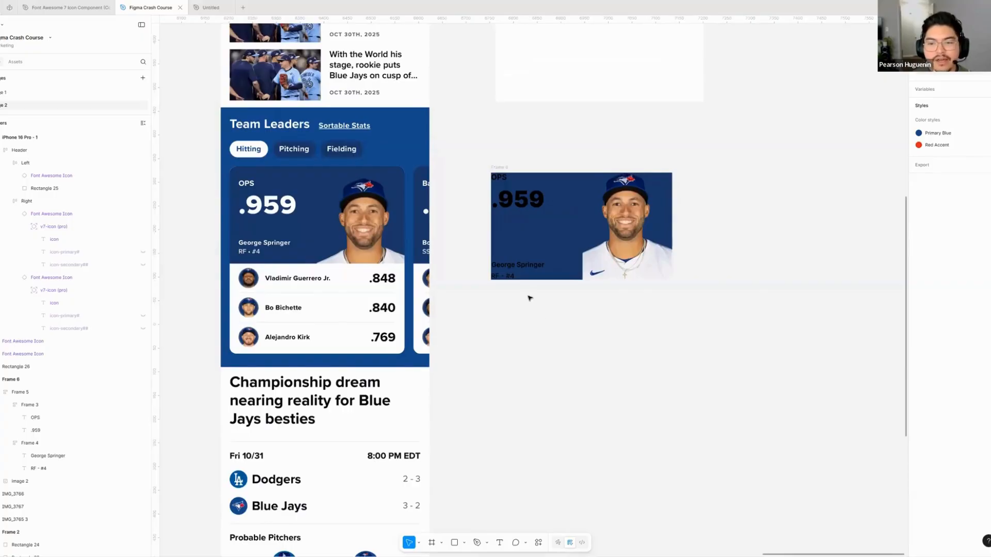
scroll(529, 312, "up", 3)
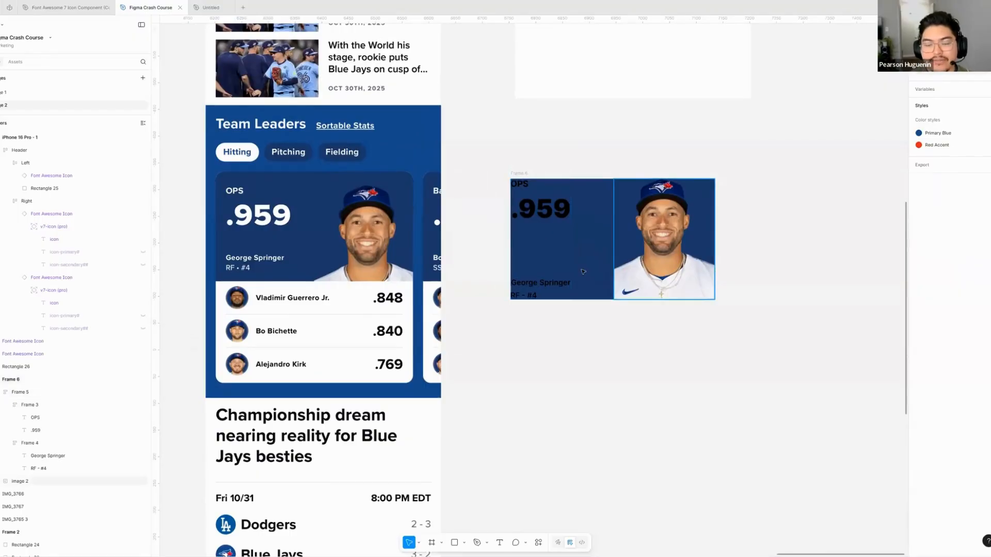
scroll(579, 268, "right", 3)
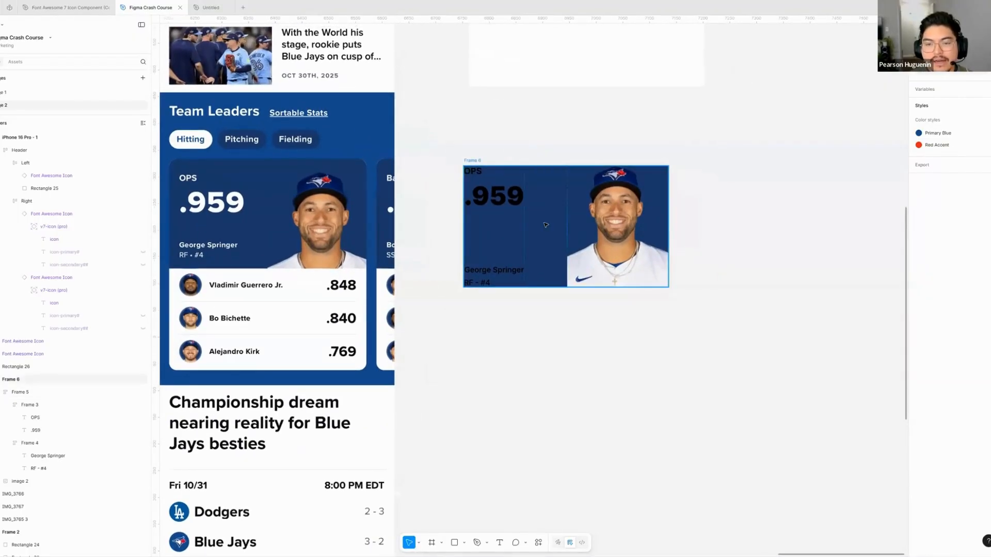
left_click(547, 224)
scroll(546, 224, "up", 1)
scroll(547, 222, "left", 3)
double_click(547, 222)
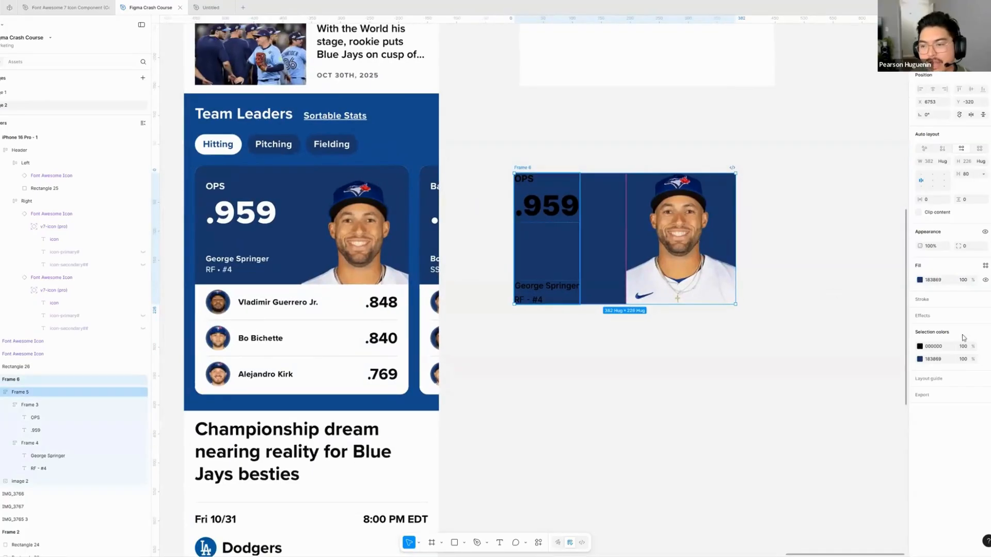
left_click(985, 329)
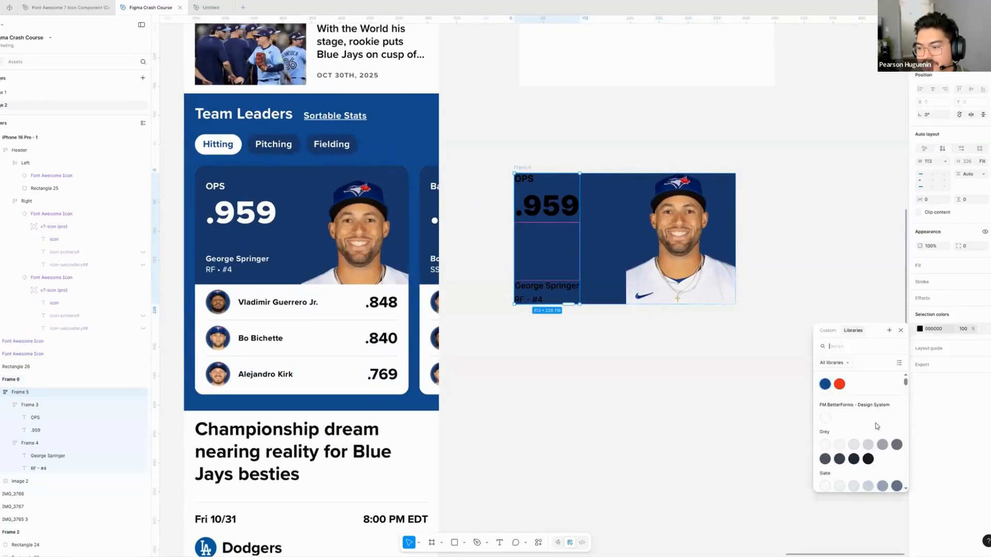
left_click(825, 417)
left_click(571, 327)
- Reposition the outer player frame slightly closer to the Team Leaders section, leaving a small gap beside the phone layout
scroll(557, 195, "right", 2)
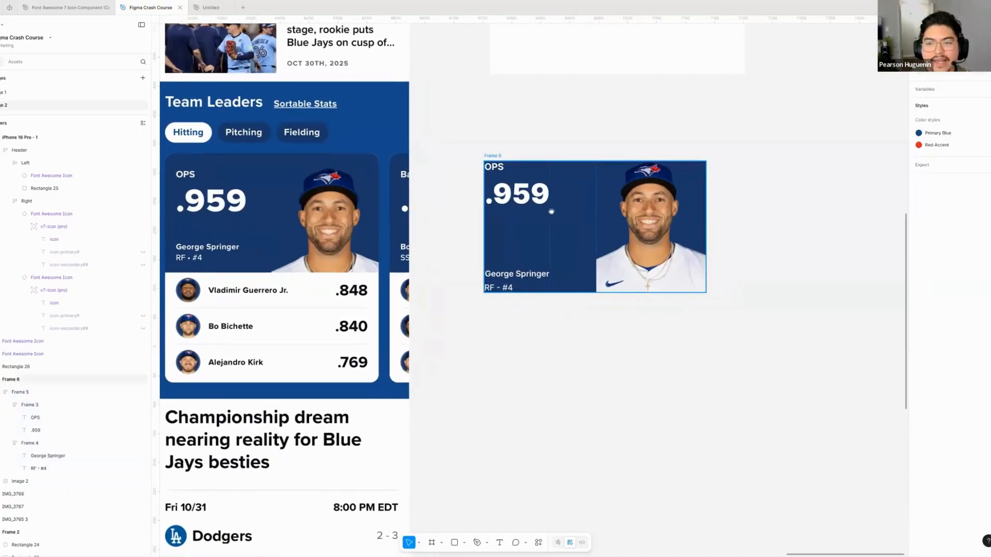
scroll(554, 214, "right", 1)
scroll(558, 215, "left", 2)
left_click_drag(611, 215, 528, 209)
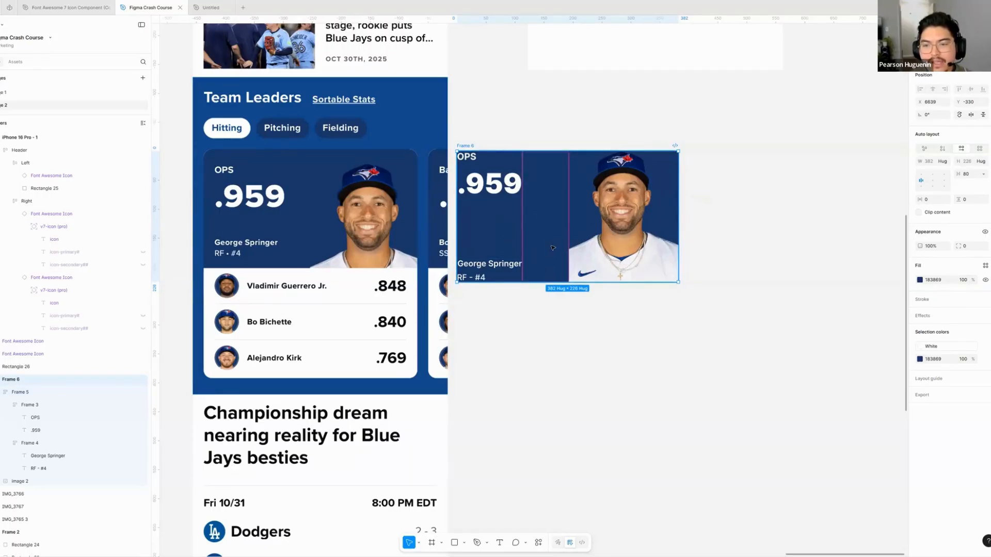
left_click_drag(574, 257, 599, 252)
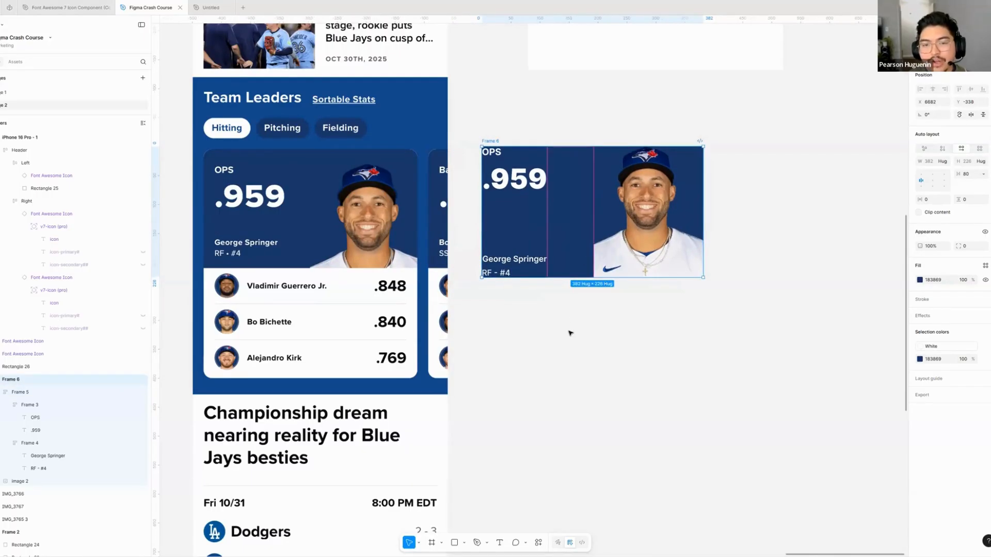
- Set the outer player frame's horizontal and vertical padding to 24
left_click(937, 203)
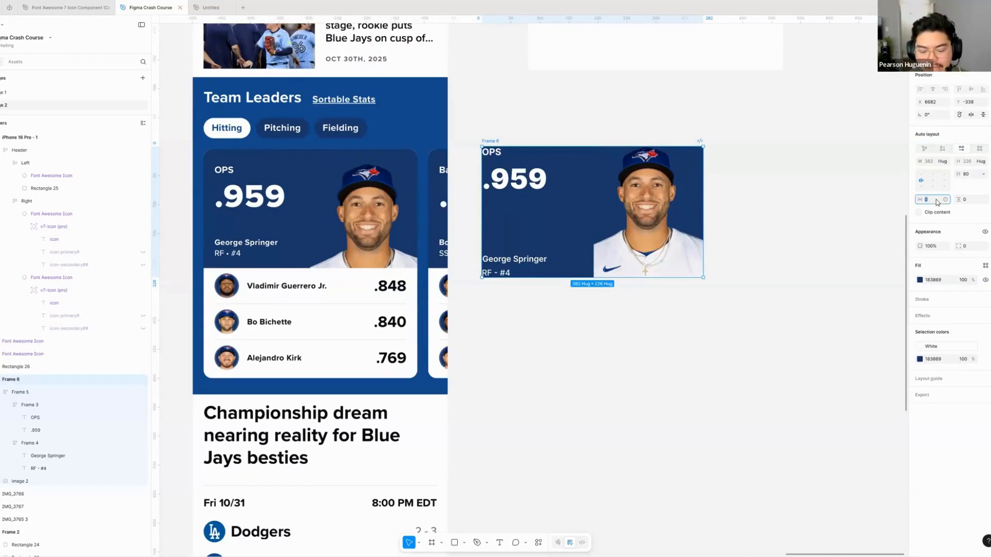
type("16")
left_click(974, 201)
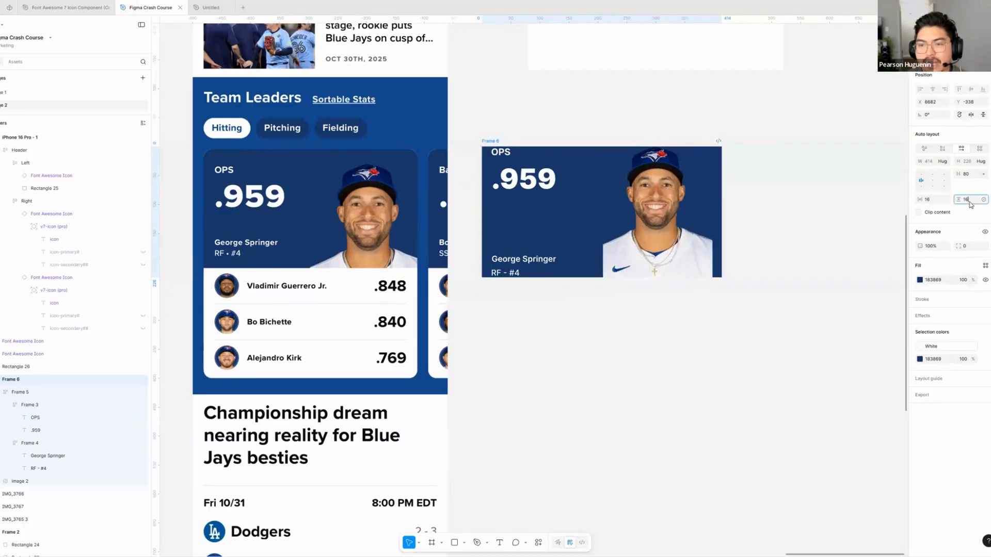
type("16")
key("Return")
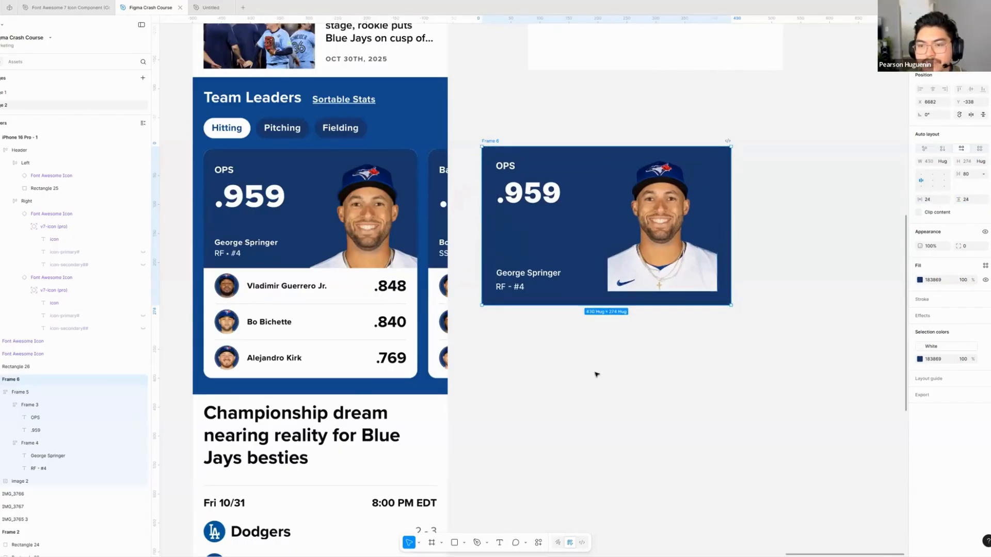
- Compare how the player photo sits inside the padded frame with the photo in the reference Team Leaders card
left_click(525, 372)
scroll(525, 371, "right", 1)
scroll(525, 371, "right", 2)
scroll(544, 371, "left", 1)
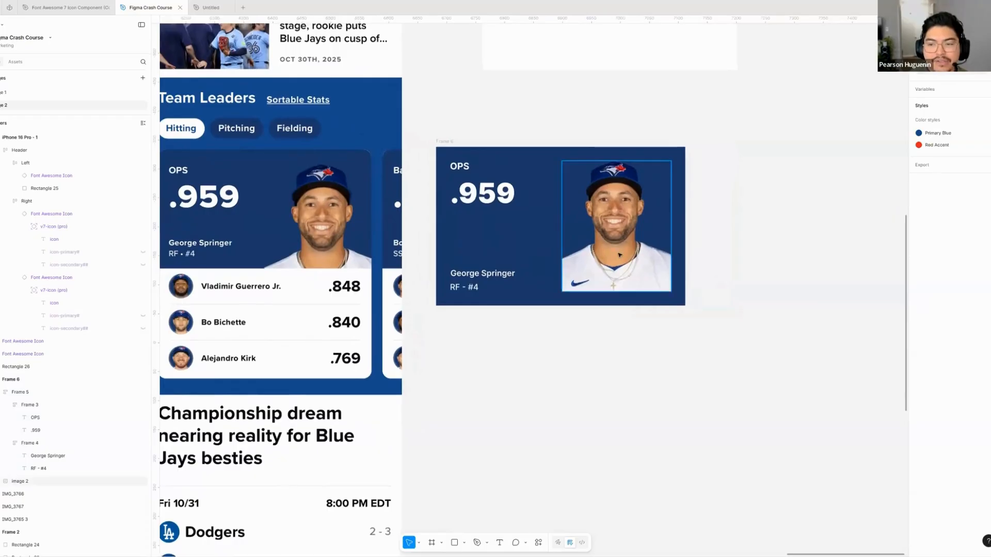
left_click(615, 285)
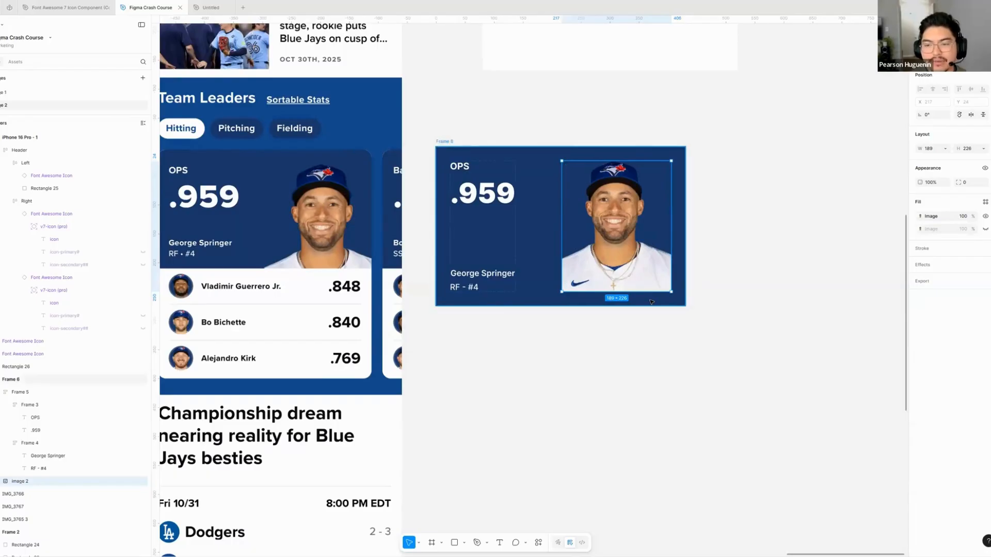
scroll(382, 237, "left", 2)
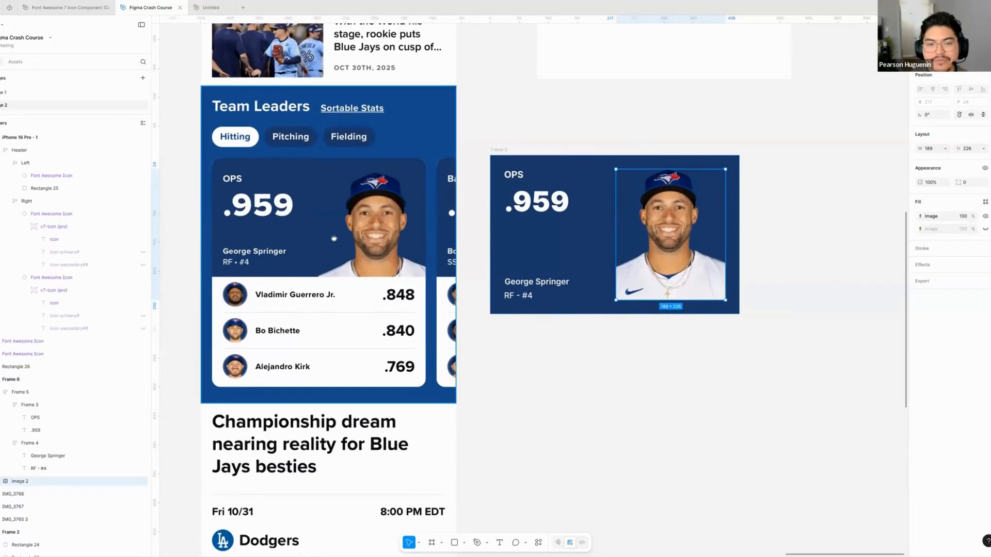
scroll(593, 327, "right", 2)
scroll(592, 327, "down", 1)
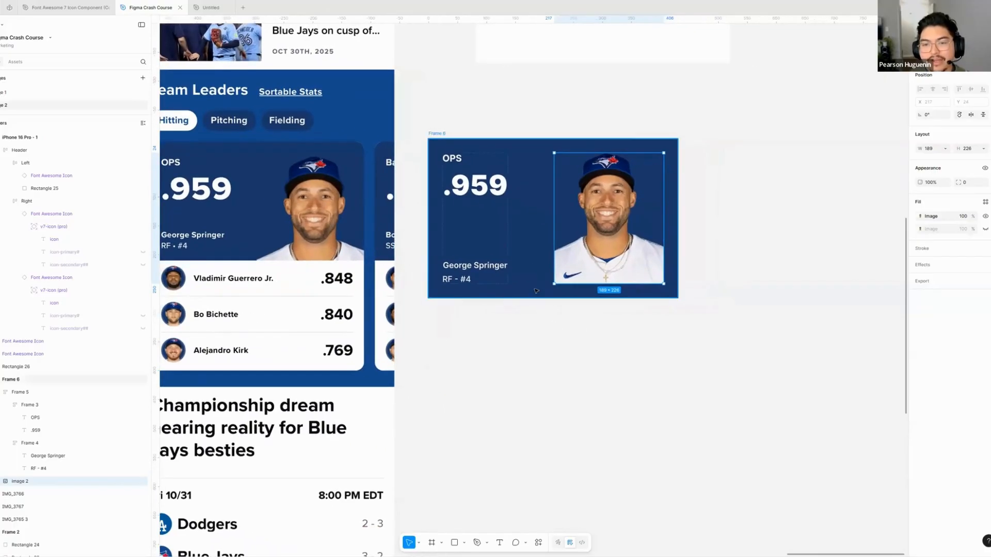
- Reset the outer player frame's vertical and horizontal padding to 0
left_click(513, 252)
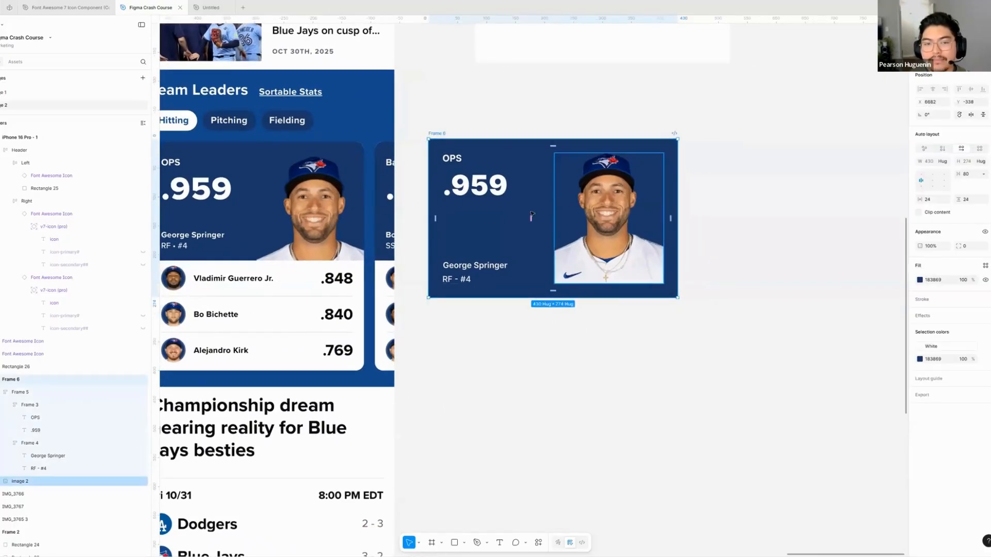
left_click(976, 200)
type("0")
left_click(928, 200)
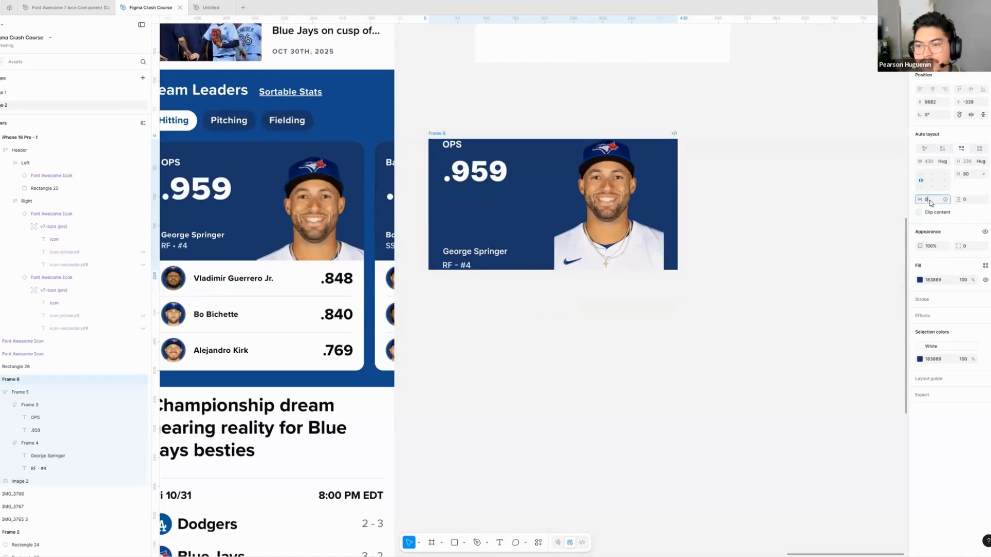
type("0")
key("Return")
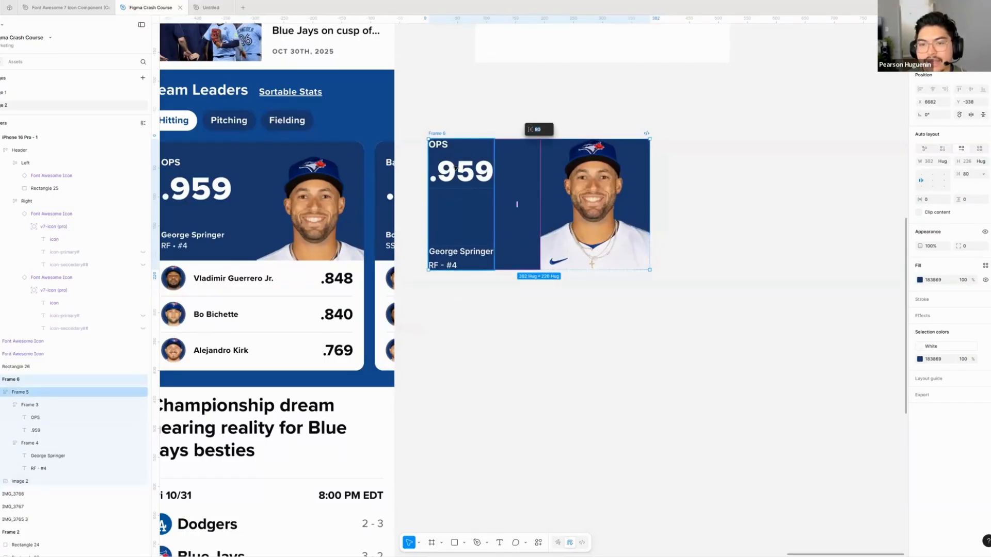
- Set the horizontal padding of the inner text frame to 24
left_click(469, 218)
scroll(469, 217, "left", 3)
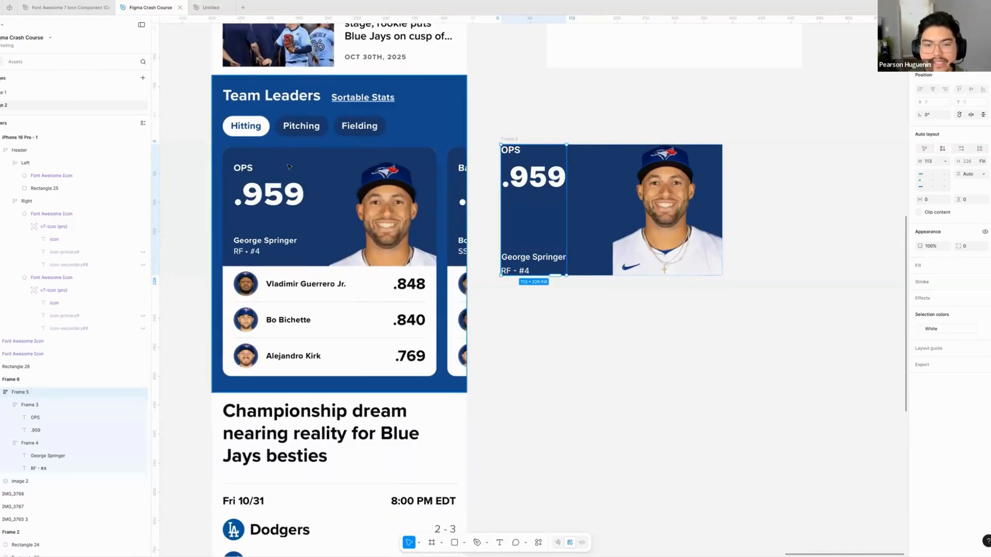
left_click(934, 200)
type("242")
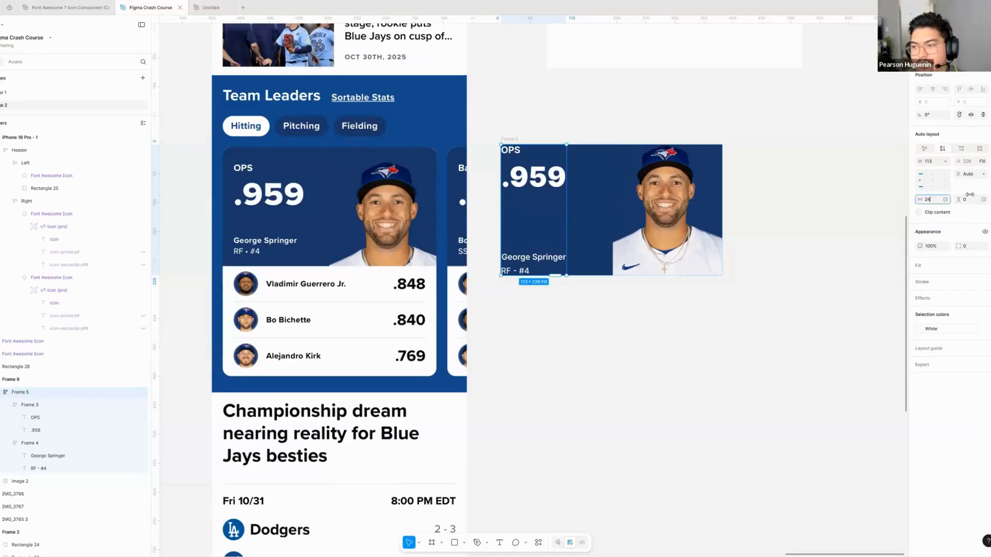
key("Tab")
left_click(944, 201)
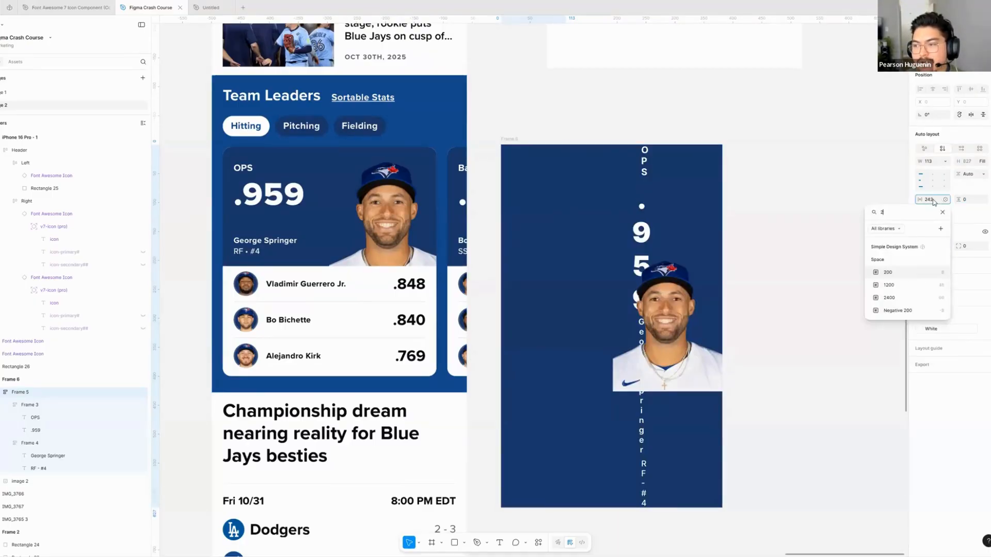
left_click(933, 202)
key("2")
left_click(933, 202)
type("24")
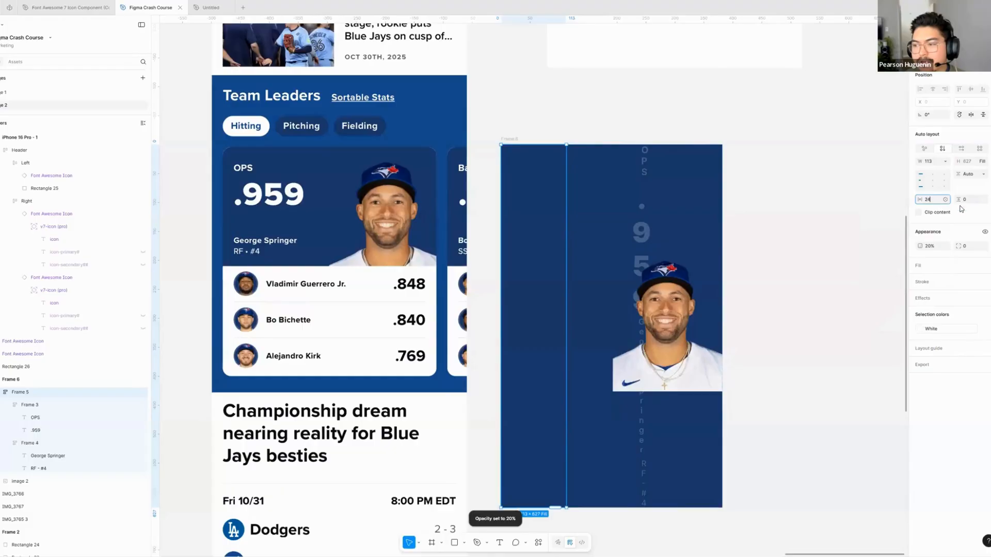
- Restore the inner text frame's opacity to 100%
left_click(935, 247)
type("0")
key("BackSpace")
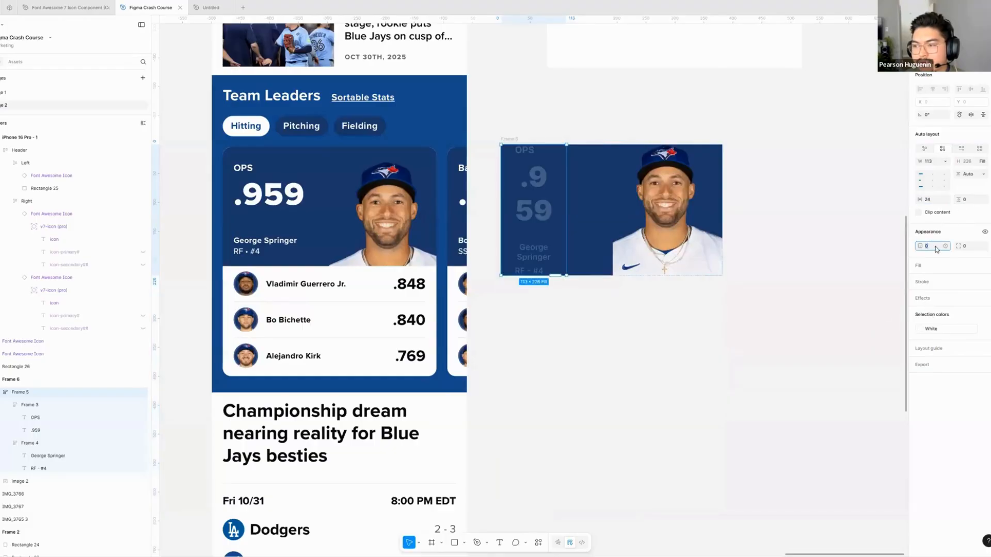
type("100")
key("Return")
- Set the vertical padding of the inner text frame to 24
left_click(973, 200)
type("24")
key("Return")
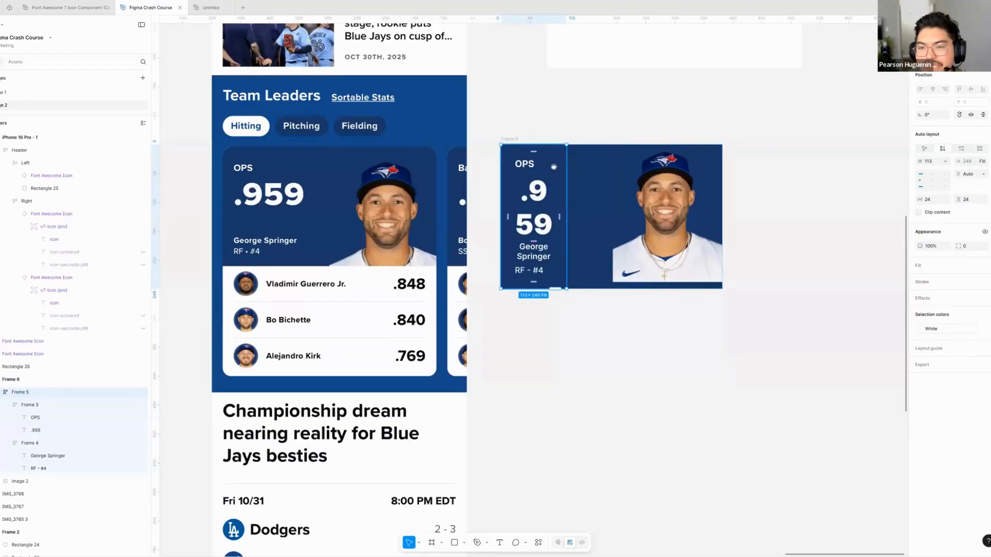
- Try to widen the inner text frame toward the photo, then undo the resize
scroll(551, 166, "right", 1)
scroll(507, 167, "up", 2)
left_click(508, 167)
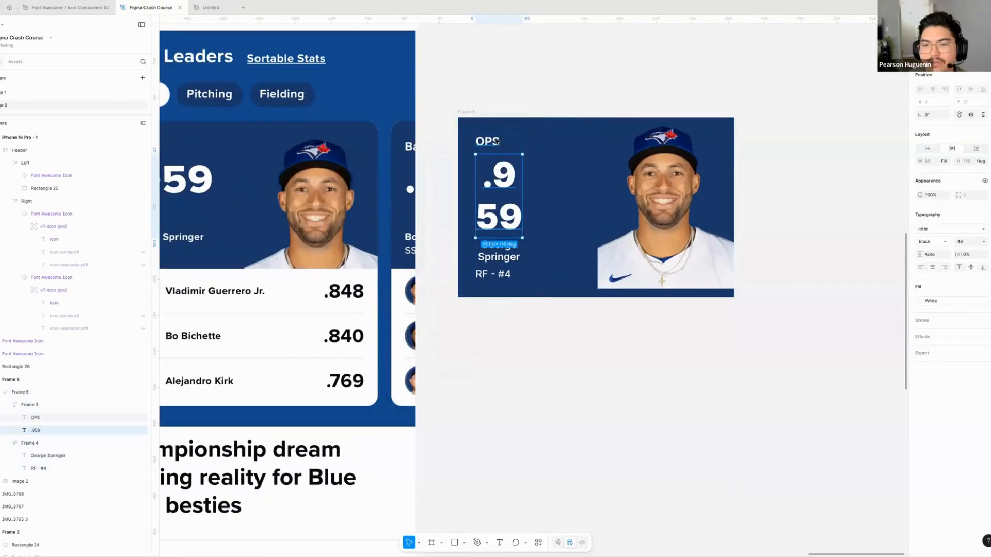
left_click(503, 274)
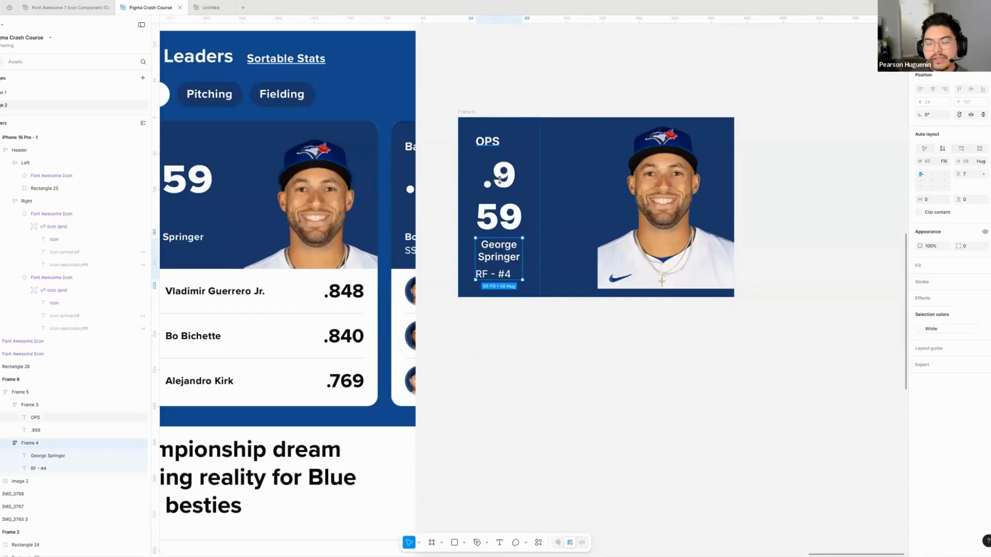
left_click(534, 159)
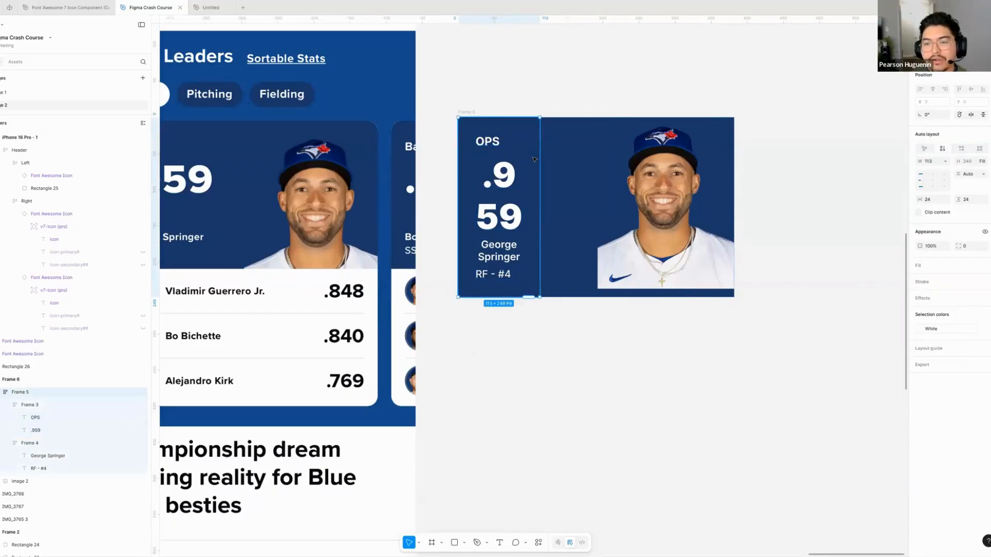
left_click_drag(540, 153, 581, 169)
key("ctrl+z")
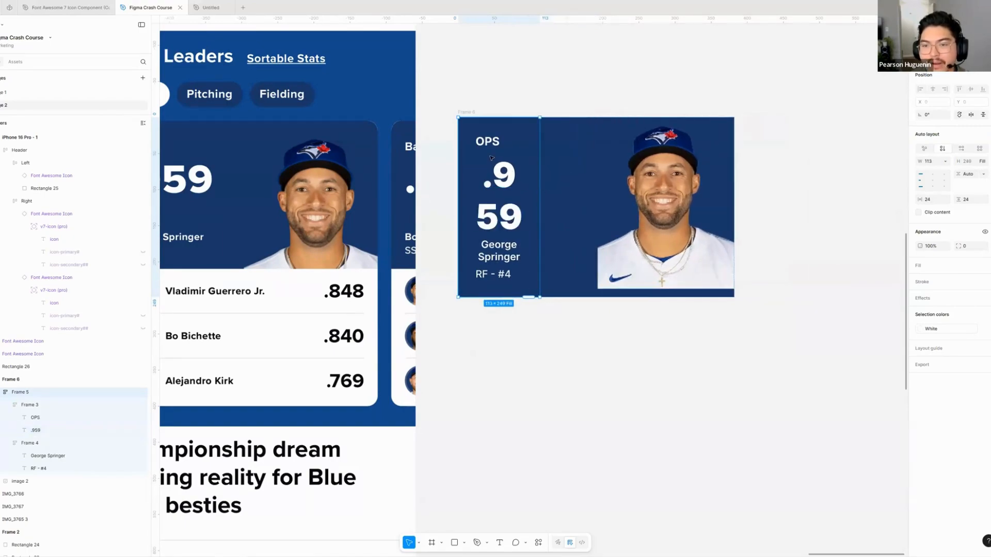
- Set the width of the OPS, .959, player name and RF - #4 texts together to Hug contents
double_click(510, 178)
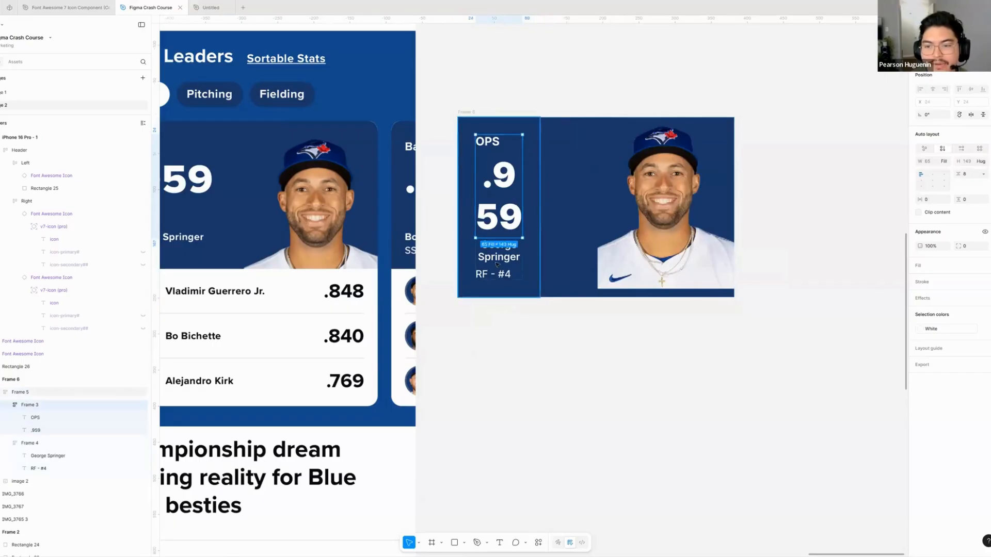
left_click(510, 180, "ctrl")
left_click(494, 144, "ctrl+shift")
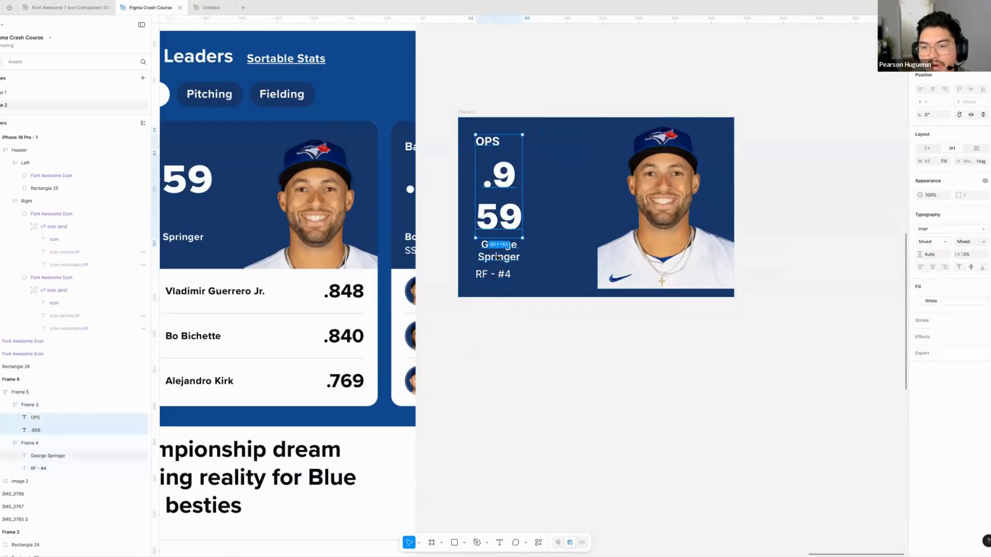
left_click(497, 259, "ctrl+shift")
left_click(496, 279, "ctrl+shift")
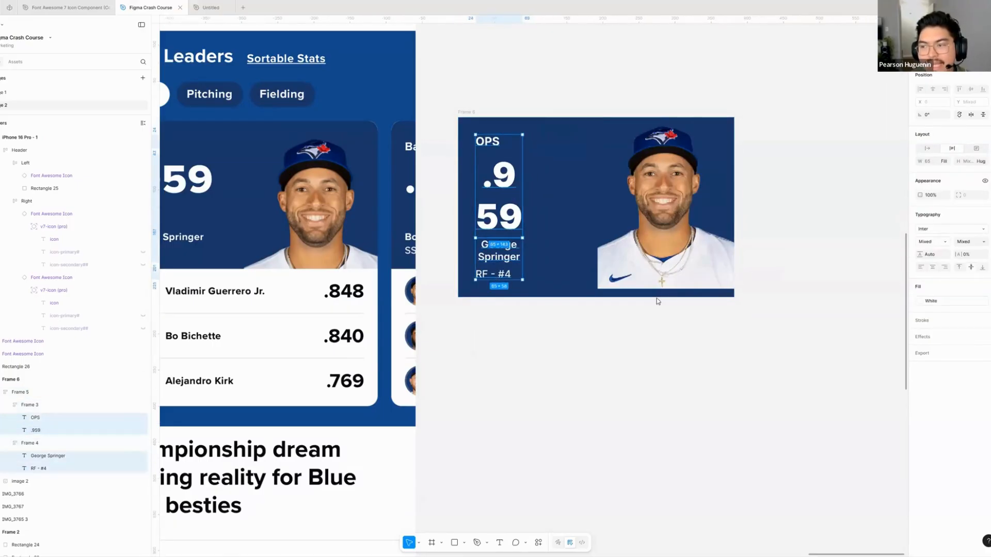
left_click(947, 164)
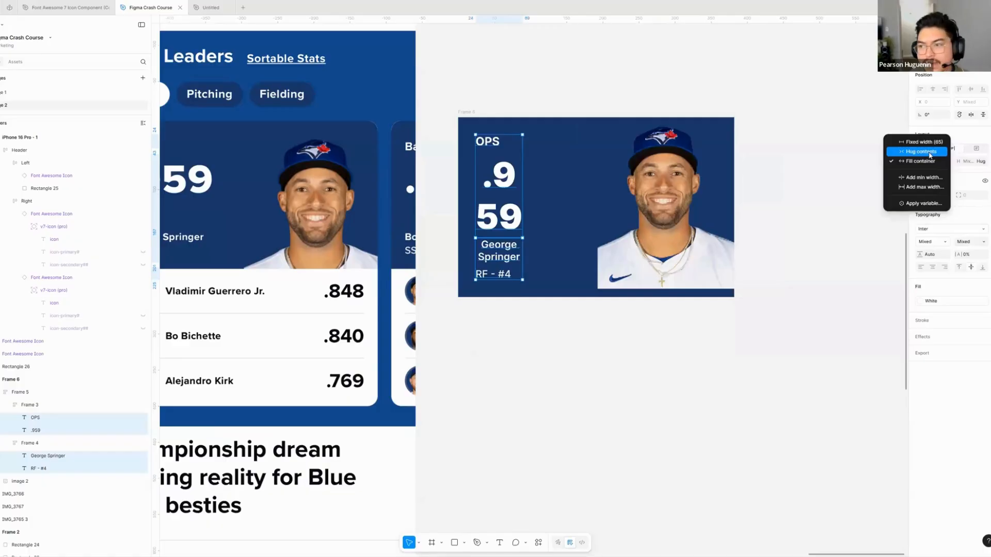
left_click(921, 151)
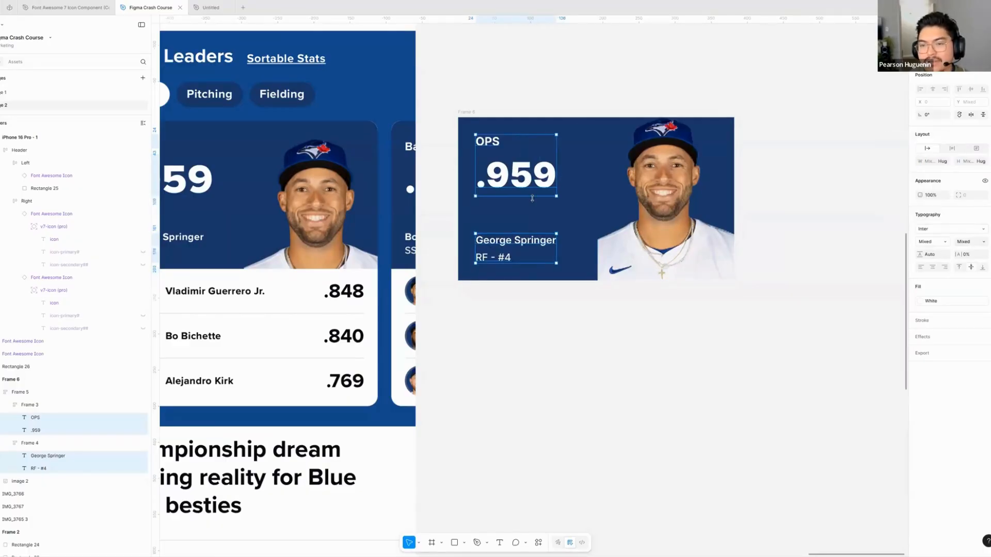
left_click(529, 194)
left_click(515, 246)
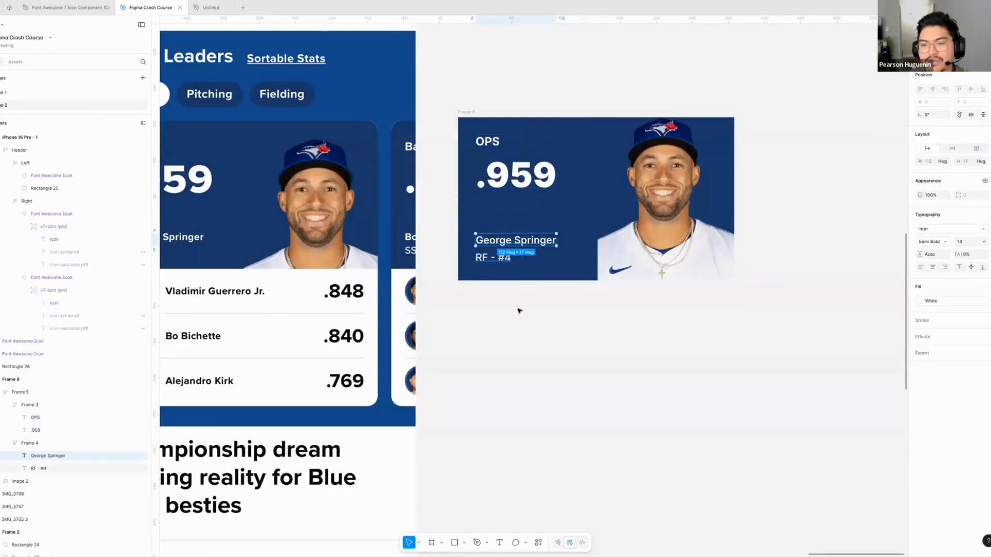
- Set the width of the frame holding the player name and RF - #4 to Hug contents
left_click(518, 311)
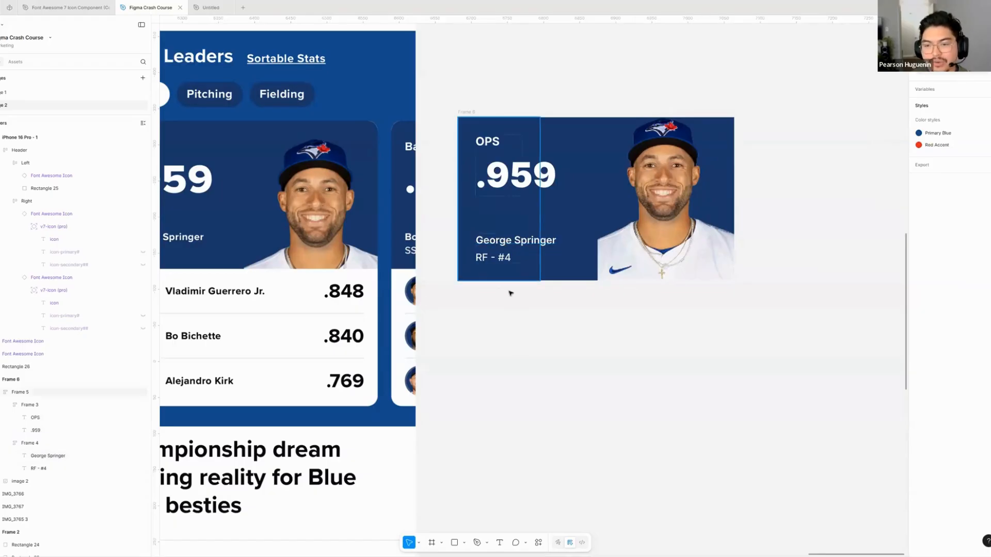
left_click(518, 254, "super")
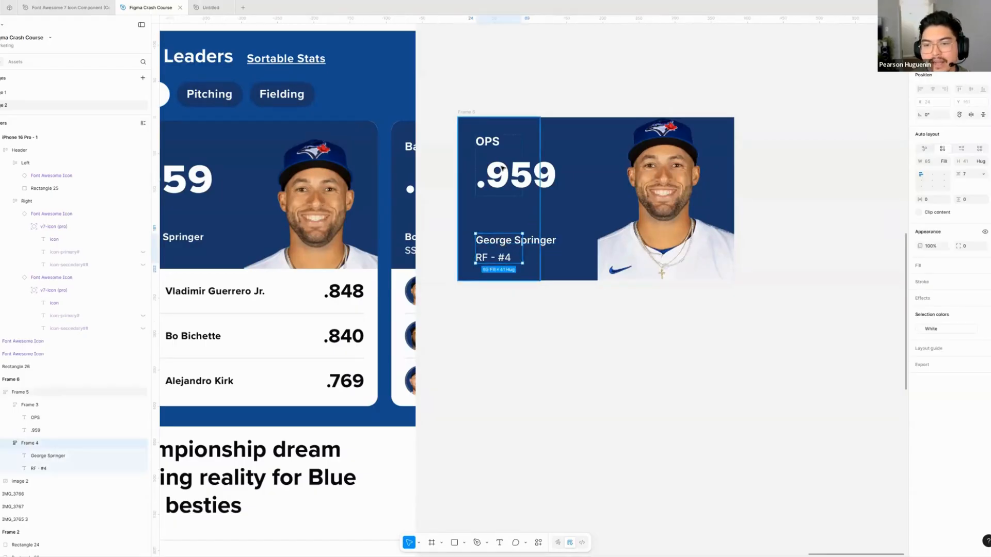
left_click(504, 257)
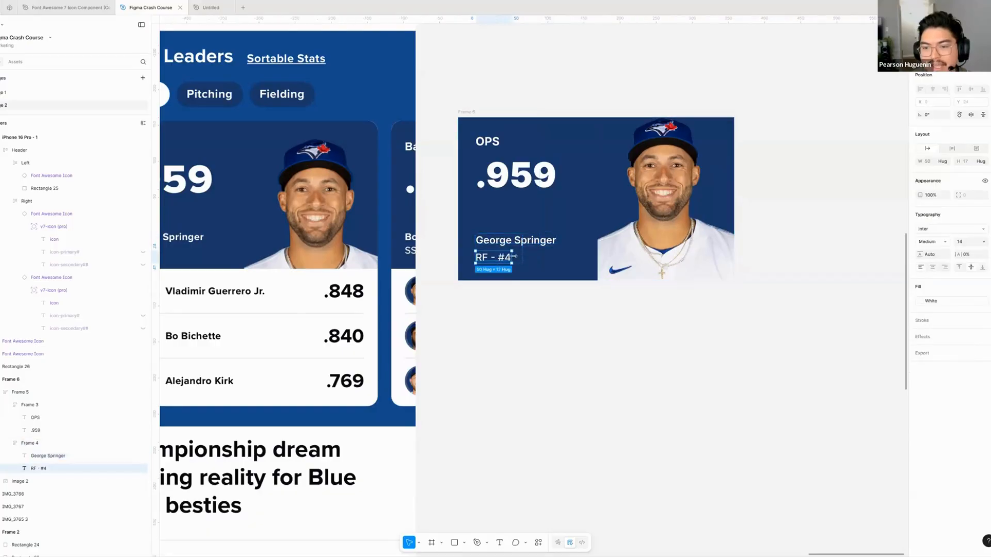
key("shift+Return")
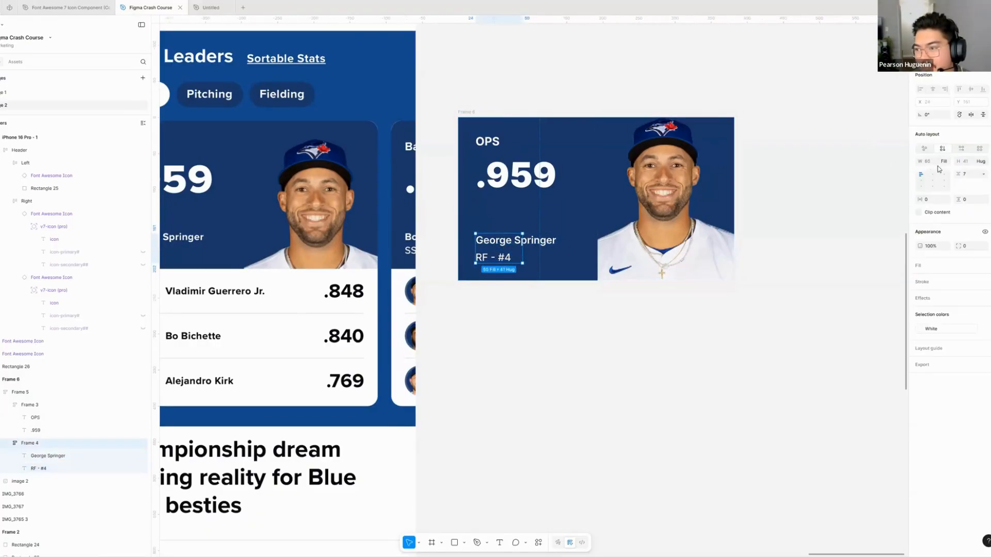
left_click(534, 217)
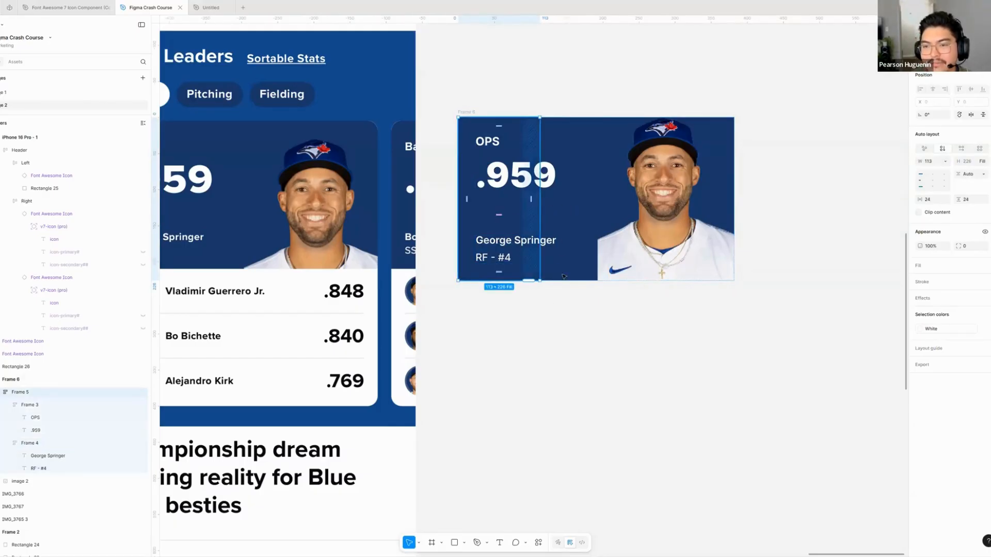
scroll(526, 250, "right", 2)
scroll(527, 250, "up", 1)
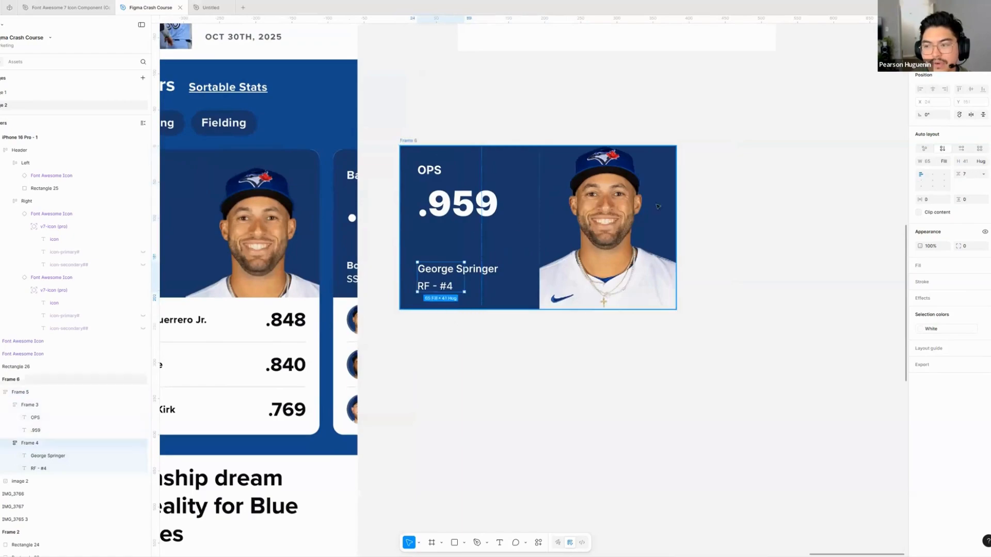
left_click(944, 161)
left_click(938, 153)
- Set the width of the frame holding OPS and .959 to Hug contents
left_click(431, 200)
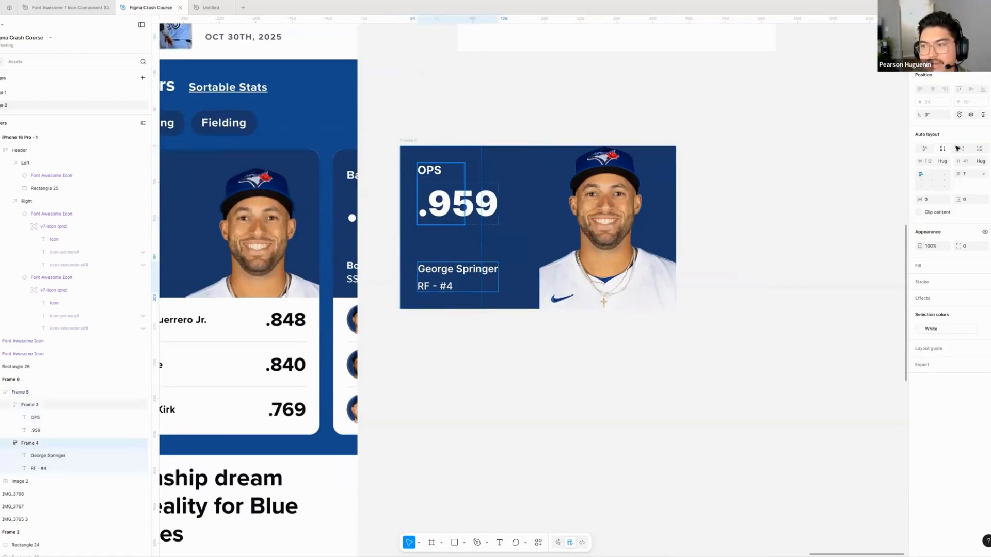
left_click(947, 163)
left_click(933, 153)
- Set the width of the parent frame around both text groups to Hug contents
left_click(447, 244)
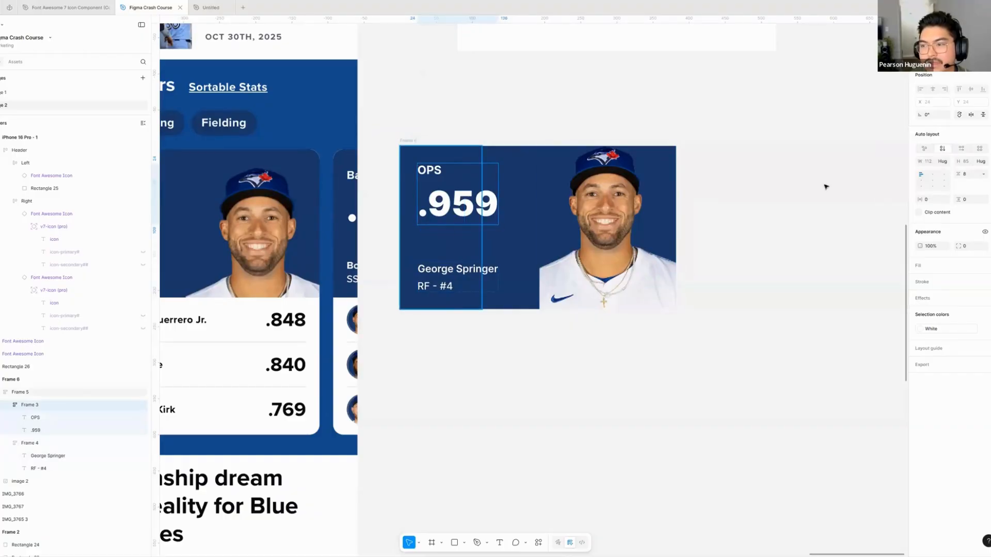
left_click(945, 162)
left_click(928, 172)
left_click(516, 232)
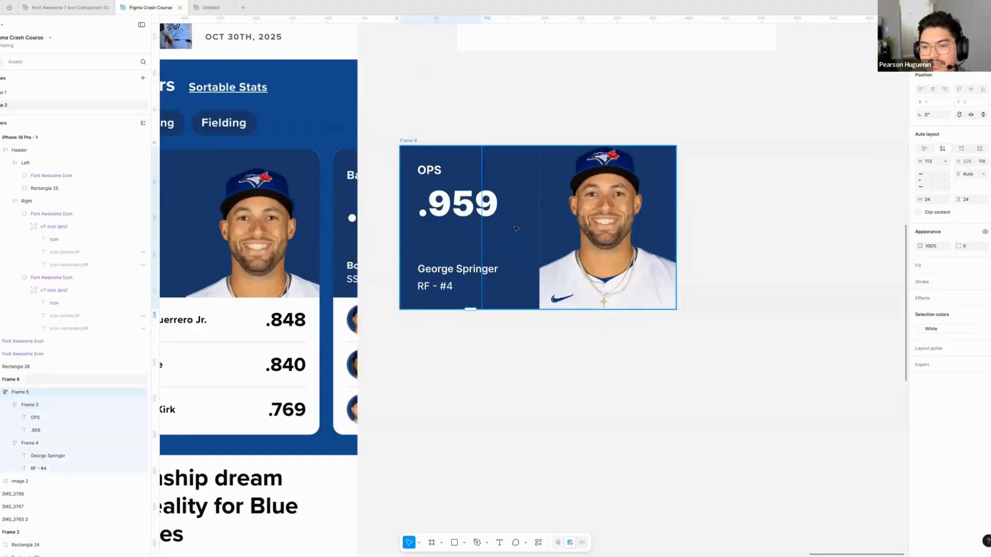
left_click(516, 232)
left_click(460, 240)
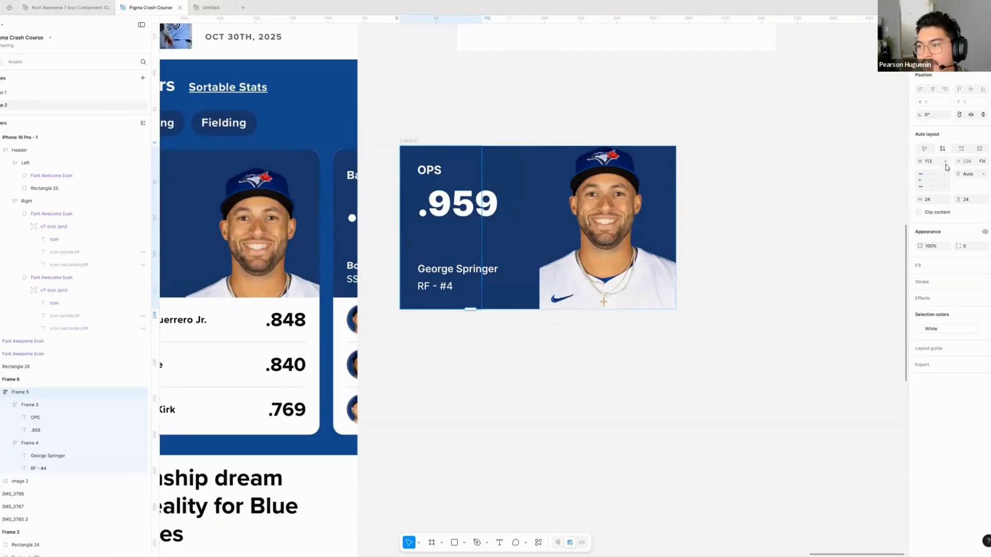
left_click(952, 163)
left_click(929, 173)
left_click(504, 360)
scroll(504, 359, "down", 5)
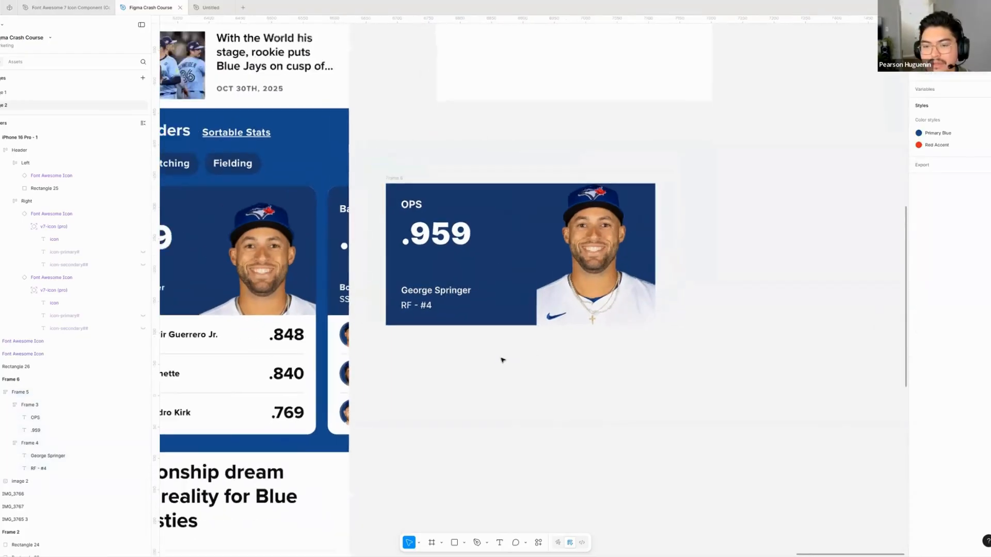
- Reduce the card's horizontal gap between the text frame and the player photo to about 21
left_click(441, 288)
scroll(441, 288, "up", 5)
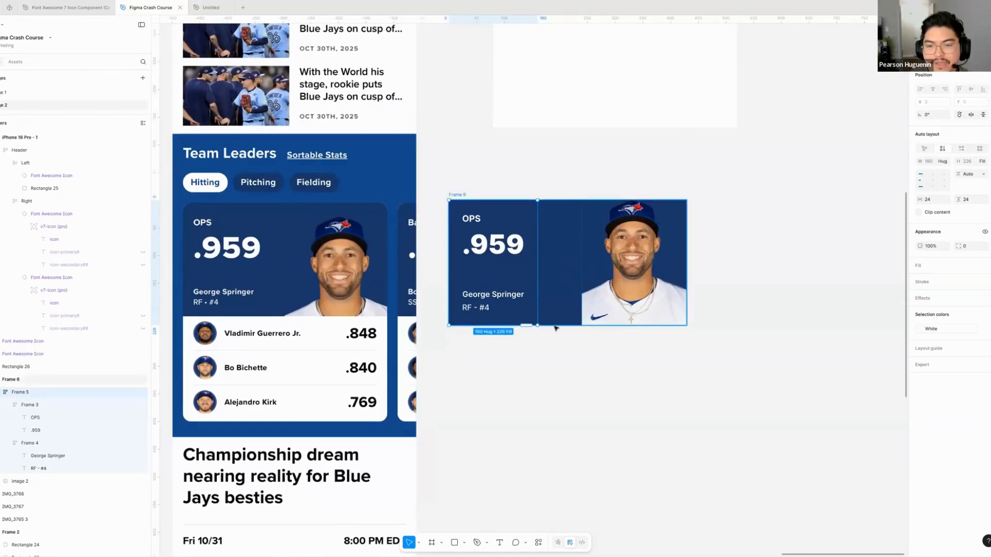
left_click(556, 282)
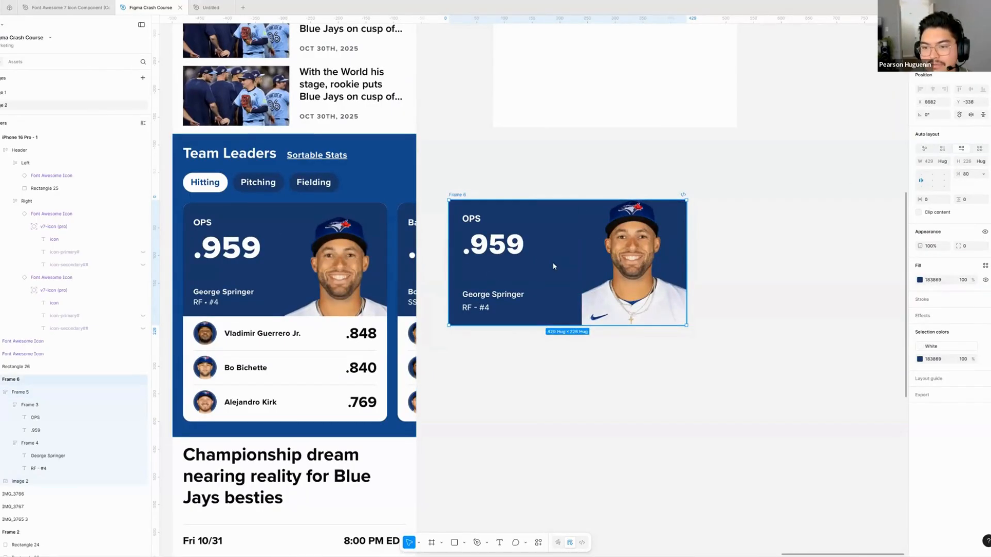
left_click_drag(549, 263, 545, 264)
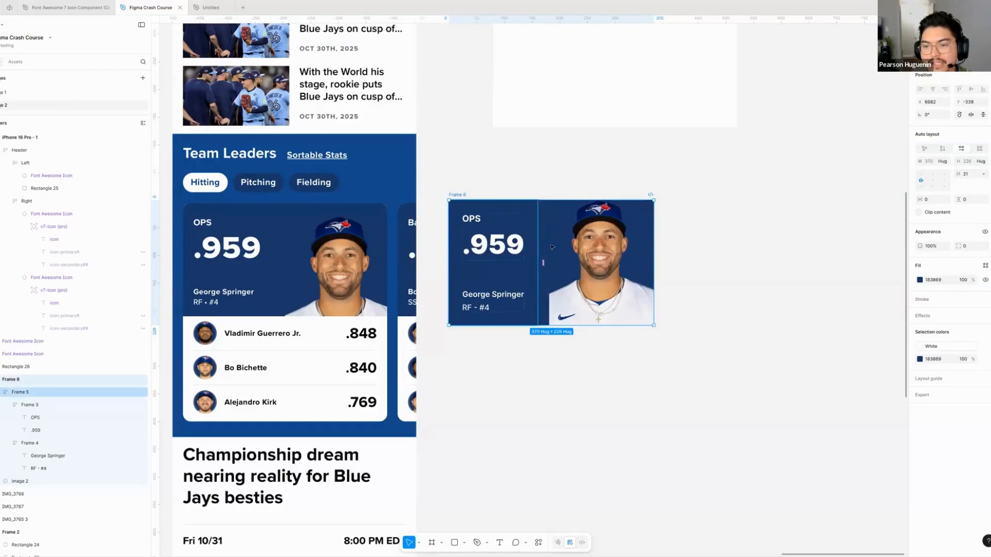
scroll(540, 367, "down", 1)
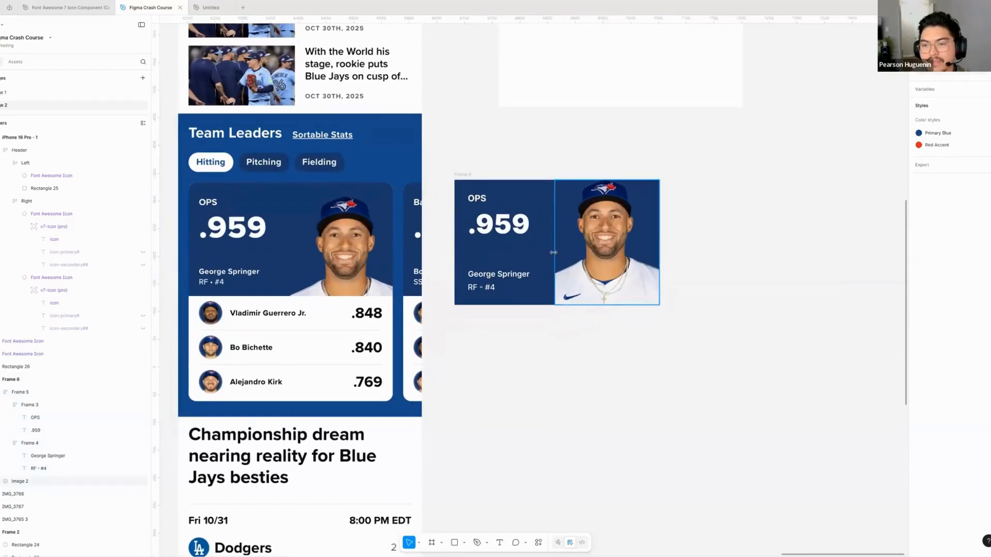
- Set the card's horizontal gap between the text frame and the photo to 24
left_click(556, 253)
key("Escape")
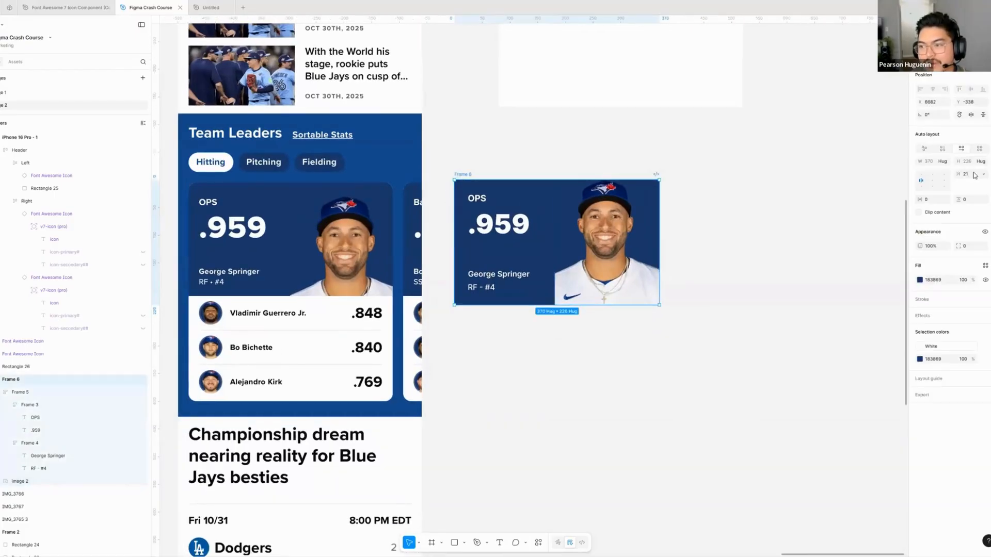
left_click(973, 174)
type("24")
key("Return")
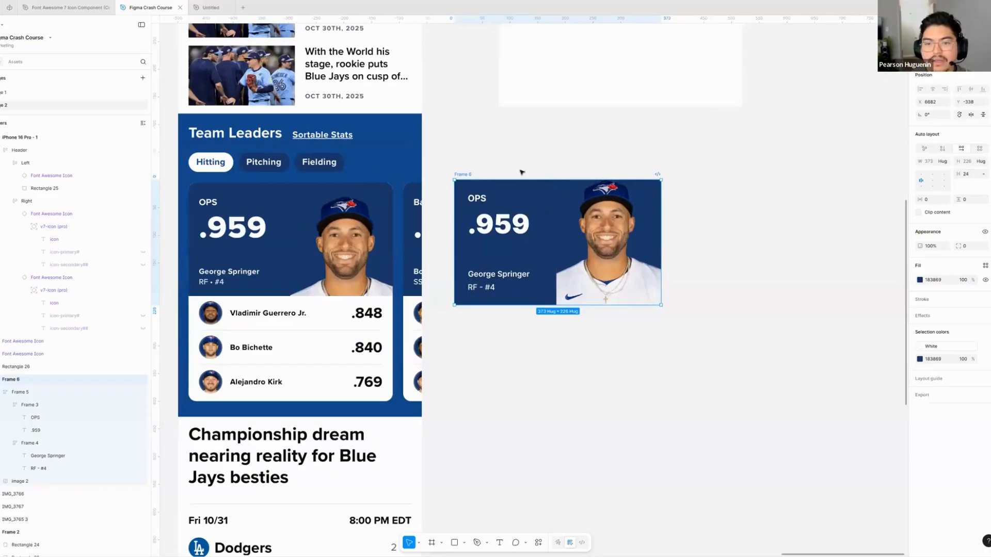
- Try to scale the player photo down to about 123 × 148, then undo the resize
left_click(640, 192)
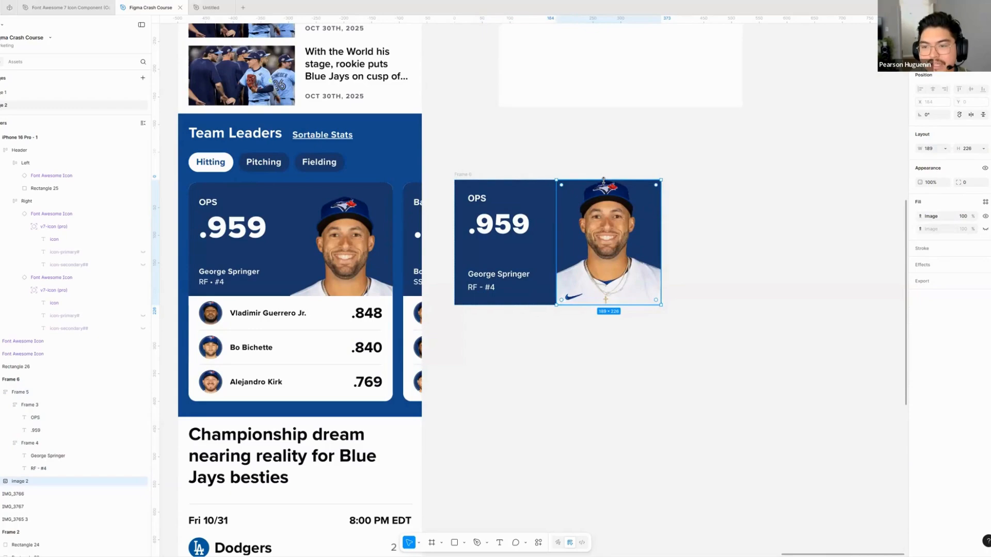
left_click_drag(605, 179, 600, 209)
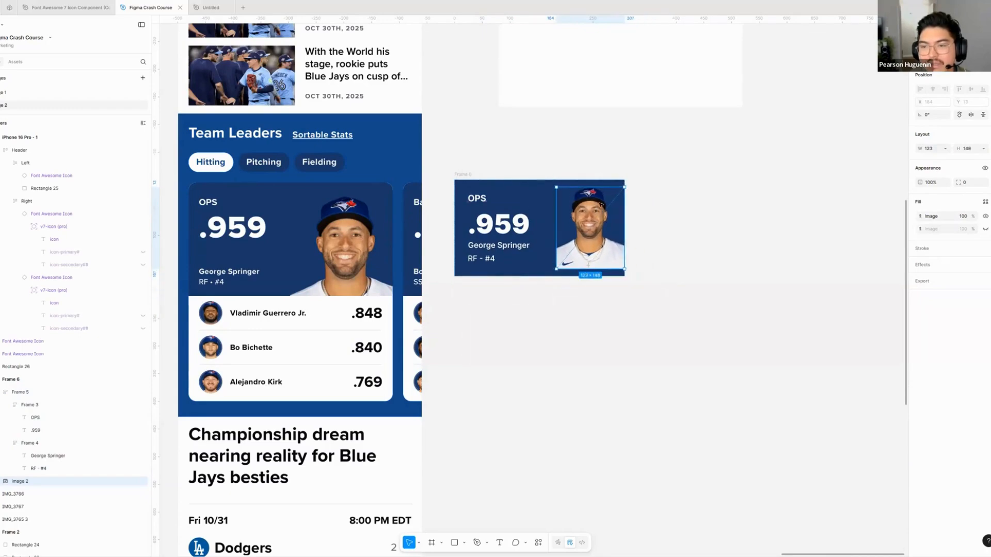
key("ctrl+z")
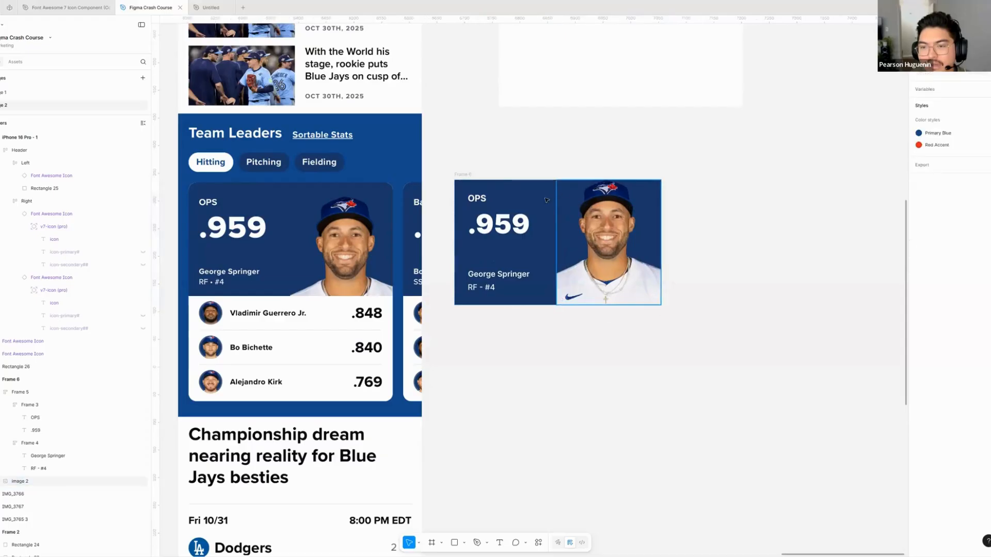
- Scale the player photo down proportionally inside the card to about 111 × 132
left_click(619, 182)
left_click_drag(619, 181, 595, 188)
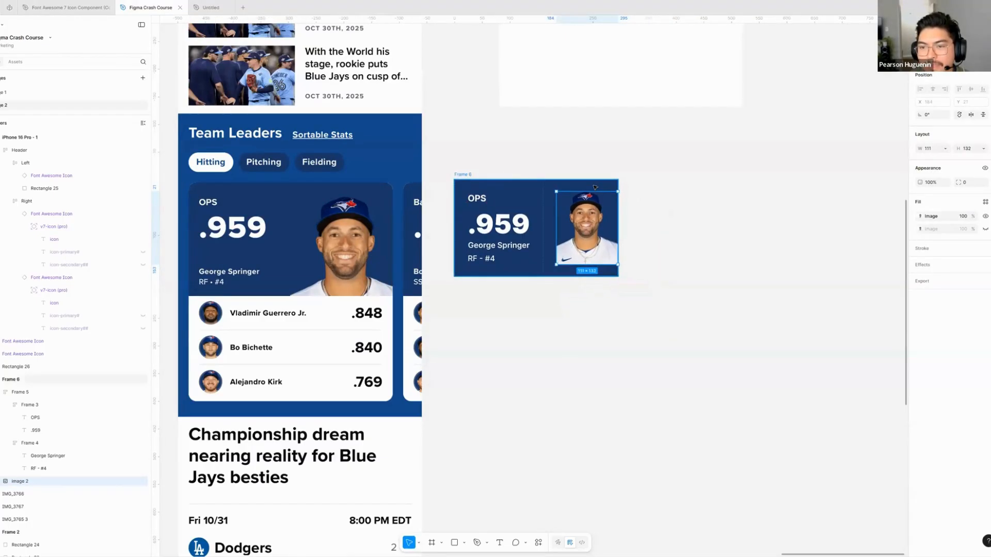
key("Escape")
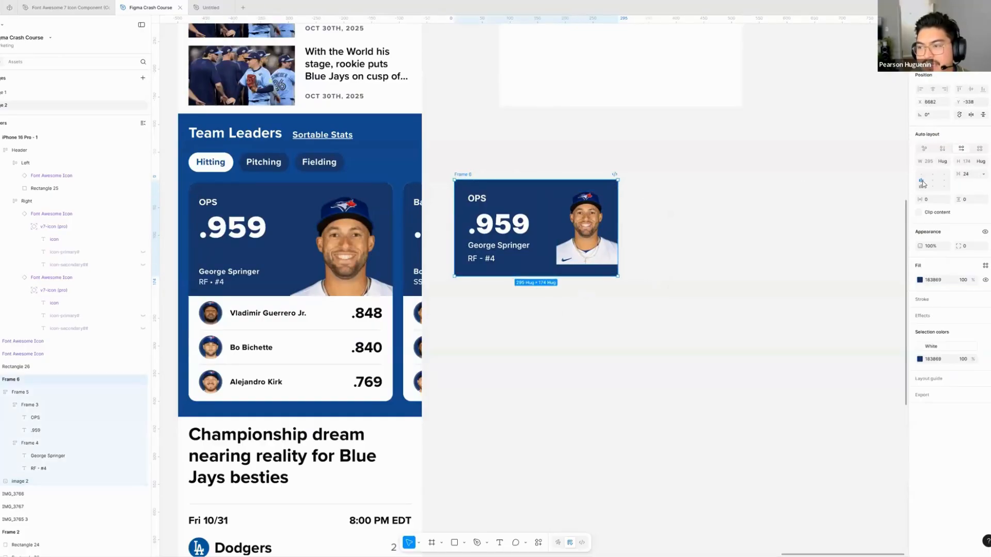
- Rename the card's outermost frame as Player Card
double_click(9, 379)
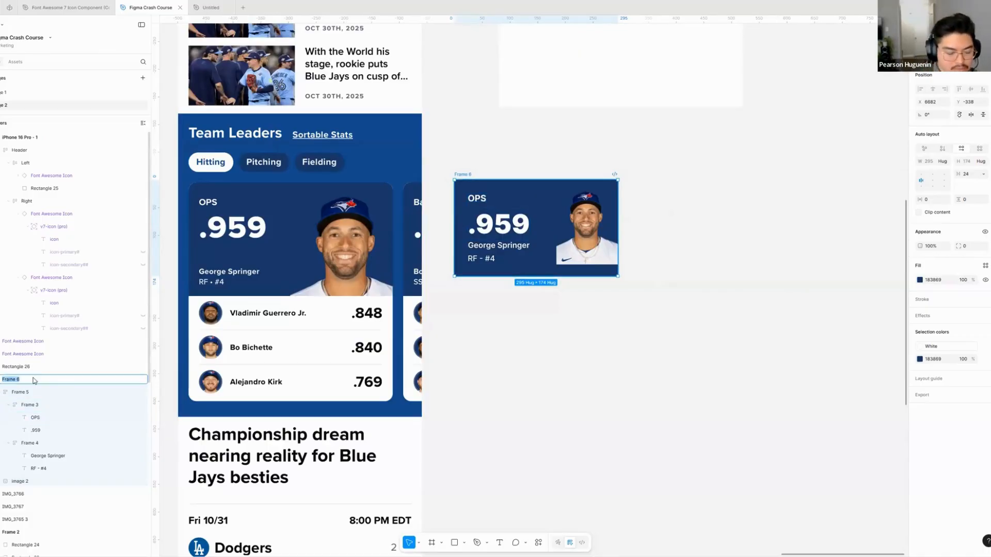
type("Player")
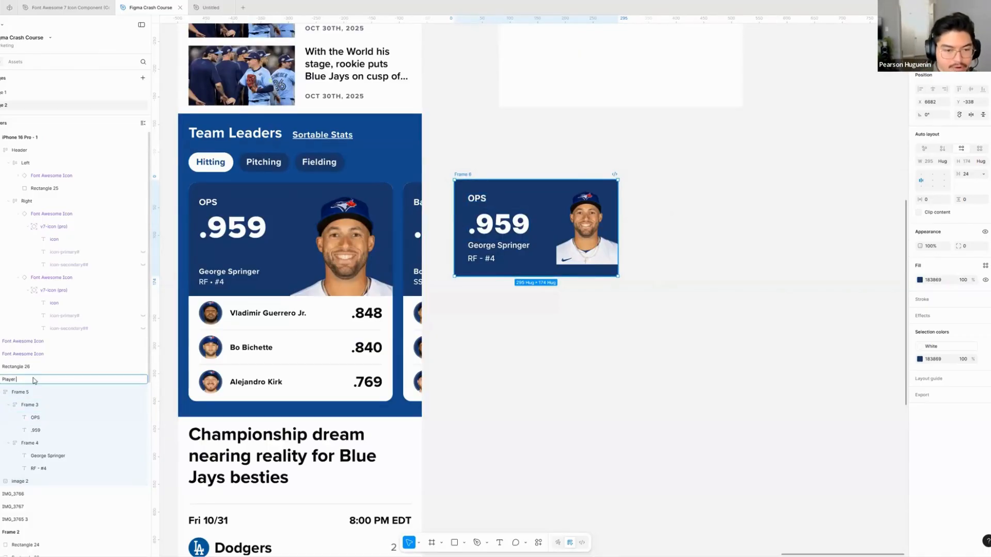
type(" Card")
key("Return")
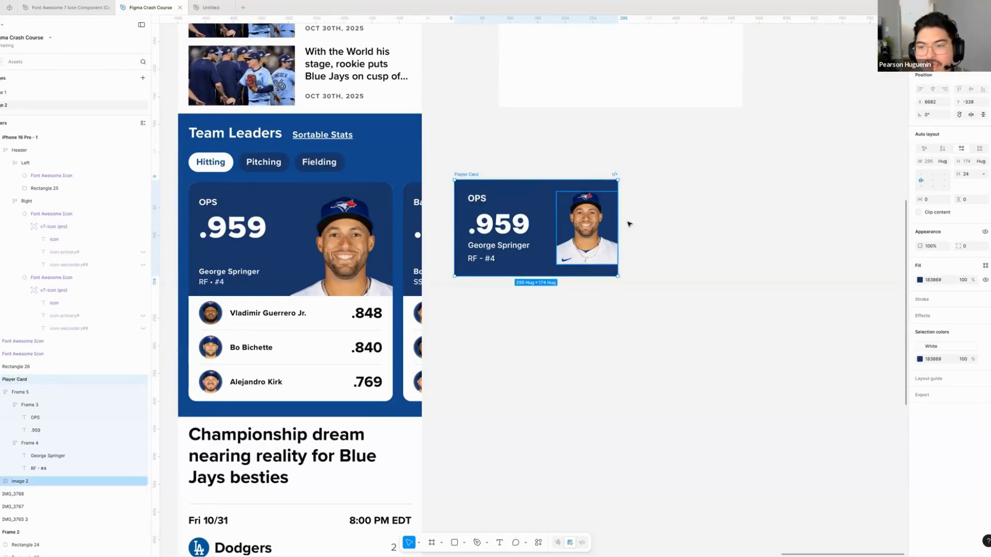
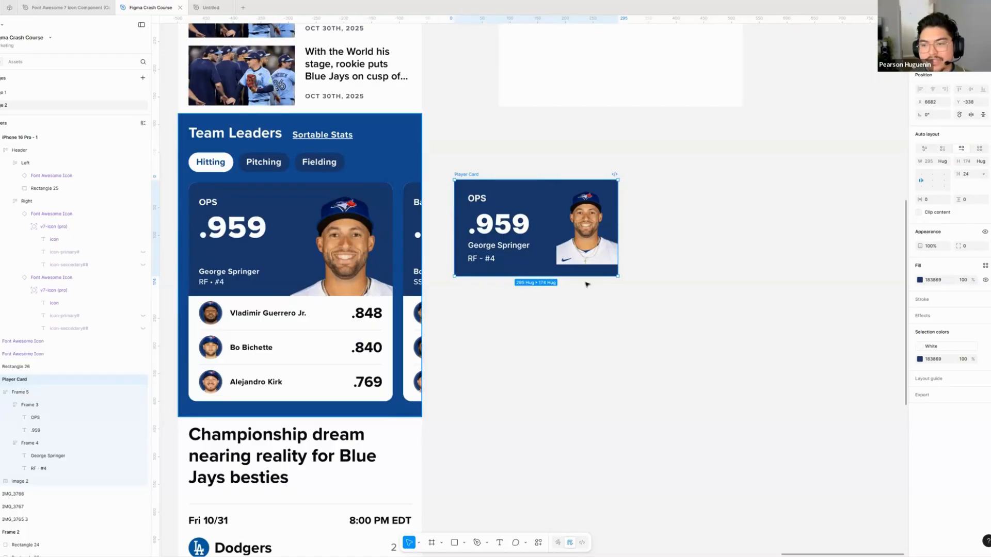
- Align the Player Card's auto layout content to the bottom right and enlarge the player photo proportionally
left_click(947, 189)
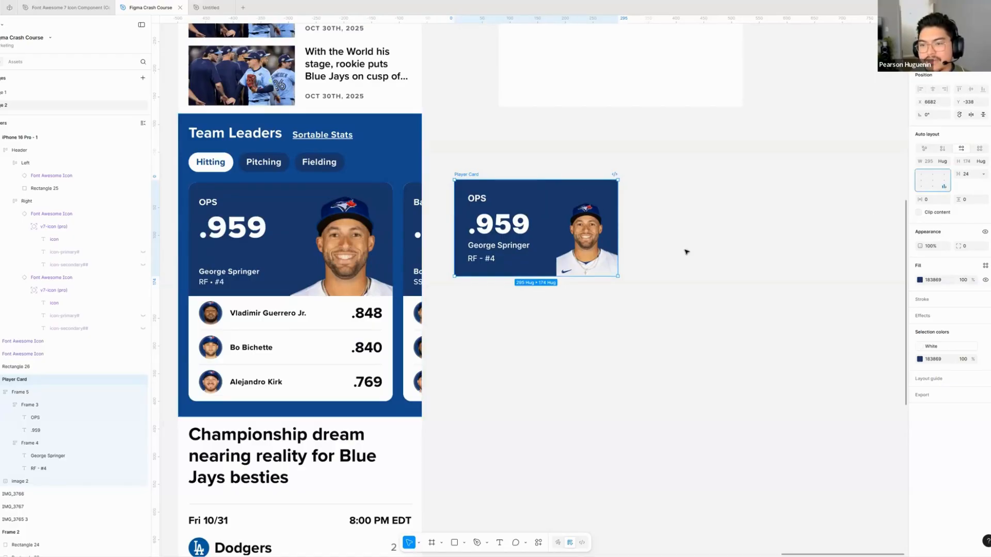
left_click(642, 264)
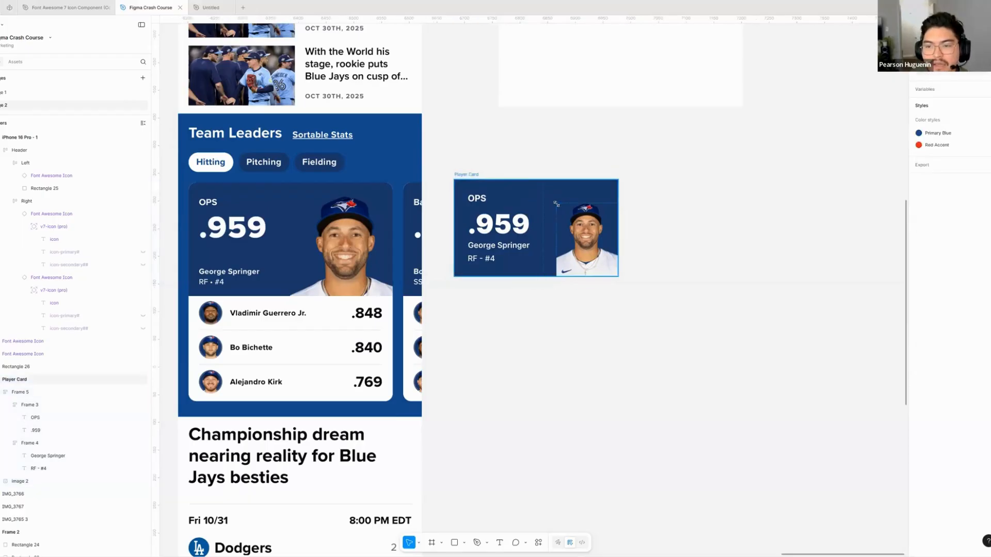
left_click(556, 204)
left_click_drag(552, 199, 543, 187)
left_click(673, 214)
scroll(677, 208, "down", 1)
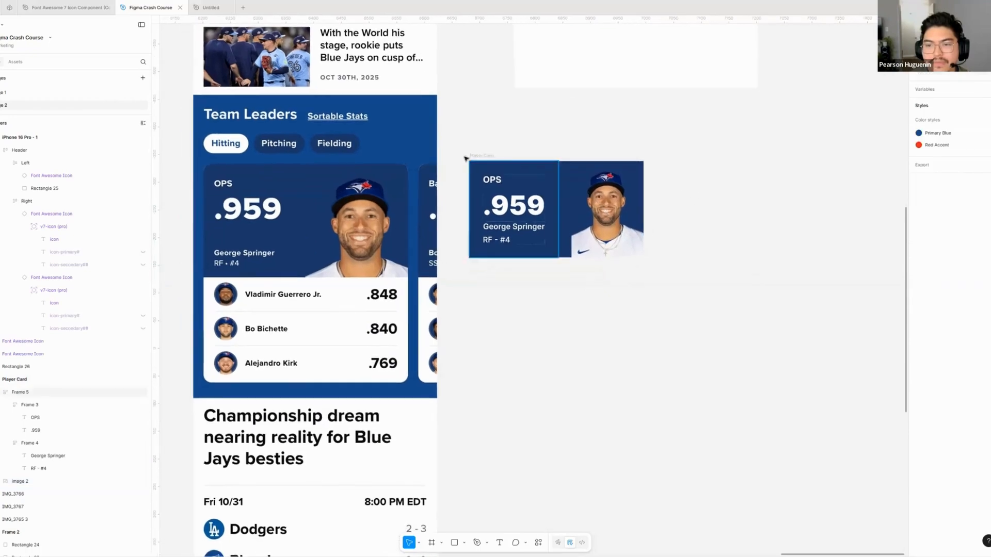
- Compare the Player Card with the reference card and player rows in the Team Leaders section
left_click(482, 156)
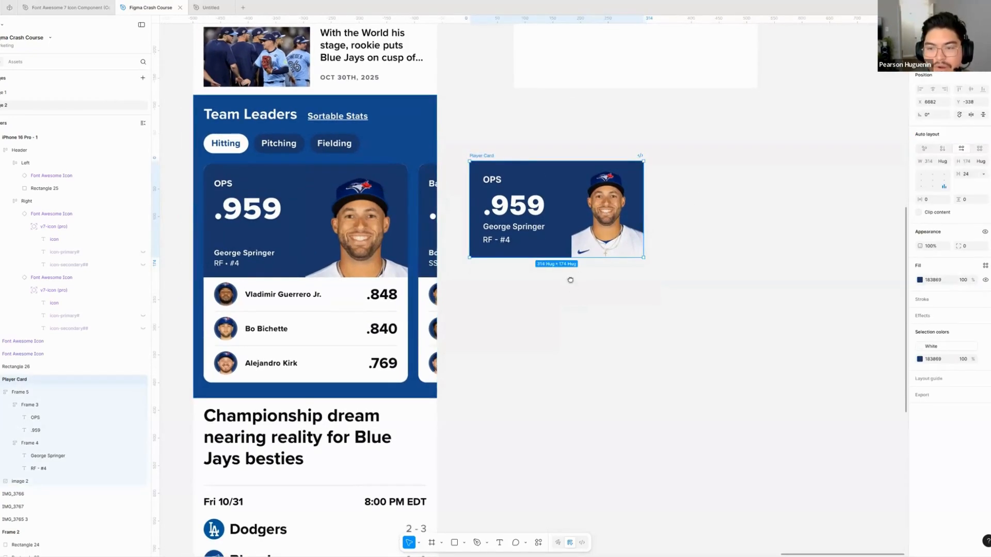
left_click(570, 281)
scroll(339, 279, "down", 1)
scroll(299, 301, "left", 1)
scroll(299, 301, "right", 2)
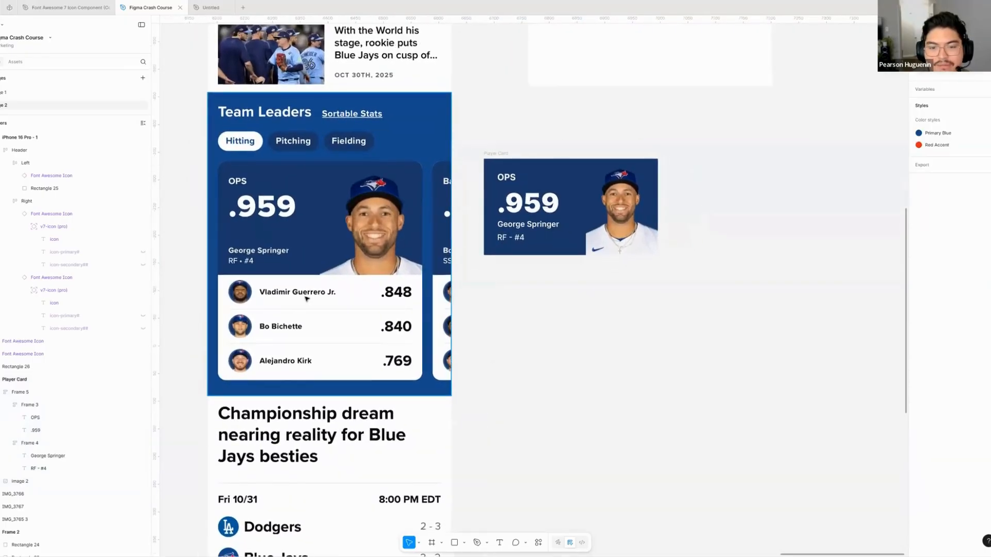
scroll(481, 291, "right", 1)
scroll(517, 304, "left", 1)
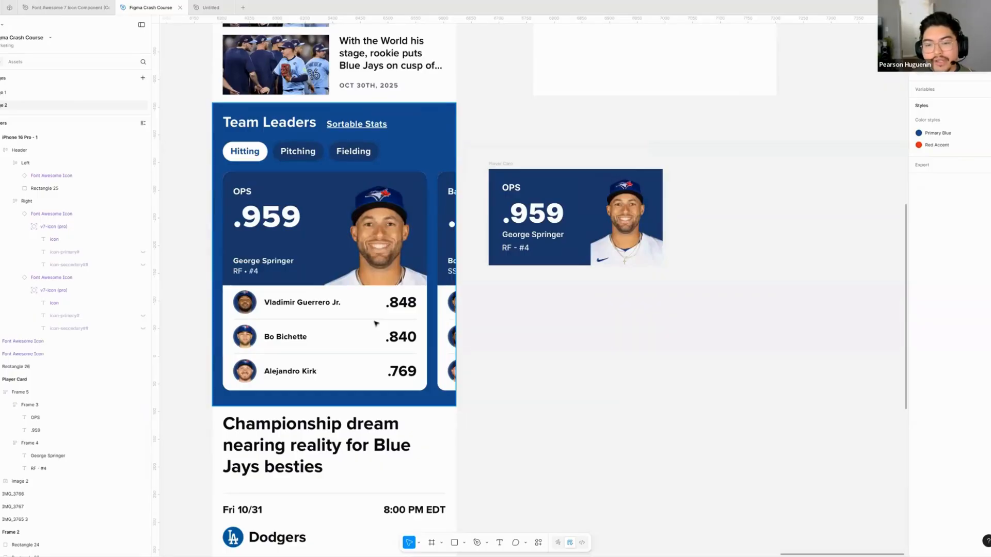
scroll(533, 343, "left", 1)
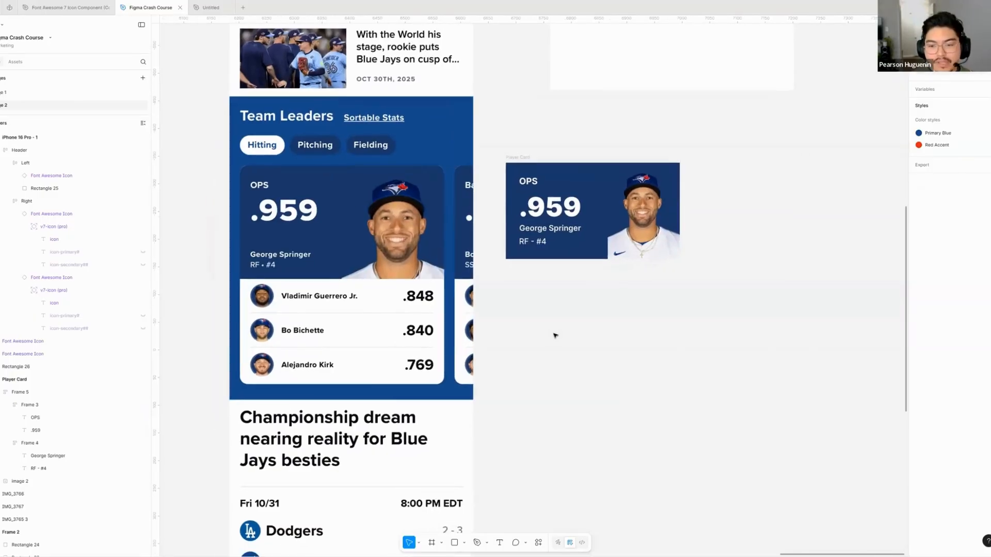
scroll(567, 330, "right", 1)
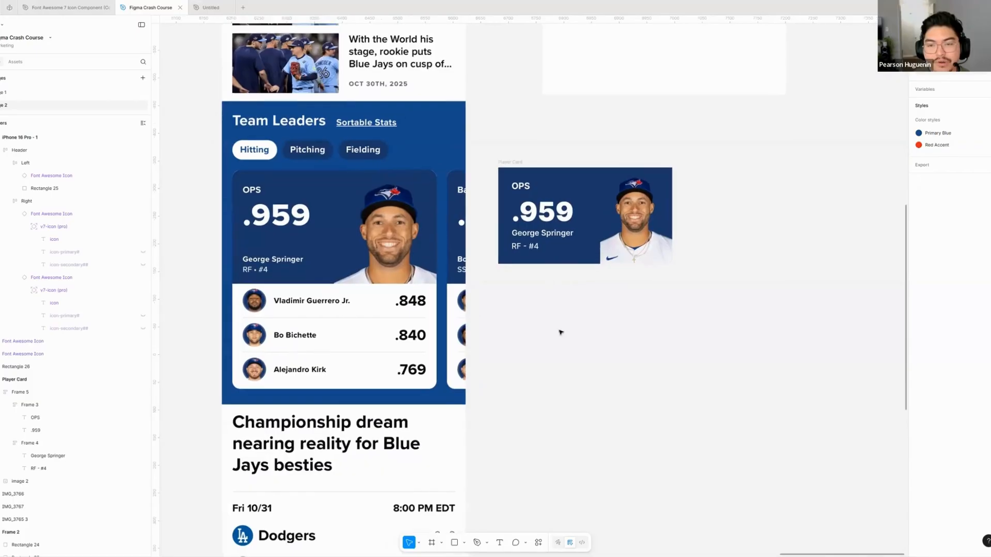
mouse_move(572, 334)
left_mouse_down()
mouse_move(554, 332)
mouse_move(593, 325)
mouse_move(575, 325)
left_mouse_up()
scroll(574, 325, "right", 2)
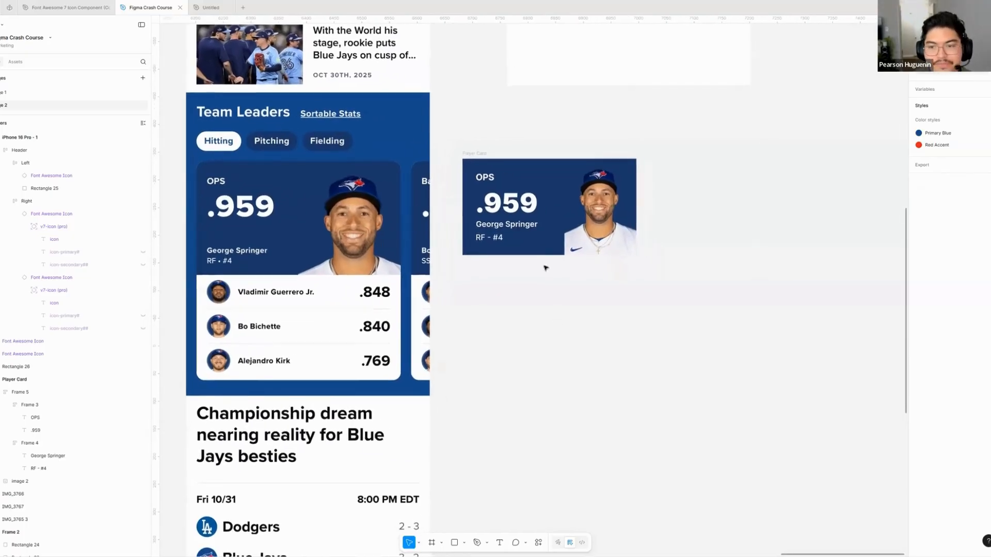
- Measure the blue area of the reference OPS card with a temporary outlined rectangle, and remove the rectangle
left_click(473, 154)
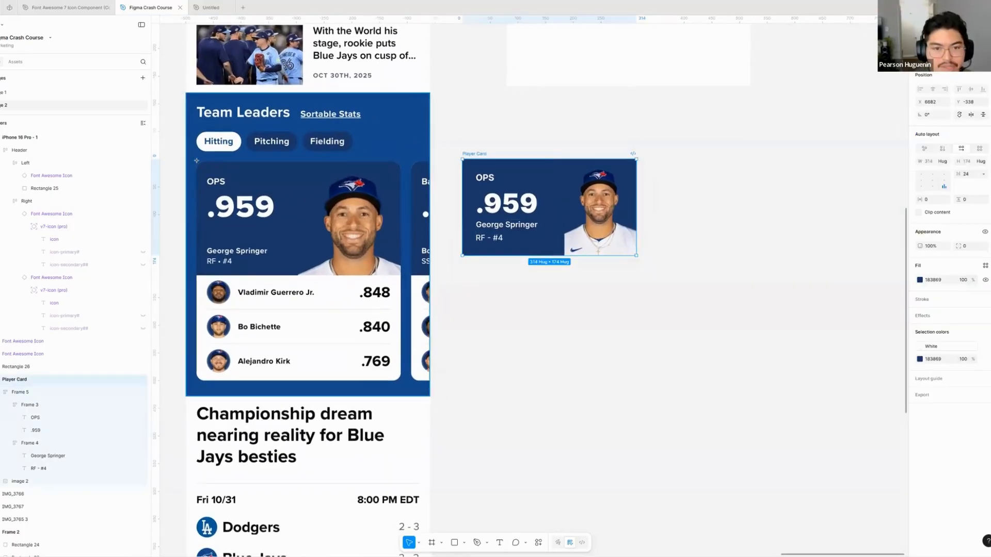
key("r")
left_click_drag(197, 160, 402, 276)
key("shift+x")
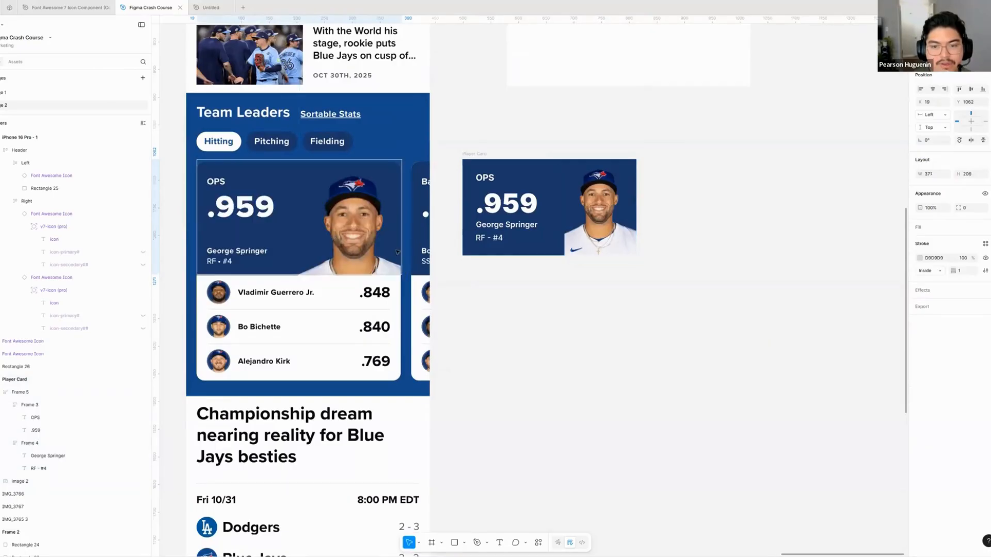
key("Delete")
- Stretch the Player Card to a height of 205 and enlarge the player photo within it
left_click(474, 154)
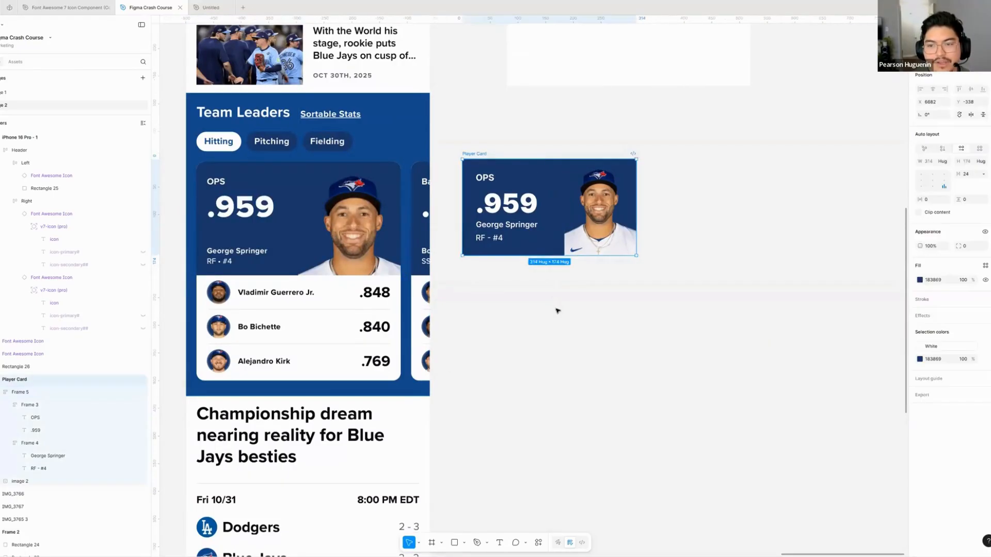
left_click(557, 310)
scroll(557, 311, "down", 1)
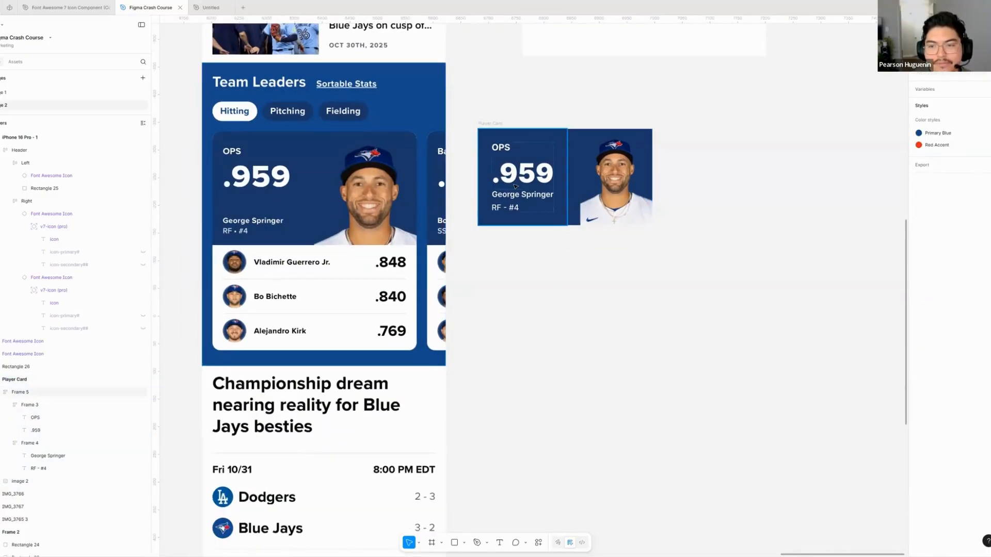
scroll(527, 244, "right", 1)
left_click(527, 244)
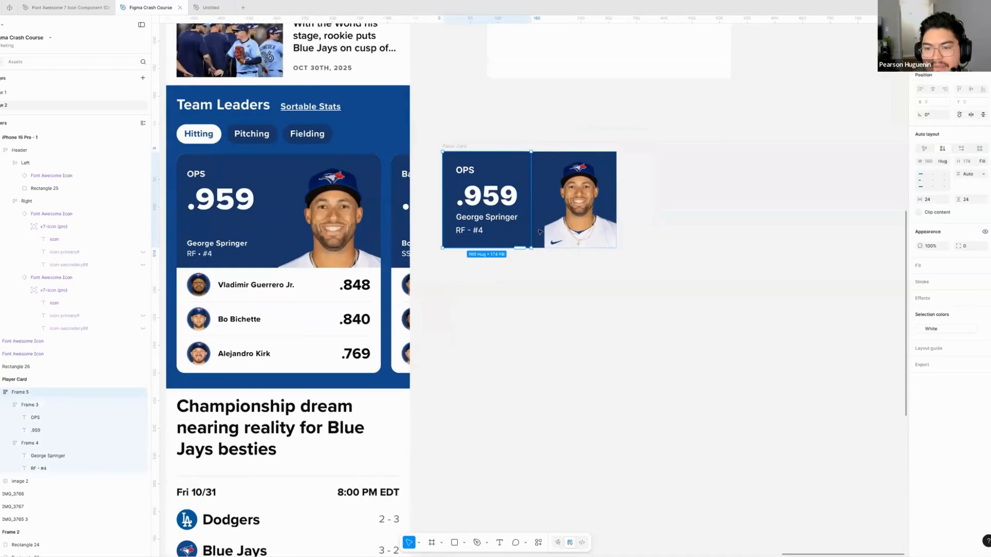
left_click(539, 232)
mouse_move(538, 249)
left_mouse_down()
mouse_move(539, 274)
mouse_move(541, 265)
left_mouse_up()
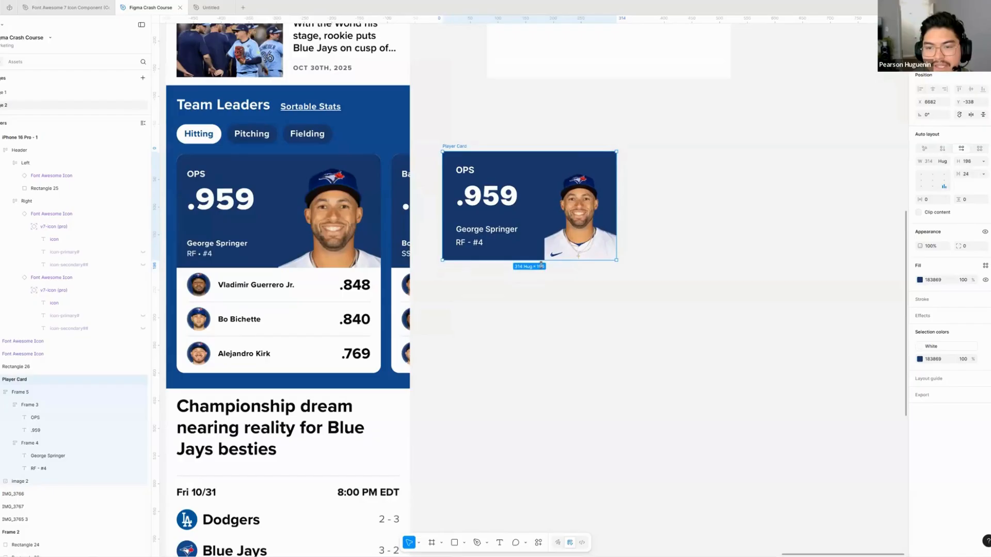
left_click(606, 232)
left_click(606, 297)
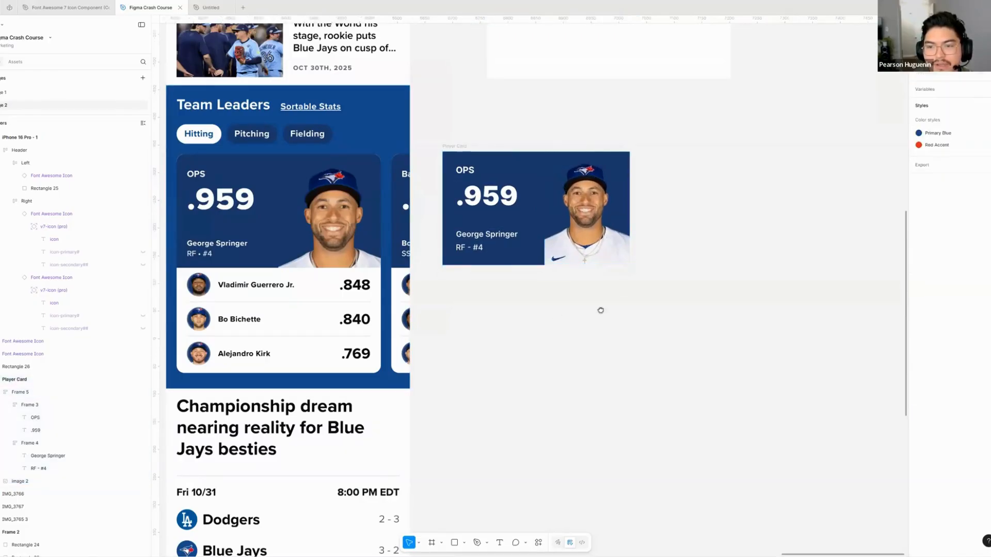
- Draw a 47 × 47 square below the Player Card as the avatar placeholder for a player row
scroll(511, 301, "left", 3)
scroll(511, 301, "down", 1)
scroll(247, 277, "up", 1)
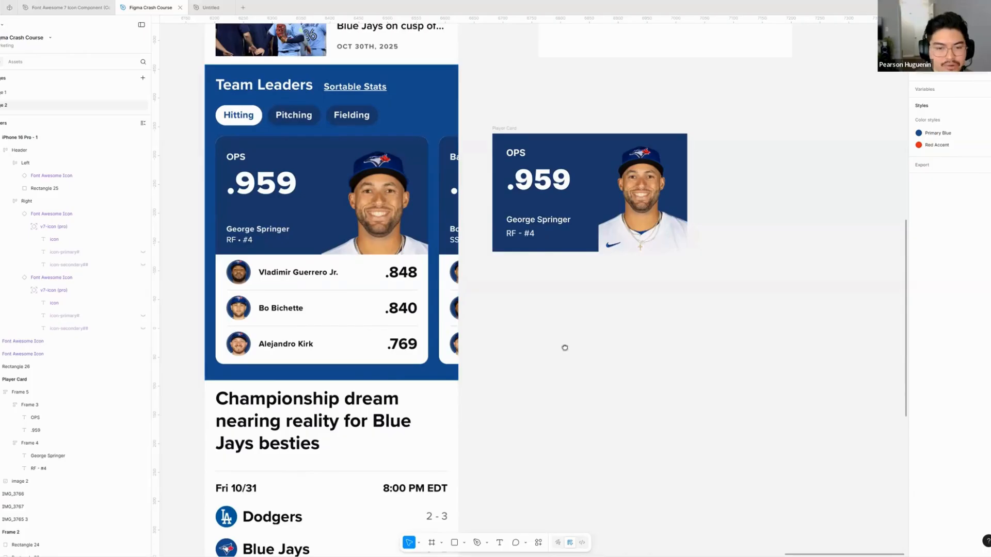
scroll(565, 348, "down", 1)
scroll(565, 349, "right", 1)
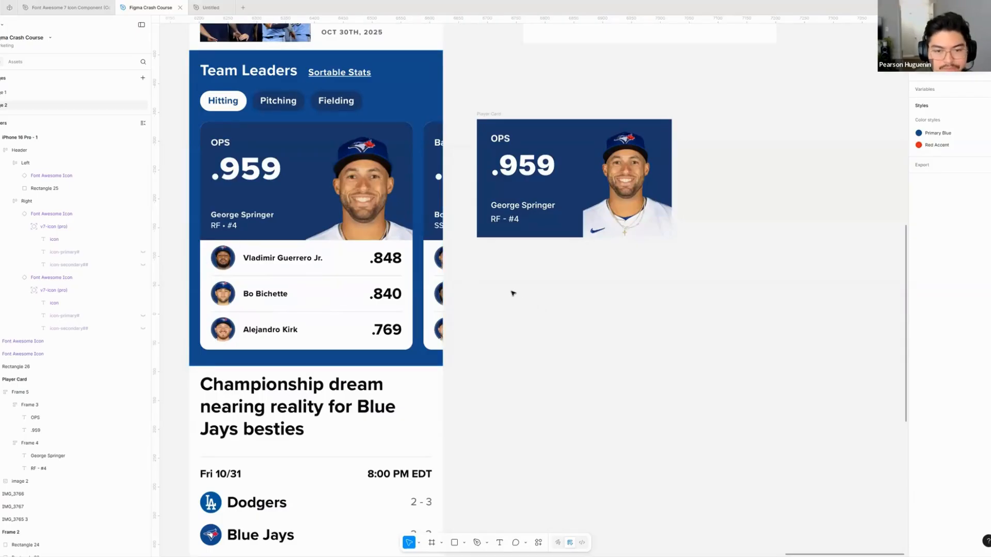
key("r")
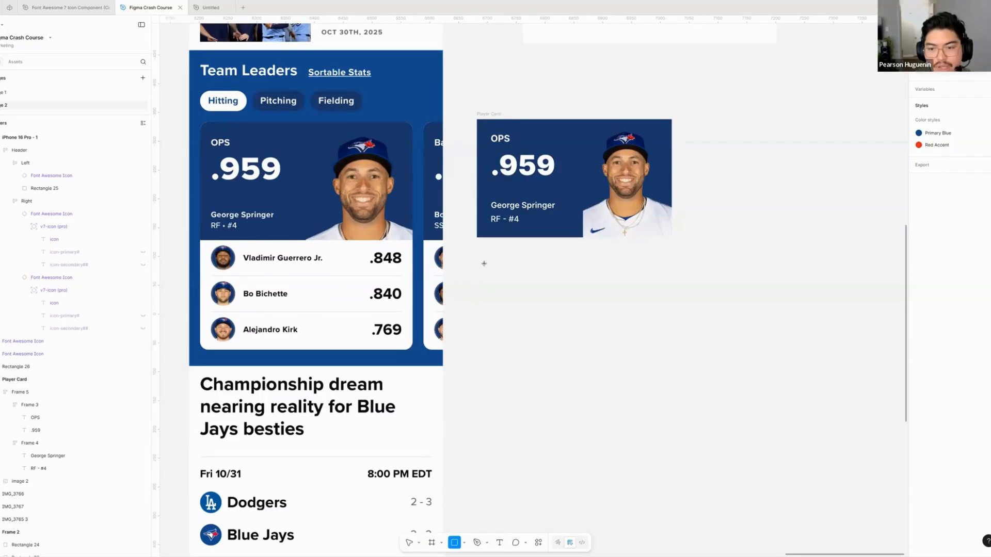
left_click_drag(483, 264, 517, 297)
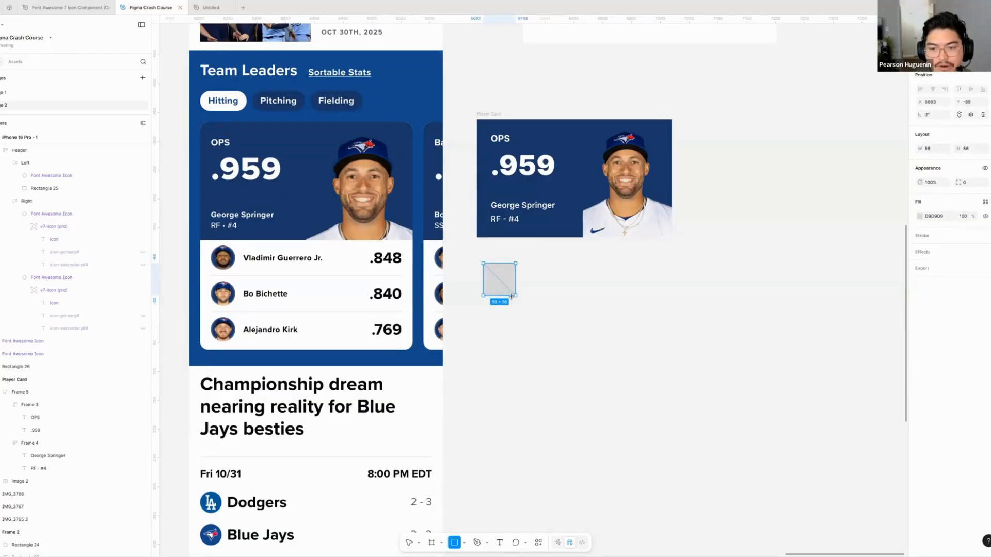
left_click(540, 306)
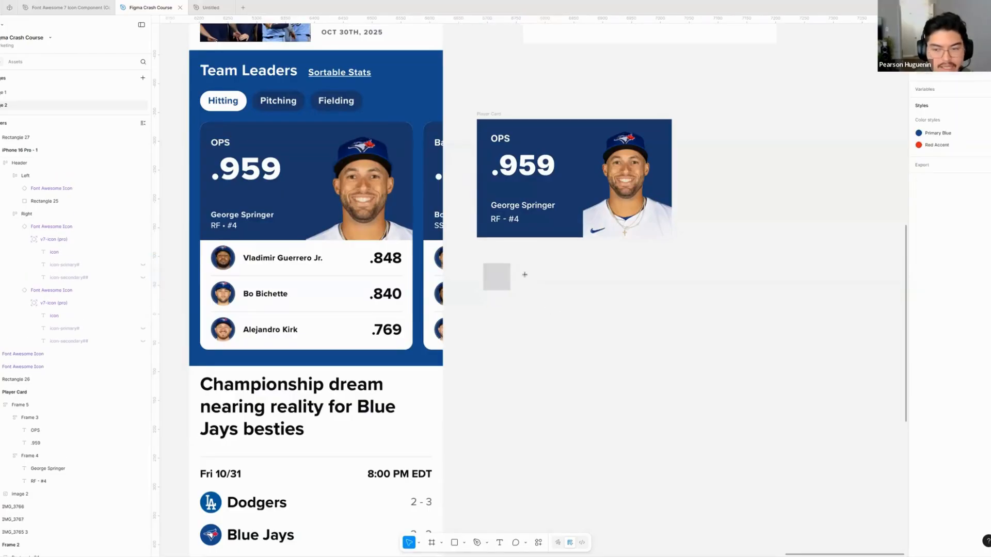
- Duplicate the card's player name text beside the grey square and fill the copy with Grey/900
left_click(516, 207)
left_click_drag(518, 211, 545, 283)
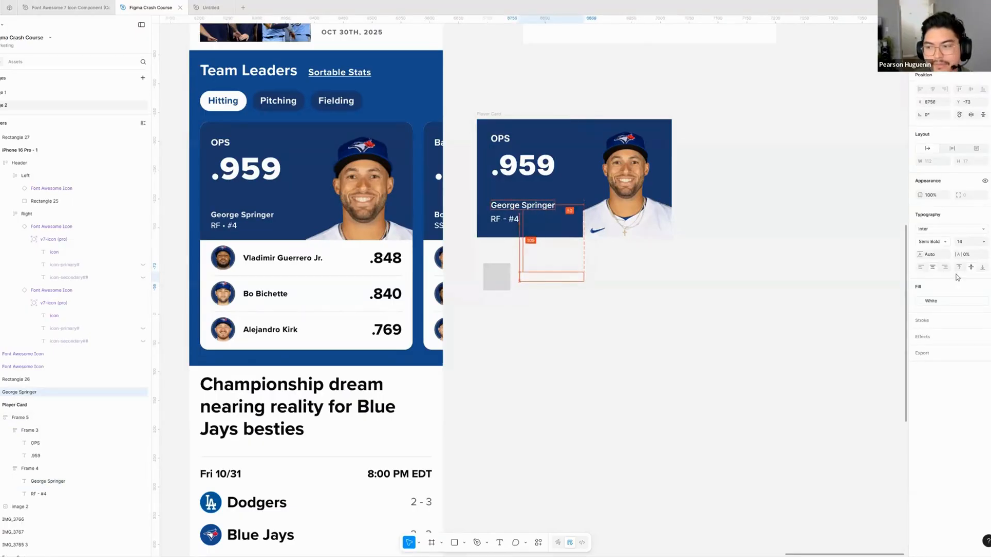
left_click(871, 429)
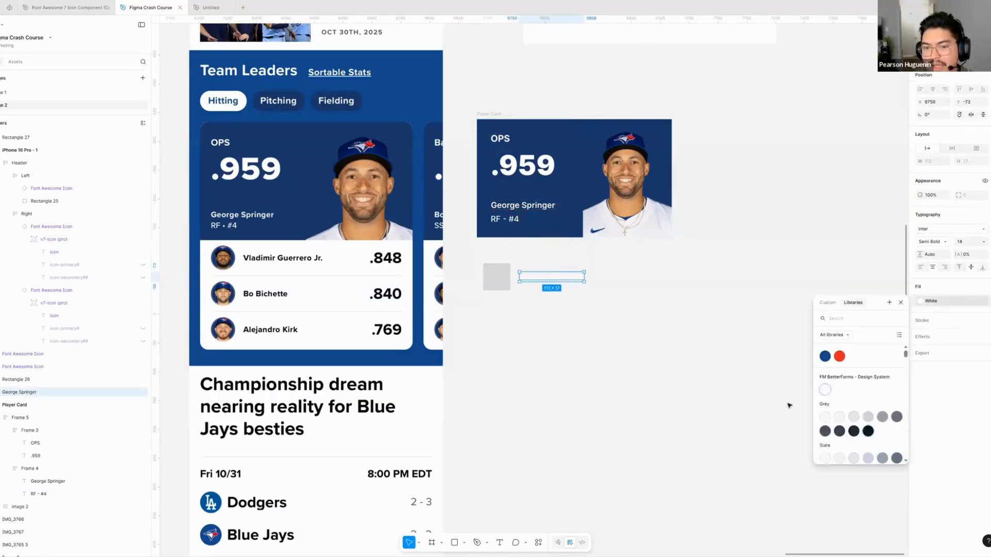
left_click(588, 349)
scroll(557, 331, "right", 1)
- Duplicate the .959 stat text to the end of the new row and fill the copy with Grey/900
left_click(467, 164)
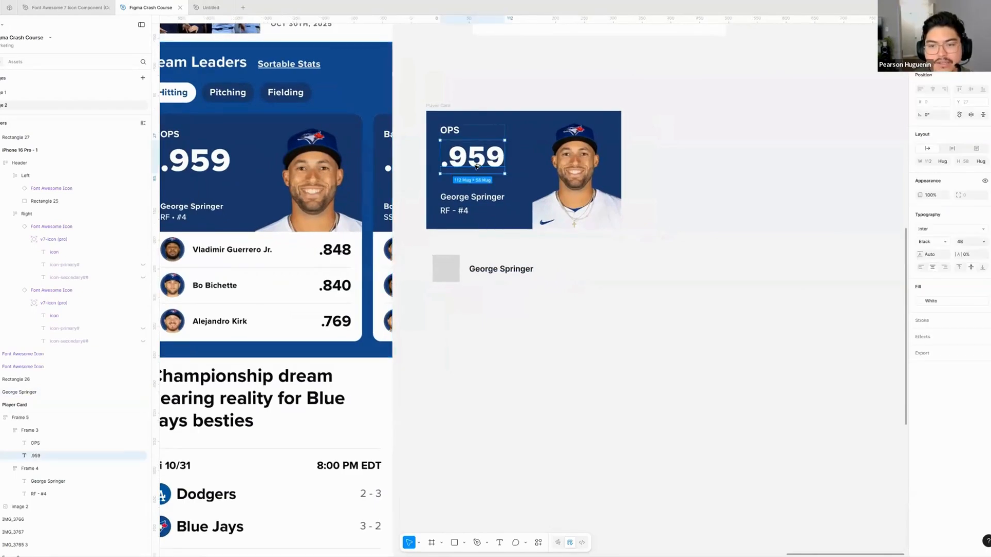
left_click_drag(467, 164, 587, 274)
left_click(952, 304)
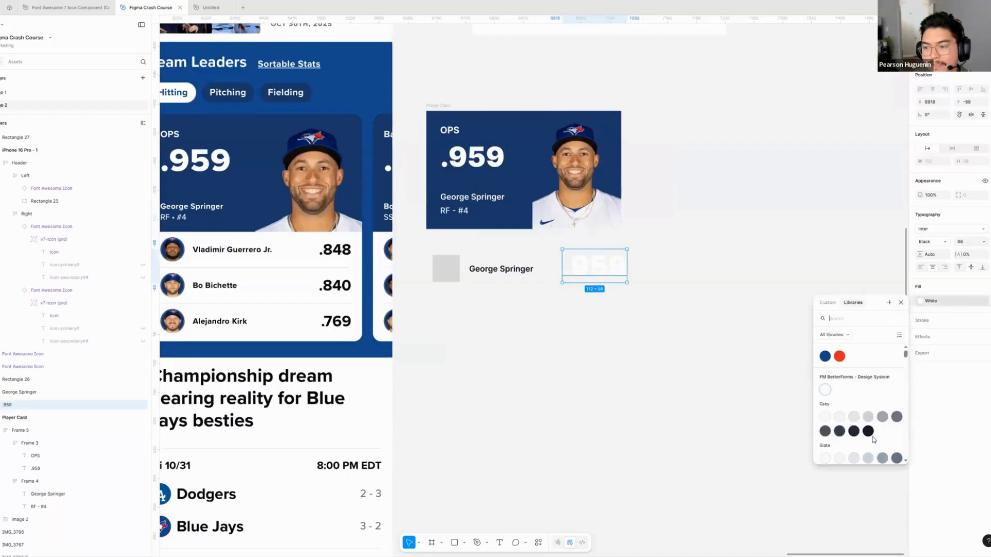
left_click(868, 431)
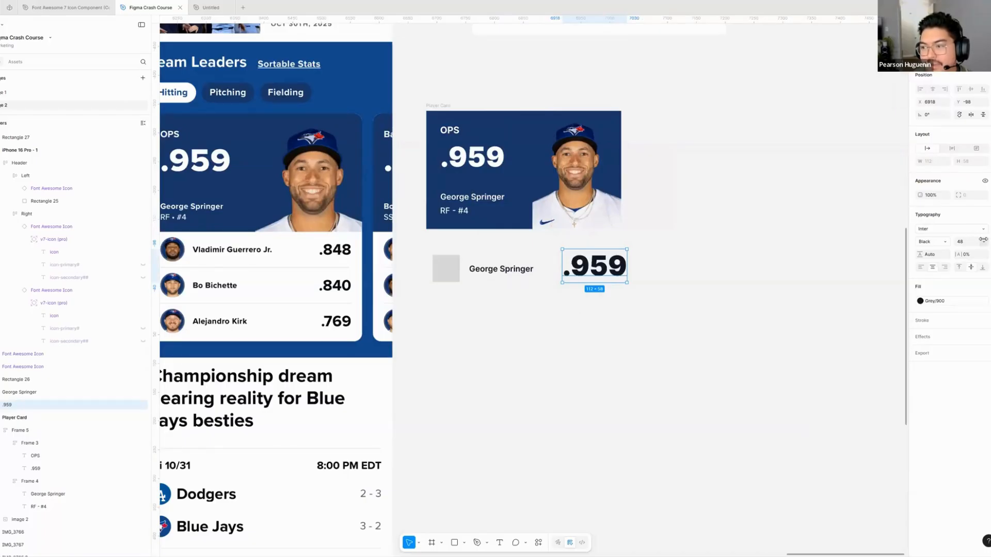
- Set the copied .959 text to size 24 and Bold weight, and move it near the card's right edge
left_click(983, 242)
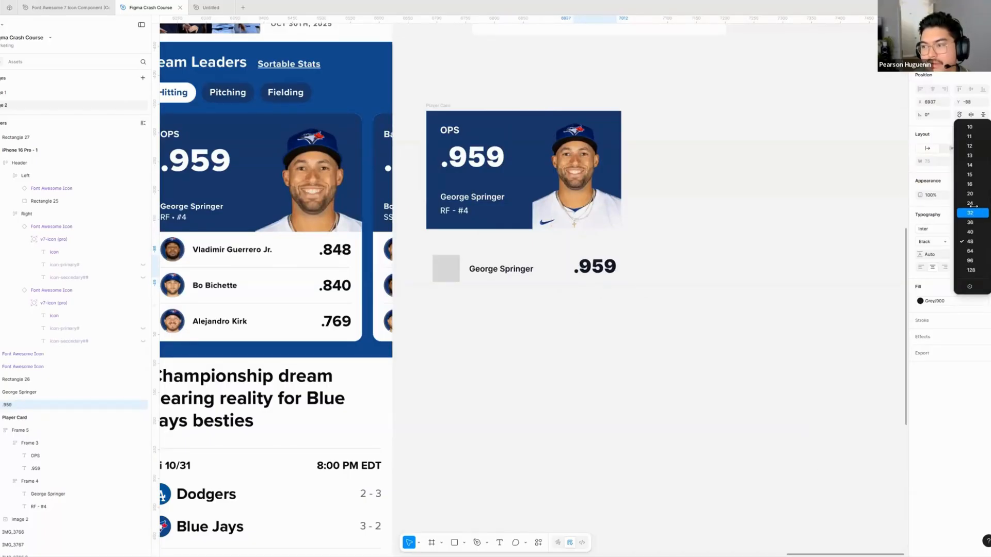
left_click(970, 212)
left_click(932, 242)
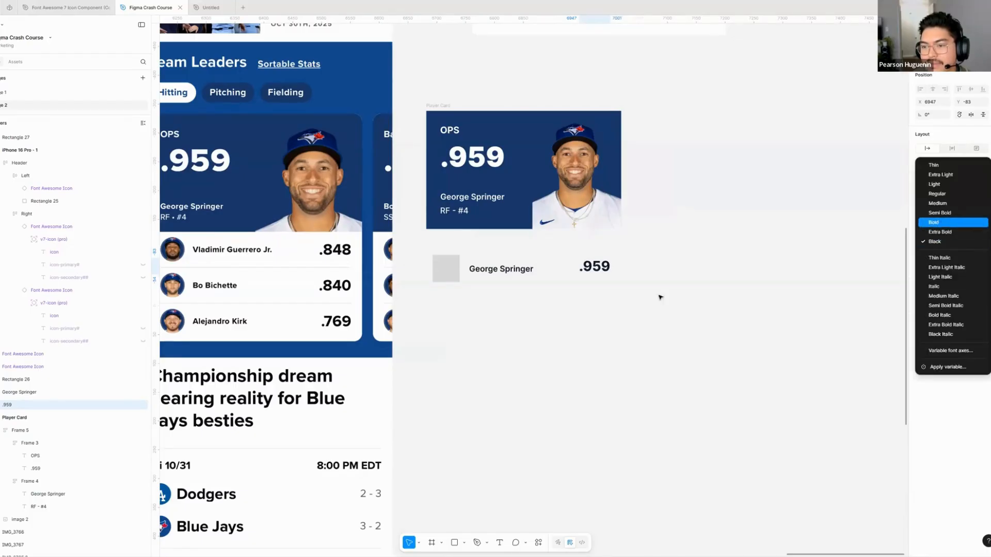
left_click(933, 223)
left_click_drag(617, 305, 649, 301)
left_click(648, 301)
mouse_move(639, 259)
left_mouse_down()
mouse_move(644, 267)
mouse_move(647, 259)
left_mouse_up()
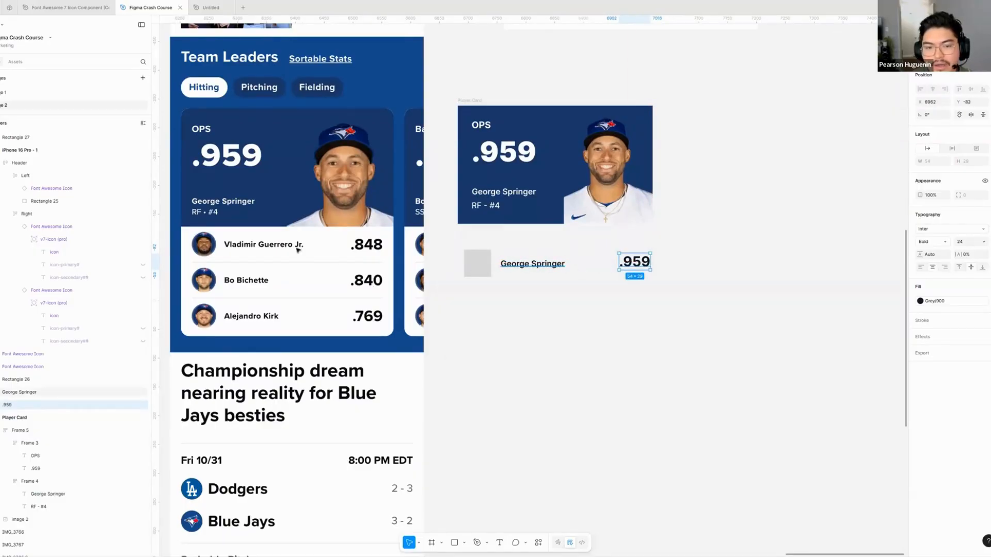
- Wrap the grey square and the copied player name in an auto layout frame
left_click(532, 264)
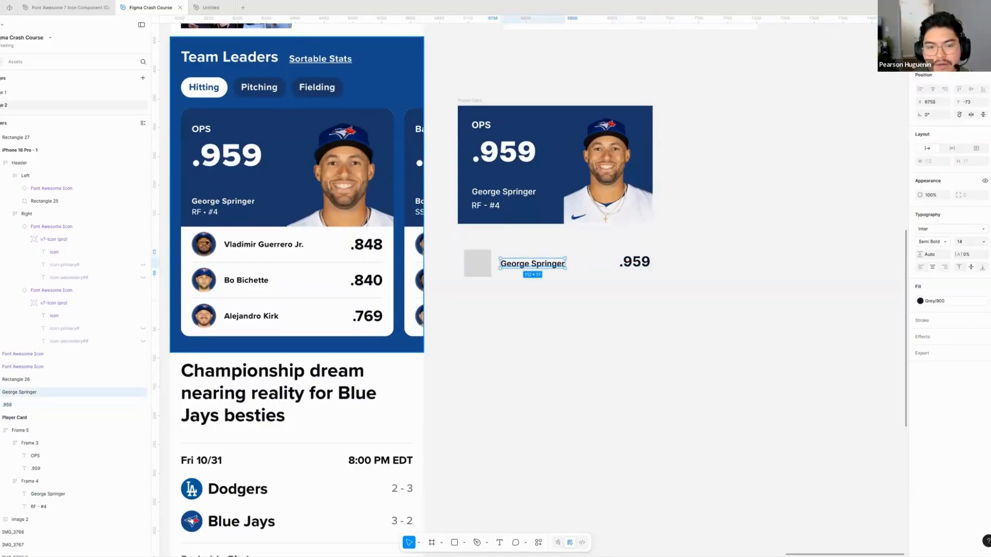
left_click(465, 275, "shift")
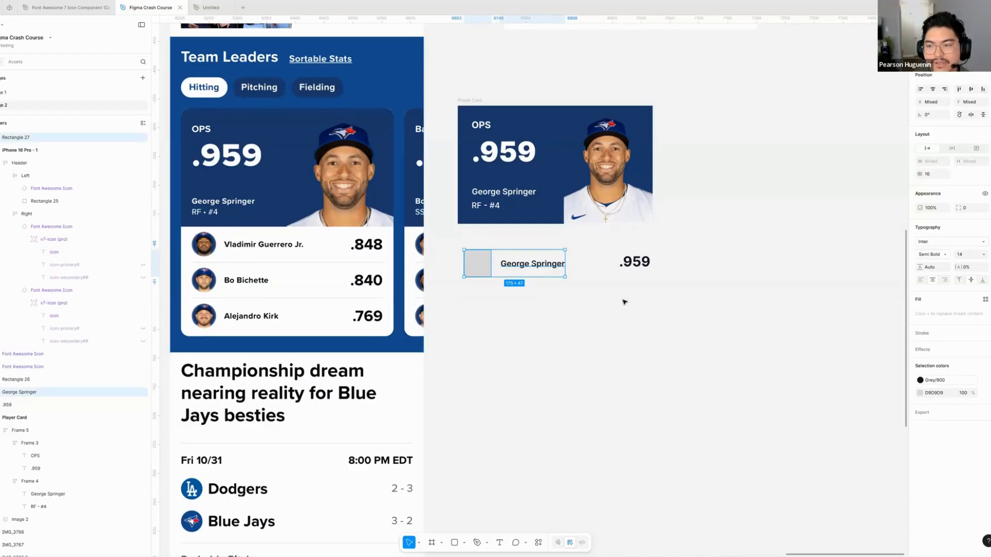
key("shift+a")
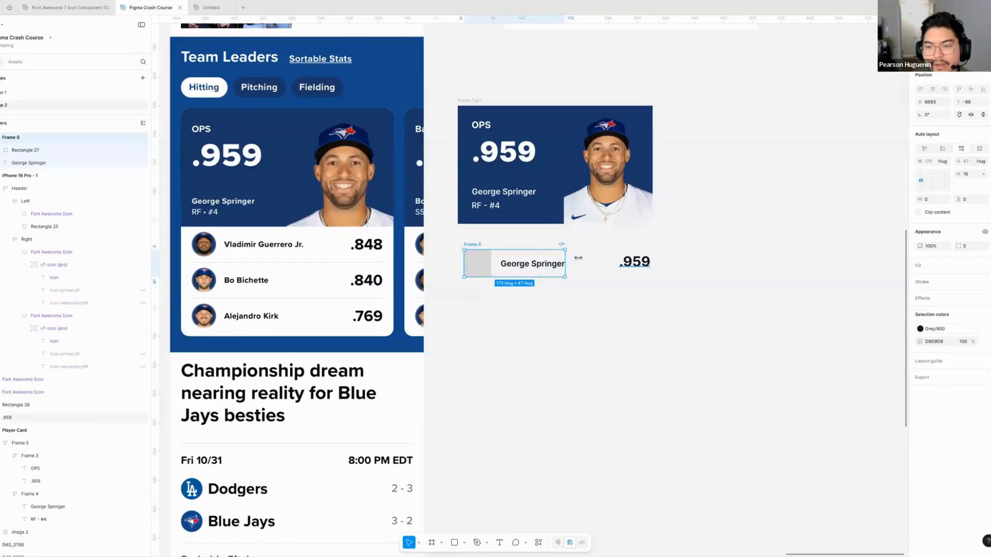
- Combine the square-and-name frame with the .959 text in an outer auto layout row, and select the inner frame
left_click(641, 274, "shift")
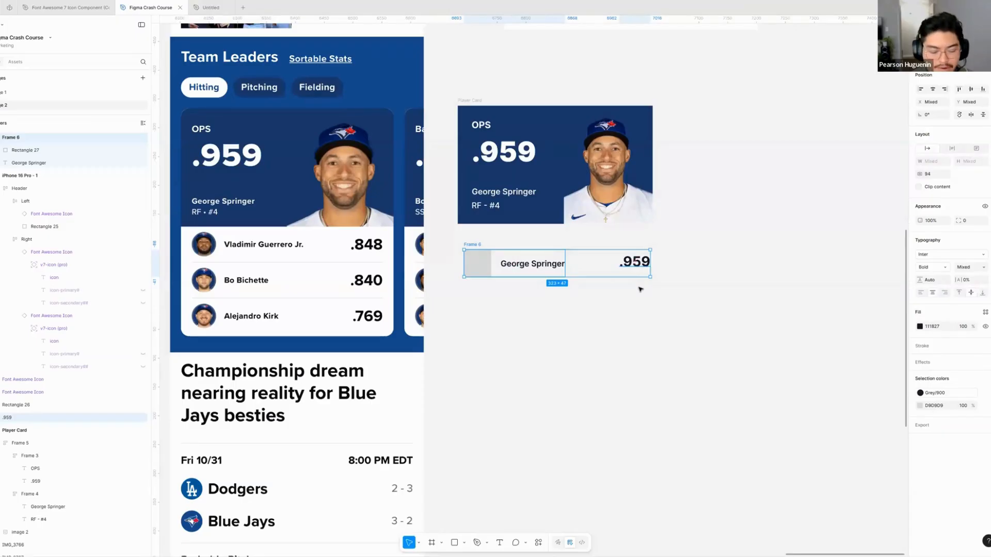
key("shift+a")
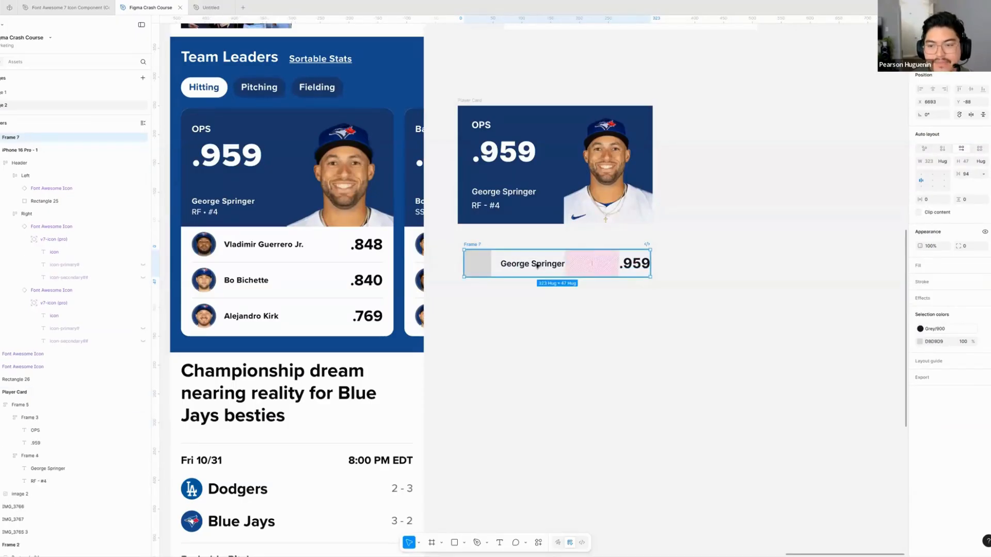
left_click(493, 265)
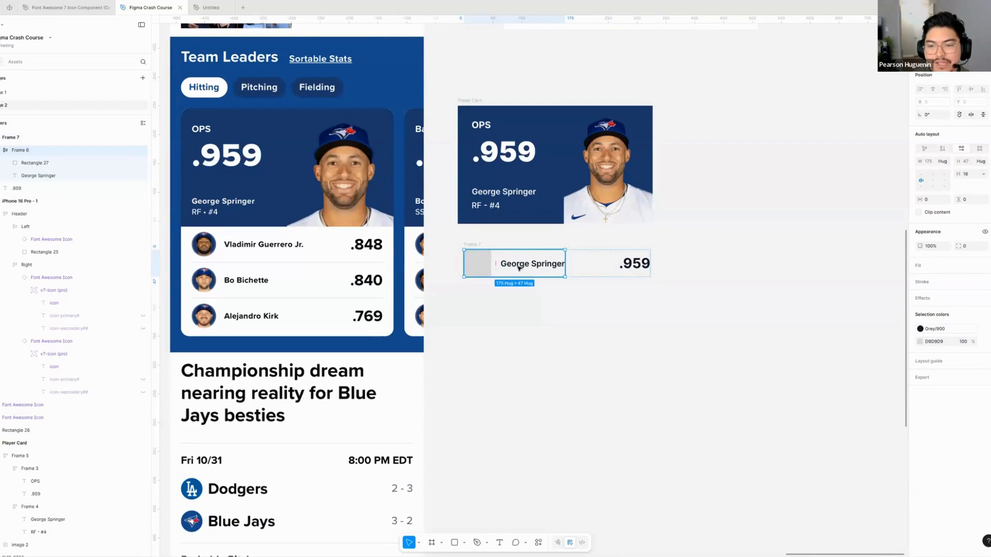
- Turn the outer player row frame holding the square, name and .959 stat into a component
left_click(643, 268)
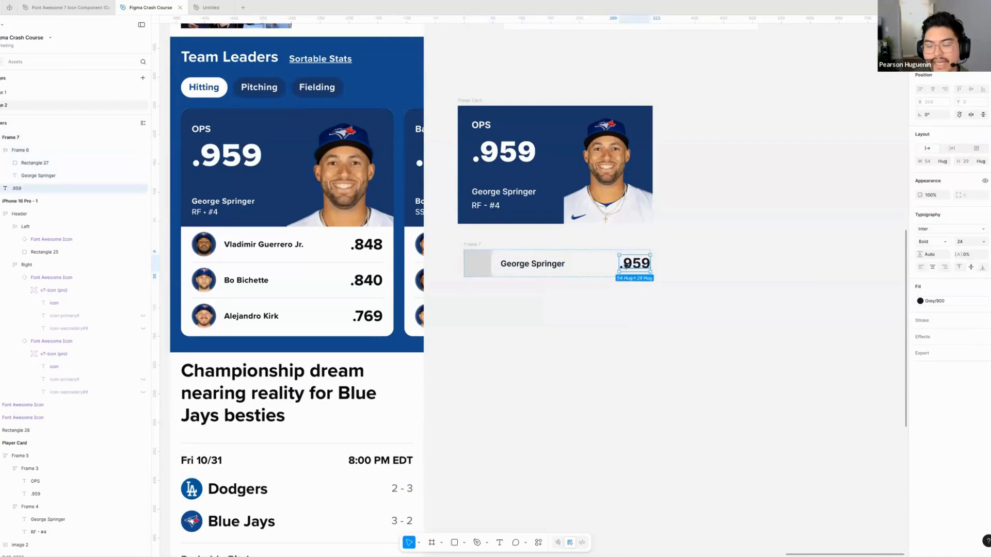
left_click(594, 261)
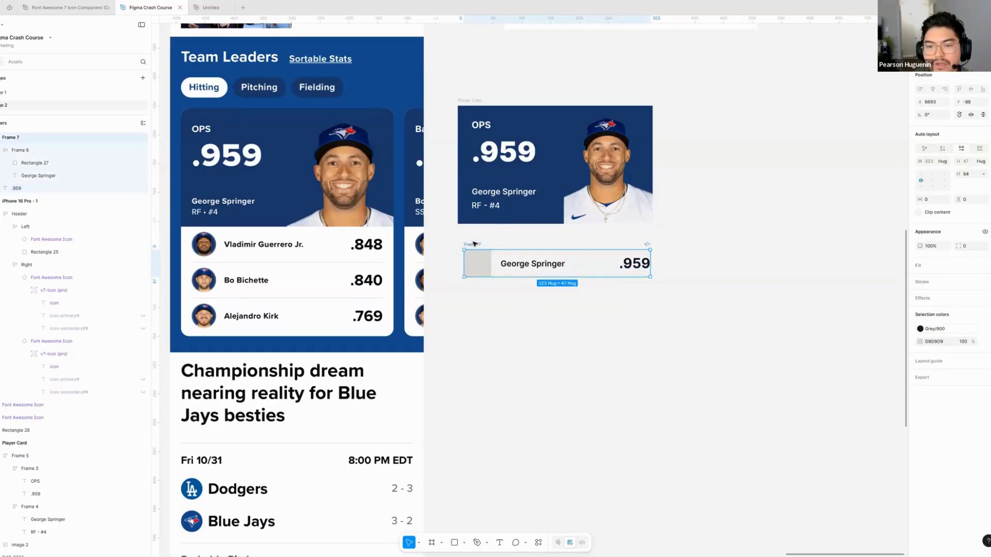
scroll(523, 302, "down", 1)
scroll(540, 285, "right", 2)
scroll(539, 286, "down", 1)
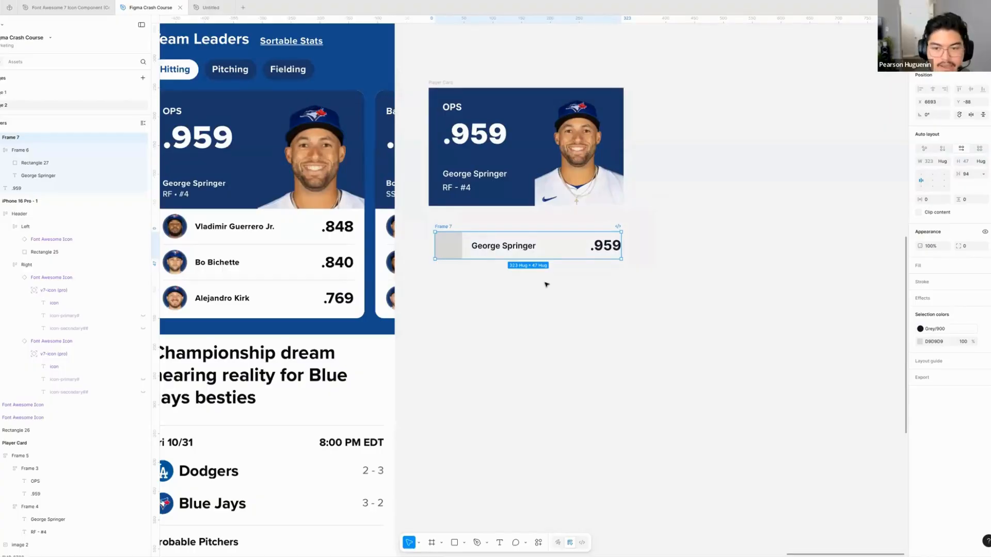
key("ctrl+alt+k")
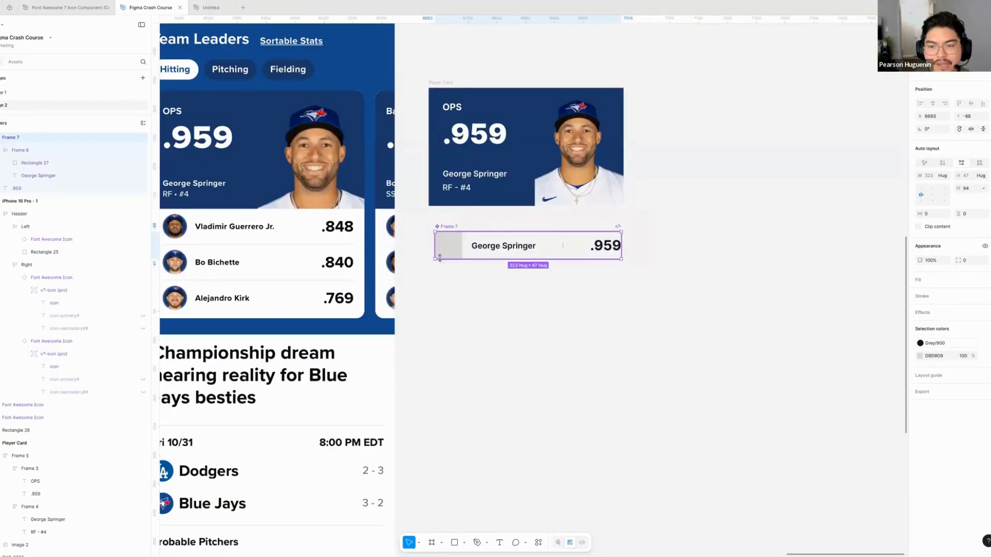
- Move the row component out of the card area into the empty canvas space beside the player card
scroll(486, 292, "down", 2)
scroll(449, 290, "up", 4)
scroll(449, 290, "right", 2)
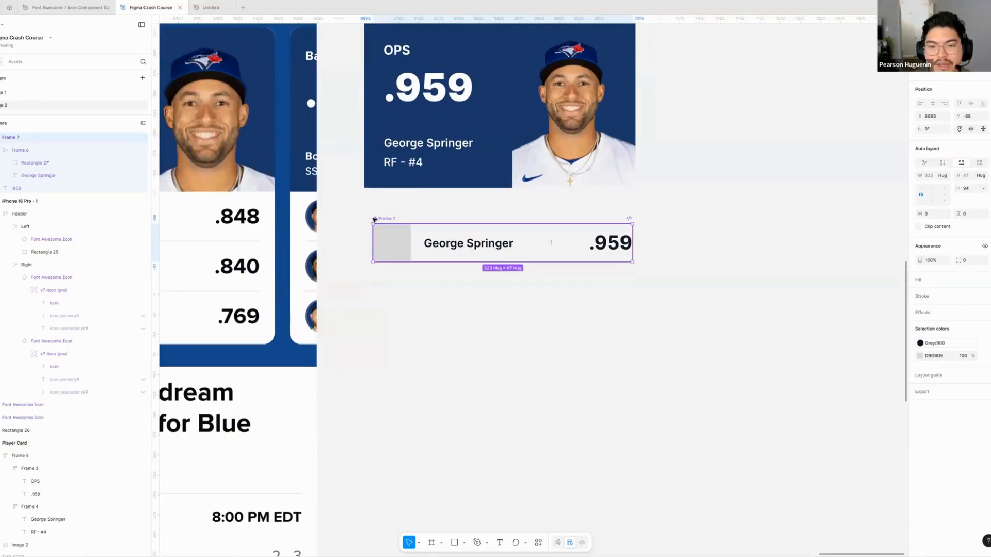
scroll(385, 221, "down", 3)
scroll(399, 287, "up", 2)
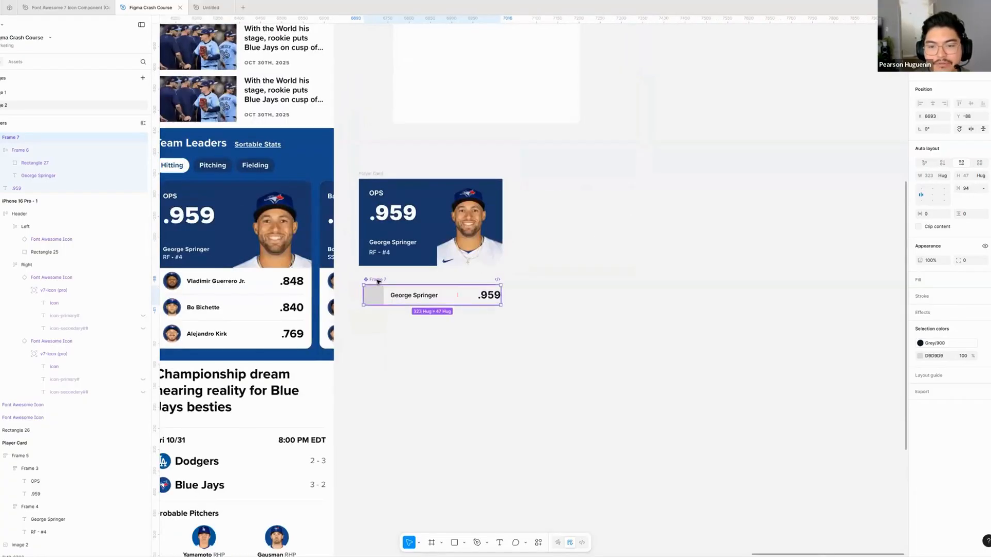
left_click_drag(384, 280, 604, 195)
left_click(607, 259)
scroll(538, 233, "right", 3)
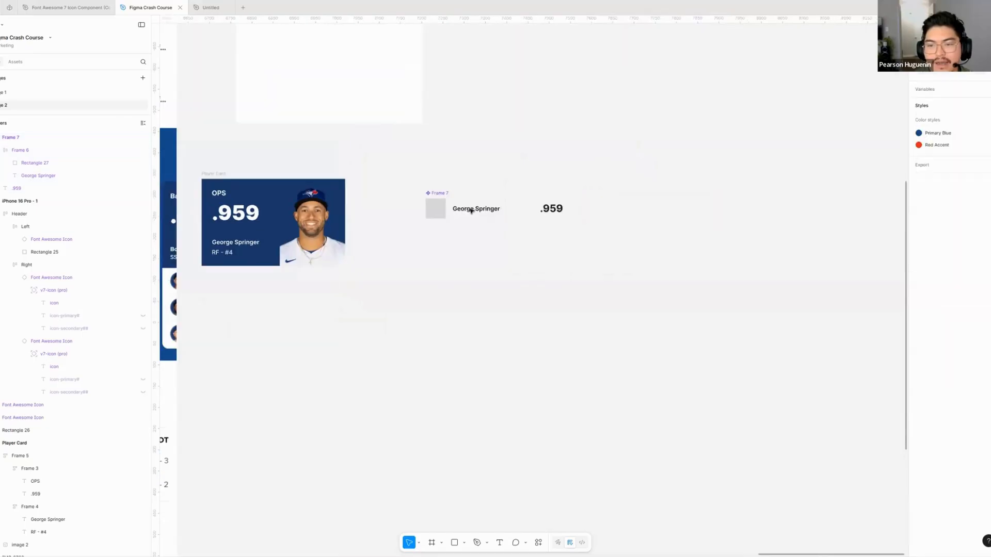
- Create two instances of the row component beneath it and stack one directly below the other
scroll(471, 212, "up", 3)
scroll(506, 226, "up", 1)
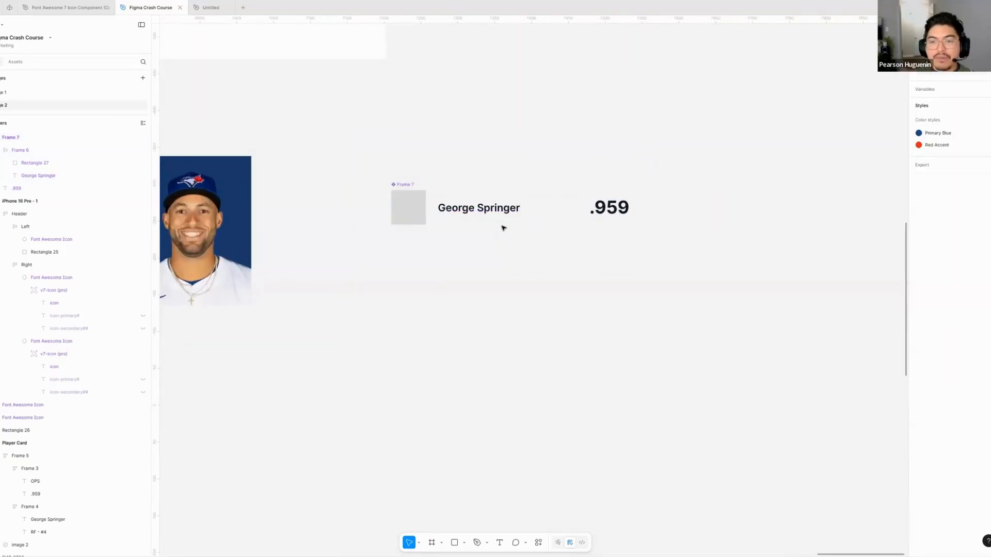
left_click(482, 209)
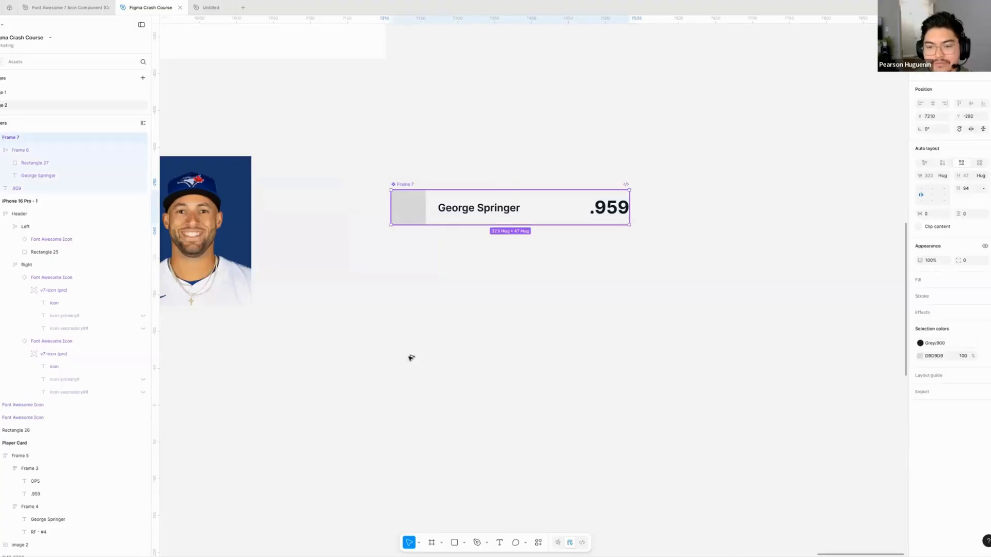
left_click_drag(485, 207, 411, 358)
left_click_drag(473, 333, 563, 261)
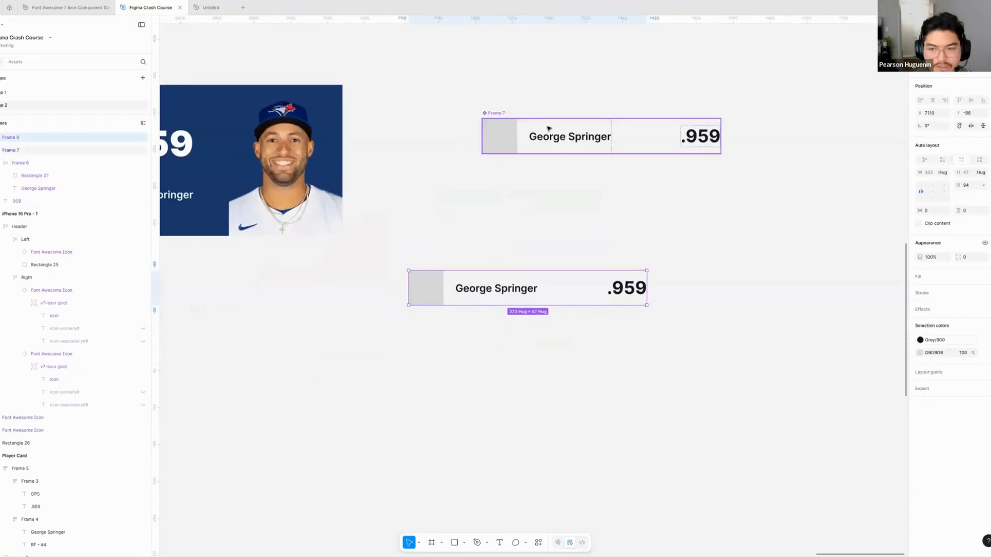
left_click_drag(548, 128, 477, 223)
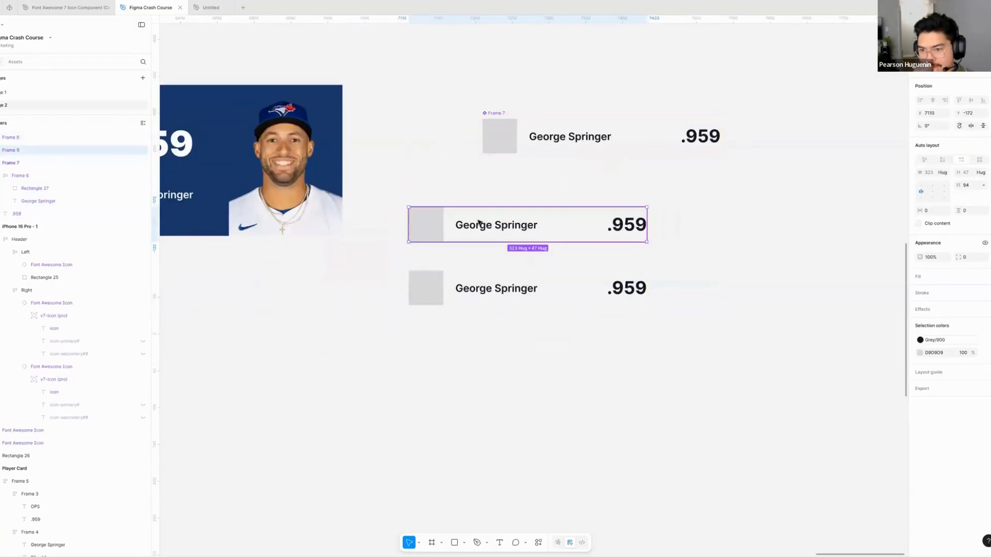
scroll(464, 265, "down", 3)
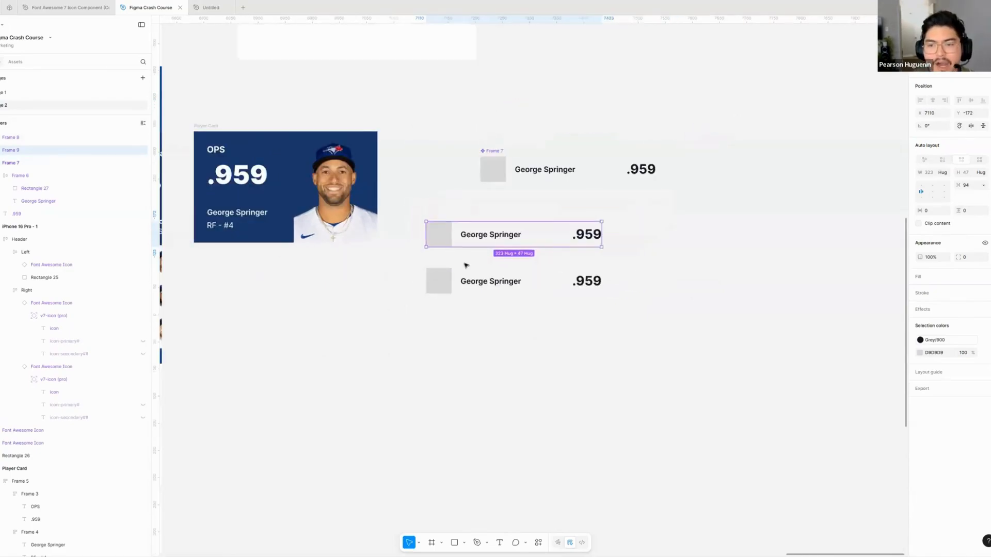
left_click_drag(506, 228, 511, 300)
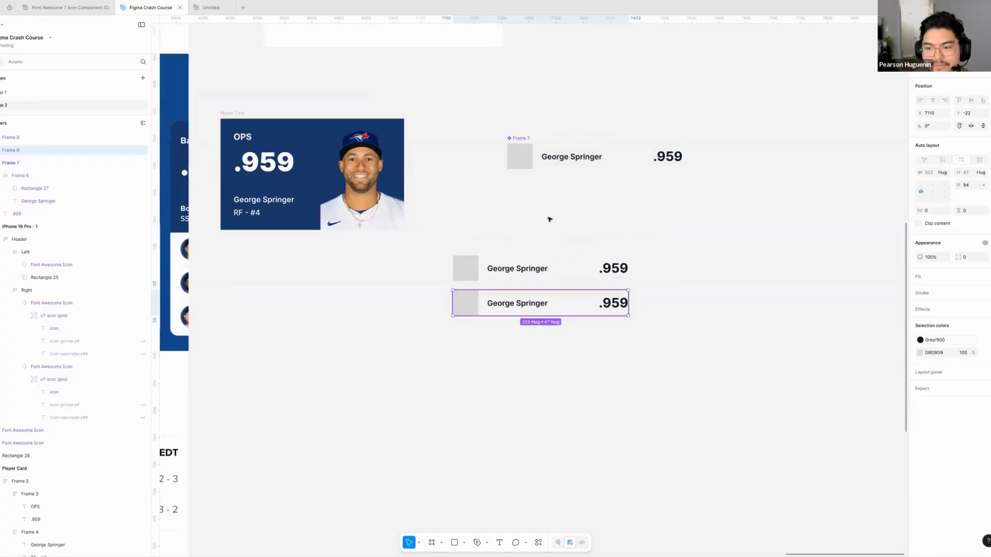
- Set the player name in the main row component to size 16 and Bold weight
scroll(508, 207, "right", 3)
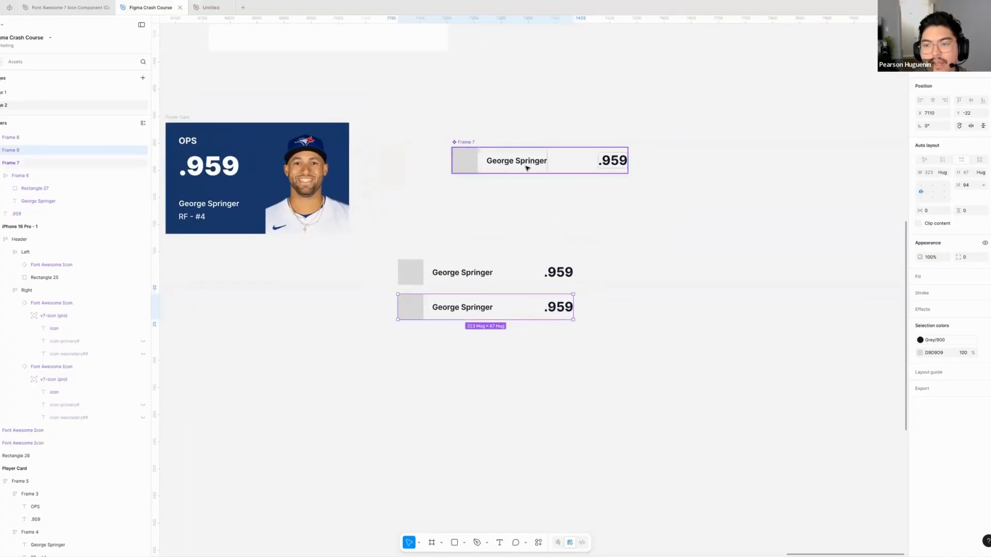
left_click(503, 153)
double_click(506, 164)
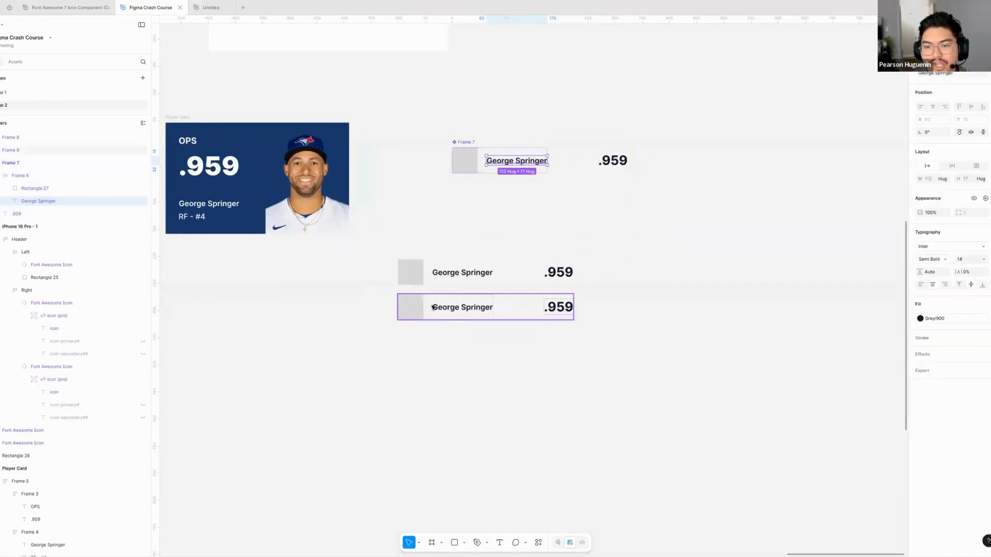
left_click(983, 259)
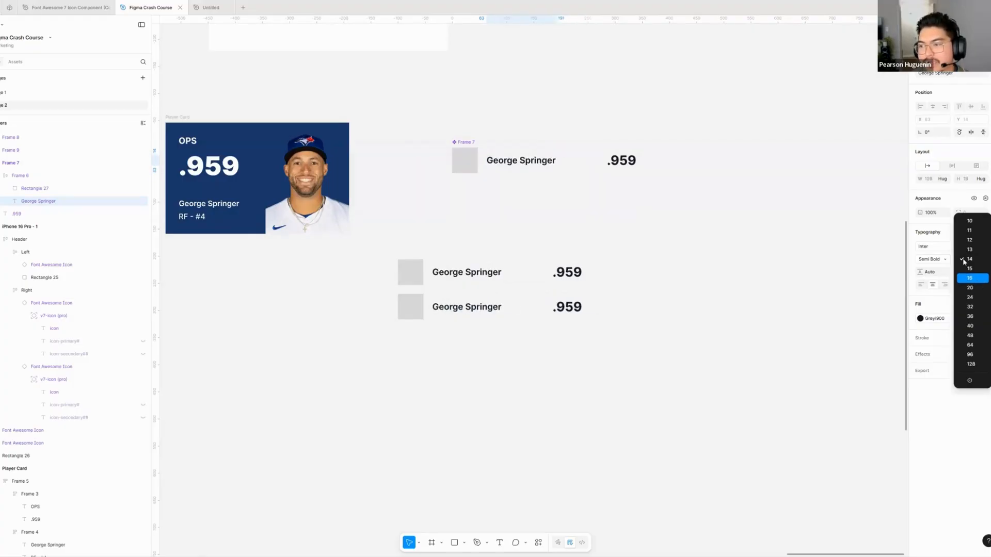
left_click(968, 277)
left_click(945, 260)
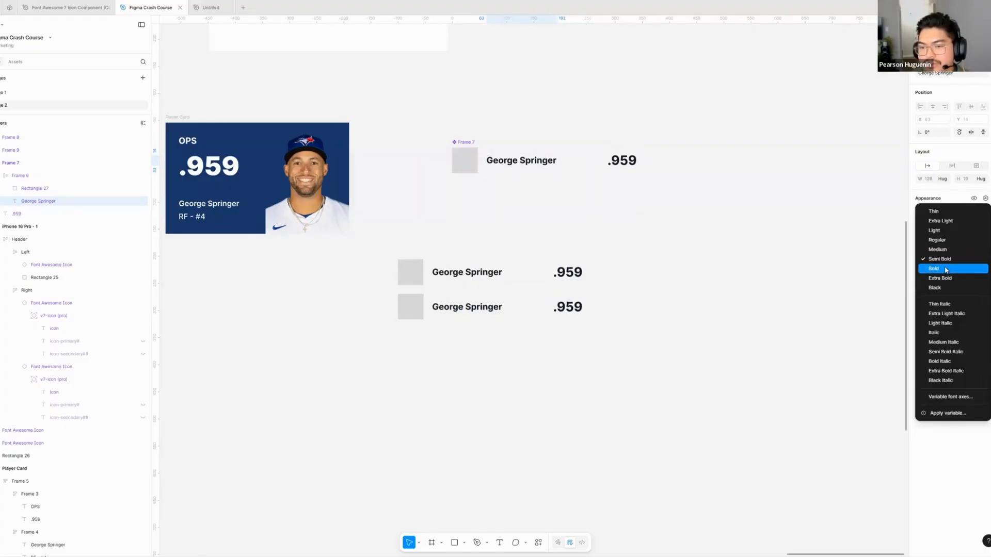
left_click(945, 269)
- Round the grey square in the main row component into a circle with a corner radius of 100
left_click(465, 164)
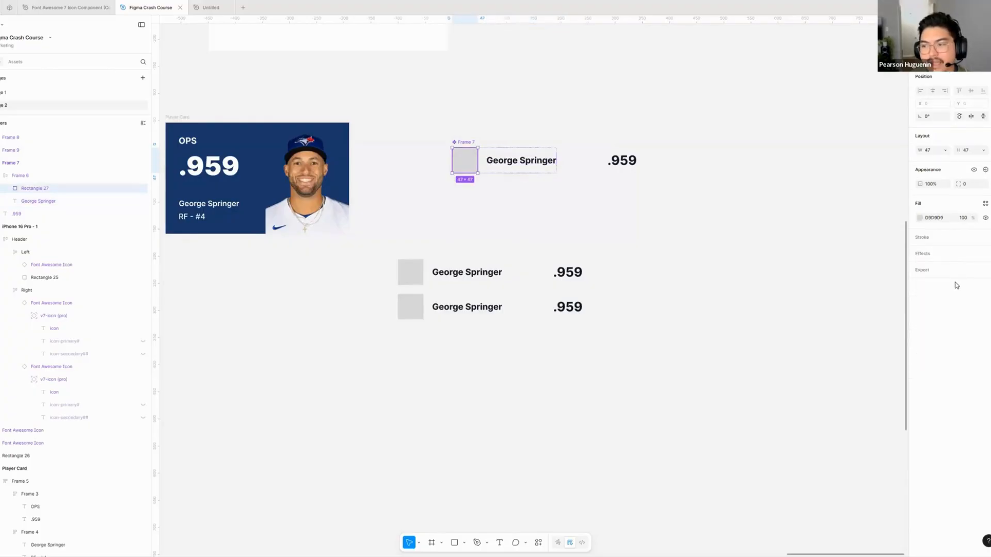
left_click(975, 185)
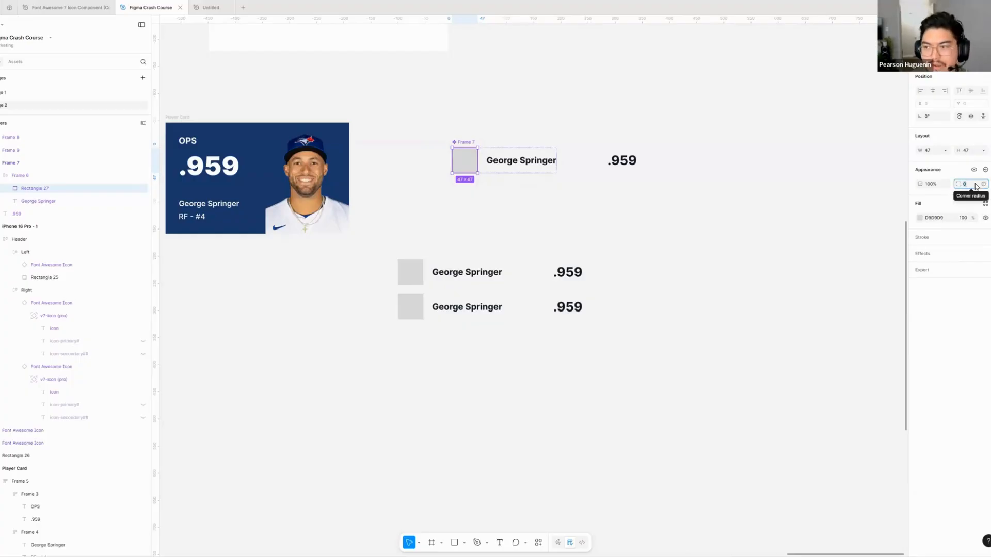
scroll(436, 151, "up", 5)
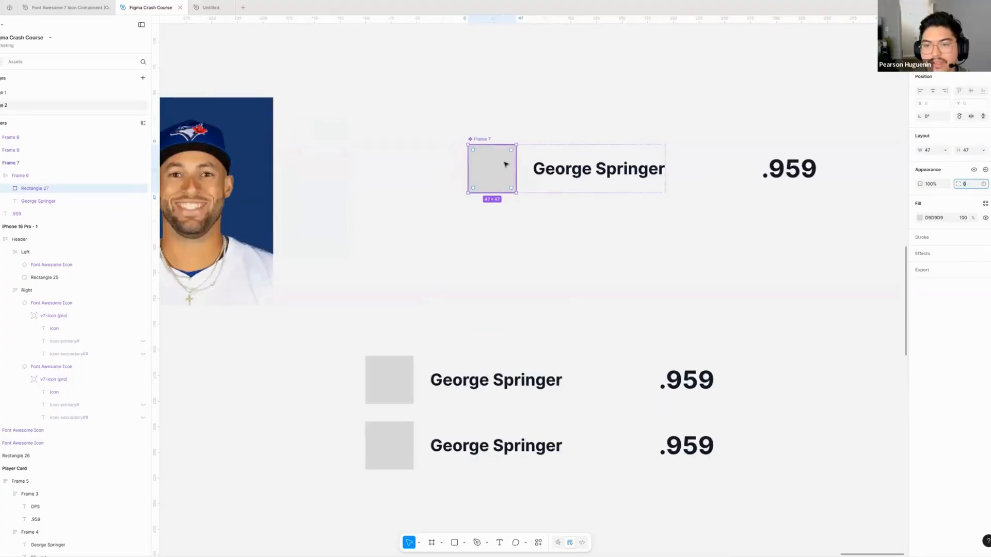
left_click(511, 236)
left_click(489, 176, "ctrl")
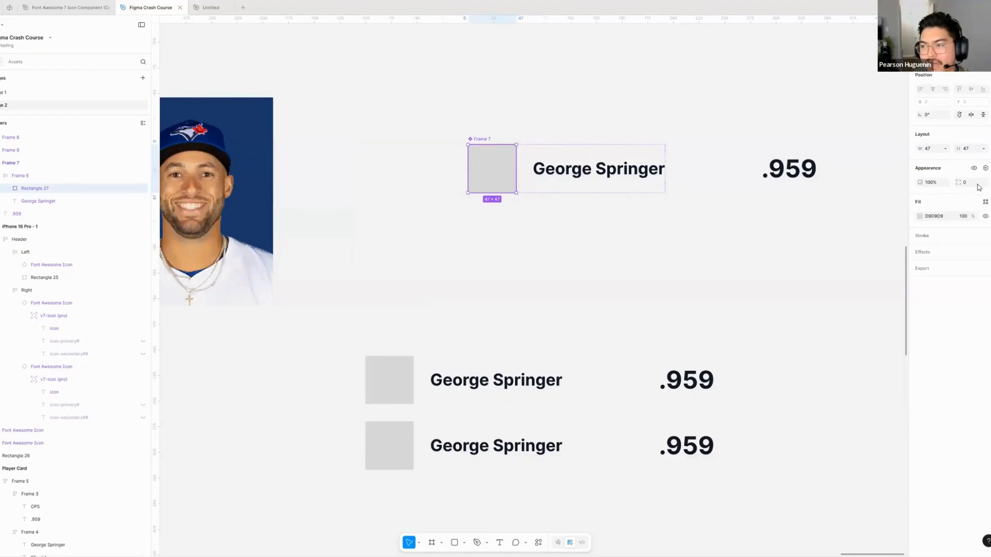
left_click(978, 186)
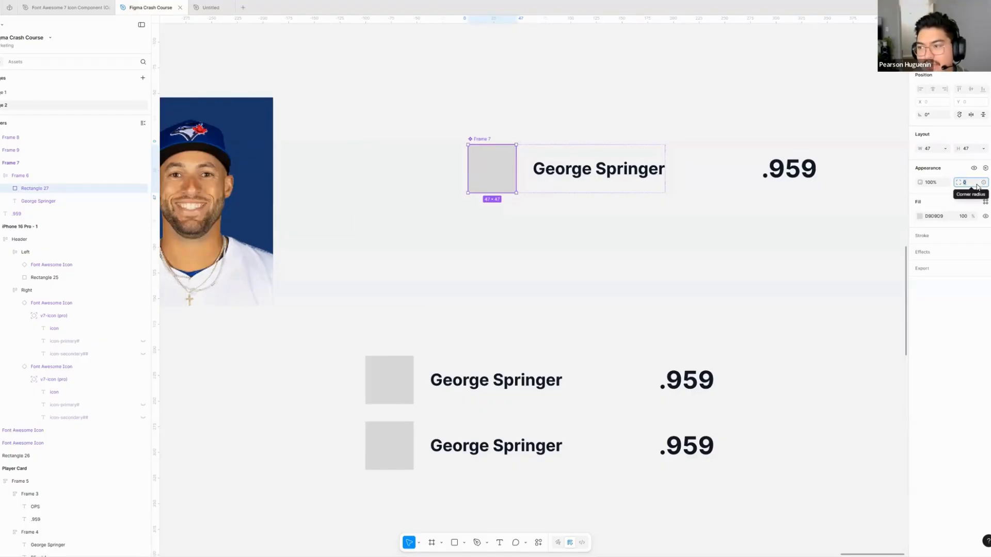
type("15")
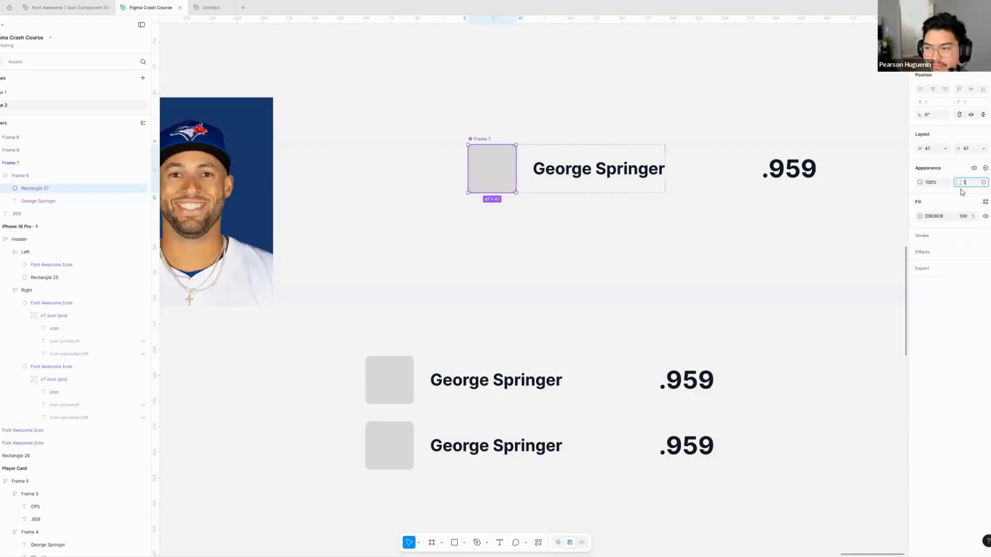
key("Return")
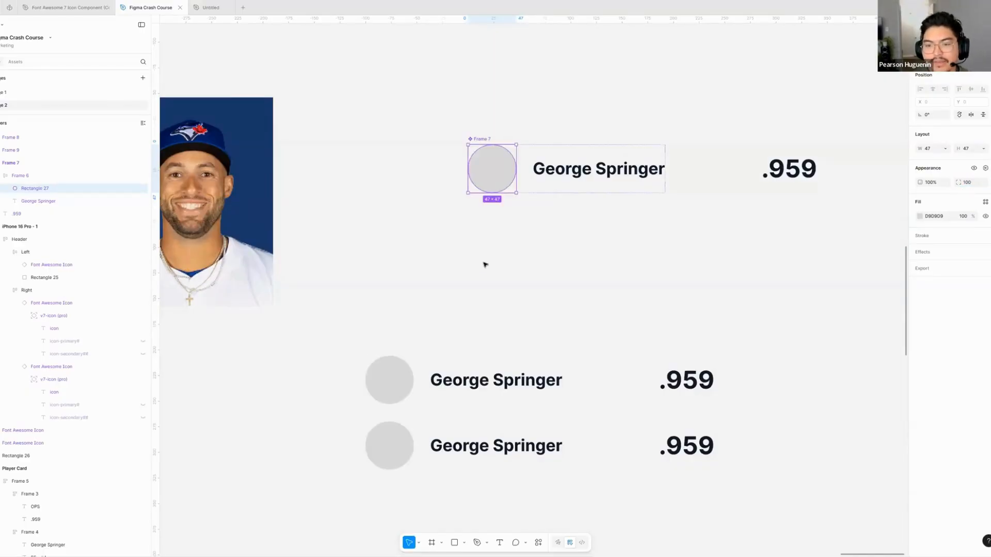
- Add a third row instance below the other two with the same vertical spacing
left_click(494, 248)
left_click_drag(478, 239, 422, 236)
scroll(463, 185, "down", 3)
left_click_drag(516, 187, 582, 121)
left_click_drag(583, 185, 666, 171)
left_click_drag(498, 167, 442, 160)
scroll(438, 158, "down", 3)
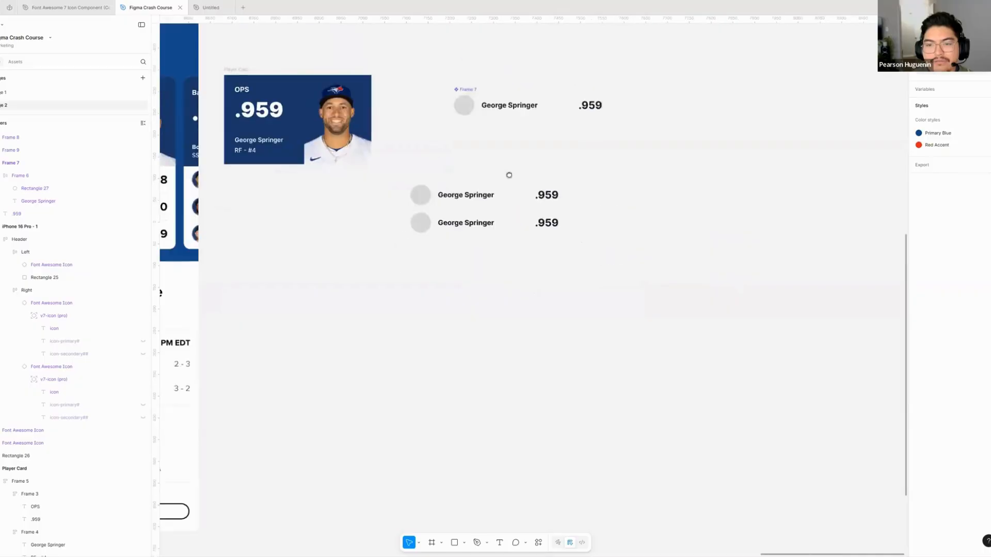
left_click_drag(508, 174, 587, 199)
left_click(533, 222)
left_click(536, 248, "shift")
left_click(541, 294)
left_click_drag(522, 247, 519, 276)
left_click(532, 328)
left_click_drag(520, 227, 586, 250)
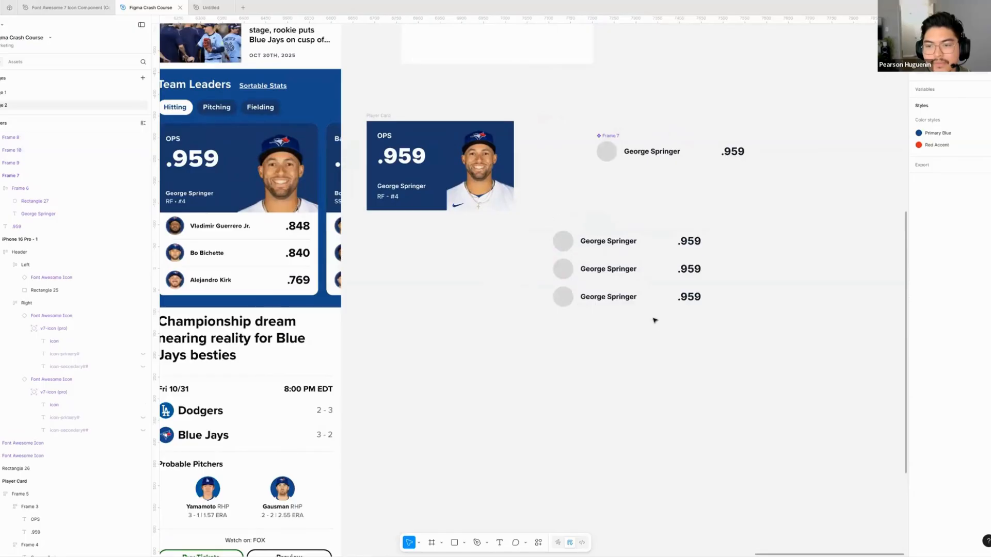
- Move the three row instances together under the player card, aligned with its left edge
left_click_drag(547, 216, 655, 321)
left_click_drag(613, 270, 428, 255)
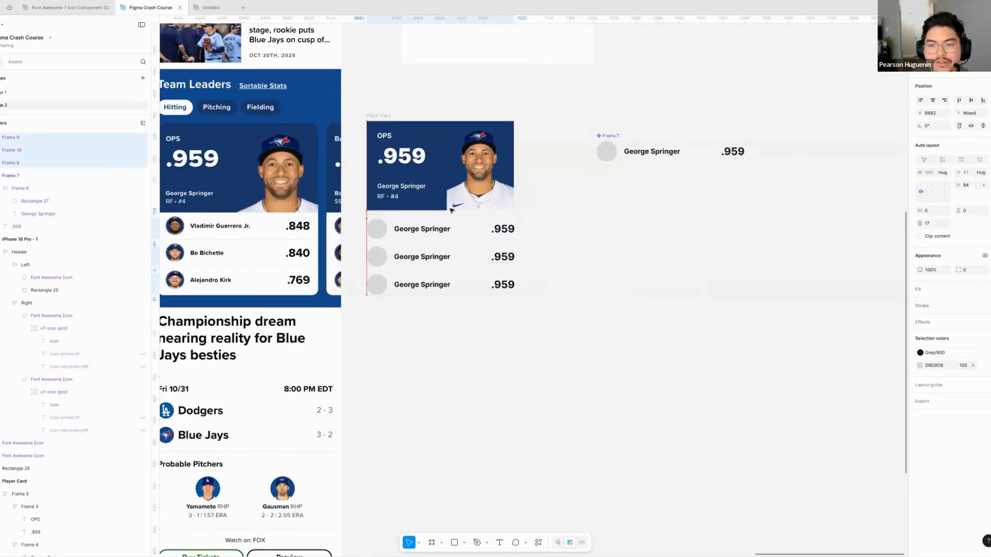
left_click(375, 110)
scroll(515, 153, "up", 4)
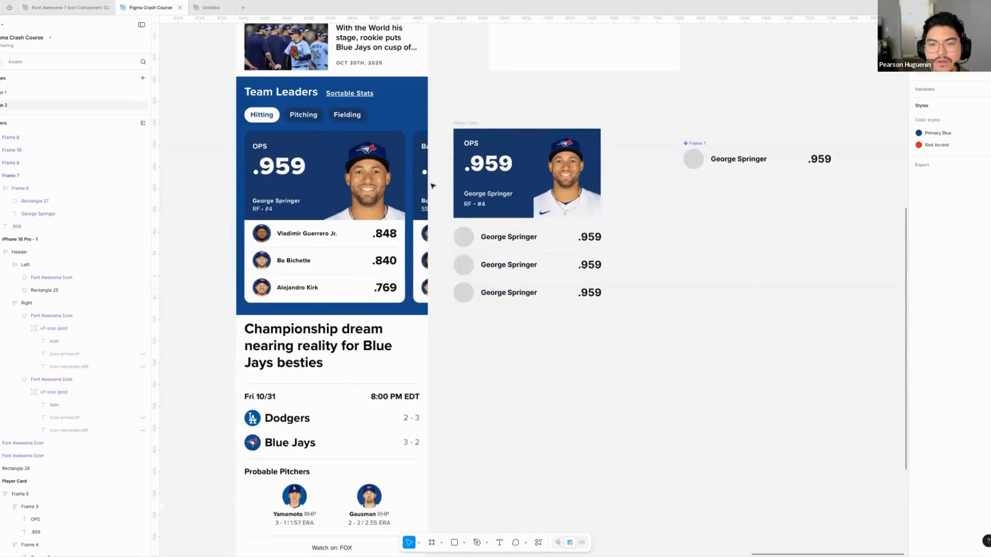
left_click_drag(515, 153, 477, 151)
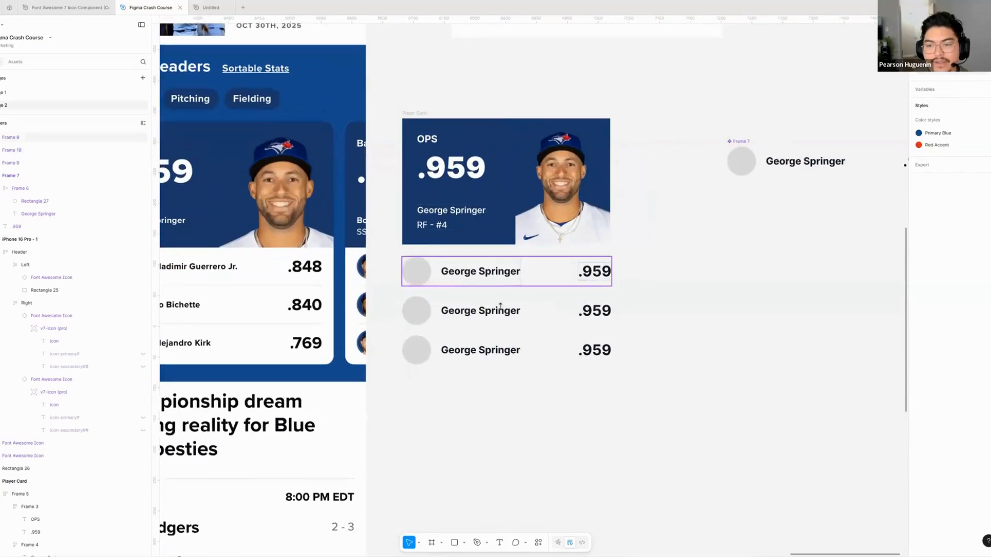
- Try to narrow the three row instances together to match the player card's width
left_click(500, 281)
left_click(505, 319, "shift")
left_click(511, 351, "shift")
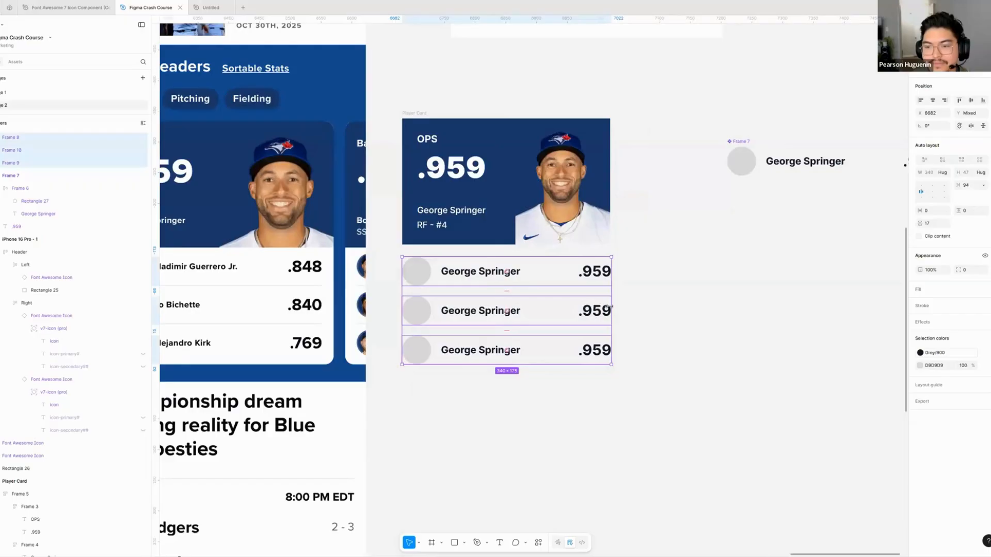
left_click_drag(611, 308, 607, 308)
left_click(643, 298)
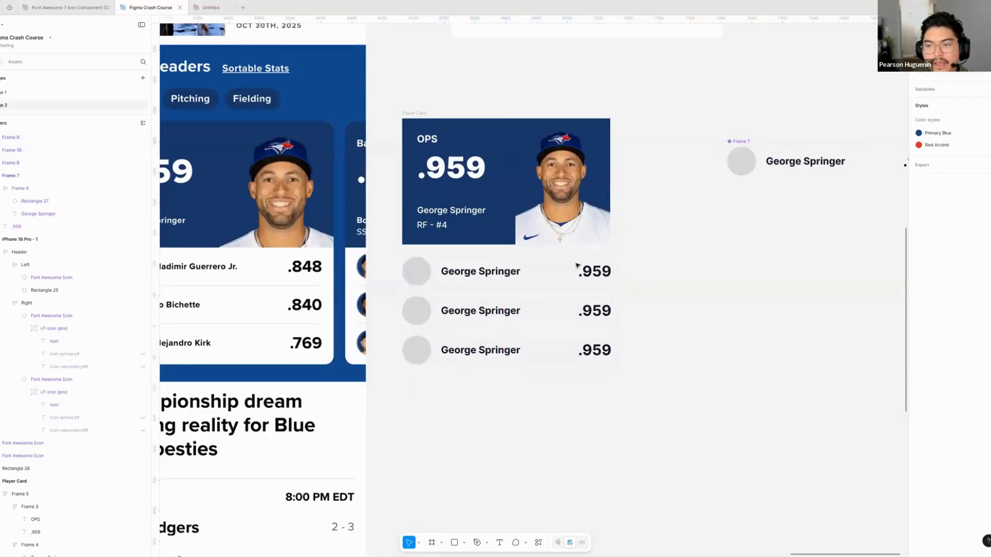
- Inspect the auto layout settings of the first row instance and of the main row component
scroll(567, 278, "right", 2)
left_click(491, 258)
scroll(432, 296, "left", 3)
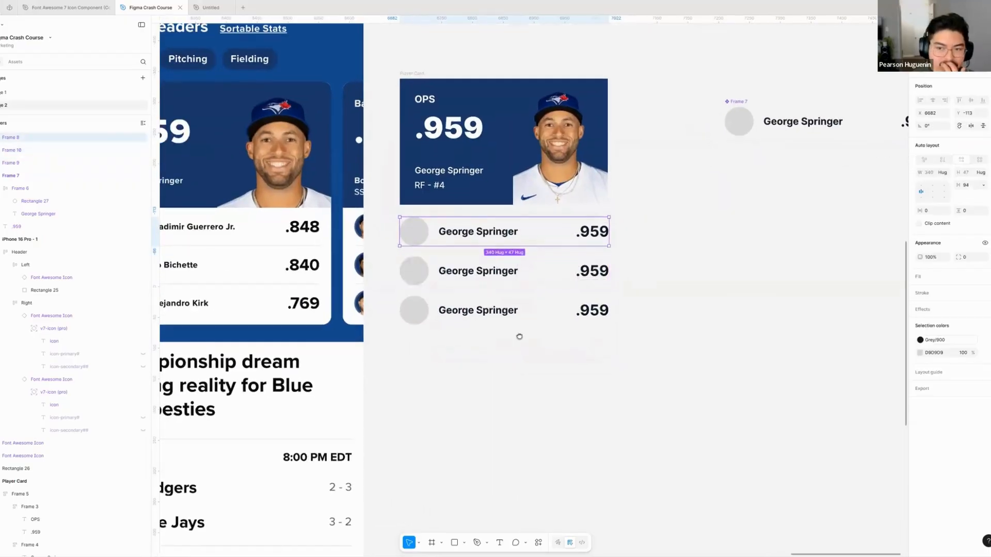
scroll(392, 309, "up", 1)
scroll(340, 303, "right", 6)
scroll(486, 243, "up", 2)
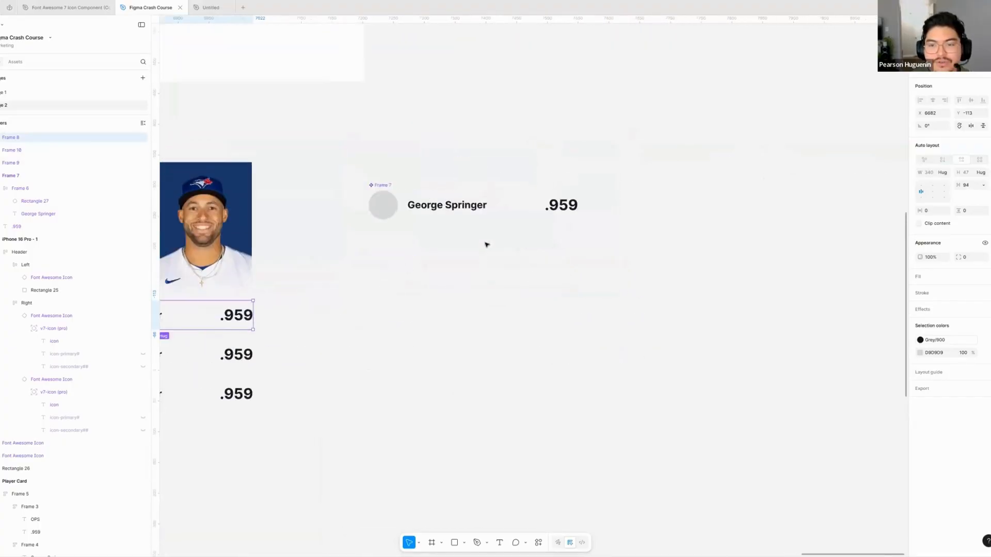
left_click(836, 179)
scroll(506, 229, "left", 4)
scroll(505, 228, "down", 2)
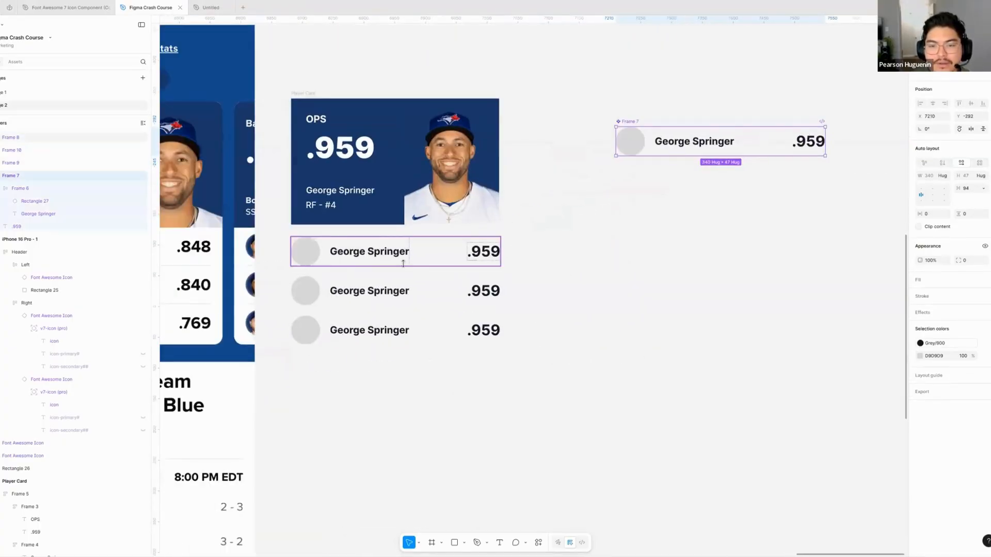
- Wrap the three row instances below the player card in one vertical auto layout frame
left_click(407, 258)
left_click(398, 299, "shift")
left_click(403, 335, "shift")
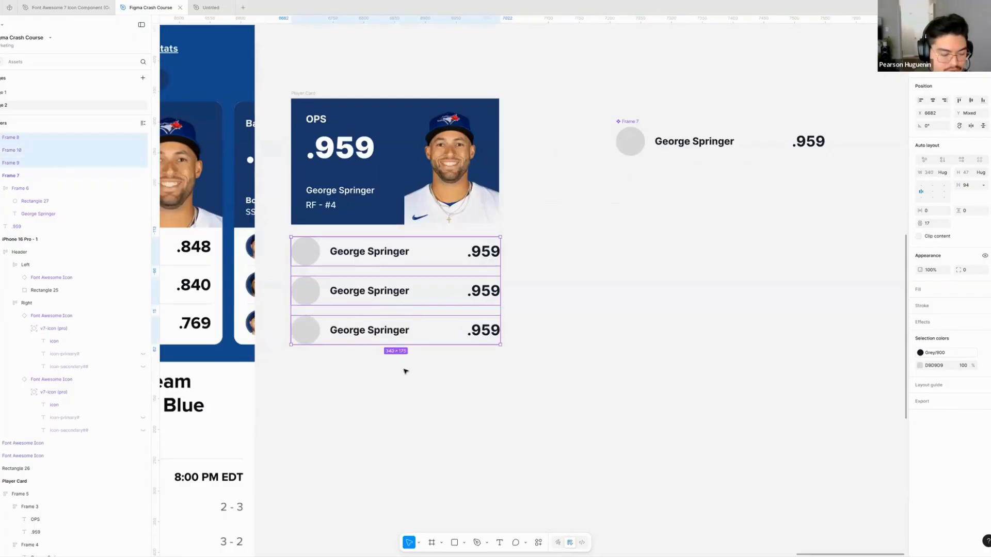
scroll(511, 394, "left", 2)
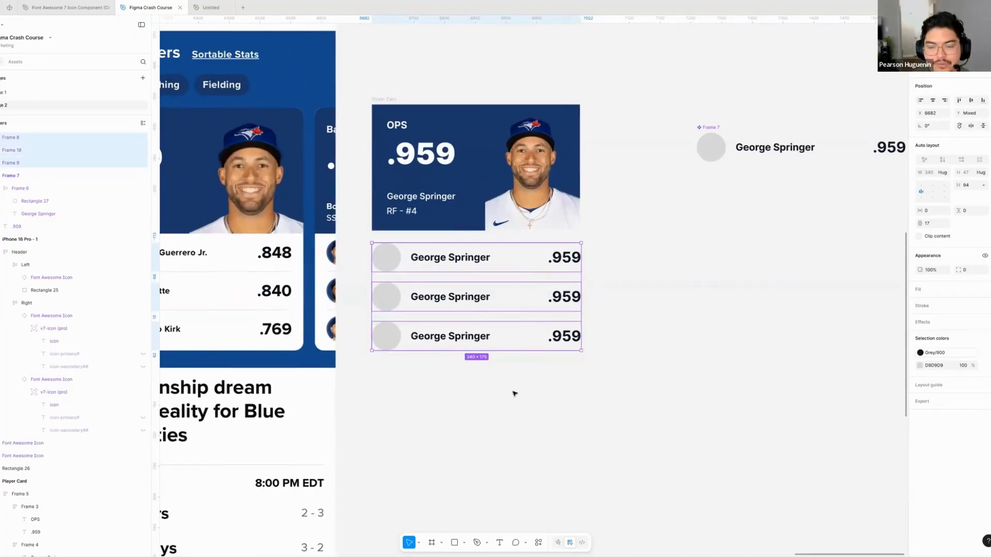
key("shift+a")
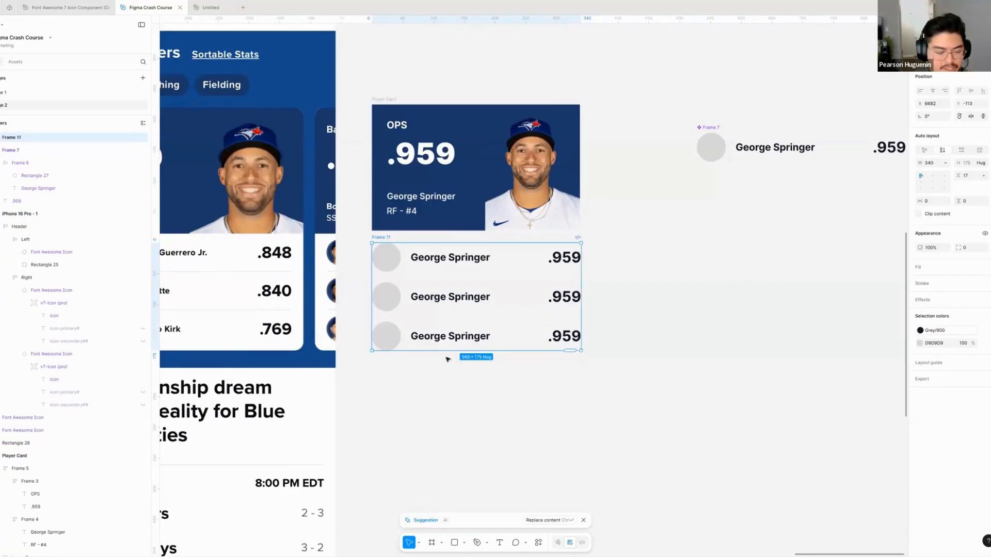
- Give the frame around the three rows a white fill and set its horizontal and vertical padding to 16
scroll(447, 363, "left", 5)
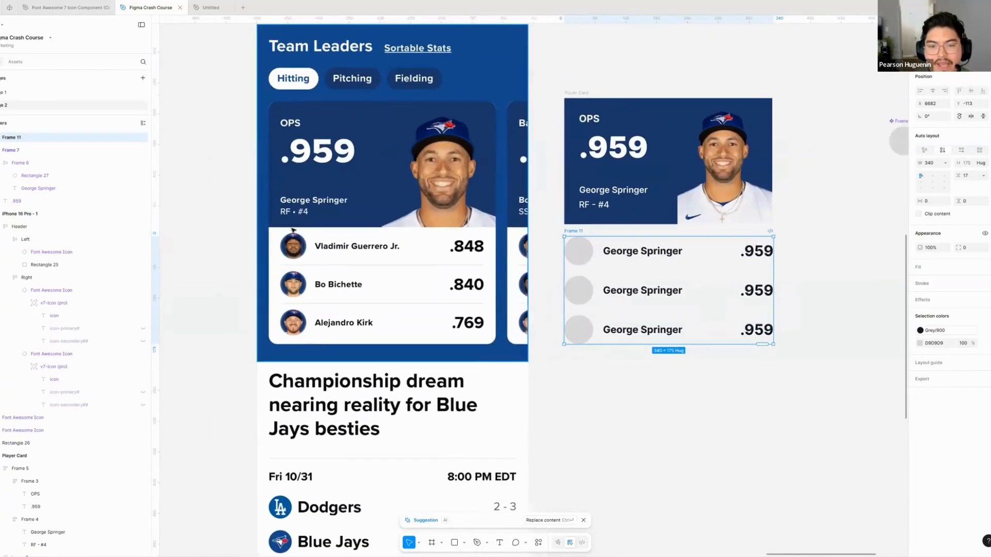
scroll(802, 268, "right", 3)
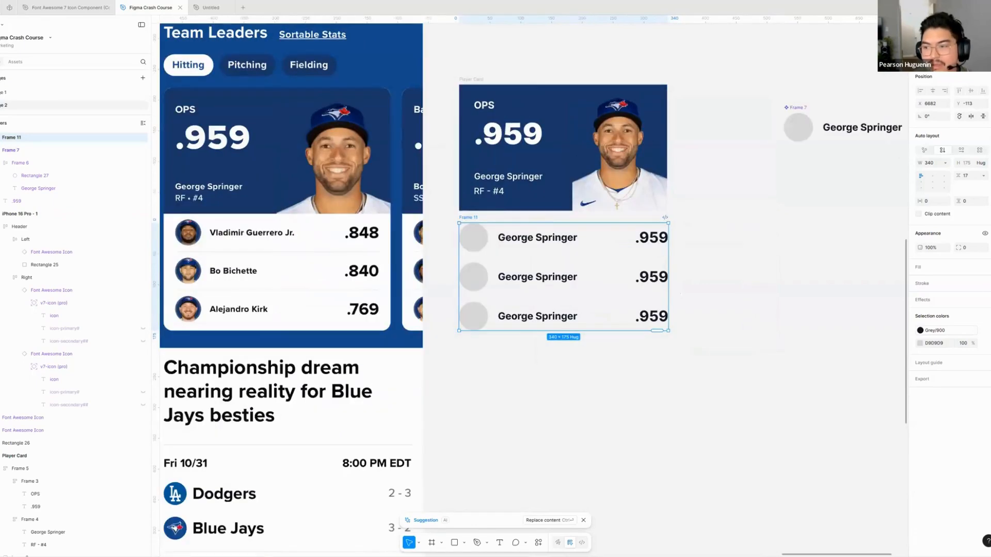
left_click(820, 357)
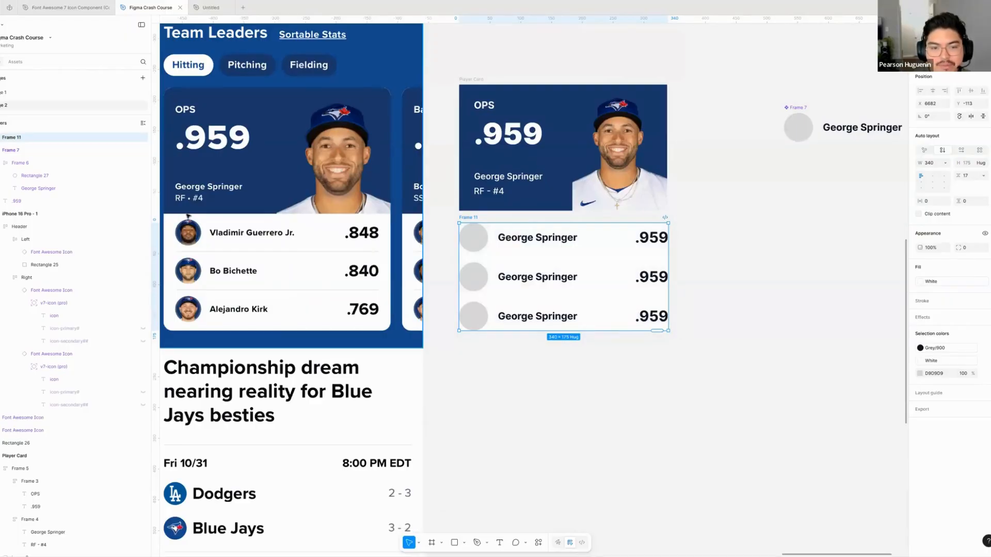
left_click(929, 201)
type("16")
key("Tab")
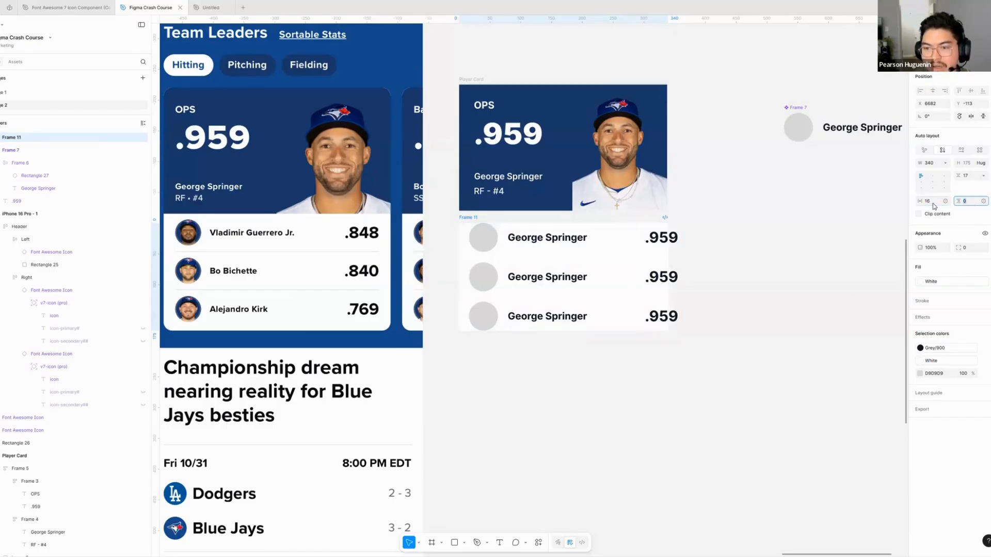
type("16")
key("Return")
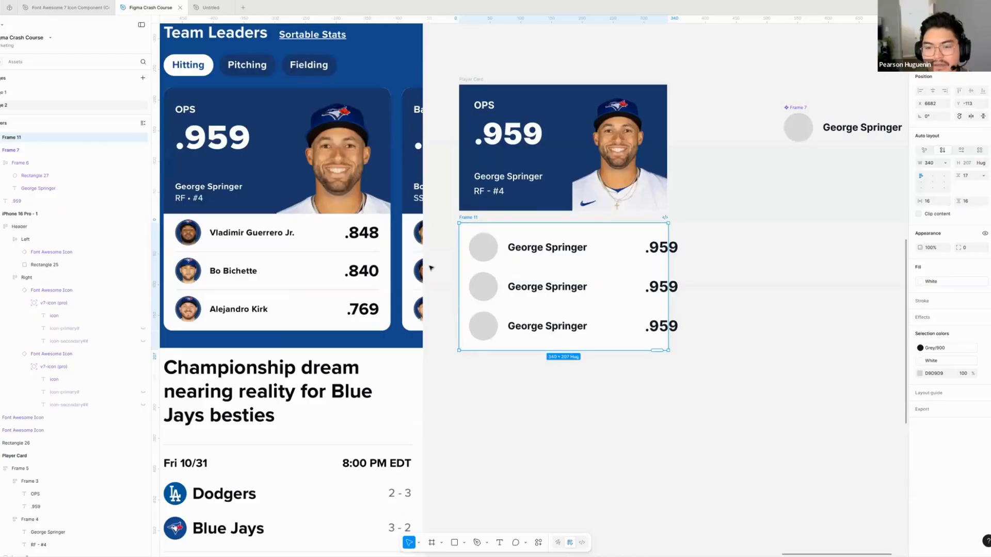
- Inspect the width and auto layout settings of the first row instance inside the padded frame
left_click_drag(558, 433, 519, 435)
left_click(519, 435)
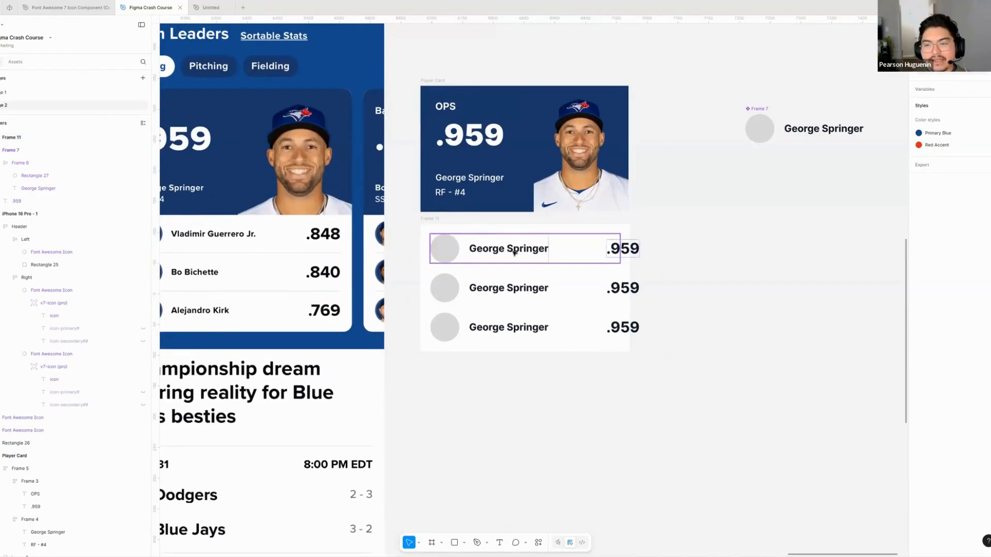
left_click(513, 252)
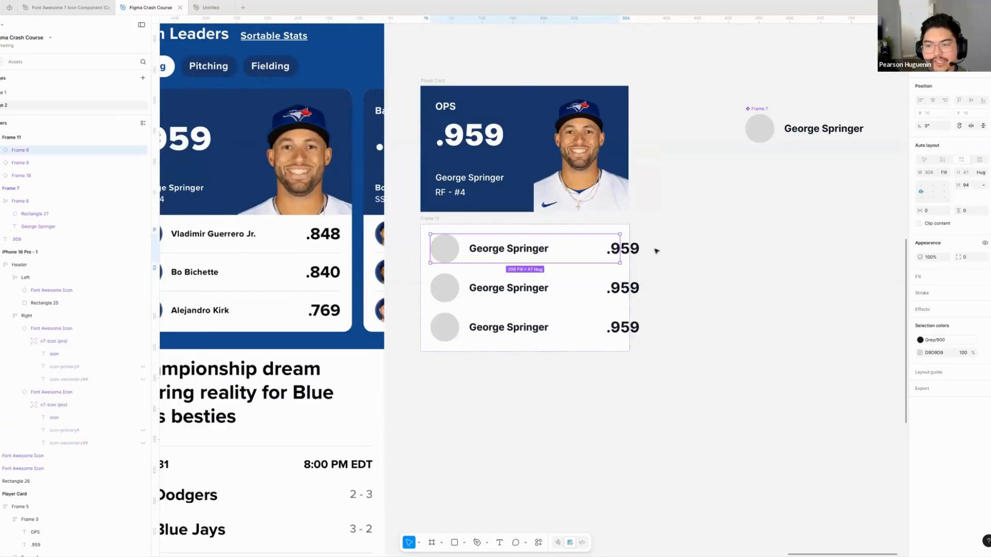
left_click(669, 227)
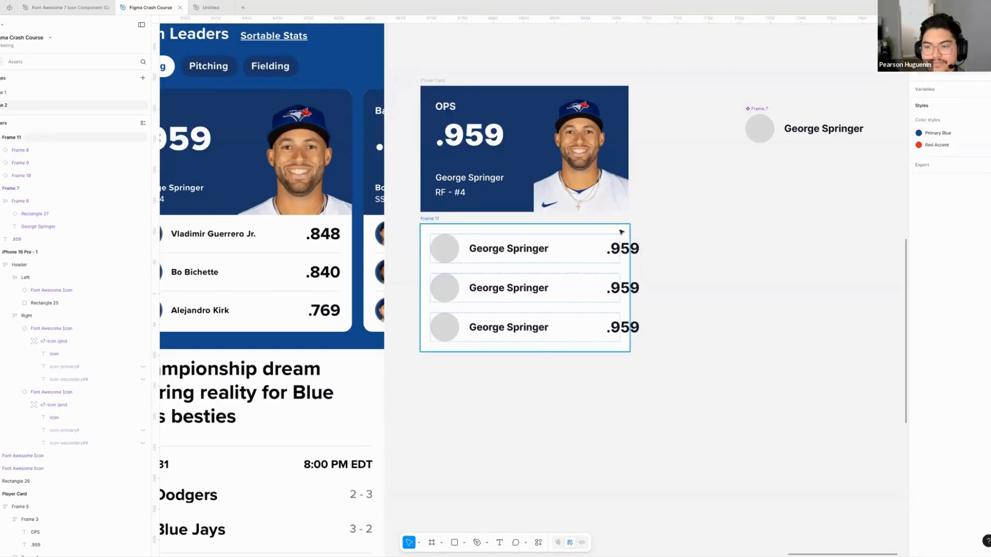
- Try resizing the frame around the three rows horizontally, then undo the width change
left_click(622, 232)
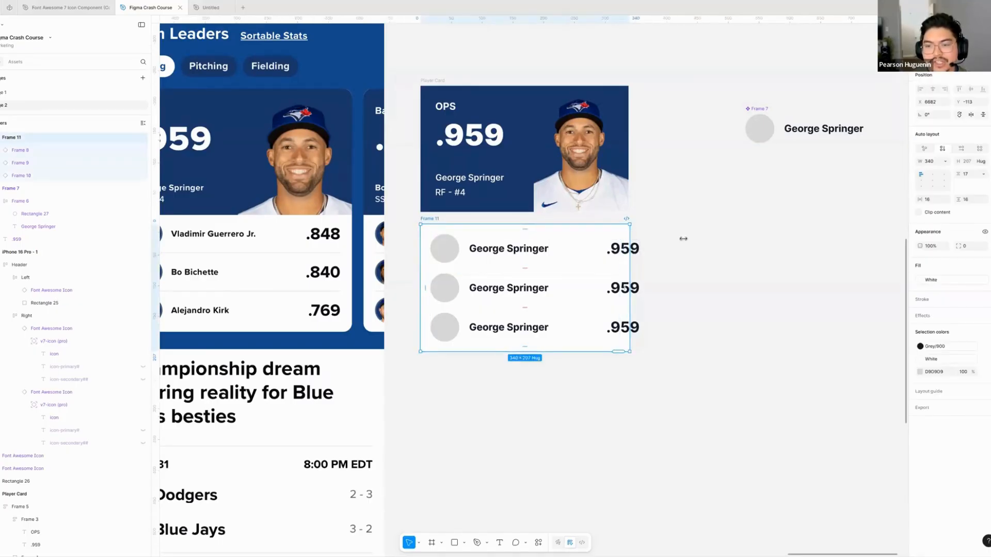
mouse_move(630, 239)
left_mouse_down()
mouse_move(677, 243)
mouse_move(621, 248)
left_mouse_up()
key("ctrl+z")
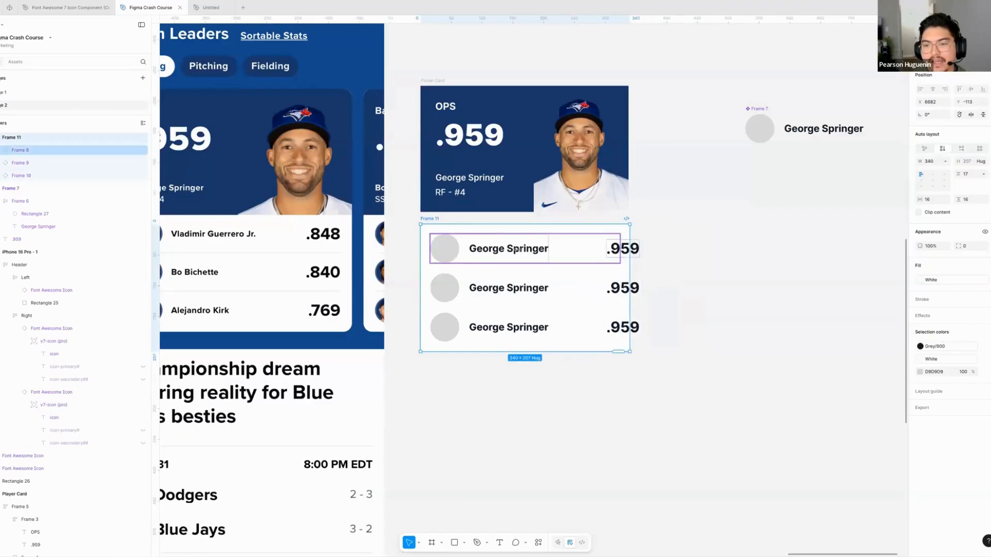
- Examine the first row's stat text and compare its sizing with that of the row instance containing it
left_click(528, 275)
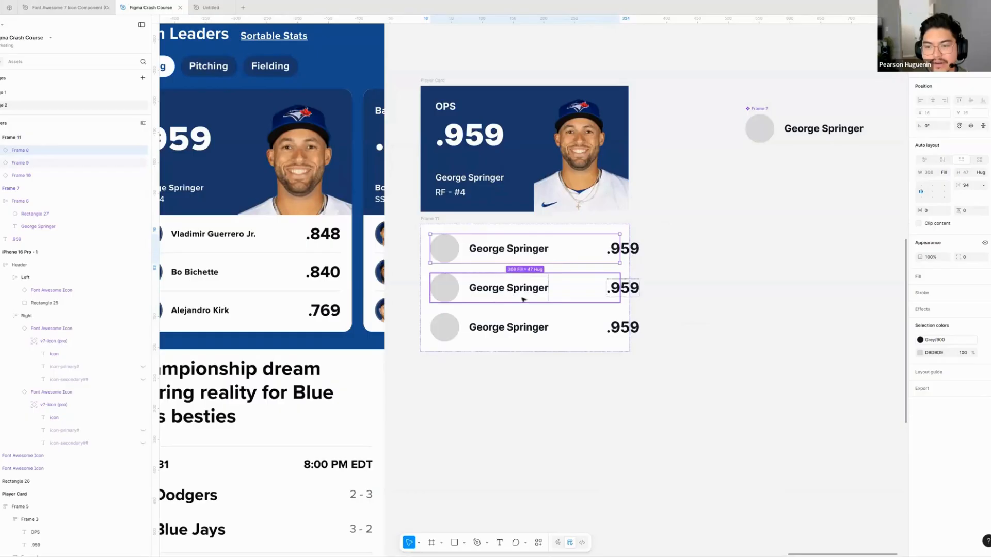
scroll(593, 249, "right", 1)
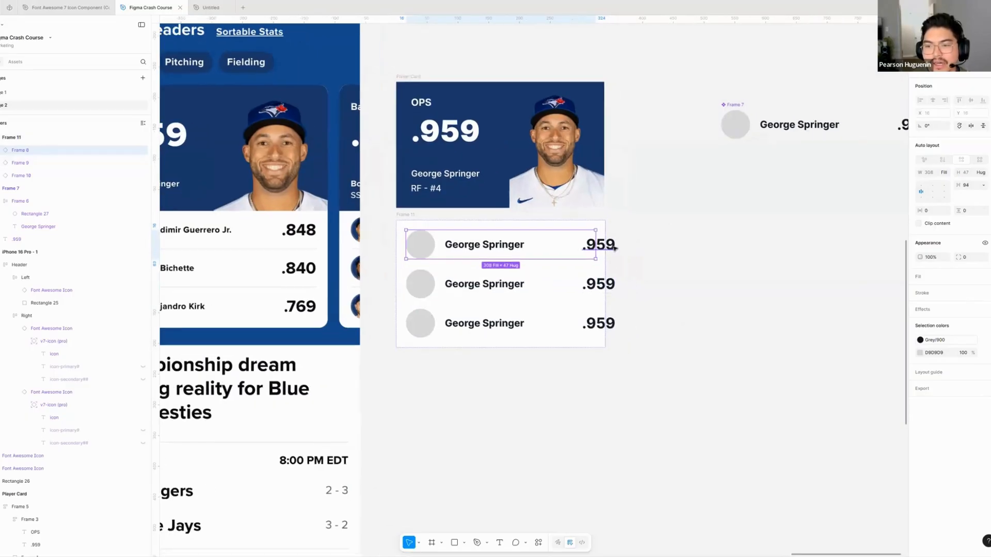
double_click(601, 248)
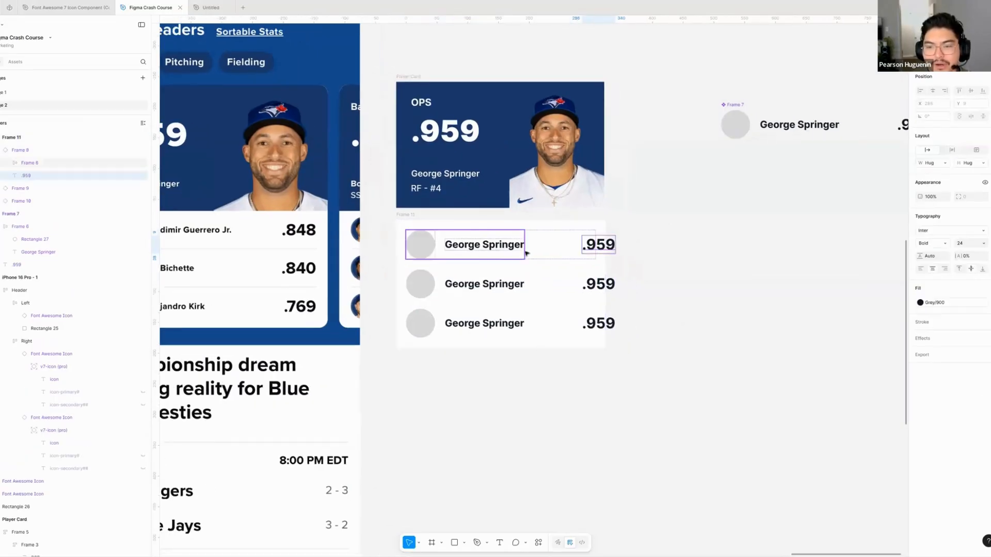
left_click(567, 244)
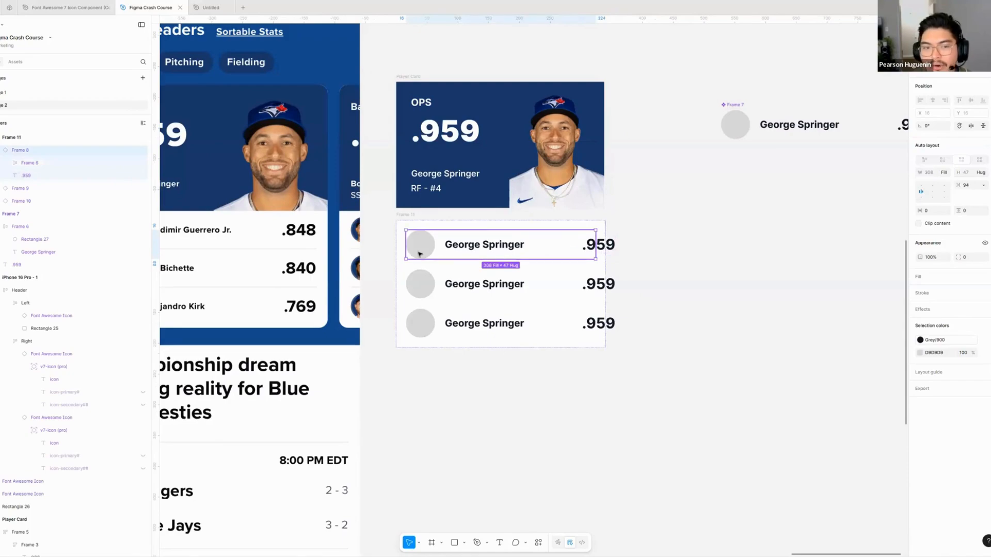
- Rename the main row component to "Player Rows"
scroll(620, 207, "right", 5)
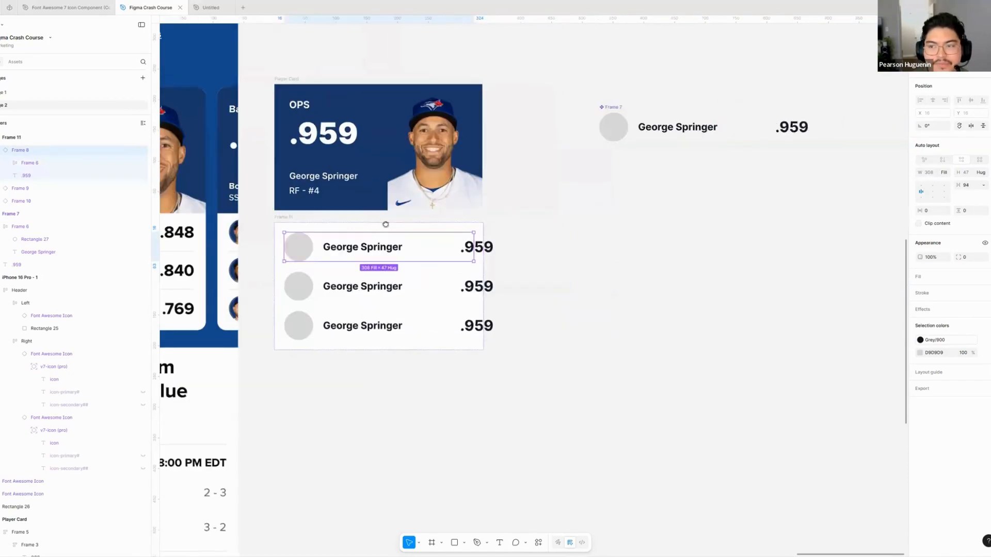
left_click(523, 160)
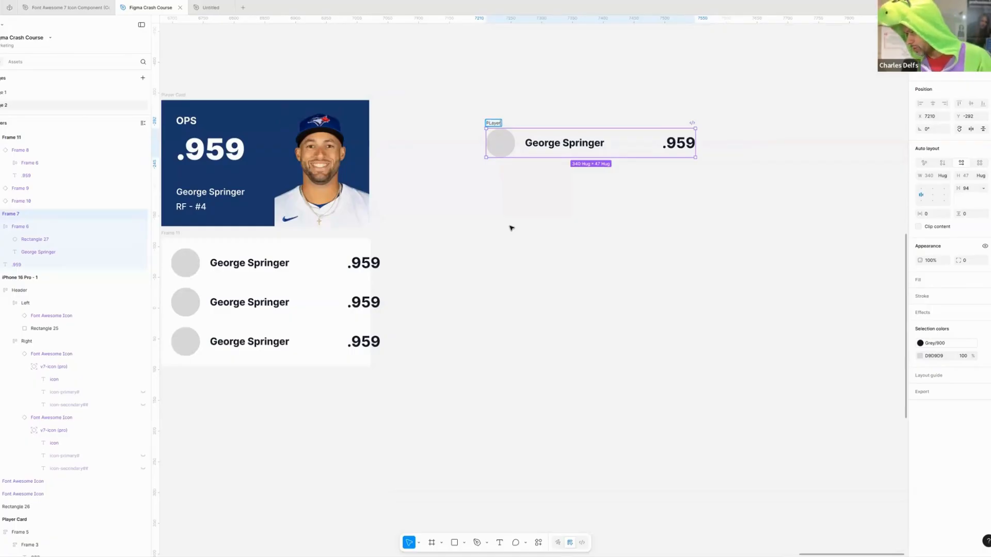
type("aye")
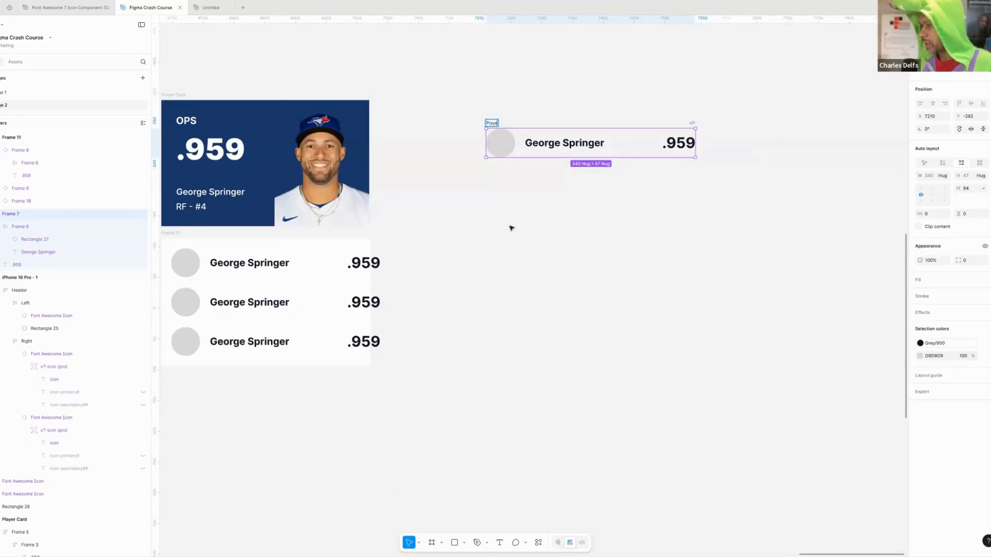
type("r Rows")
key("Return")
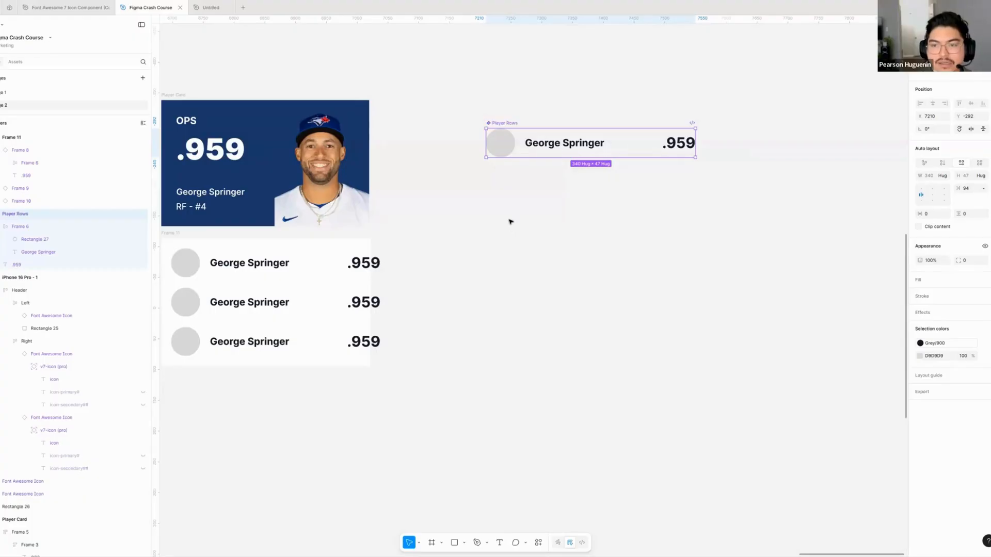
- Duplicate the circle, player name and stat text out of the Player Rows component as loose layers below it
left_click(516, 225)
left_click_drag(516, 226, 450, 238)
left_click(434, 154)
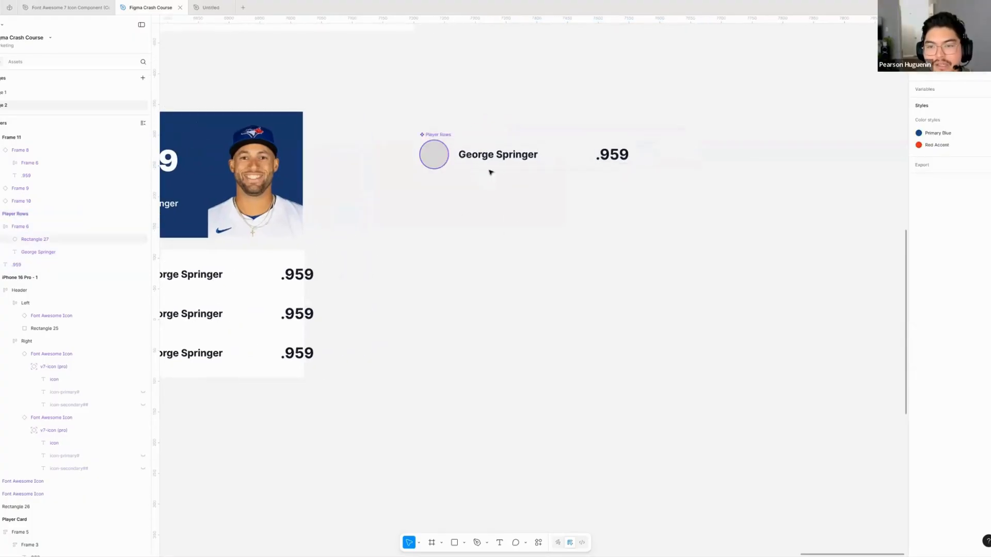
left_click(501, 157, "shift")
left_click(618, 151, "shift")
left_click_drag(618, 156, 614, 300)
left_click(520, 221)
scroll(517, 219, "down", 2)
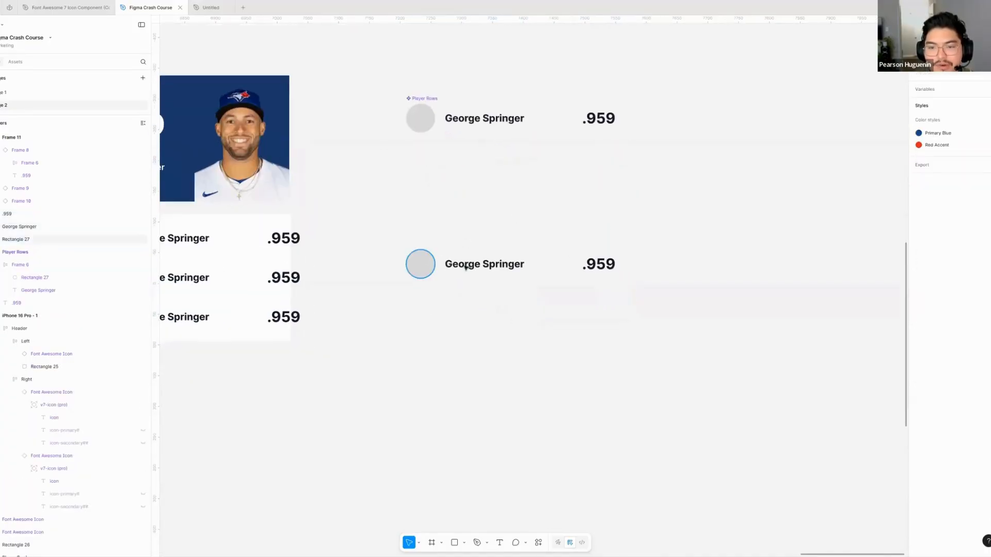
- Try moving the duplicated circle and player name as separate layers, then undo both moves
left_click(420, 263)
left_click(477, 264)
left_click(599, 264)
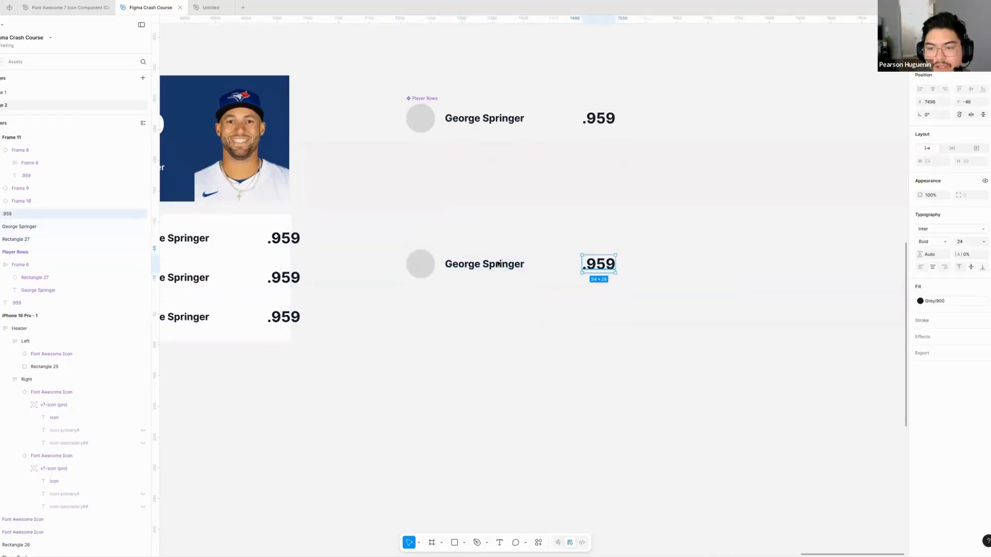
left_click(485, 265)
left_click(420, 315)
left_click_drag(426, 271, 421, 314)
left_click(523, 317)
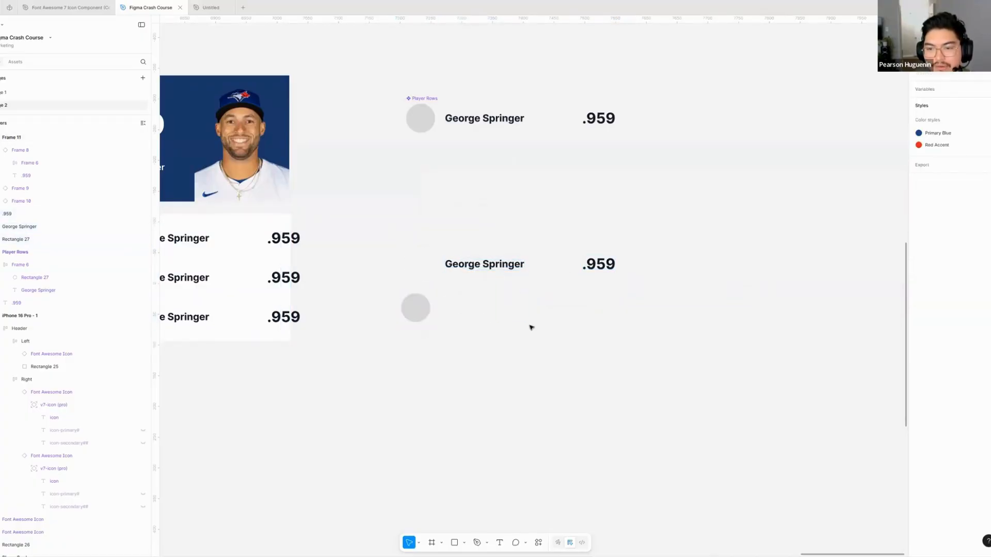
left_click_drag(496, 267, 532, 328)
key("ctrl+z")
key("ctrl+z")
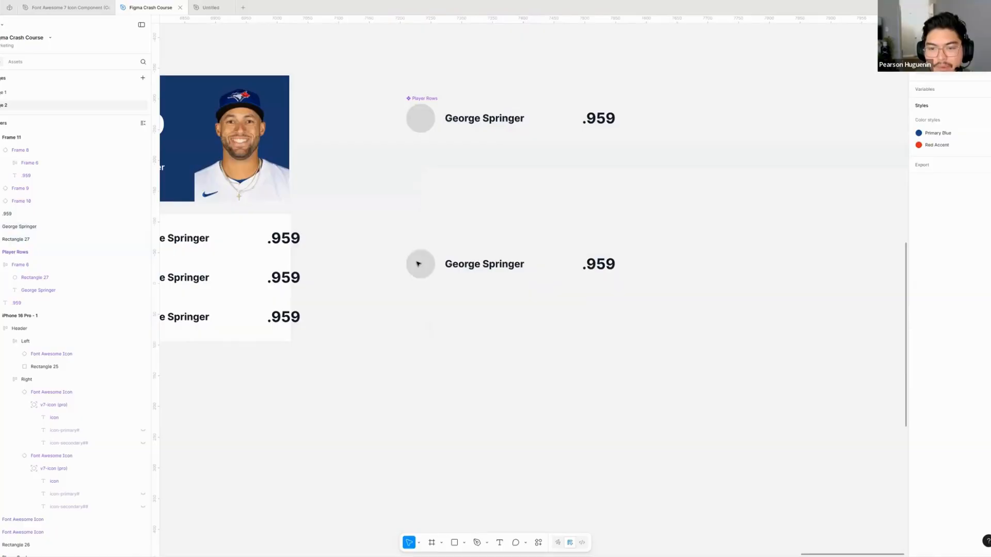
- Wrap the duplicated circle and player name together in a horizontal auto layout frame
left_click(420, 264)
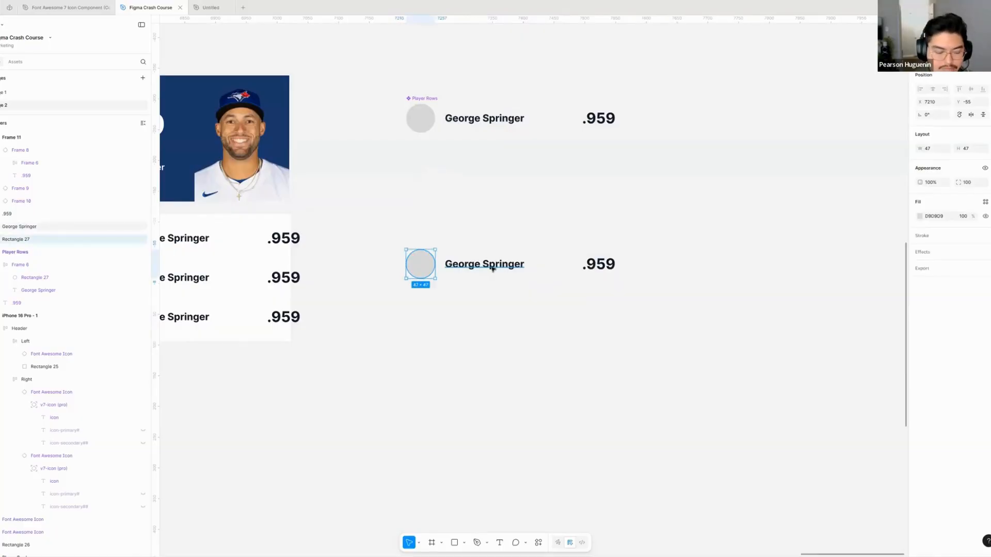
left_click(504, 275, "shift")
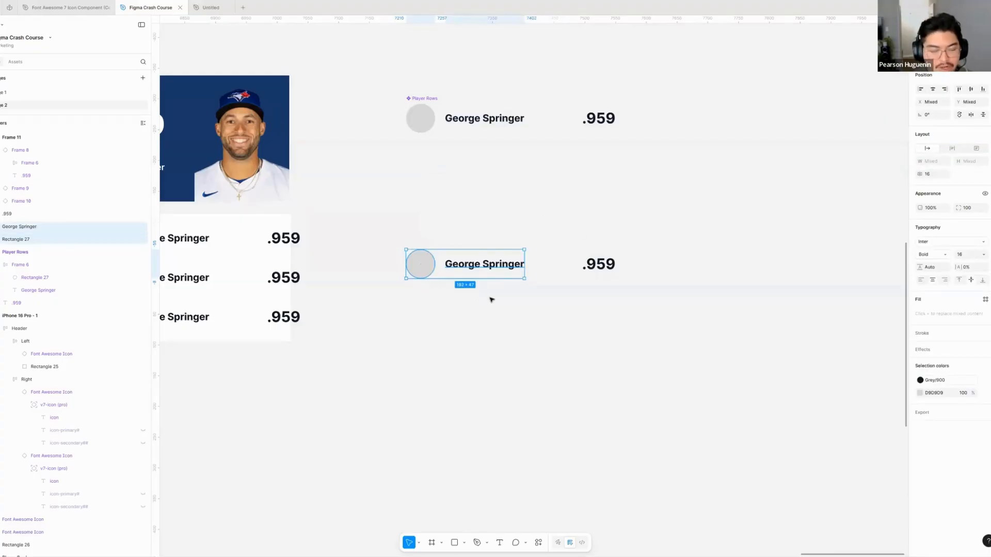
key("shift+a")
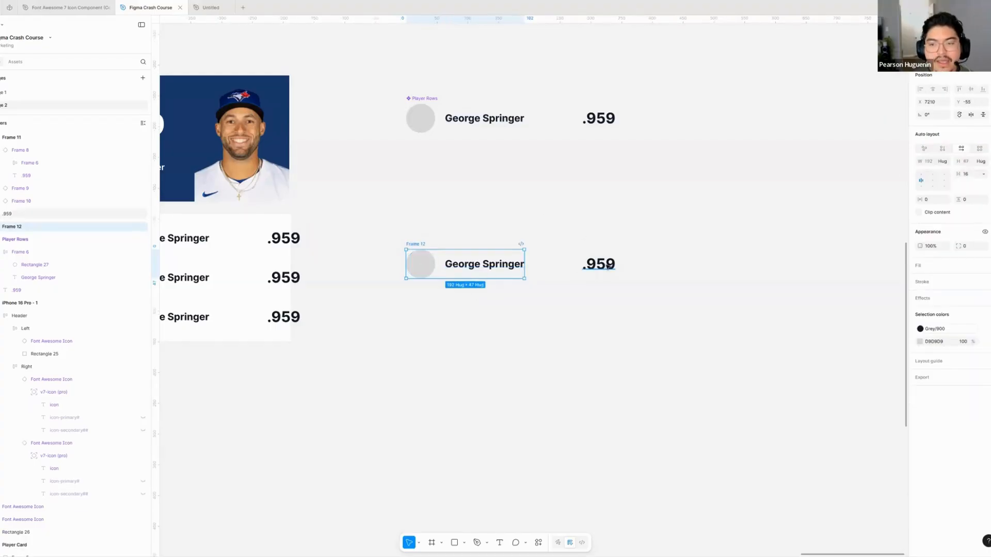
- Wrap the circle-and-name frame and the loose .959 text in an outer horizontal auto layout, and shift the resulting row slightly
left_click(611, 266)
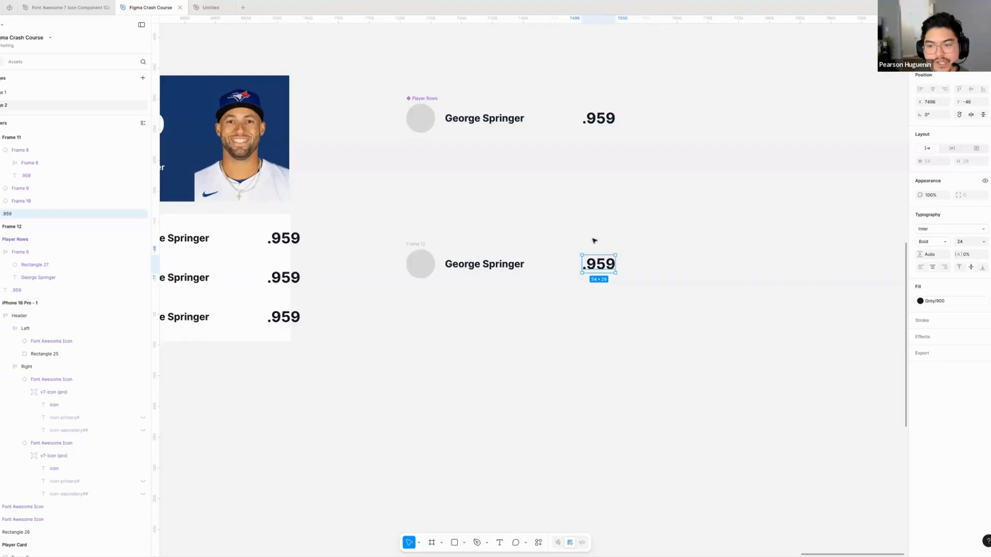
key("Escape")
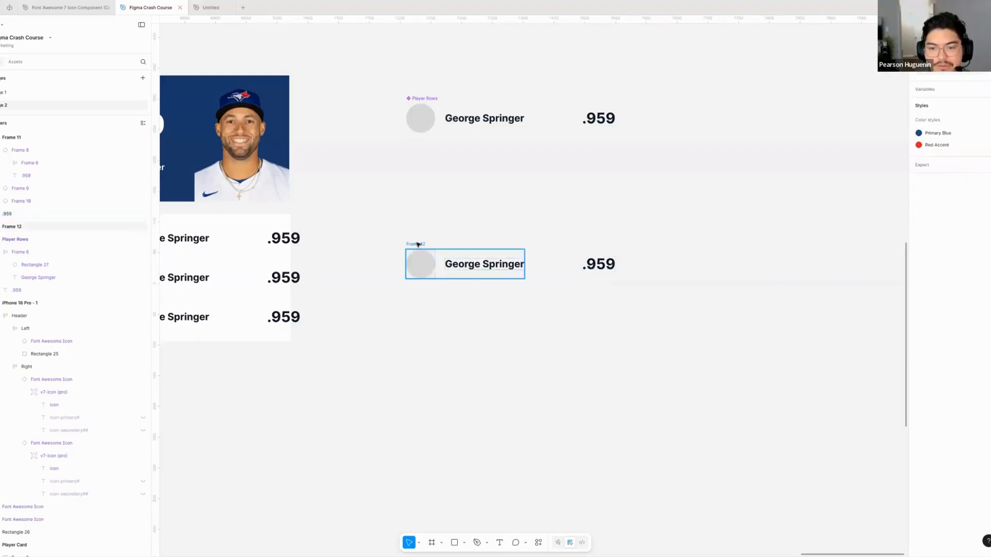
left_click(418, 244)
left_click(599, 267, "shift")
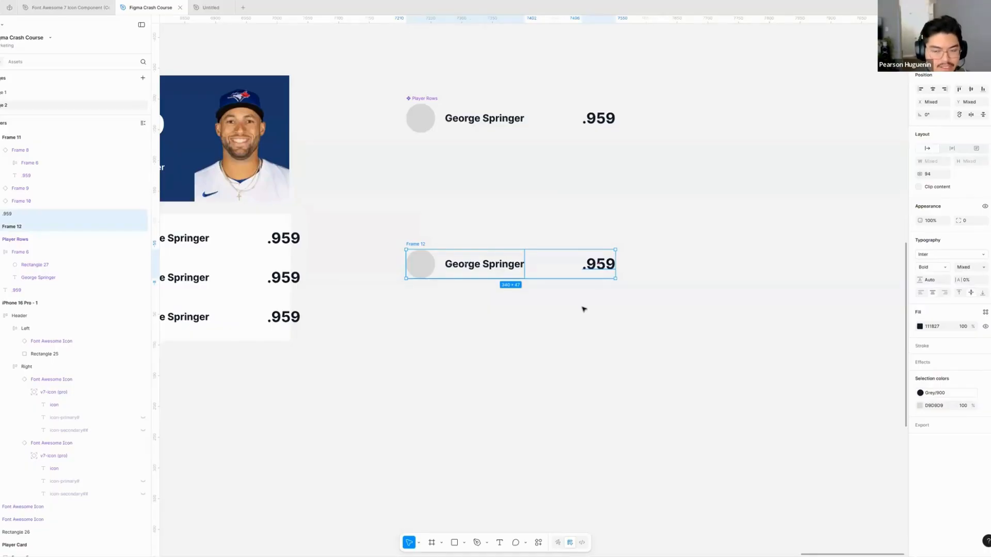
key("Escape")
left_click(599, 266)
left_click(428, 245, "shift")
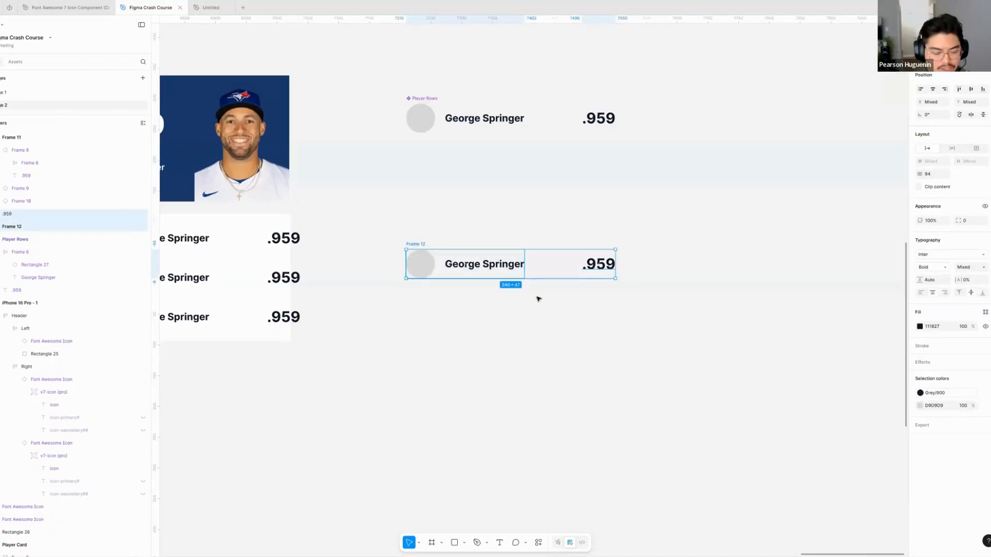
key("shift+a")
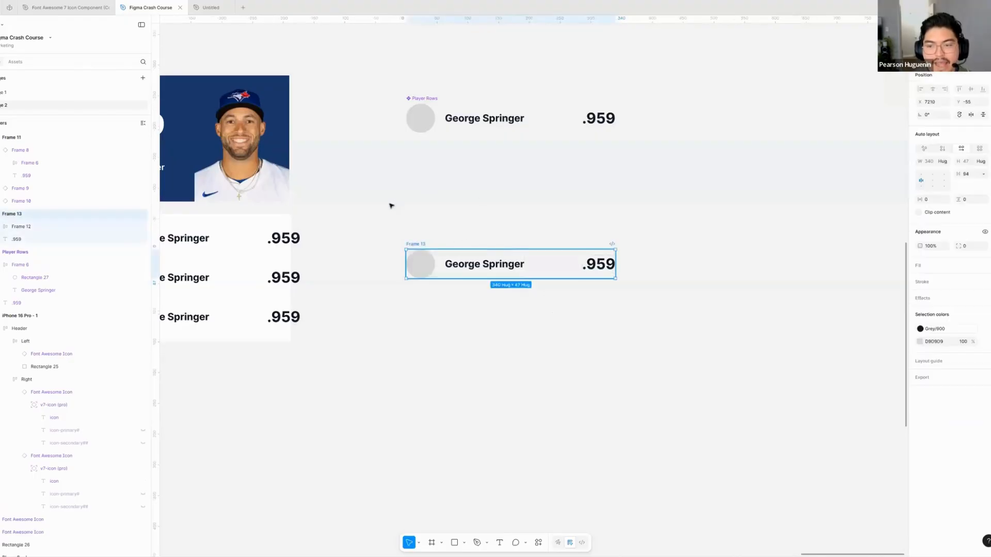
left_click_drag(603, 291, 565, 267)
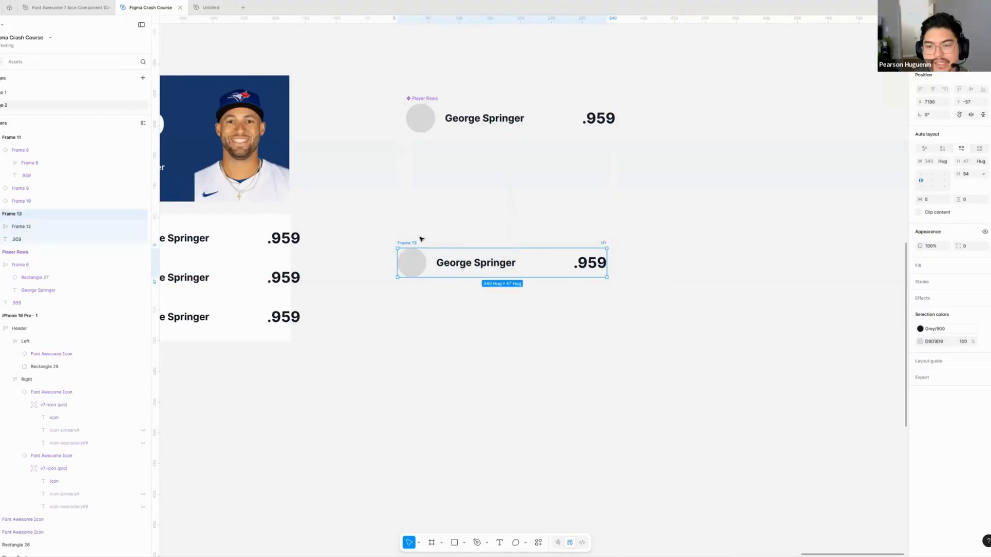
- Align the duplicated auto layout row under the Player Rows component and convert it into a component
mouse_move(419, 243)
left_mouse_down()
mouse_move(430, 227)
mouse_move(427, 246)
left_mouse_up()
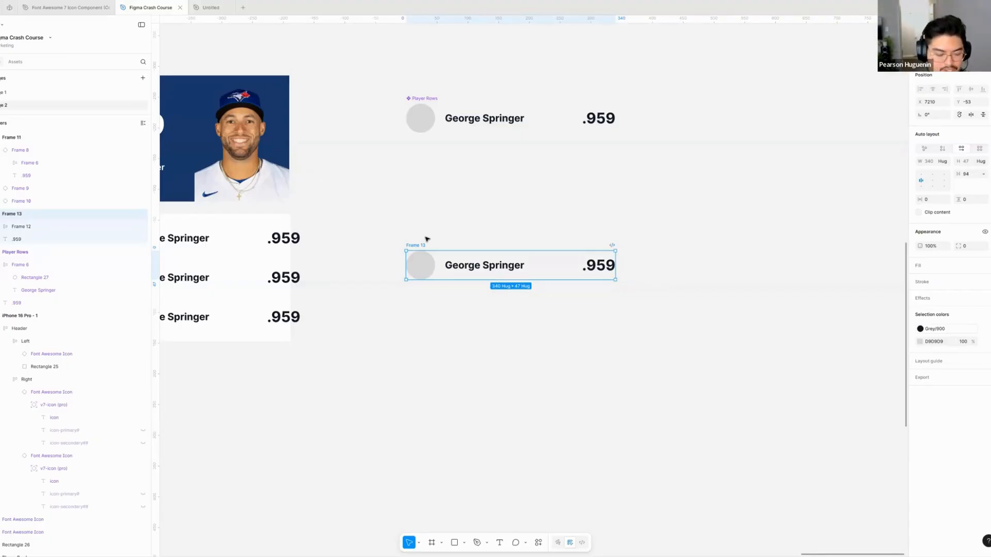
key("ctrl+alt+k")
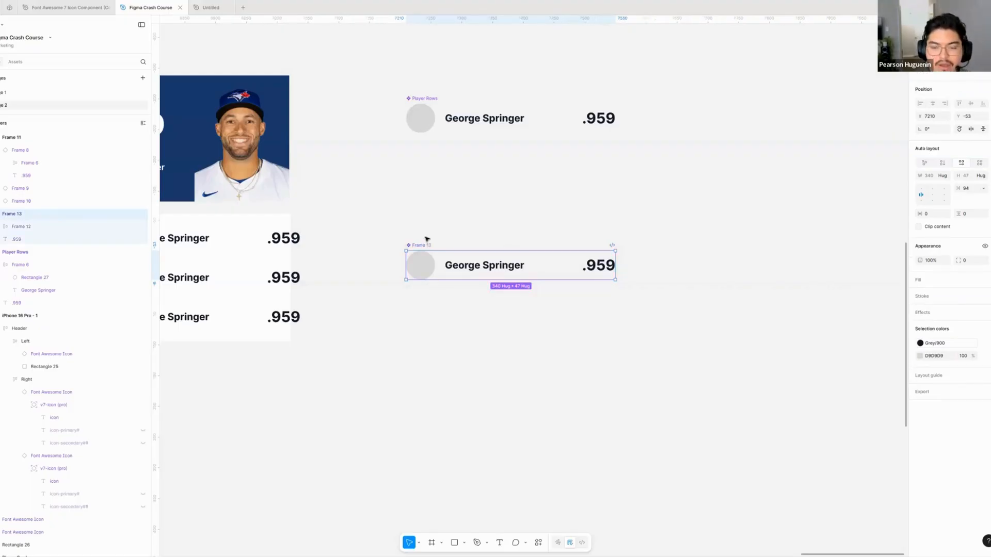
key("ctrl+z")
right_click(439, 261)
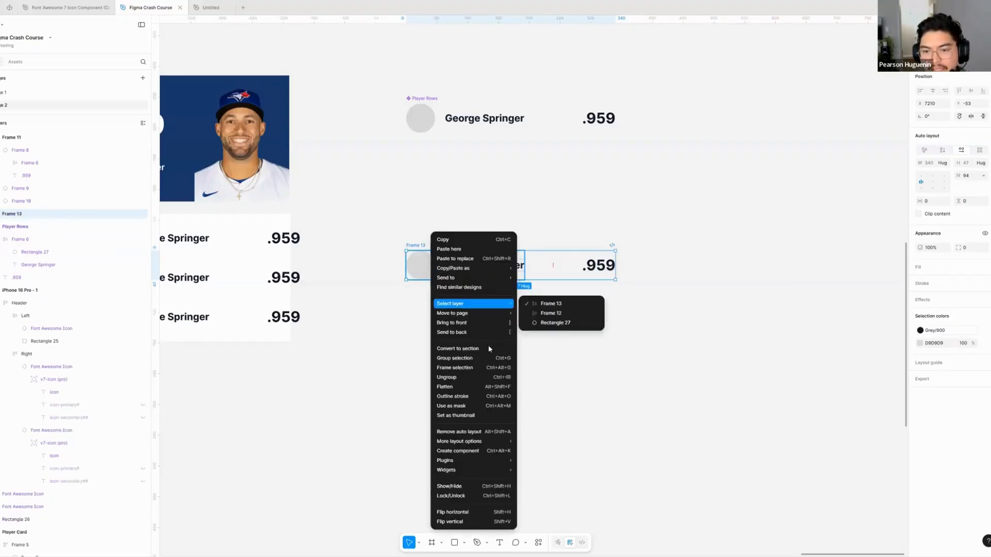
mouse_move(467, 461)
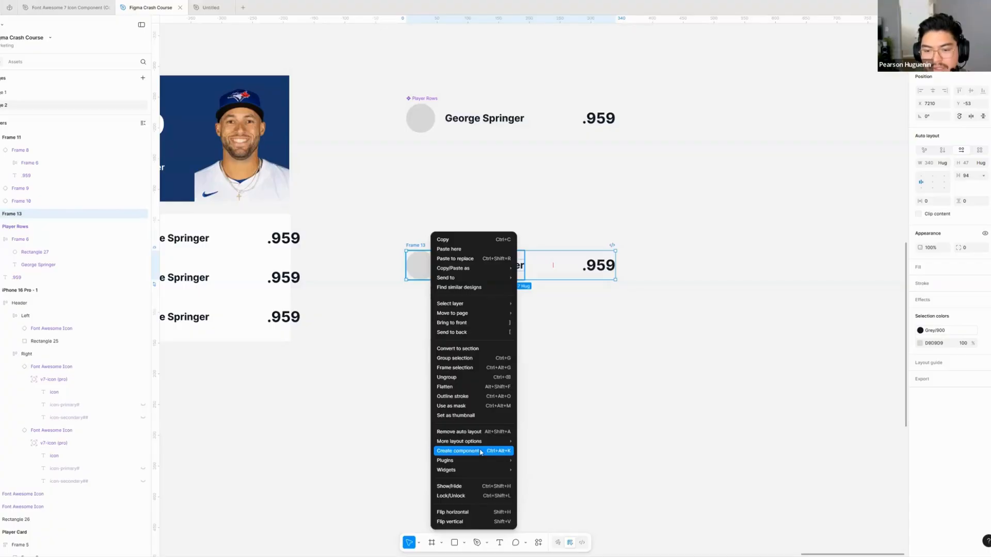
left_click(479, 451)
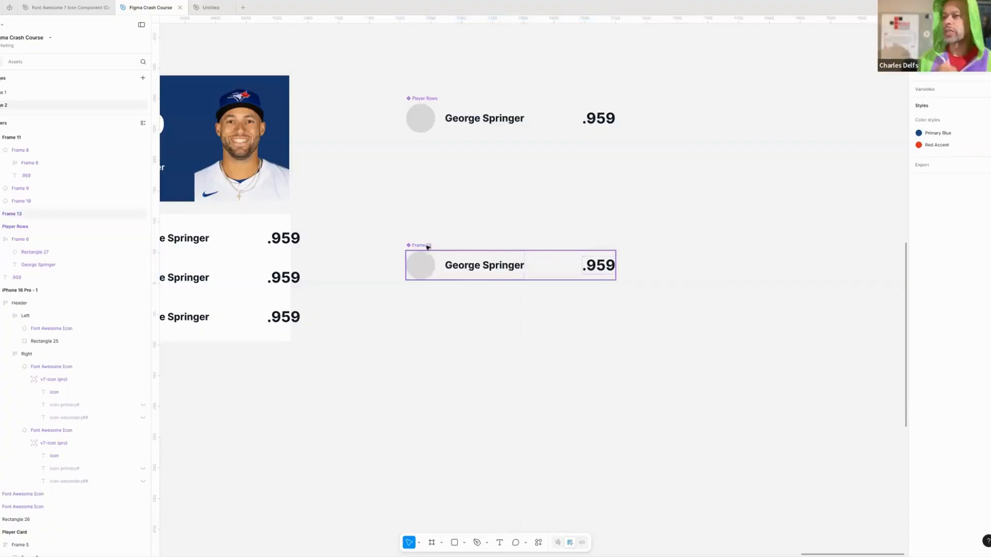
- Move the new row component closer beneath the Player Rows component
left_click_drag(438, 245, 445, 227)
left_click(488, 312)
left_click_drag(489, 312, 493, 334)
scroll(489, 314, "down", 1)
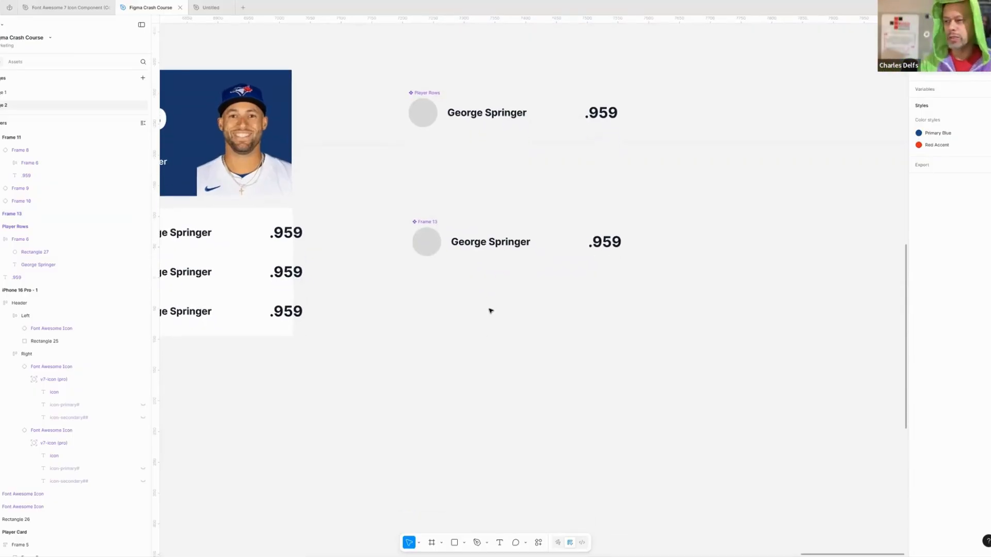
scroll(480, 248, "down", 2)
- Copy the grey circle out below the new row component and place a second copy directly beside it
left_click(435, 192)
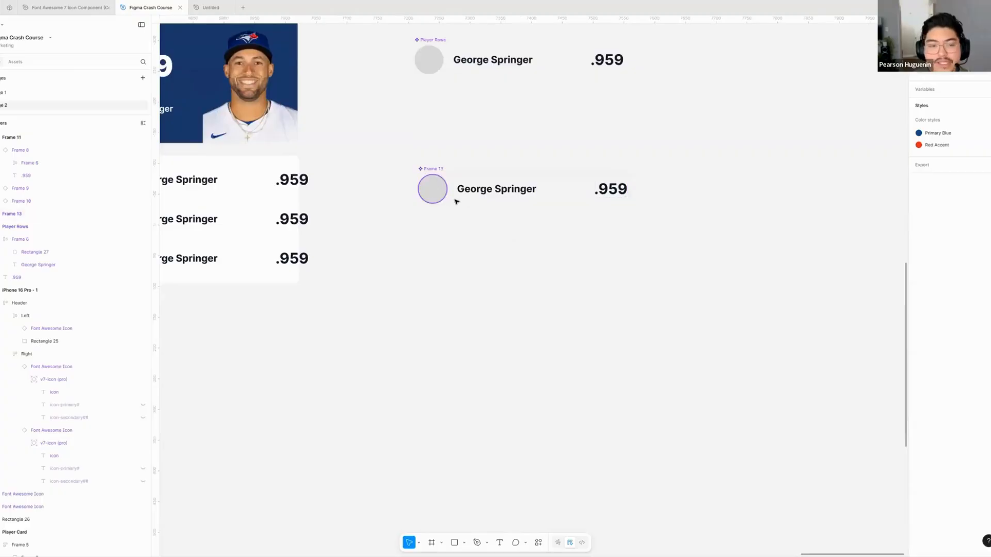
double_click(435, 192)
left_click_drag(443, 204, 469, 375)
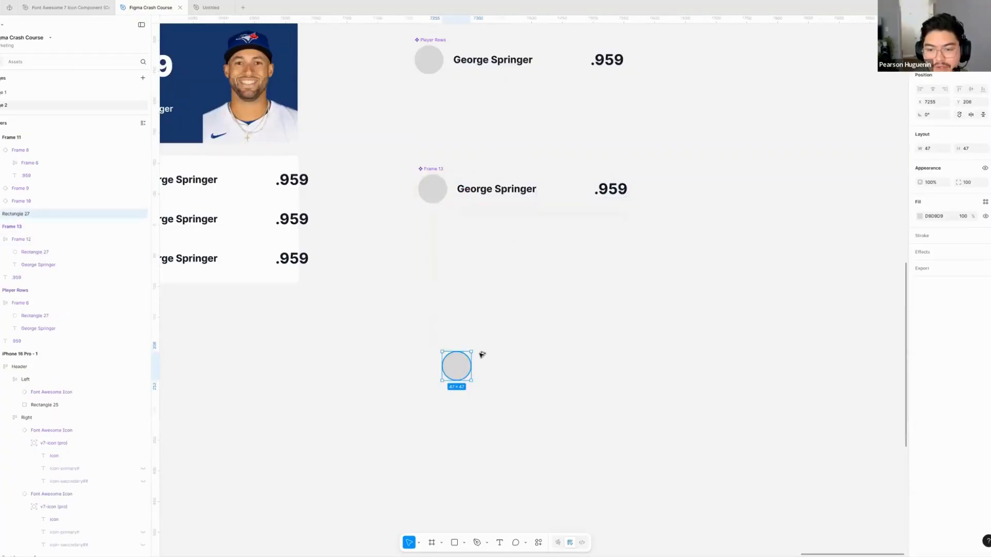
key("ctrl+d")
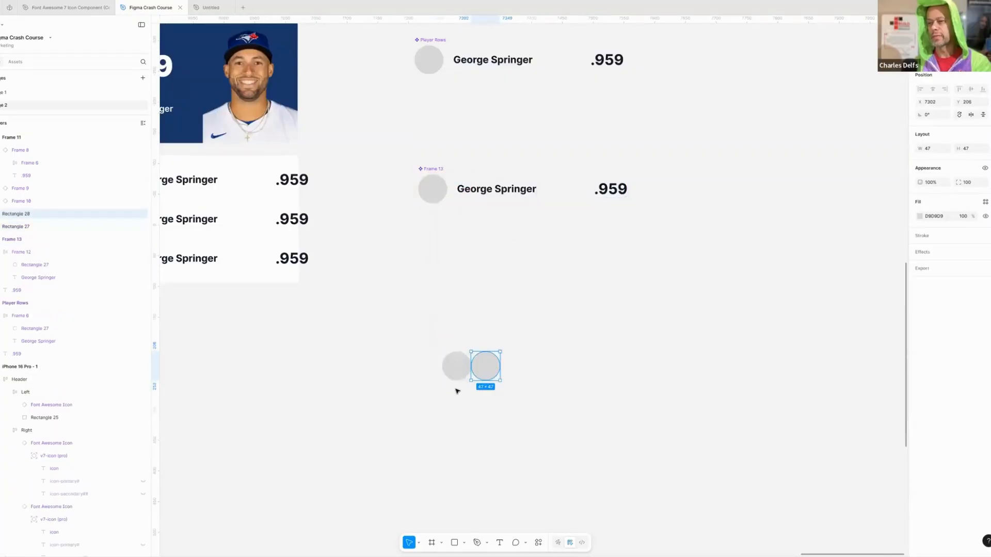
- Draw a rectangle beside the two loose circles and move it up so it overlaps the second circle
key("Escape")
key("r")
left_click_drag(510, 363, 581, 449)
mouse_move(545, 402)
left_mouse_down()
mouse_move(525, 351)
mouse_move(556, 281)
left_mouse_up()
scroll(598, 372, "down", 2)
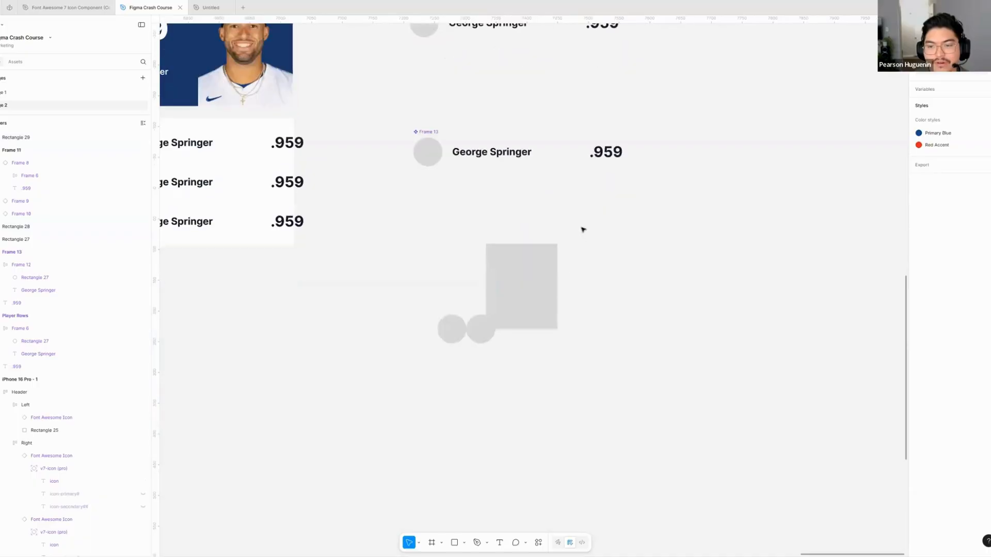
- Combine the two circles and the rectangle into one component, move it, and stretch it to about 288 × 174
left_click_drag(582, 228, 415, 361)
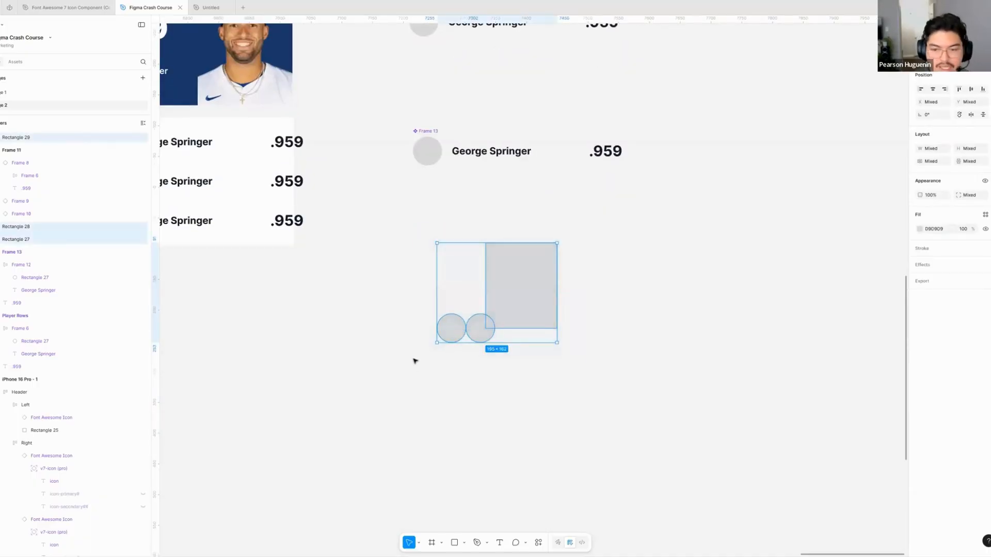
key("ctrl+alt+k")
left_click_drag(545, 274, 510, 304)
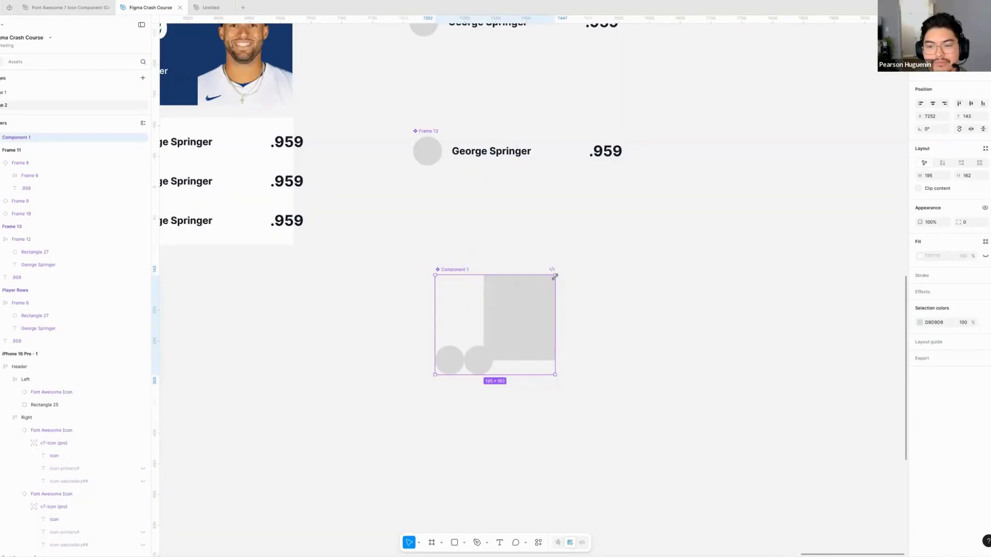
left_click_drag(564, 276, 612, 270)
left_click(639, 295)
scroll(614, 283, "right", 1)
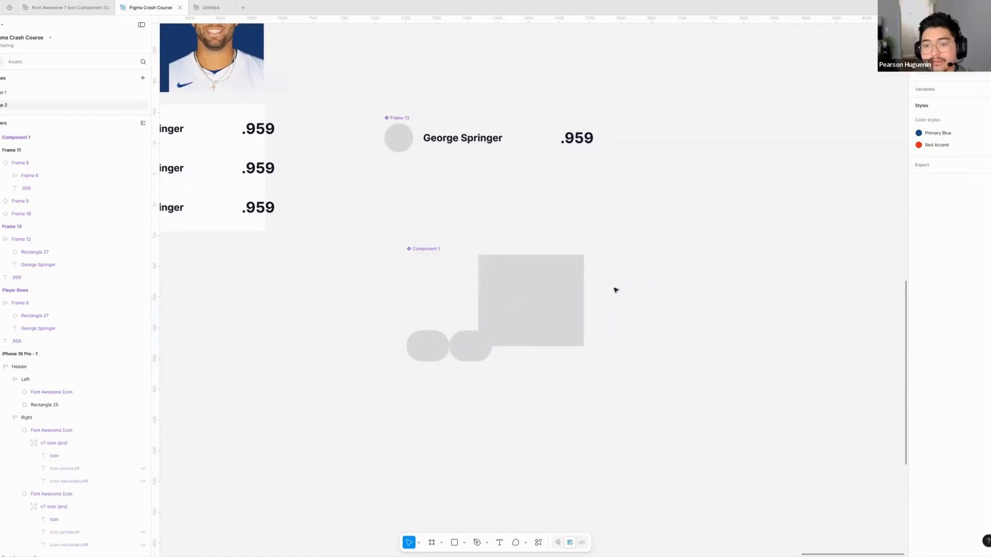
- Delete the test component made of the two circles and the rectangle
left_click(438, 279)
scroll(464, 305, "left", 2)
scroll(465, 304, "up", 2)
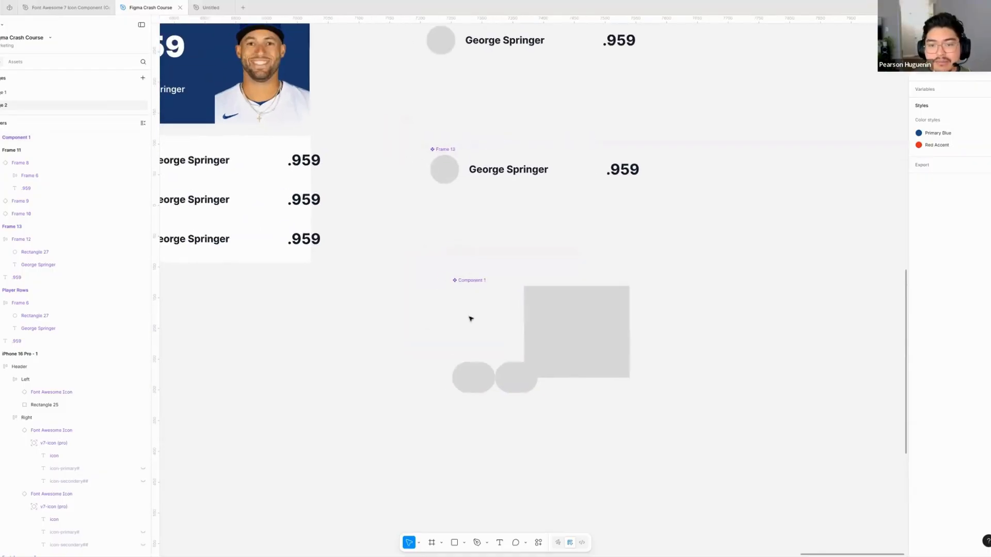
left_click(550, 329)
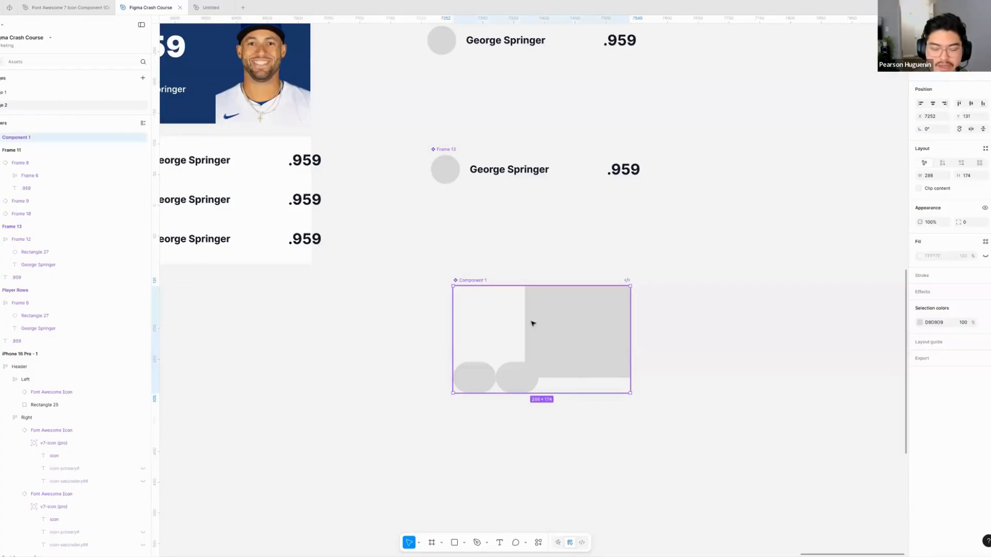
key("Delete")
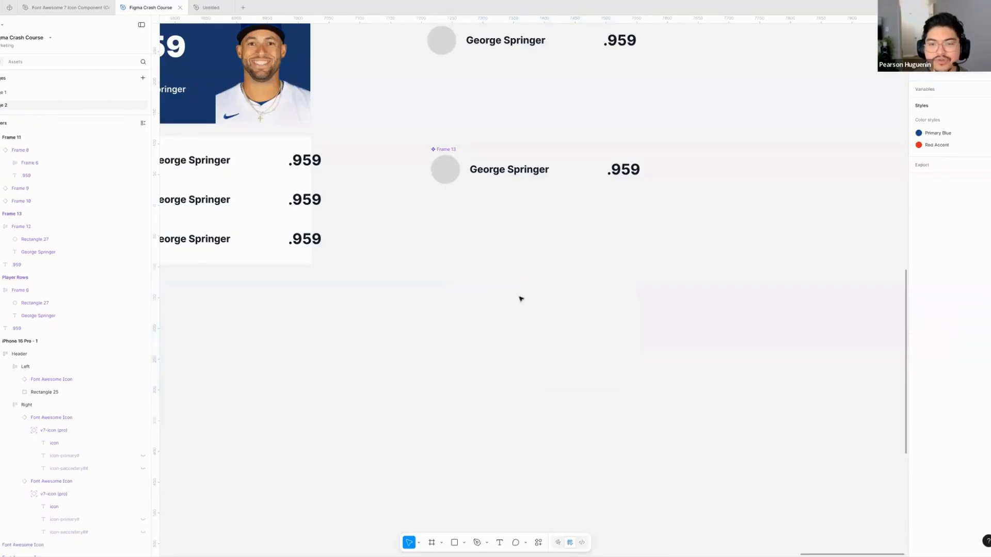
- Delete the duplicate row component Frame 13 below the Player Rows component
scroll(522, 299, "left", 4)
scroll(521, 299, "up", 4)
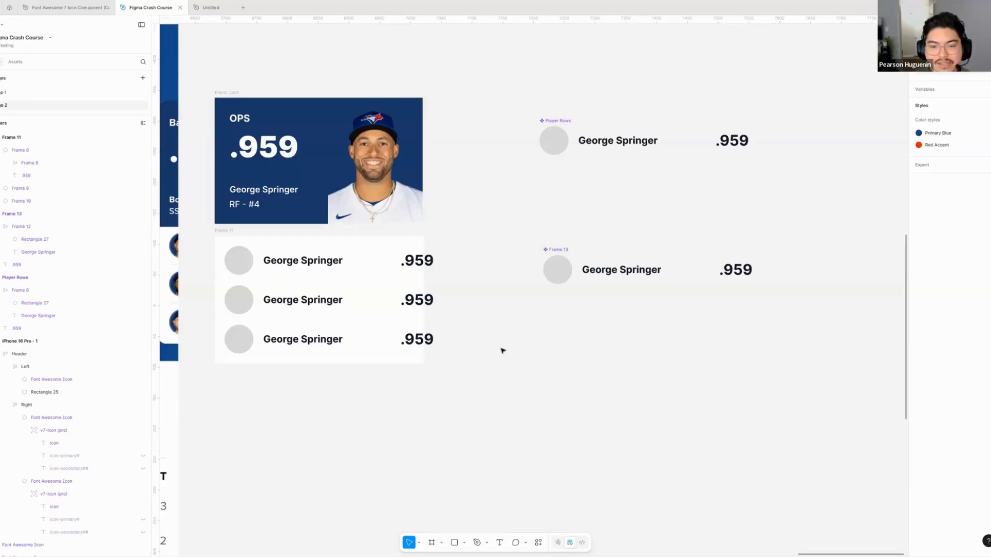
left_click_drag(488, 194, 494, 205)
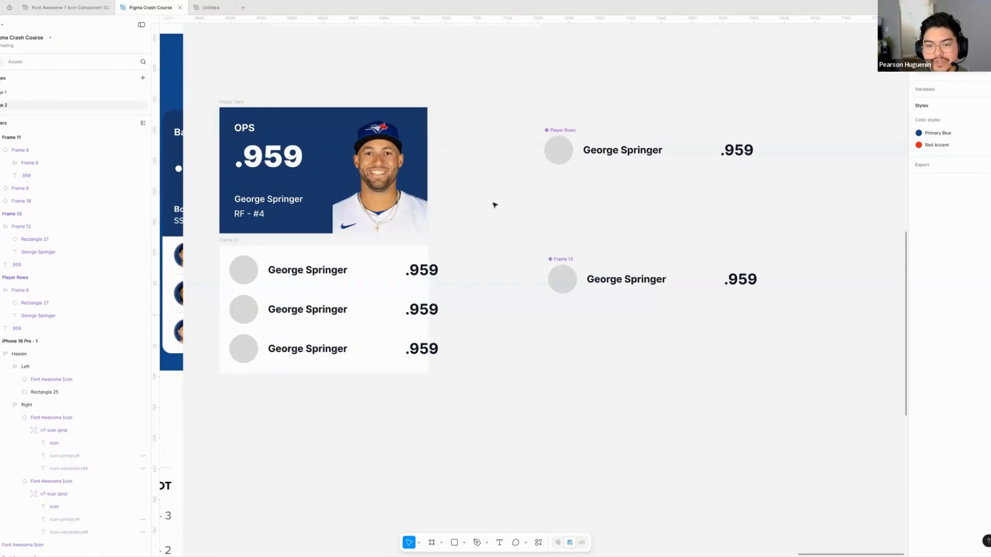
scroll(535, 214, "right", 5)
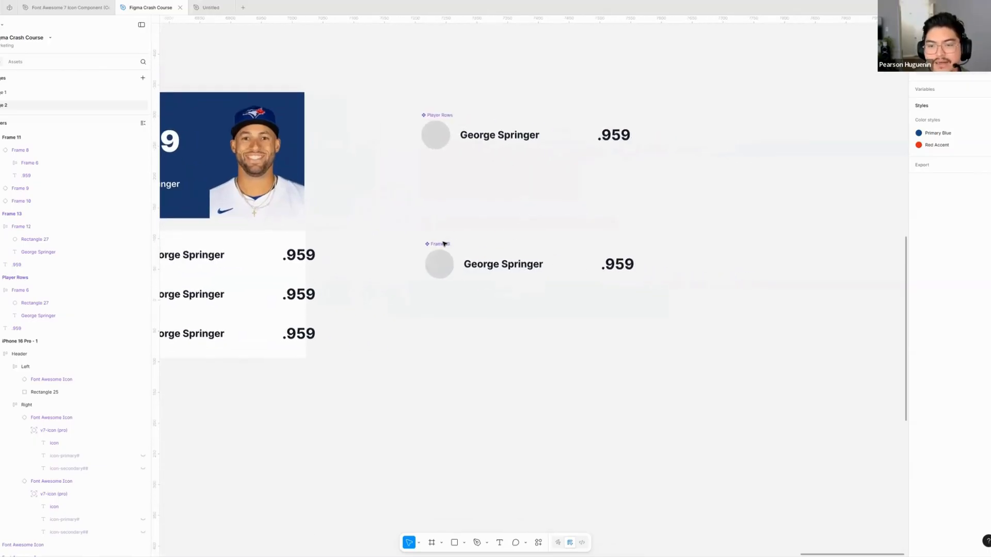
left_click(443, 244)
key("Delete")
- Examine the width, fill sizing and name-to-stat gap of the first player row against its Frame 11 container
left_click_drag(458, 214, 637, 223)
left_click(362, 266)
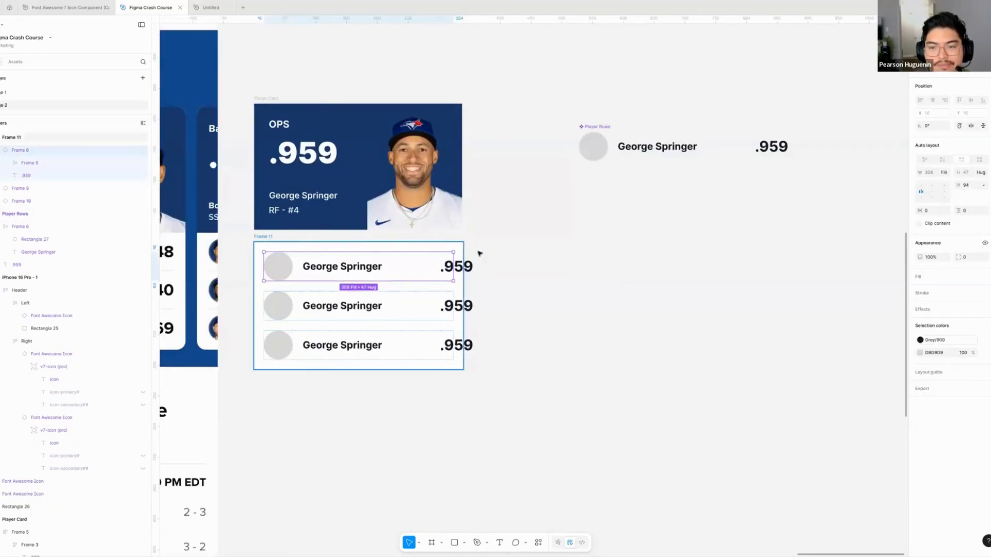
left_click(461, 250)
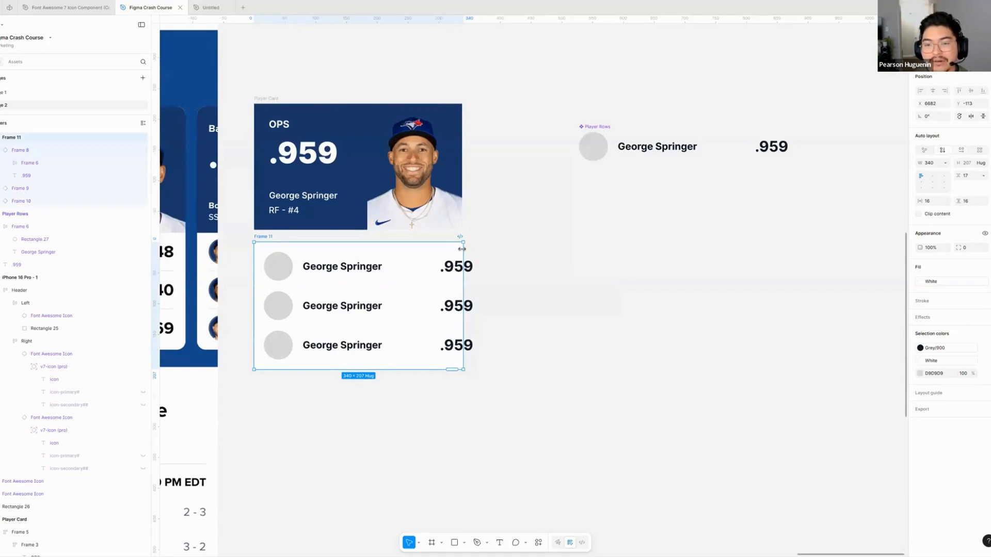
left_click(514, 251)
left_click(458, 272)
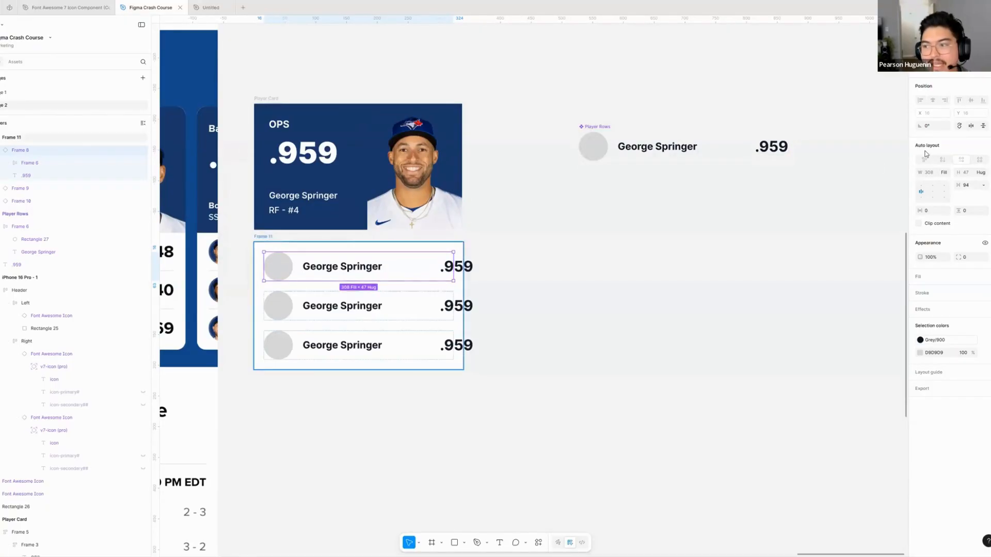
left_click(440, 248)
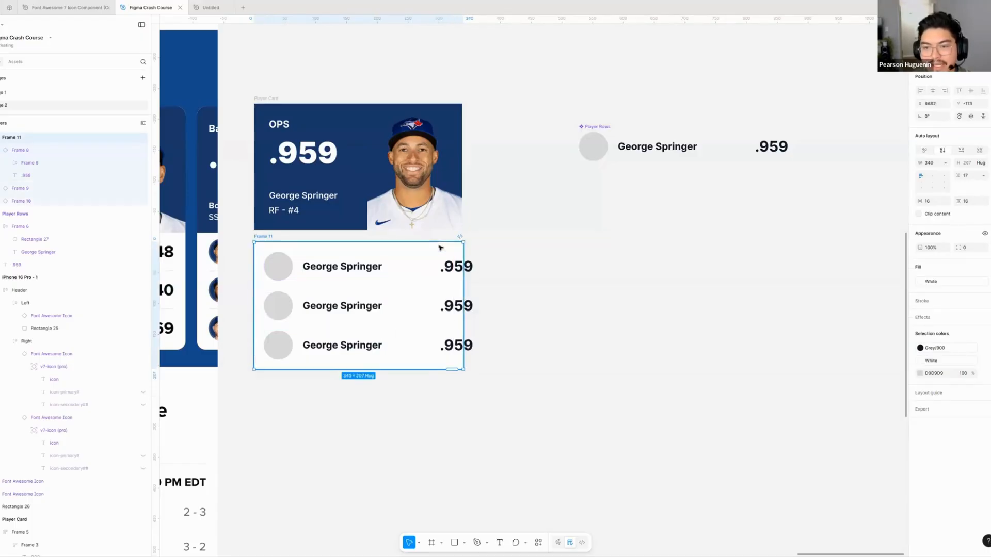
left_click(356, 274)
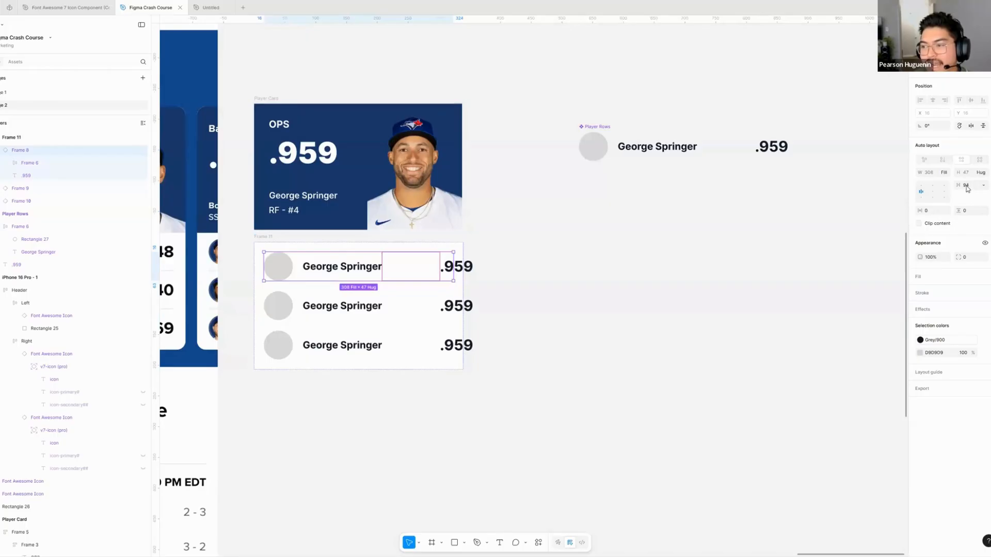
left_click(364, 266)
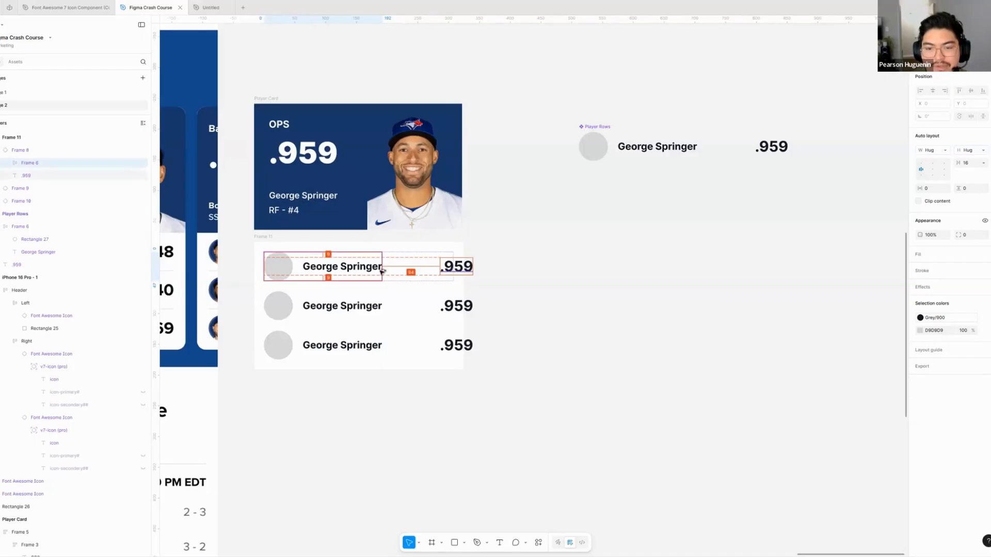
left_click(544, 269)
scroll(518, 283, "right", 3)
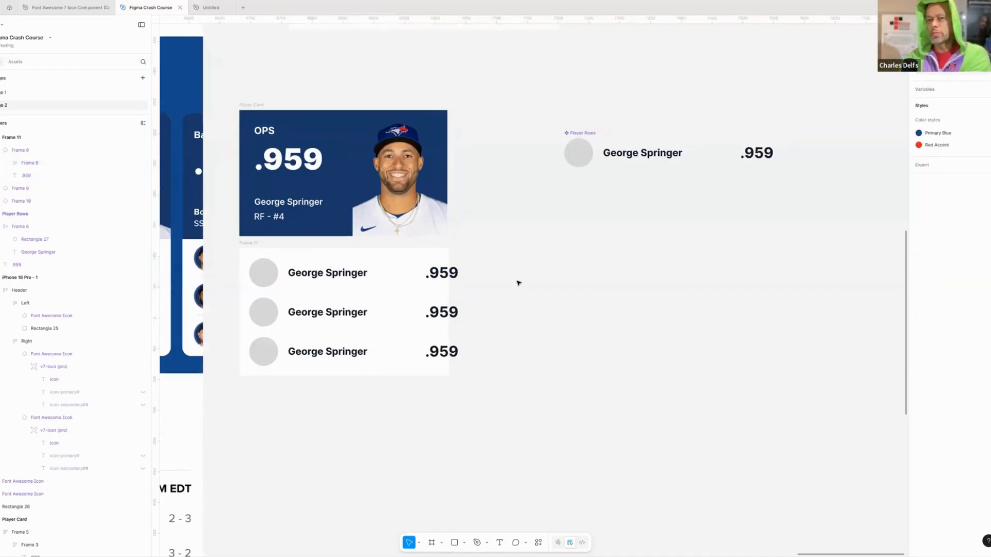
scroll(498, 287, "right", 1)
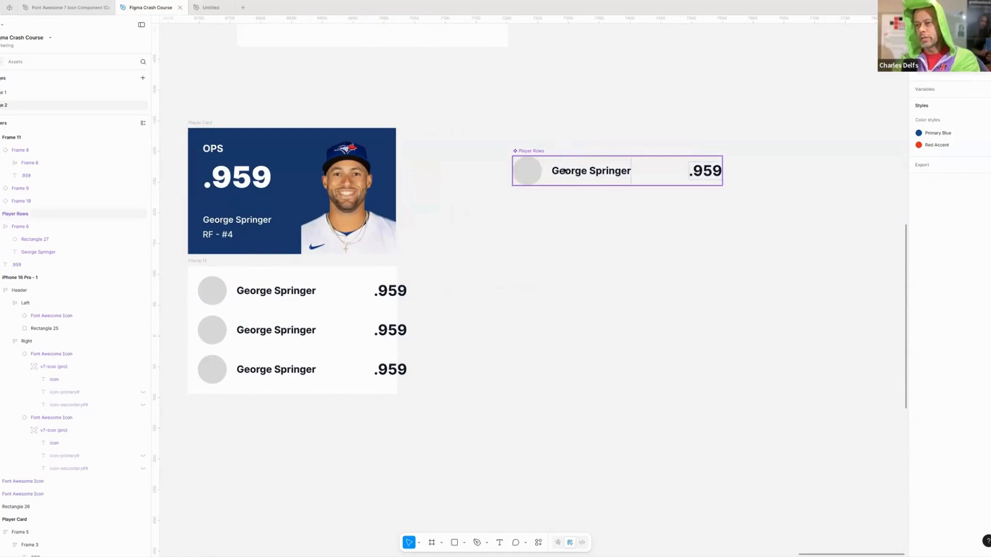
- Set the horizontal gap of the Player Rows component's auto layout to Auto
left_click(545, 182)
scroll(567, 179, "right", 1)
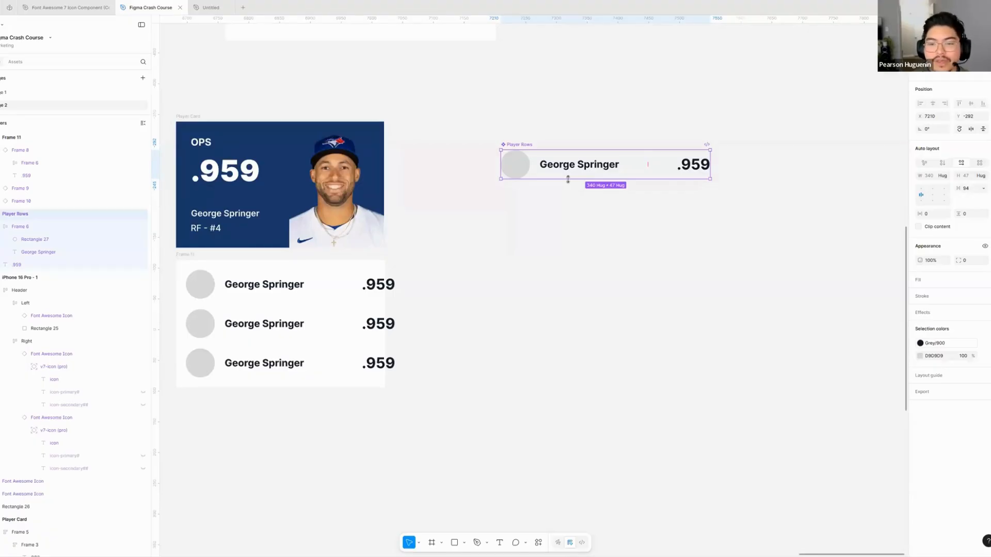
scroll(583, 168, "right", 2)
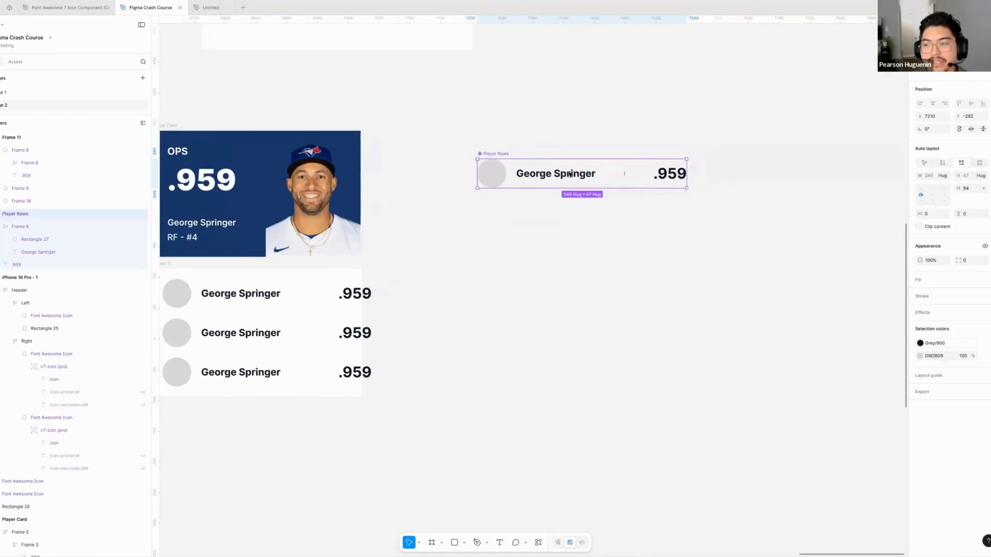
scroll(614, 222, "right", 2)
scroll(614, 222, "down", 1)
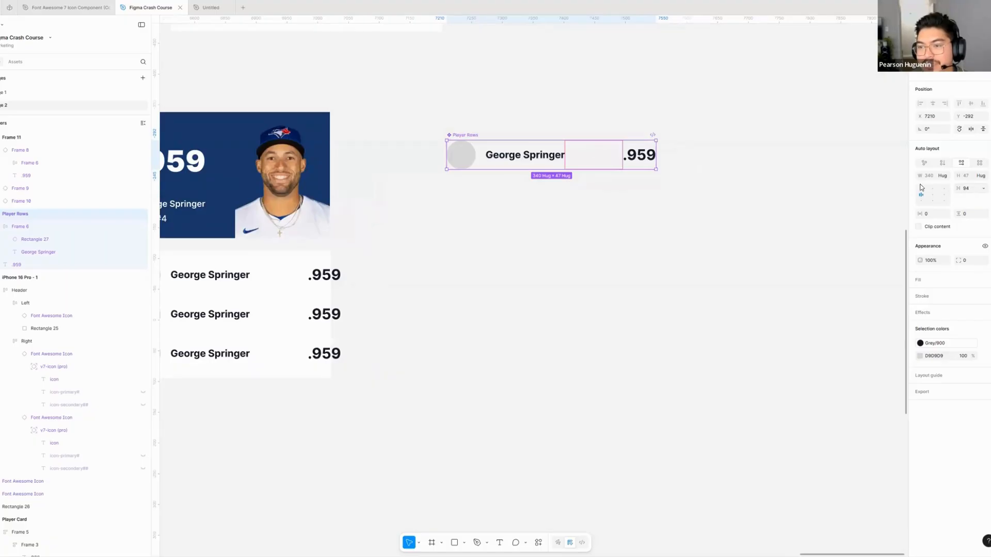
left_click(966, 189)
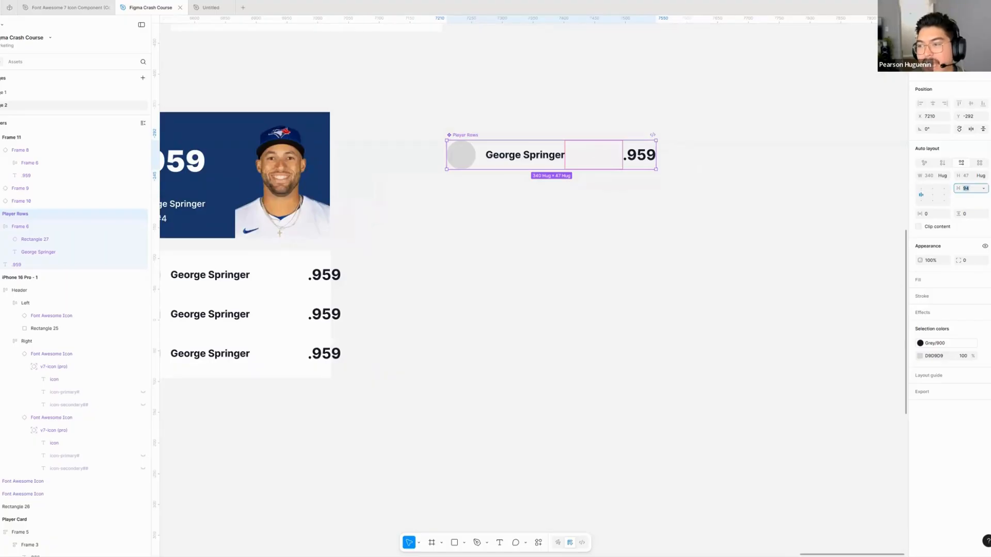
left_click(983, 189)
left_click(945, 198)
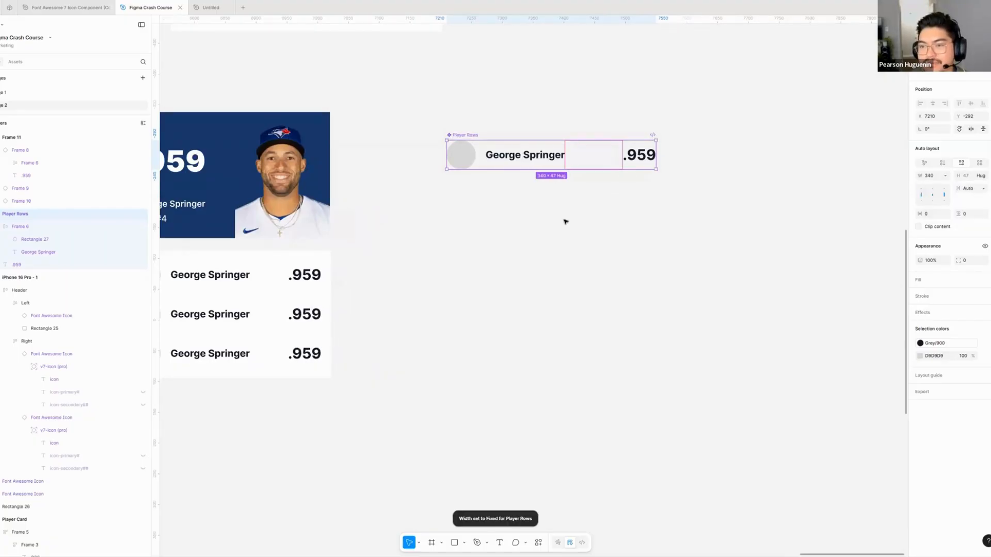
- Compare the spacing of the Player Rows component with that of the first row in Frame 11
left_click(553, 265)
scroll(504, 127, "down", 2)
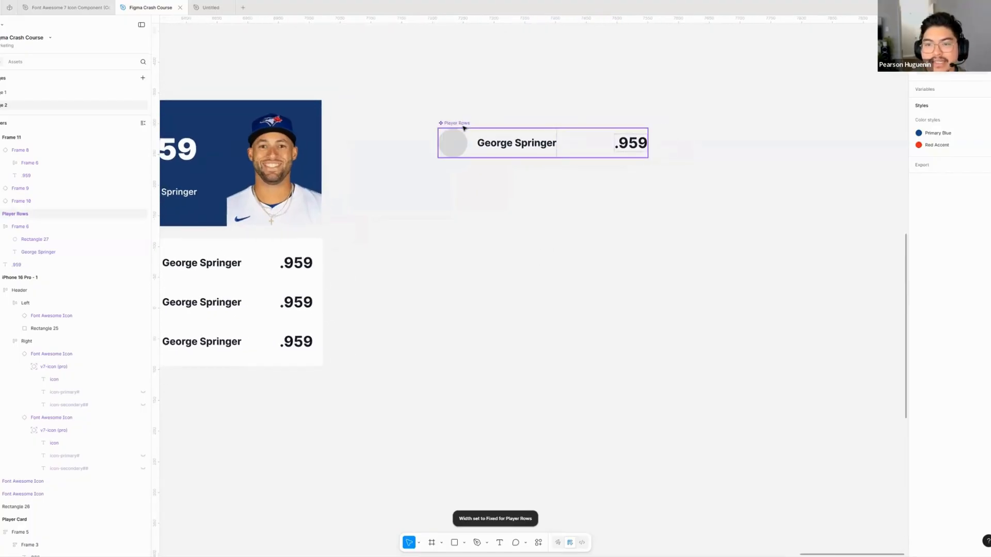
left_click(463, 127)
left_click_drag(506, 239, 711, 215)
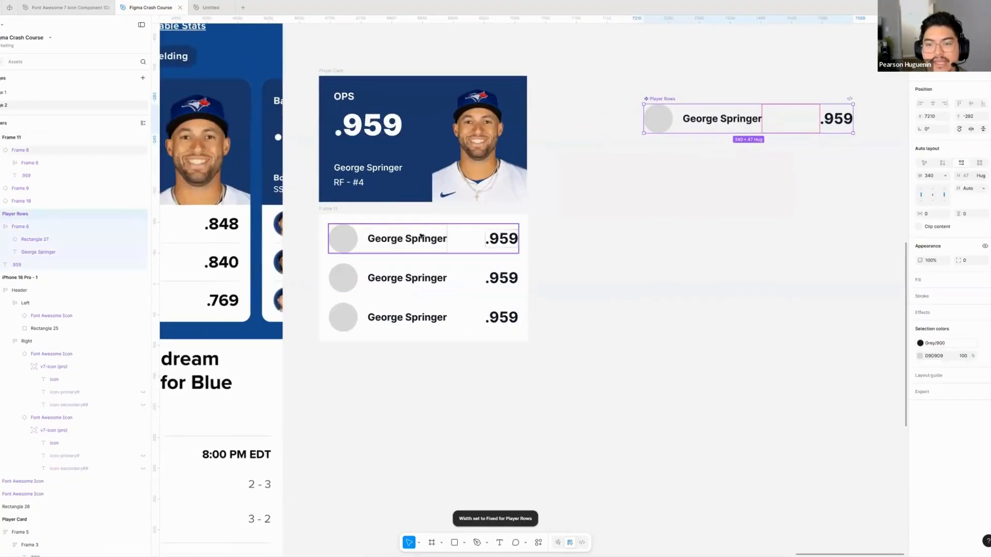
left_click(421, 236)
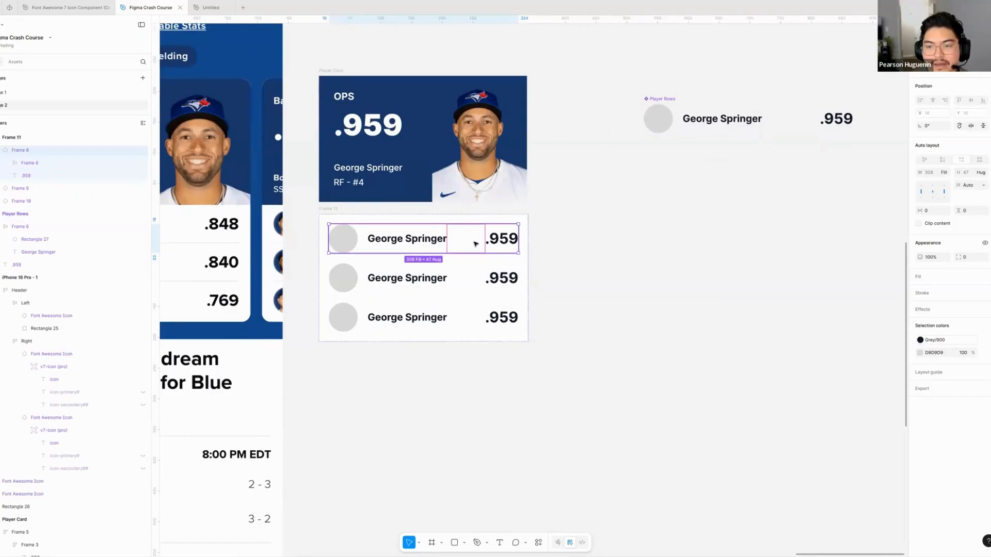
- Try widening Frame 11 to test how its three player rows stretch, and undo the resize
left_click(555, 244)
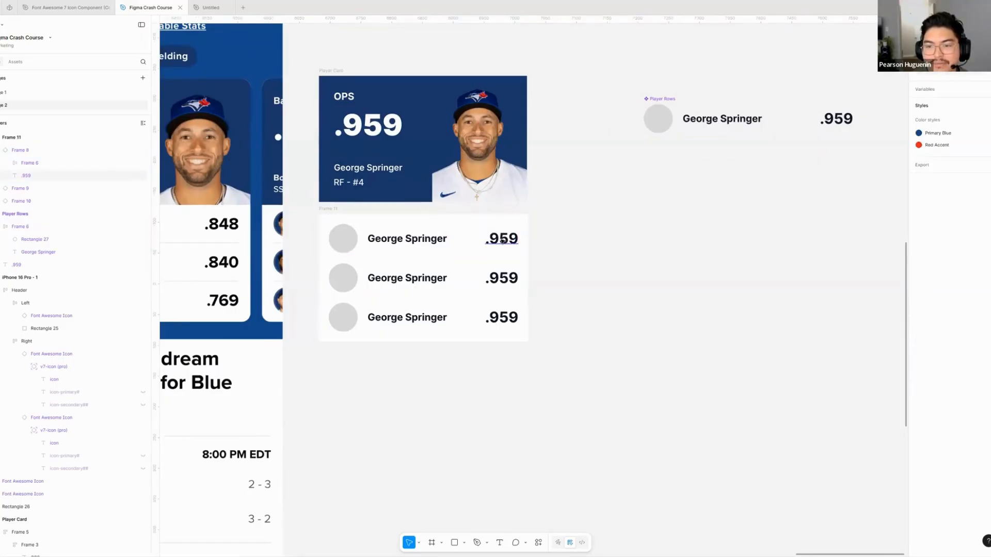
double_click(499, 240)
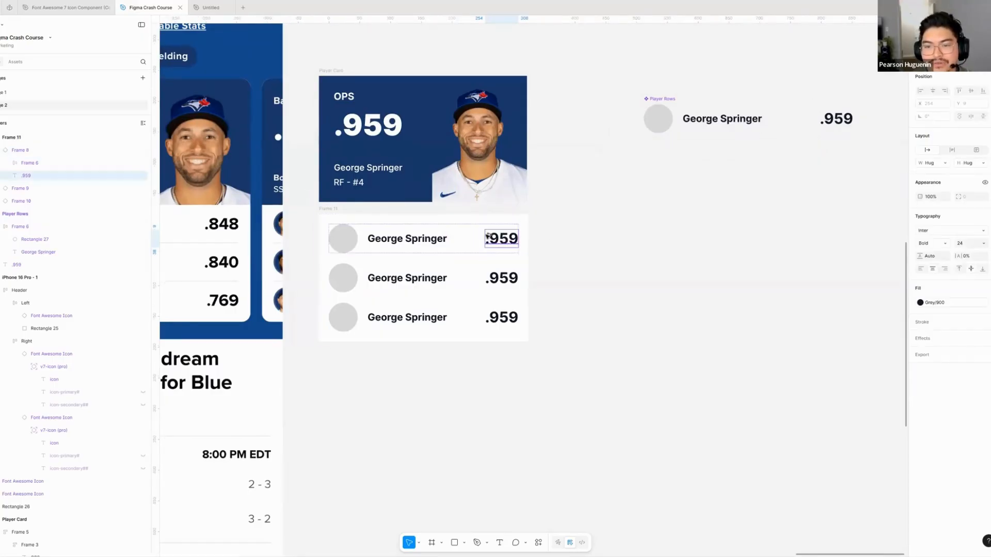
left_click(477, 237)
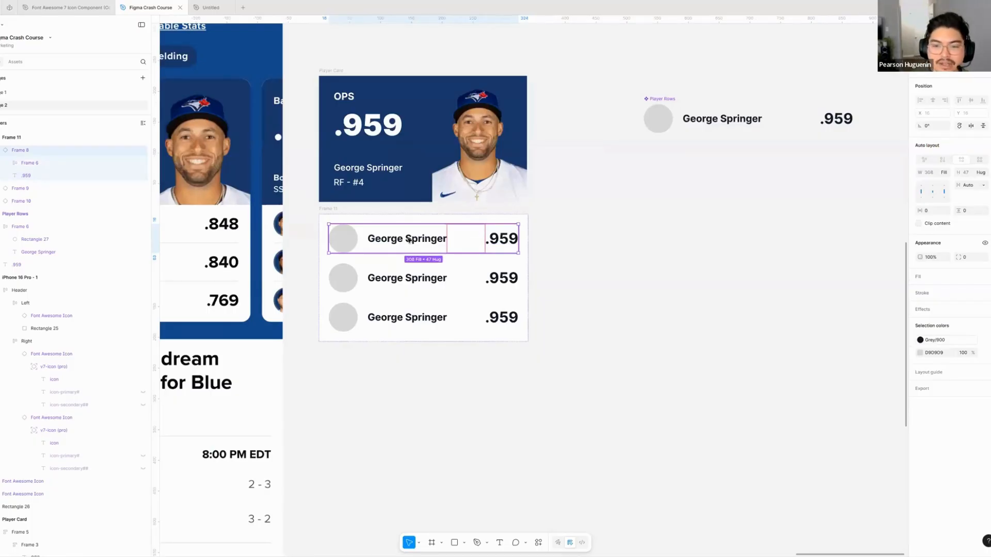
left_click(375, 218)
left_click(328, 209)
left_click_drag(528, 246, 607, 248)
left_click_drag(608, 389, 623, 385)
left_click(616, 387)
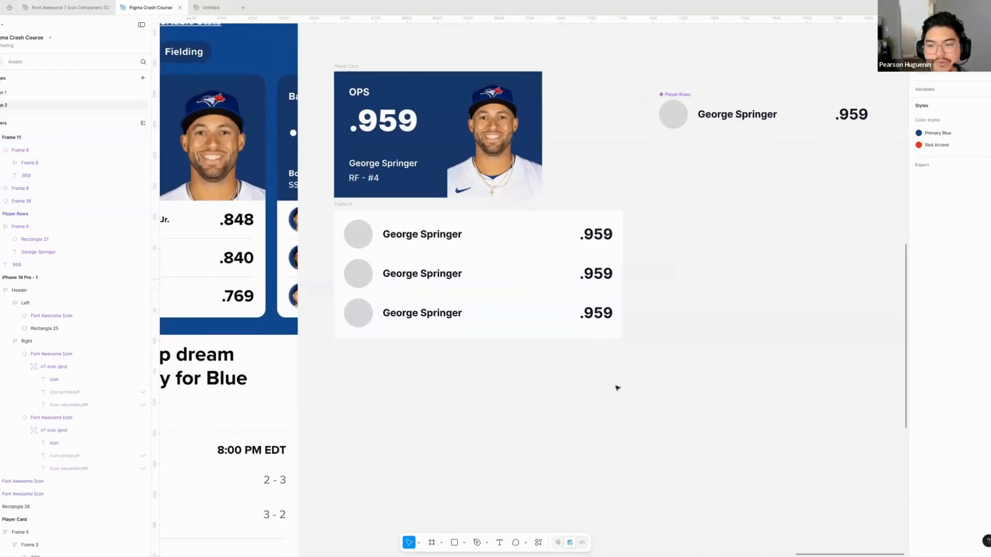
key("ctrl+z")
key("ctrl+z")
left_click(590, 385)
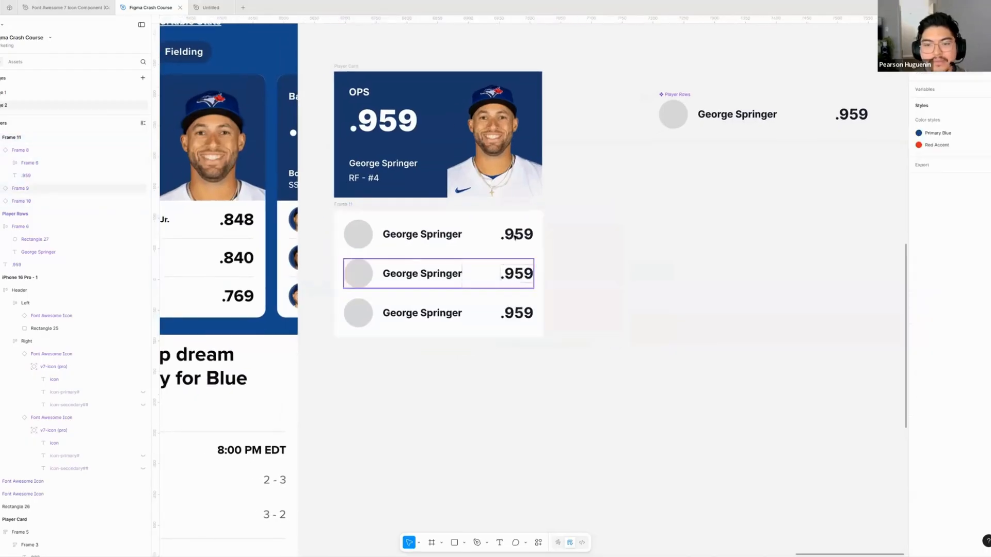
- Set the player name text in the Player Rows component to font size 14 and Medium weight
left_click_drag(559, 272, 482, 248)
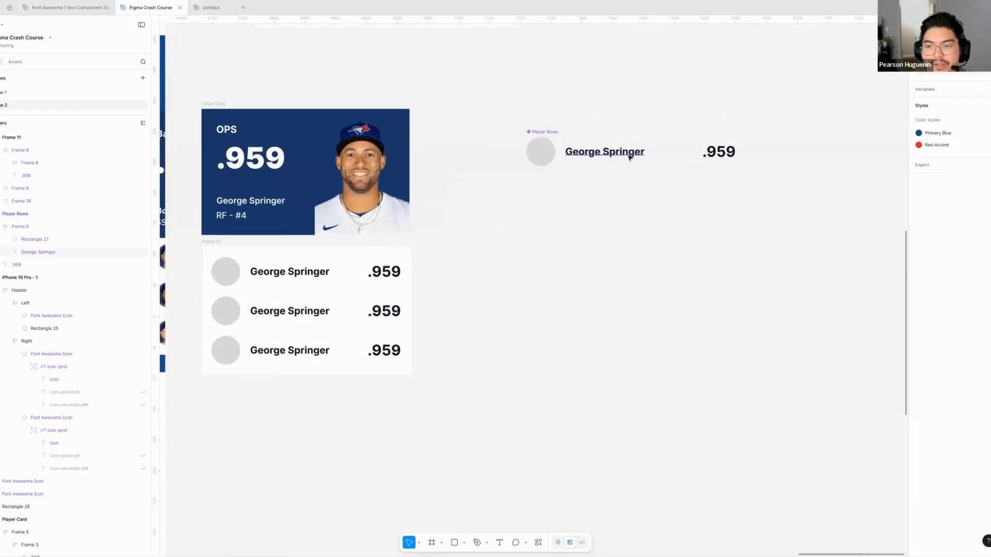
left_click(985, 260)
left_click(973, 241)
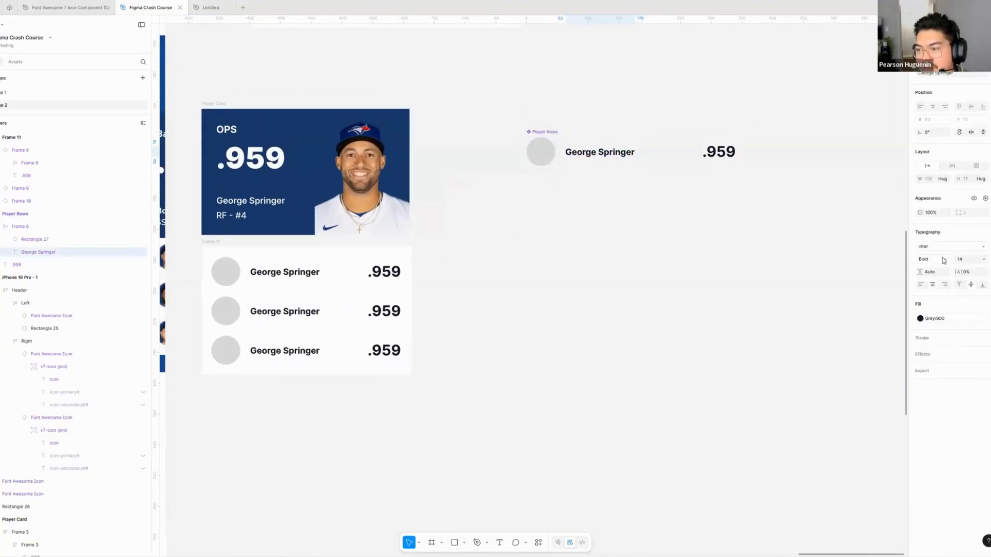
left_click(944, 259)
left_click(946, 242)
left_click_drag(537, 273, 578, 272)
left_click(578, 271)
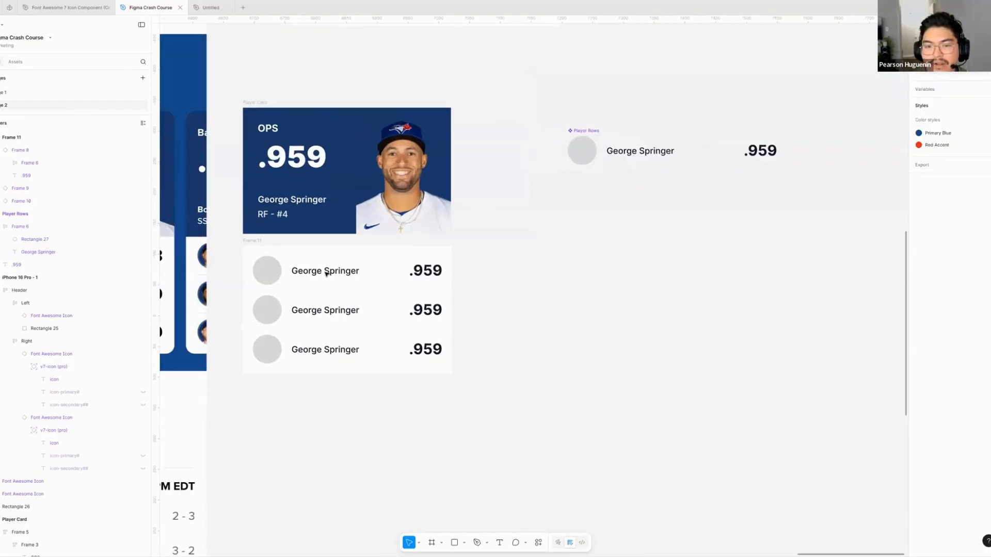
- Change the second player row in Frame 11 to the name Bo Bichette and the stat .840
left_click_drag(321, 274, 394, 256)
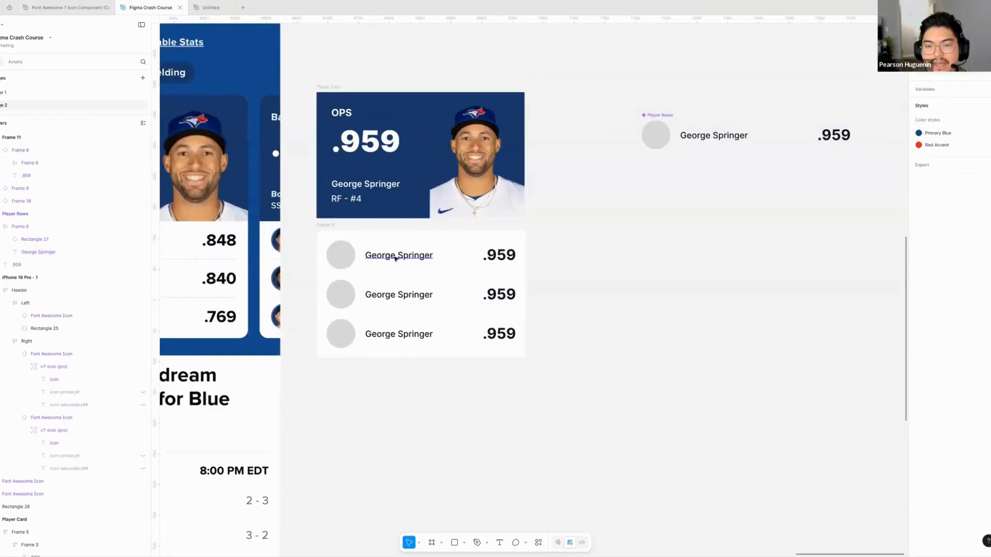
left_click(397, 257)
left_click_drag(529, 258, 474, 272)
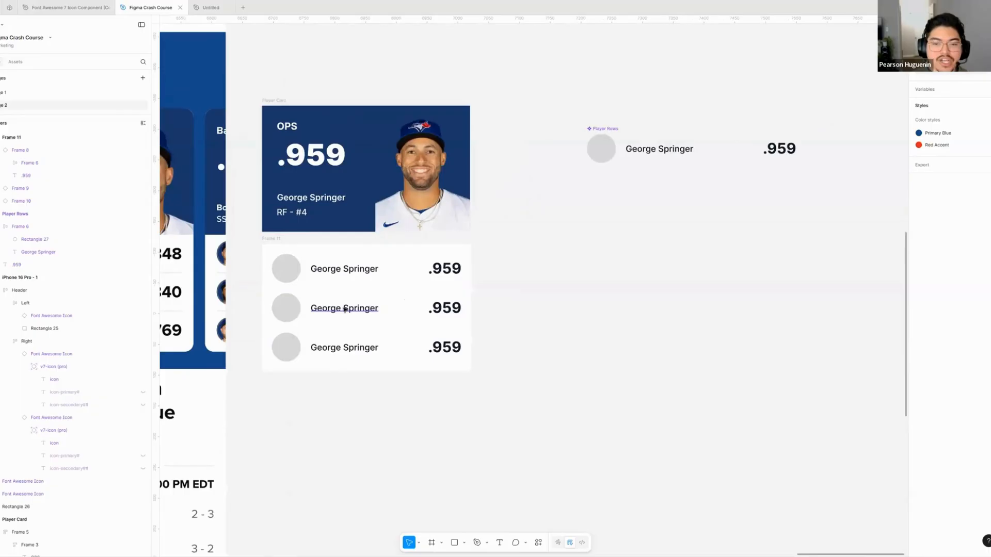
double_click(351, 309)
left_click_drag(401, 308, 558, 313)
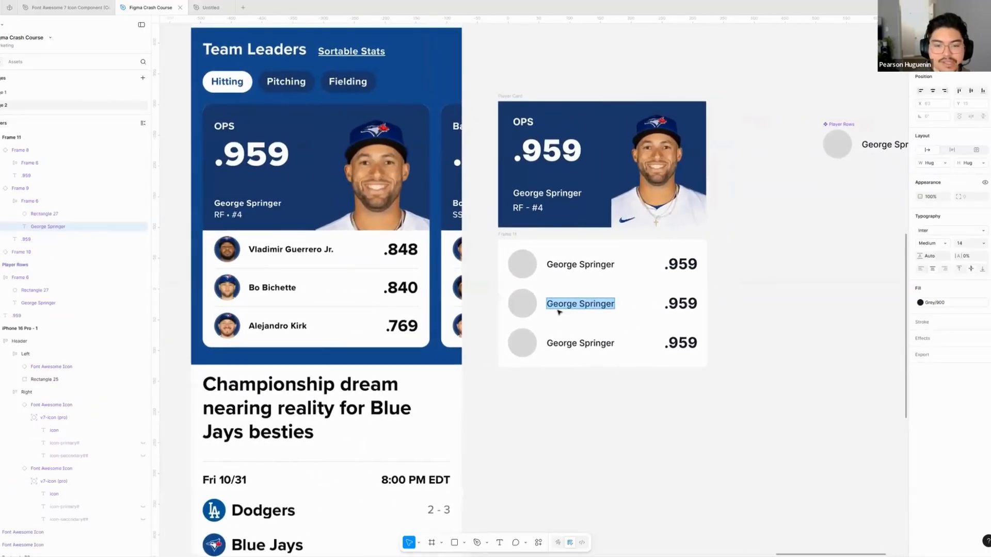
type("Bo Biche")
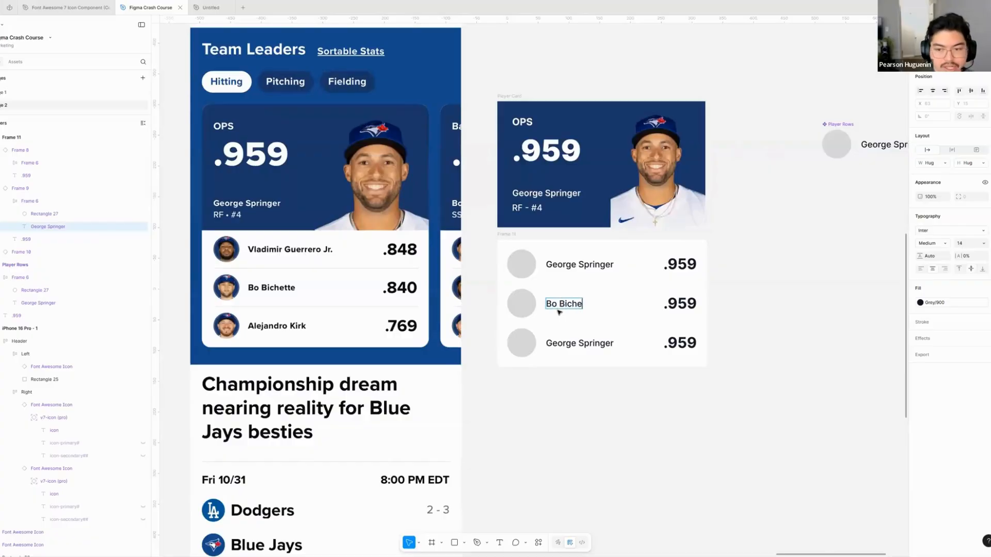
type("ete")
key("Tab")
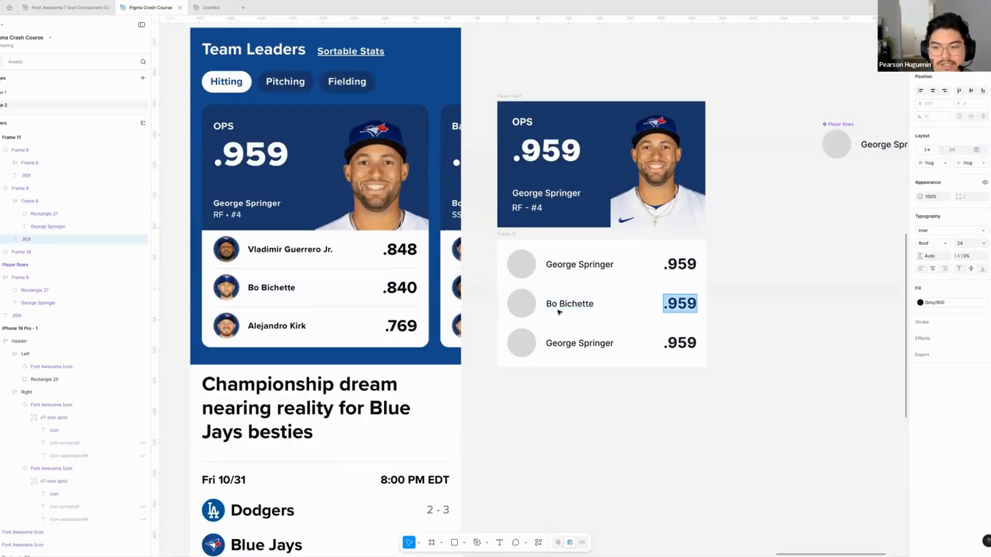
type(".840")
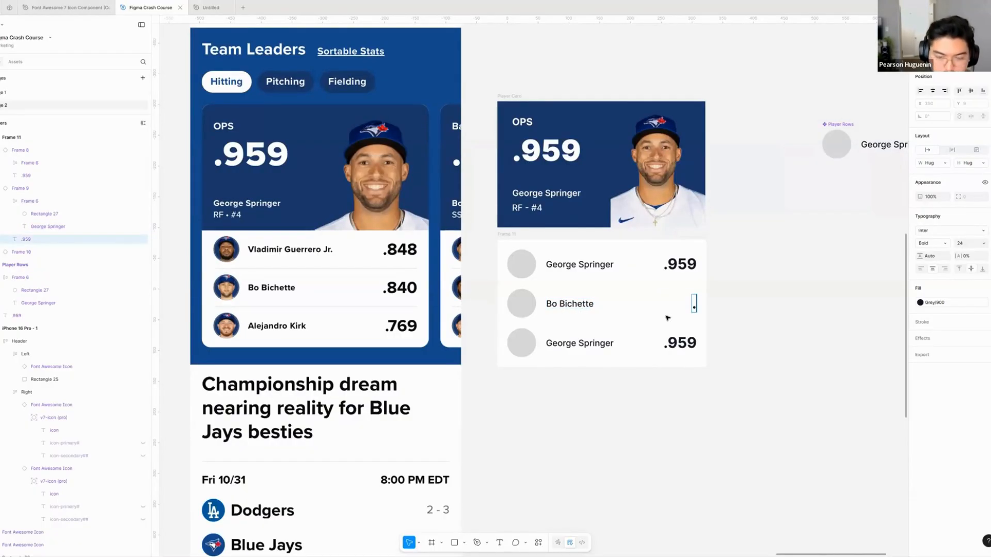
- Change the first player row in Frame 11 to the name Vladdy G. and the stat .848
double_click(569, 266)
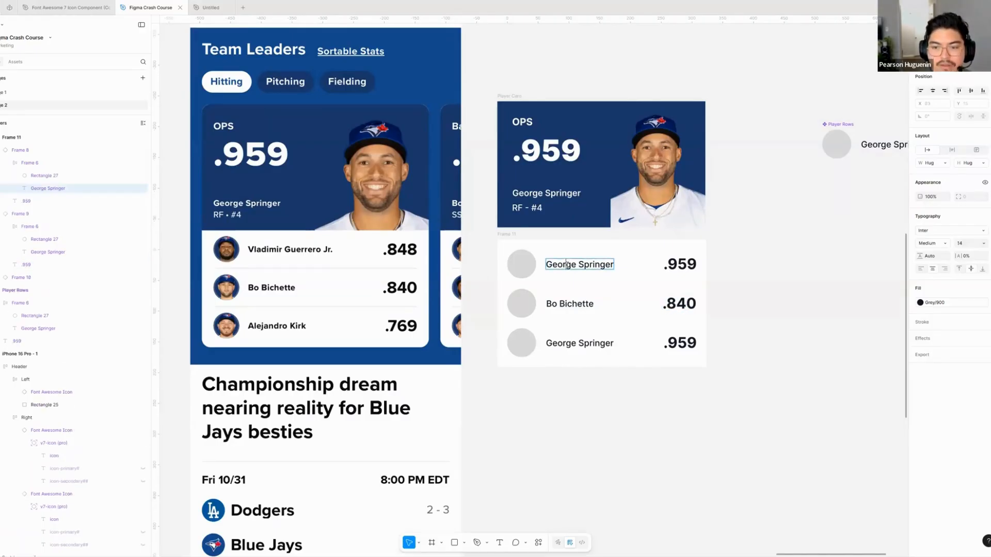
key("ctrl+a")
type("Vladdy")
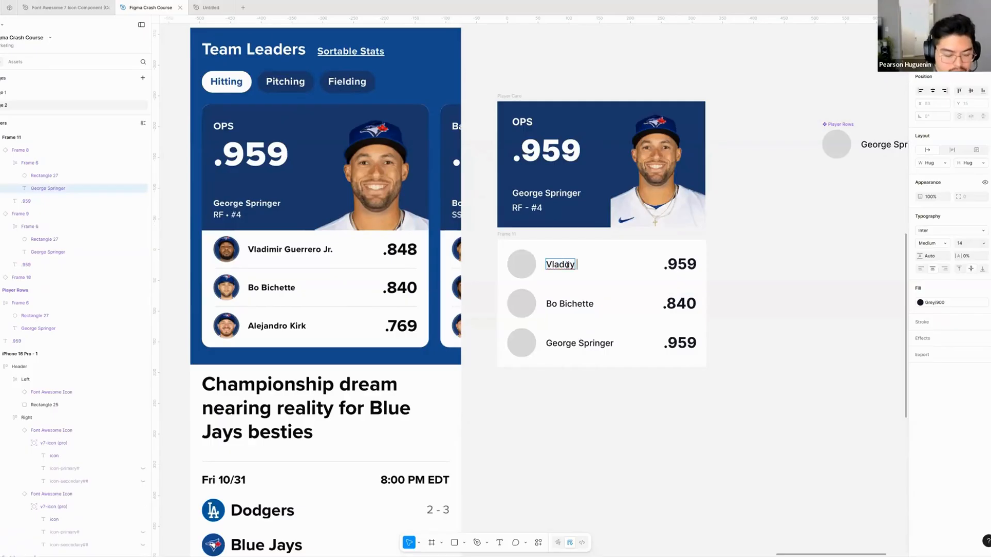
type(" G.")
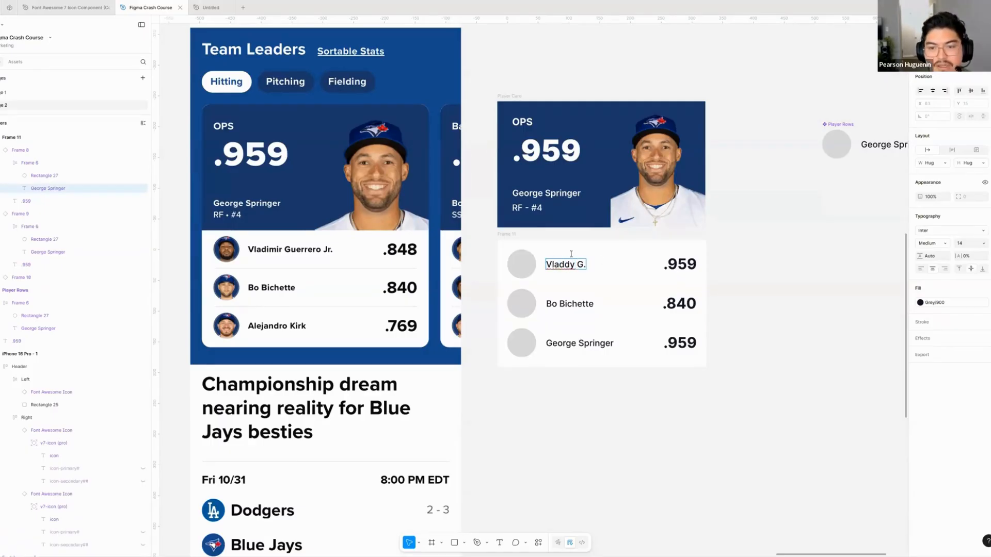
scroll(599, 261, "right", 2)
double_click(617, 257)
type(".845")
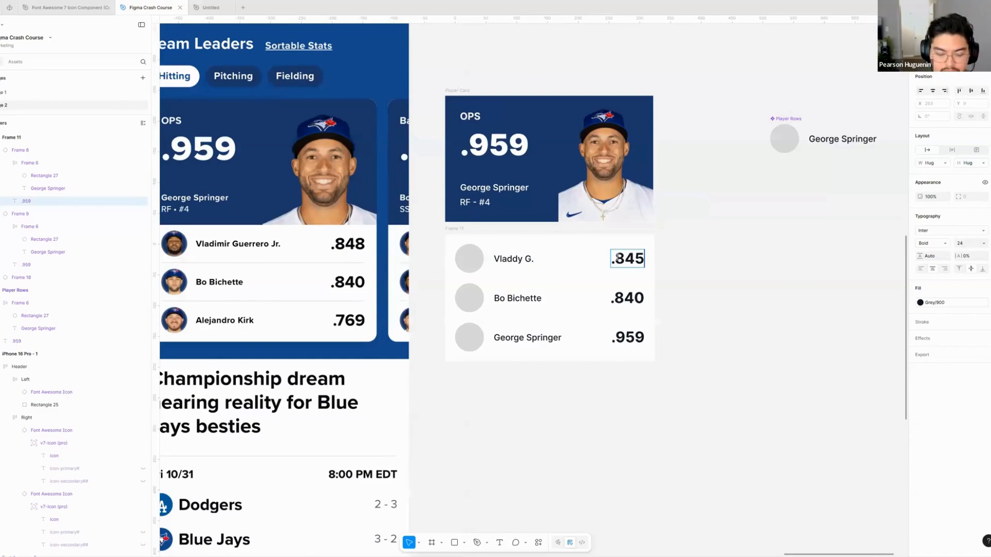
key("BackSpace")
type("848")
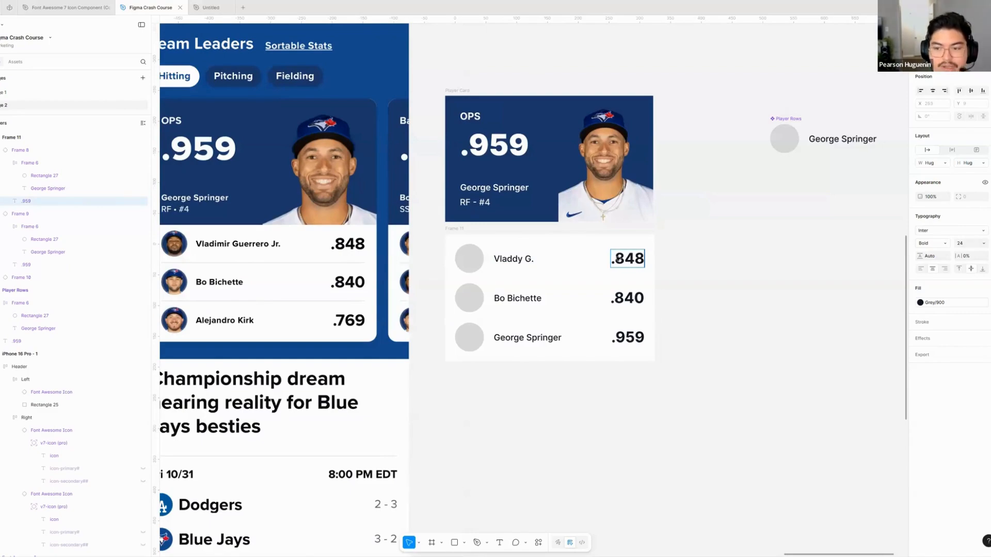
- Change the third player row in Frame 11 to the stat .769 and the name Alejandro Kirk
double_click(628, 338)
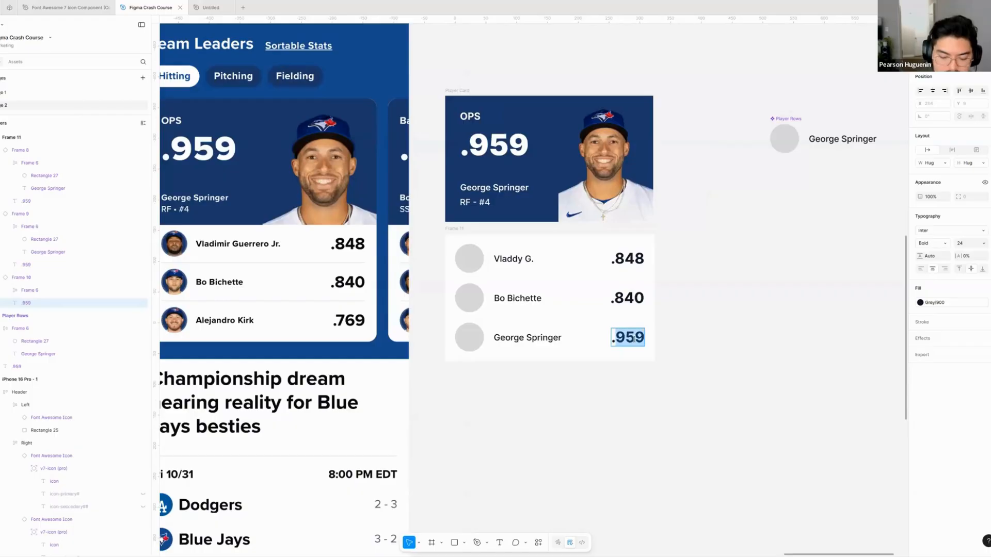
type(".769")
double_click(528, 338)
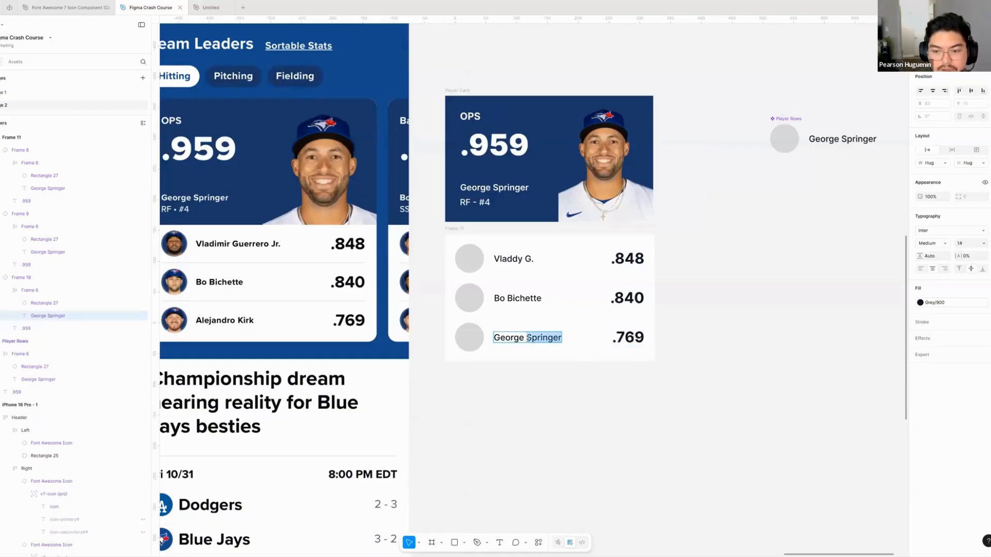
triple_click(528, 338)
type("Aleja")
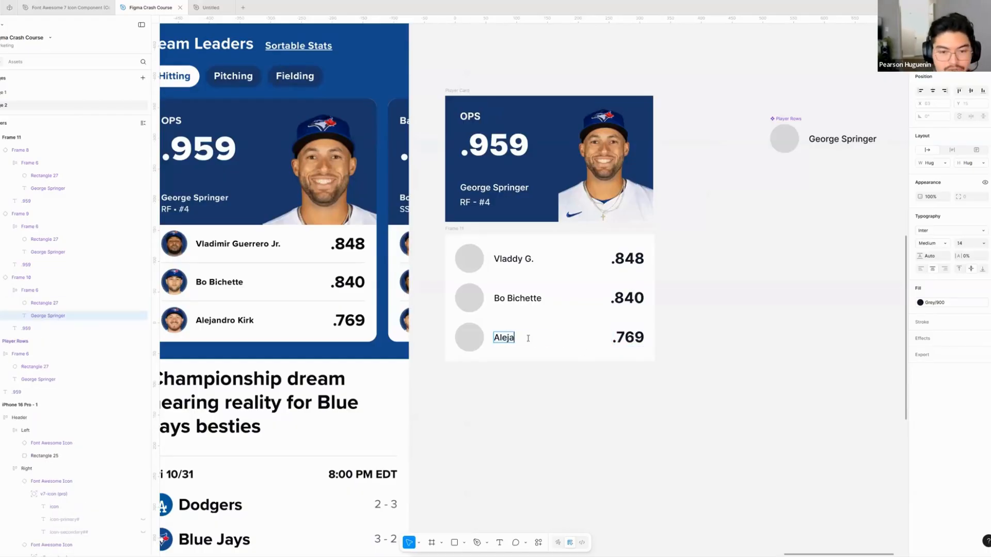
type("ndro Kirk")
left_click(531, 411)
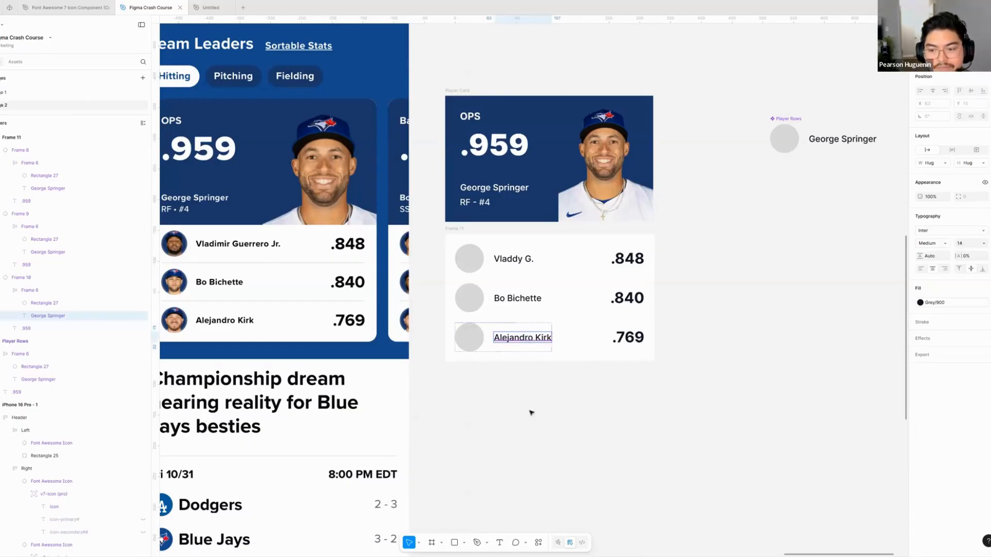
left_click(532, 400)
- Compare the customized player rows with the reference card and the main Player Rows component
left_click_drag(516, 434, 499, 462)
scroll(542, 441, "down", 2)
scroll(543, 442, "down", 2)
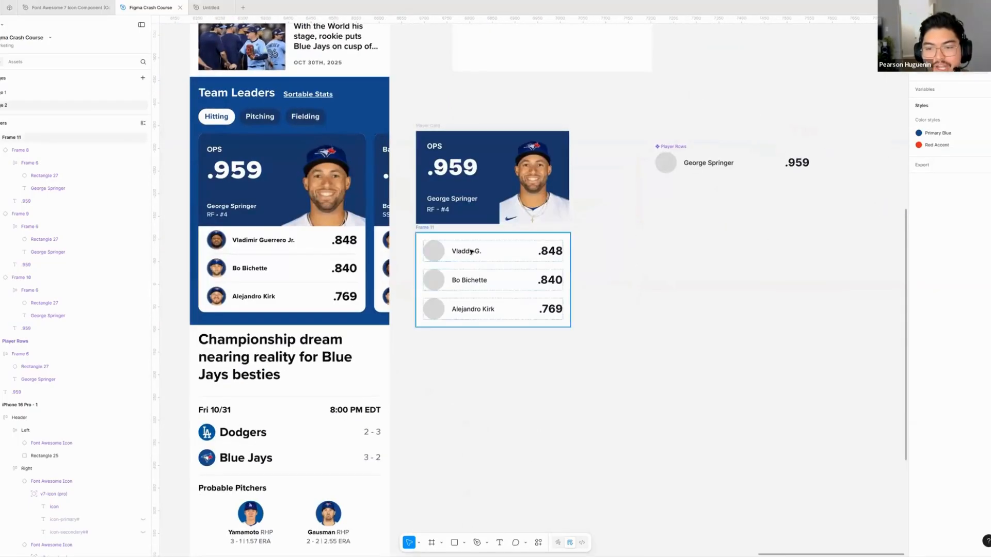
left_click(467, 251, "super")
left_click(472, 282, "super")
left_click(496, 346)
scroll(568, 248, "right", 2)
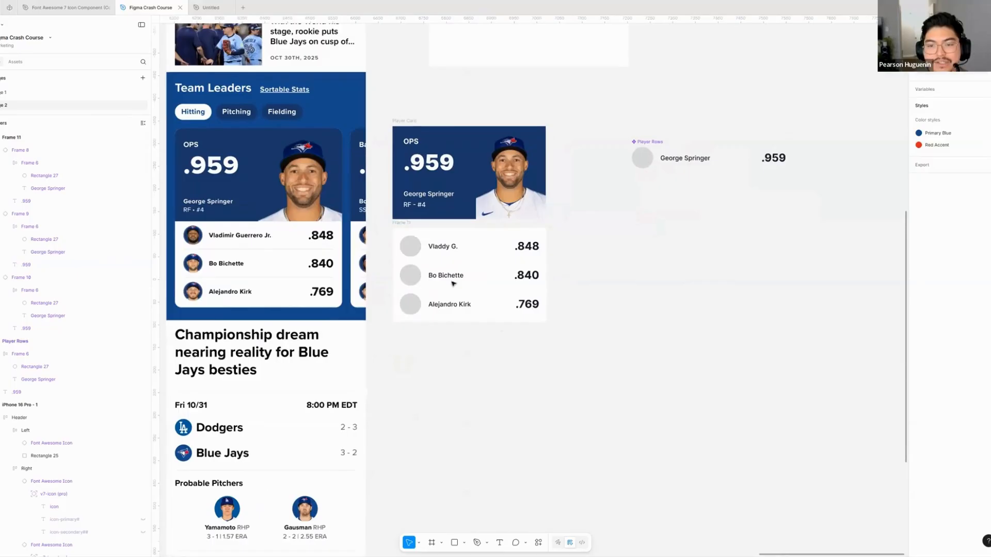
left_click(668, 155)
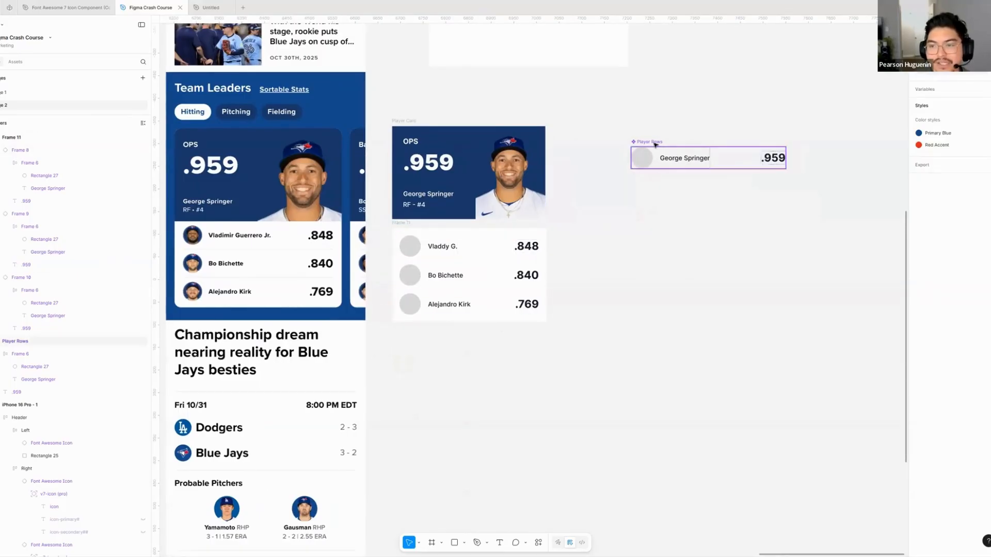
left_click(593, 265)
- Move Frame 11 up so its player rows sit flush beneath the blue Player Card header
left_click(533, 256)
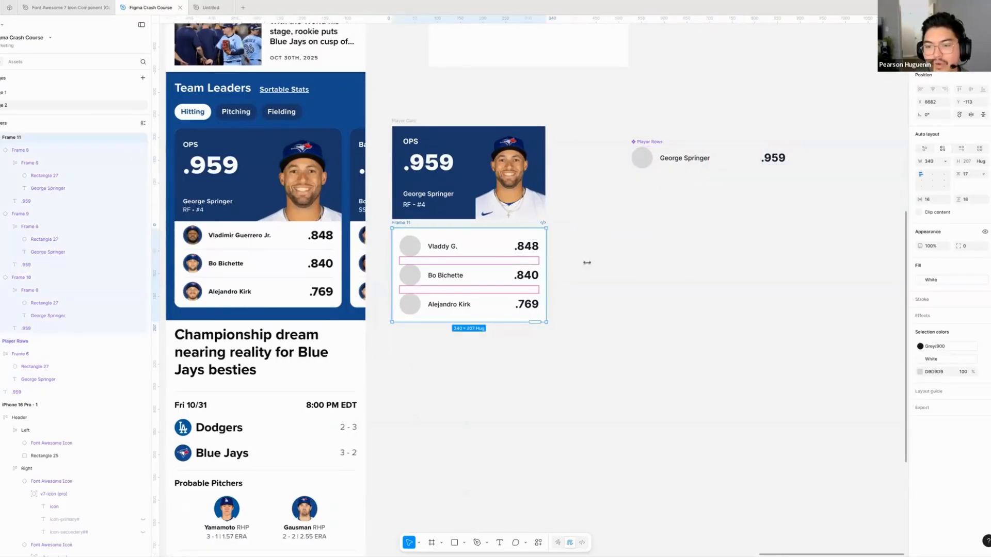
left_click_drag(586, 262, 604, 318)
key("super+z")
left_click_drag(445, 277, 444, 271)
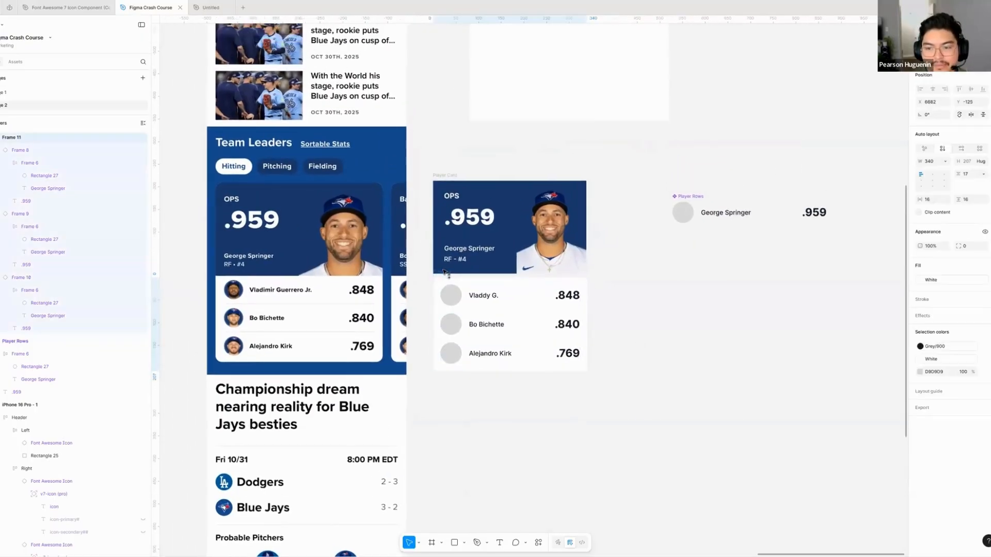
left_click(612, 330)
- Examine the divider lines and row spacing of the reference Team Leaders card against the gaps between rows in Frame 11
scroll(516, 322, "down", 1)
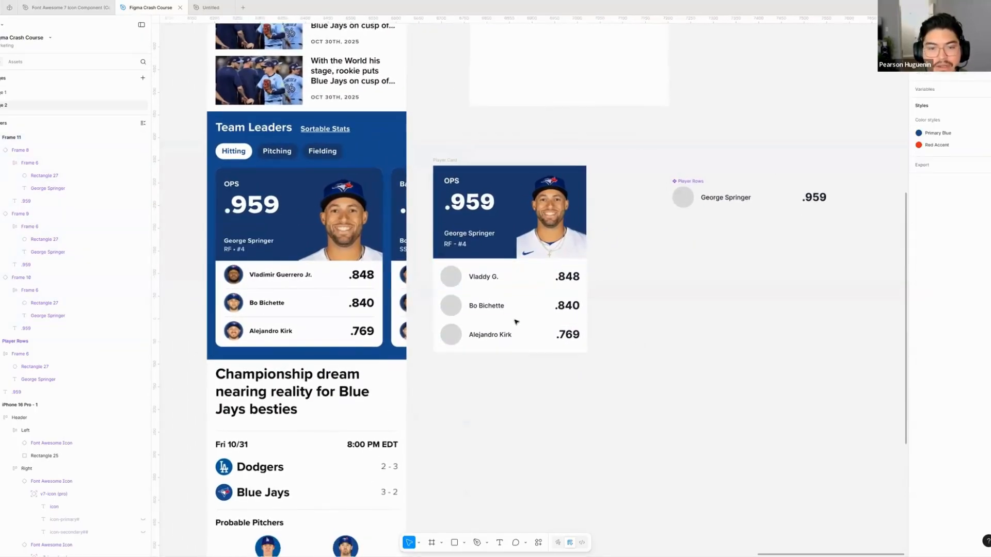
scroll(516, 322, "up", 5)
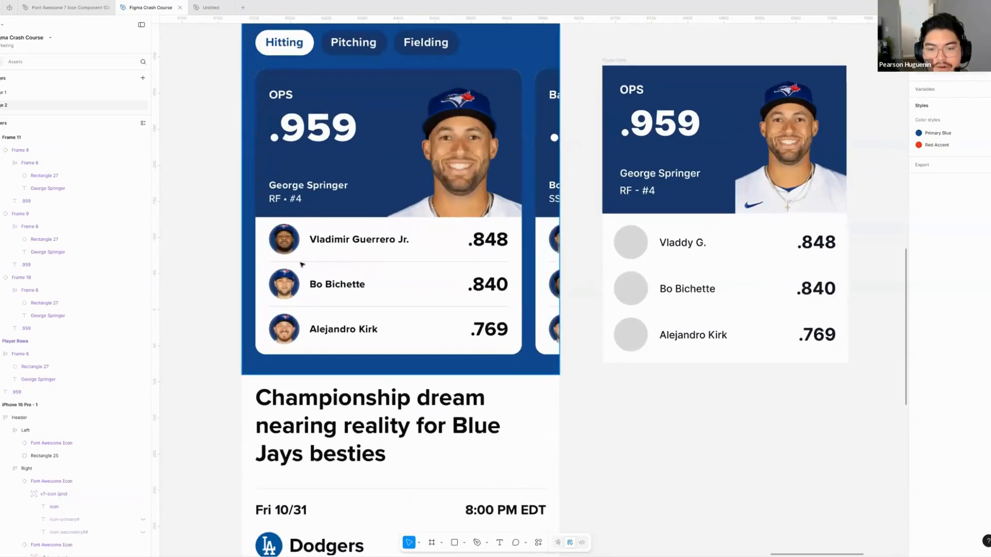
scroll(300, 254, "right", 2)
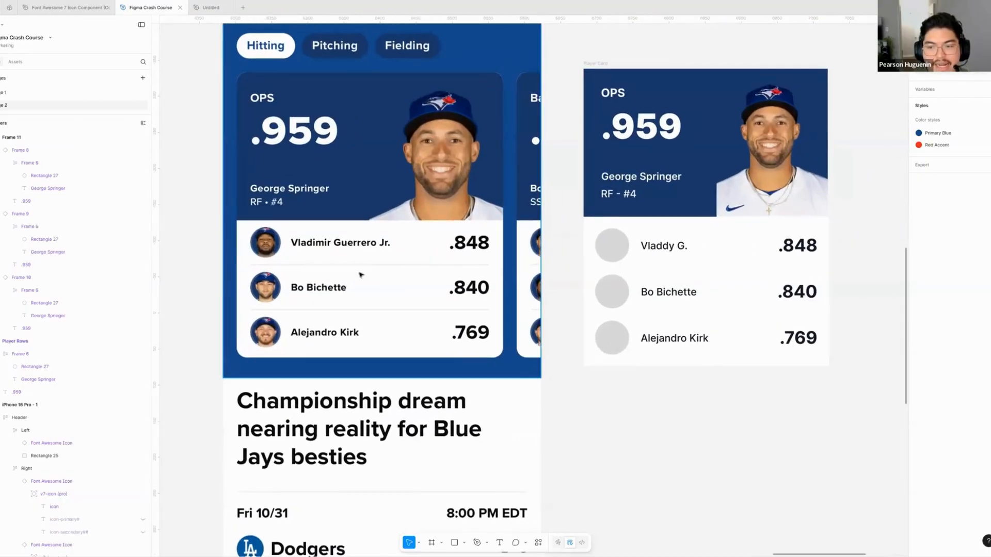
scroll(361, 274, "right", 5)
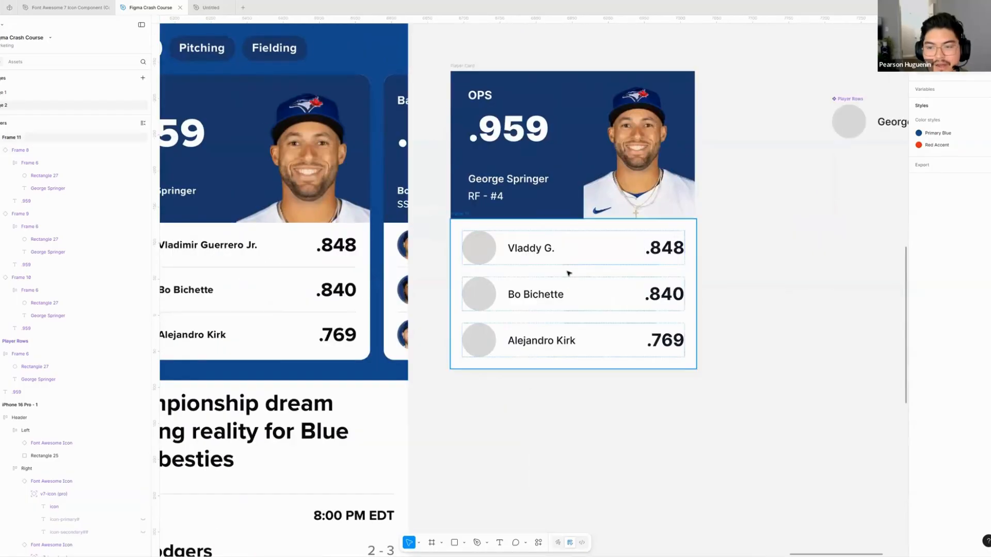
left_click_drag(569, 274, 605, 274)
left_click(605, 274)
scroll(564, 277, "right", 2)
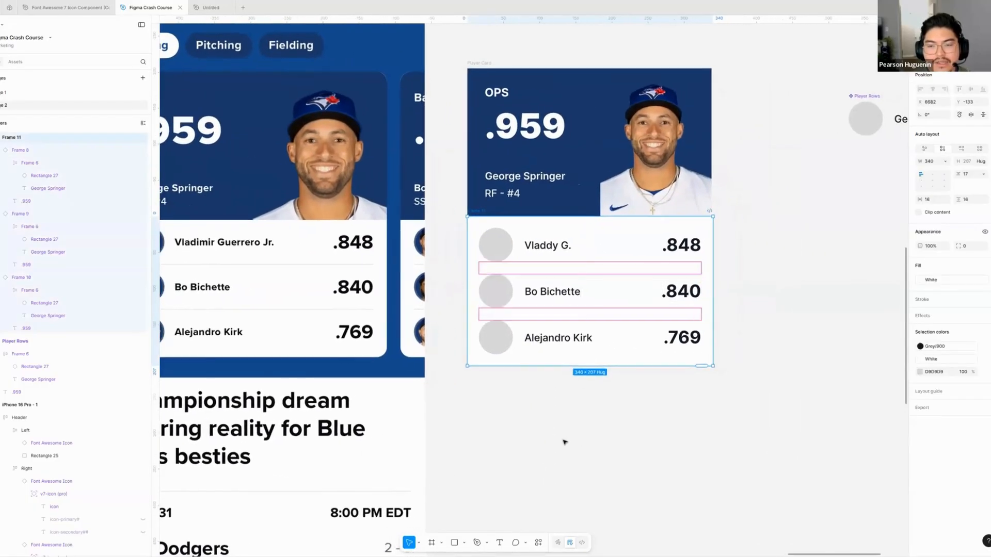
scroll(546, 427, "down", 2)
key("p")
left_click_drag(550, 433, 501, 404)
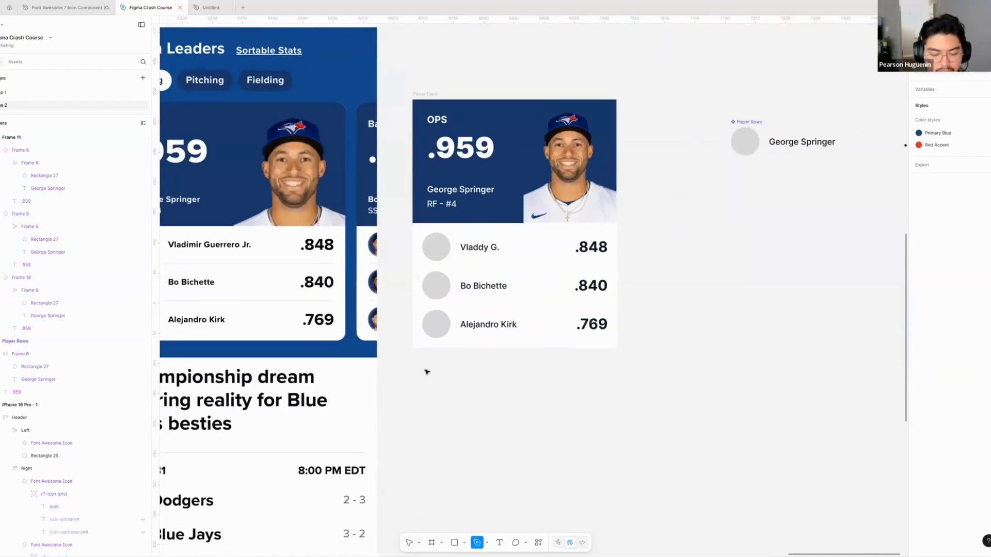
key("v")
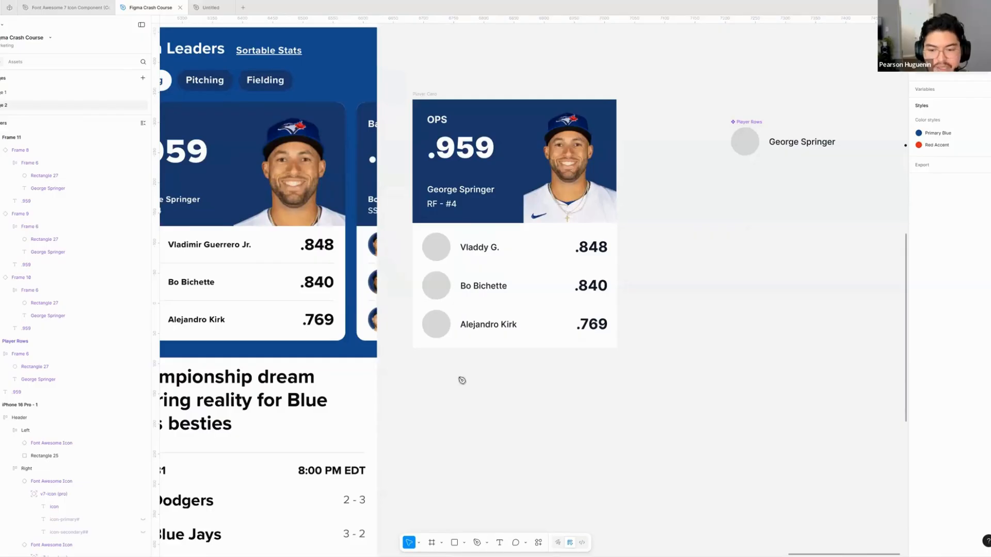
- Draw a straight horizontal line about 285 px wide in the empty area below the player card with the Pen tool
key("p")
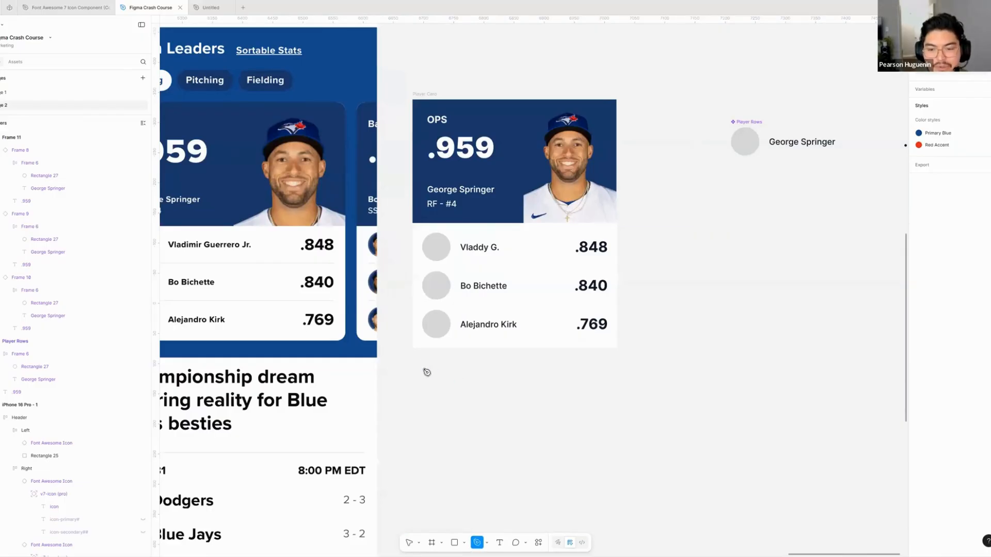
scroll(421, 370, "down", 1)
scroll(421, 371, "right", 1)
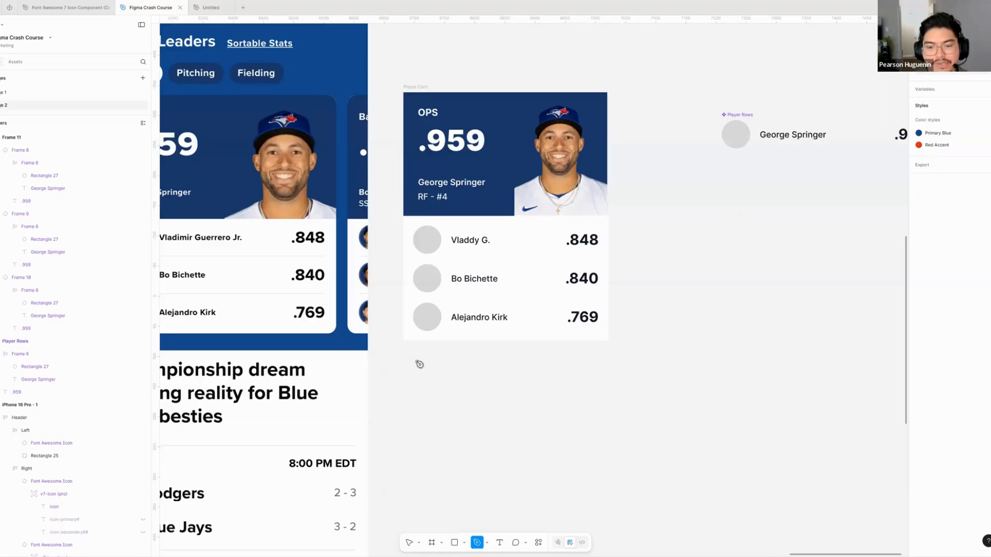
left_click(416, 362)
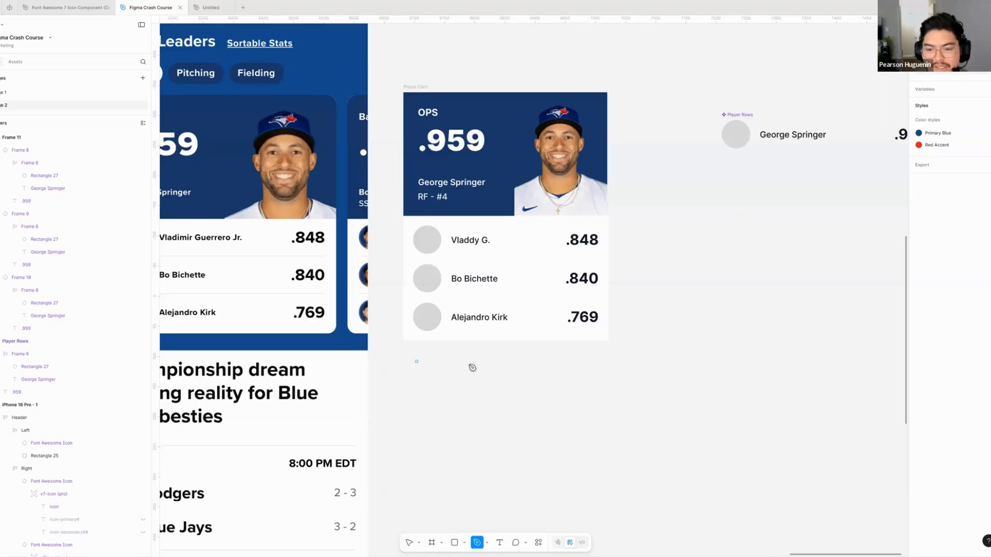
left_click(589, 362)
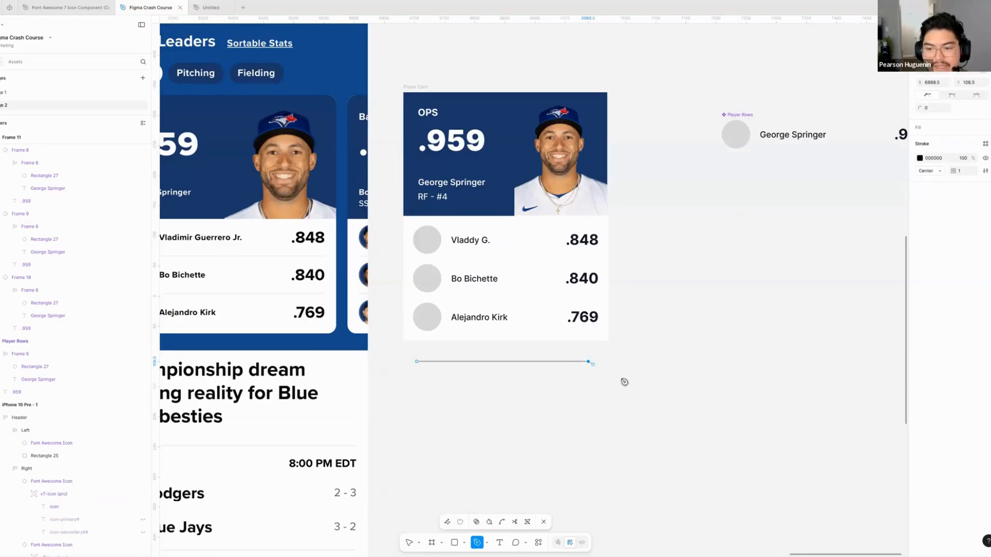
left_click(658, 312)
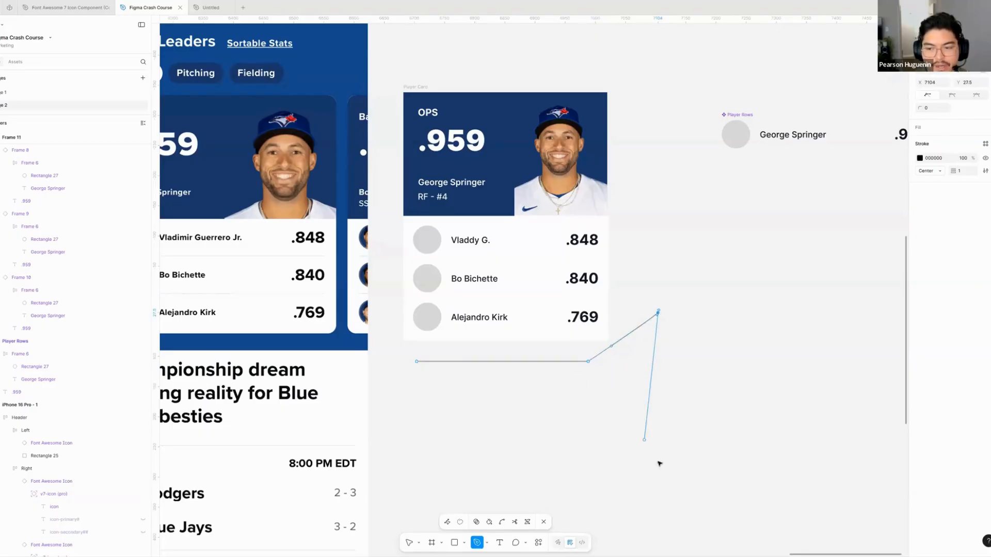
left_click(639, 451)
key("ctrl+z")
key("ctrl+z")
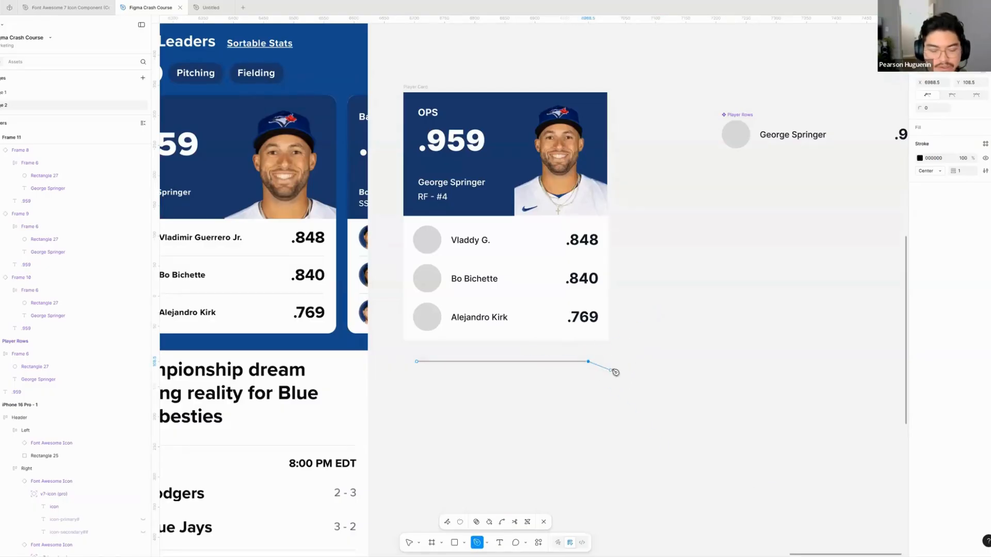
- End the path and place the line inside Frame 11 between the Vladdy G. and Bo Bichette rows
key("Escape")
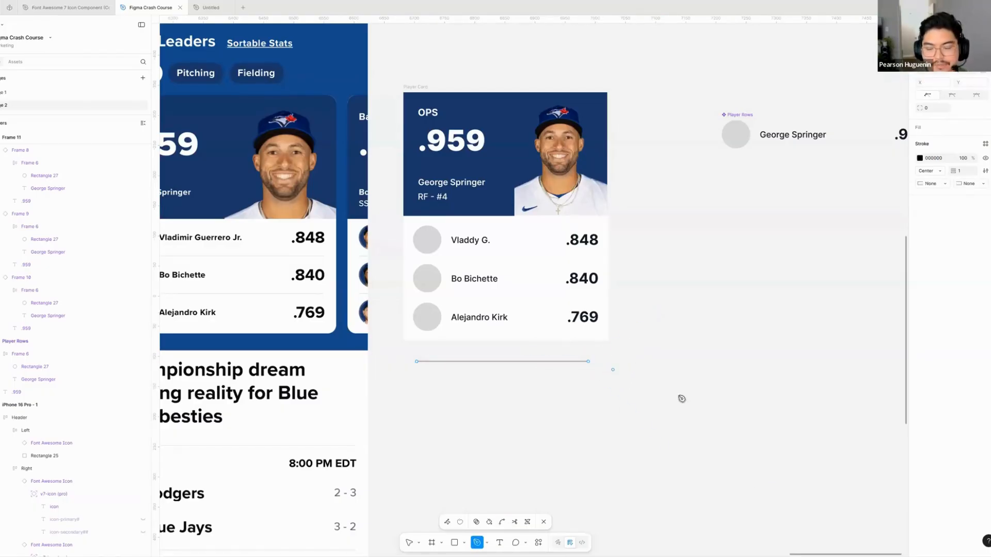
key("Escape")
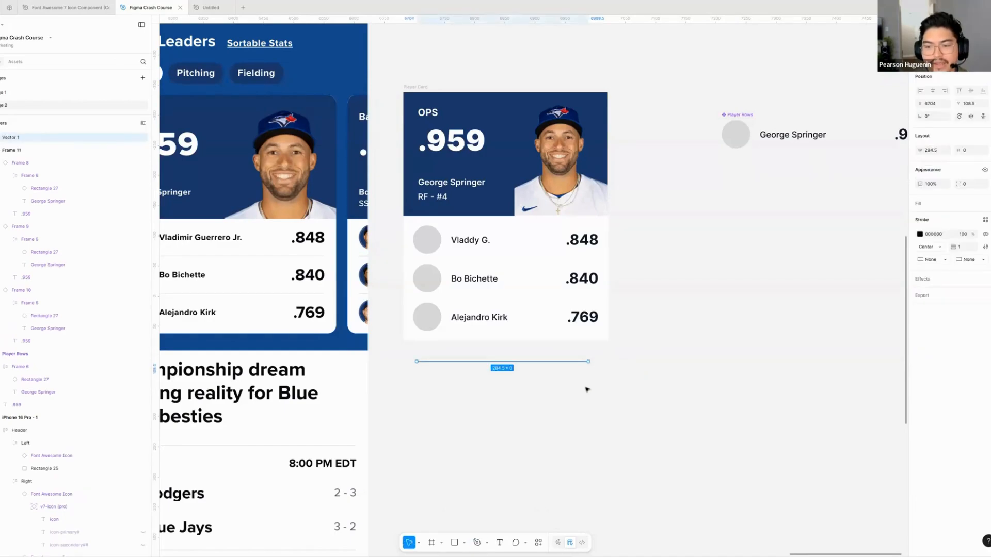
key("Escape")
left_click_drag(541, 381, 483, 262)
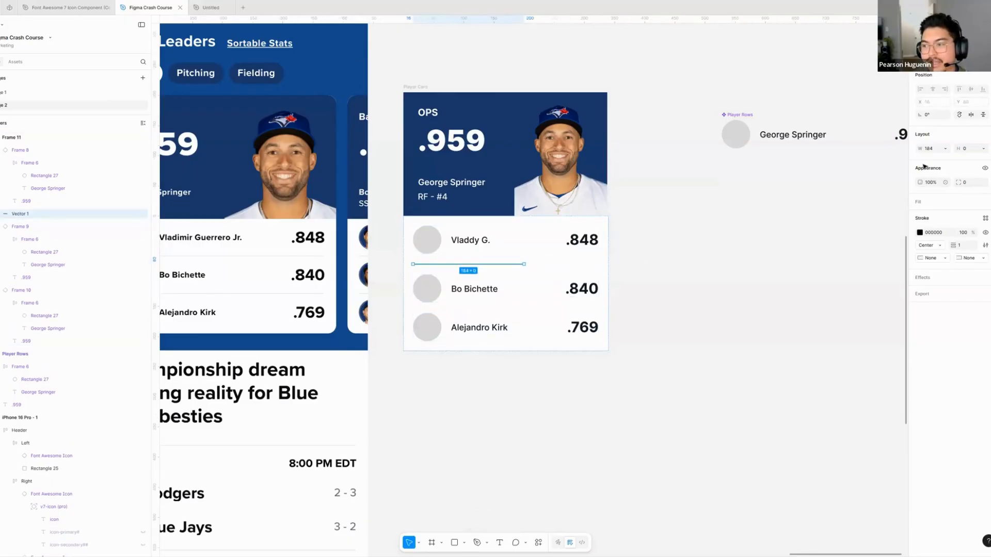
- Set the divider line's width to Fill container and its stroke to the Grey/300 color style
left_click(639, 246)
left_click_drag(639, 246, 655, 265)
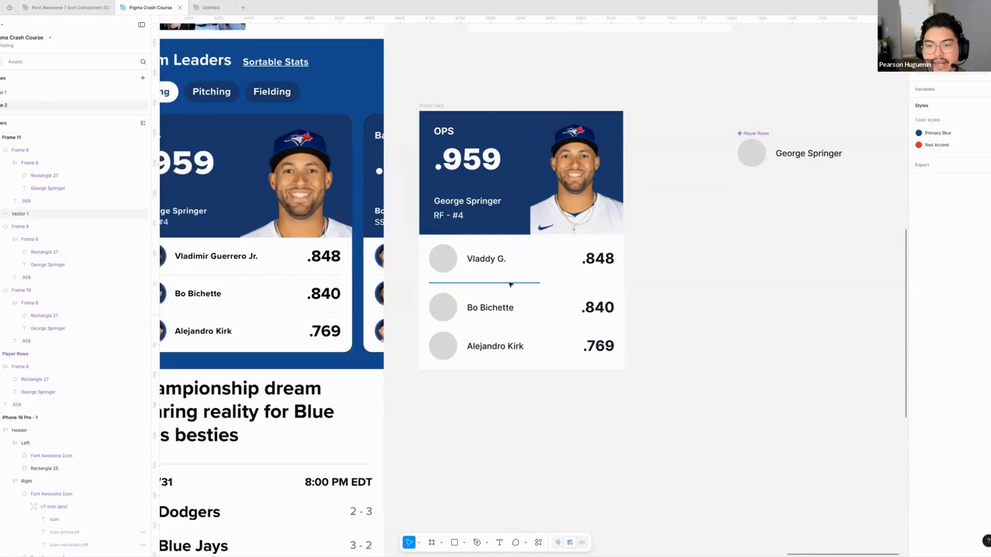
left_click(510, 283)
left_click(945, 149)
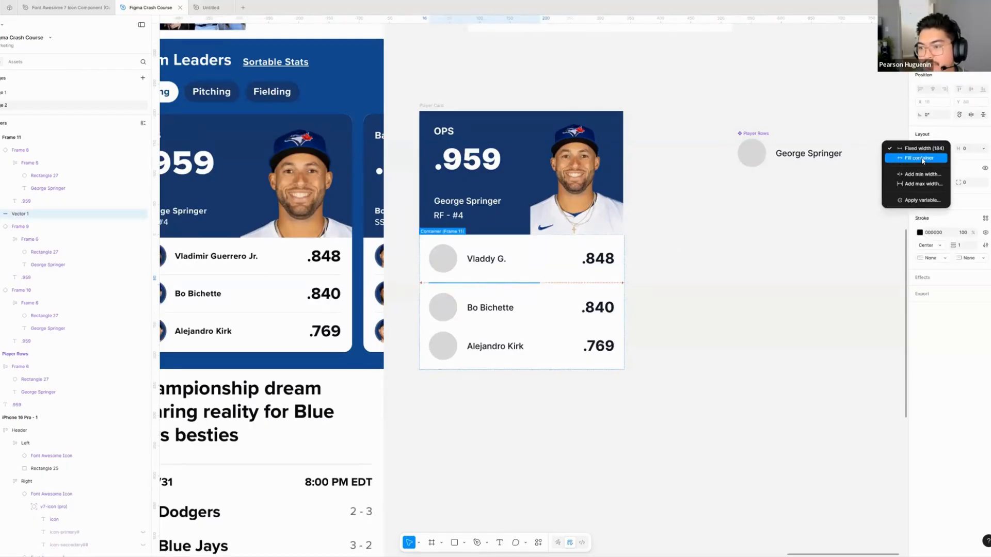
left_click(923, 161)
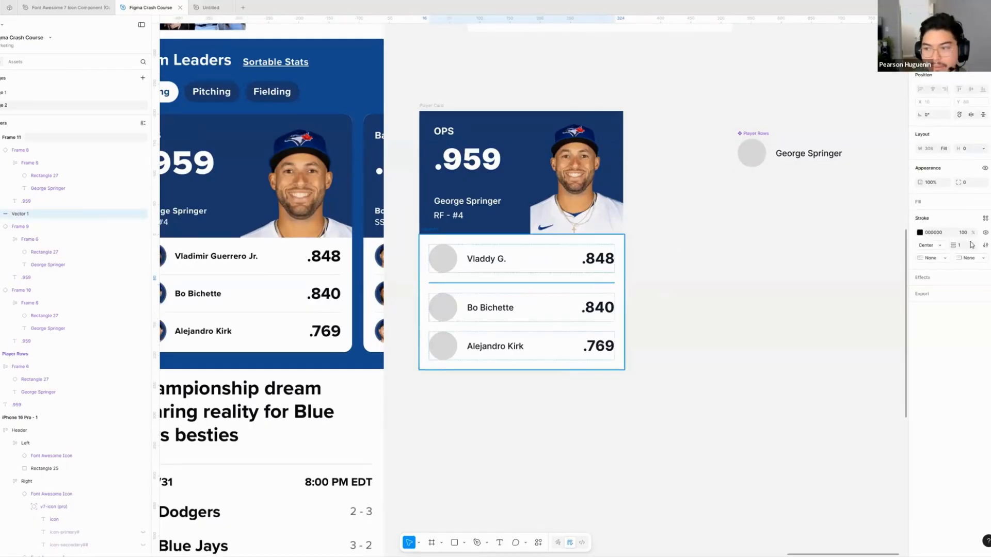
left_click(985, 219)
left_click(868, 333)
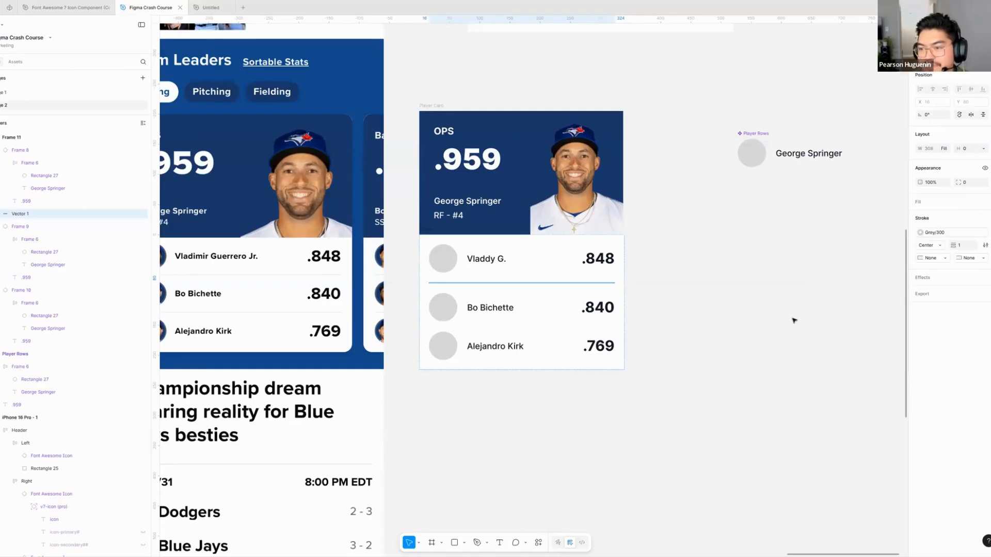
- Duplicate the divider line so a copy sits between the Bo Bichette and Alejandro Kirk rows
left_click(536, 283)
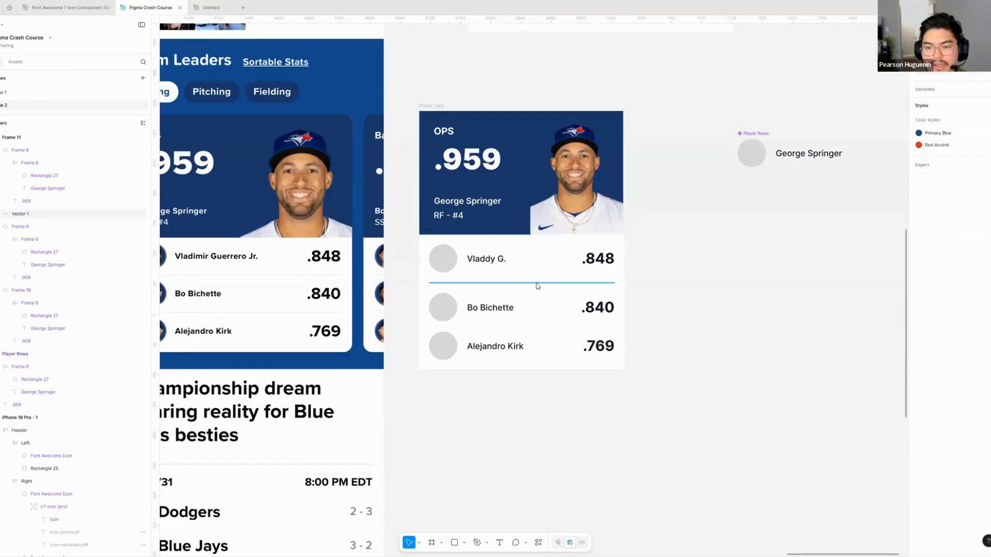
key("ctrl+d")
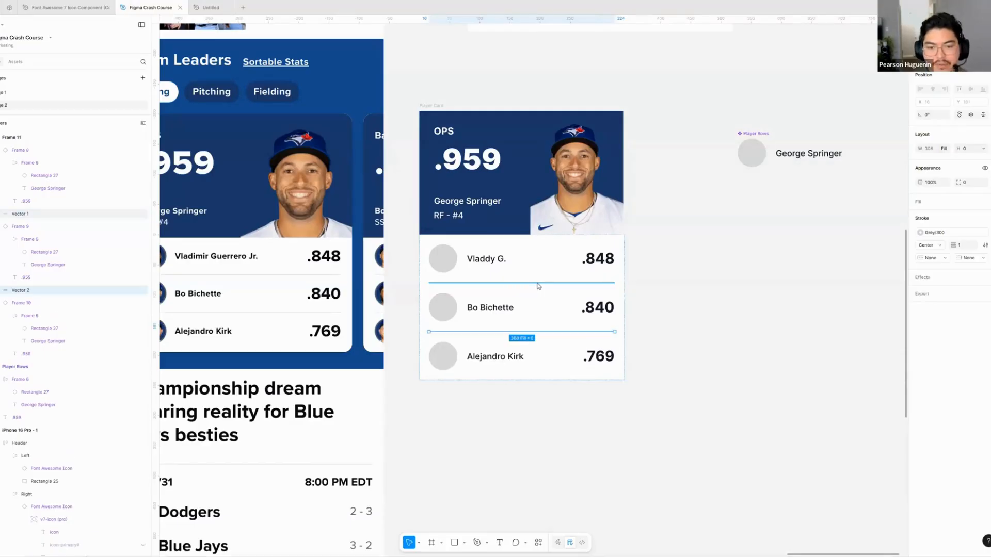
left_click(541, 419)
- Try a vertical gap of 4 between the rows and dividers in Frame 11
scroll(567, 413, "left", 3)
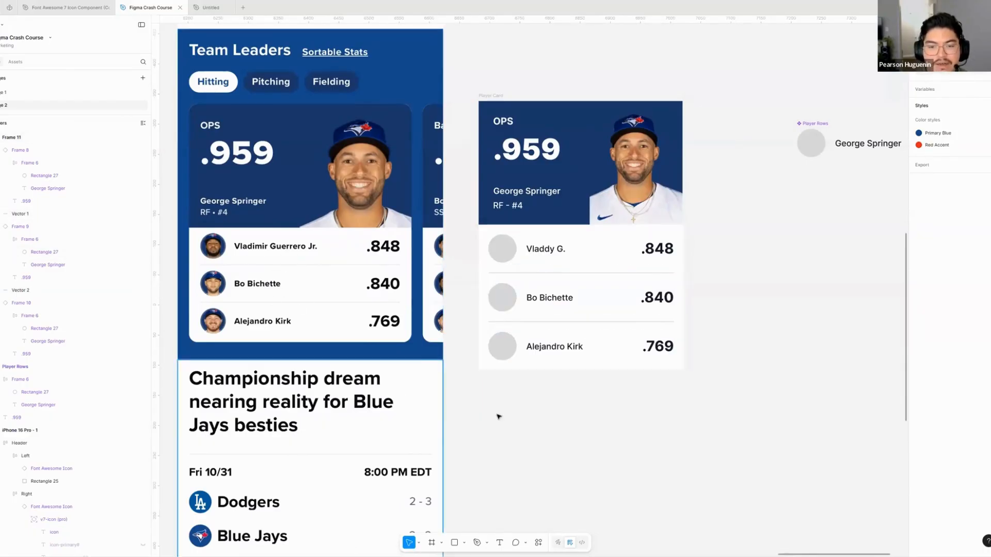
scroll(570, 384, "right", 2)
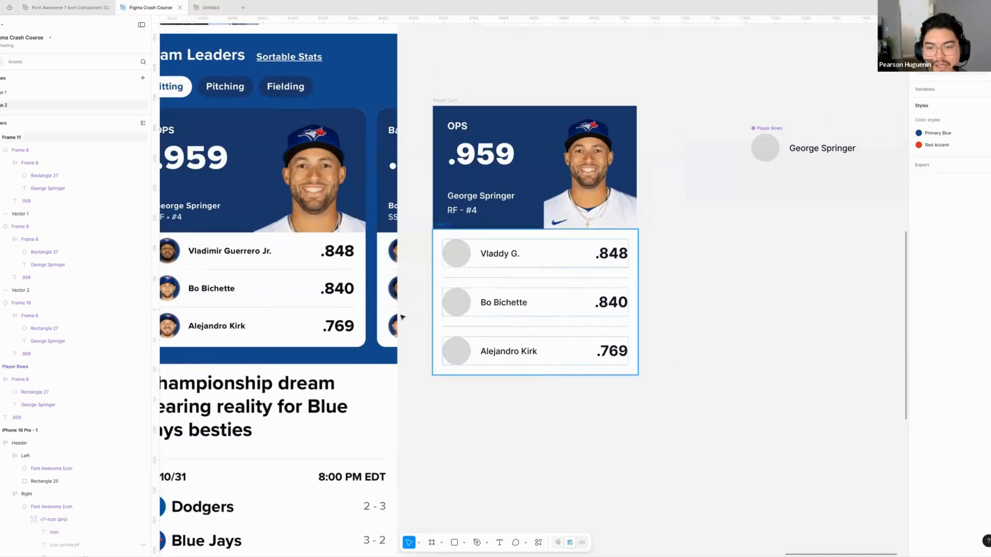
scroll(402, 317, "left", 2)
left_click(671, 283)
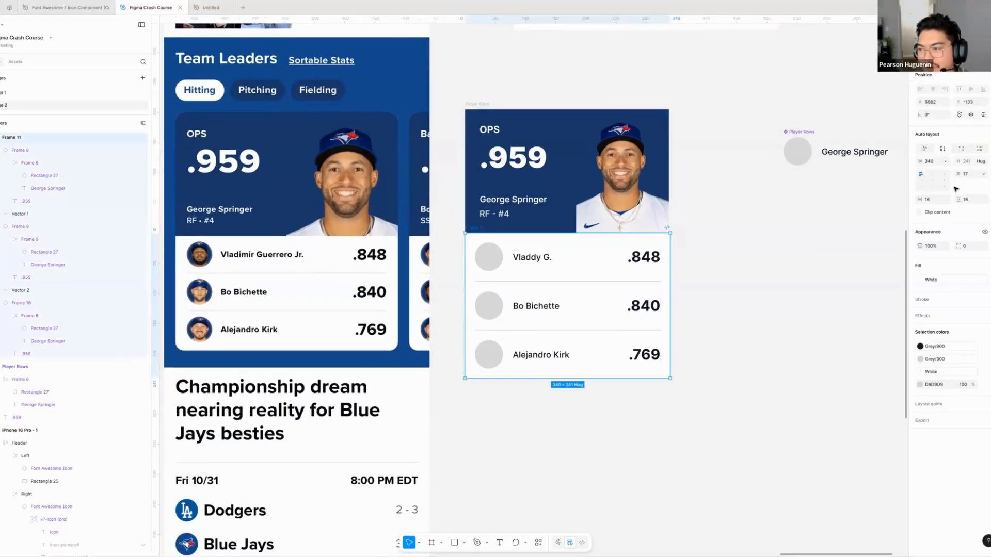
left_click(973, 175)
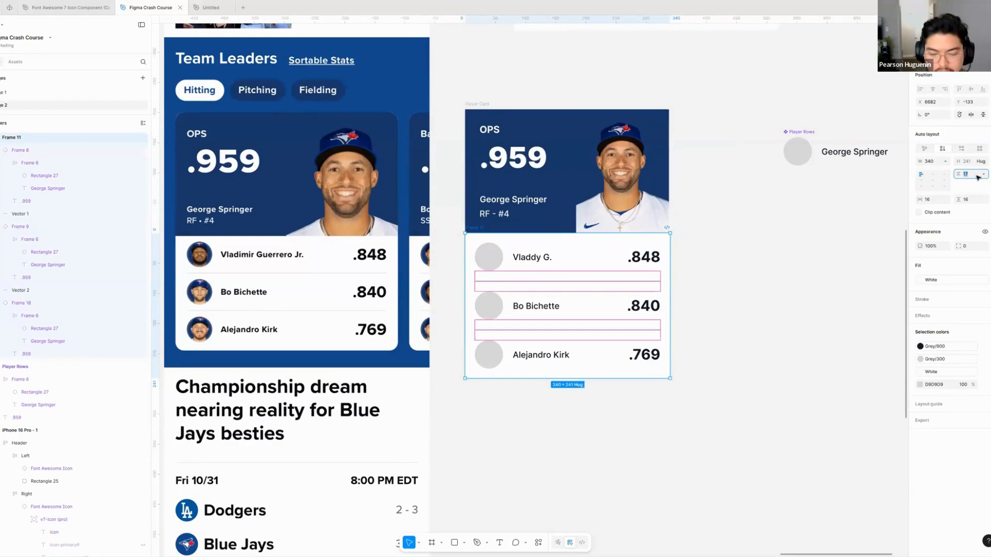
type("4")
key("Return")
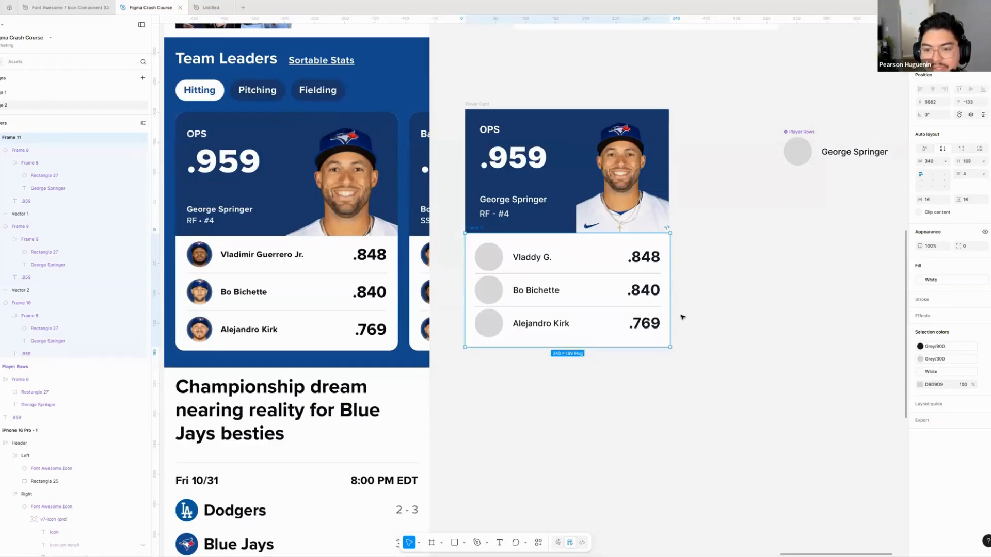
- Set the vertical gap between the rows and dividers in Frame 11 to 12
left_click(973, 176)
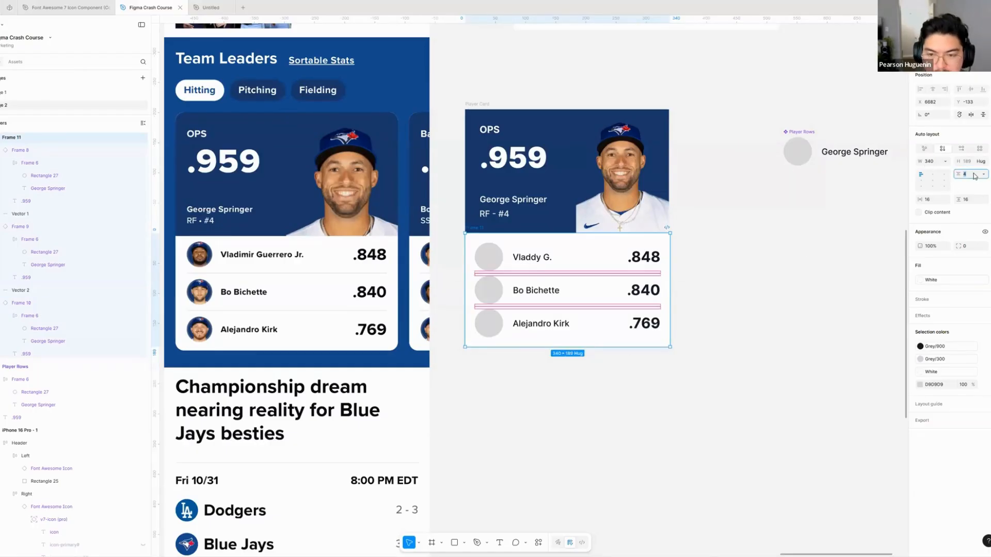
type("20")
key("Return")
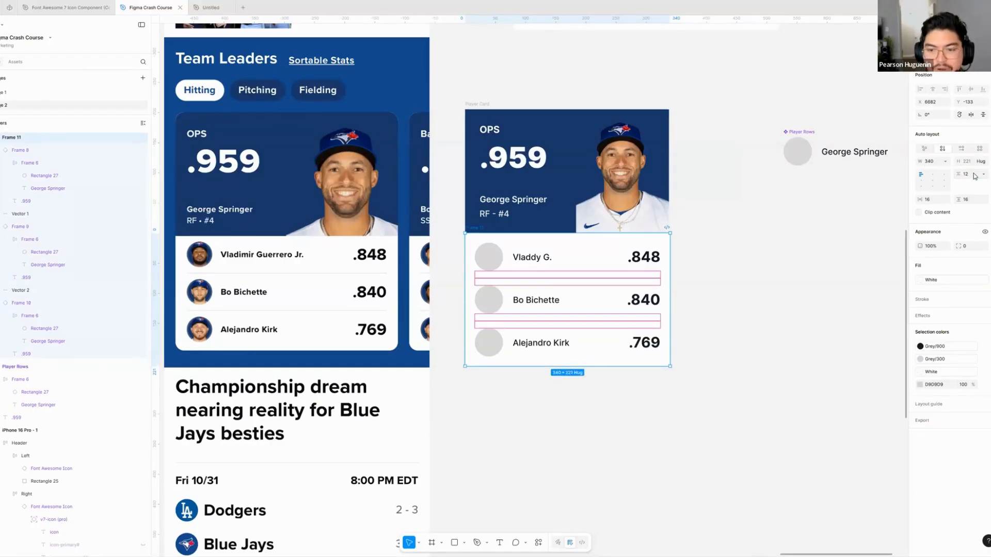
left_click(546, 454)
- Inspect the individual player rows and divider lines in Frame 11 and compare the card with the reference
left_click(520, 262)
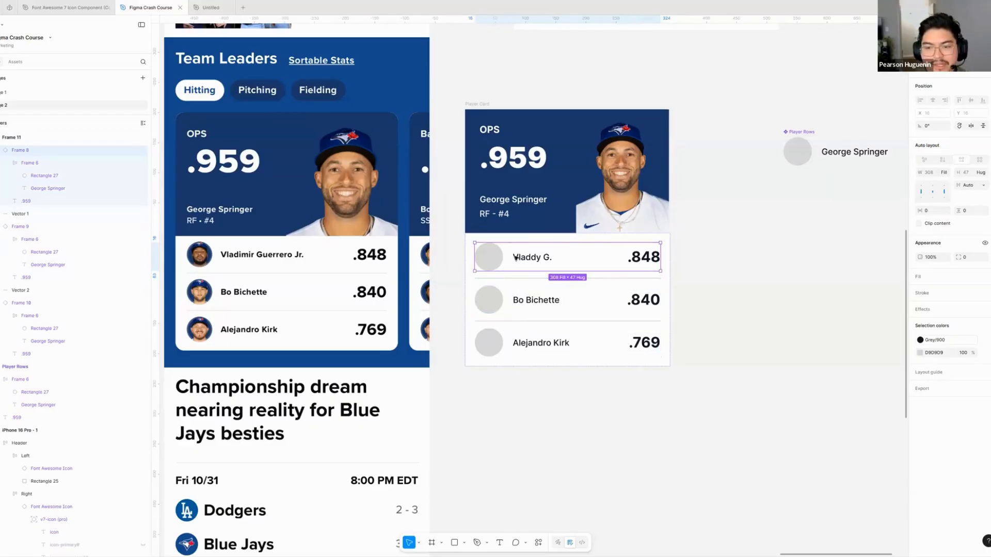
scroll(531, 264, "up", 3)
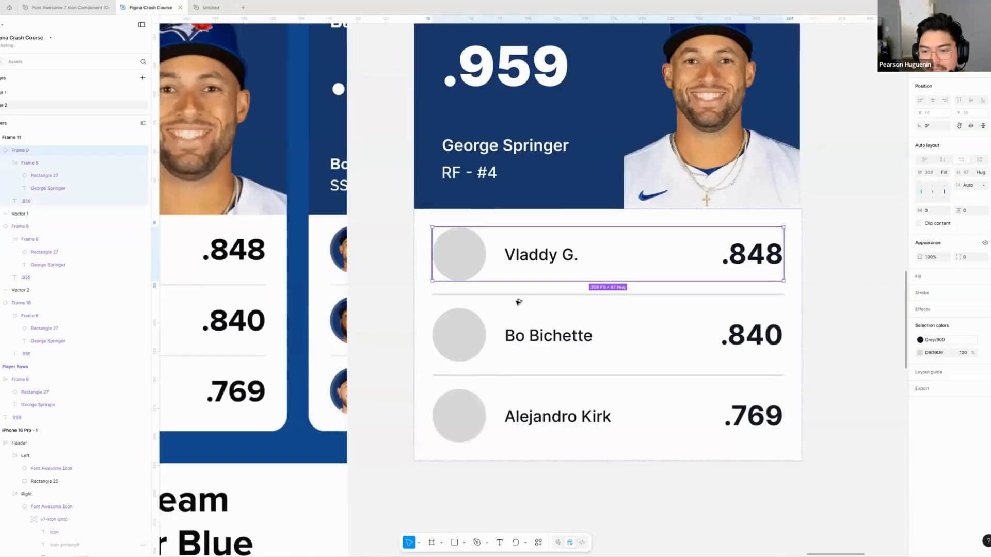
left_click(516, 295)
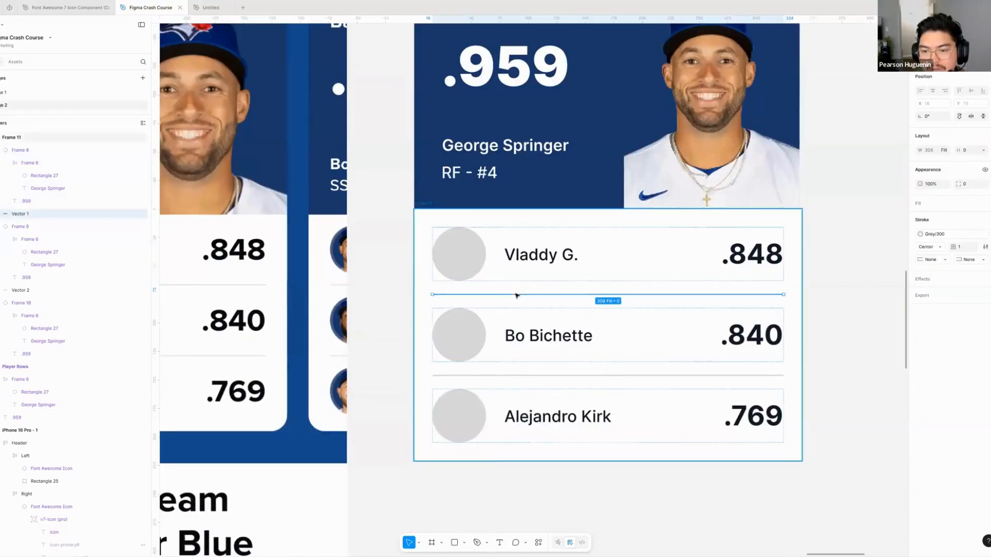
left_click(527, 330)
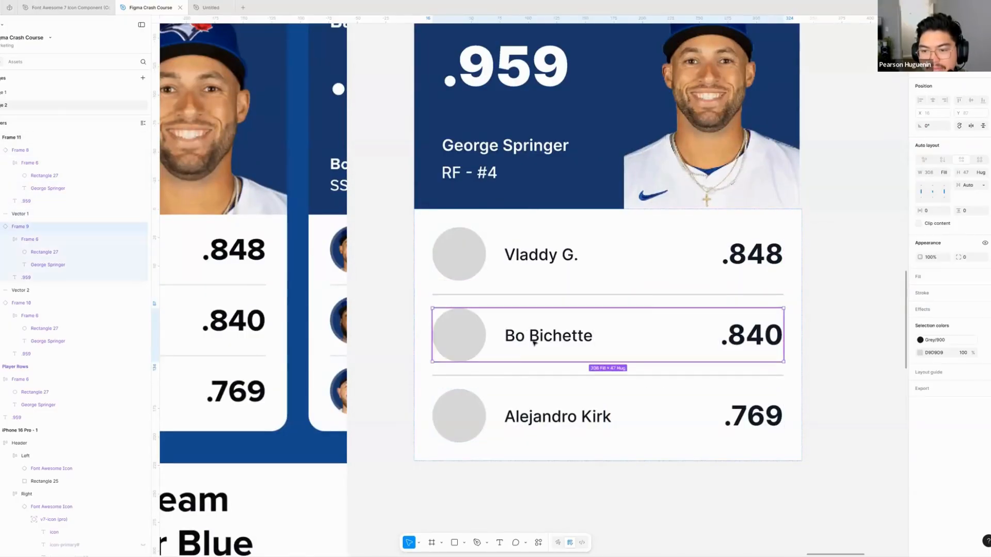
left_click(537, 376)
left_click(546, 484)
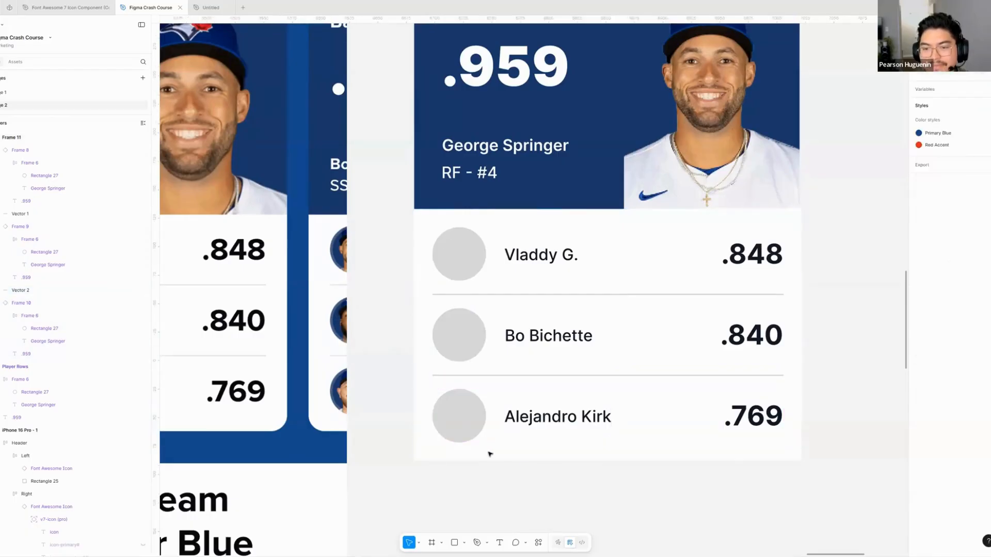
scroll(488, 453, "down", 5)
scroll(487, 452, "up", 4)
scroll(518, 364, "down", 2)
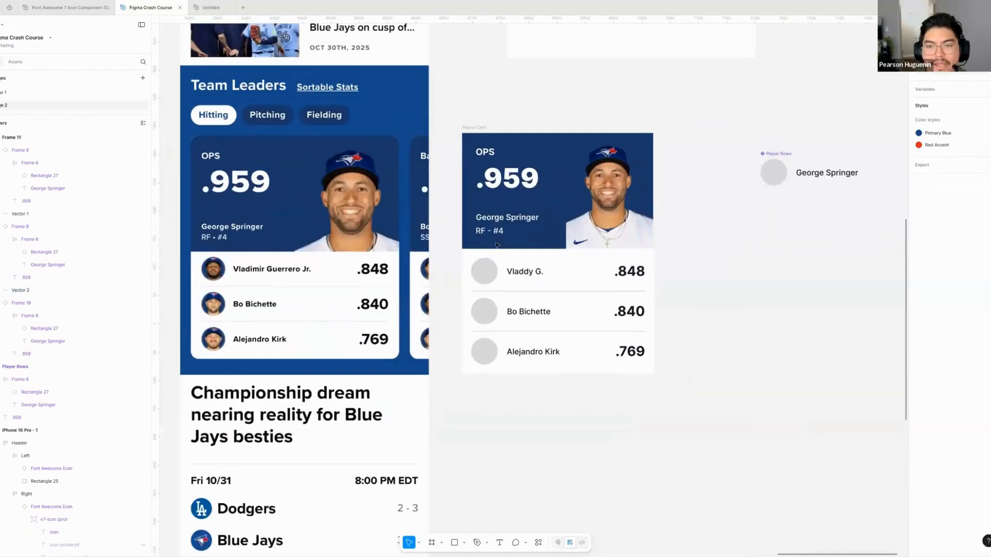
scroll(472, 153, "up", 1)
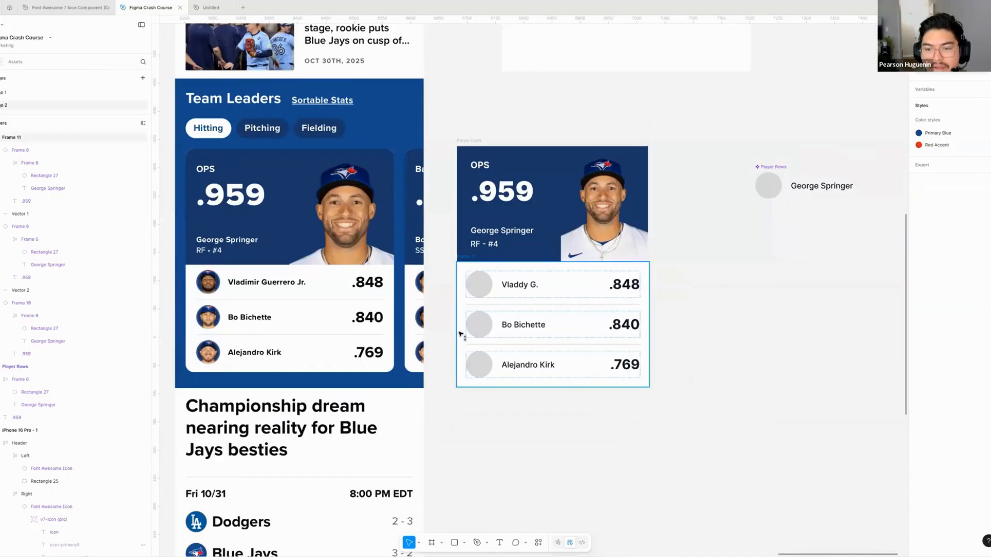
- Move Frame 11 down away from the Player Card header and back flush beneath it
left_click_drag(460, 331, 460, 393)
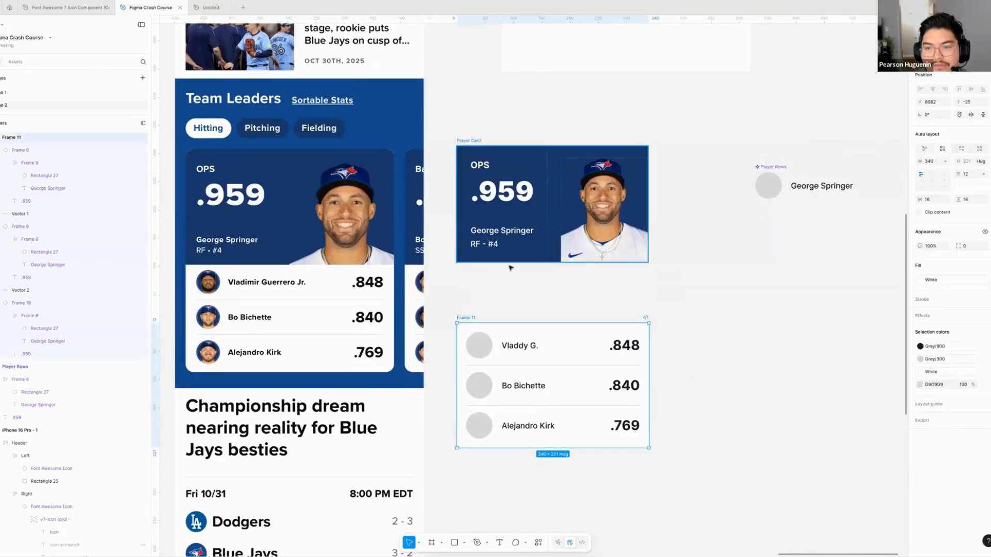
left_click(515, 286)
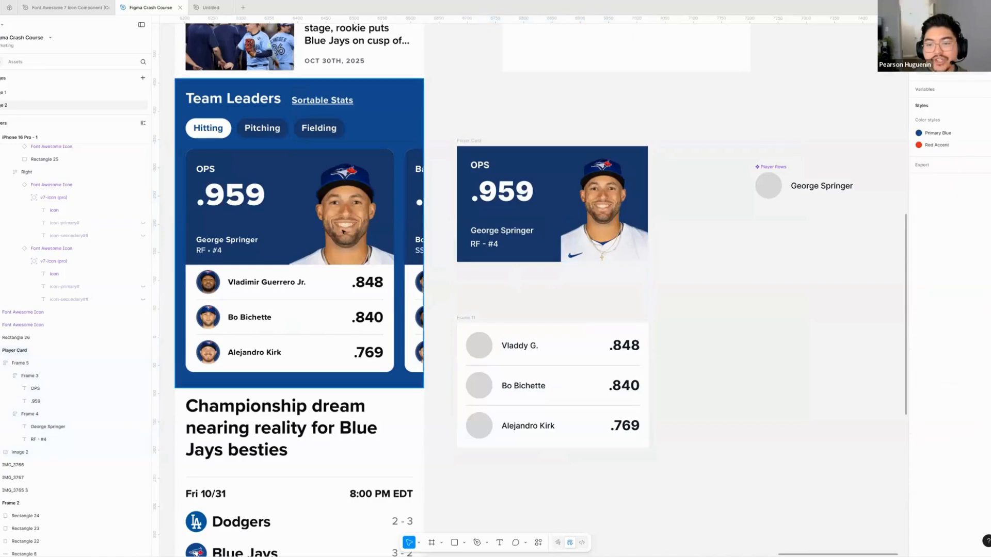
left_click_drag(472, 310, 462, 252)
- Resize Frame 11 to a width of 338 to match the Player Card header
scroll(631, 305, "right", 1)
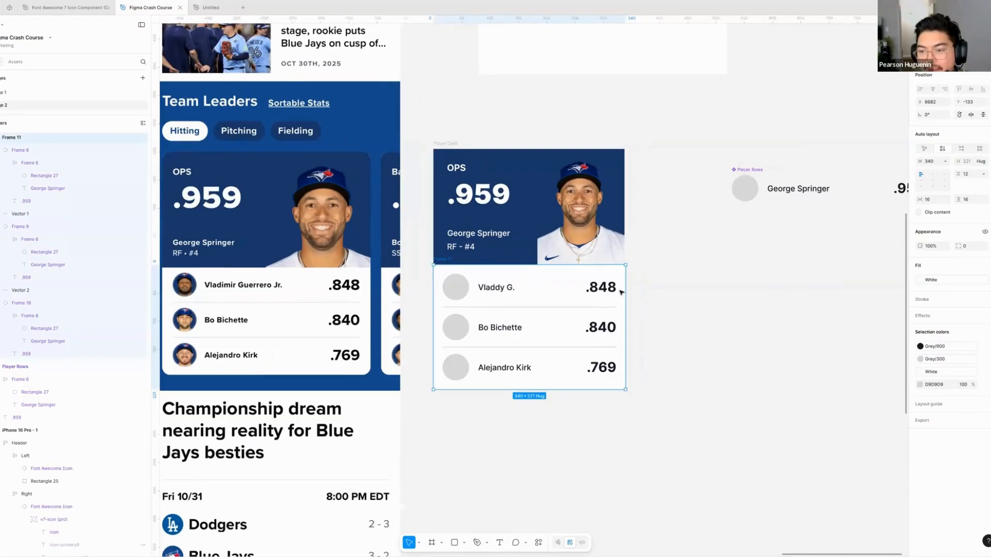
left_click_drag(625, 285, 624, 285)
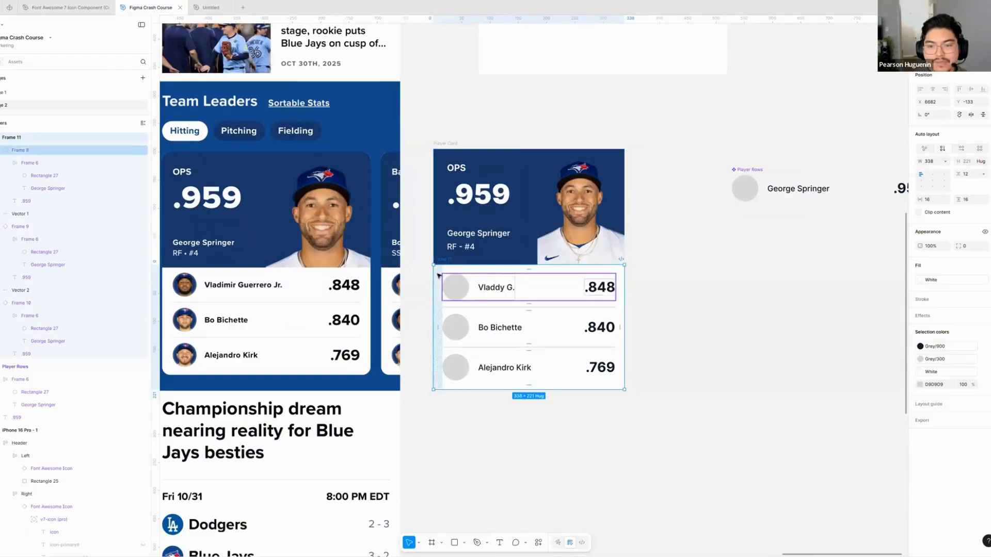
- Combine the Player Card header and Frame 11 in one vertical auto layout frame with a gap of 0
left_click_drag(453, 273, 454, 300)
left_click(445, 144)
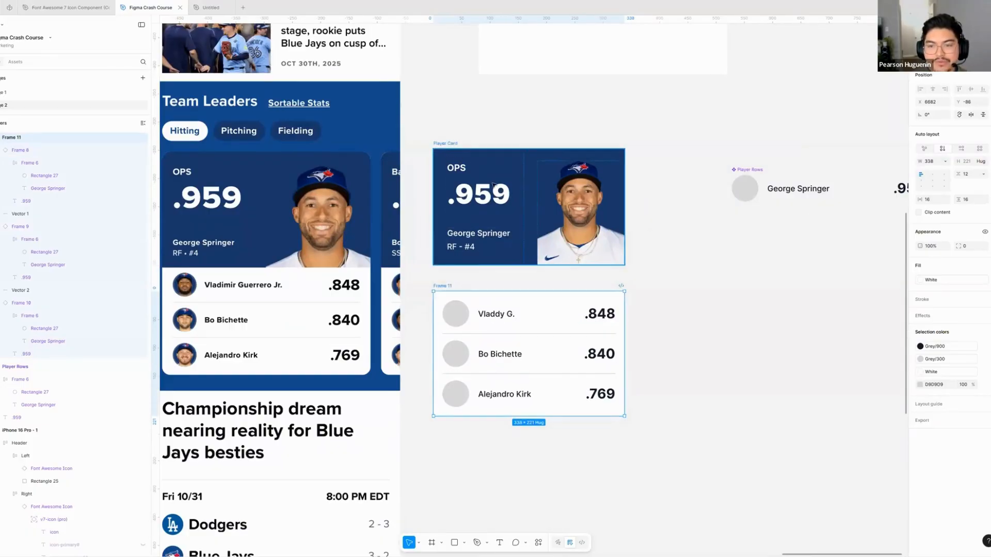
left_click(448, 287, "shift")
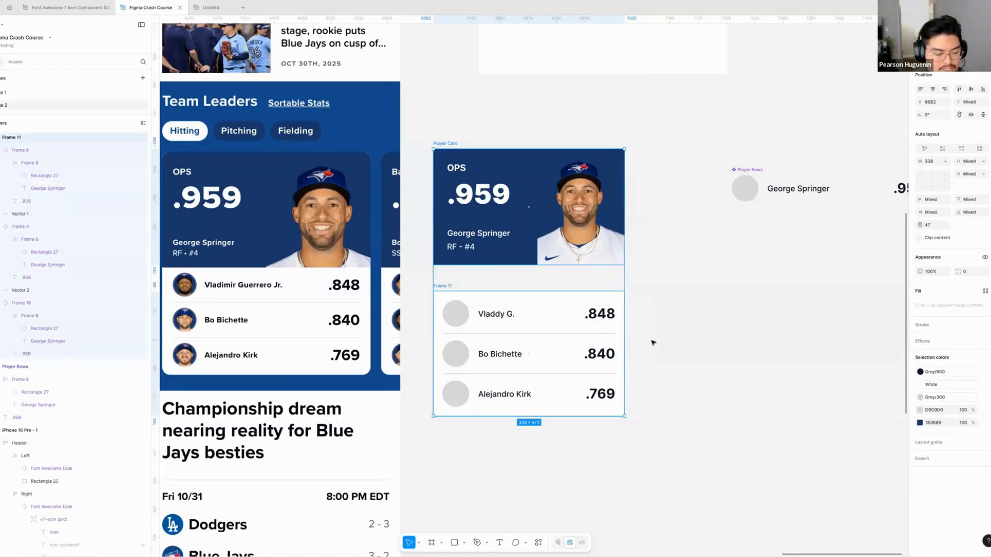
key("shift+a")
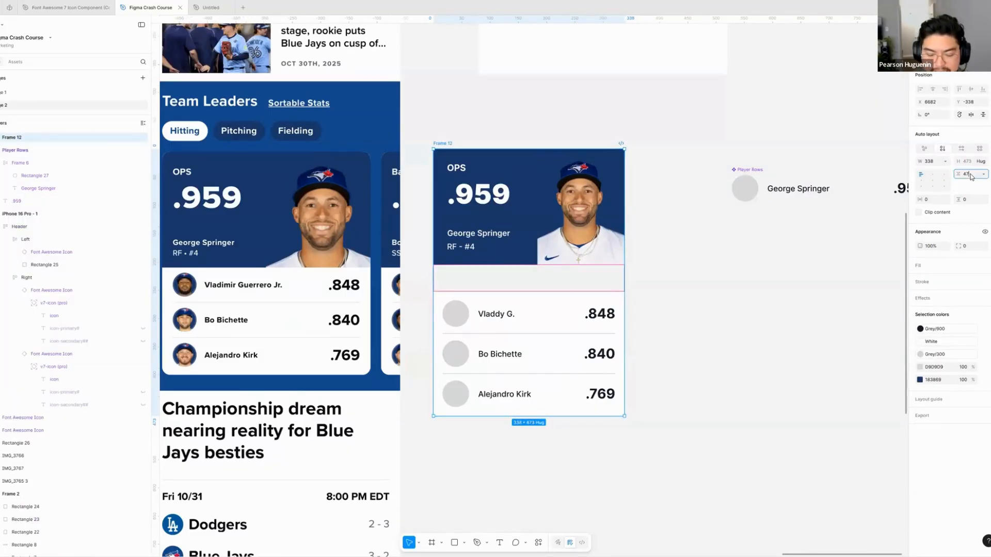
key("Return")
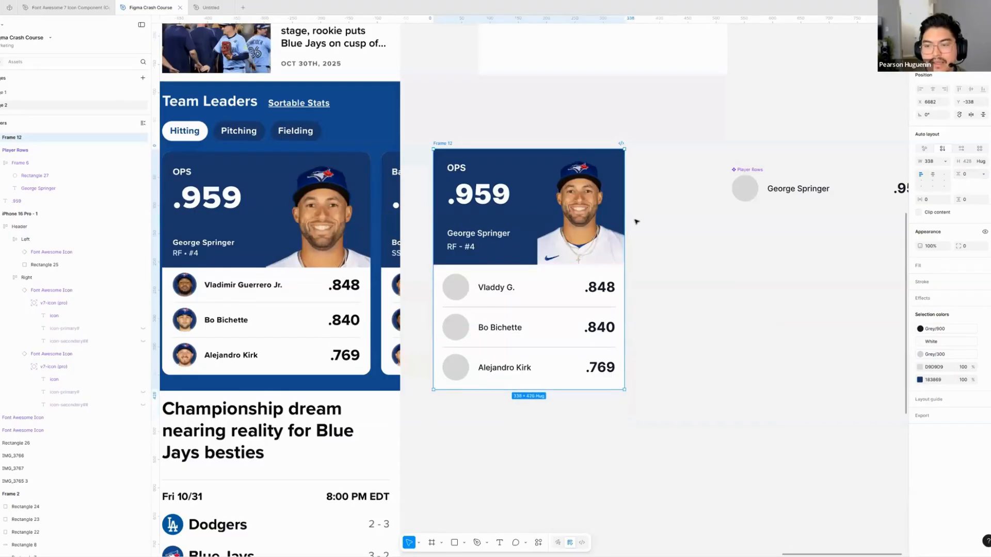
left_click(629, 243)
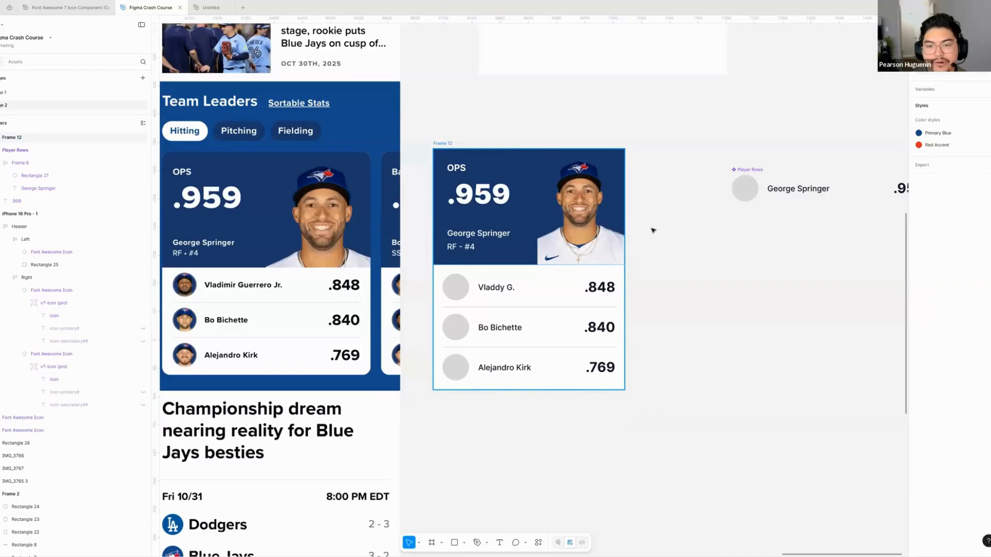
- Set the corner radius of Frame 12 to 16
left_click(653, 231)
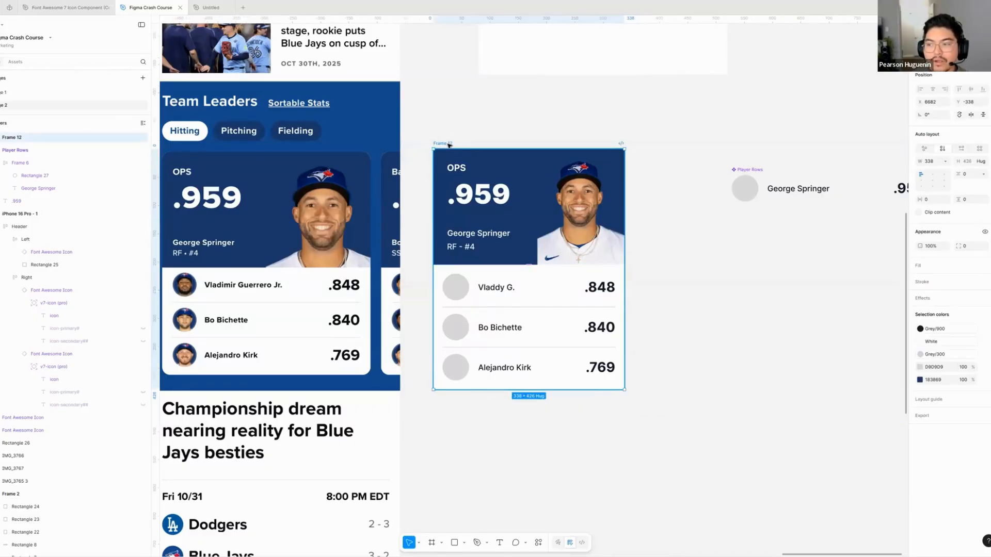
left_click(967, 248)
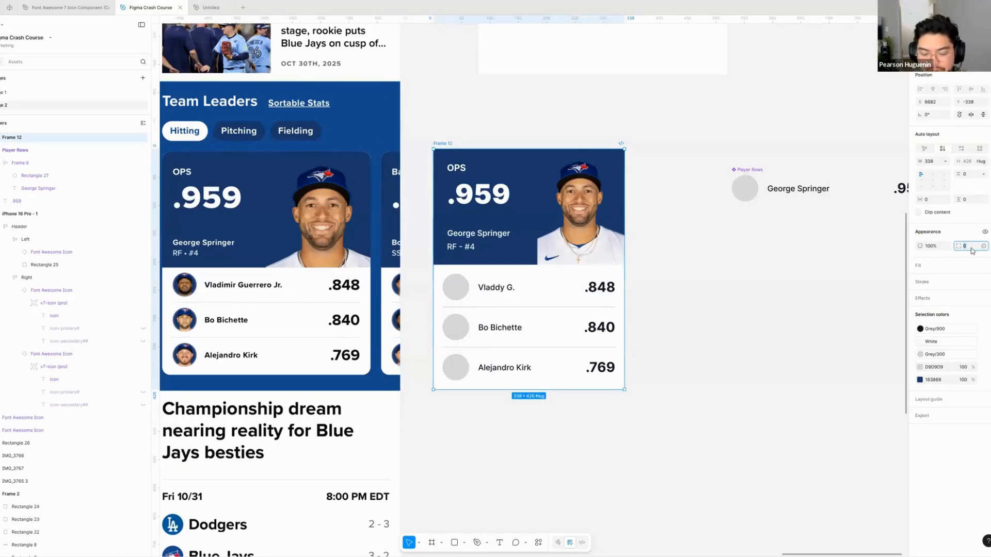
type("16")
key("Return")
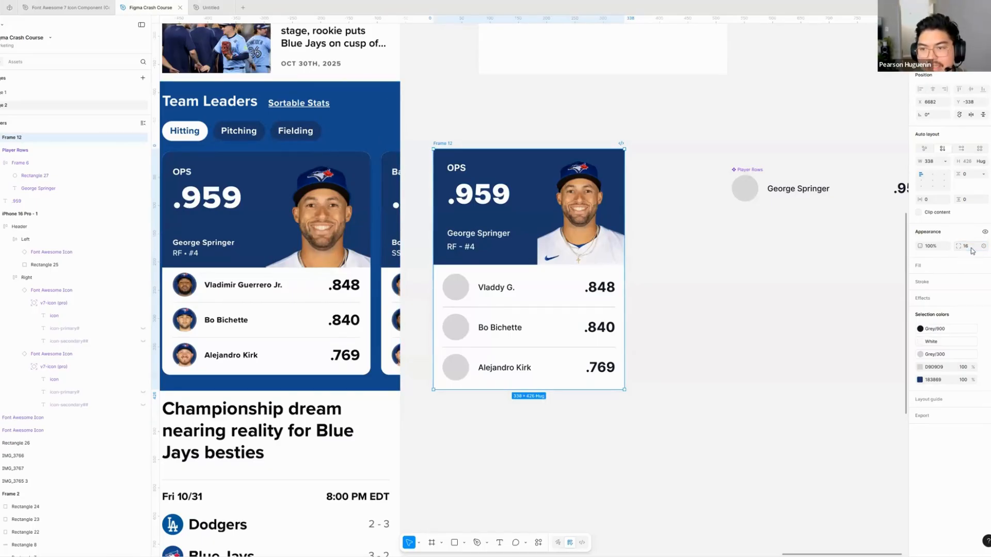
left_click(594, 109)
left_click(448, 145)
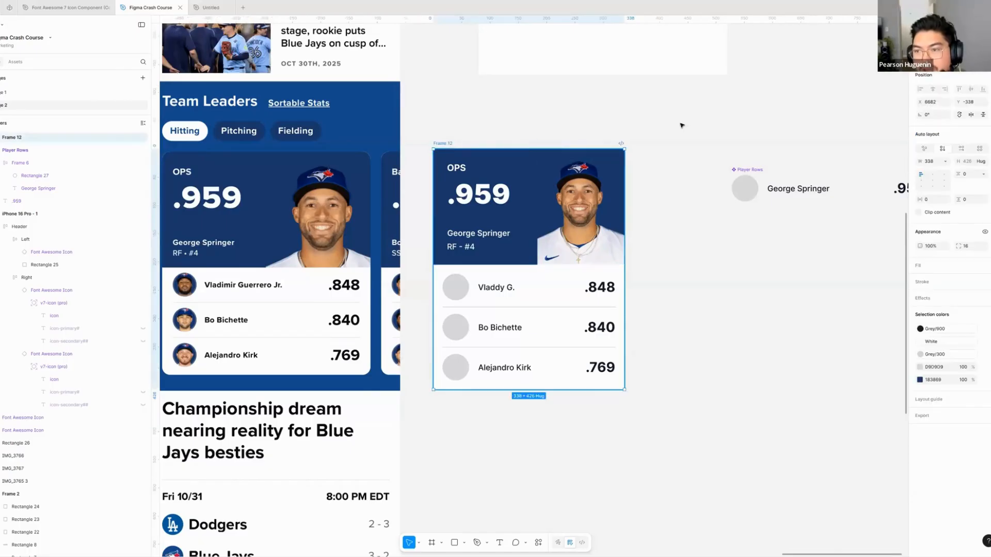
- Examine the corners of Frame 12 up close to check whether the radius shows on its contents
left_click(568, 138)
scroll(522, 143, "up", 3)
scroll(532, 152, "up", 2)
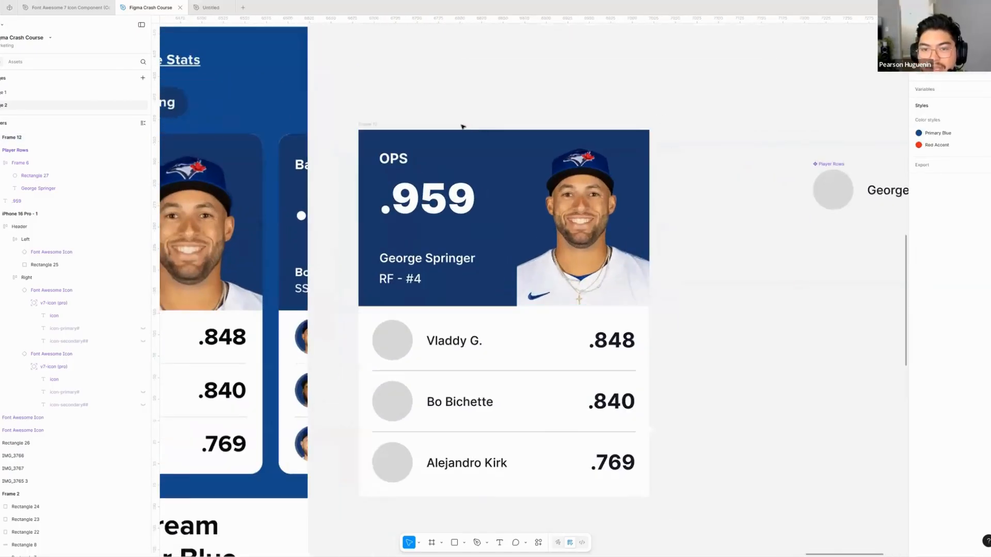
scroll(463, 126, "right", 2)
scroll(462, 126, "down", 1)
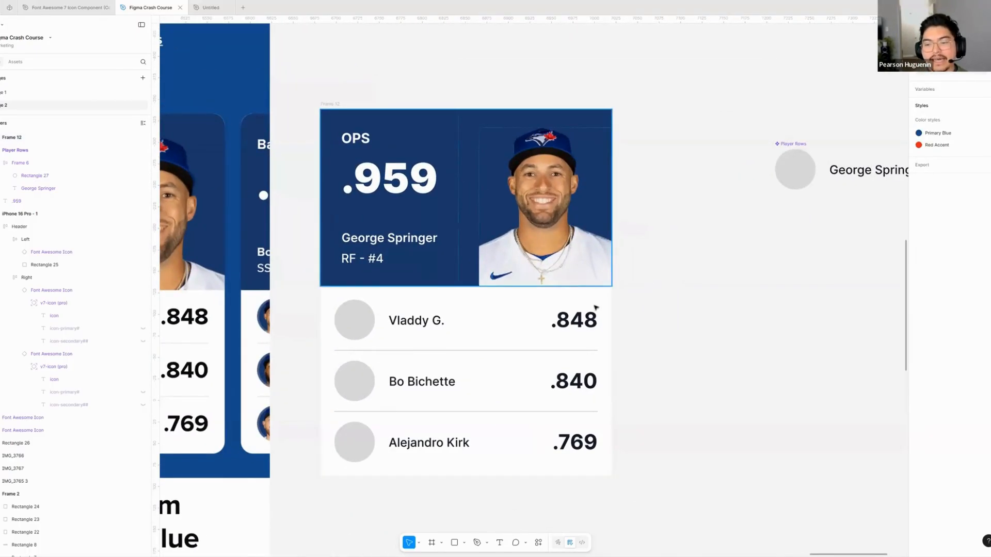
left_click(333, 104)
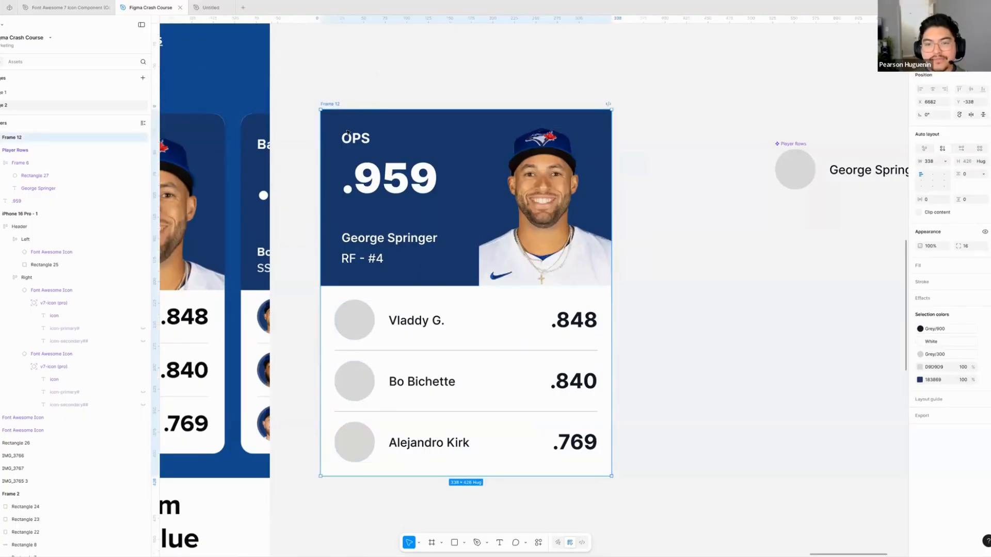
left_click(379, 90)
- Increase Frame 12's corner radius to 53 and turn on content clipping
left_click(329, 105)
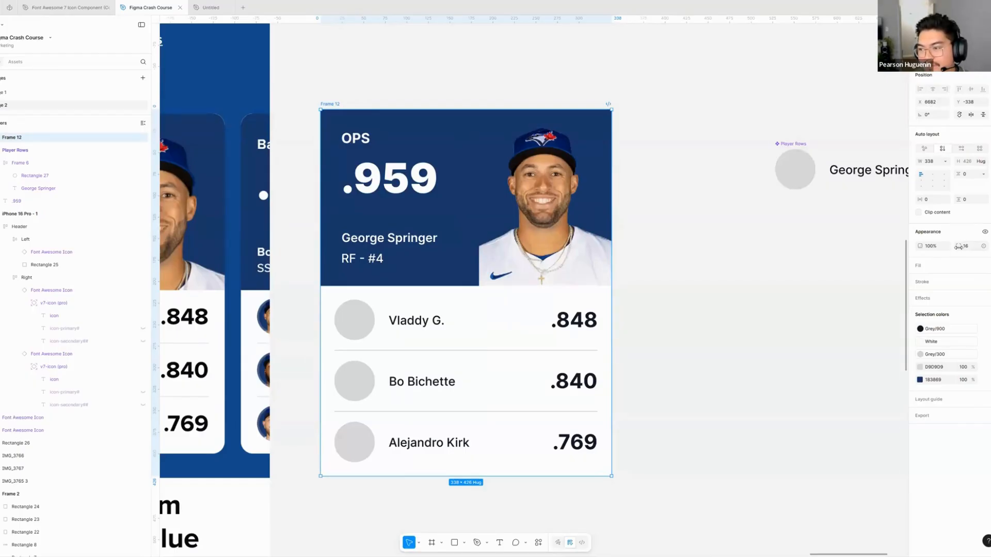
left_click_drag(958, 246, 977, 246)
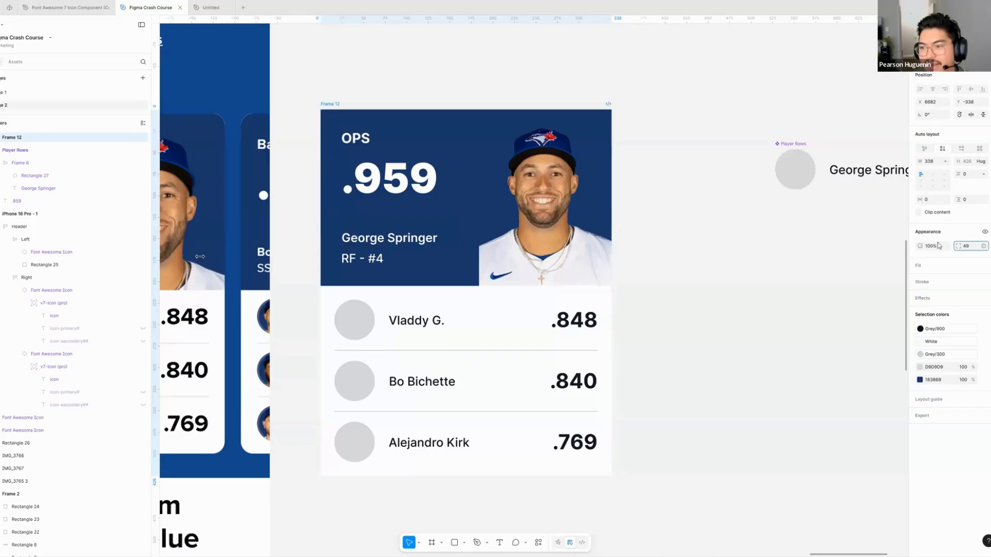
left_click(918, 213)
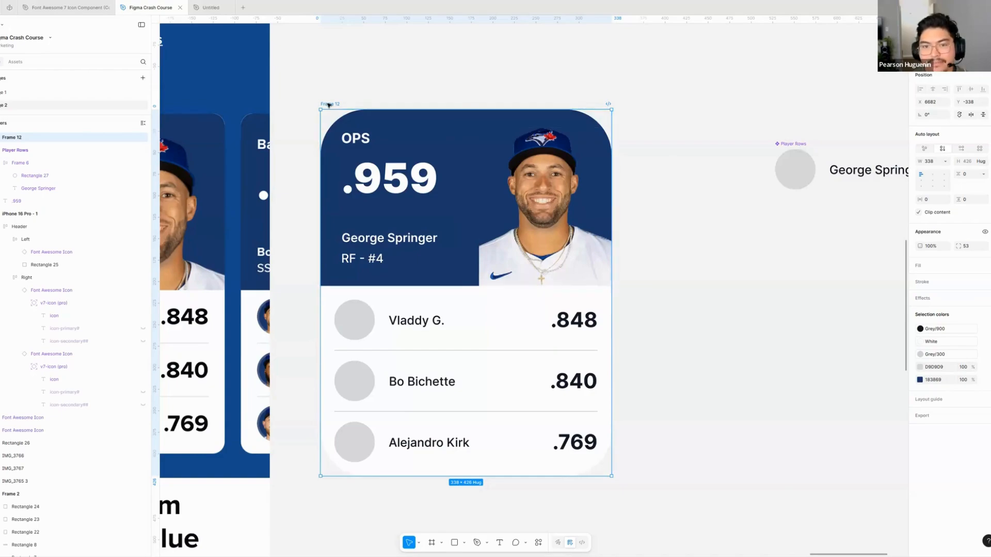
- Set the clipped Frame 12's corner radius back to 16 and compare the card with the Team Leaders reference
left_click(975, 250)
type("16")
key("Return")
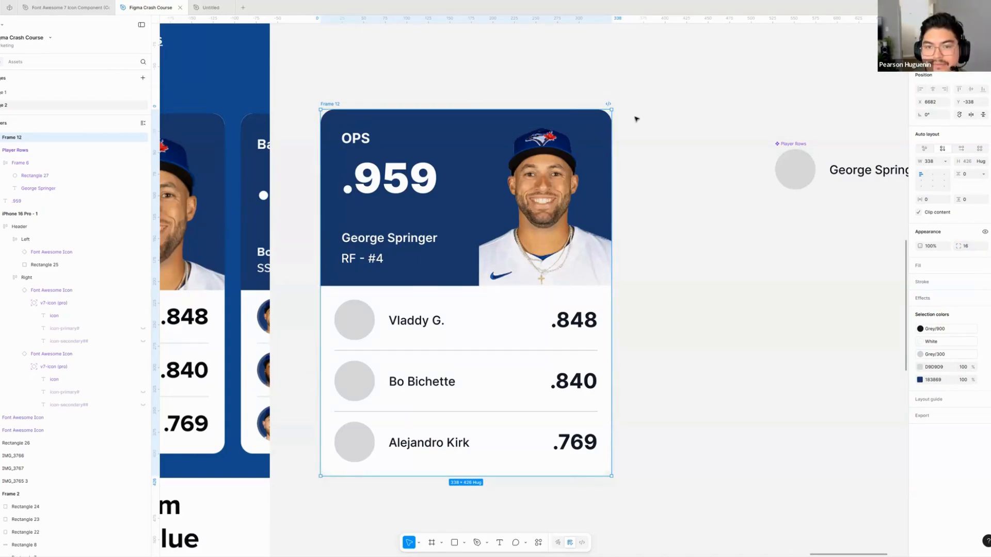
left_click(658, 111)
left_click_drag(402, 95, 526, 109)
scroll(509, 107, "down", 5)
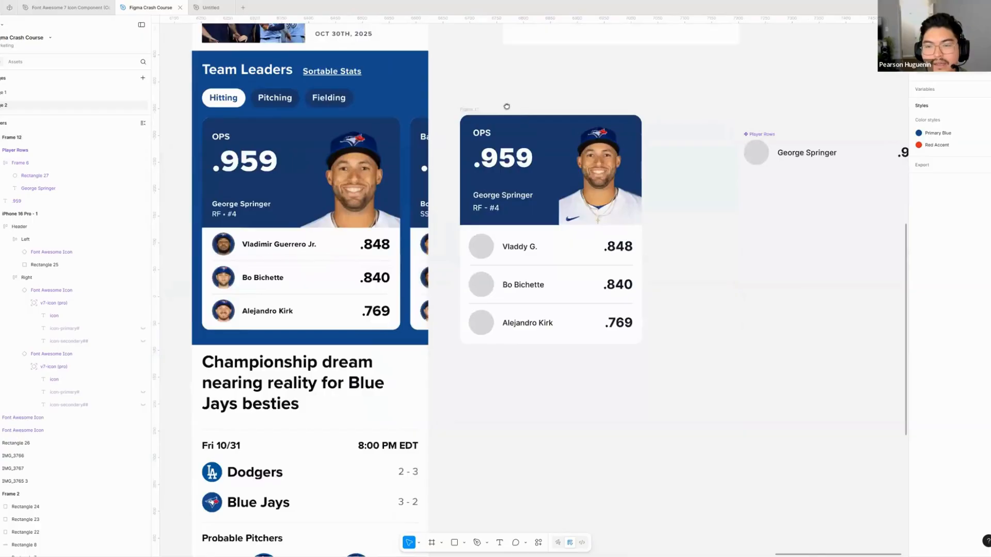
scroll(522, 110, "right", 3)
- Expand Frame 12's layer structure and collapse the nested contents of Frame 5 and Frame 11
left_click(405, 117)
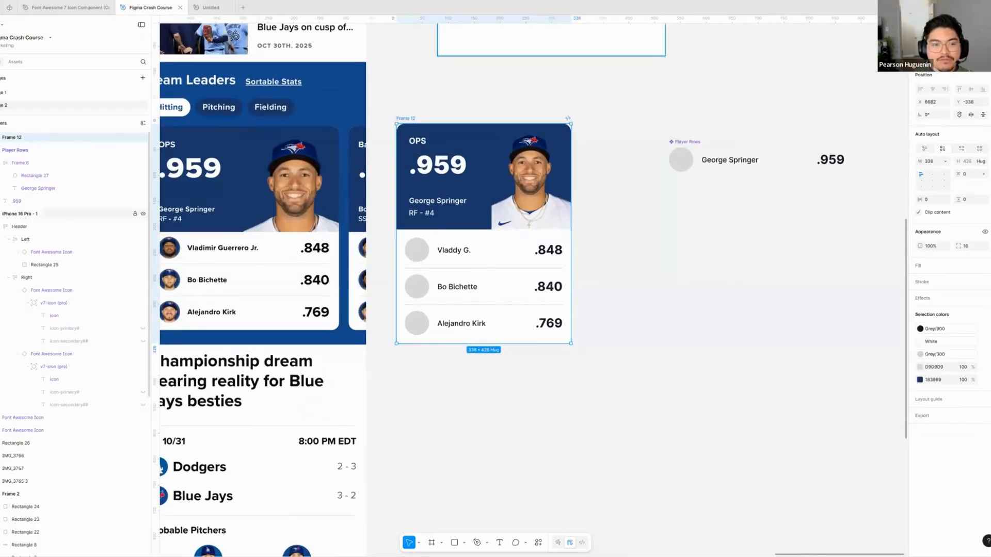
left_click(1, 138)
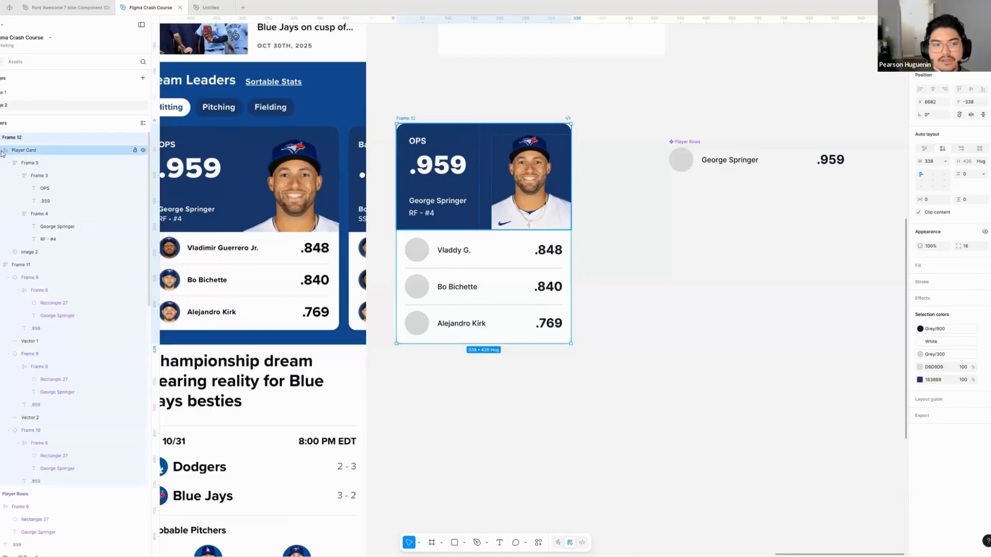
left_click(9, 163)
left_click(1, 189)
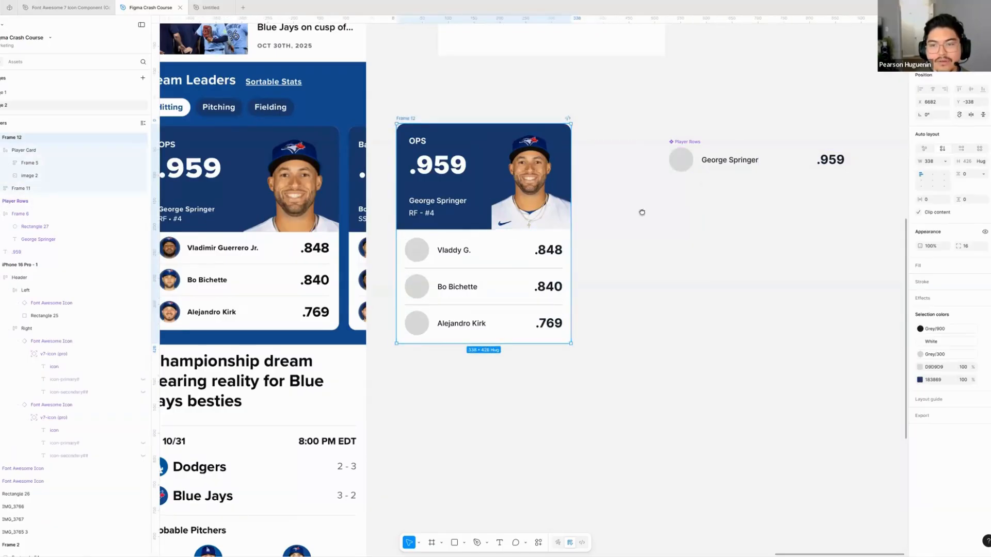
- Widen Frame 12 to about 436 to test how its header and player rows adapt
scroll(642, 212, "down", 5)
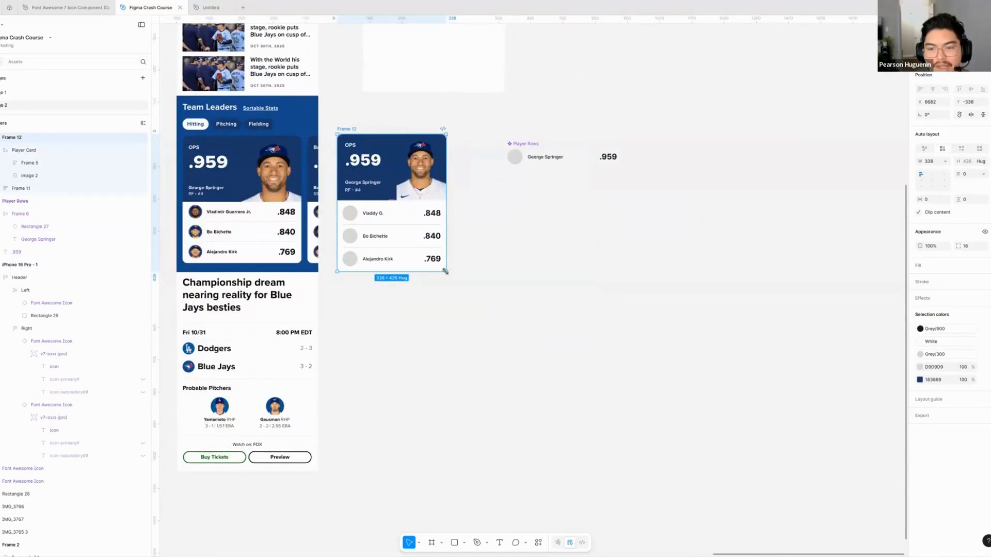
left_click_drag(444, 272, 478, 293)
key("ctrl+z")
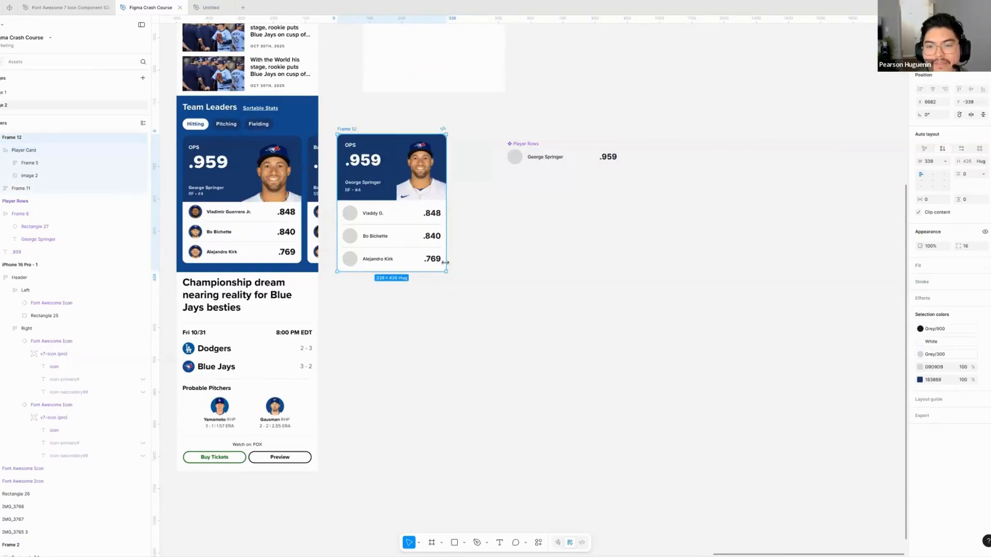
left_click_drag(447, 270, 478, 272)
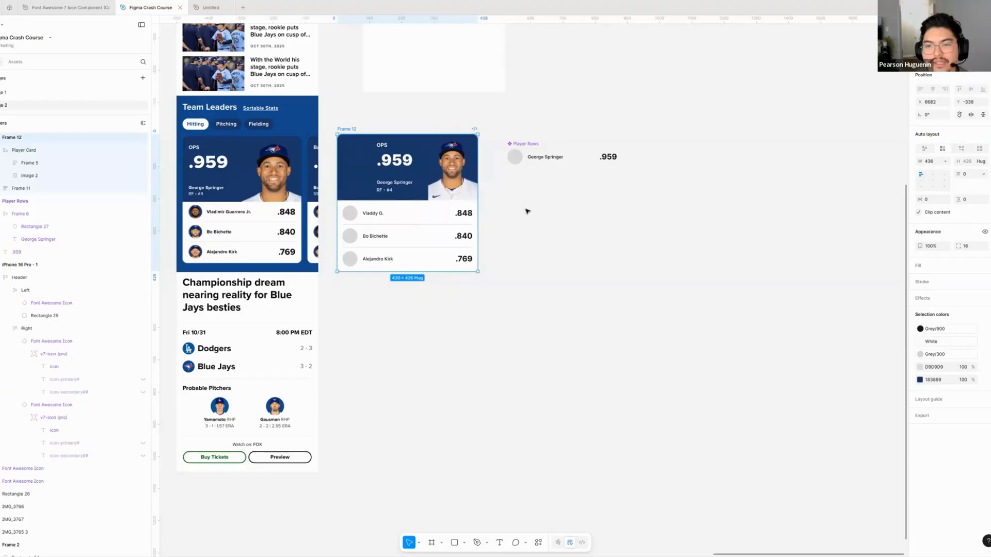
- Move the Player Rows component up and farther away from Frame 12
left_click(526, 143)
left_click_drag(526, 144, 584, 96)
left_click(544, 138)
scroll(544, 137, "left", 1)
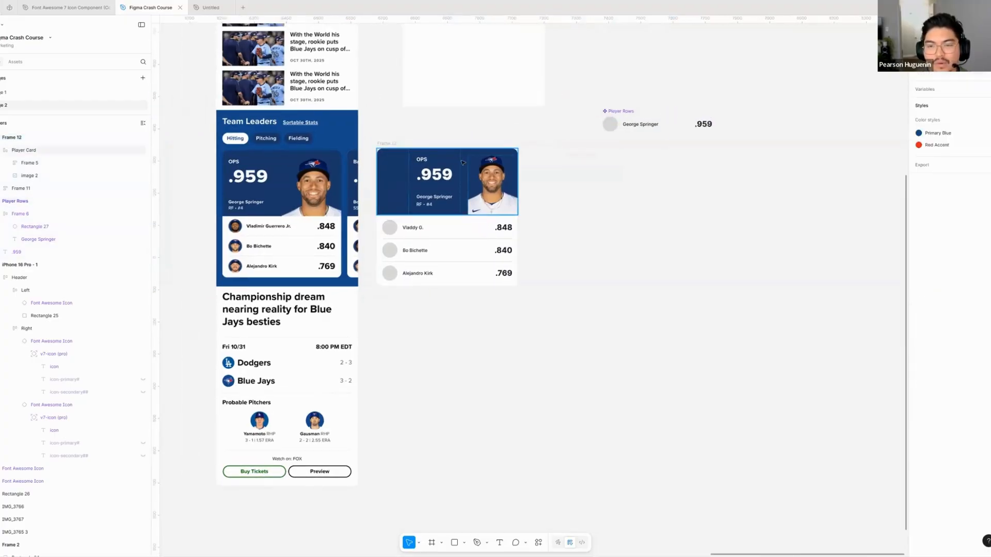
- Examine how the Frame 5 text block and the player photo are laid out within the widened Player Card header
scroll(478, 190, "up", 5)
double_click(440, 178)
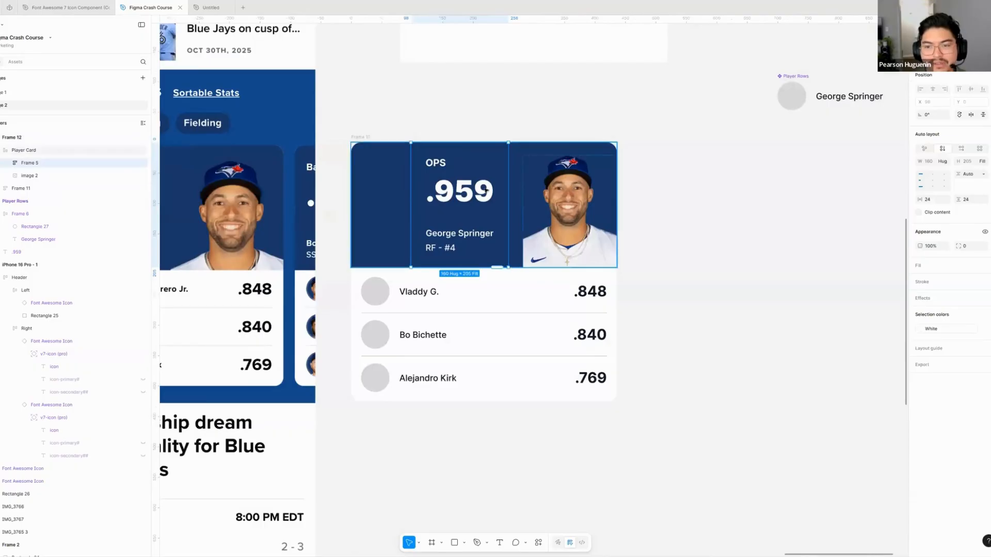
left_click(384, 185)
scroll(372, 165, "down", 1)
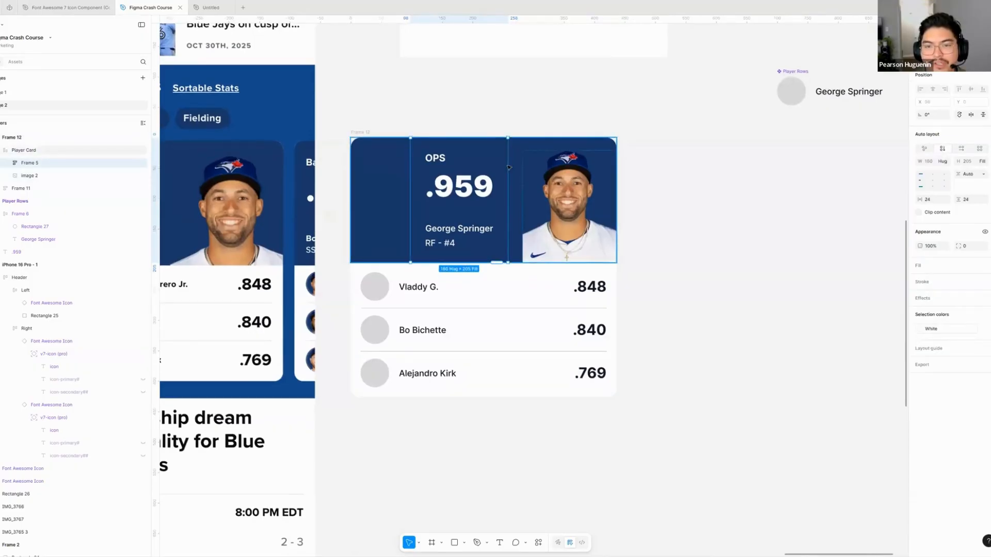
left_click(341, 132)
double_click(484, 185)
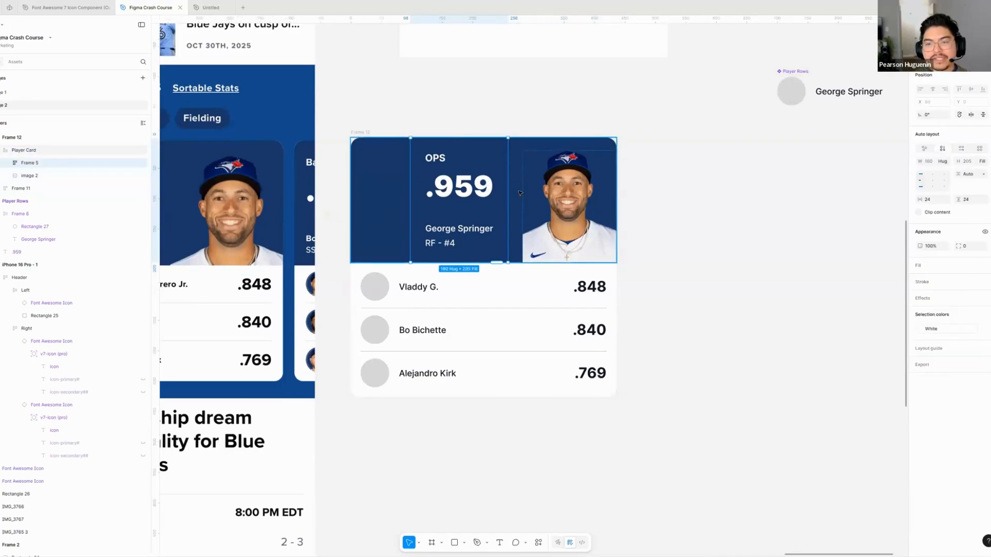
left_click(389, 193)
double_click(473, 192)
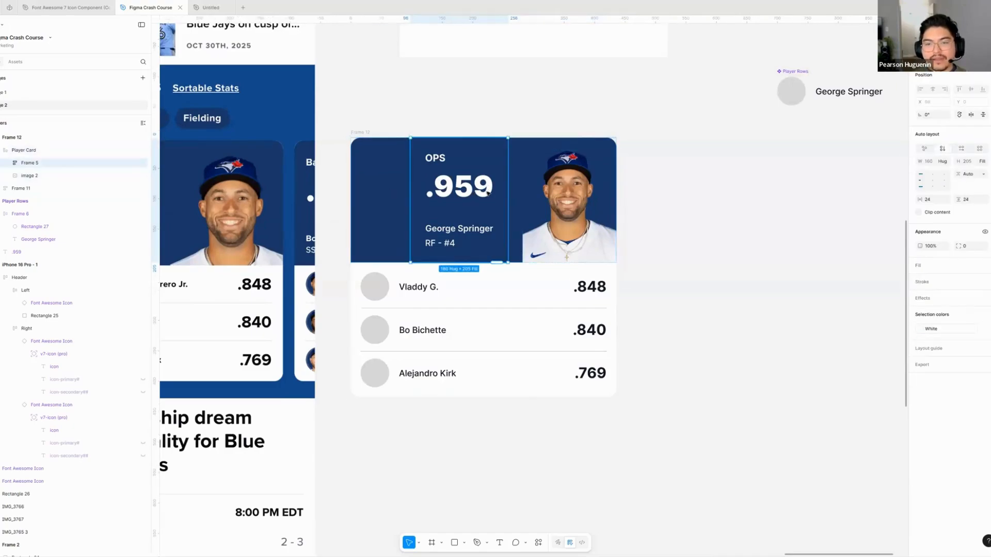
- Set the Player Card header's horizontal gap to Auto so the text and photo sit at opposite edges
left_click(419, 151)
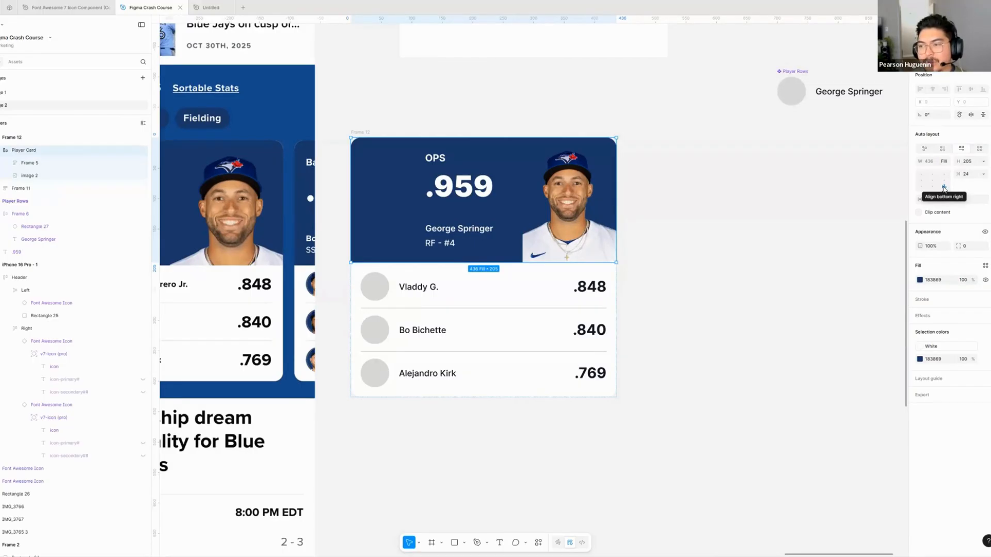
left_click(984, 175)
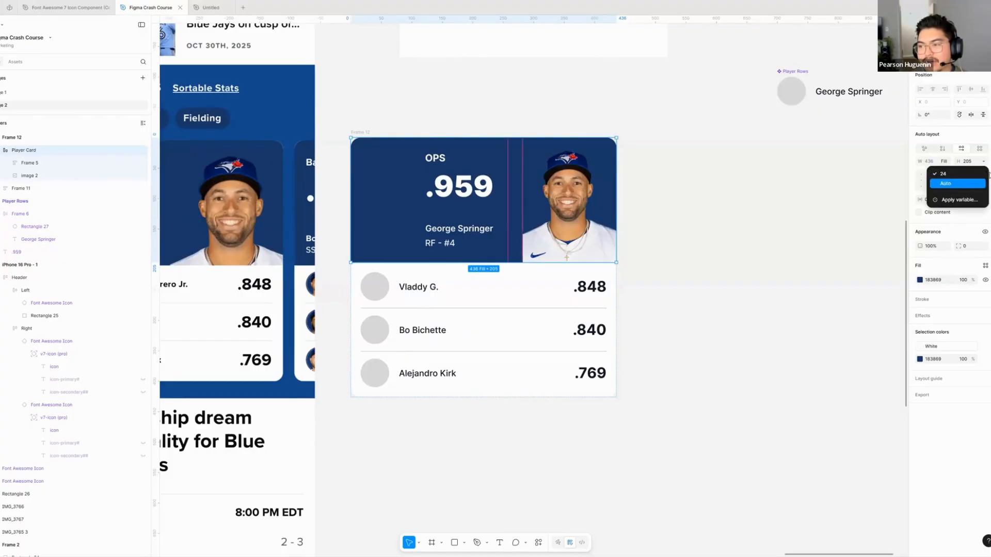
left_click(955, 174)
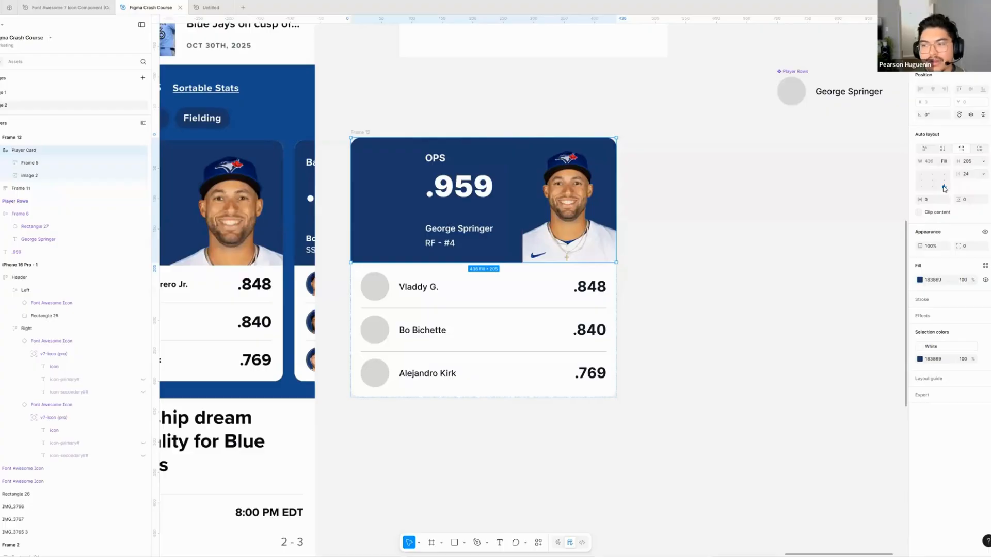
left_click(944, 188)
left_click(657, 176)
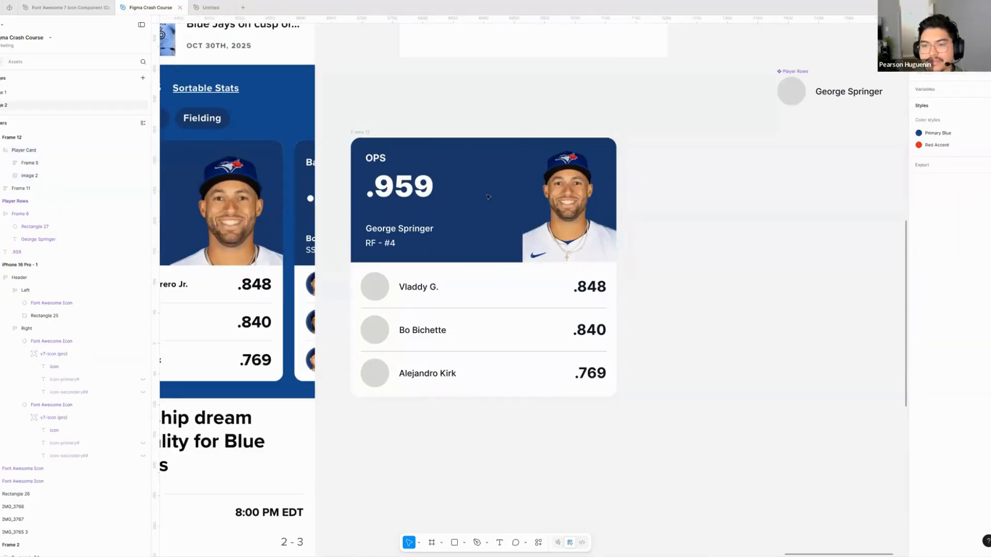
- Resize Frame 12 to a width of about 332 to test the header's Auto spacing
scroll(562, 232, "down", 3)
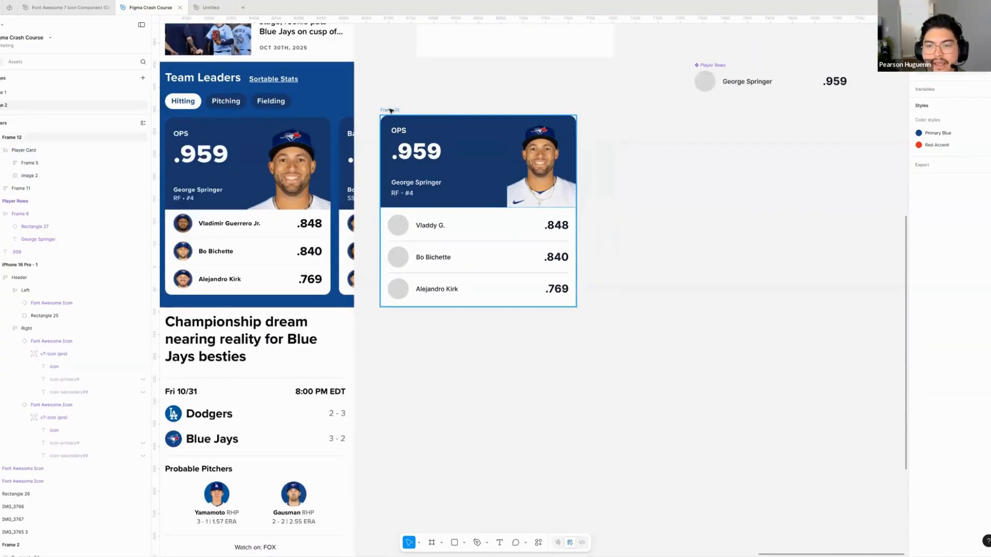
left_click(389, 109)
left_click_drag(572, 306, 618, 234)
left_click(594, 207)
left_click(501, 205)
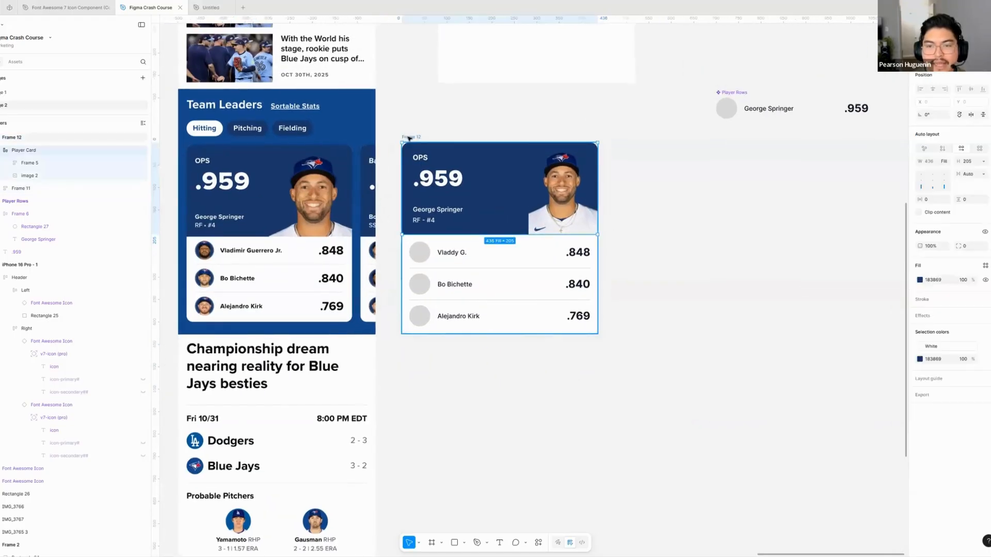
left_click_drag(596, 213, 512, 214)
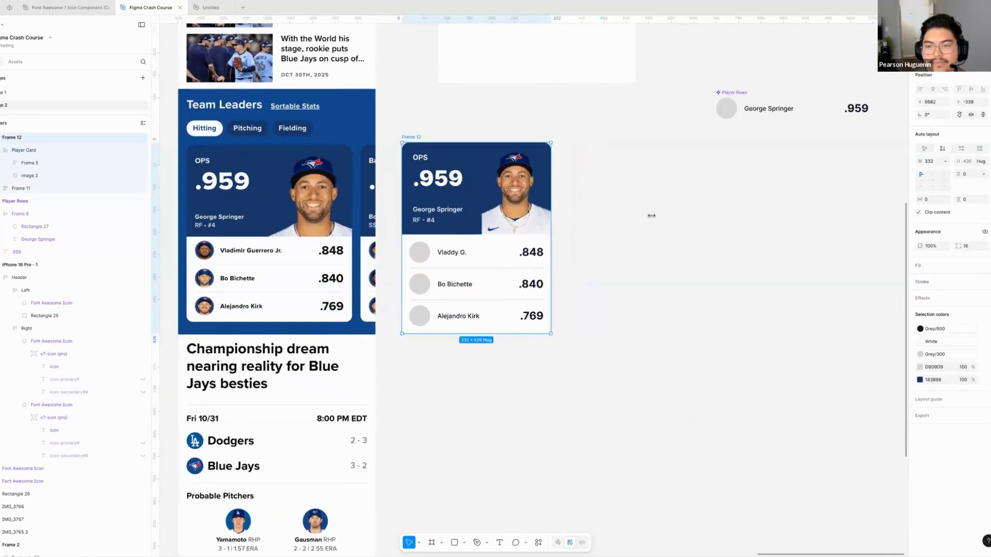
- Resize Frame 12 to a width of 344 and turn it into a component
left_click_drag(630, 213, 605, 214)
left_click_drag(625, 217, 536, 206)
left_click(593, 206)
scroll(610, 213, "left", 3)
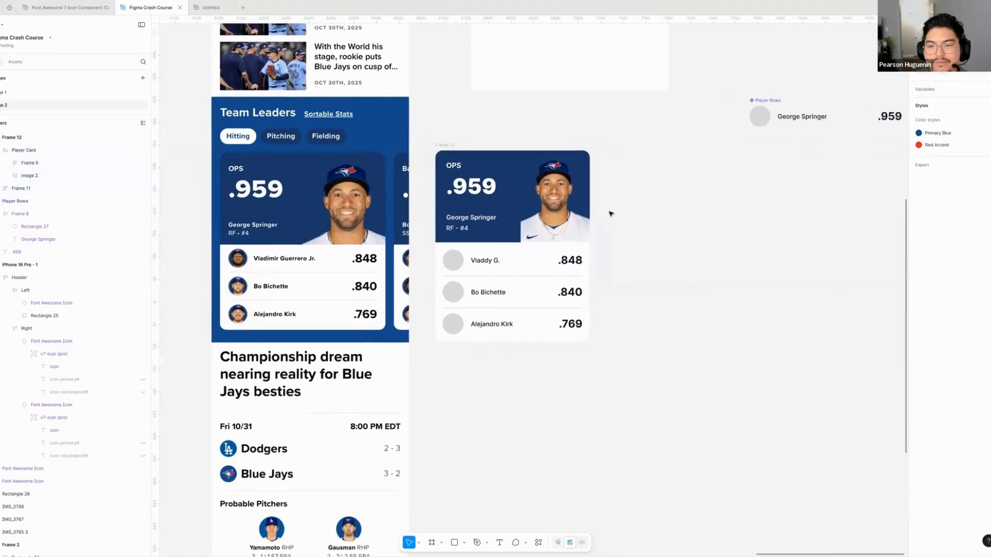
scroll(611, 213, "right", 2)
left_click(467, 144)
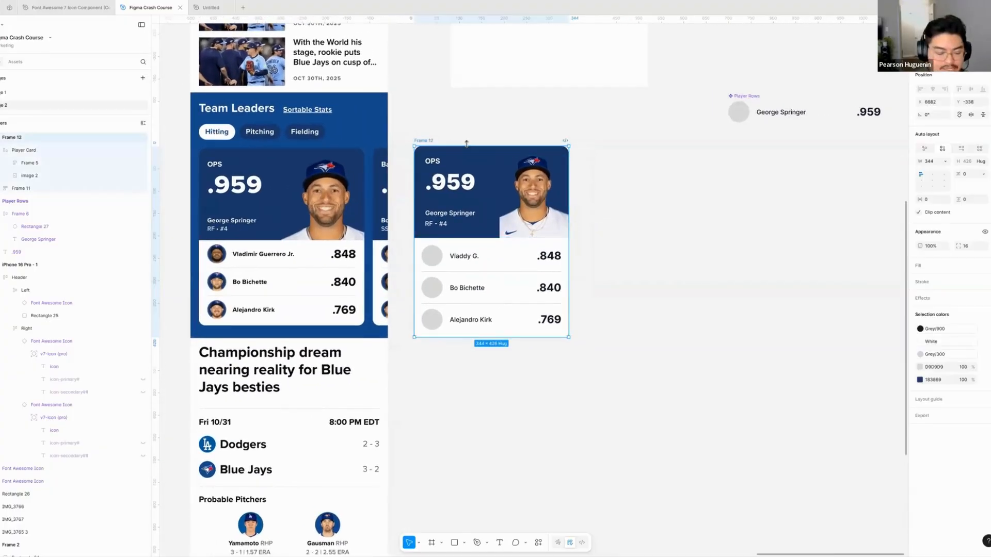
key("ctrl+alt+k")
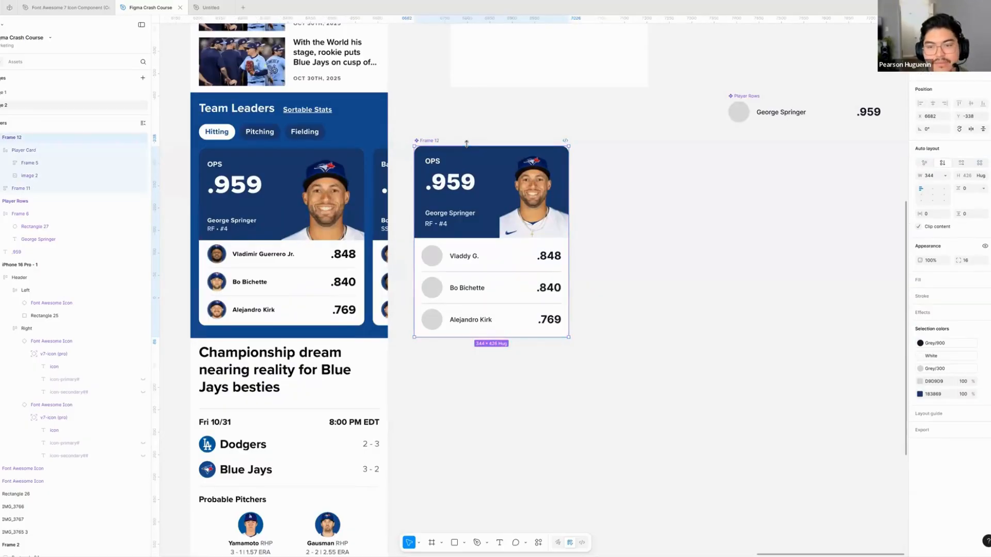
- Place three instances of the Frame 12 card component side by side in a row below the original
scroll(521, 187, "down", 5)
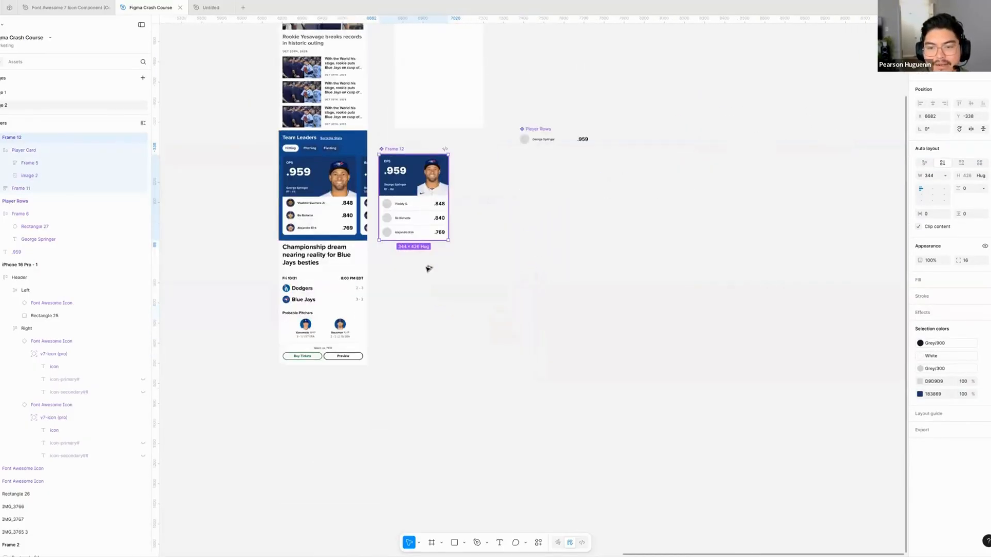
left_click_drag(414, 314, 466, 313)
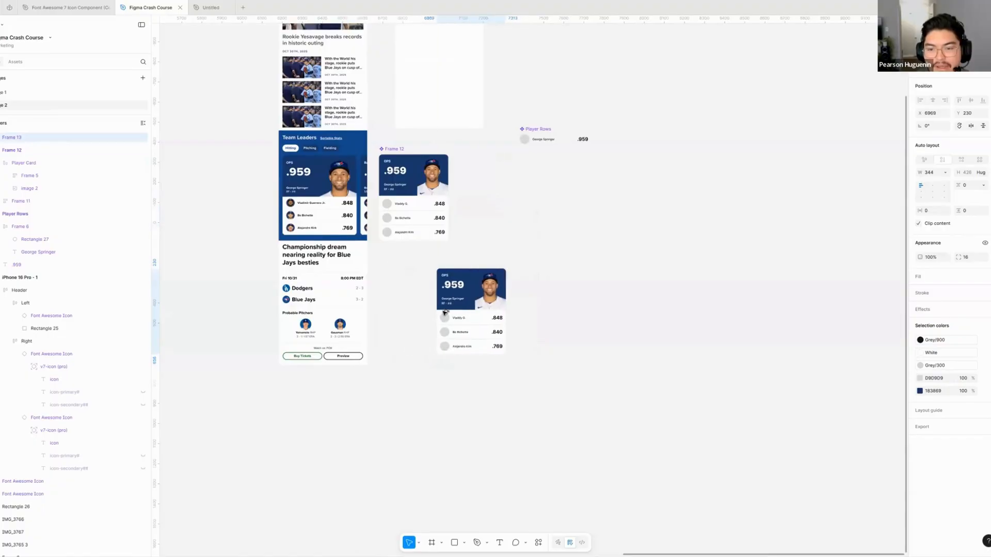
key("ctrl+d")
scroll(289, 149, "up", 5)
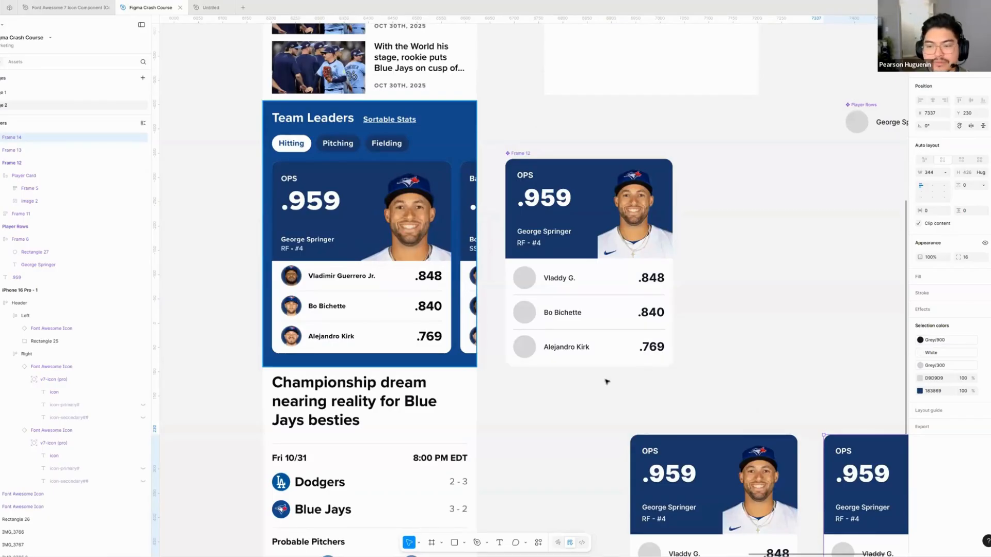
scroll(606, 381, "right", 10)
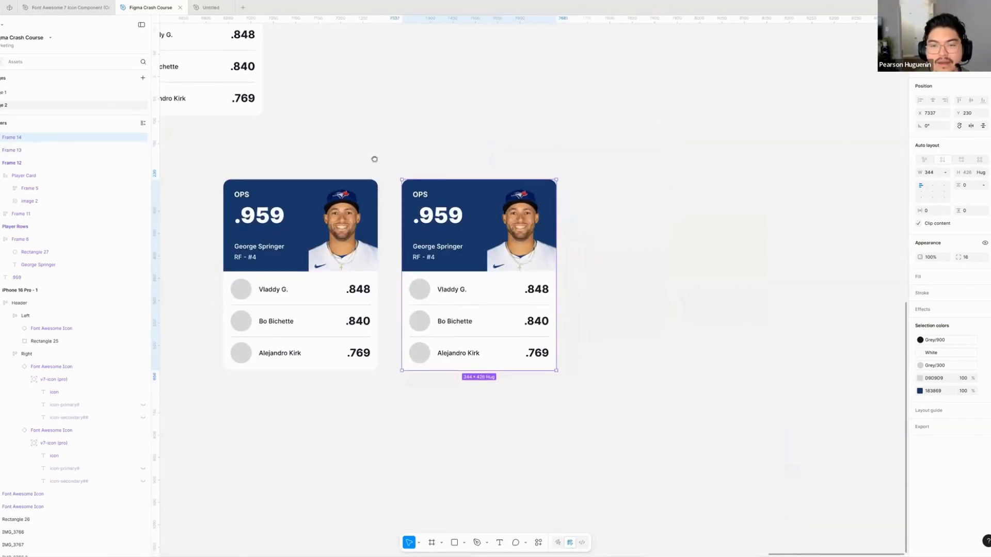
left_click_drag(375, 159, 423, 167)
left_click(423, 167)
left_click_drag(509, 239, 657, 265)
left_click(595, 158)
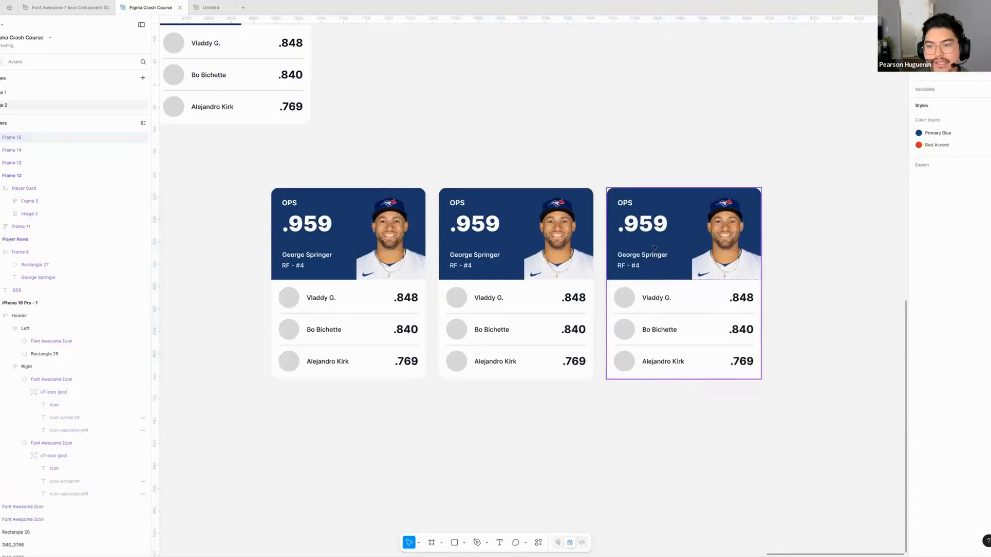
- Wrap the three card instances in one horizontal auto layout frame
left_click(637, 248)
left_click(536, 268, "shift")
left_click(398, 287, "shift")
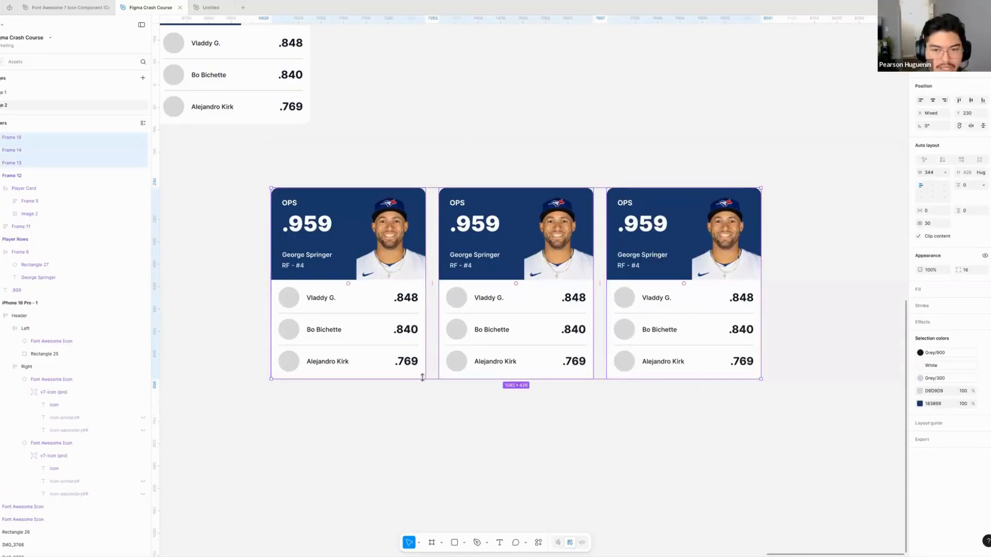
key("shift+a")
- Move the card row into the iPhone 16 Pro - 1 frame at about X 35, Y 432
scroll(418, 171, "down", 5)
scroll(402, 351, "up", 3)
scroll(401, 351, "up", 2)
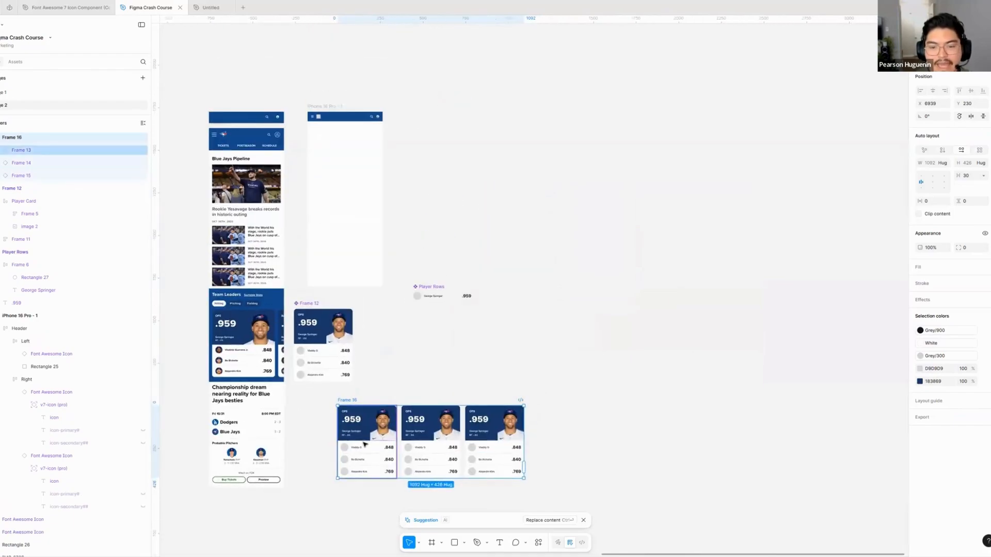
left_click_drag(393, 402, 357, 169)
mouse_move(341, 209)
left_mouse_down()
mouse_move(328, 185)
mouse_move(328, 244)
mouse_move(339, 226)
left_mouse_up()
scroll(318, 167, "up", 5)
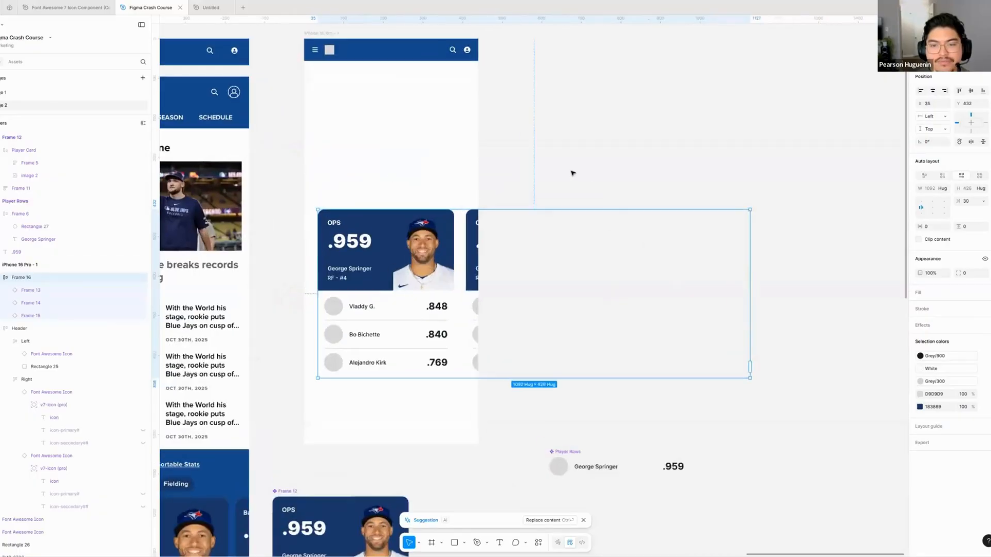
left_click(519, 189)
scroll(520, 188, "left", 1)
scroll(518, 190, "down", 1)
- Try a vertical auto layout direction on the card row, then undo it
left_click(463, 268)
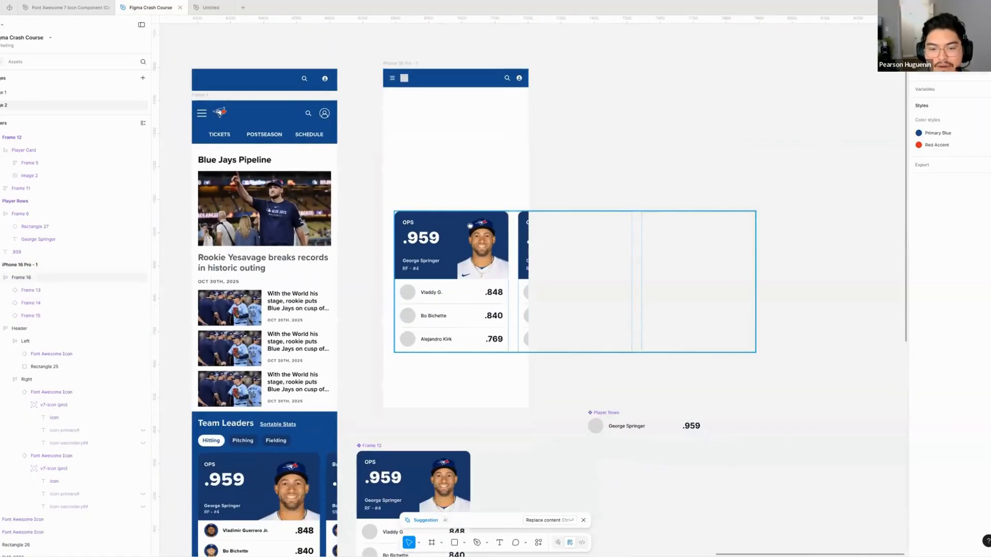
scroll(454, 268, "down", 2)
scroll(438, 289, "up", 3)
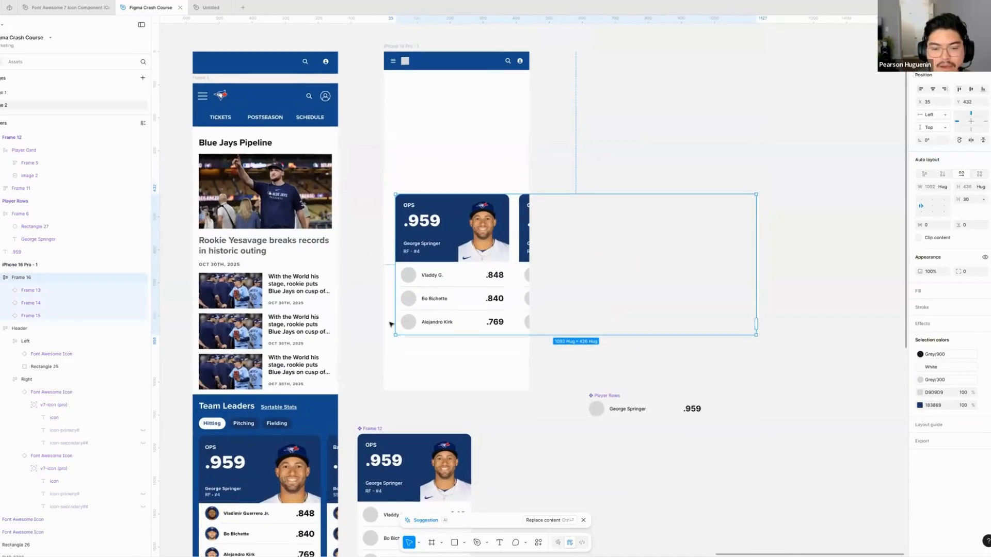
scroll(393, 325, "left", 2)
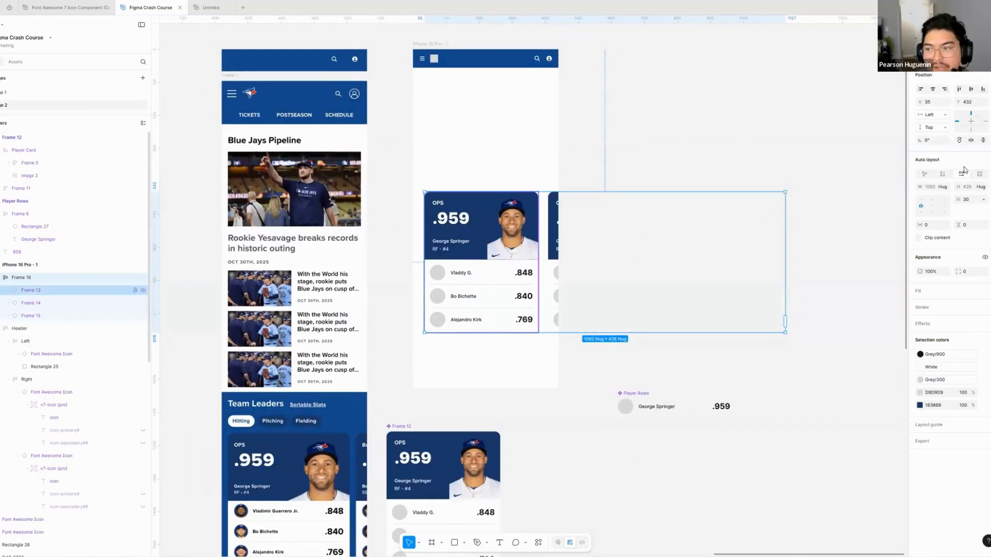
left_click(943, 174)
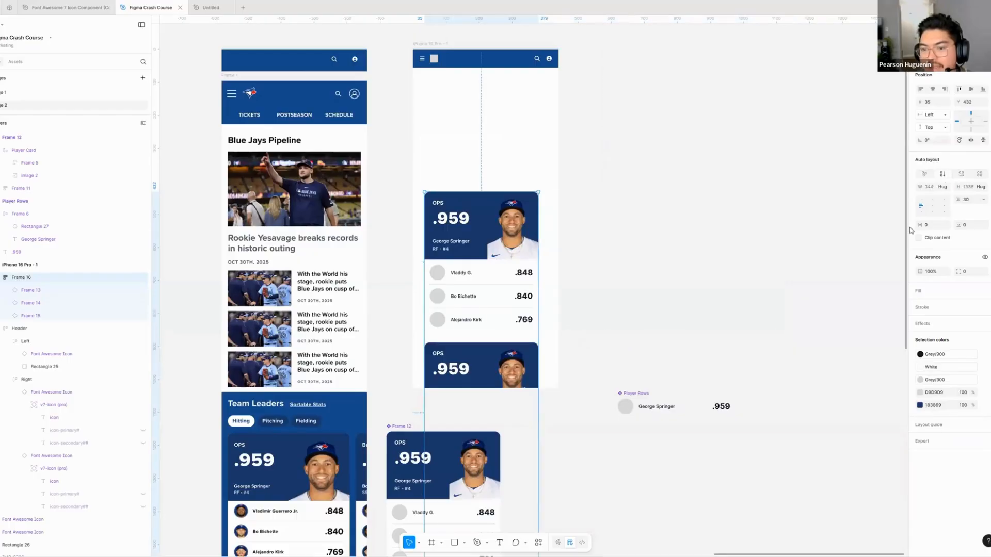
key("ctrl+z")
key("Escape")
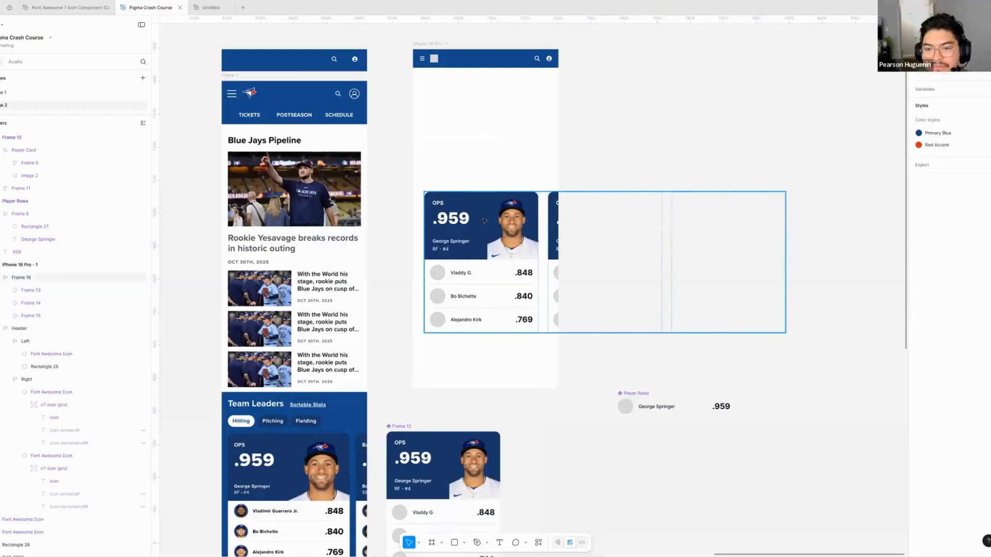
- Move the card row slightly down within the iPhone 16 Pro - 1 frame
left_click(512, 219)
left_click(586, 184)
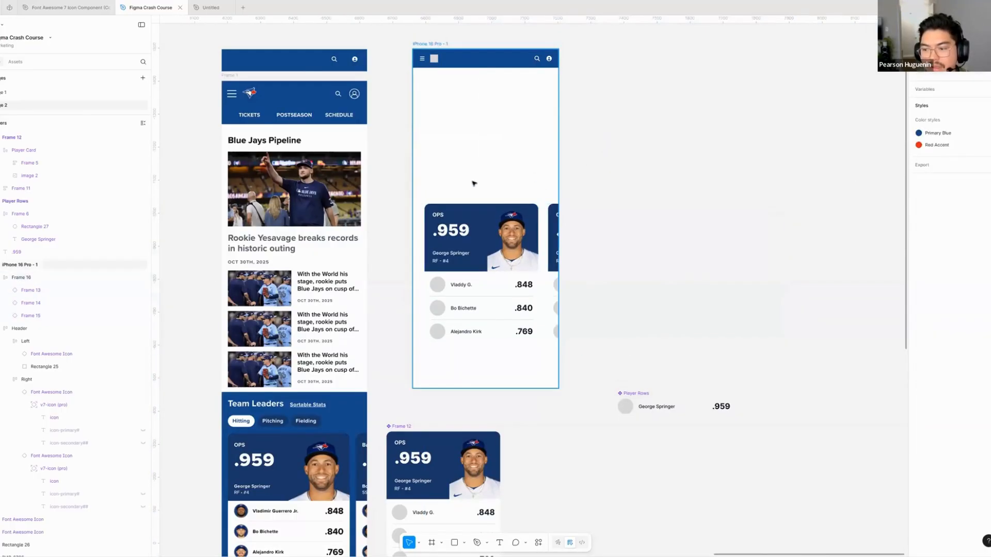
scroll(472, 184, "up", 5)
left_click_drag(472, 187, 489, 232)
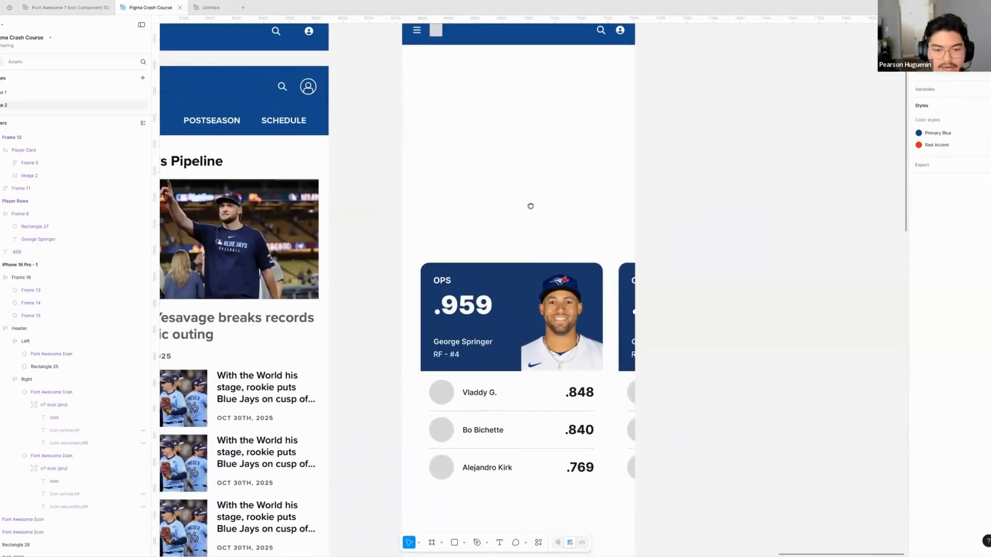
- Add the text "Team Leaders" above the card row in the iPhone 16 Pro - 1 frame
key("t")
scroll(506, 197, "down", 5)
scroll(483, 191, "right", 1)
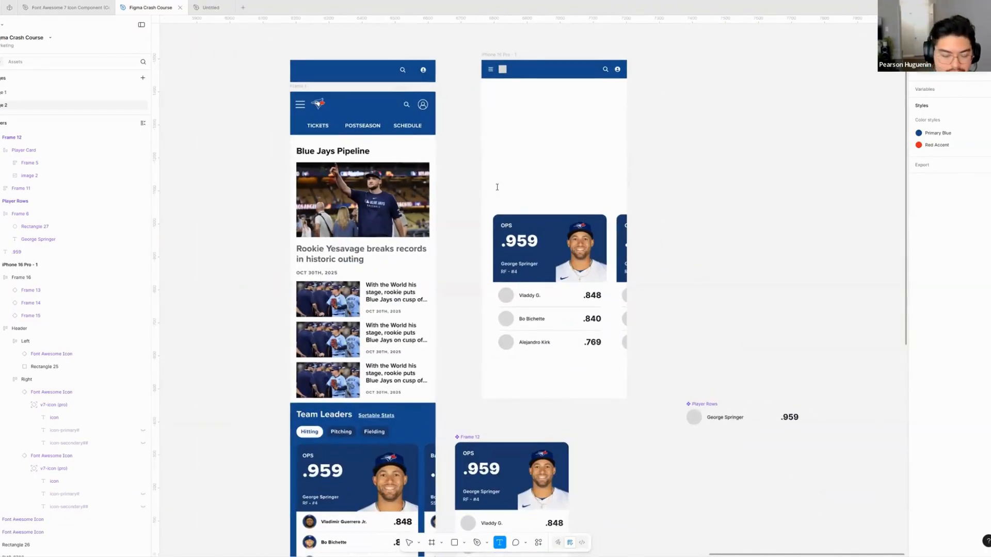
left_click(497, 186)
type("Team Lead")
key("Escape")
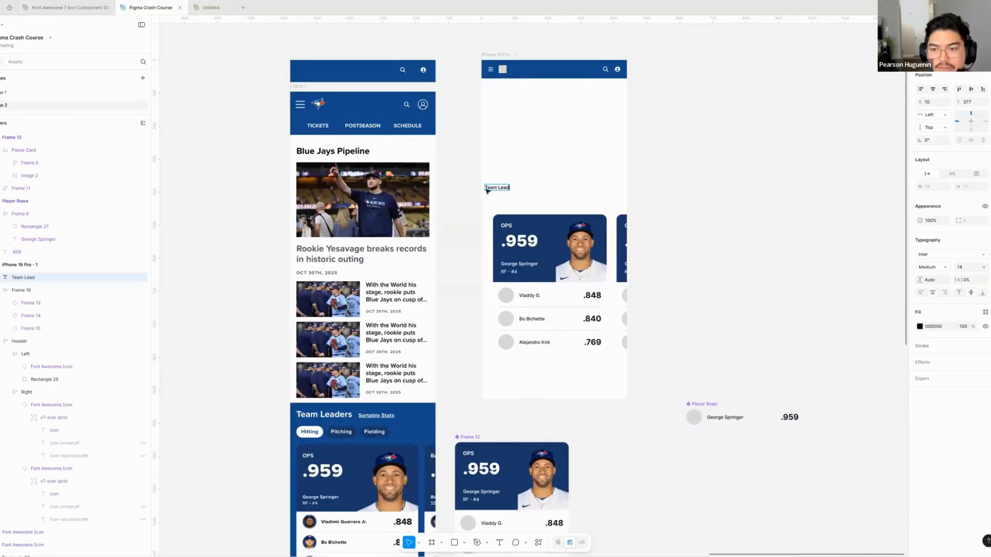
type("ers")
key("Escape")
left_click_drag(503, 189, 512, 192)
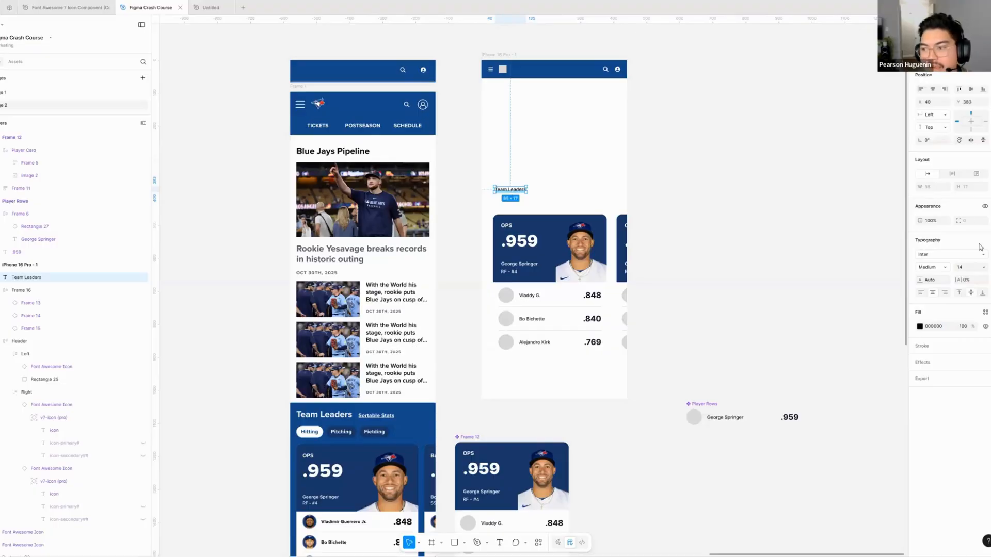
- Style the Team Leaders text as 24 Bold and align it with the card row's left edge at about X 35, Y 393
left_click(983, 267)
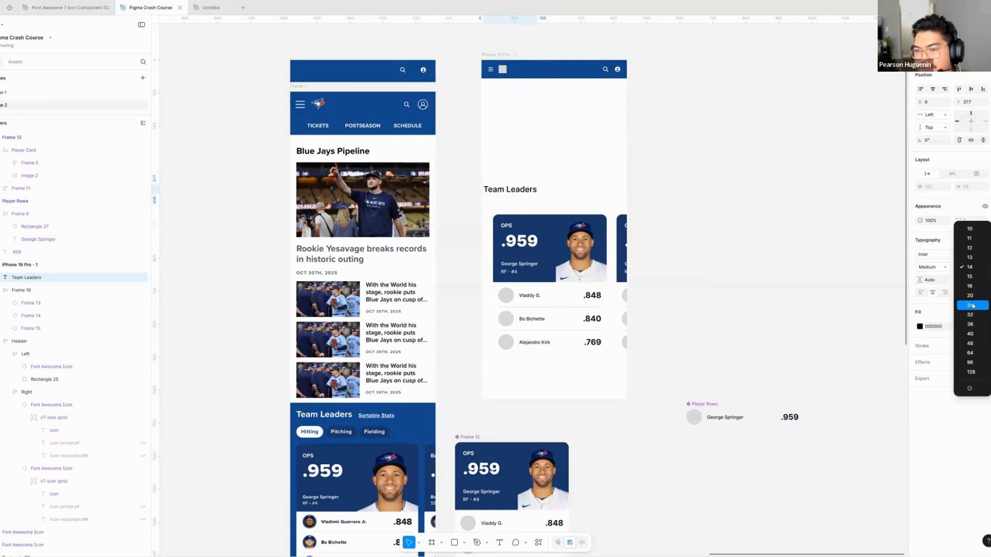
left_click(972, 307)
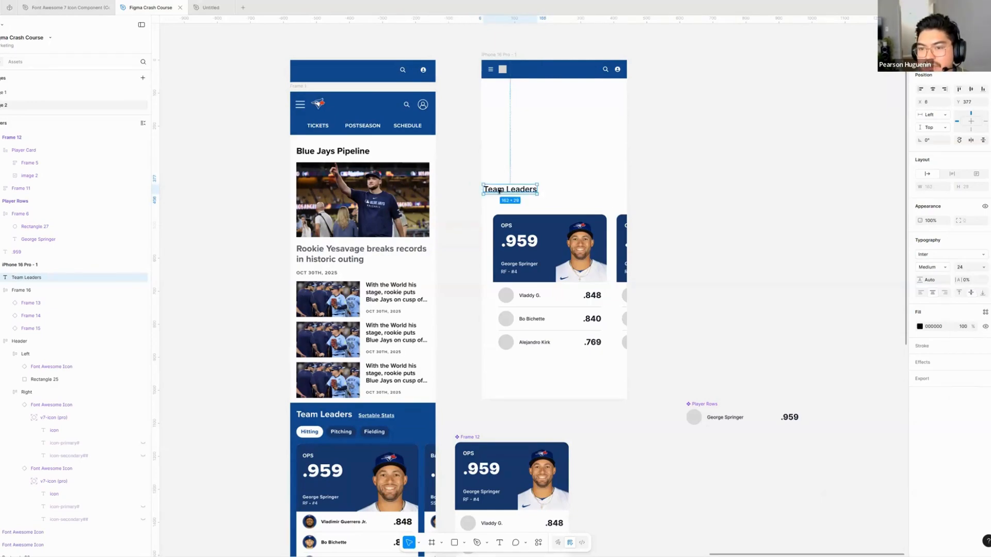
left_click_drag(498, 191, 505, 197)
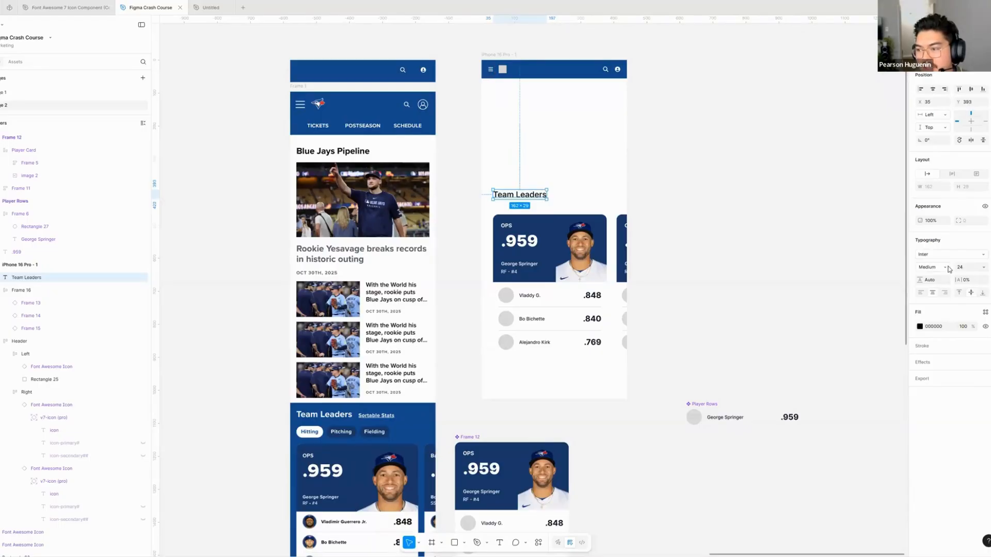
left_click(945, 268)
key("Return")
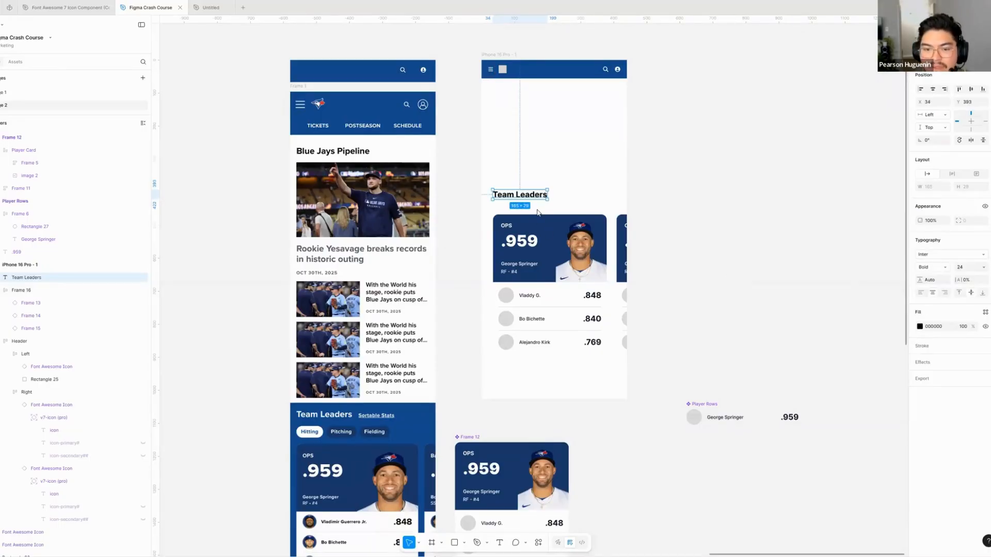
left_click(561, 213)
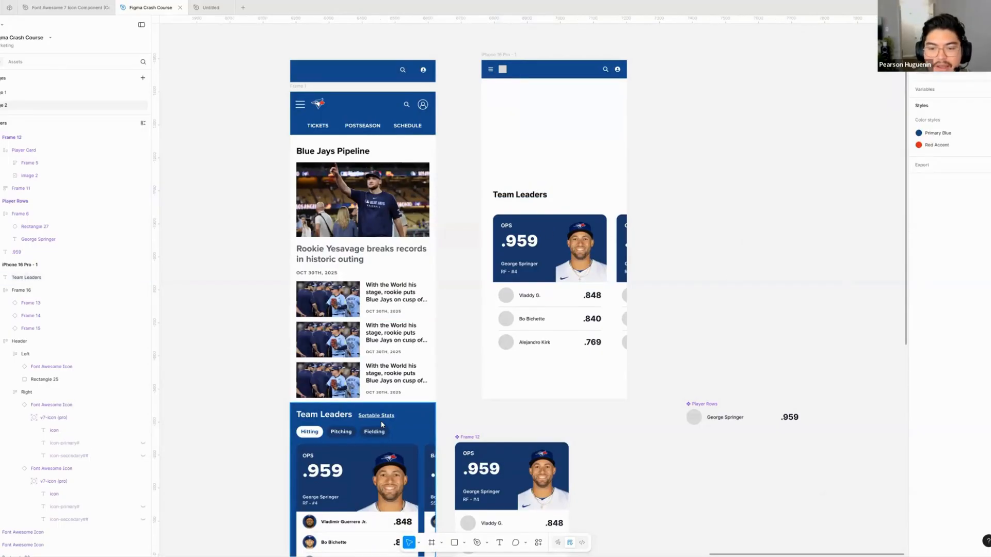
- Wrap the Team Leaders heading and the card row together in a vertical auto layout frame
scroll(439, 263, "down", 5)
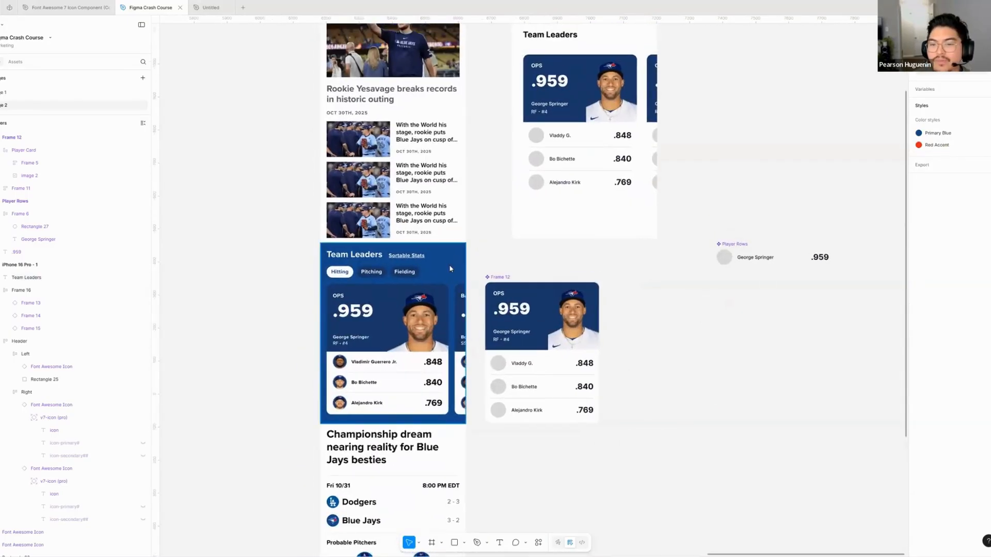
scroll(463, 310, "up", 3)
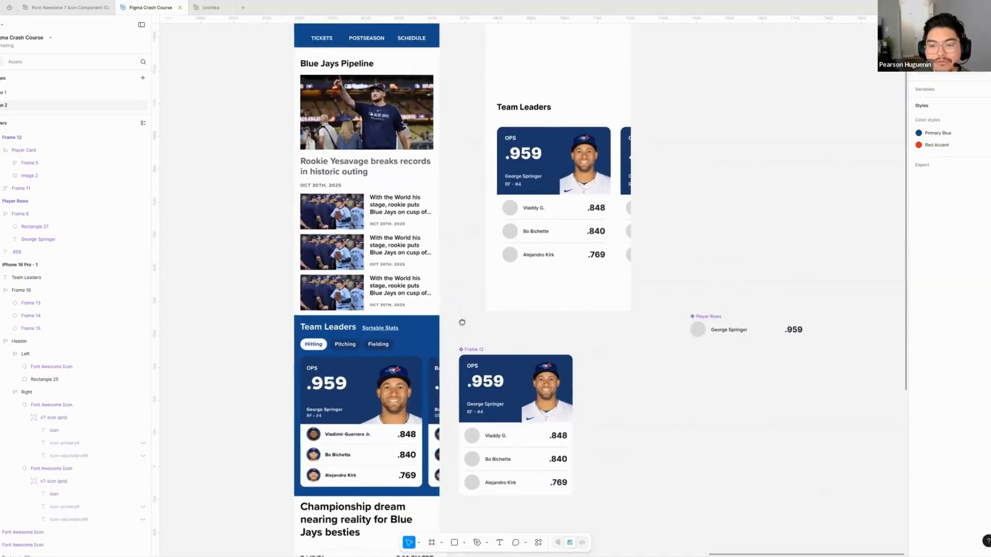
scroll(463, 325, "up", 2)
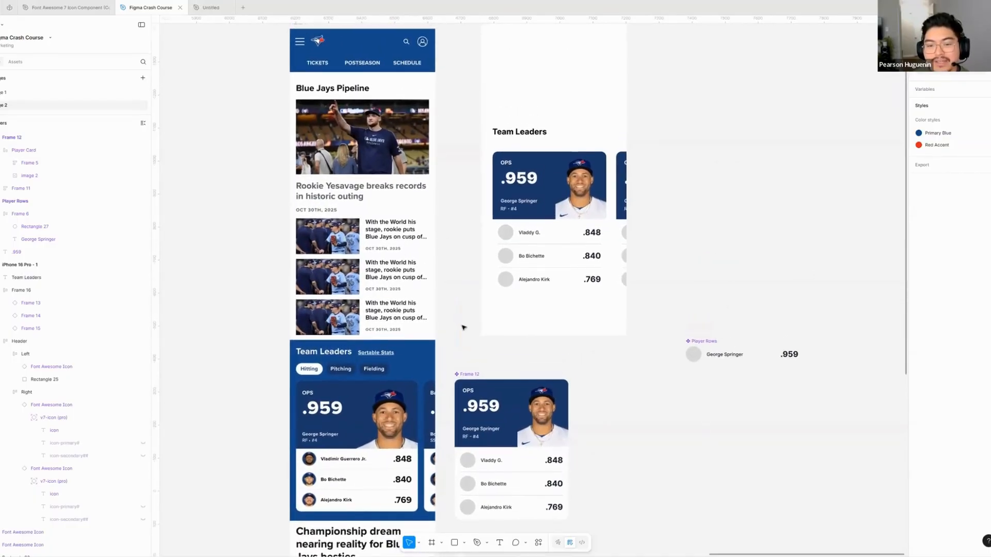
scroll(534, 154, "up", 2)
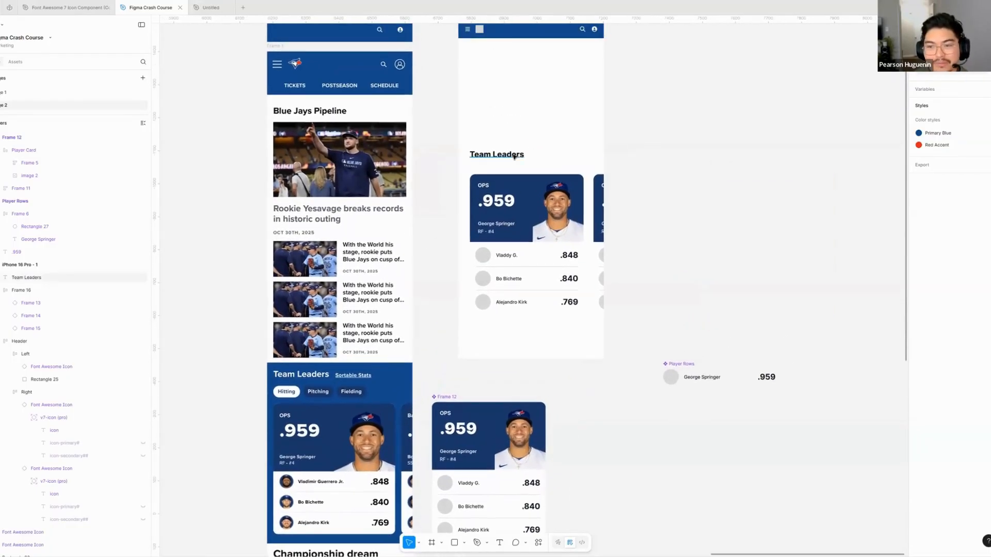
left_click(511, 156)
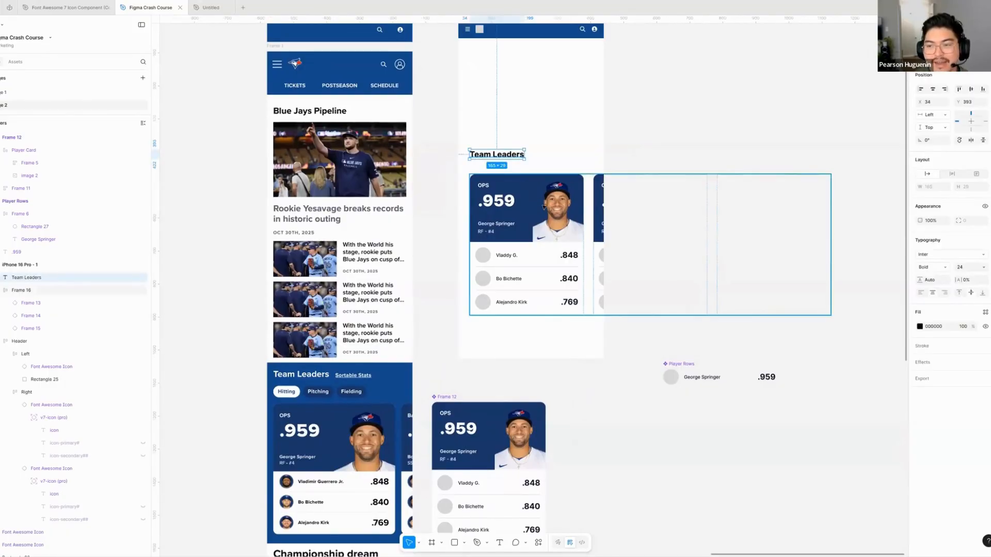
left_click(542, 207, "shift")
scroll(441, 196, "up", 2)
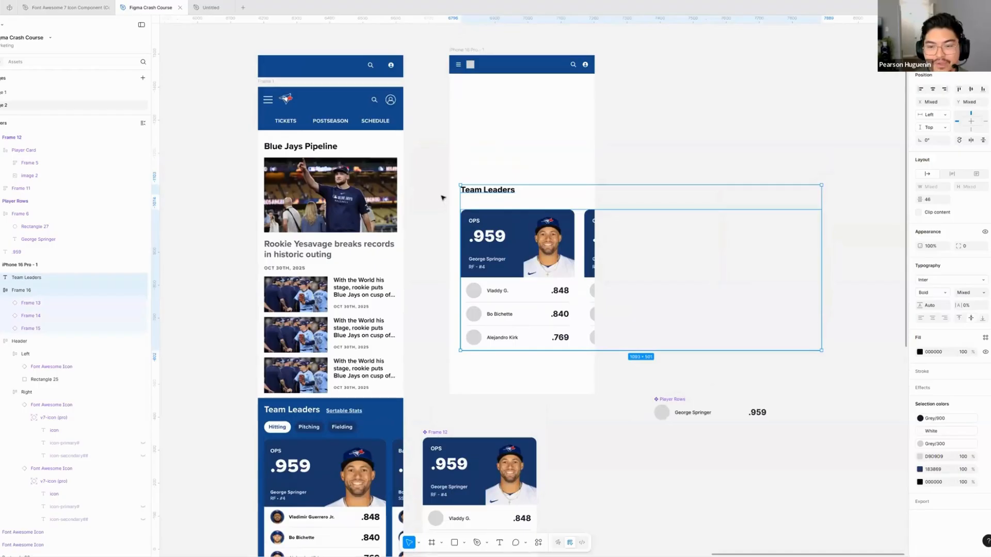
key("shift+a")
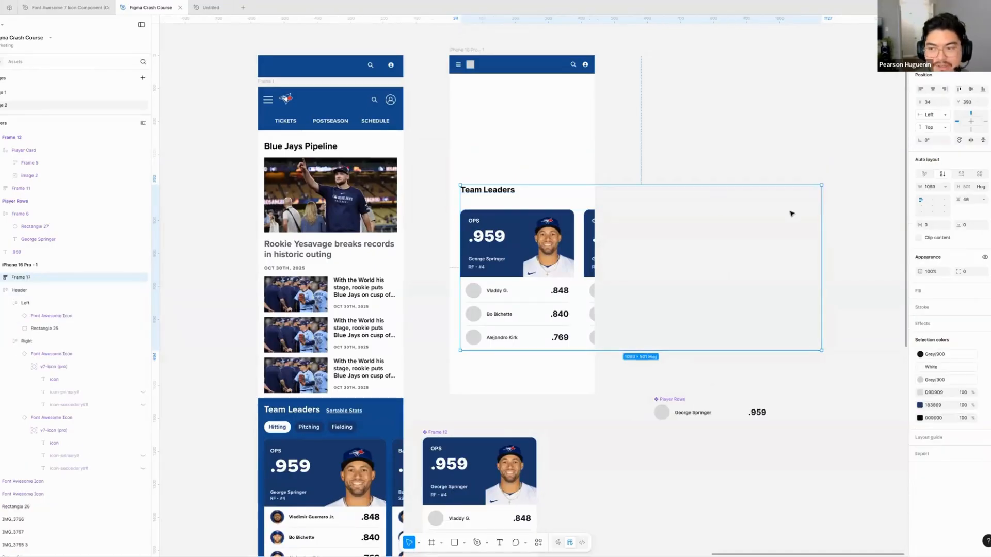
- Set the horizontal and vertical padding of the Team Leaders section frame to 16 each
left_click(938, 229)
type("1")
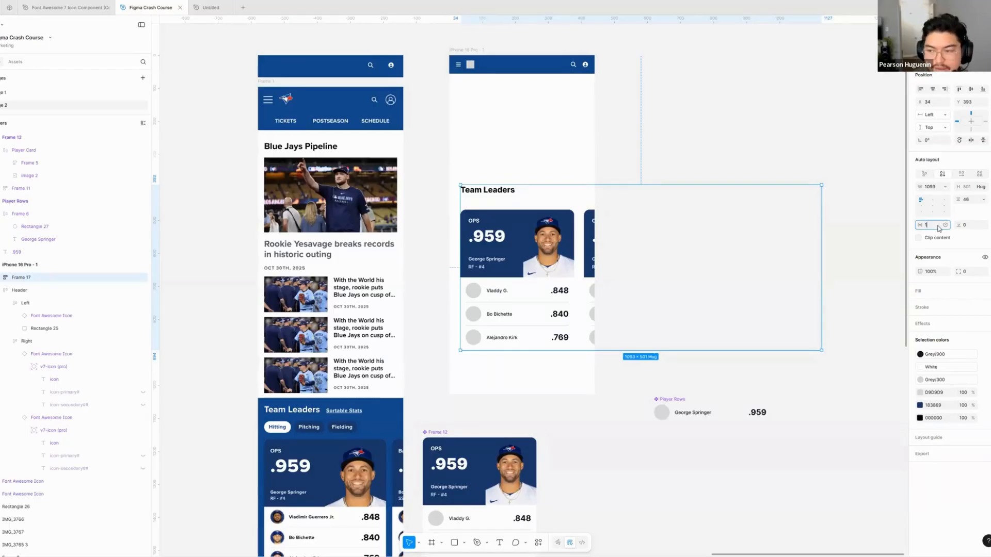
type("6")
key("Tab")
type("16")
key("Return")
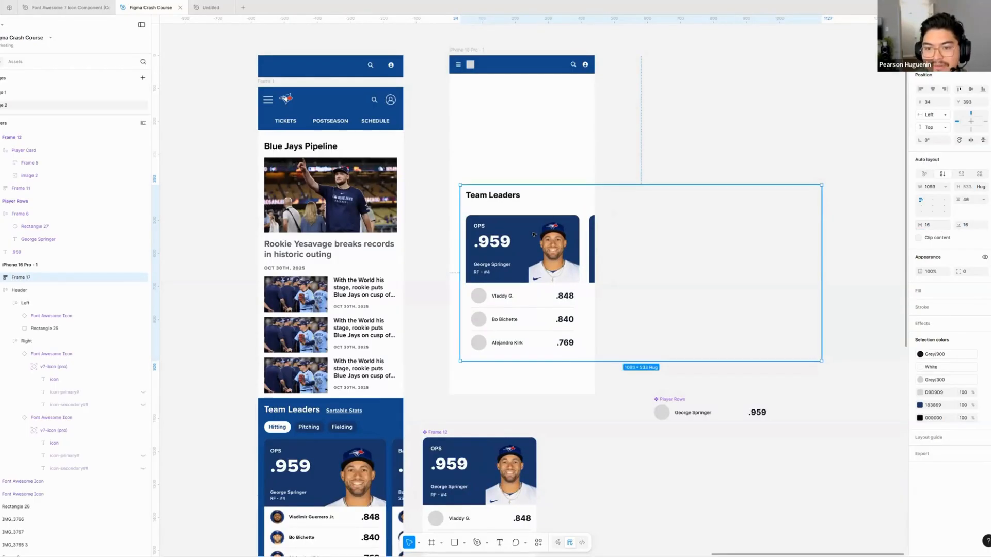
- Move the Team Leaders section frame to X 0, Y 393 in the iPhone frame and fill it with the Primary Blue style
left_click_drag(531, 235, 519, 235)
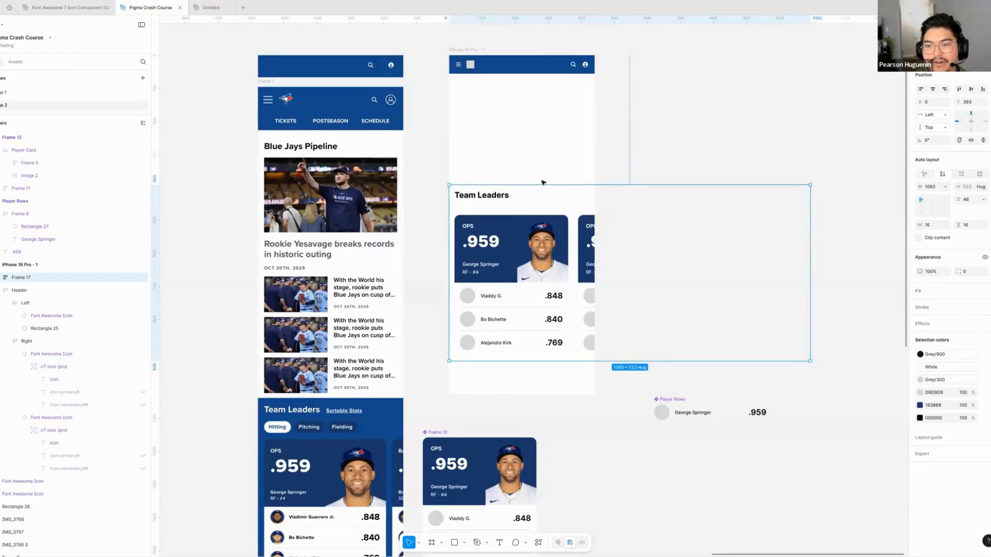
left_click(986, 291)
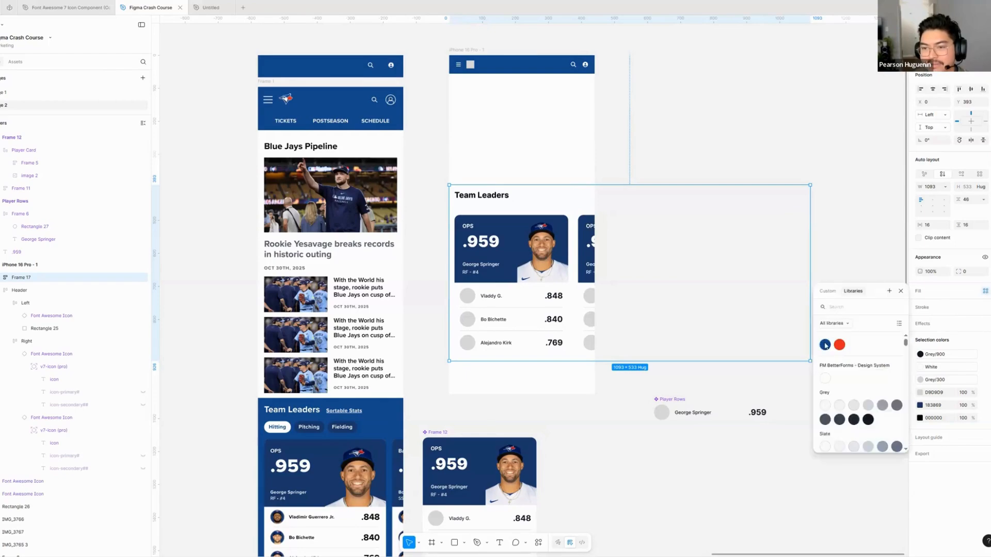
left_click(825, 344)
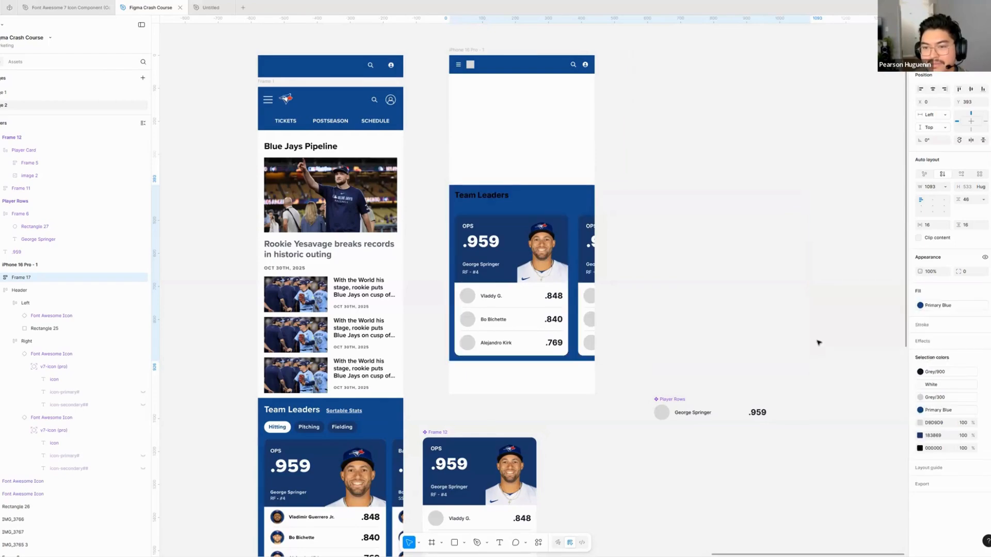
- Set the fill of the Team Leaders heading text to the White library color
double_click(534, 202)
left_click(985, 288)
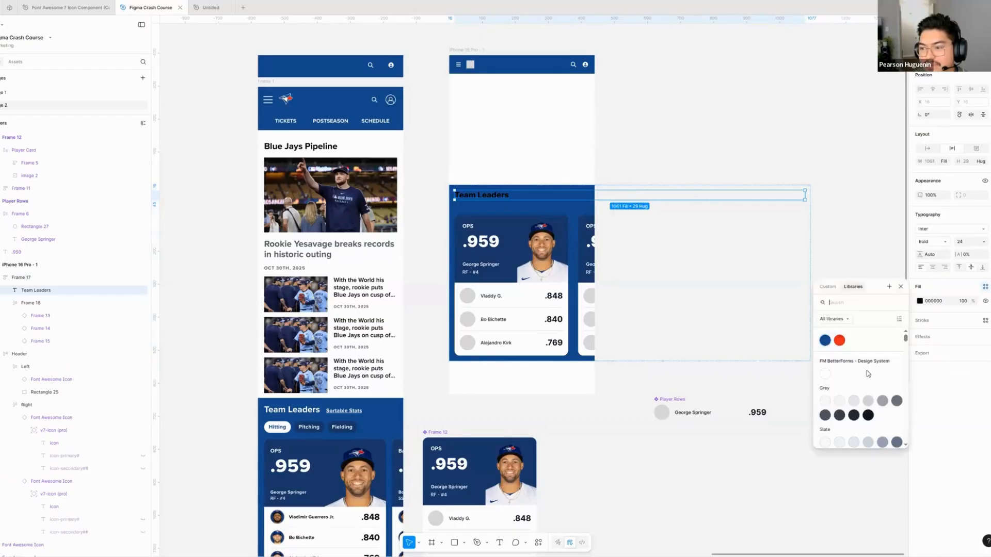
left_click(824, 373)
- Set the vertical gap between the heading and the card row in the Team Leaders section frame to 16
left_click(452, 191)
left_click(970, 200)
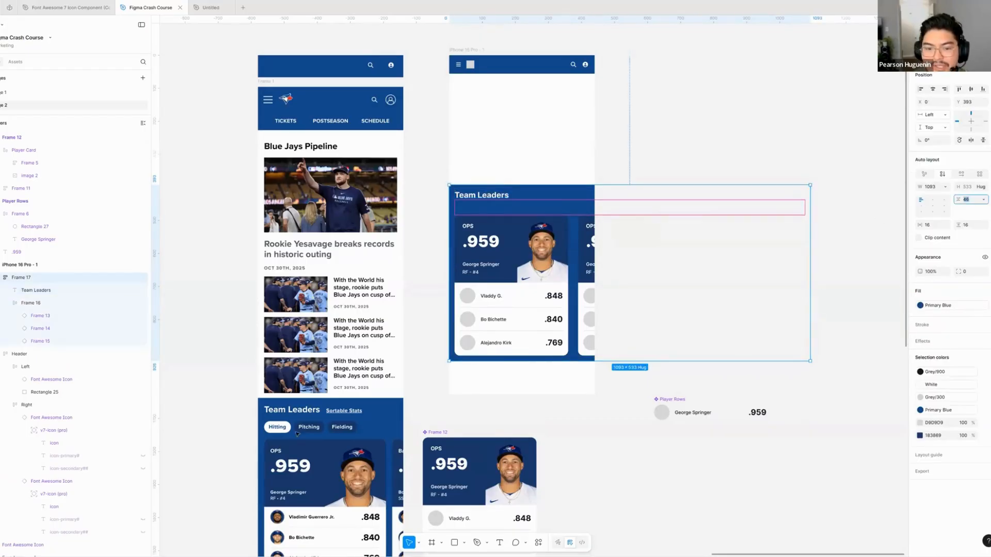
scroll(301, 424, "down", 1)
left_click(972, 203)
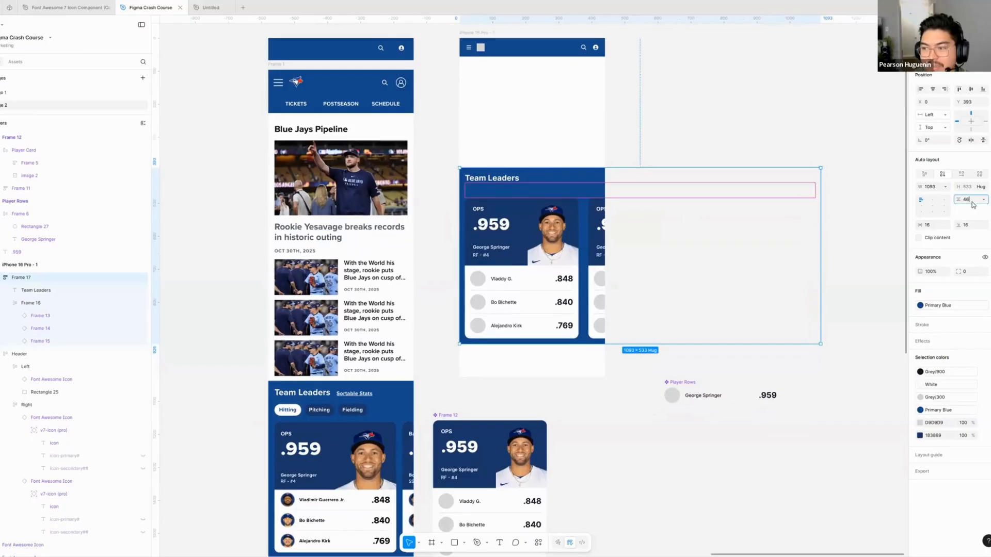
scroll(494, 189, "up", 4)
double_click(498, 173)
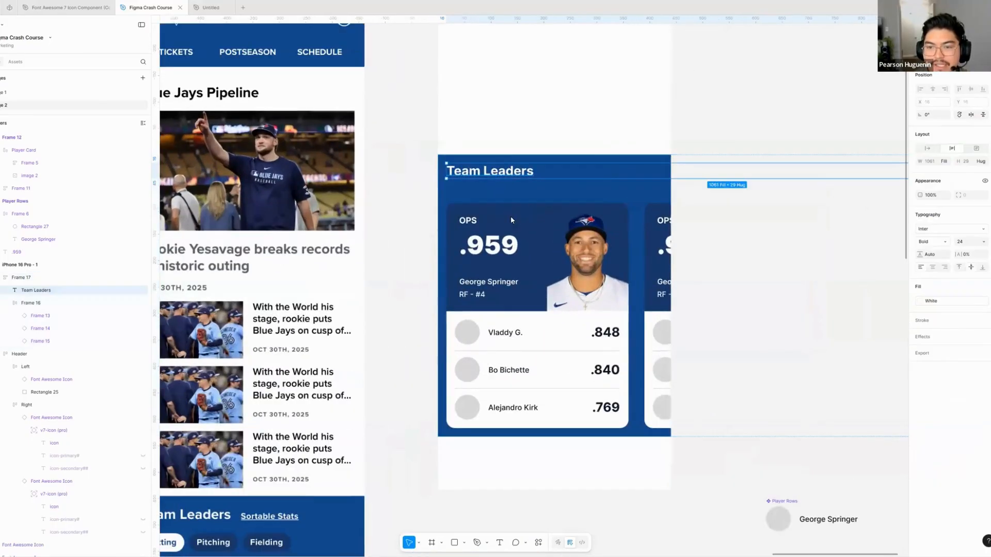
key("ctrl+a")
key("Escape")
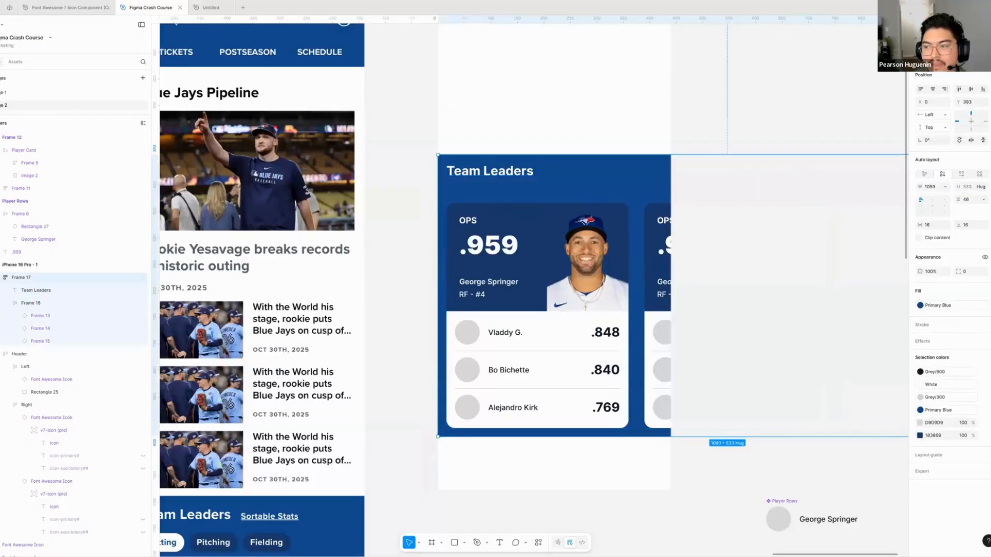
left_click(970, 202)
type("16")
key("Return")
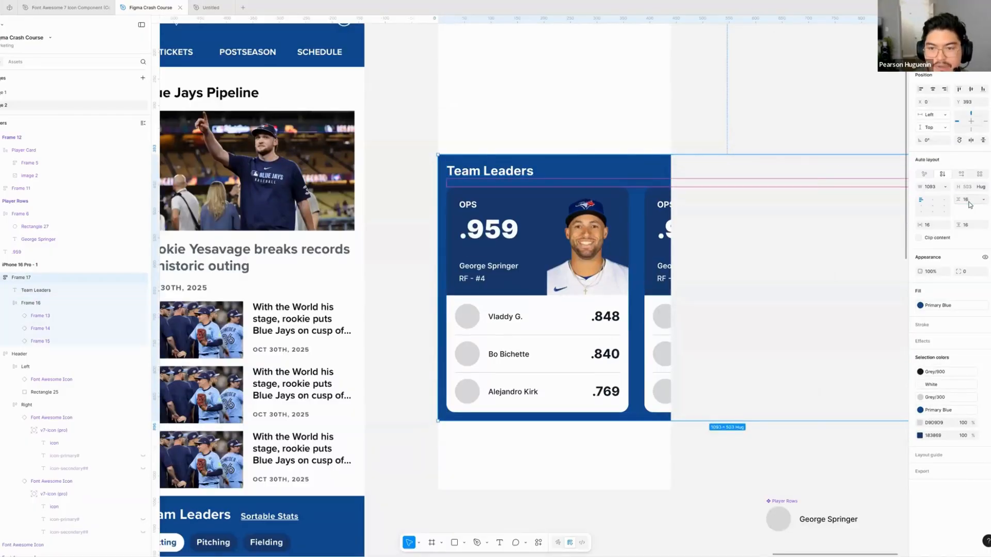
left_click(406, 227)
- Move the Frame 12 card component to the right of the iPhone frame, and lower the iPhone frame to about Y -858, aligning its Team Leaders section with the reference
scroll(358, 257, "down", 5)
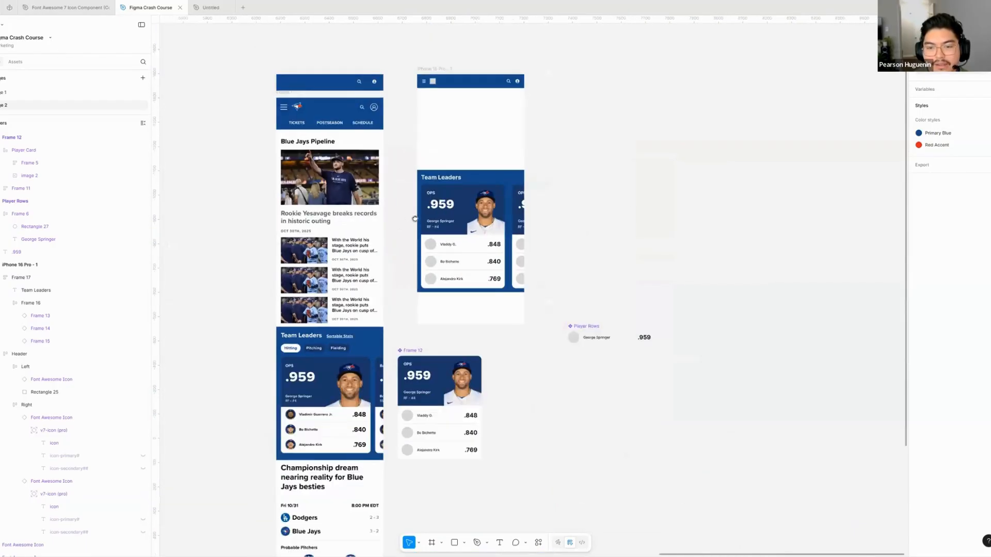
left_click_drag(415, 219, 436, 213)
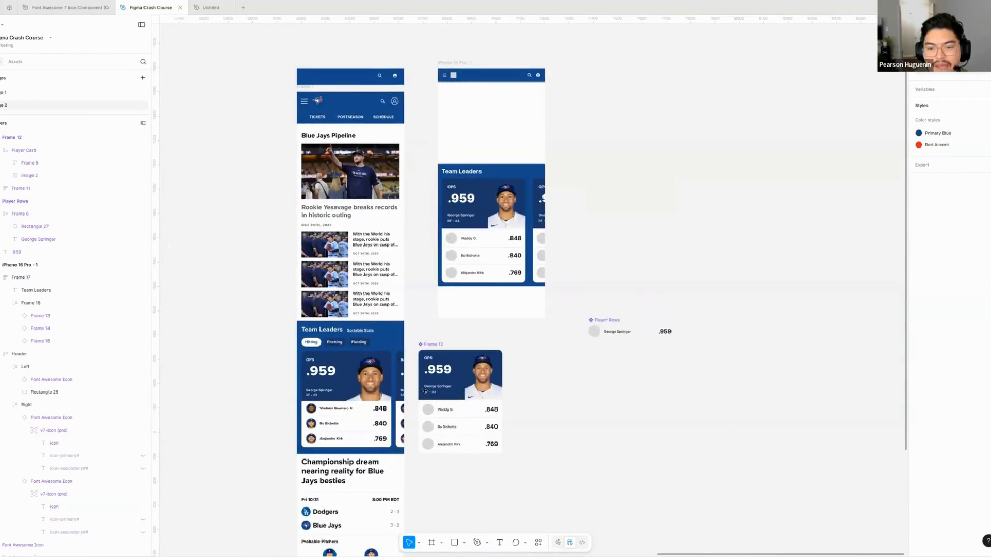
left_click_drag(427, 347, 672, 159)
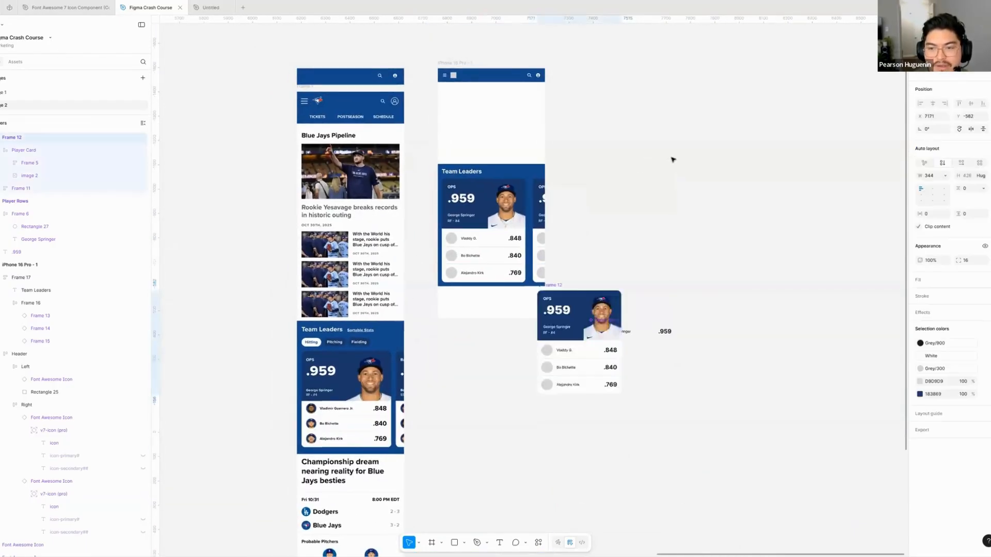
left_click(540, 249)
left_click_drag(458, 64, 447, 220)
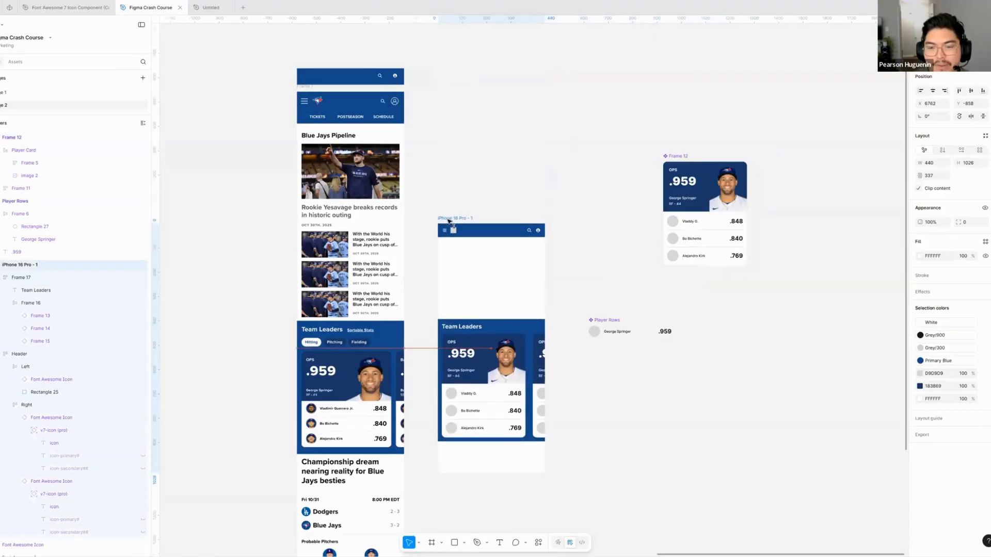
left_click(561, 230)
scroll(454, 261, "down", 1)
scroll(454, 262, "up", 3)
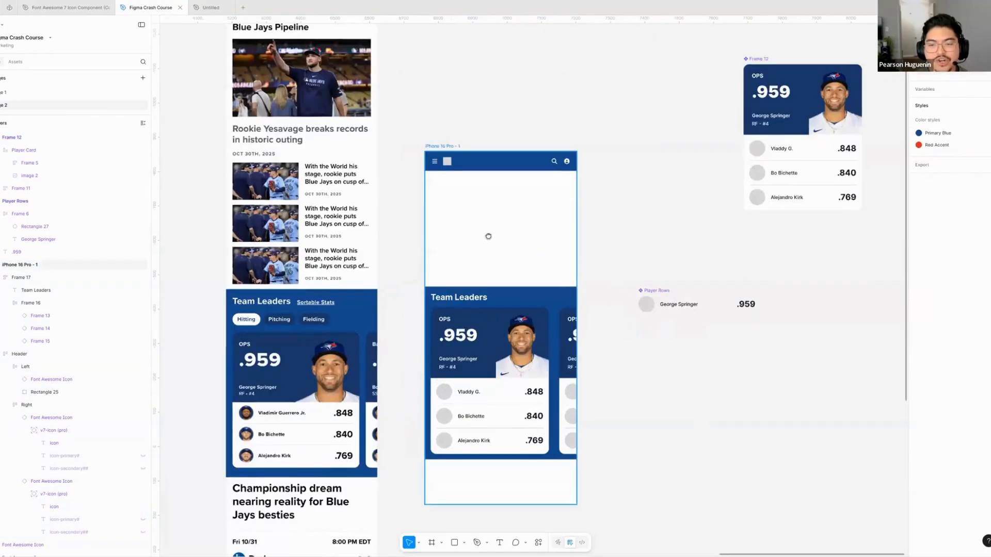
scroll(486, 239, "down", 1)
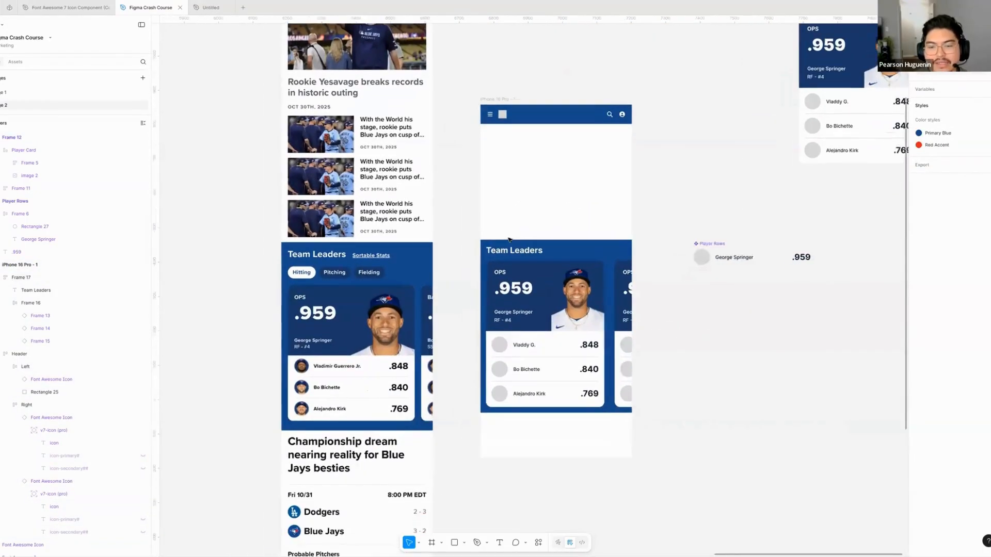
scroll(411, 251, "up", 3)
mouse_move(411, 252)
left_mouse_down()
mouse_move(379, 254)
mouse_move(409, 262)
left_mouse_up()
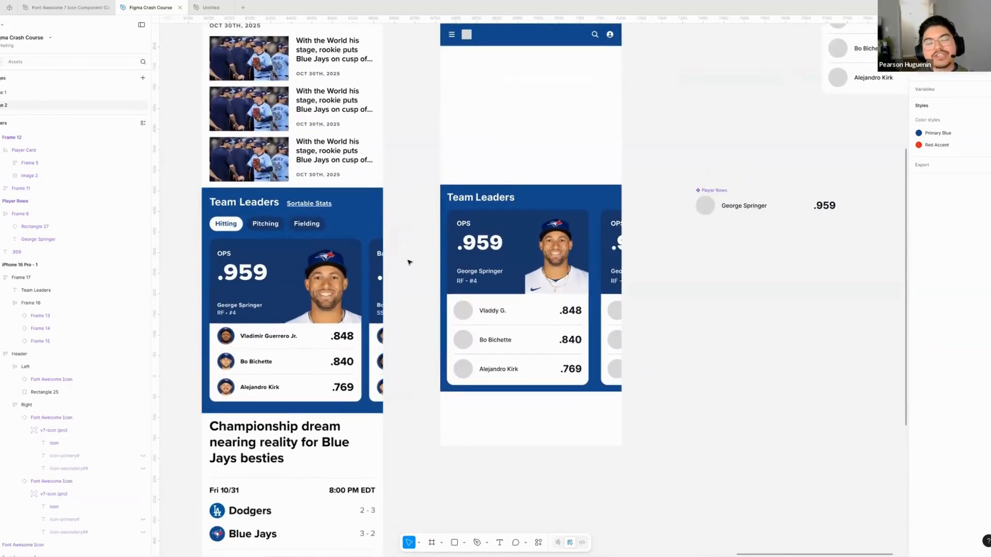
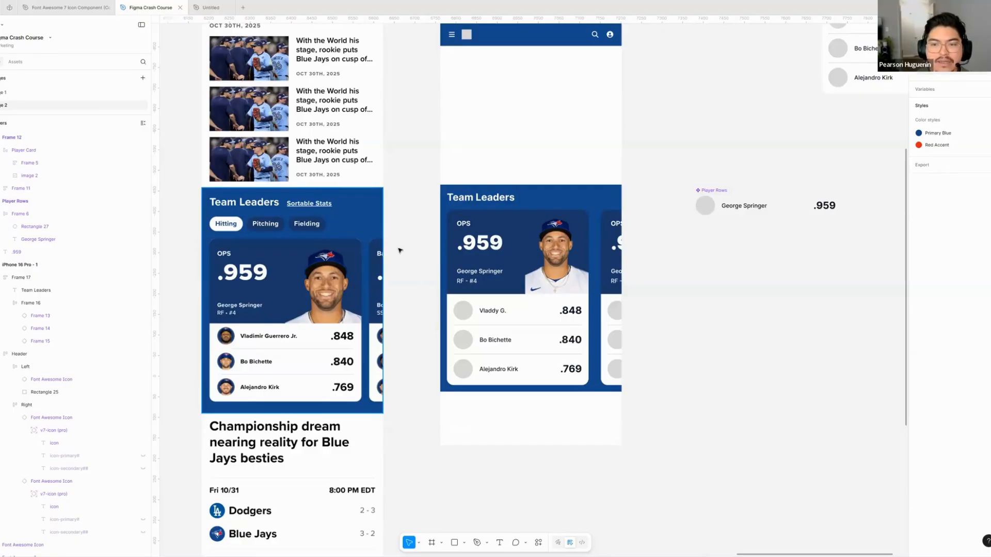
- Compare the recreated Team Leaders section with the reference and examine the nested layers of its first player card
scroll(428, 247, "down", 1)
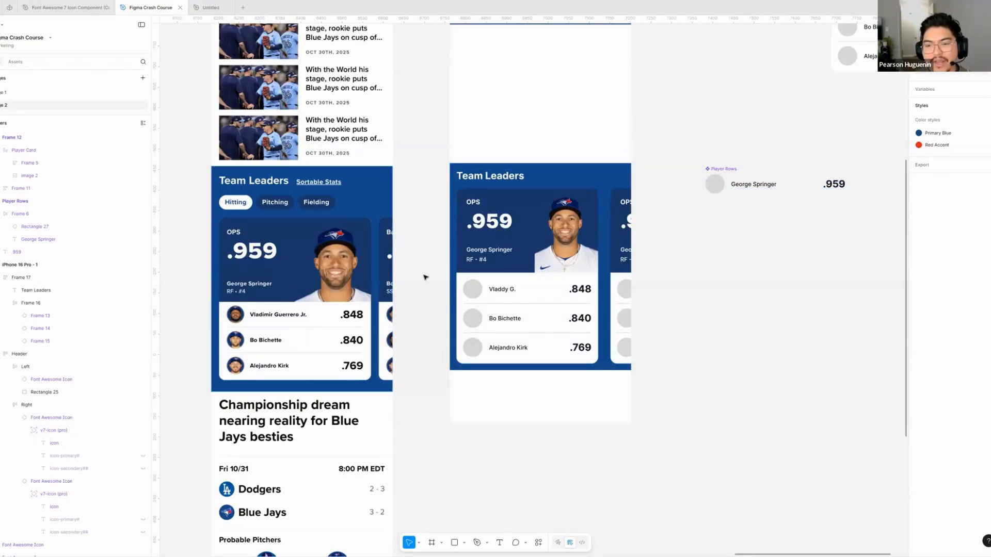
scroll(425, 264, "right", 1)
scroll(425, 265, "down", 1)
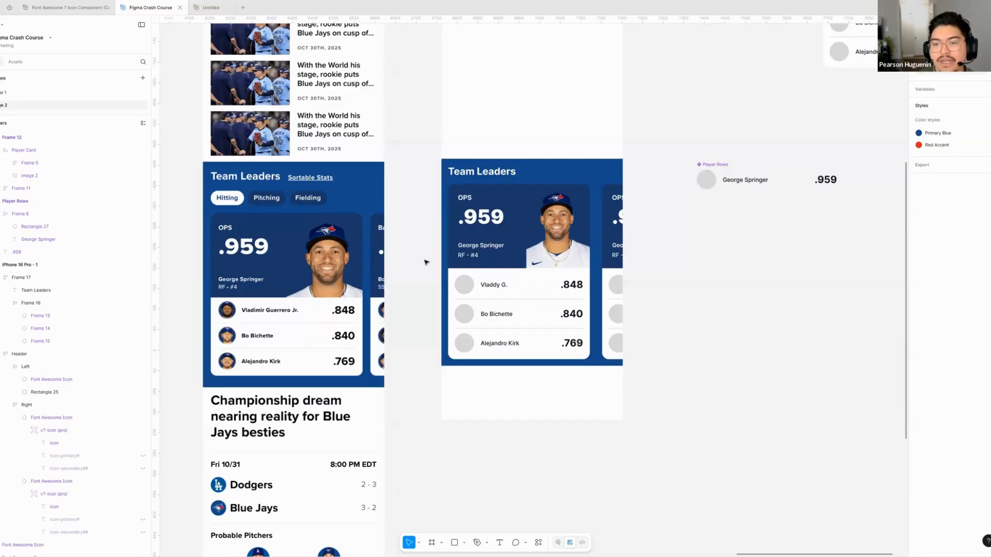
left_click(597, 176)
scroll(584, 174, "right", 4)
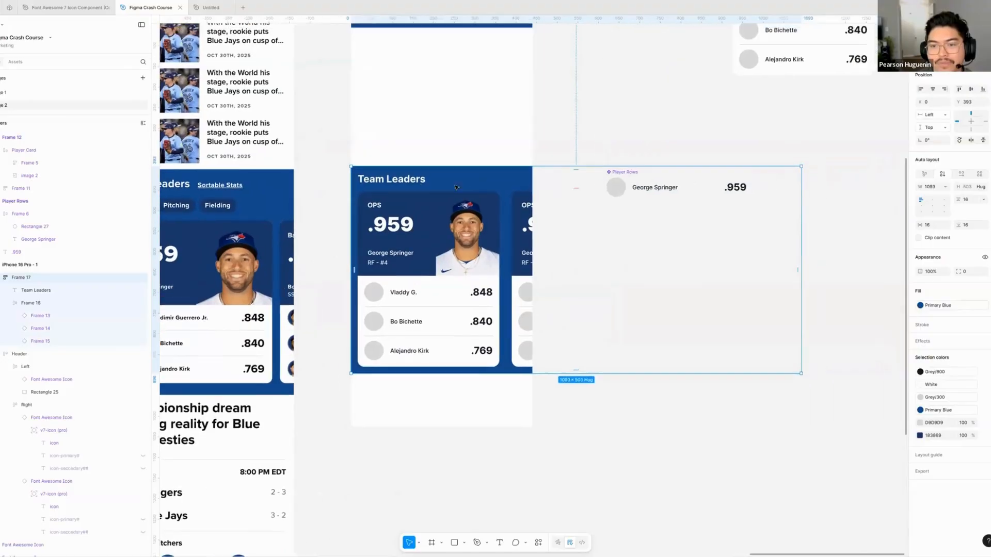
double_click(433, 181)
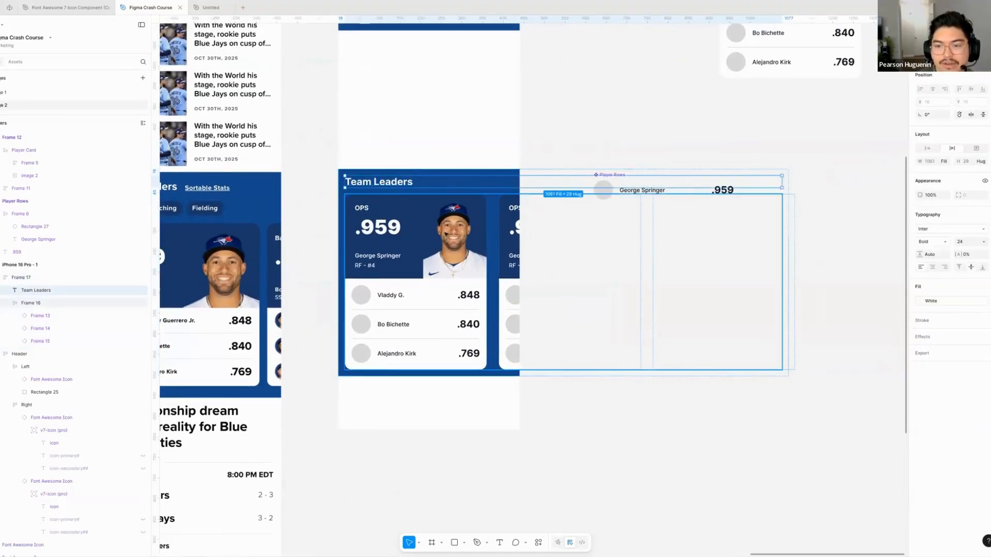
left_click(433, 140)
left_click(404, 229)
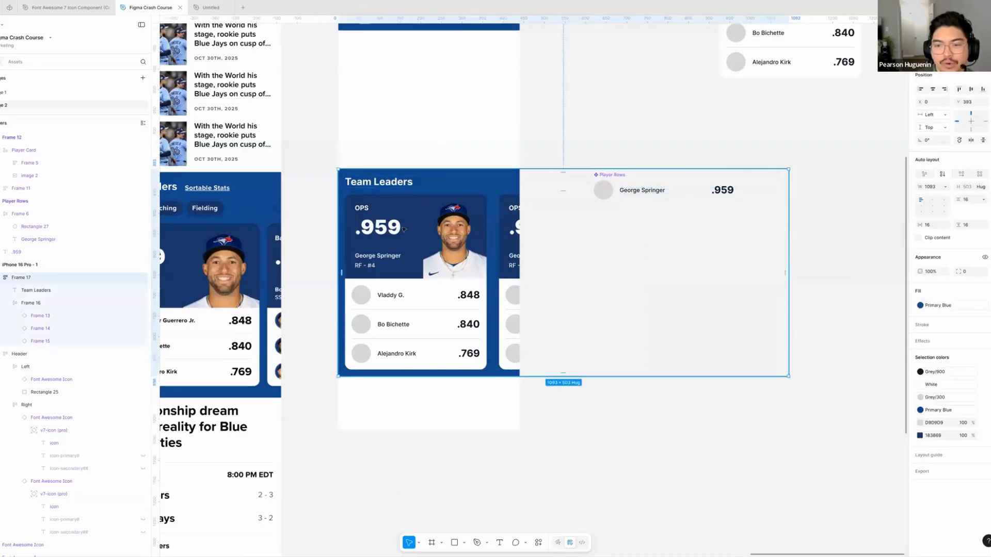
double_click(393, 227)
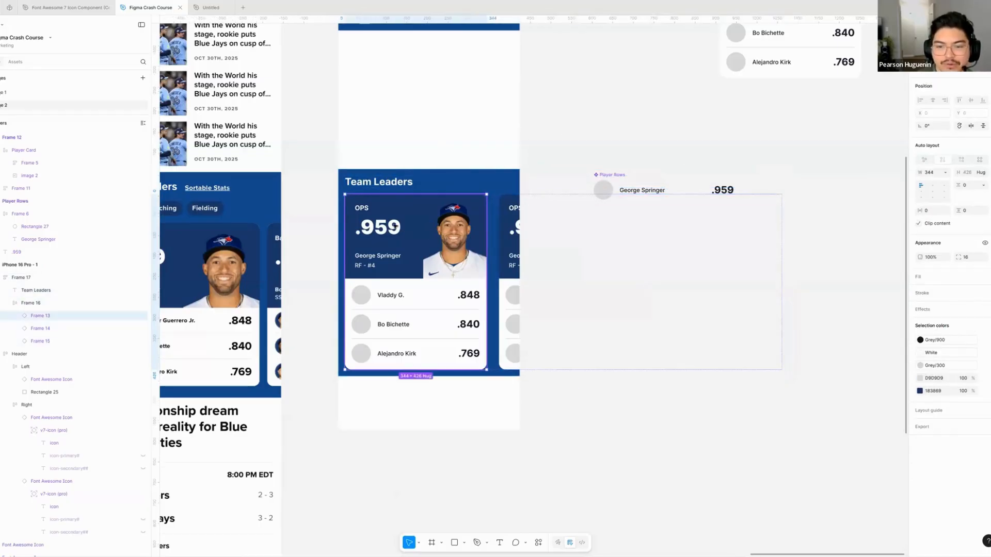
double_click(394, 227)
double_click(379, 222)
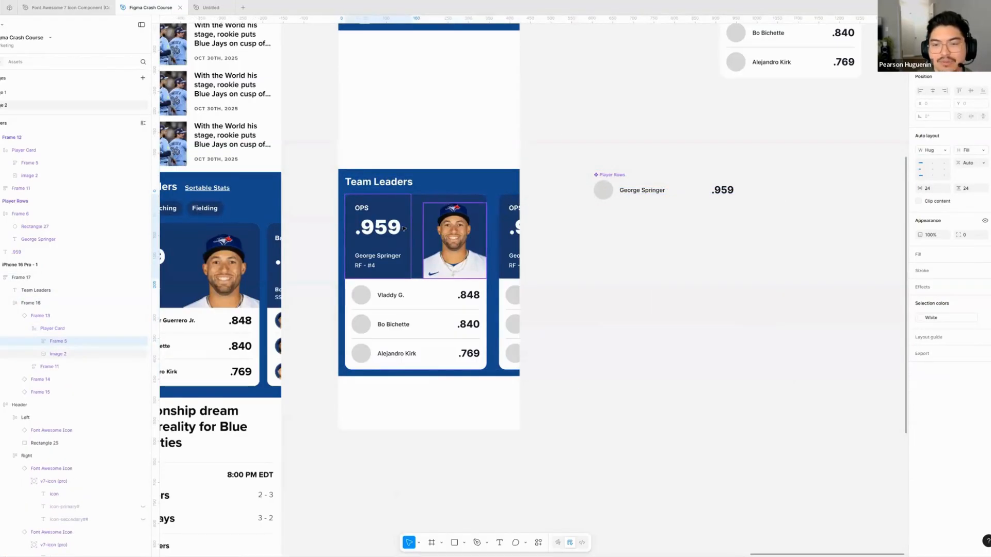
double_click(401, 228)
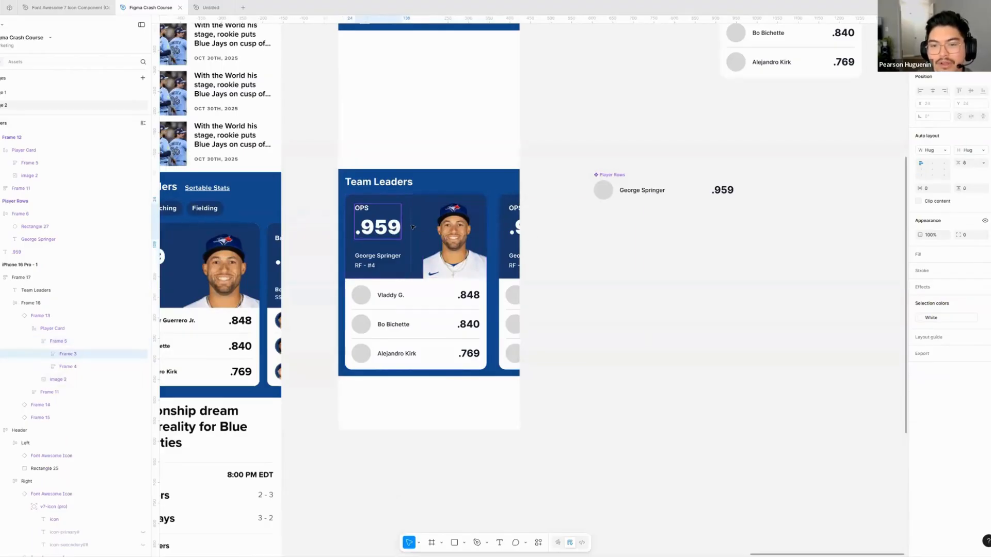
left_click(534, 162)
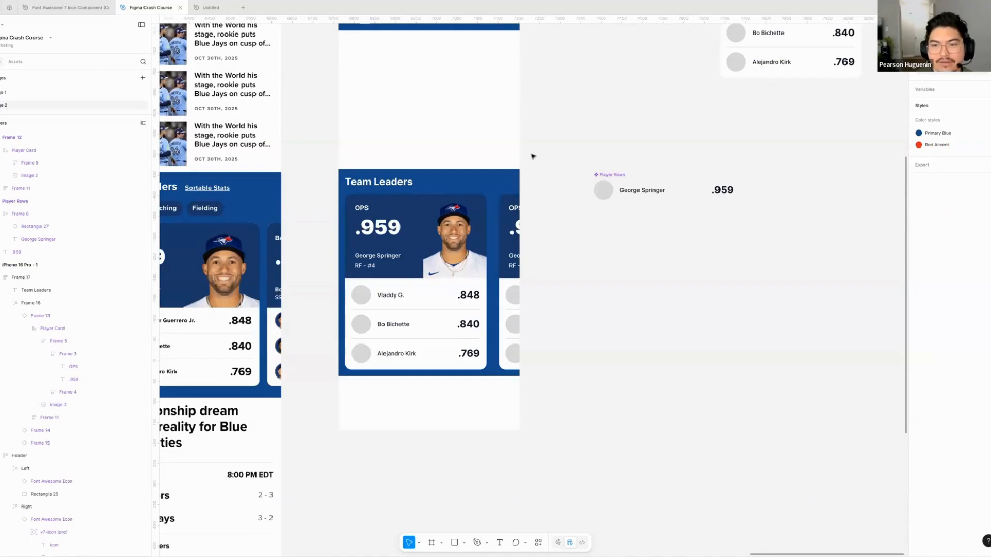
scroll(507, 150, "left", 5)
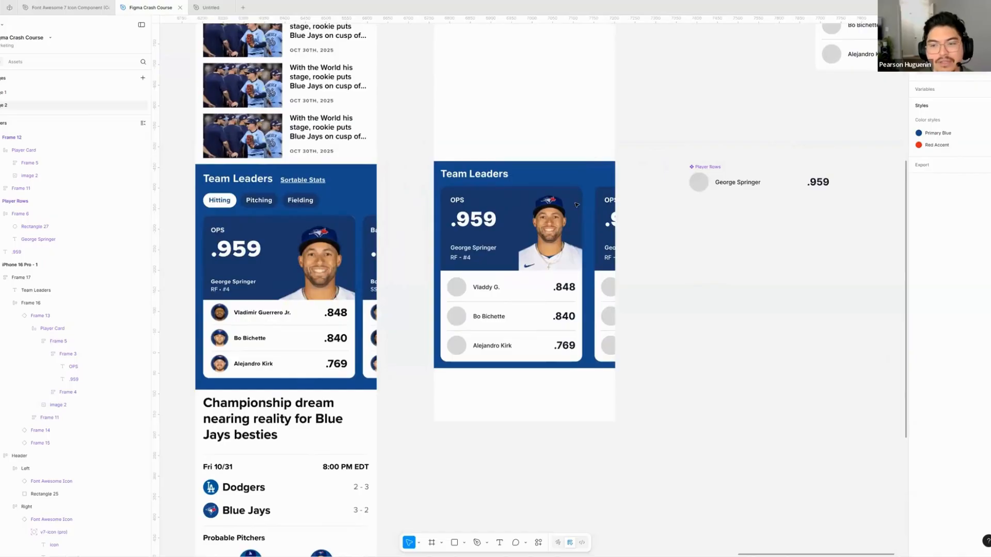
scroll(624, 232, "right", 2)
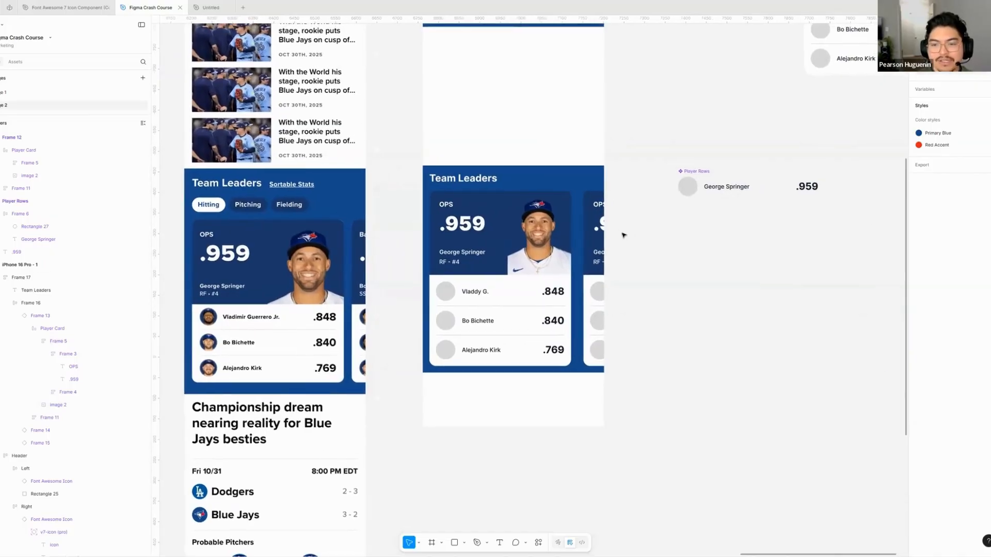
scroll(594, 283, "up", 3)
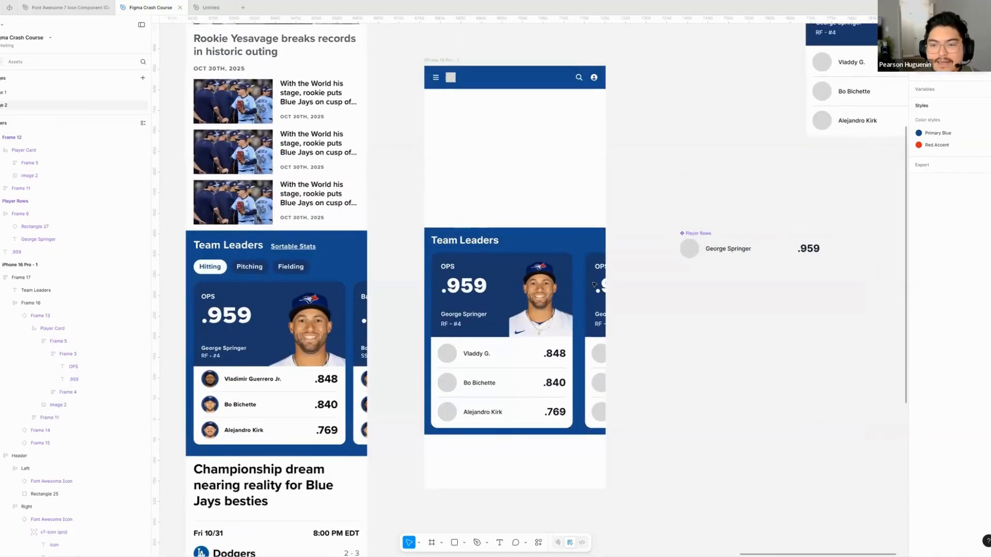
scroll(587, 282, "down", 1)
scroll(584, 279, "down", 1)
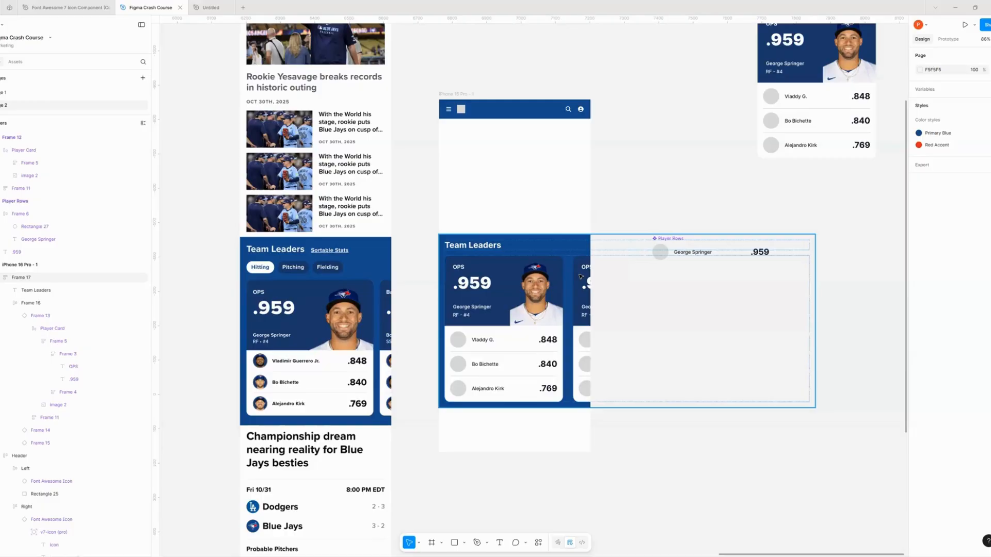
left_click(651, 181)
scroll(626, 187, "right", 2)
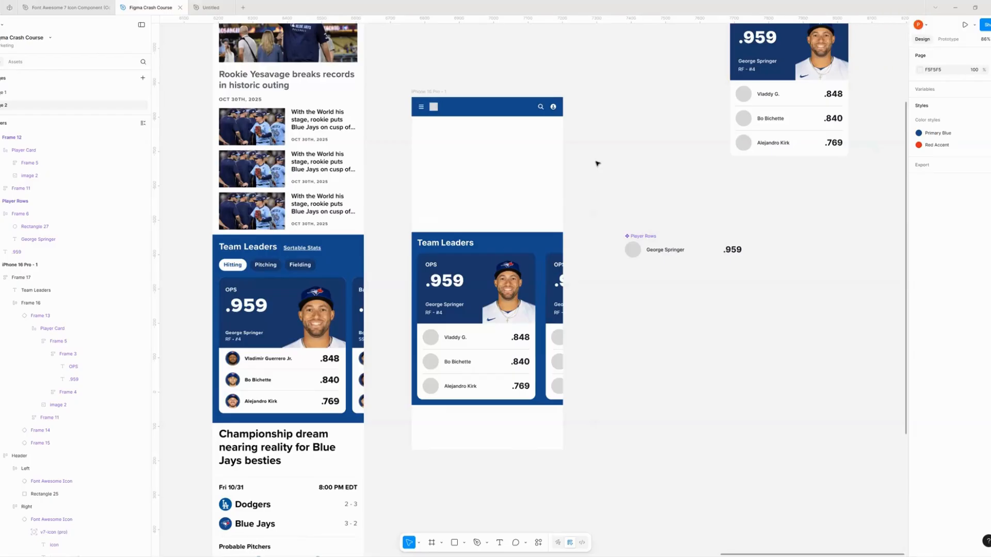
- Move the Player Rows component closer to the iPhone frame, to X 7306, Y -531
scroll(637, 170, "right", 5)
scroll(637, 171, "down", 2)
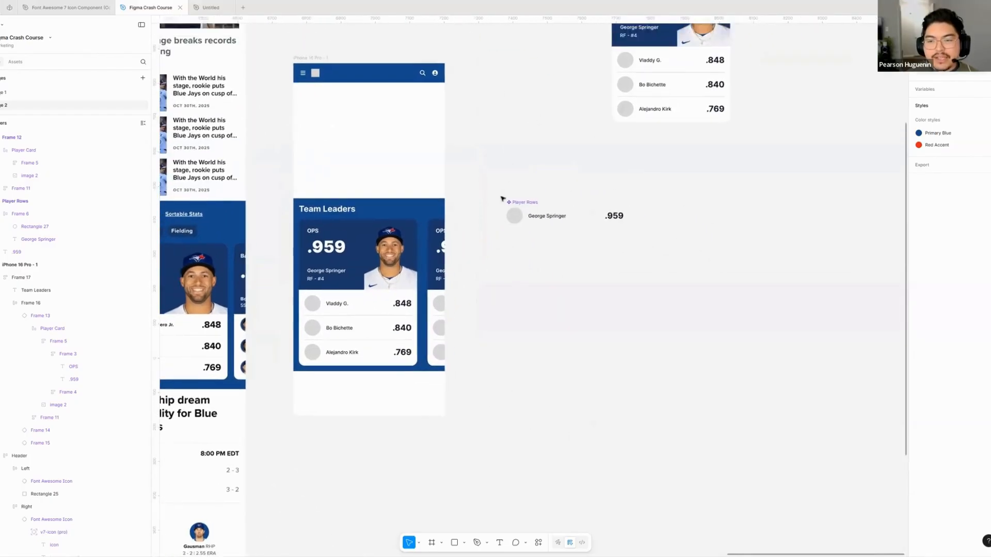
scroll(502, 199, "up", 1)
scroll(526, 258, "up", 3)
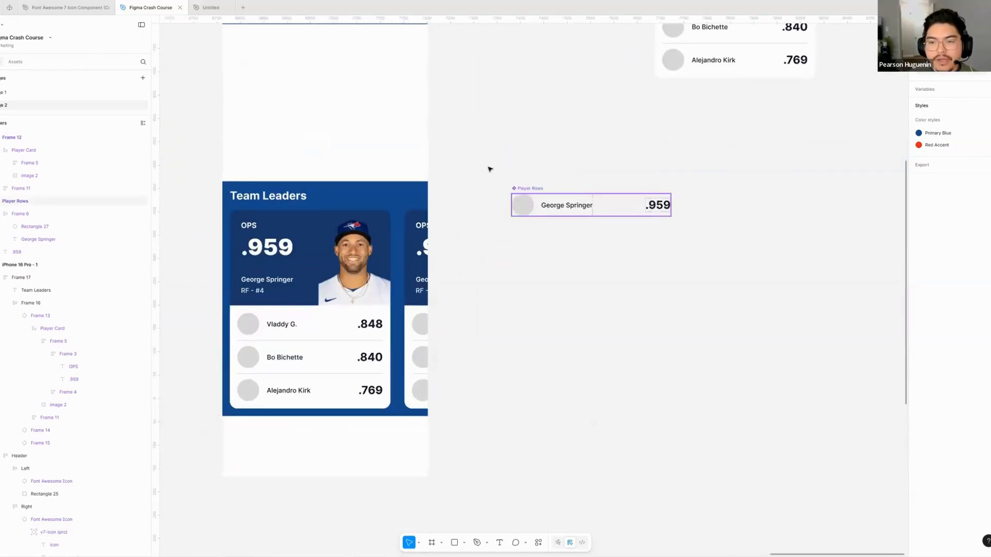
left_click_drag(567, 205, 531, 161)
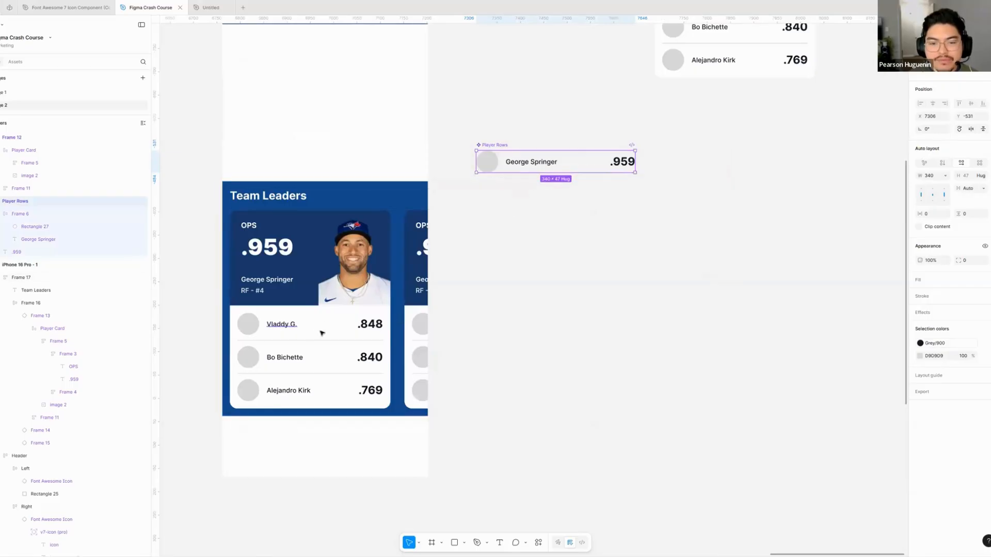
- Examine the Player Rows instance used for the first row inside the first player card
left_click(287, 324)
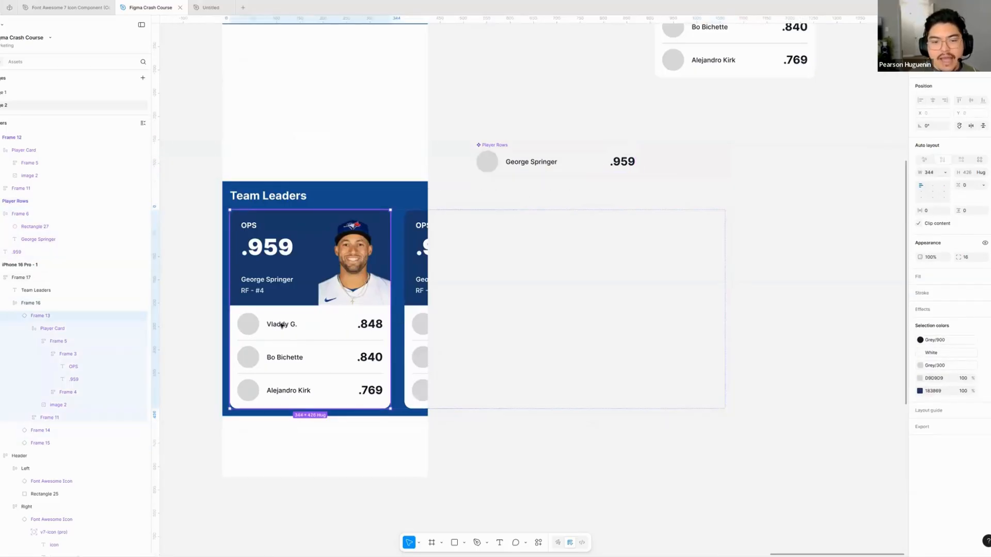
double_click(300, 323)
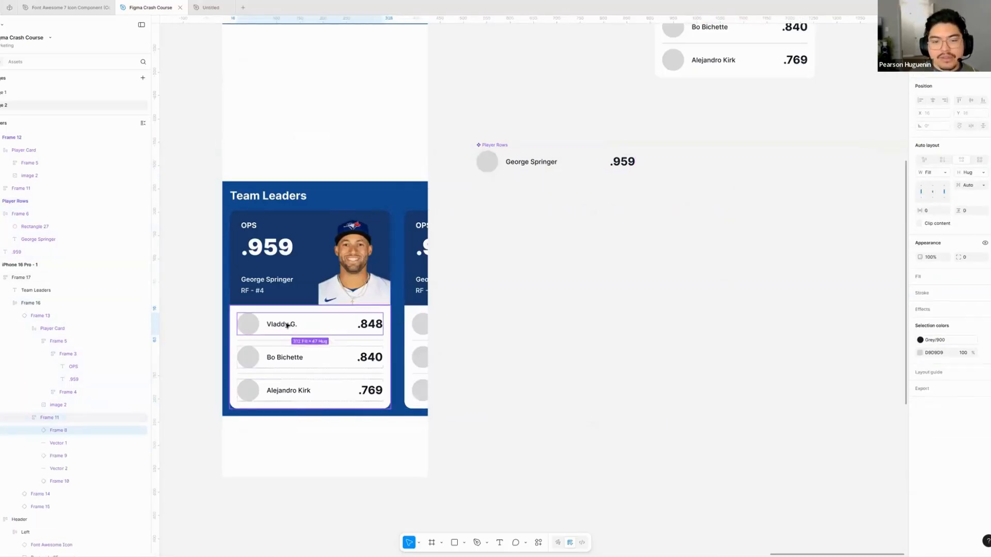
left_click_drag(559, 263, 551, 274)
left_click(552, 273)
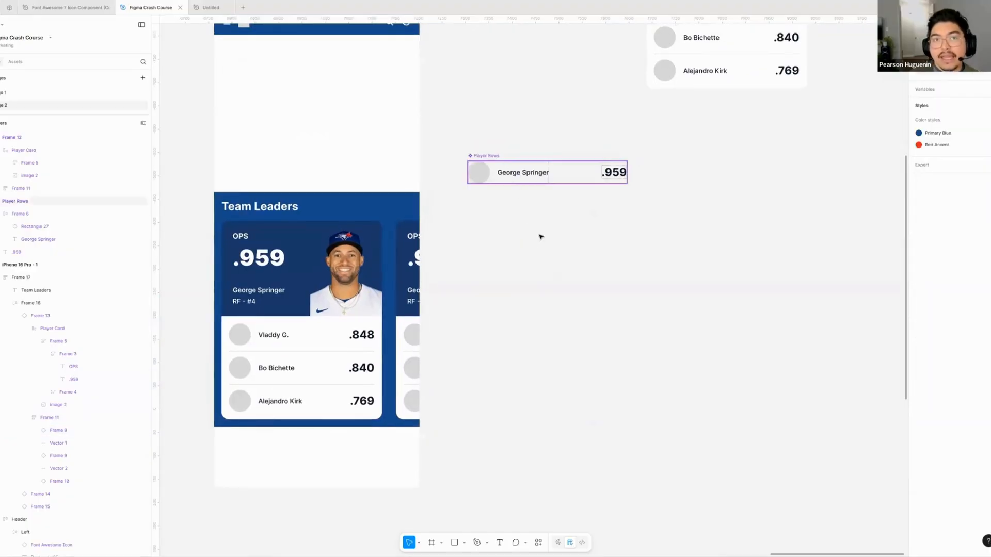
- Move the Team Leaders section frame out of the iPhone frame onto the empty canvas below the Player Rows component
scroll(451, 212, "down", 2)
scroll(456, 215, "down", 5, "ctrl")
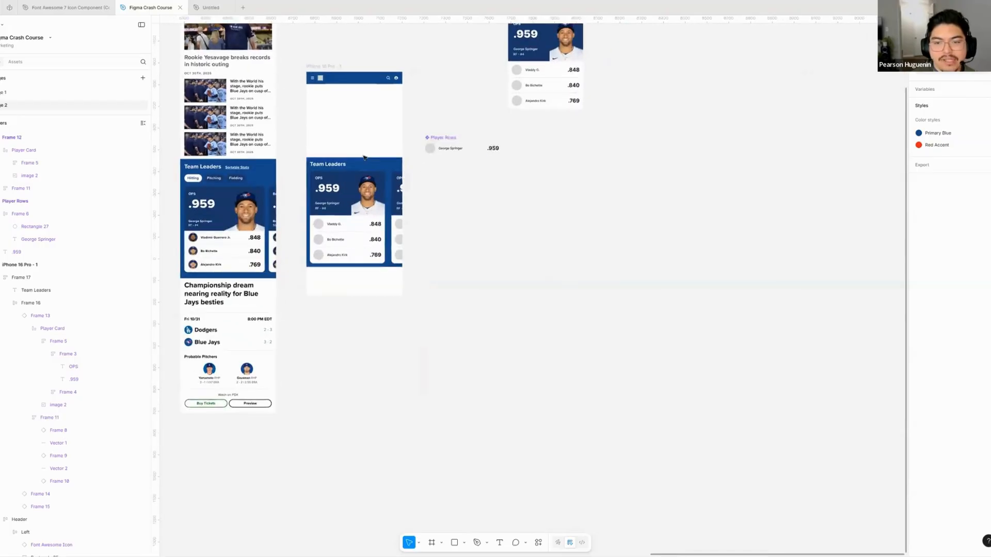
scroll(364, 157, "right", 1)
left_click_drag(366, 170, 513, 206)
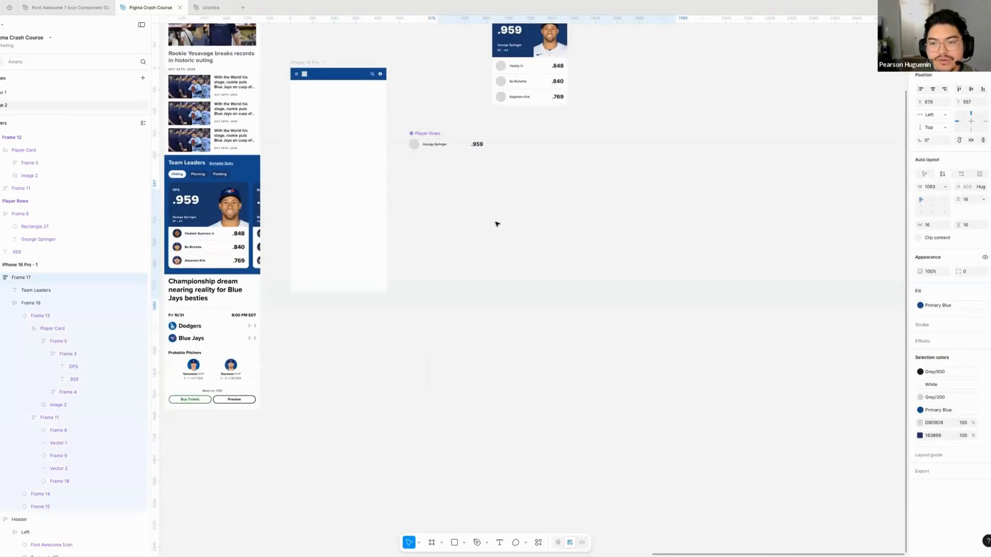
scroll(485, 364, "right", 1)
scroll(452, 233, "up", 3, "ctrl")
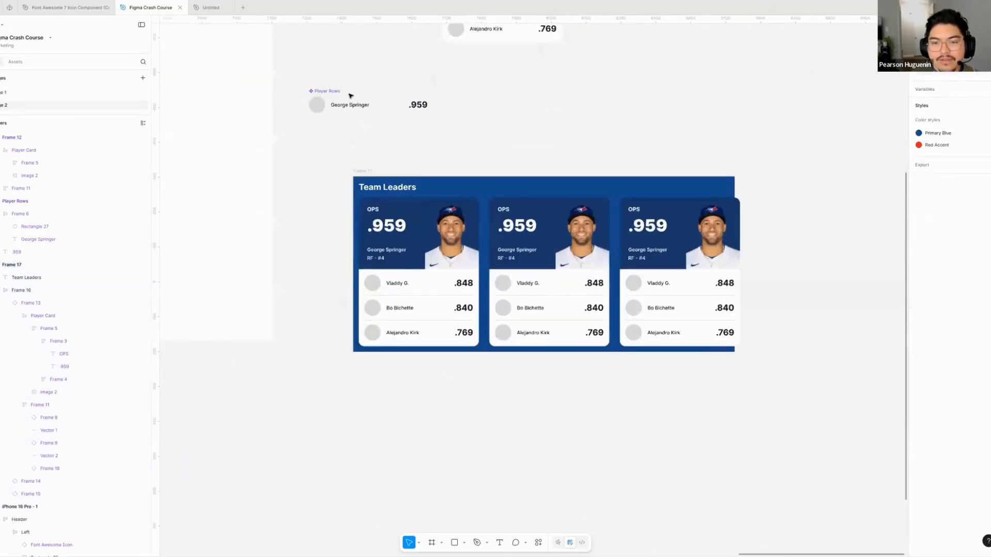
- Select the main Player Rows component and compare it with the row instances in the Team Leaders cards
left_click(370, 106)
scroll(354, 292, "right", 3)
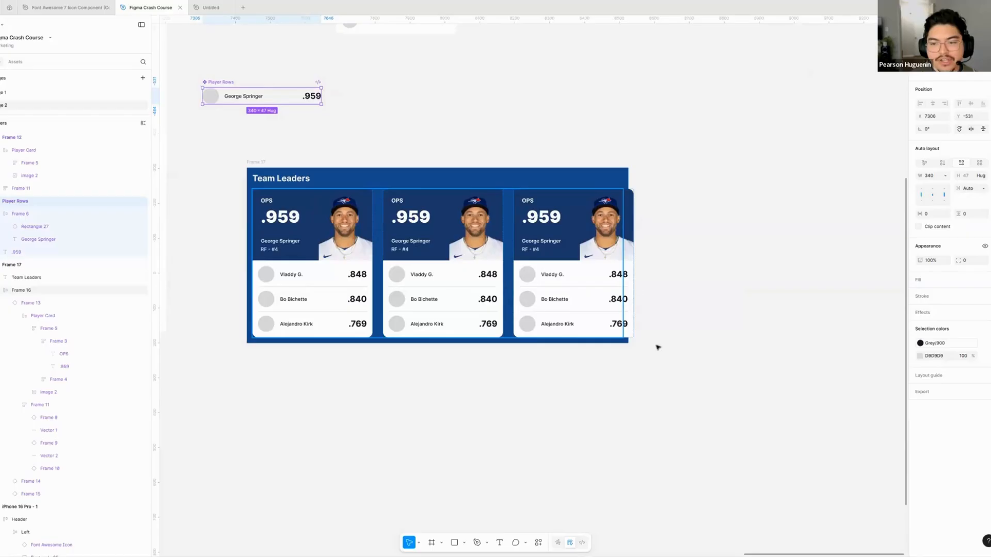
scroll(417, 393, "up", 2)
scroll(418, 393, "left", 2)
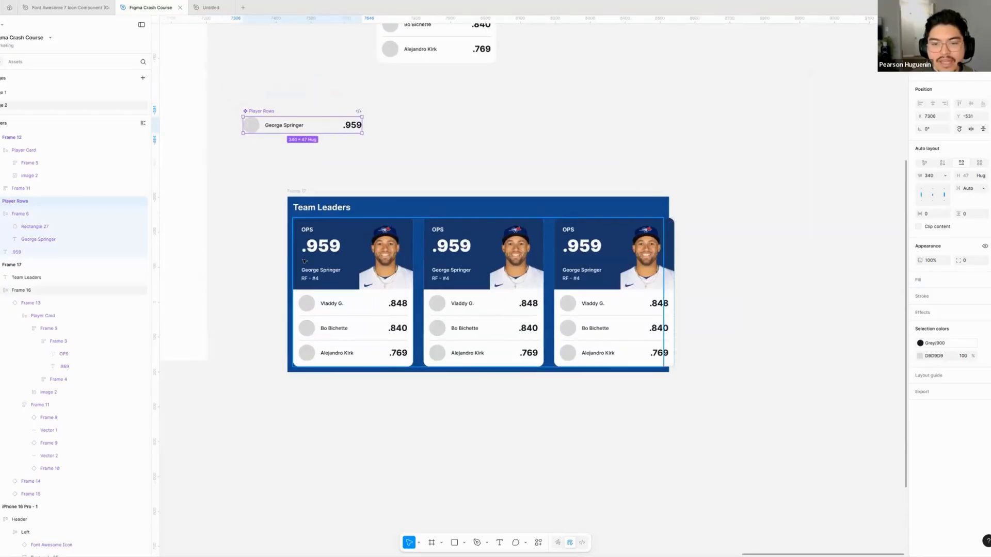
scroll(381, 290, "down", 2)
scroll(380, 289, "left", 1)
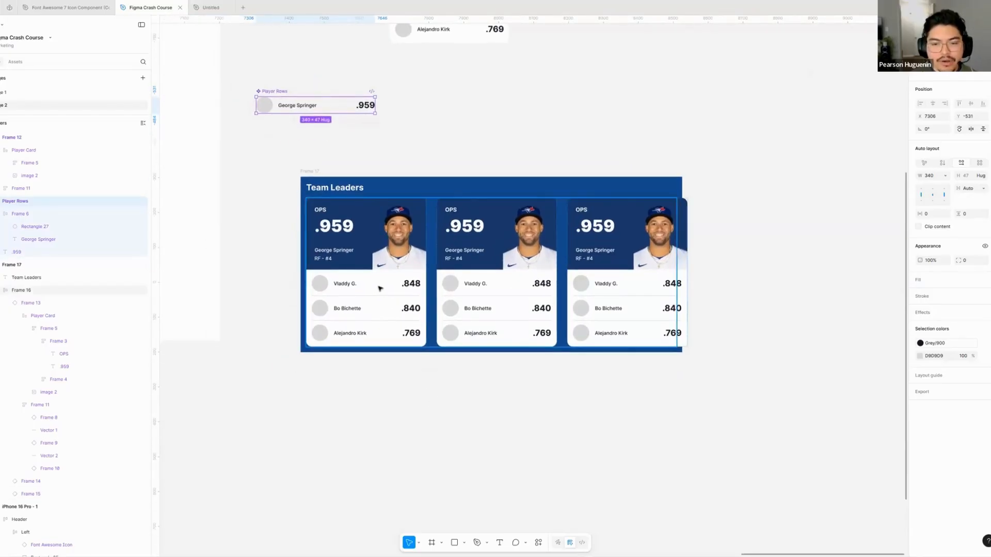
- Set the font weight of the .848 and .840 stats in the first player card to Medium
left_click(380, 290, "super")
scroll(370, 274, "down", 2)
scroll(362, 258, "up", 4)
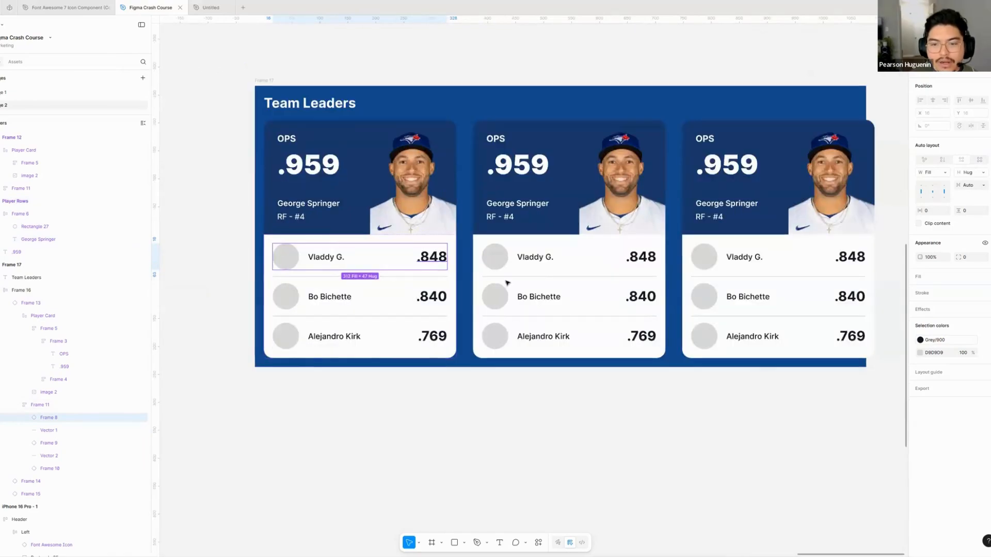
left_click(433, 258, "super")
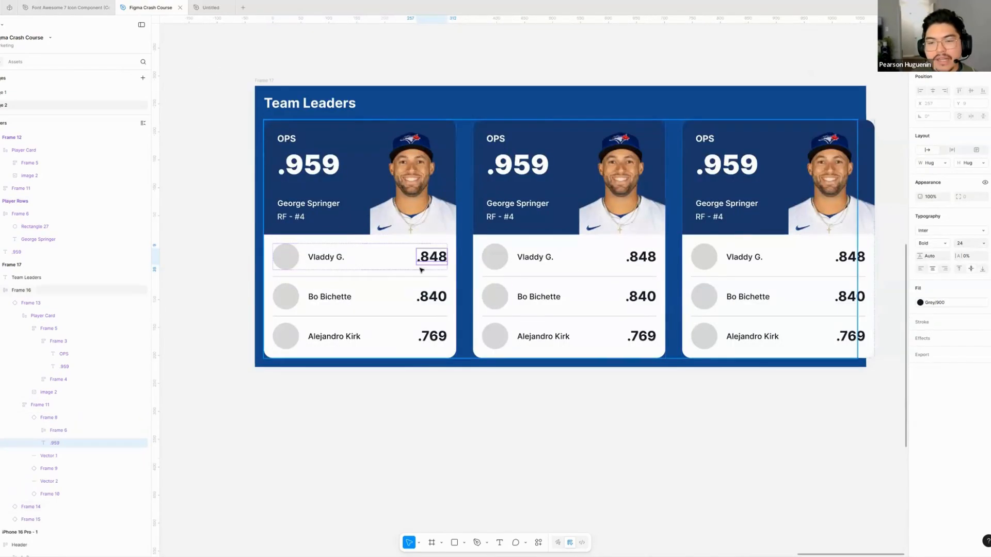
left_click(945, 247)
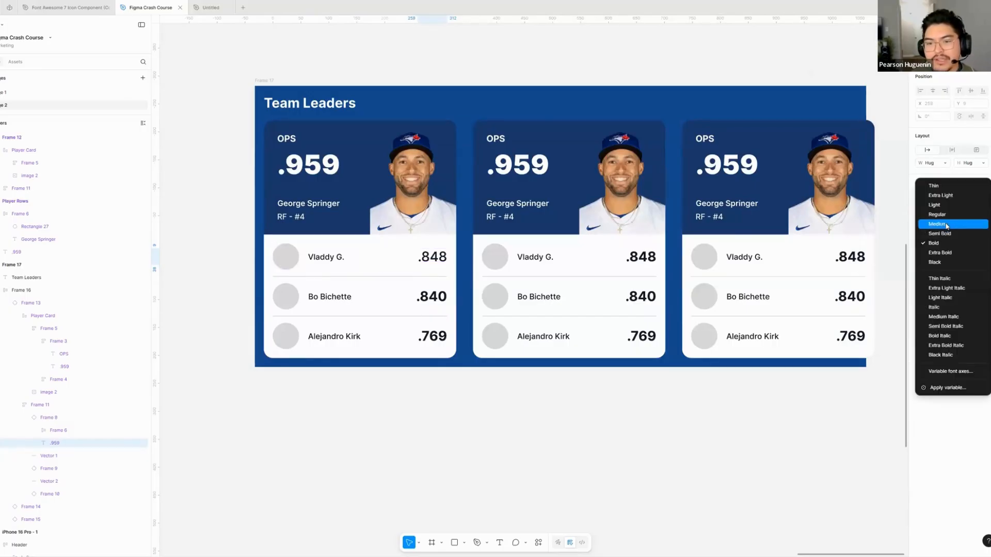
left_click(942, 223)
left_click(432, 296, "super")
left_click(945, 243)
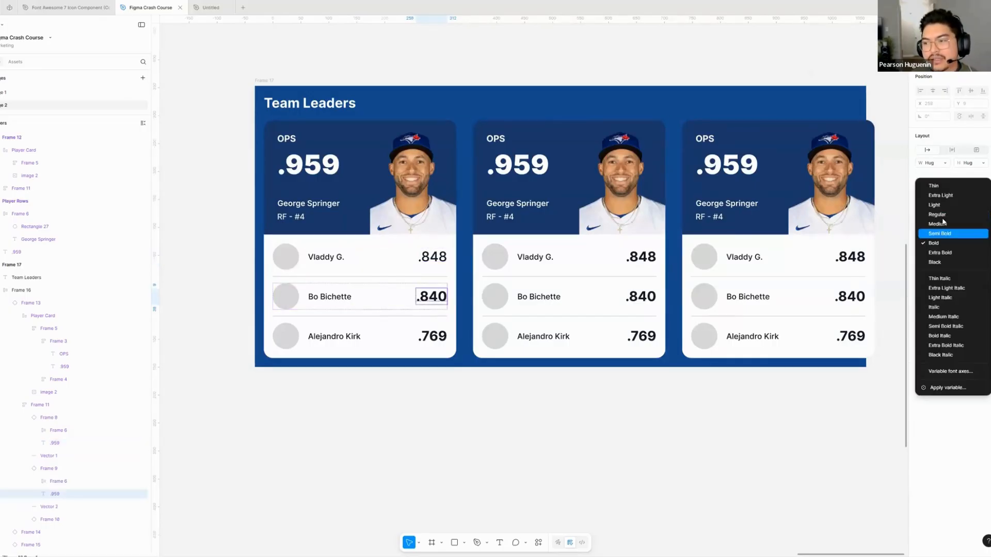
left_click(942, 223)
- Set the first card's .769 stat and all row stats in the second and third player cards to Medium weight
scroll(361, 293, "right", 3)
scroll(360, 293, "down", 1)
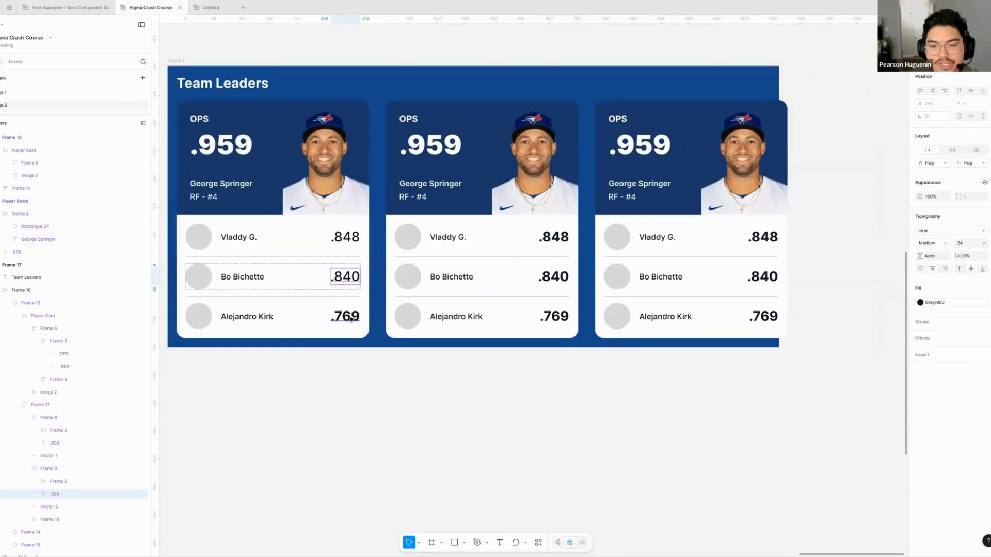
left_click(350, 320, "super")
left_click(555, 317, "shift+super")
left_click(558, 281, "shift+super")
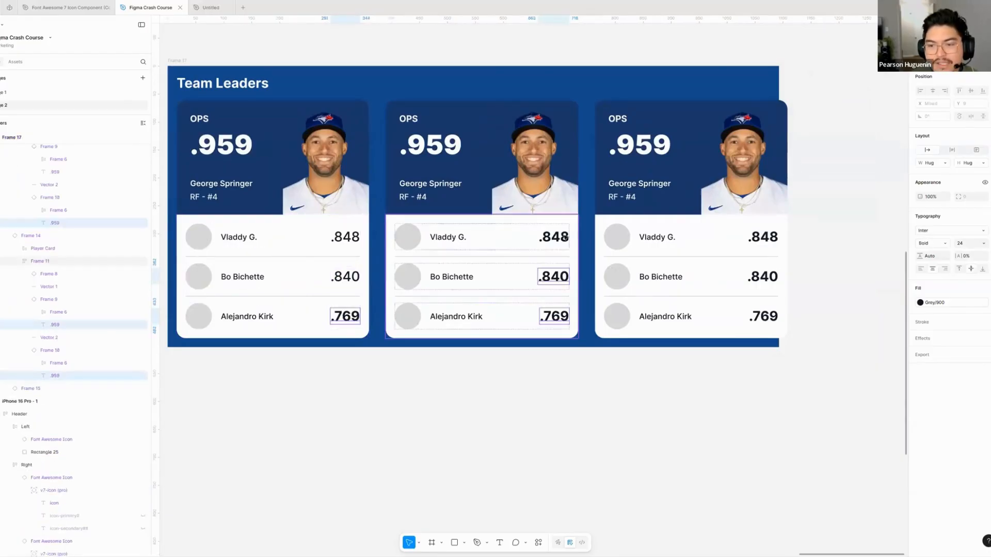
left_click(559, 239, "shift+super")
scroll(560, 237, "right", 5)
scroll(560, 237, "down", 1)
left_click(615, 248, "shift+super")
left_click(610, 288, "shift+super")
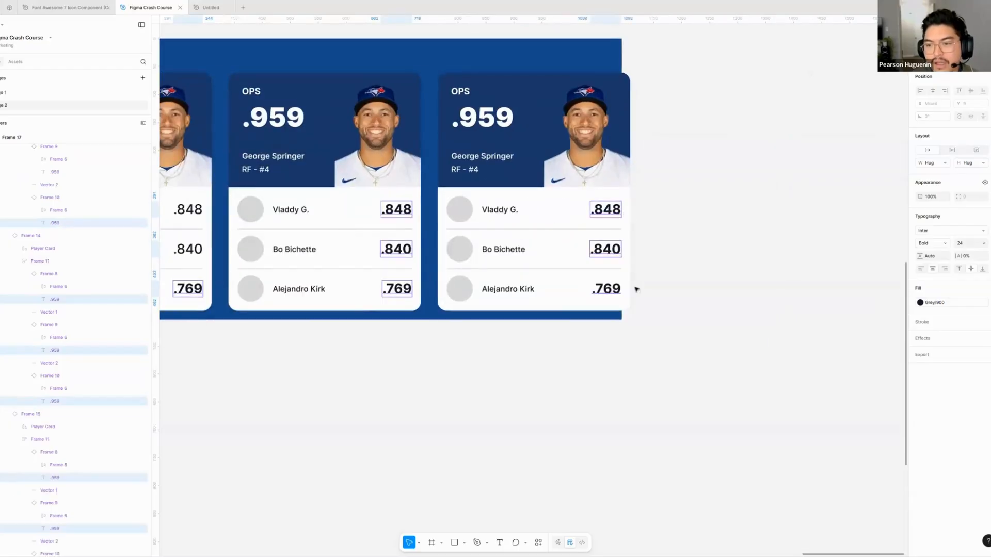
left_click(935, 243)
left_click(939, 223)
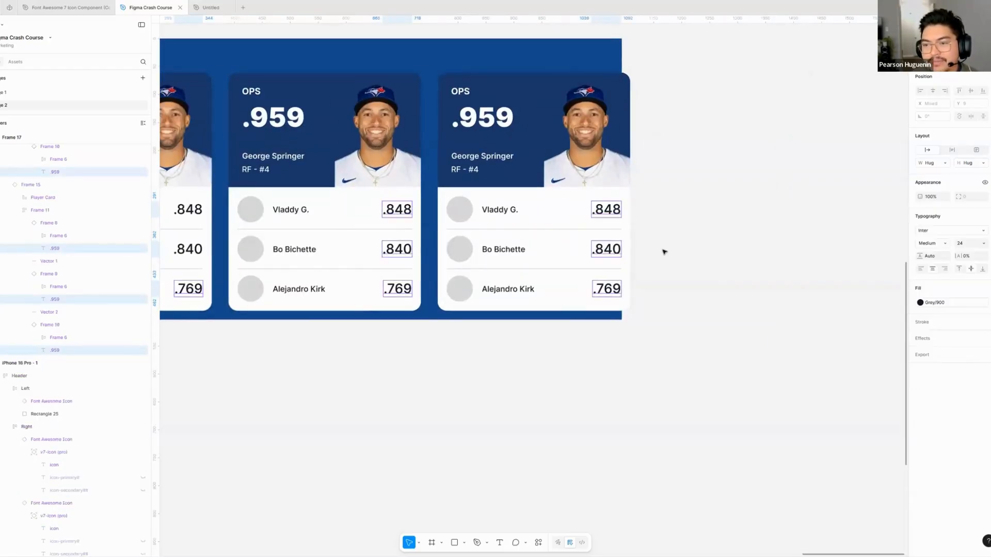
left_click(664, 253)
scroll(631, 285, "down", 5)
scroll(468, 282, "left", 2)
scroll(468, 281, "up", 1)
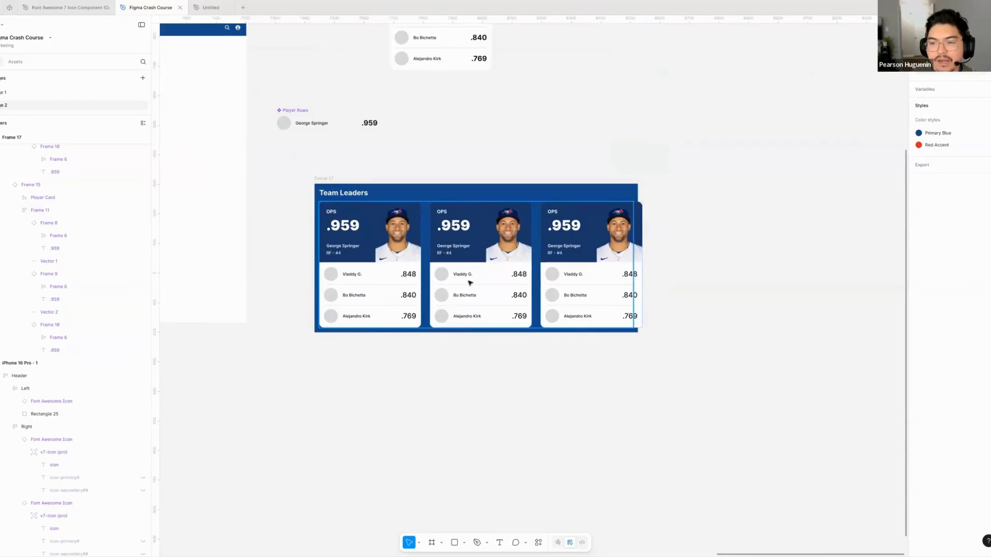
- Undo the Medium weight changes made to the individual row stats in the three Team Leaders cards
key("super+z")
key("super+z")
key("super+z")
key("super+z")
key("super+z")
key("super+z")
key("super+z")
key("super+z")
key("super+z")
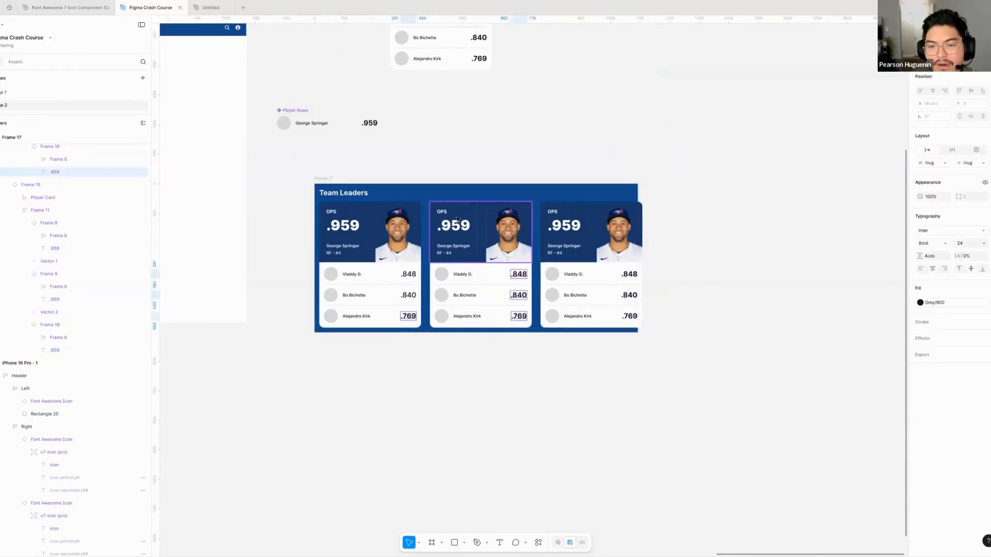
left_click(467, 168)
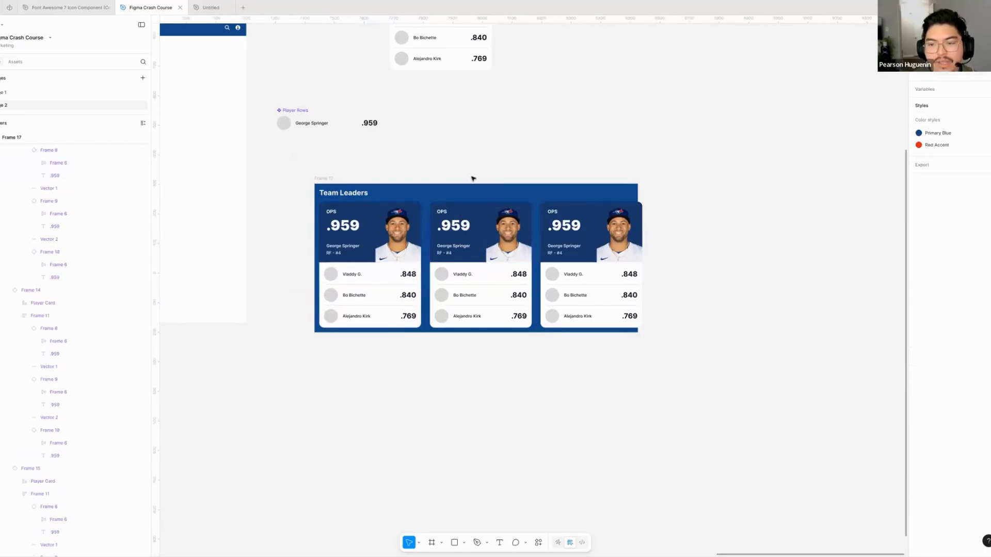
- Set the font weight of the .959 stat in the main Player Rows component to Medium
scroll(469, 173, "up", 3)
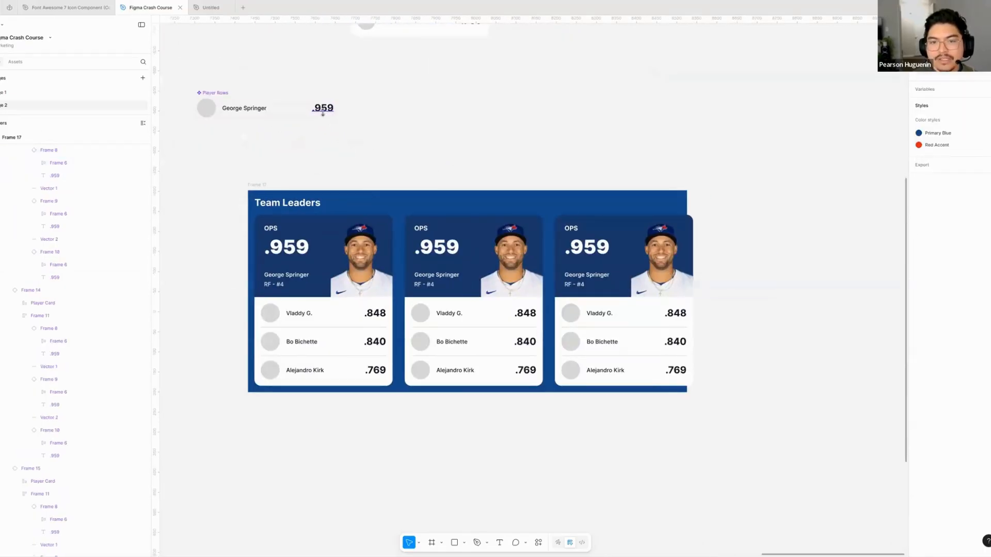
left_click(322, 112)
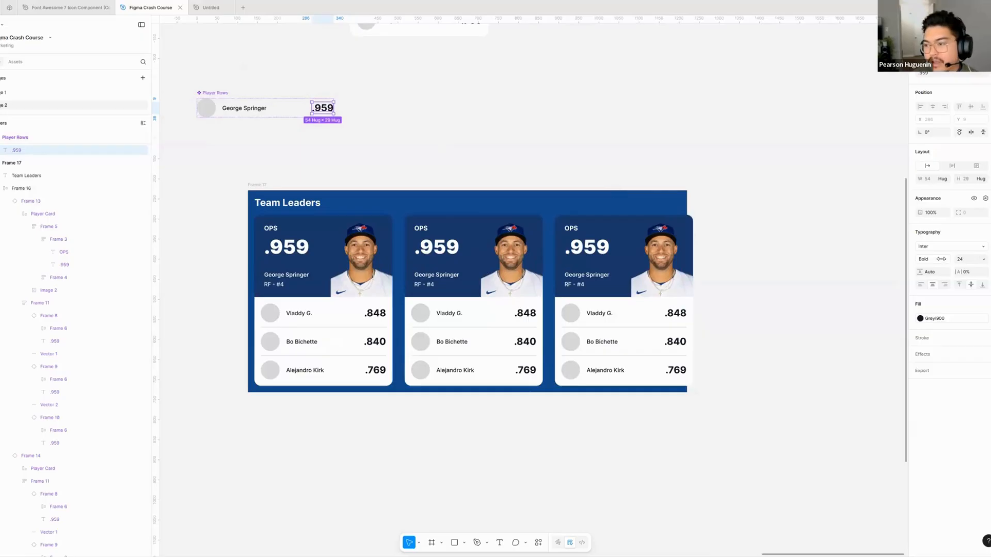
left_click(946, 259)
left_click(941, 240)
scroll(317, 296, "down", 2)
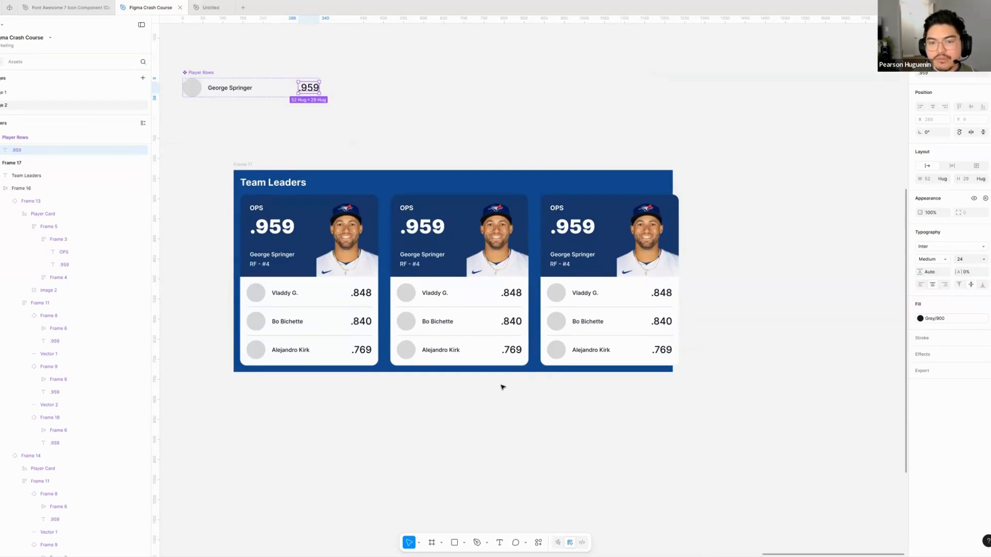
- Set the main Player Rows component's .959 stat back to Bold weight and deselect it
left_click(944, 261)
left_click(928, 277)
left_click(331, 119)
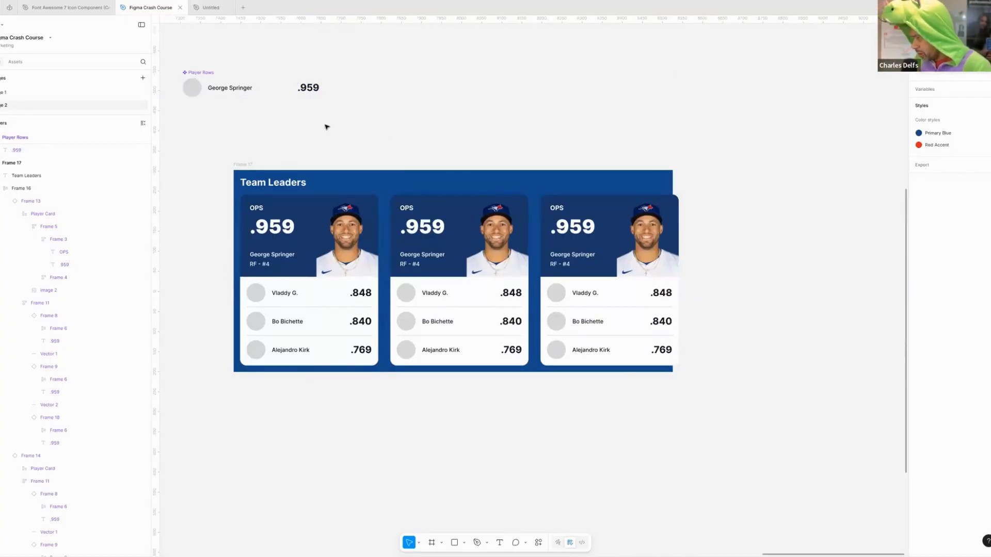
- Delete the main Player Rows component from the canvas
left_click(218, 95)
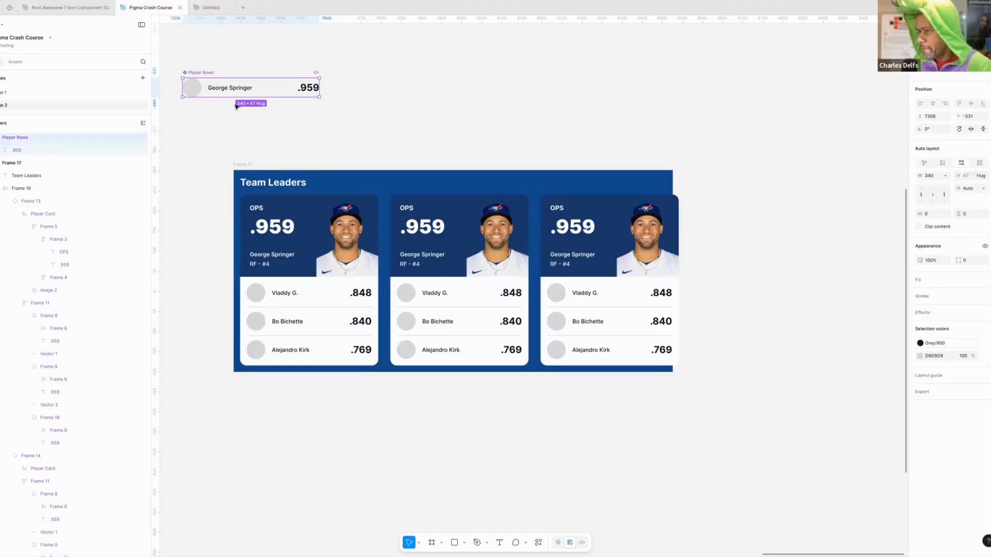
left_click(232, 106)
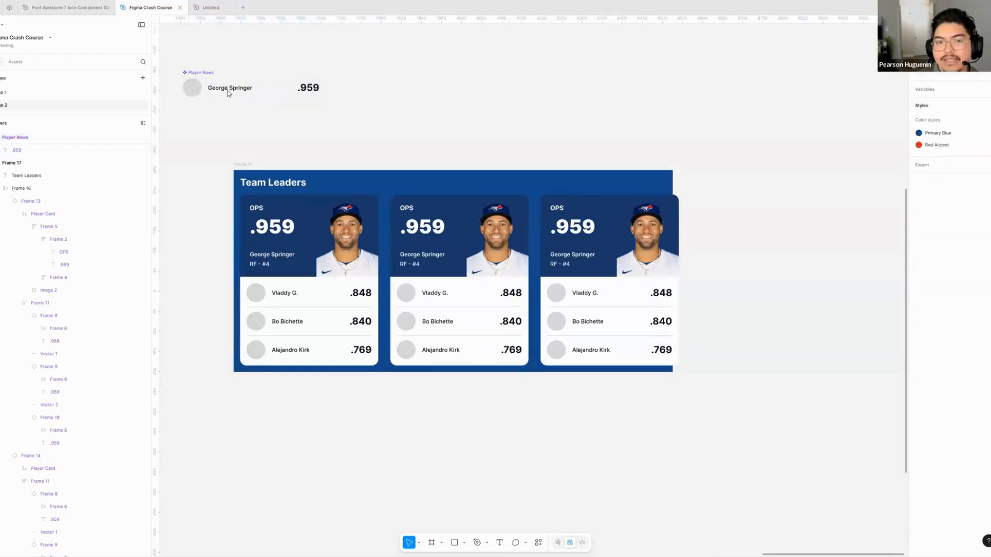
left_click(228, 94)
key("Delete")
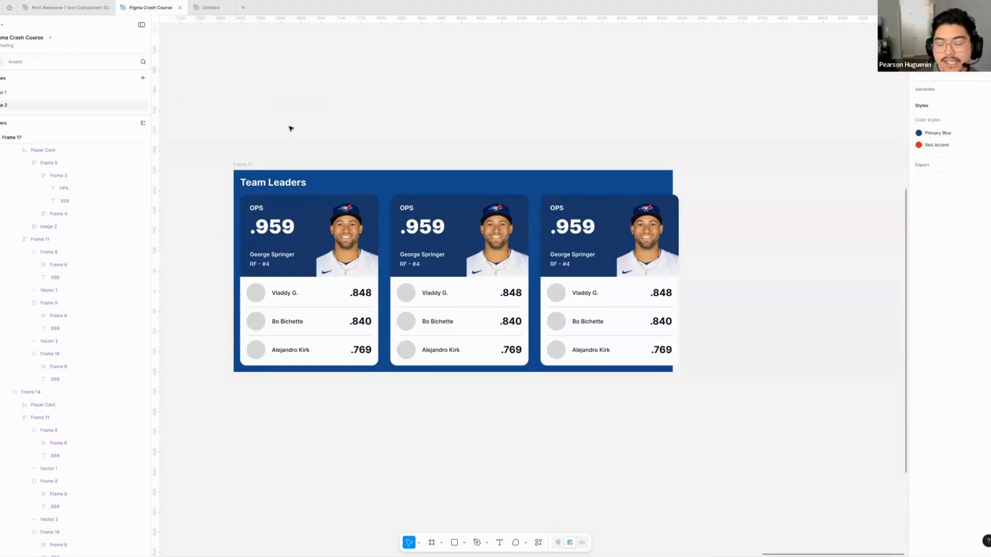
- Restore the deleted Player Rows main component from the .848 row instance in the first Team Leaders card
left_click(314, 292)
left_click(314, 292)
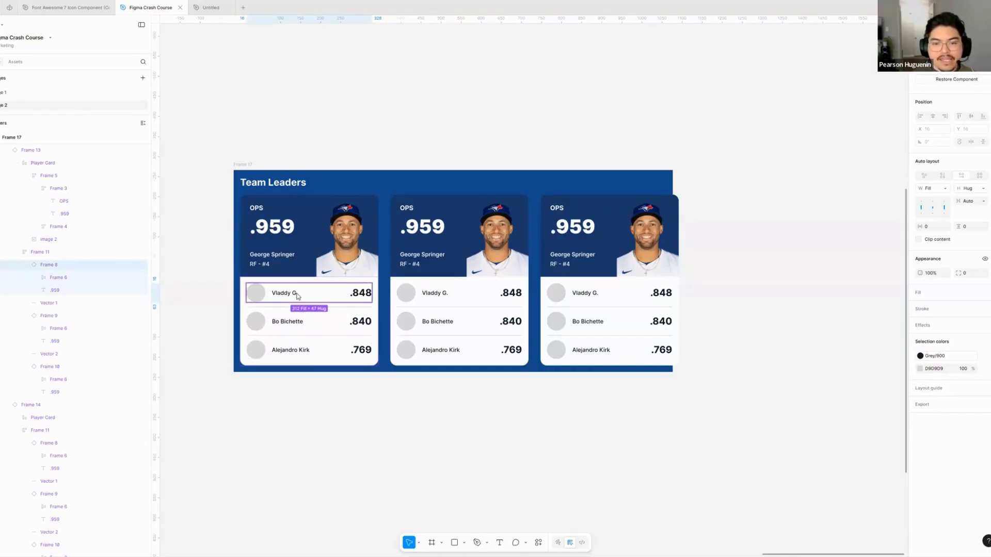
left_click(955, 79)
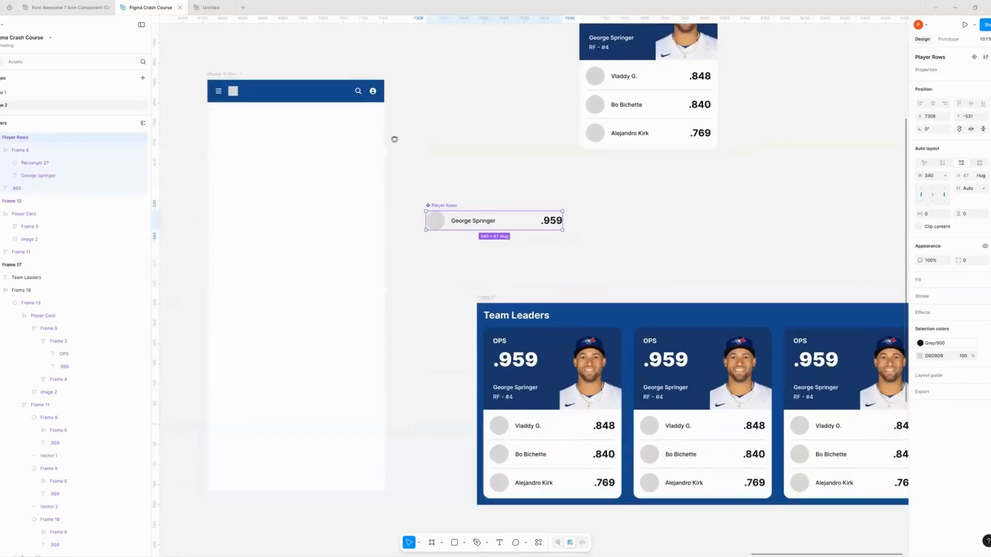
left_click_drag(394, 140, 307, 87)
left_click(548, 186)
left_click_drag(403, 159, 376, 144)
left_click(369, 155)
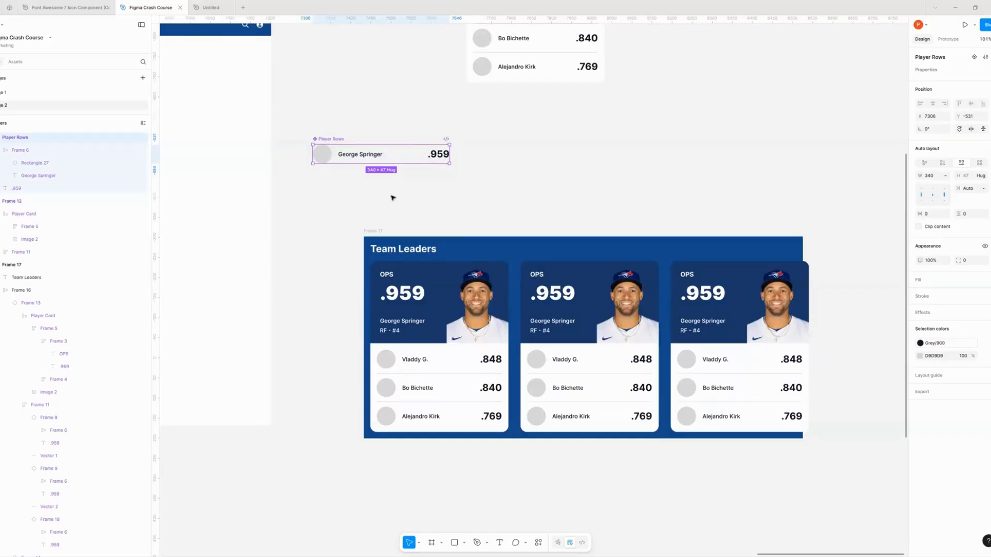
left_click_drag(393, 198, 416, 209)
left_click(416, 209)
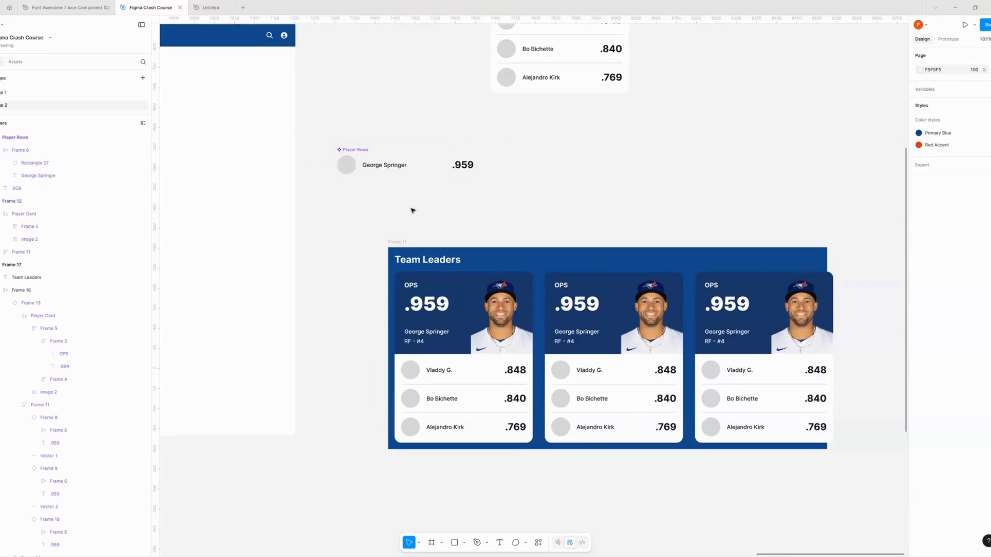
- Browse the file's own components in the assets library and compare them with the main components on the canvas
left_click(374, 163)
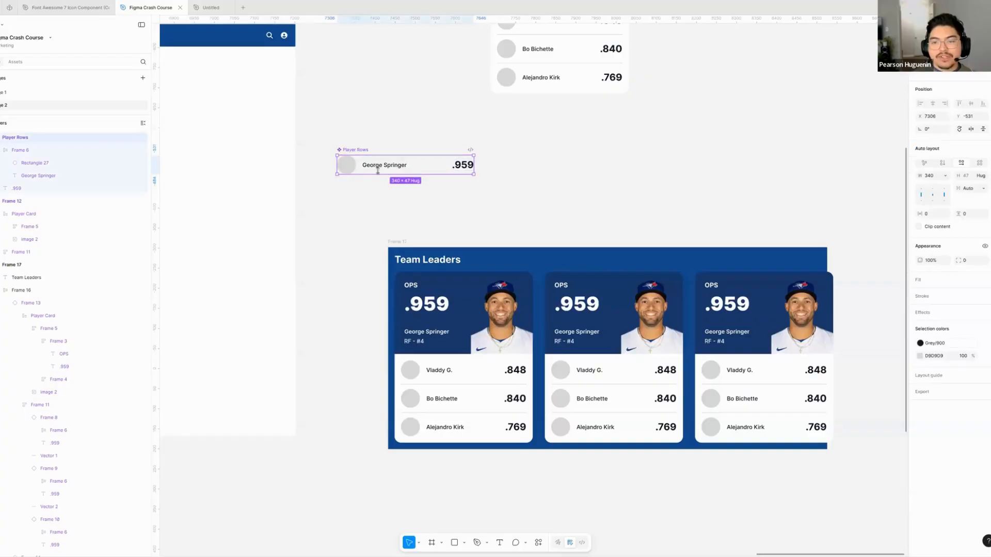
scroll(373, 173, "up", 2)
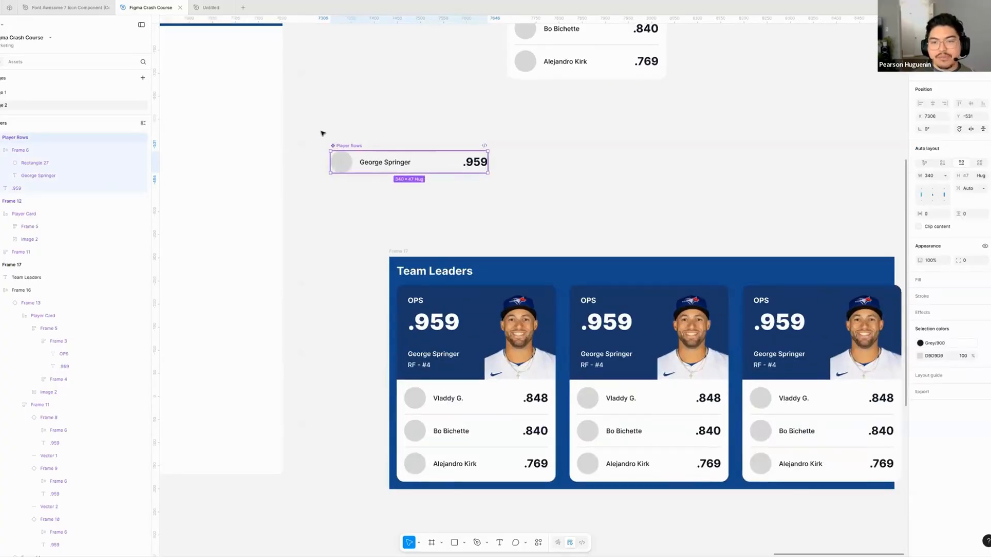
left_click(83, 102)
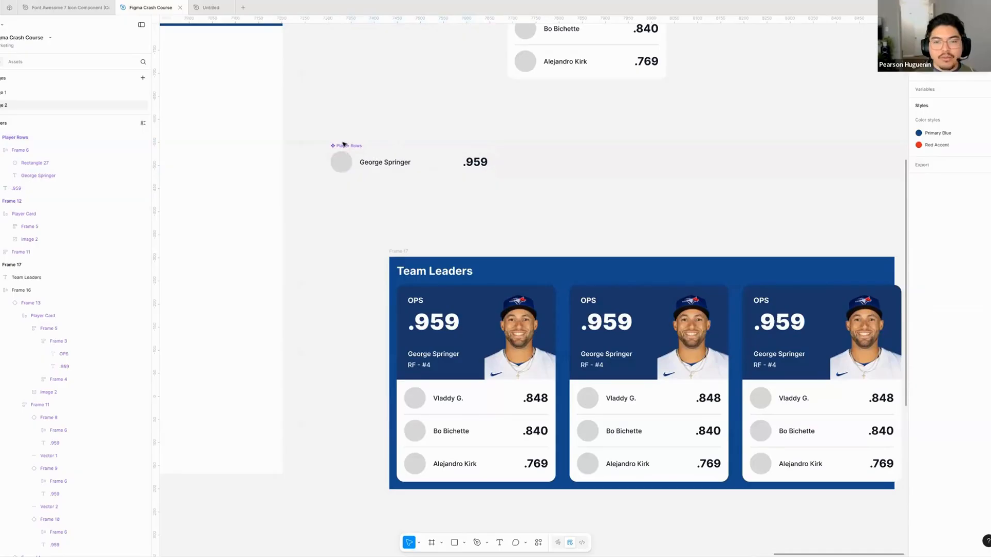
left_click(21, 63)
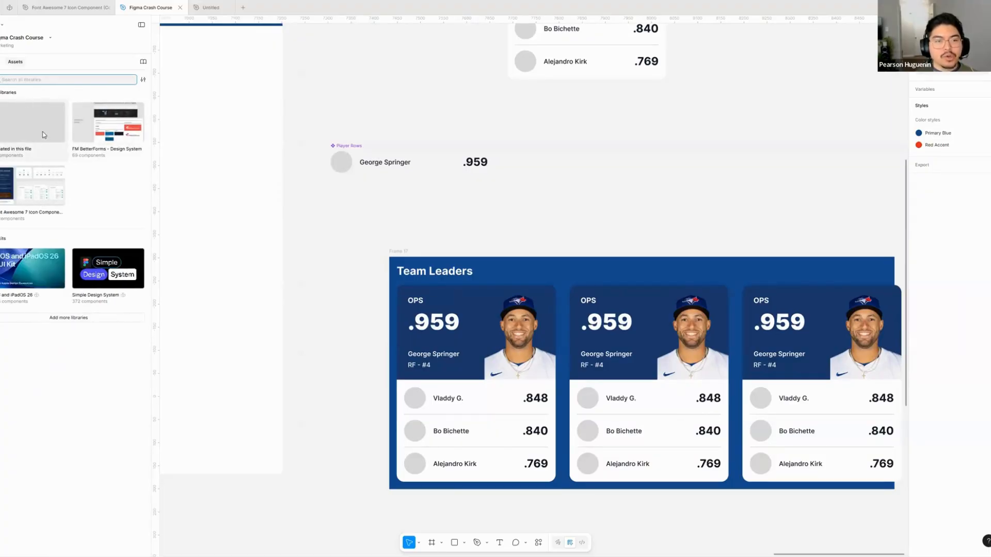
left_click(55, 148)
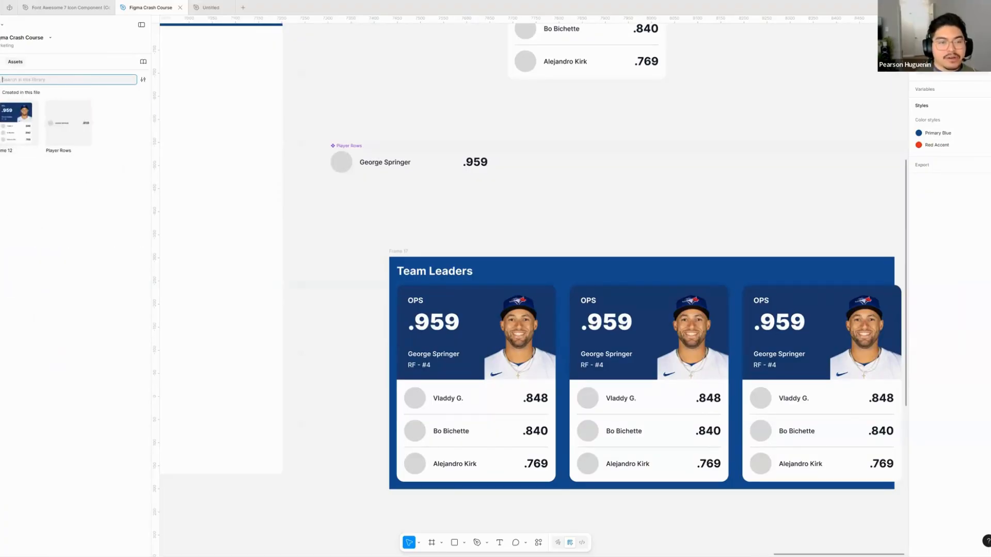
scroll(467, 246, "up", 3)
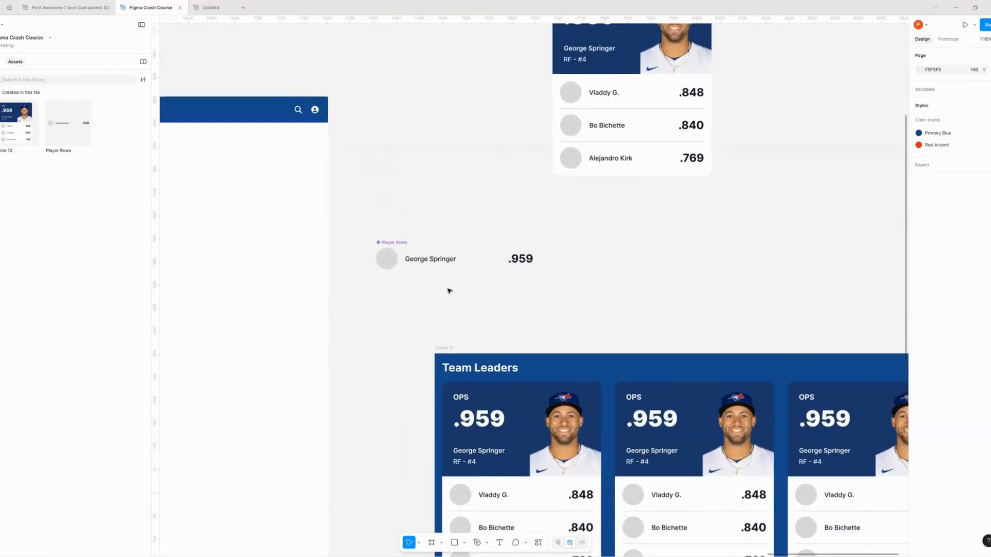
scroll(449, 290, "down", 2)
scroll(476, 286, "down", 3)
scroll(456, 289, "up", 2)
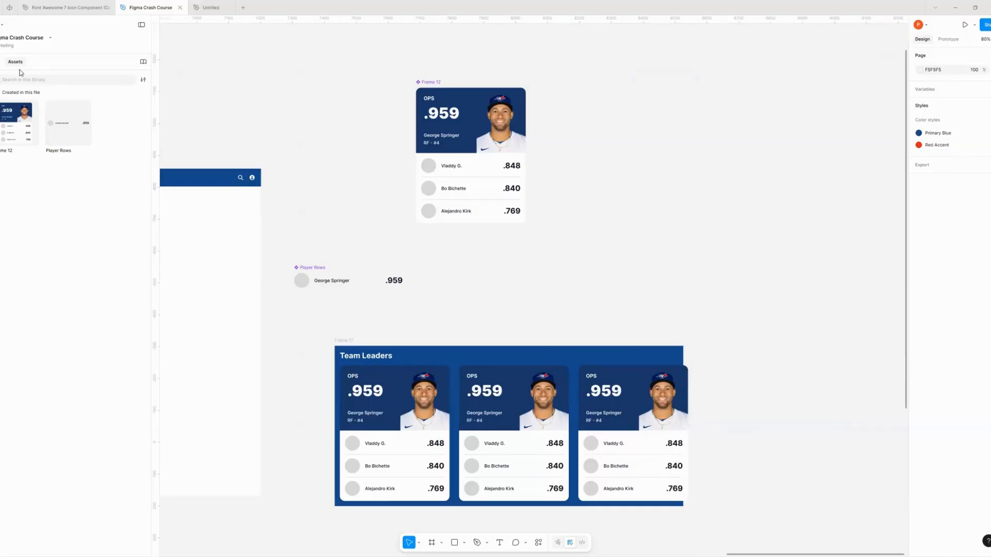
scroll(356, 128, "right", 1)
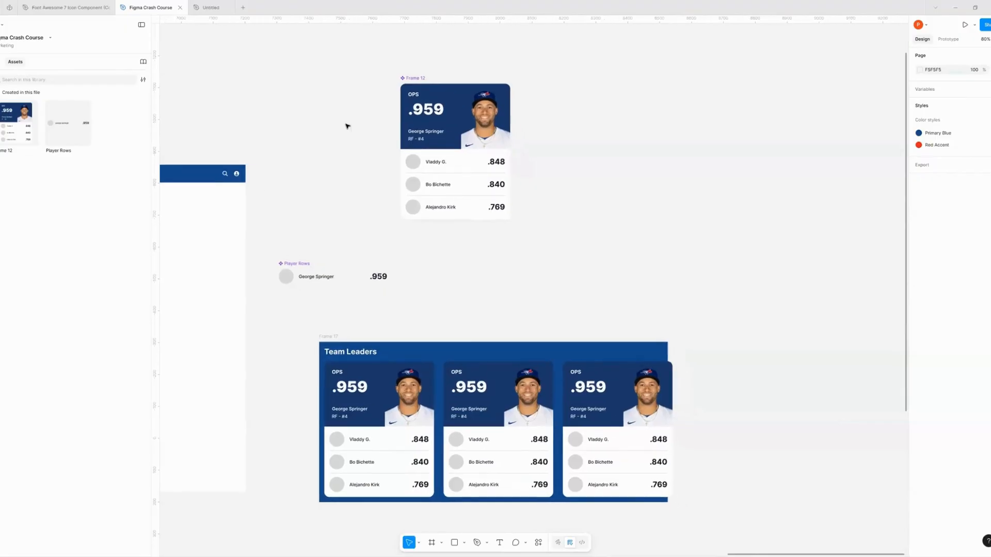
- Return to the list of all asset libraries and reopen the components created in this file
left_click(4, 92)
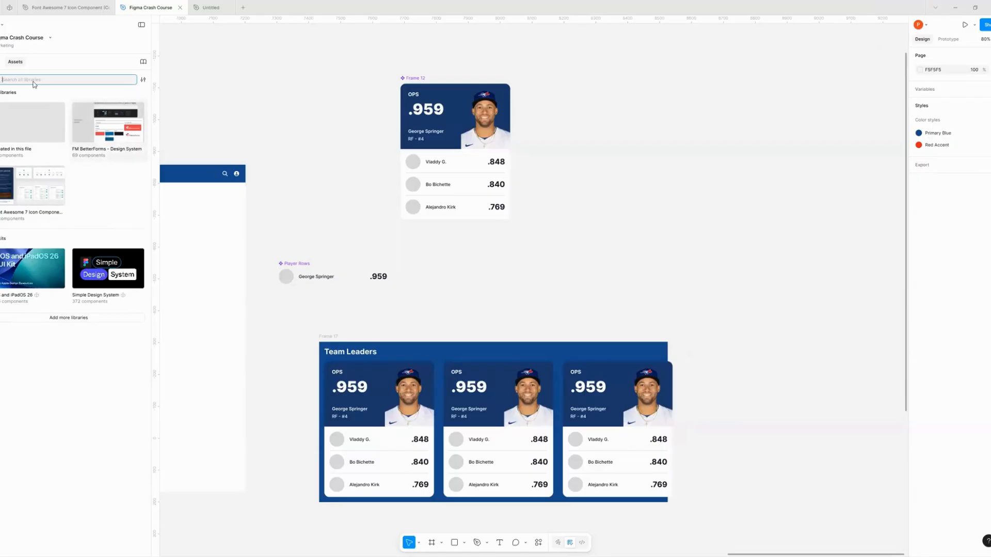
left_click(34, 133)
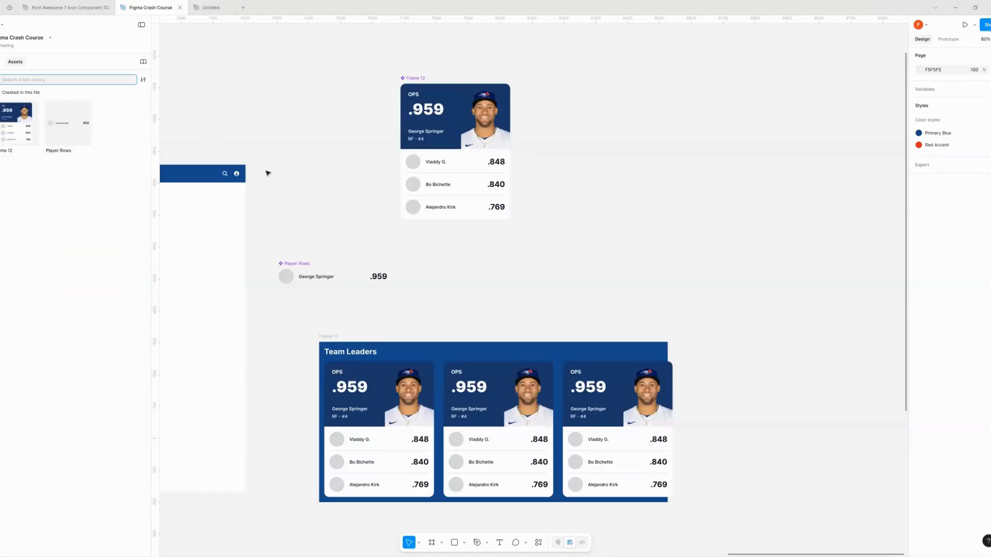
scroll(356, 164, "down", 2)
scroll(356, 164, "left", 1)
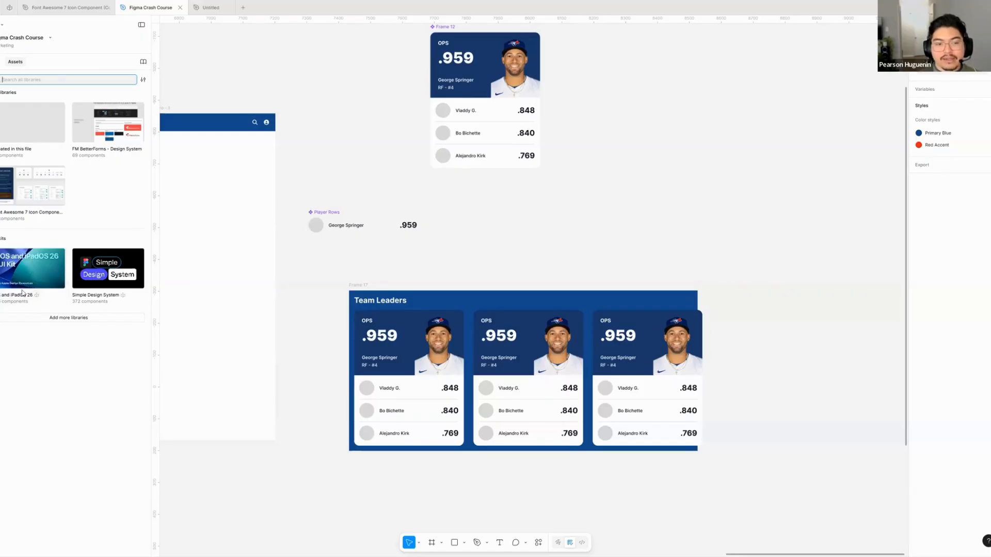
- View the iOS and iPadOS 26 kit's component categories in the assets and go to the kit's library page
left_click(24, 300)
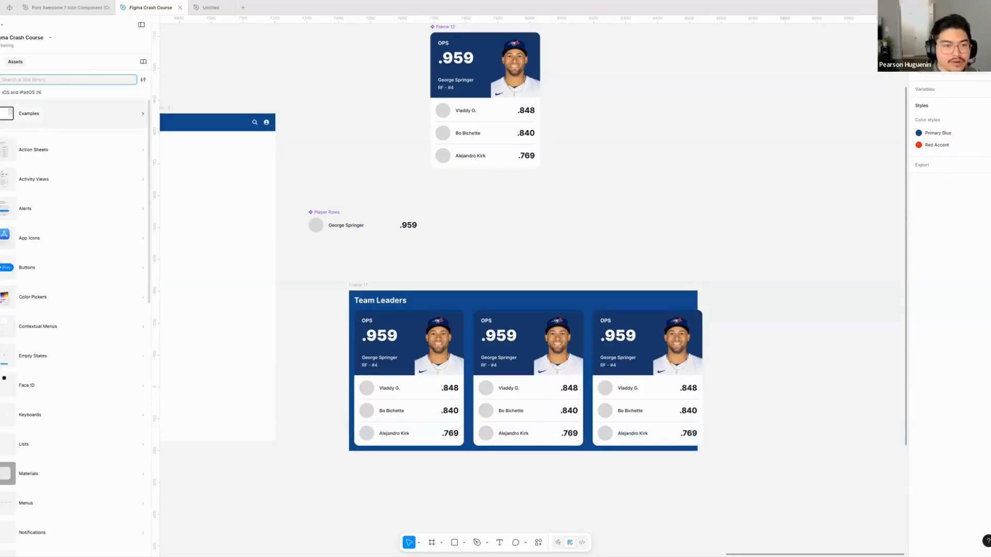
left_click(1, 93)
right_click(26, 275)
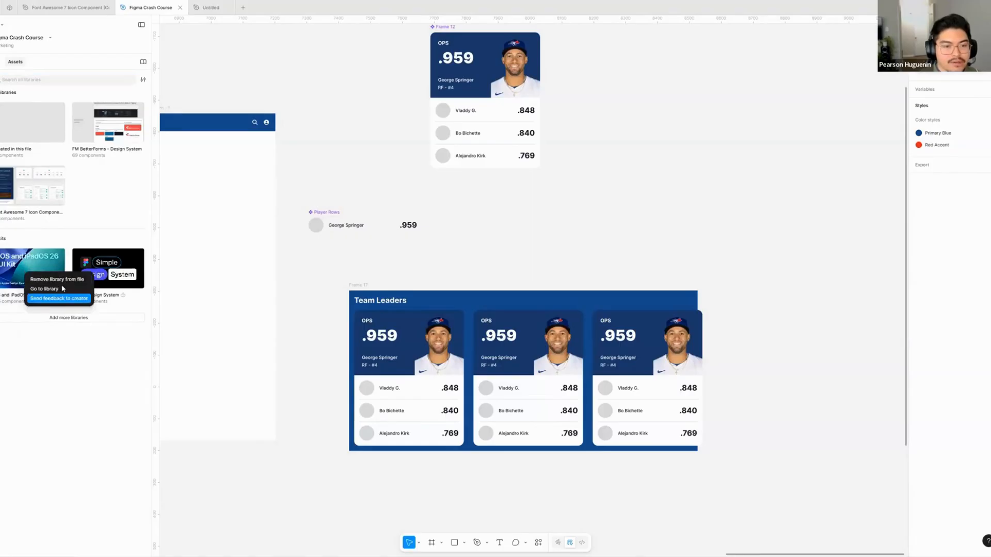
left_click(43, 290)
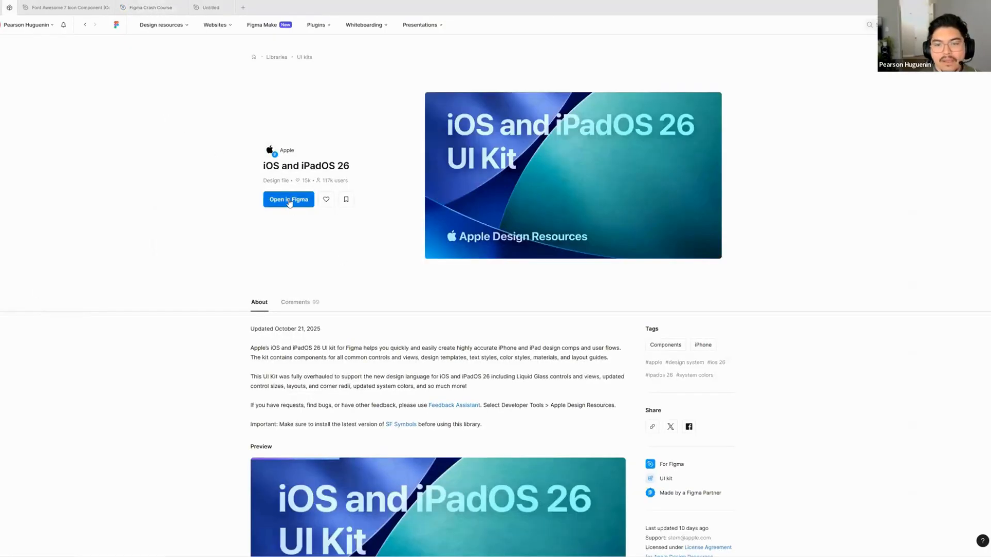
- Check the options for opening the iOS and iPadOS 26 kit in Figma, cancel, and expand its preview to full screen
left_click(289, 201)
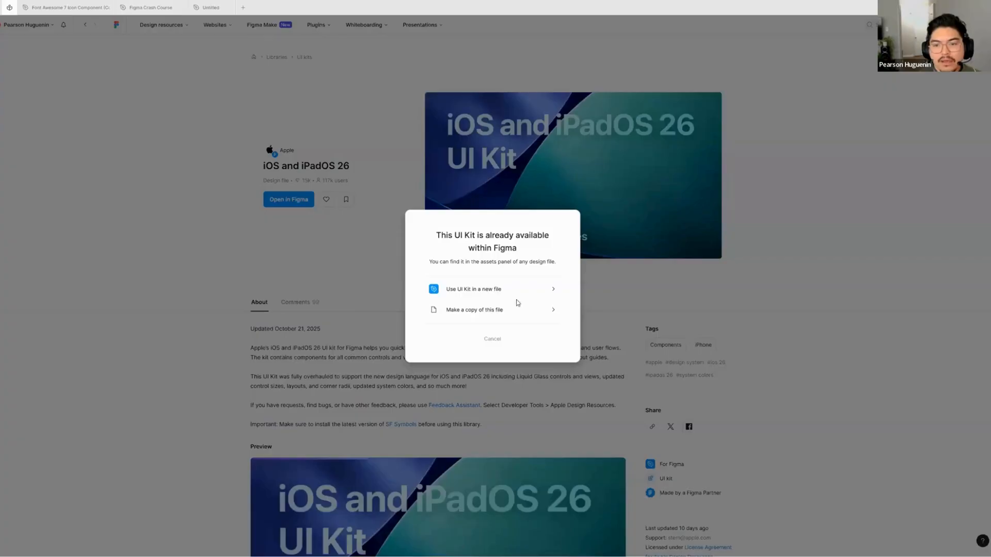
left_click(497, 340)
scroll(456, 259, "down", 7)
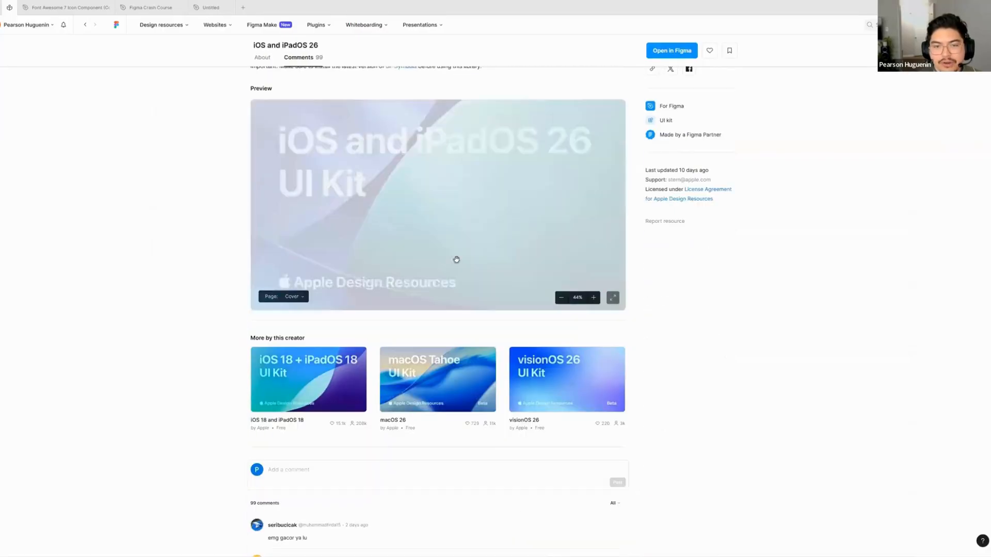
left_click(613, 297)
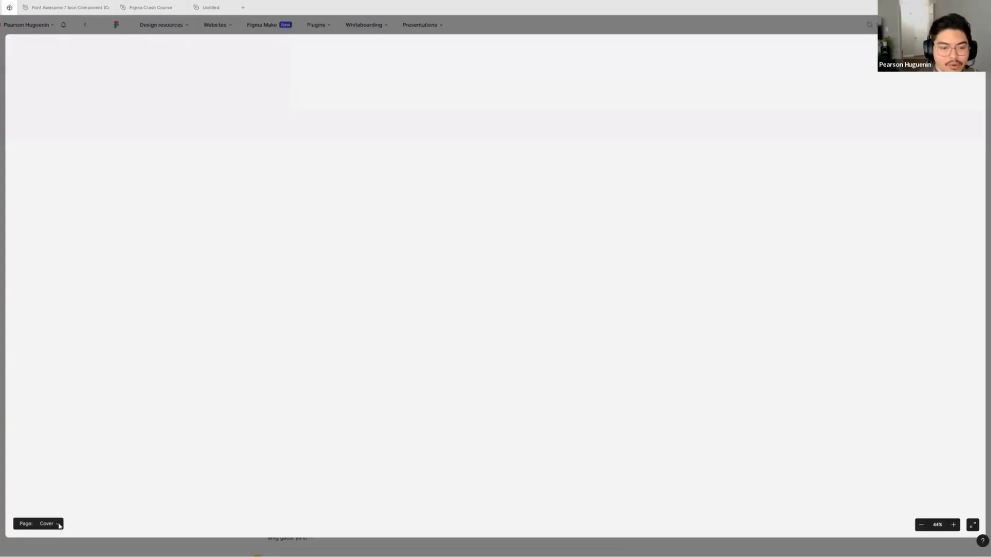
- Show the Menus page in the kit preview and examine its light and dark menu components up close
left_click(47, 524)
scroll(63, 281, "down", 2)
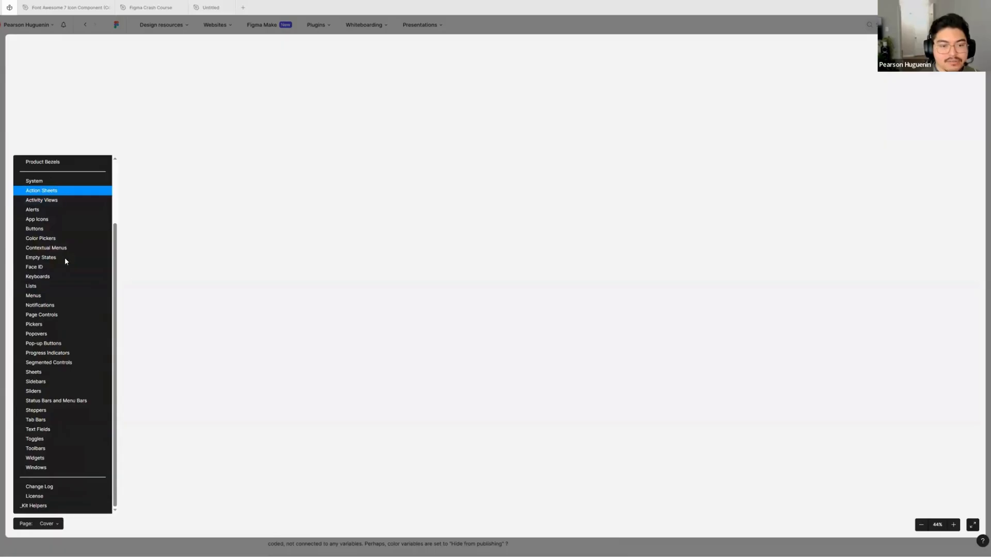
left_click(53, 295)
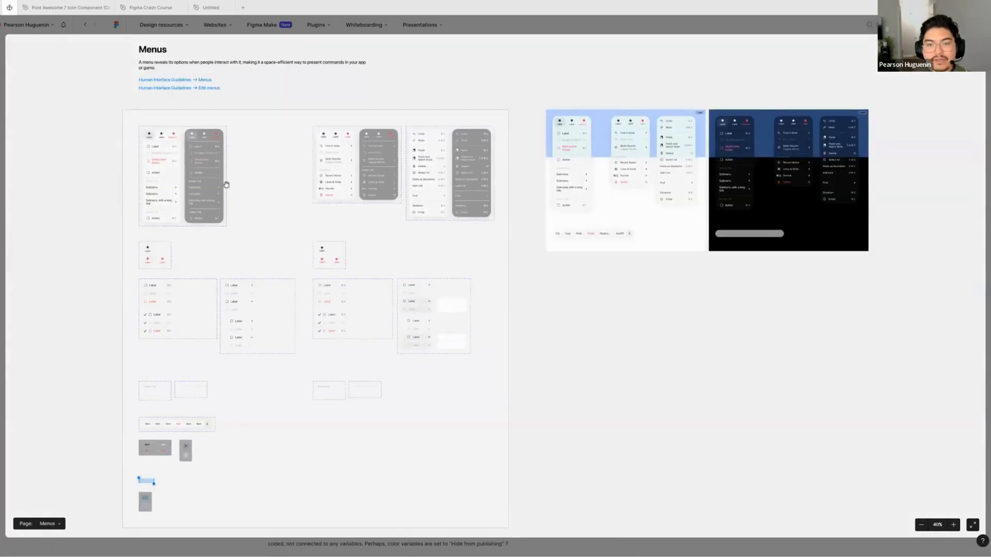
scroll(124, 153, "up", 5)
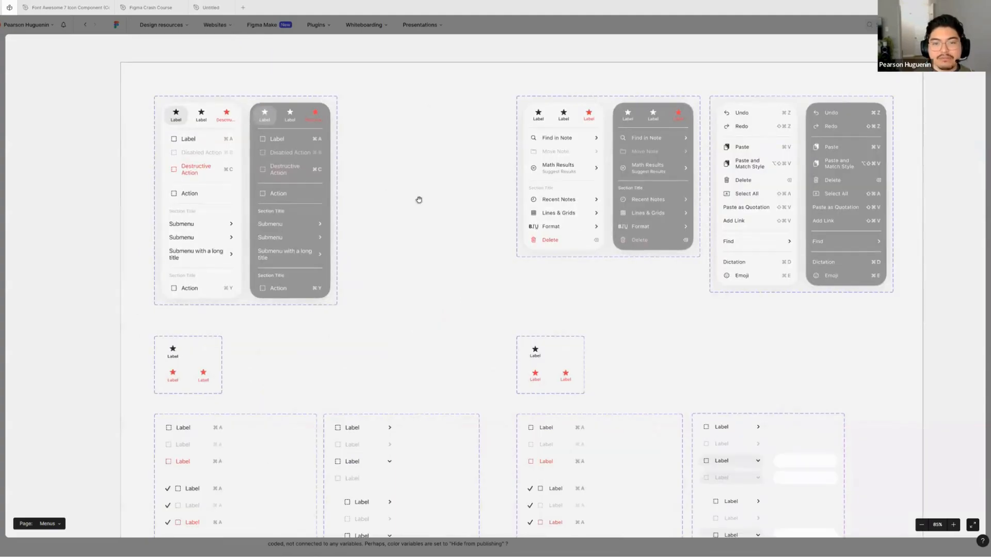
scroll(385, 207, "right", 1)
scroll(384, 207, "down", 1)
scroll(385, 204, "left", 1)
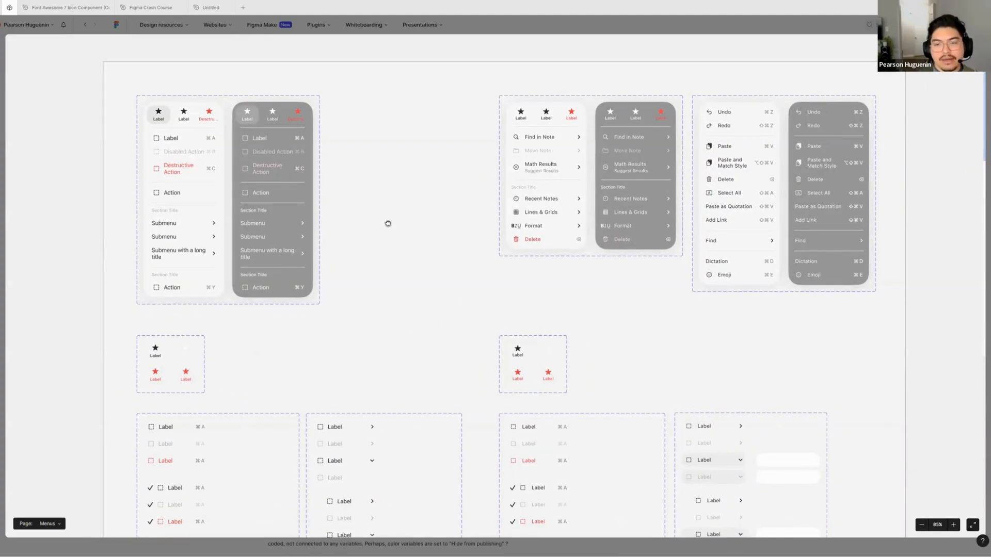
scroll(388, 223, "right", 3)
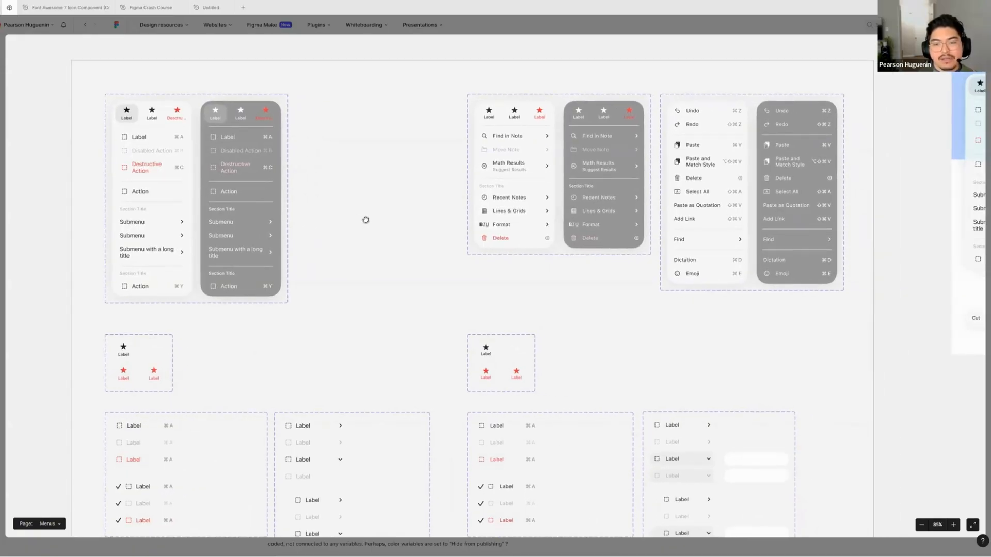
- Examine the kit's Menus page as a whole, including the light and dark example previews beside the component sets
scroll(366, 220, "down", 5)
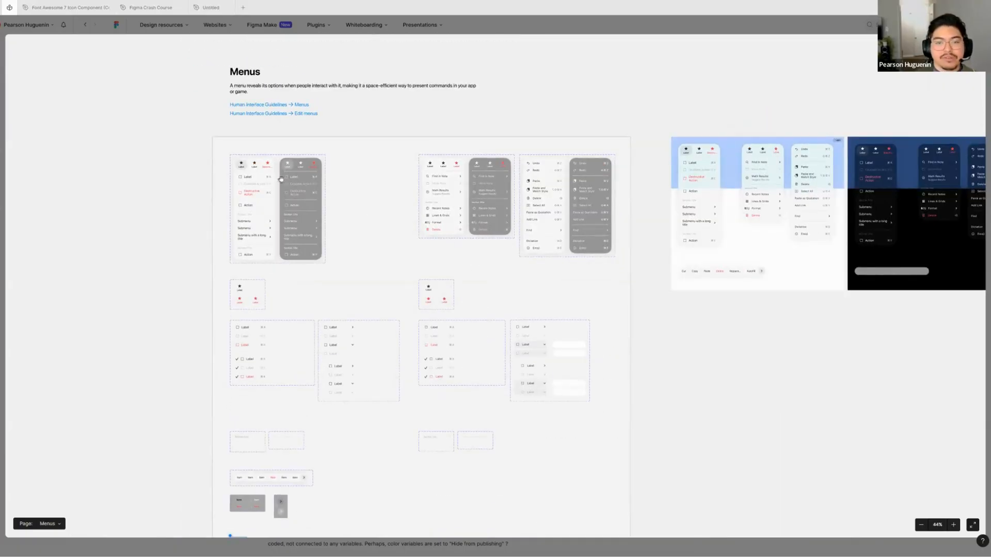
scroll(246, 167, "up", 5)
scroll(273, 251, "up", 2)
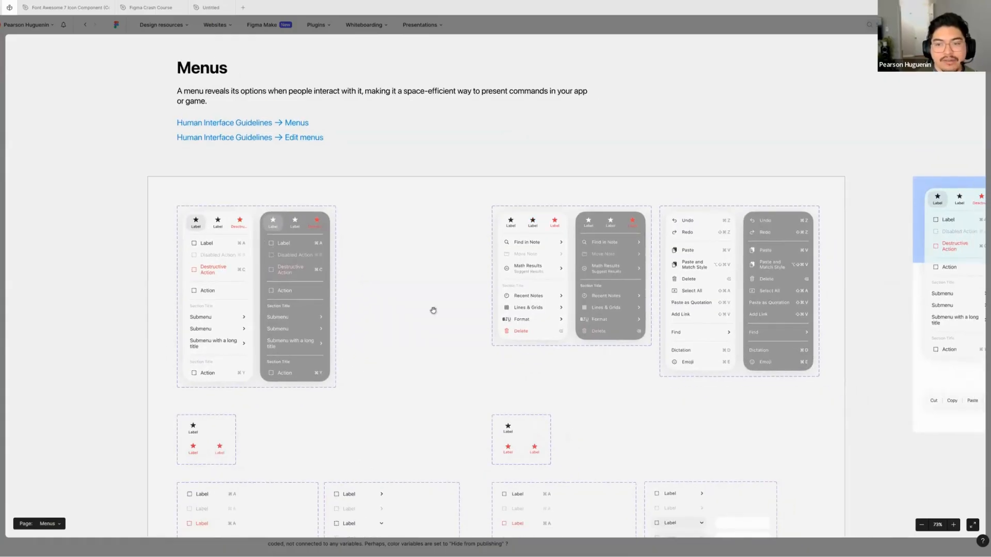
scroll(431, 296, "right", 3)
scroll(431, 297, "down", 2)
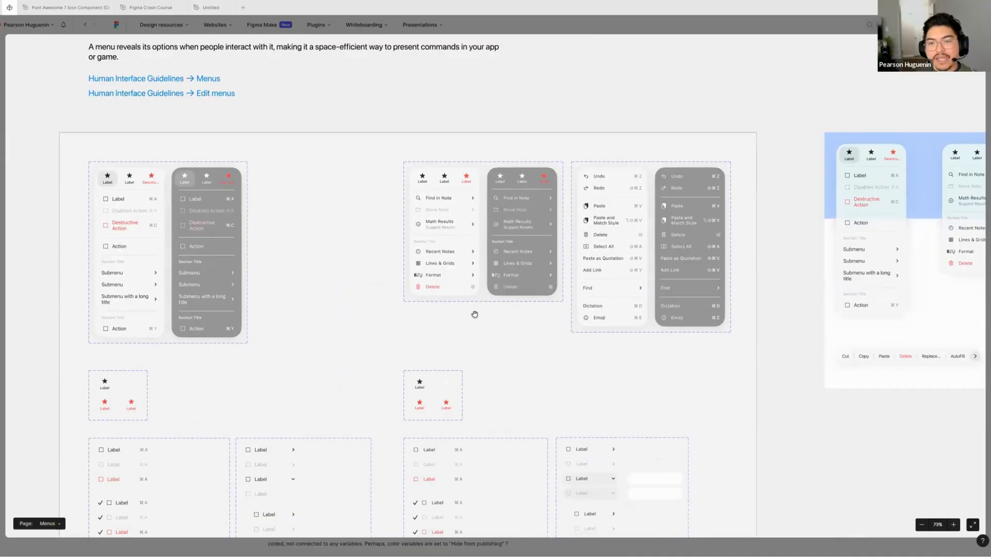
scroll(422, 293, "right", 7)
scroll(422, 292, "down", 2)
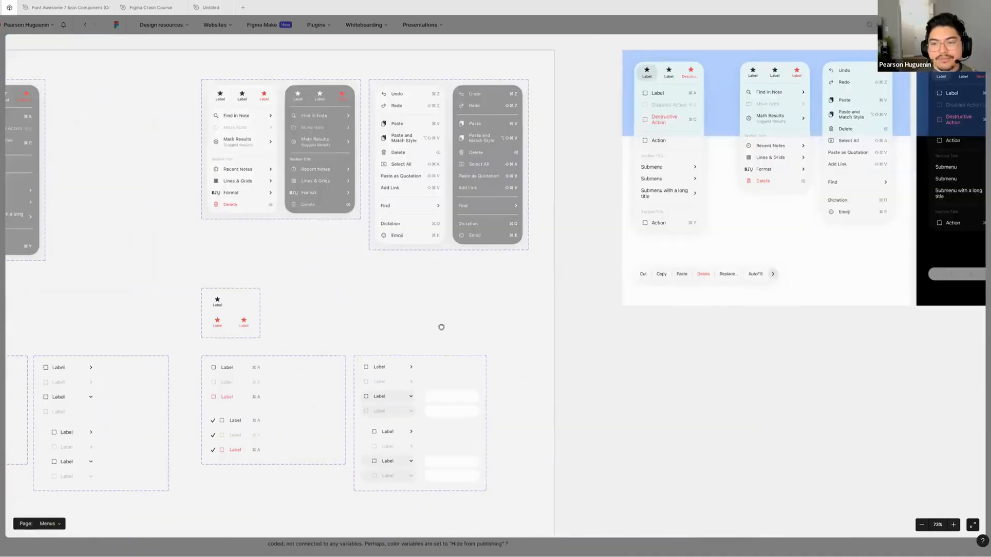
scroll(362, 367, "right", 2)
scroll(362, 367, "up", 1)
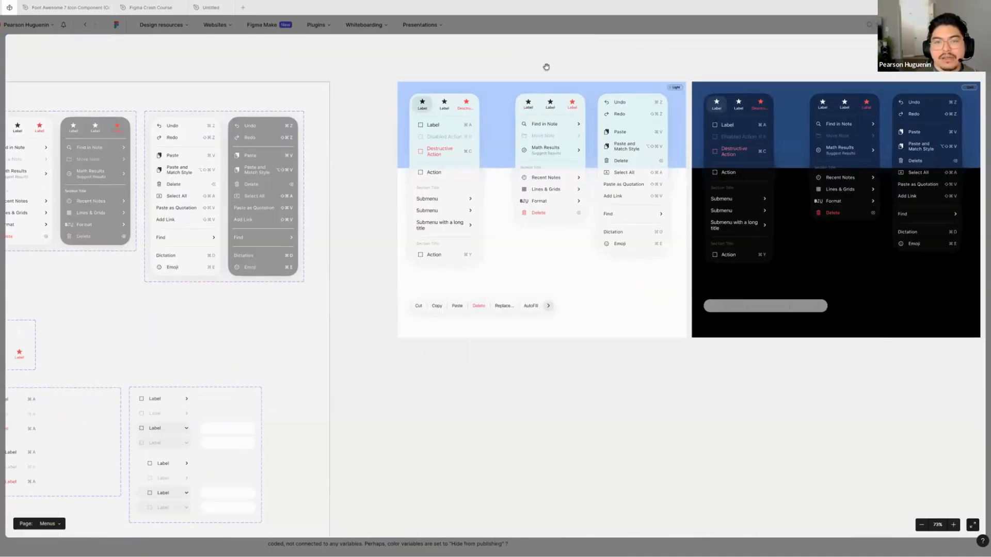
- Back in the Figma Crash Course file, add a second variant to the Player Rows component and name its property Hover
left_click(152, 7)
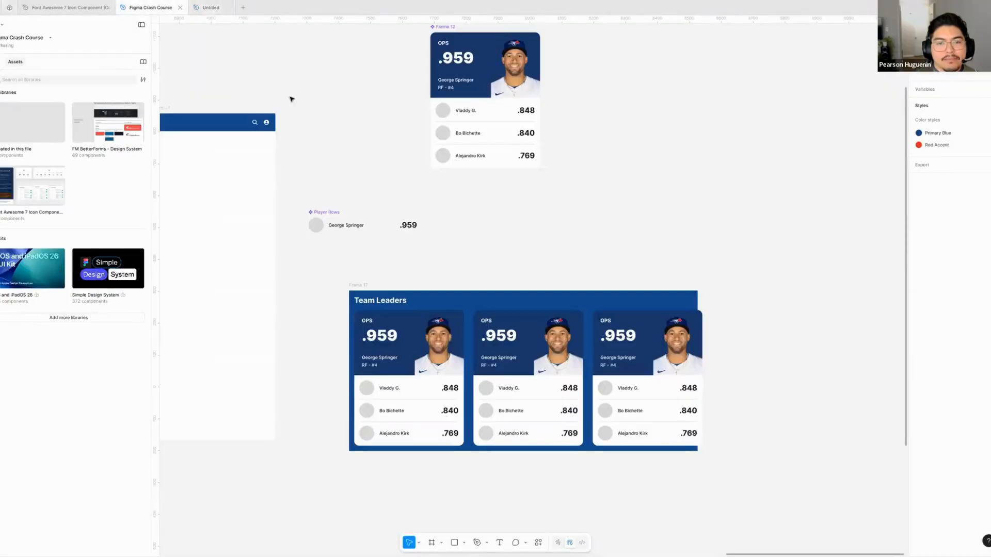
scroll(379, 196, "down", 1)
left_click_drag(343, 184, 389, 169)
scroll(416, 226, "up", 2)
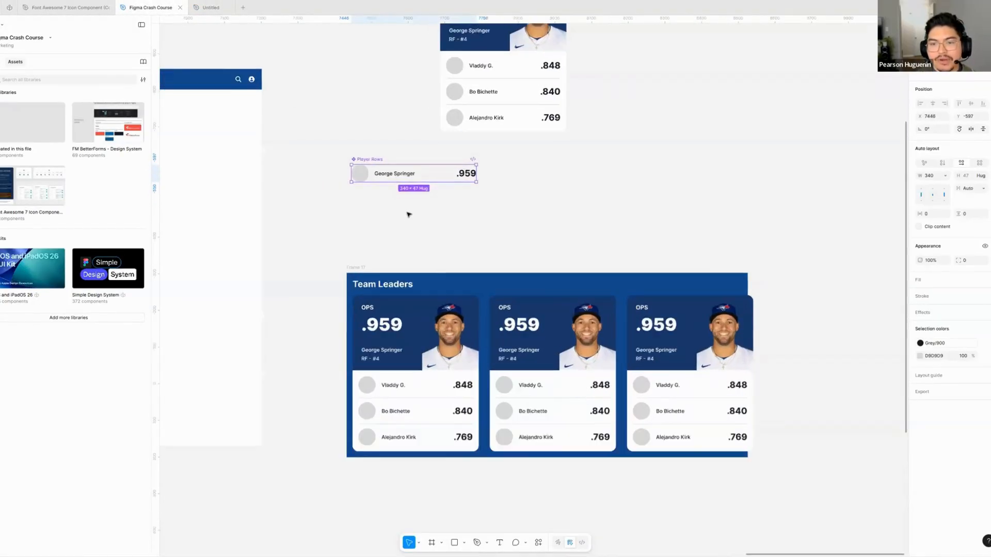
scroll(403, 214, "right", 1)
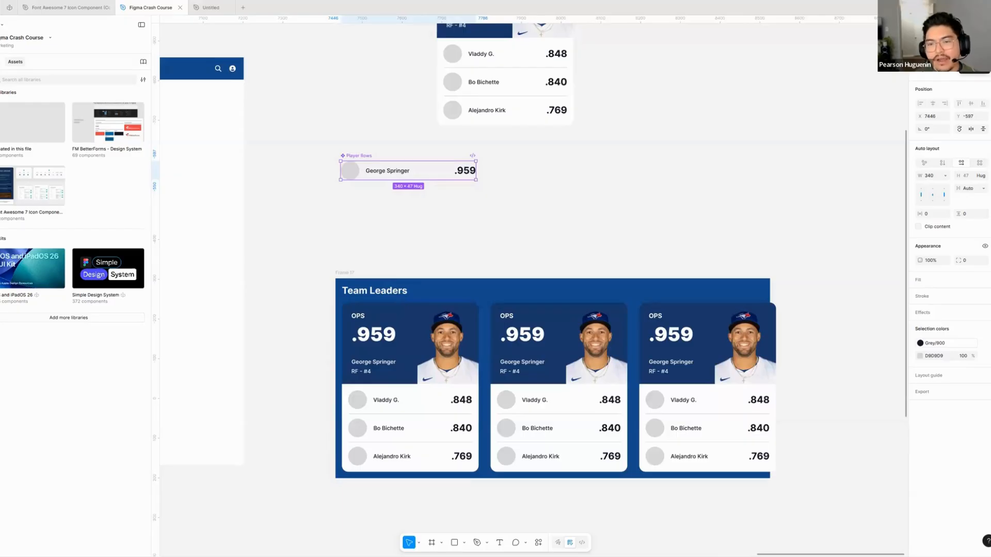
left_click(974, 55)
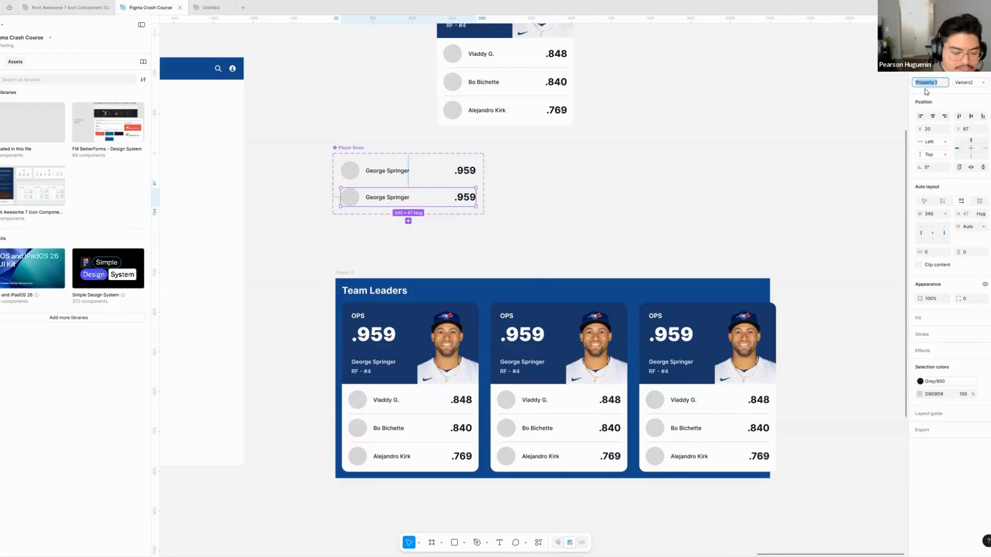
- Set the Hover value to off for the first Player Rows variant and to on for the second
left_click(349, 150)
scroll(367, 170, "up", 5)
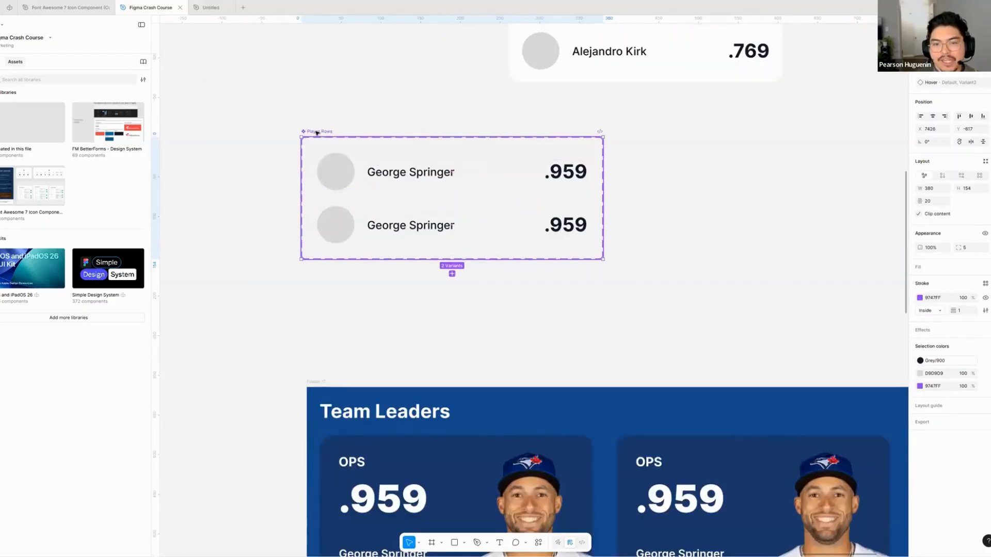
left_click(438, 178)
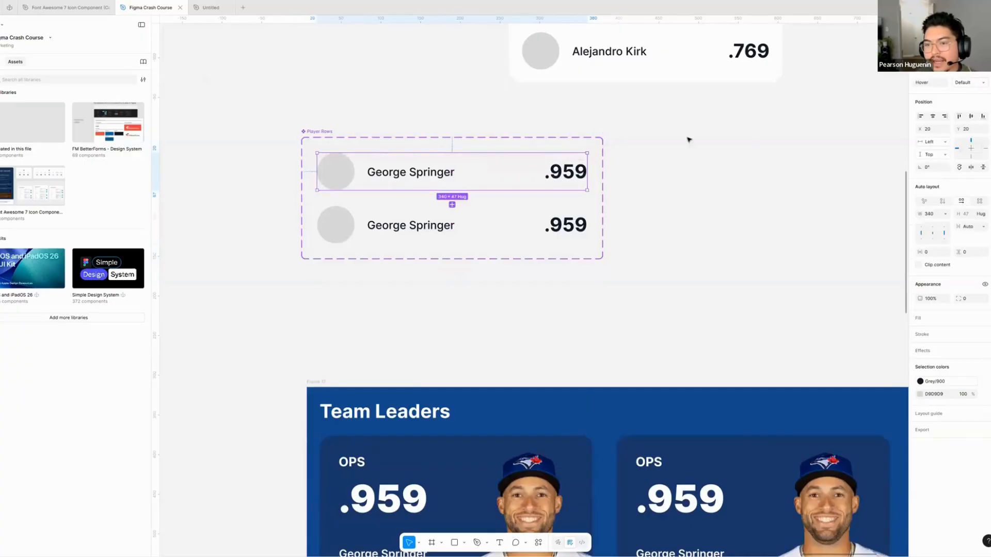
left_click(345, 140)
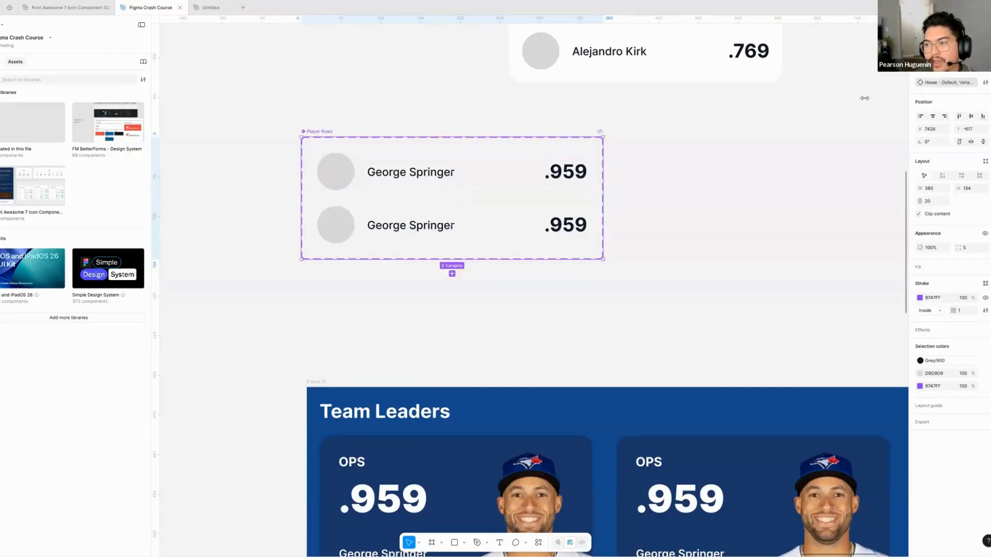
left_click(353, 131)
left_click(452, 173)
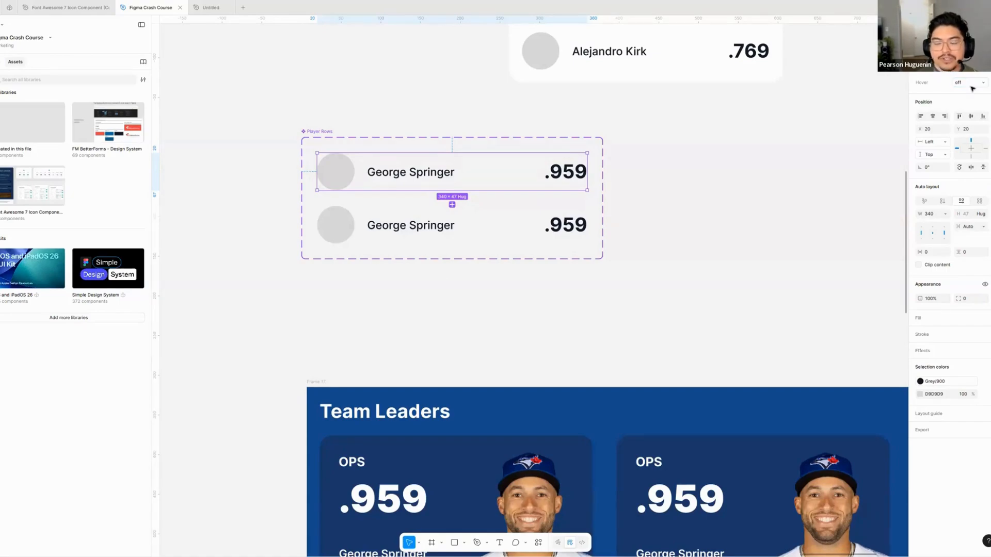
left_click(475, 215)
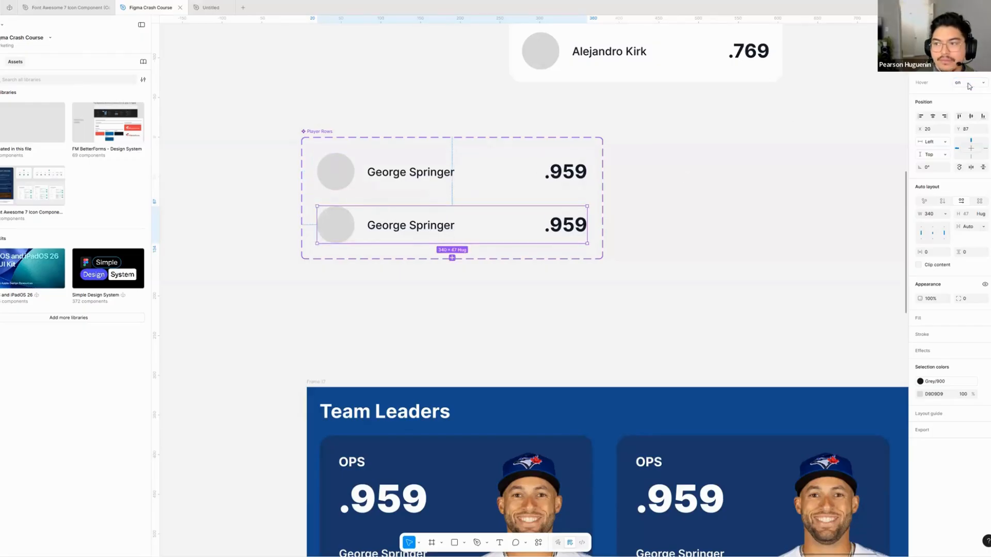
- Make the player name in the Hover on variant of Player Rows Bold and underlined
scroll(651, 183, "down", 2)
scroll(476, 126, "right", 4)
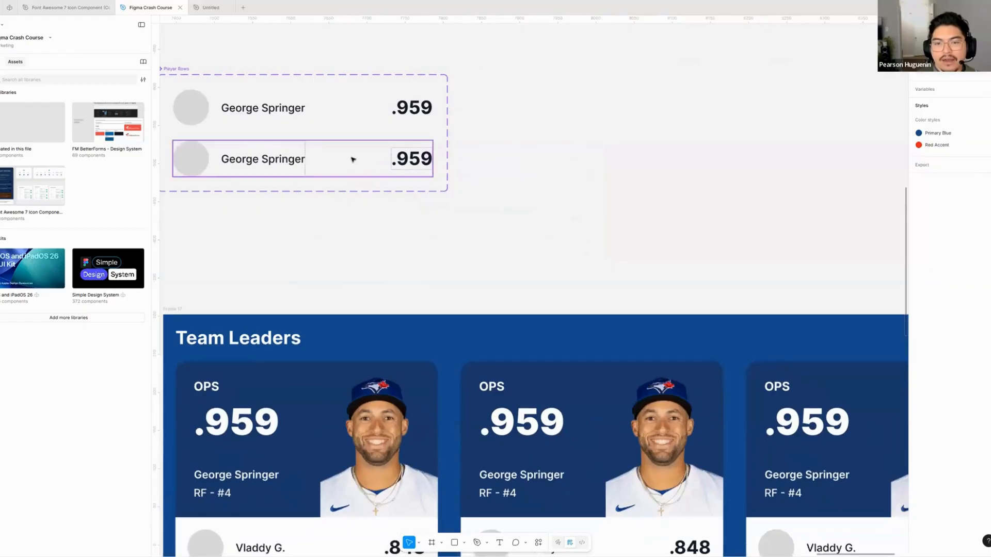
scroll(447, 221, "left", 3)
scroll(494, 196, "up", 1)
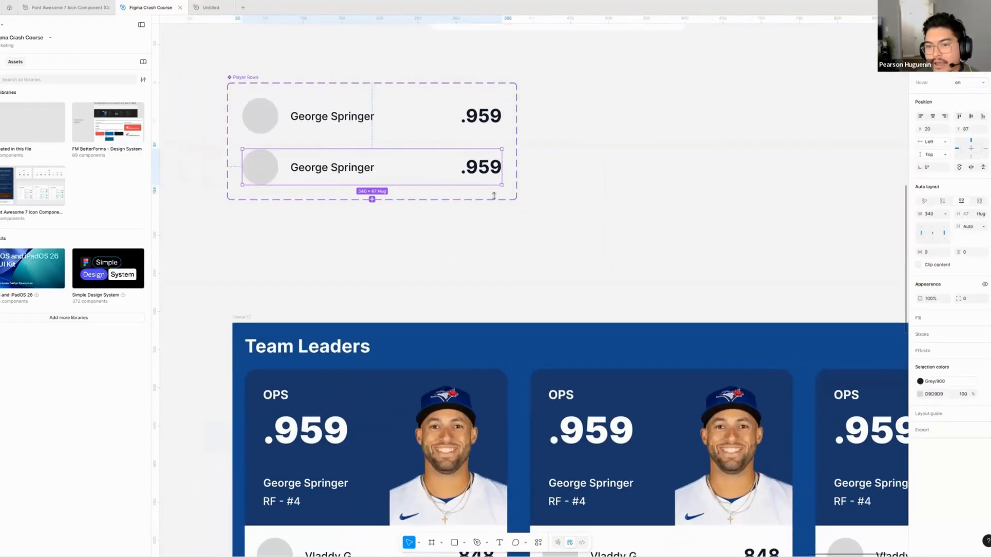
left_click(329, 169, "super")
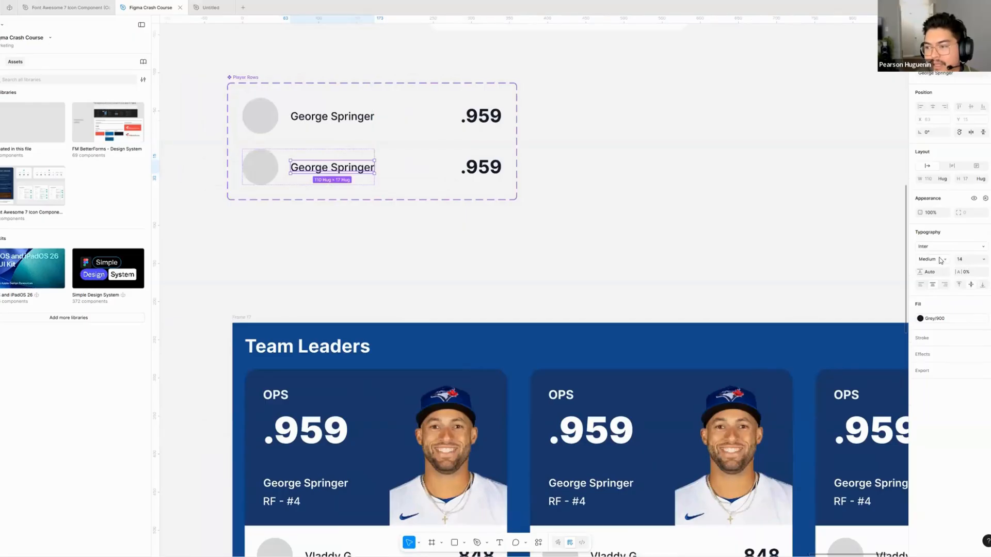
left_click(940, 261)
left_click(940, 278)
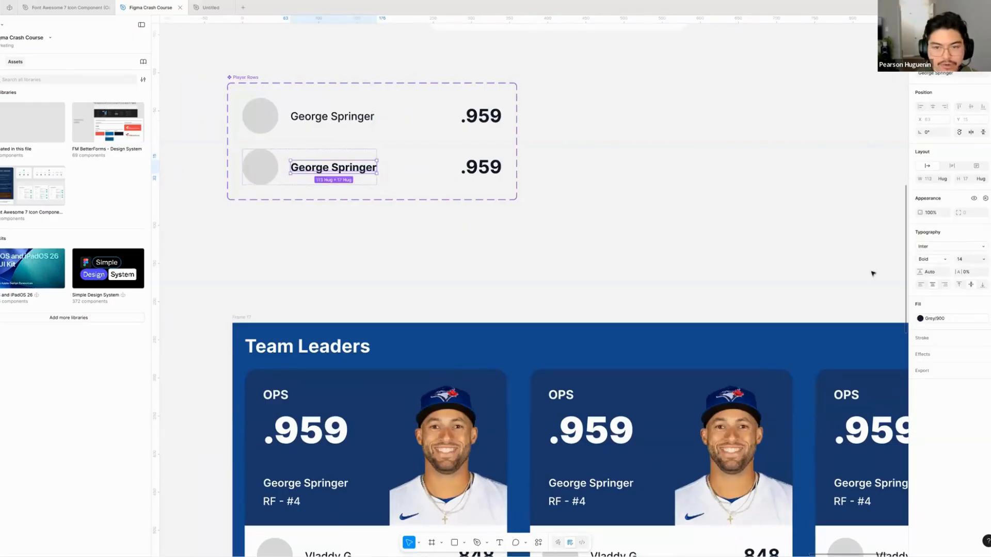
left_click(543, 250)
- Give the Hover on variant of Player Rows a Grey/50 fill
scroll(516, 207, "left", 3)
left_click(439, 162)
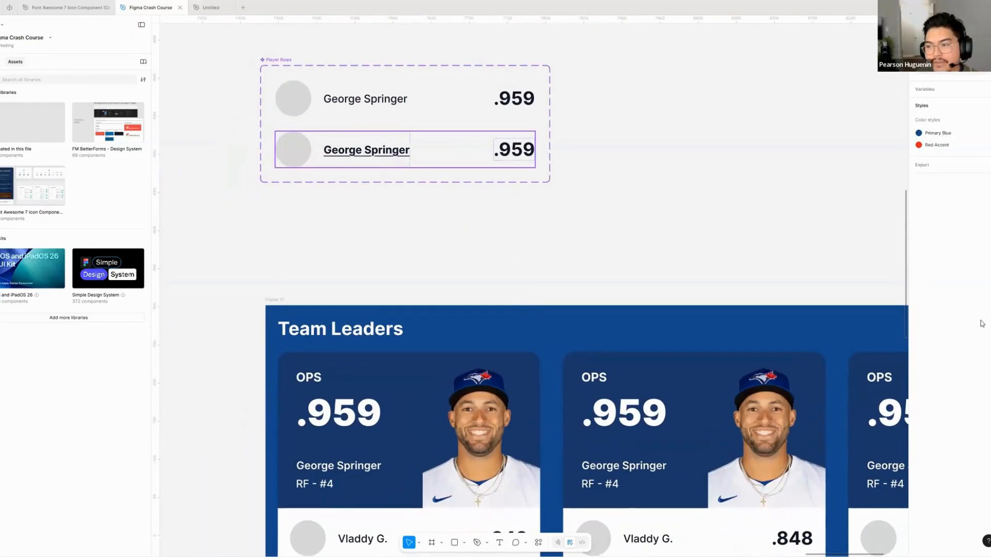
left_click(986, 318)
left_click(825, 434)
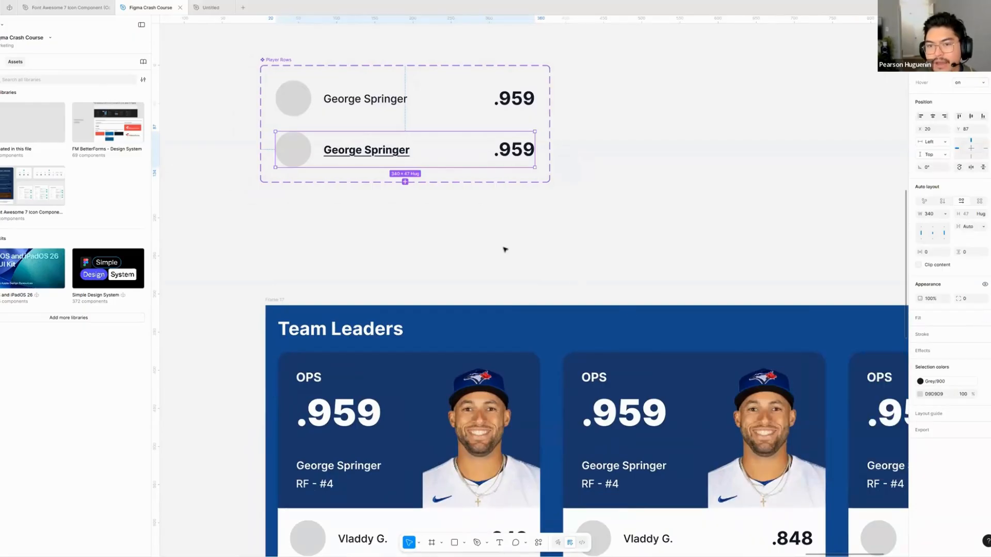
left_click(505, 250)
- Give the Hover off variant of Player Rows a White fill
scroll(508, 222, "down", 1)
left_click(374, 71)
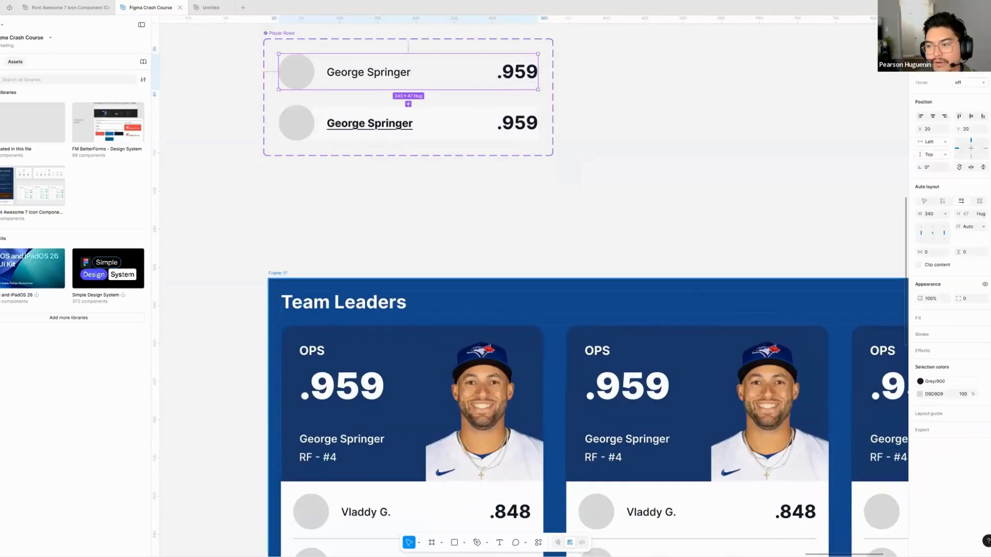
left_click(986, 318)
left_click(825, 434)
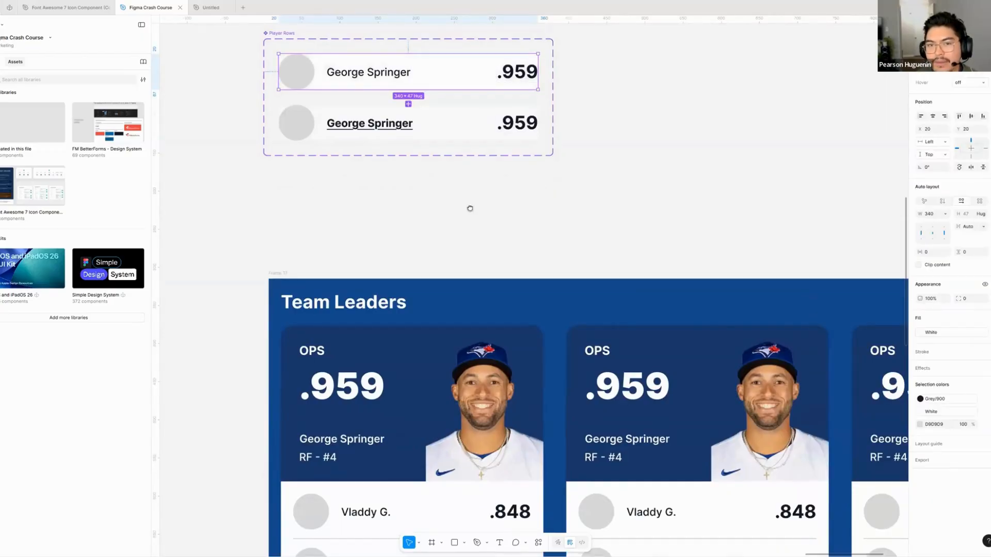
left_click(469, 208)
- Switch Hover on, off and on again for the Vladdy G. row in the first Team Leaders card
scroll(436, 208, "right", 2)
scroll(436, 208, "down", 2)
scroll(303, 303, "down", 3)
scroll(303, 303, "right", 2)
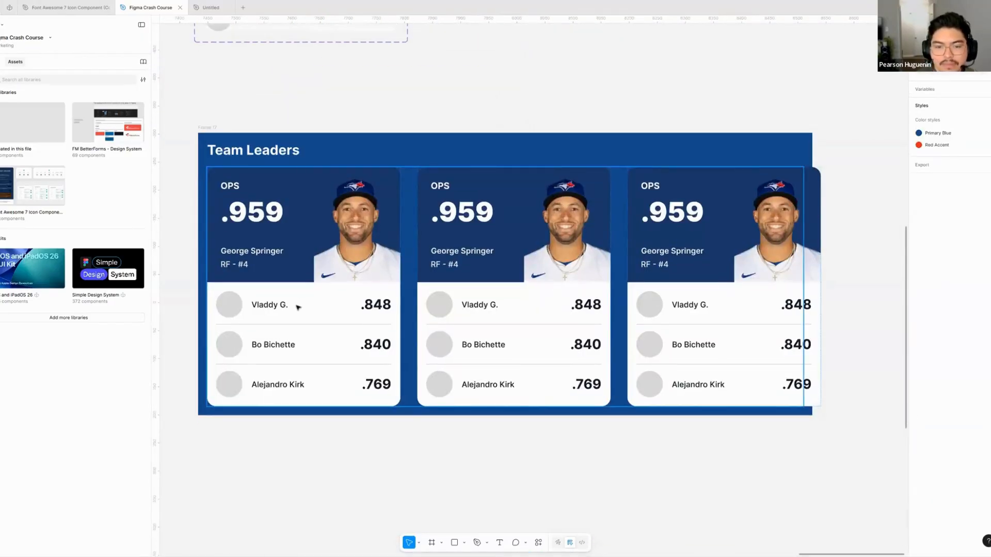
left_click(298, 307)
left_click(299, 305)
scroll(332, 294, "down", 1)
scroll(332, 294, "left", 2)
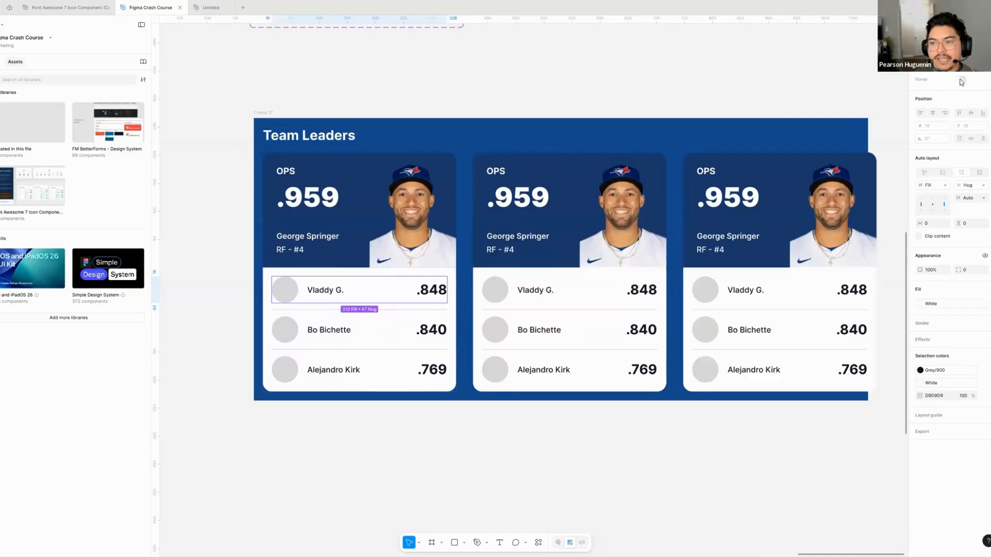
left_click(959, 80)
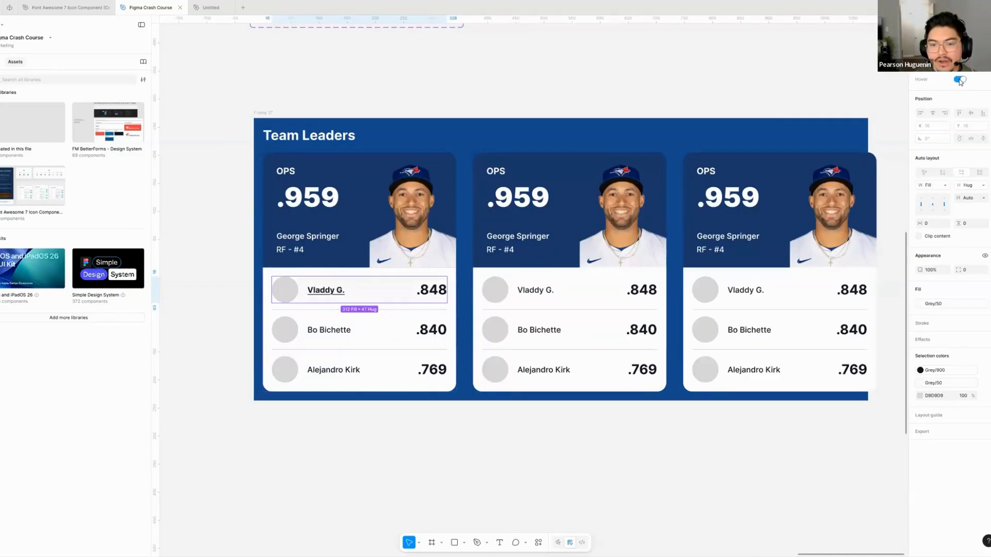
left_click(398, 86)
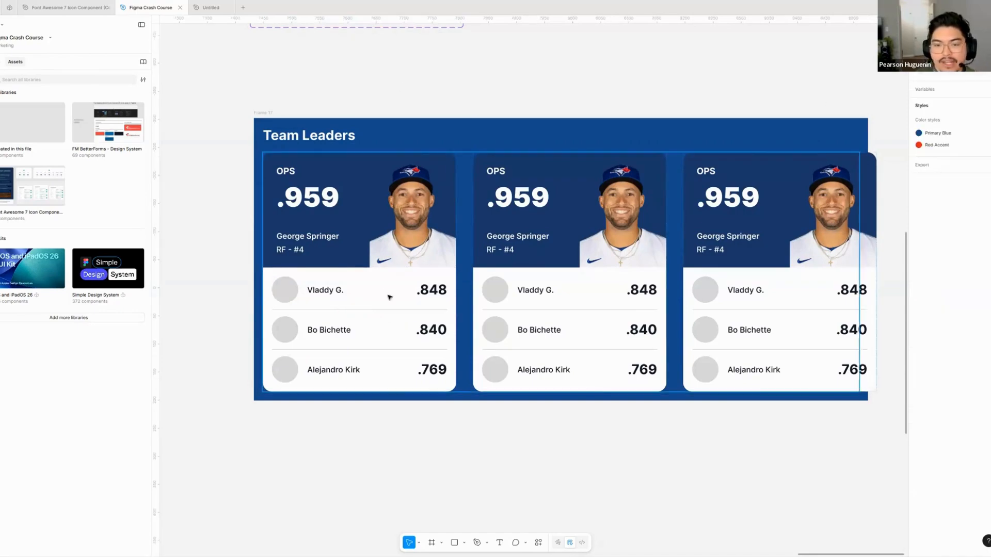
double_click(388, 293)
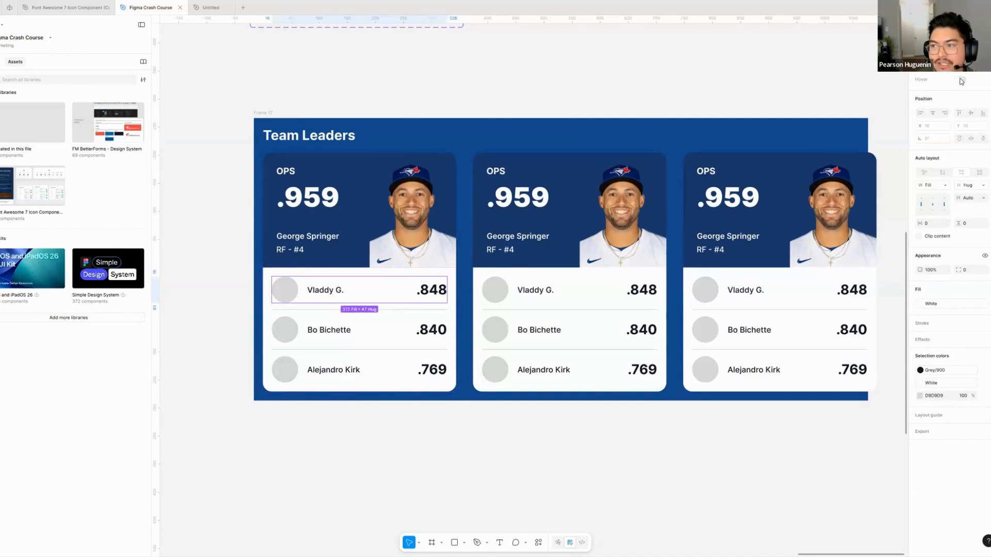
left_click(960, 80)
left_click(437, 450)
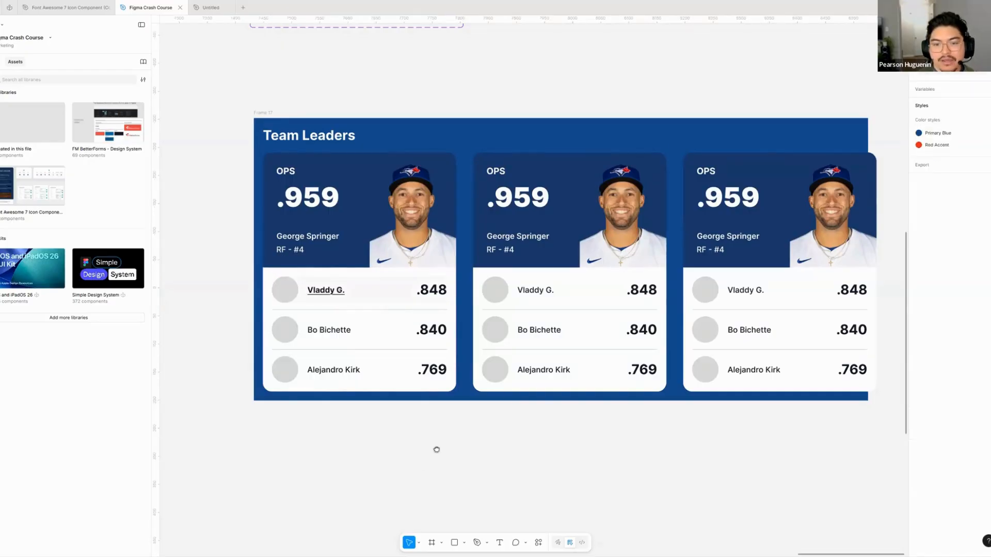
- Change the fill of the Hover on variant in the Player Rows component set to Grey/100
left_click_drag(436, 450, 447, 441)
scroll(374, 293, "up", 3)
left_click(407, 263, "ctrl")
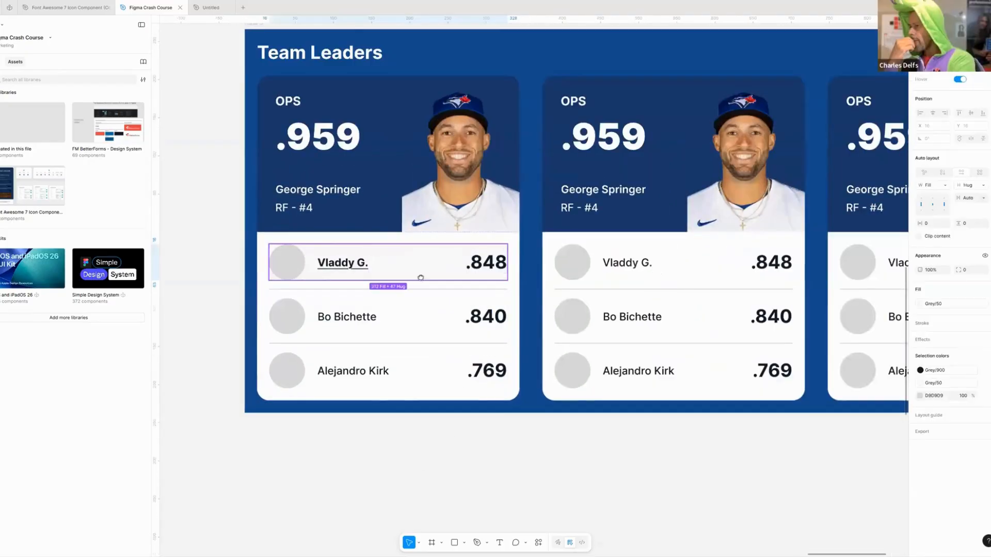
left_click_drag(421, 278, 449, 373)
scroll(385, 312, "up", 6)
left_click(386, 313)
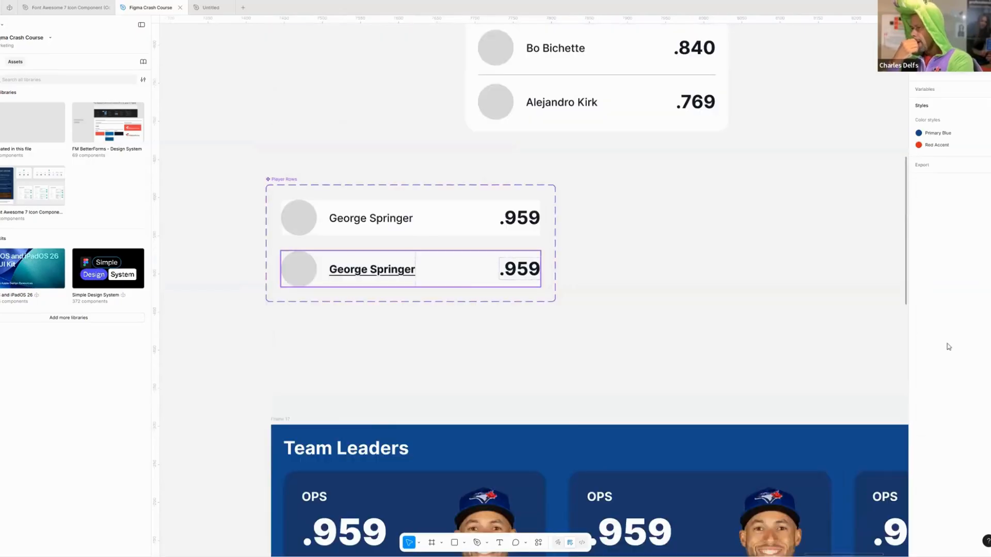
left_click(555, 351)
- Switch Hover off for the Vladdy G. row in the first Team Leaders card
scroll(548, 228, "down", 6)
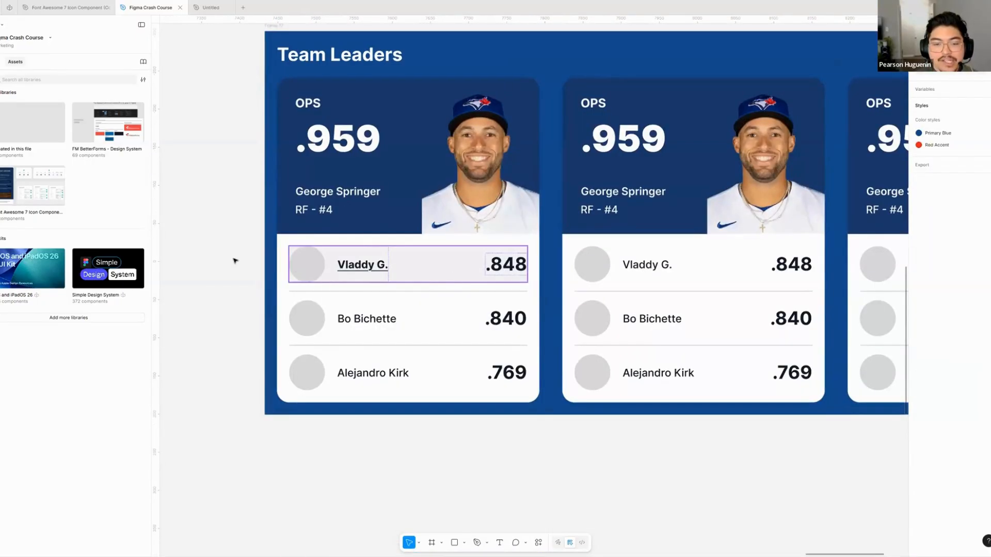
left_click(461, 267)
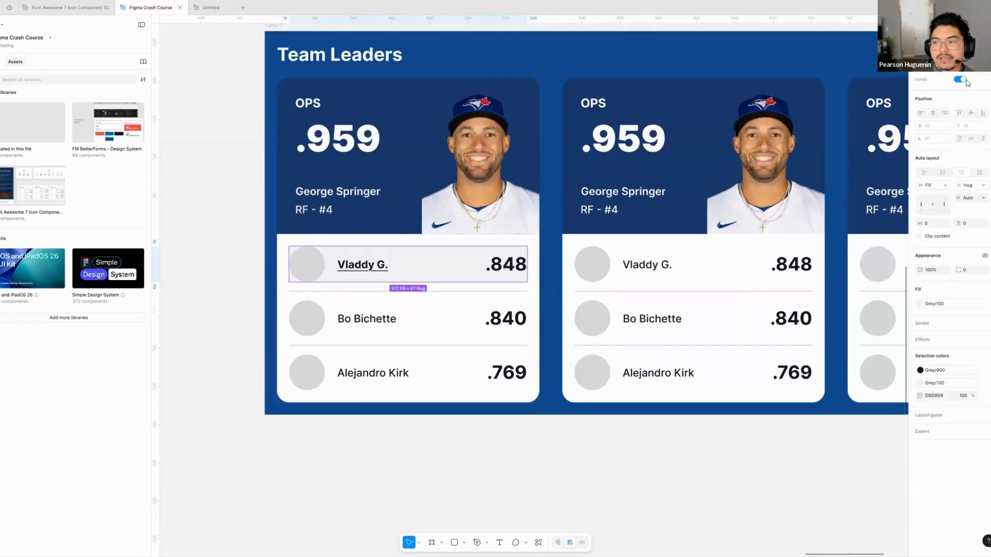
left_click(960, 79)
left_click(519, 447)
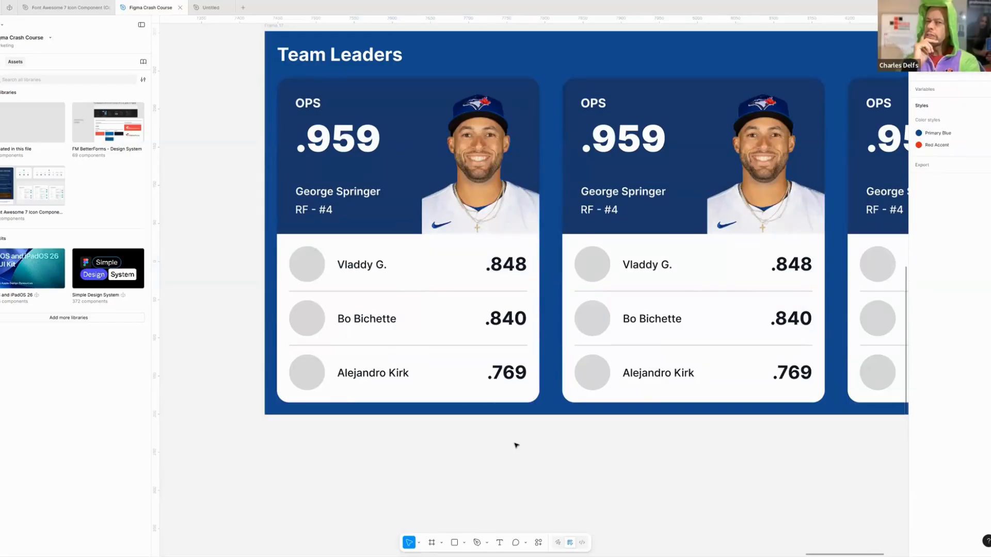
scroll(512, 450, "up", 2)
scroll(511, 469, "up", 1)
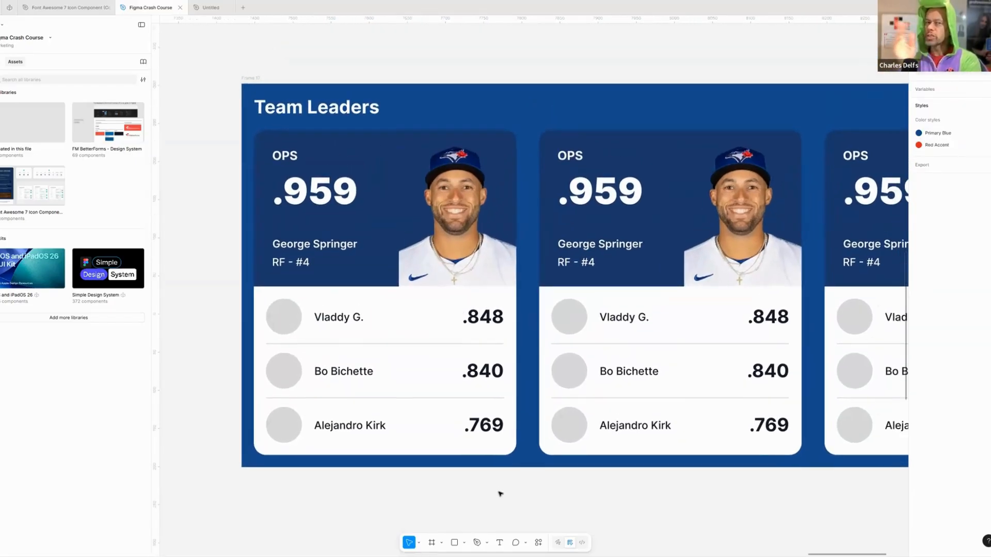
scroll(424, 290, "up", 10)
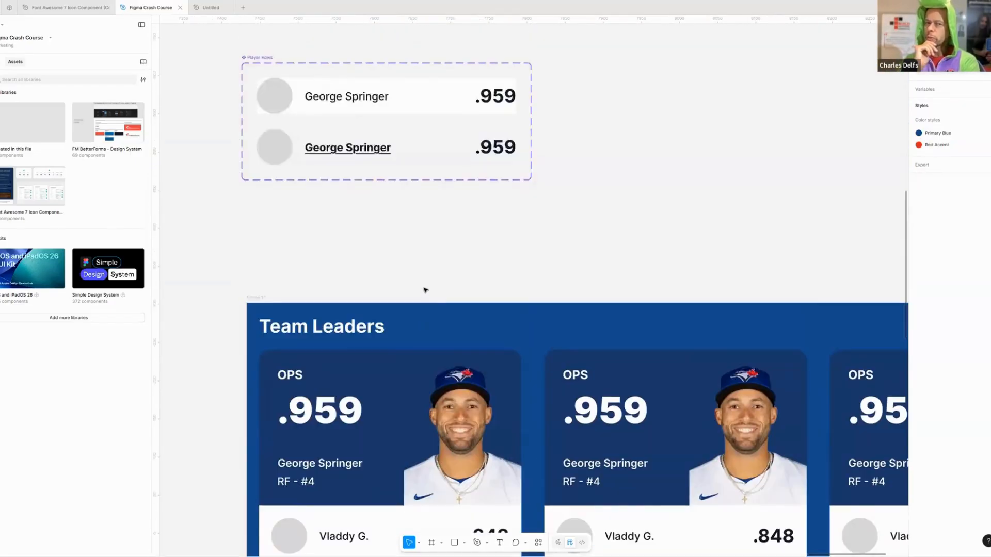
- Rename the Hover variant property of the Player Rows component set to Anything
scroll(424, 290, "up", 4)
scroll(425, 296, "down", 1)
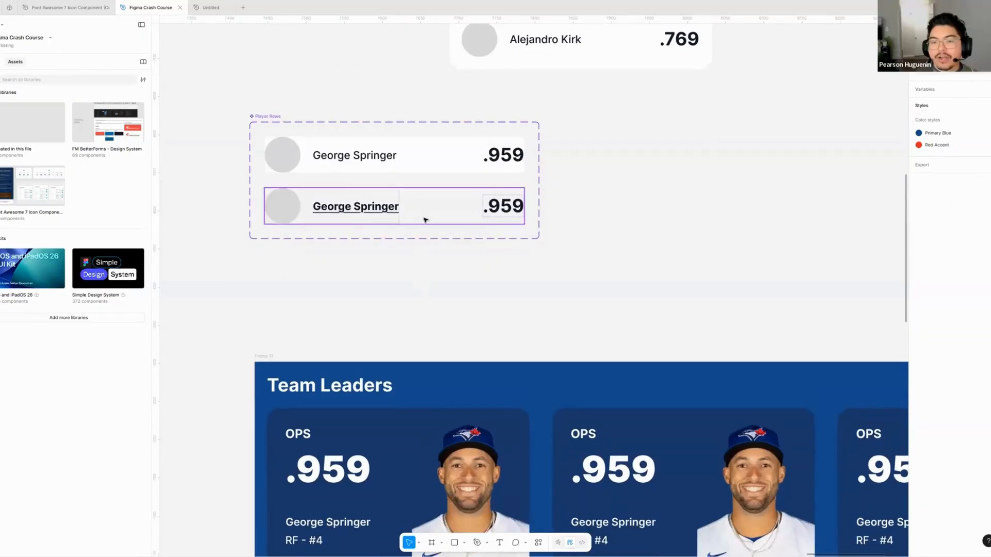
left_click(425, 219)
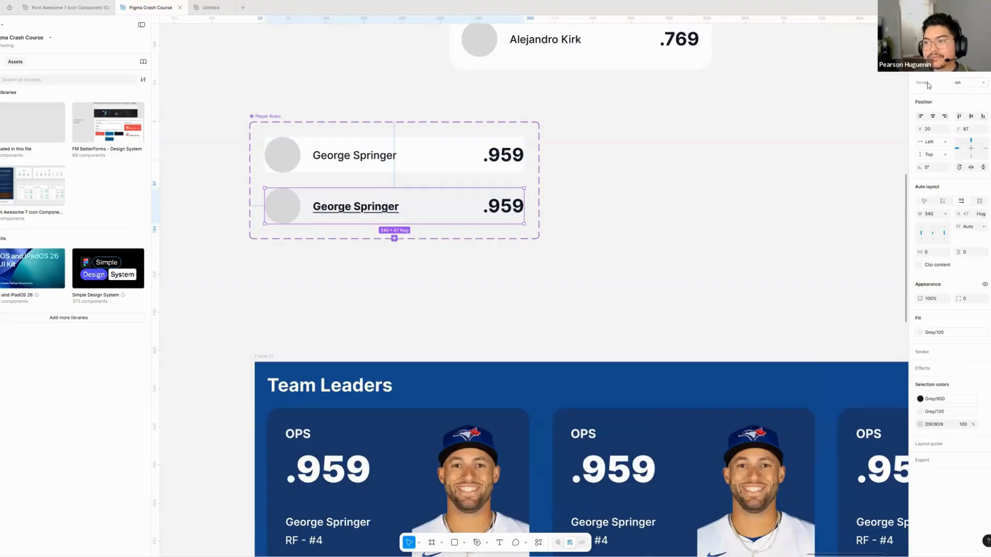
double_click(926, 84)
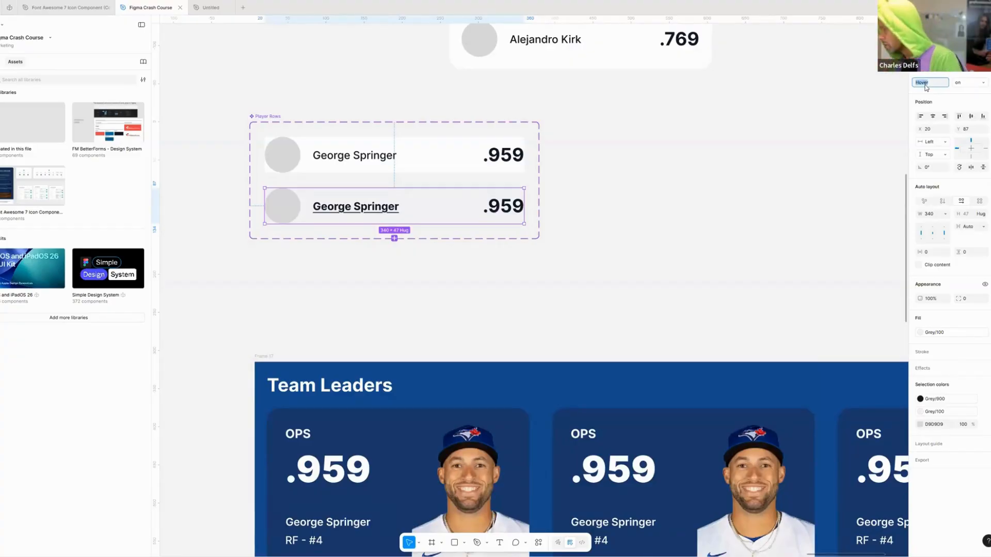
type("Anything")
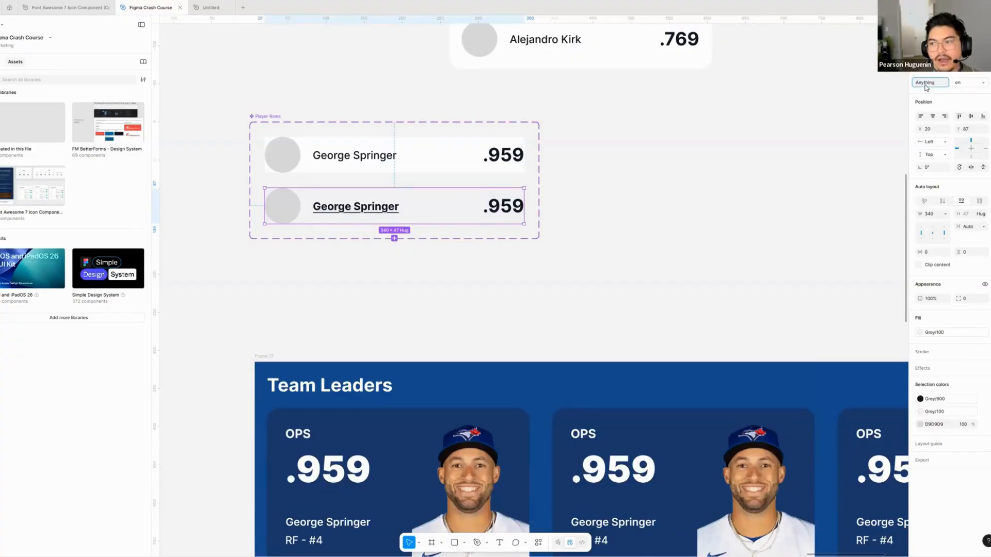
left_click(433, 146)
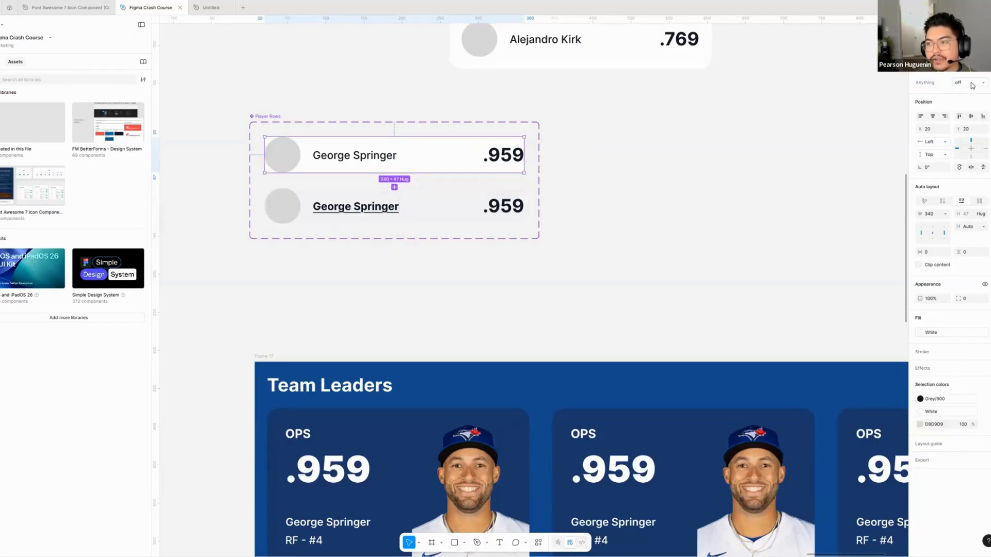
- Set the Anything value to yes for the plain Player Rows variant and no for the underlined one
left_click(402, 205)
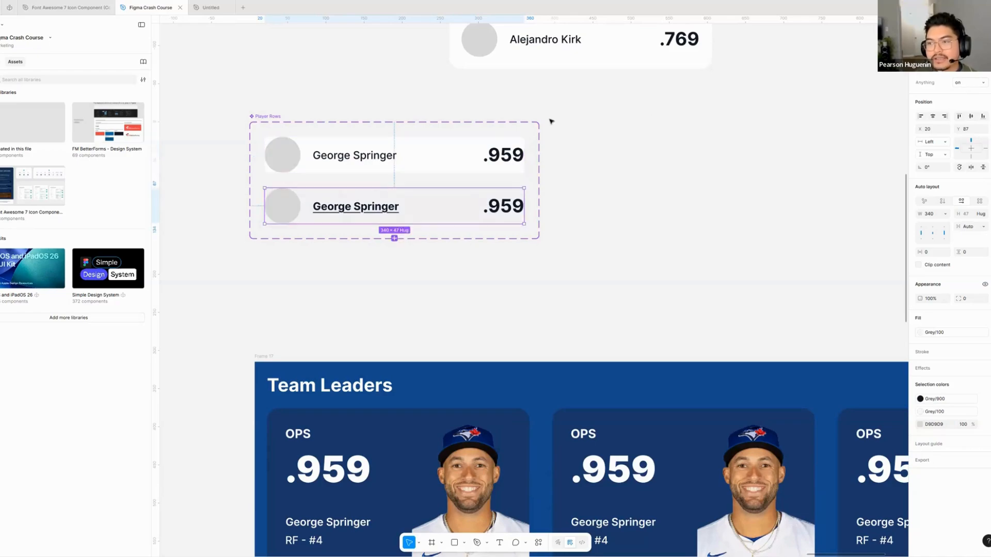
left_click(435, 157)
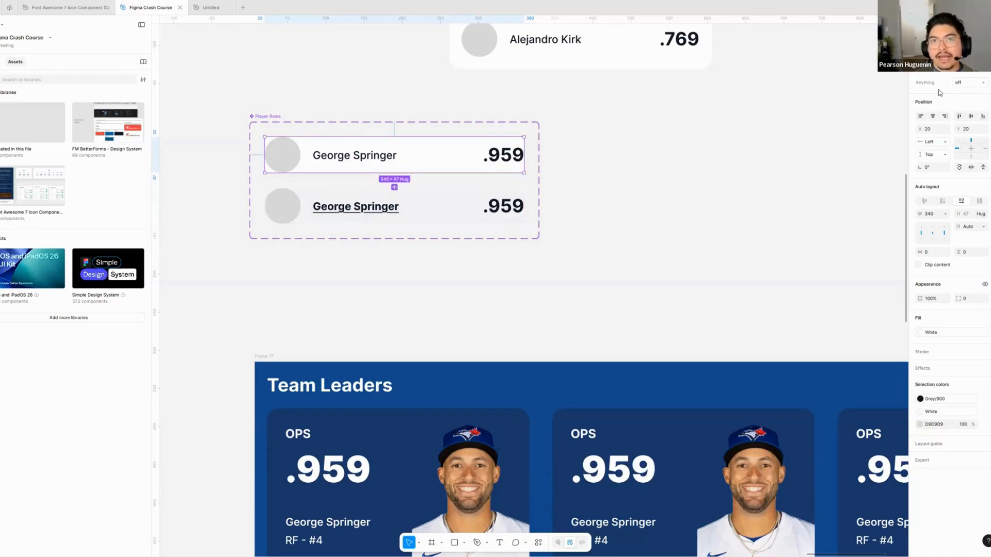
left_click(961, 83)
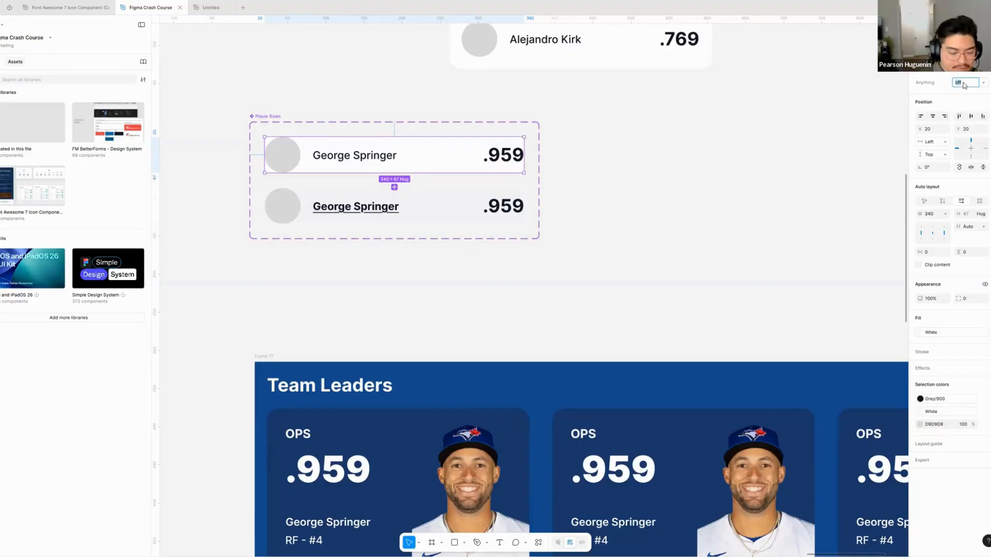
type("on")
key("Return")
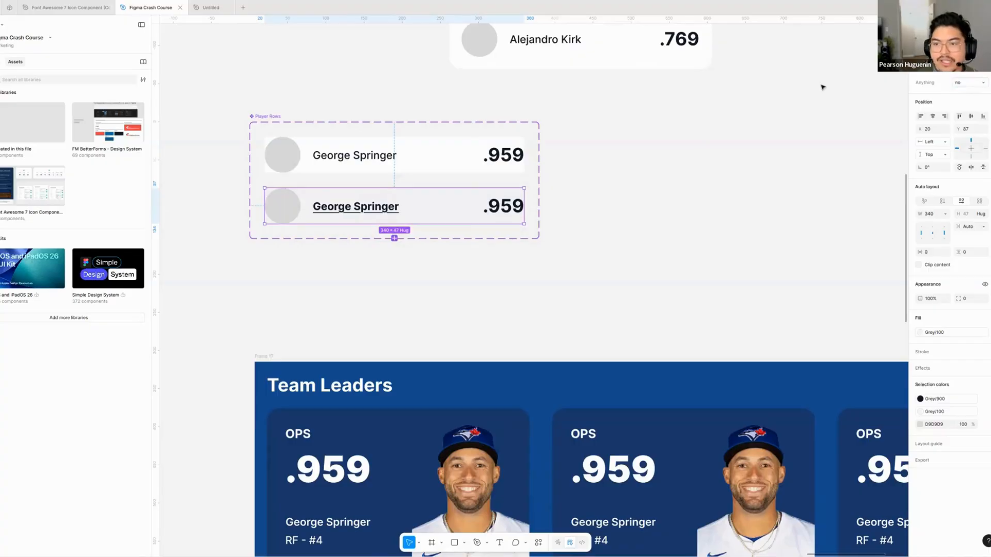
scroll(612, 248, "down", 5)
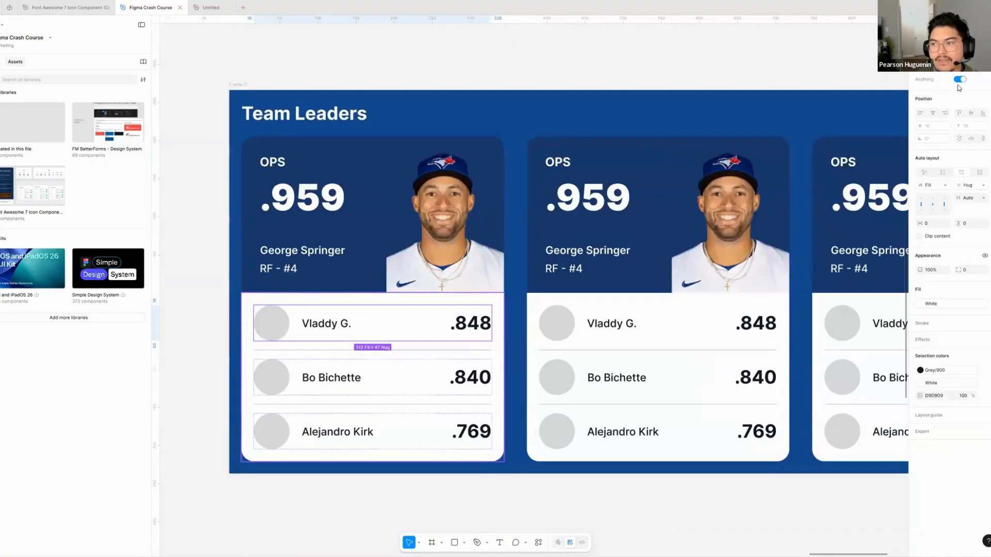
left_click(960, 80)
left_click(960, 79)
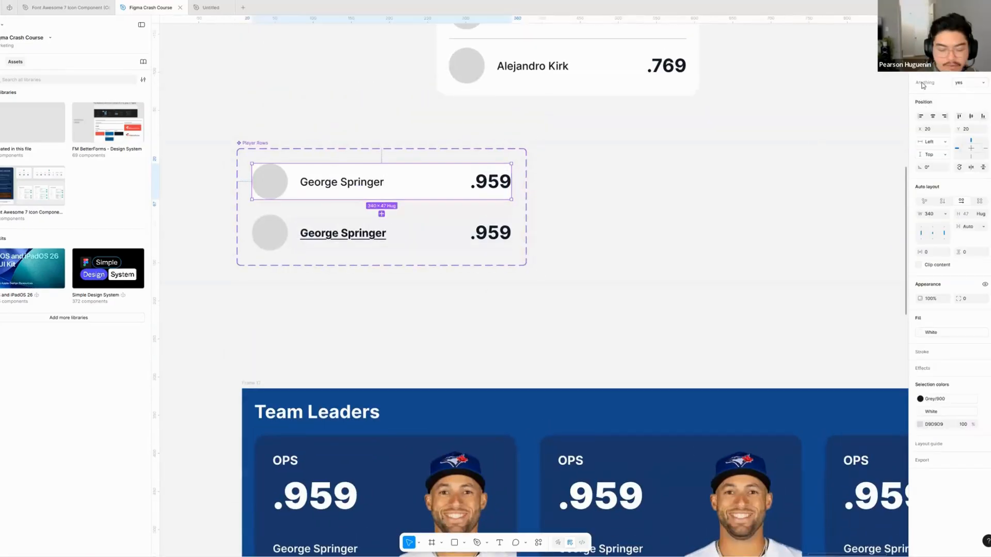
- Rename the Player Rows variant property to State, with Hover off for the plain row and Hover on for the underlined row
double_click(922, 85)
type("State")
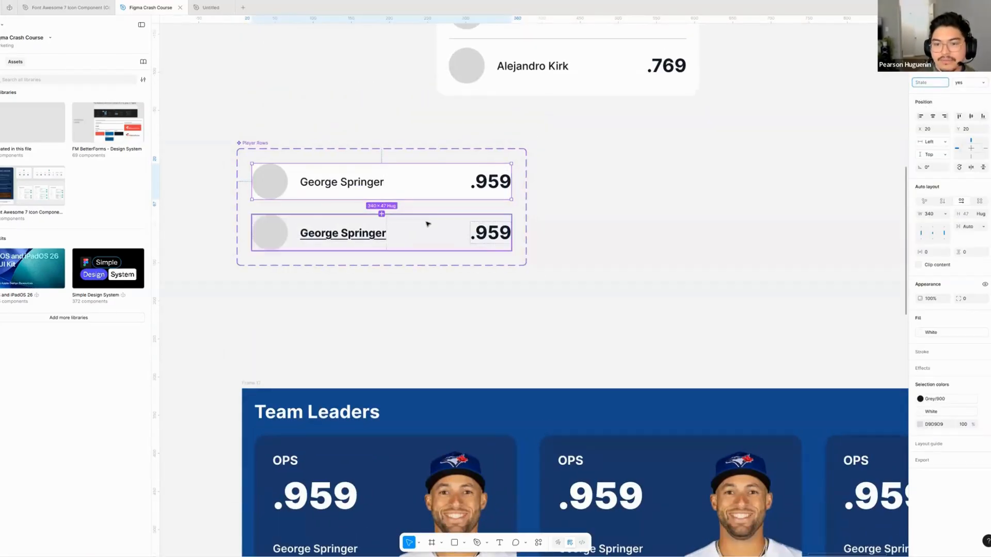
left_click(966, 85)
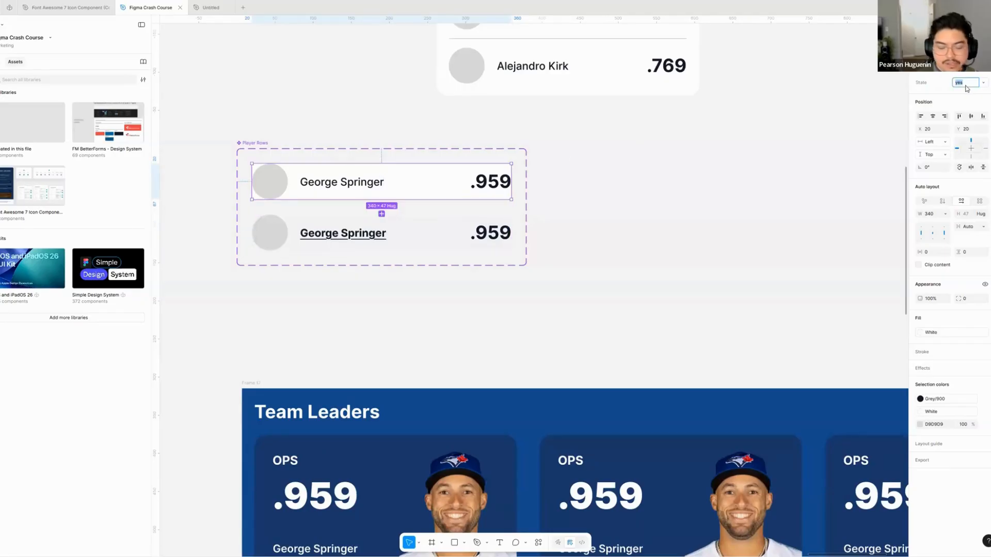
type("Hover off")
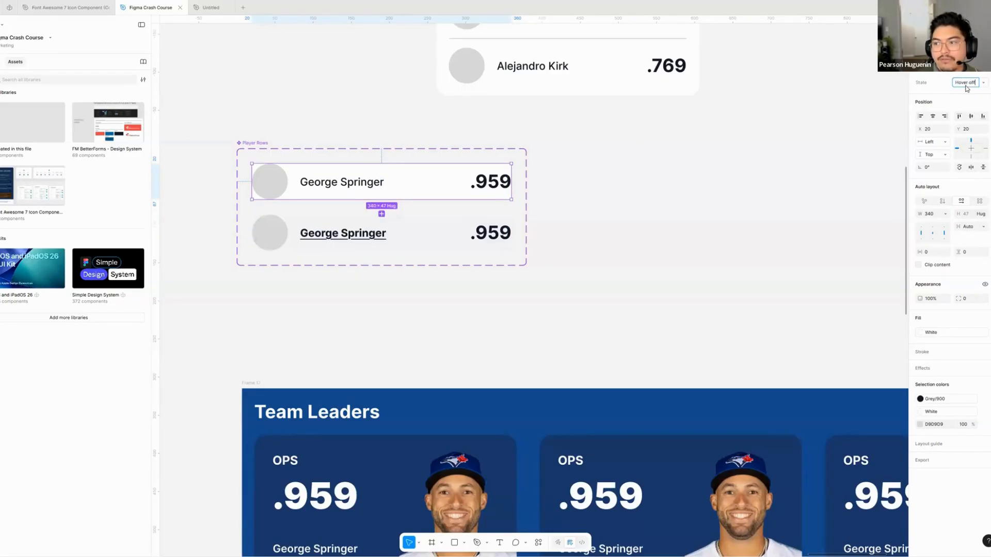
key("Tab")
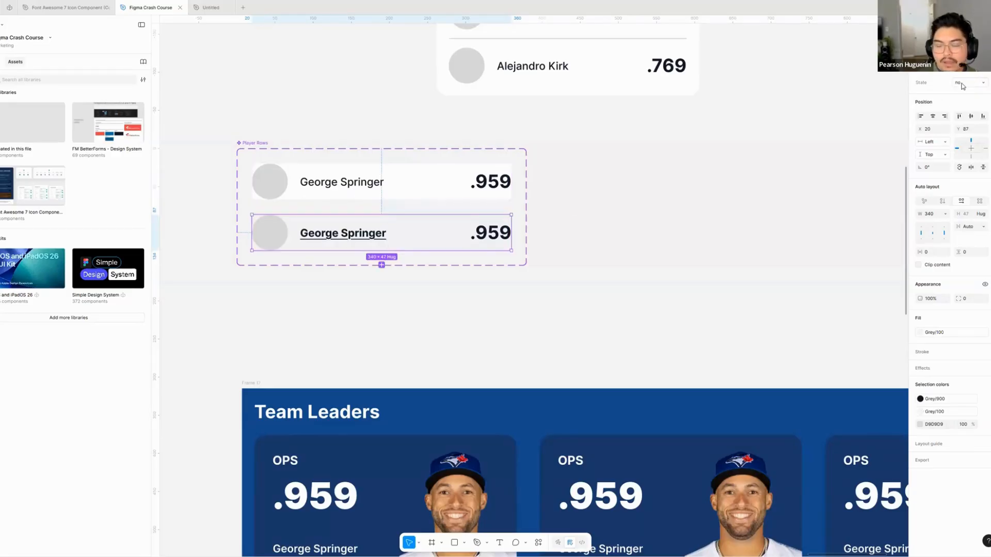
type("on")
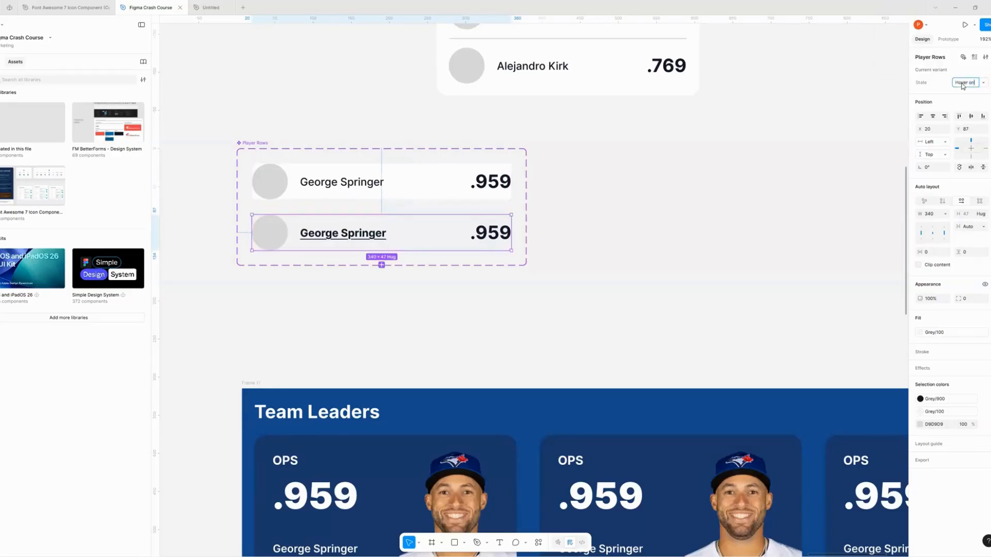
left_click(596, 234)
- Switch the State of the first card's Vladdy G. row to Hover on and back to Hover off
scroll(591, 258, "down", 3)
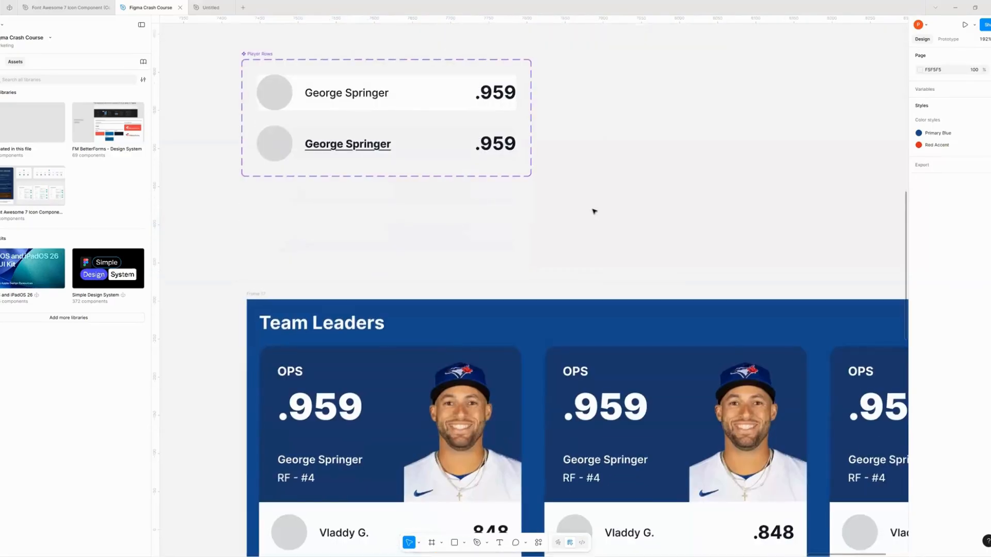
scroll(576, 190, "down", 6)
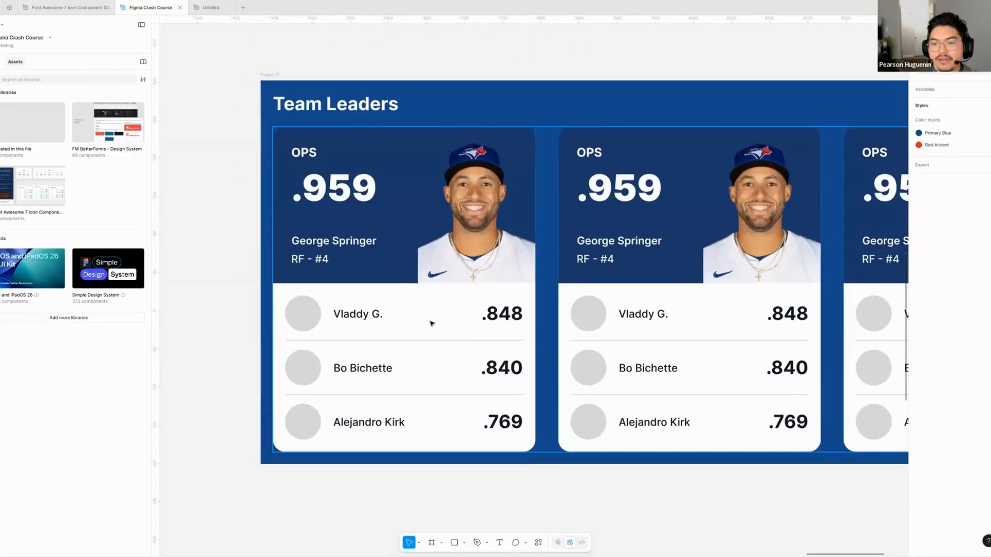
left_click(434, 319)
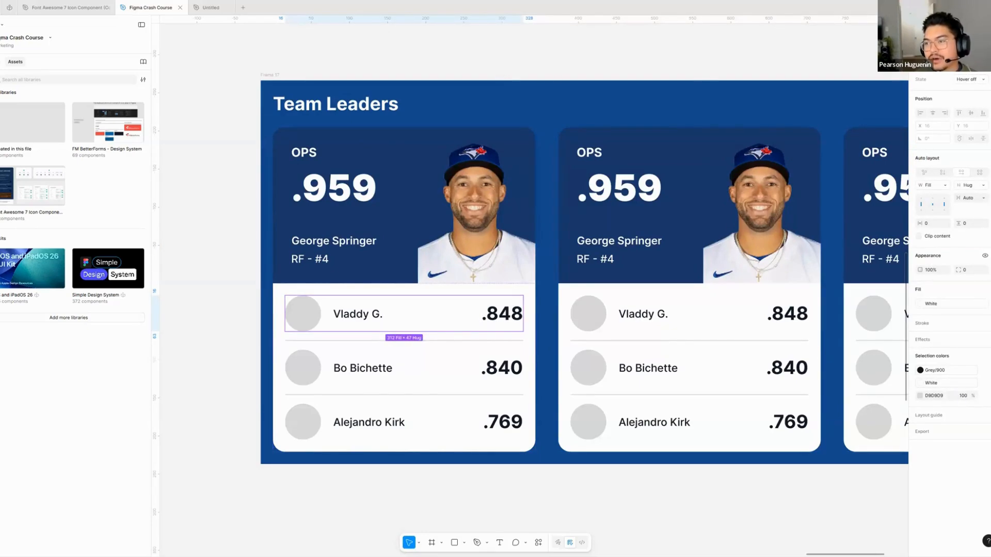
left_click(983, 80)
left_click(956, 86)
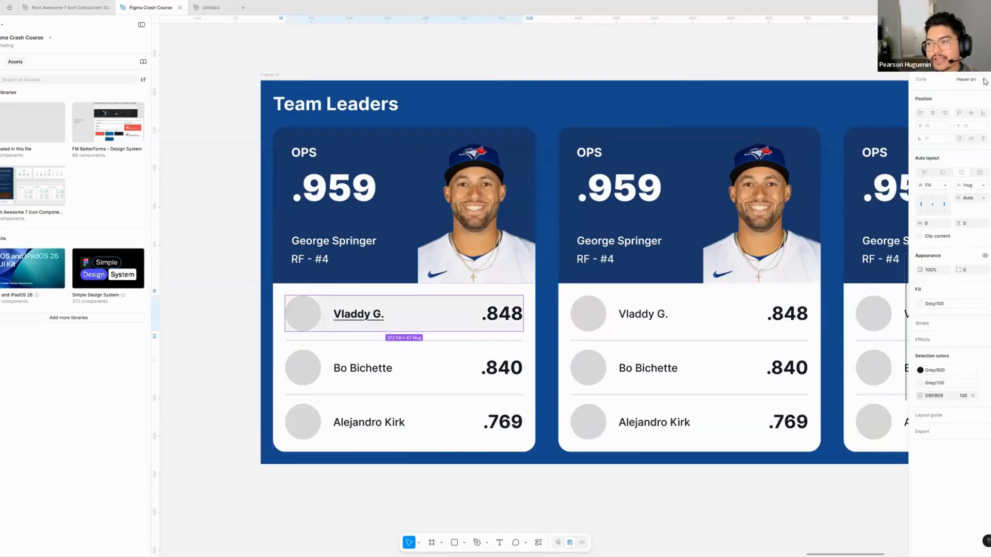
left_click(940, 71)
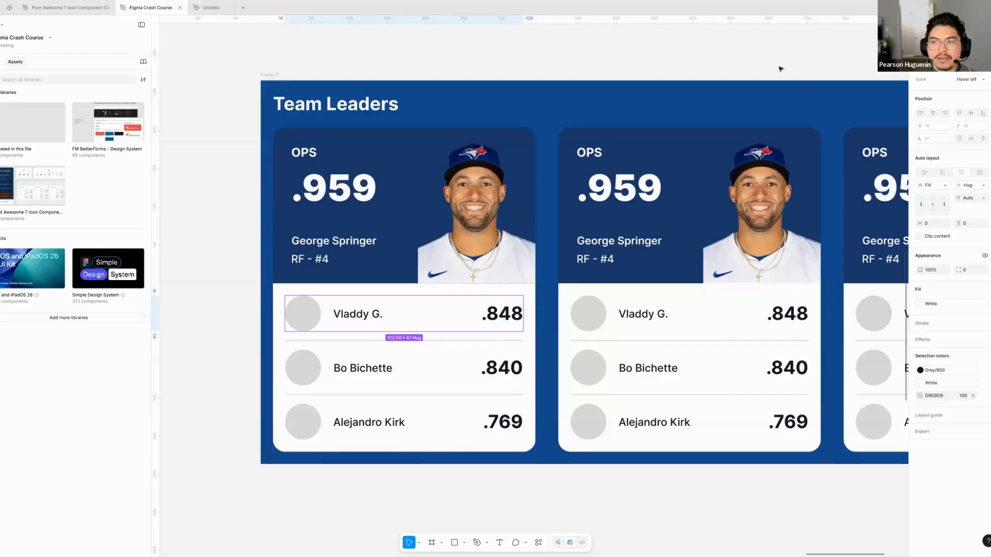
- Add a While hovering prototype interaction from the Hover off variant of Player Rows that changes to Hover on with Instant animation
scroll(772, 88, "up", 10)
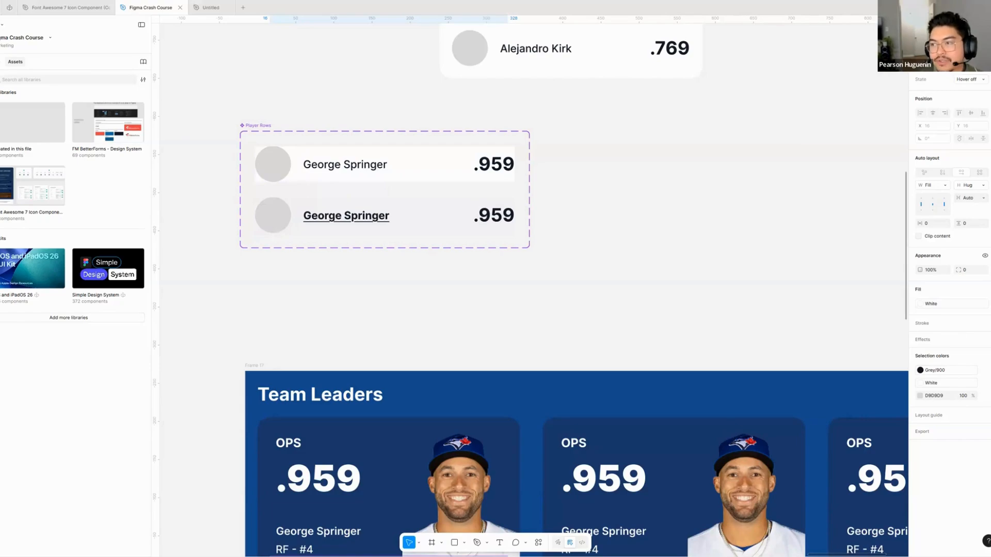
key("shift+e")
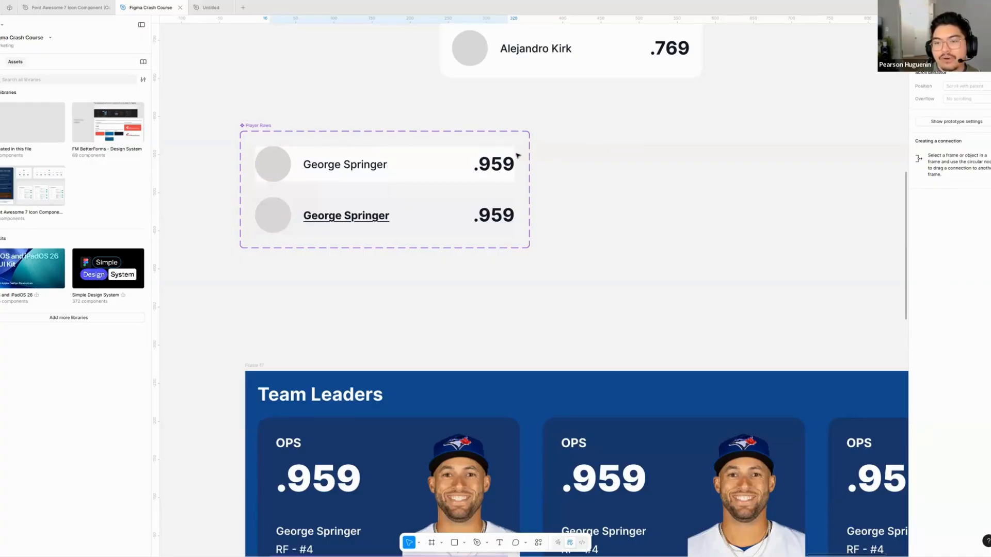
left_click(427, 165)
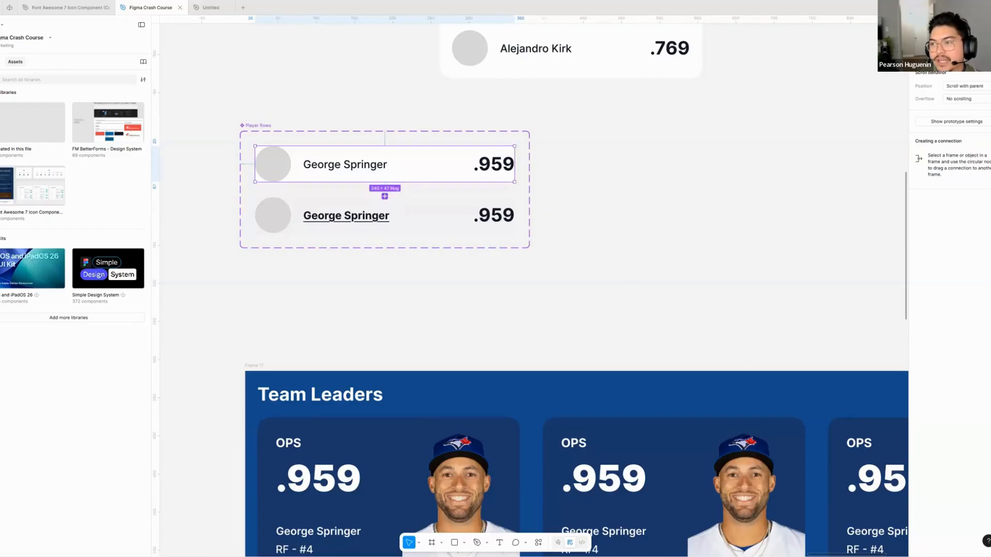
left_click(412, 221)
left_click(414, 176)
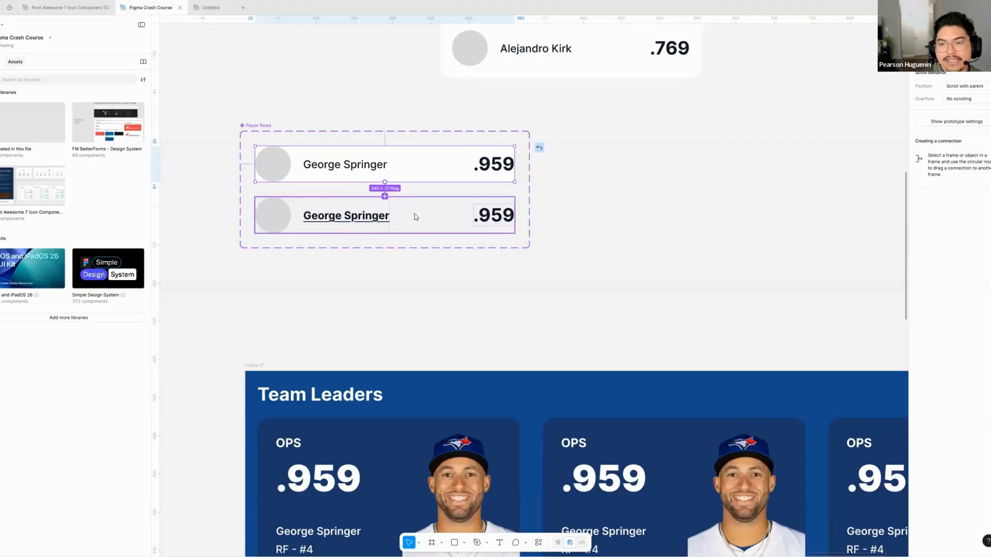
left_click_drag(416, 216, 416, 217)
left_click(414, 236)
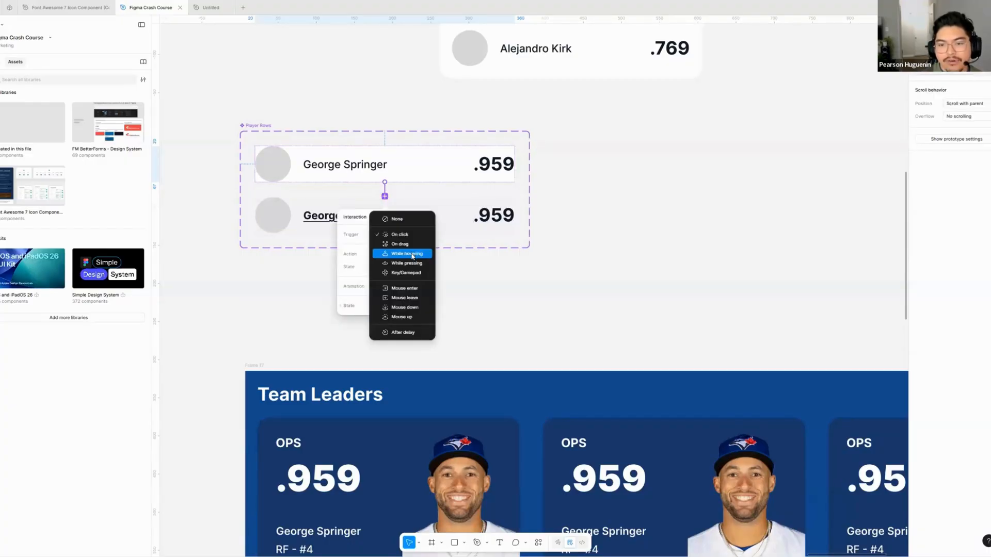
left_click(412, 256)
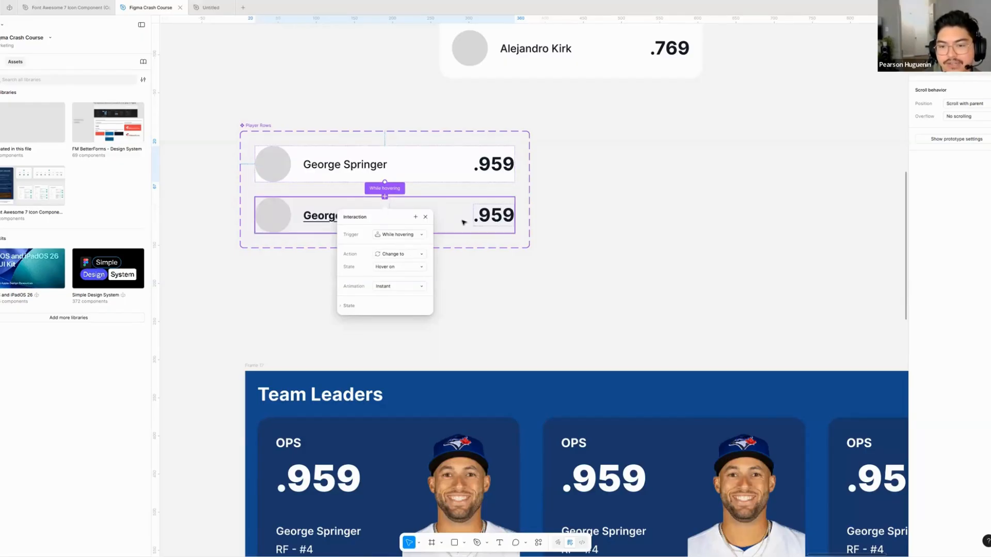
left_click(422, 288)
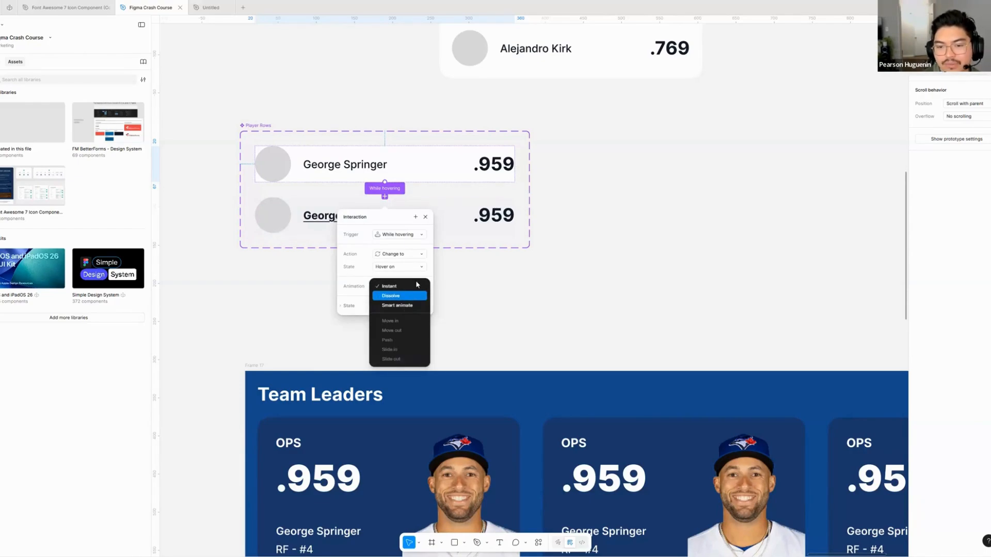
left_click(344, 288)
left_click(562, 281)
- Place a copy of the first Team Leaders card in the iPhone 16 Pro - 1 frame, below its header bar
left_click_drag(560, 285, 518, 232)
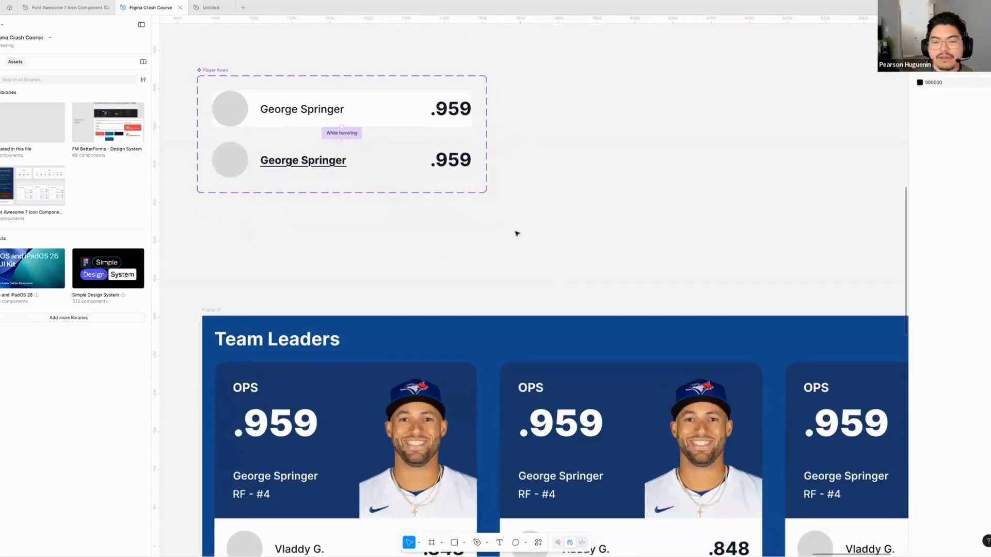
scroll(518, 233, "down", 5)
left_click_drag(588, 264, 652, 228)
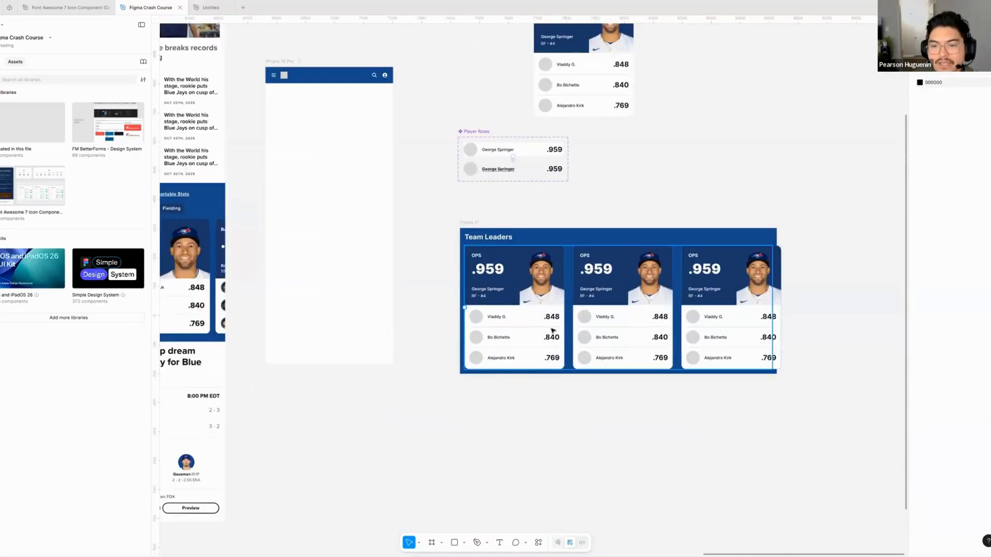
double_click(532, 327)
left_click_drag(527, 327, 343, 184)
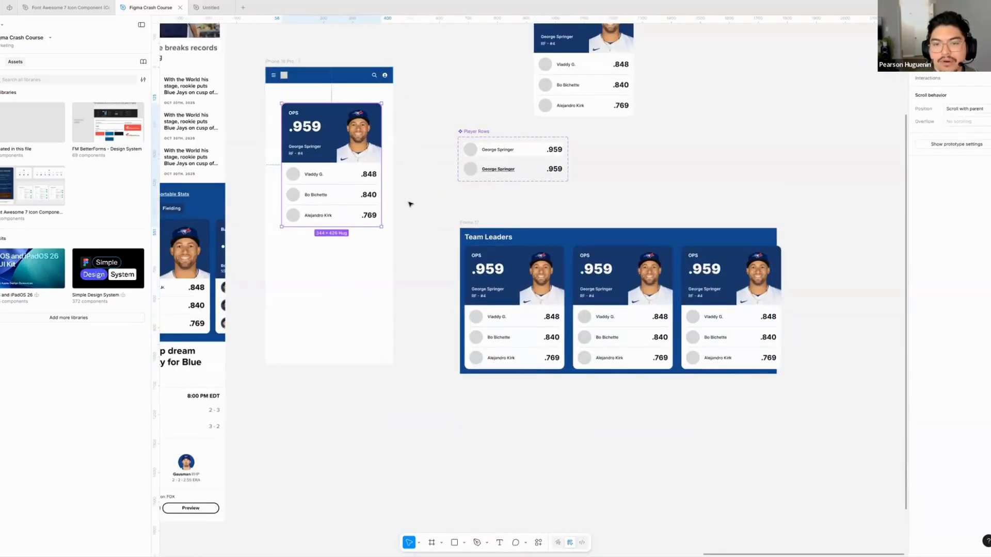
- Add a flow starting point to the iPhone 16 Pro - 1 frame
left_click(444, 238)
left_click_drag(444, 239, 511, 303)
left_click(350, 127)
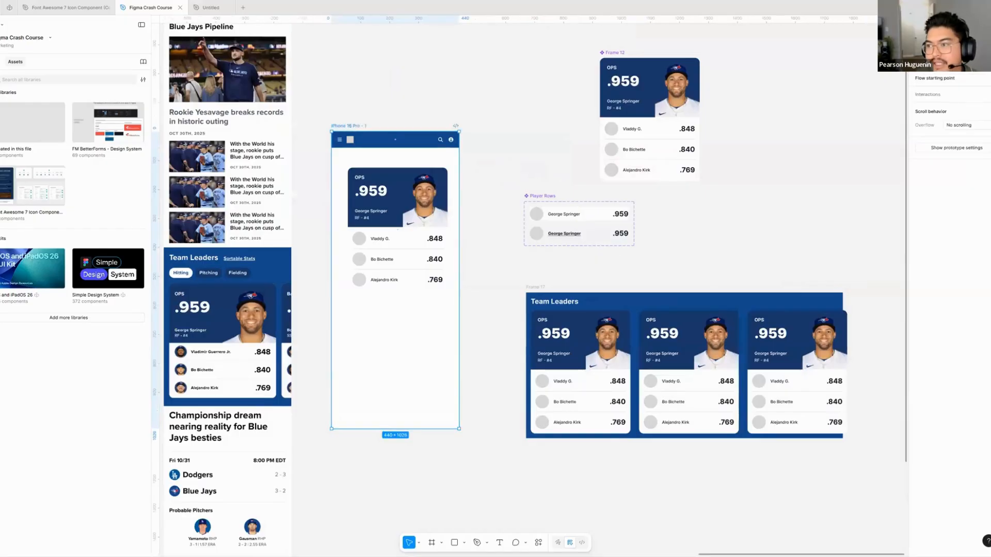
left_click(989, 78)
- Launch the prototype preview of the iPhone 16 Pro - 1 flow and return to the Figma Crash Course design file
left_click(321, 146)
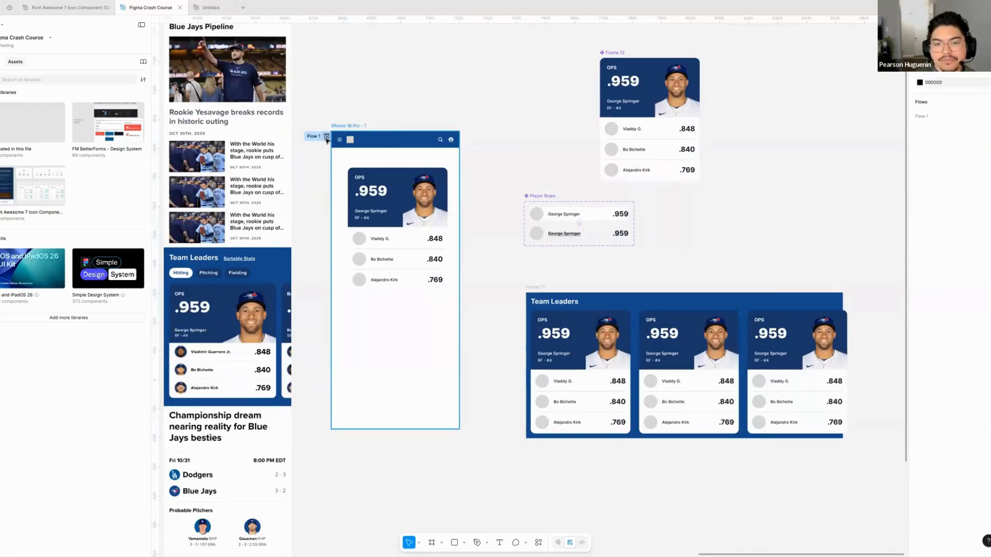
left_click(314, 137)
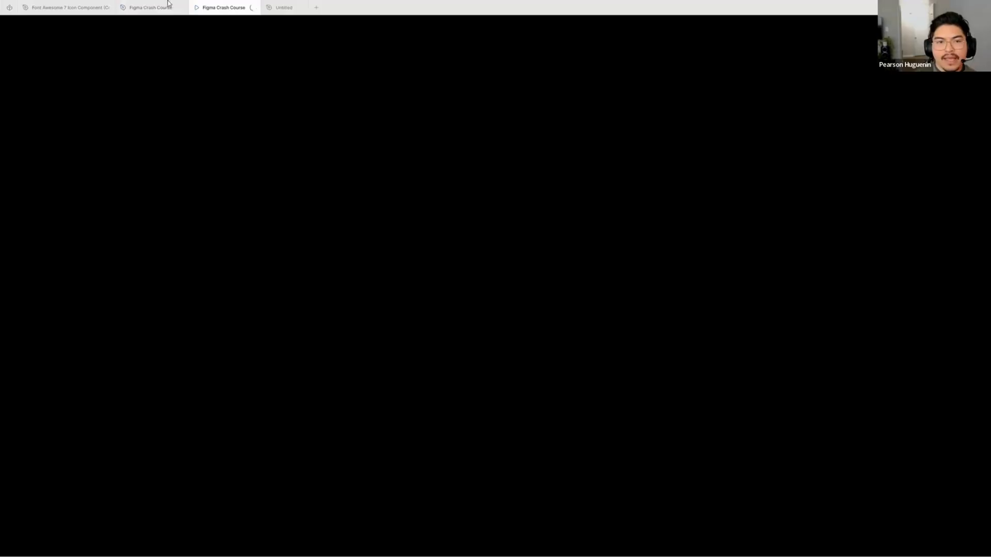
left_click(137, 8)
scroll(511, 147, "right", 1)
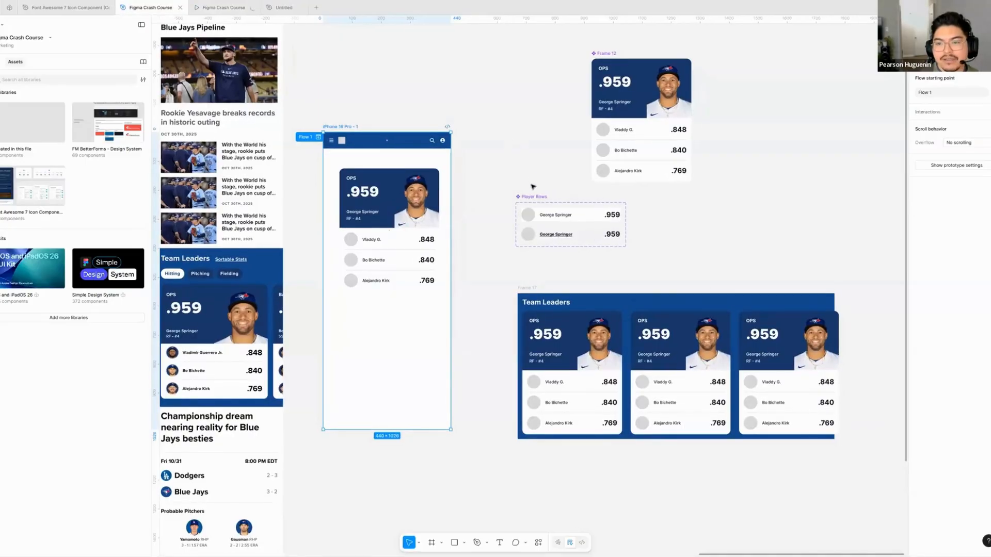
- Check the hover effect on the card's player rows in the Flow 1 prototype preview and return to the design file
left_click(537, 197)
left_click(529, 181)
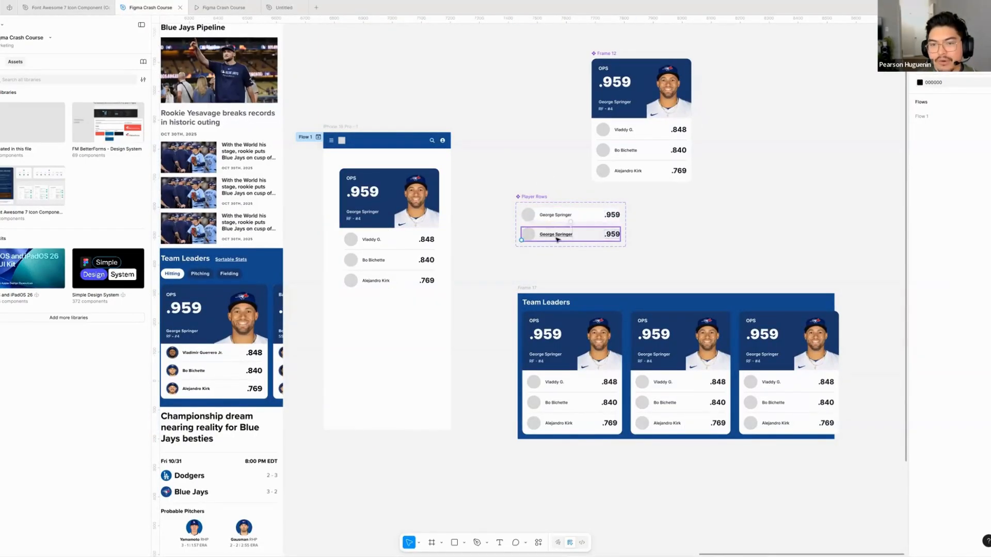
left_click(296, 137)
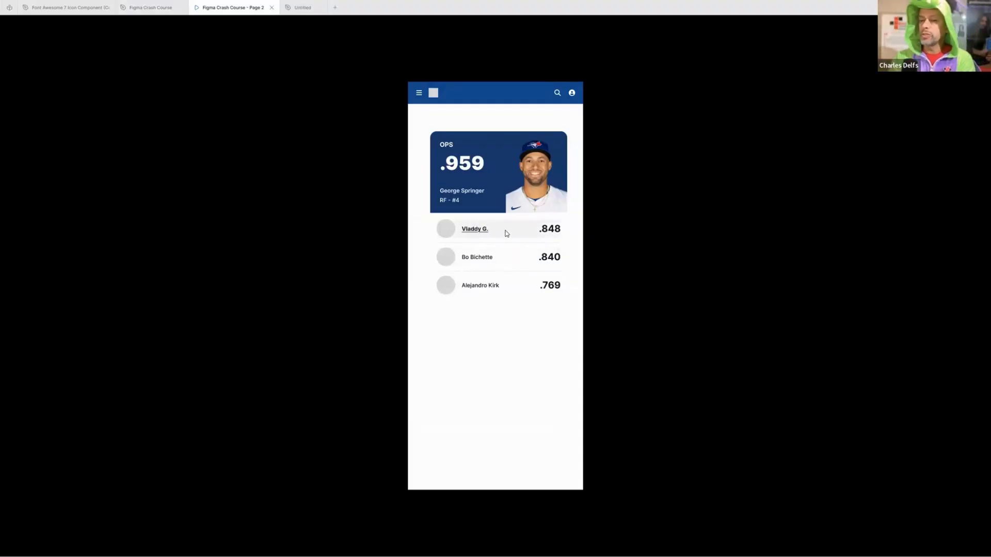
left_click(302, 8)
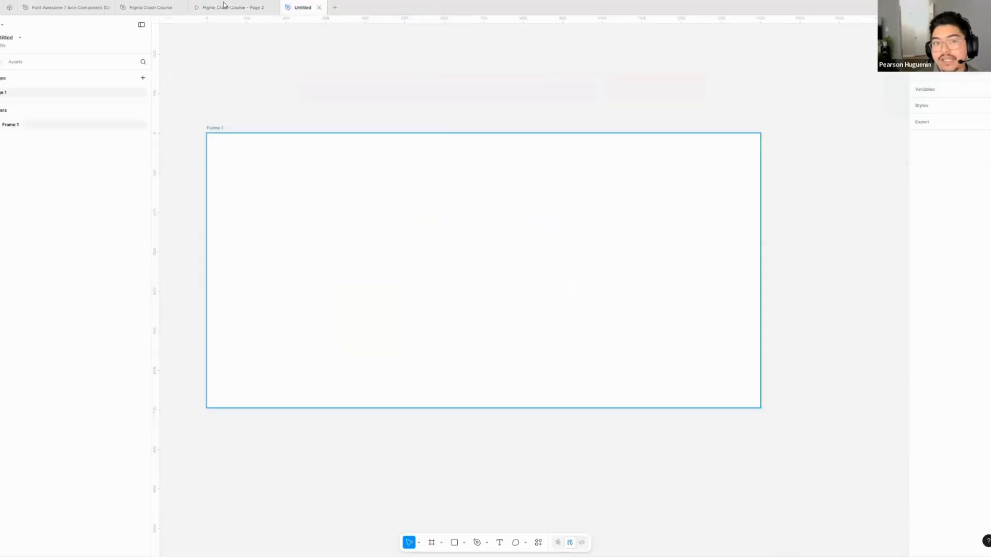
left_click(224, 5)
left_click(138, 5)
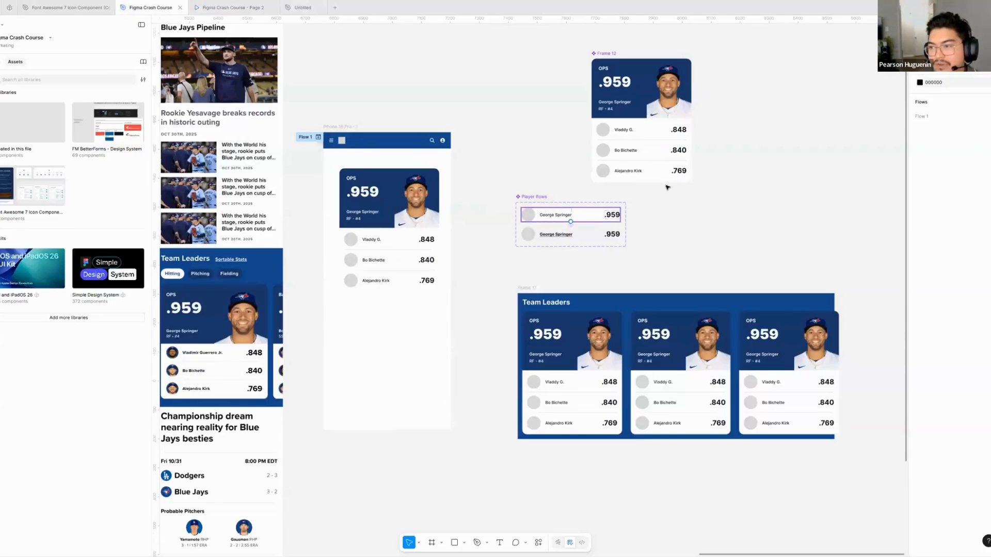
- Change the trigger of the Hover off variant's interaction in Player Rows to On click
left_click(571, 216)
left_click(924, 62)
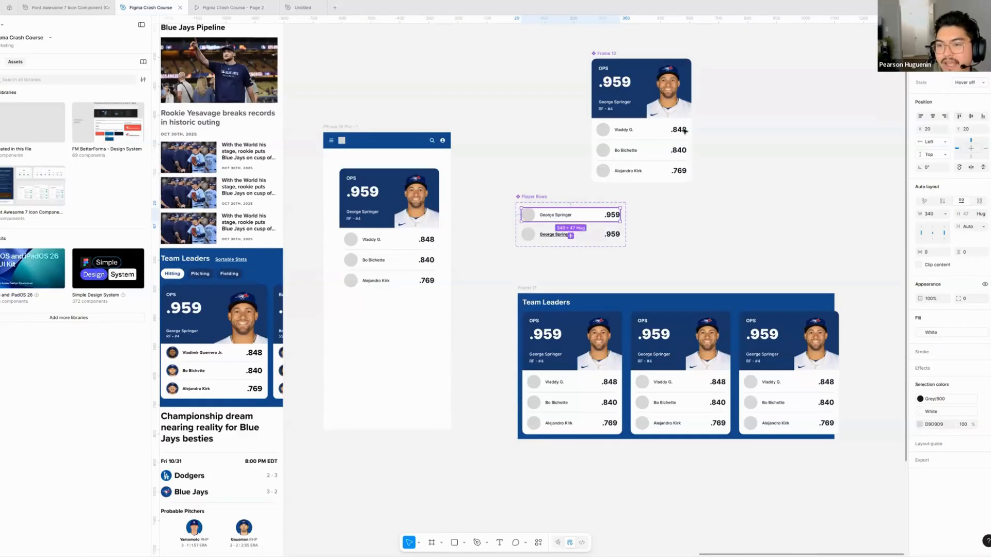
left_click(952, 62)
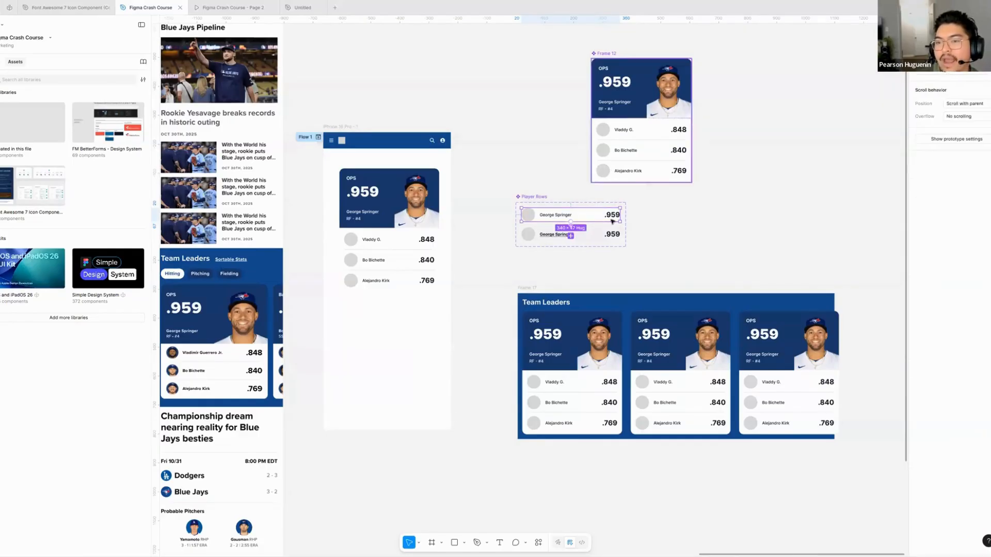
scroll(564, 211, "right", 2)
scroll(504, 204, "up", 5)
scroll(527, 189, "up", 2)
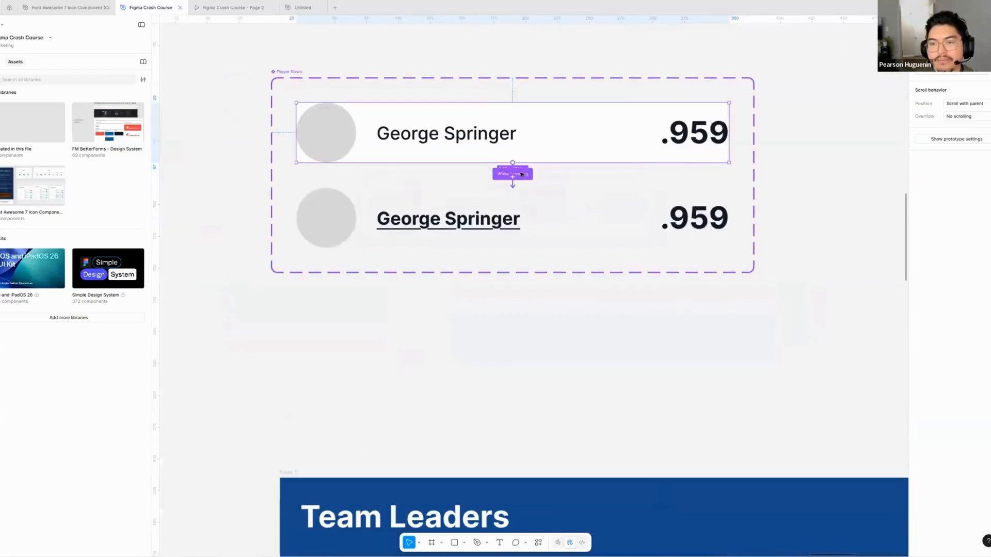
left_click(512, 174)
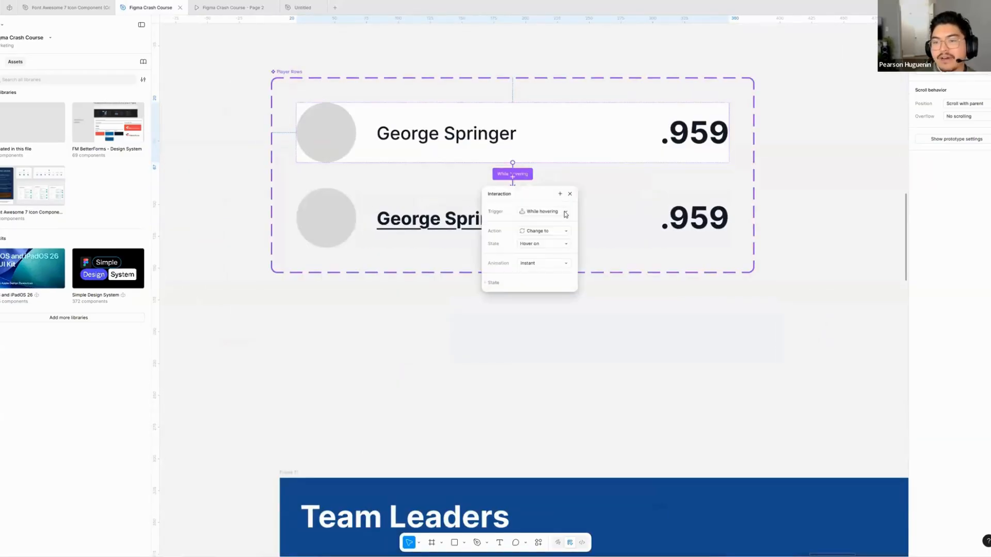
left_click(565, 214)
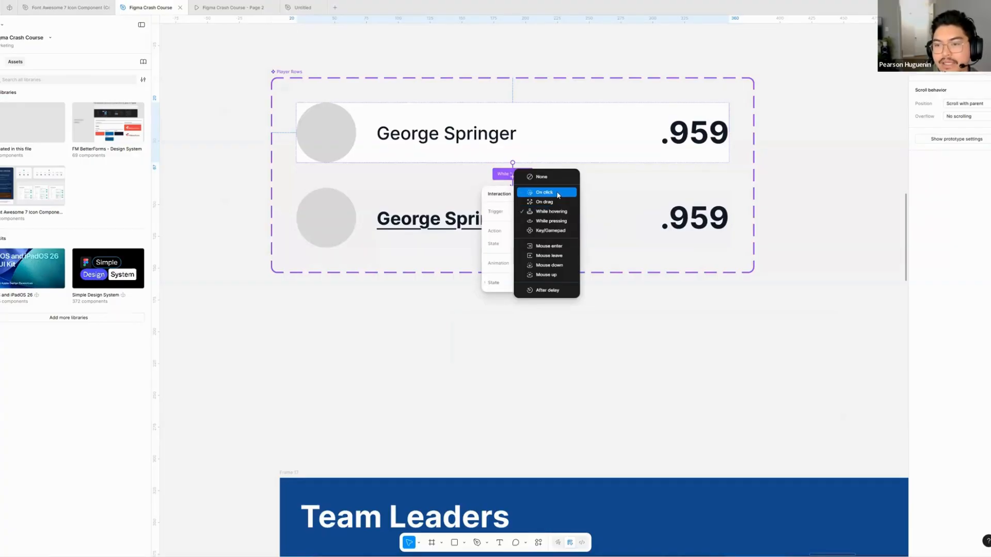
left_click(558, 194)
left_click(606, 186)
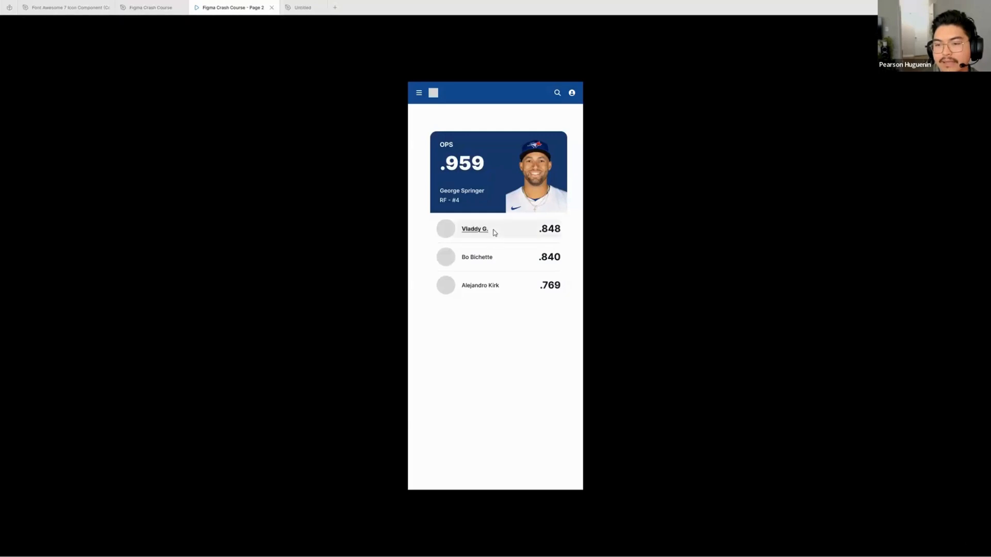
- Test clicking the first player row in the prototype preview and return to the Figma Crash Course design file
left_click(302, 7)
left_click(231, 9)
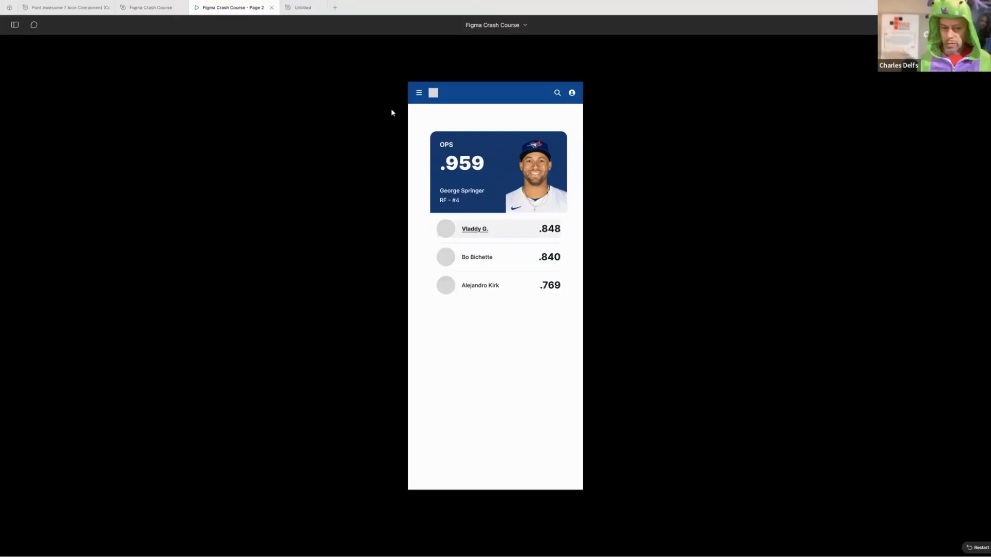
left_click(517, 219)
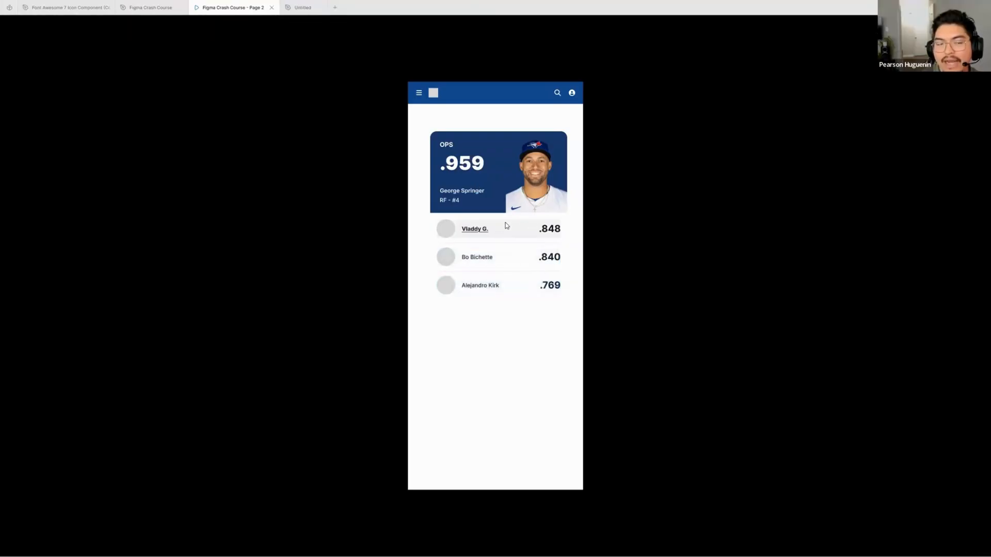
left_click(161, 7)
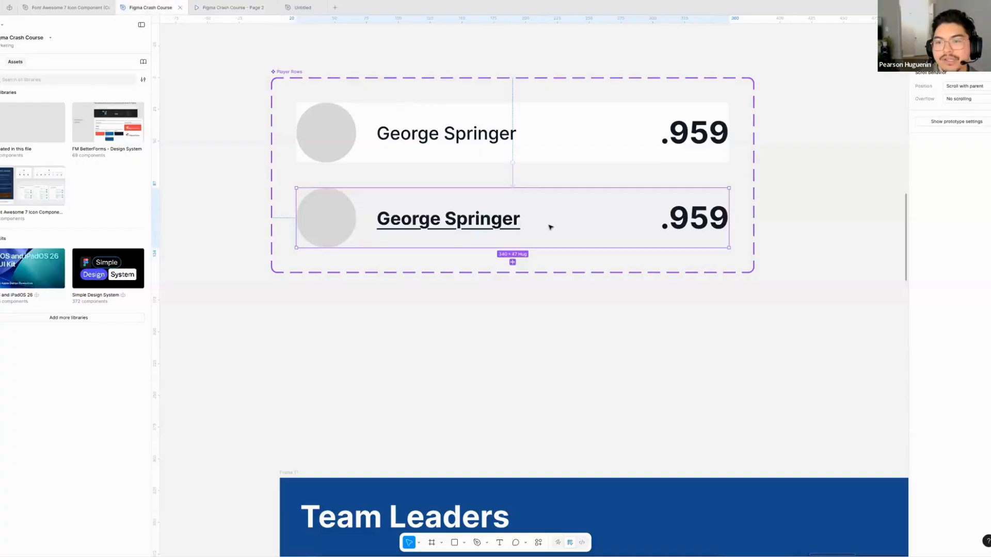
- Add an On click interaction from the Hover on variant of Player Rows that changes to Hover off with Instant animation
left_click_drag(517, 189, 526, 130)
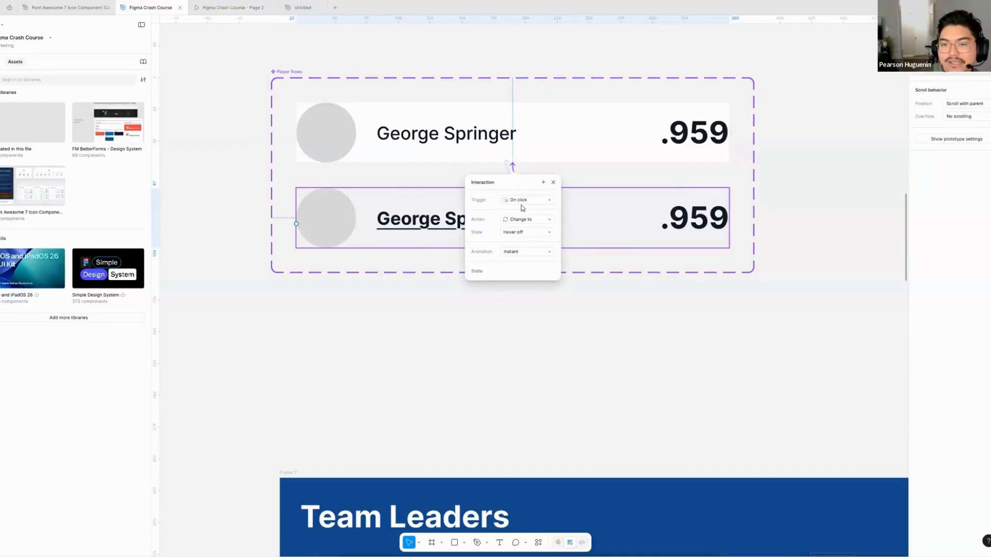
left_click(376, 205)
left_click(517, 179)
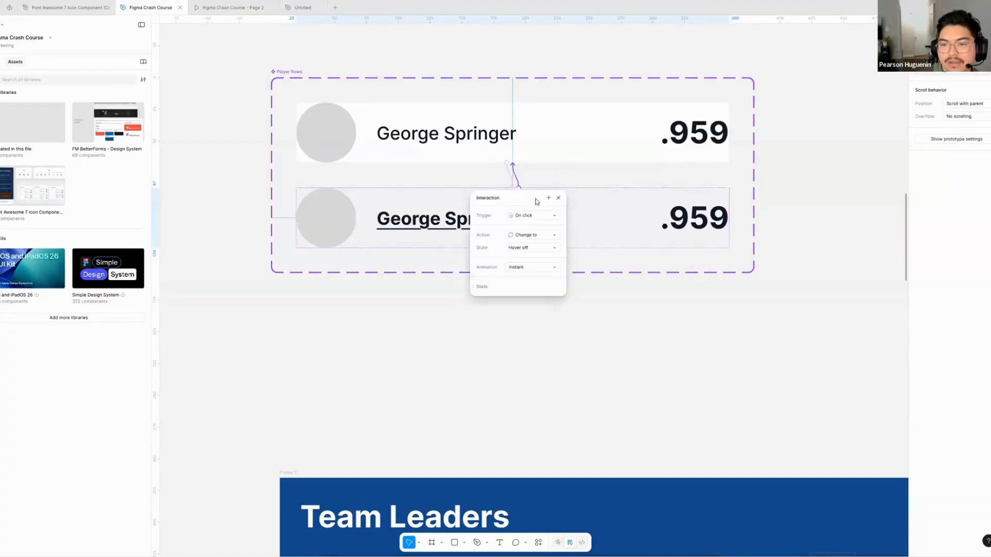
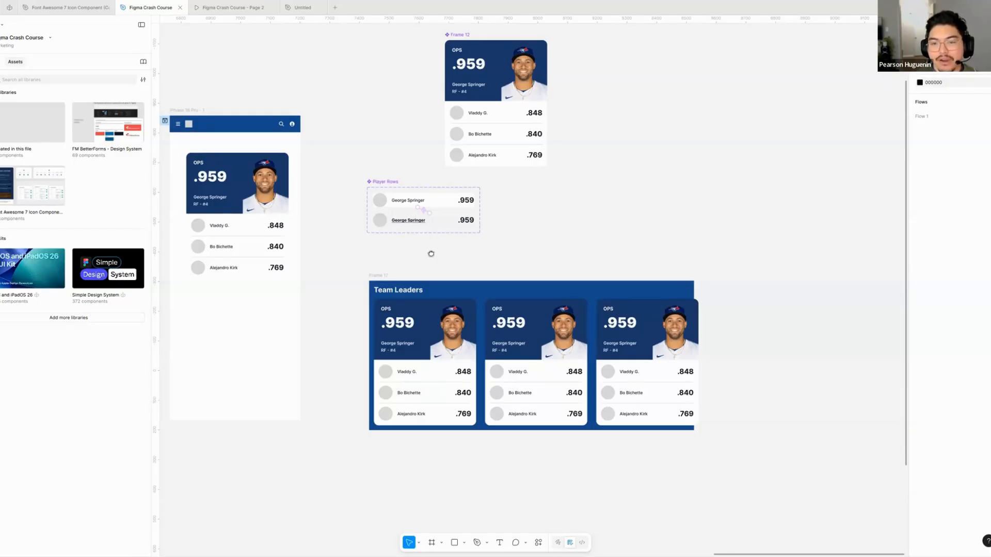
- Remove the flow starting point from the iPhone 16 Pro - 1 frame
scroll(434, 255, "left", 4)
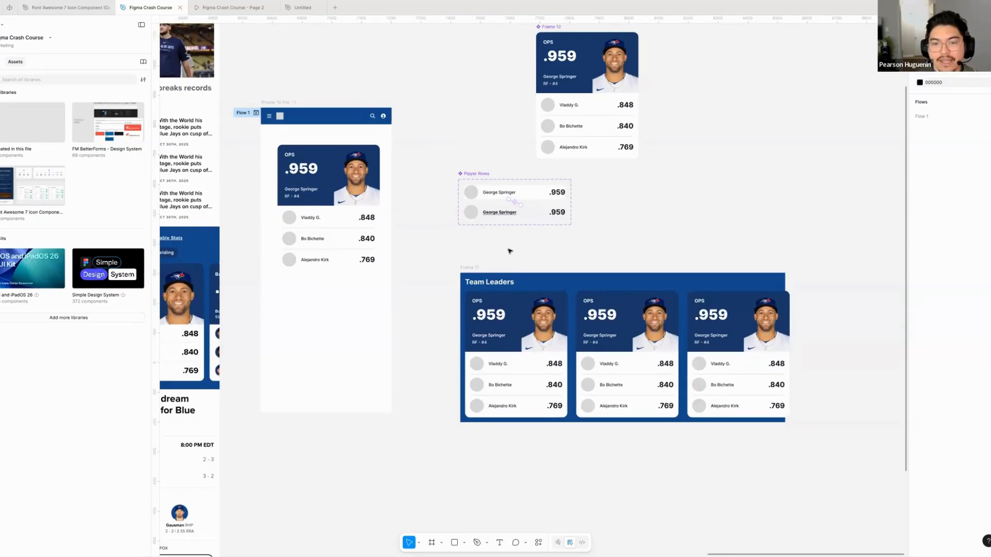
scroll(504, 260, "up", 1)
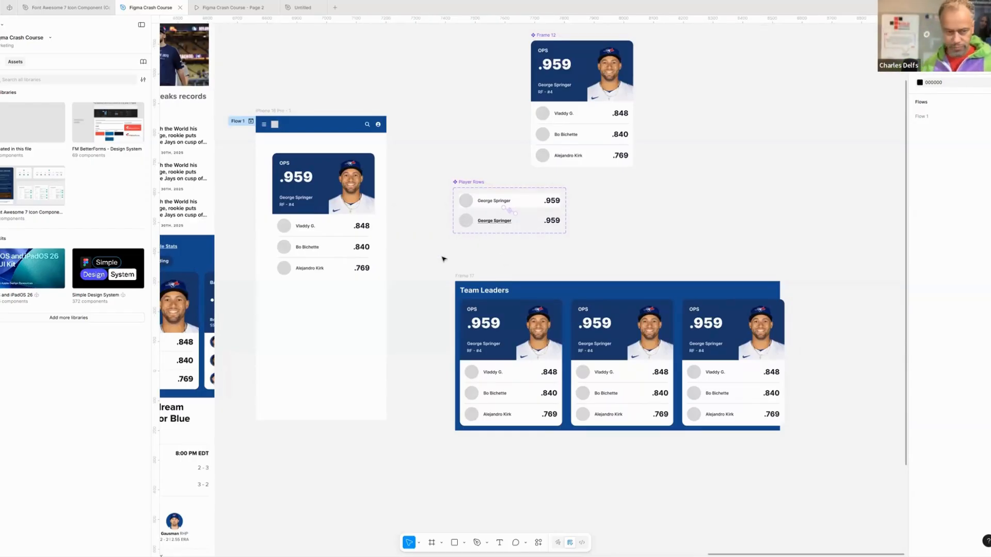
scroll(409, 269, "left", 2)
left_click(333, 110)
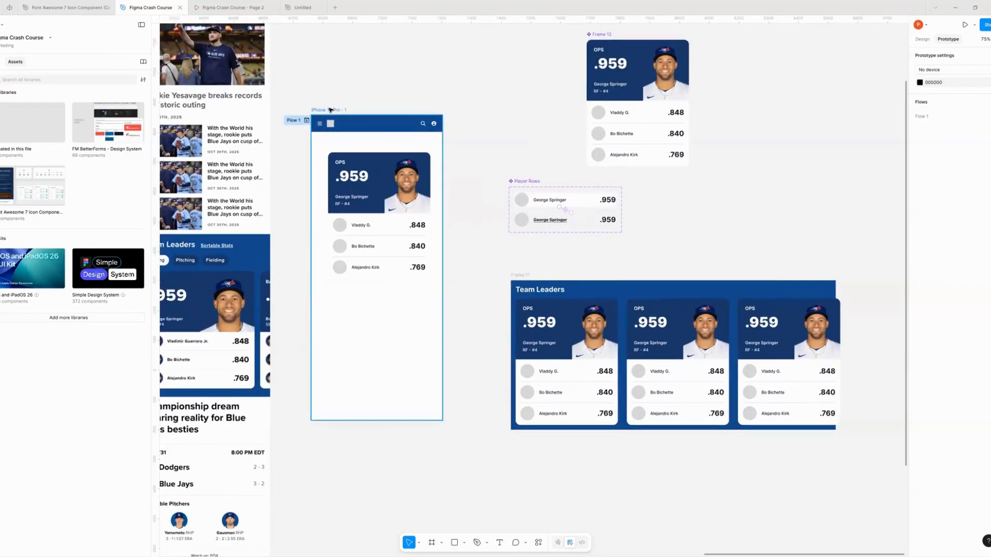
scroll(335, 106, "left", 3)
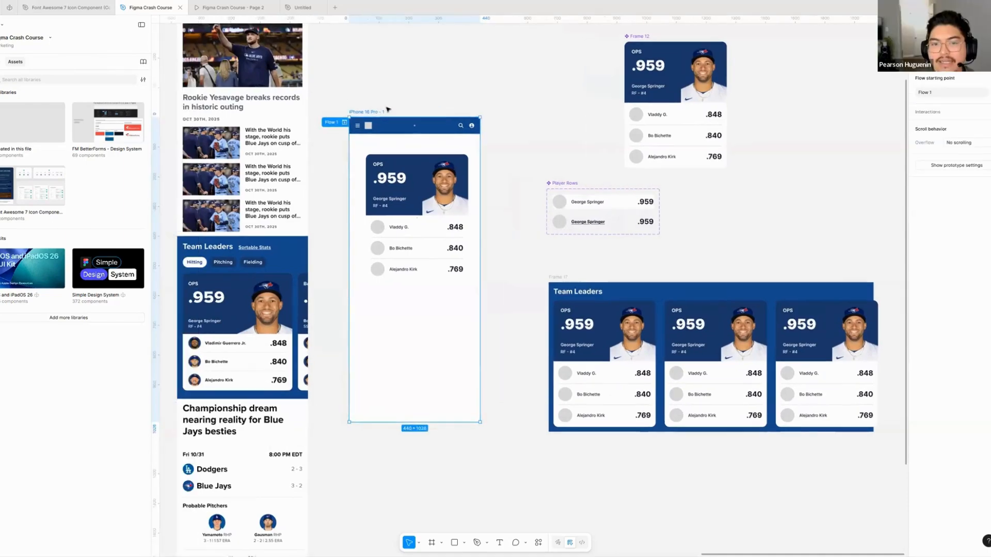
scroll(480, 139, "up", 3)
scroll(480, 139, "down", 1)
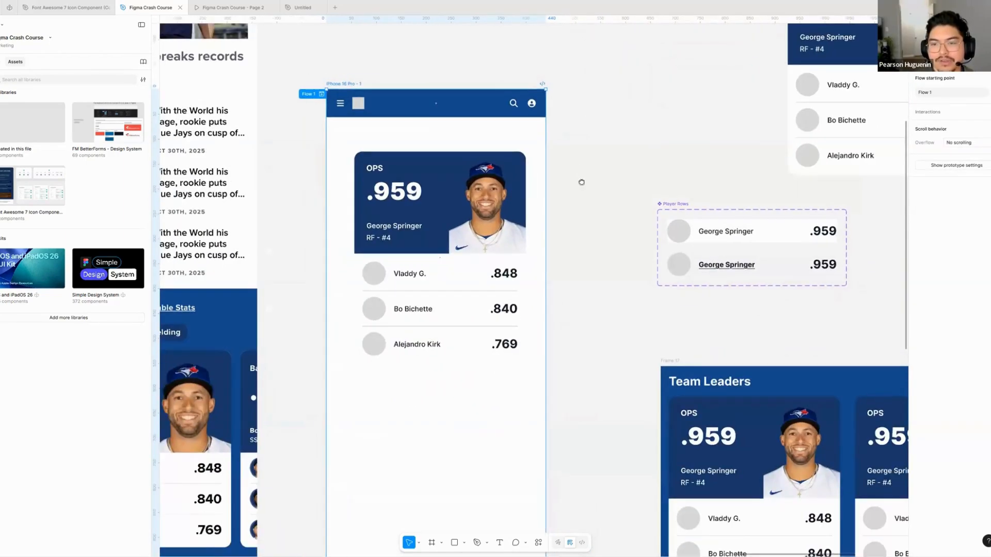
left_click_drag(581, 181, 569, 159)
left_click(288, 126)
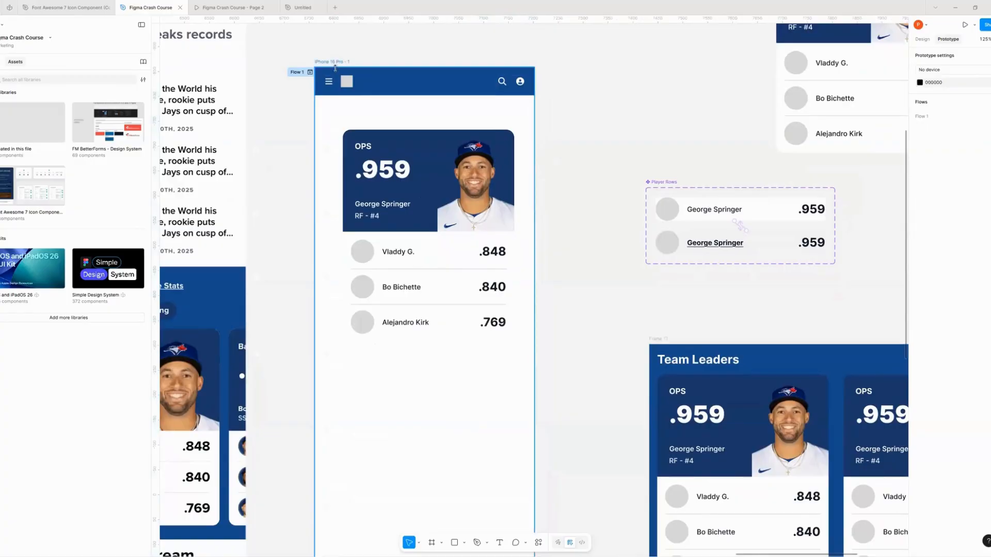
left_click(339, 61)
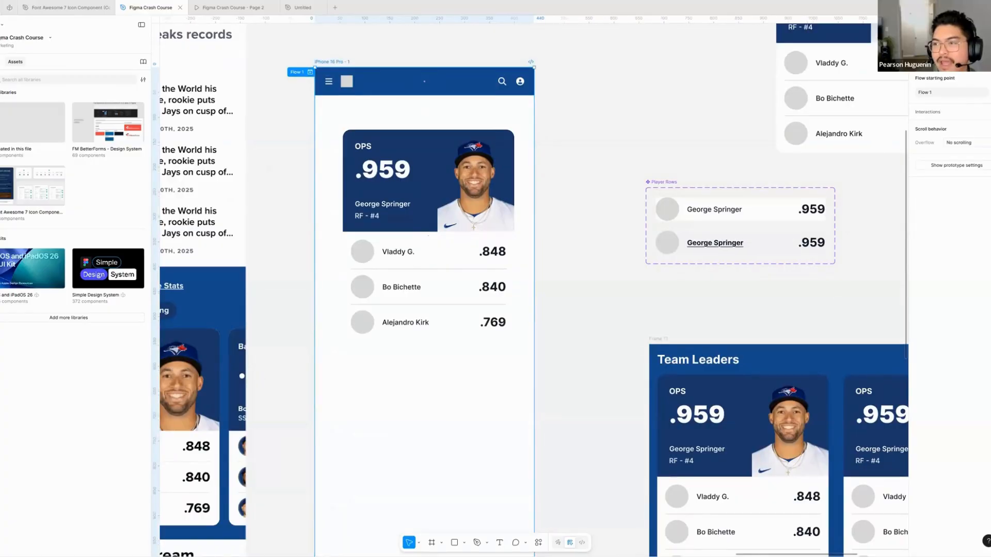
key("ctrl+z")
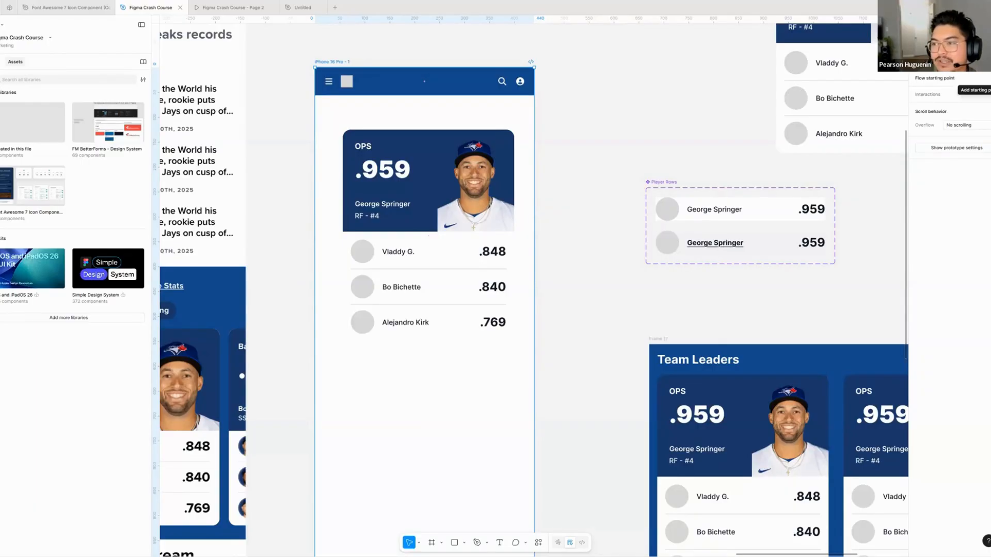
- Add a flow starting point to the iPhone 16 Pro - 1 frame and name it Hover Example
left_click(986, 78)
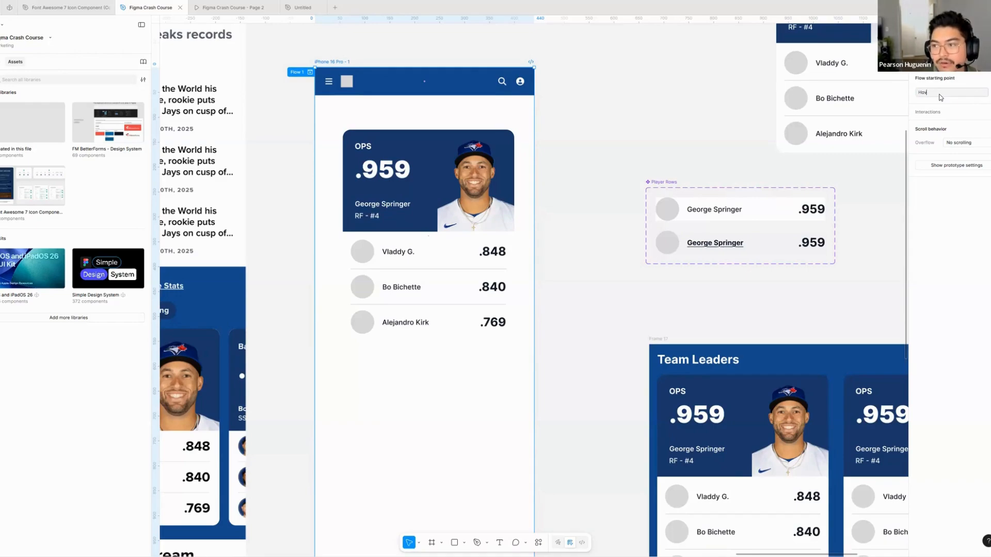
type("Hover Example")
key("Return")
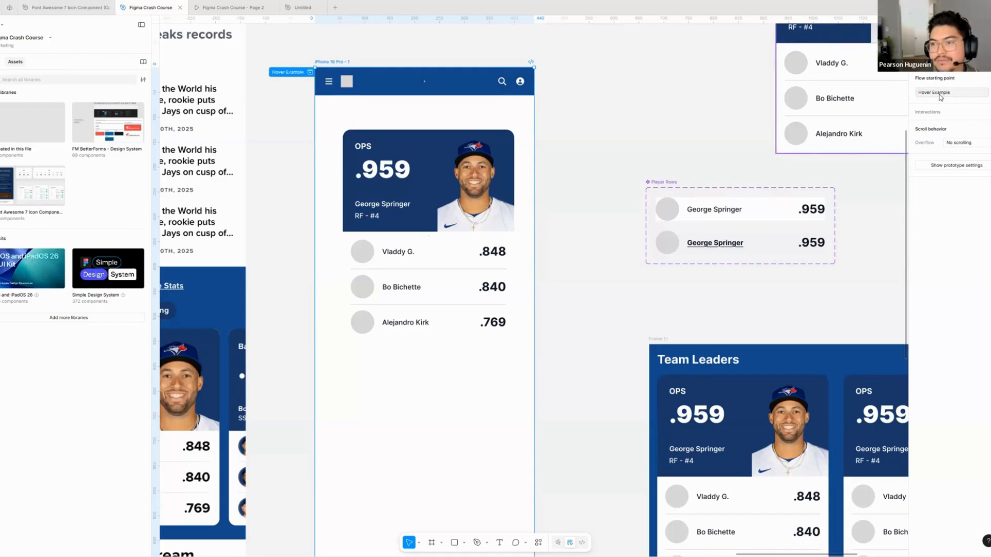
key("Escape")
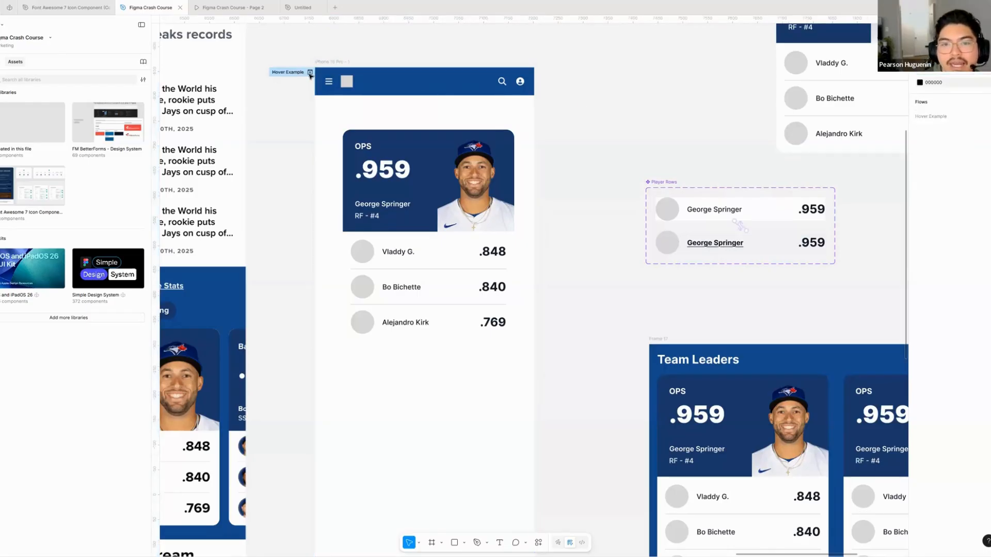
- Preview the Hover Example flow inline, try the first two player rows, and place the preview beside the Player Rows component
left_click(310, 72)
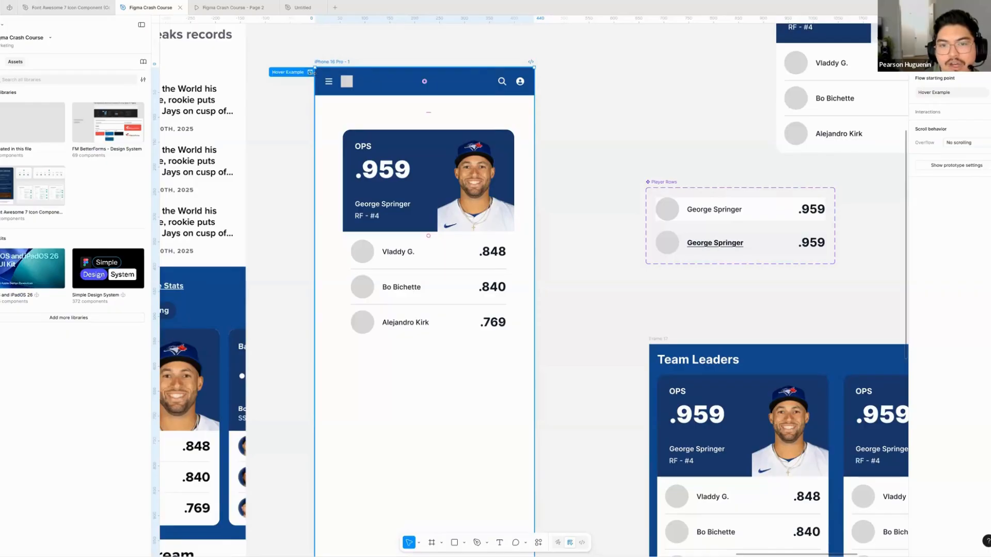
left_click(310, 73)
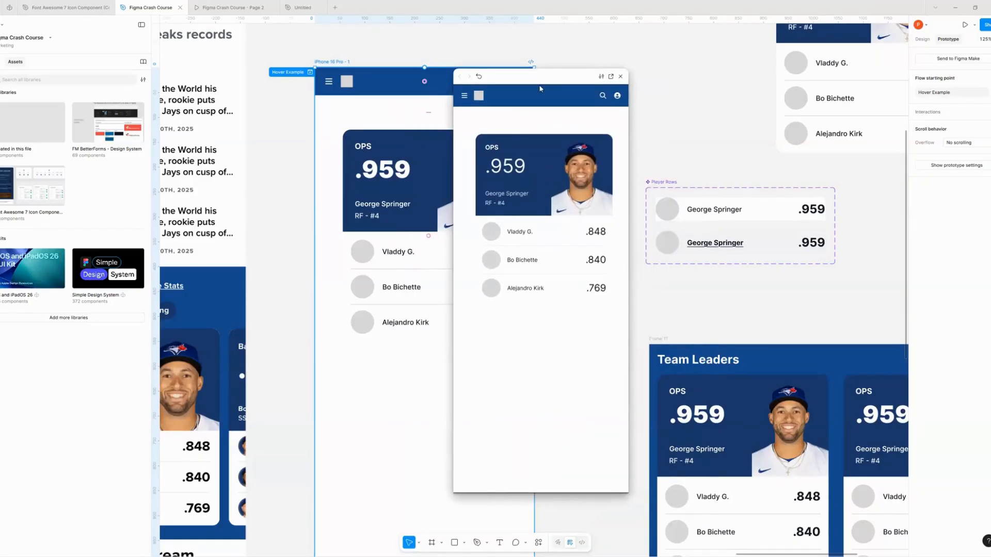
left_click_drag(592, 80, 426, 71)
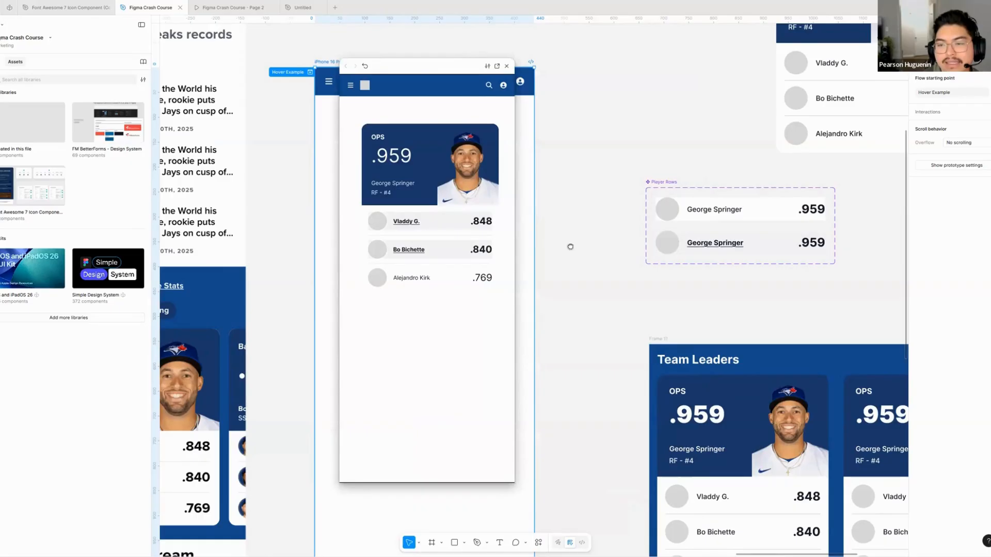
scroll(578, 244, "right", 4)
scroll(594, 191, "right", 2)
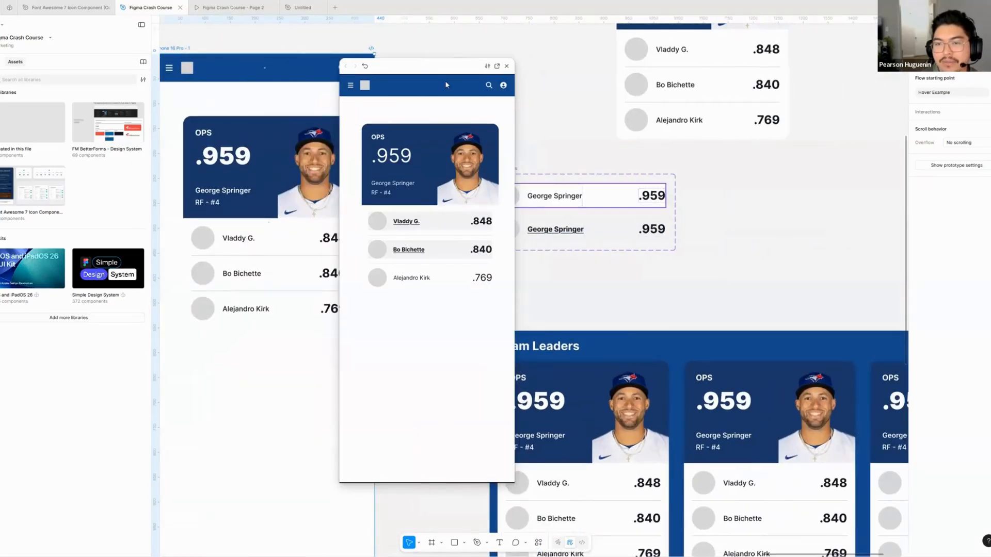
left_click_drag(374, 75, 280, 70)
- Set the fill of the Hover on variant in Player Rows to Grey/50
left_click(577, 229)
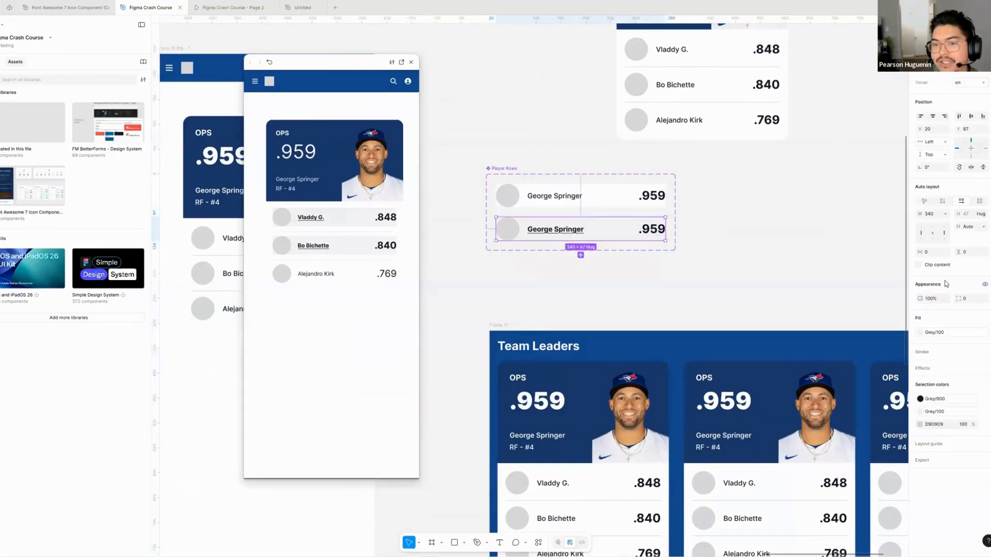
left_click(958, 334)
left_click(825, 445)
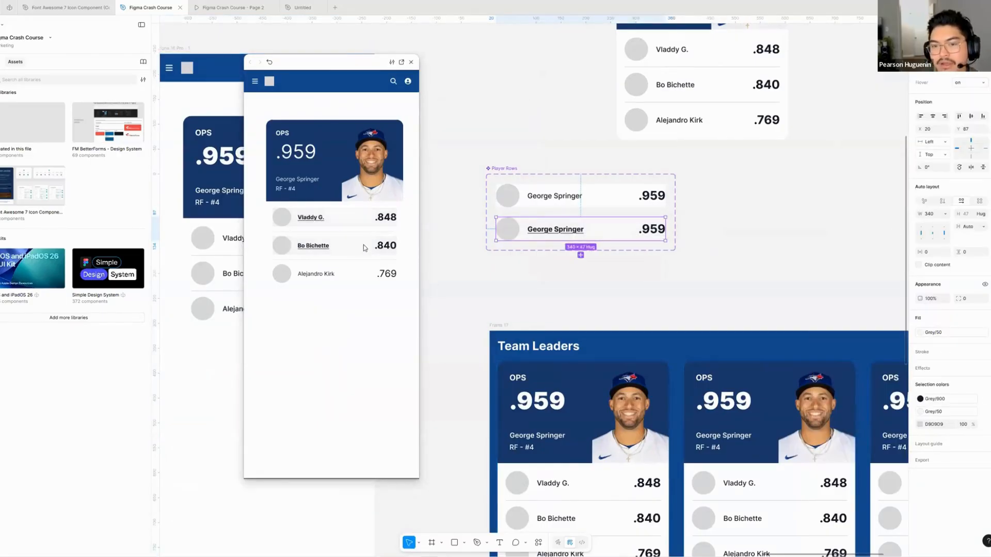
- Set the Hover on variant's fill to Red/500, test it on the player rows in the inline preview, and close the preview
left_click(951, 334)
scroll(872, 473, "down", 3)
left_click(869, 455)
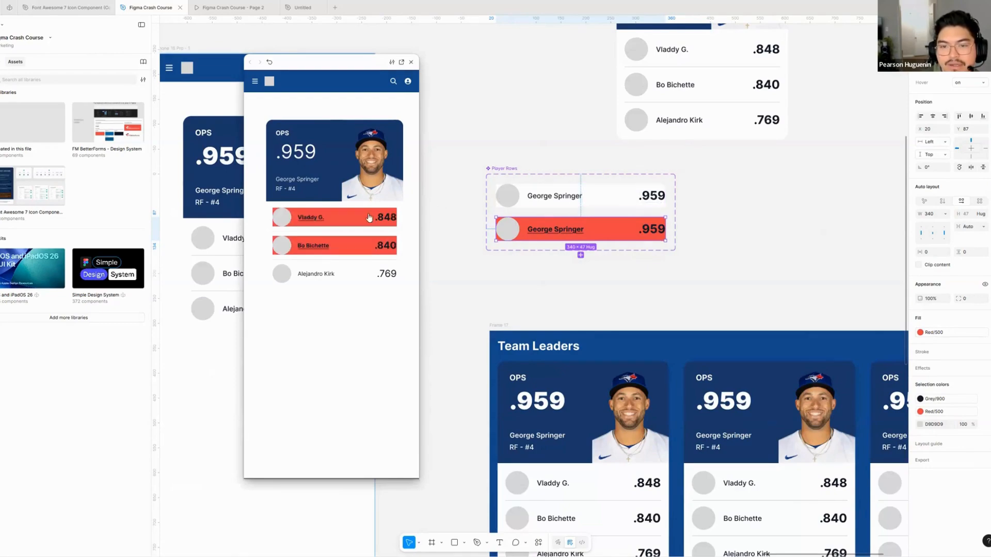
left_click(348, 273)
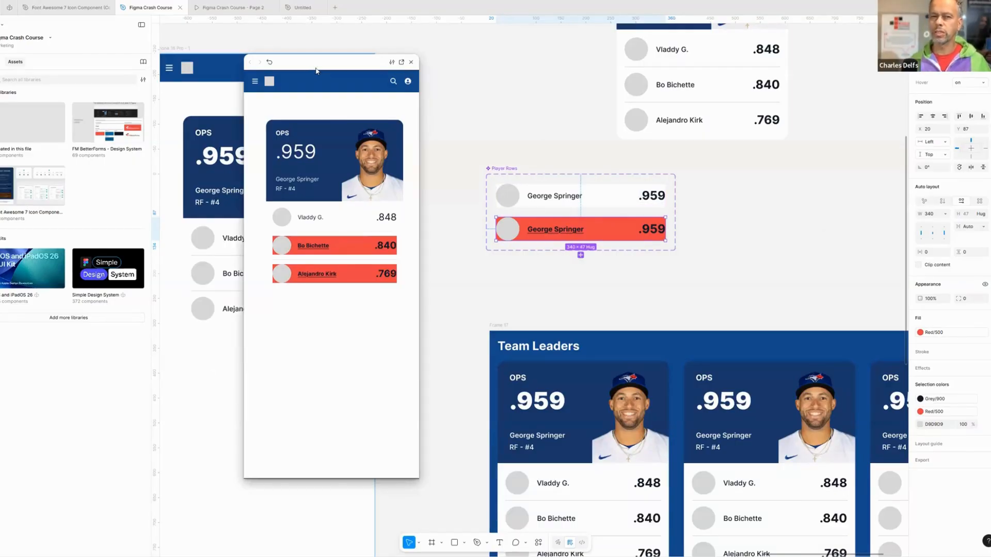
key("Escape")
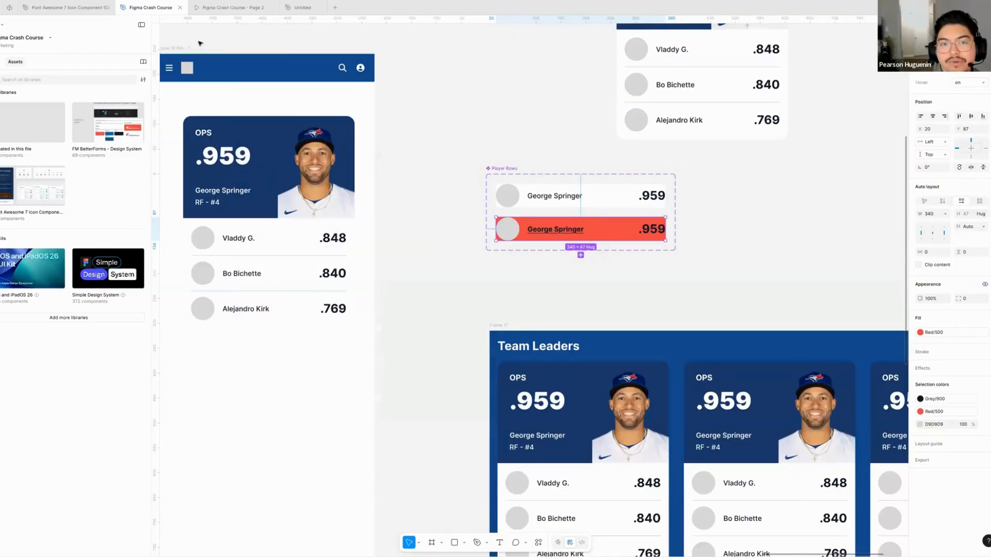
- Check the prototype settings of the iPhone 16 Pro - 1 frame and its flow in the full presentation, and return to the design file
left_click_drag(199, 43, 278, 56)
left_click(261, 61)
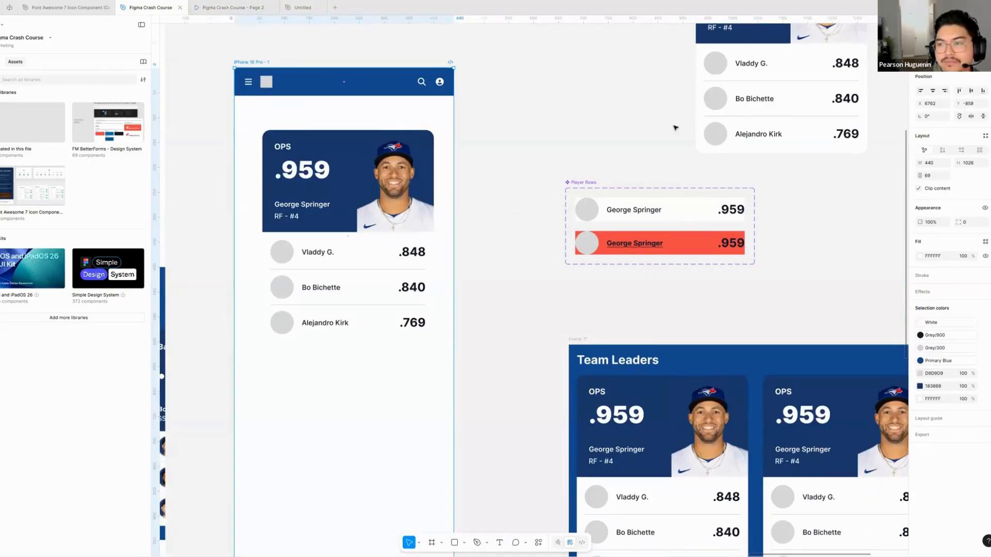
scroll(398, 87, "left", 2)
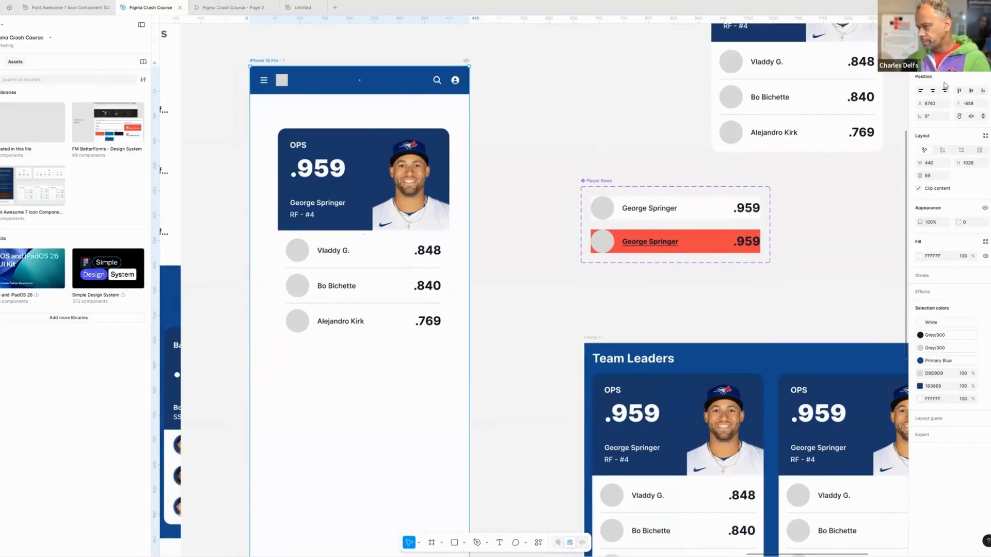
key("shift+e")
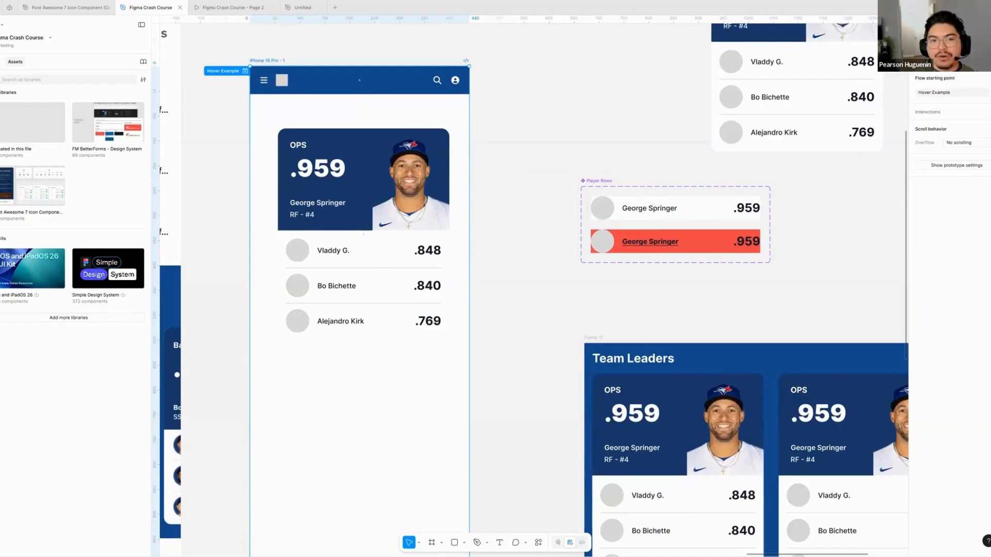
left_click(247, 7)
left_click(15, 25)
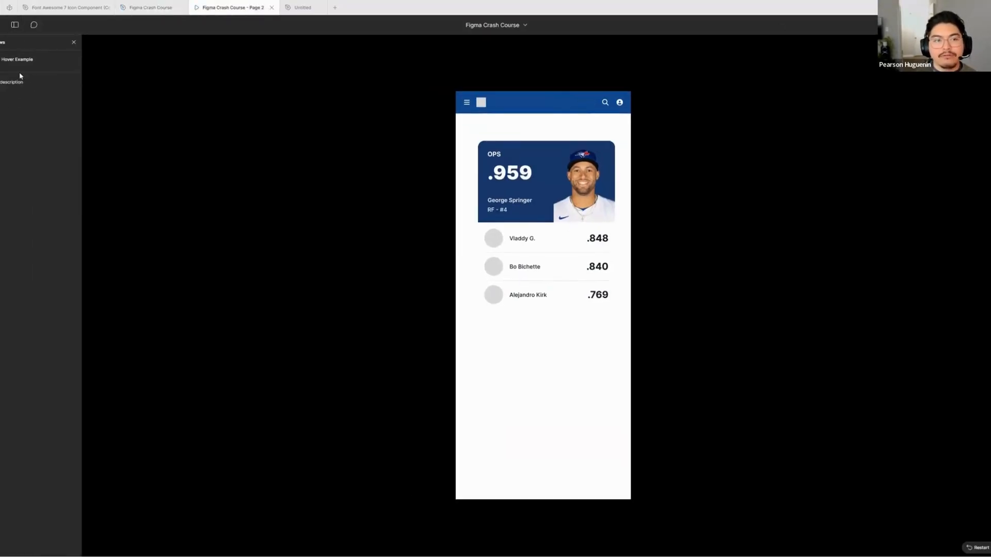
left_click(155, 8)
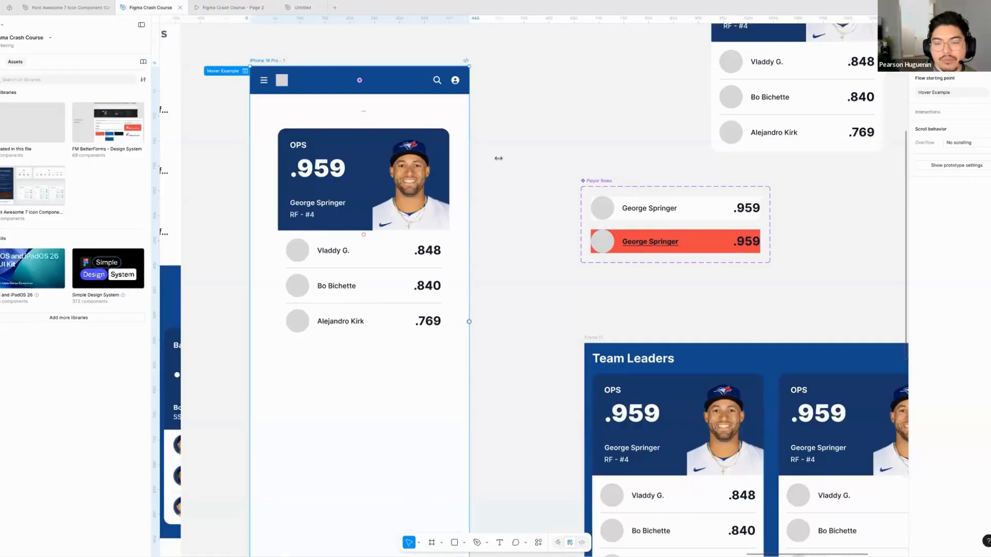
- Duplicate the iPhone 16 Pro - 1 frame straight below the original on the canvas
scroll(517, 139, "down", 8)
scroll(405, 77, "up", 1)
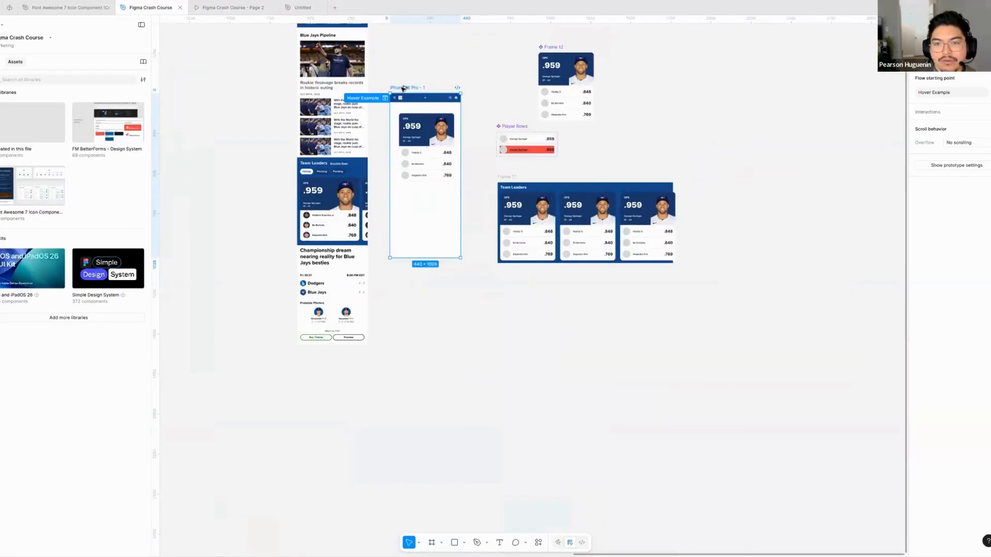
left_click_drag(405, 88, 405, 321)
scroll(447, 283, "down", 2)
scroll(447, 283, "down", 1)
scroll(447, 283, "up", 5)
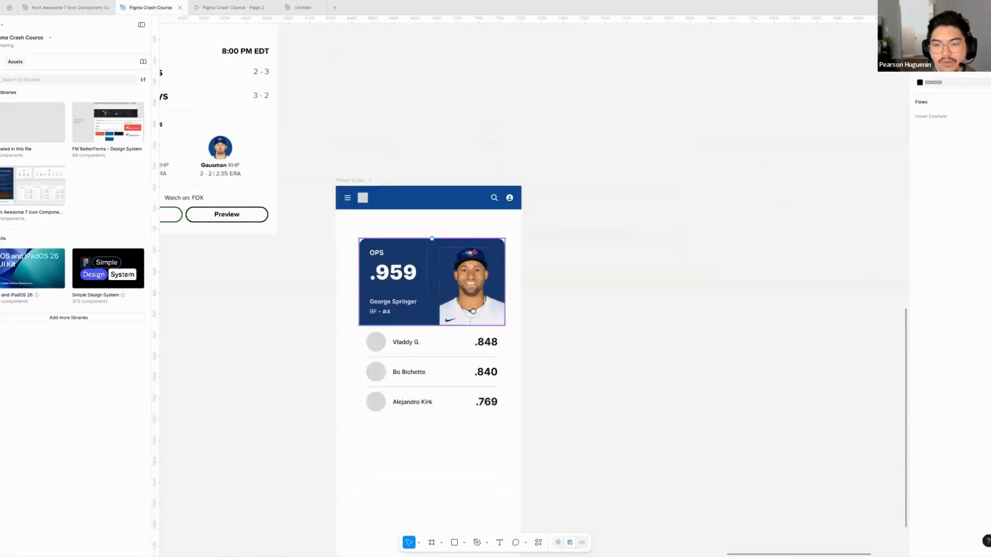
scroll(447, 283, "down", 1)
- Add a flow starting point to the iPhone 16 Pro - 2 frame and name it Example 2 prototype
left_click(366, 130)
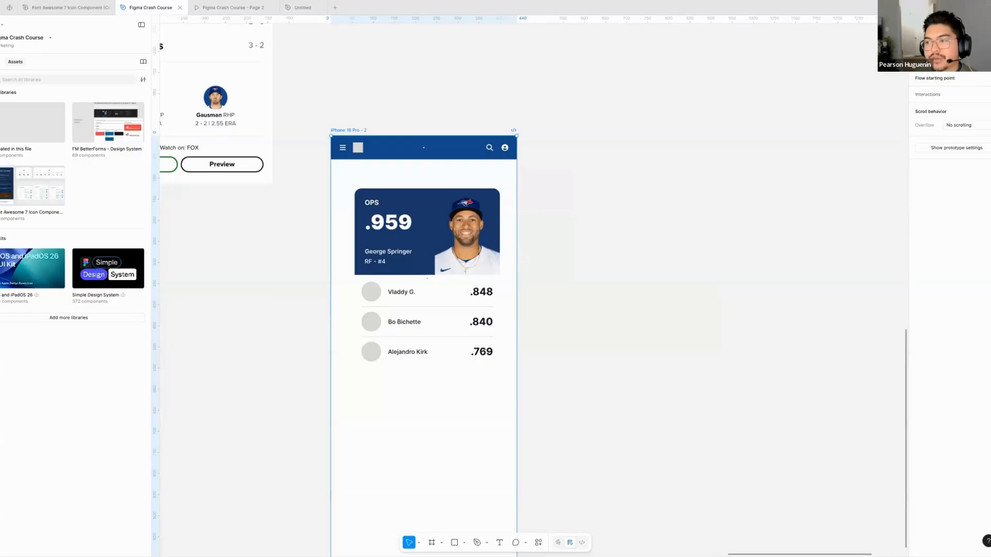
left_click(986, 78)
double_click(942, 93)
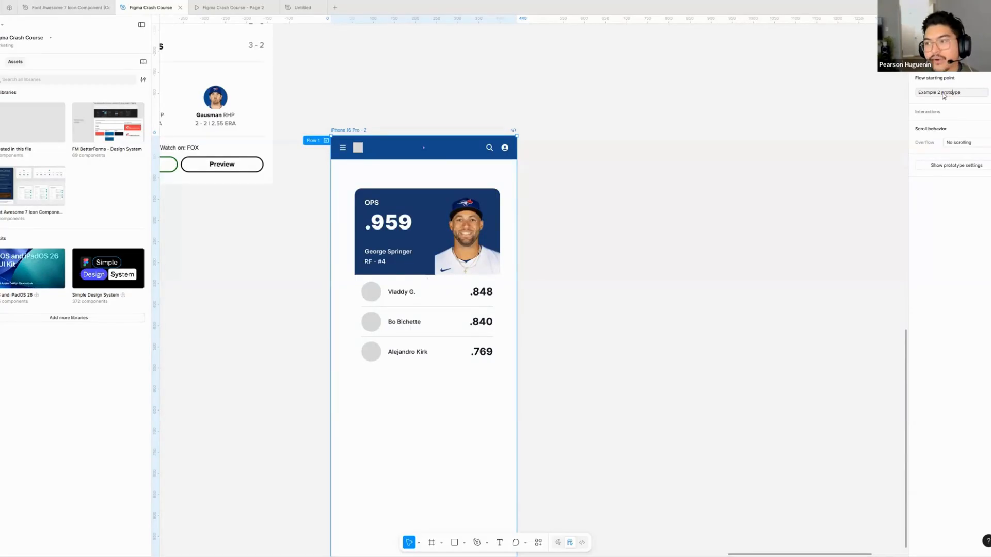
key("Return")
left_click(588, 135)
- Check the flow list in the full prototype presentation and return to the Figma Crash Course design file
scroll(464, 258, "down", 1)
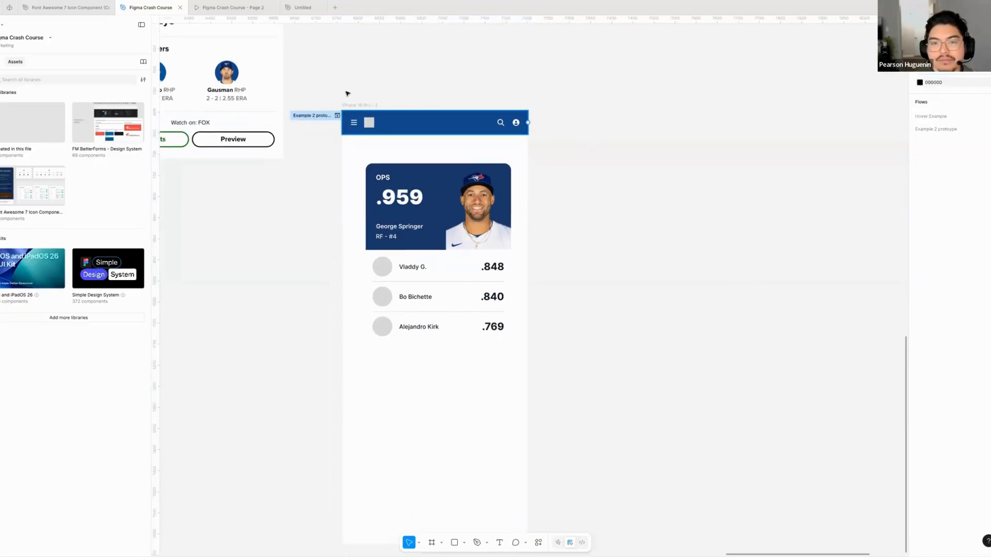
left_click(337, 115)
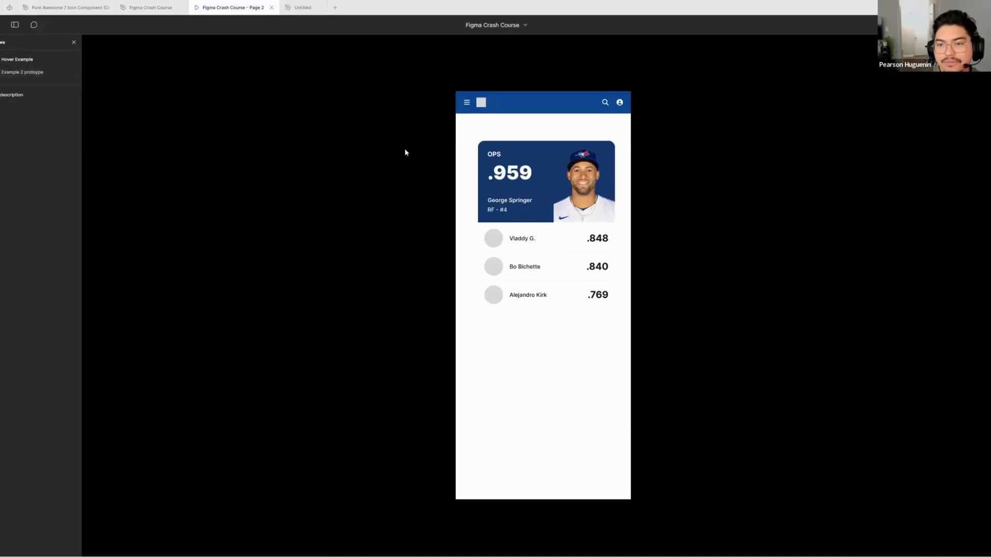
left_click(150, 7)
- Review the Hover Example and Example 2 prototype frames on the canvas and switch back to the Page 2 prototype presentation
scroll(417, 214, "up", 5)
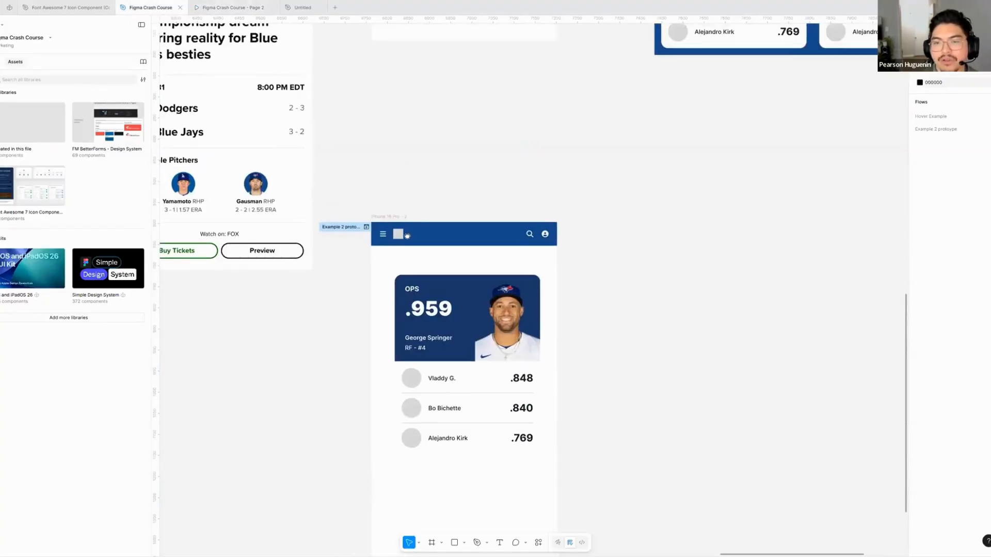
scroll(417, 214, "down", 5, "ctrl")
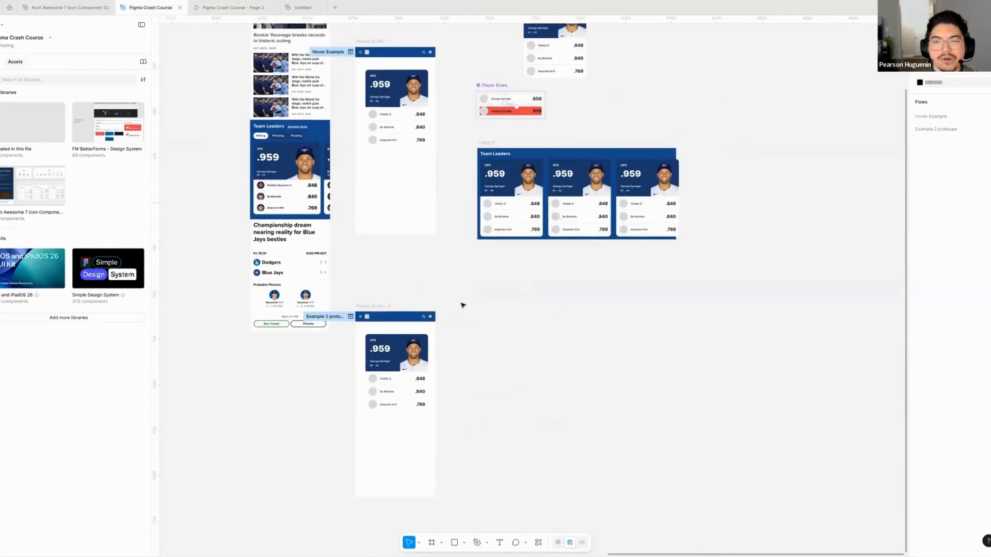
scroll(436, 274, "right", 1)
scroll(423, 258, "down", 1)
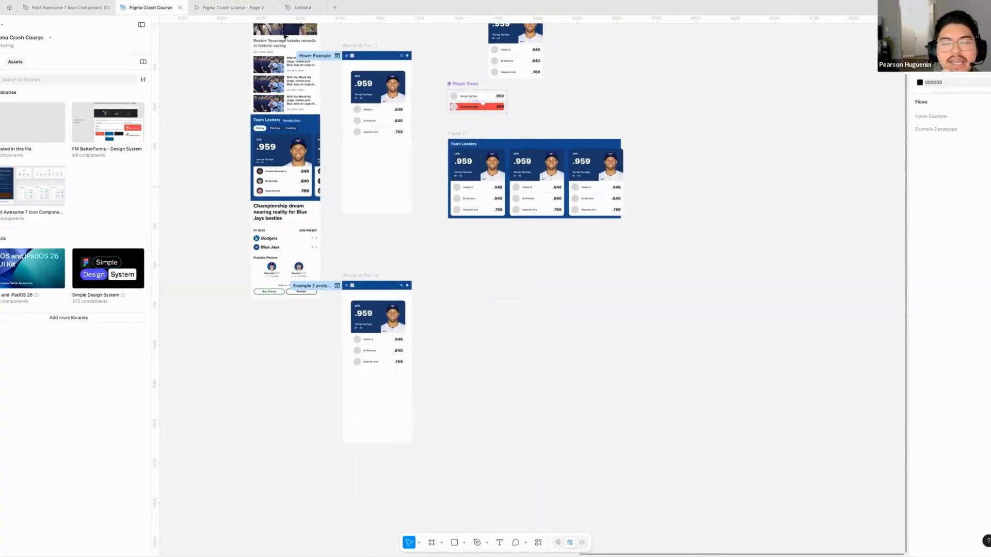
left_click(258, 9)
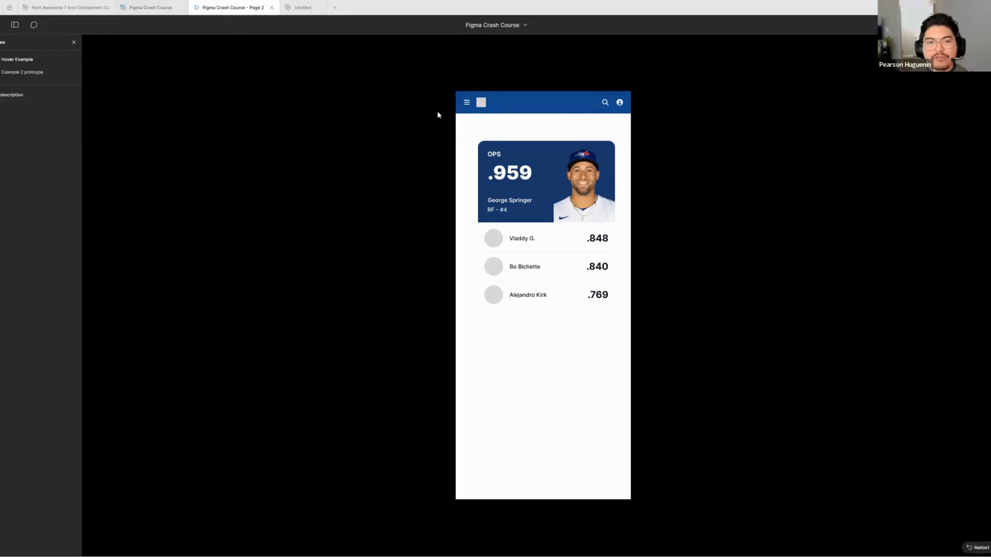
- Return to the Figma Crash Course design file and review the Hover Example and Example 2 prototype frames on the canvas
left_click(150, 7)
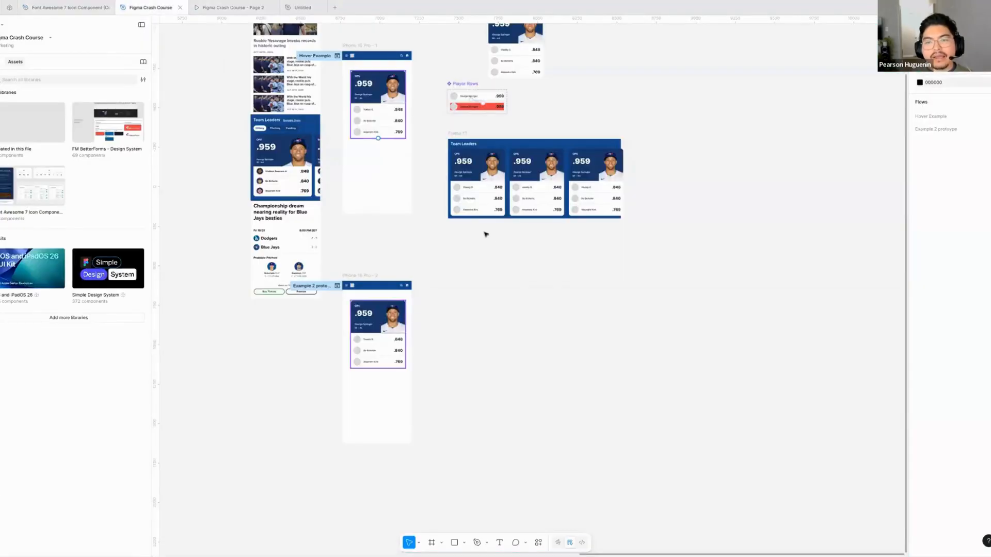
scroll(516, 248, "left", 3)
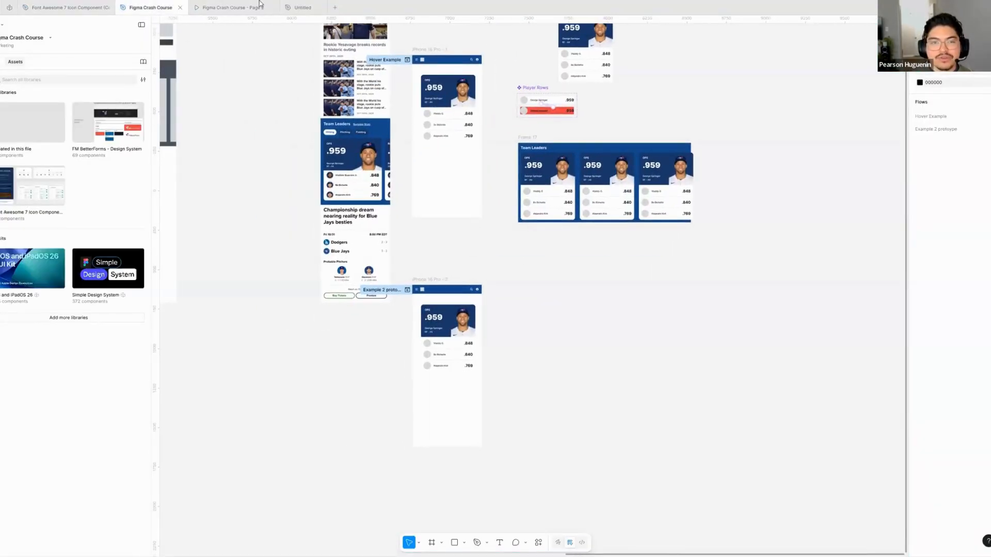
scroll(436, 307, "up", 5)
scroll(436, 307, "down", 1)
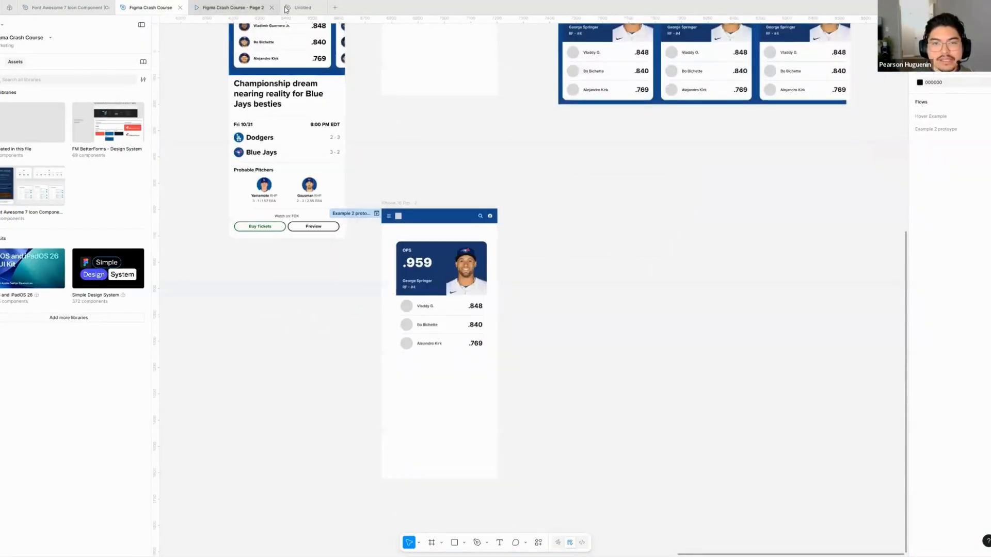
- Browse all files from a new tab and open the Mockups file in the Disclosure project
left_click(286, 8)
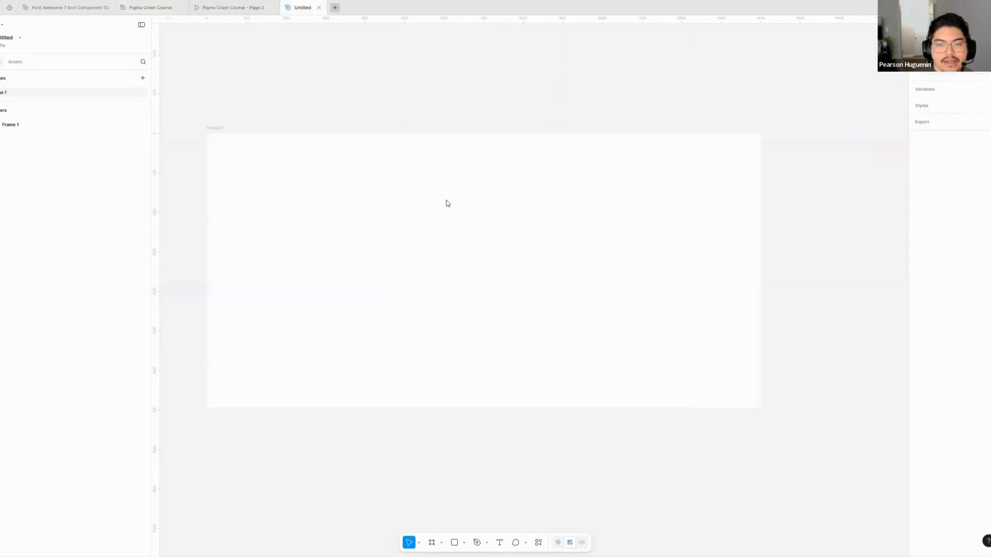
key("ctrl+t")
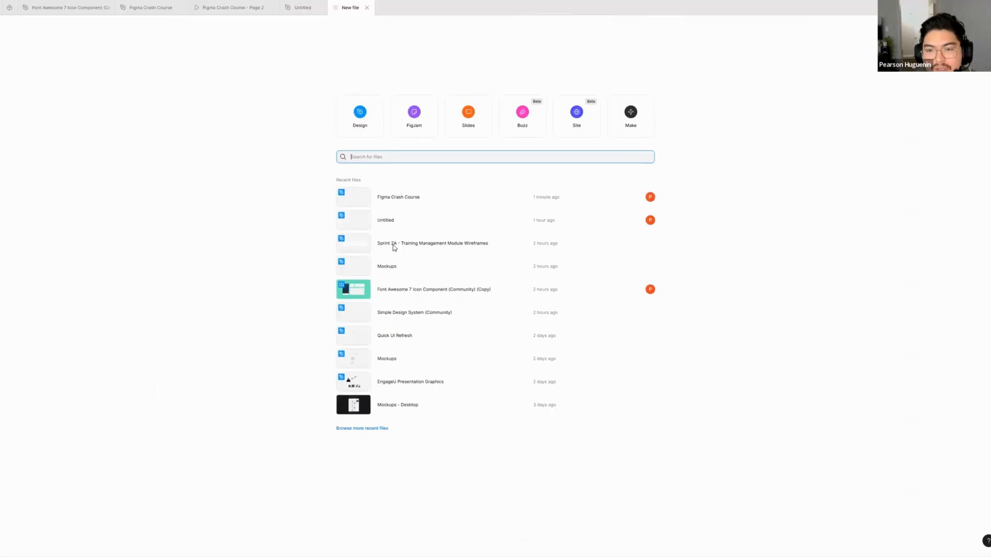
left_click(366, 430)
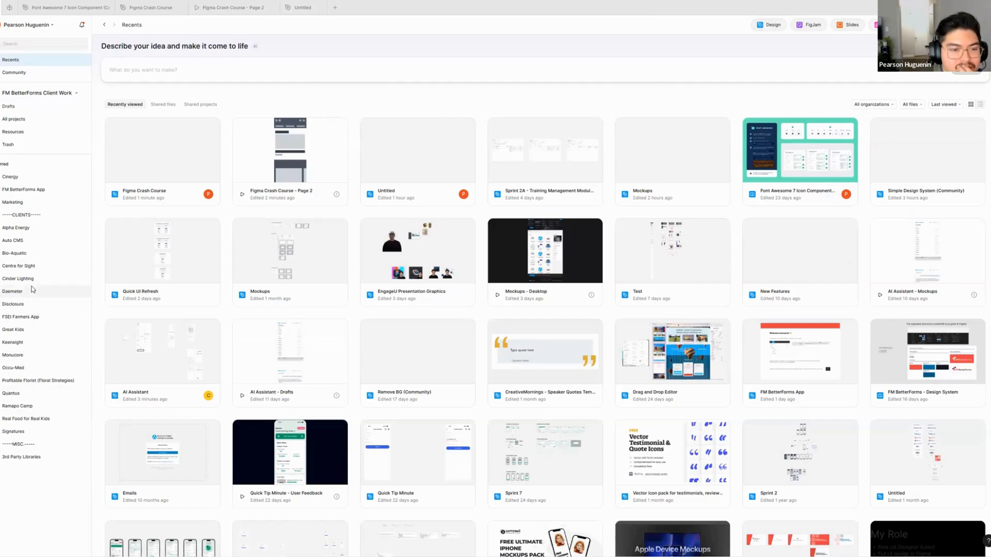
left_click(29, 303)
double_click(168, 131)
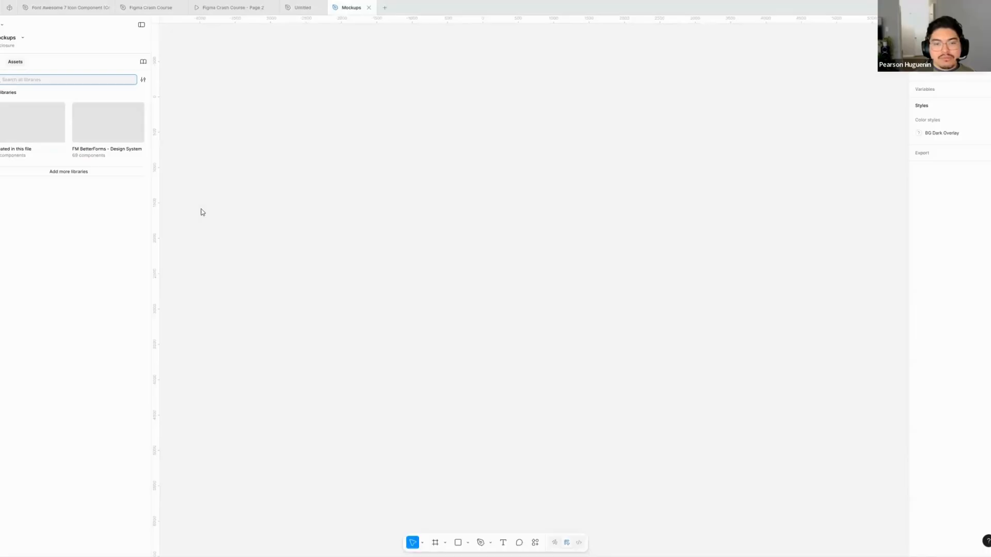
- Show the Mockups file's page list, open the Desktop page and examine the Search Toggle states in its component documentation
left_click(2, 62)
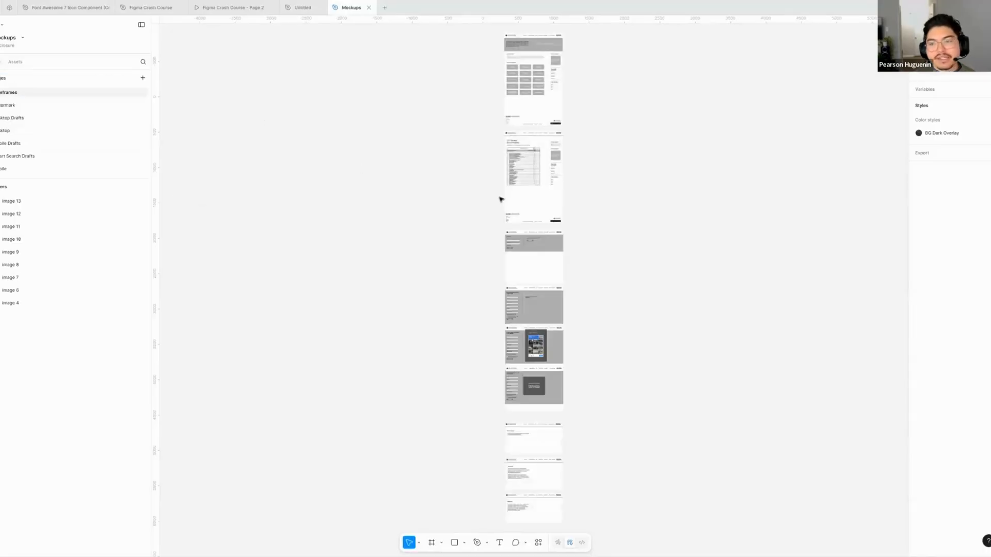
left_click(23, 133)
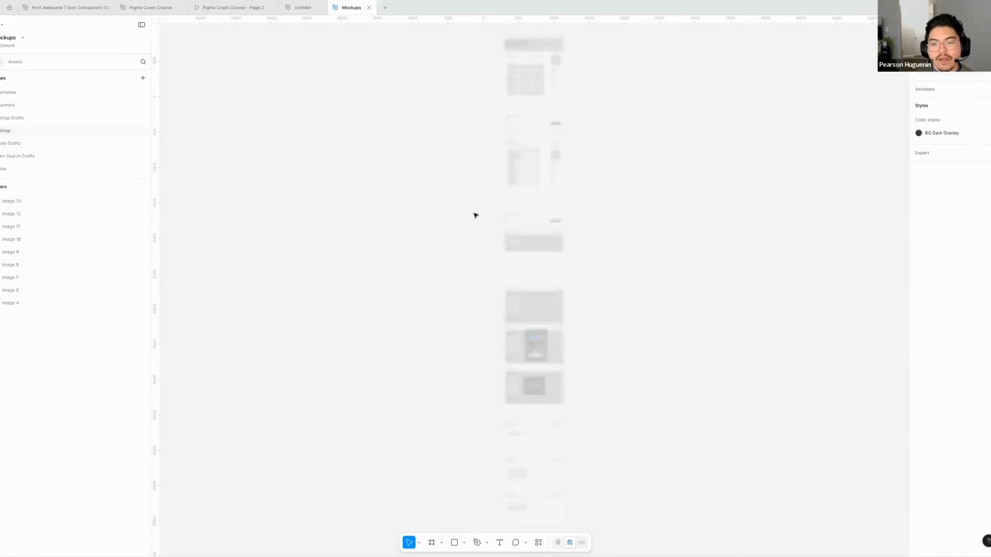
scroll(558, 223, "down", 2)
scroll(520, 317, "up", 2)
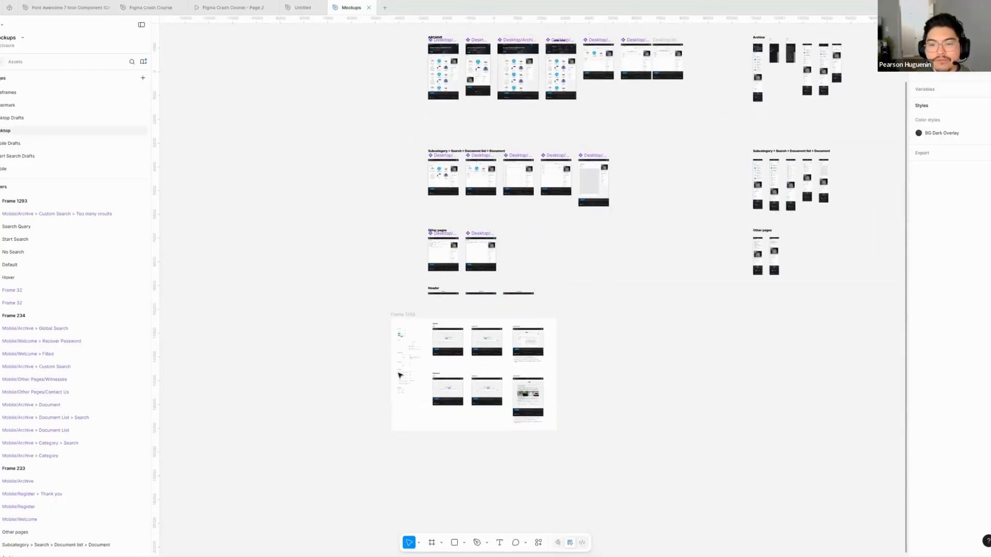
scroll(399, 375, "up", 15)
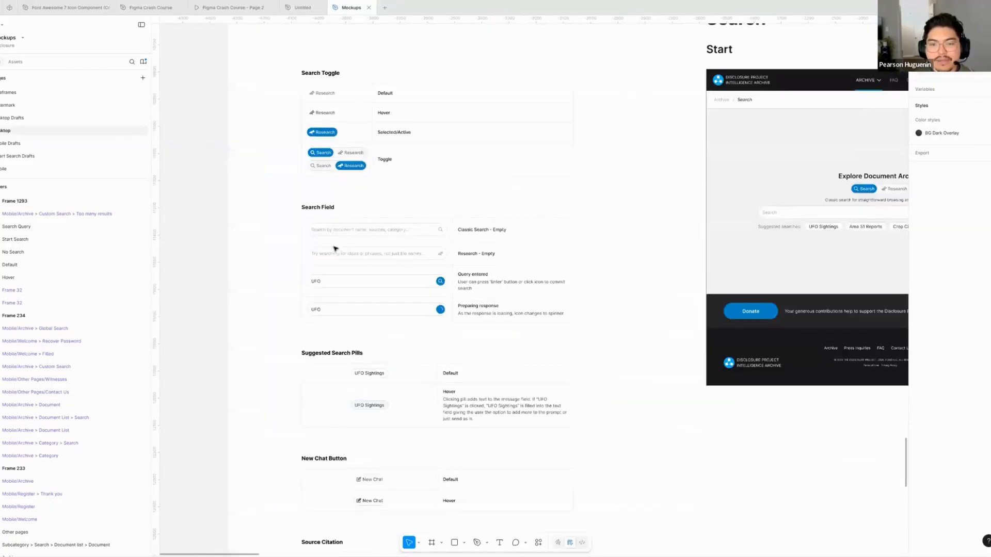
scroll(338, 250, "down", 3)
scroll(271, 211, "up", 6)
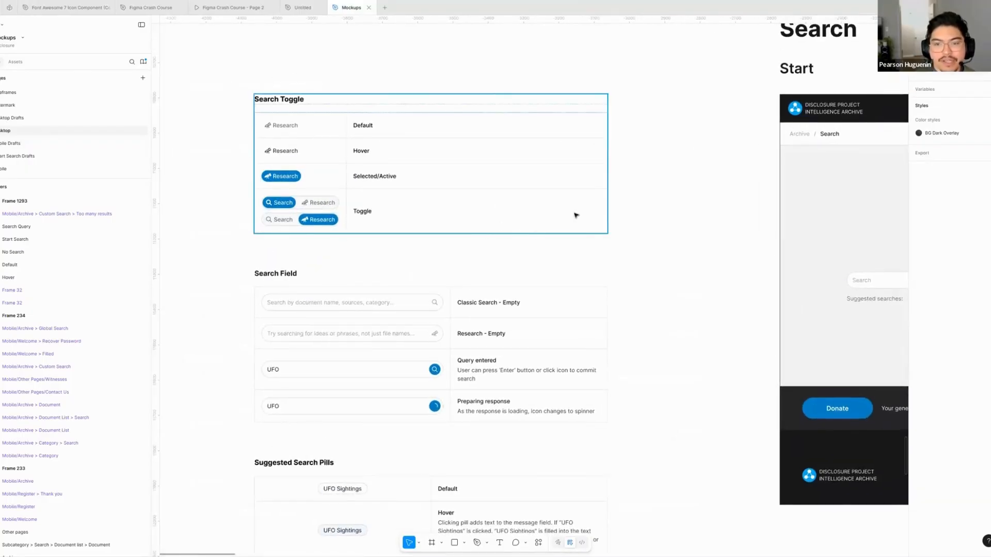
left_click_drag(525, 219, 535, 218)
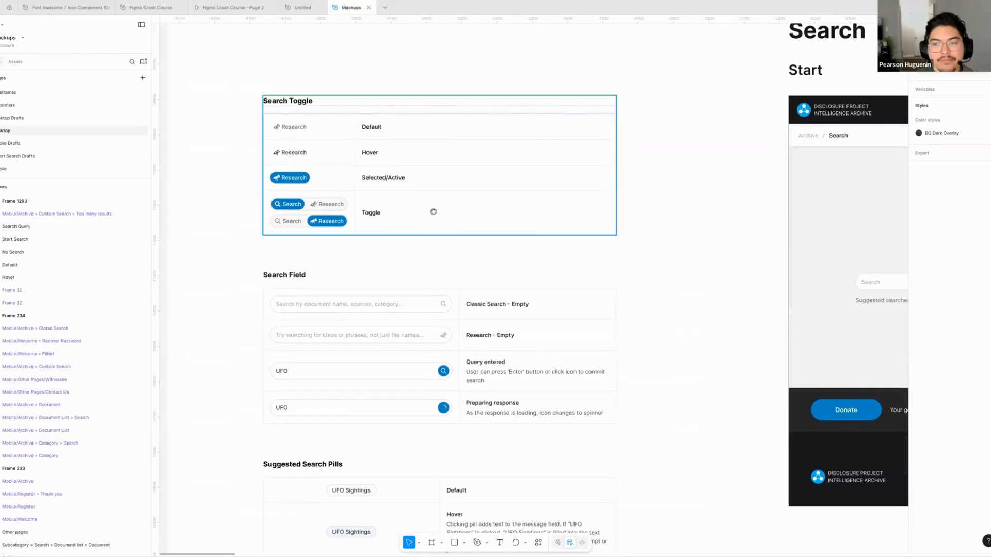
- Compare the Search and Research toggle on the Start mockup with its documented states in the Search Toggle table
left_click_drag(738, 244, 129, 232)
left_click_drag(376, 206, 405, 174)
scroll(444, 208, "up", 2)
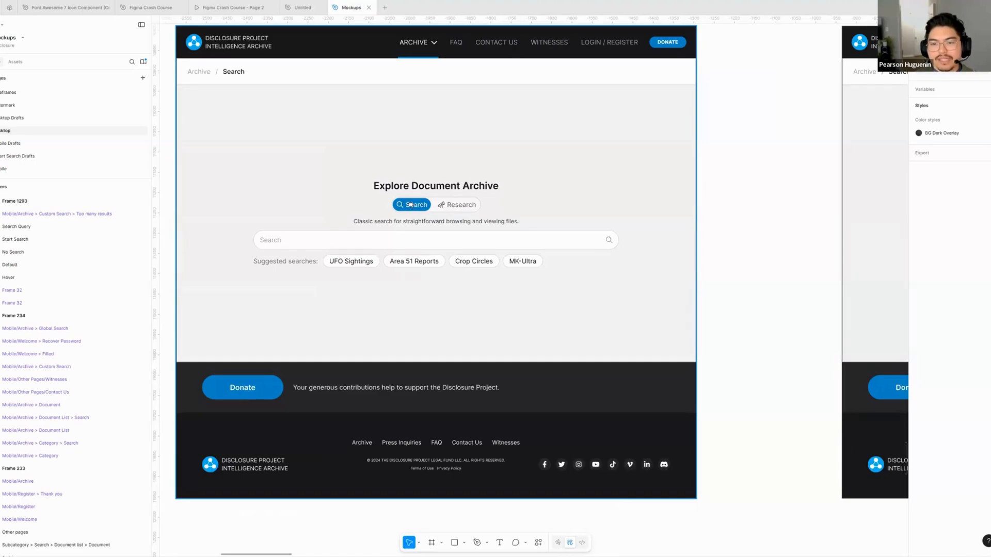
left_click_drag(410, 205, 452, 212)
left_click_drag(189, 193, 802, 259)
left_click_drag(252, 120, 271, 117)
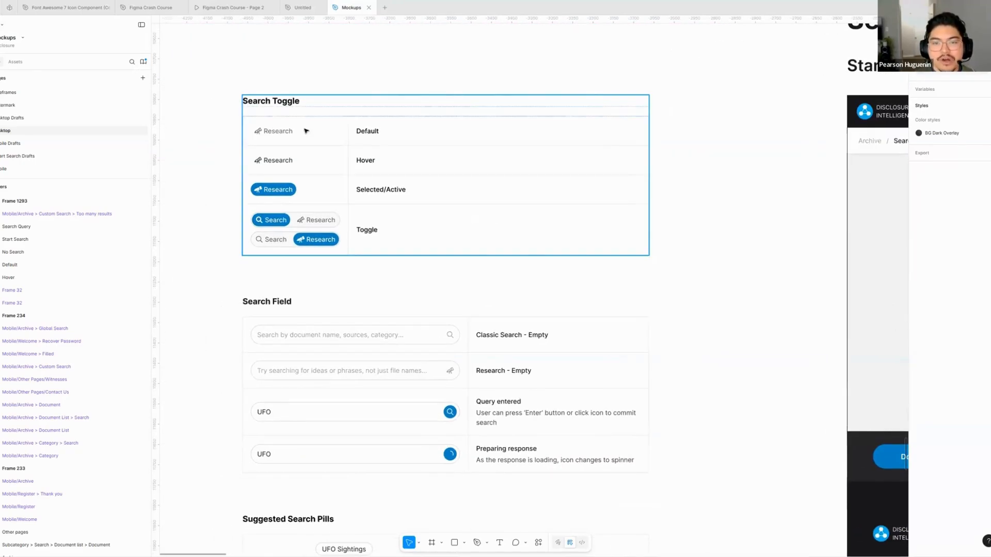
- Inspect the nested layers of the default Research tab and the Search/Research toggle in the Search Toggle table
double_click(274, 133)
double_click(274, 133)
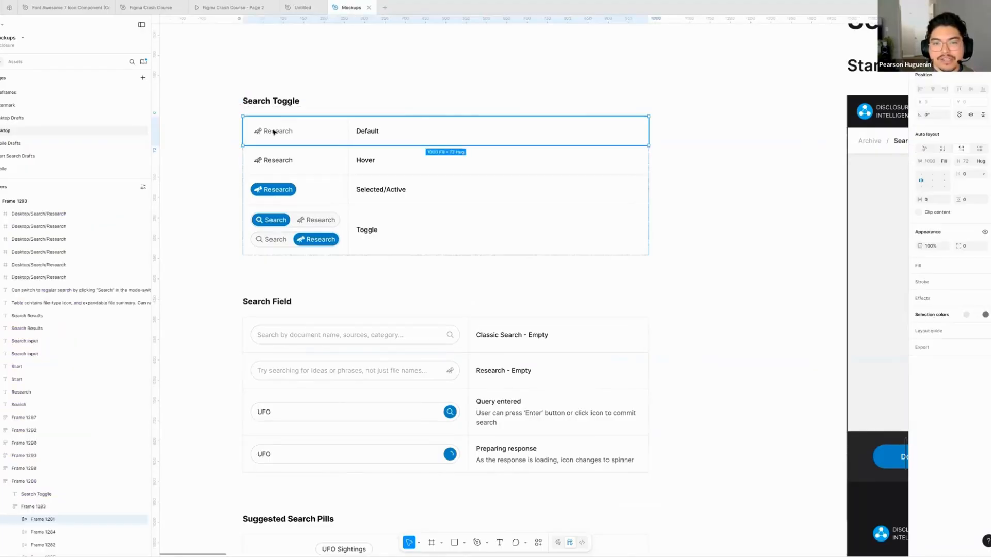
double_click(273, 133)
left_click(229, 133)
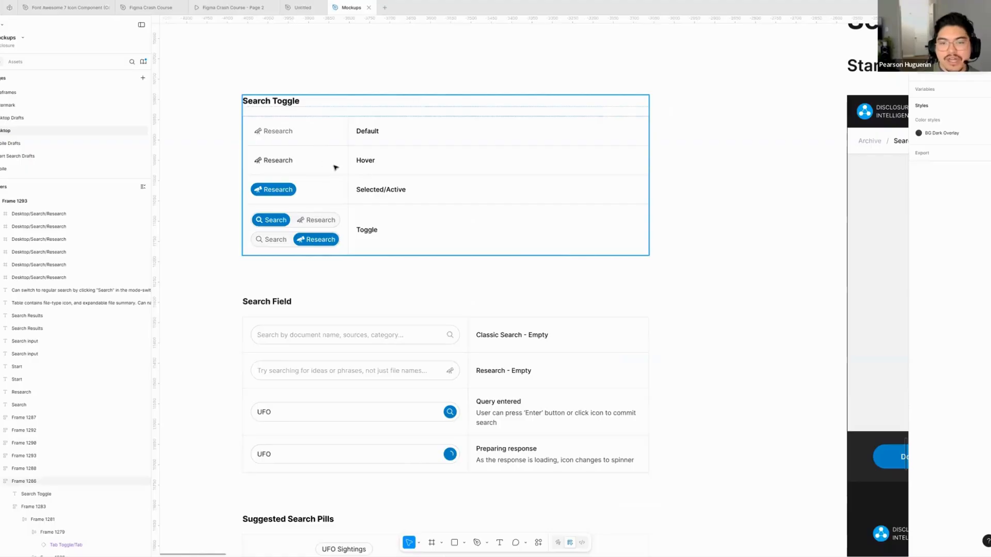
double_click(274, 225)
double_click(274, 225)
double_click(274, 225)
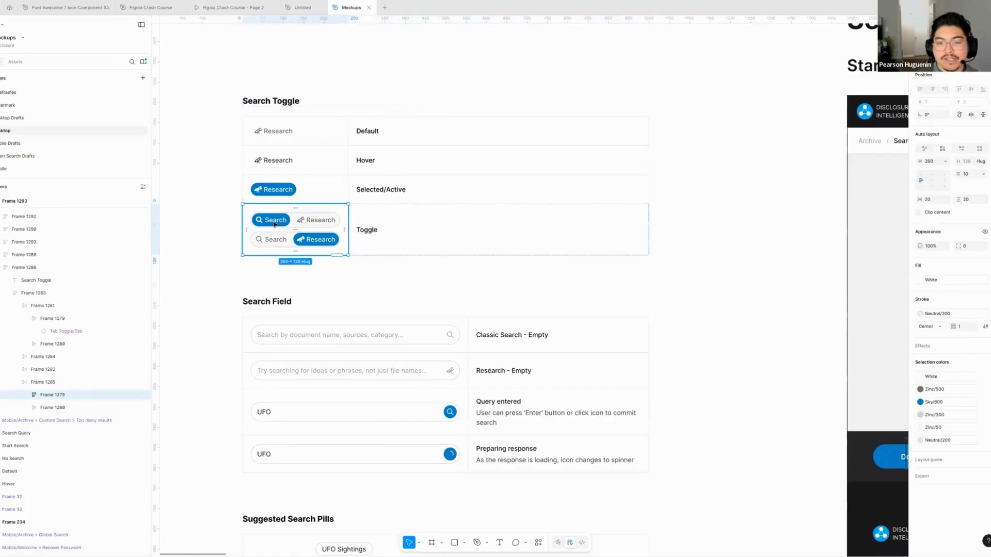
double_click(274, 225)
left_click(222, 260)
- Review the Search Field and Suggested Search Pills states alongside the Search and Research desktop mockups
scroll(219, 242, "down", 5)
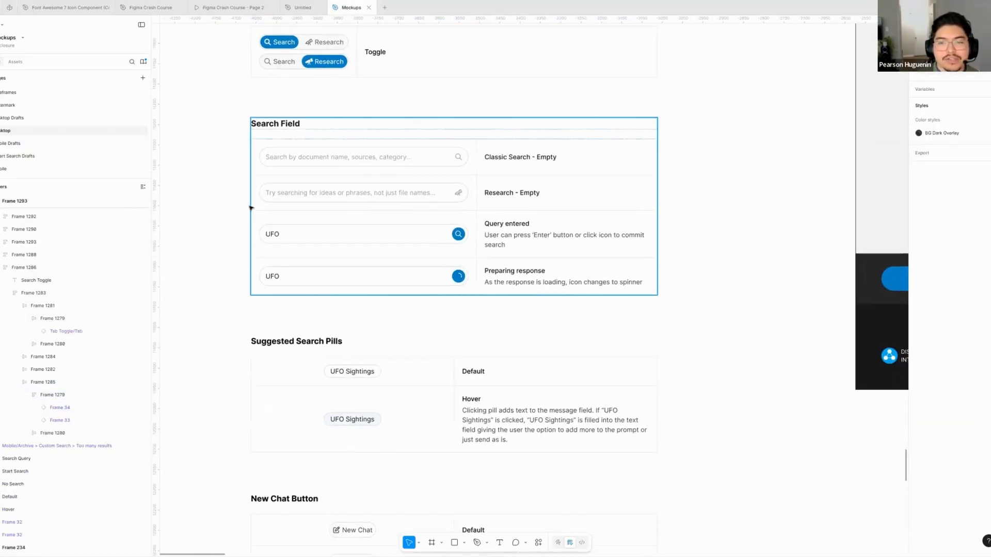
scroll(213, 199, "down", 1)
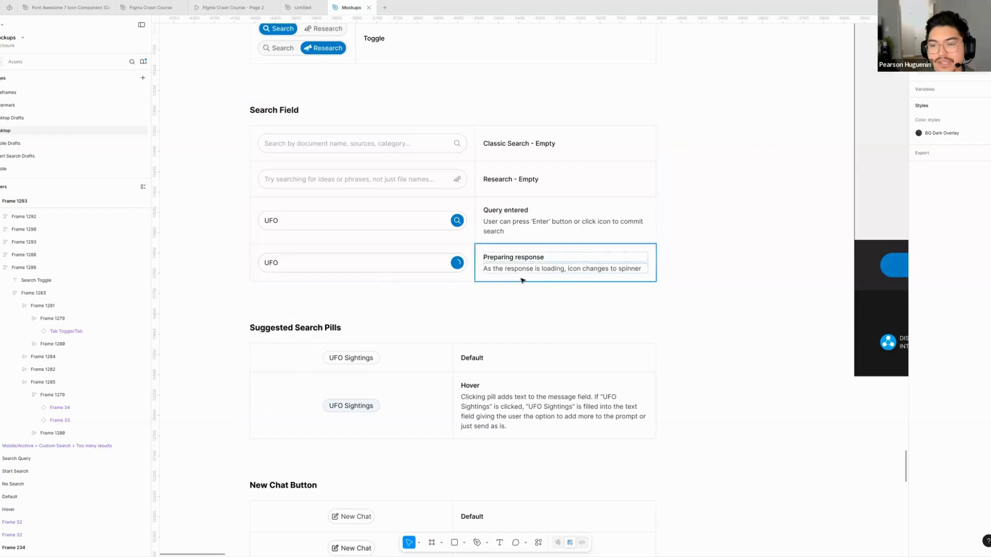
scroll(522, 279, "up", 2)
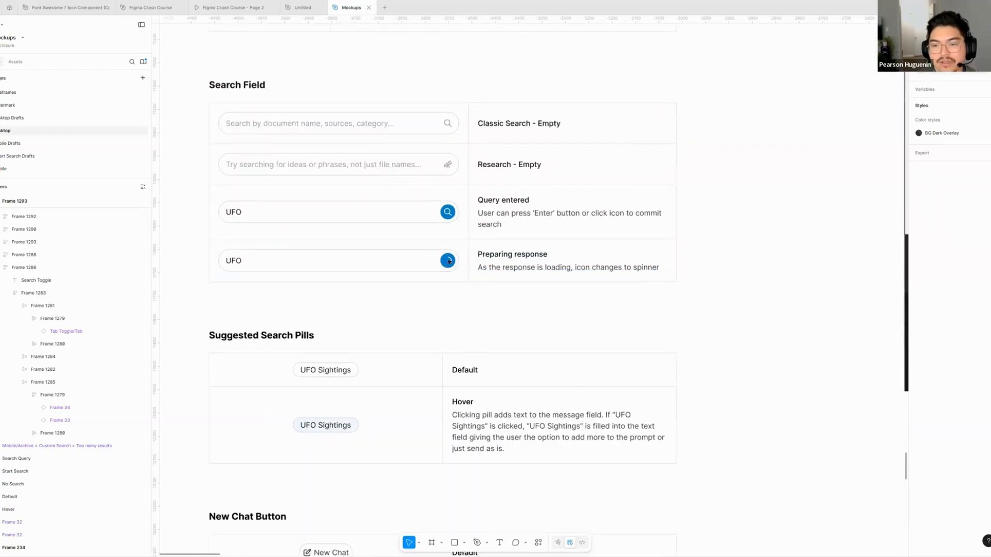
scroll(402, 287, "down", 4)
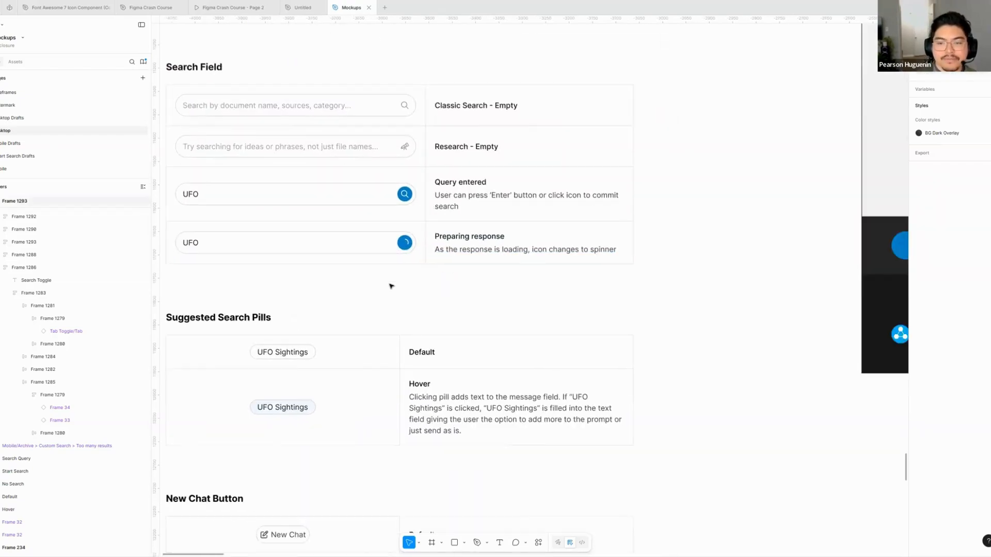
scroll(401, 287, "down", 3)
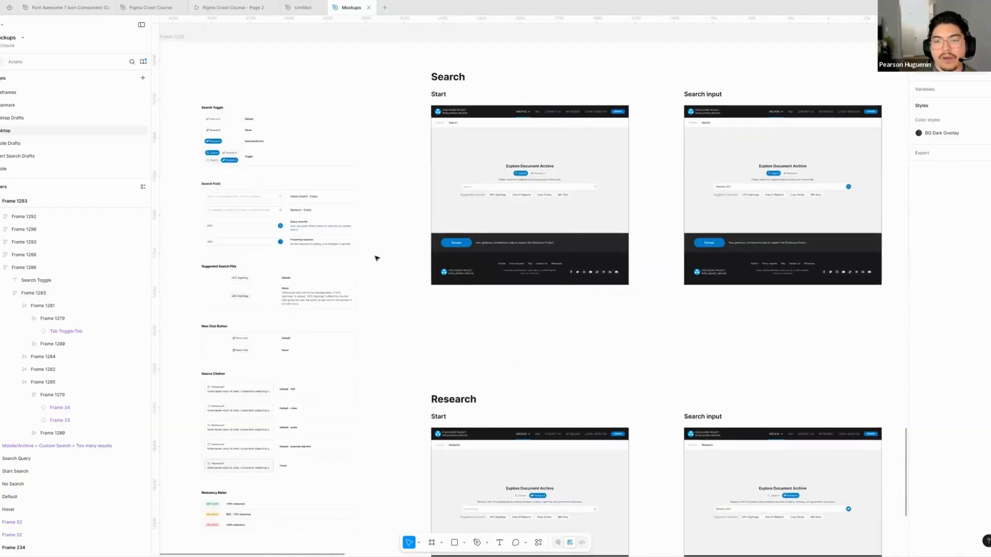
scroll(408, 191, "left", 1)
scroll(408, 191, "down", 1)
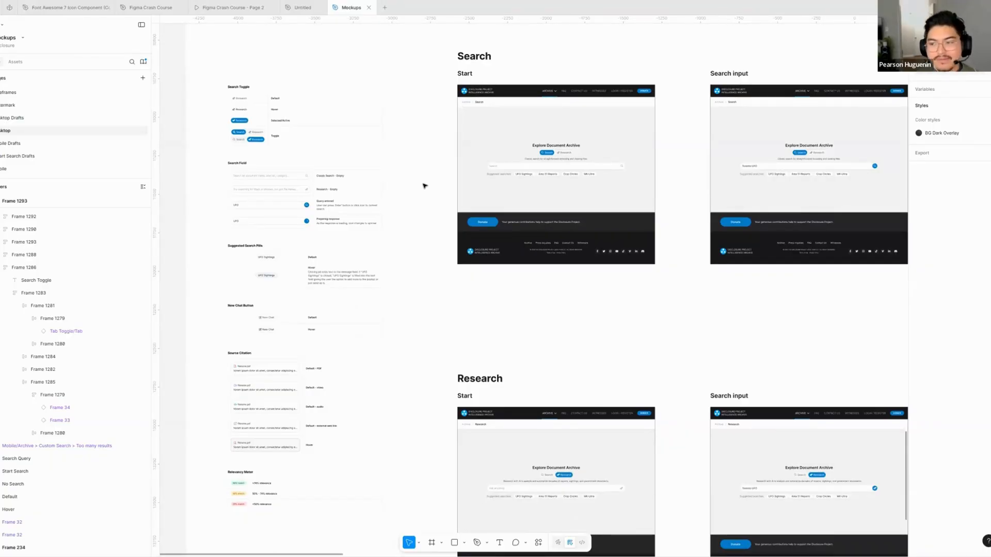
scroll(456, 123, "up", 3)
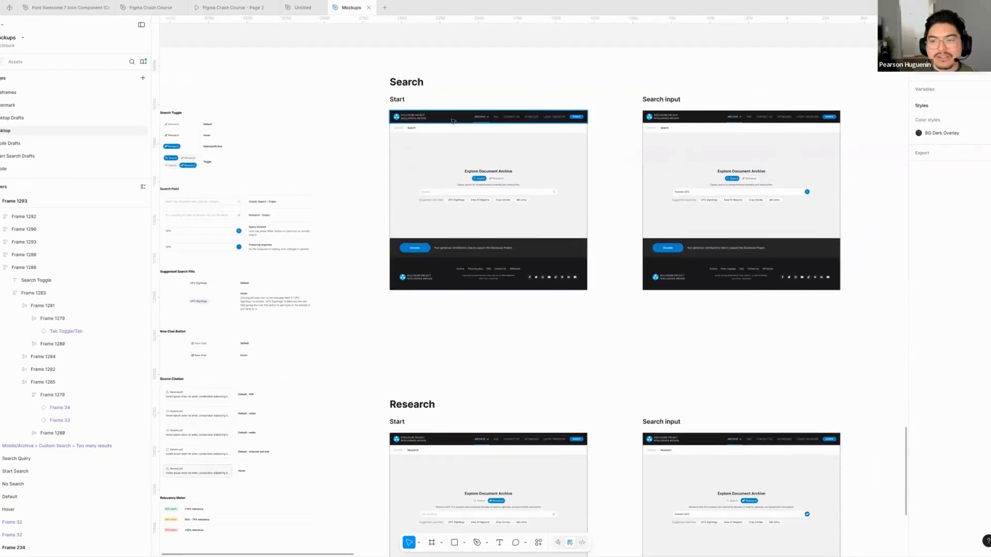
- Select the header of the Search Start mockup and review it next to the component state tables
left_click(457, 124)
left_click_drag(291, 214, 474, 181)
scroll(472, 178, "down", 1)
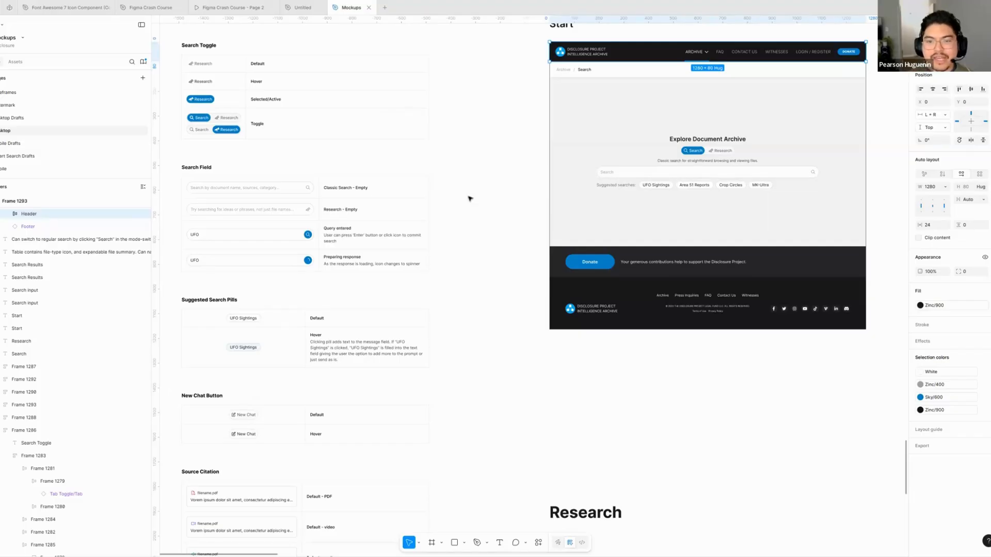
scroll(472, 196, "up", 1)
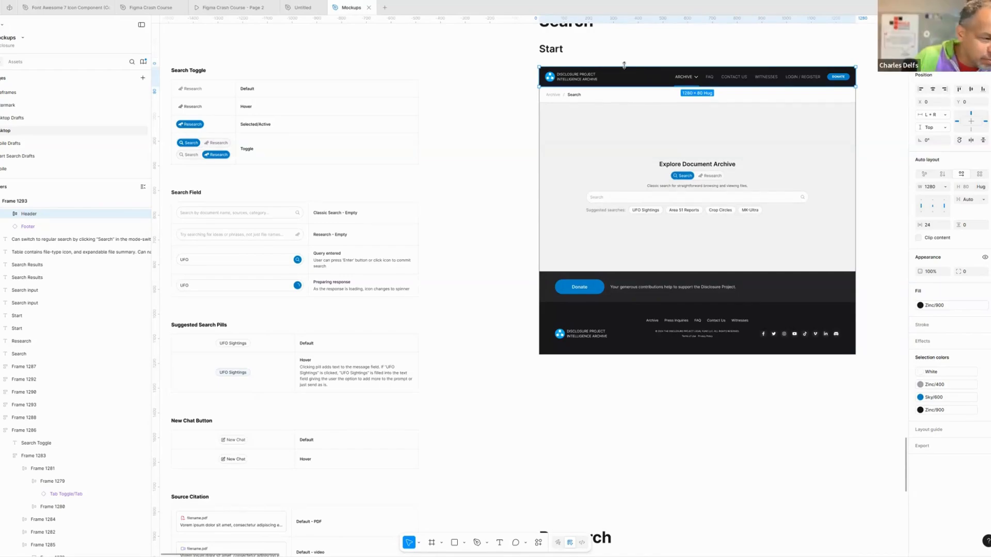
scroll(537, 144, "left", 3)
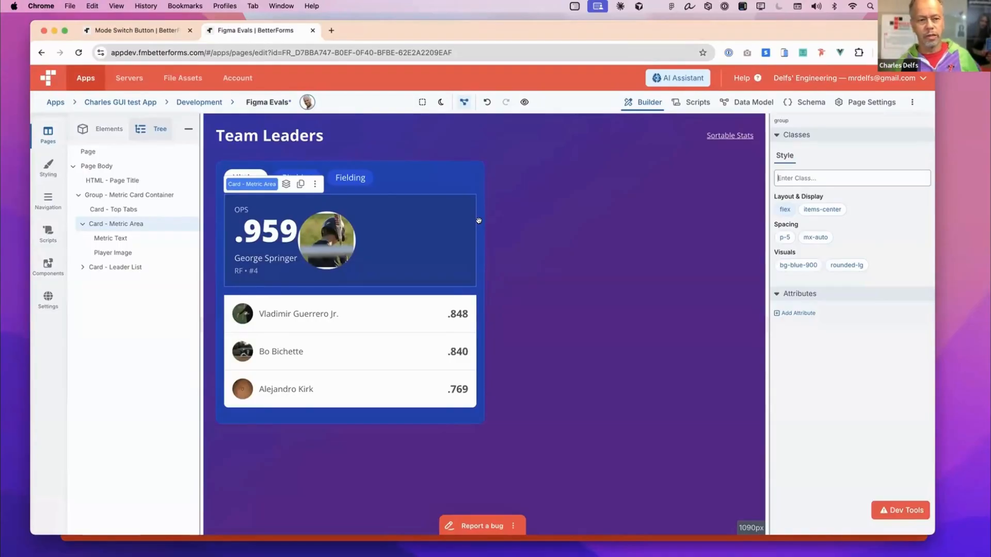
- Examine the Figma Evals page's development data model for teamLeaders and return to the page builder
left_click(427, 179)
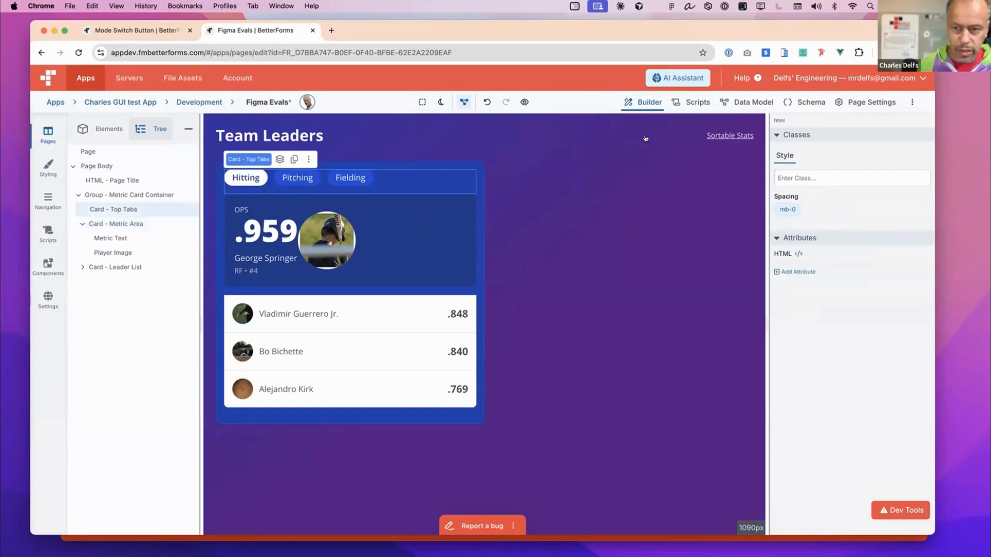
left_click(756, 105)
left_click_drag(529, 165, 557, 445)
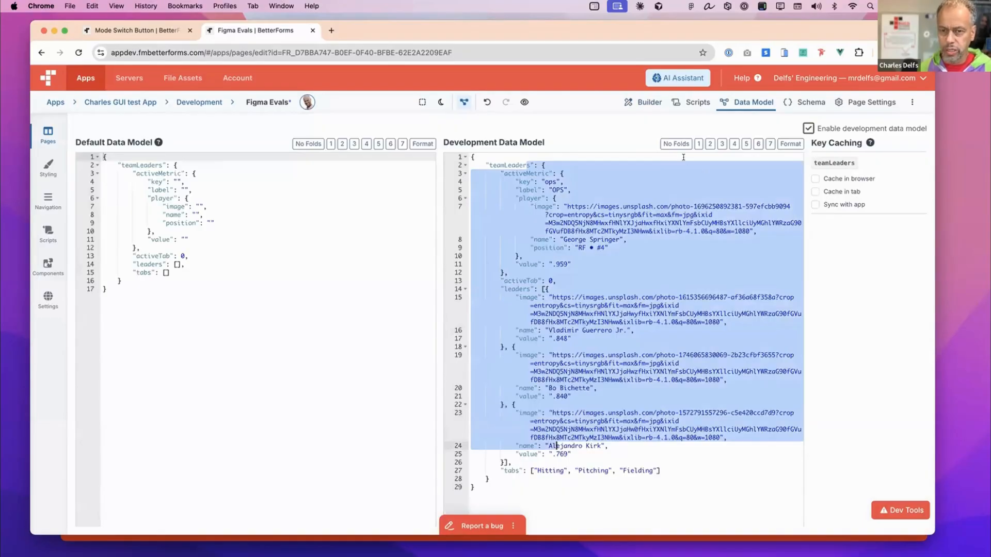
left_click(642, 102)
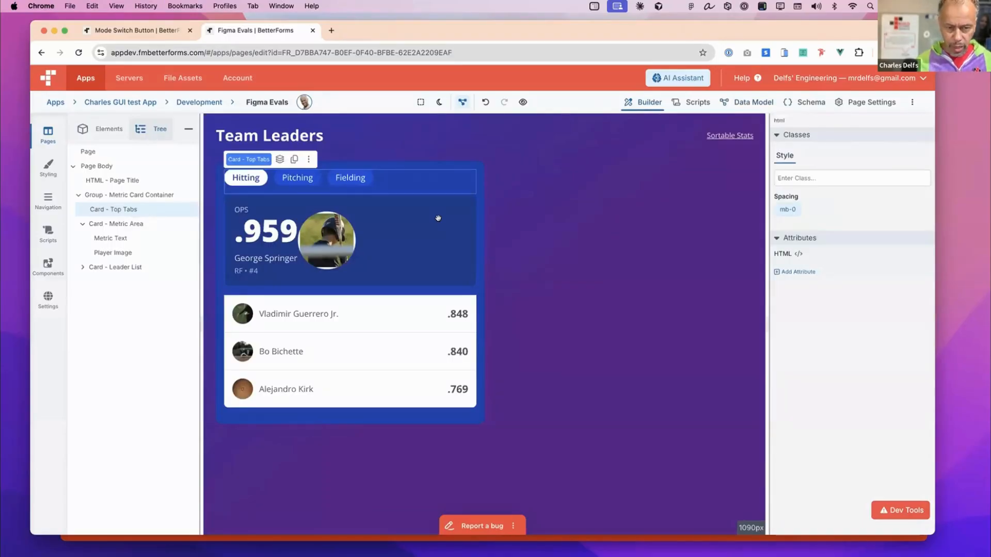
- Inspect the player image and metric text inside Card - Metric Area, and select the Group - Metric Card Container
left_click(329, 231)
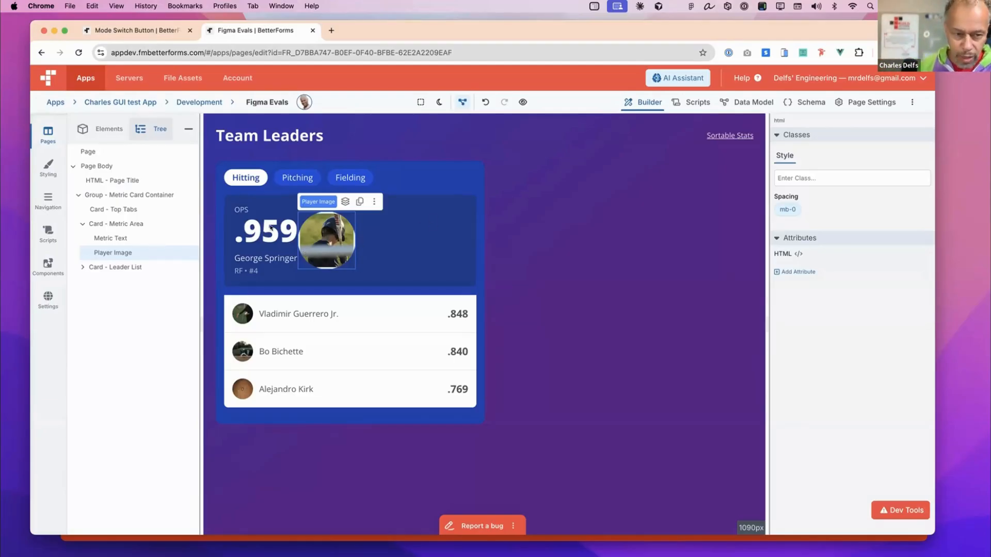
left_click(257, 241)
left_click(342, 240)
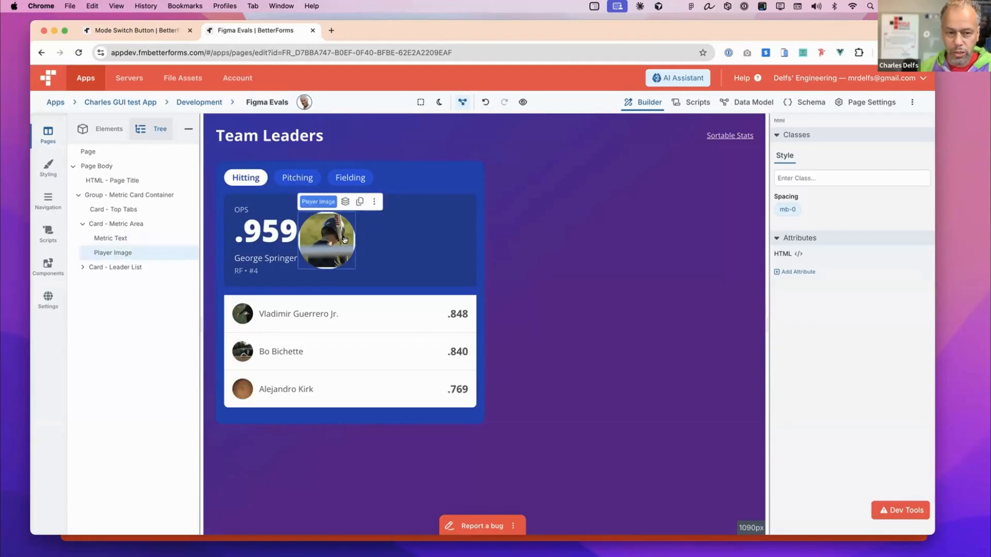
left_click(280, 240)
left_click(330, 239)
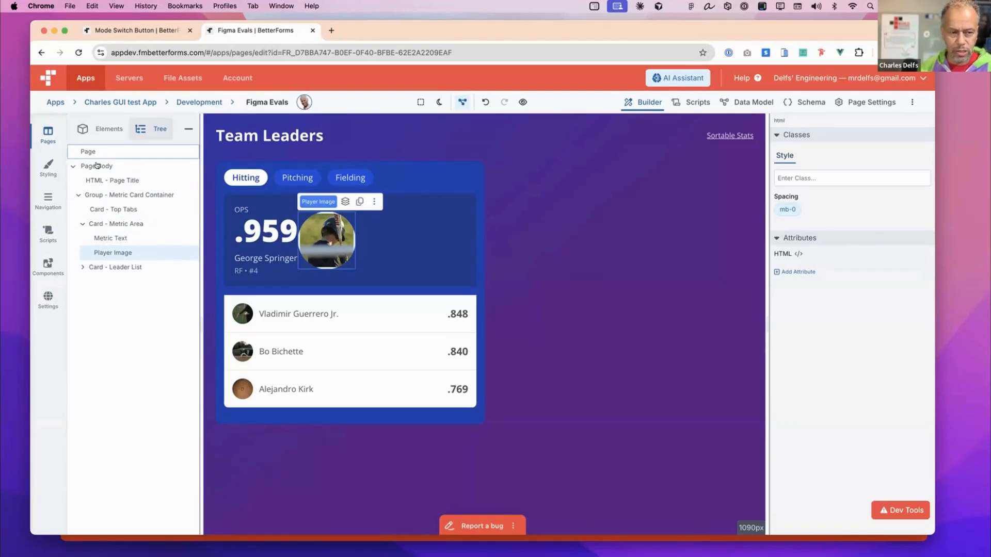
left_click(109, 197)
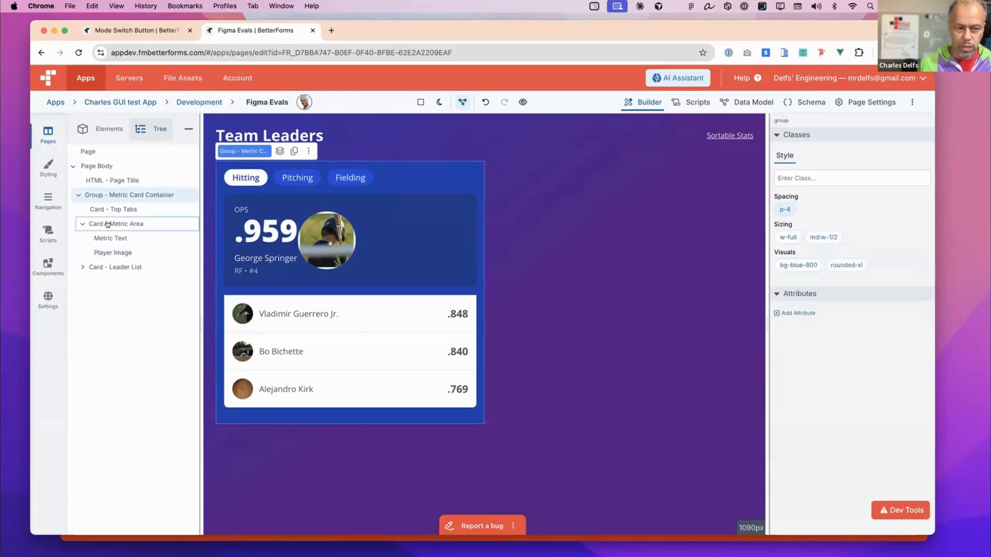
- Inspect the style classes of Card - Metric Area and its Metric Text and Player Image elements
left_click(107, 224)
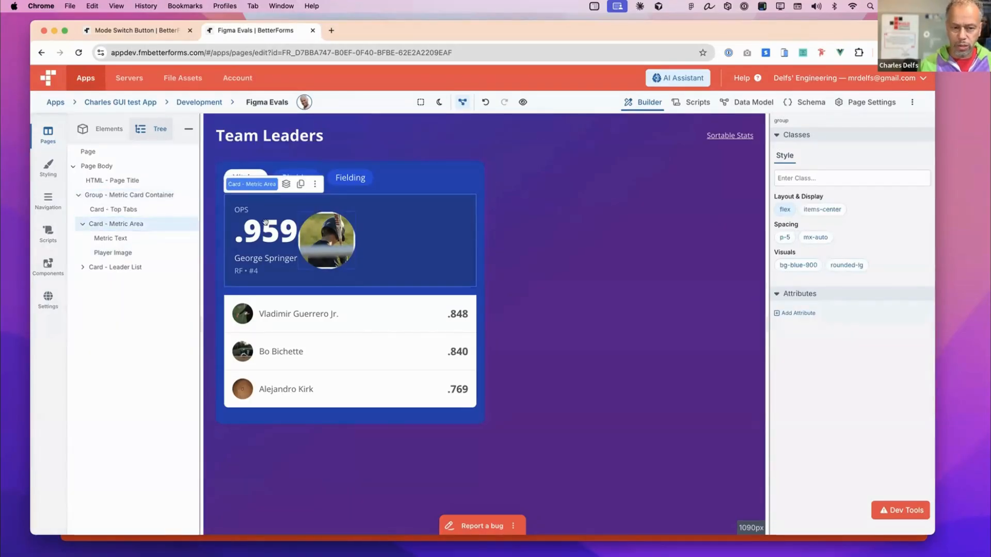
left_click(129, 233)
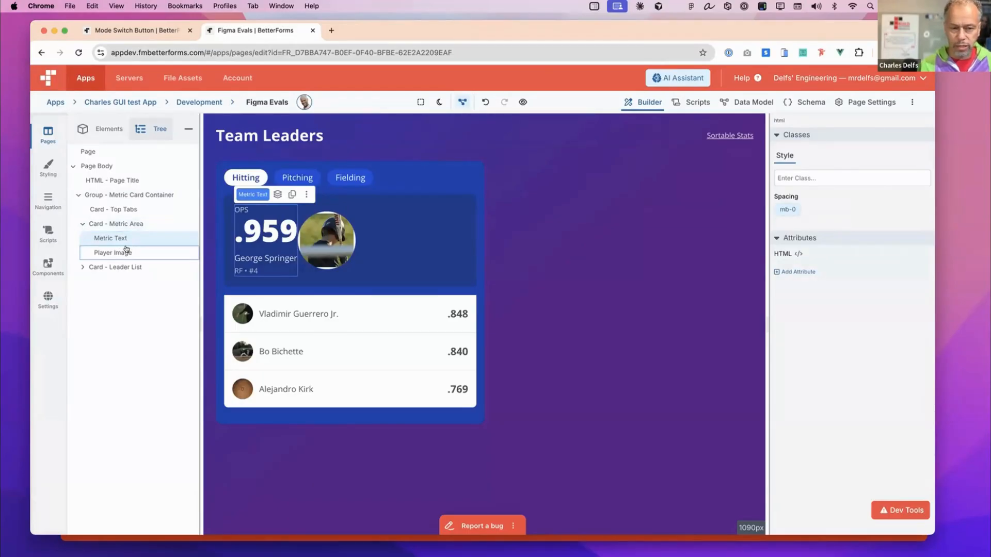
left_click(126, 251)
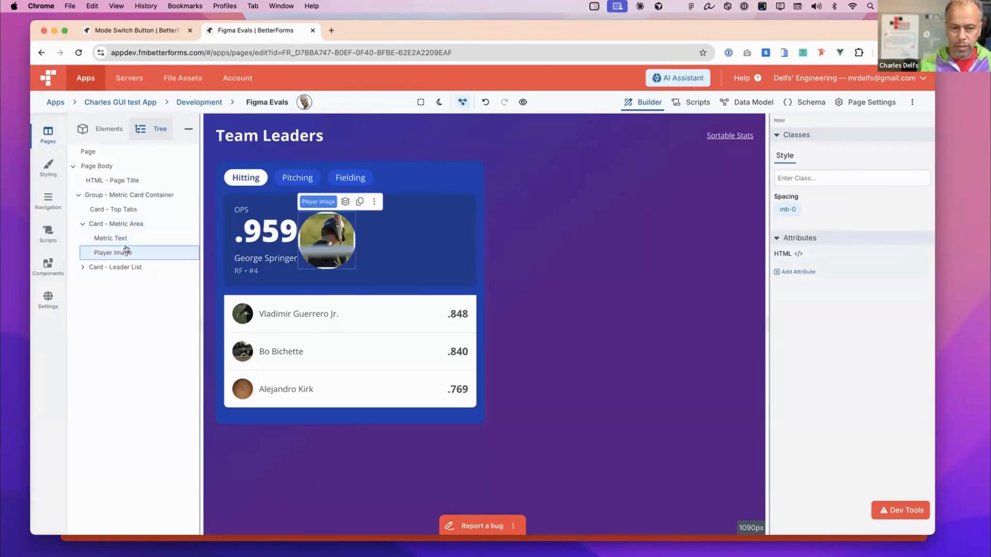
- Add the justify-between class to Card - Metric Area to spread the metric text and player image apart
left_click(129, 224)
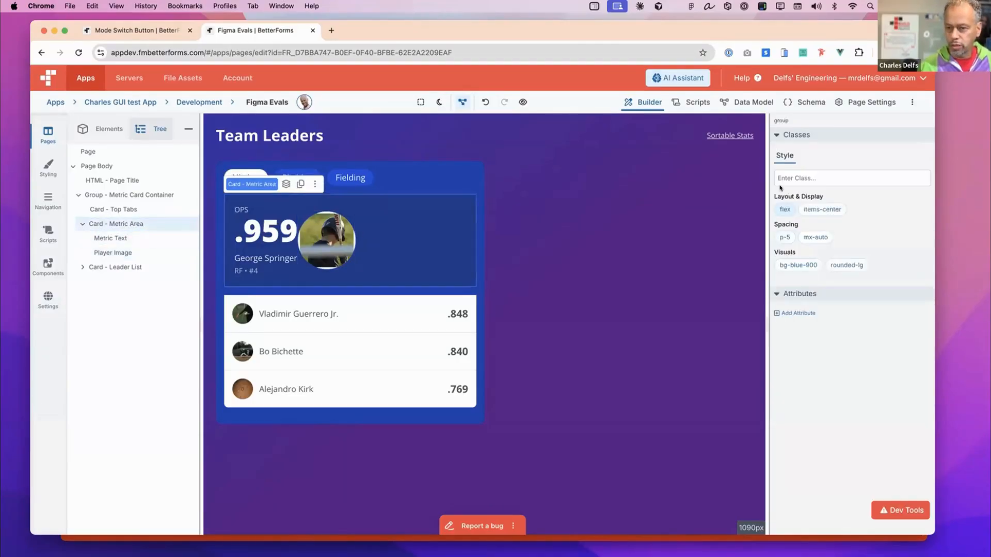
left_click(796, 174)
type("flex")
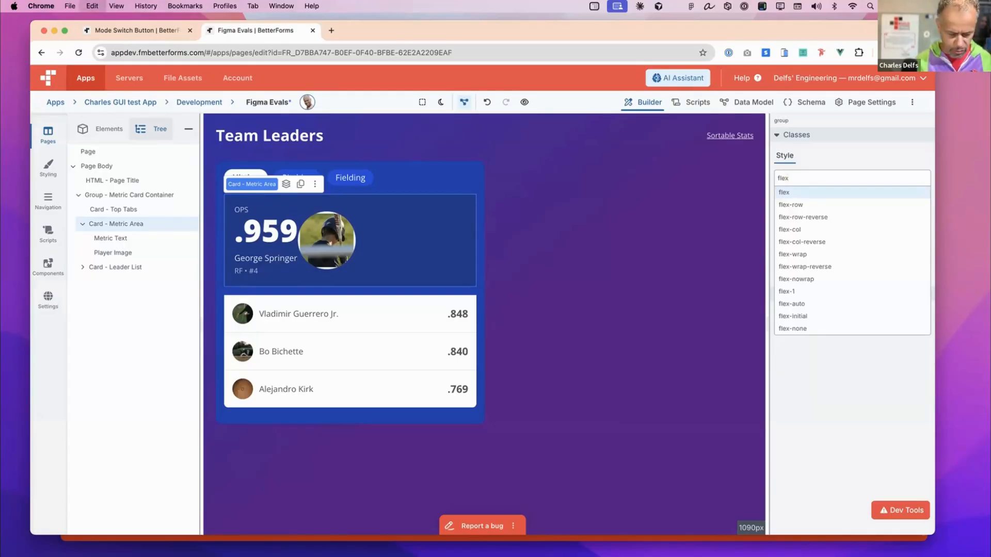
key("super+a")
type("ju")
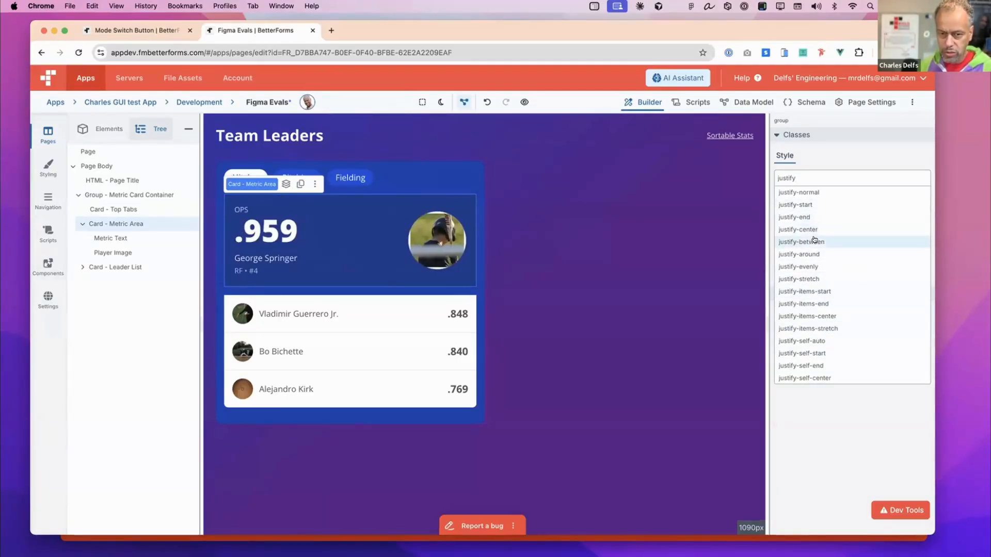
left_click(814, 241)
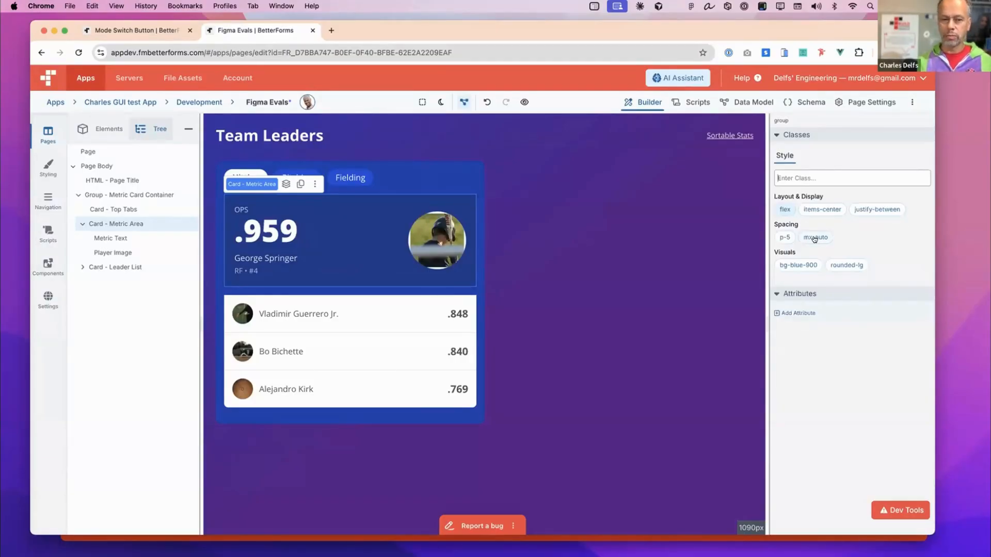
- Duplicate the Player Image element inside Card - Metric Area
left_click(416, 225)
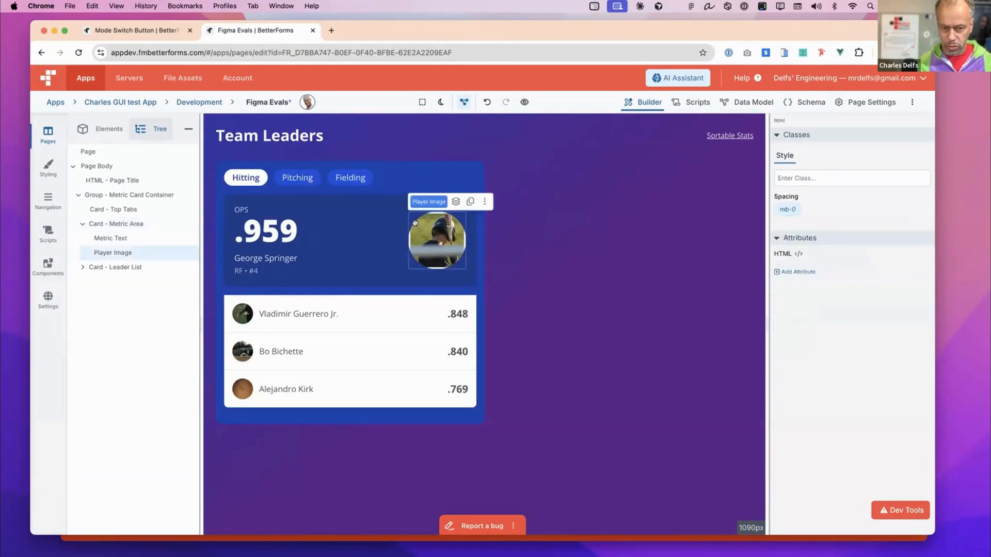
left_click(457, 202)
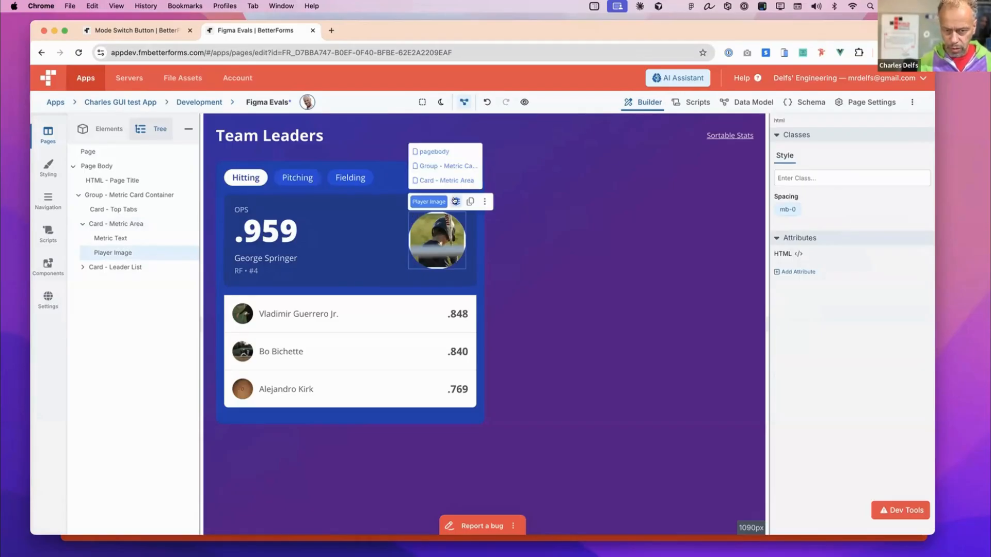
left_click(470, 202)
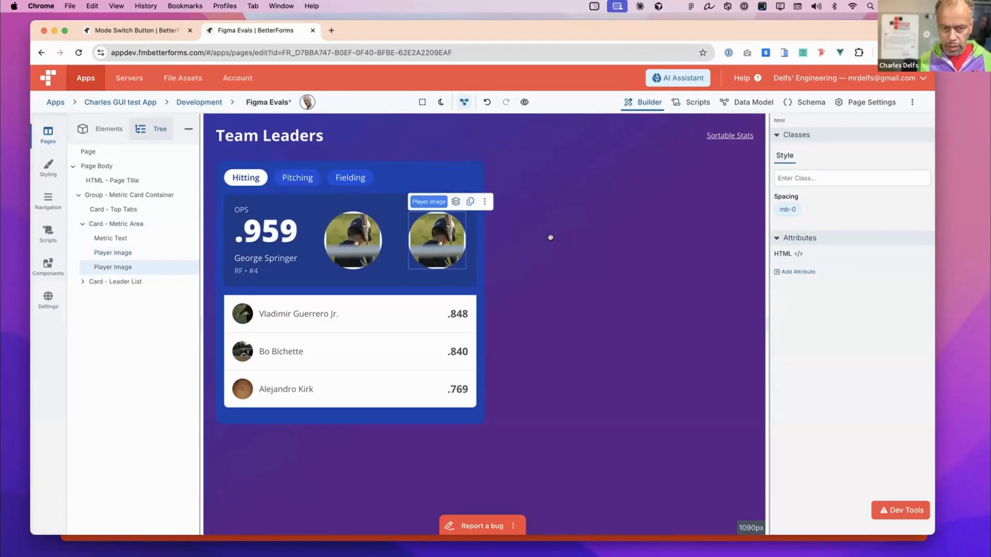
left_click(356, 241)
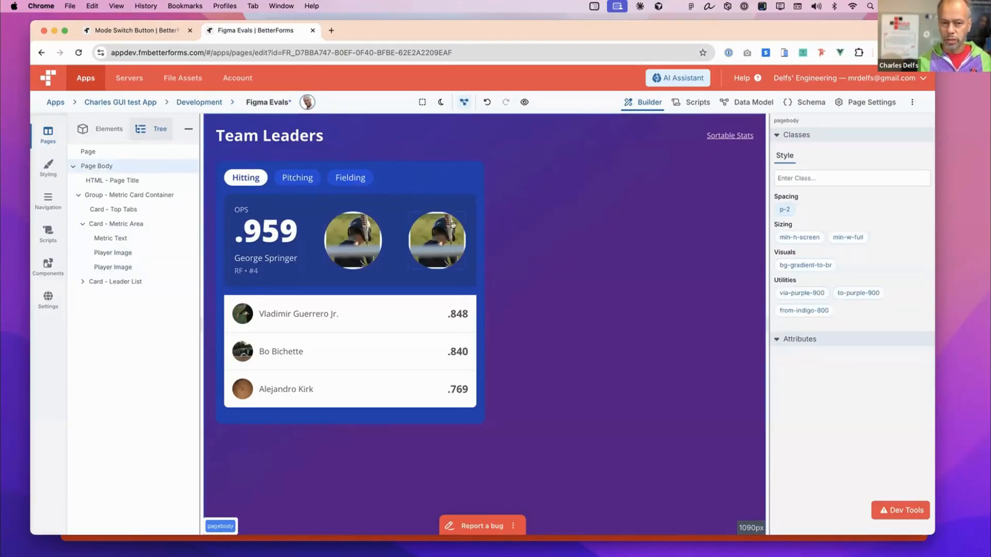
- Check the Metric Card Container's responsive md:w-1/2 behaviour by narrowing the canvas and restoring its full width, and reselect Card - Metric Area
left_click(479, 191)
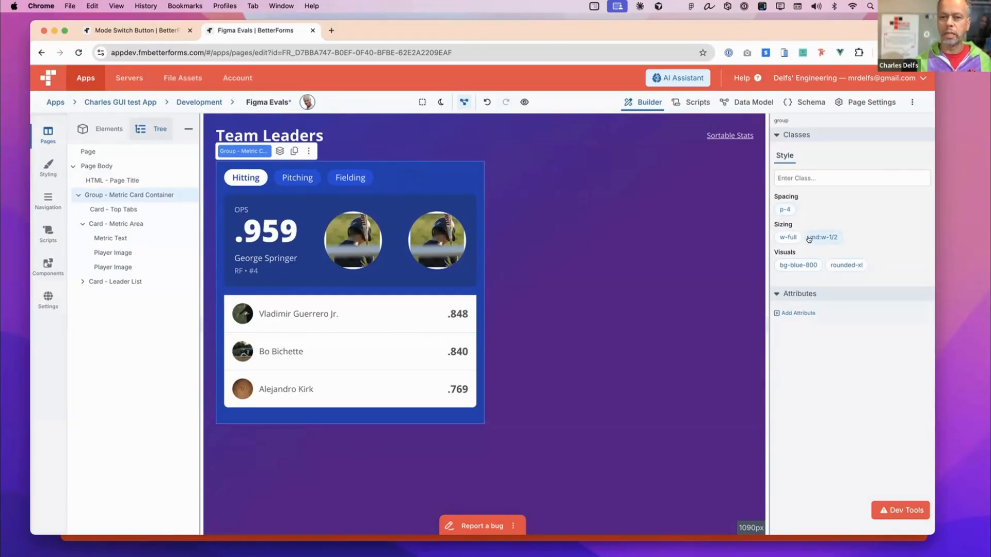
left_click_drag(766, 221, 648, 217)
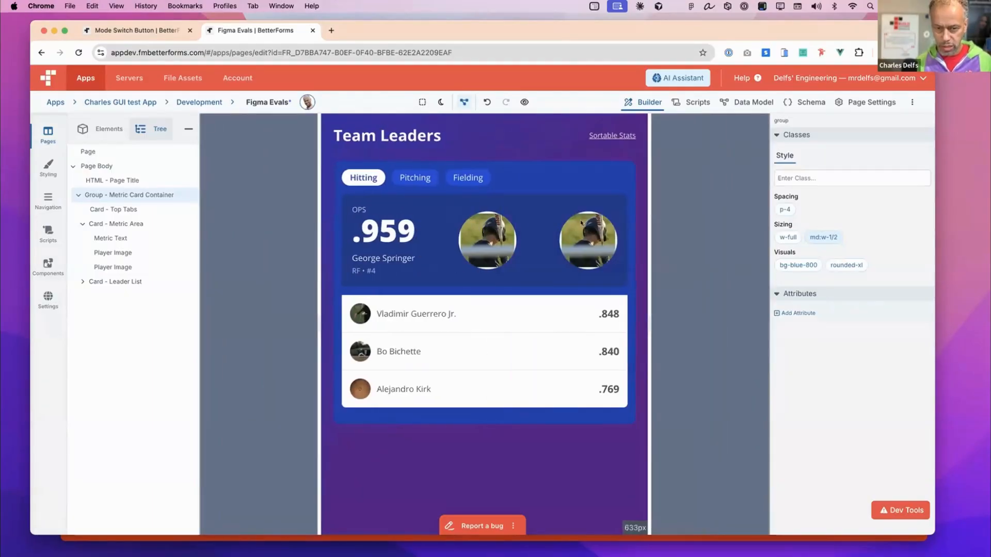
left_click_drag(644, 216, 765, 217)
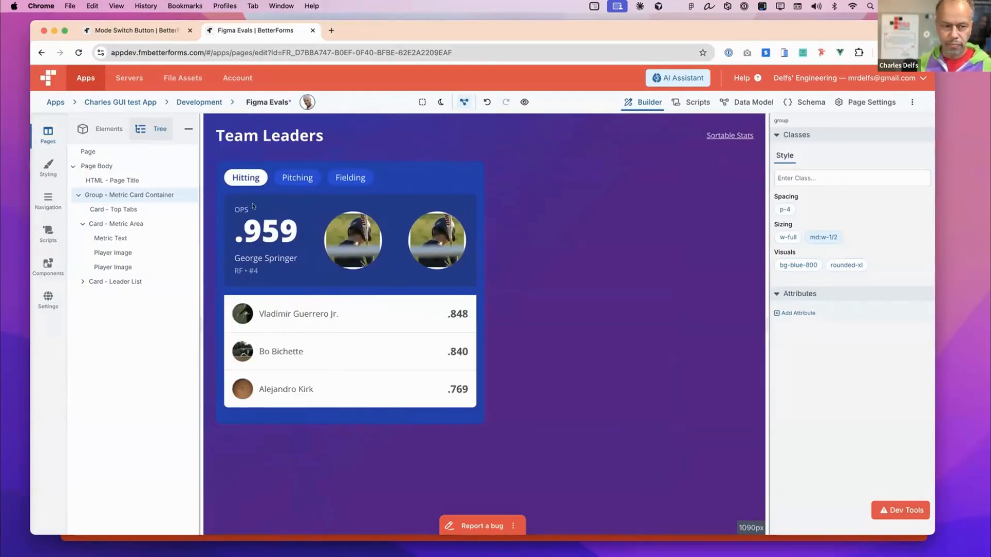
left_click(122, 222)
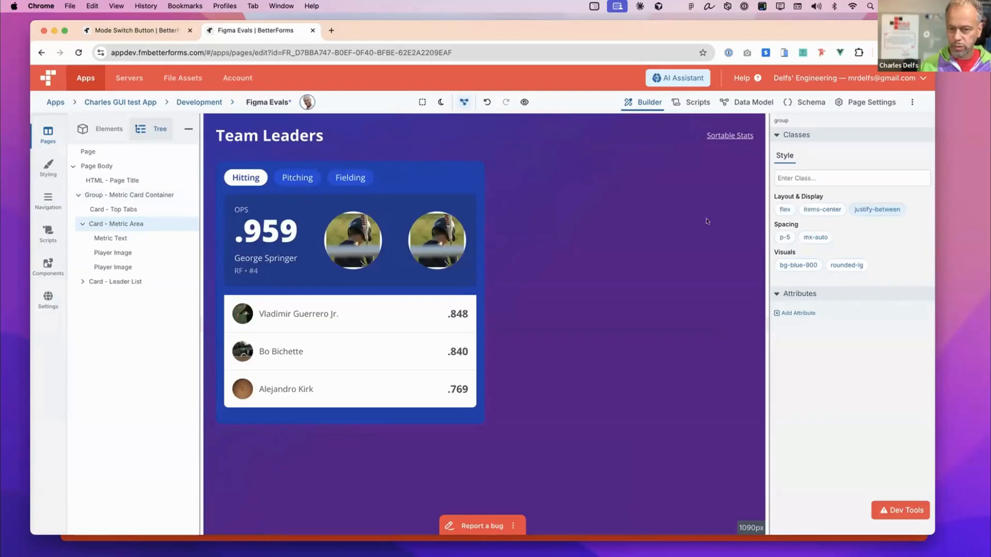
left_click_drag(764, 211, 838, 214)
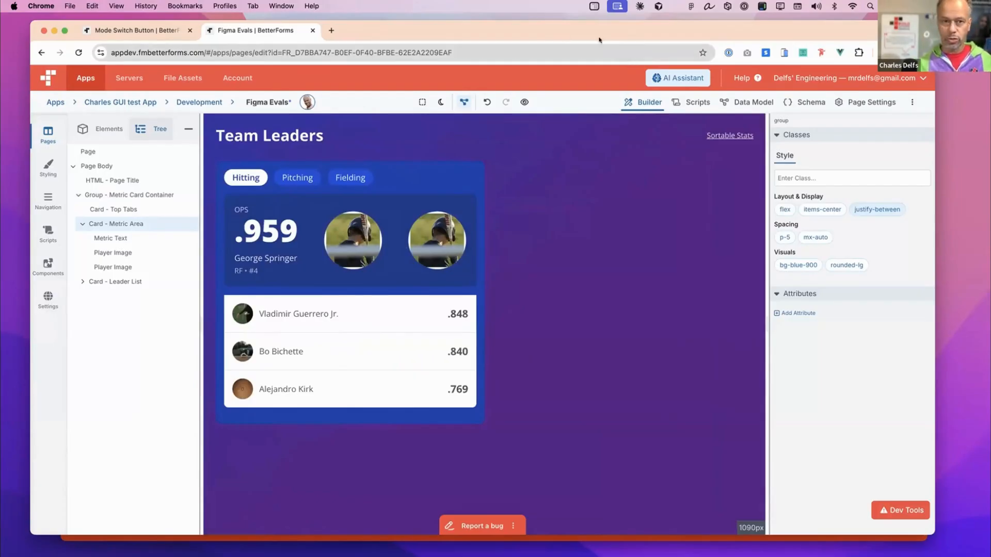
- Exit the Figma Evals page without saving the changes and reopen it from the Development pages list
left_click(212, 102)
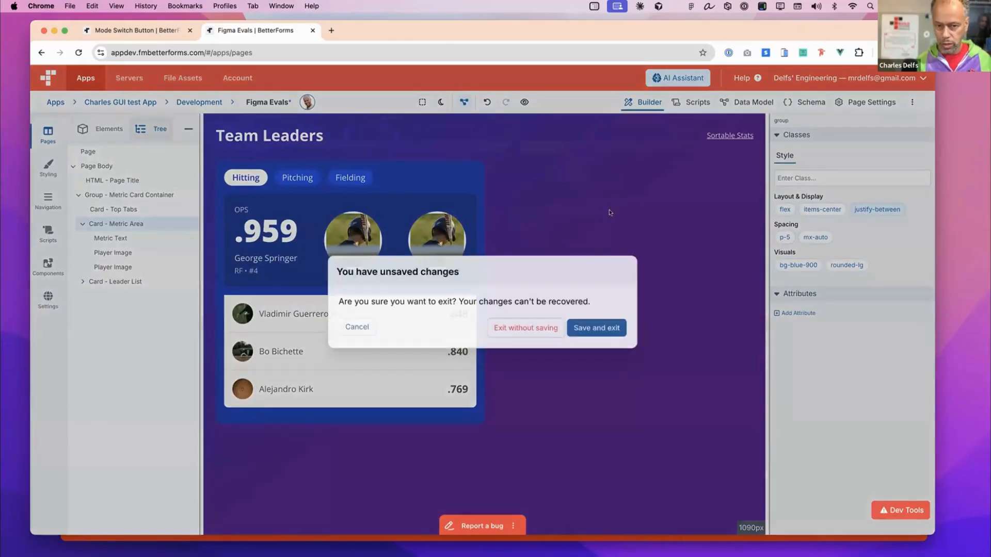
left_click(541, 326)
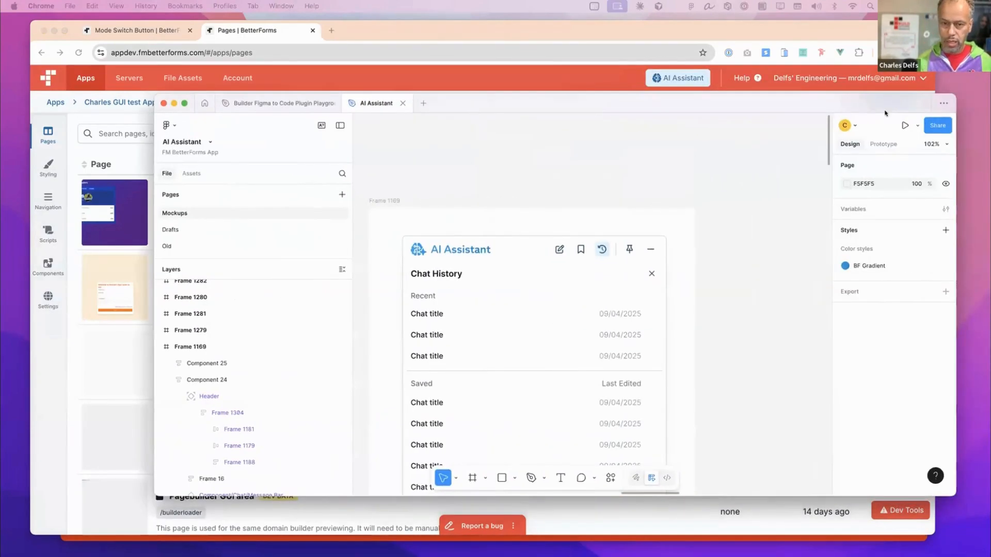
left_click(125, 205)
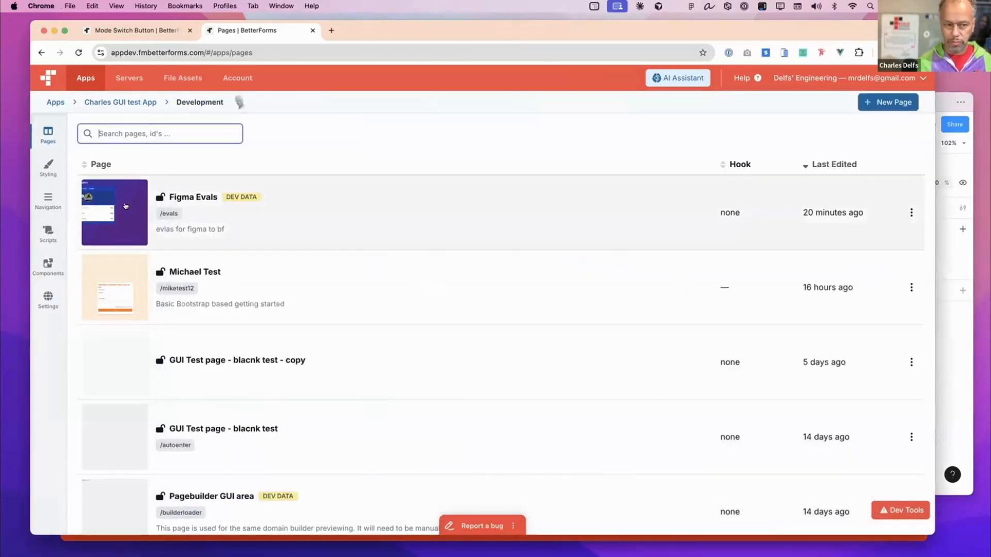
left_click(126, 205)
- Switch to Figma and examine the AI Assistant file's Chat History and conversation mockups in Frame 1169
left_click(947, 251)
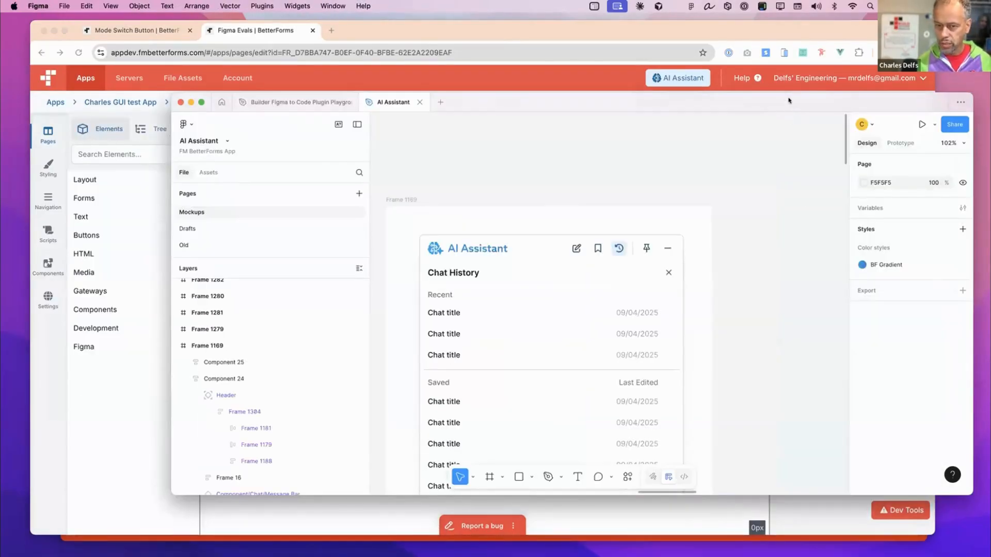
scroll(546, 332, "down", 3)
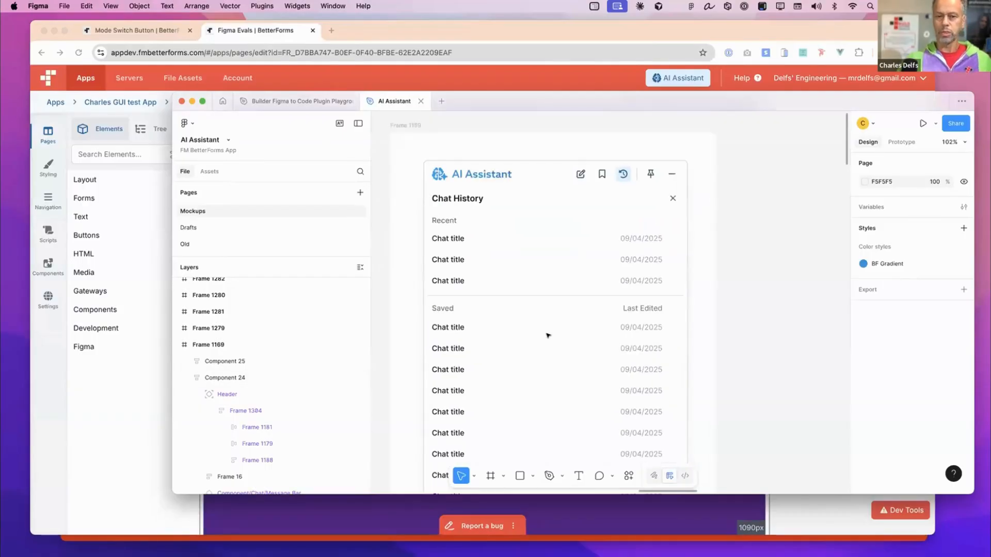
scroll(547, 336, "left", 2)
scroll(547, 335, "up", 2)
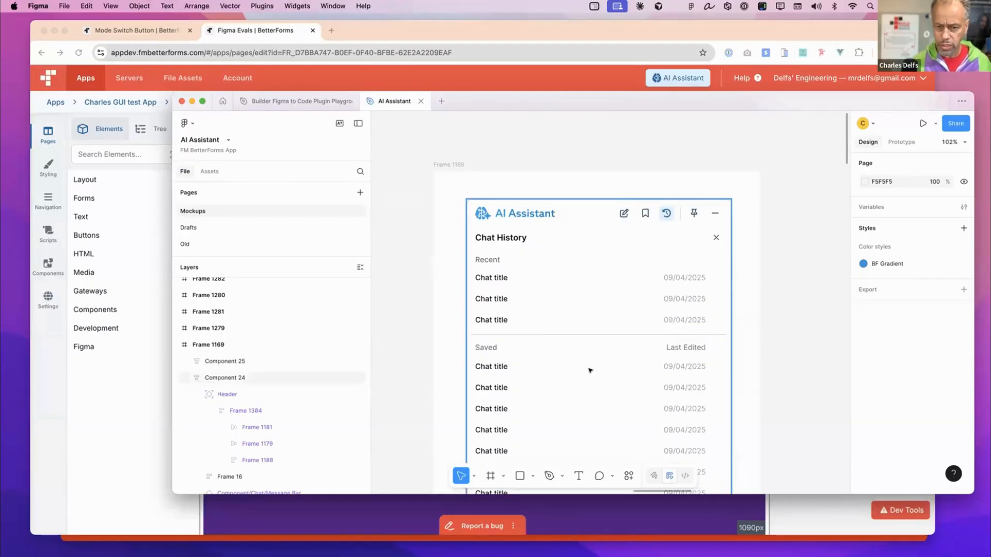
scroll(589, 368, "down", 5)
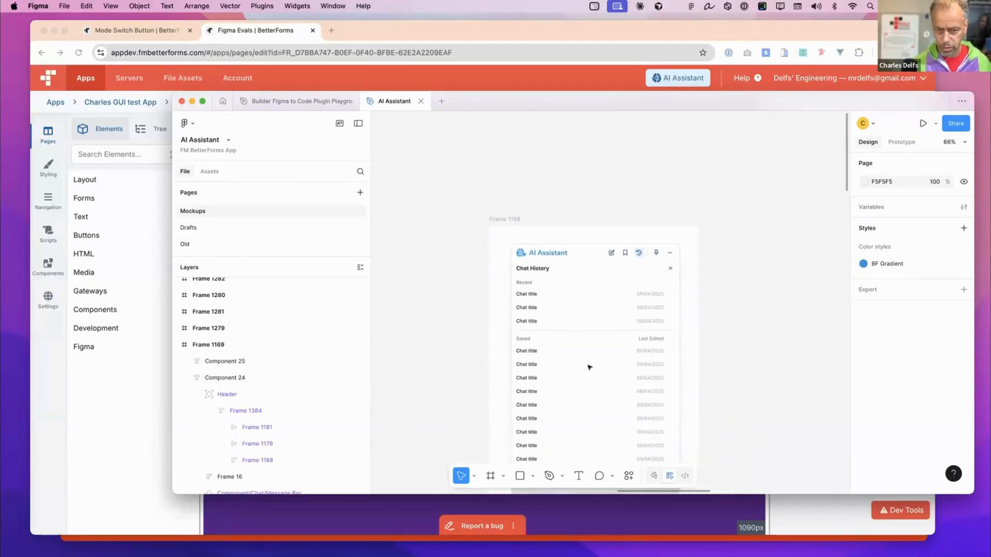
scroll(588, 367, "down", 10)
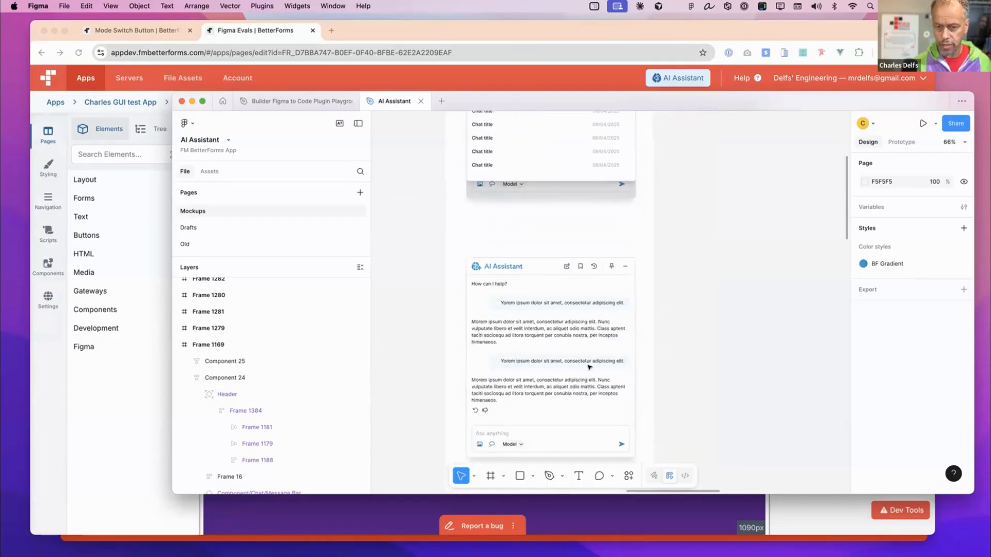
scroll(589, 367, "down", 2)
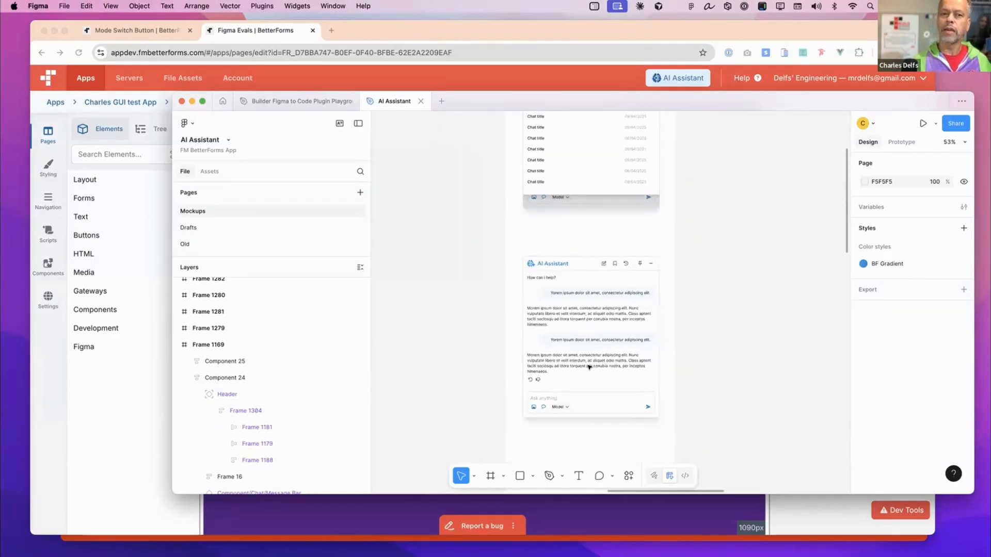
scroll(588, 367, "up", 3)
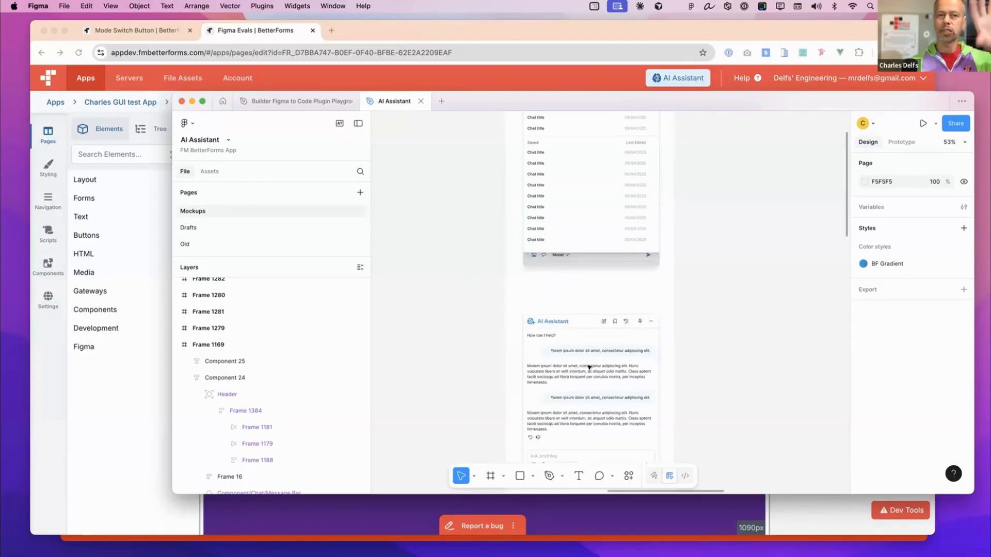
scroll(588, 368, "up", 1)
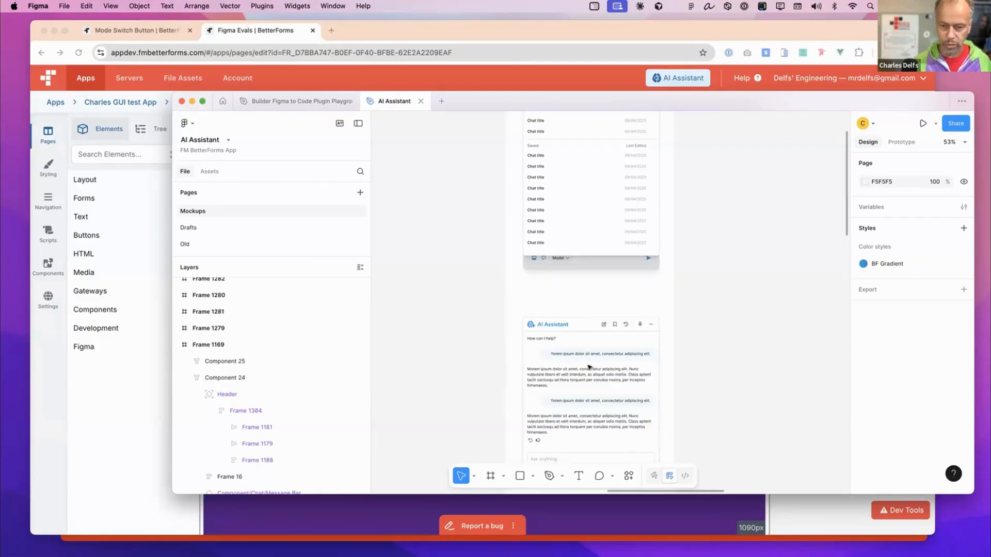
- Compare the AI Assistant mockup frames on the Mockups page and look closely at the Chat History header
scroll(542, 248, "down", 5)
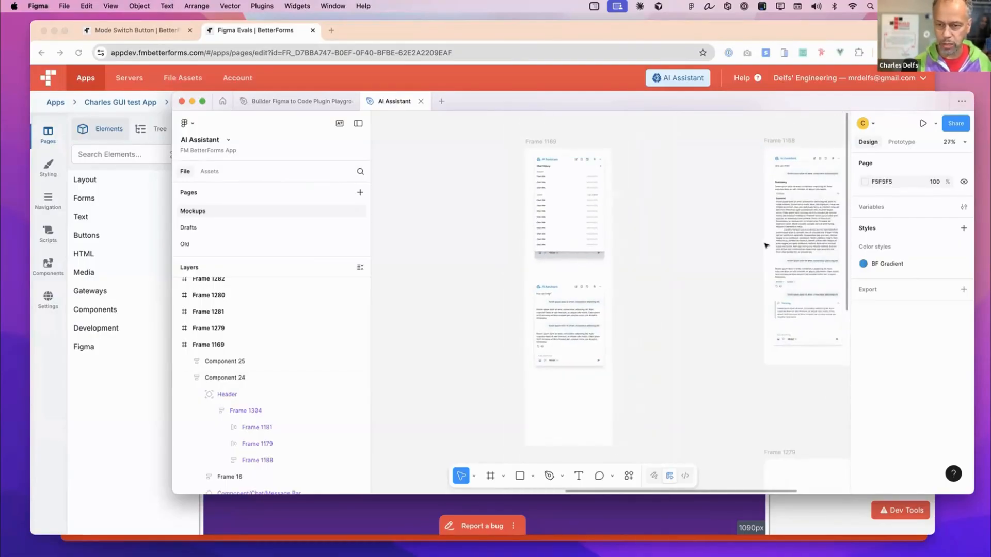
scroll(762, 246, "right", 3)
scroll(762, 246, "right", 3)
scroll(755, 246, "left", 3)
scroll(755, 247, "down", 3)
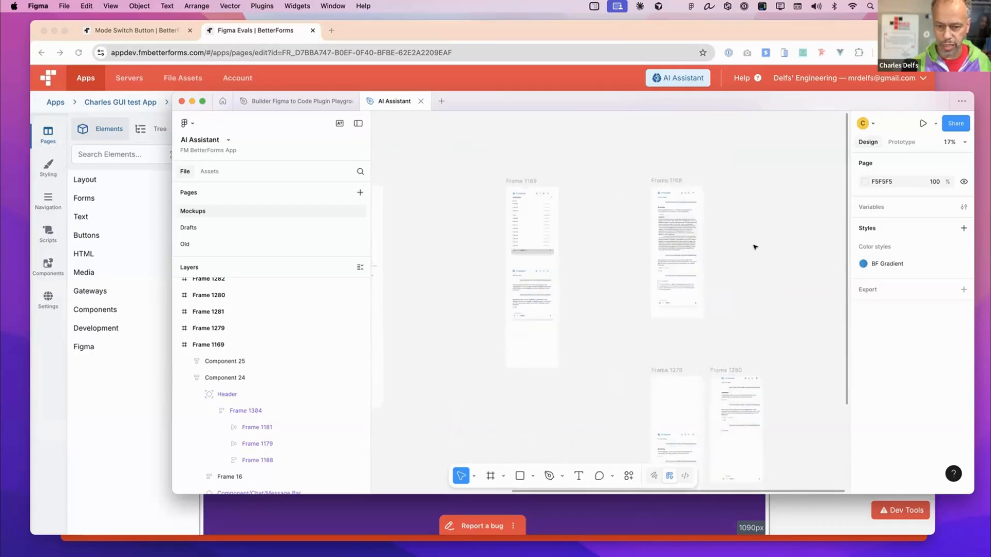
scroll(755, 247, "up", 1)
scroll(470, 186, "up", 6)
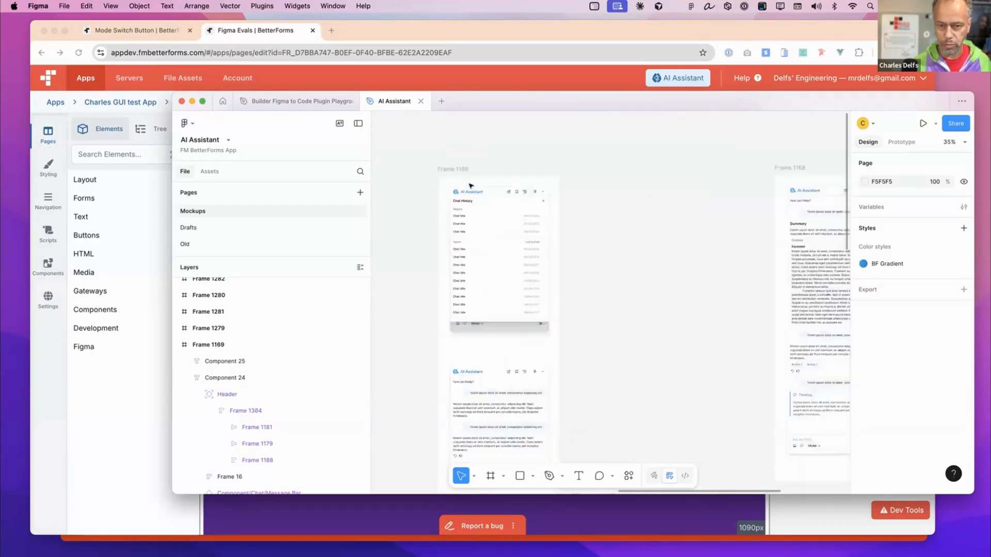
scroll(471, 186, "up", 5)
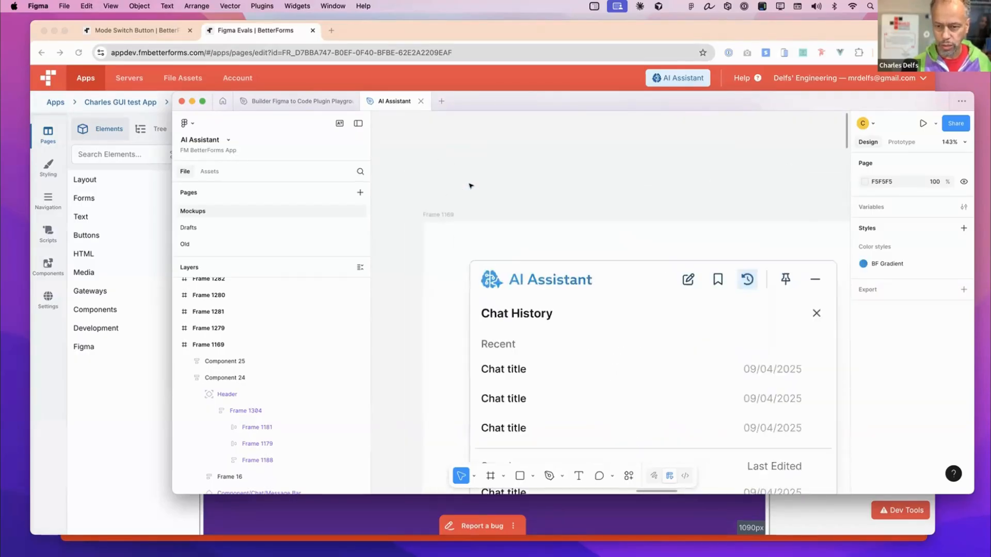
scroll(471, 186, "right", 1)
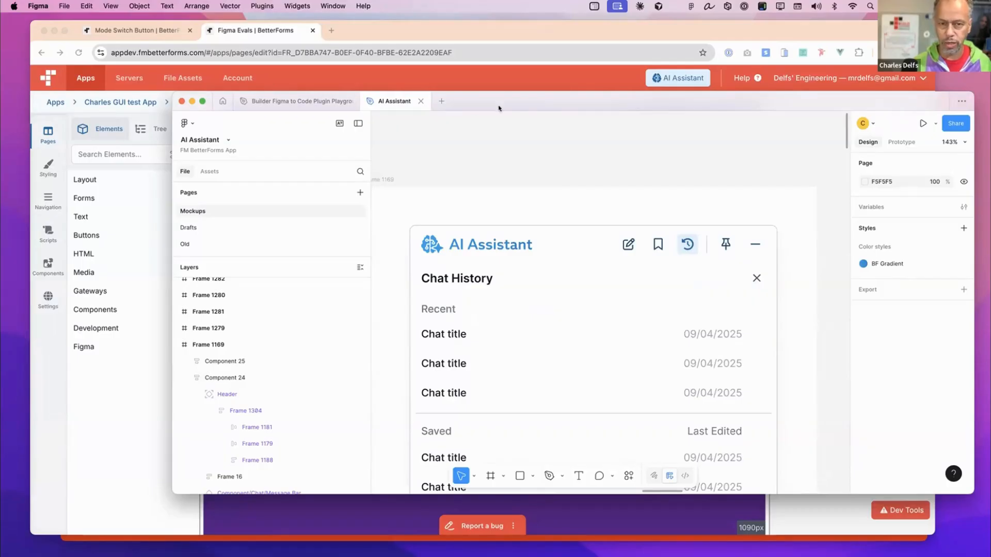
- Switch back to the BetterForms page builder and select Card - Metric Area to inspect its classes
left_click_drag(515, 105, 516, 122)
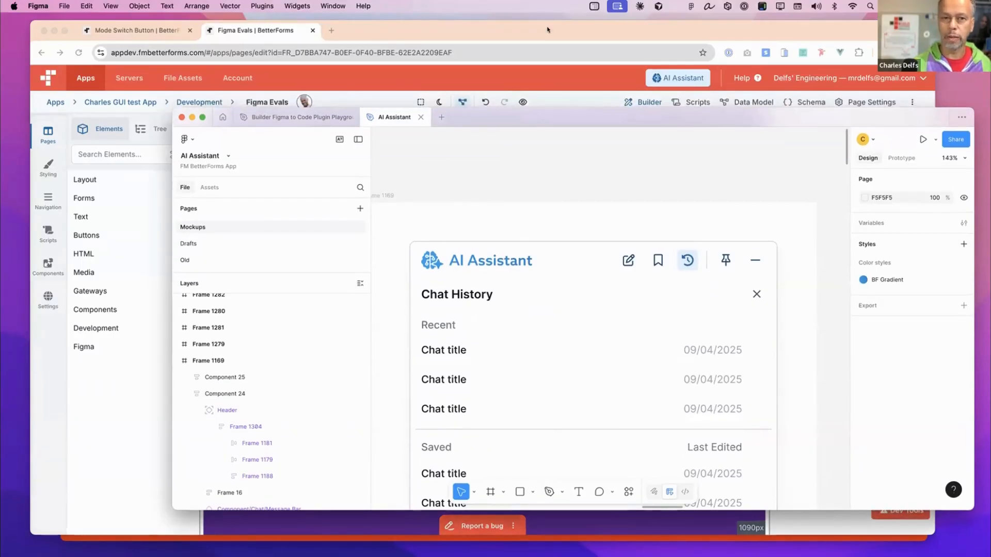
left_click_drag(547, 30, 532, 23)
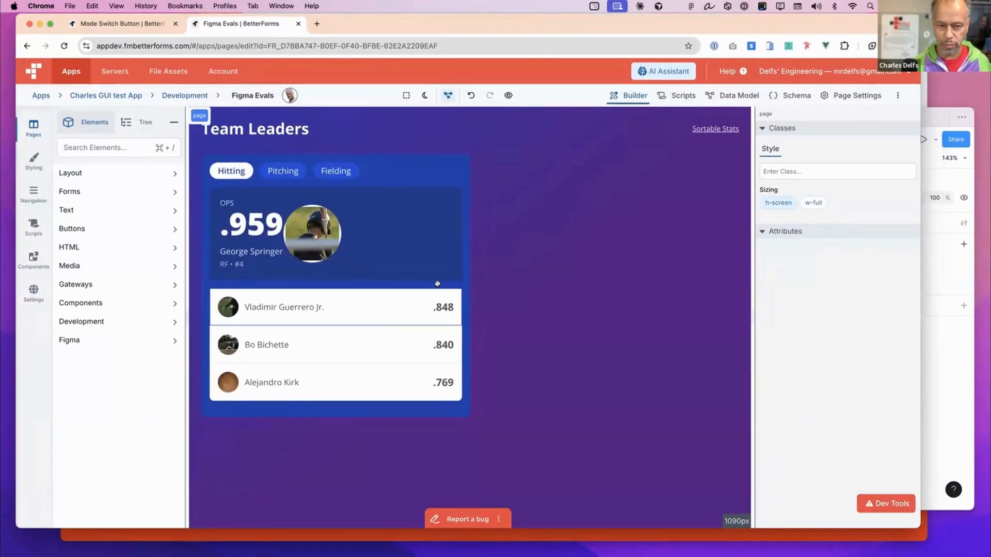
left_click(429, 247)
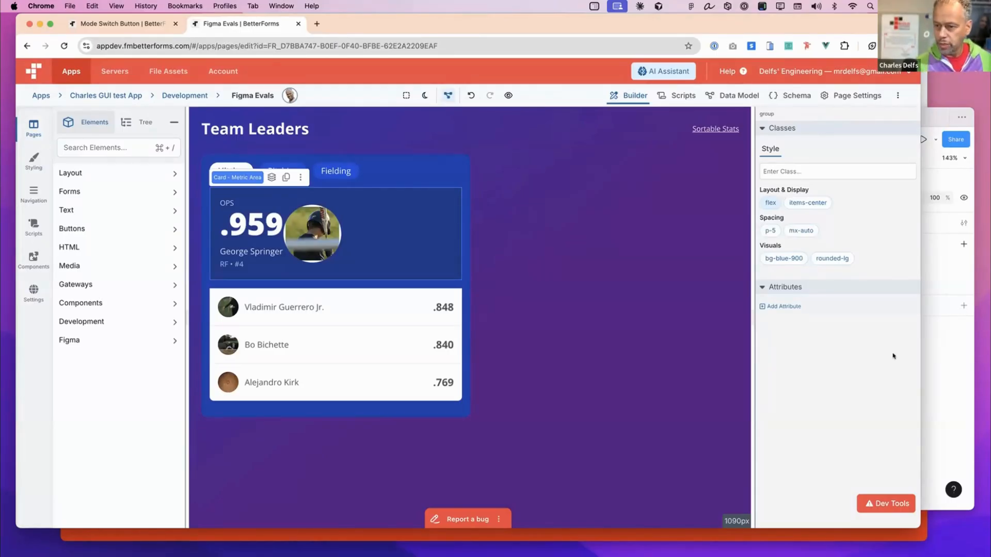
- Switch to Figma's AI Assistant file and run the BetterForms Figma Bridge plugin
left_click(942, 265)
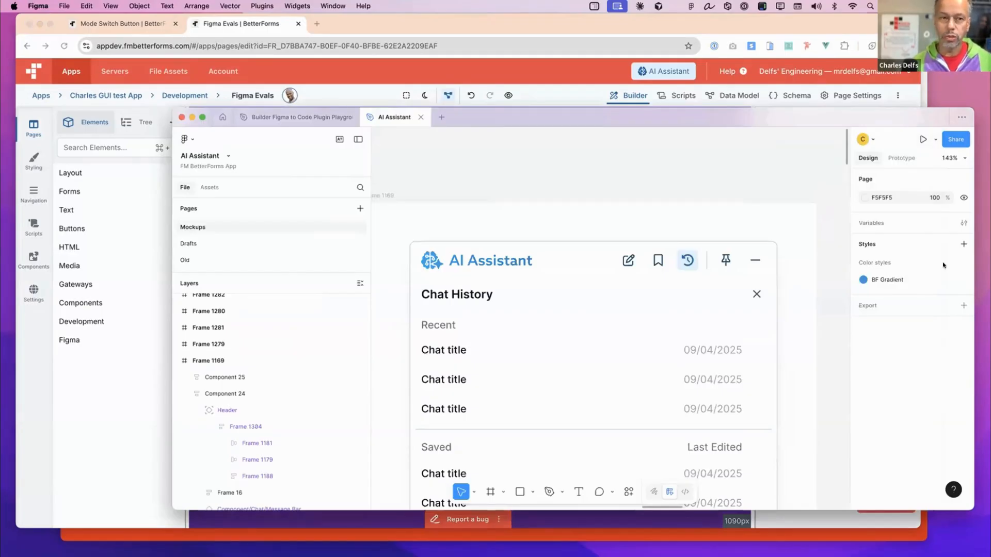
left_click_drag(539, 115, 535, 111)
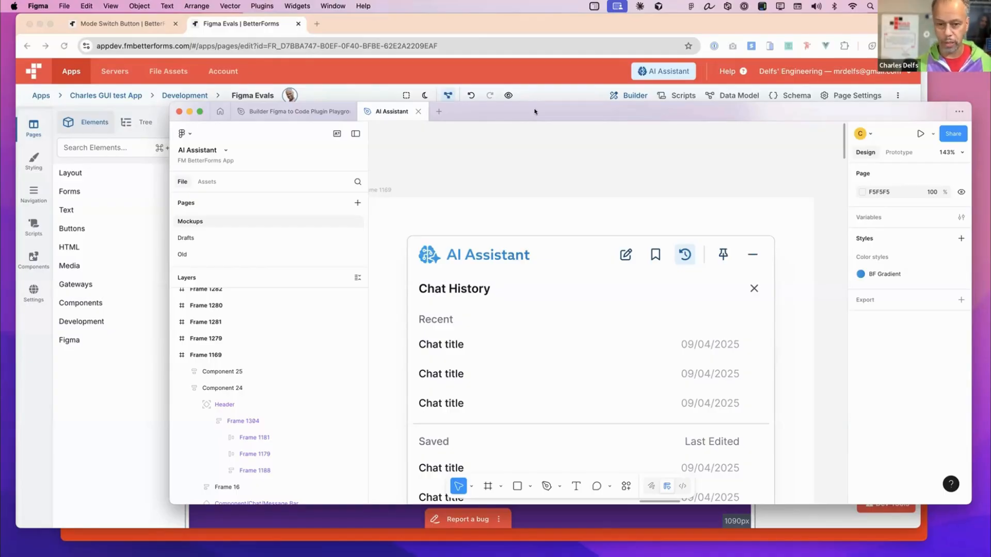
left_click(624, 486)
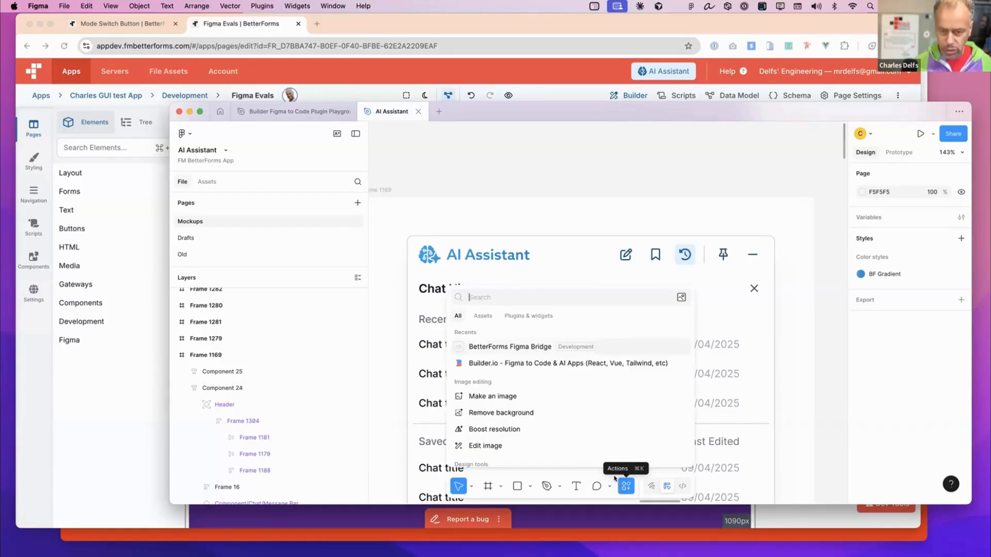
left_click(547, 350)
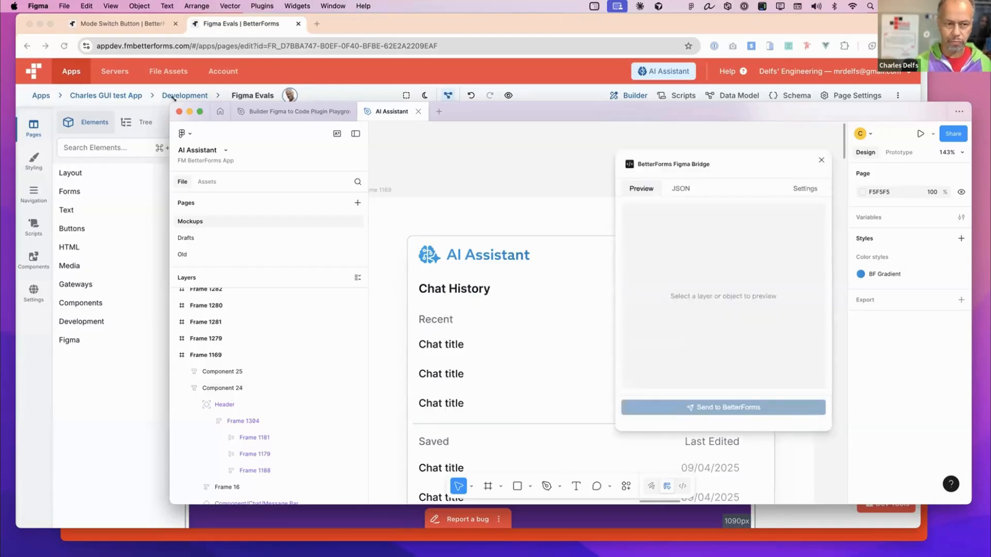
left_click_drag(173, 97, 164, 58)
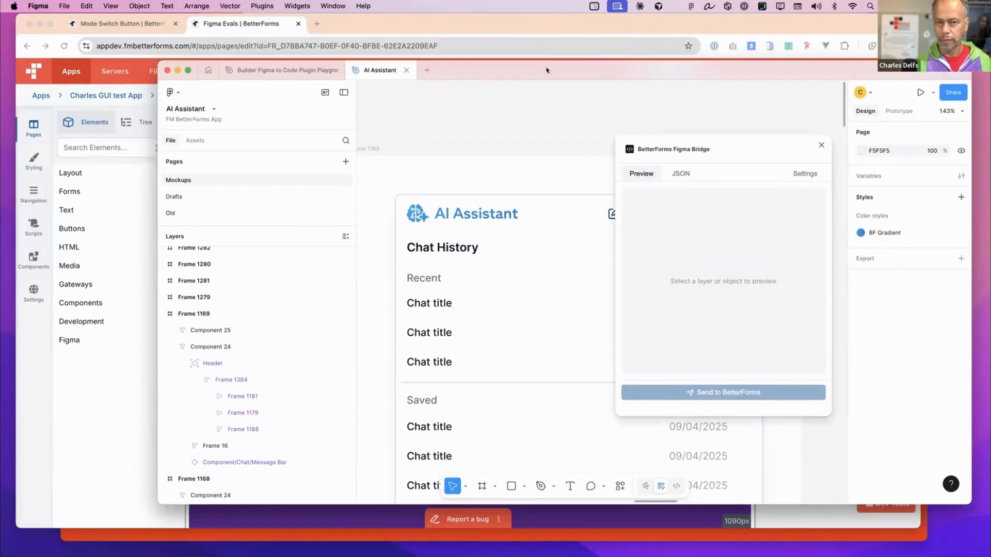
left_click_drag(547, 70, 561, 52)
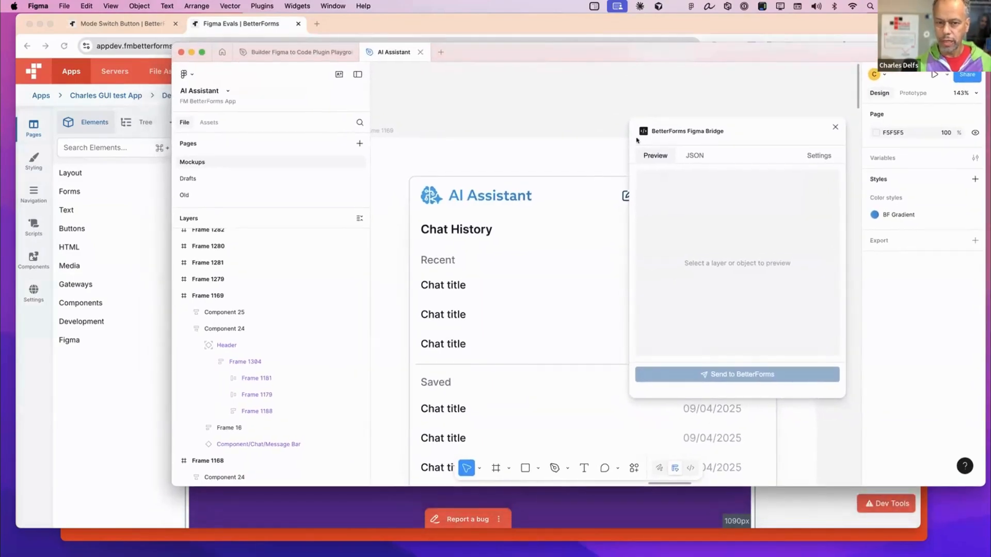
- Select Frame 1181, the AI Assistant title bar nested in Component 24's Header, for the plugin preview
left_click(539, 190)
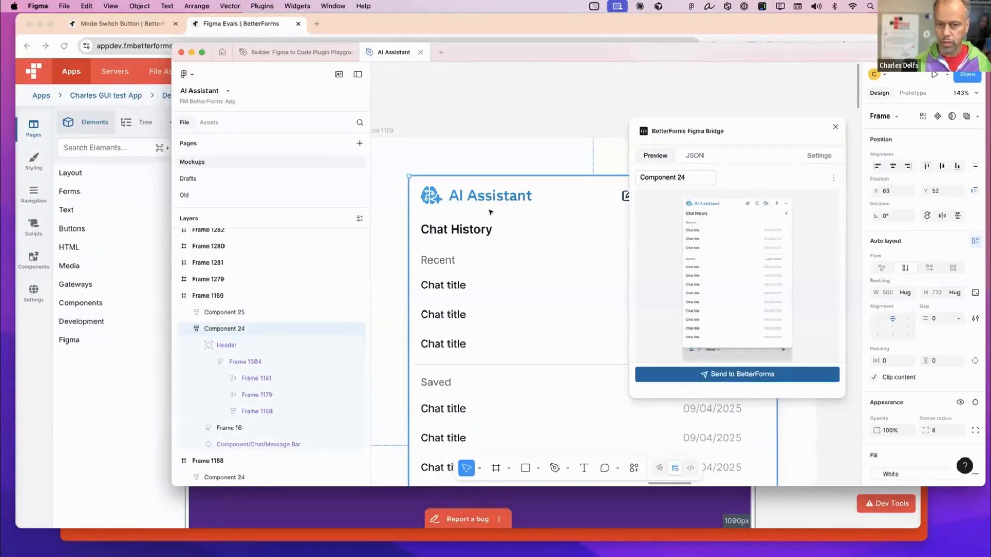
left_click(548, 187)
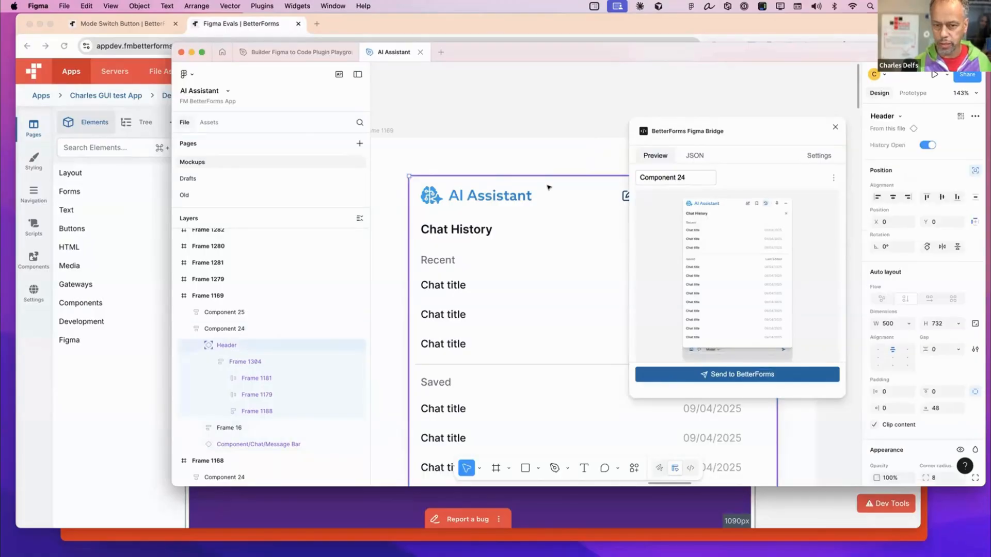
left_click(509, 197)
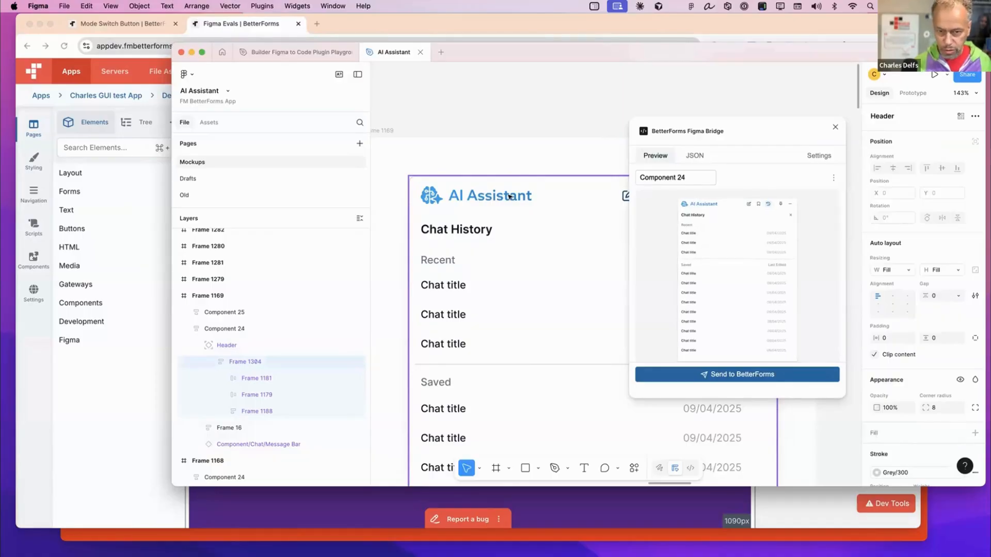
left_click(509, 196)
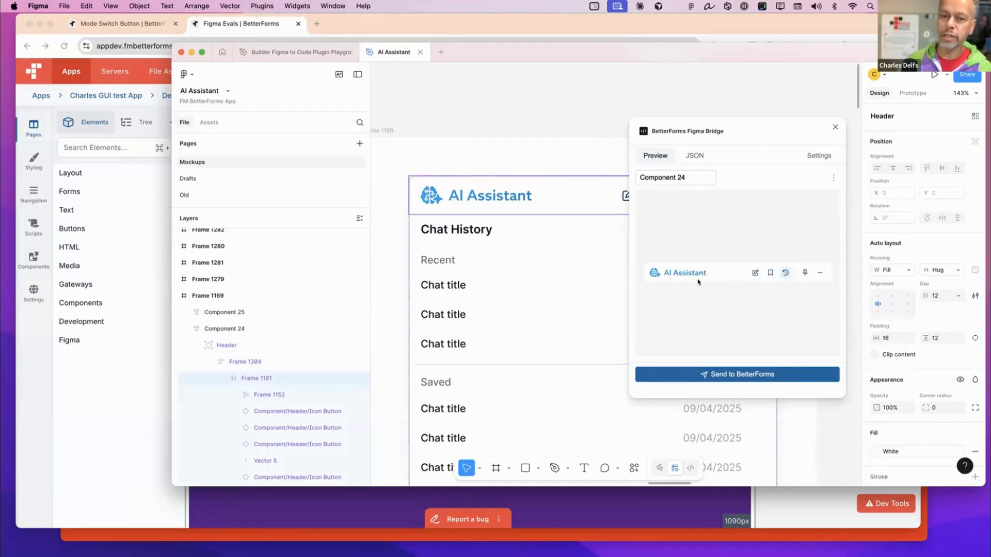
- Review the plugin's account and preprocessing settings and its export settings without changing them
left_click(817, 155)
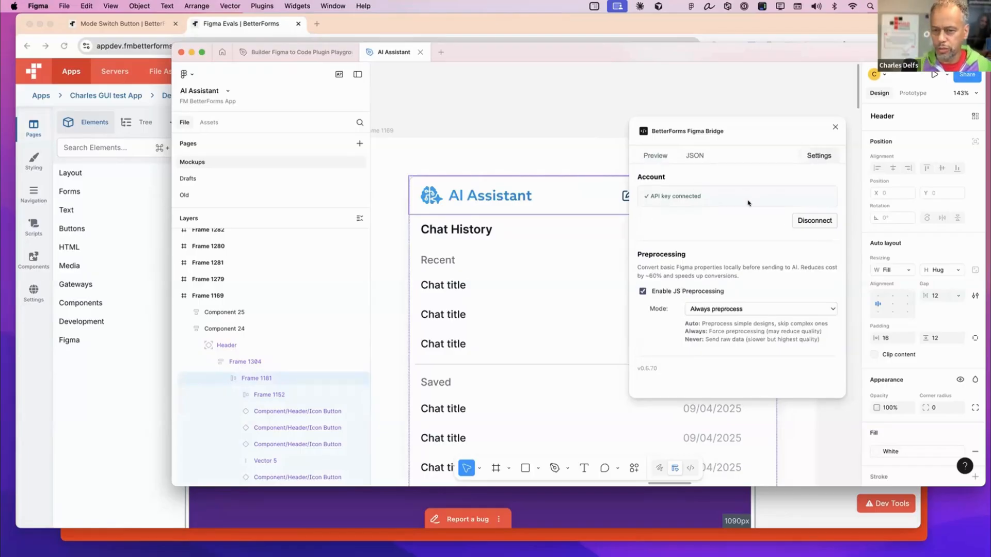
left_click(665, 157)
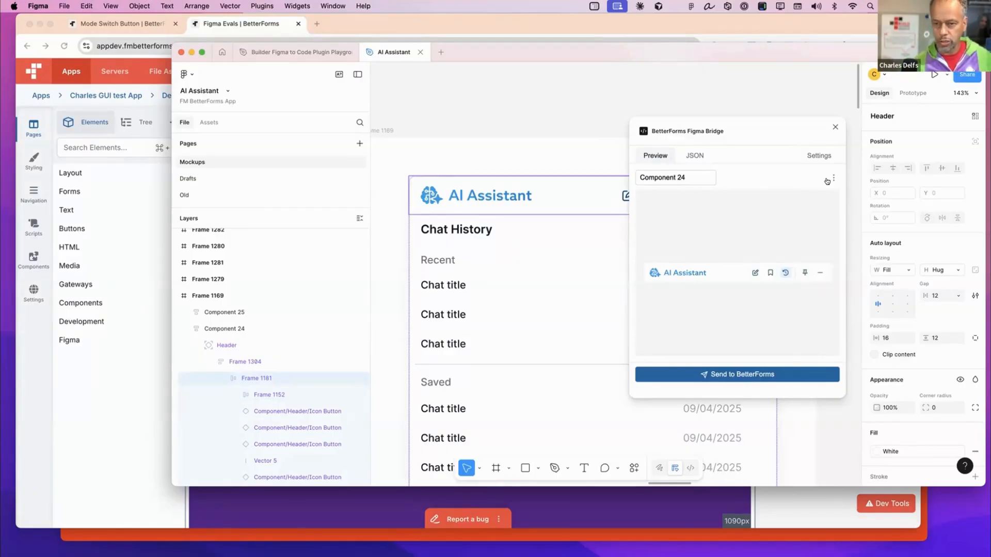
left_click(831, 179)
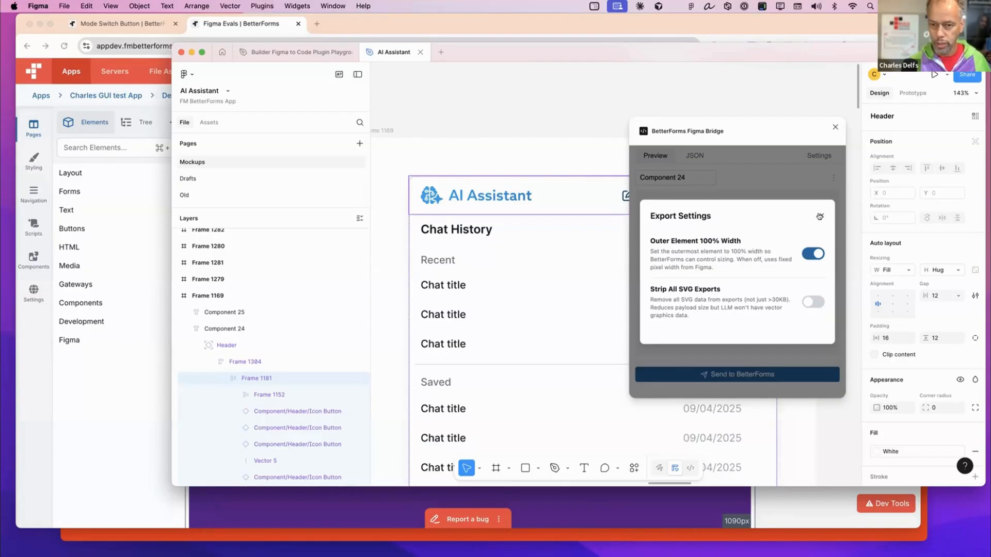
left_click(747, 177)
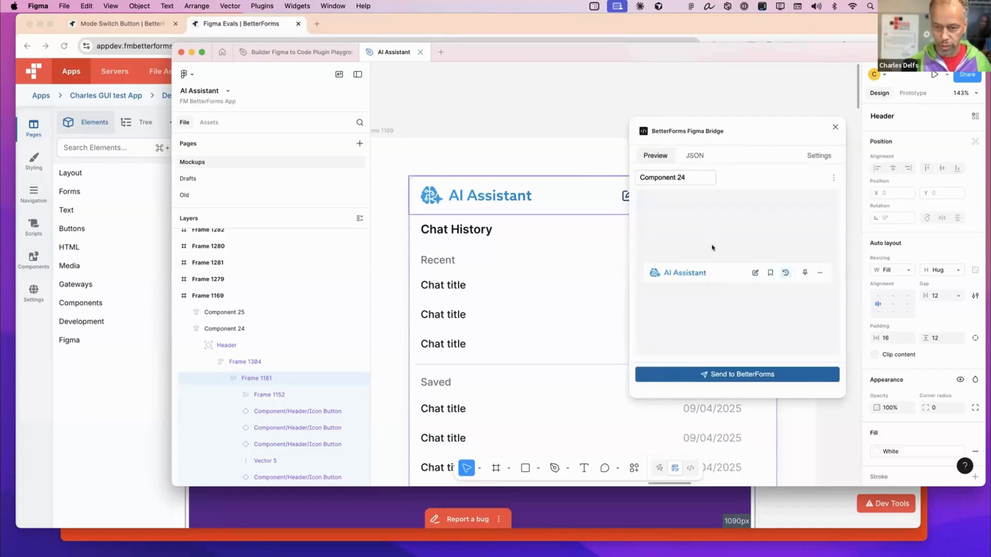
- Send Frame 1181 to BetterForms and show the received Figma elements in the Figma Evals page builder
left_click(720, 376)
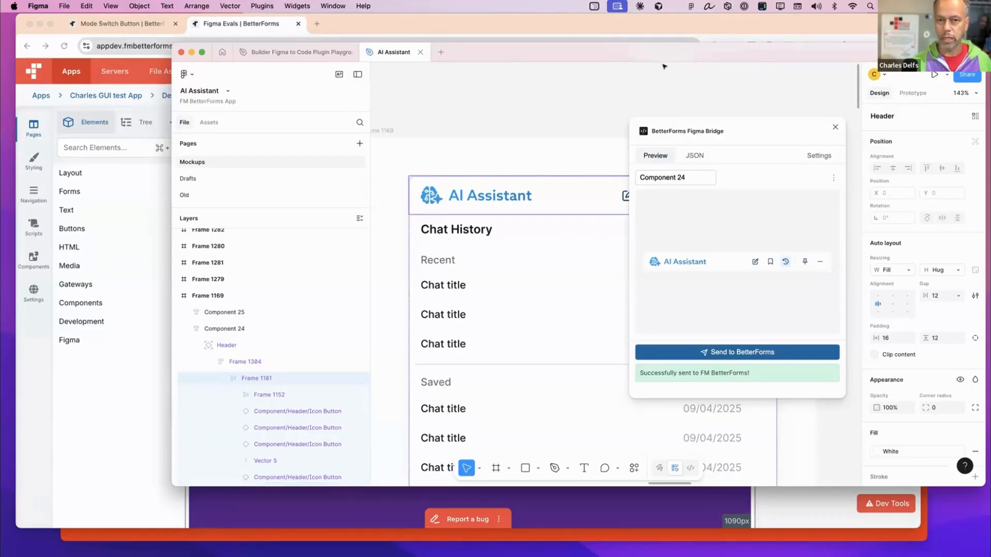
left_click_drag(541, 55, 817, 75)
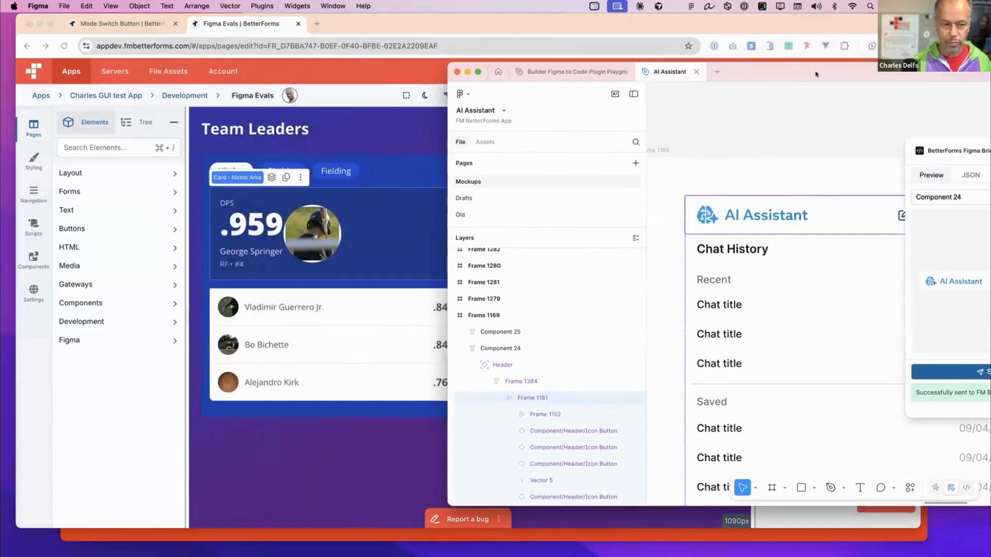
left_click(109, 346)
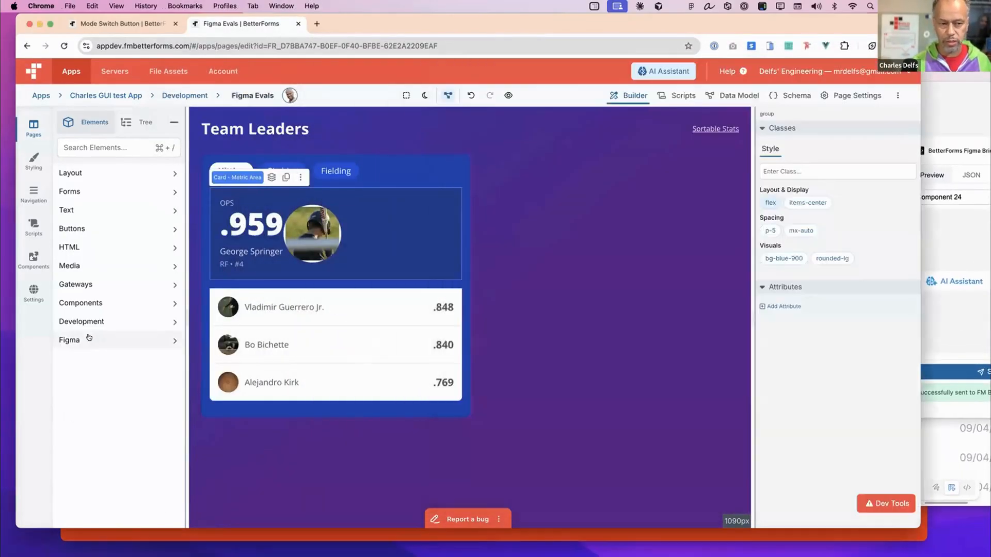
left_click(173, 340)
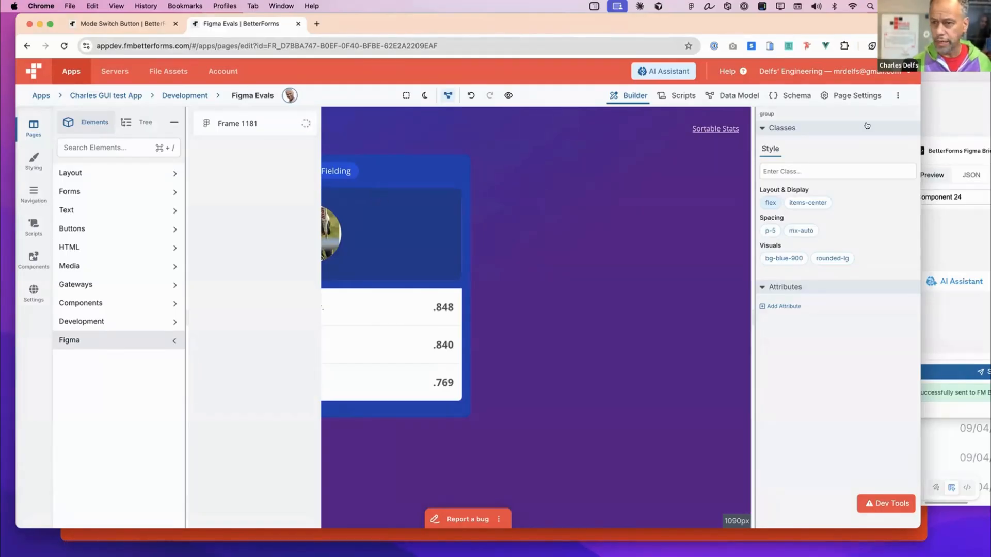
- Back in Figma, select the Chat History heading row, Frame 1179, and send it to BetterForms
left_click(956, 114)
left_click_drag(780, 50, 627, 58)
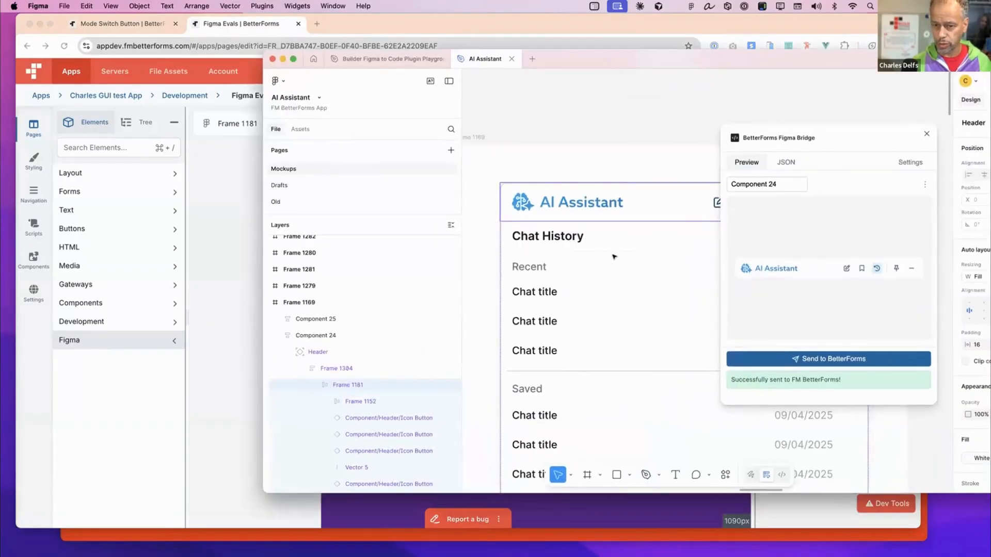
scroll(552, 262, "right", 3)
scroll(552, 261, "right", 3)
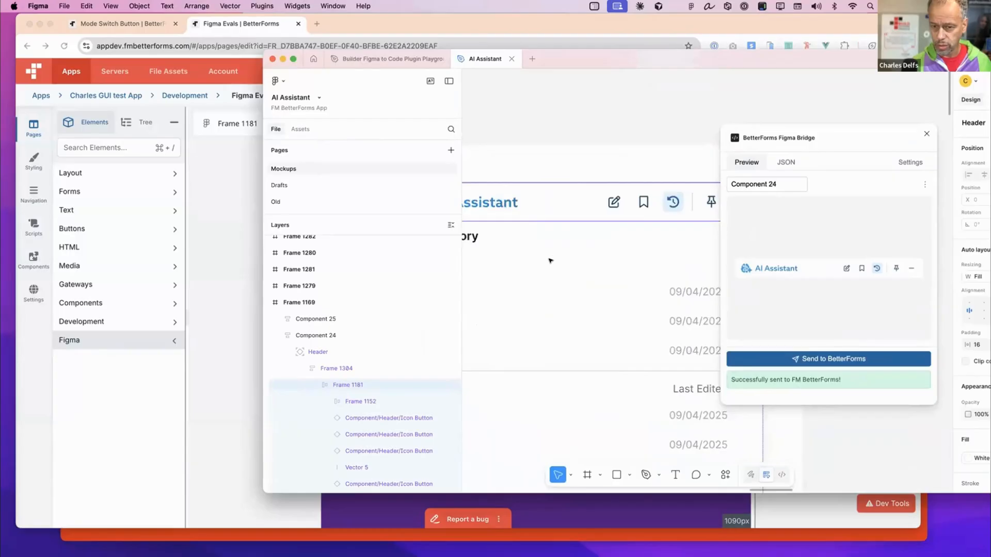
left_click(597, 238)
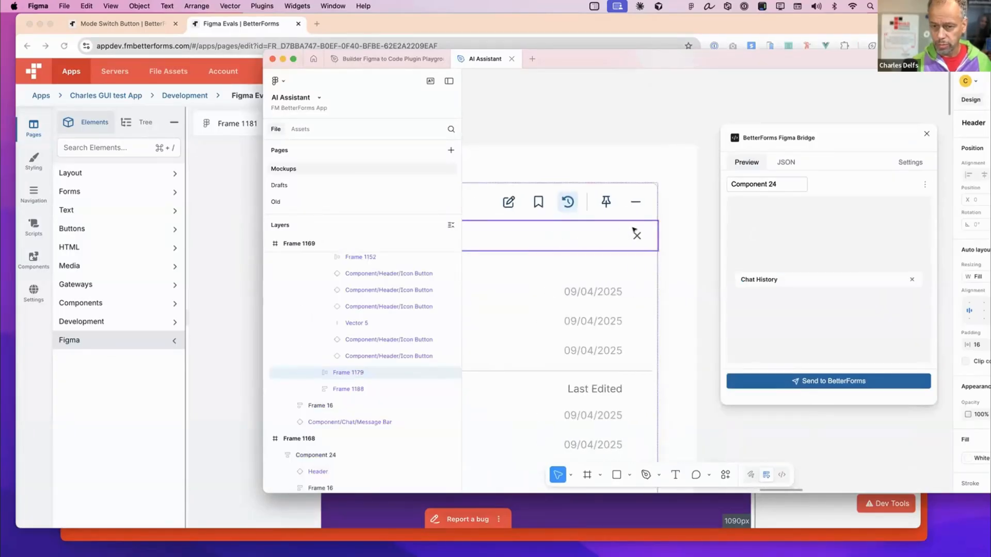
scroll(598, 238, "left", 3)
scroll(600, 238, "left", 3)
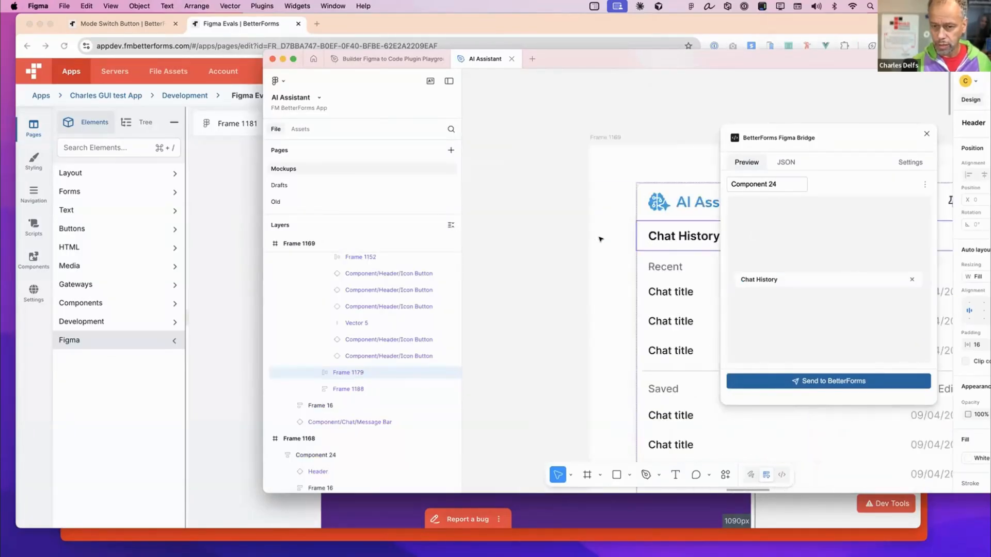
left_click(819, 382)
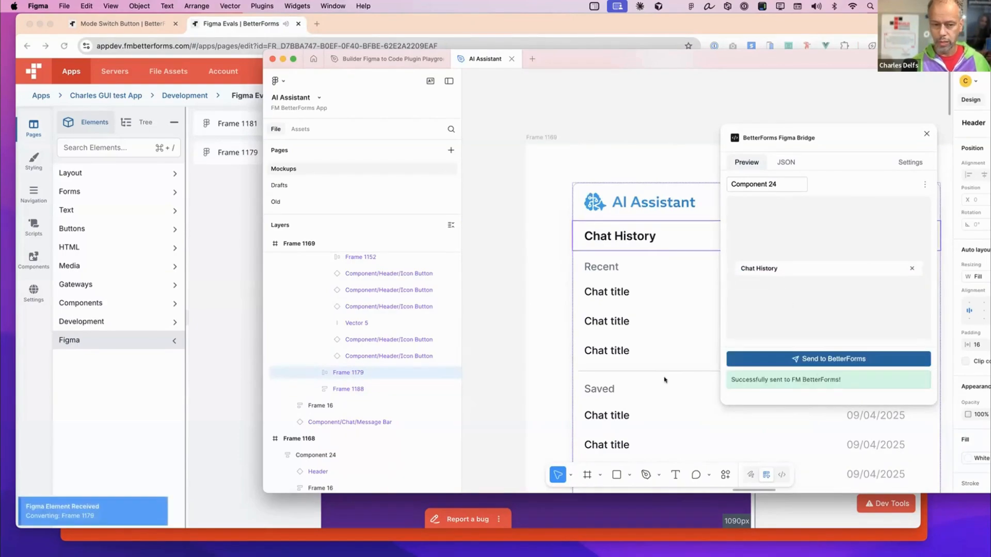
- Return to the BetterForms Figma Evals page and check the conversion of Frame 1181 and Frame 1179
left_click(105, 385)
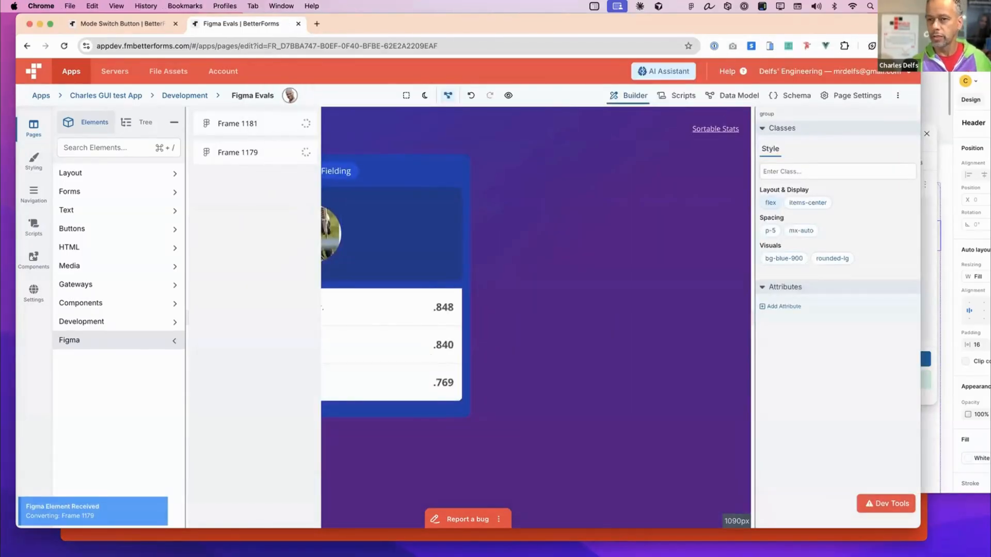
left_click_drag(944, 58, 938, 58)
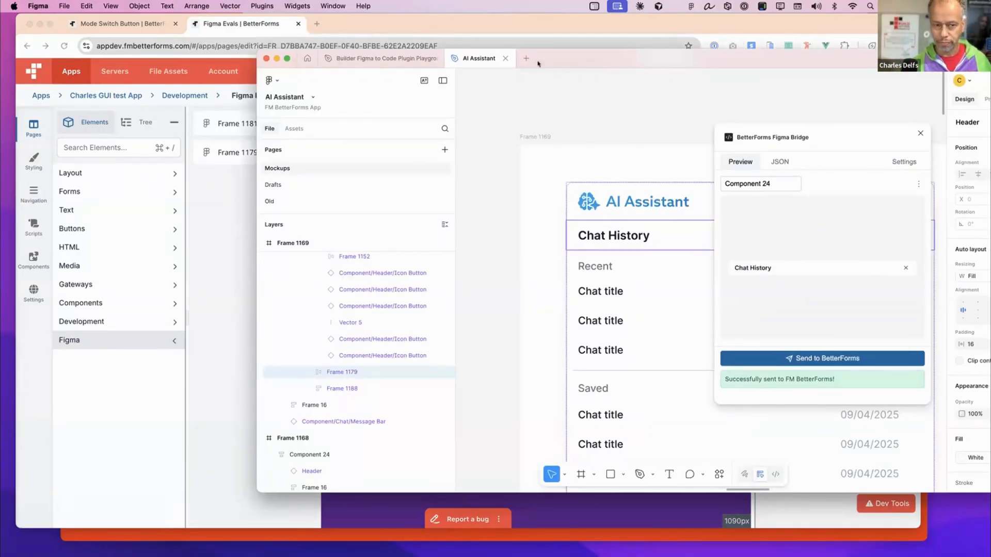
left_click_drag(548, 63, 990, 56)
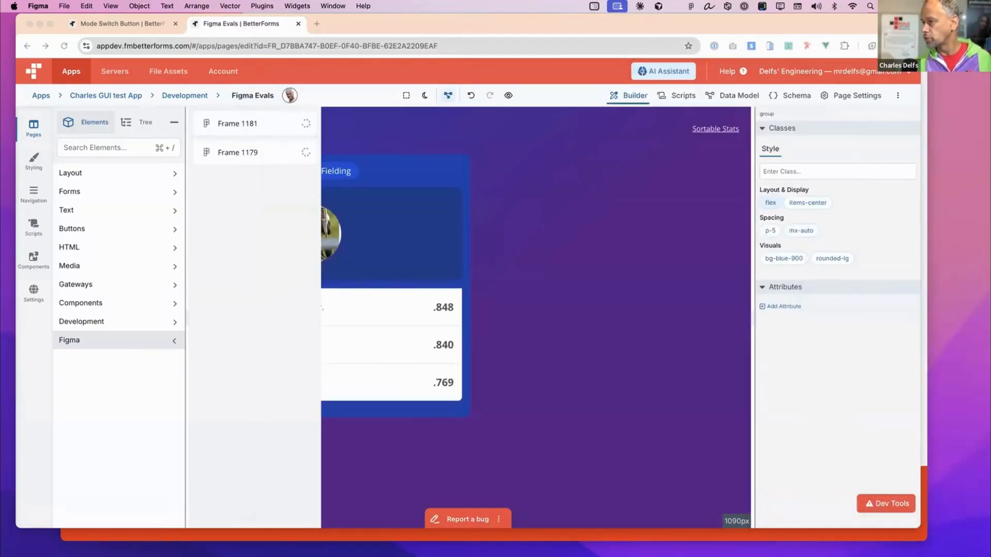
left_click_drag(448, 18, 443, 18)
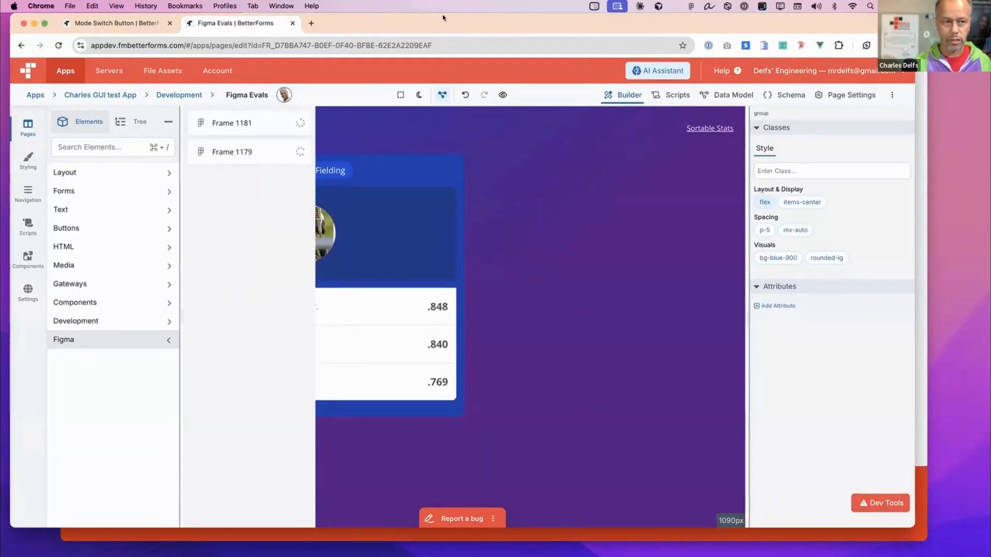
left_click_drag(368, 27, 370, 28)
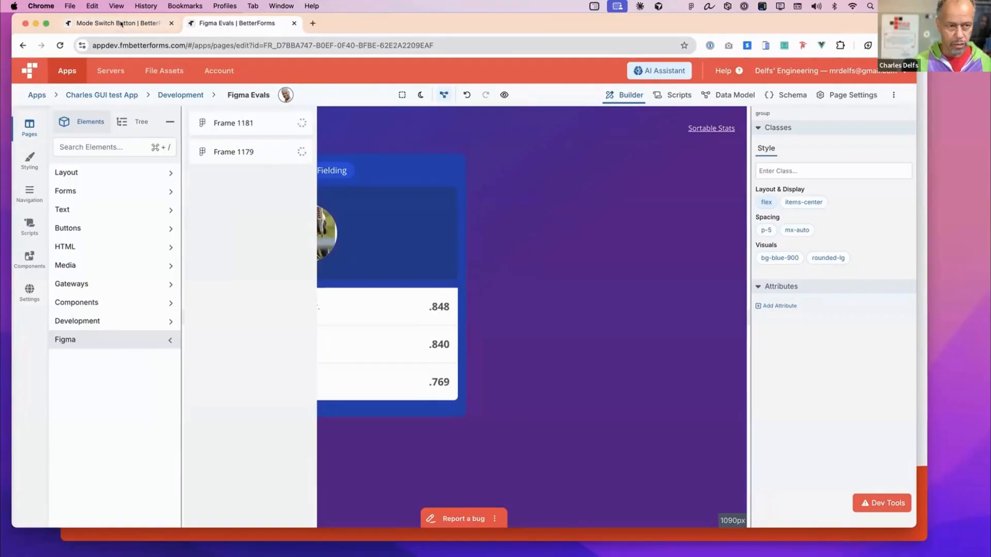
- On the Mode Switch Button page, delete the pie chart and the "This is HTML!" element
key("ctrl+shift+Tab")
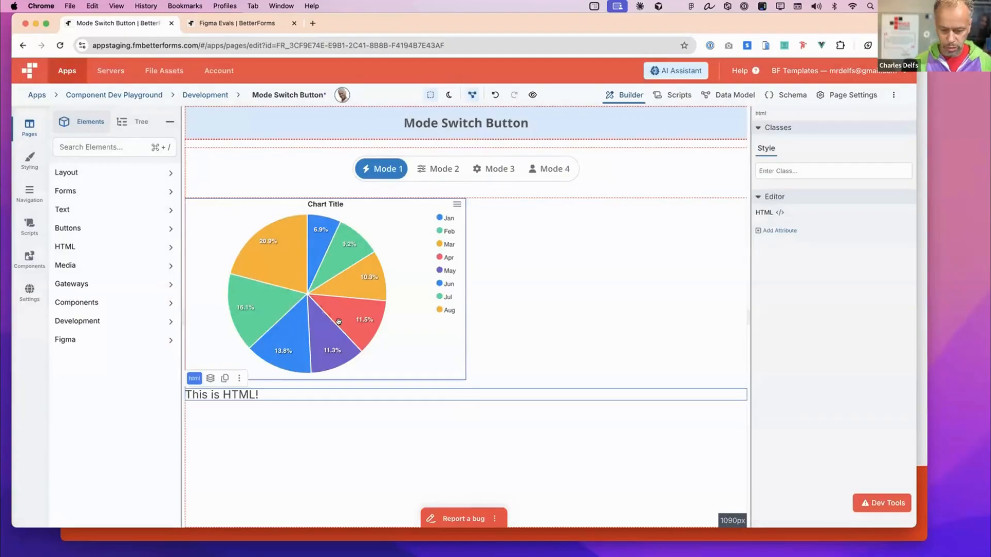
left_click(338, 322)
key("Delete")
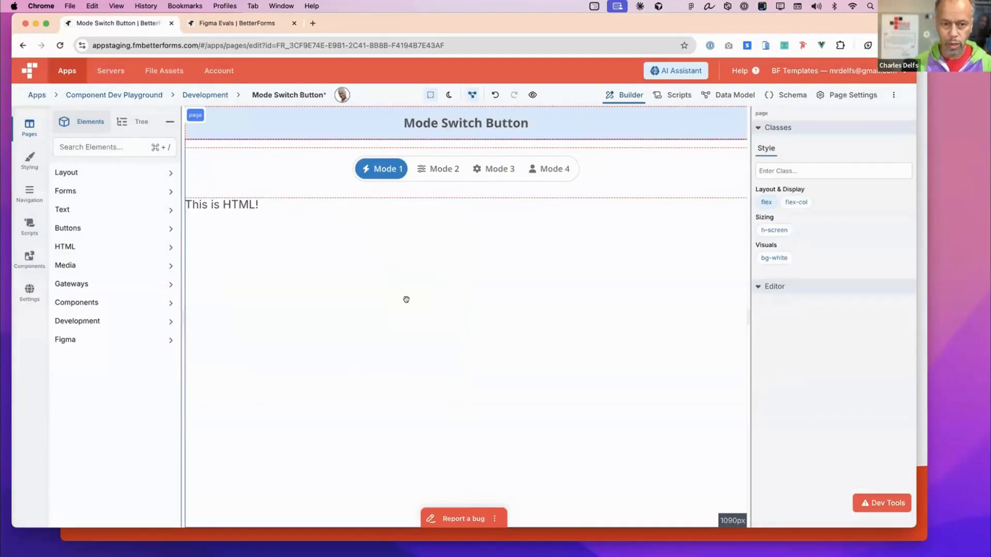
left_click_drag(447, 23, 464, 24)
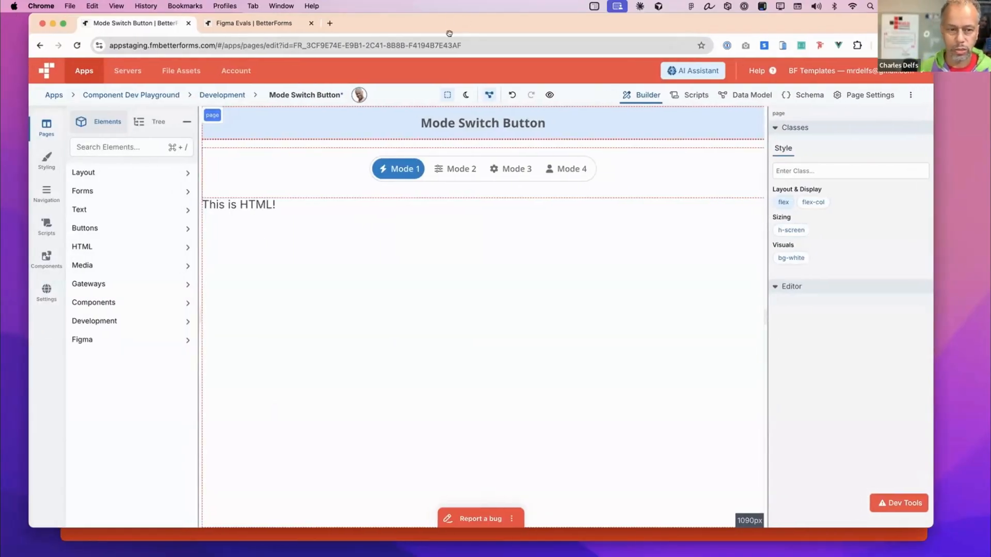
left_click(255, 204)
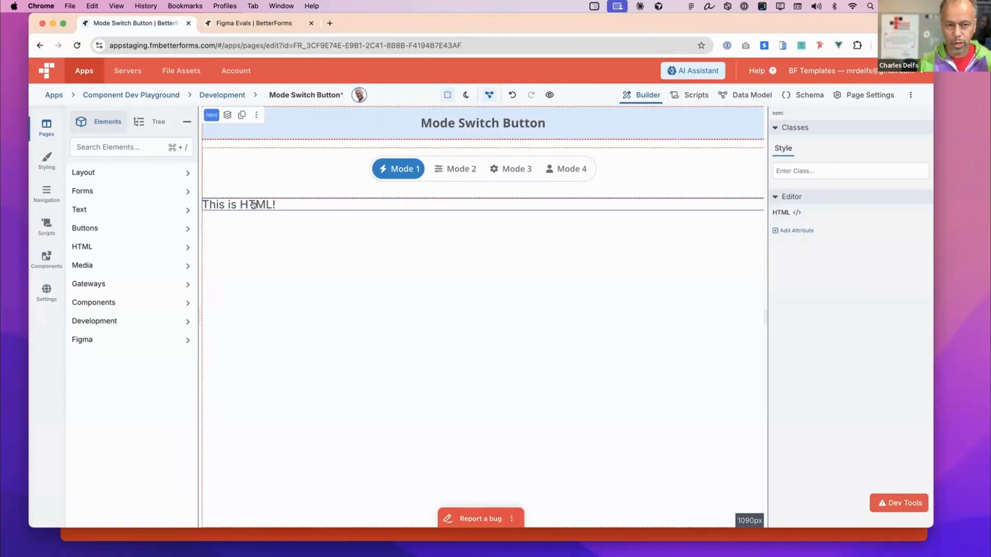
key("Delete")
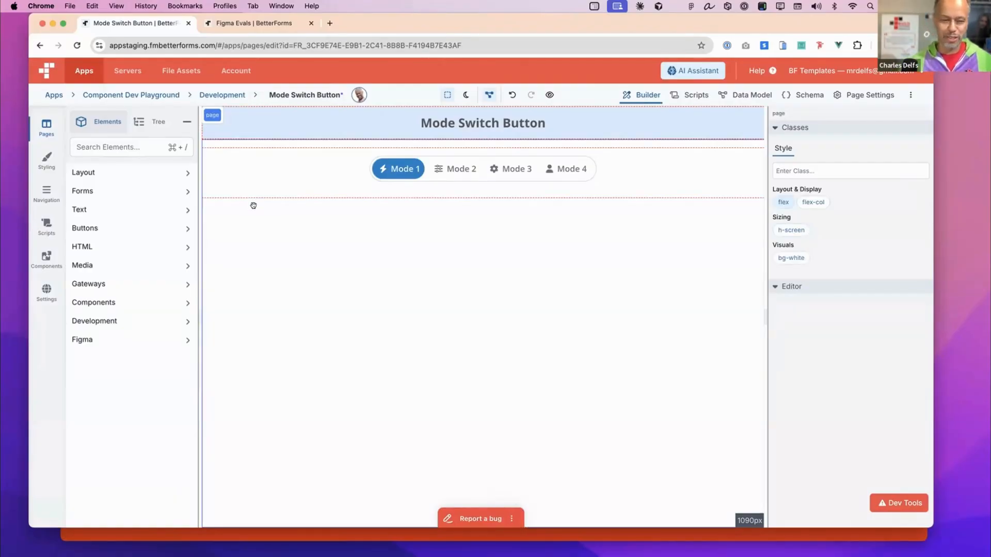
- Add the WA_Starter_Template component to the page below the mode switch
left_click(150, 301)
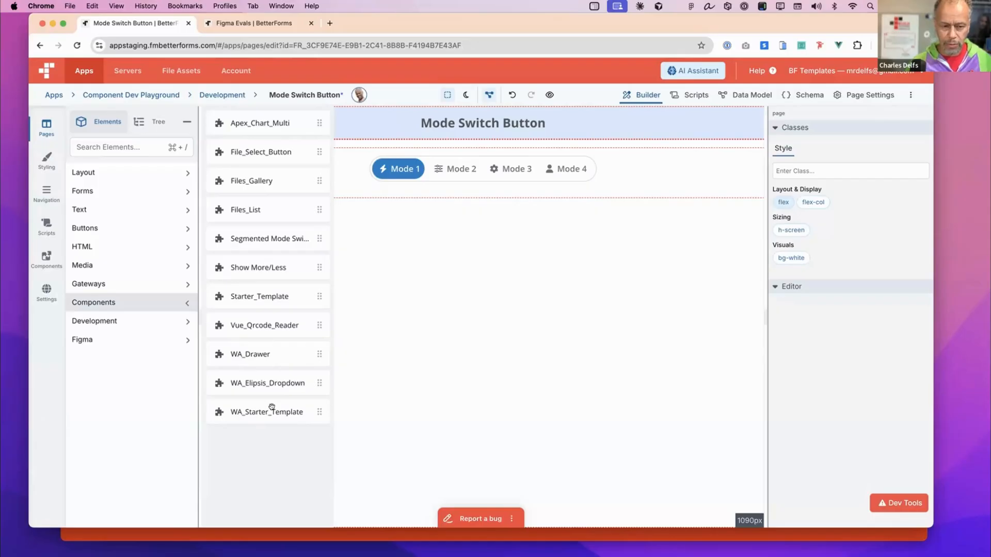
left_click_drag(272, 407, 231, 205)
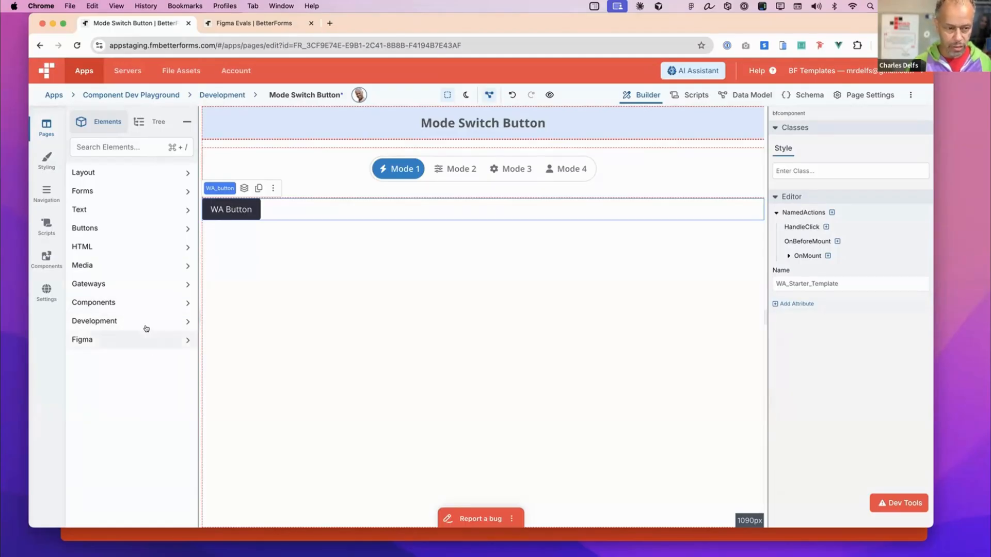
- Add the Apex_Chart_Multi component to the page below the WA Button and go to its chart type setting
left_click(148, 304)
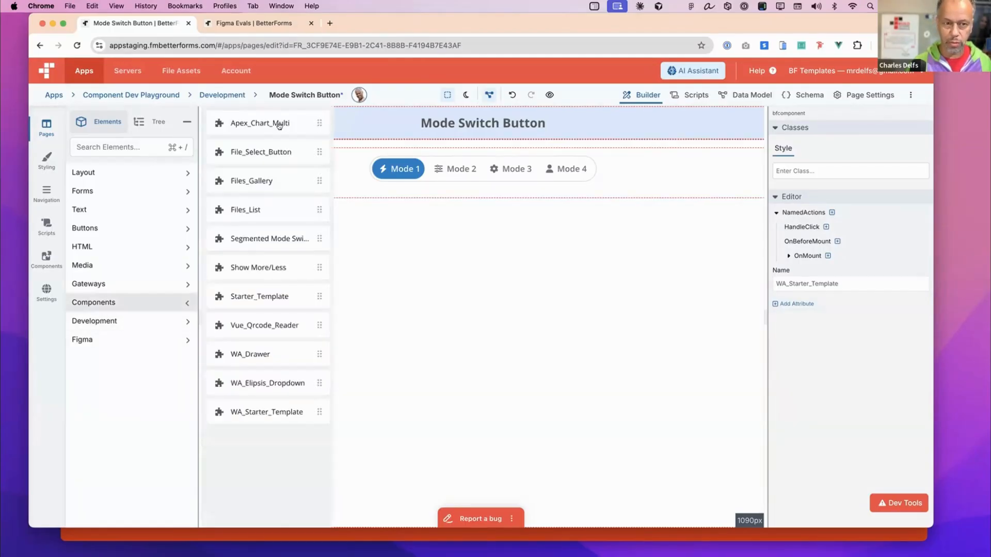
left_click_drag(277, 184, 412, 286)
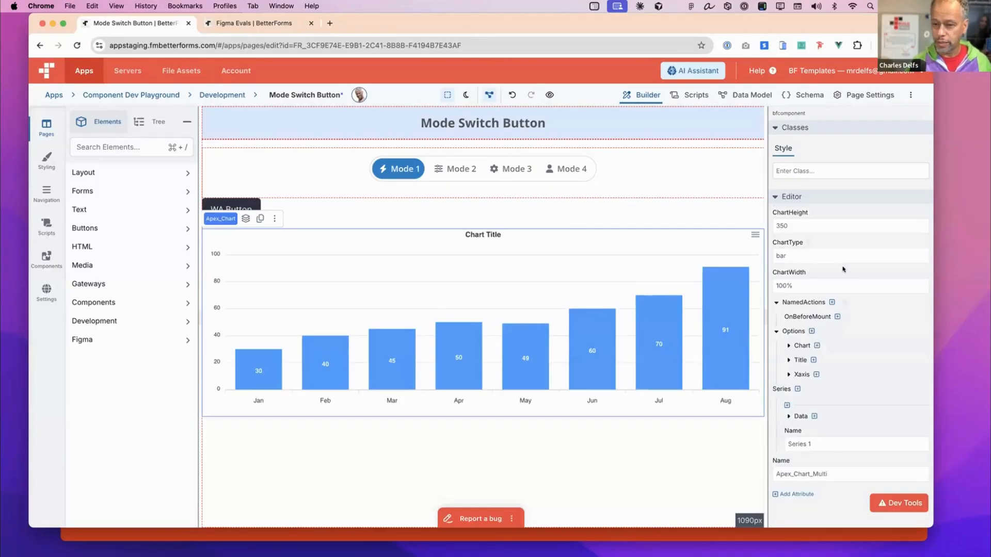
left_click(796, 254)
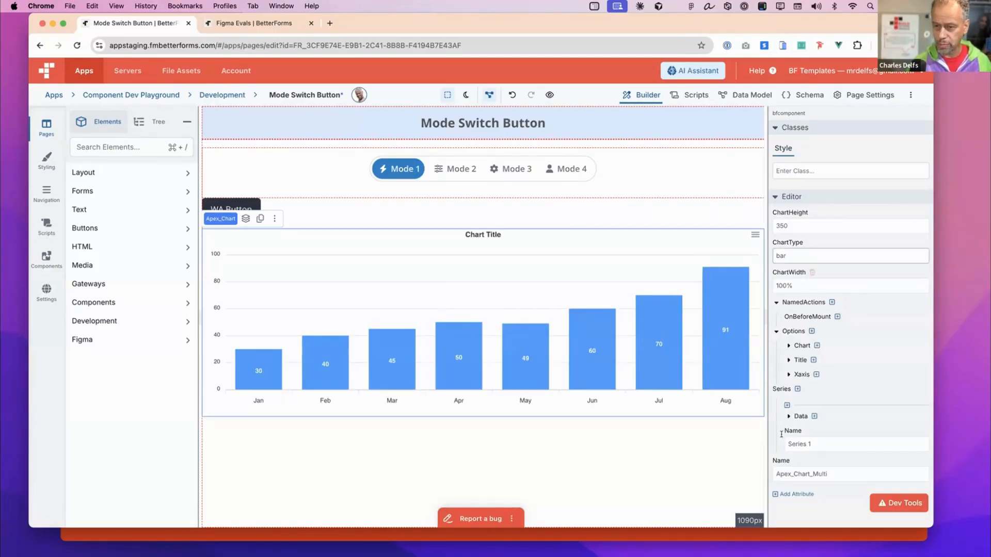
- Ask the AI Assistant to "convert this to a pie chart" for the selected chart, and answer its follow-up with "just do it"
left_click(535, 338)
key("super+k")
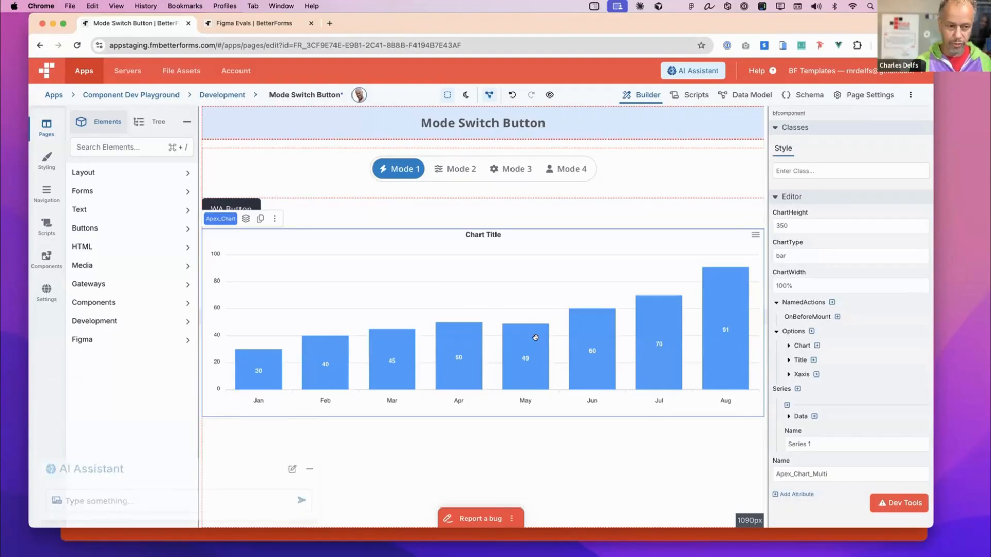
key("F5")
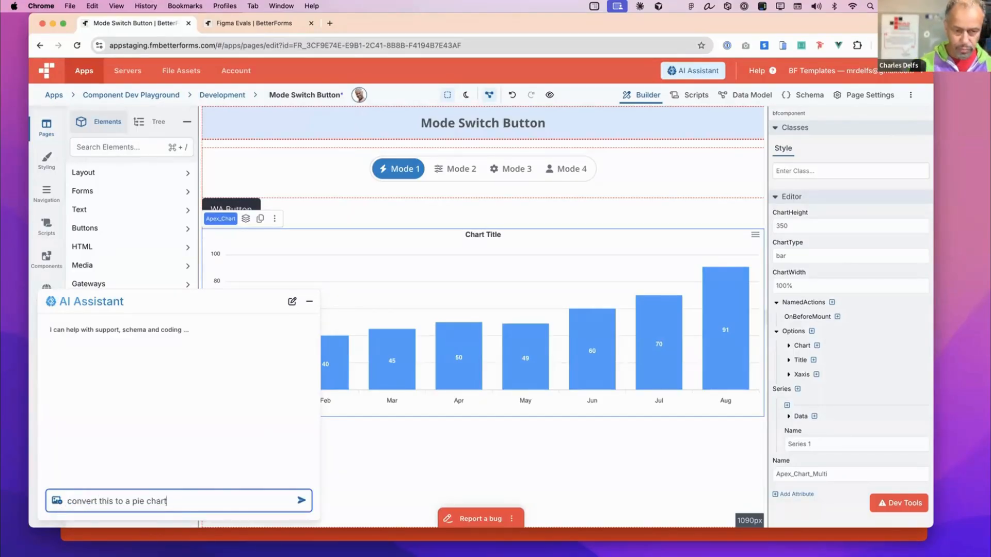
key("Return")
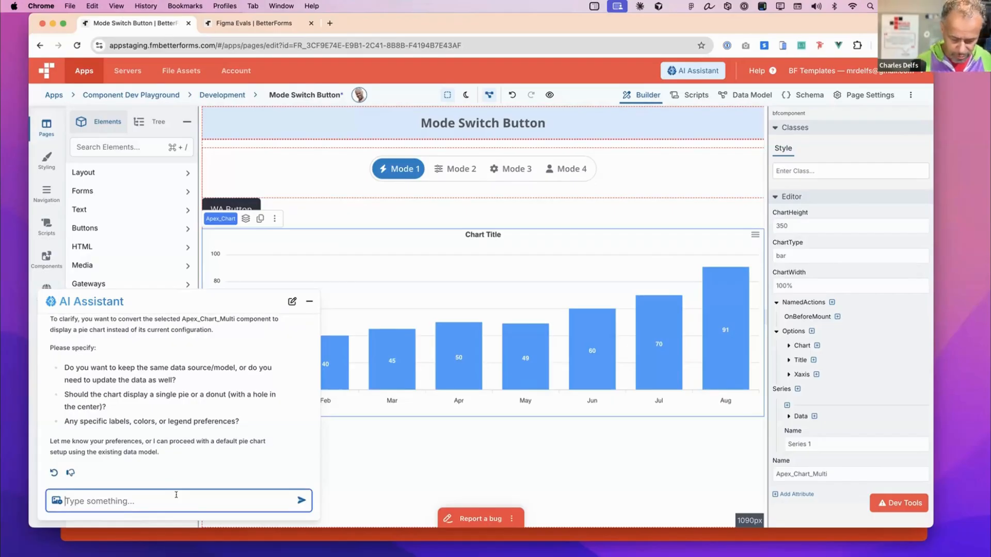
type("just do it")
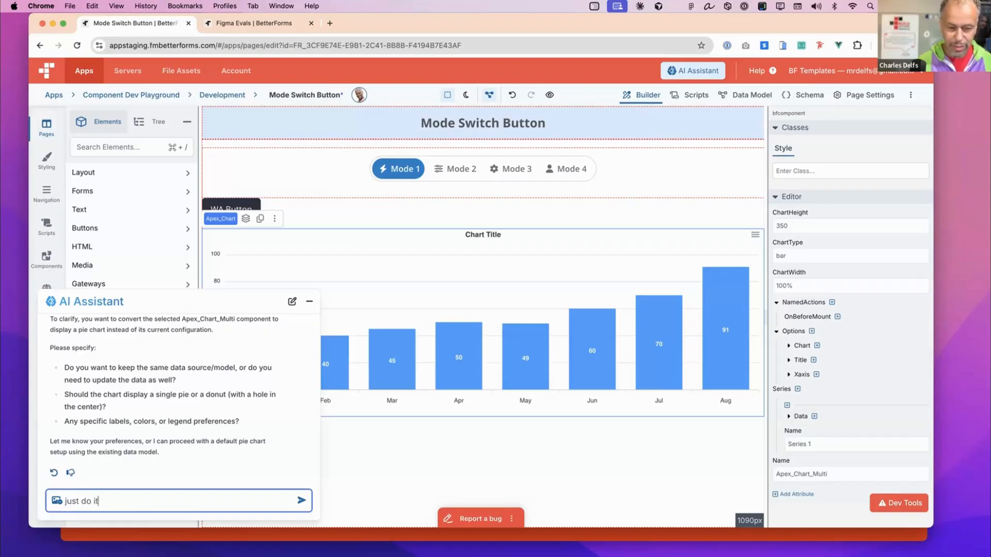
key("Return")
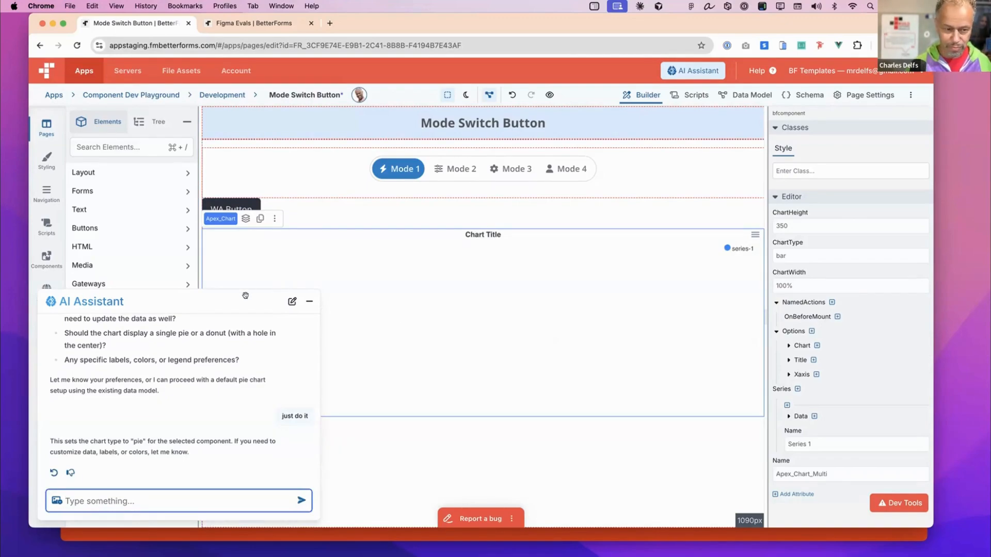
- Reposition the AI Assistant window and send it the follow-up request "and configure"
left_click_drag(248, 293, 287, 275)
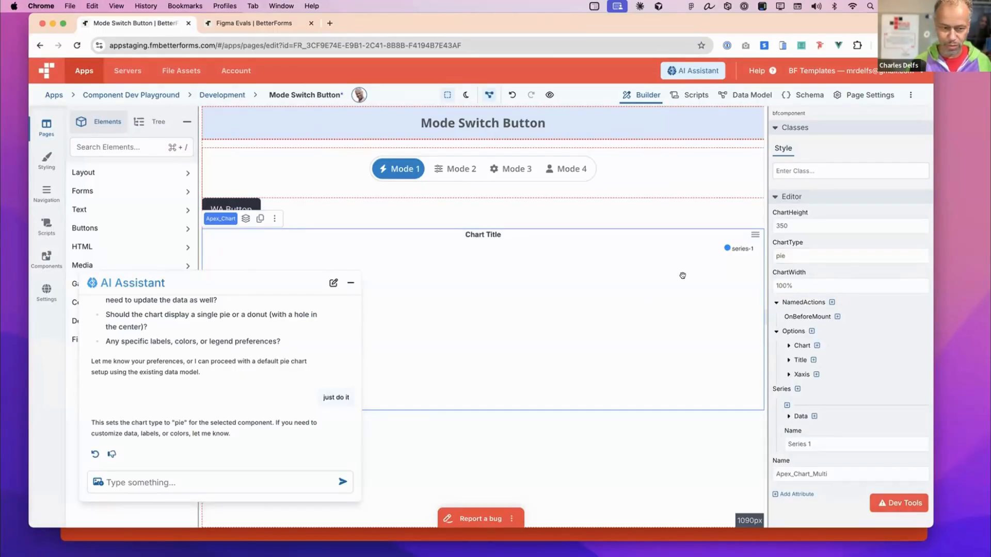
left_click(266, 491)
type("and ")
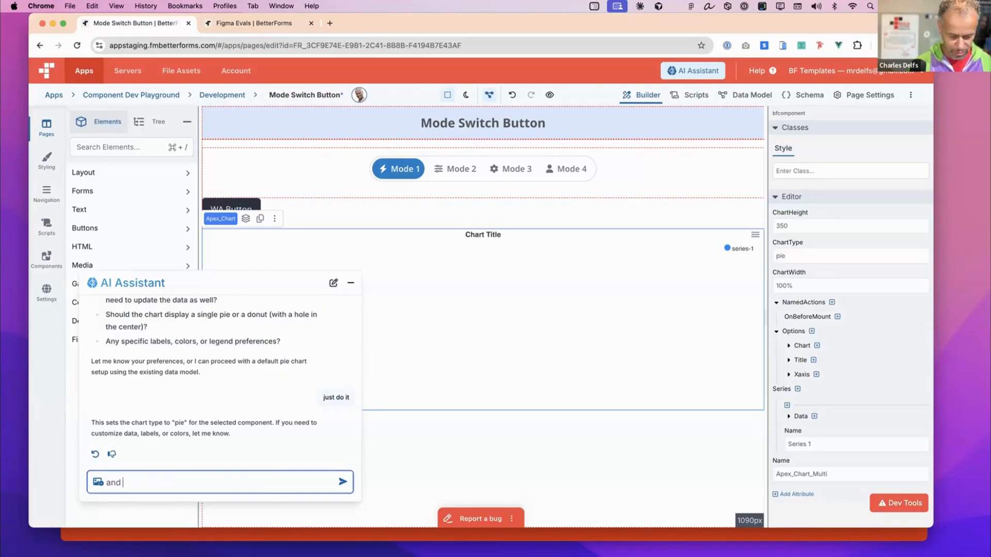
type("configure")
key("Return")
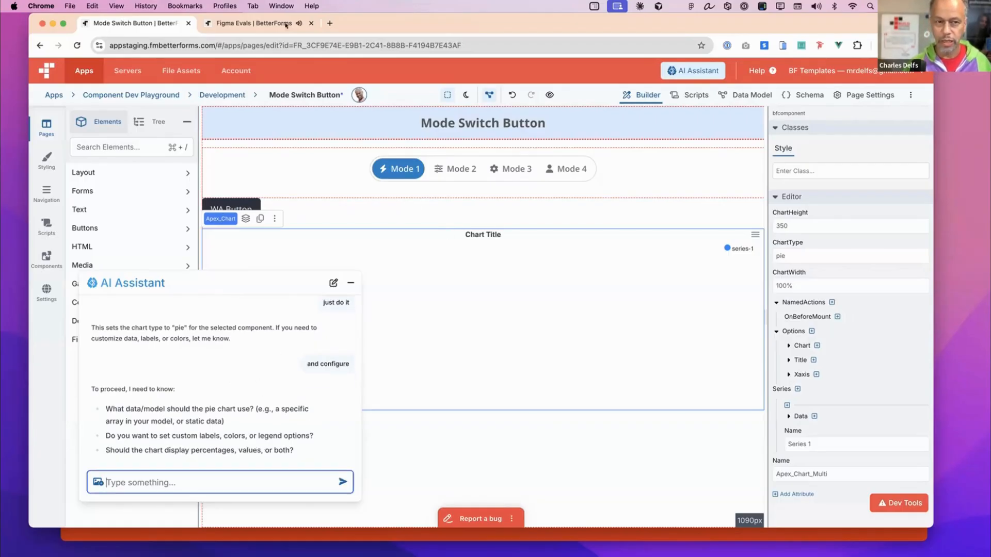
- On the Figma Evals page, replace the metric card group below the Team Leaders title with the Figma element Frame 1181
left_click(258, 23)
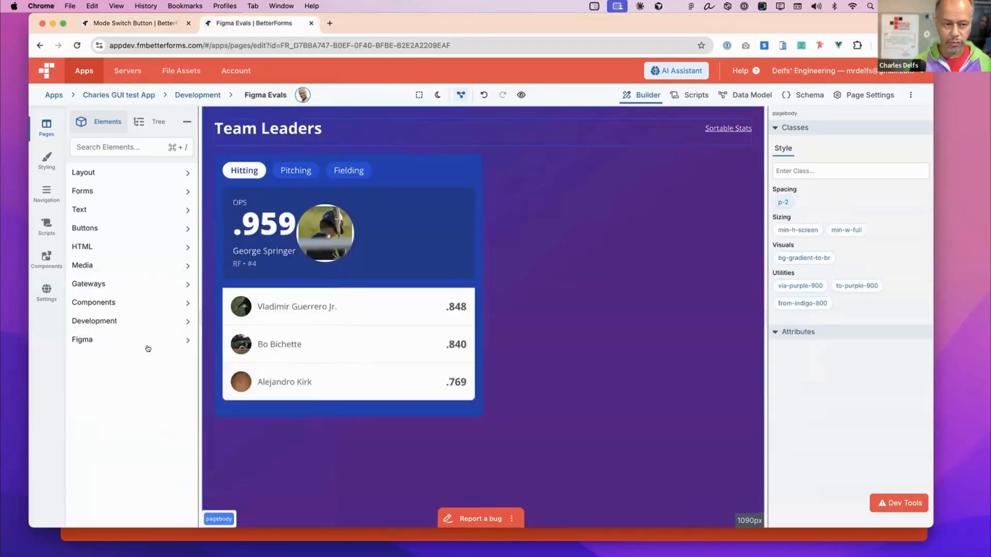
left_click(147, 341)
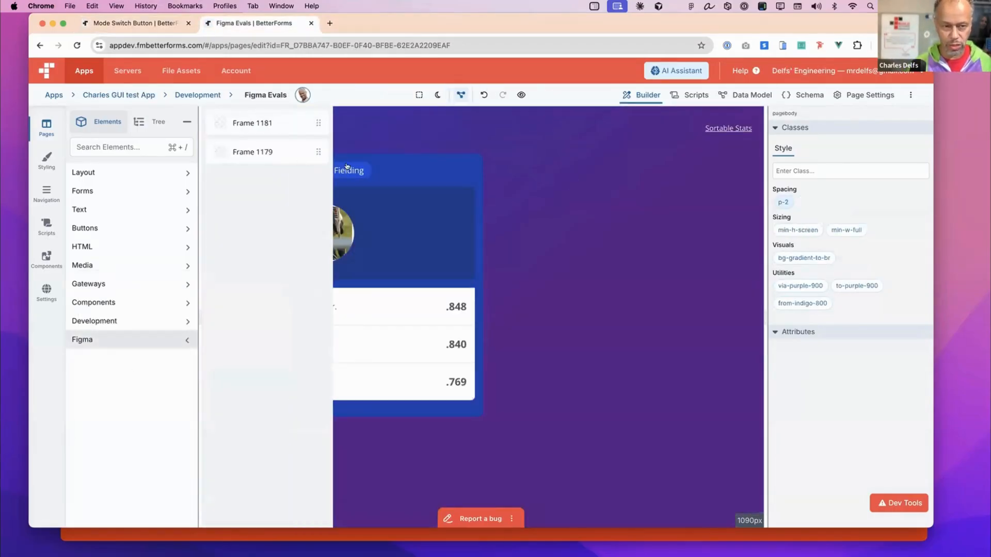
left_click(493, 173)
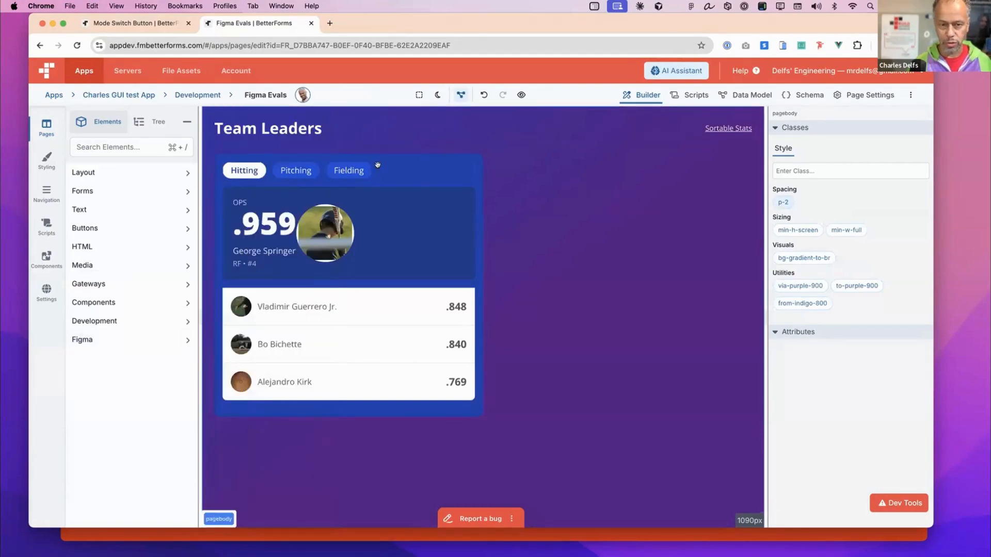
left_click(472, 169)
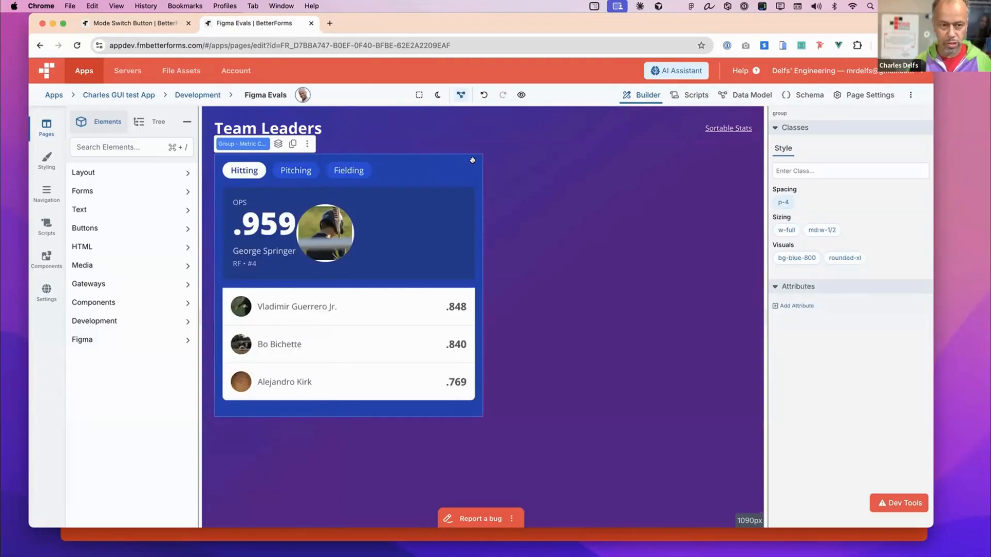
key("Delete")
left_click(137, 339)
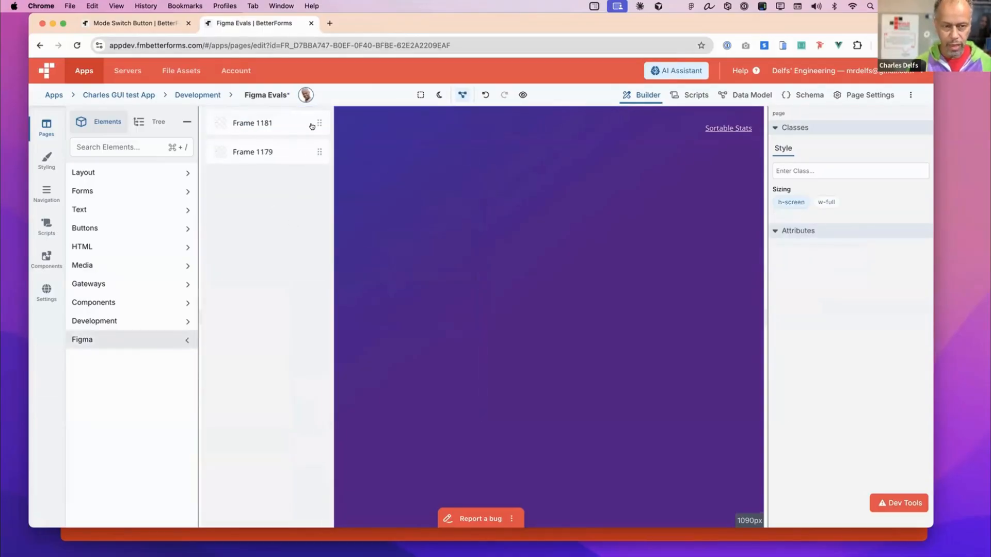
left_click_drag(310, 126, 440, 184)
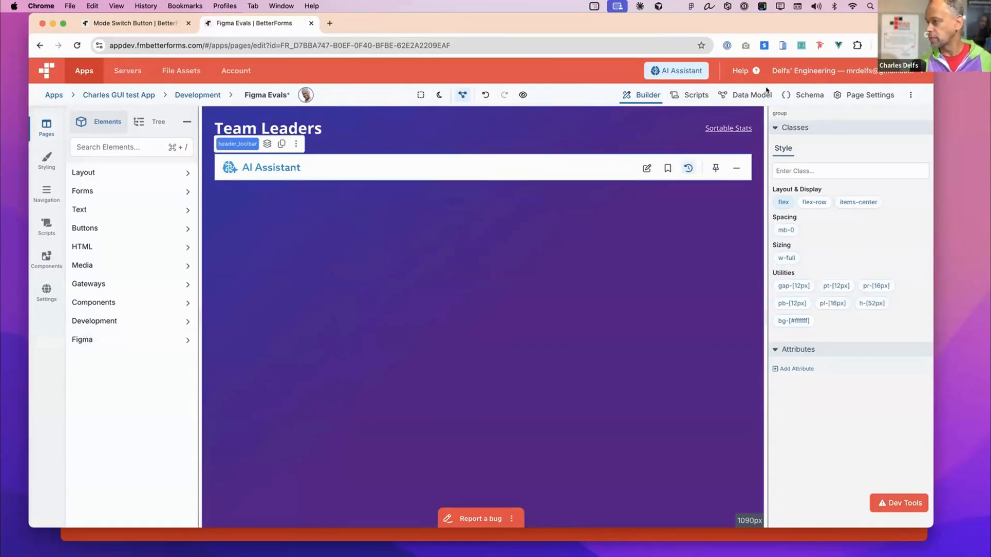
- Switch to Figma, close the BetterForms Figma Bridge plugin, and place the window so the mockup sits below the converted header
left_click_drag(990, 187, 703, 203)
left_click(380, 264)
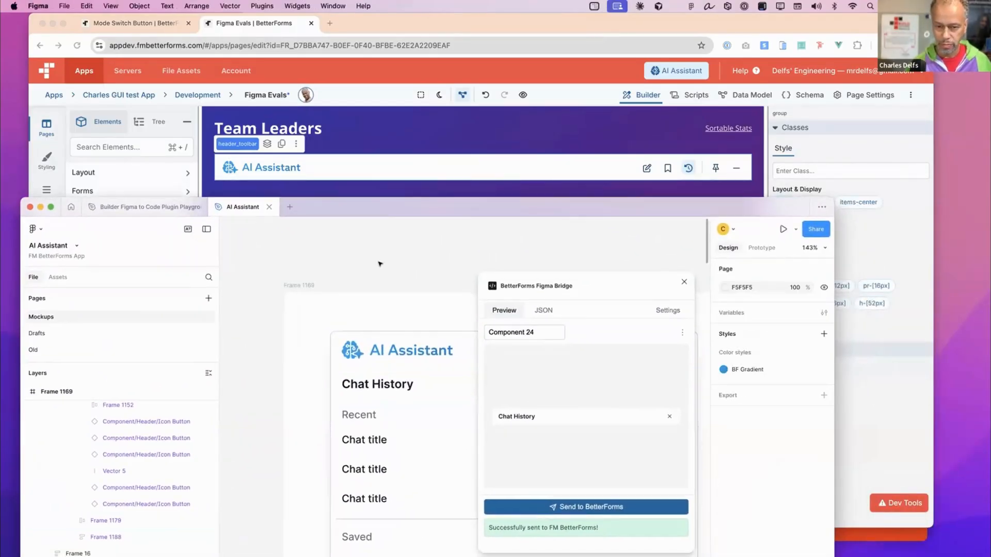
left_click(682, 281)
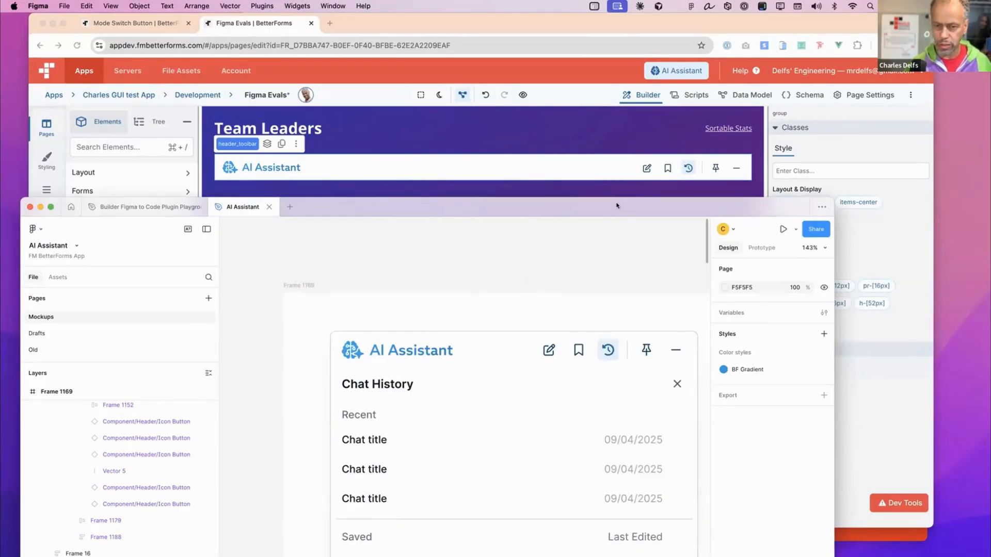
left_click_drag(617, 205, 623, 199)
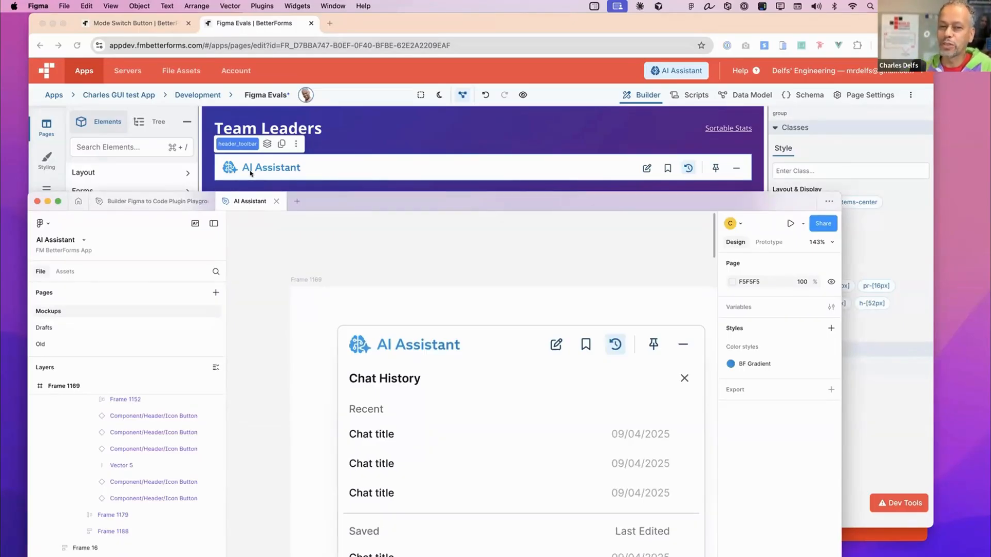
- Back in BetterForms, locate the brand_logo_svg element in the page structure and examine its SVG code without changing it
left_click(297, 163)
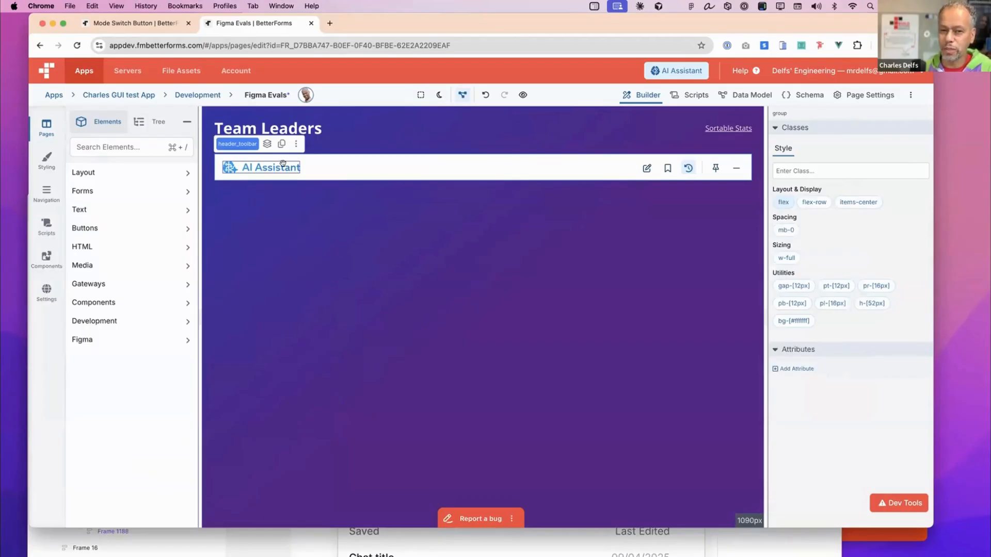
left_click(283, 165)
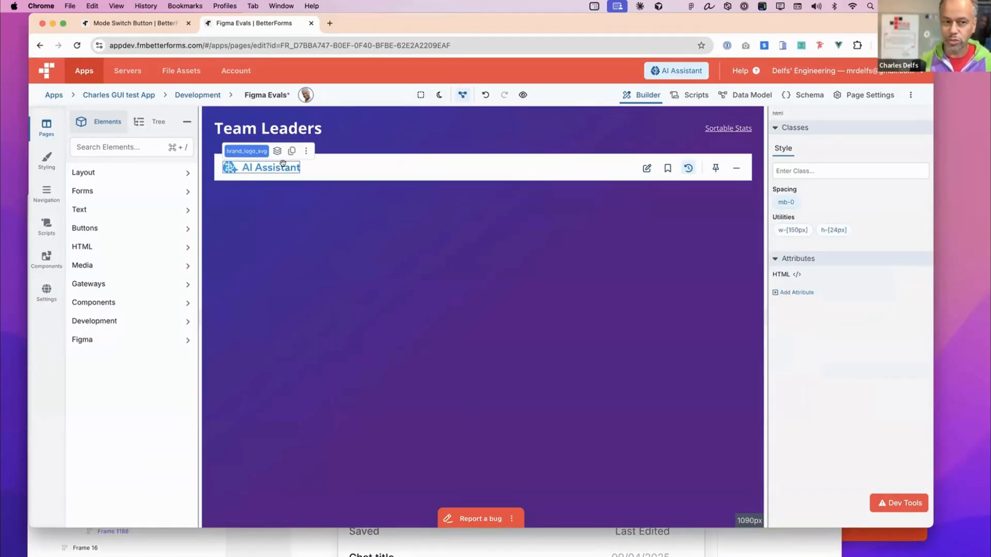
left_click(151, 121)
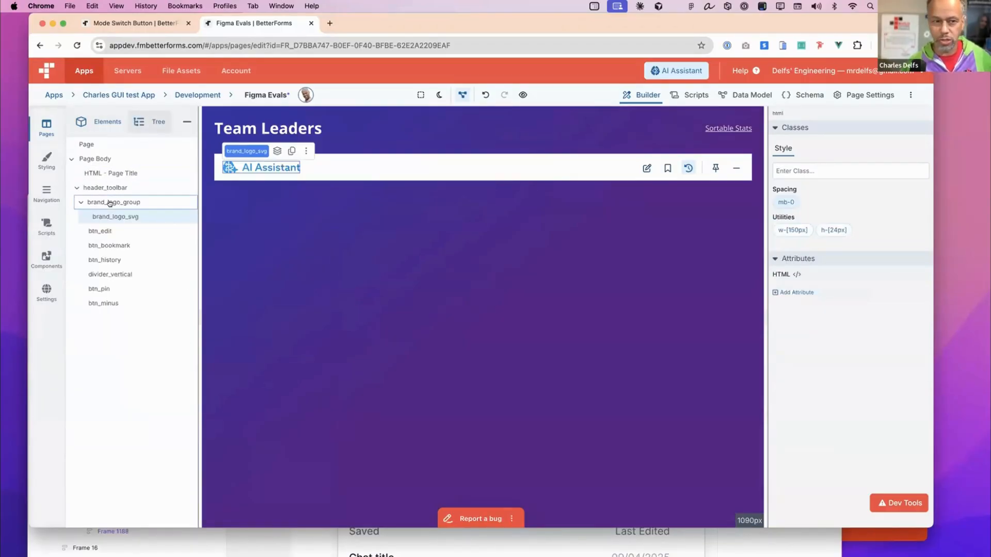
double_click(133, 216)
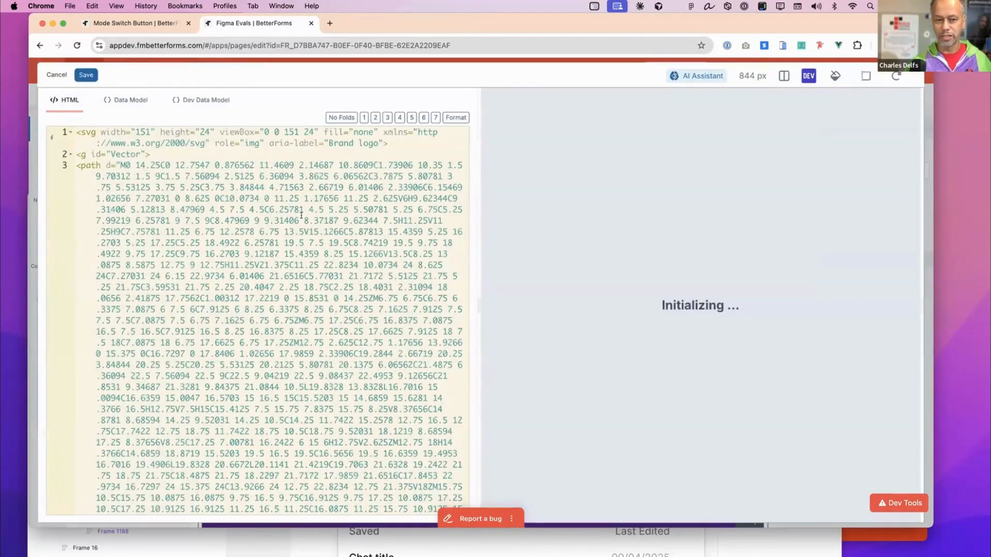
scroll(301, 216, "down", 20)
key("Escape")
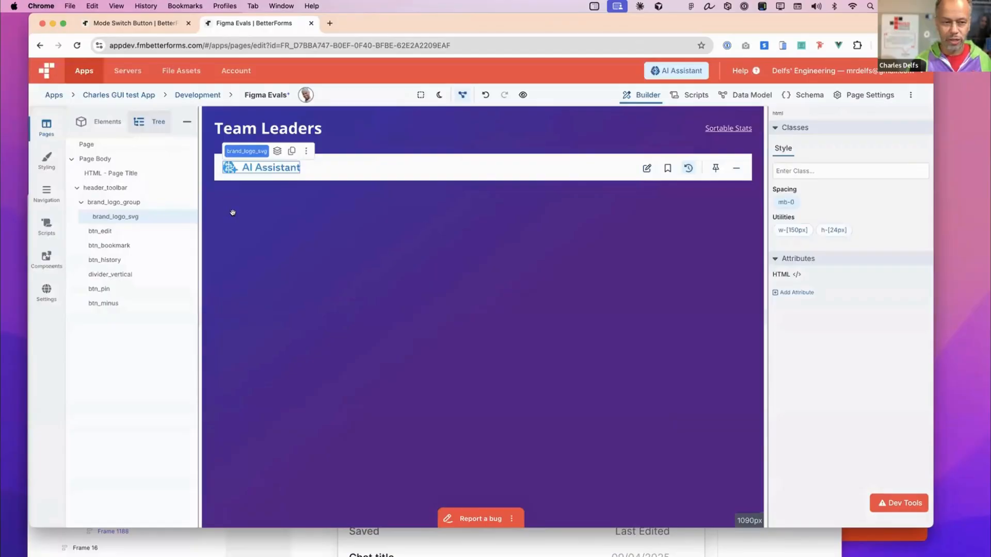
- Examine the classes of brand_logo_group and the icon attributes of the header's edit and history buttons
left_click(133, 203)
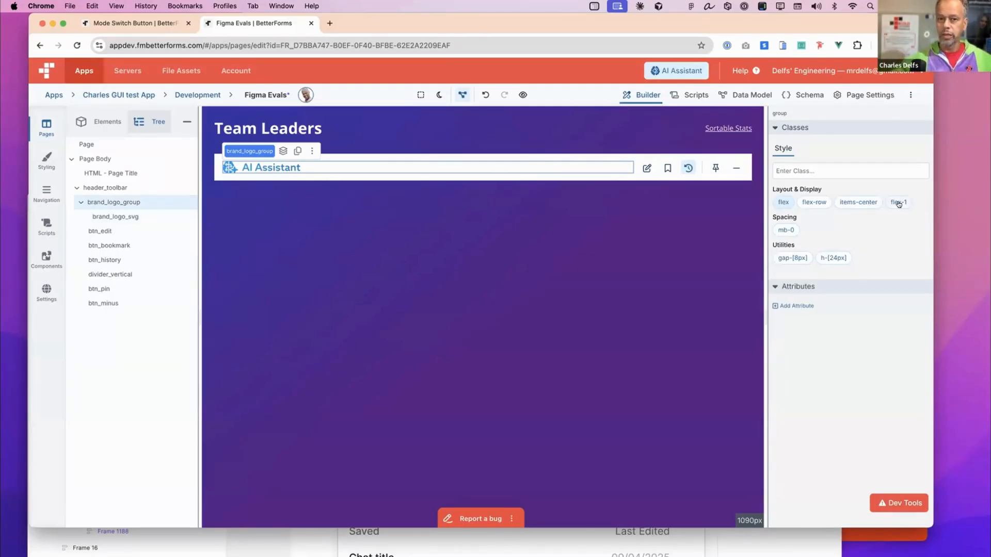
left_click(643, 164)
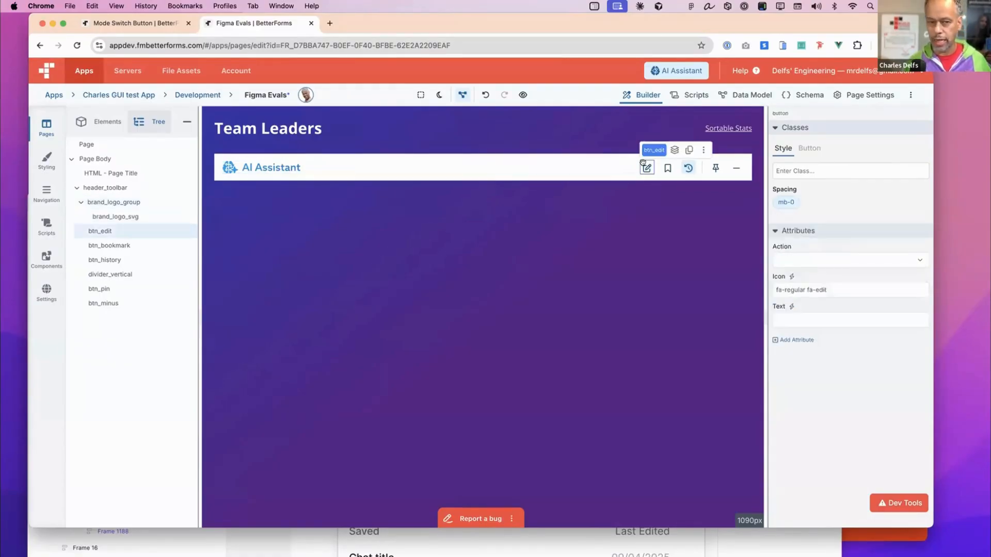
left_click(680, 164)
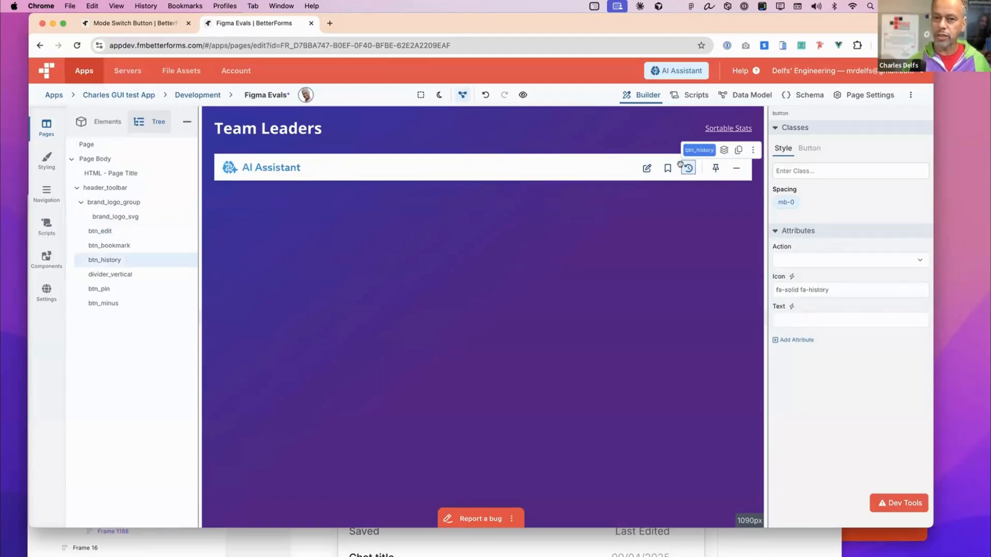
- Bring the Figma mockup window forward and place it below the BetterForms header toolbar to compare both headers
left_click(762, 548)
left_click_drag(663, 200, 772, 189)
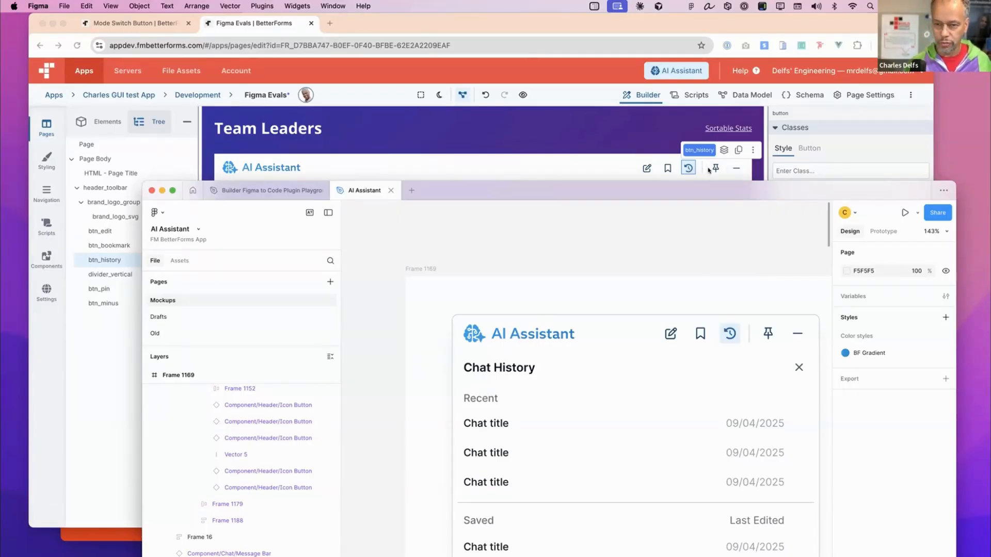
left_click_drag(702, 190, 720, 295)
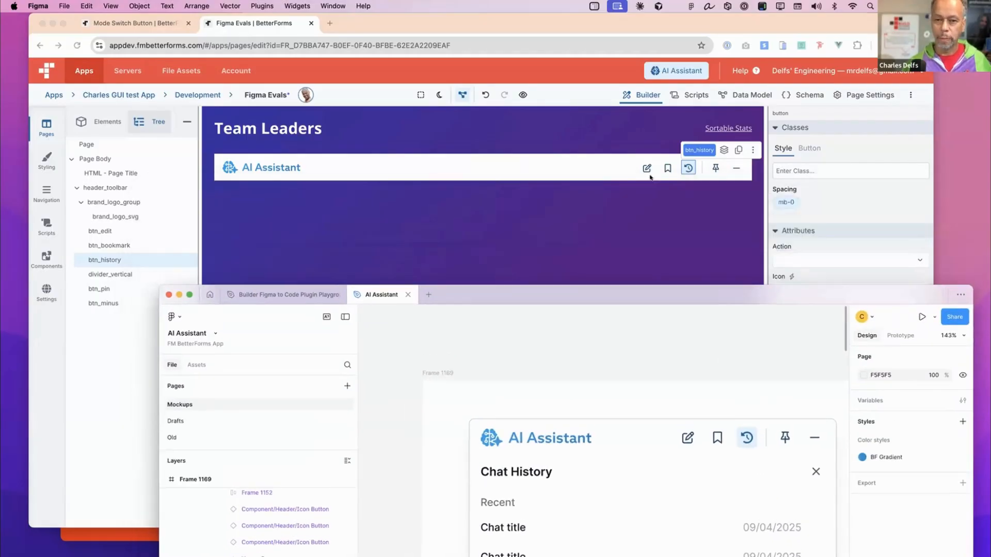
- Review the bookmark button's available actions and the minus, pin and history buttons, and bring the Figma mockup back below the header
left_click(663, 166)
left_click(664, 165)
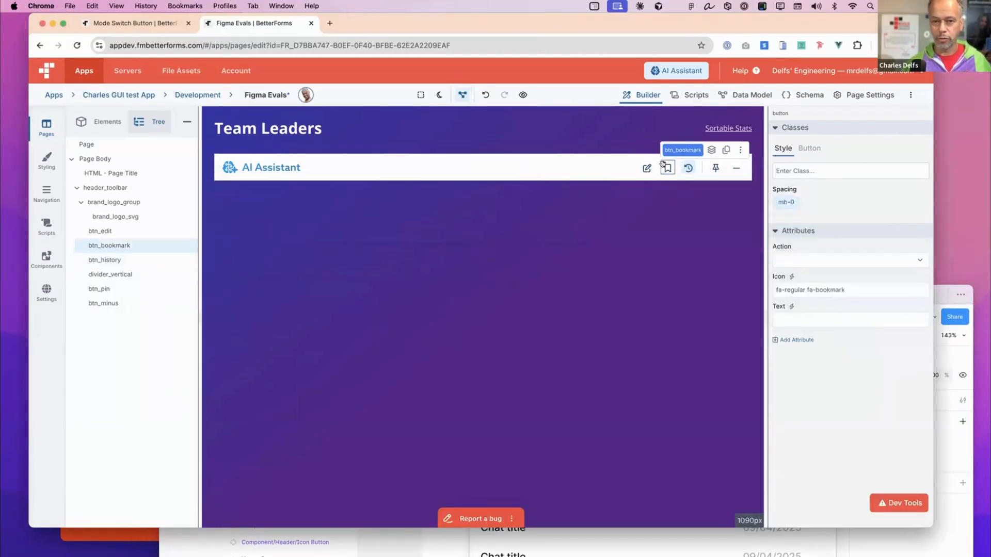
left_click(810, 261)
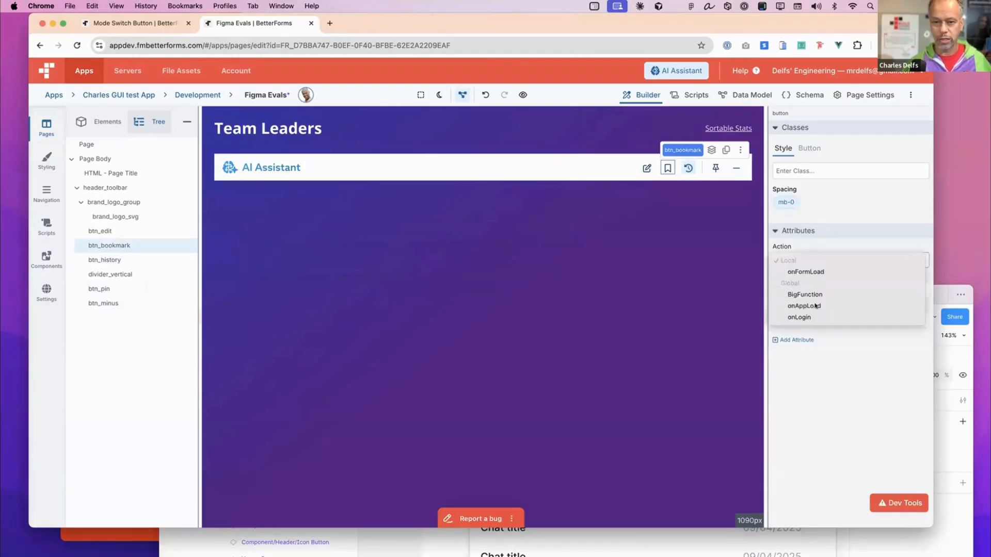
left_click(723, 253)
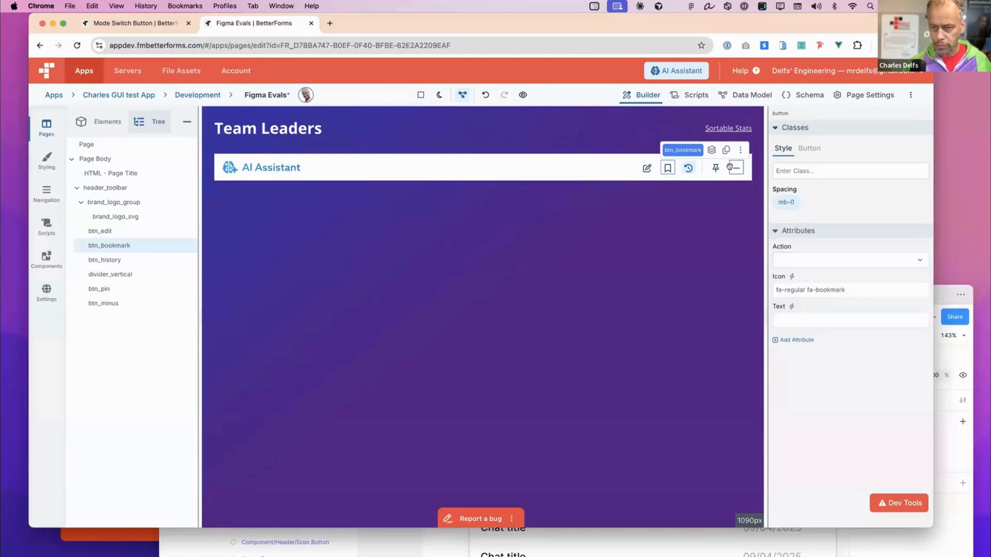
left_click(736, 167)
left_click(714, 168)
left_click(688, 167)
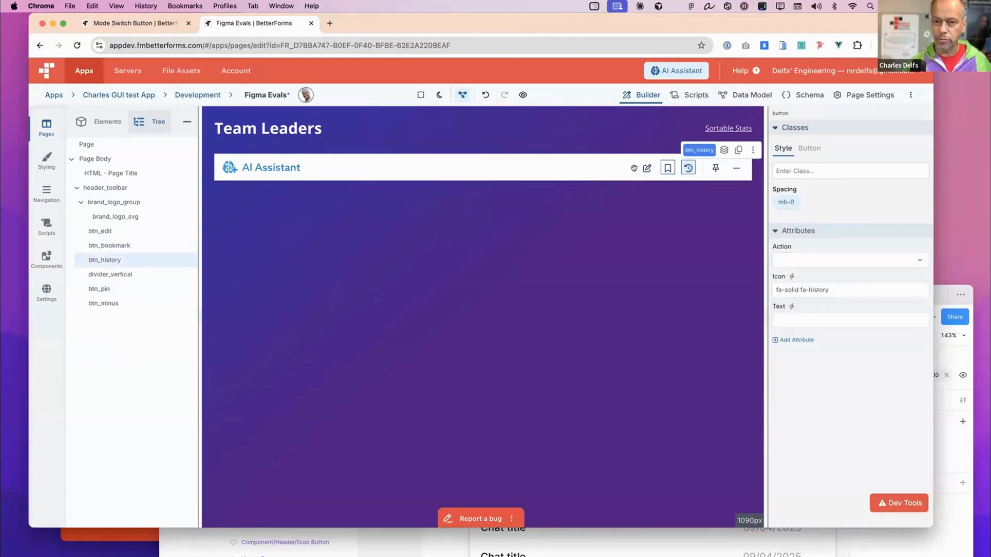
left_click_drag(937, 287, 938, 221)
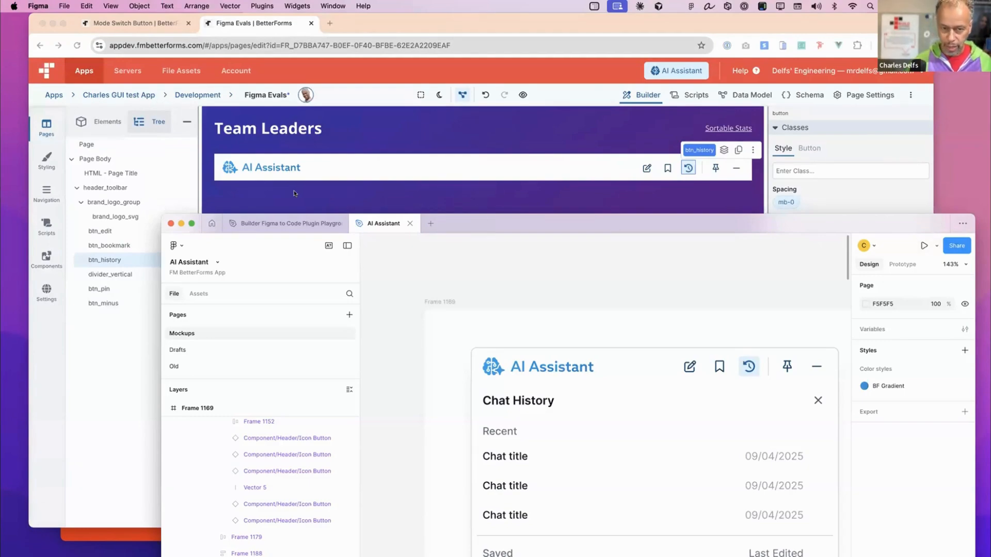
- Move the Figma mockup aside, return to BetterForms, and add the Figma element Frame 1179 below the AI Assistant header
left_click_drag(542, 232, 677, 272)
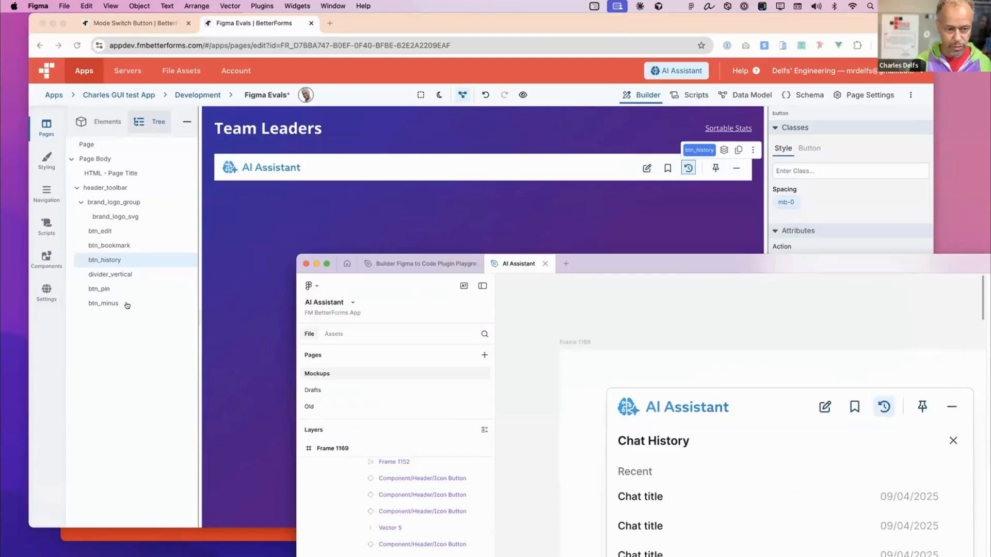
left_click(128, 306)
left_click(138, 304)
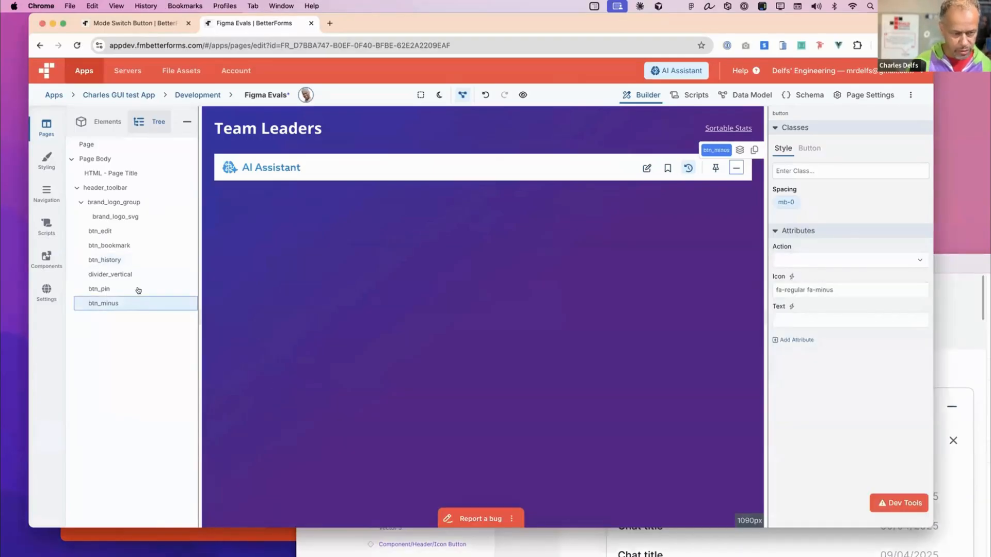
left_click(94, 122)
left_click(149, 340)
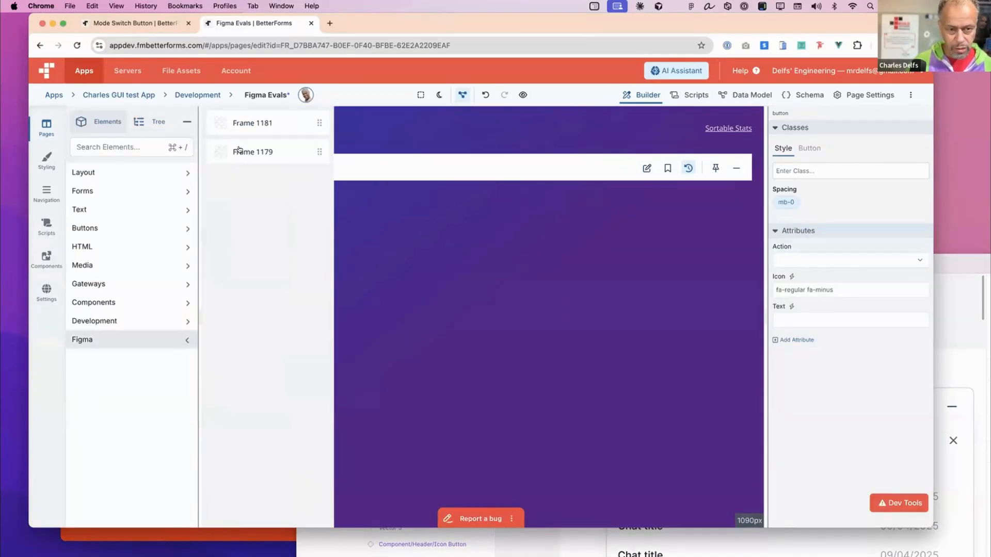
left_click_drag(238, 151, 465, 199)
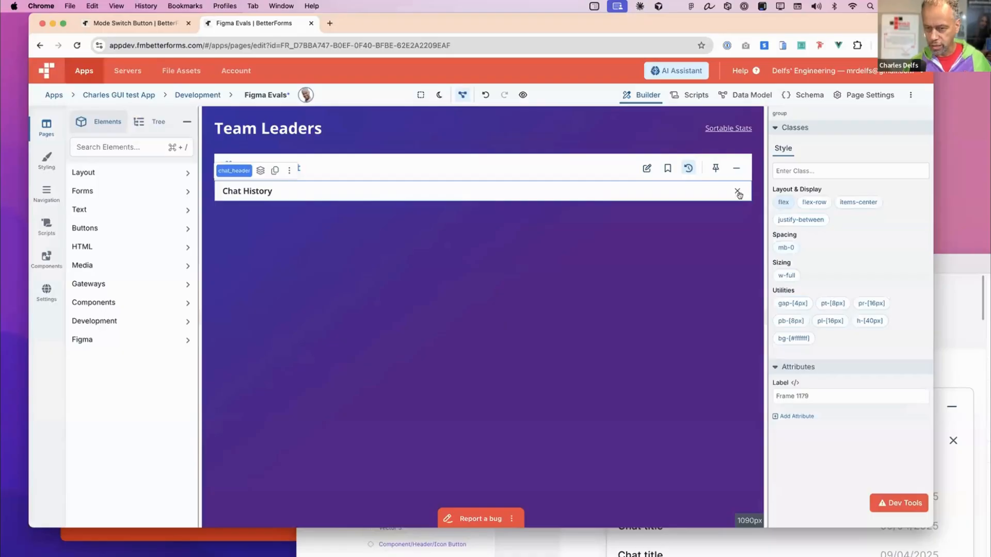
- Examine the Chat History close button's attributes, the page structure tree, and the header_toolbar group's classes
left_click(737, 190)
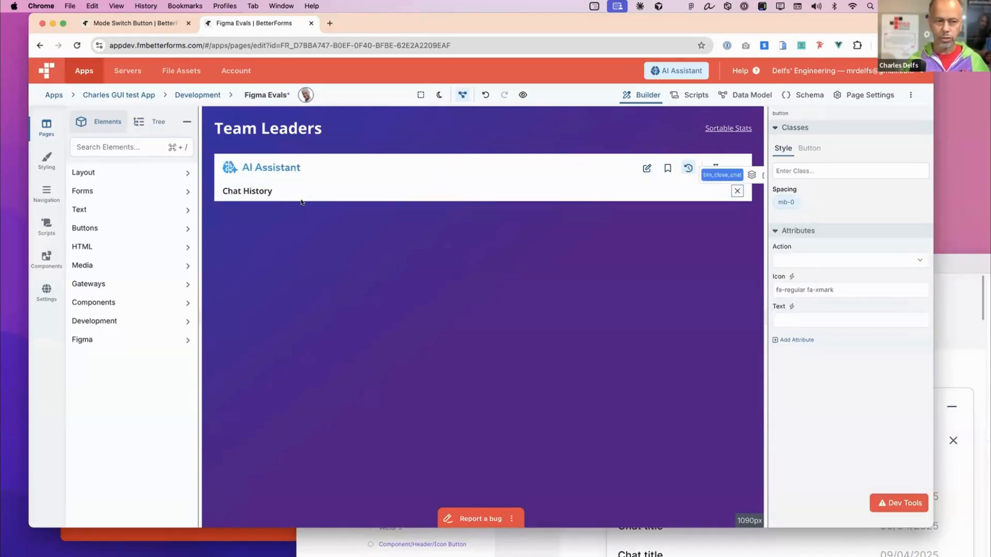
left_click(141, 120)
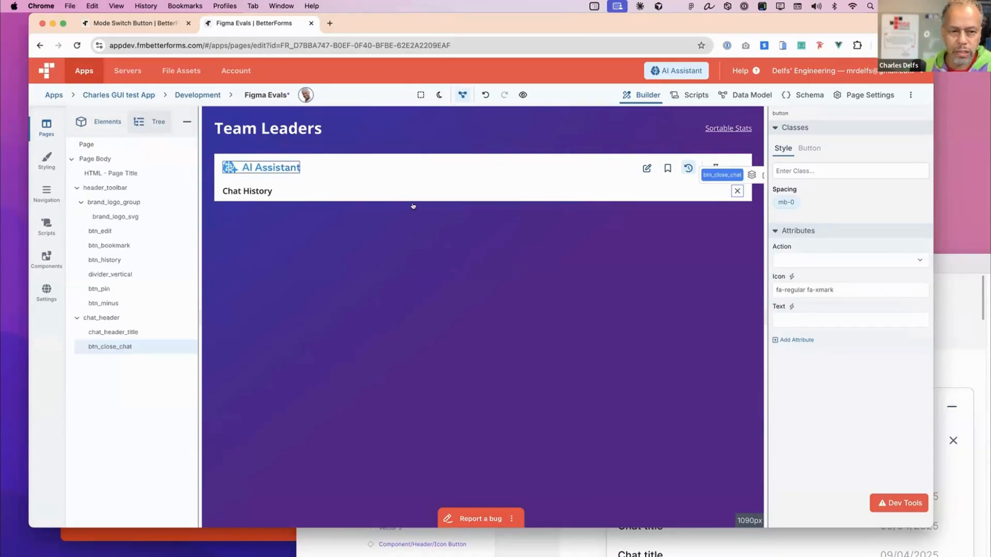
left_click(403, 179)
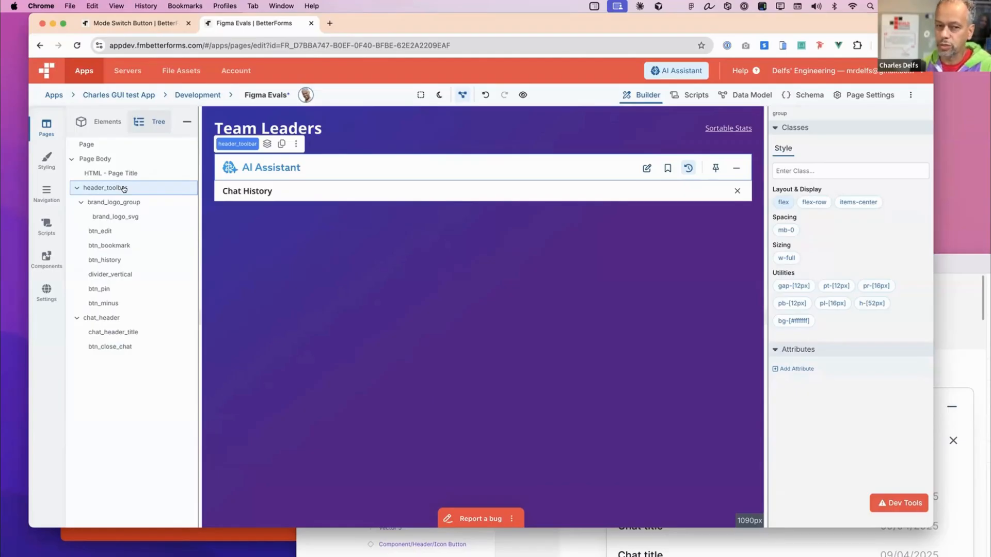
- Rename the btn_bookmark element as "page mark" and undo both the rename and the Frame 1179 insertion
left_click(118, 245)
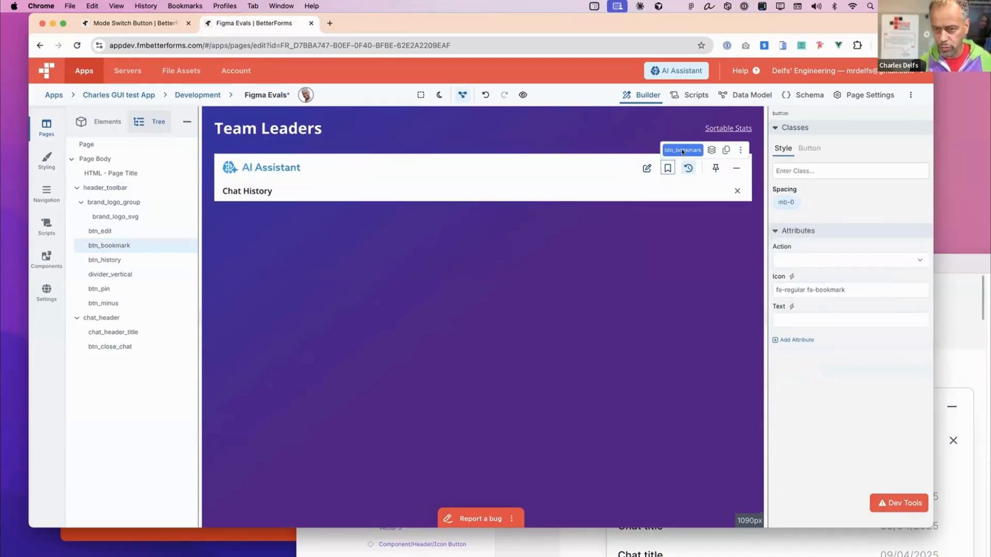
key("super+a")
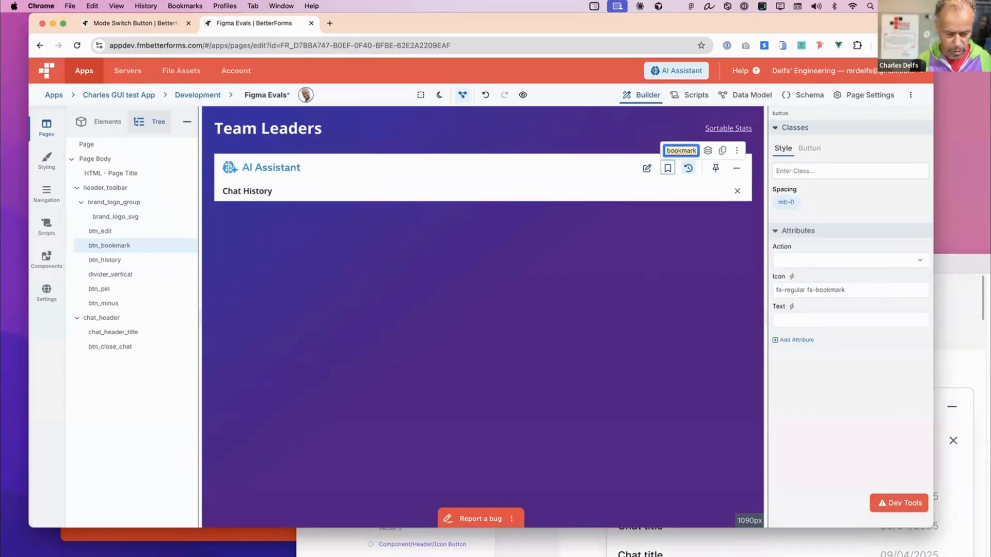
type("page mark")
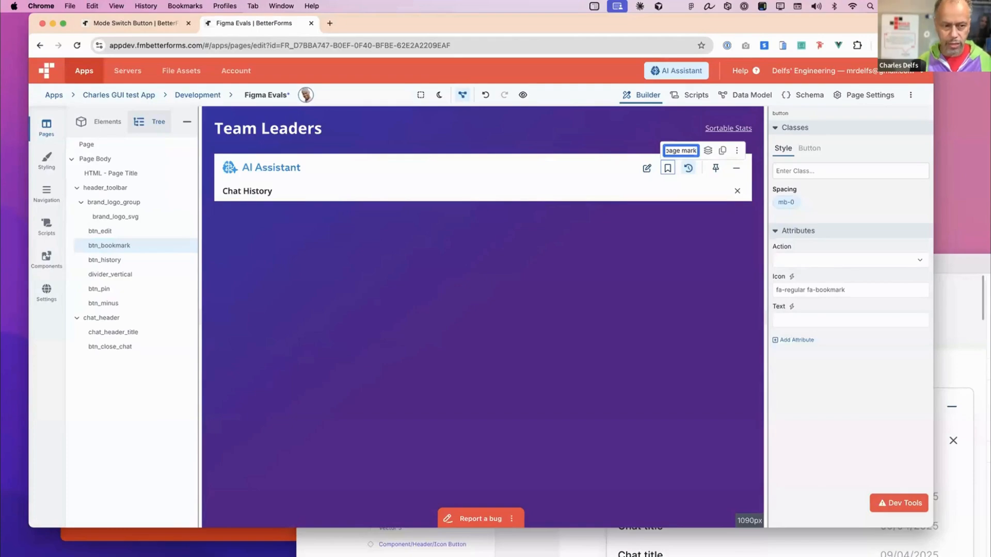
key("Return")
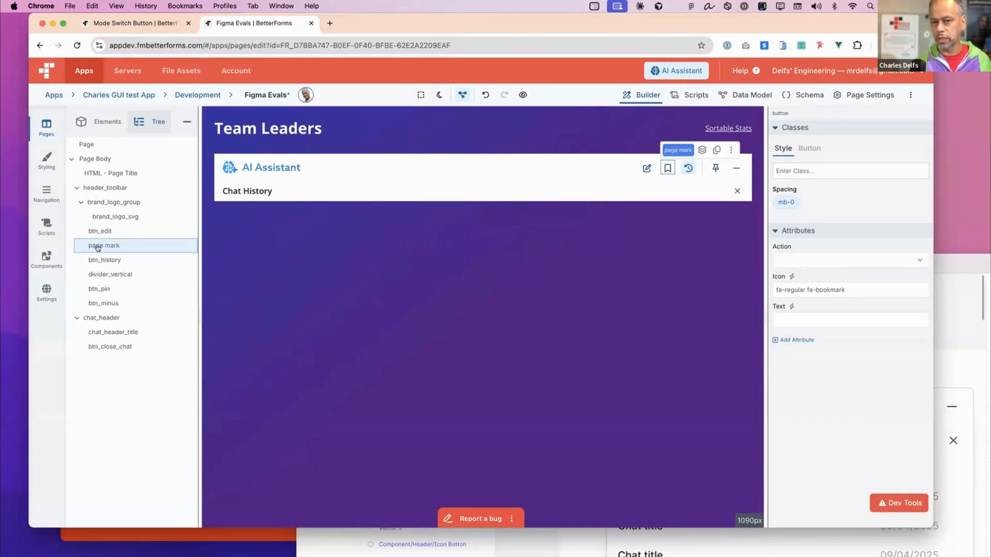
left_click(483, 96)
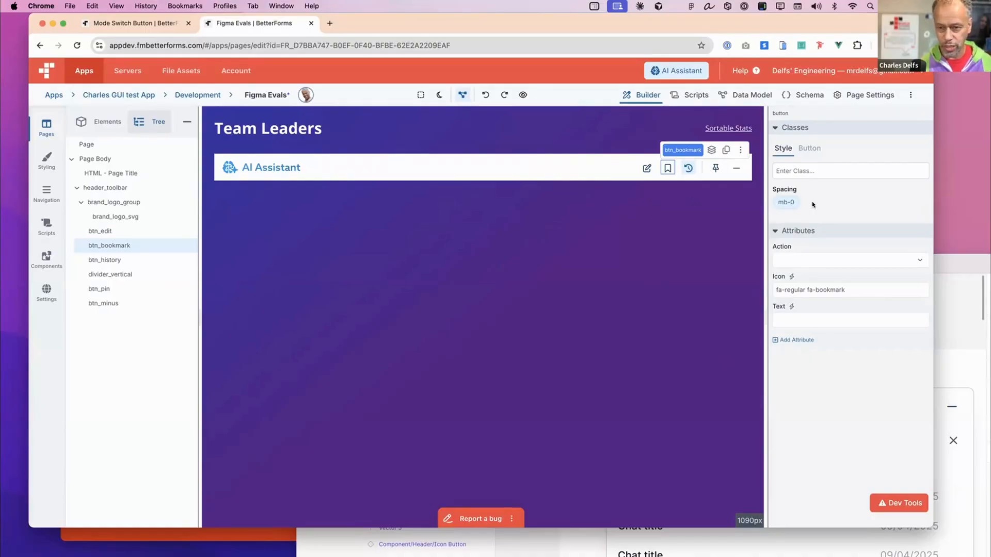
- Bring the Figma mockup below the header, and search the web for "github delfsengineernug" in a new browser tab
left_click_drag(946, 269, 854, 205)
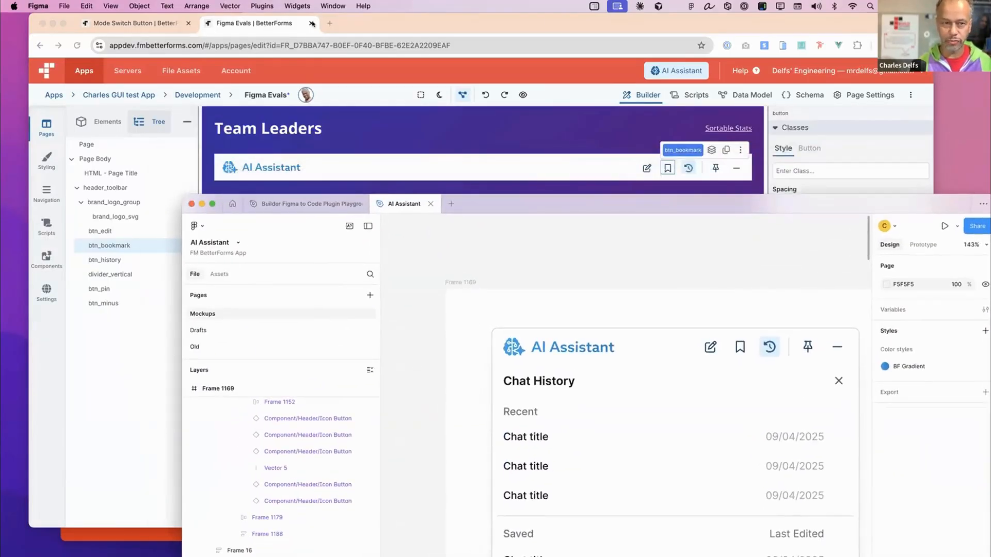
left_click(405, 32)
key("super+t")
left_click_drag(506, 26, 512, 25)
left_click(471, 41)
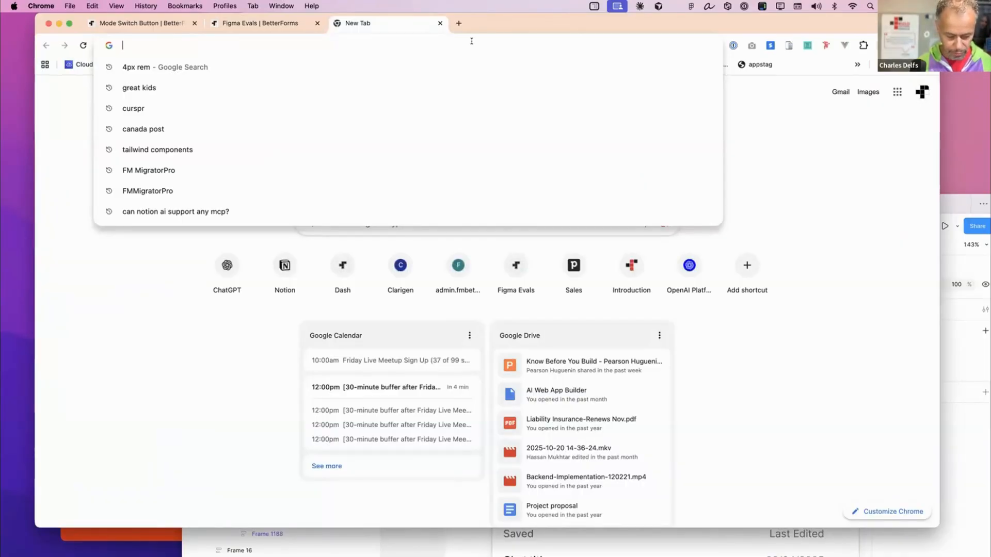
type("github")
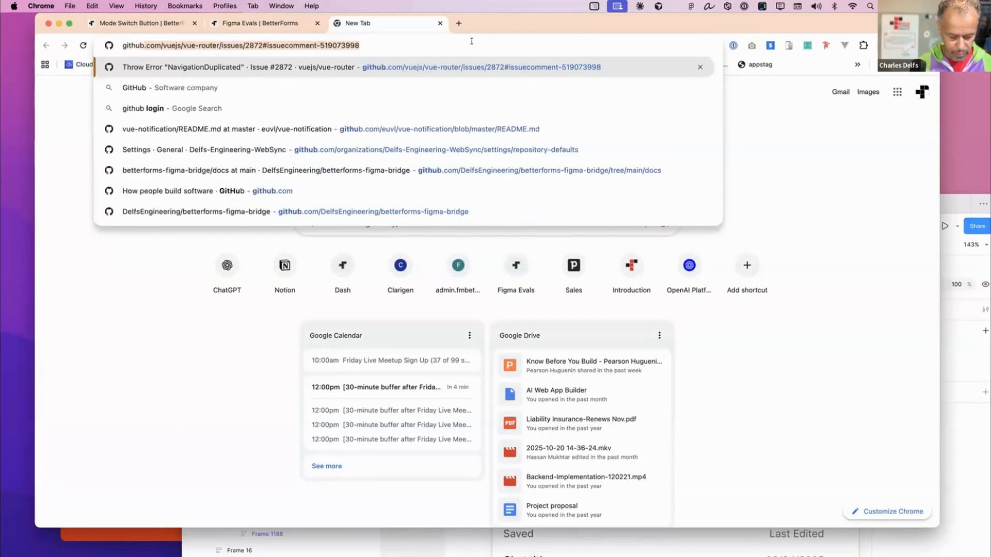
type(" delfs")
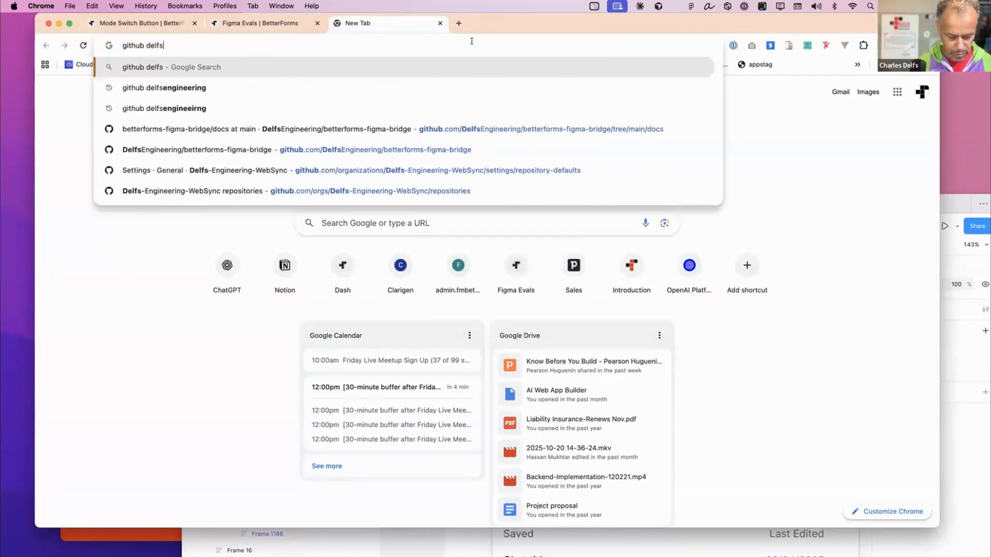
type("engineernug")
key("Return")
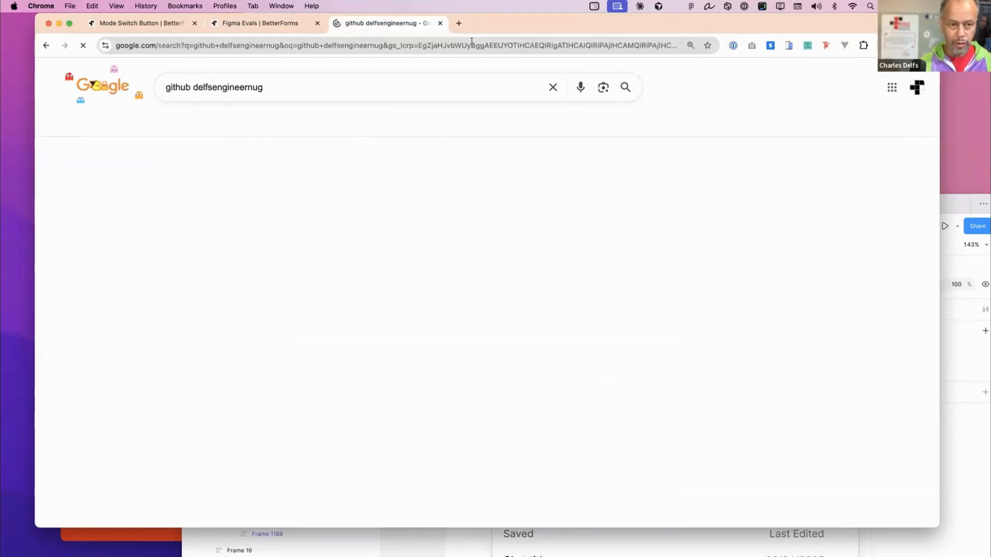
- Correct the web search query to "github delfsengineering" and run it again
left_click(242, 85)
double_click(242, 85)
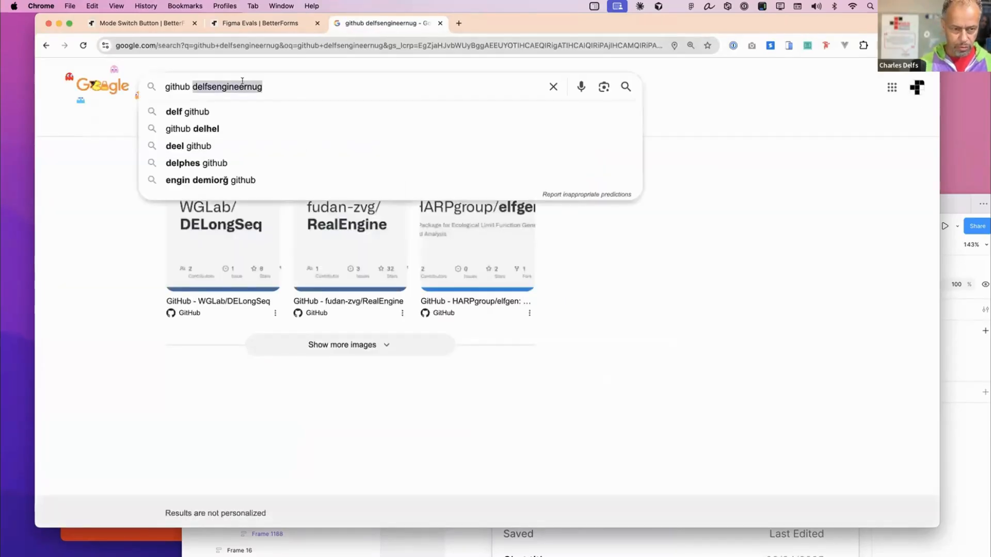
key("Right")
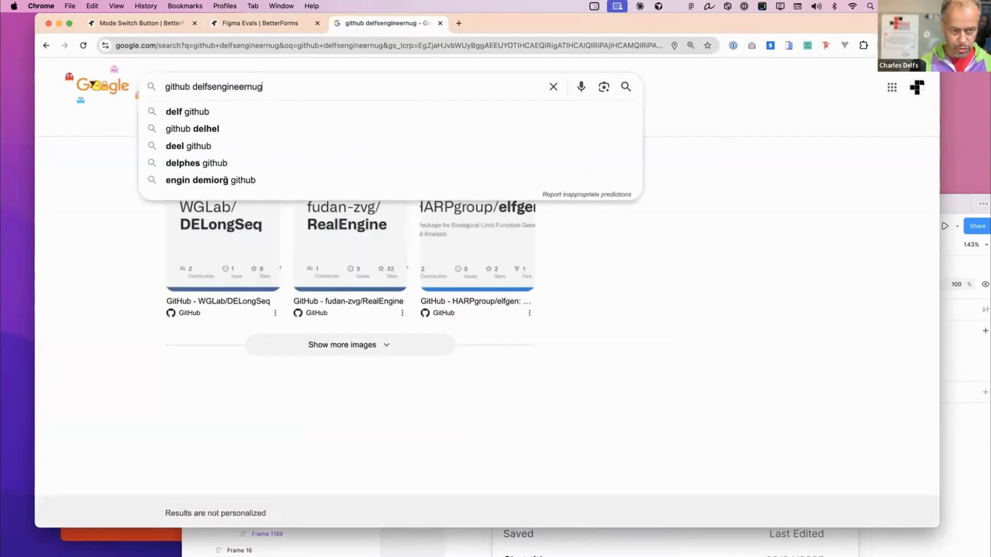
key("BackSpace")
key("BackSpace")
key("BackSpace")
type("ing")
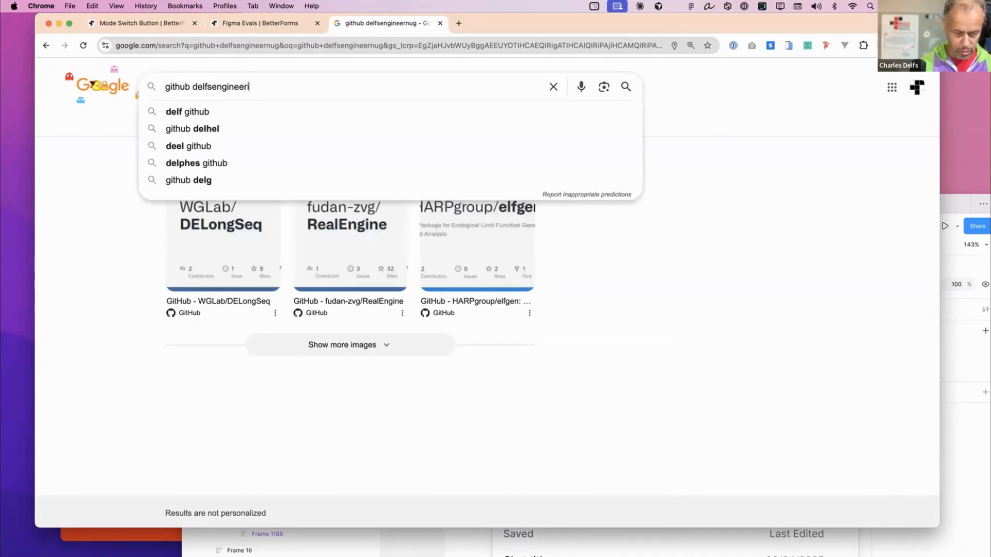
key("Return")
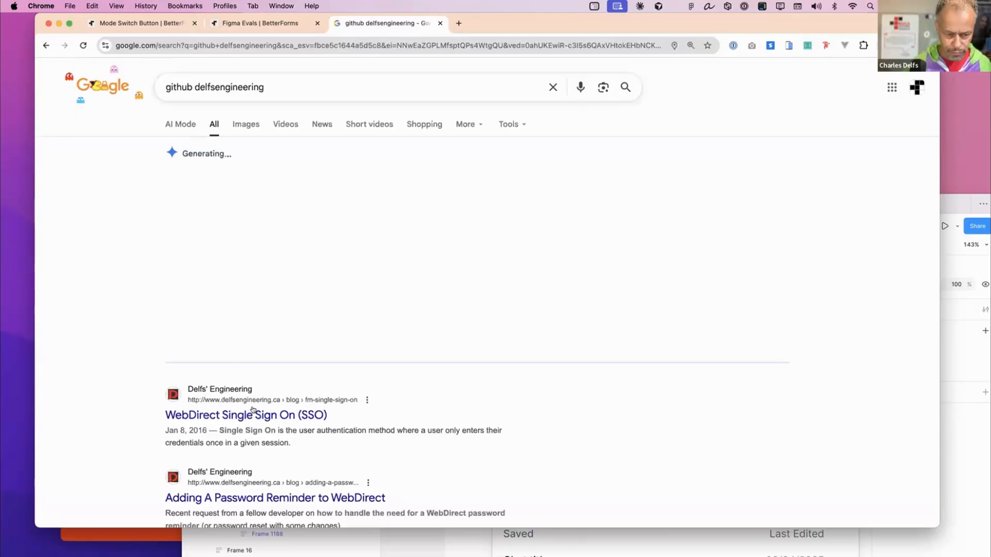
- Look through the search results for a GitHub link and open the vueMultiselect issue #666
left_click(247, 415)
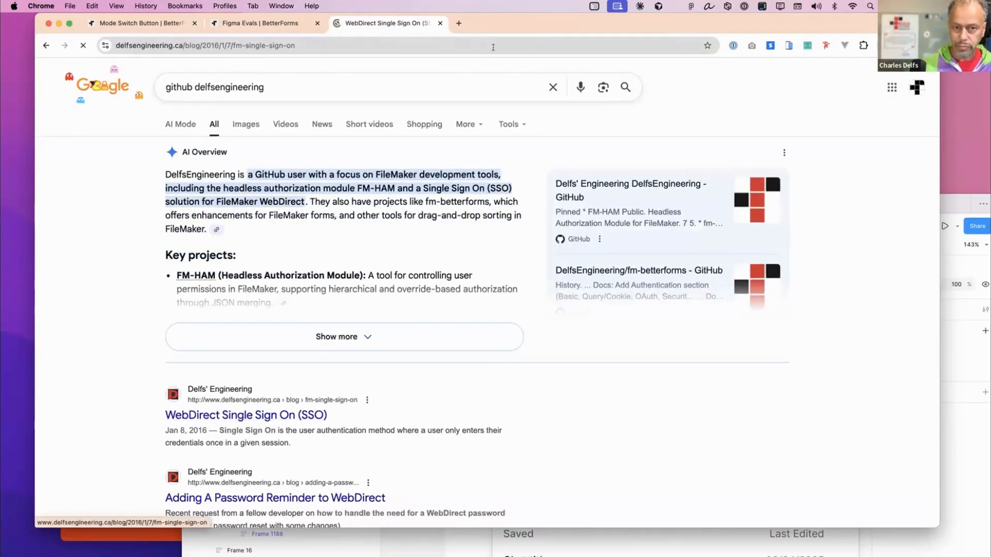
scroll(337, 339, "left", 5)
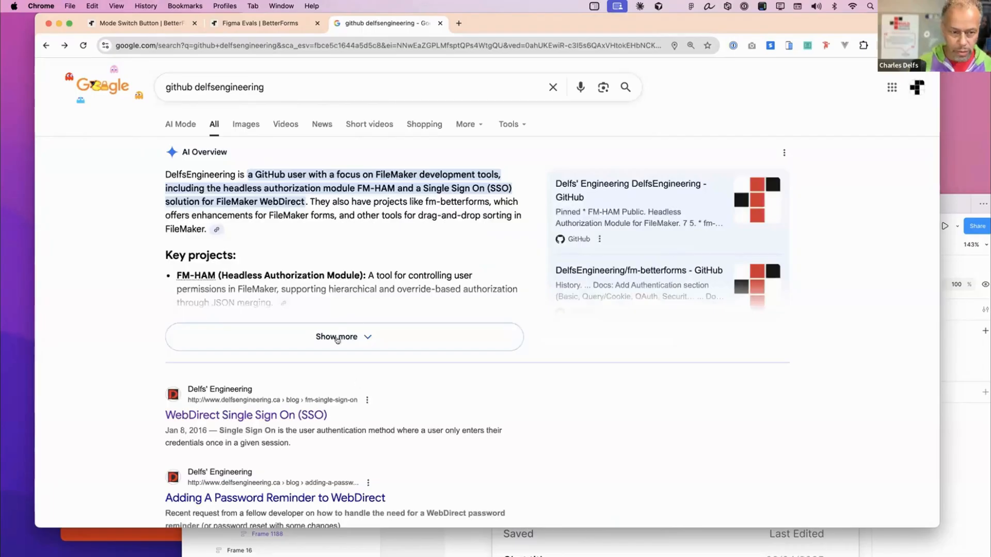
scroll(309, 214, "down", 4)
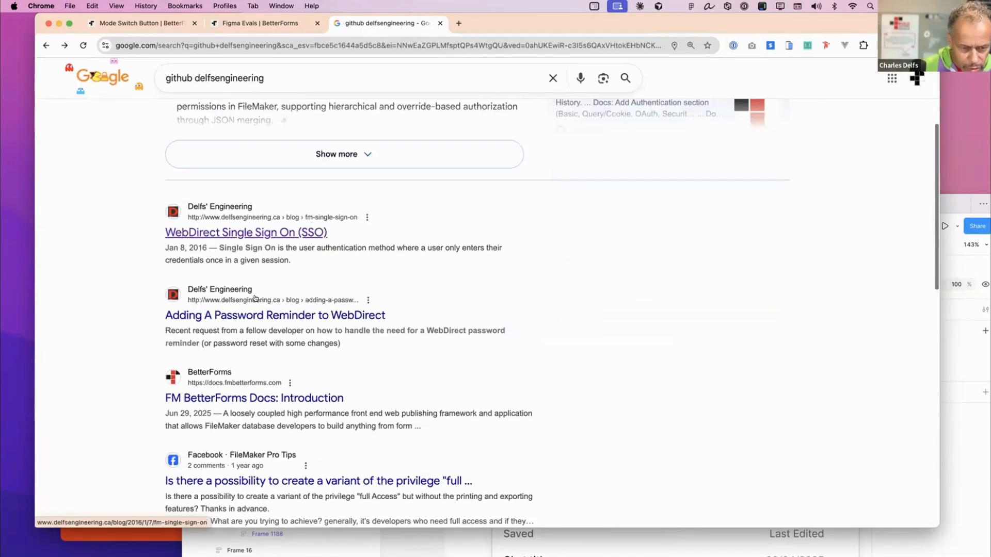
scroll(259, 393, "down", 3)
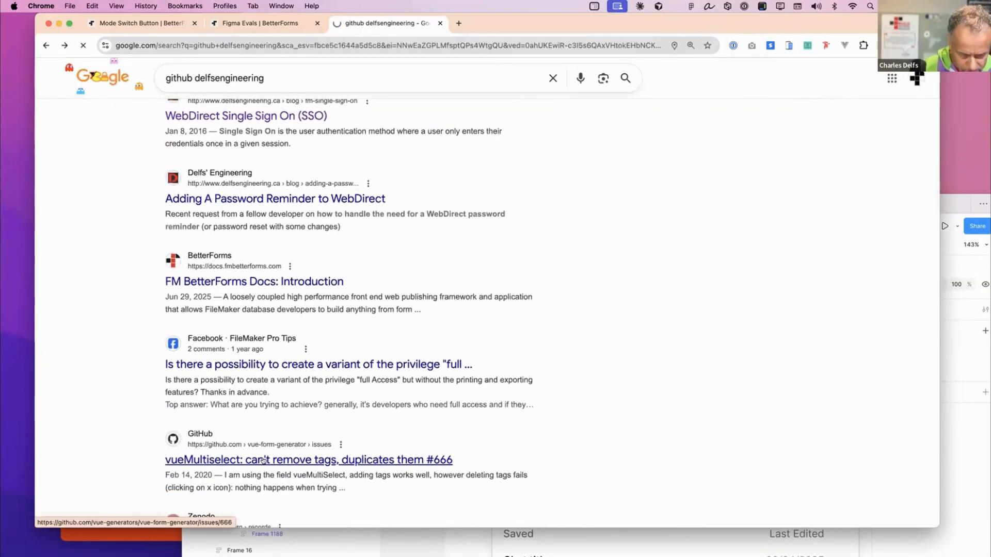
left_click(264, 460)
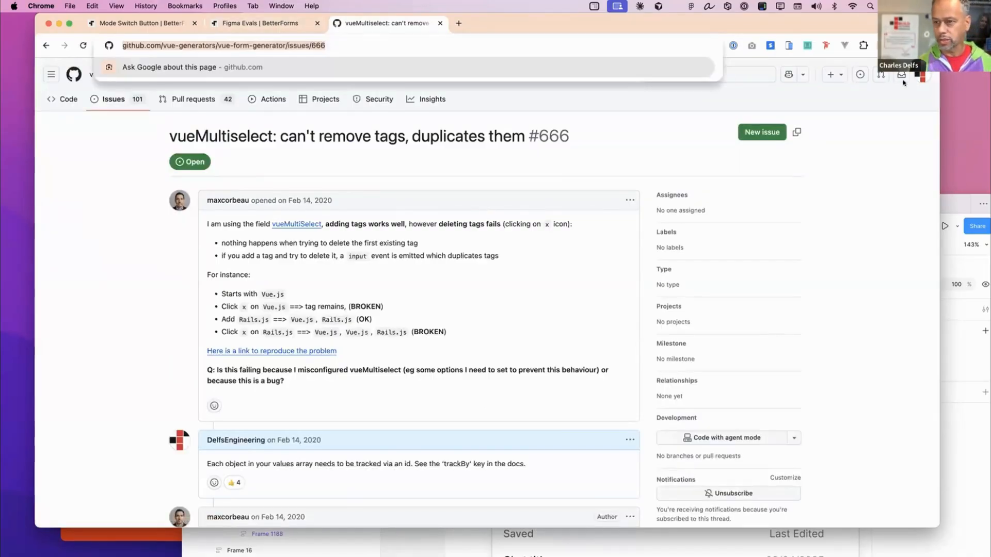
- Go to the signed-in GitHub account's repositories and open betterforms-figma-bridge
left_click(923, 76)
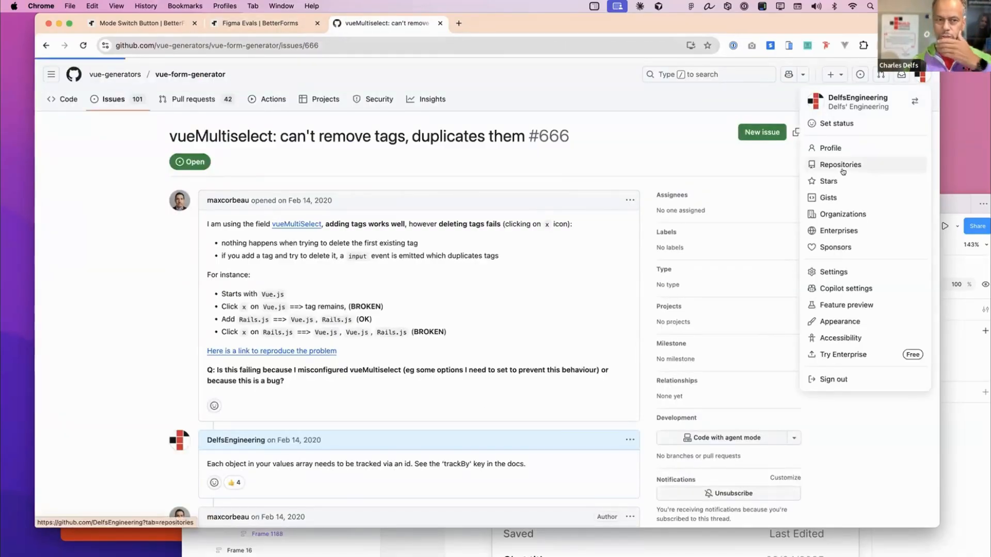
left_click(841, 165)
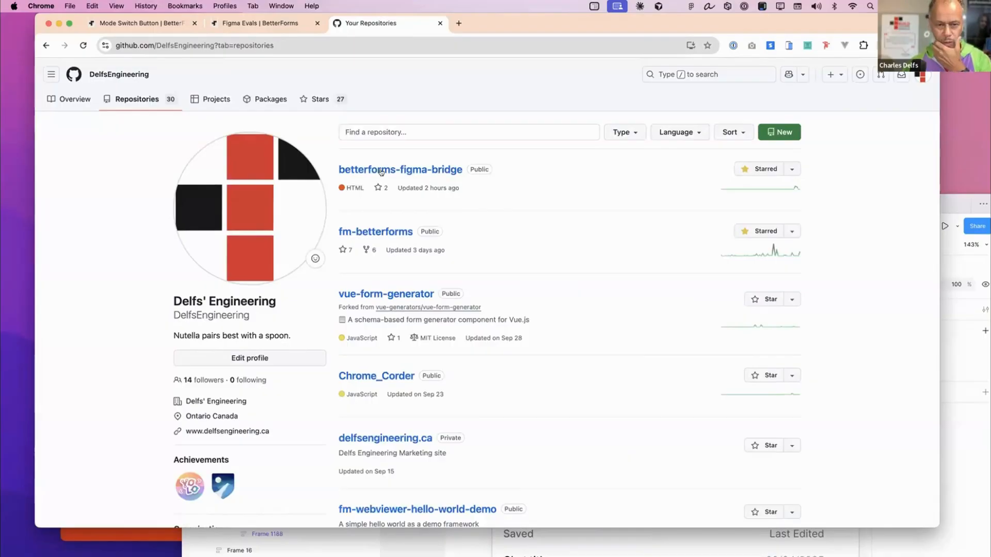
left_click(432, 171)
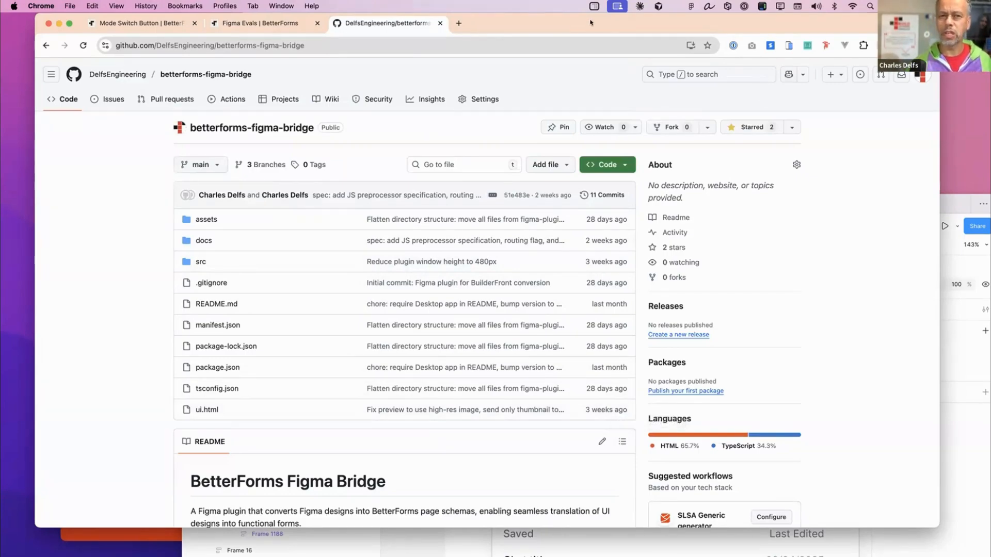
- Return to the BetterForms Figma Evals page in the browser, shifting the window slightly
left_click_drag(571, 24, 568, 24)
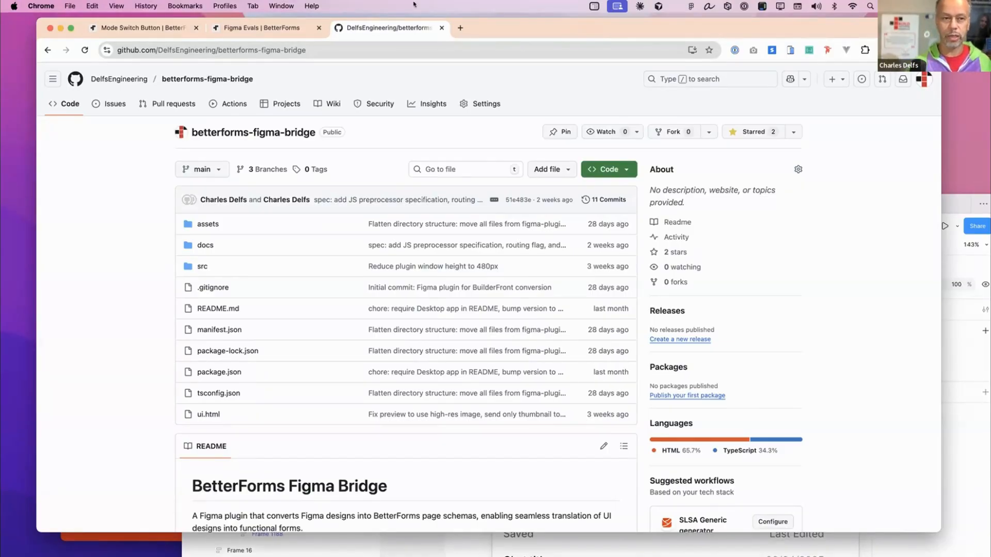
left_click(275, 29)
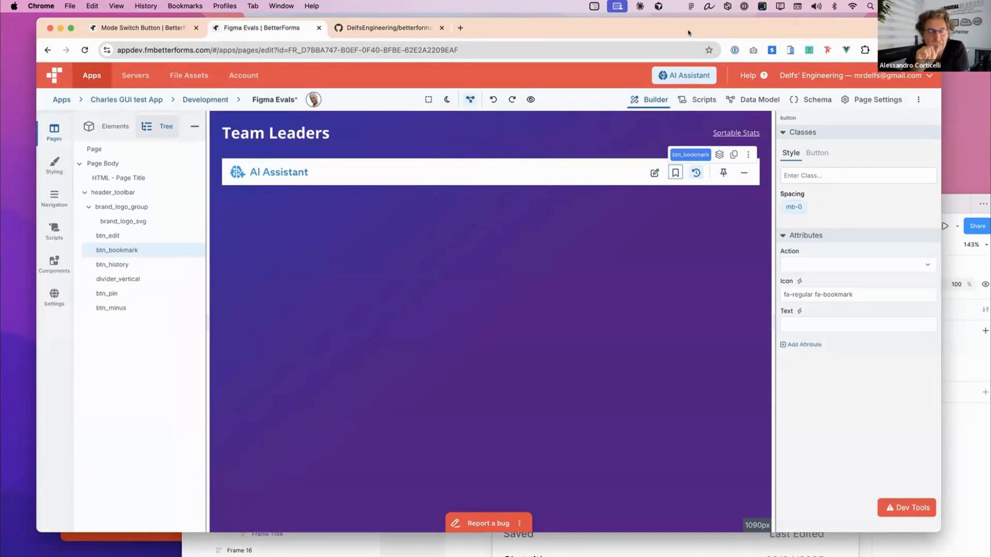
left_click_drag(688, 32, 686, 31)
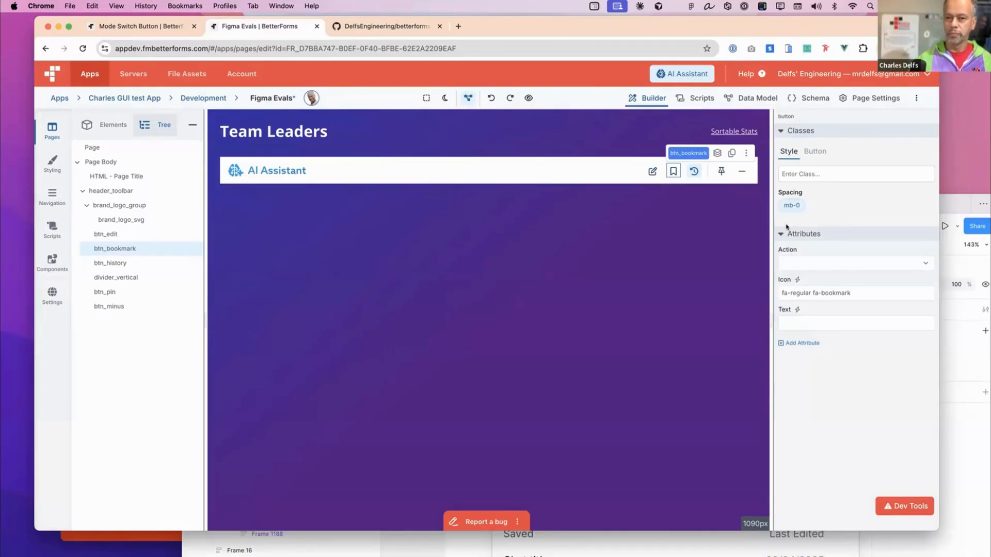
- Bring the Figma AI Assistant mockup over the browser and select the chat list frame below Chat History
left_click_drag(953, 205, 904, 152)
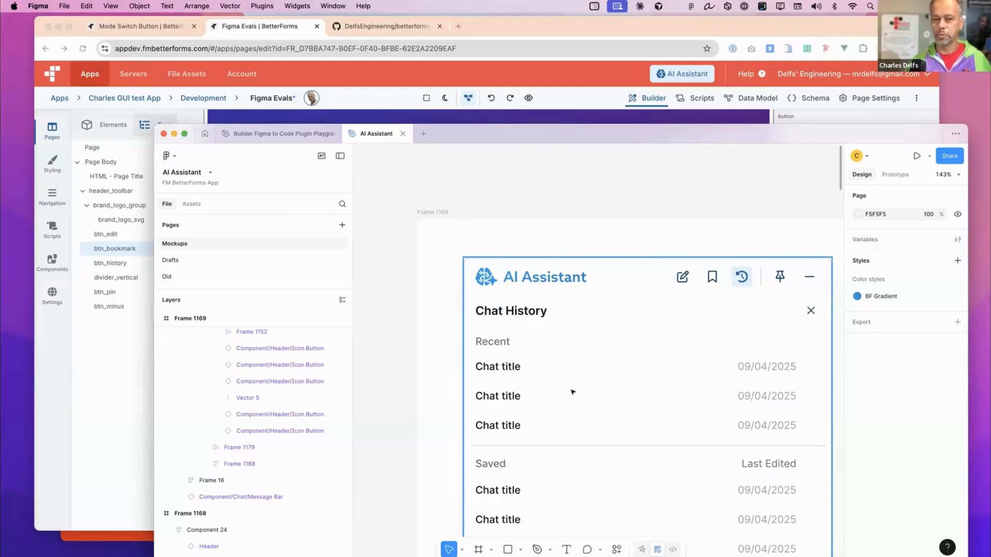
left_click(576, 363)
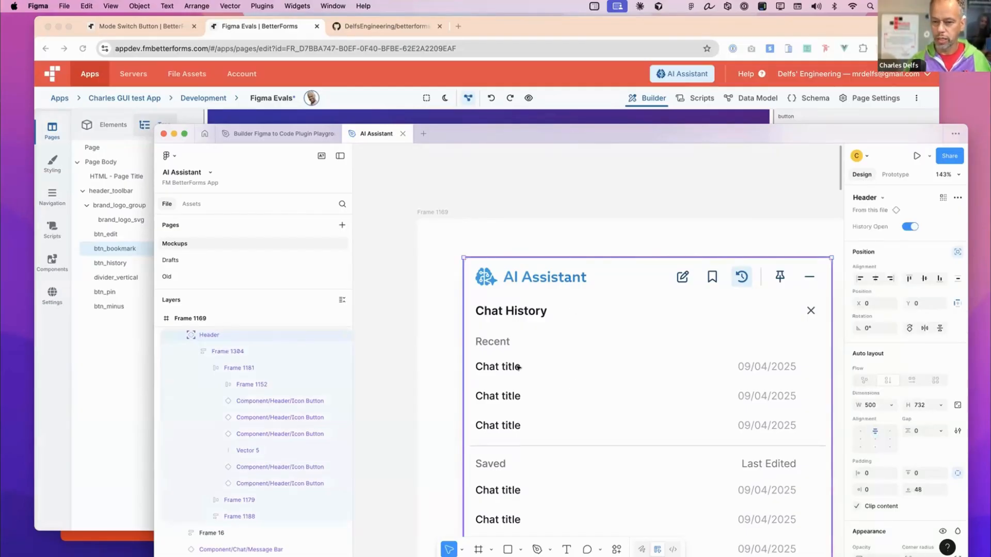
double_click(510, 368)
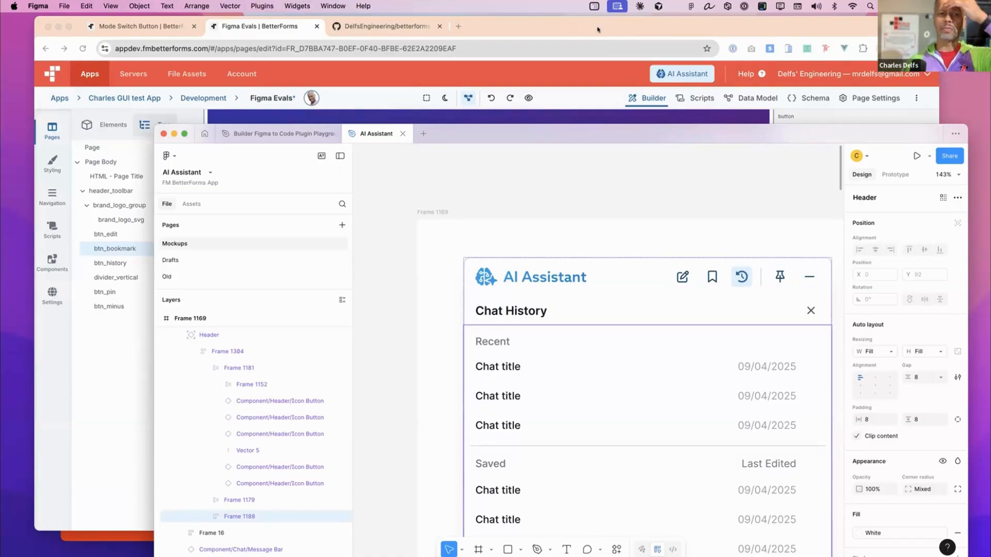
- Bring the Figma mockup back over the browser and select the edit icon button in the AI Assistant header
left_click_drag(597, 30, 600, 27)
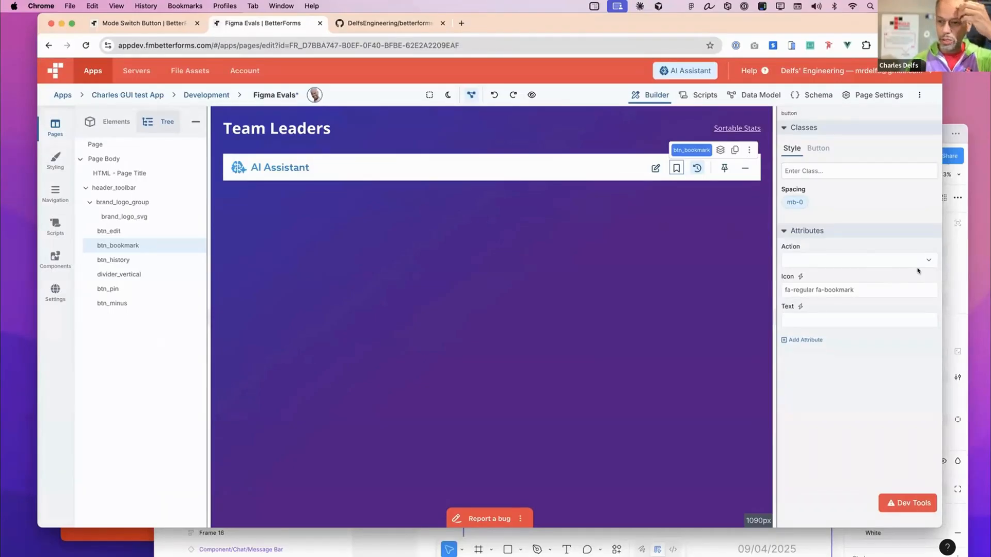
left_click(960, 279)
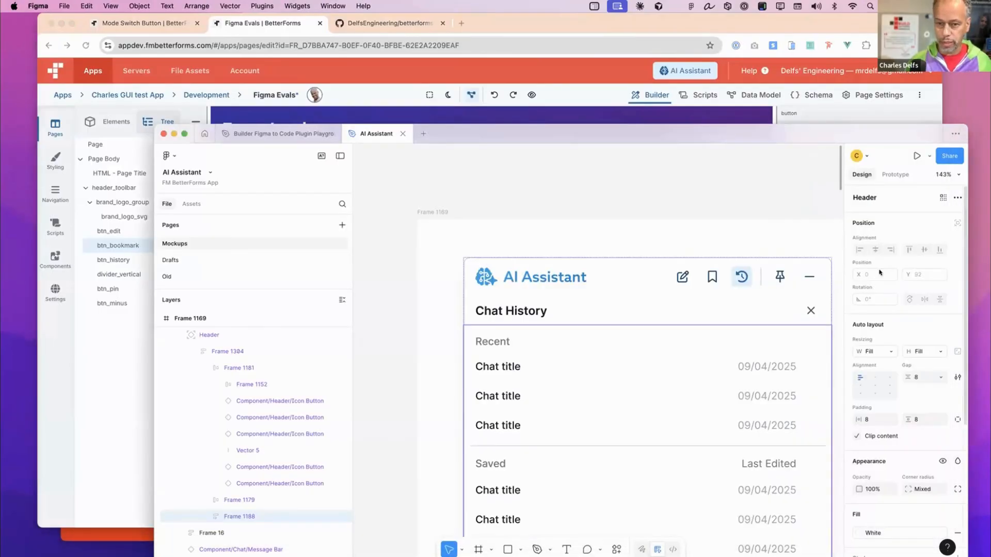
left_click(680, 283)
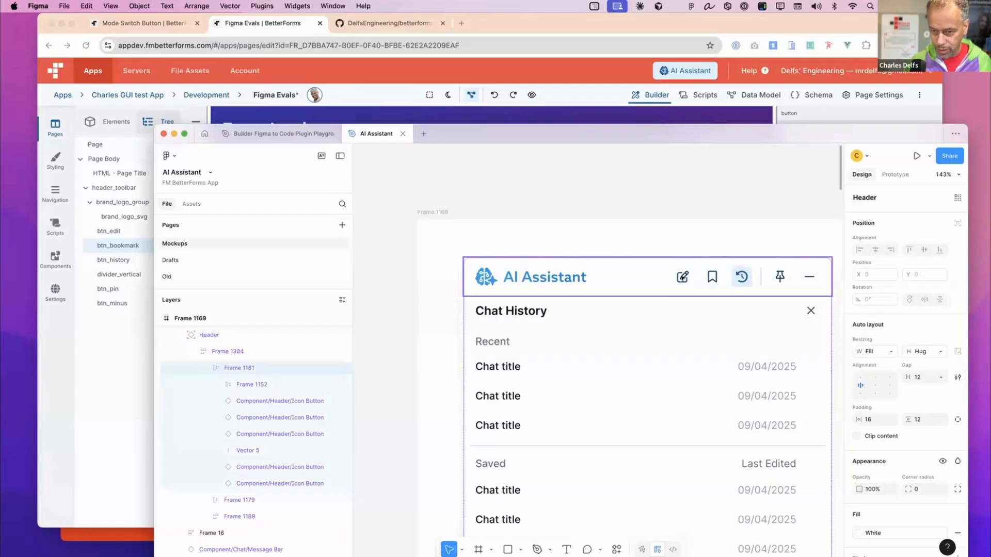
double_click(683, 277)
mouse_move(682, 278)
left_mouse_down()
mouse_move(663, 279)
mouse_move(680, 279)
left_mouse_up()
key("ctrl+z")
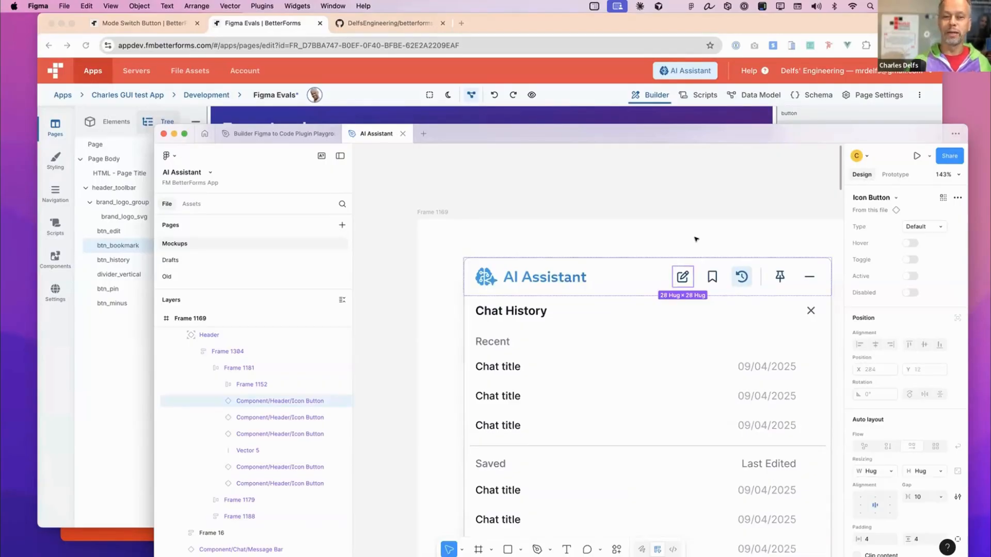
- Move the Figma window down so the top of the BetterForms page behind it is uncovered
left_click_drag(722, 135, 739, 109)
left_click_drag(740, 160, 742, 214)
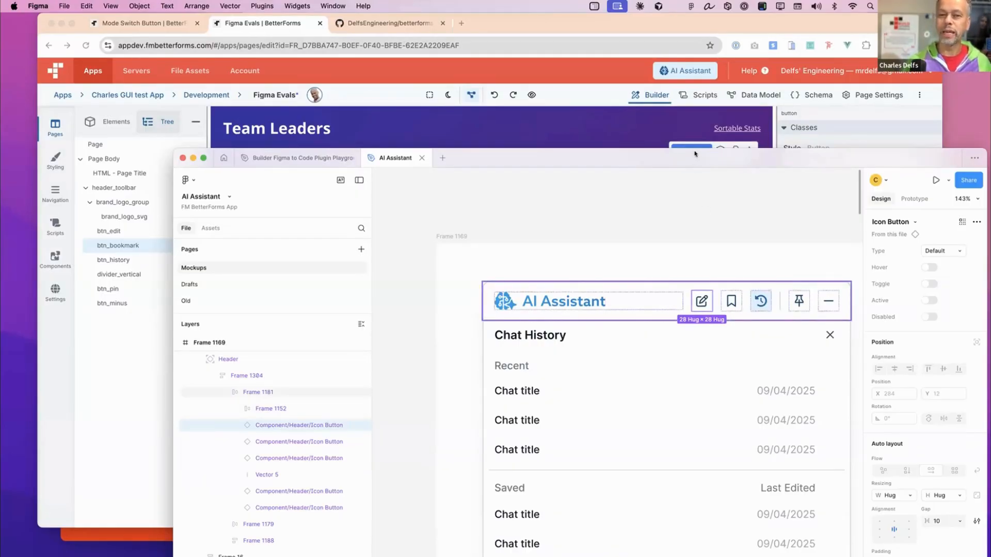
left_click_drag(694, 154, 698, 168)
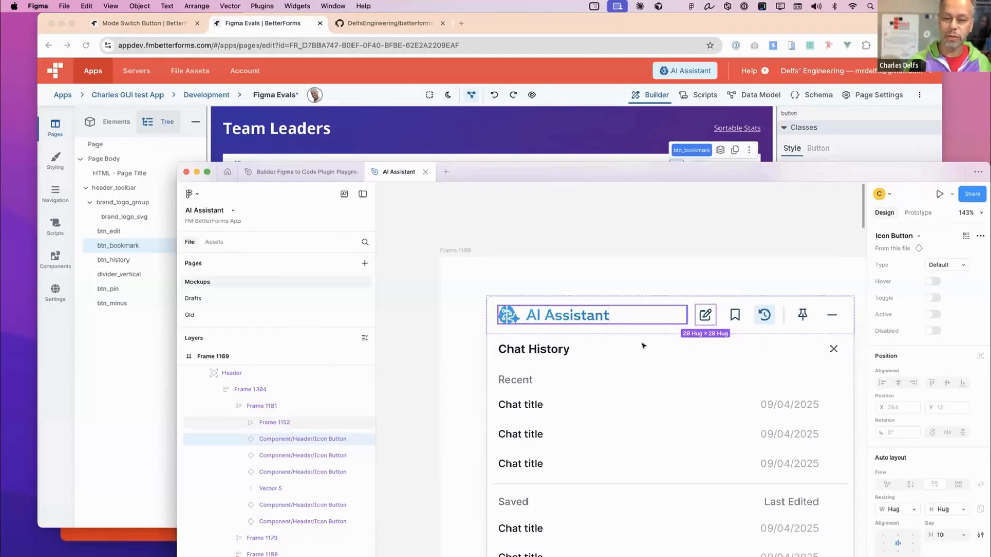
- Show the Figma frames among the BetterForms elements and check them against the mockup's layers, finishing on the page body
left_click(73, 300)
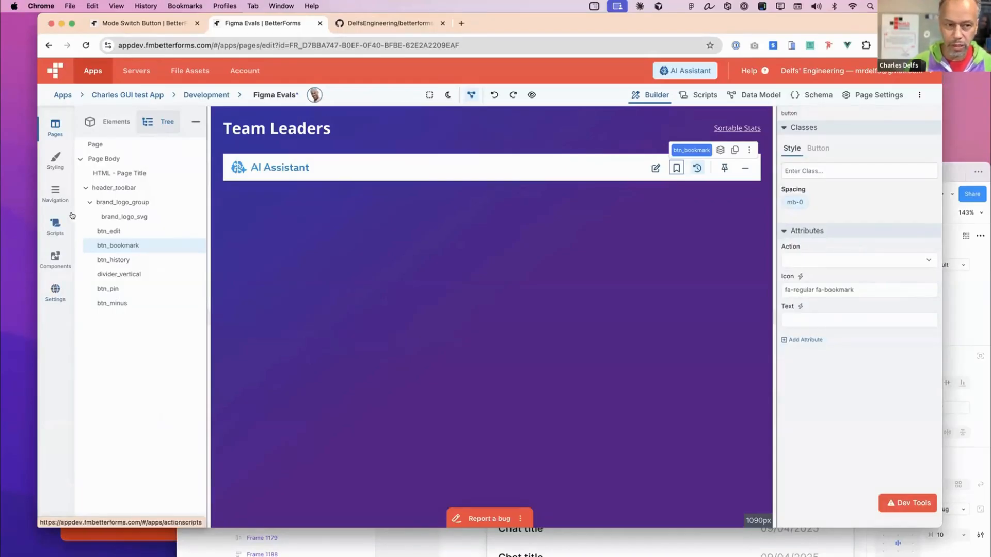
left_click(108, 122)
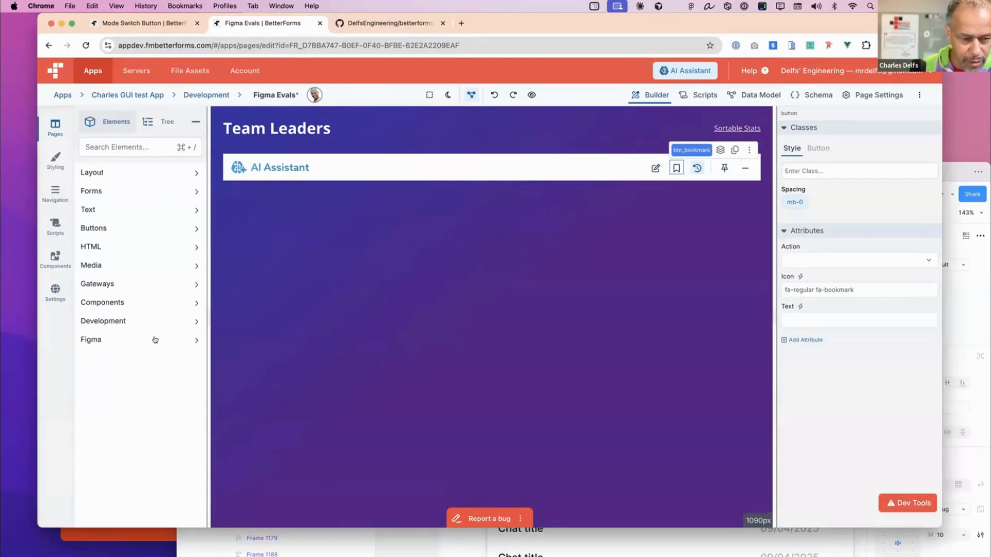
left_click(155, 339)
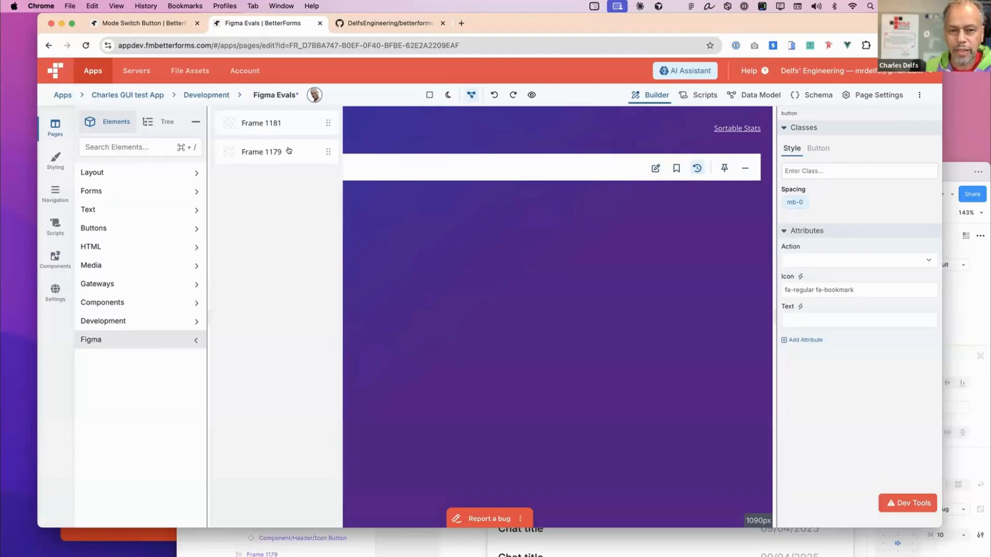
left_click(963, 290)
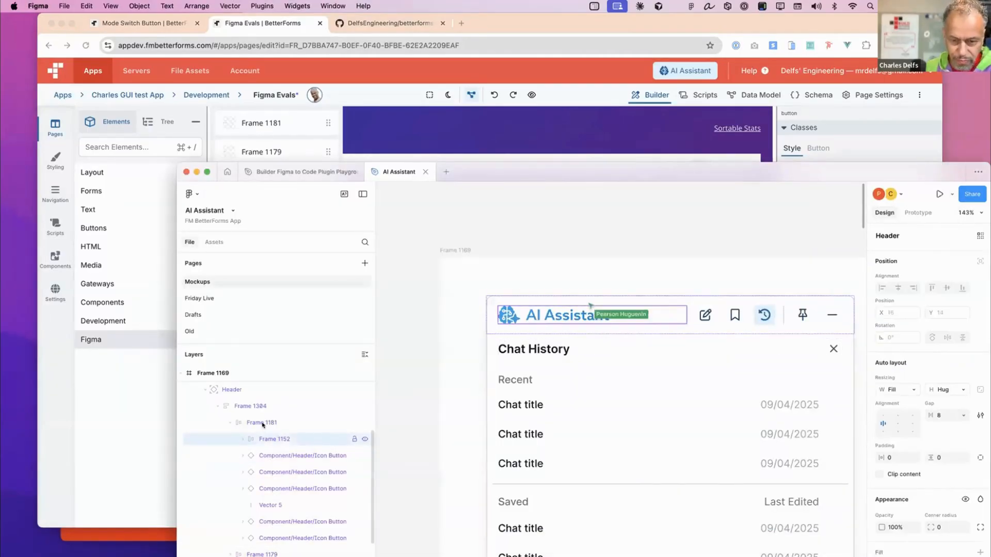
left_click(601, 24)
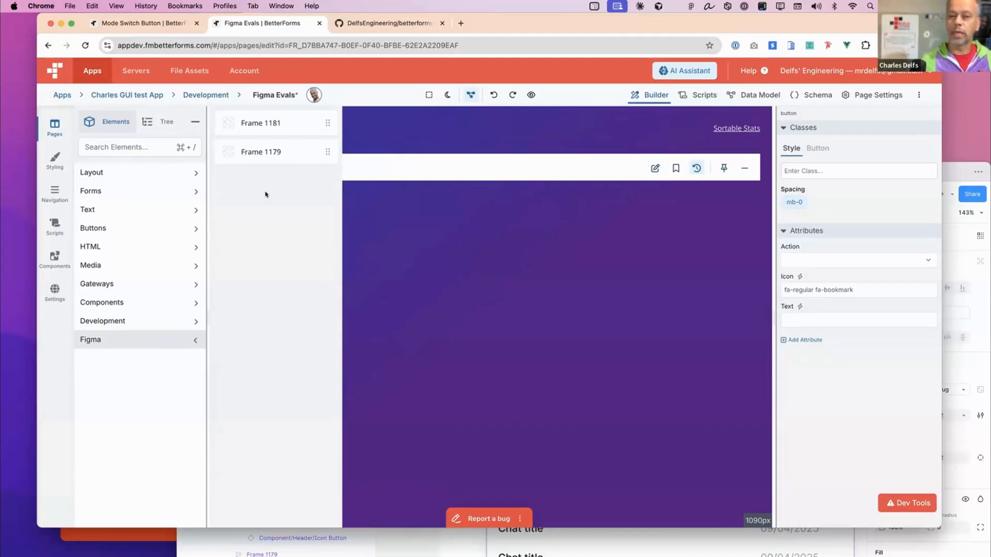
left_click(519, 185)
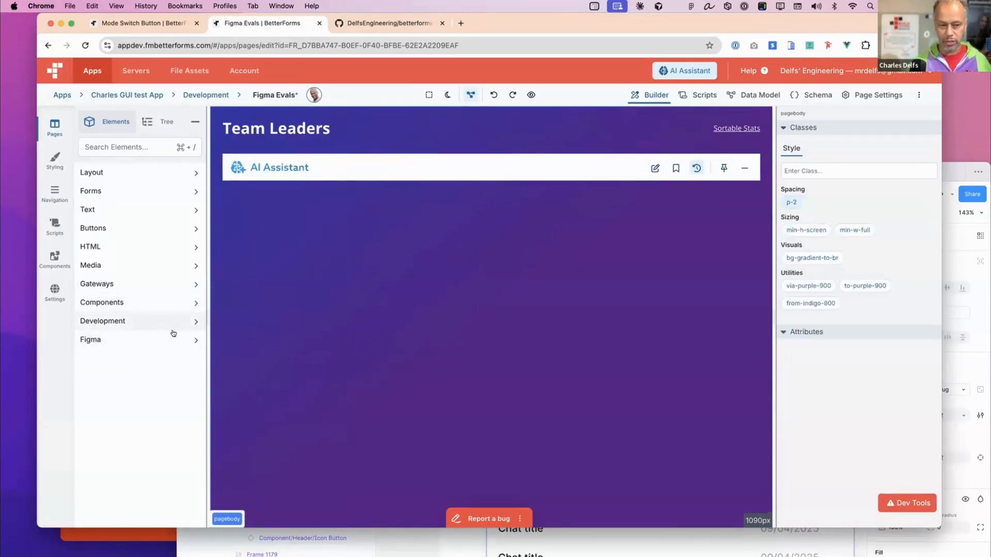
- Assign the BigFunction action to the bookmark and edit buttons in the AI Assistant header toolbar
left_click(676, 167)
left_click(802, 260)
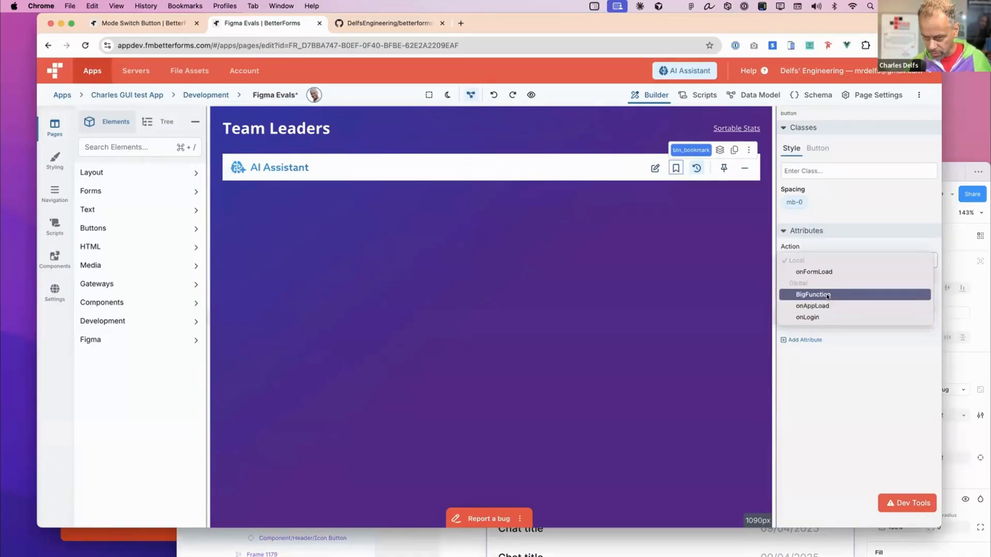
left_click(827, 295)
left_click(655, 168)
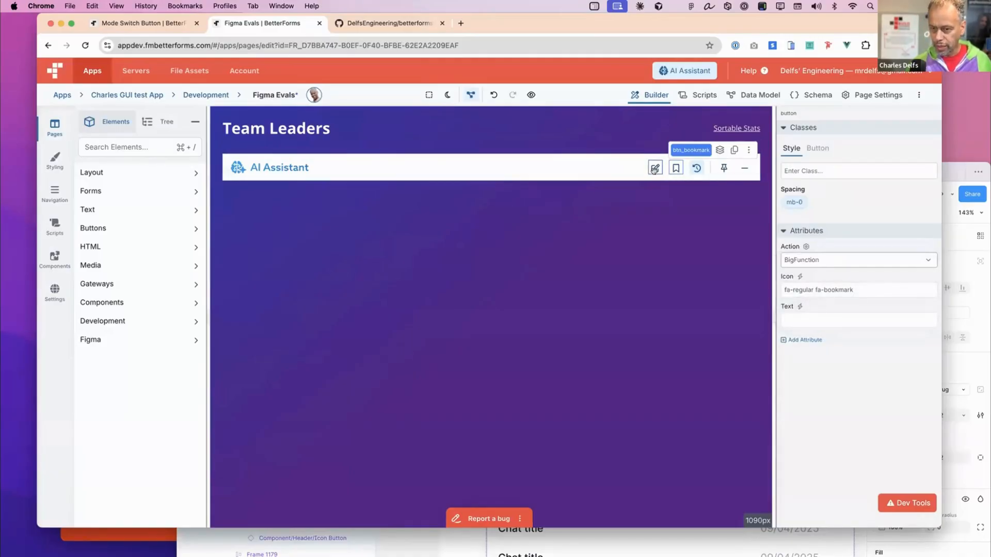
left_click(806, 265)
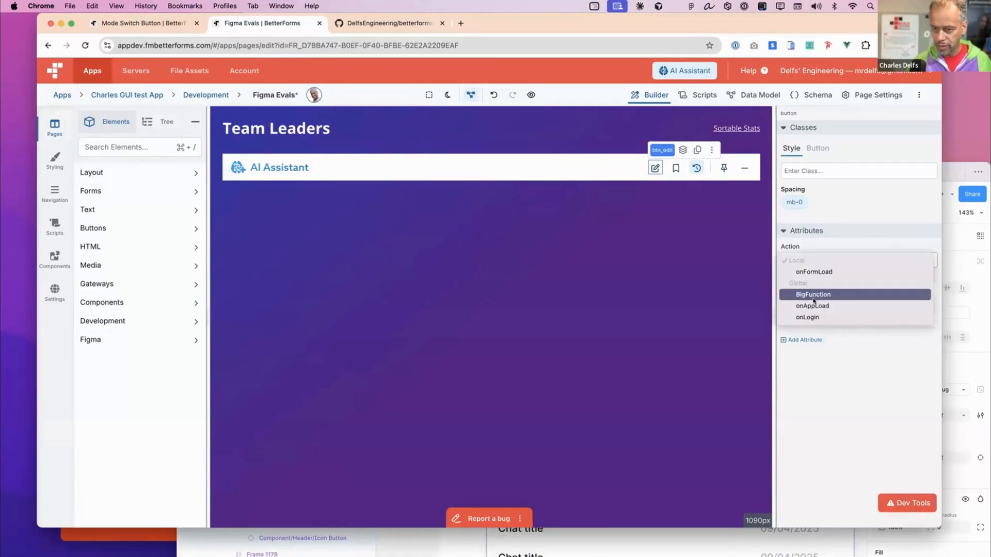
left_click(732, 255)
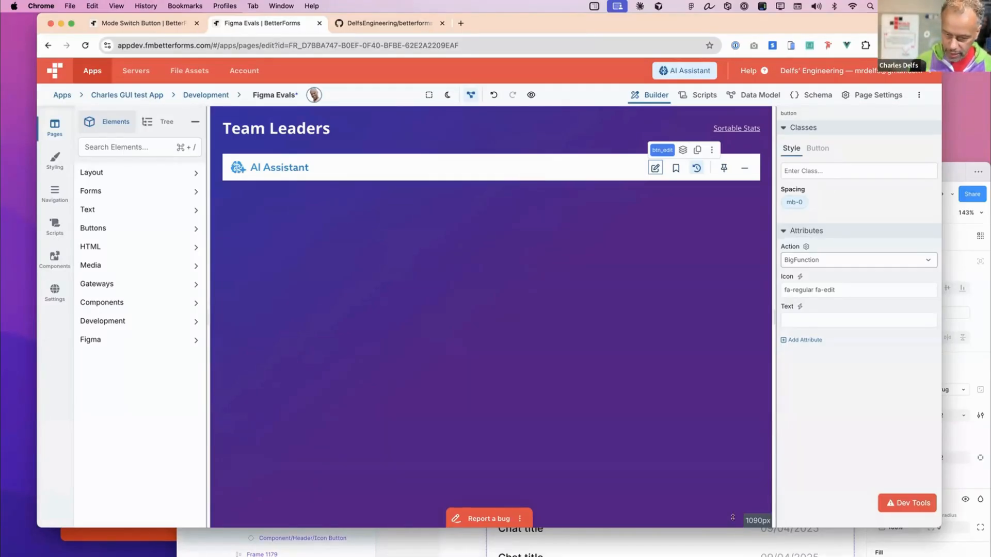
- Switch to Figma, move its window fully into view and run the BetterForms Figma Bridge plugin on the header frame
left_click(732, 543)
left_click_drag(857, 171, 769, 67)
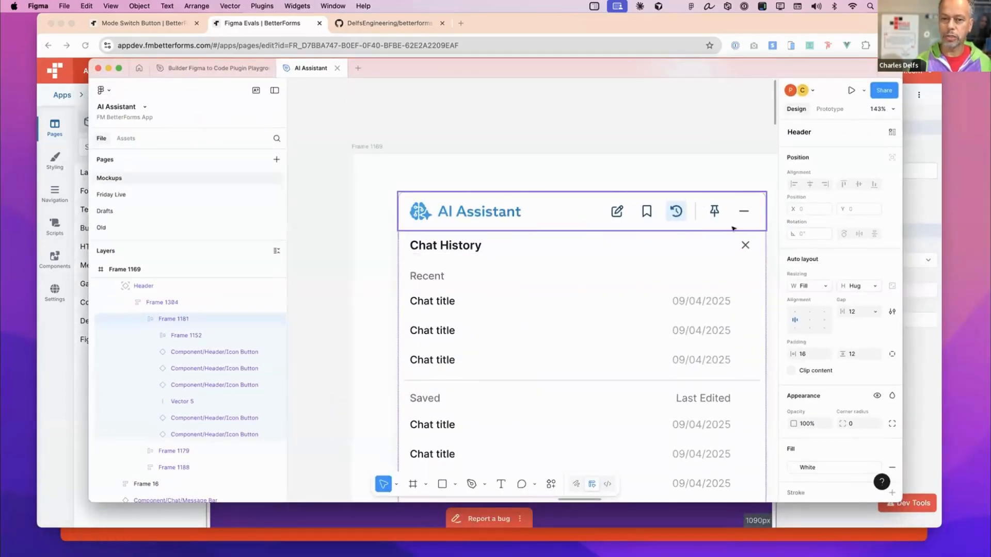
left_click(551, 486)
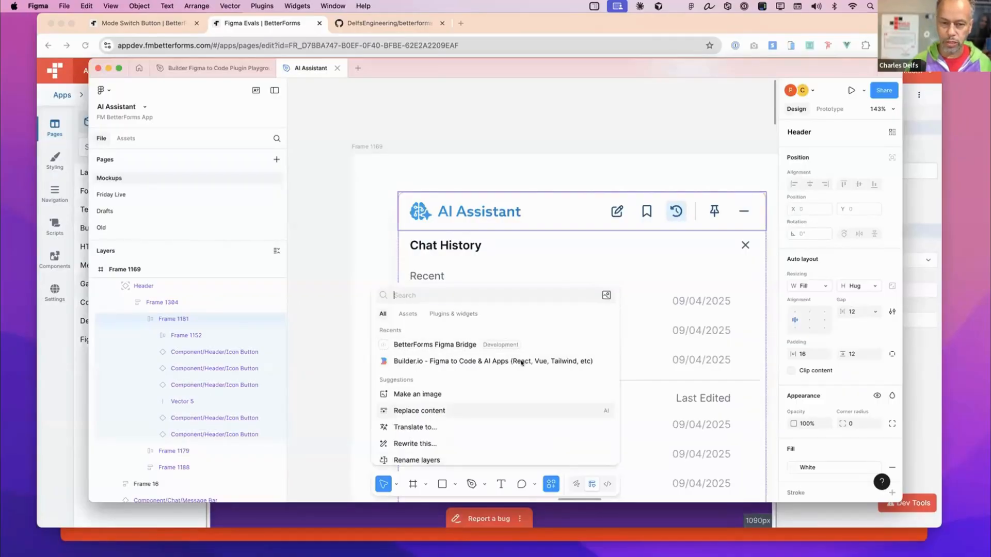
left_click(498, 346)
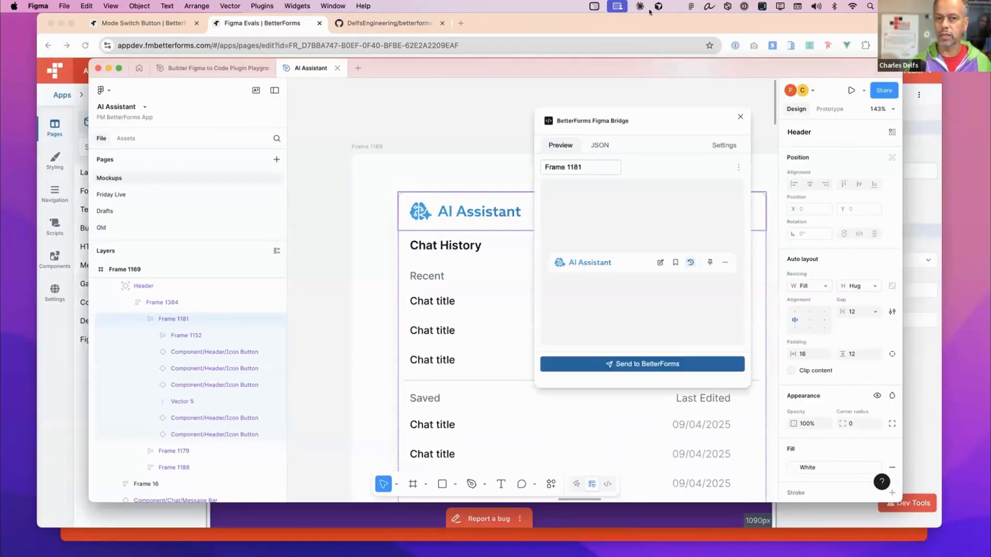
- Rearrange the overlapping Figma and browser windows, making the browser smaller and leaving the BetterForms page in front
left_click_drag(649, 21, 675, 31)
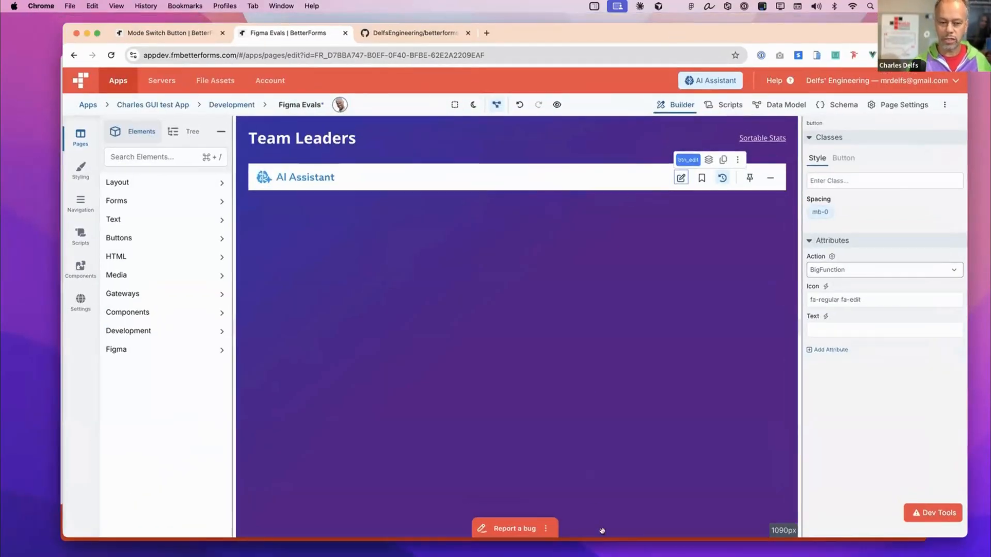
key("super+Tab")
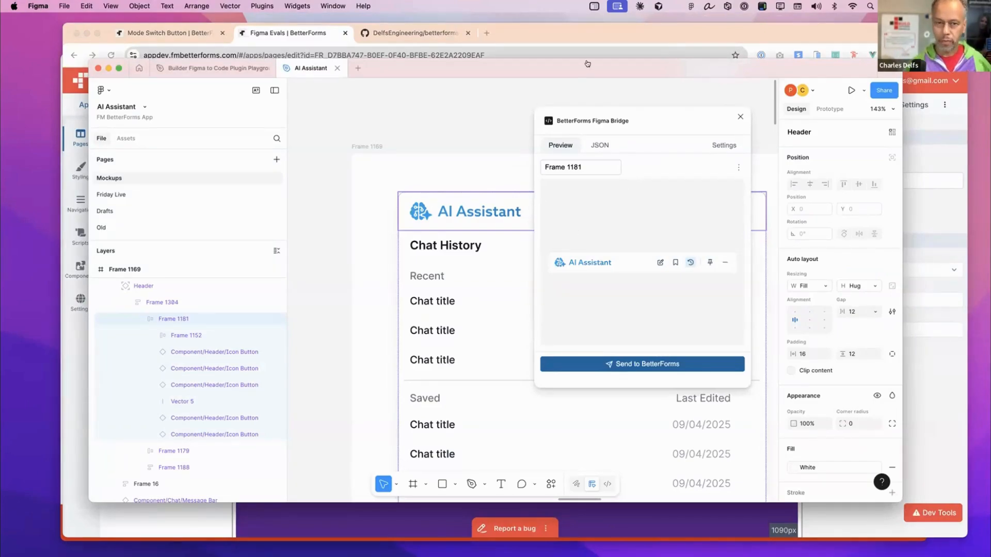
left_click_drag(614, 67, 652, 113)
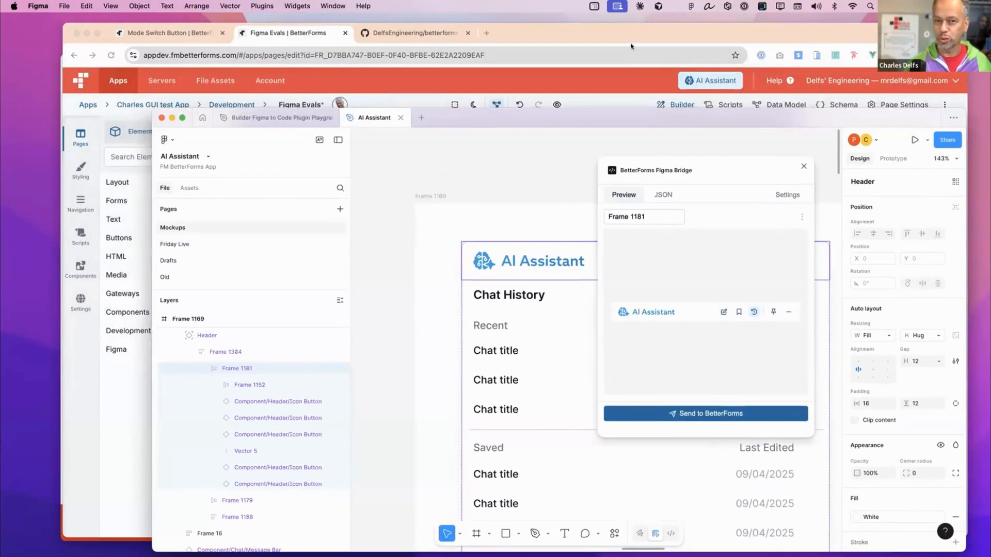
left_click_drag(620, 36, 605, 32)
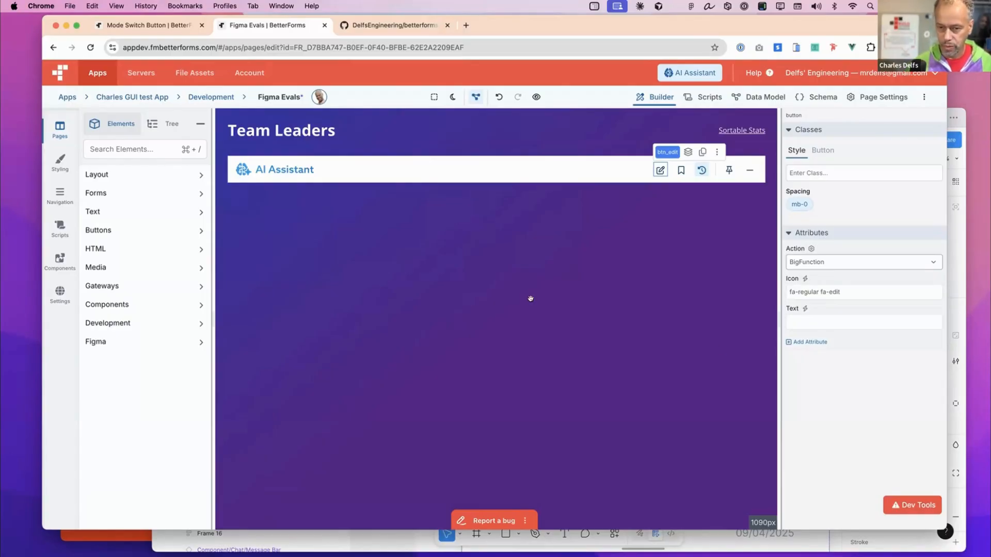
left_click_drag(933, 514, 884, 414)
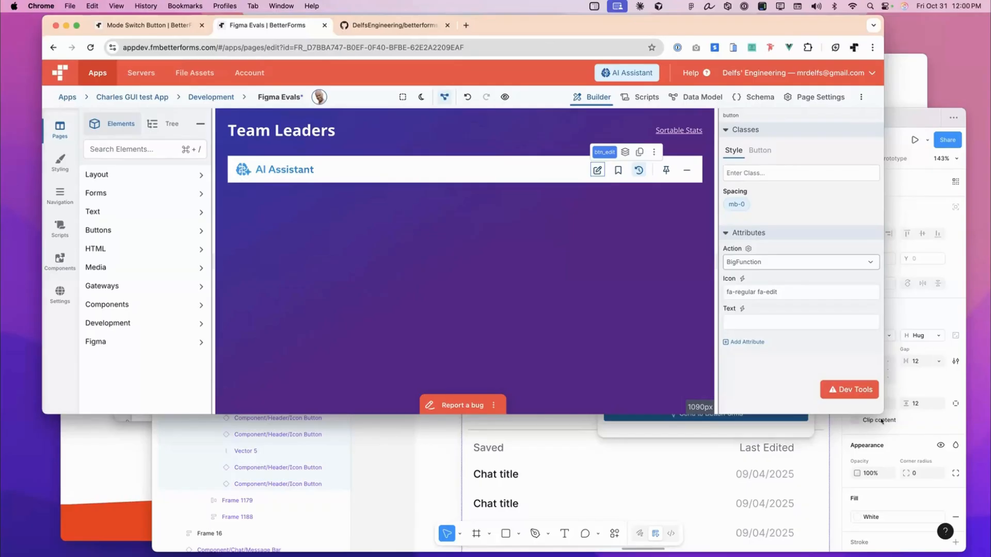
left_click_drag(881, 413, 897, 490)
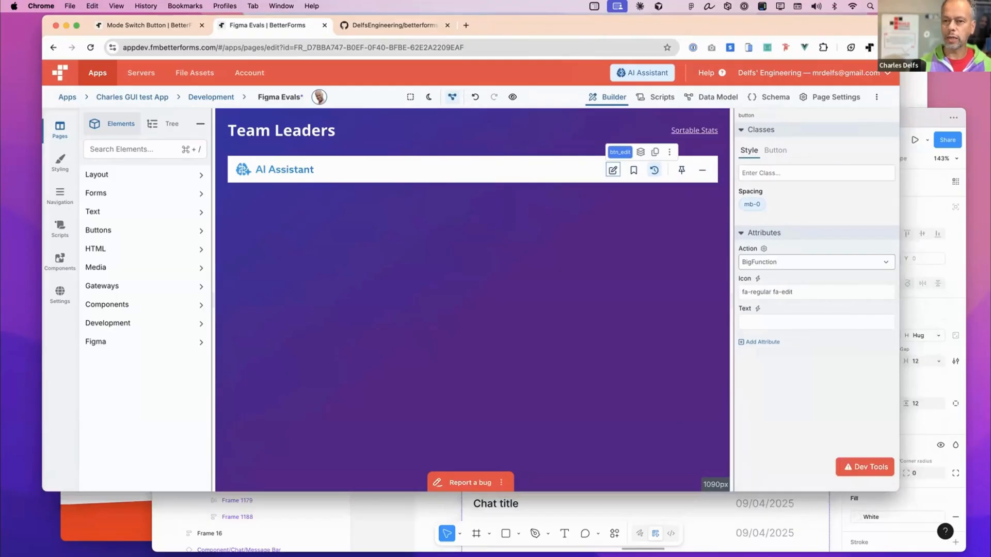
left_click(909, 120)
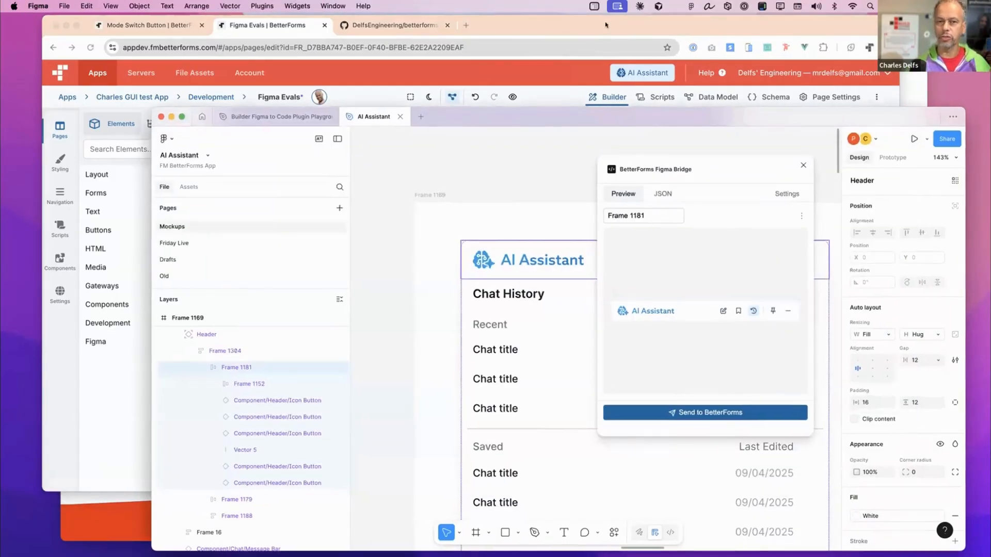
left_click(605, 24)
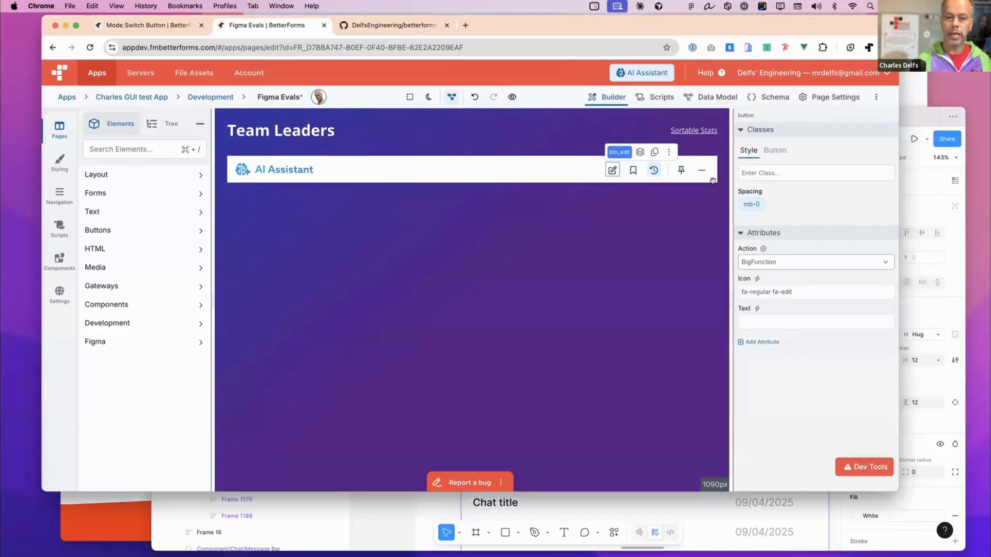
- Search the elements for html and add an HTML element directly below the AI Assistant header toolbar
left_click(151, 148)
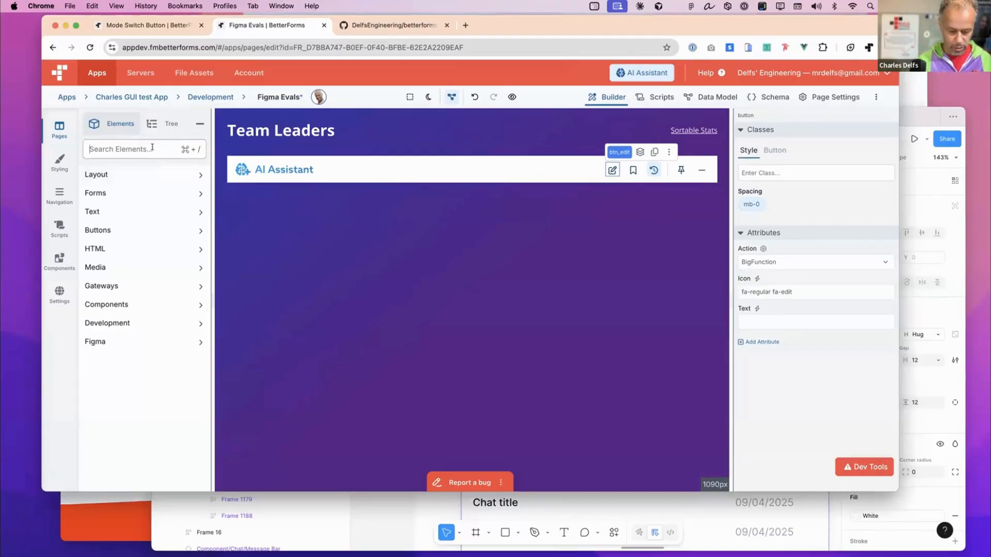
type("html")
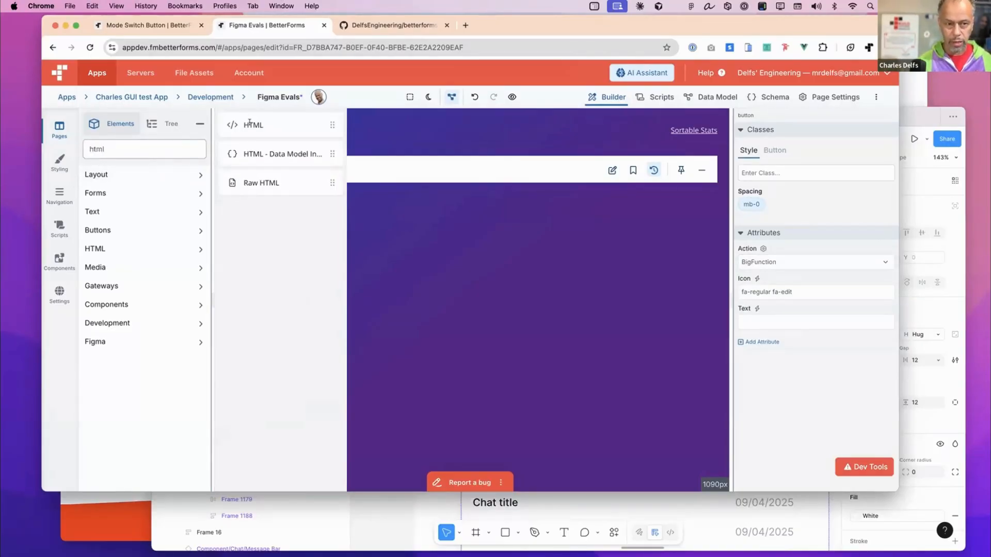
left_click_drag(250, 123, 309, 199)
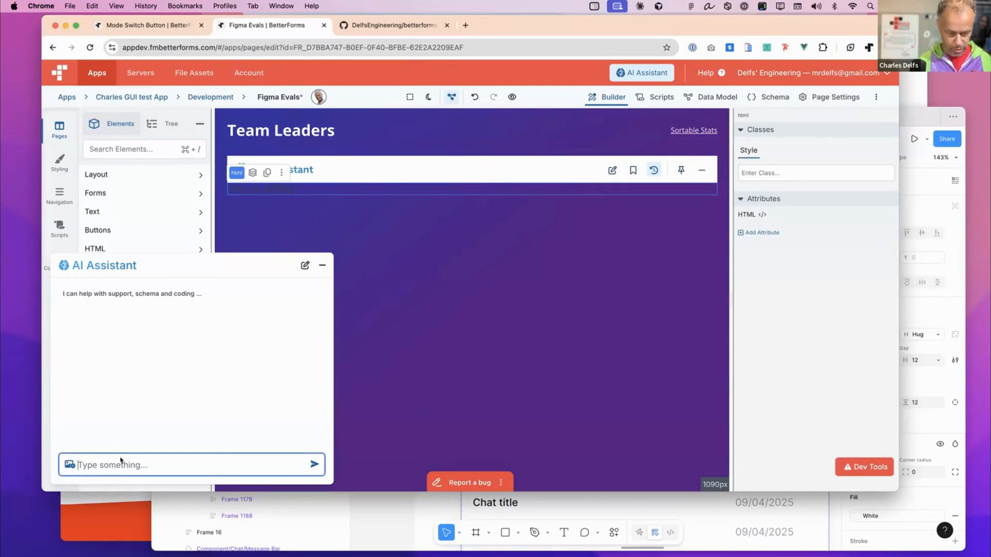
- Paste the video-call screenshot into the AI Assistant chat and send the prompt "create this layout" for the new HTML element
key("super+v")
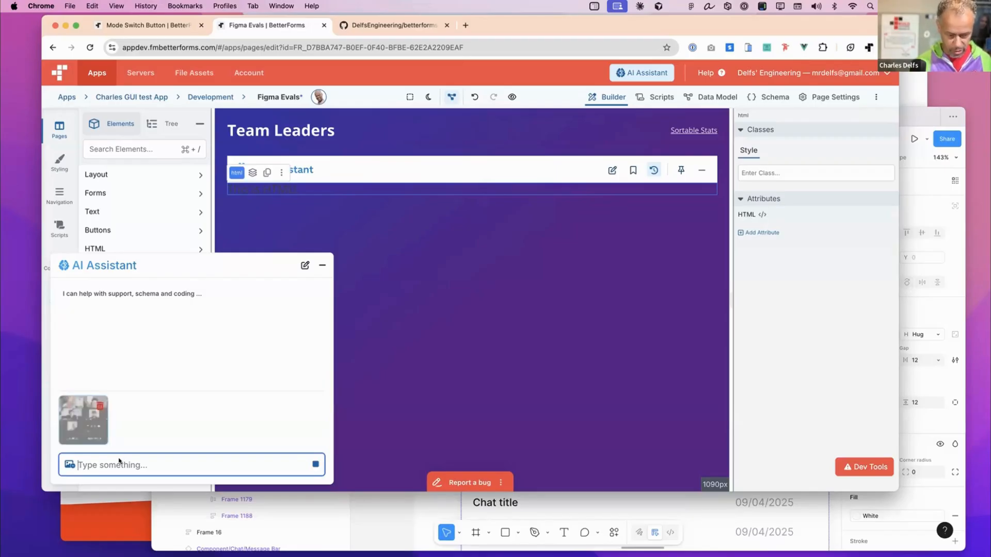
type("create a")
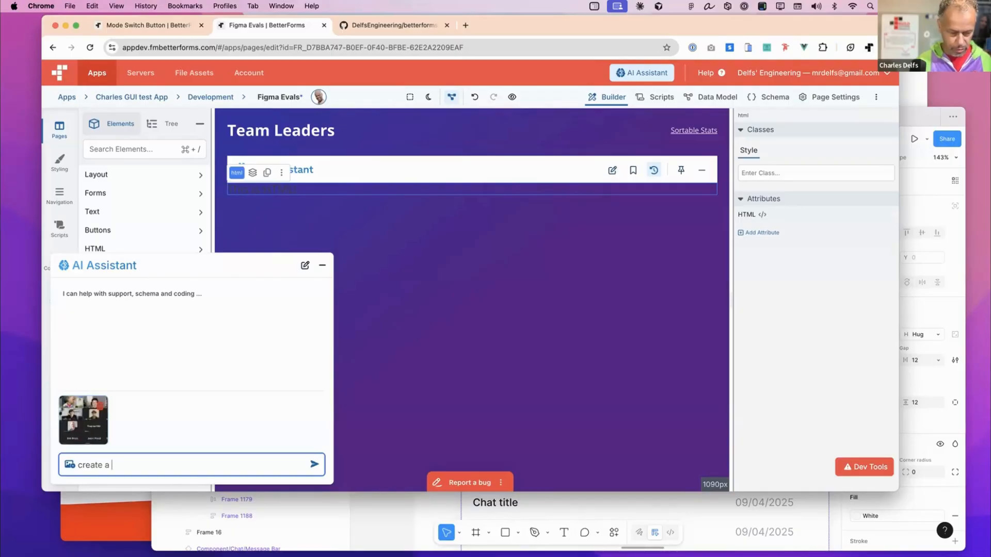
key("BackSpace")
key("BackSpace")
key("BackSpace")
type("this")
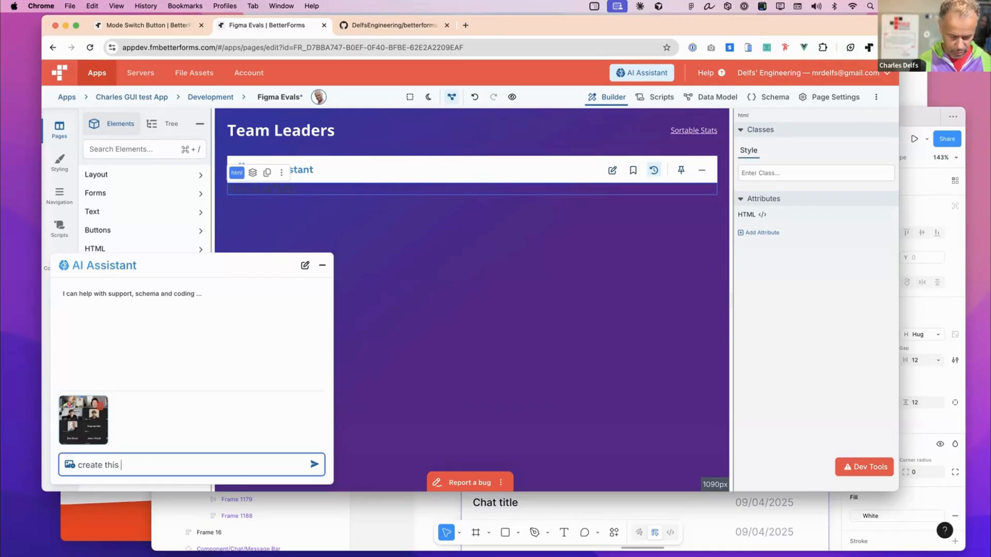
type(" layout")
key("Return")
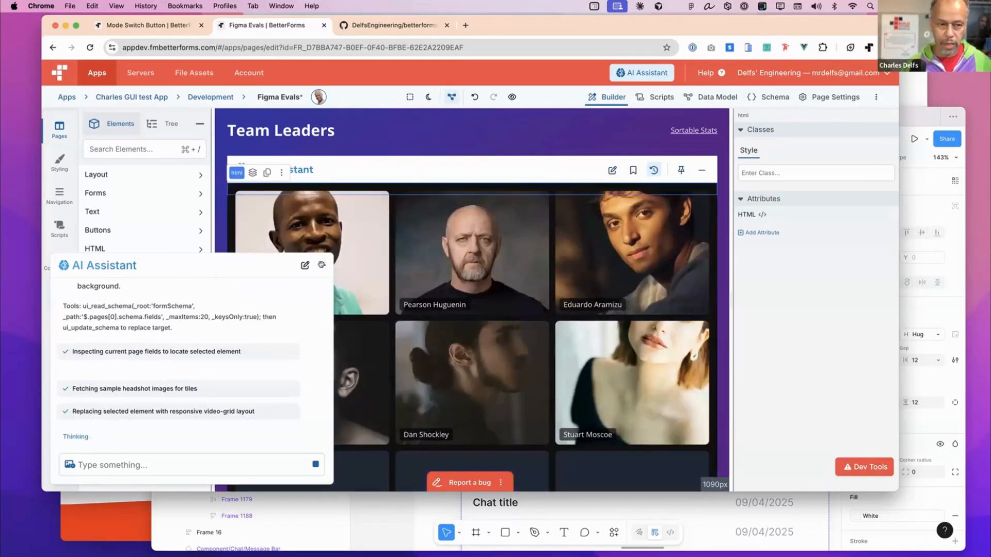
- Minimize the AI Assistant chat and look through the generated video grid in an enlarged browser window
left_click(322, 265)
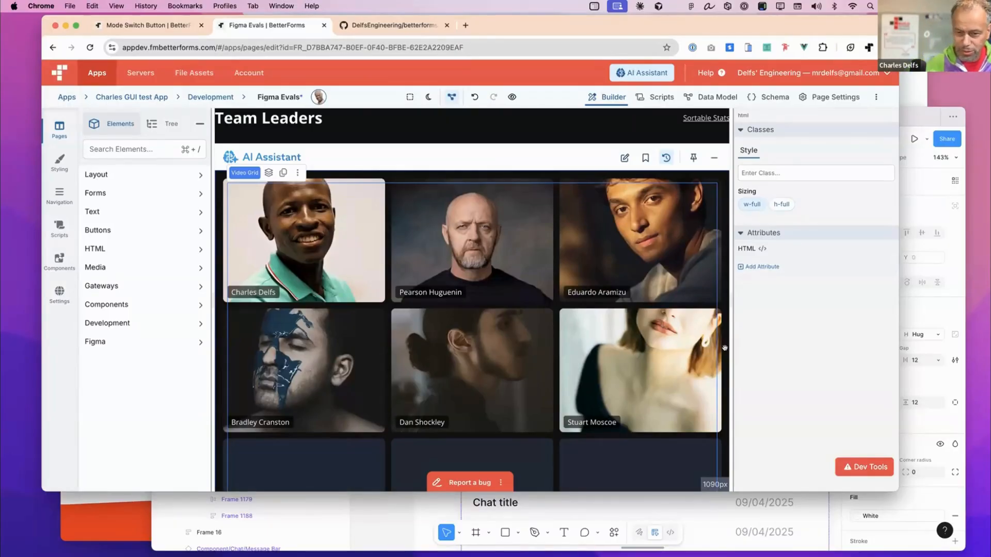
left_click_drag(895, 486, 989, 552)
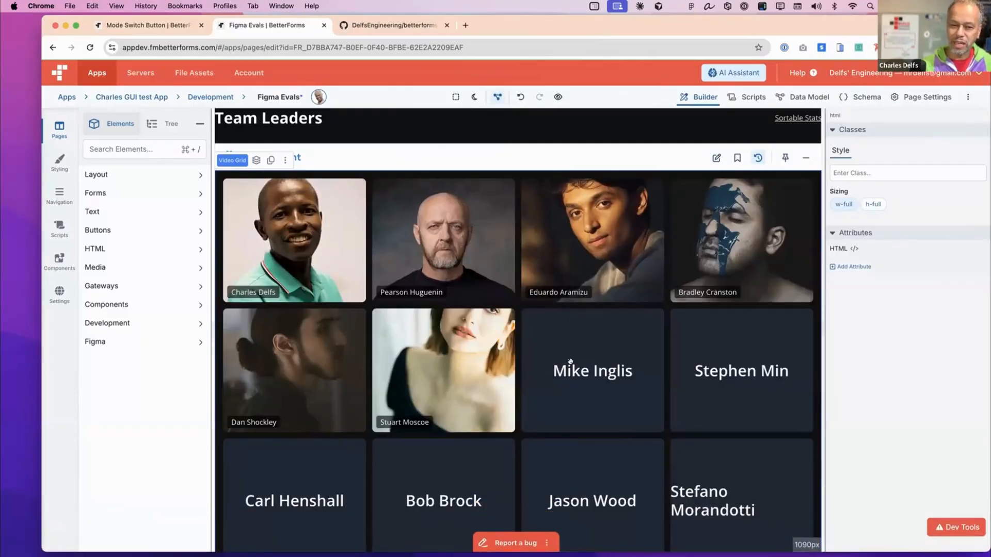
scroll(571, 362, "down", 1)
scroll(571, 356, "up", 1)
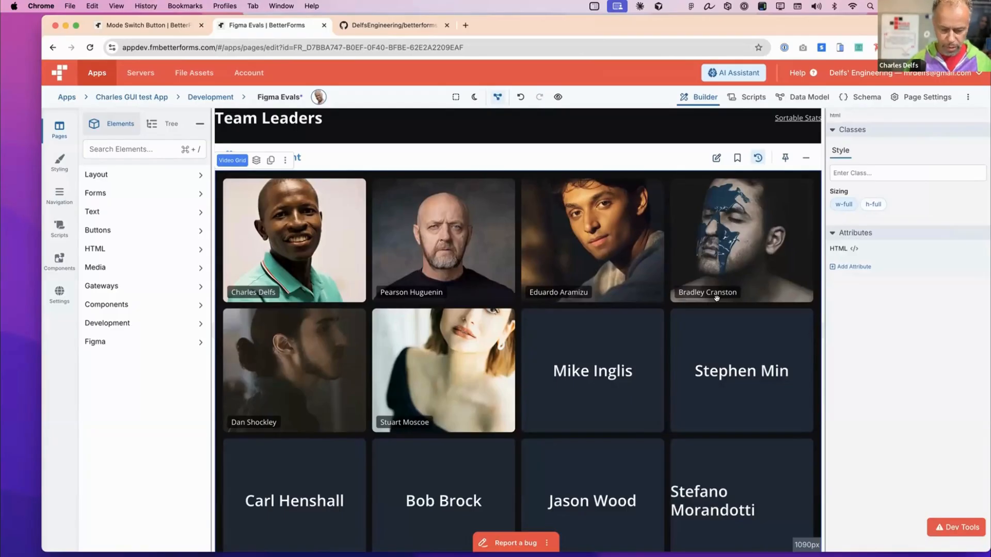
left_click_drag(717, 20, 711, 15)
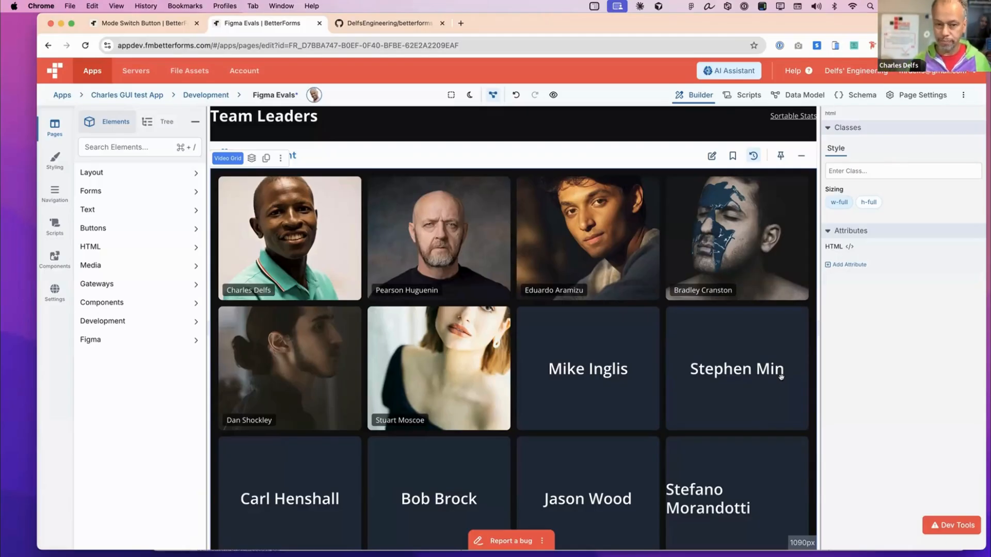
scroll(529, 446, "down", 1)
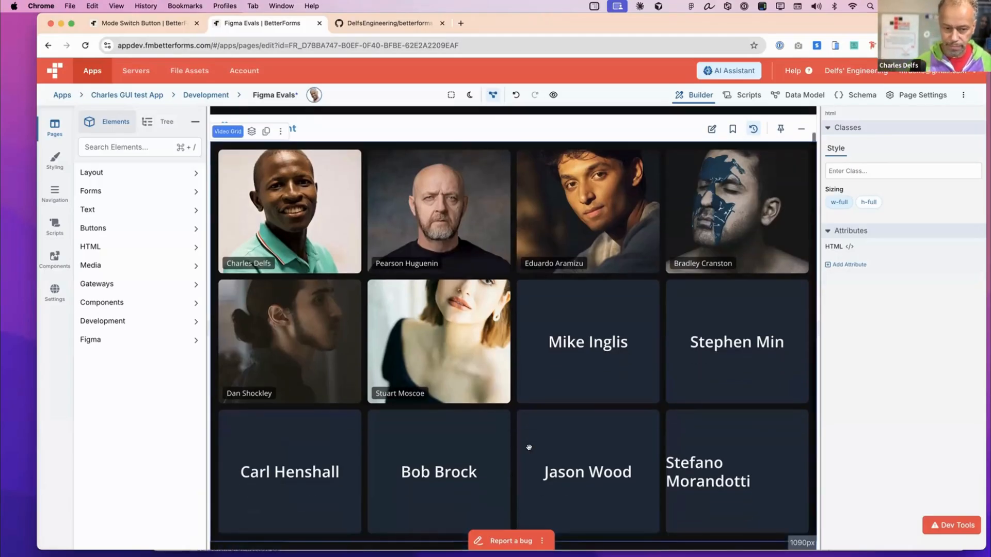